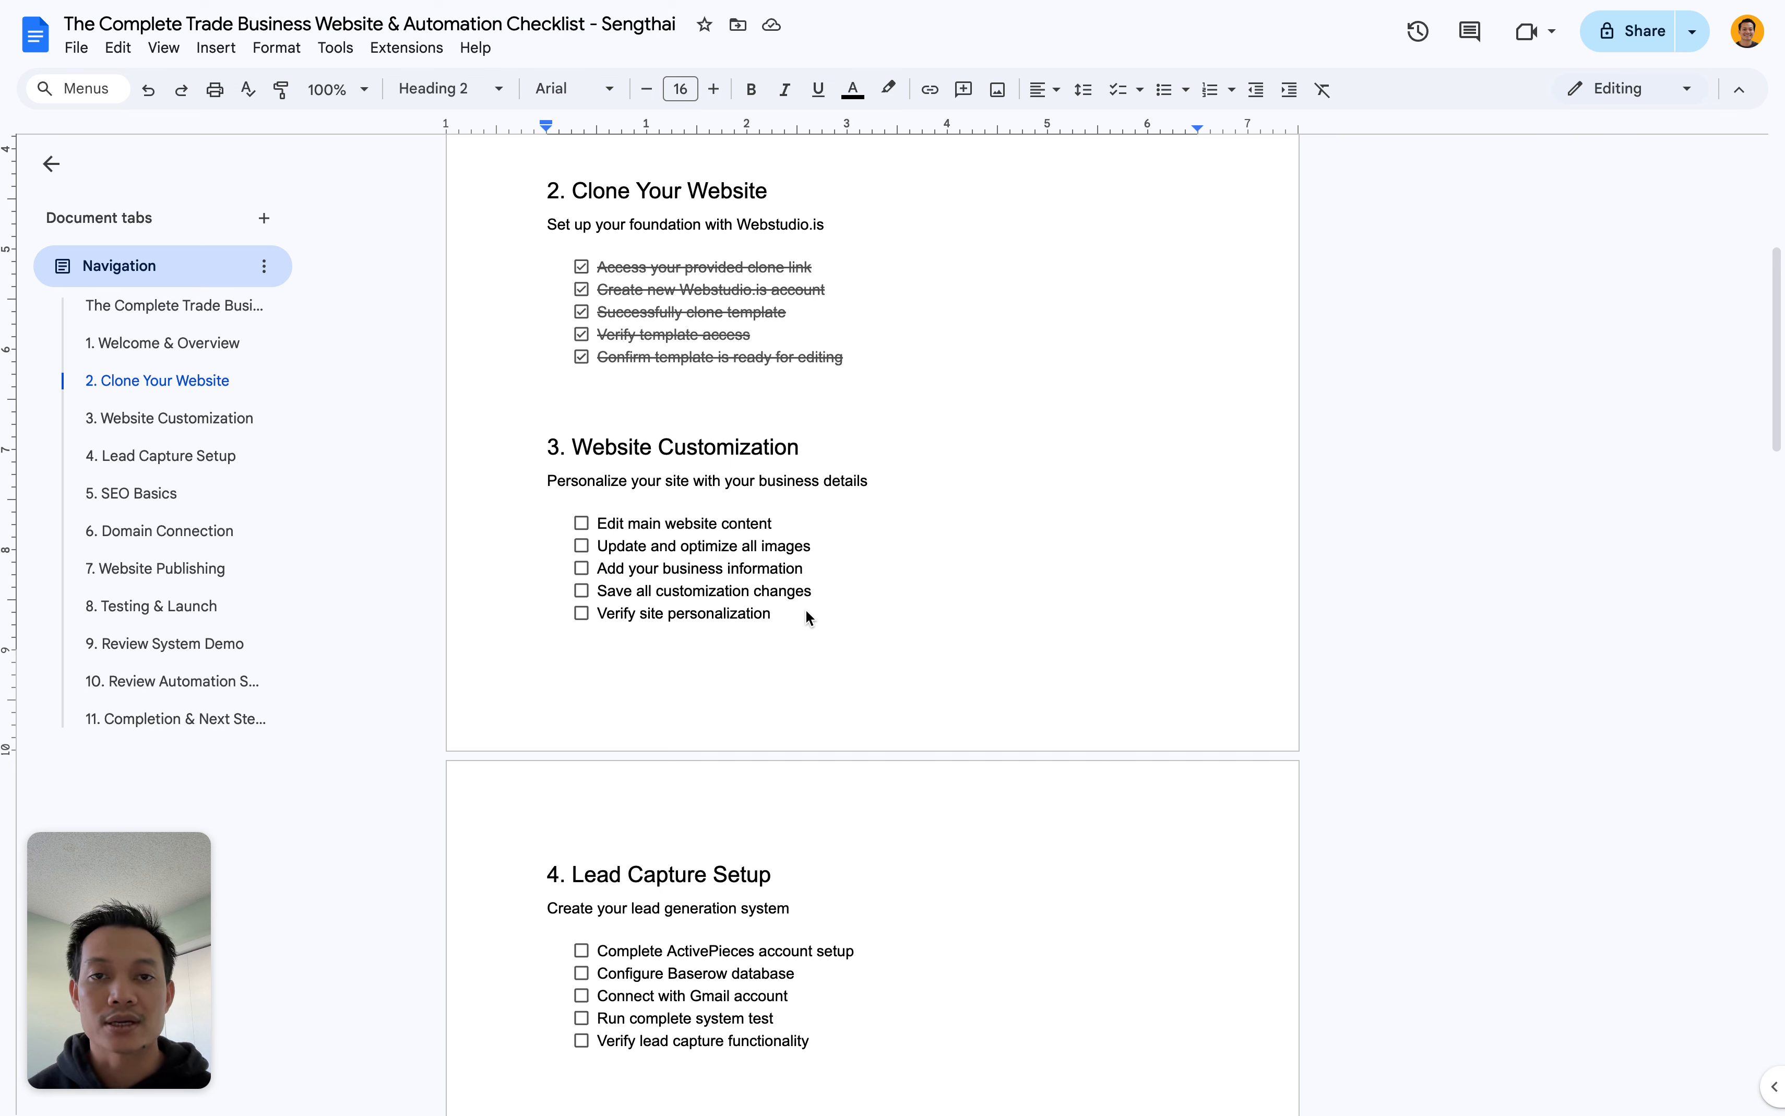
Switch from the checklist document to Webstudio and open the John Brown Plumbing project
scroll(830, 570, "up", 1)
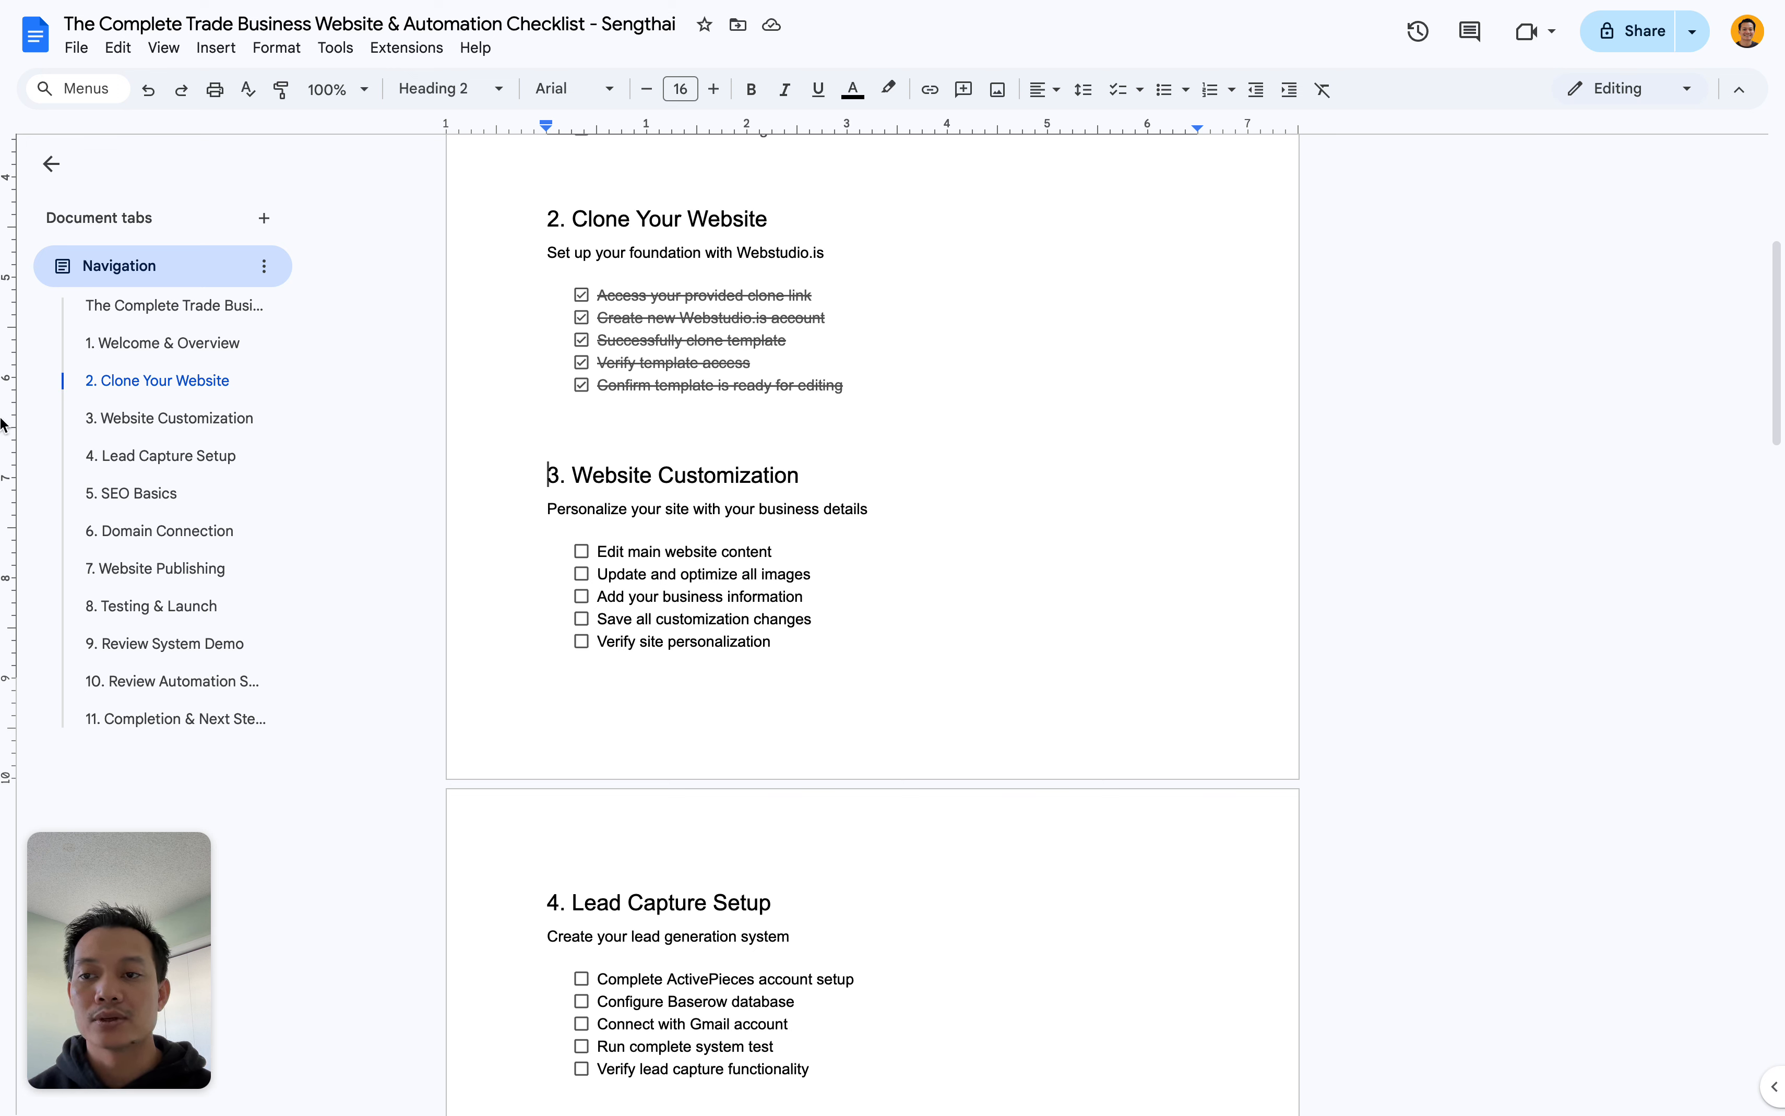
mouse_move(4, 657)
scroll(154, 652, "right", 3)
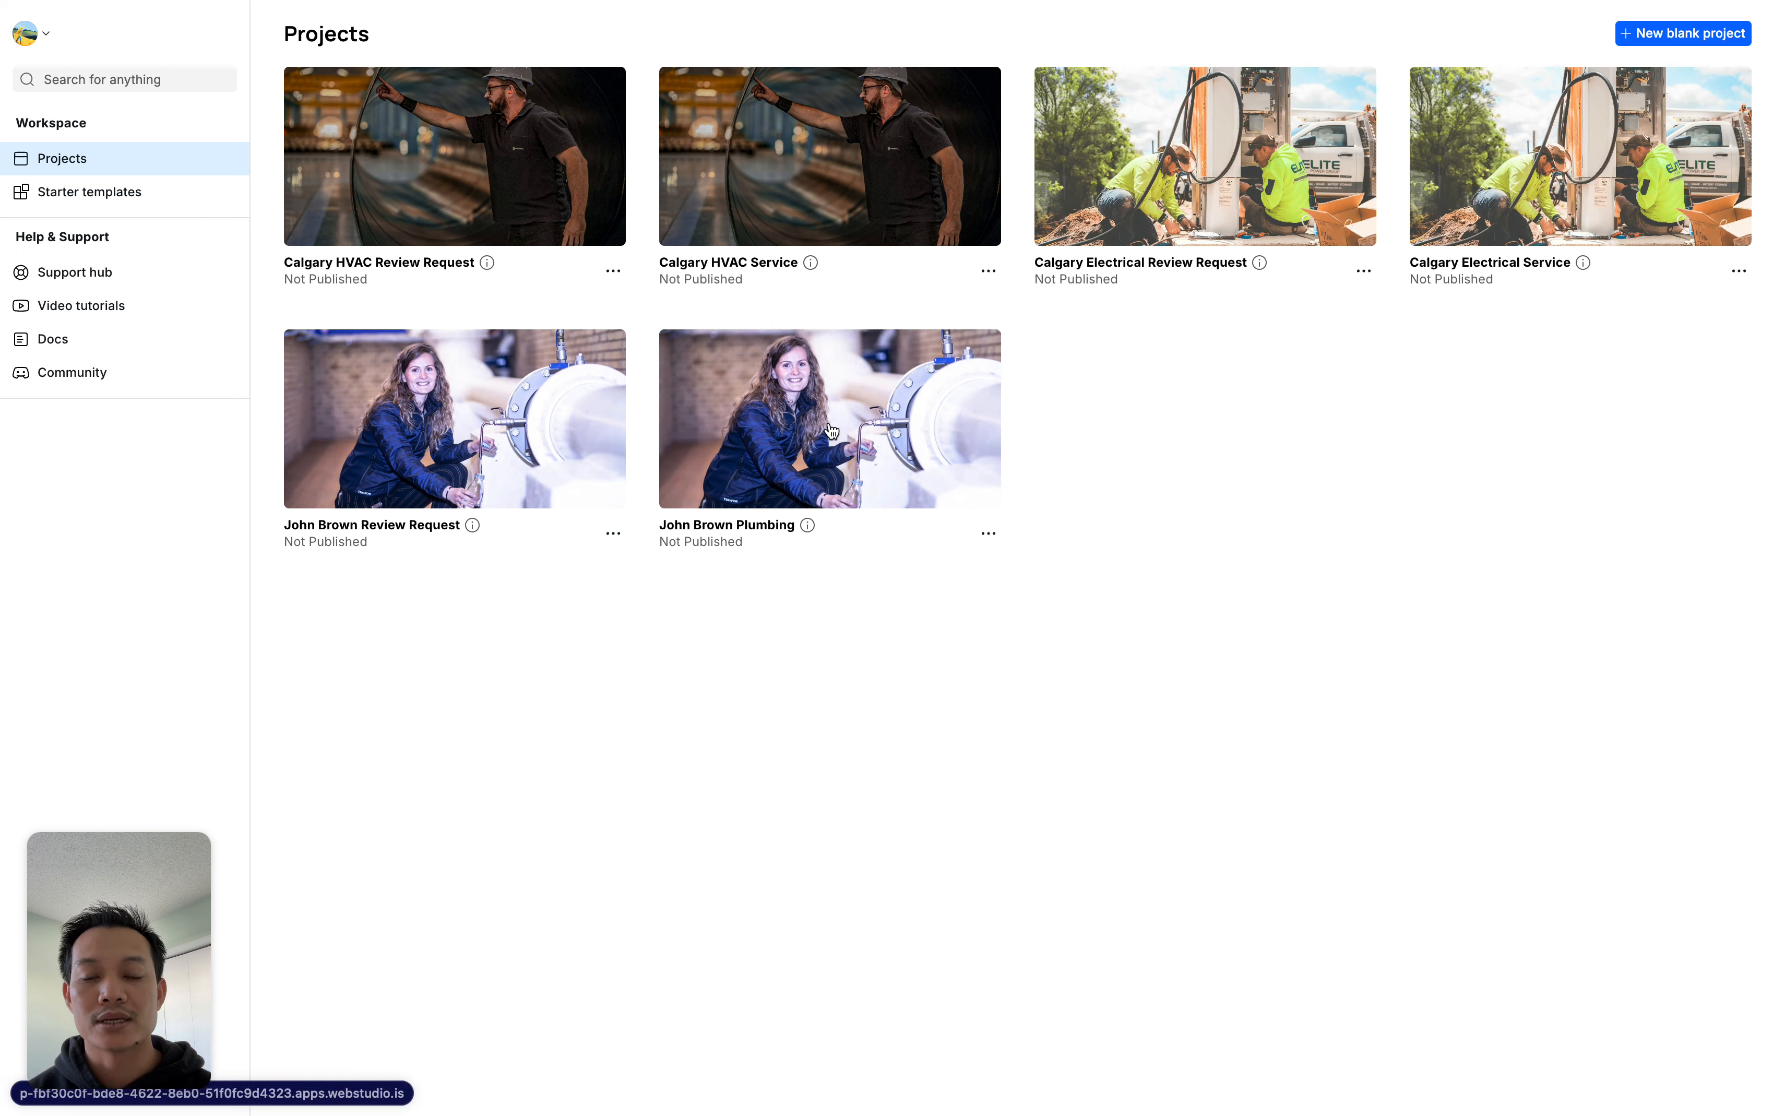
left_click(819, 441)
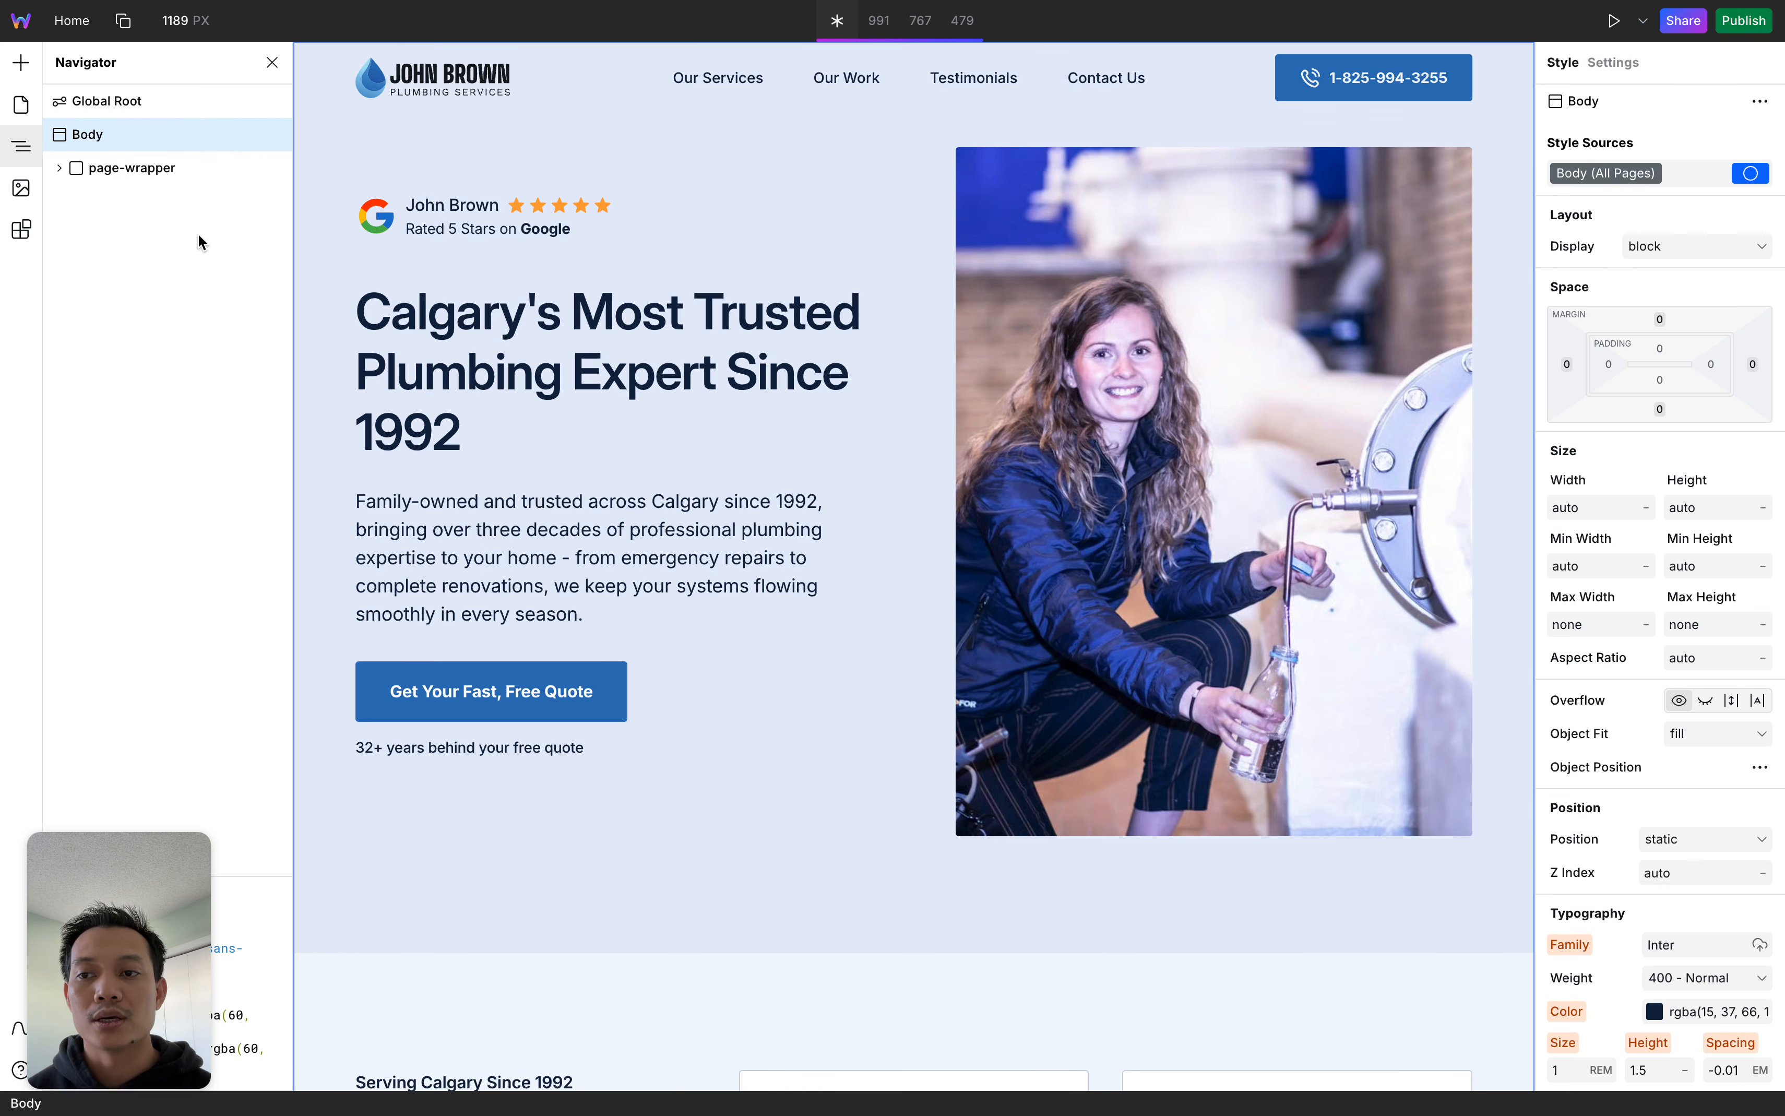
Open the project's Style Guide page and look through its heading, background color and text color styles
left_click(21, 103)
left_click(91, 103)
left_click(23, 104)
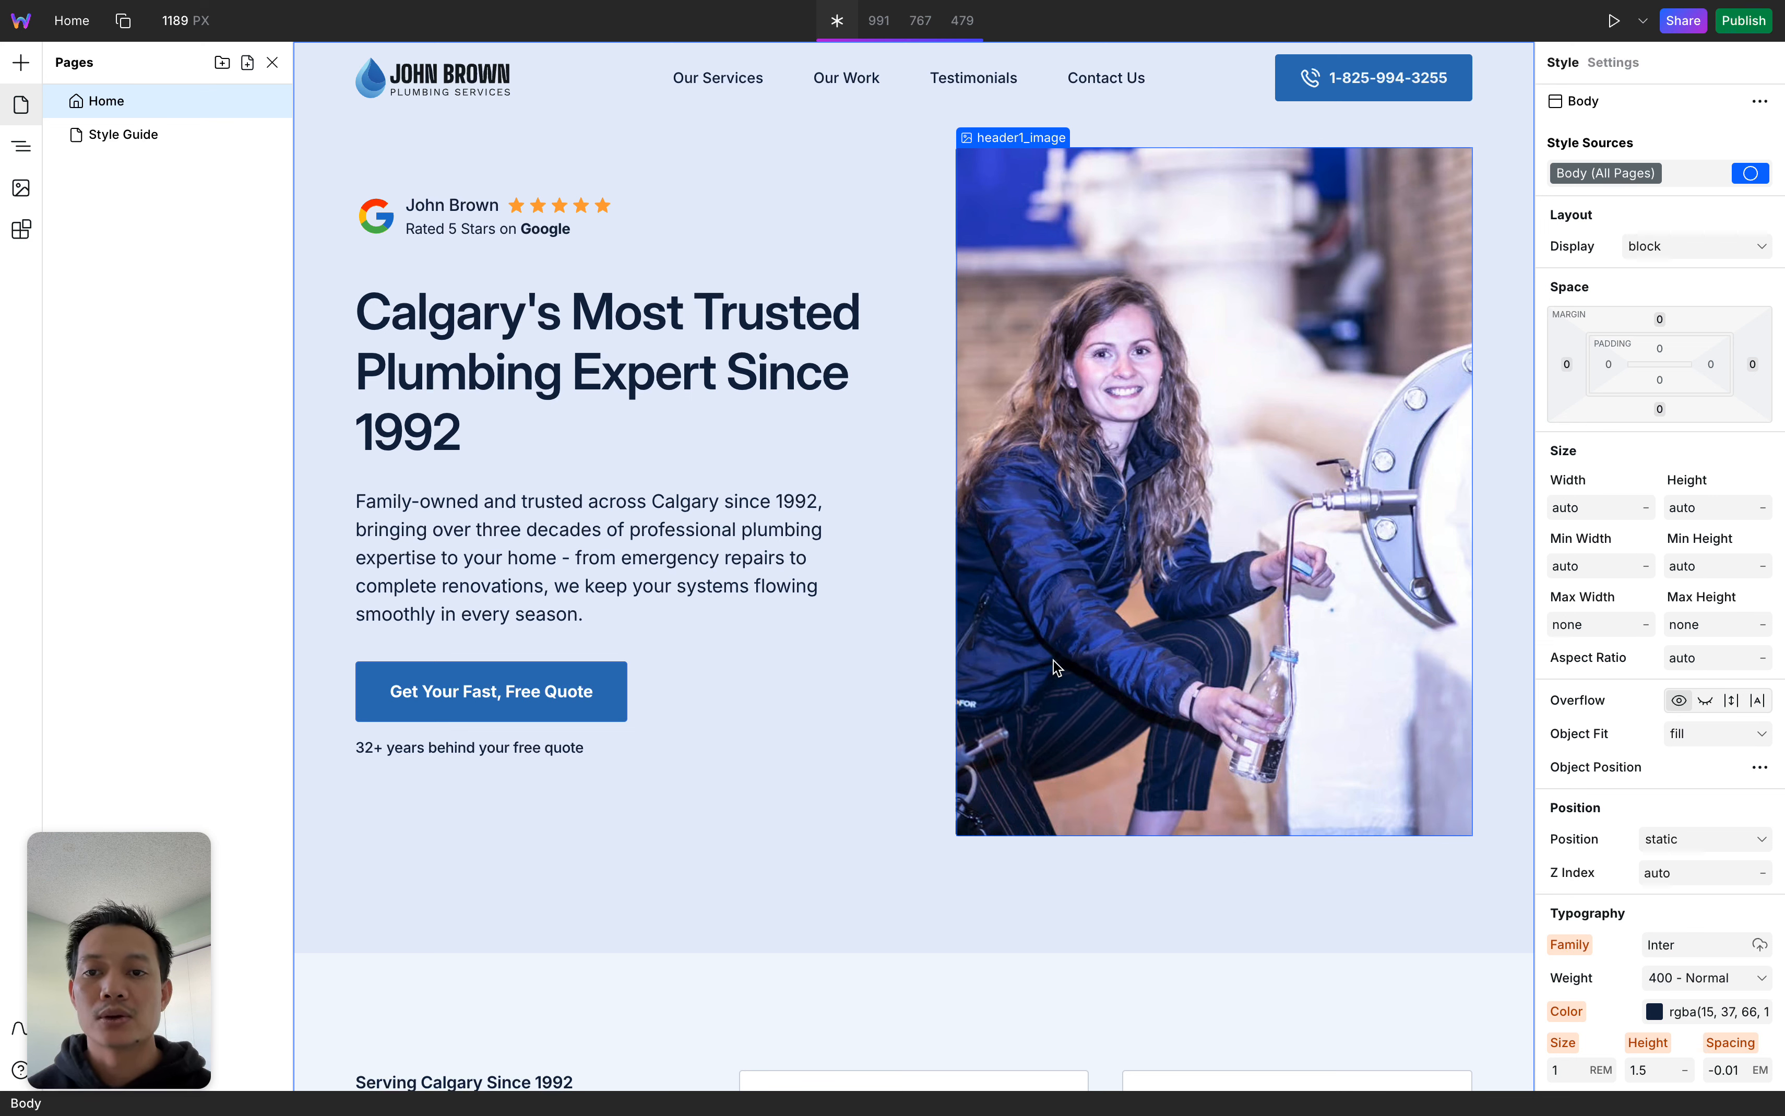
left_click(170, 138)
scroll(888, 754, "down", 20)
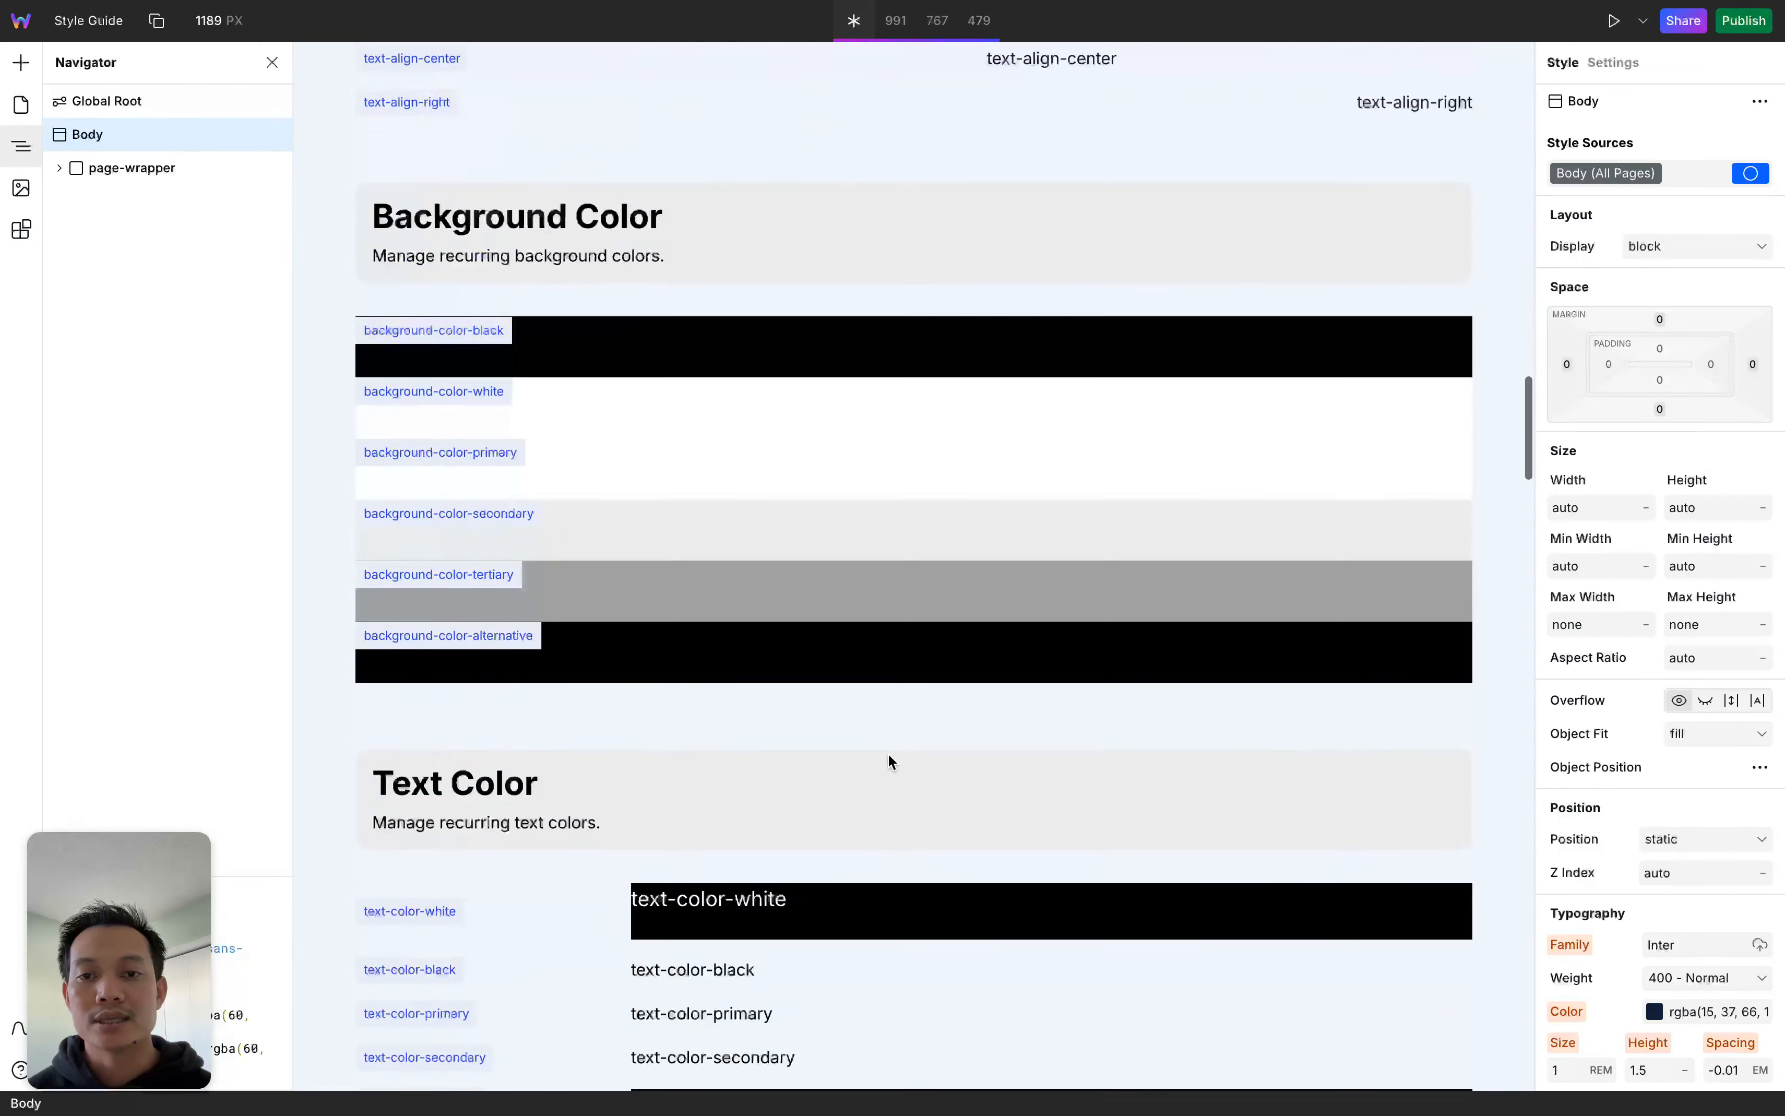
scroll(888, 754, "up", 20)
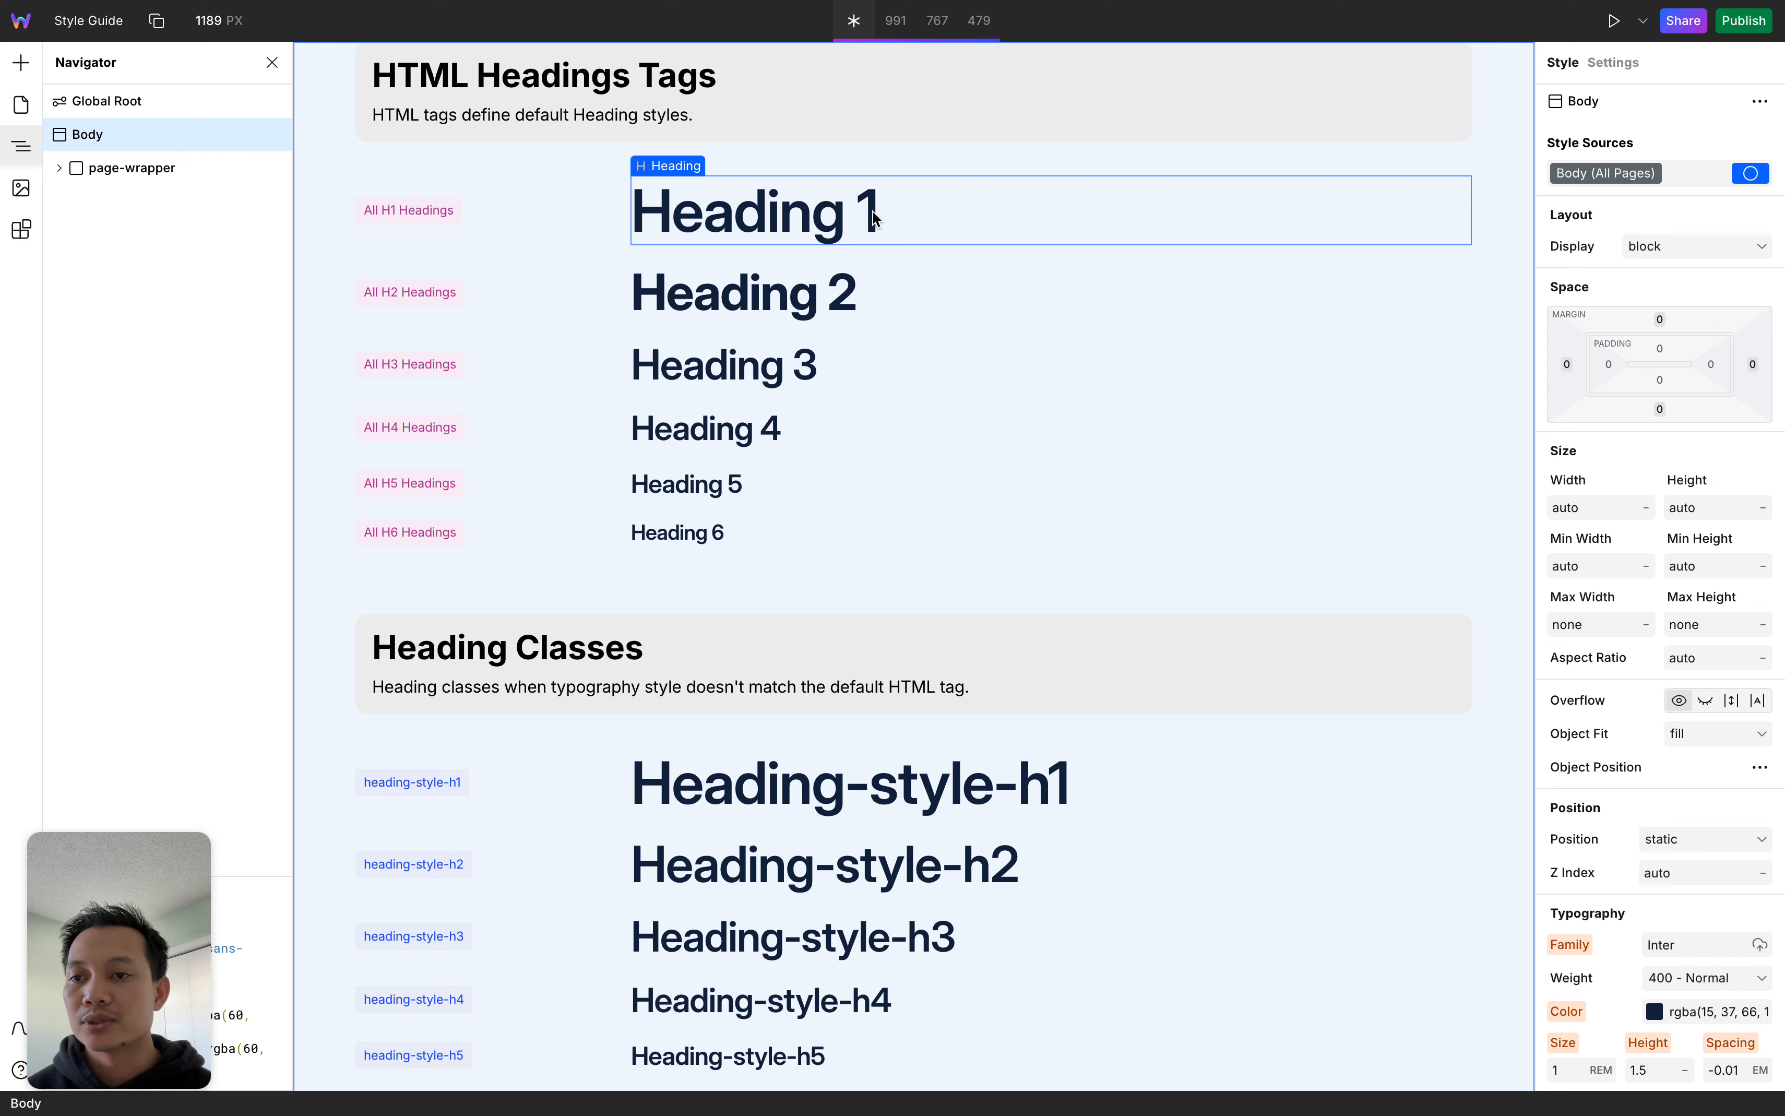
Return to the Home page and inspect the elements nested inside page-wrapper, then collapse it again
left_click(21, 110)
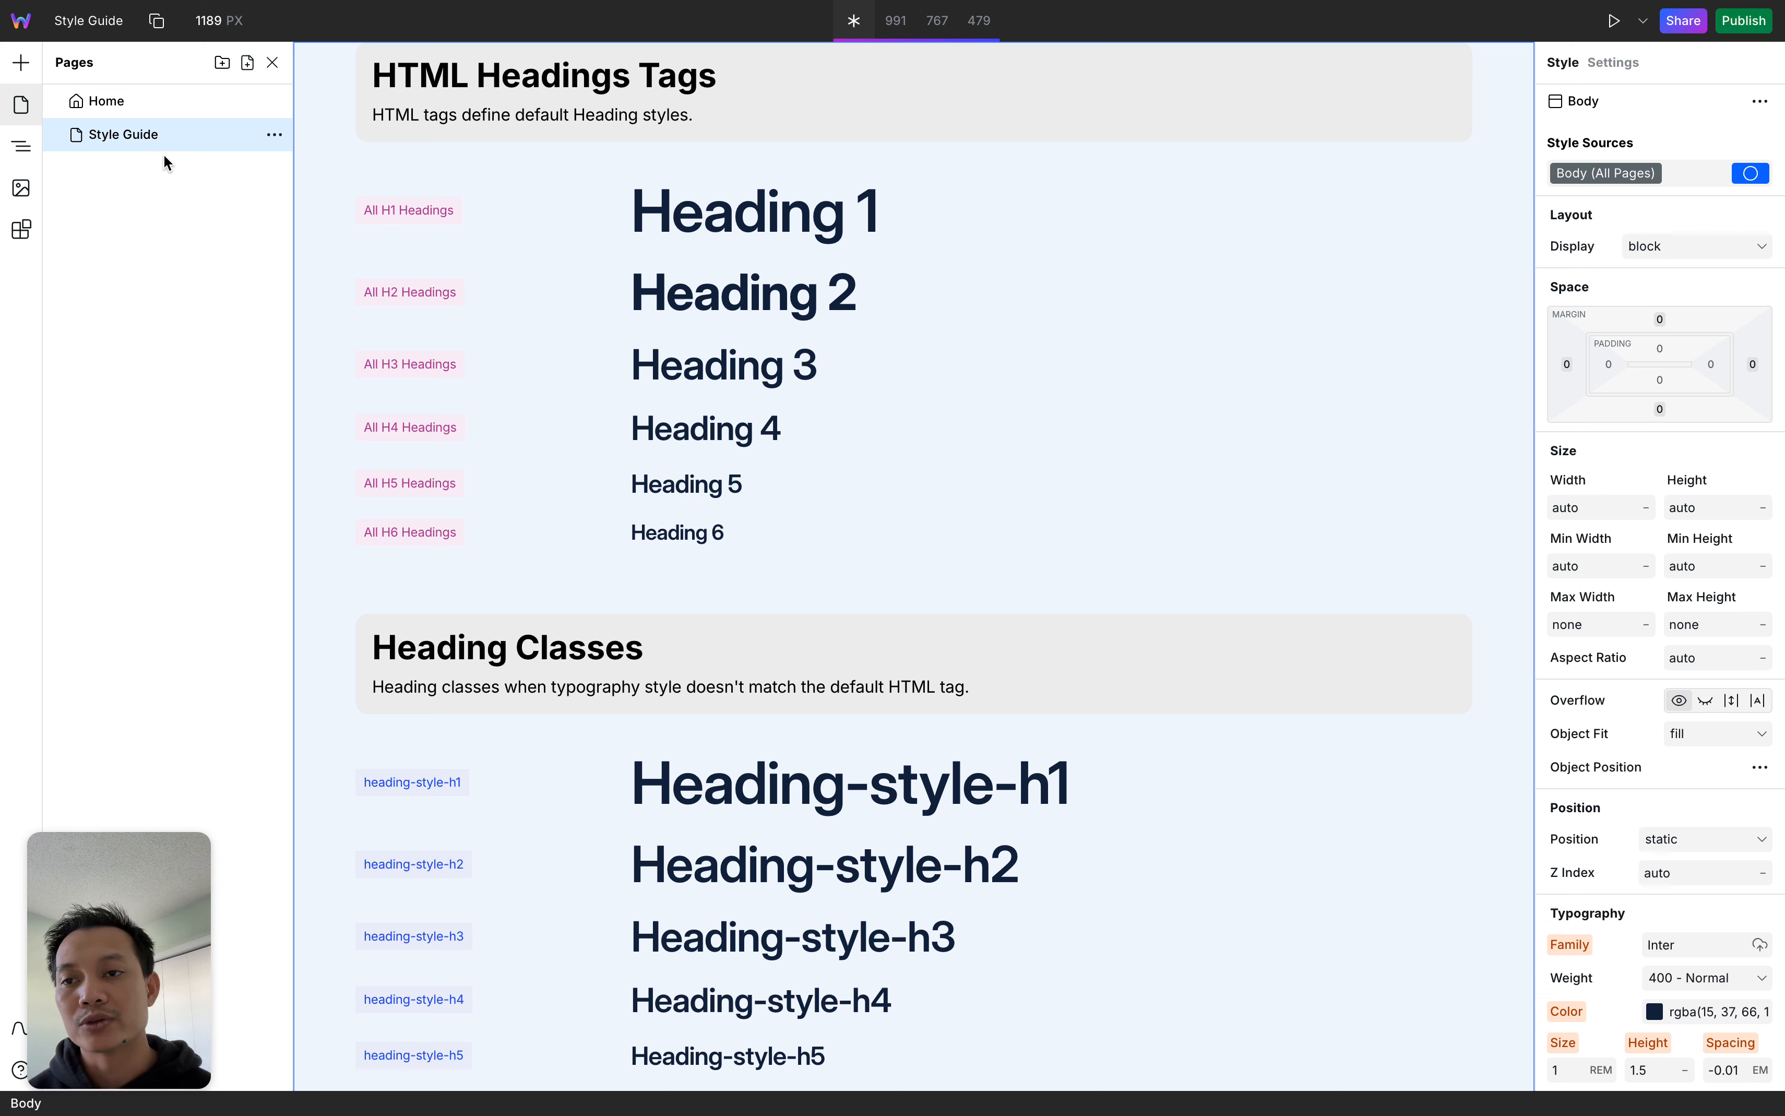
left_click(130, 105)
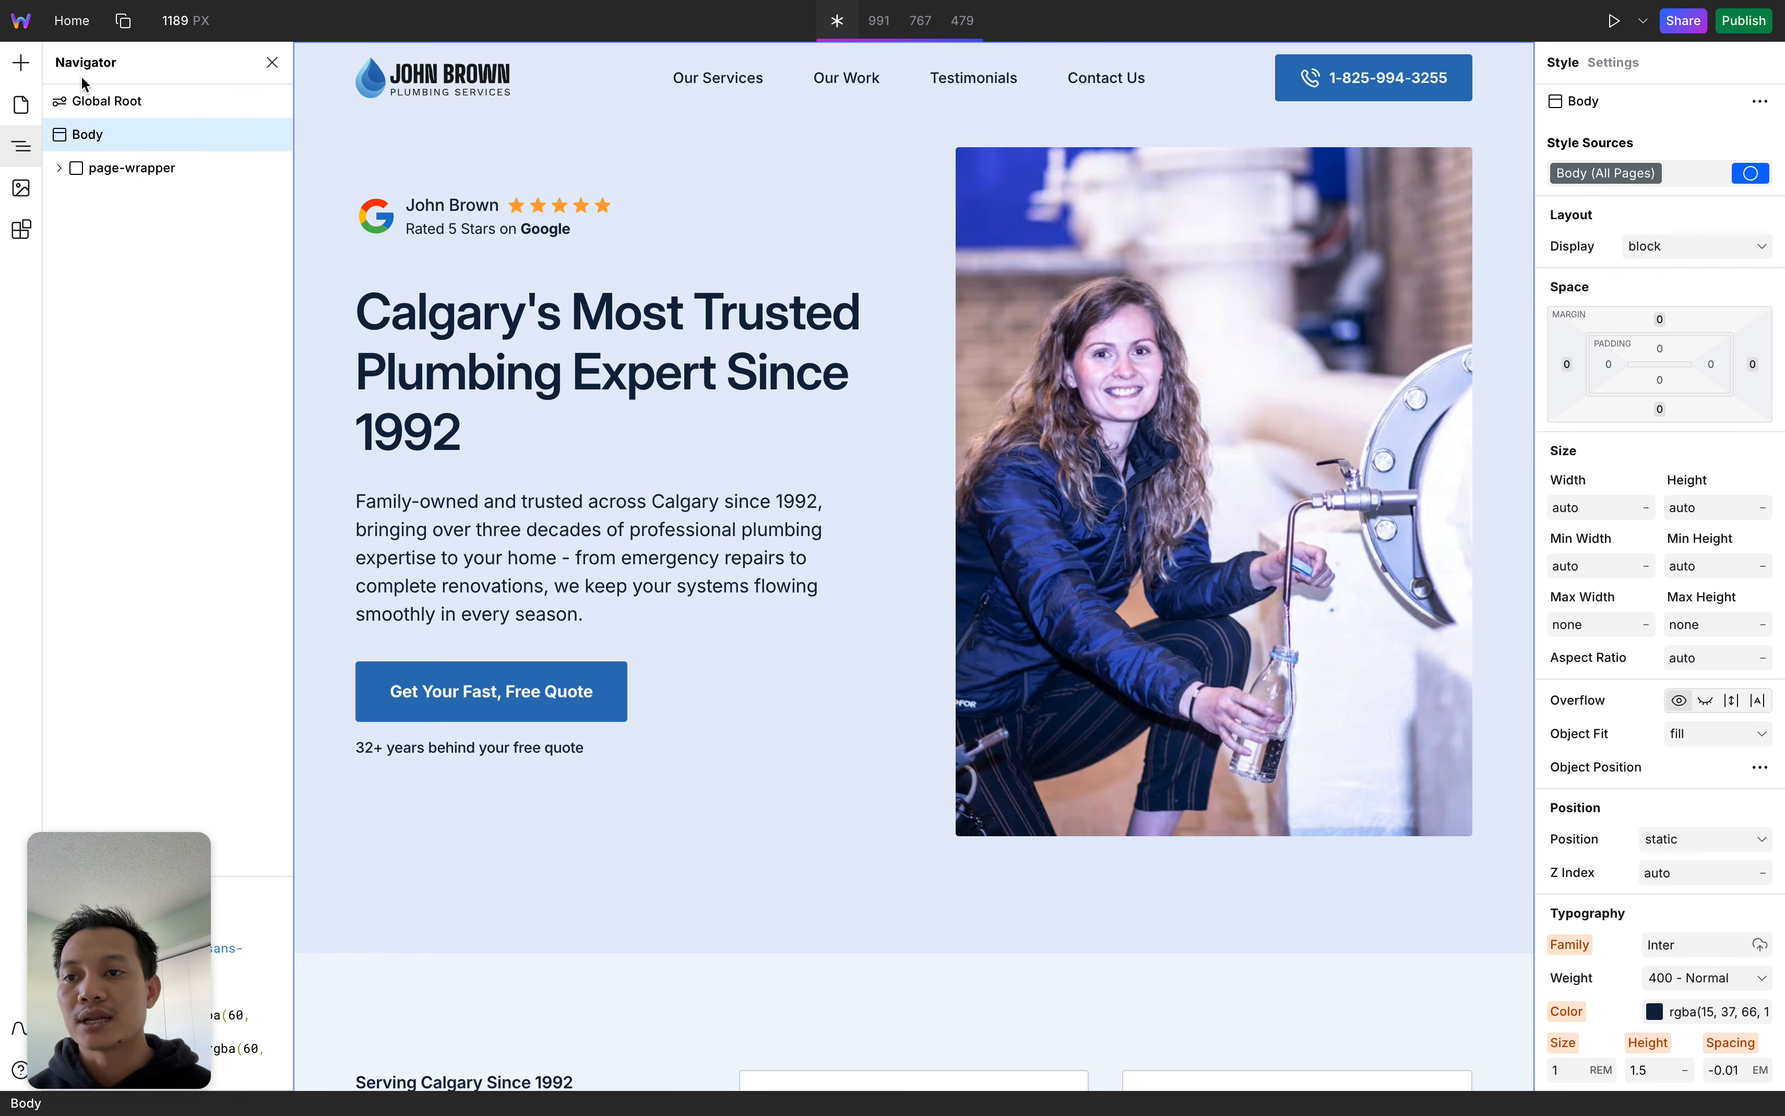
left_click(59, 168)
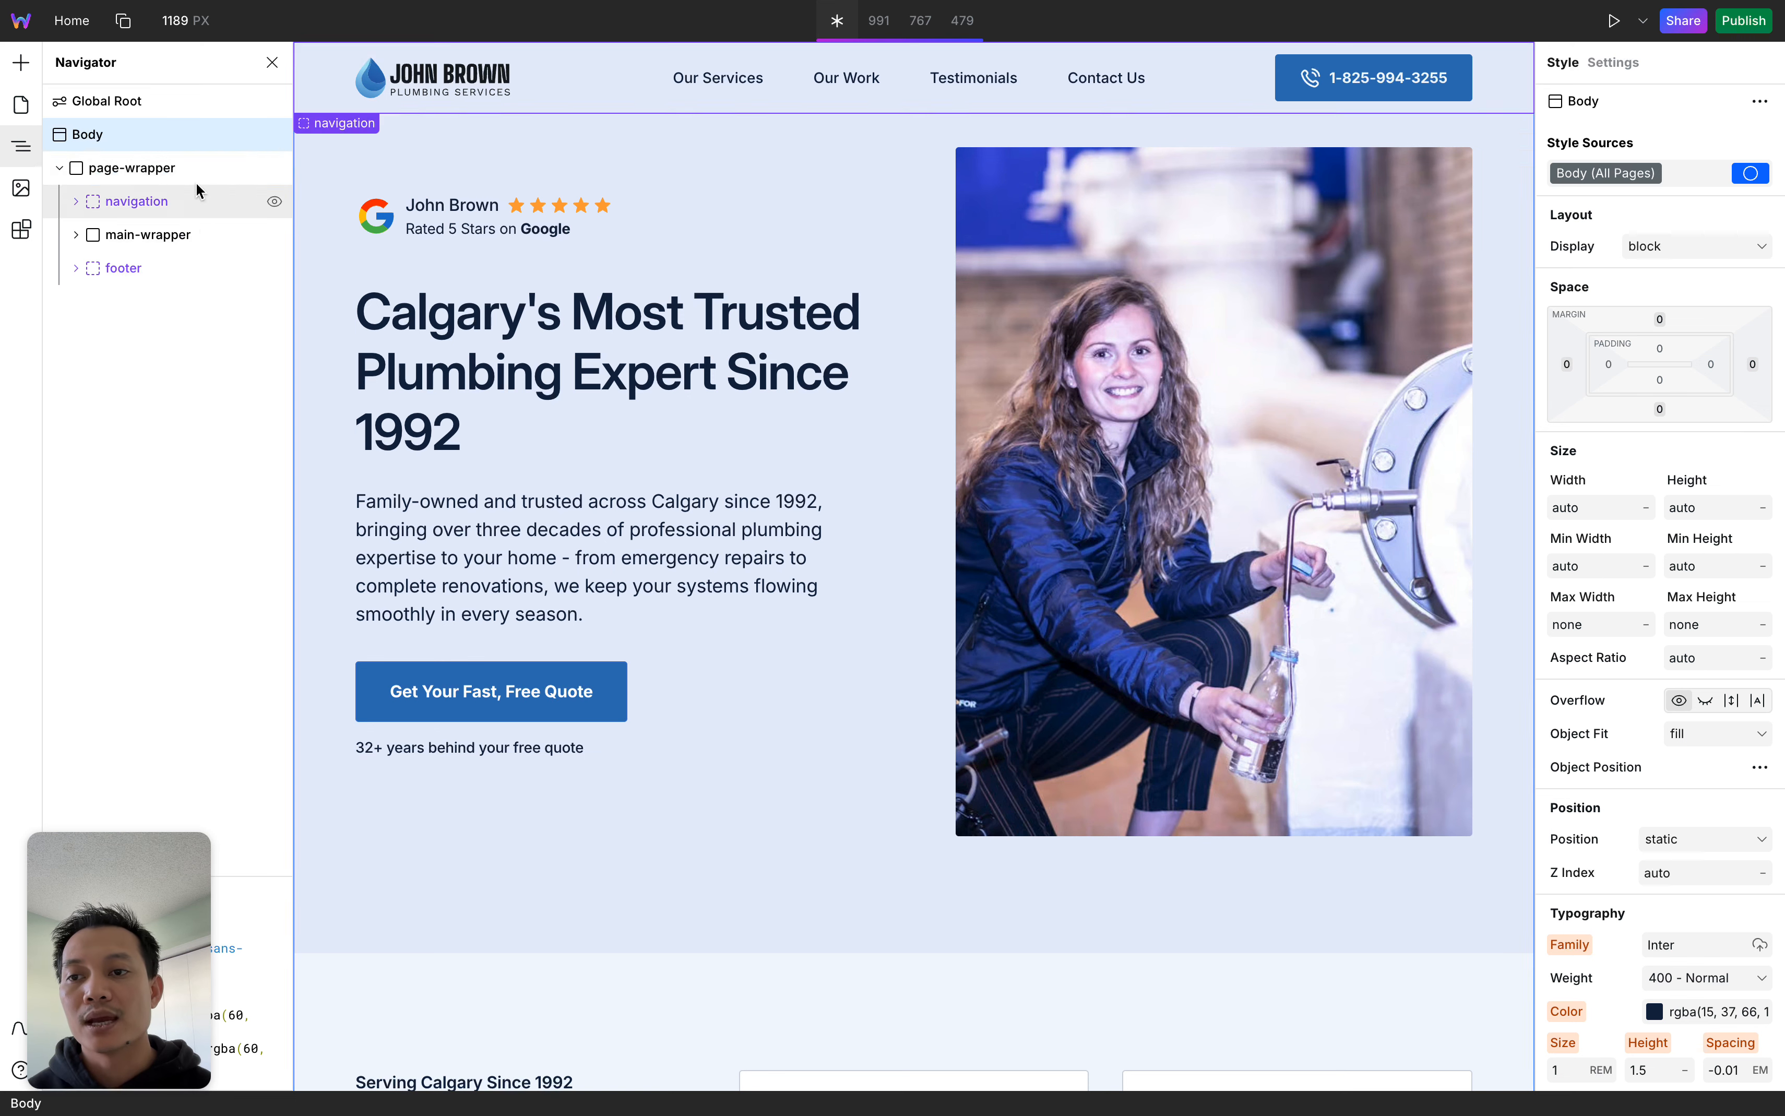
left_click(61, 168)
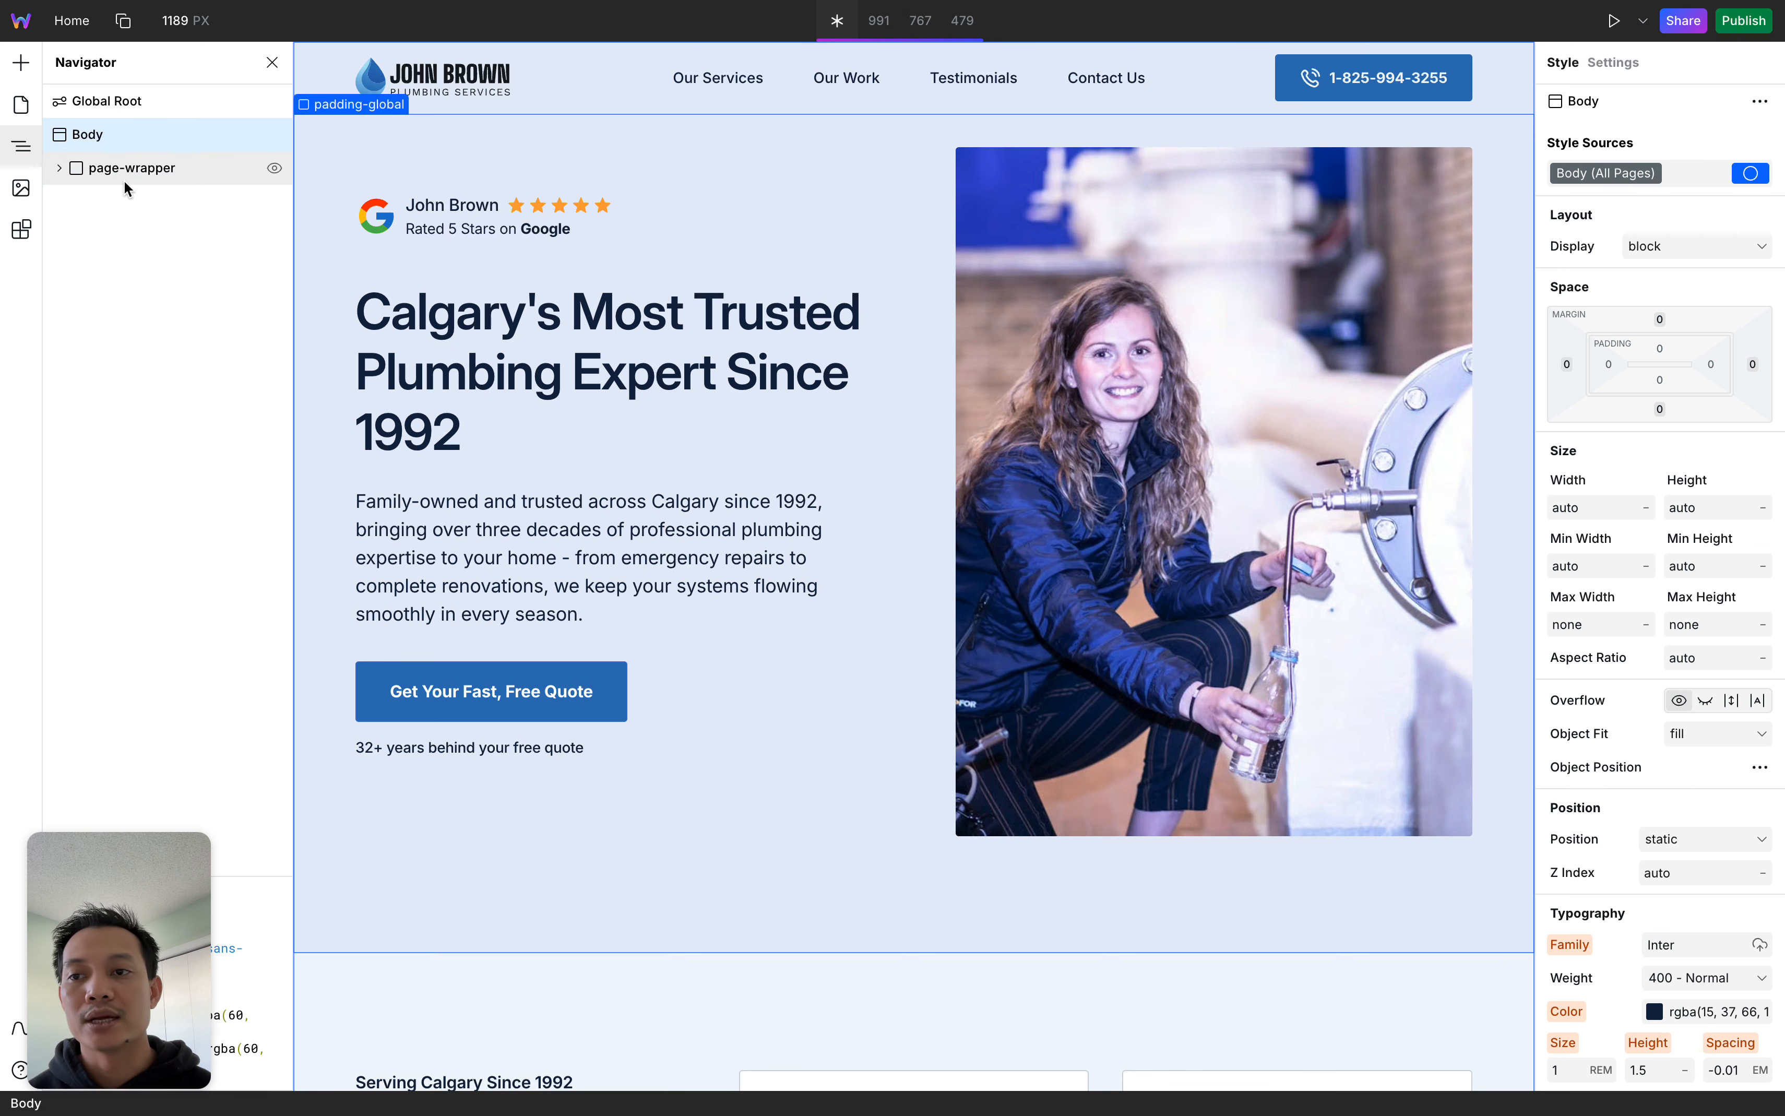
Look through the project's uploaded image assets and close the asset library
left_click(21, 192)
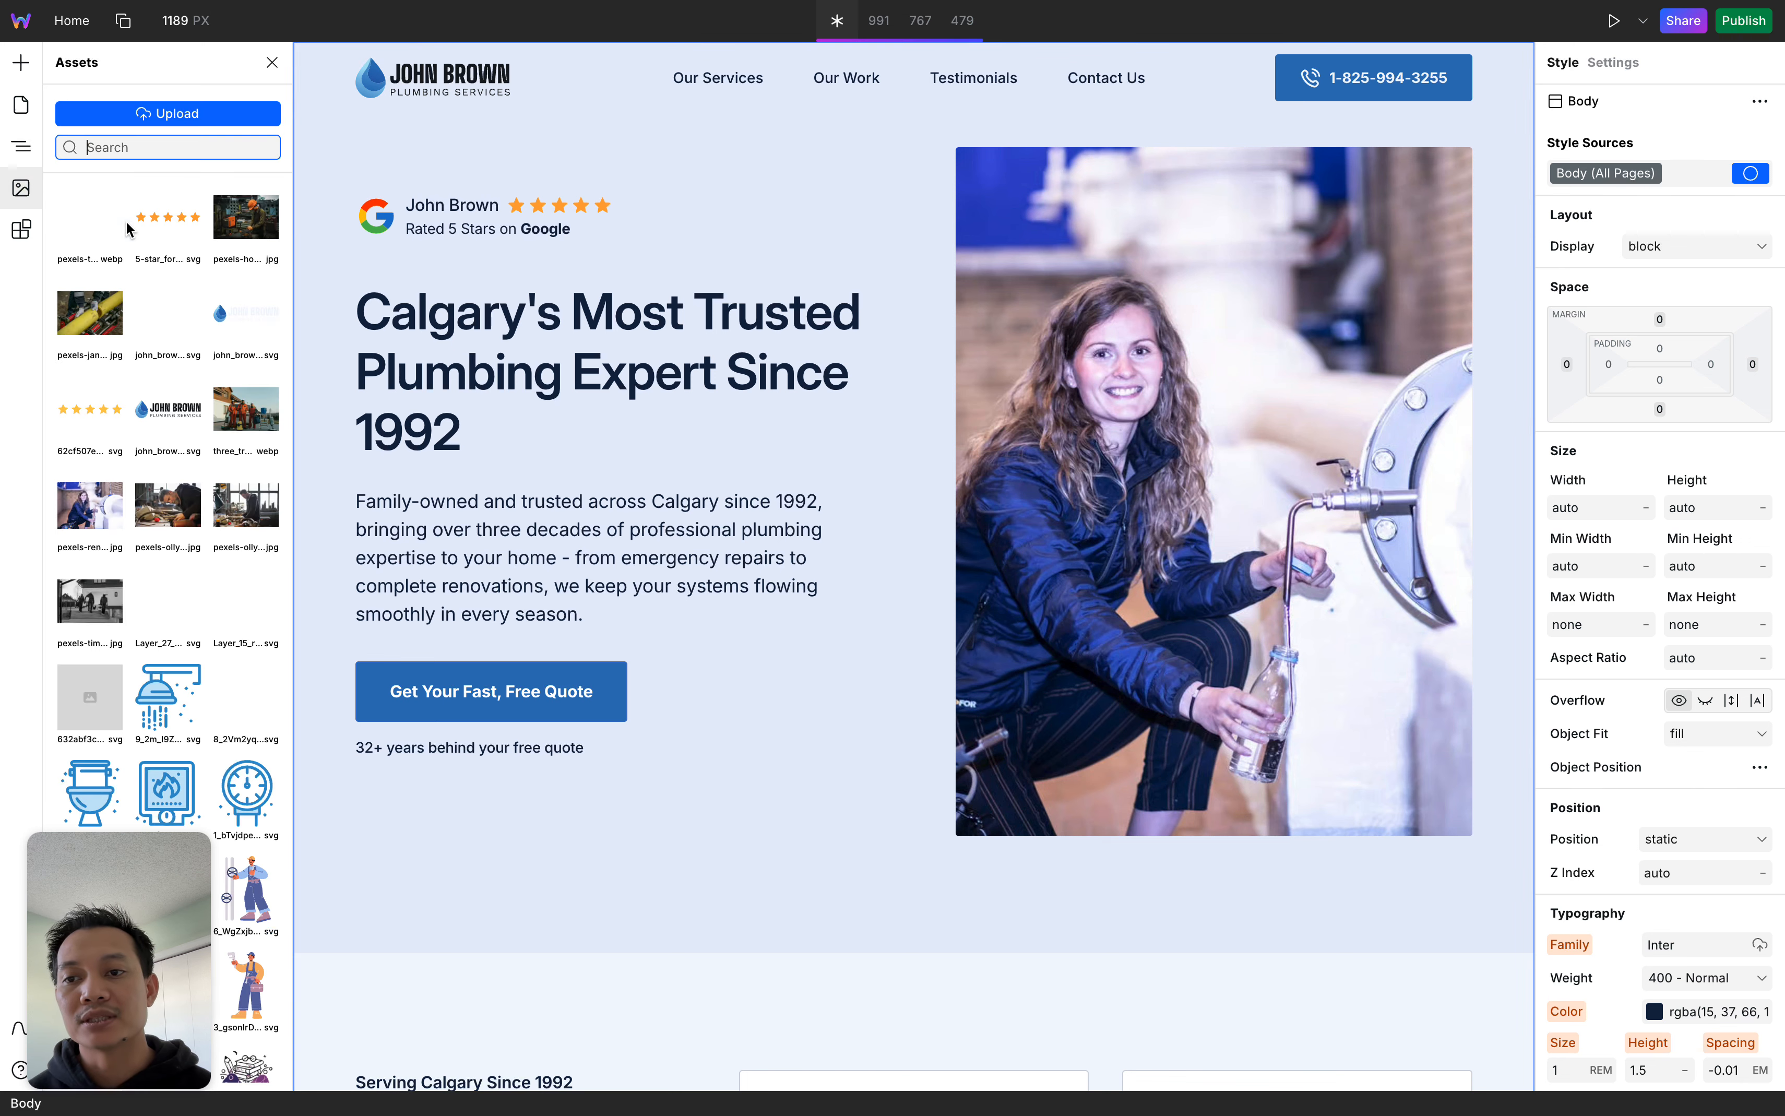
scroll(171, 819, "up", 2)
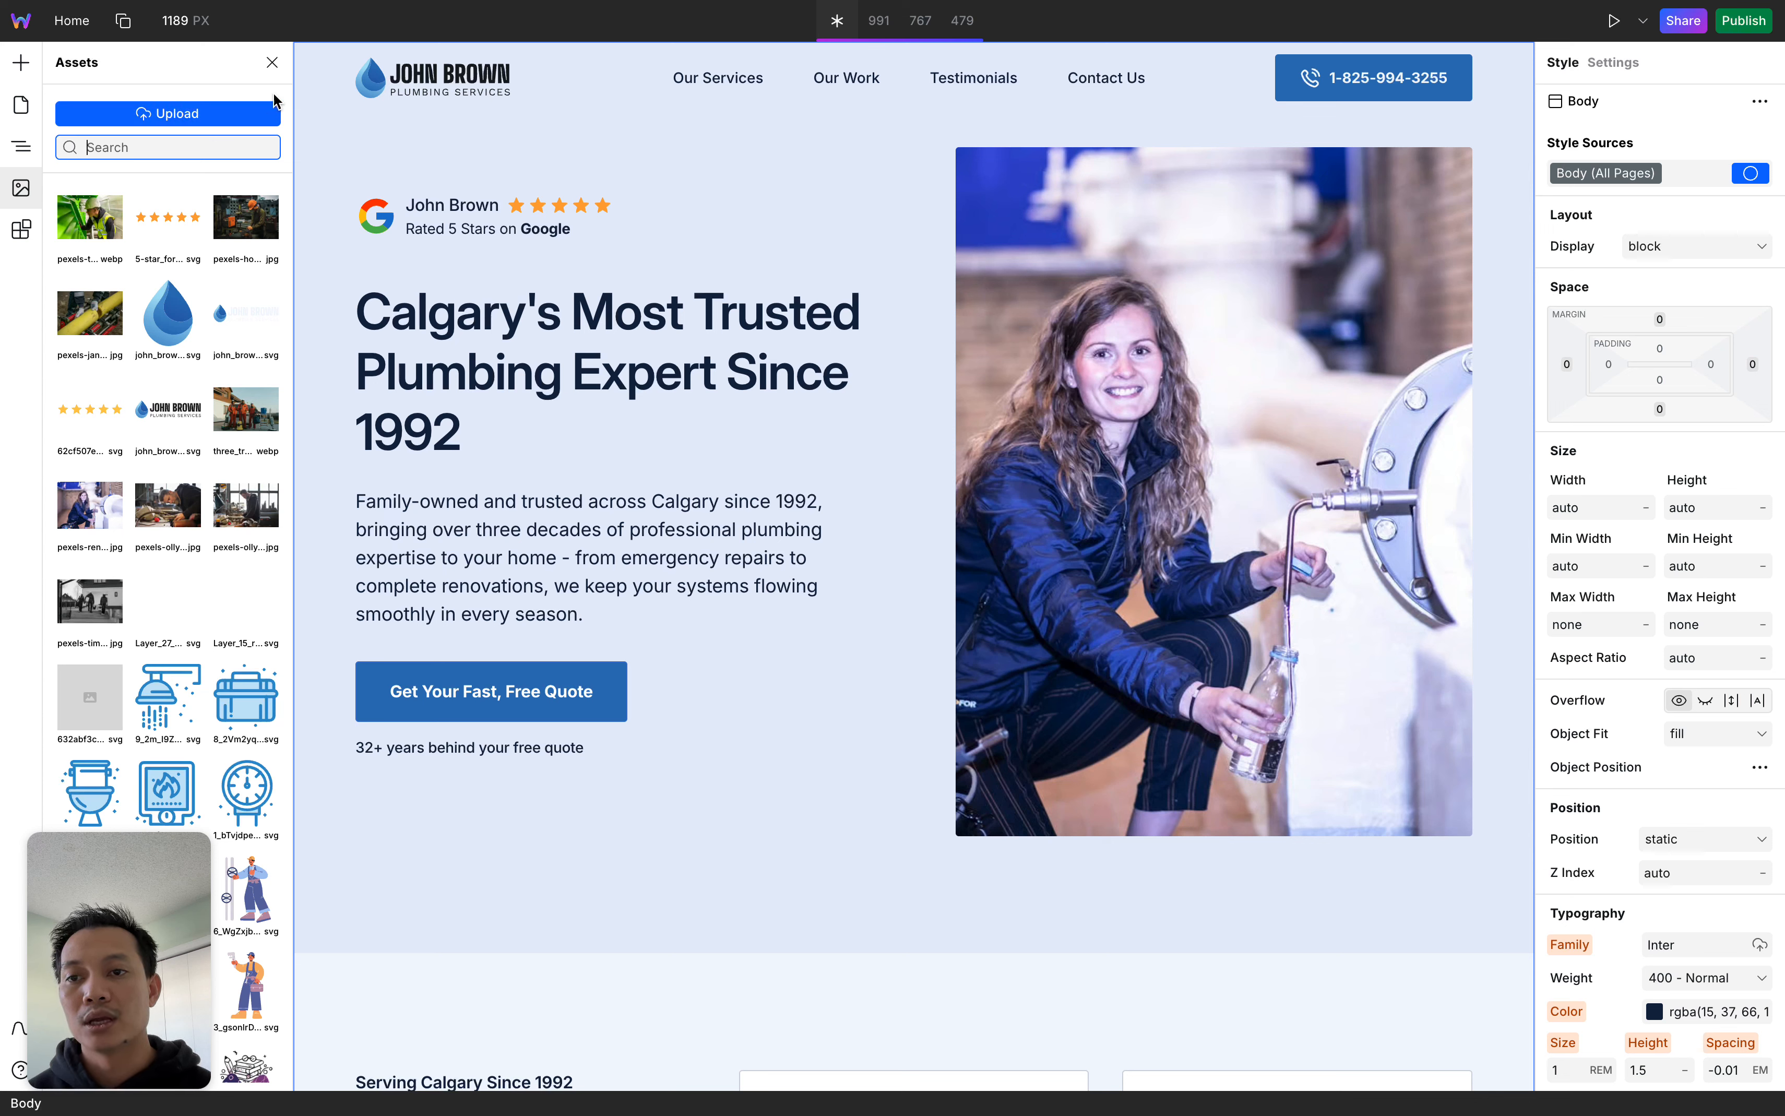
left_click(277, 63)
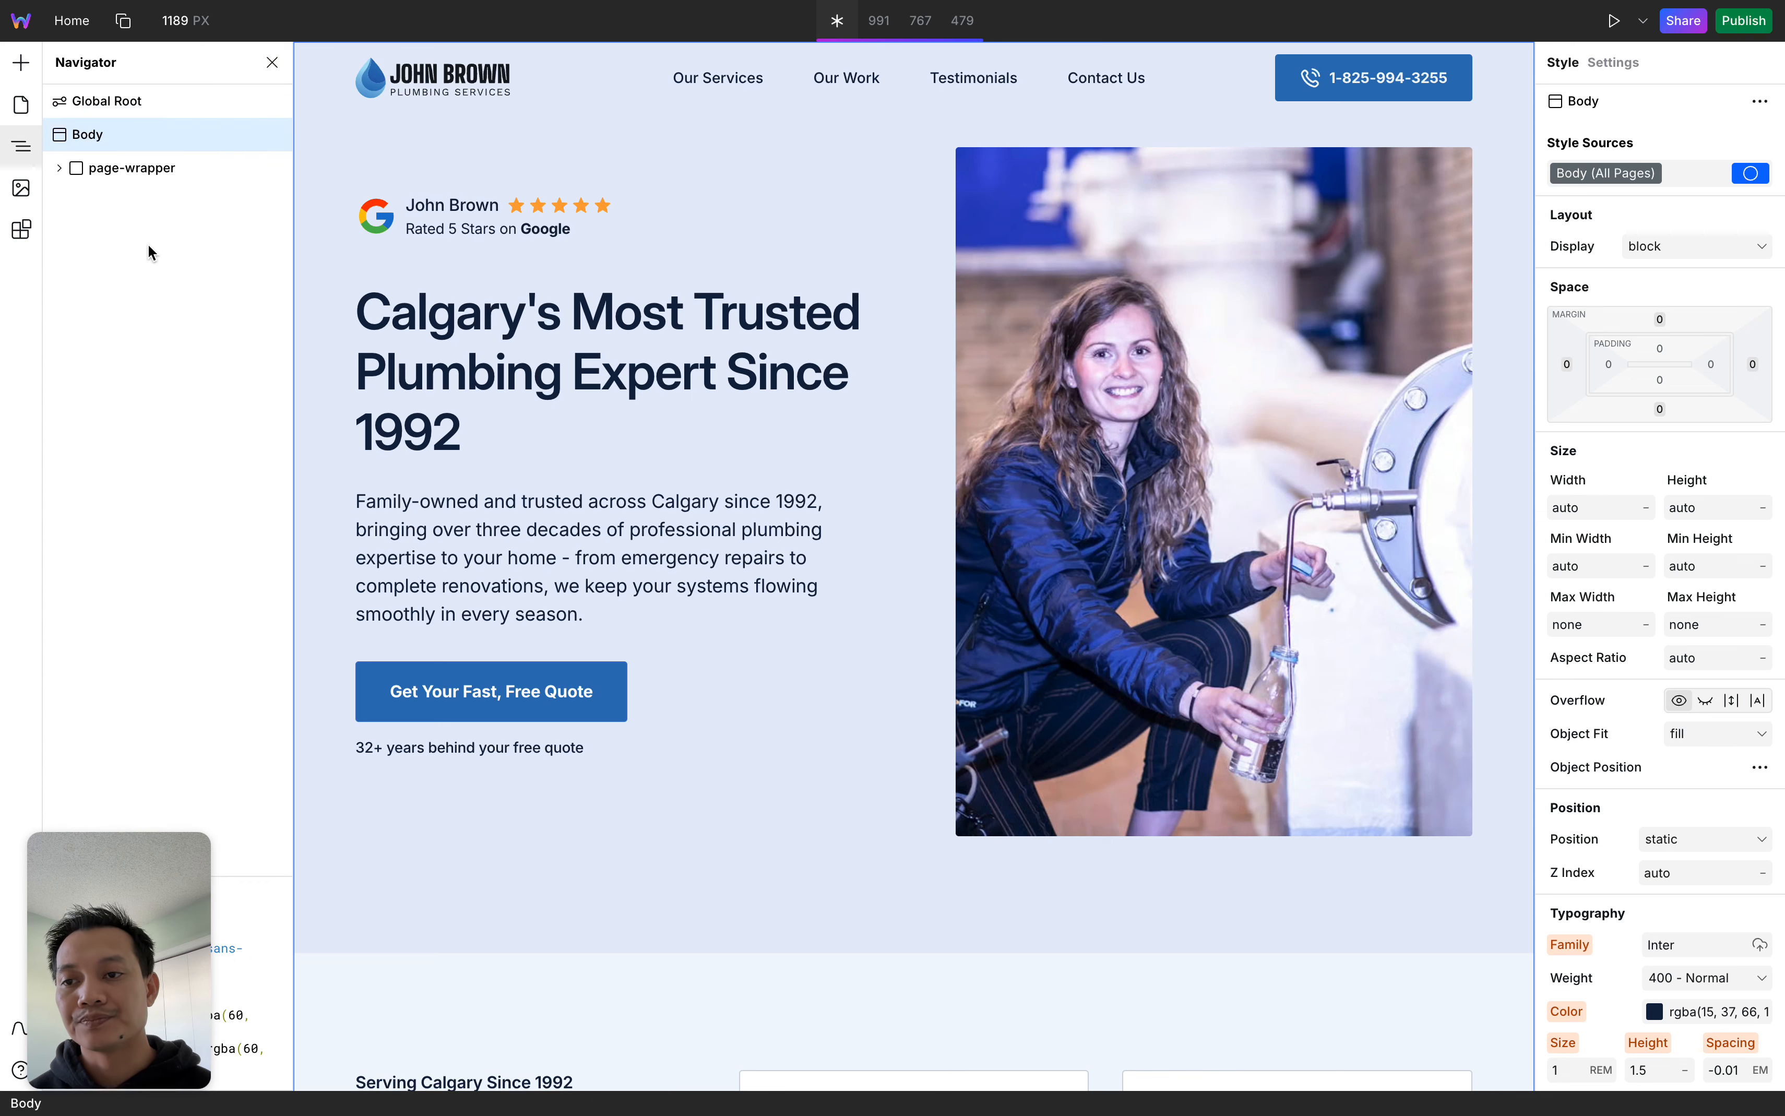
Browse the section and page templates offered in the Marketplace, then close it
left_click(25, 230)
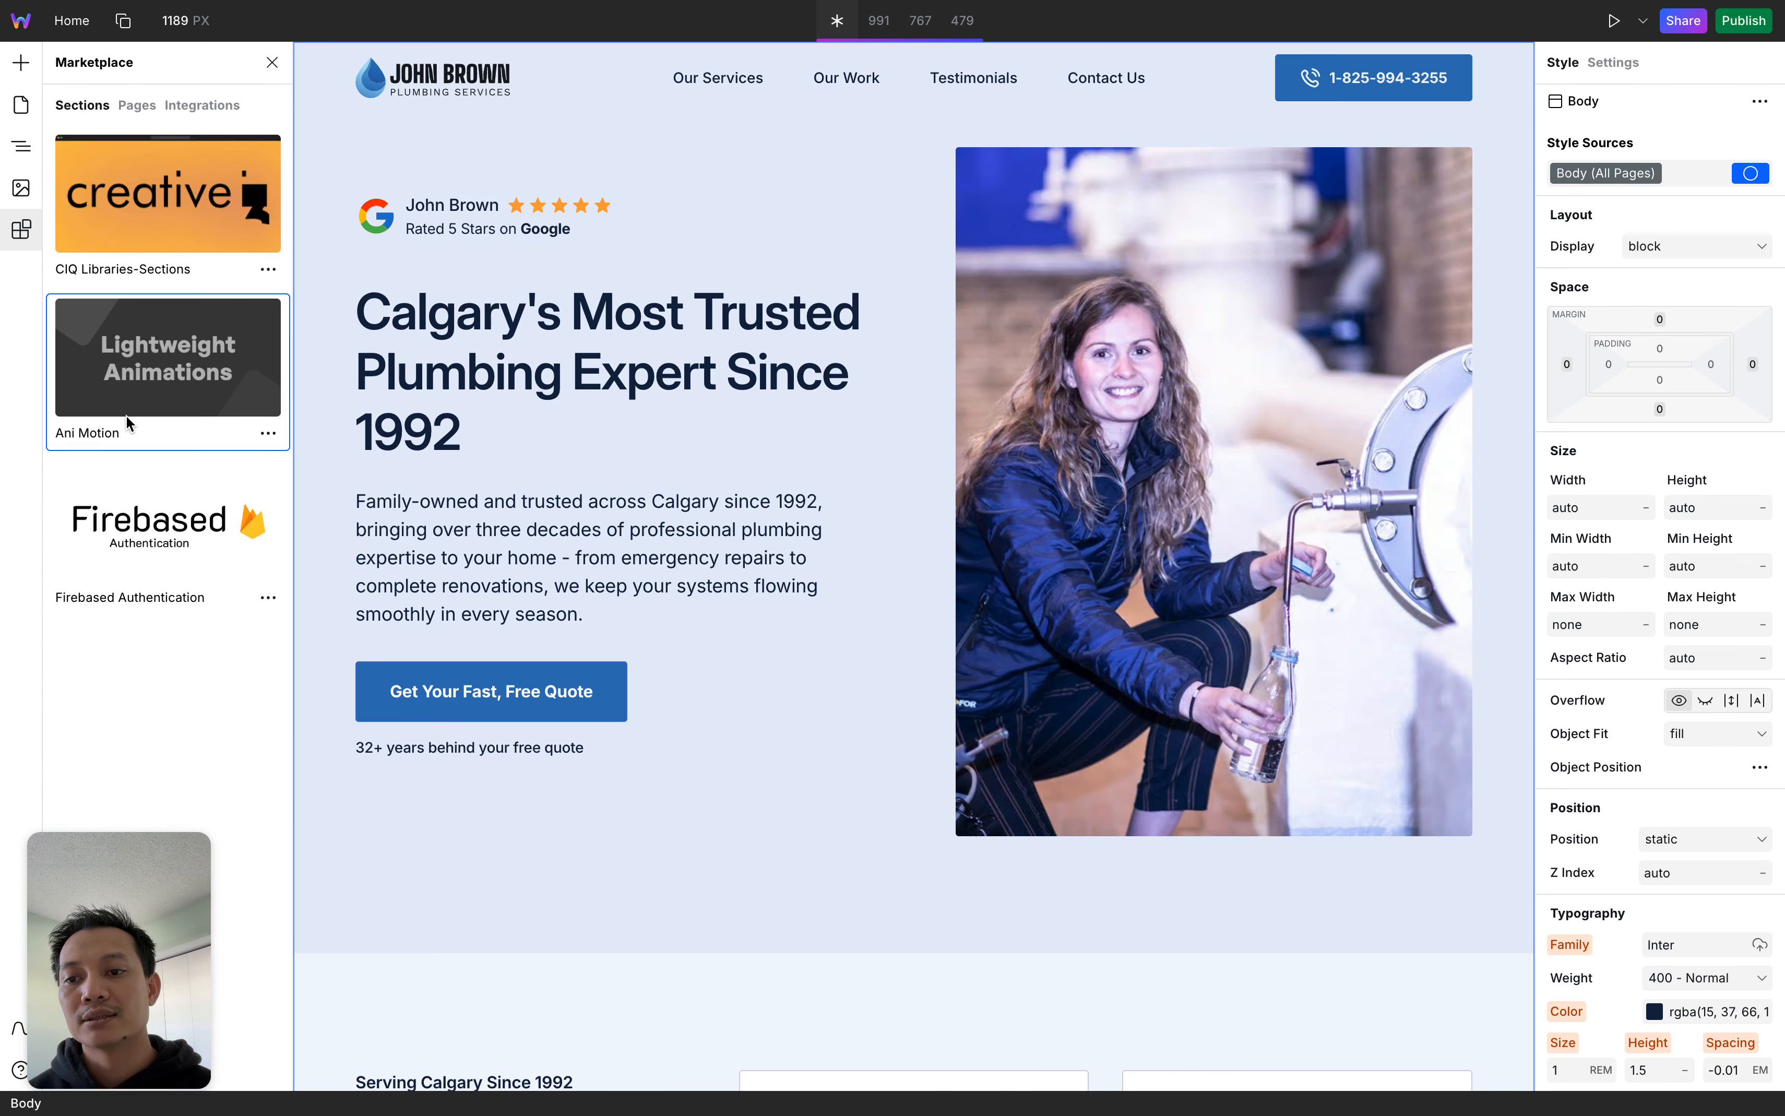
left_click(135, 105)
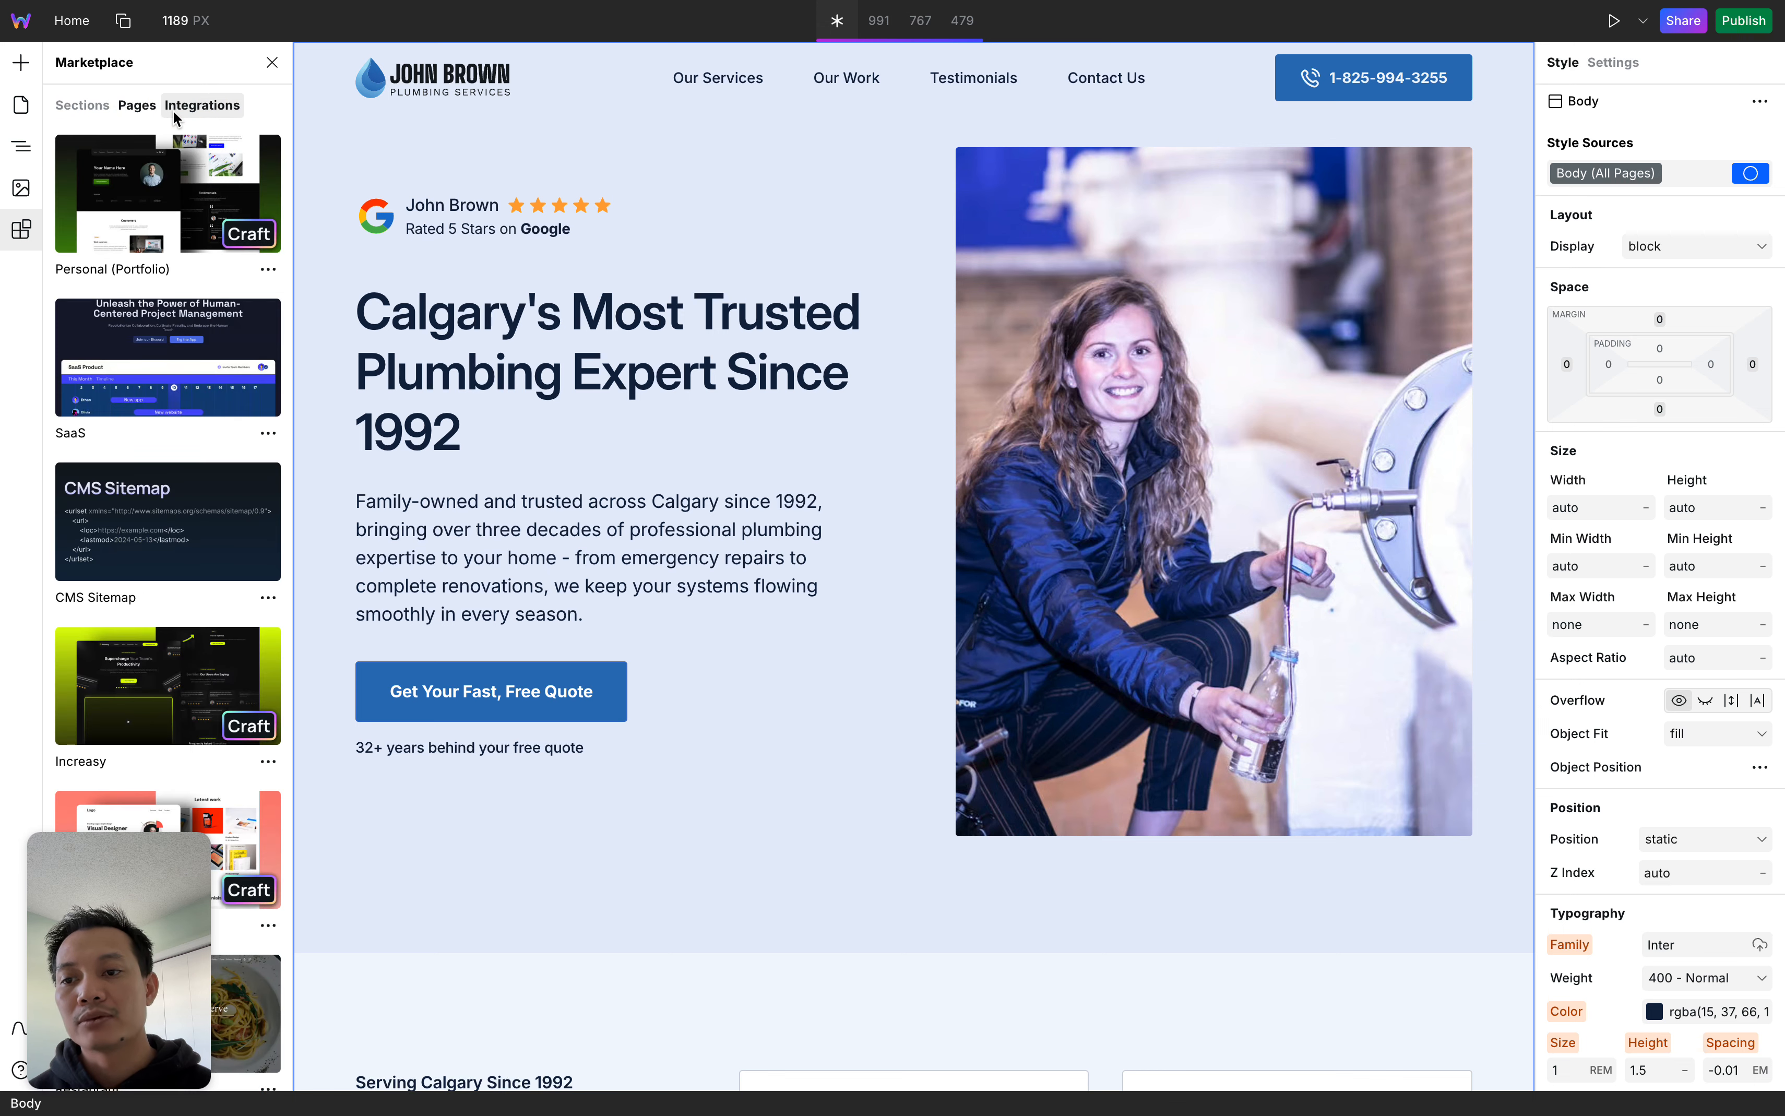
left_click(173, 110)
left_click(136, 107)
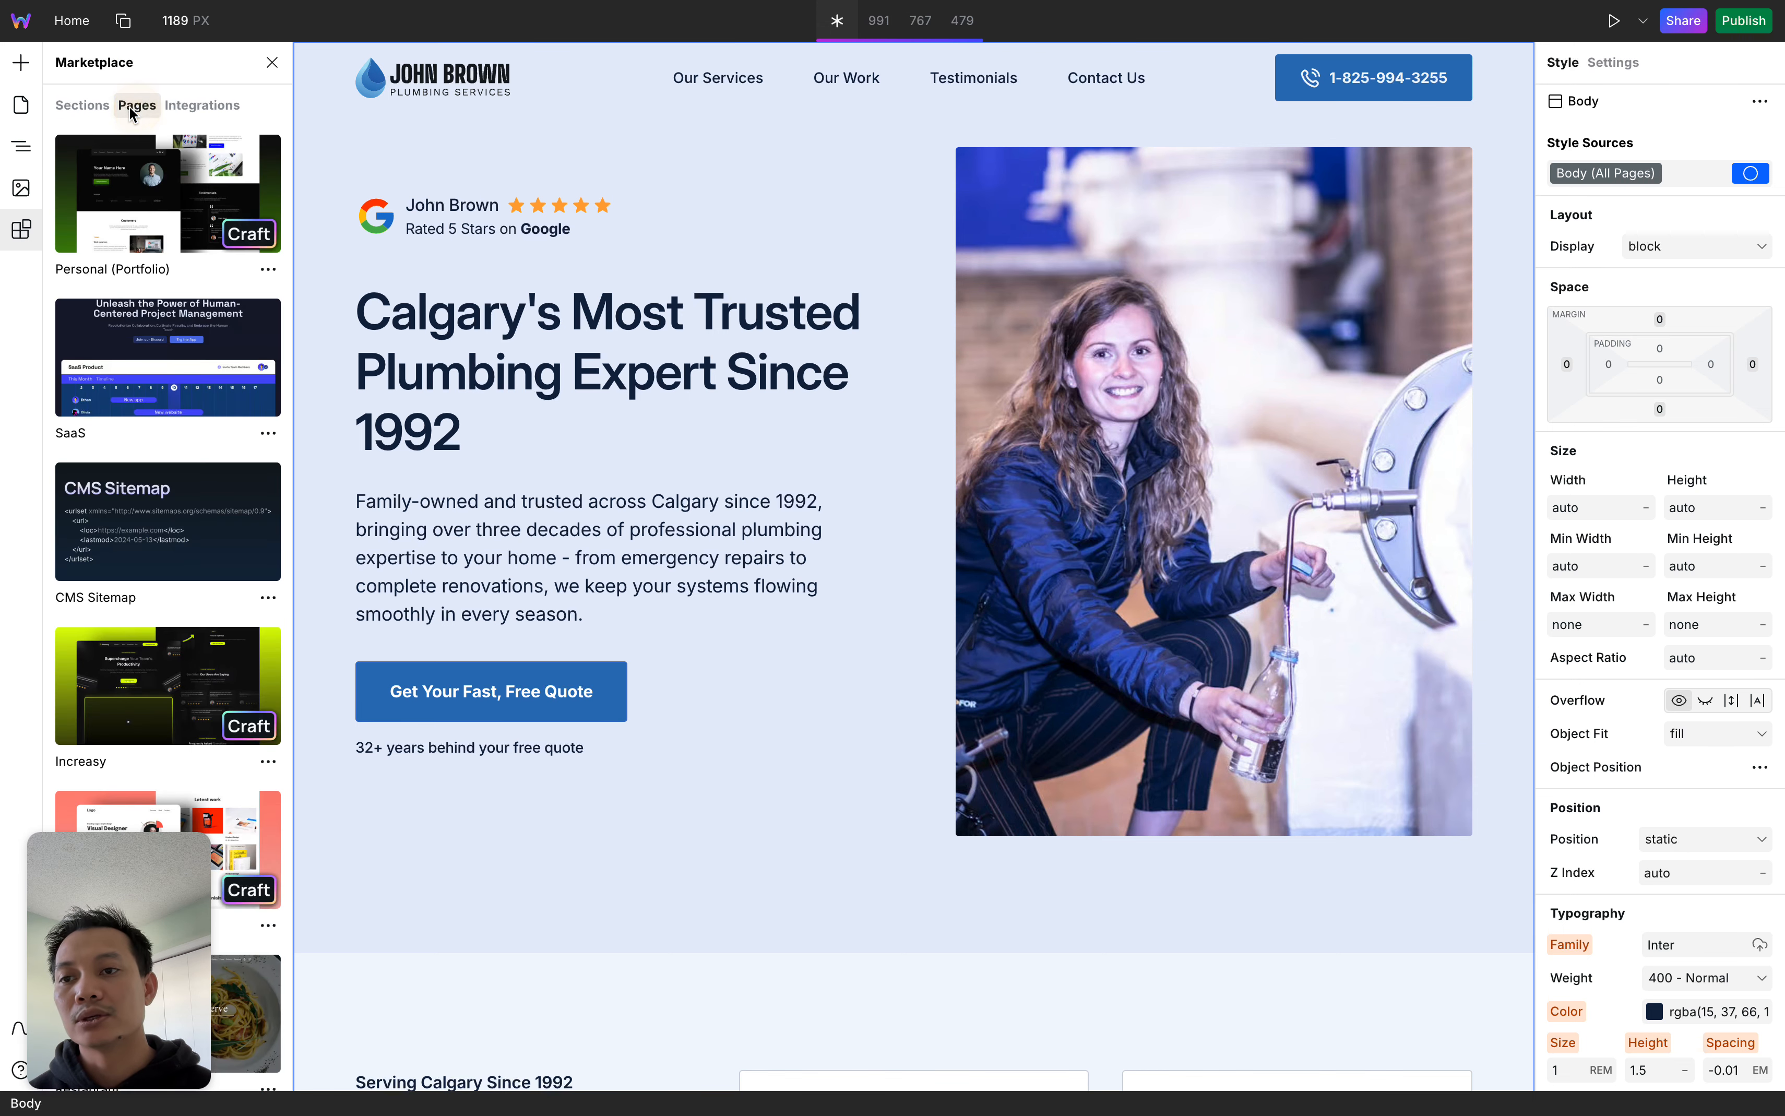
left_click(101, 111)
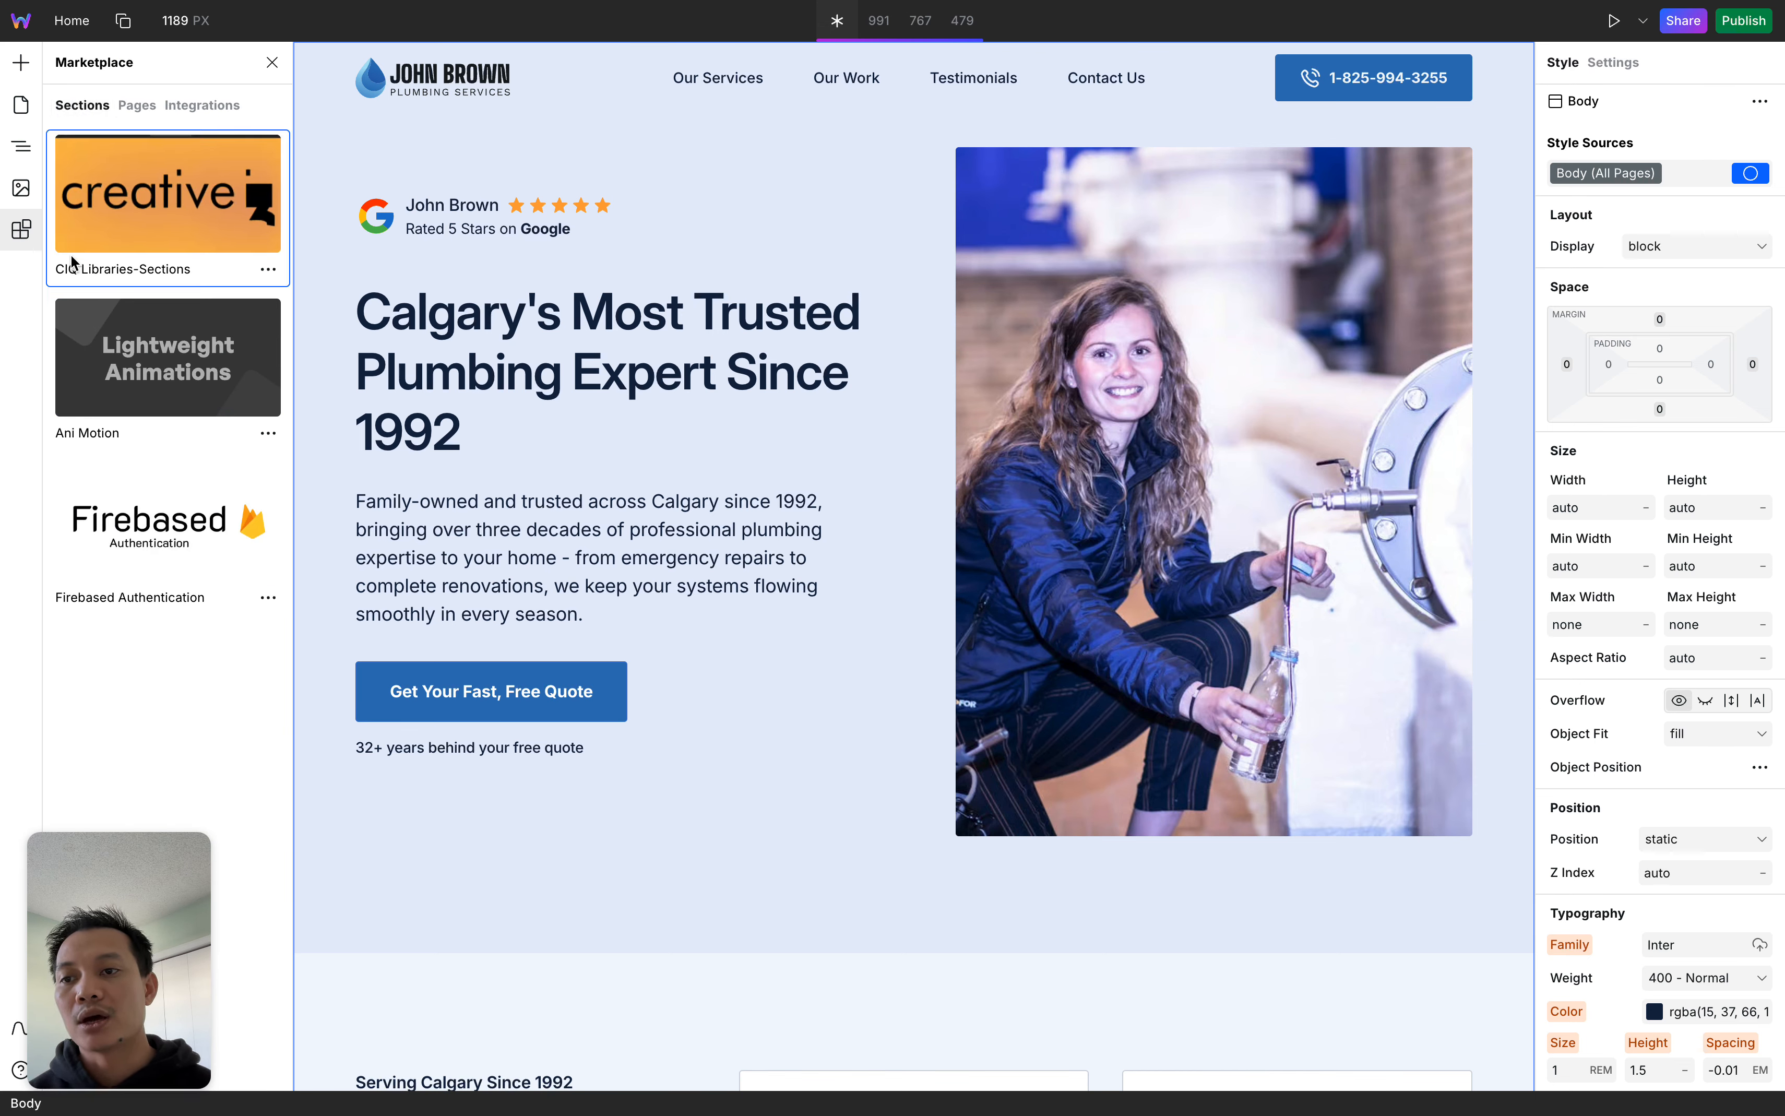
left_click(17, 230)
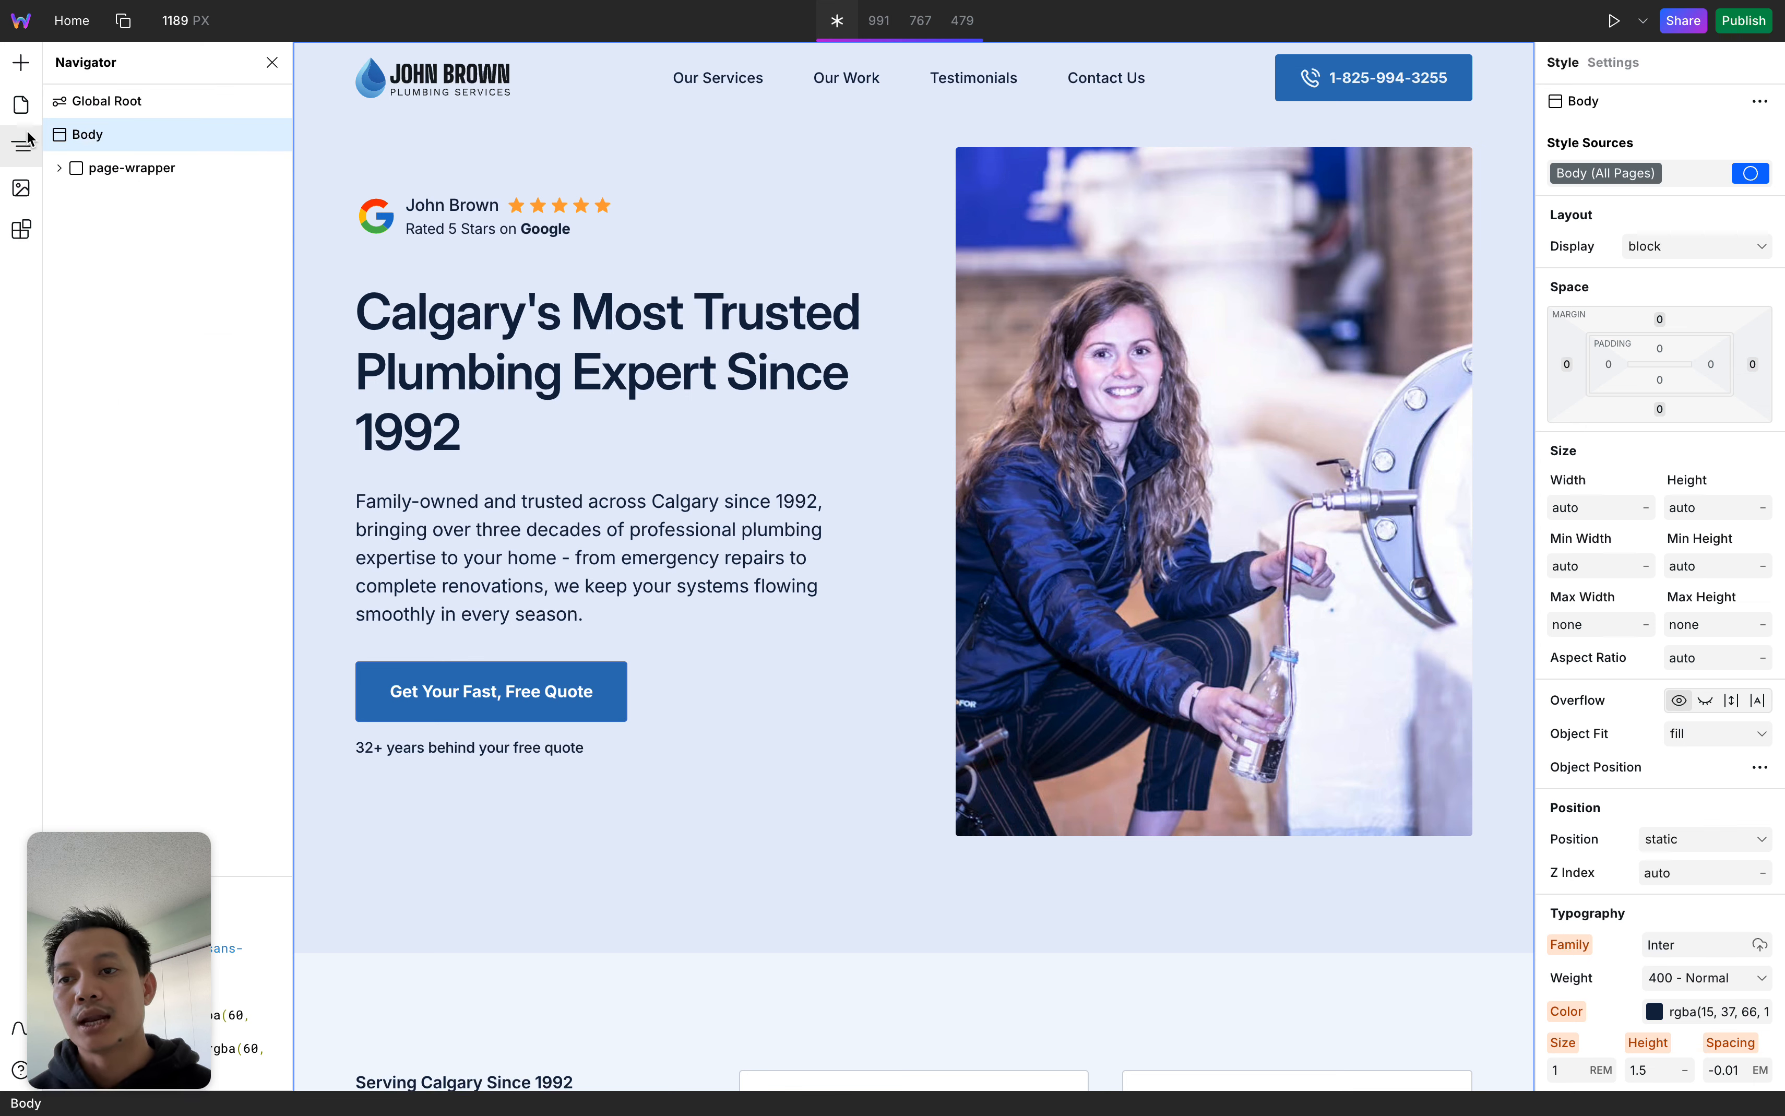
Select the Home page and review the Body element's settings and its full list of style properties
left_click(25, 112)
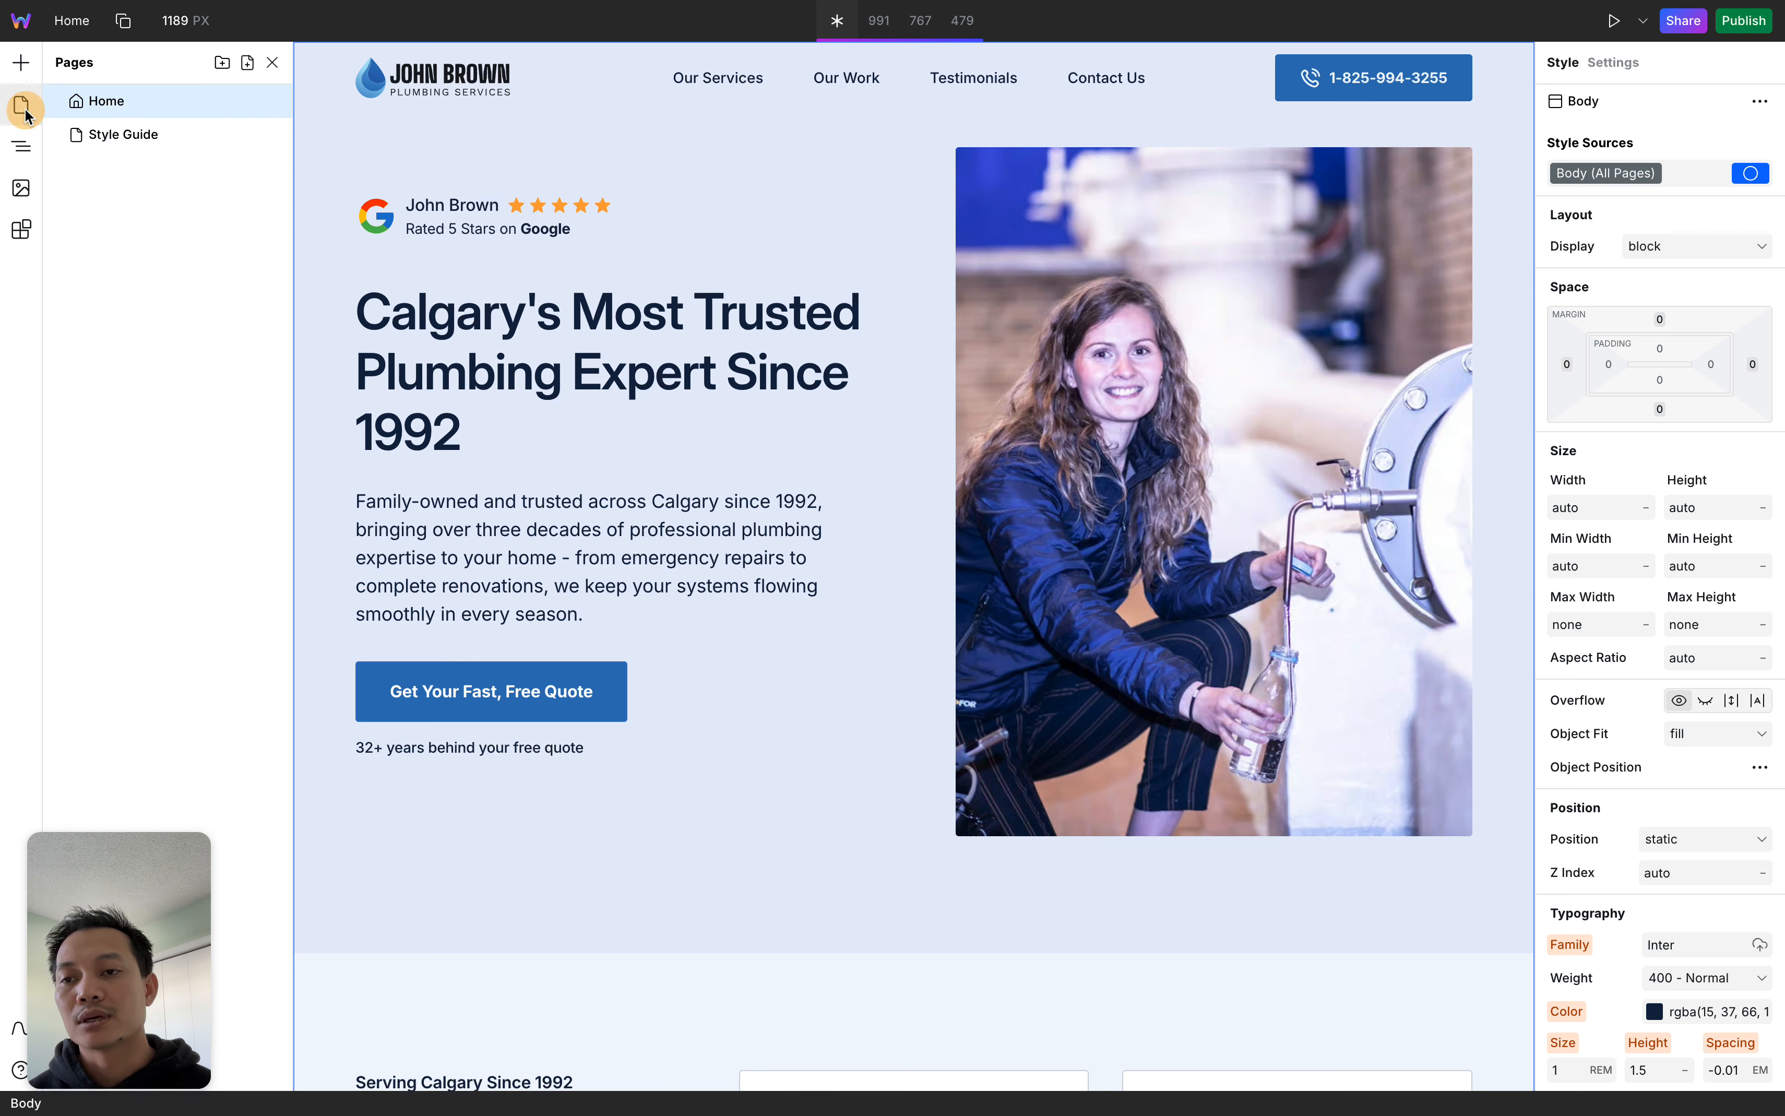
left_click(128, 100)
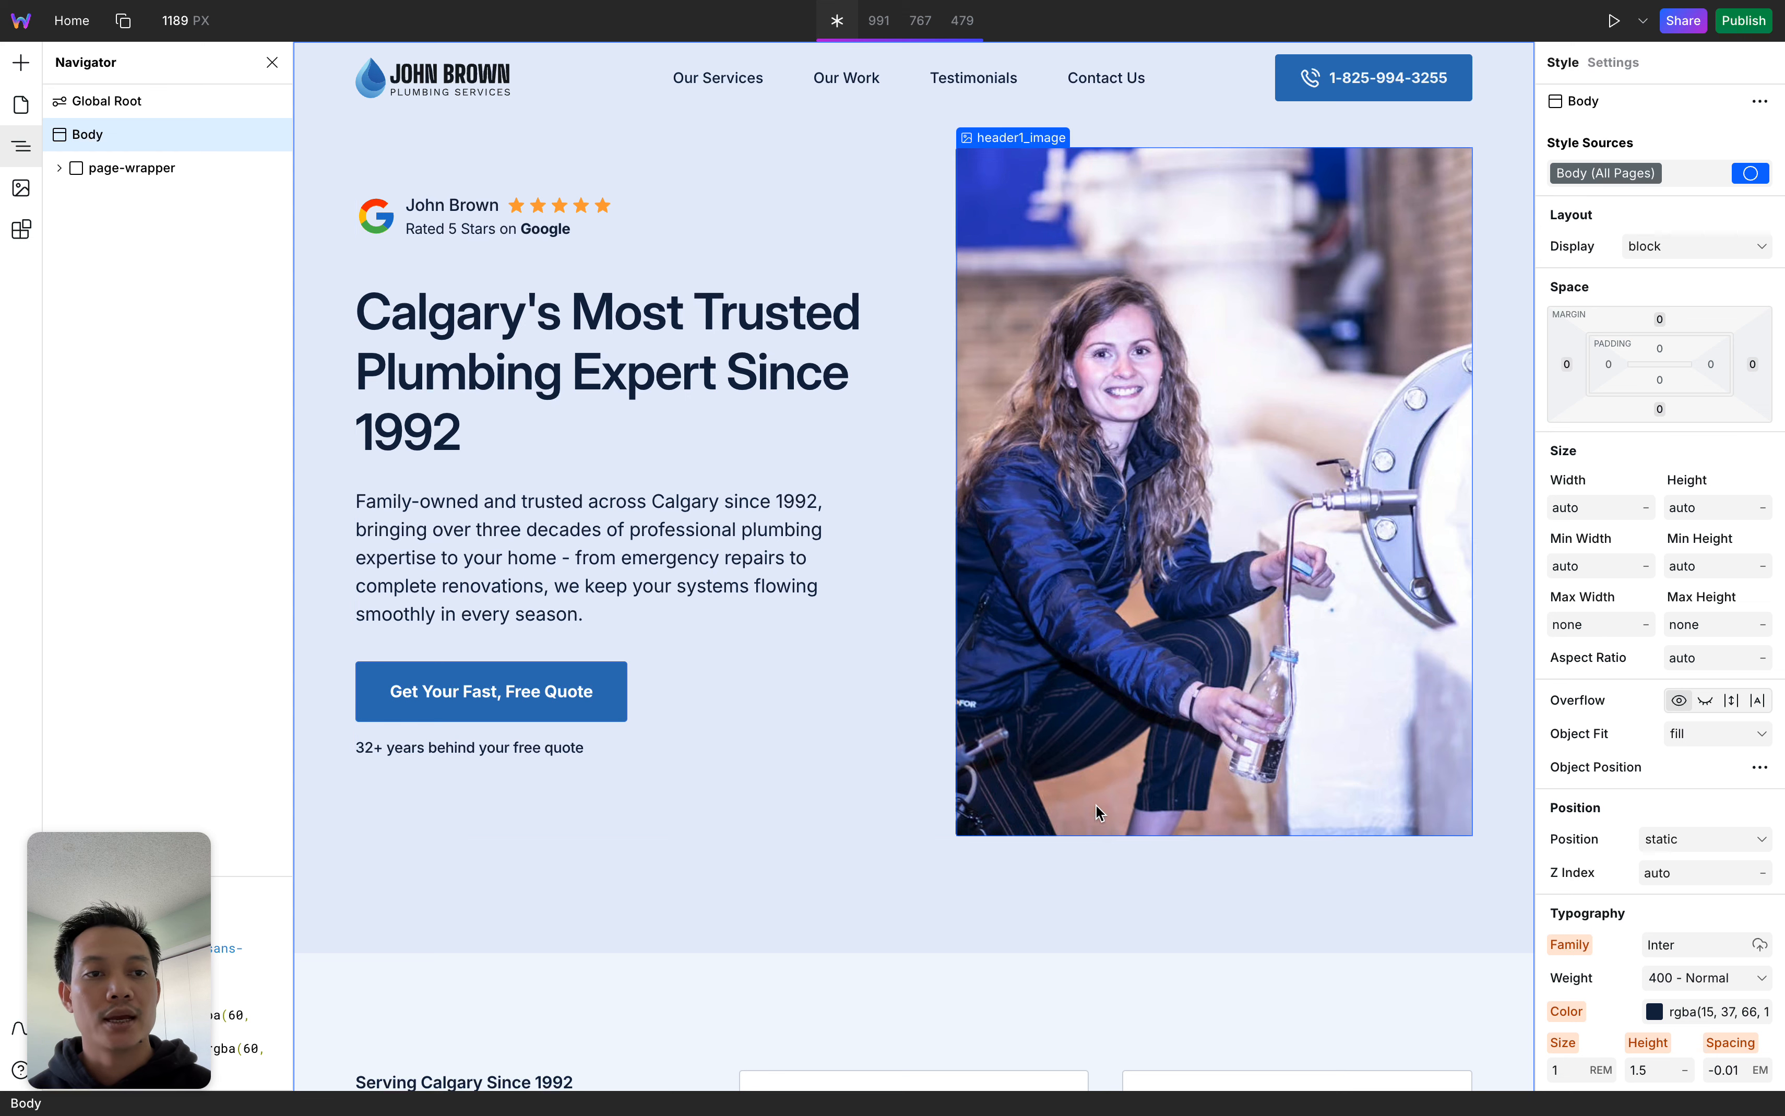
left_click(1605, 66)
left_click(1564, 65)
left_click(1593, 64)
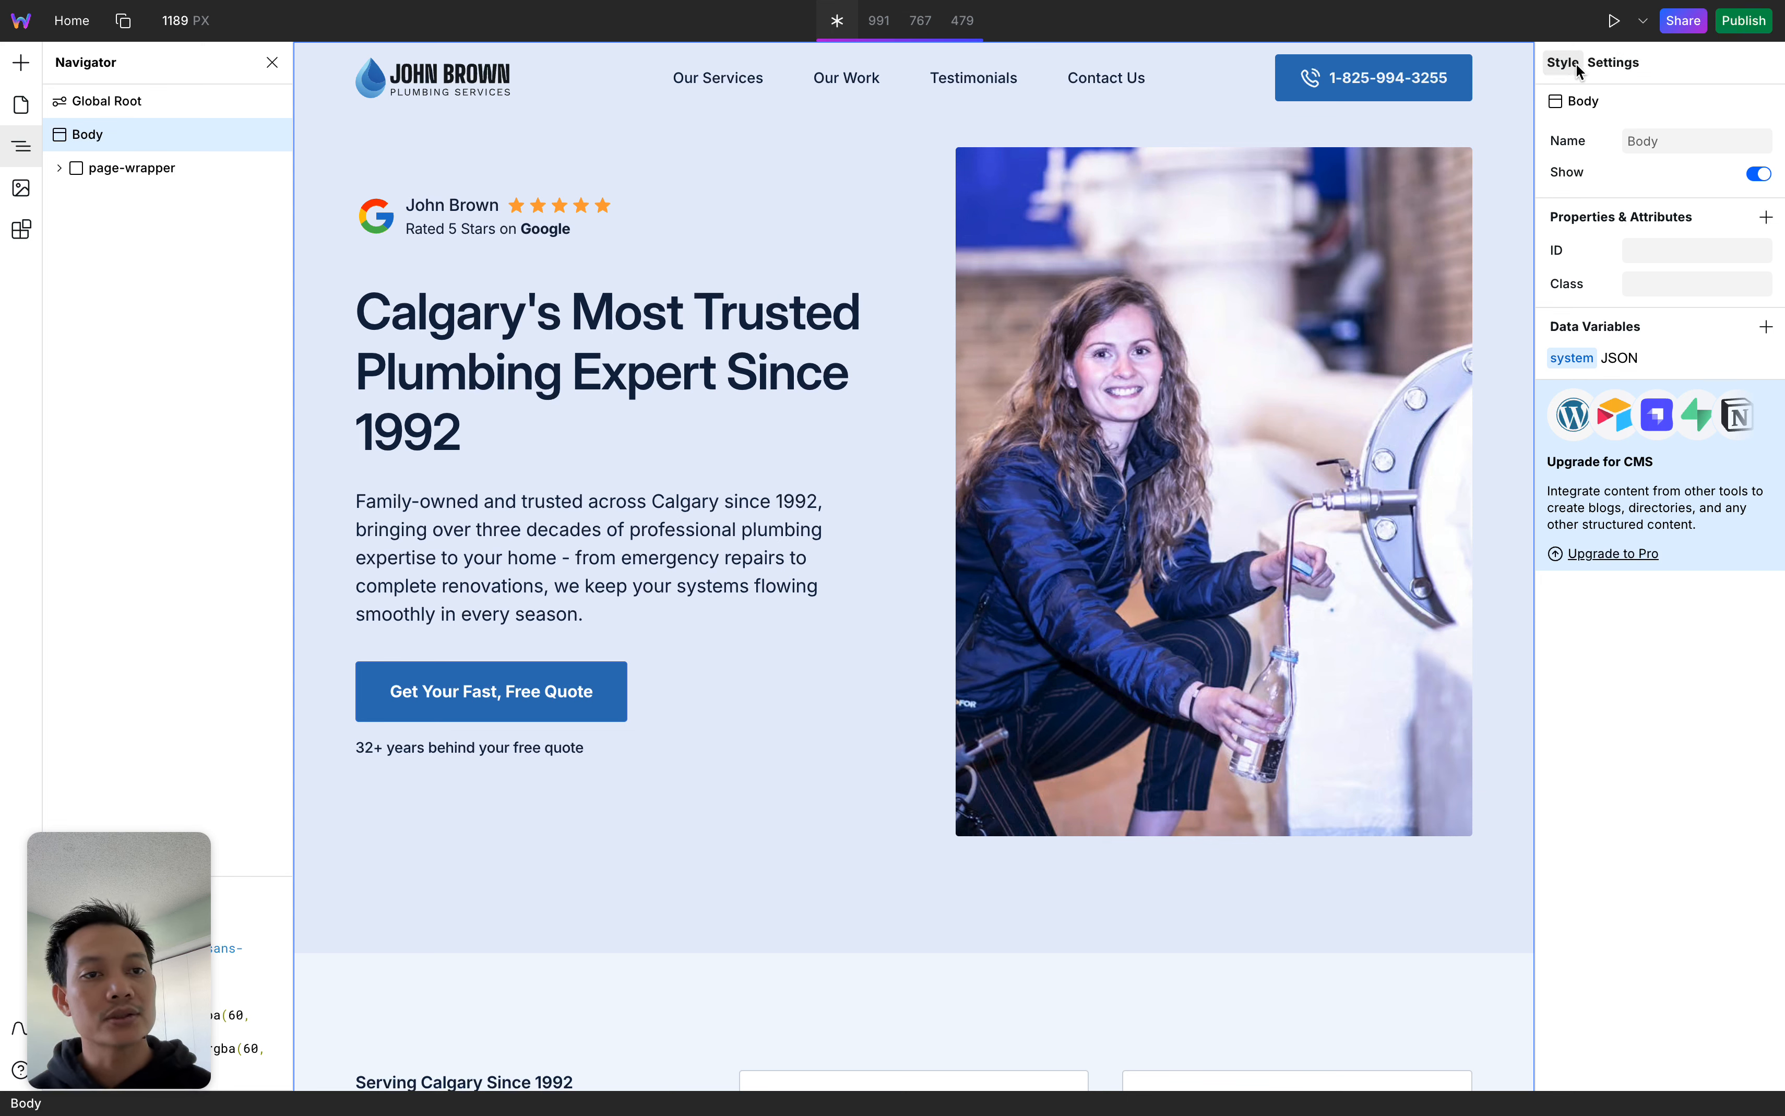
left_click(1573, 62)
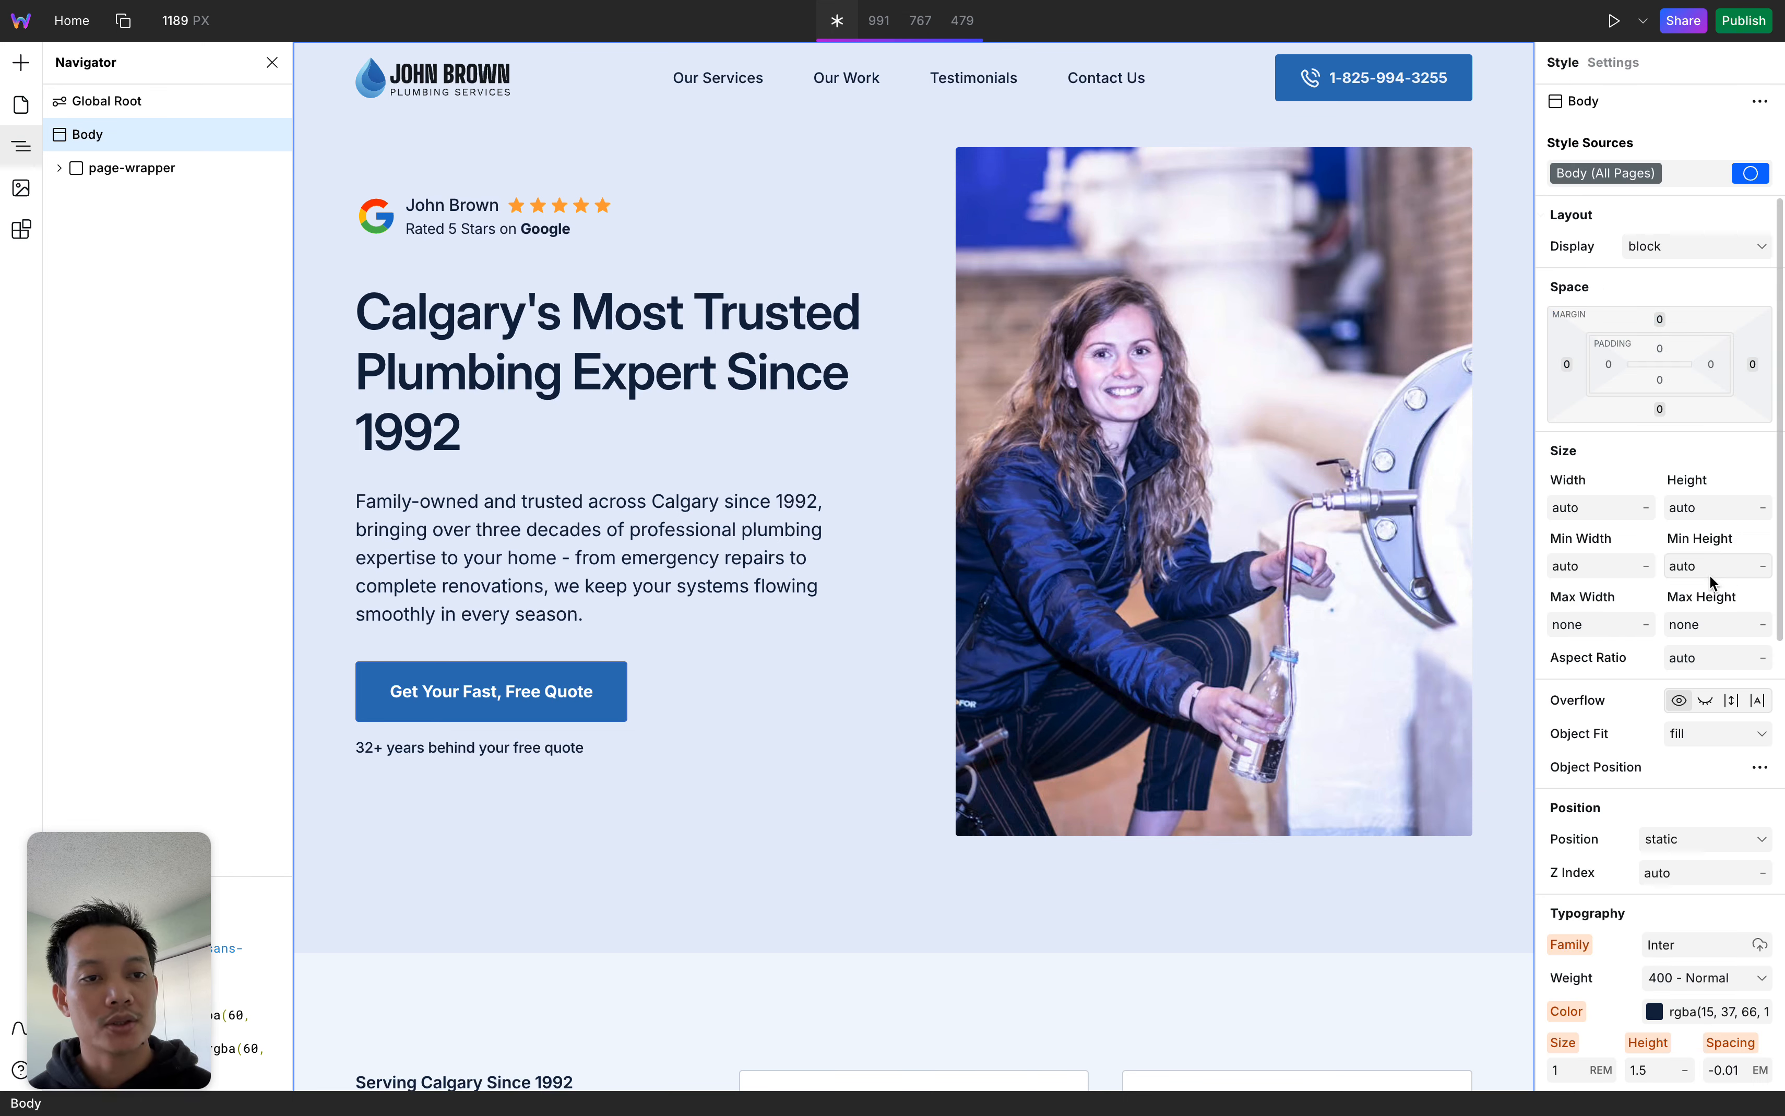
scroll(1657, 688, "down", 5)
scroll(1657, 686, "down", 7)
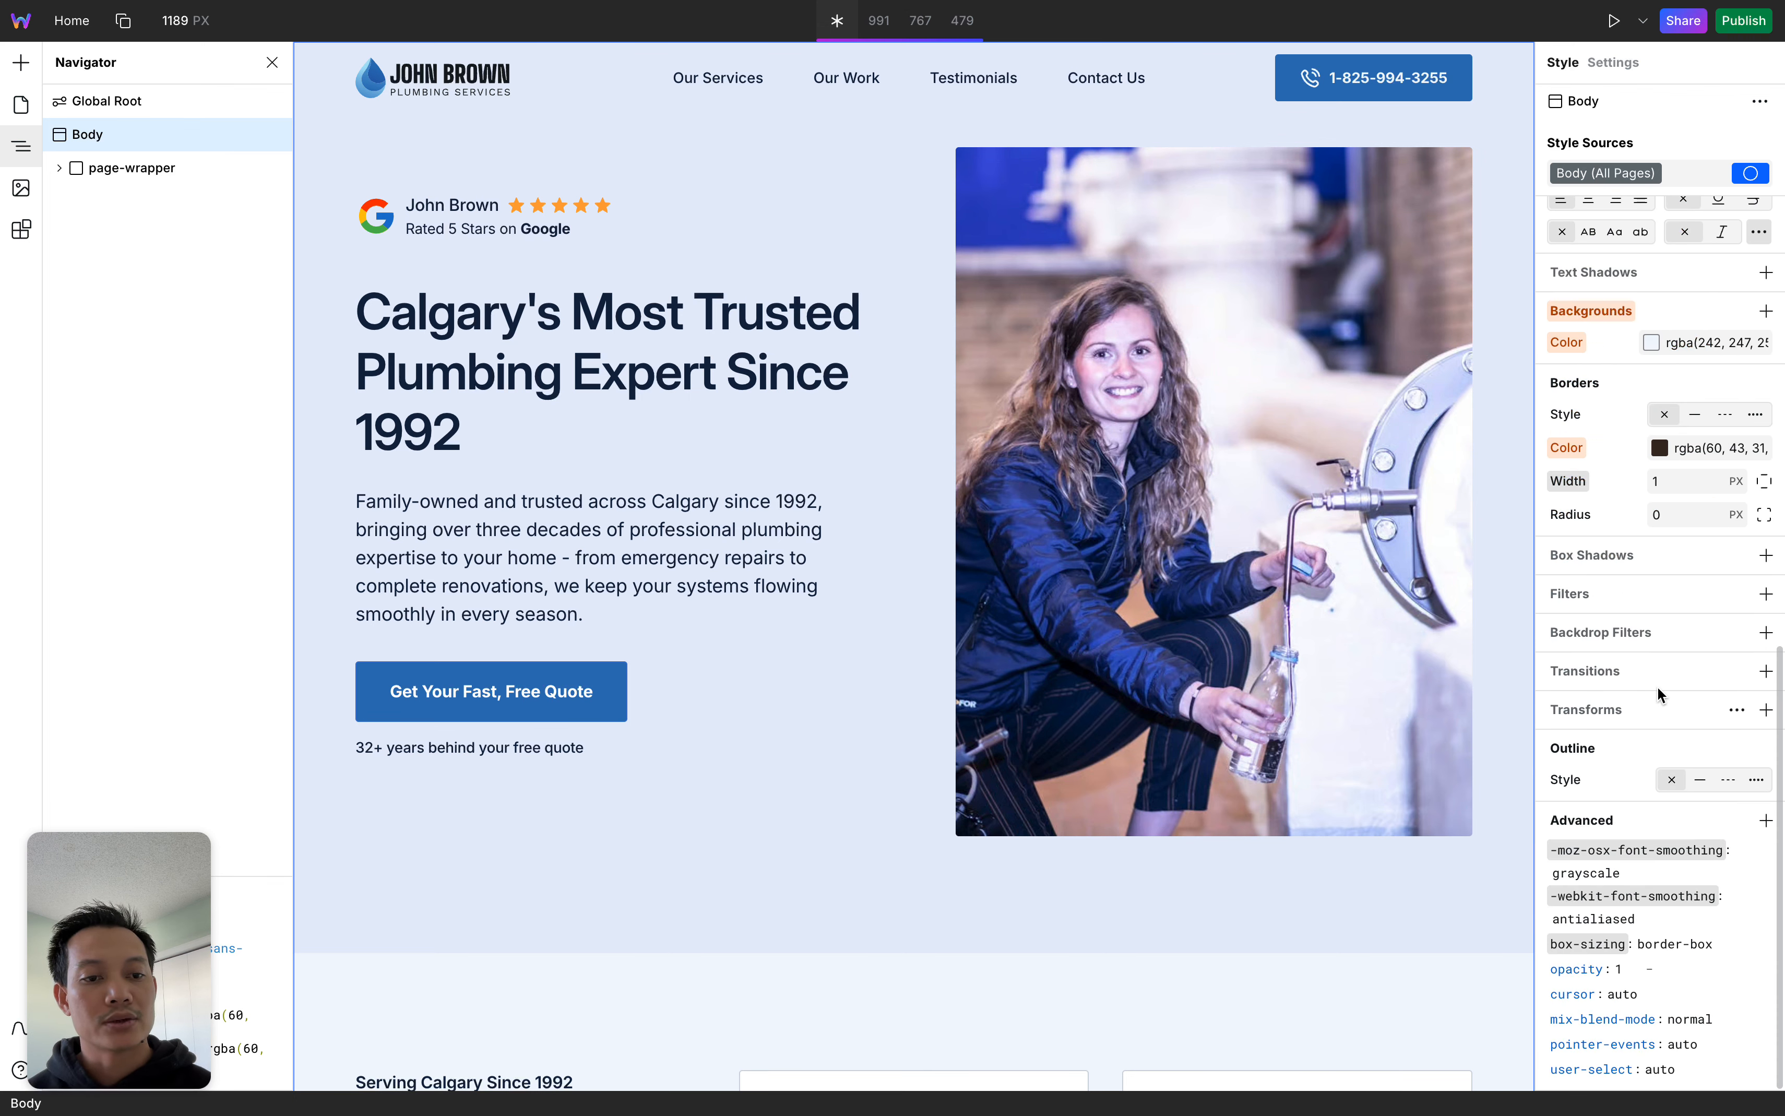
scroll(1657, 686, "up", 12)
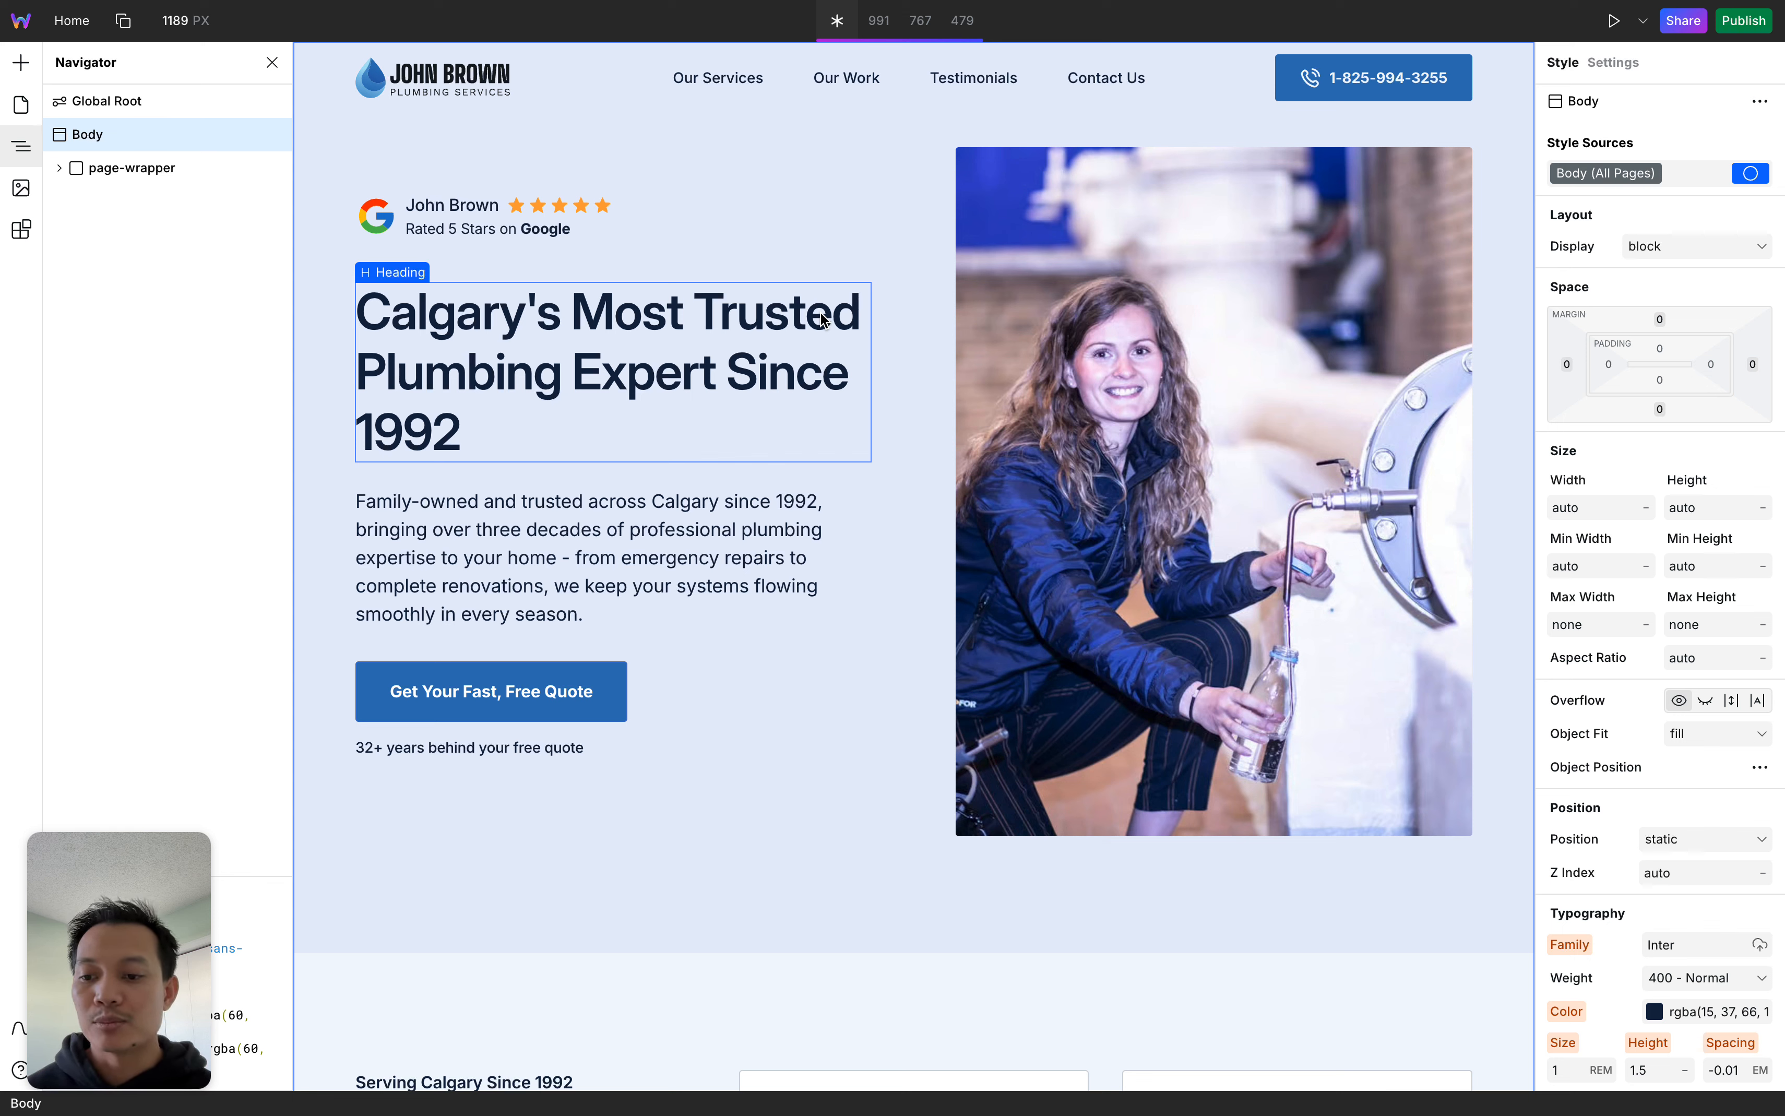
Delete "Expert Since 1992" from the end of the hero heading
double_click(490, 390)
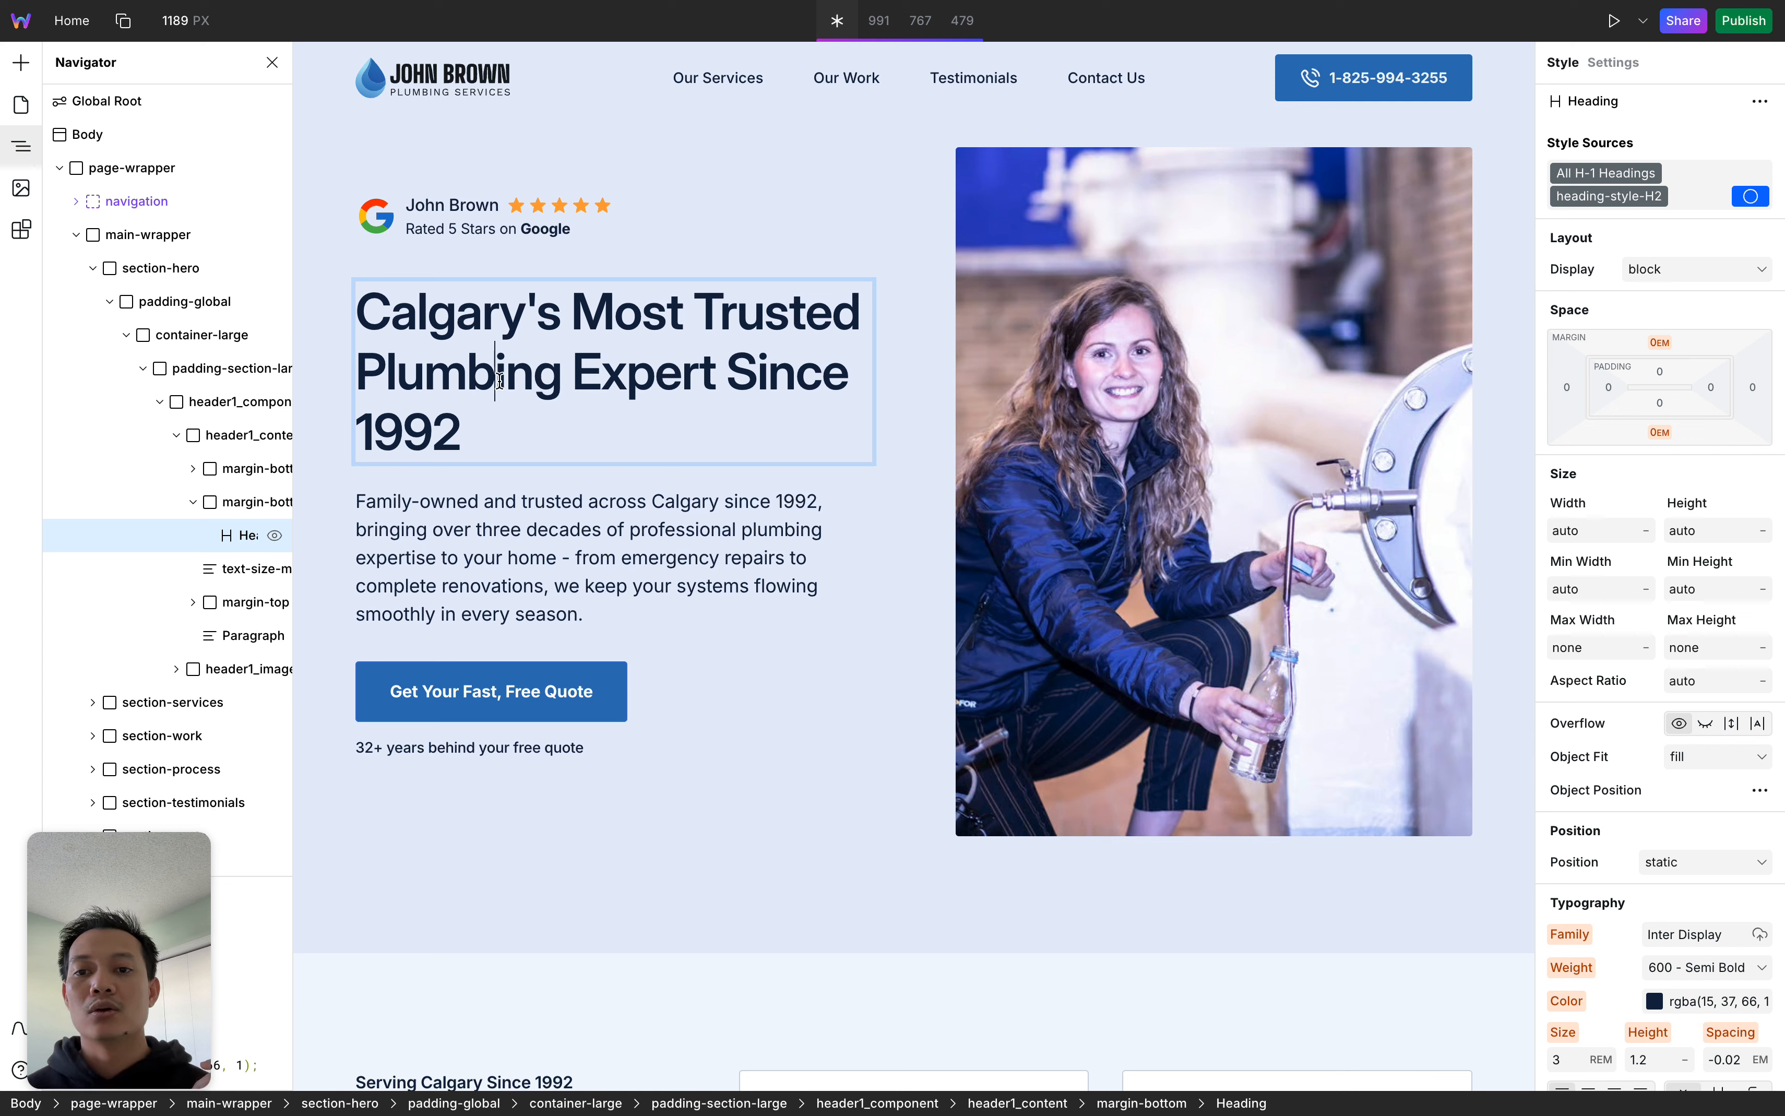
left_click(475, 430)
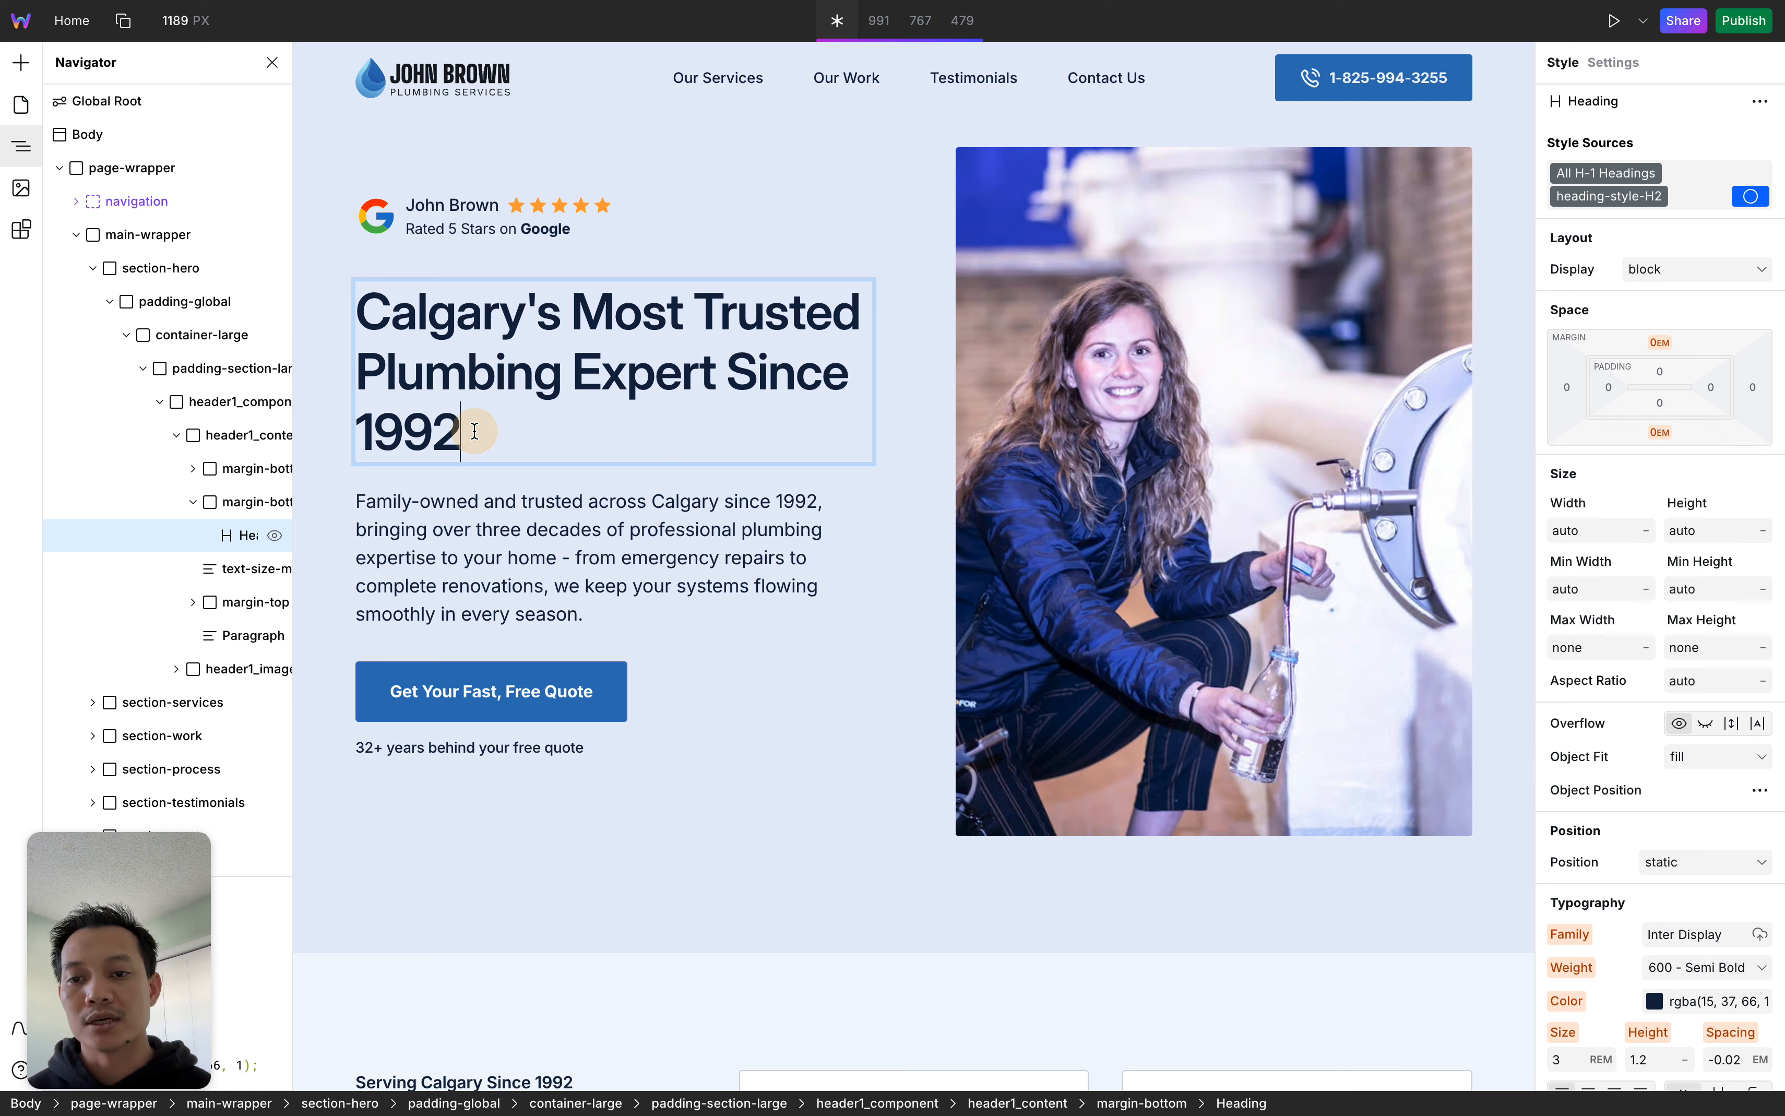
key("BackSpace")
key("BackSpace")
key("BackSpace")
key("BackSpace")
key("BackSpace")
key("BackSpace")
key("BackSpace")
key("BackSpace")
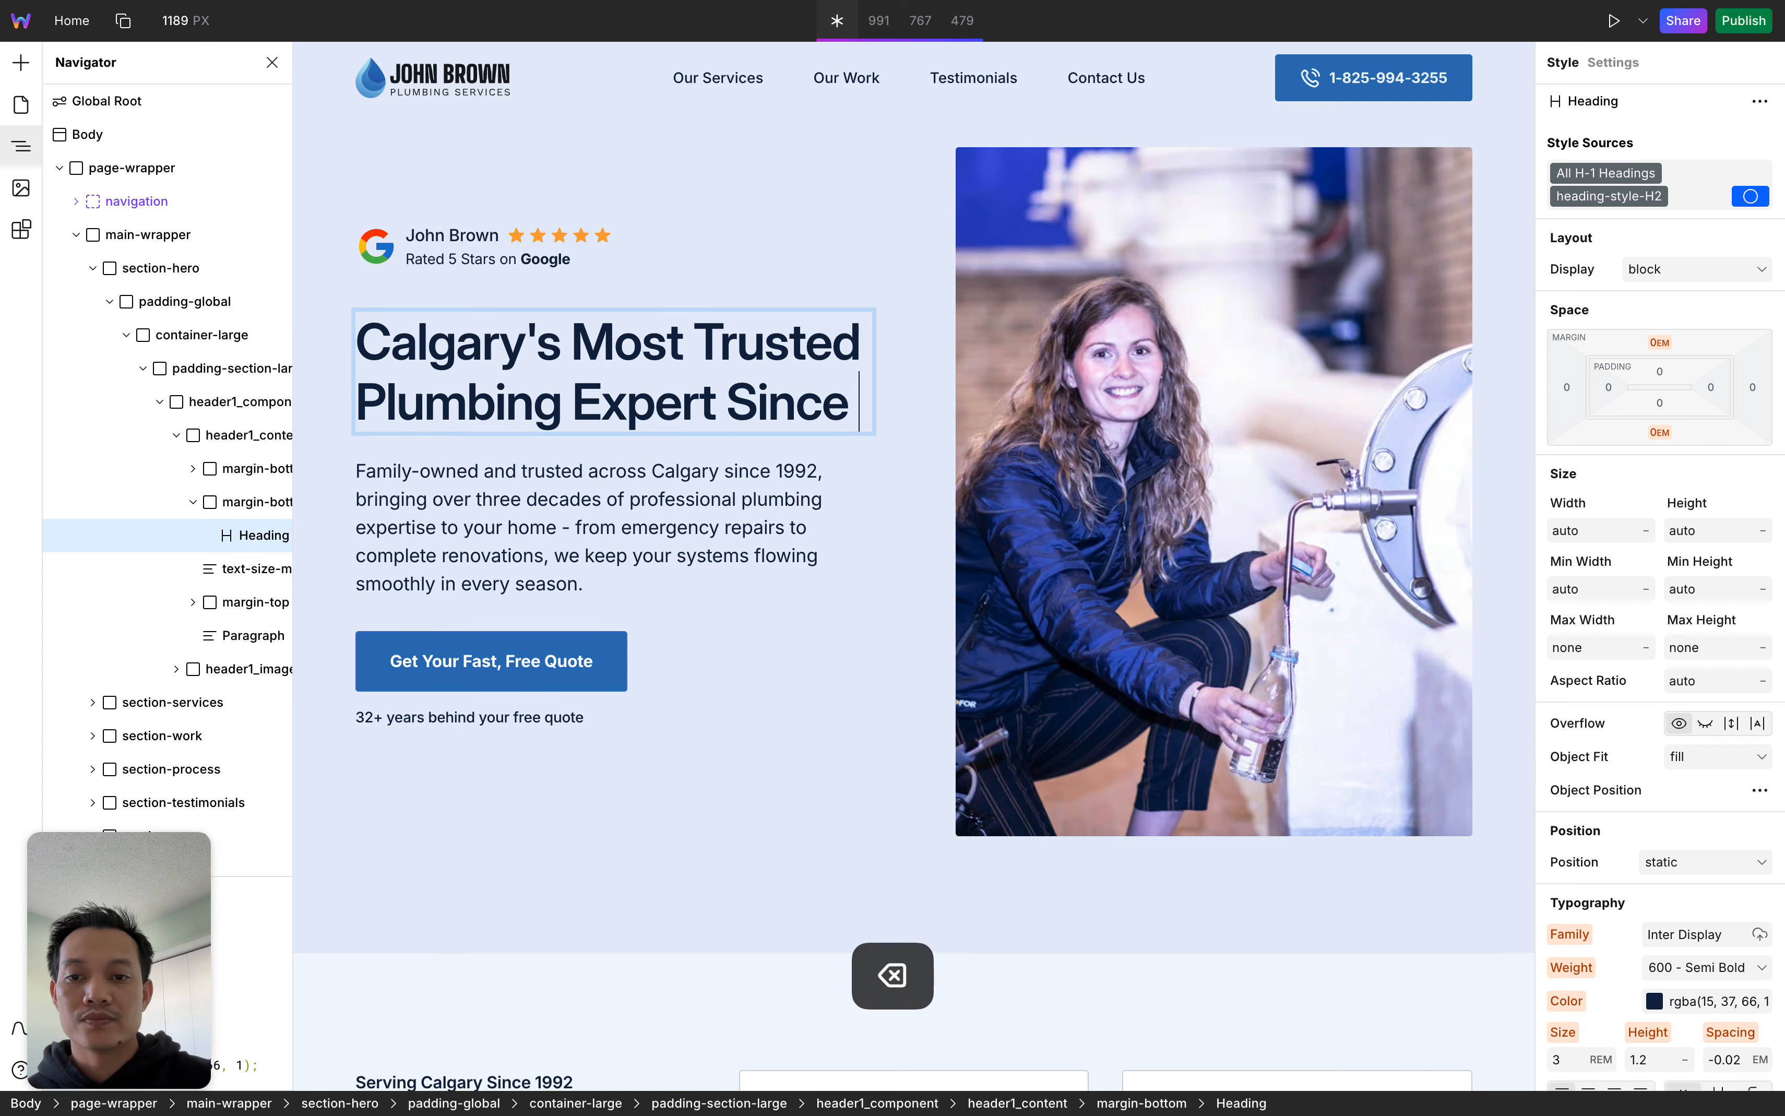
key("BackSpace")
key("BackSpace")
key("BackSpace")
key("BackSpace")
key("BackSpace")
key("BackSpace")
key("BackSpace")
key("BackSpace")
key("BackSpace")
key("BackSpace")
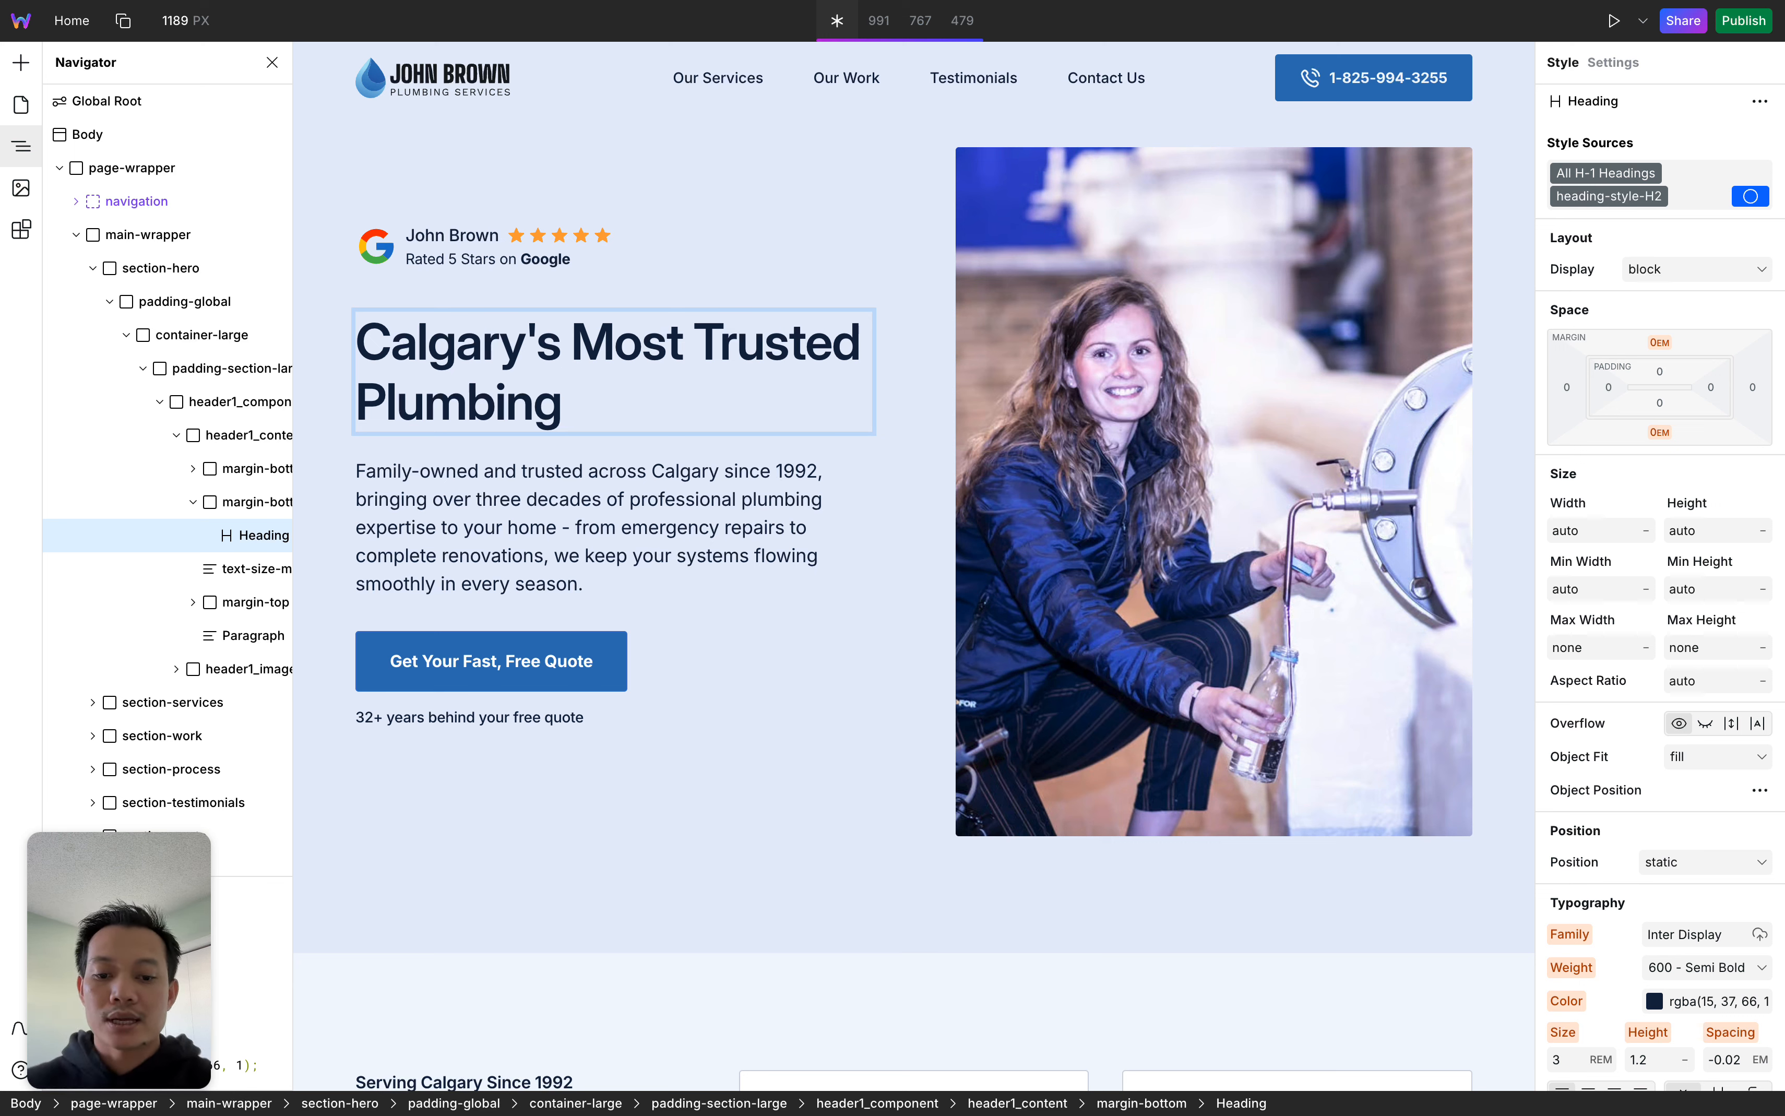
Try the placeholder text "lkjlskdlf" after "Plumbing" in the hero heading and erase it again
type("lkjlskdlf")
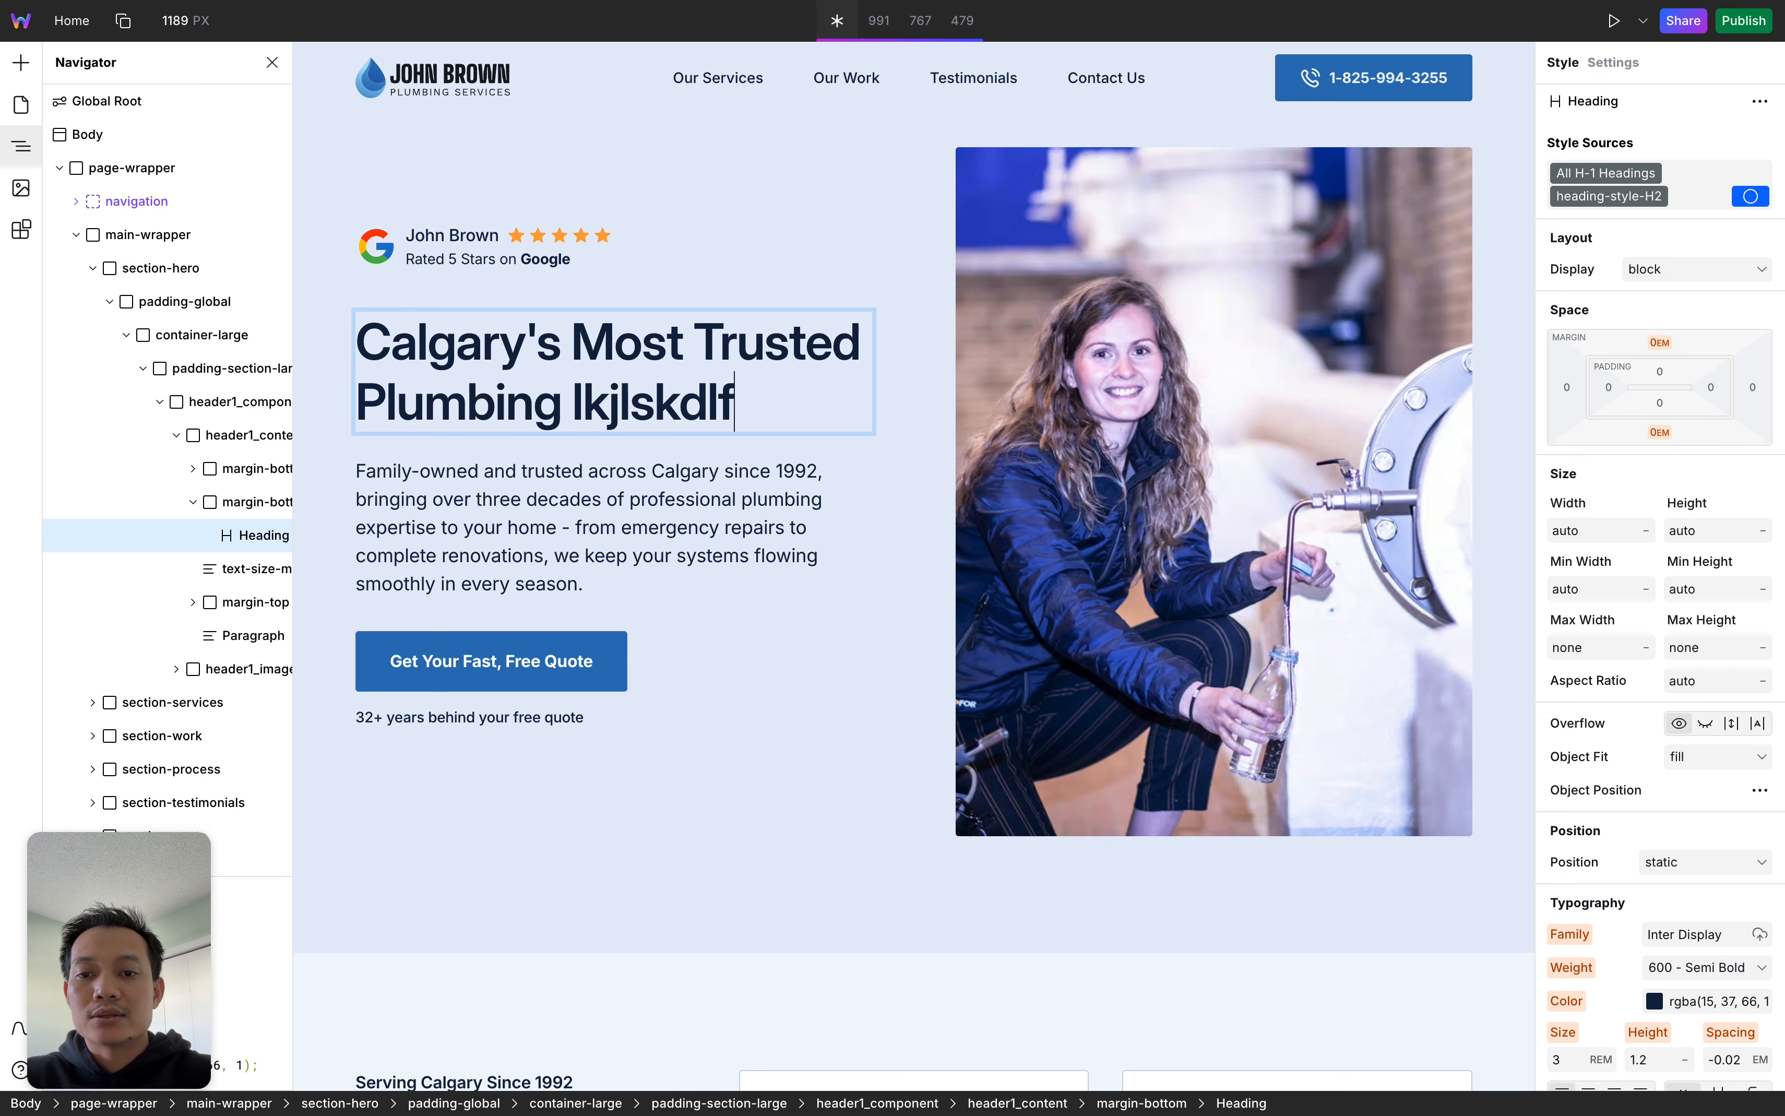
key("BackSpace")
key("BackSpace")
key("BackSpace")
key("BackSpace")
key("BackSpace")
key("BackSpace")
key("BackSpace")
key("BackSpace")
key("BackSpace")
key("BackSpace")
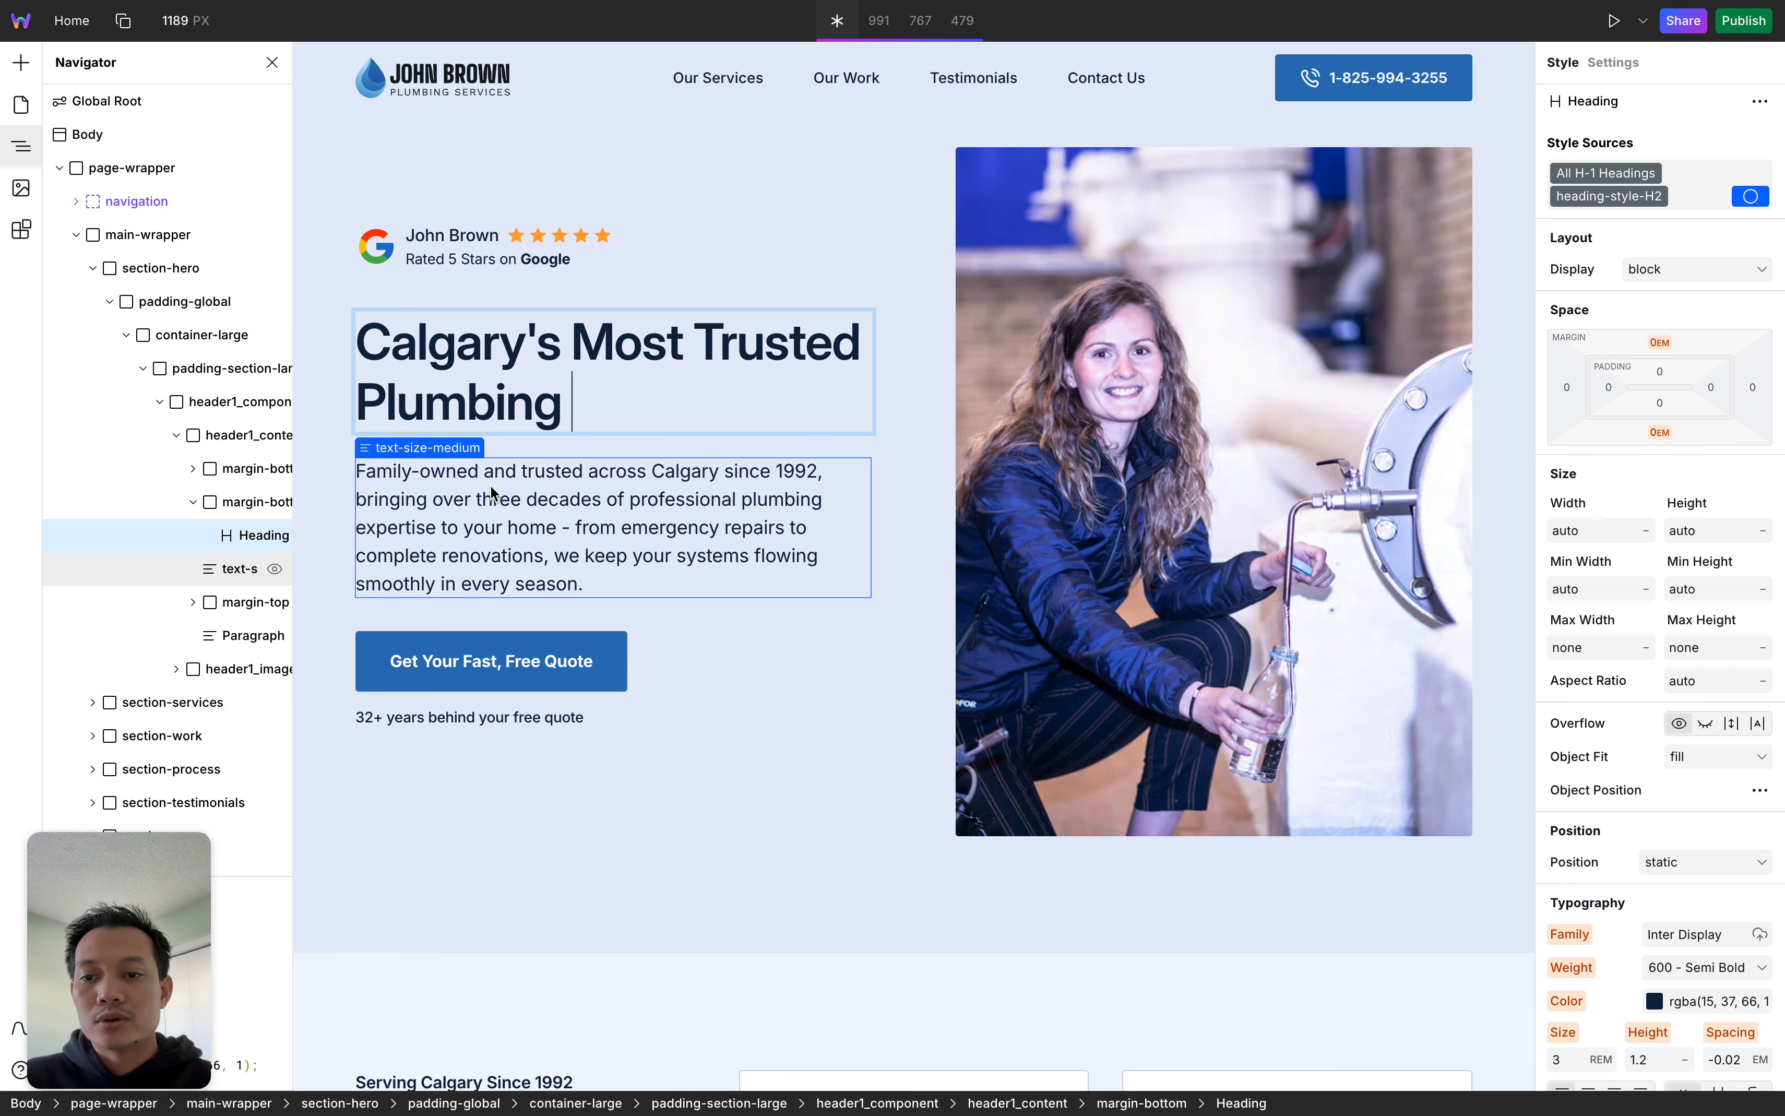
Undo the hero heading edits back to "Calgary's Most Trusted Plumbing Expert Since 1992"
key("super+z")
key("super+z")
key("super+z")
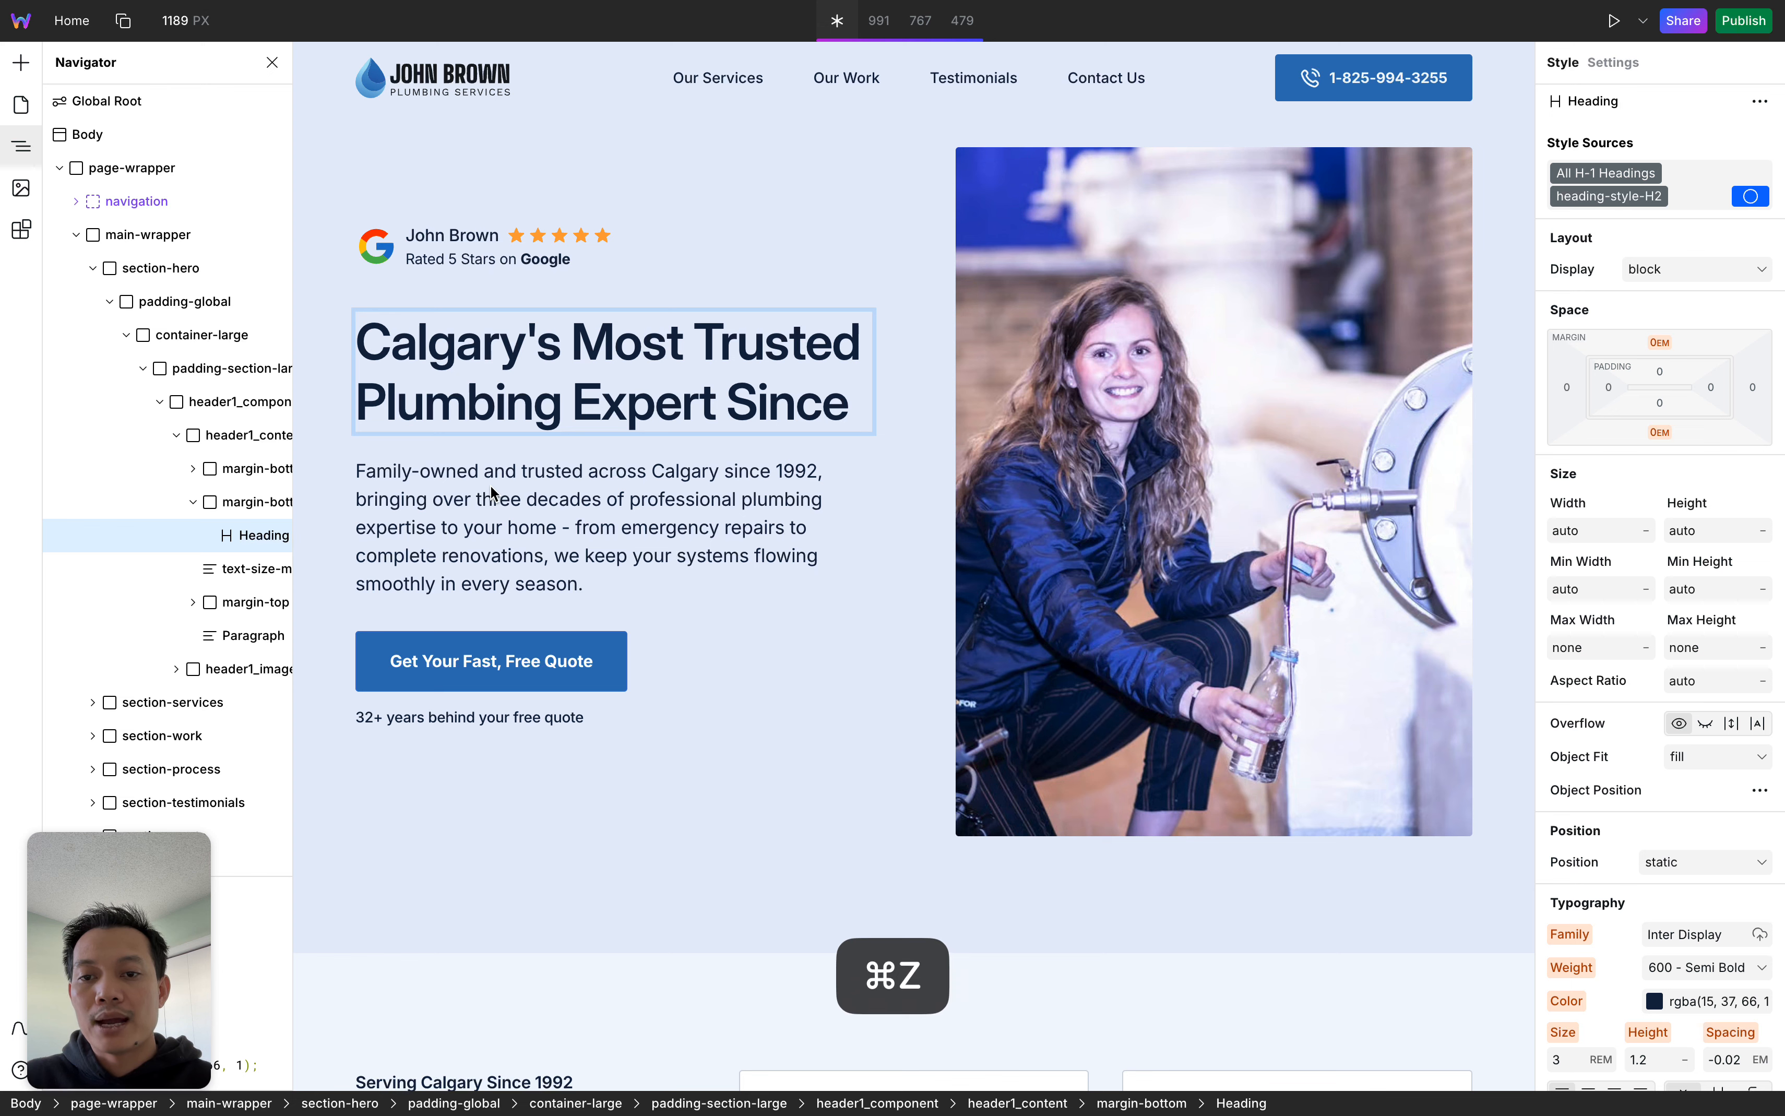
key("super+z")
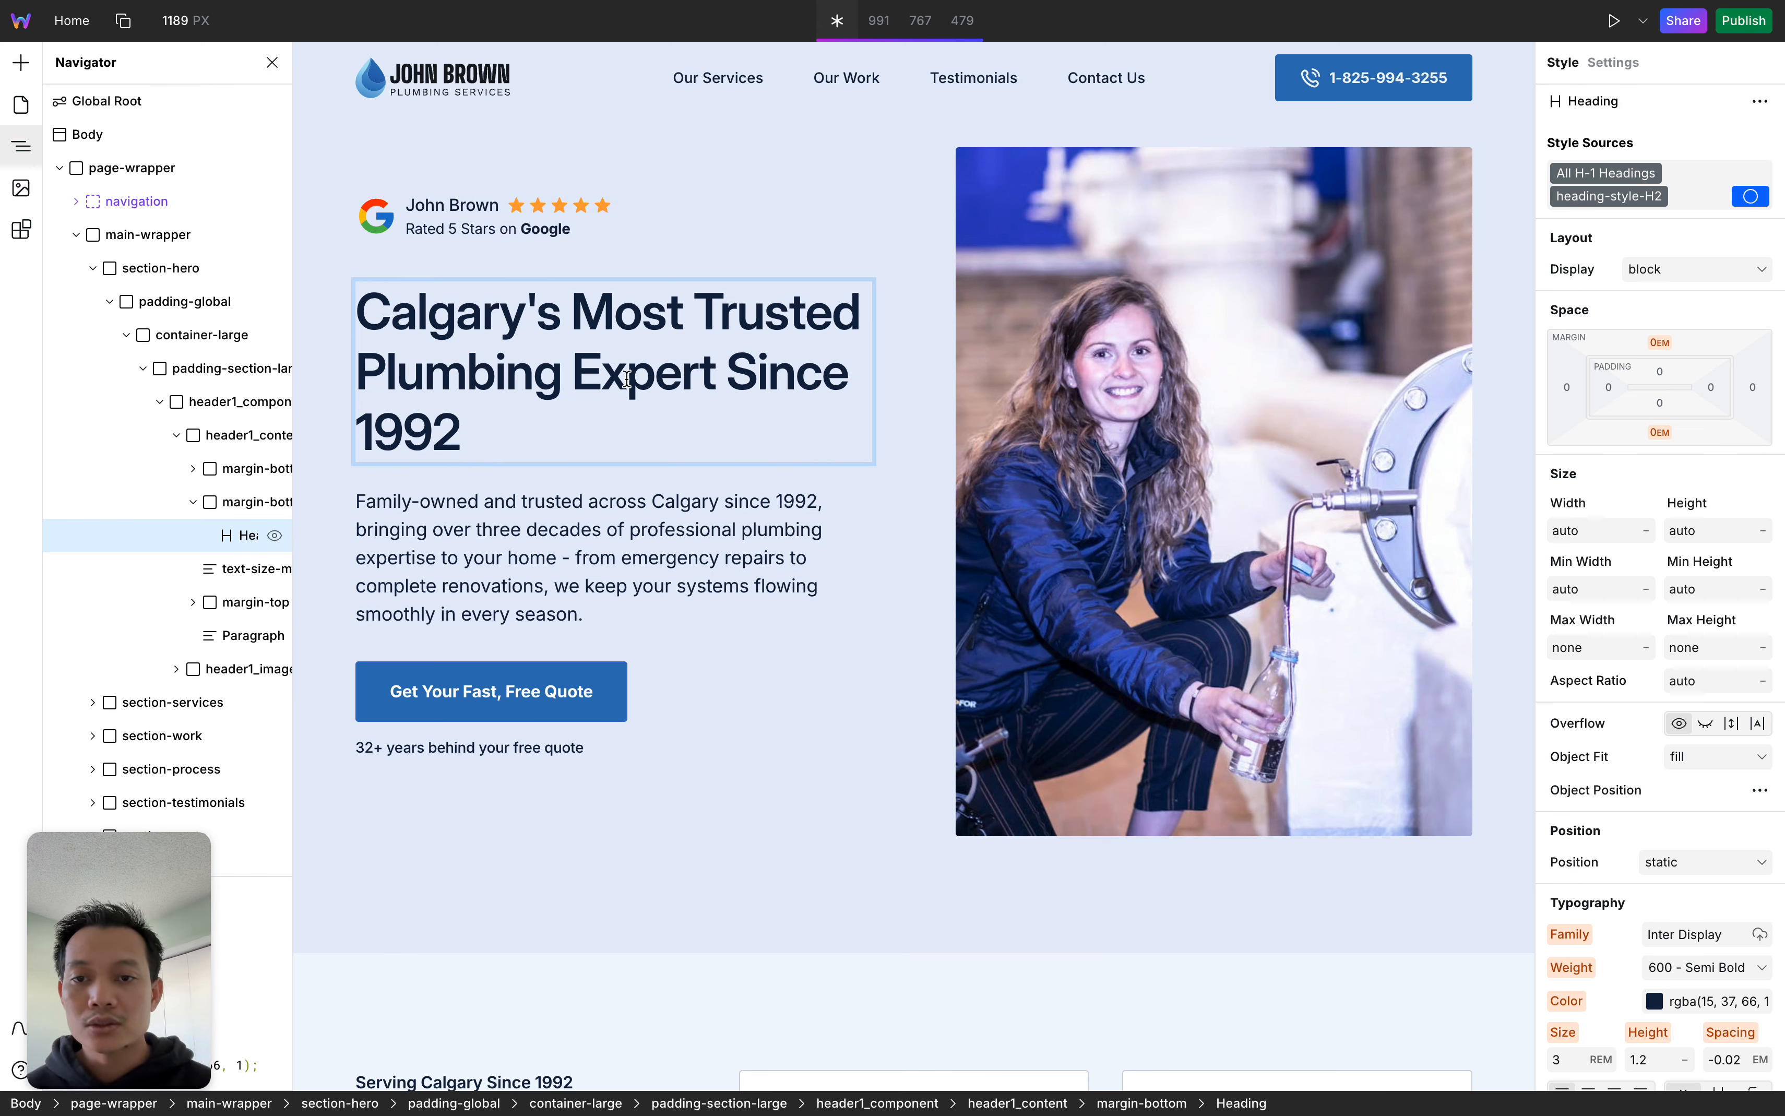
Compare the style properties of the hero paragraph and heading, and check the heading's font weight options
left_click(587, 511)
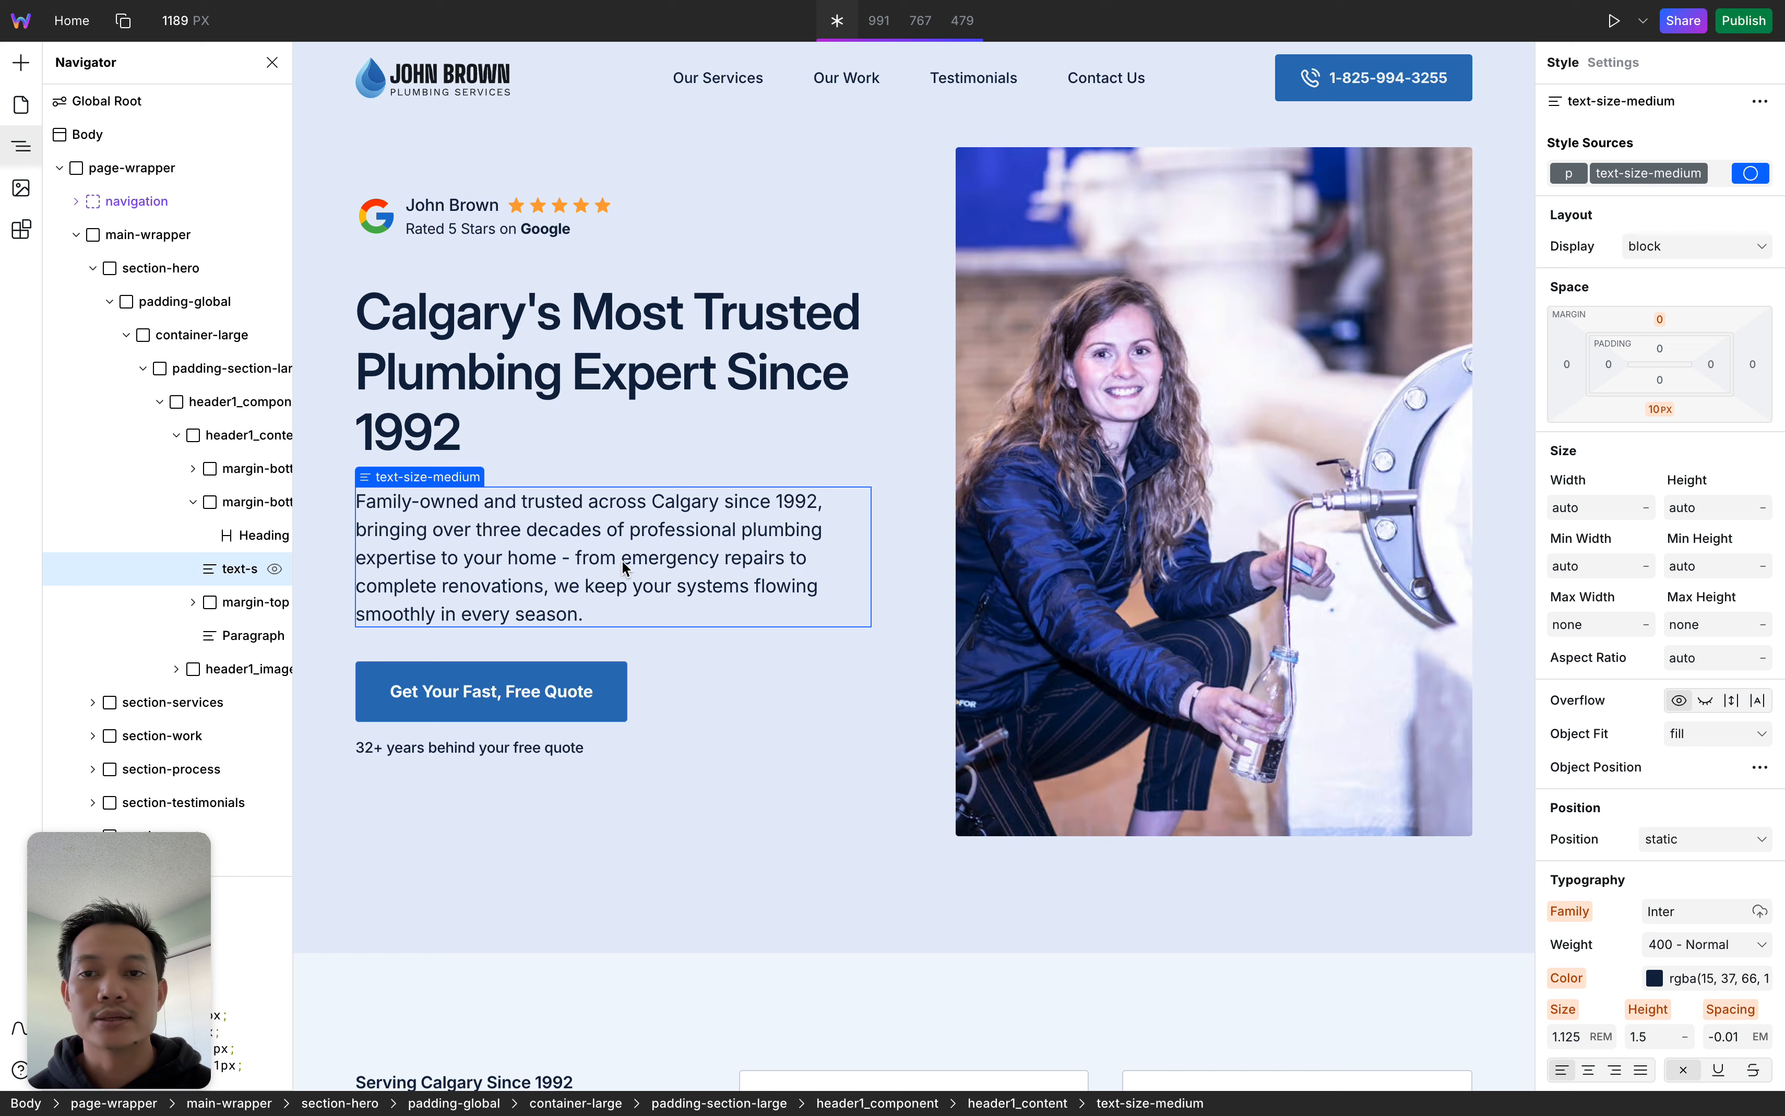
left_click(624, 329)
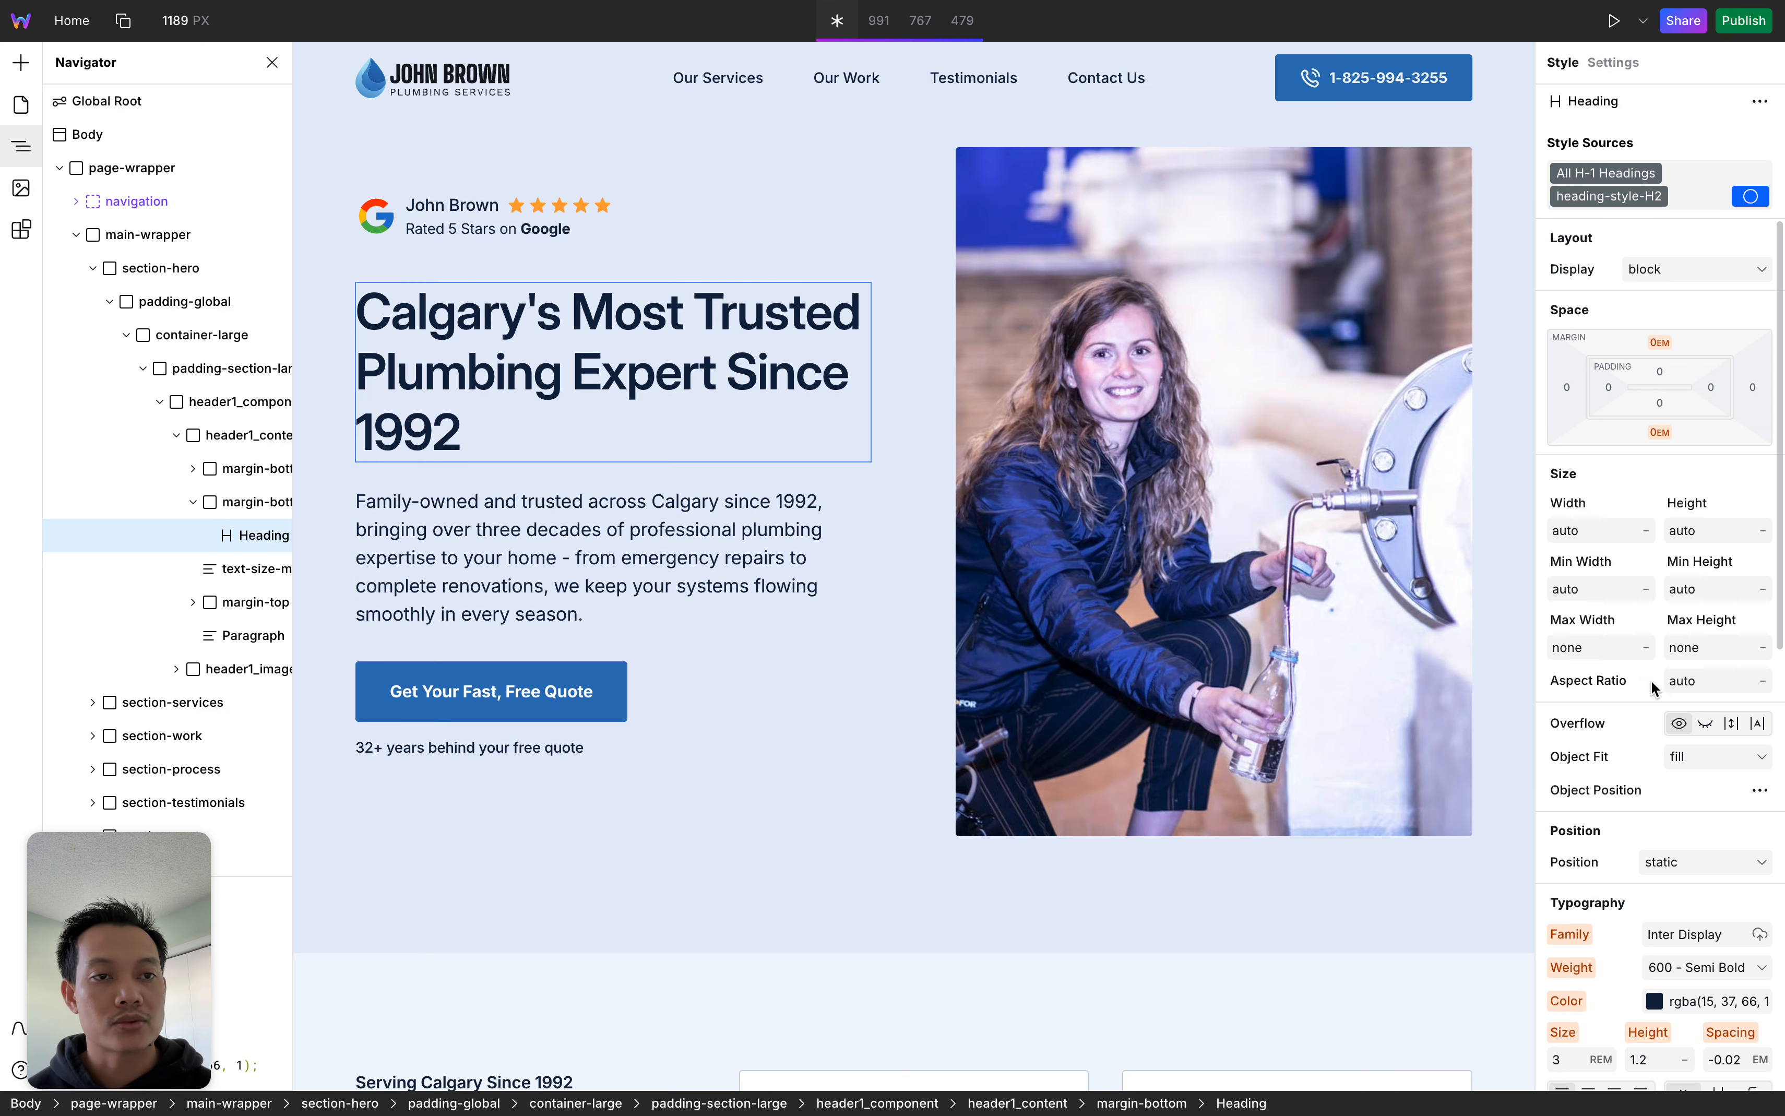
scroll(1648, 755, "down", 5)
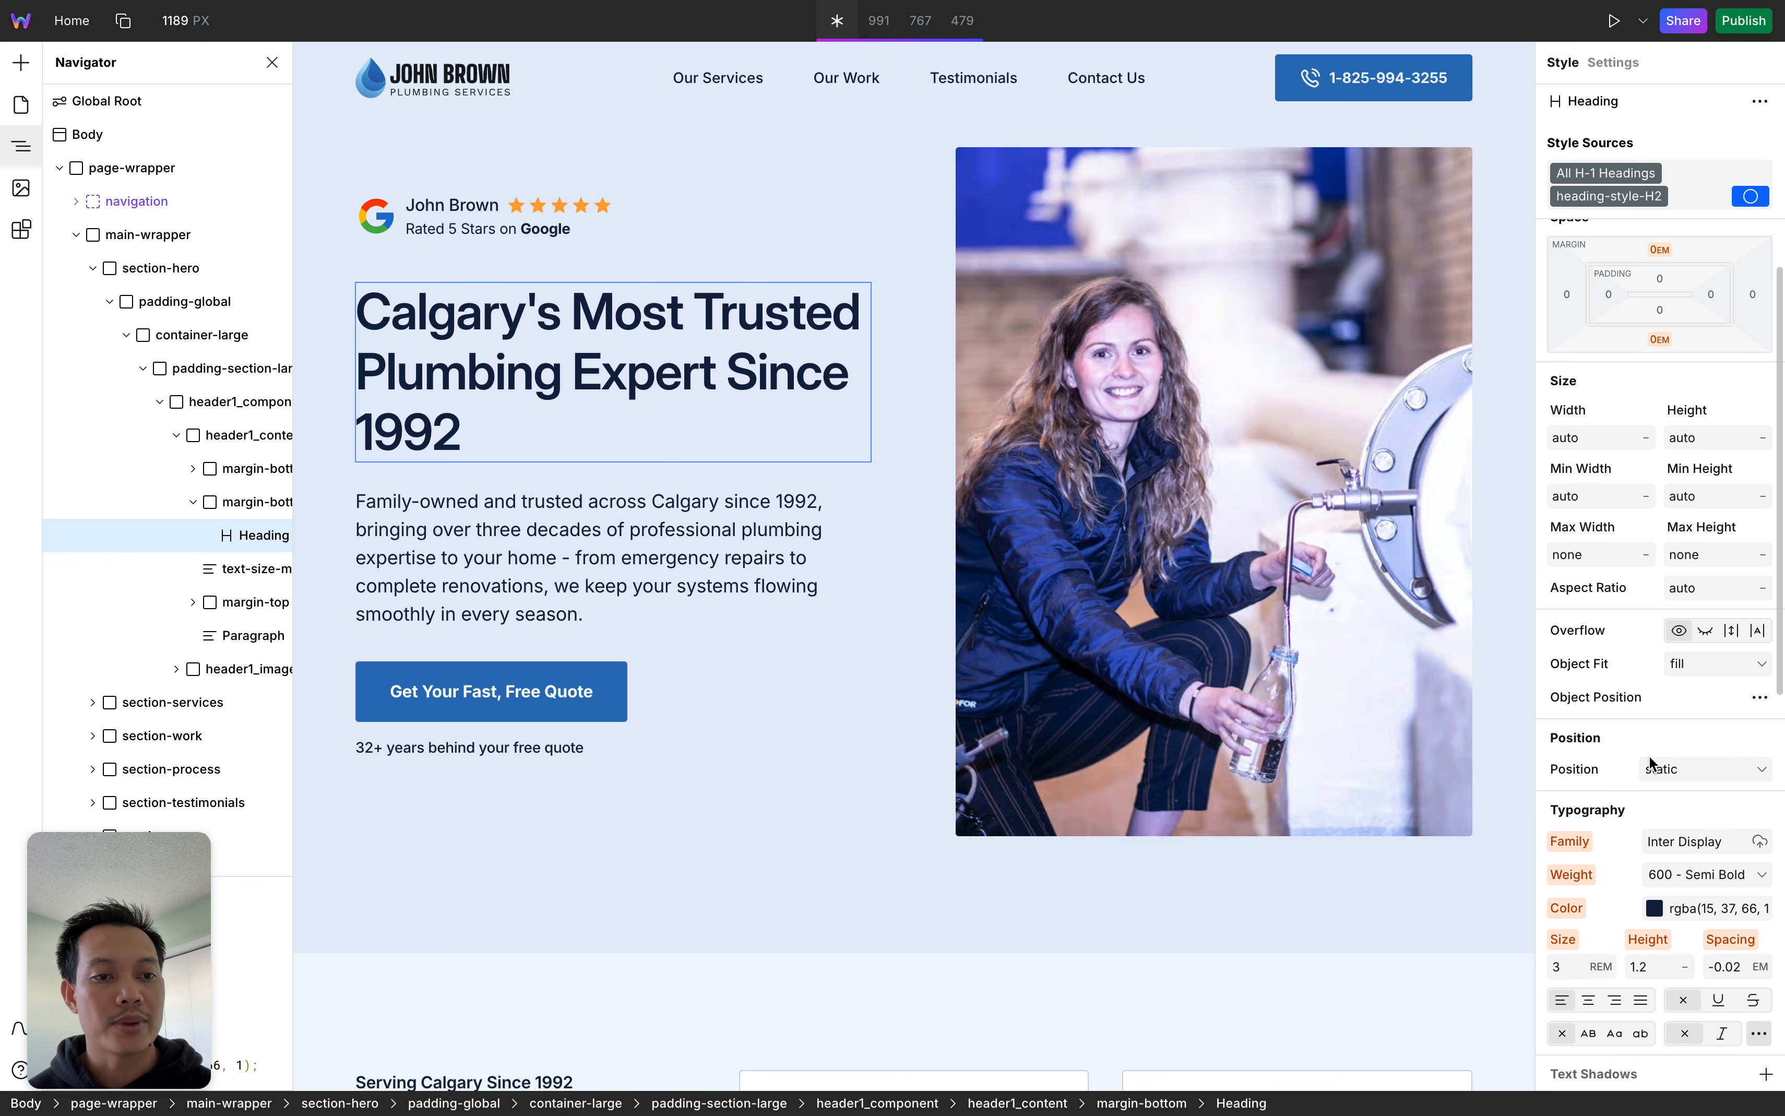
left_click(649, 513)
left_click(626, 319)
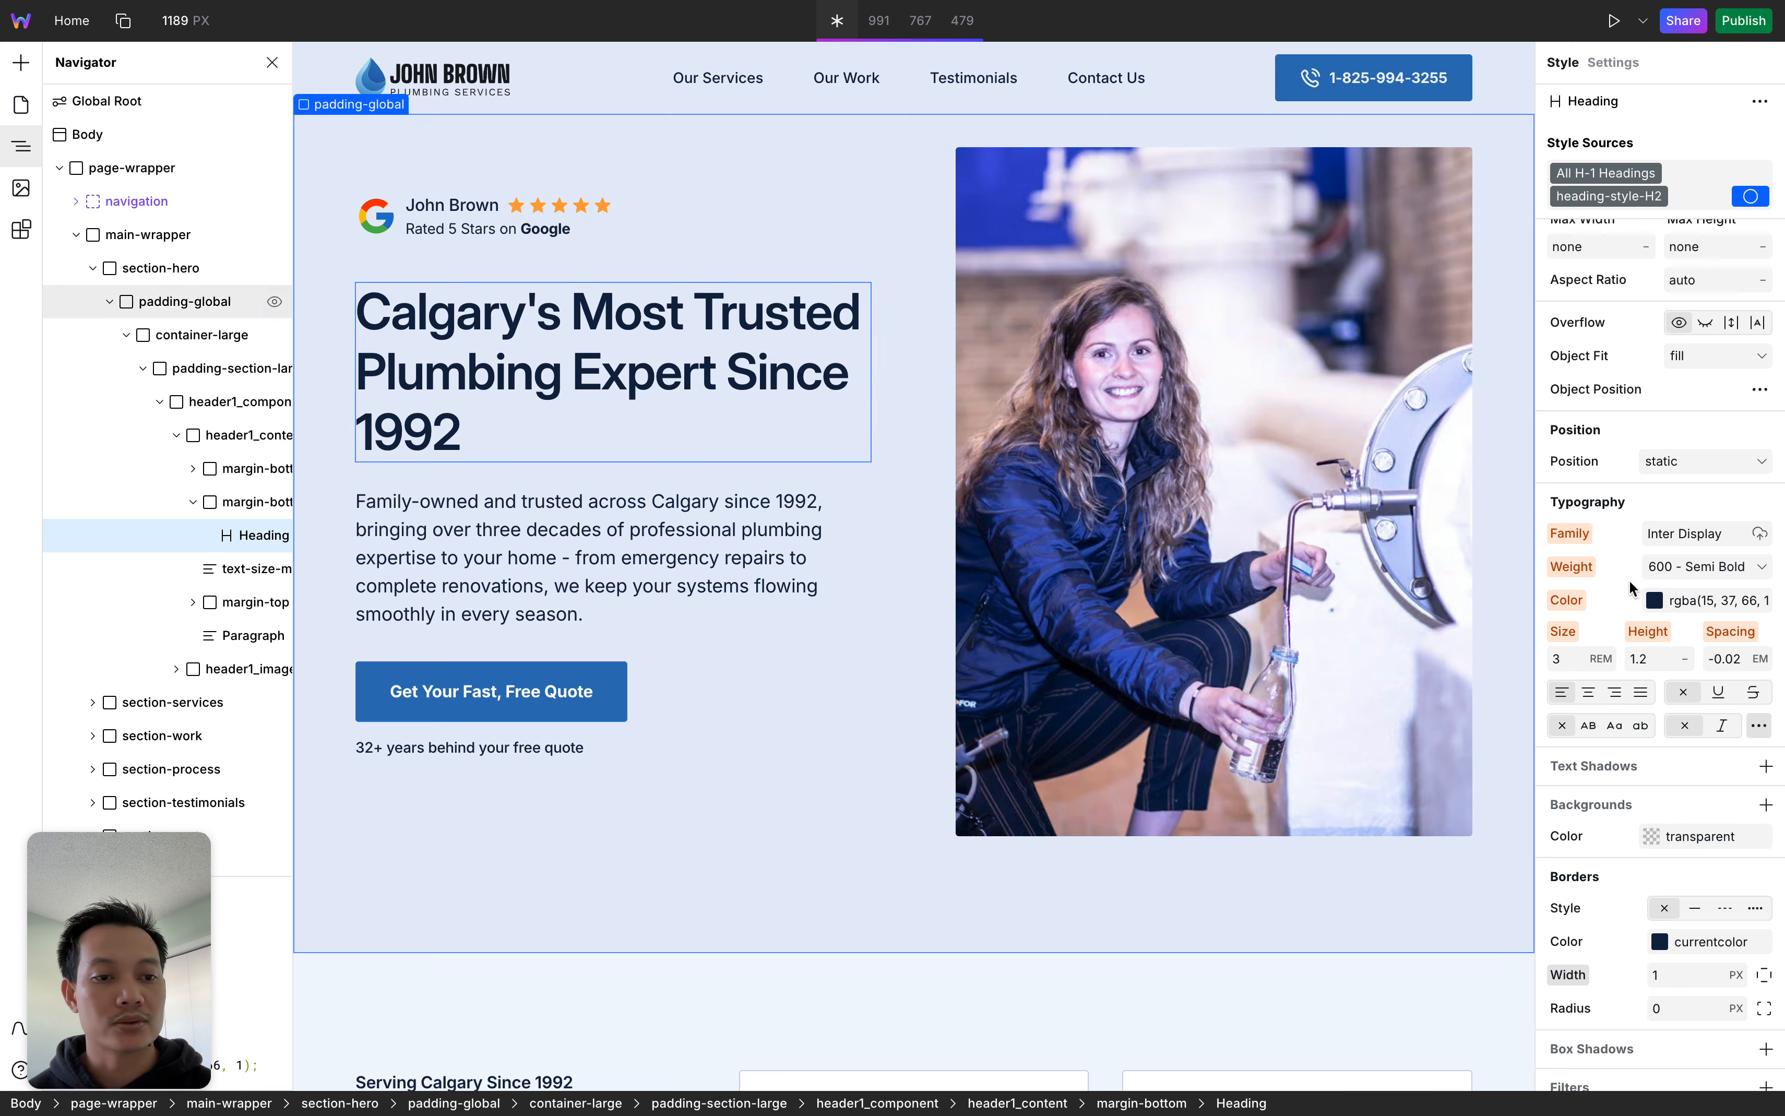
left_click(1723, 567)
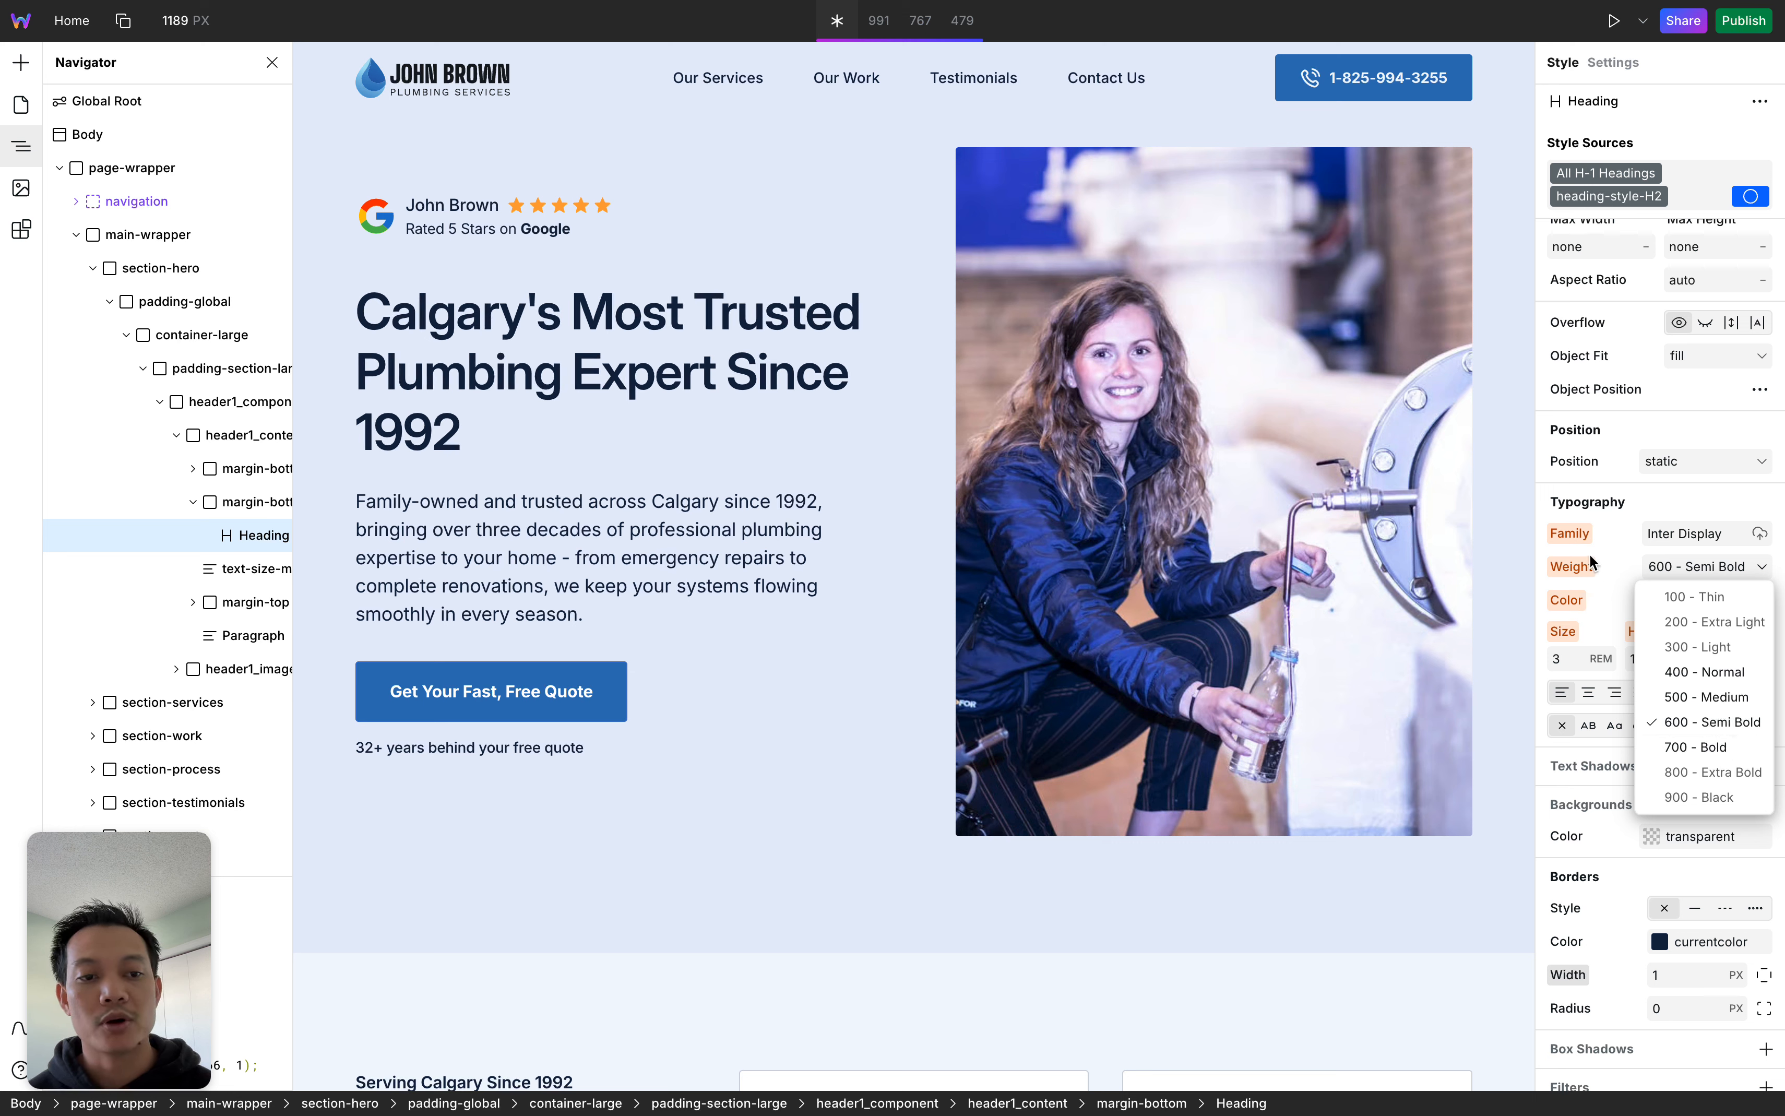
left_click(1608, 580)
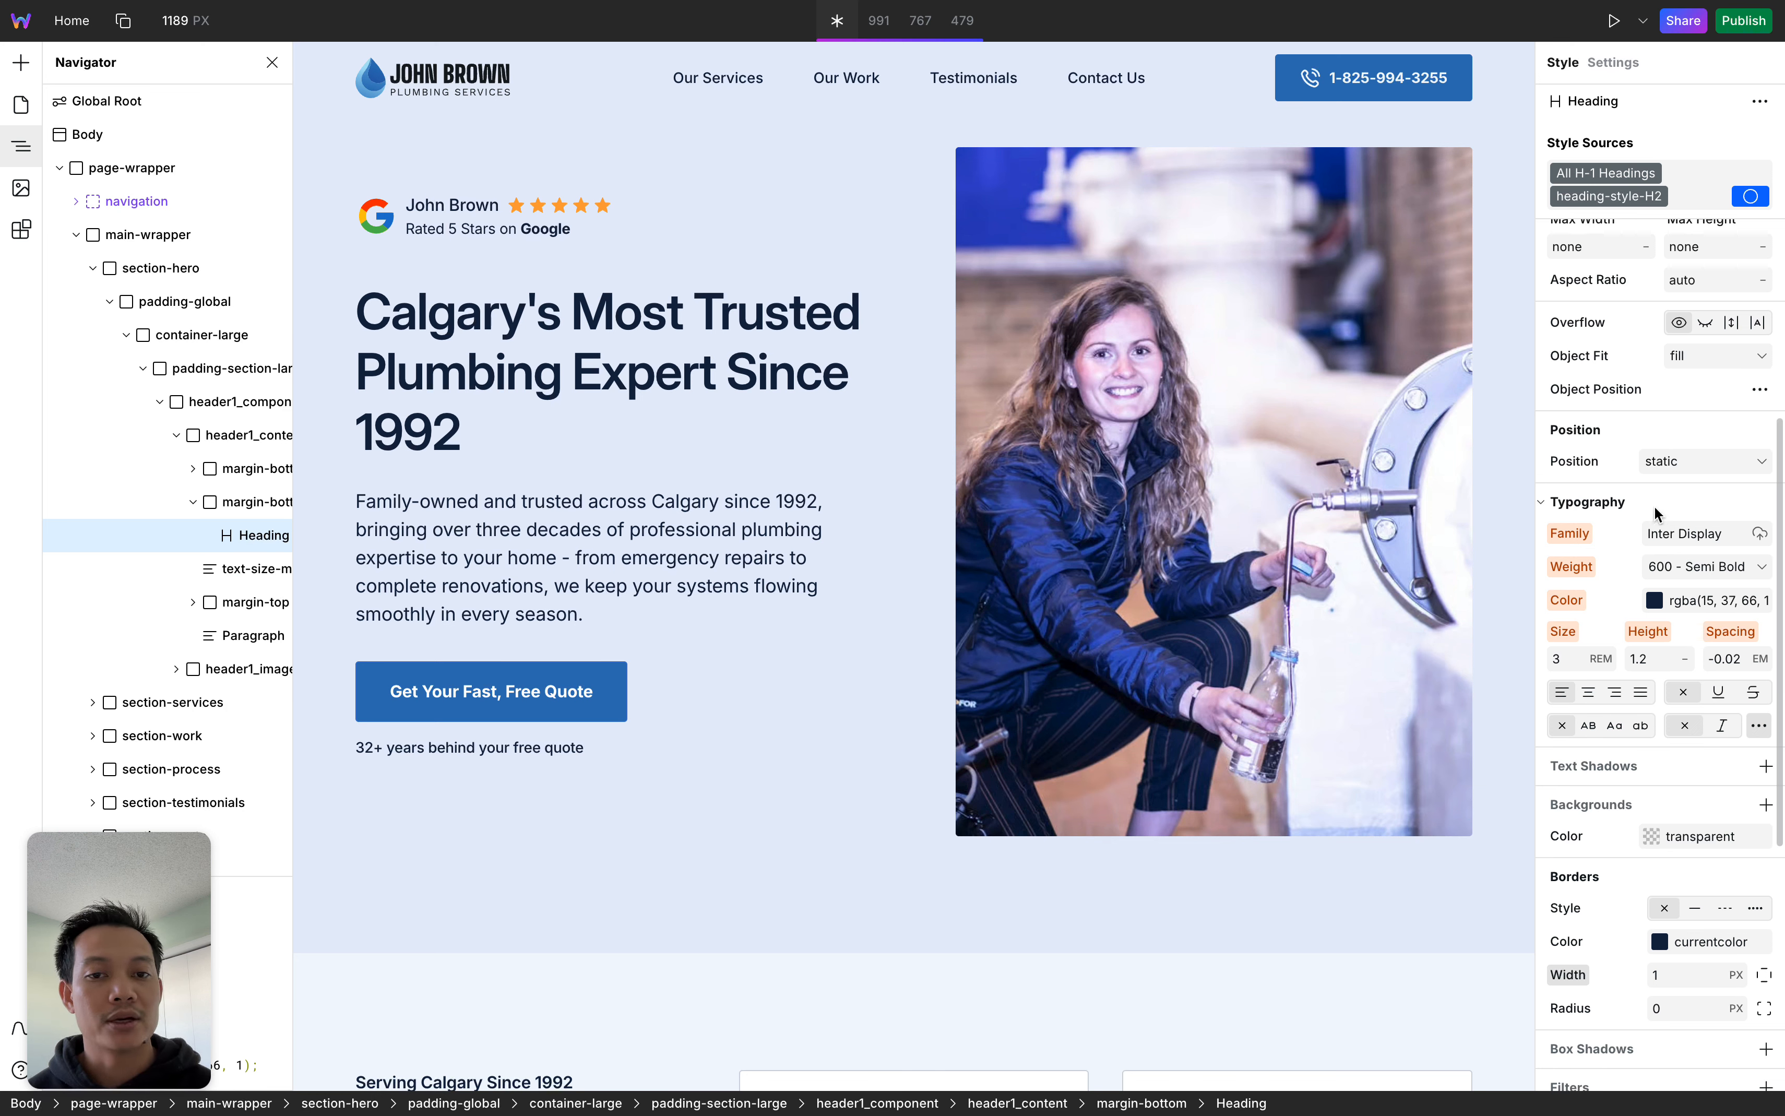
Review the hero heading's spacing, size, position and typography properties, including its list of available font weights
left_click(659, 340)
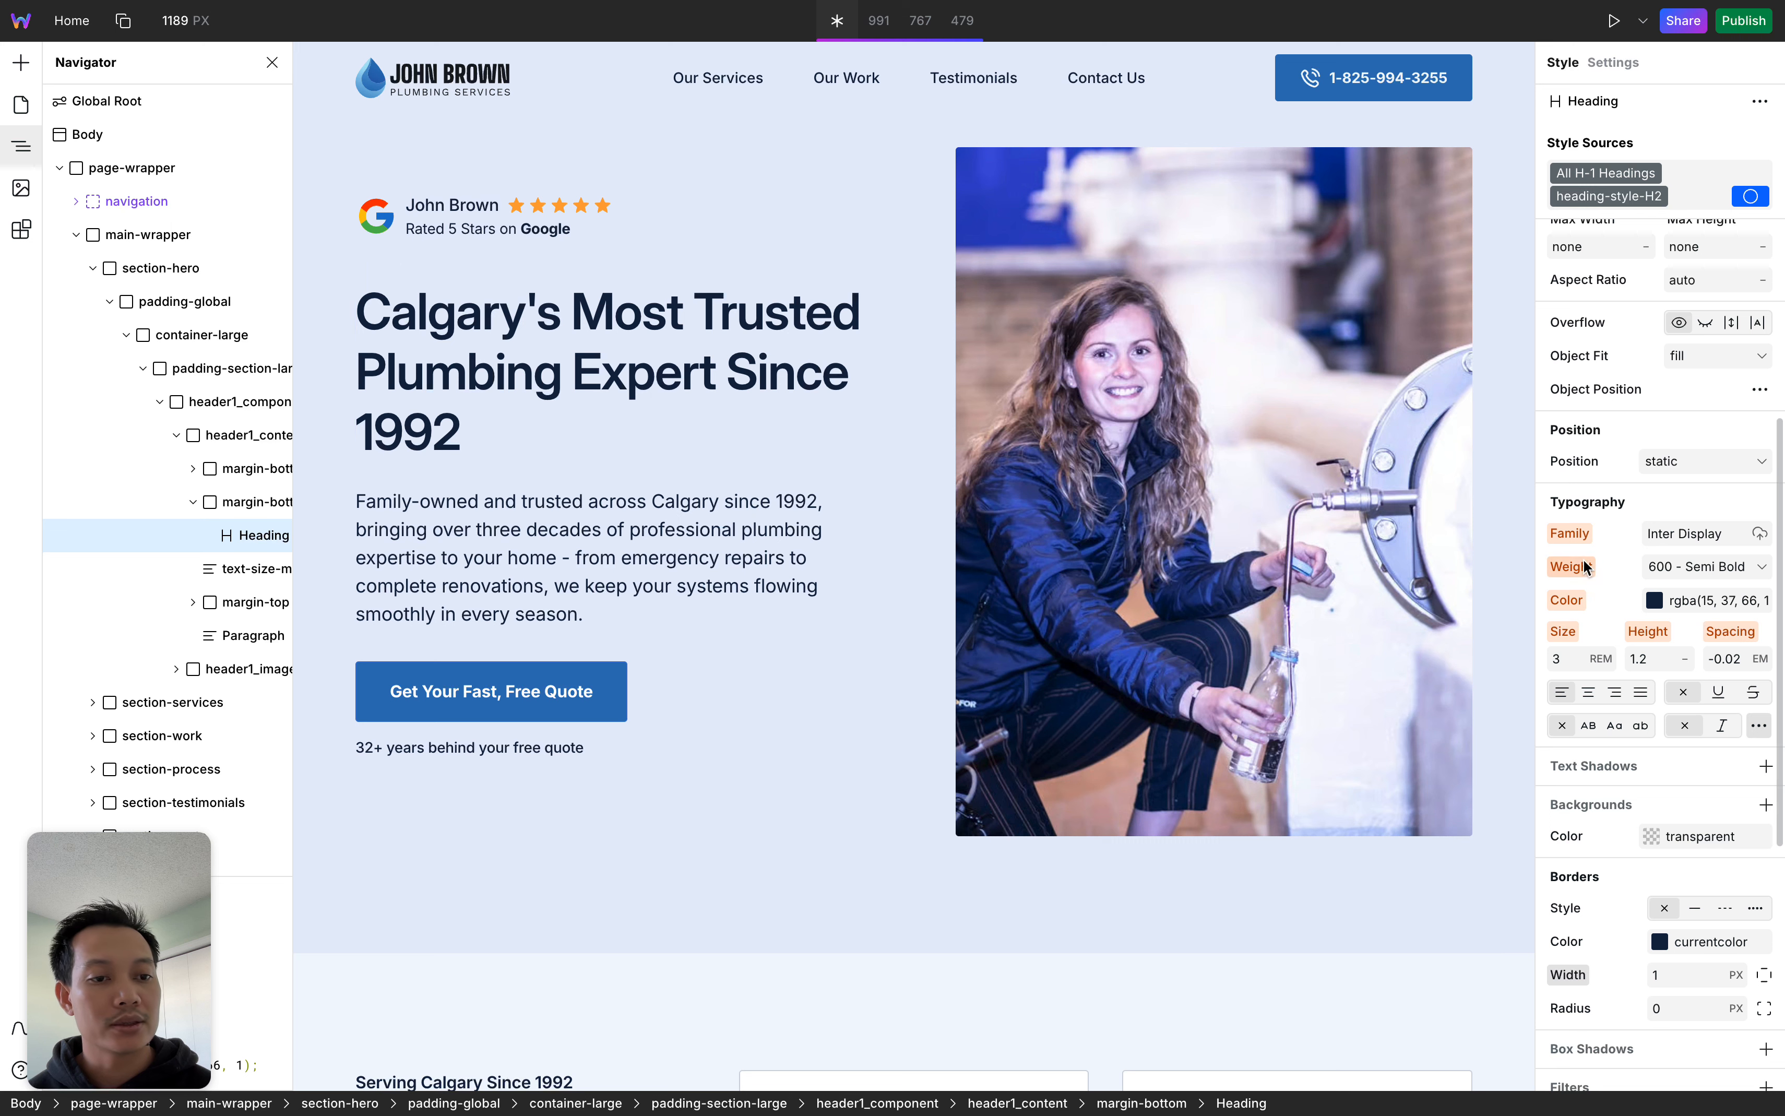
scroll(1661, 646, "up", 2)
scroll(1661, 645, "up", 1)
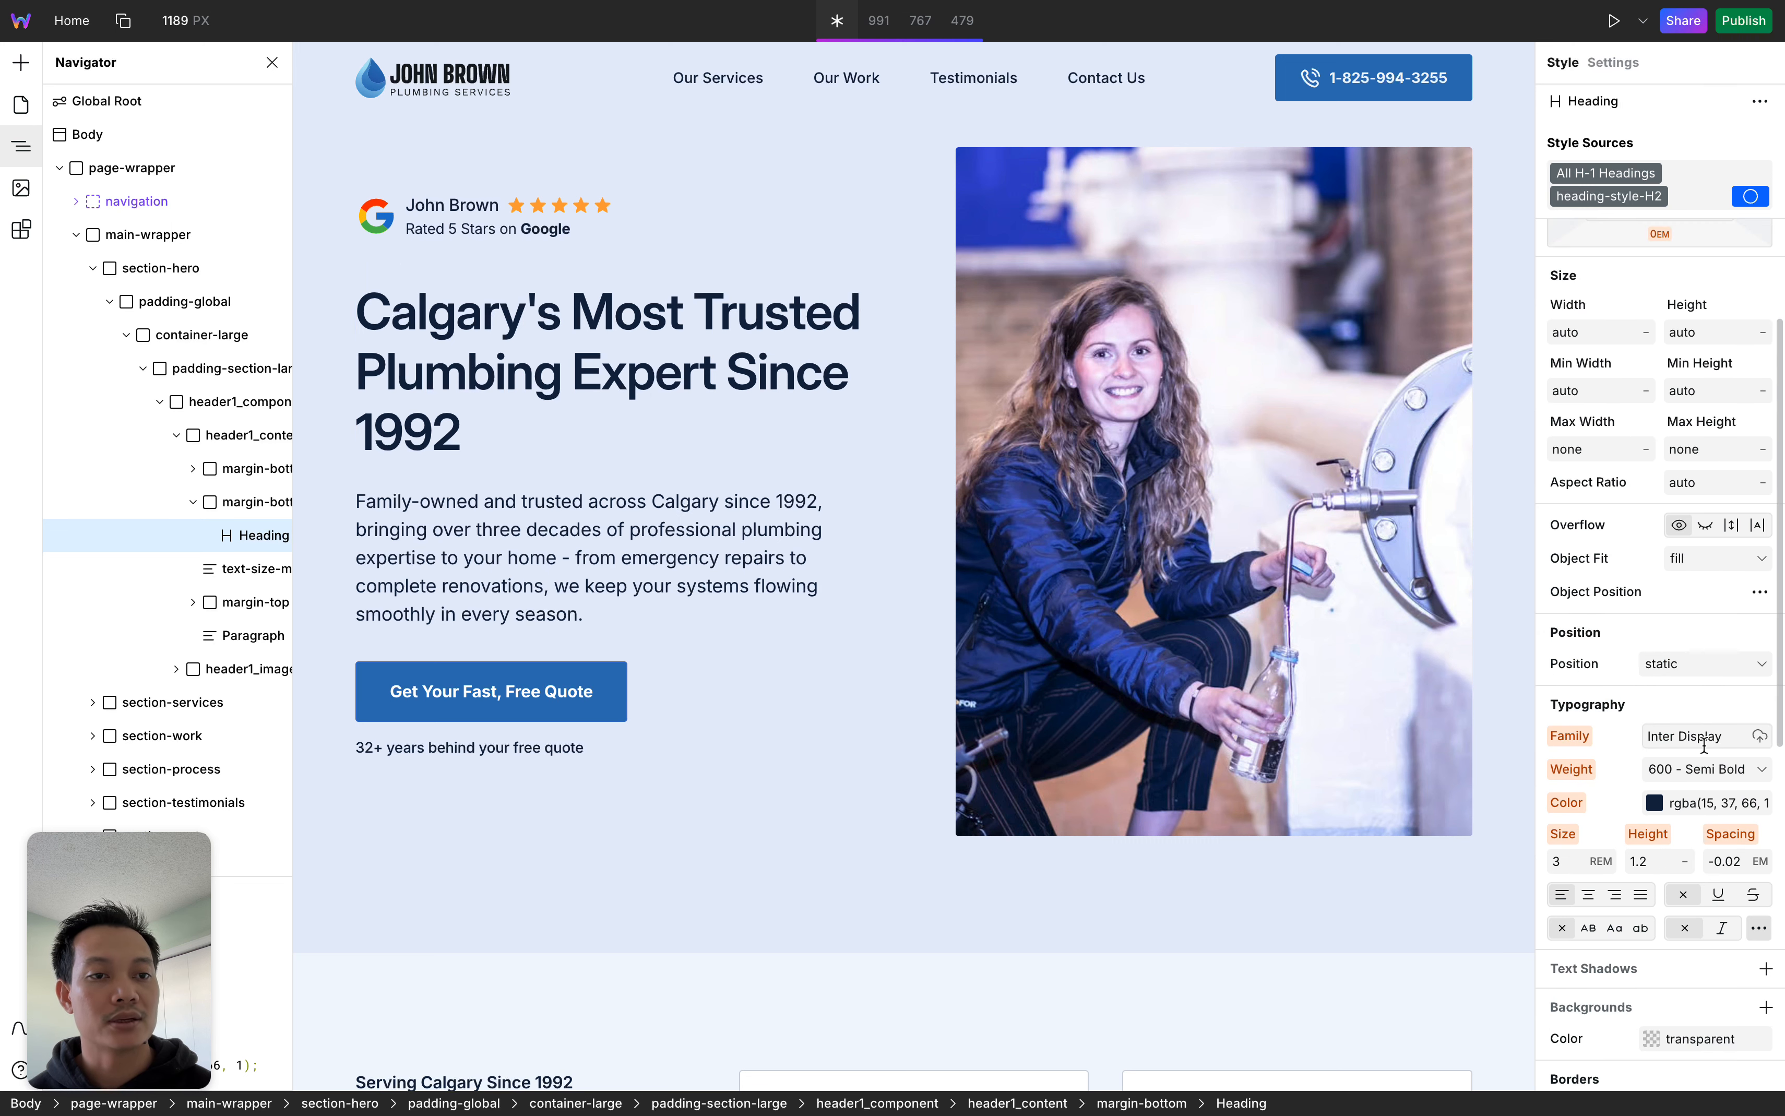
scroll(1710, 664, "up", 3)
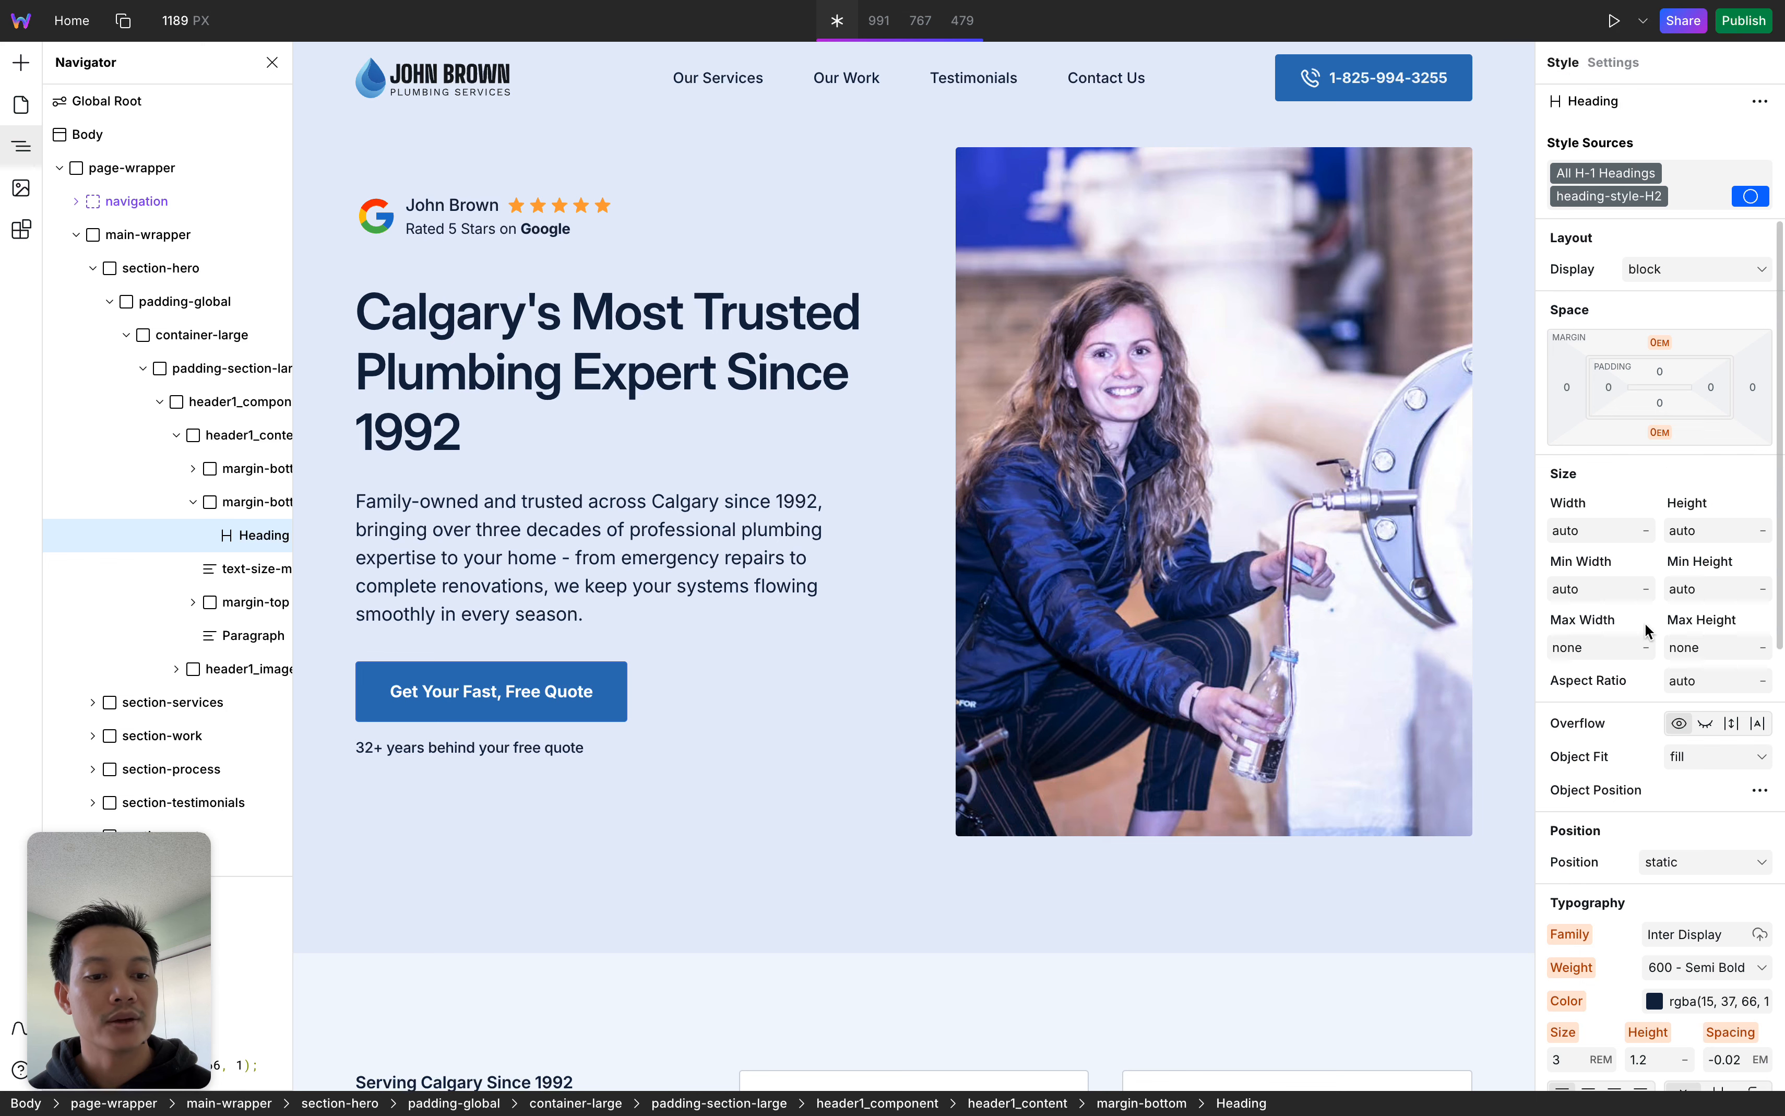
scroll(1644, 622, "down", 5)
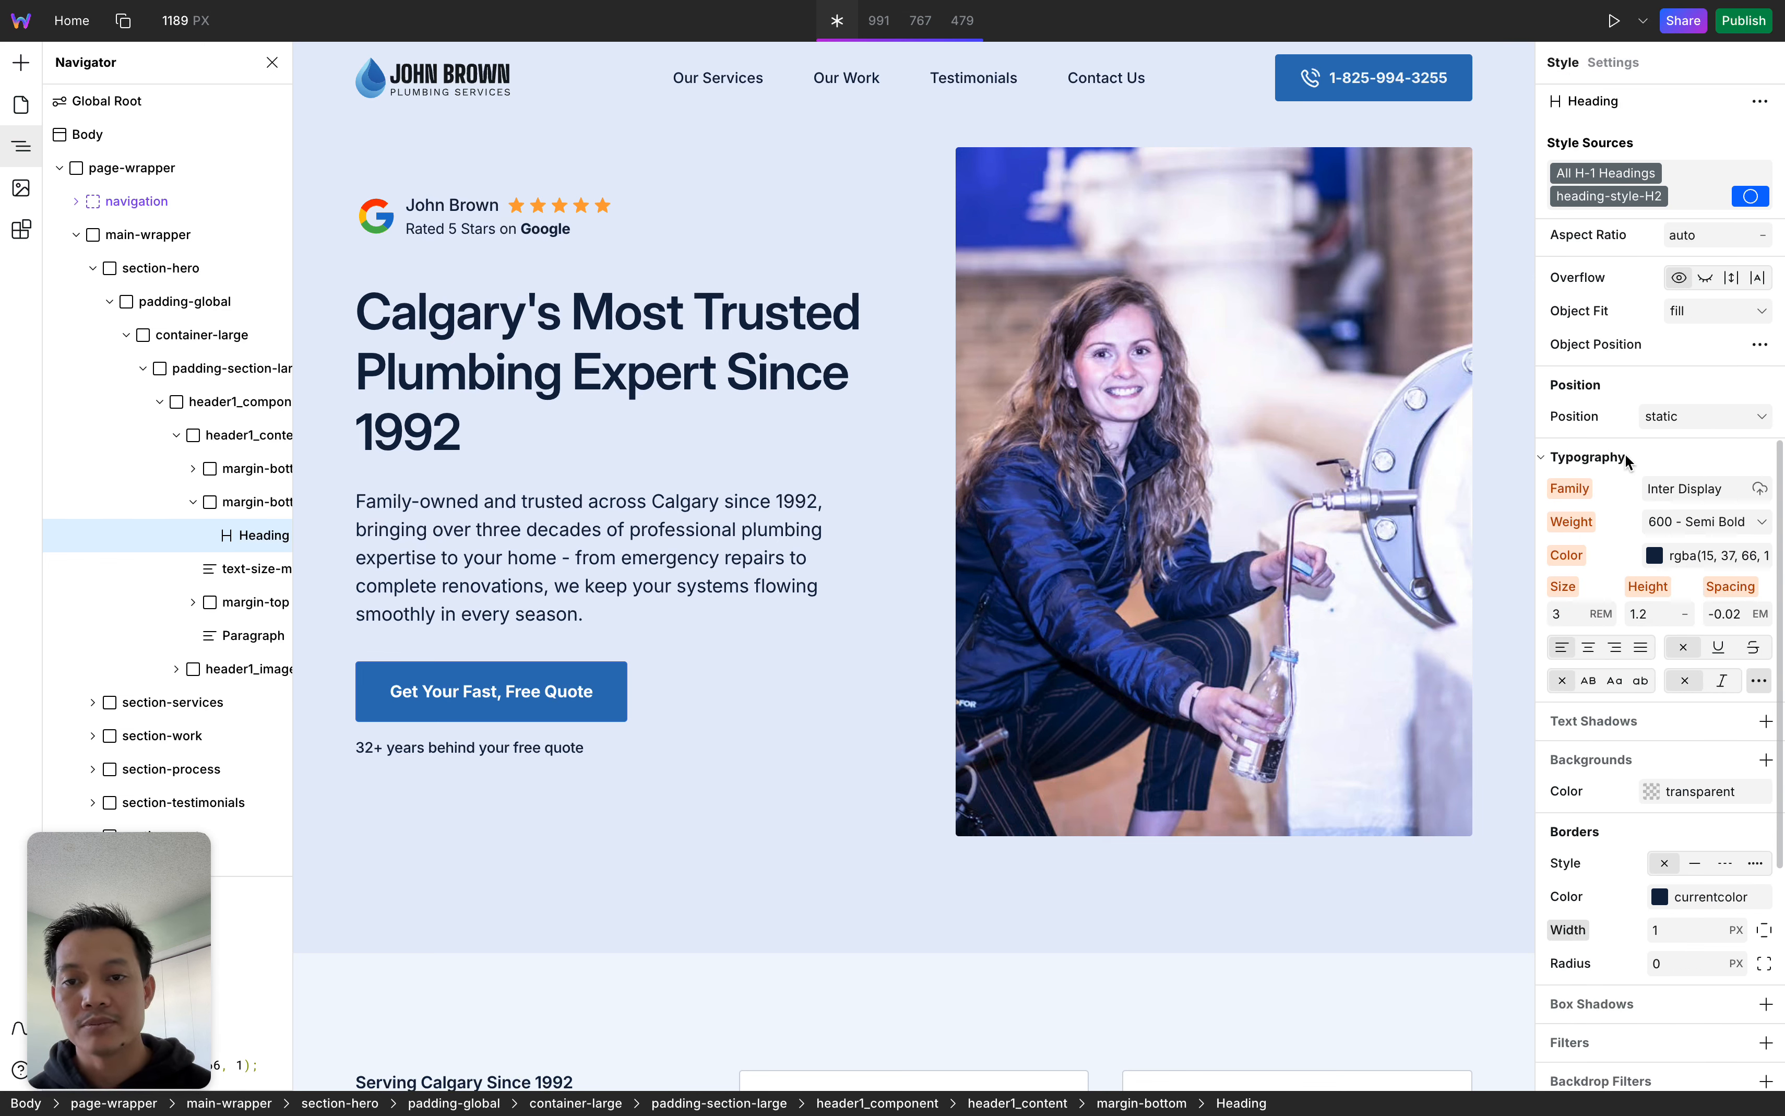
left_click(1719, 524)
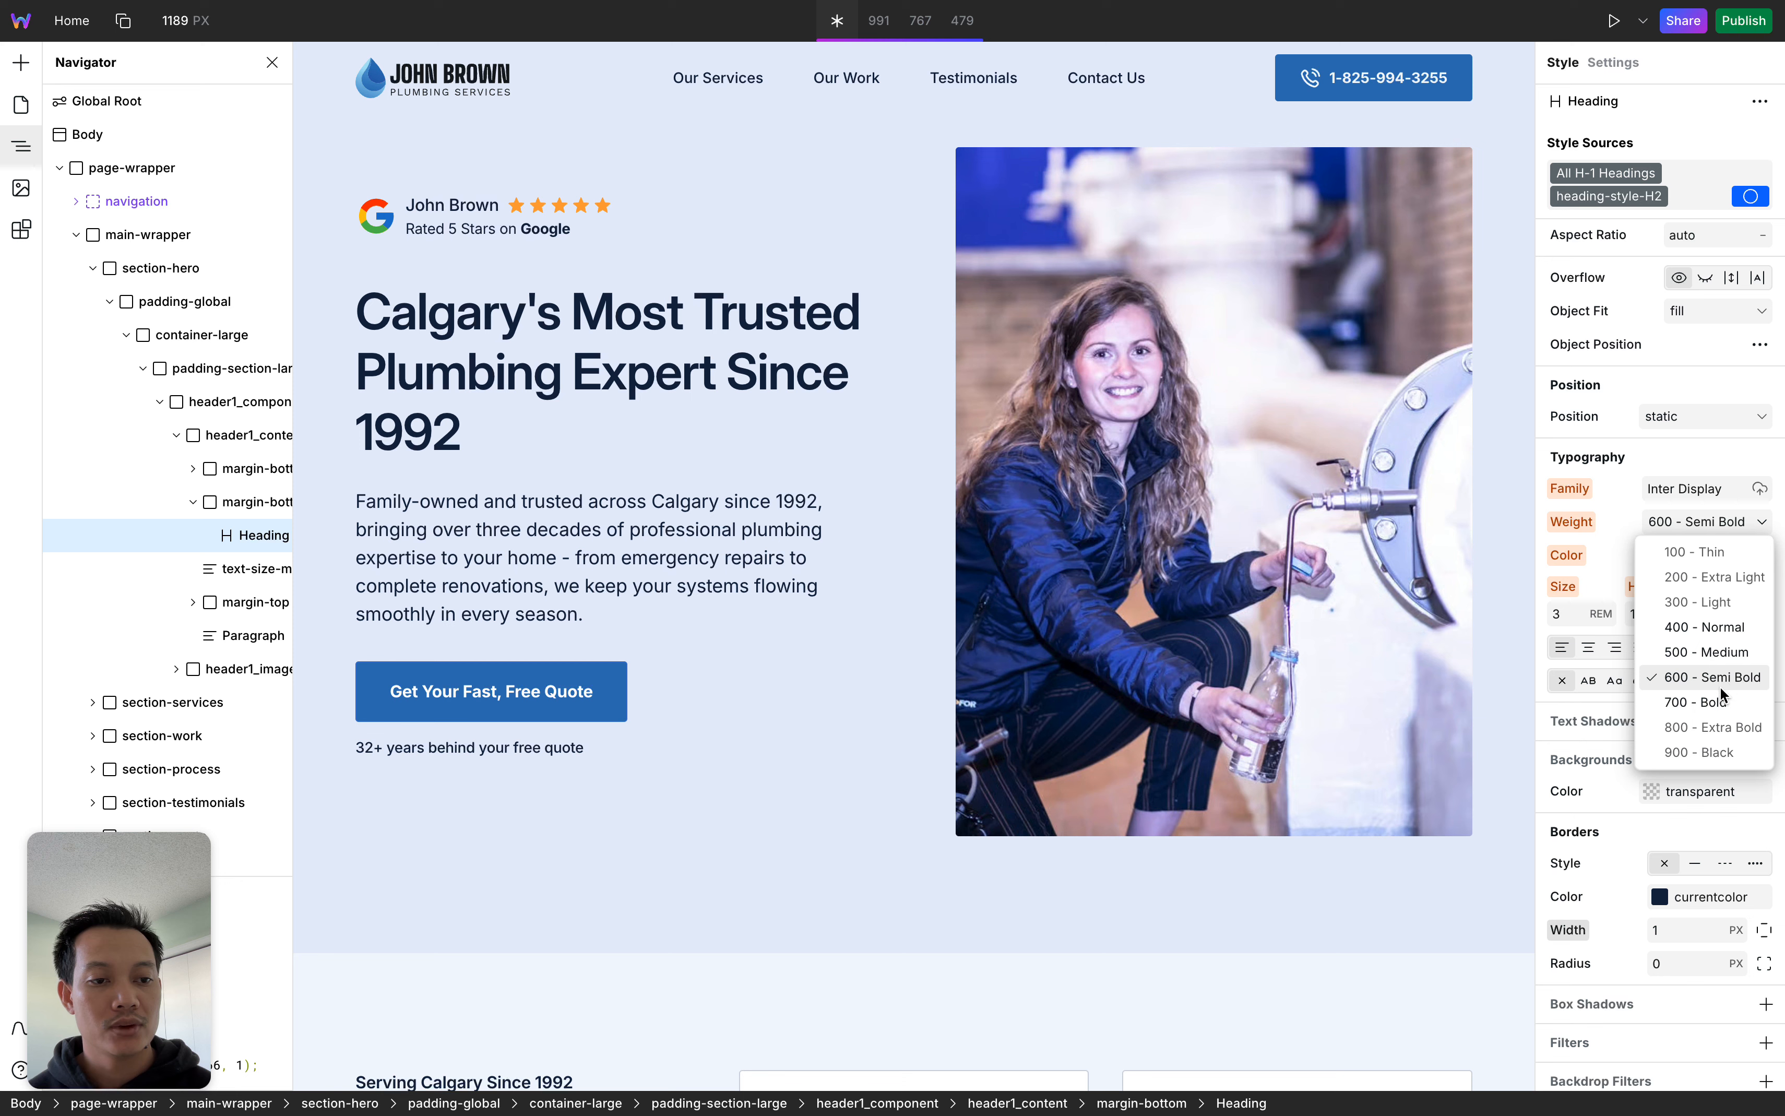
left_click(1616, 541)
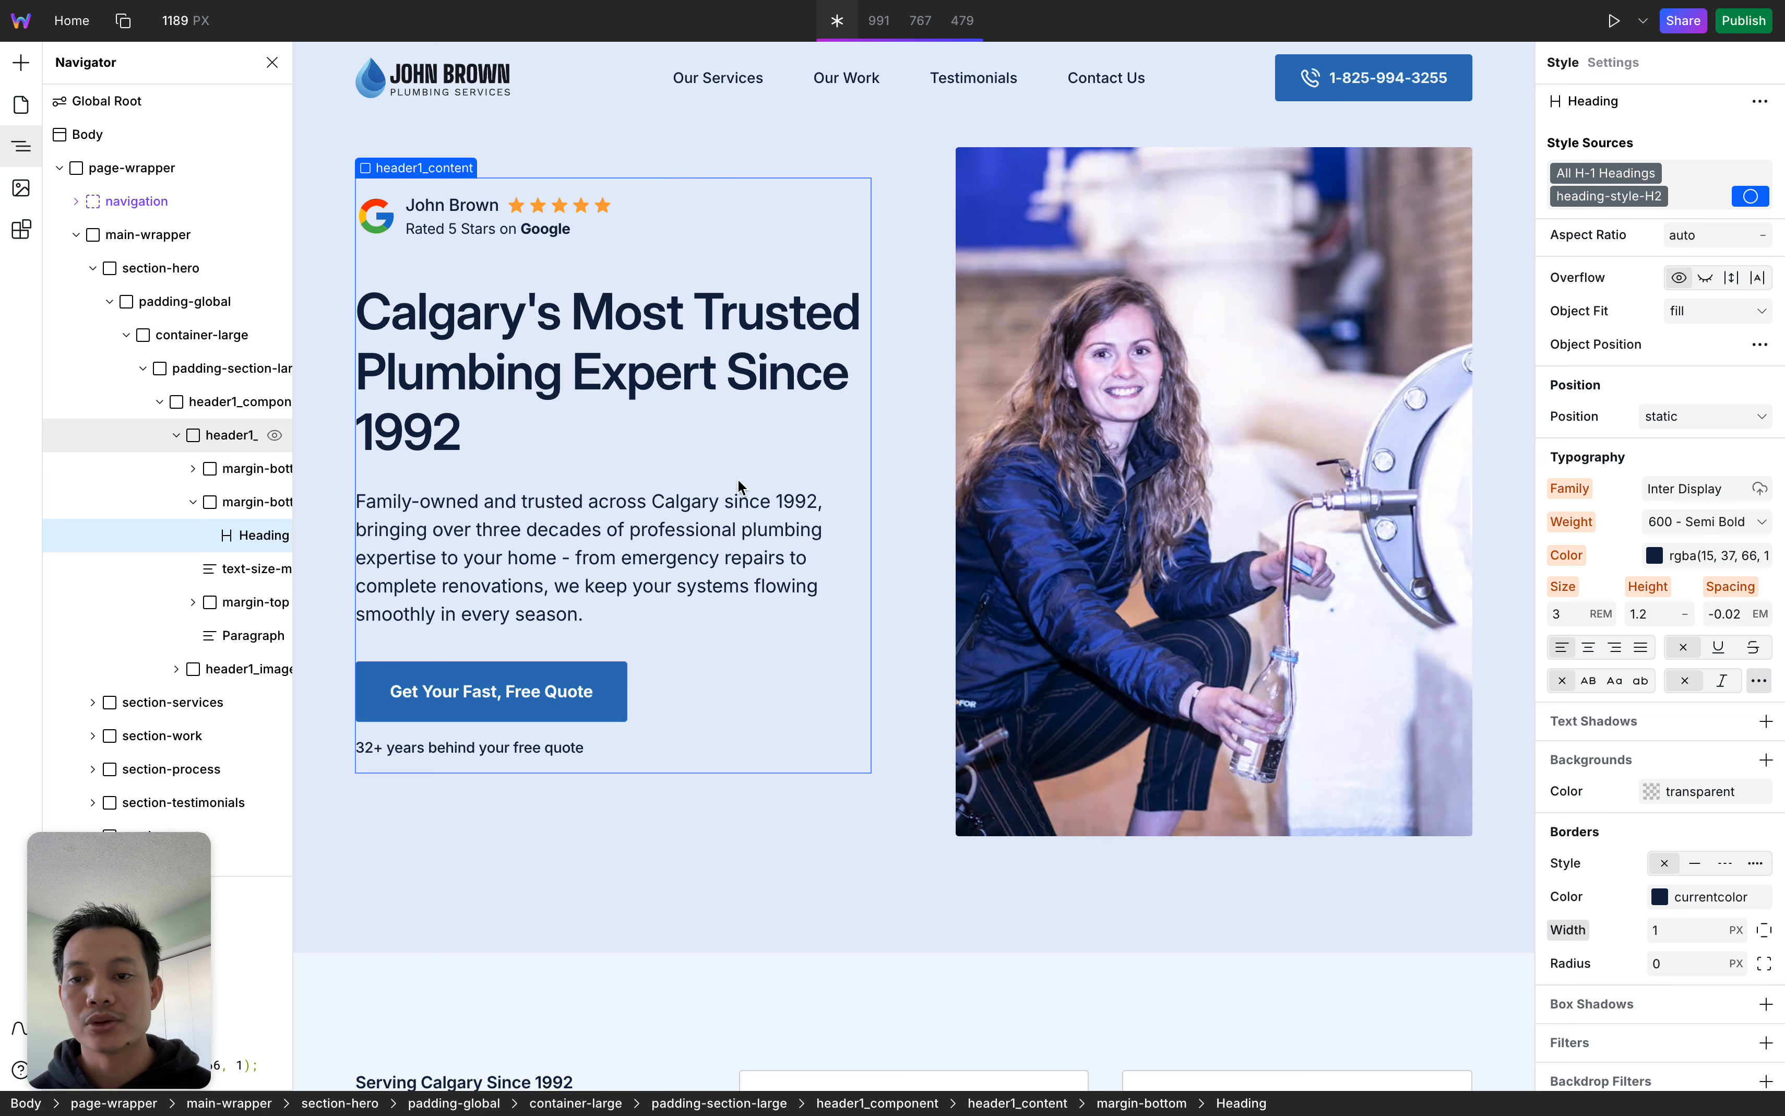
Open the hero paragraph for text editing, try selecting all of its text, and place the cursor at its end
left_click(659, 540)
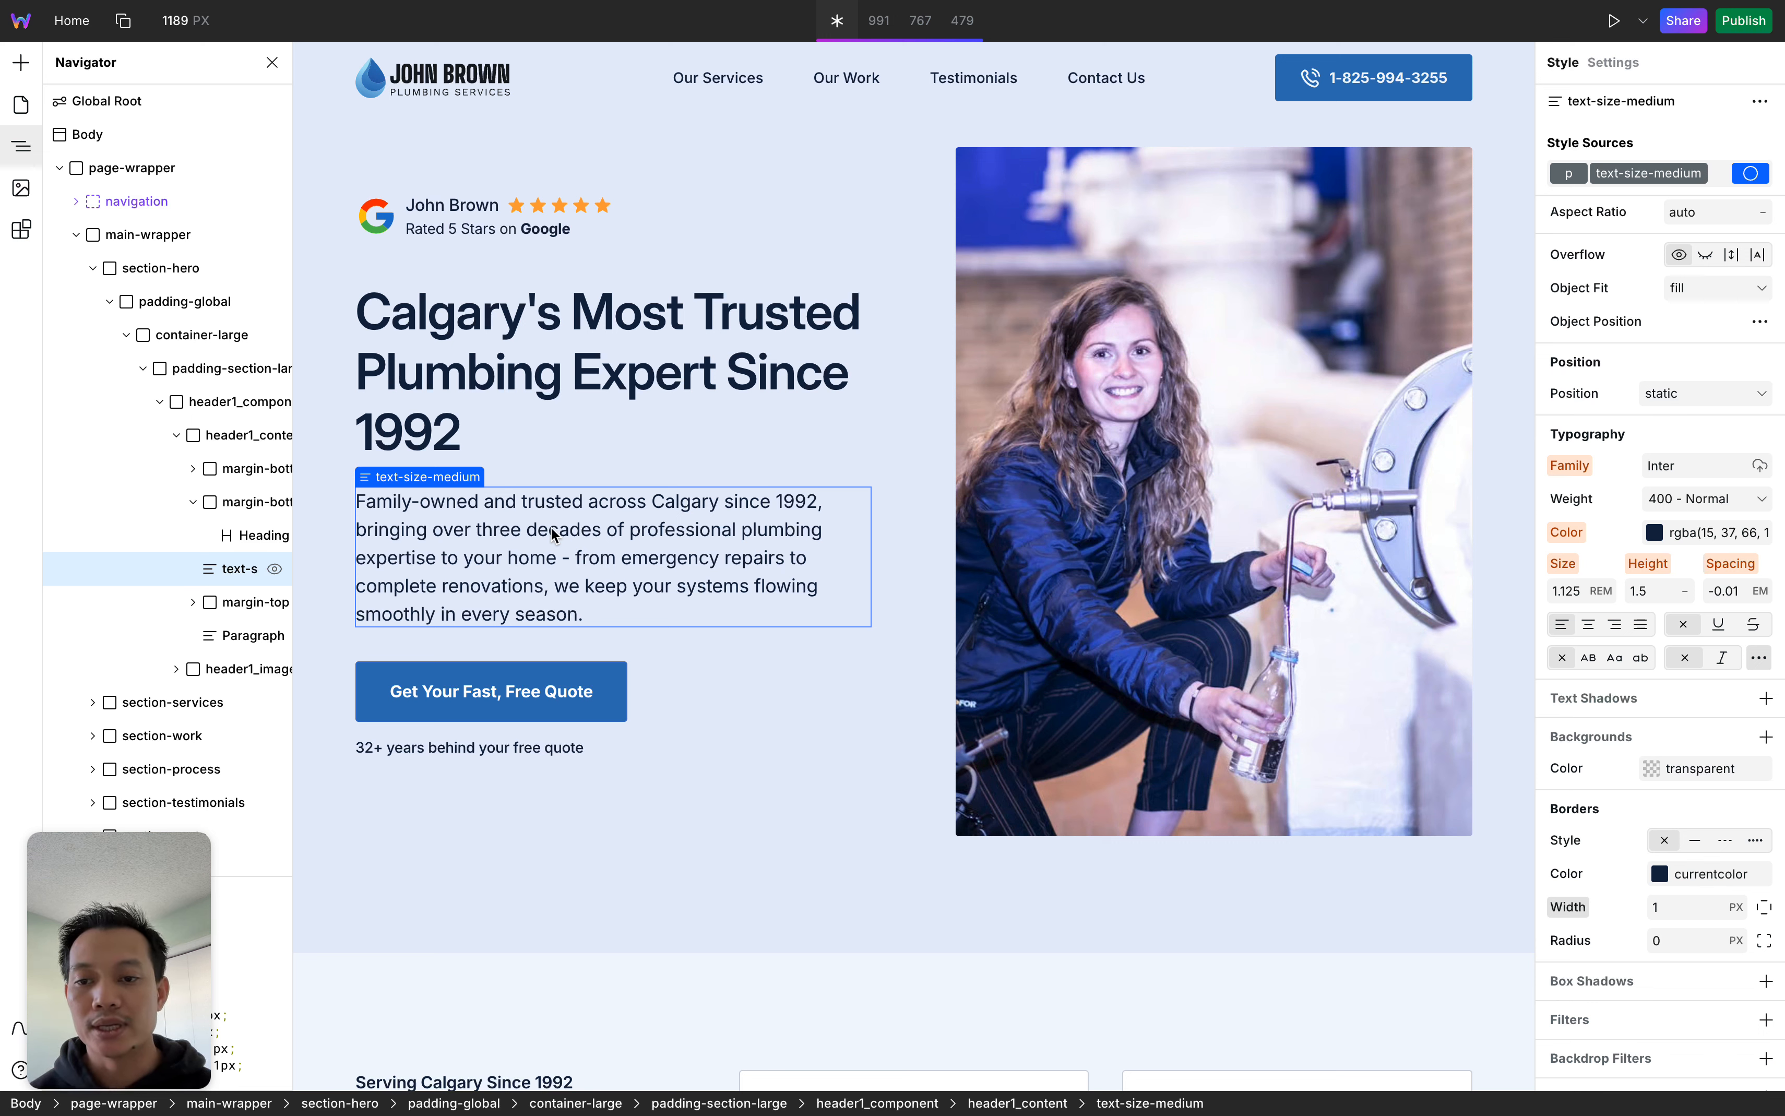
double_click(549, 607)
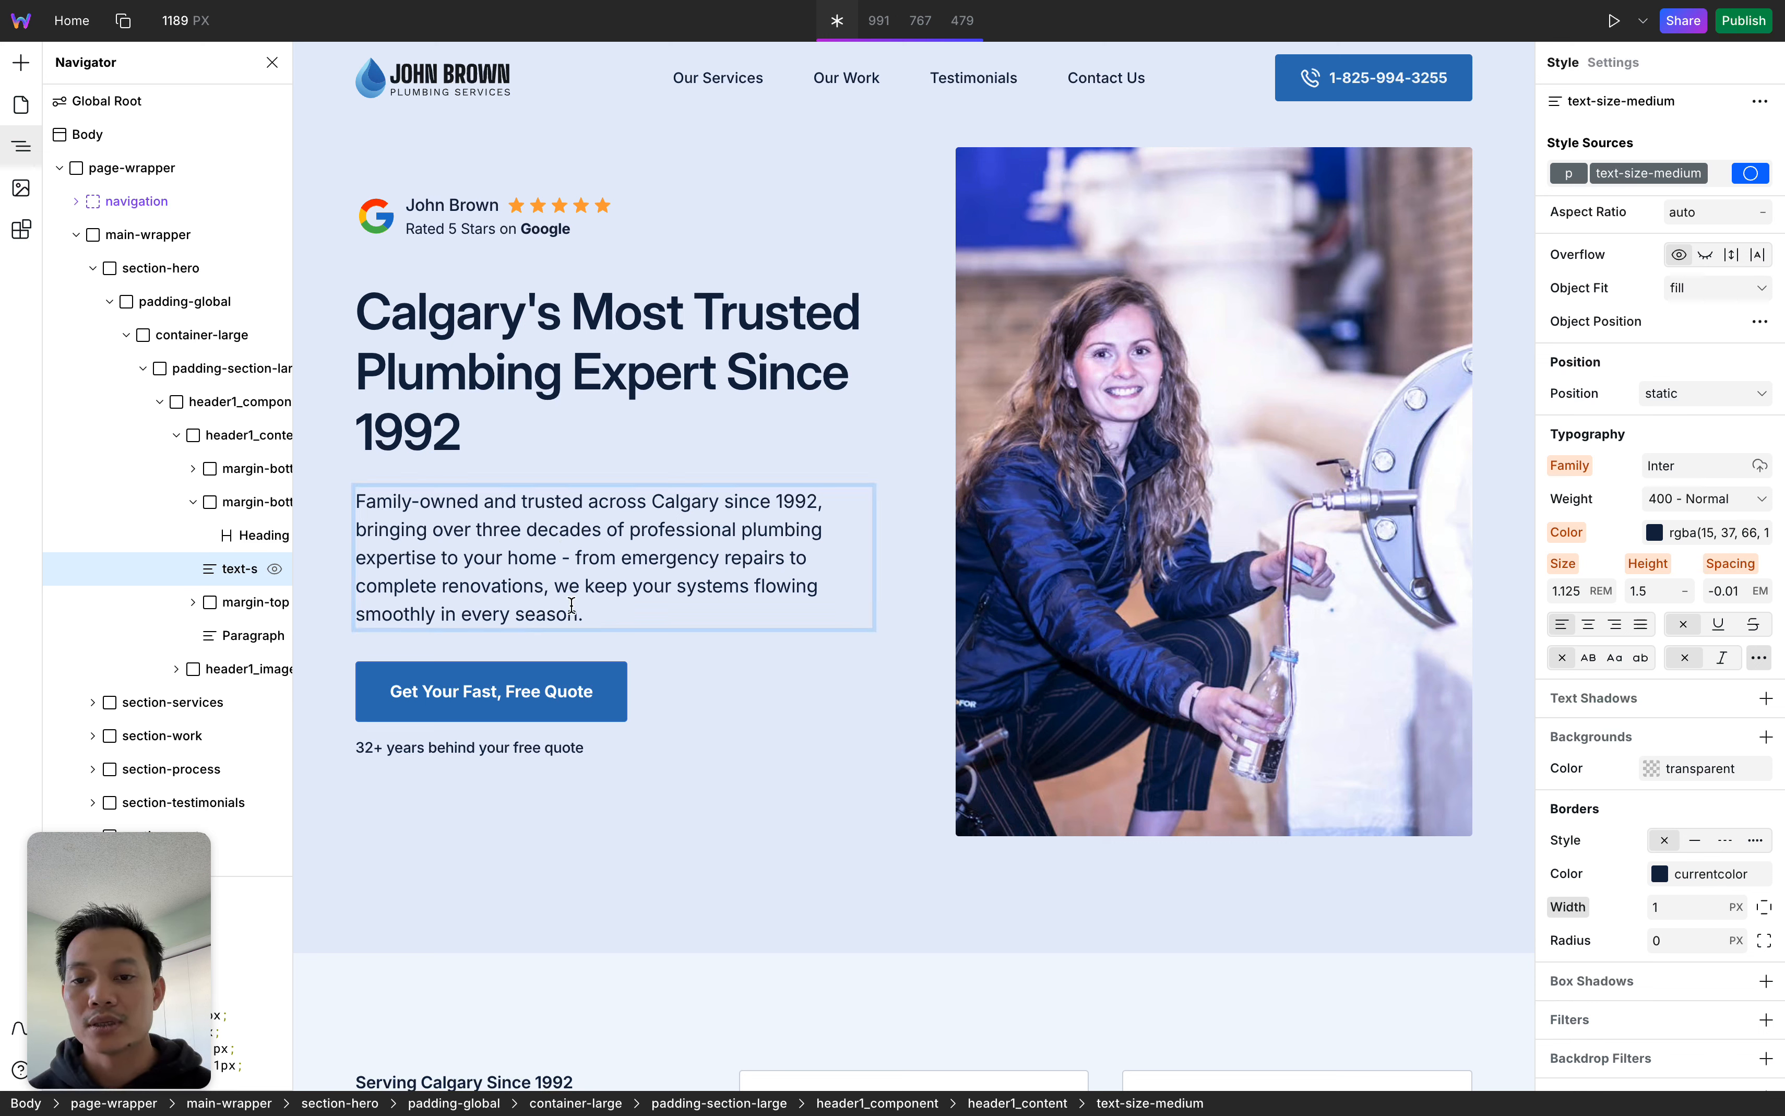
key("super+a")
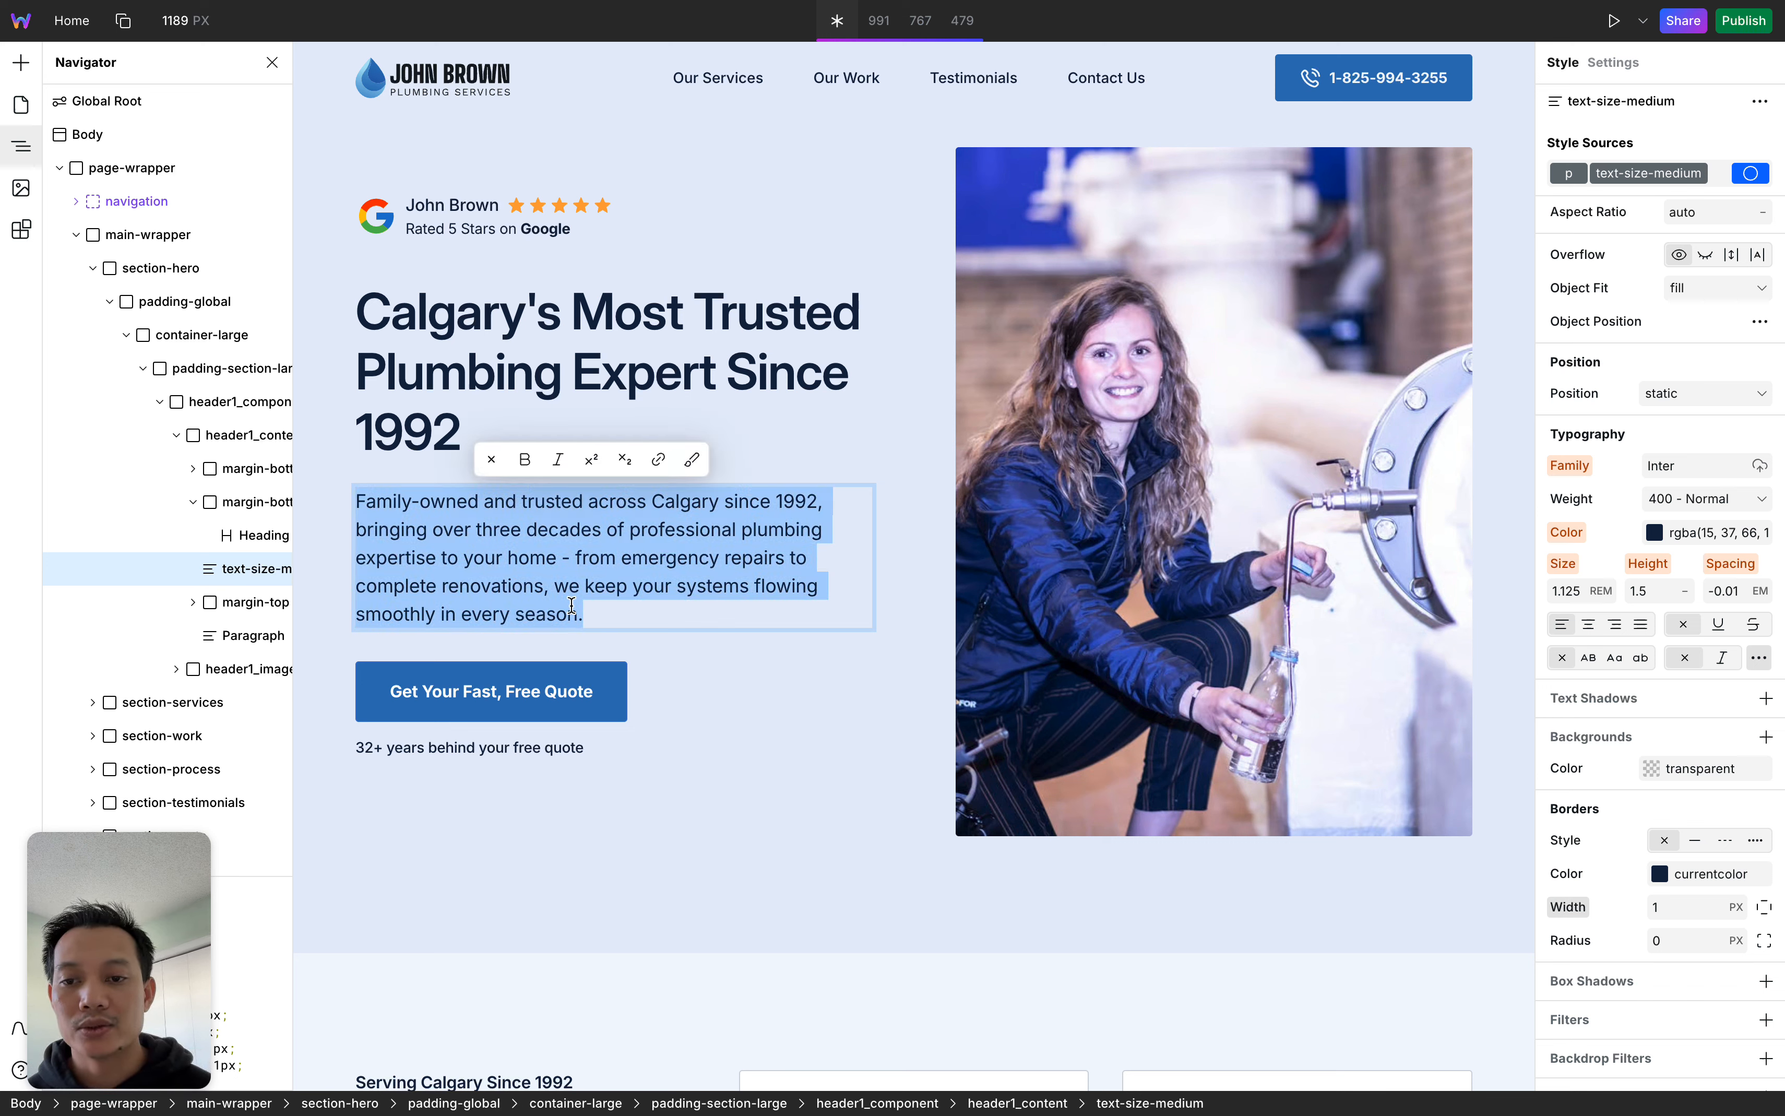
left_click(594, 655)
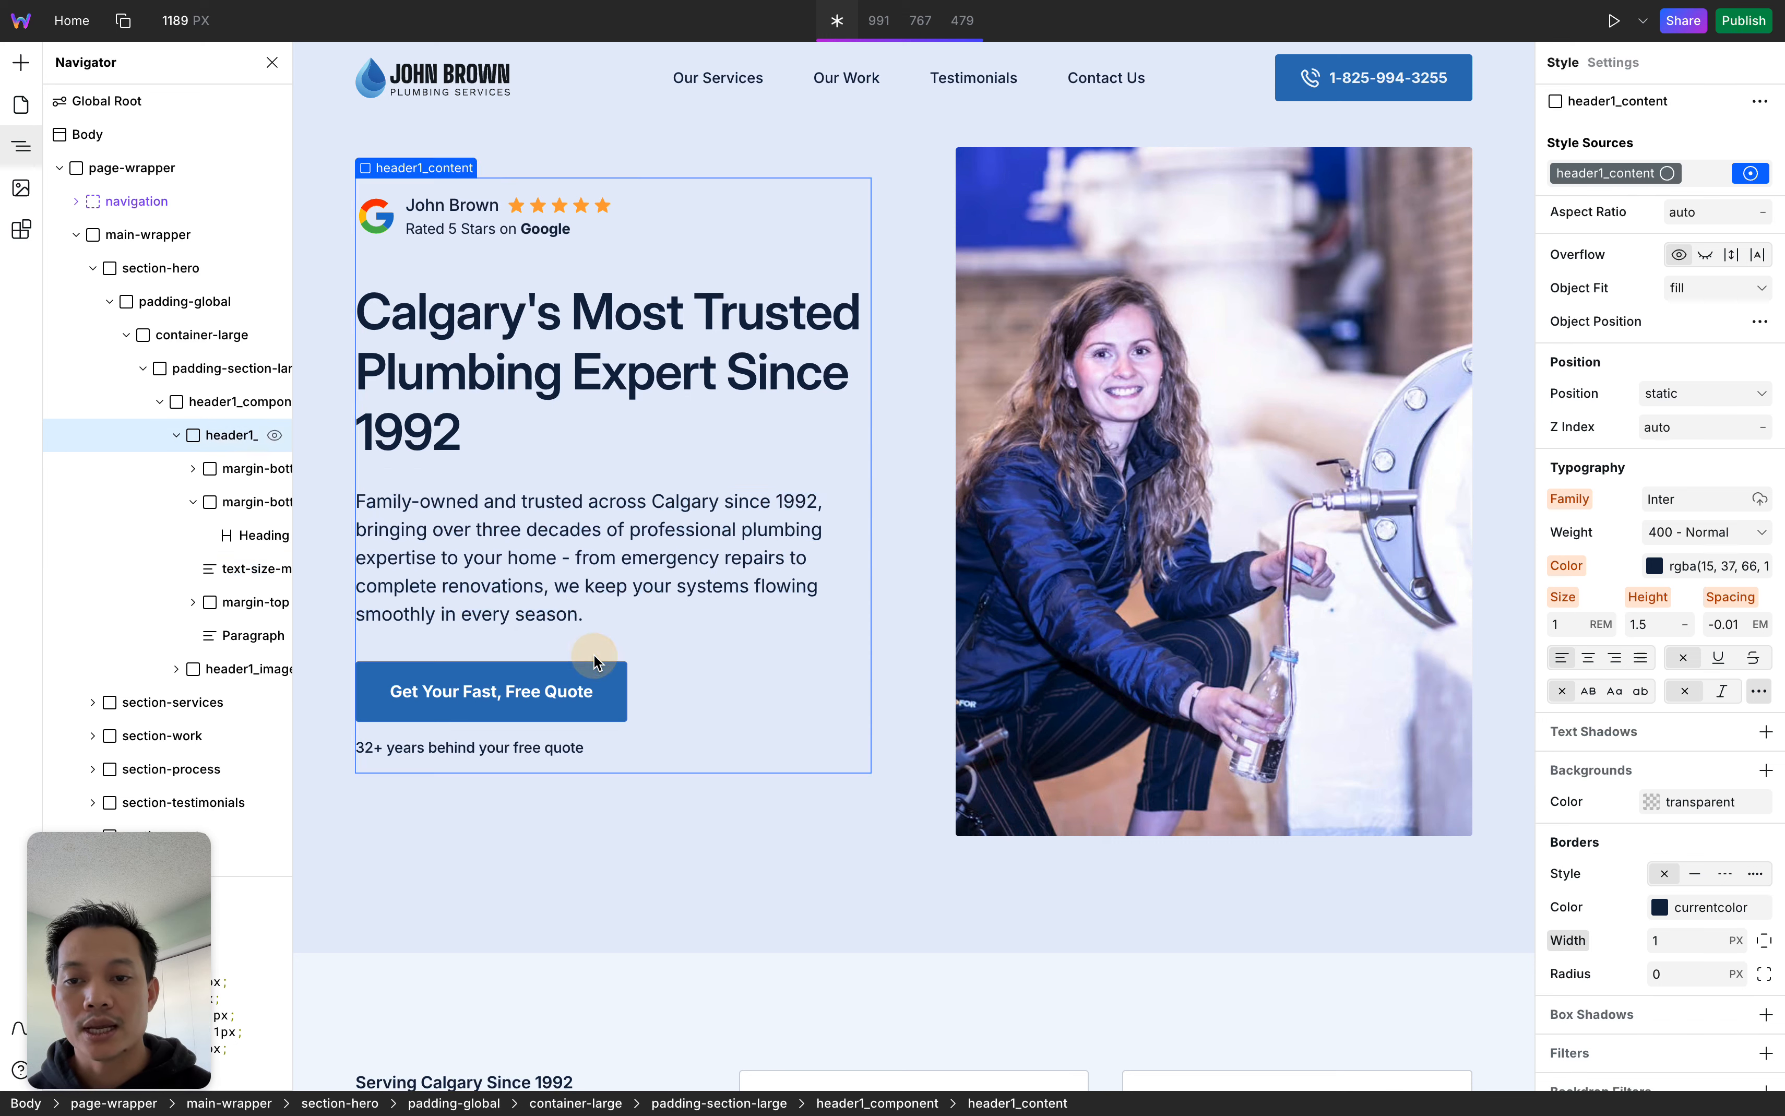
double_click(533, 545)
left_click(605, 613)
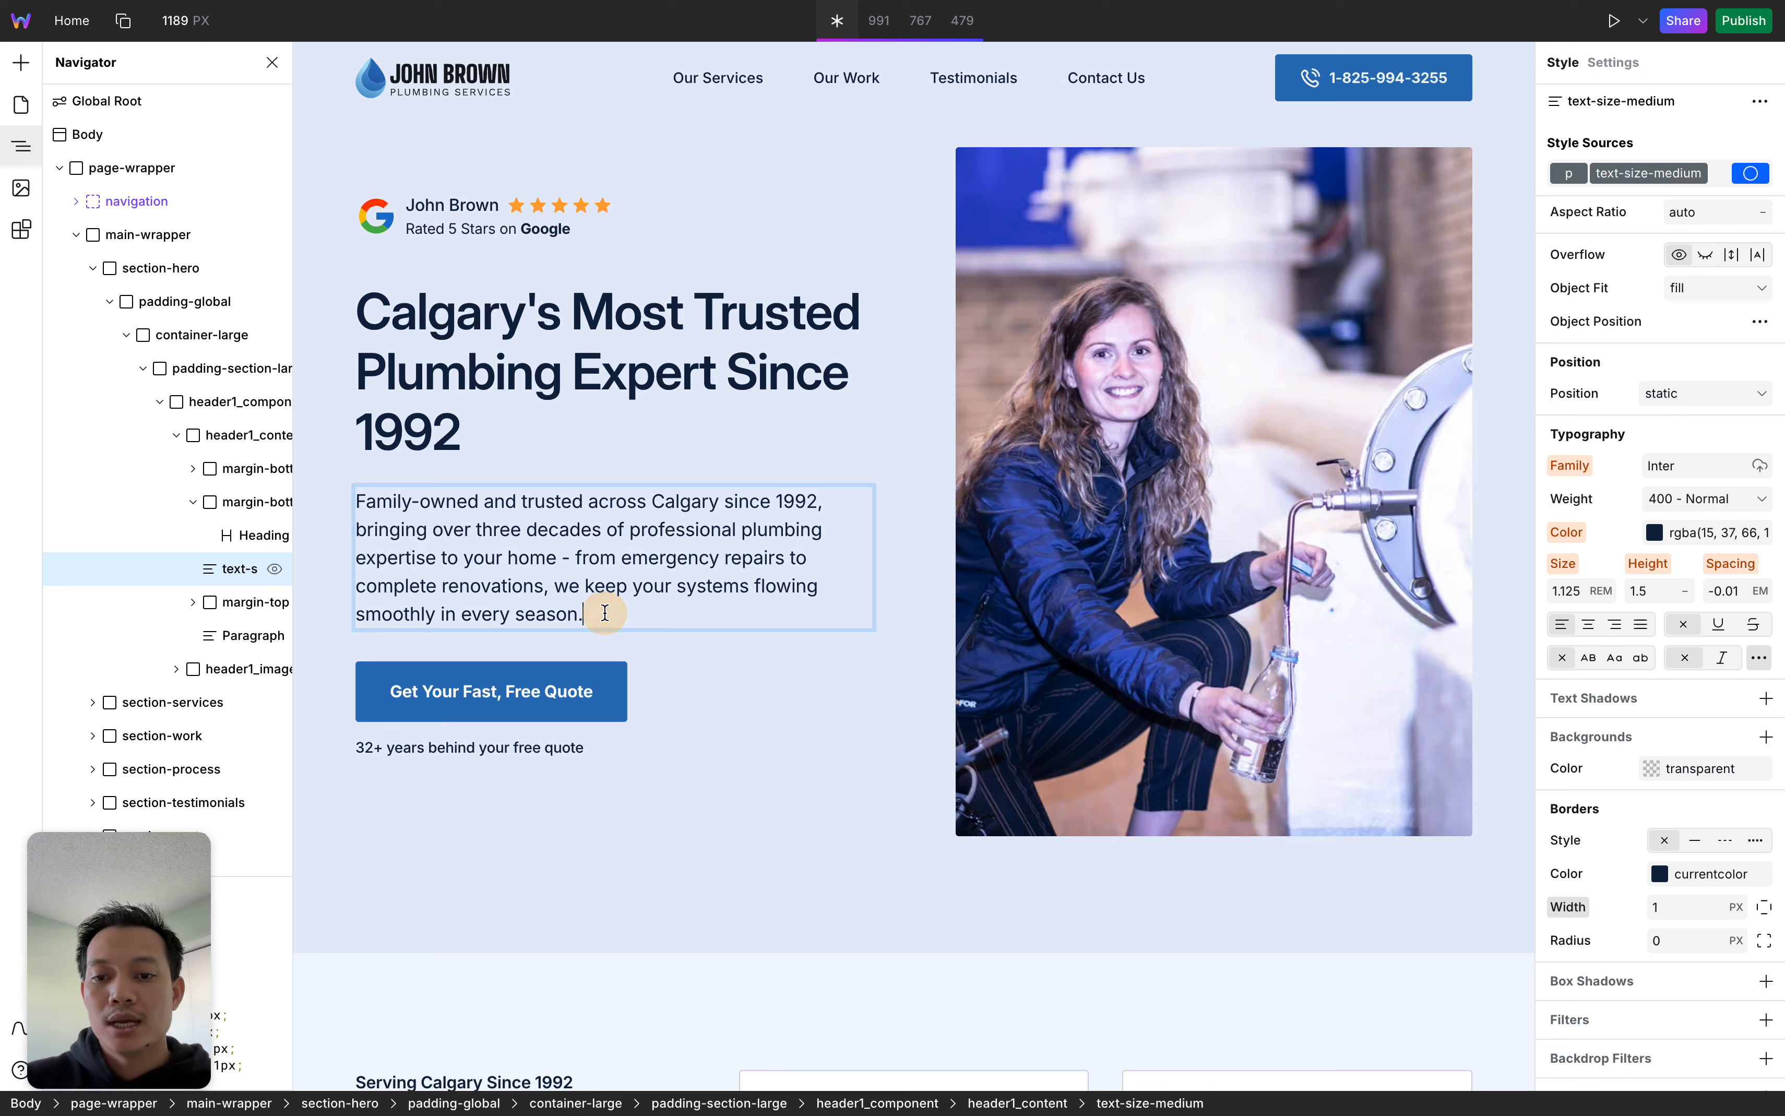
key("super+a")
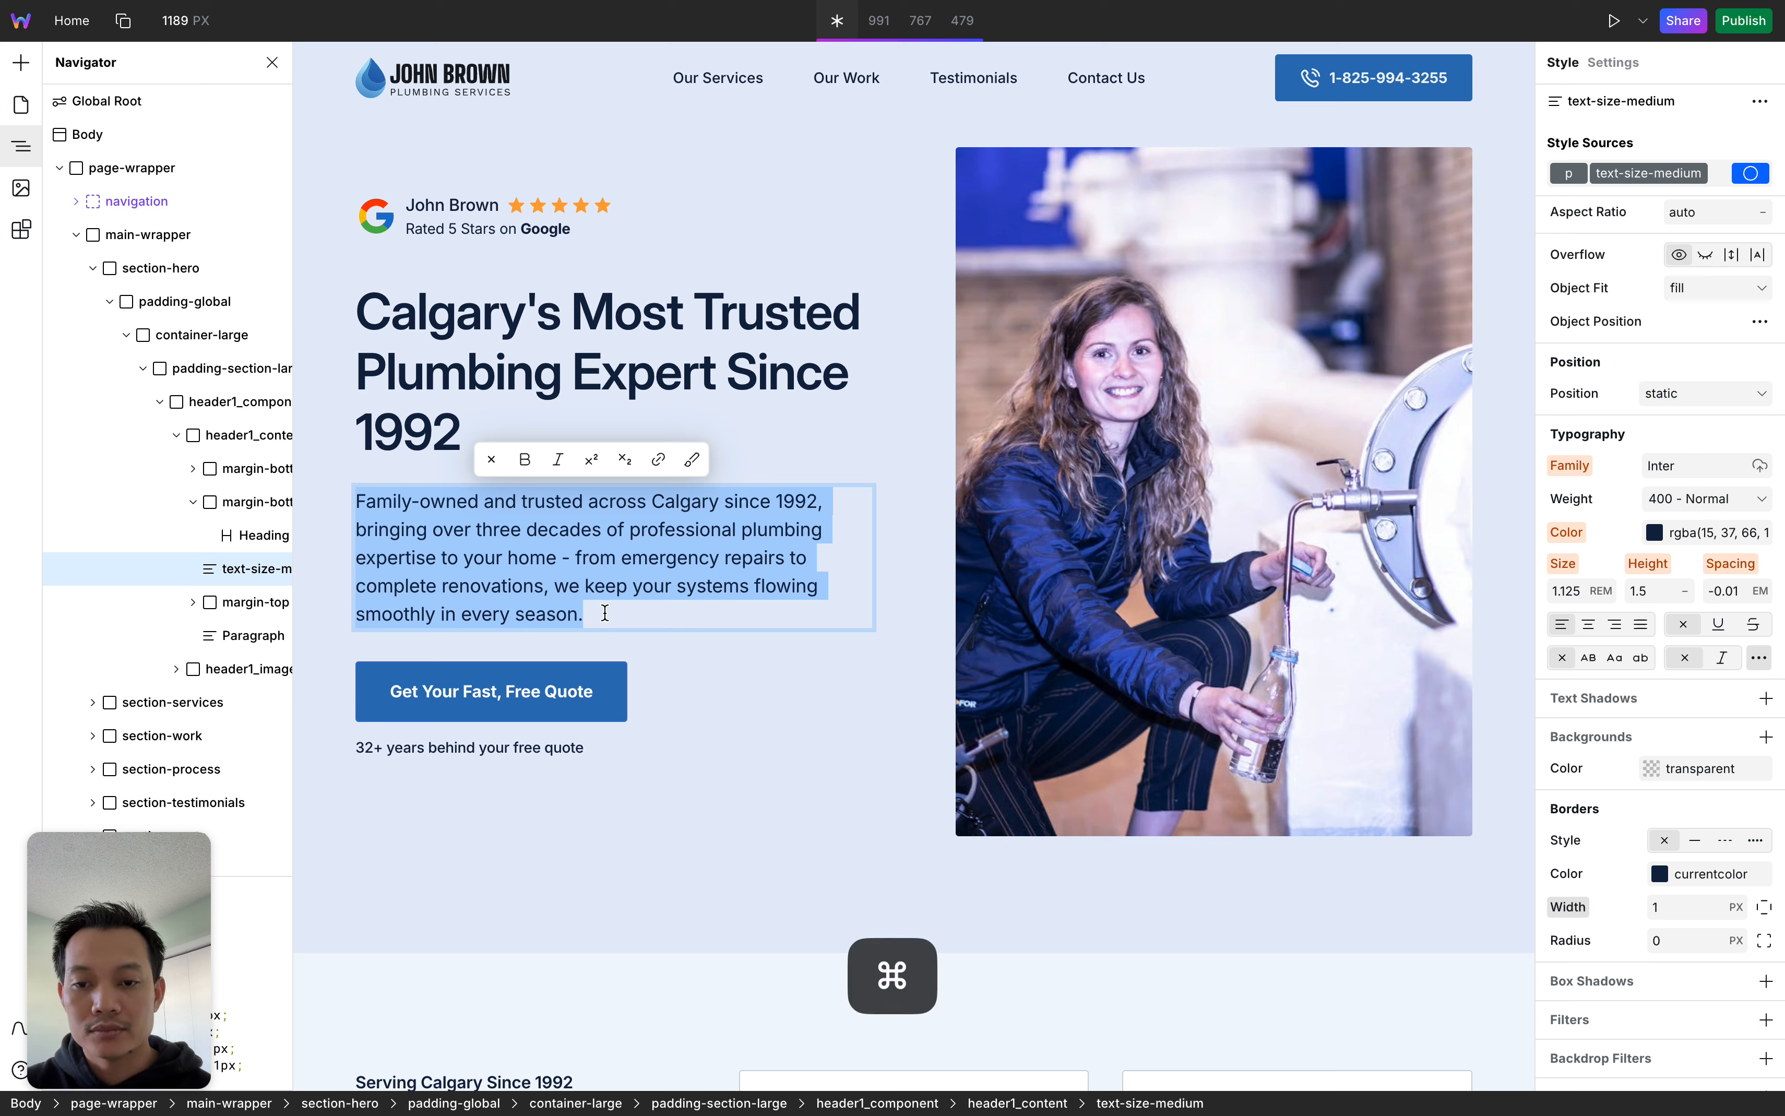
left_click(618, 615)
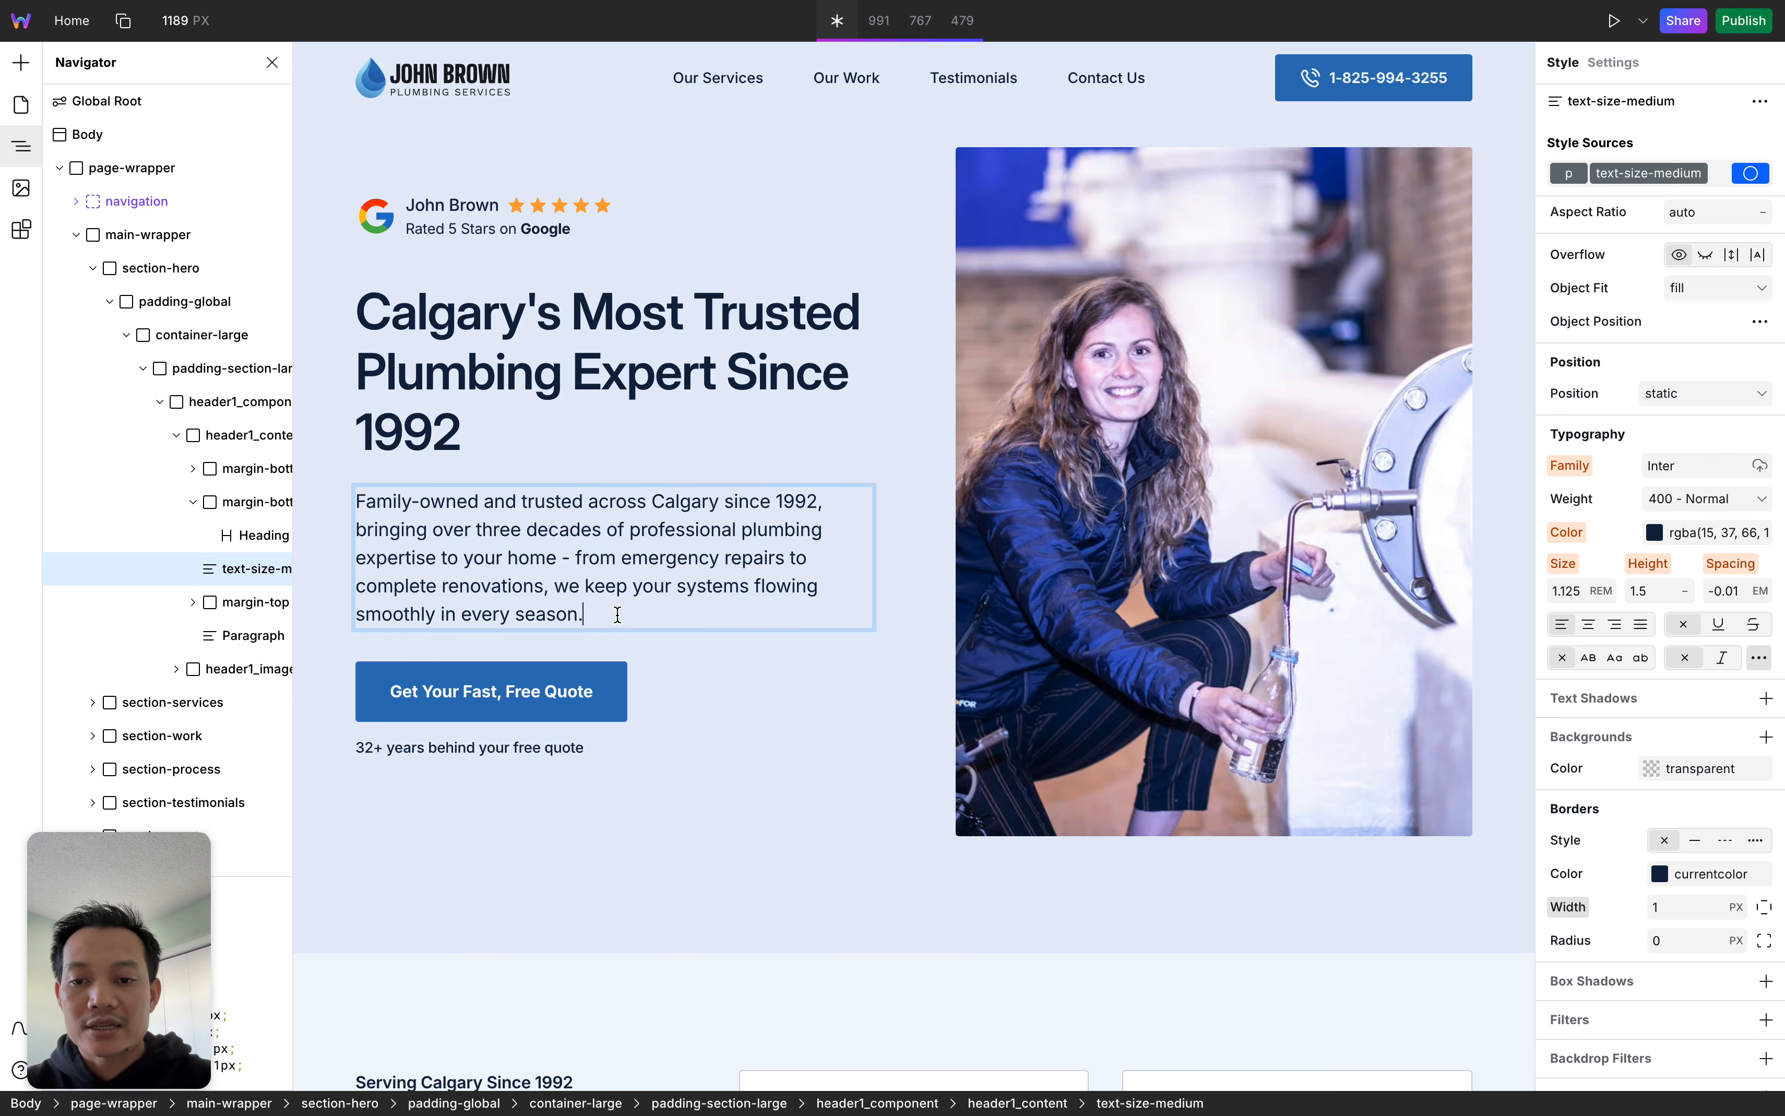
Try deleting "very season." from the end of the hero paragraph and undo the deletion
key("BackSpace")
key("BackSpace")
key("BackSpace")
key("BackSpace")
key("BackSpace")
key("BackSpace")
key("BackSpace")
key("BackSpace")
key("BackSpace")
key("BackSpace")
key("BackSpace")
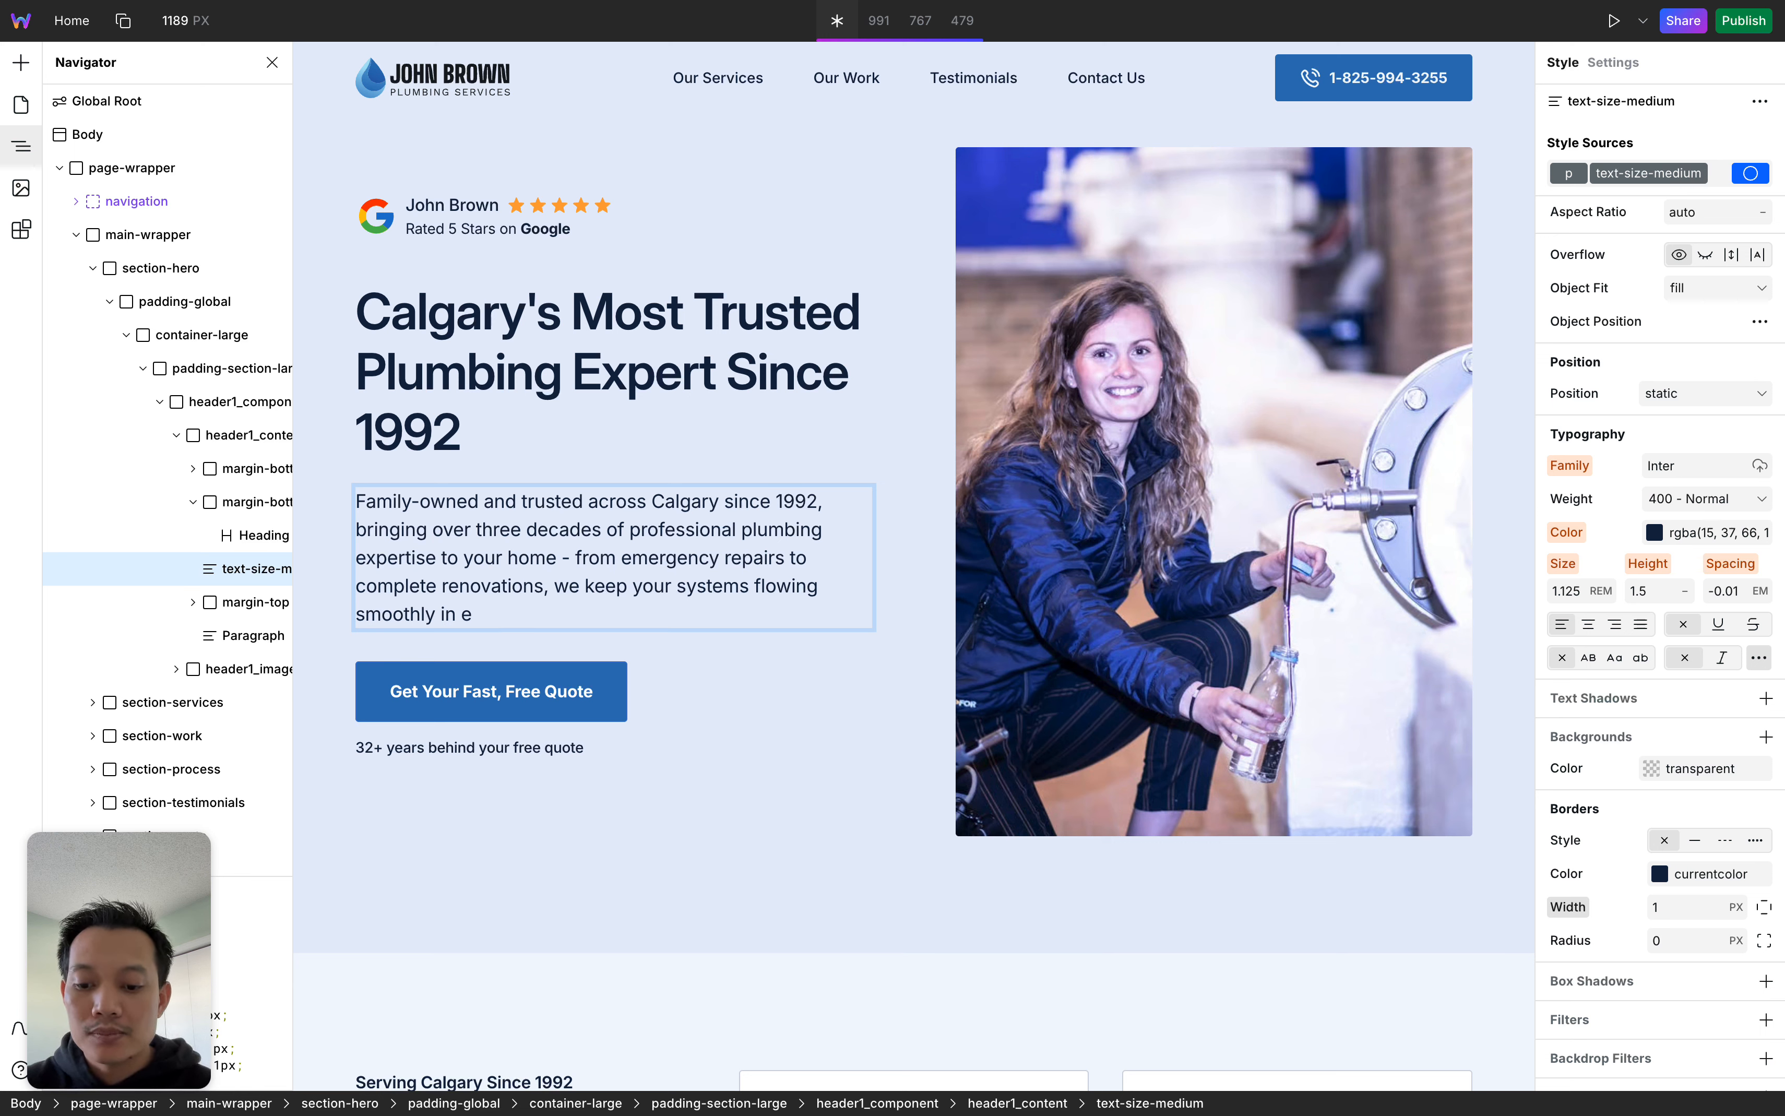
key("super+z")
key("super+z")
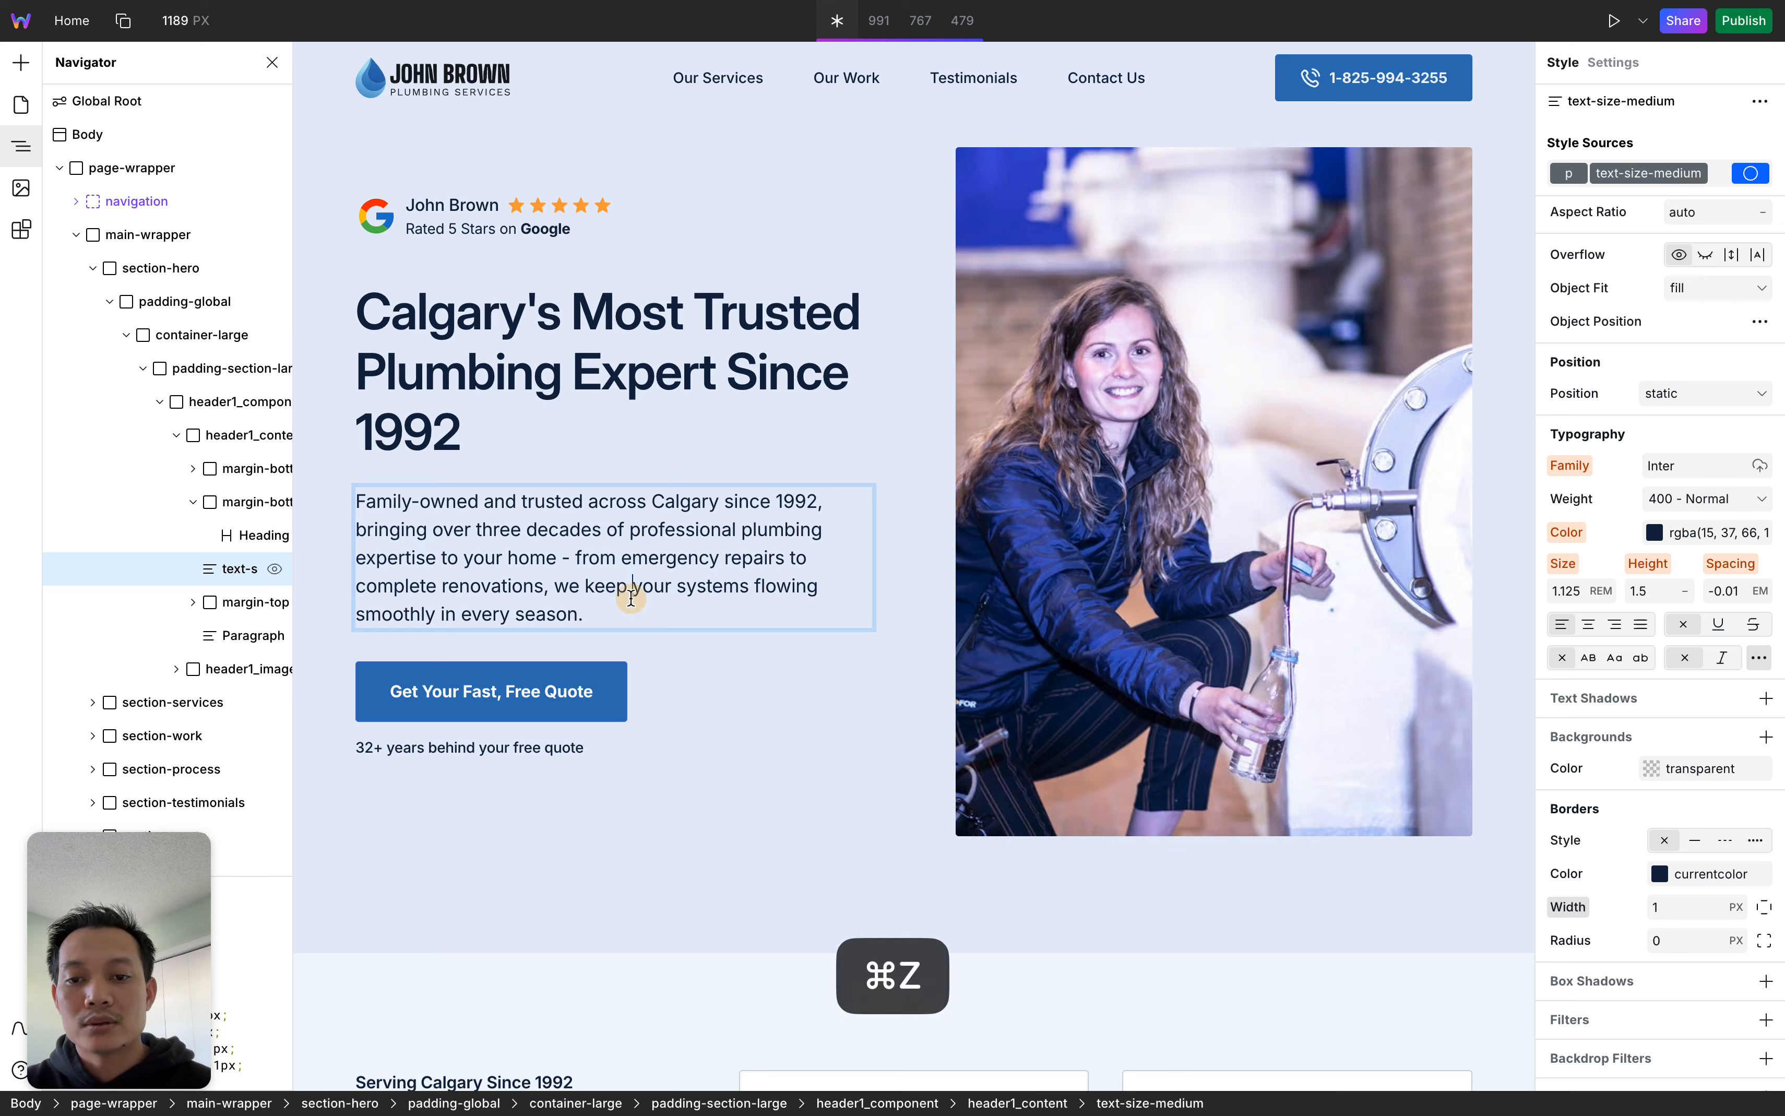
Reopen the hero paragraph for editing, select its entire text and leave text editing without changing it
left_click(624, 689)
left_click(582, 565)
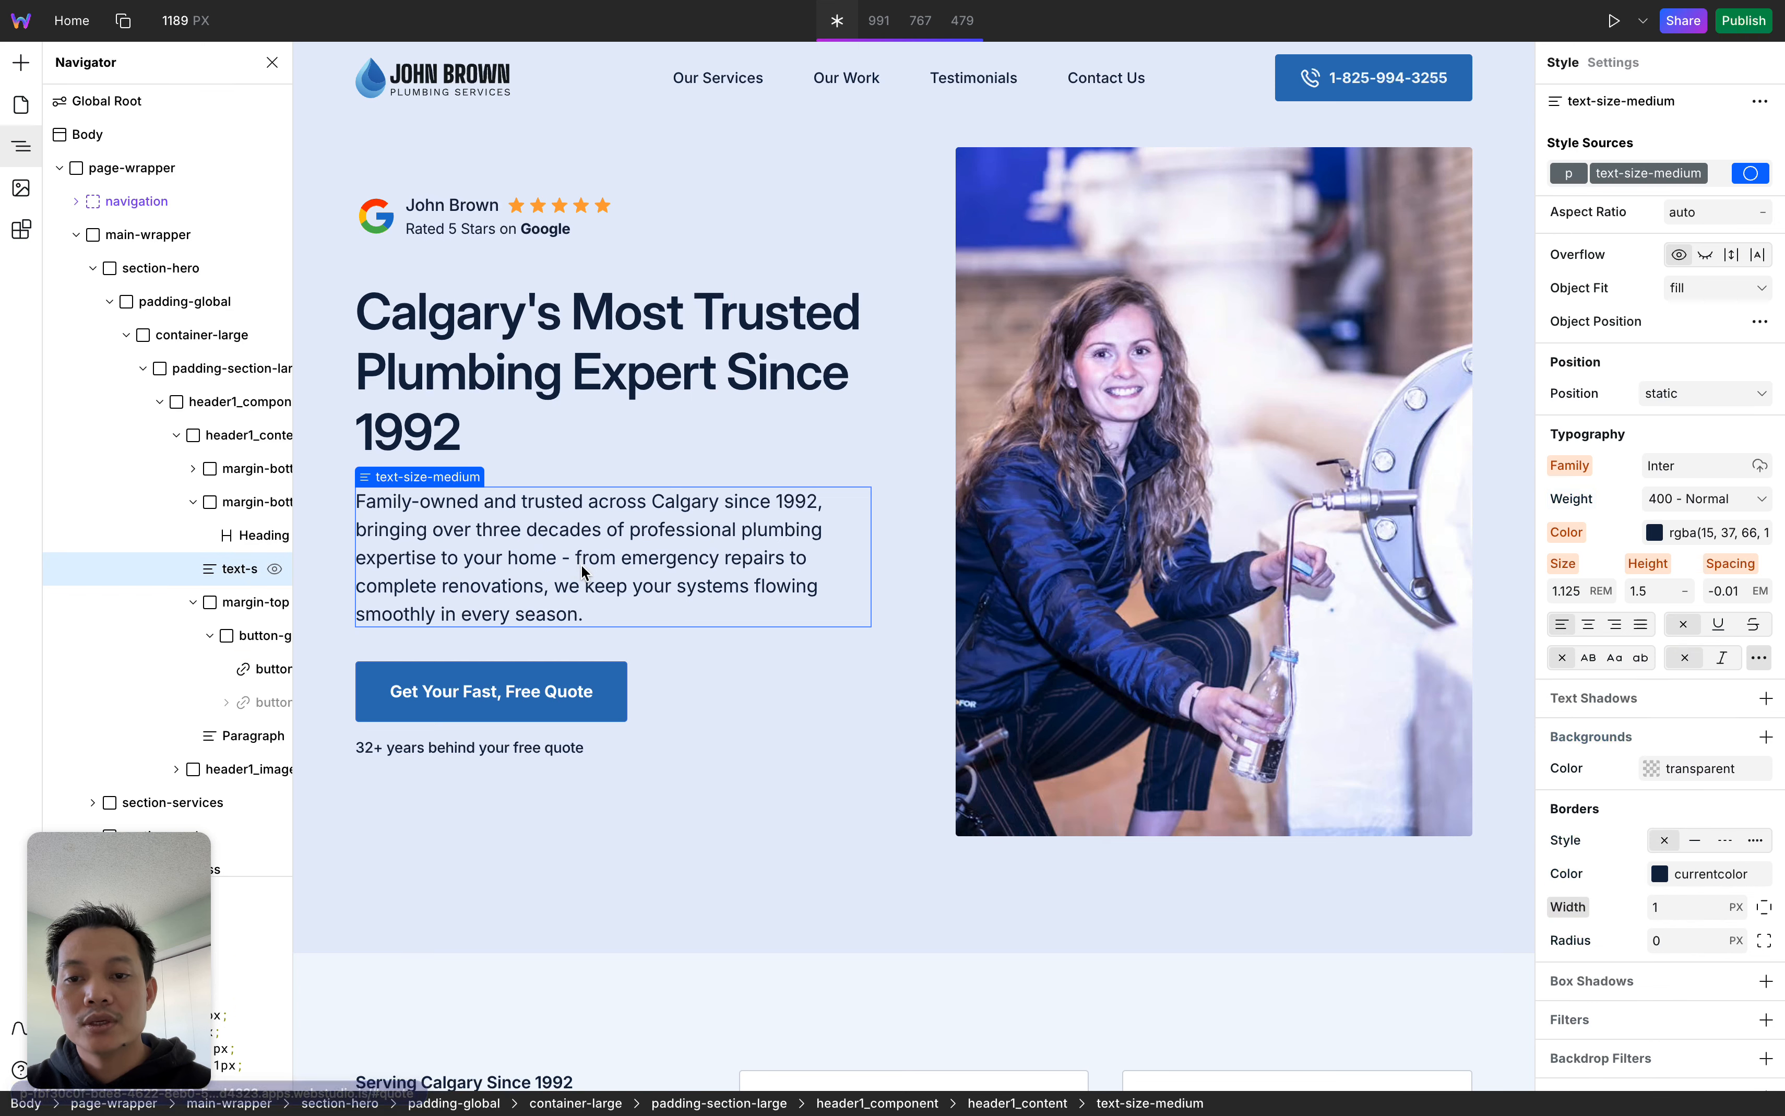
double_click(574, 592)
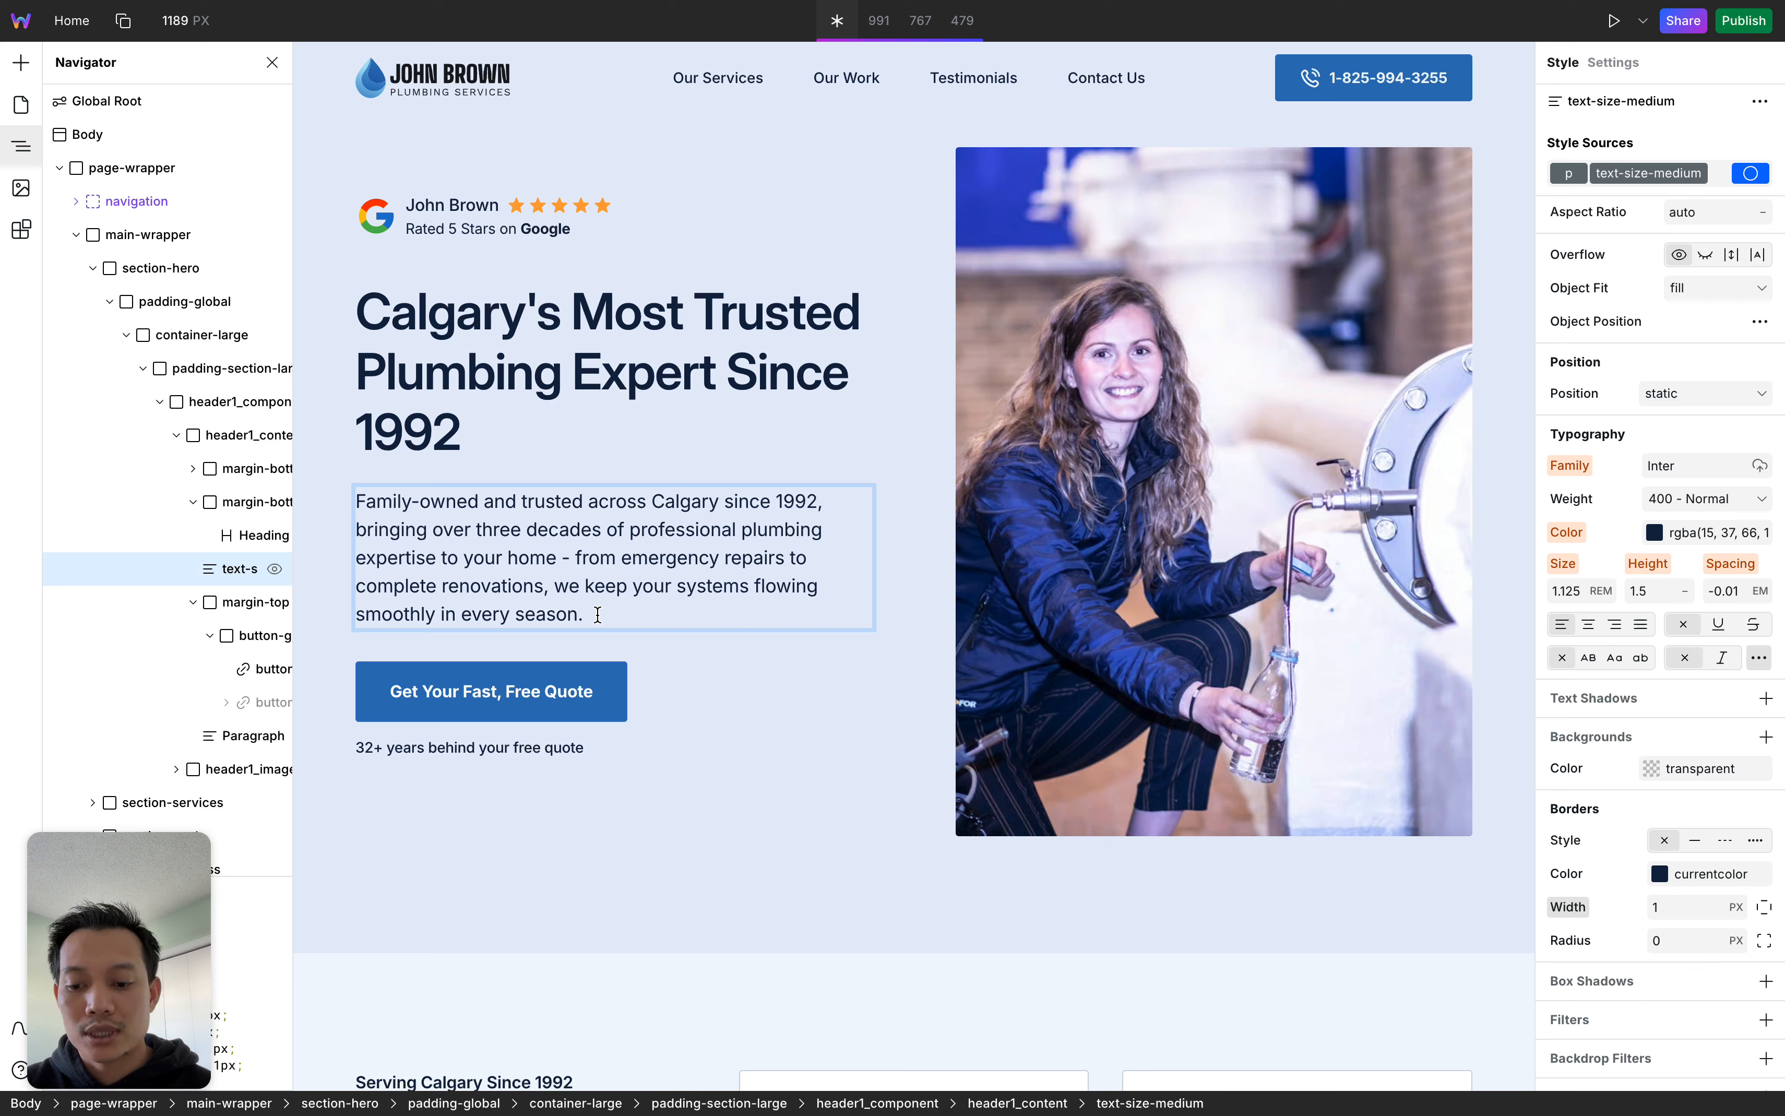
key("super+a")
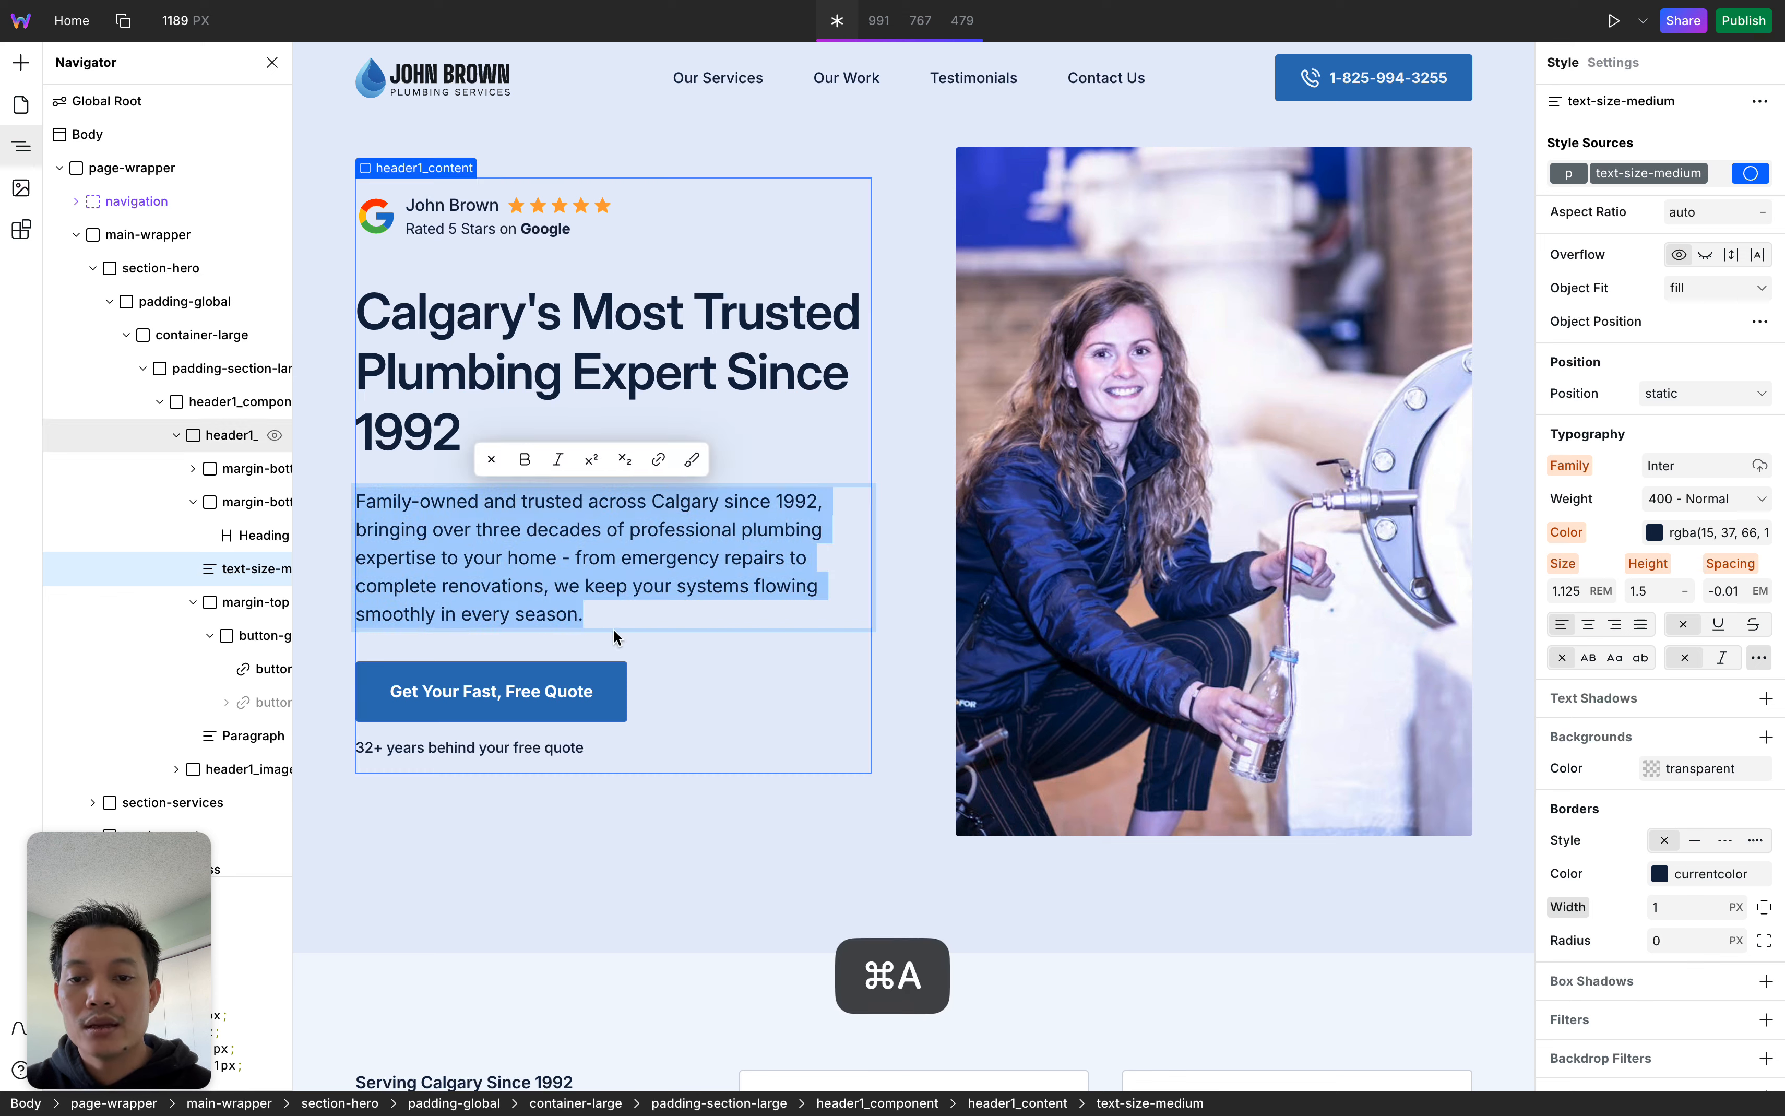
key("Escape")
Select the hero paragraph and preview the 500 - Medium font weight on it without applying it
left_click(650, 658)
left_click(591, 579)
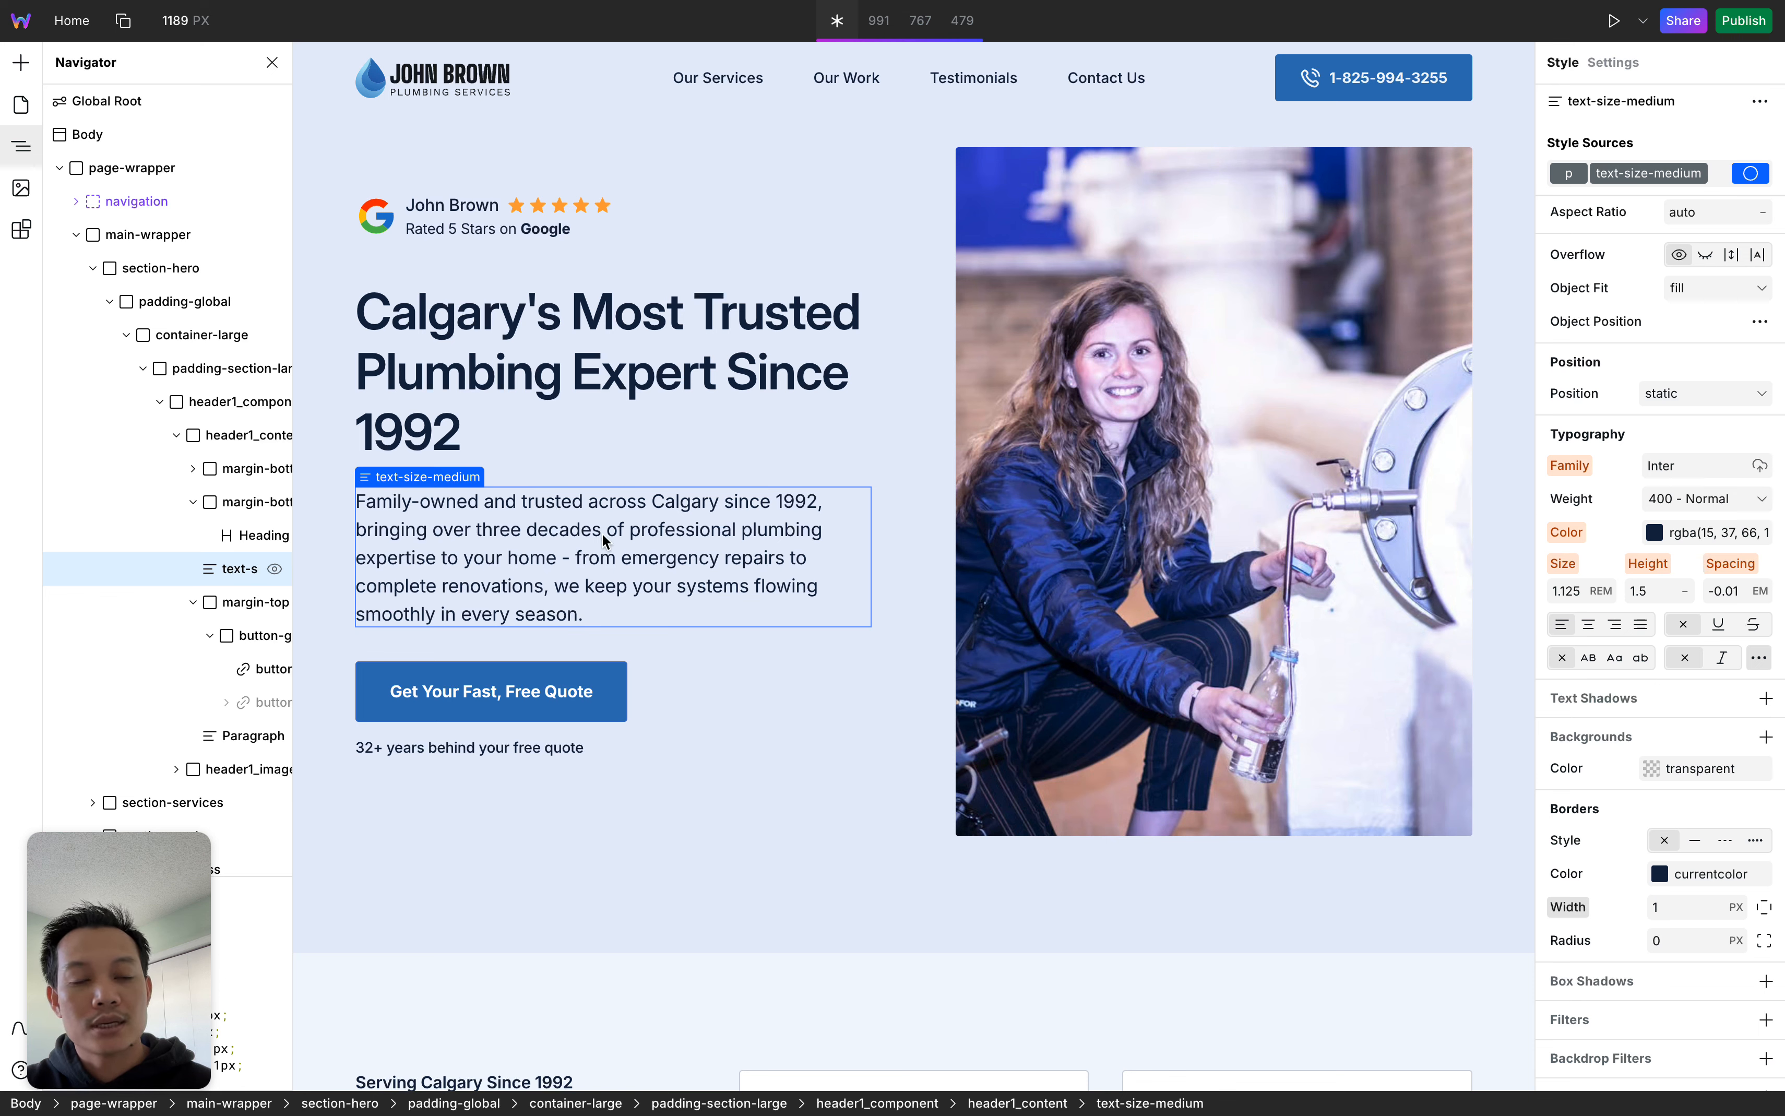
left_click(1705, 502)
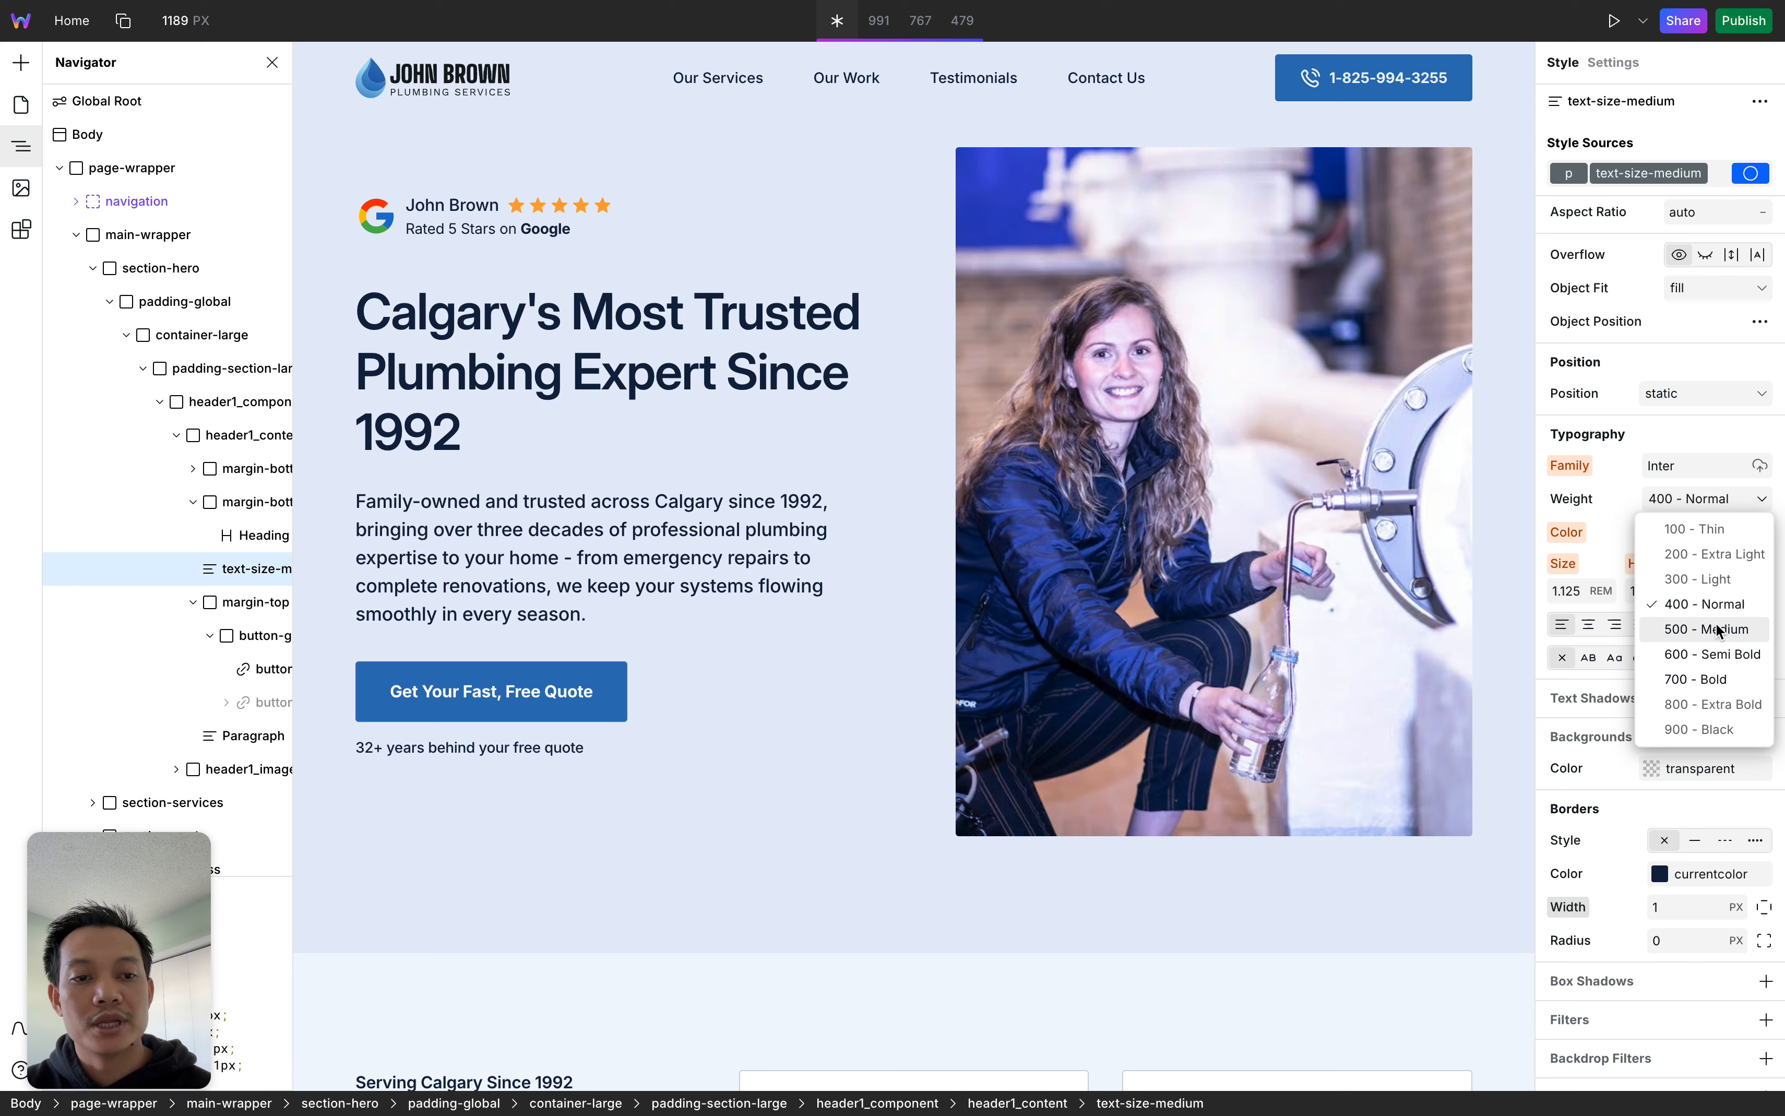
left_click(1623, 495)
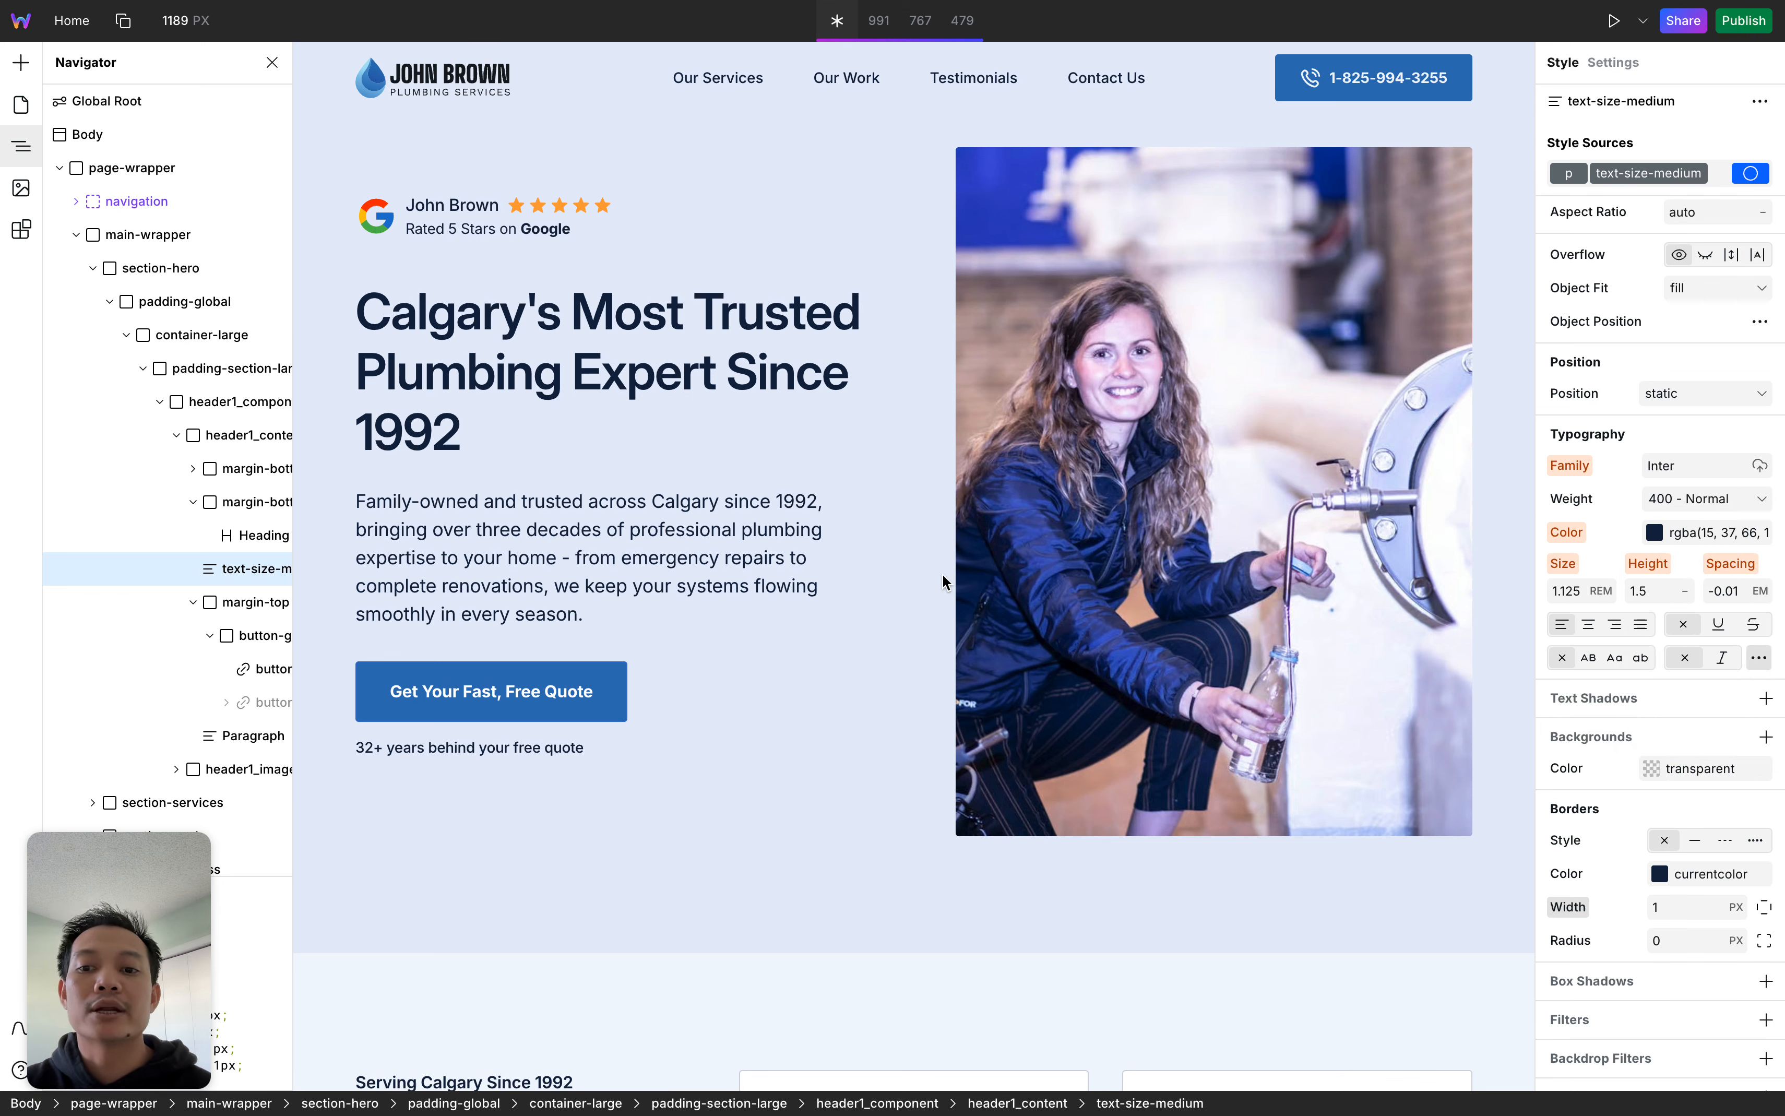
Replace the hero button's label "Get Your Fast, Free Quote" with "Request Free Quote"
left_click(602, 670)
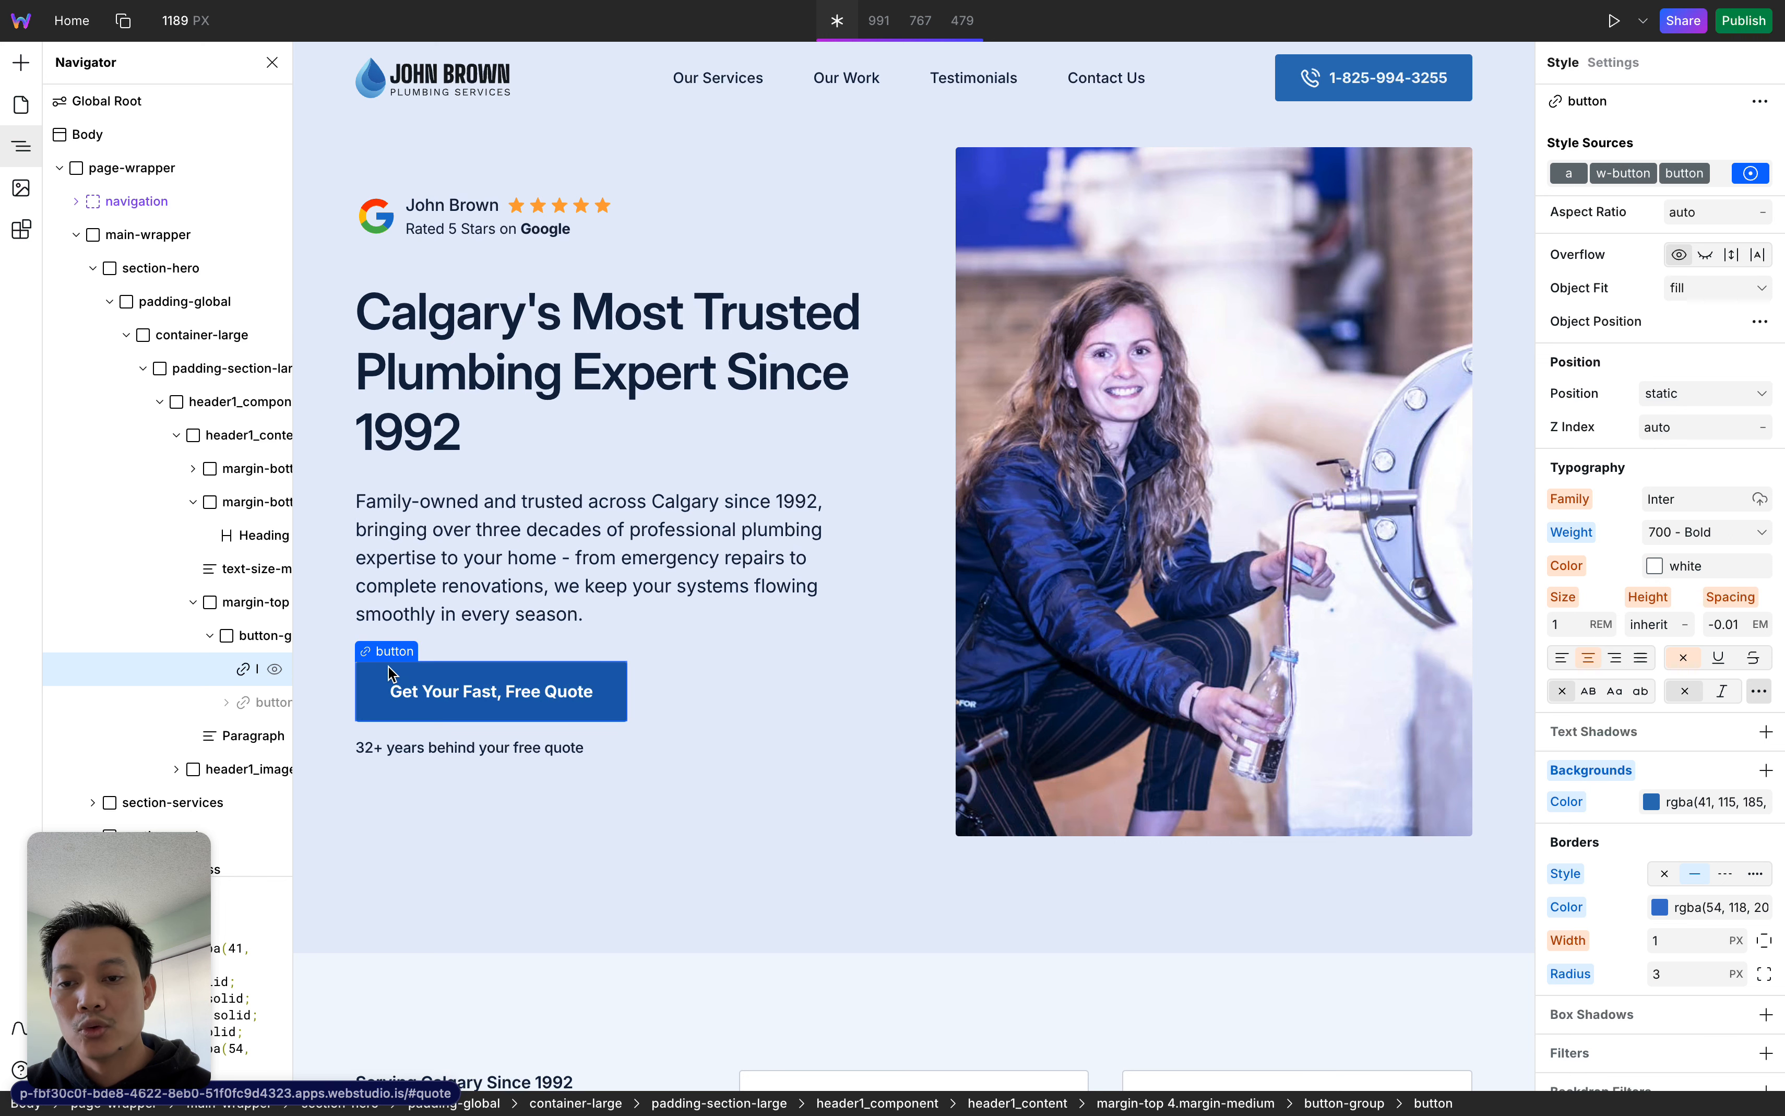
double_click(401, 692)
left_click(450, 697)
left_click(484, 691)
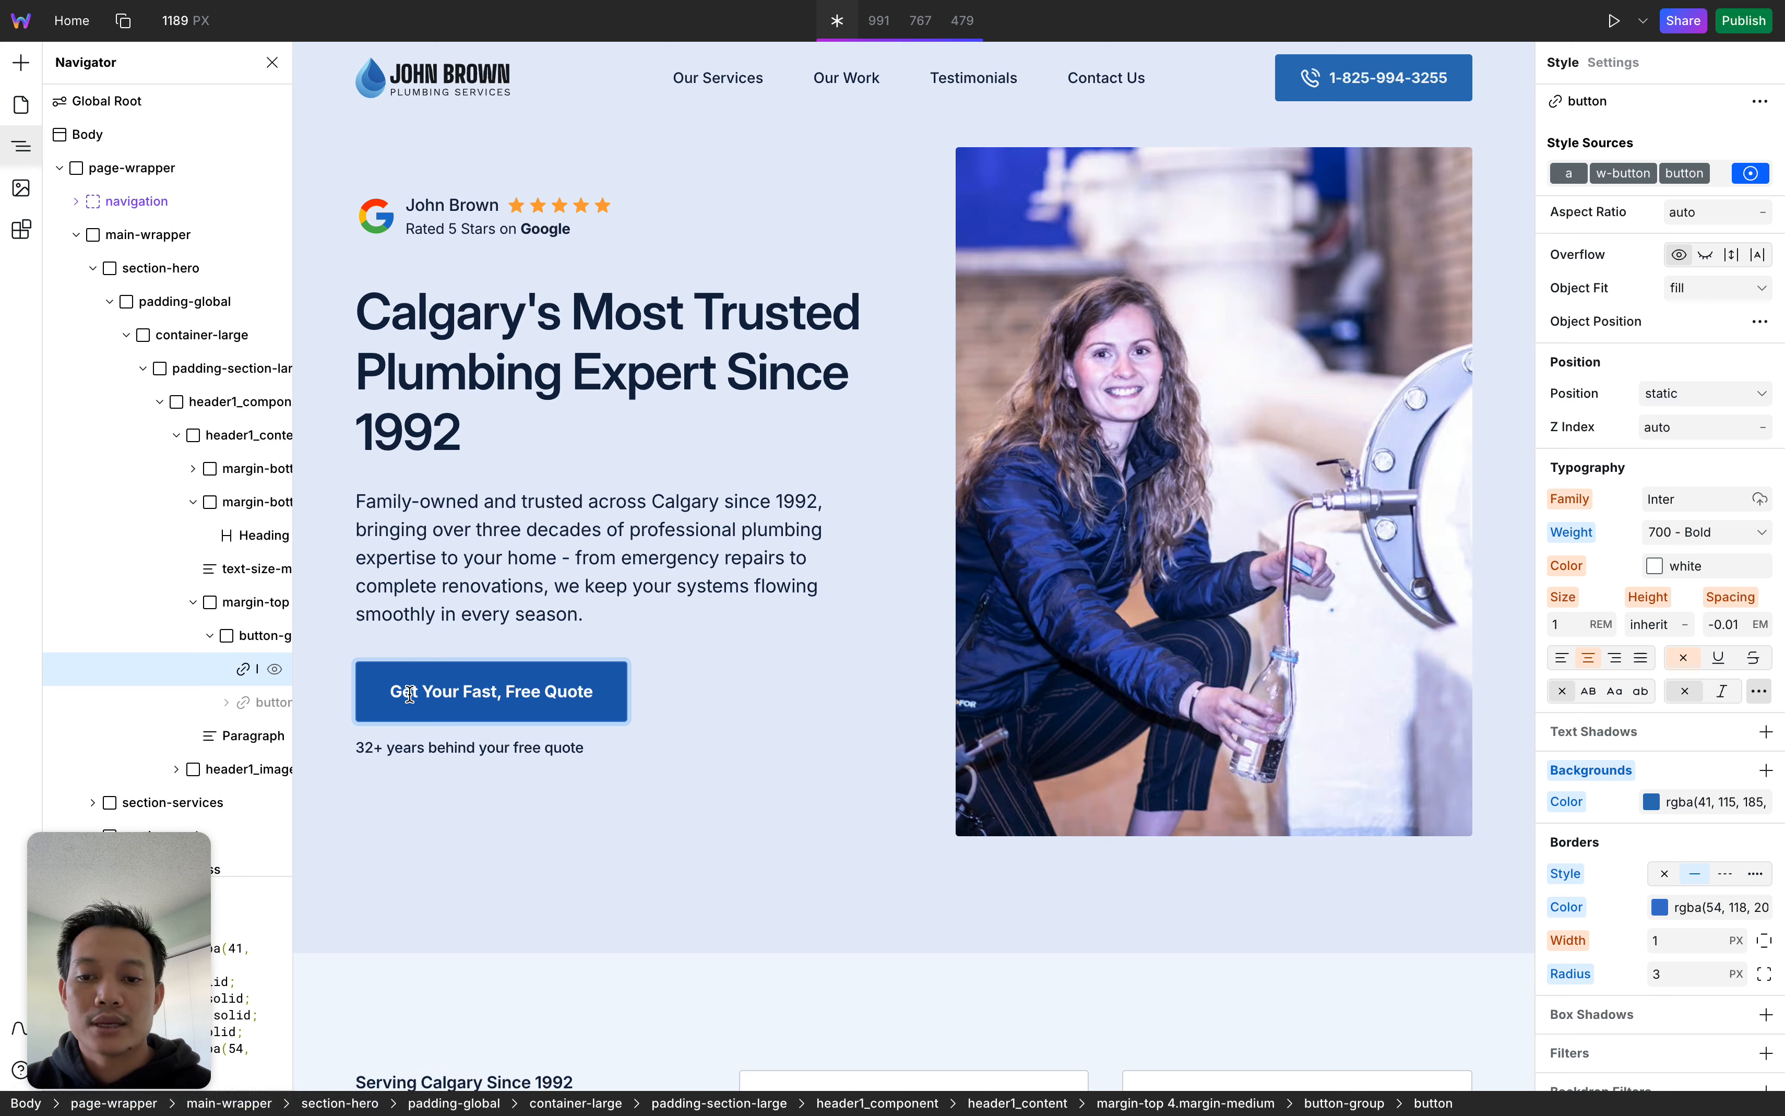
left_click(582, 691)
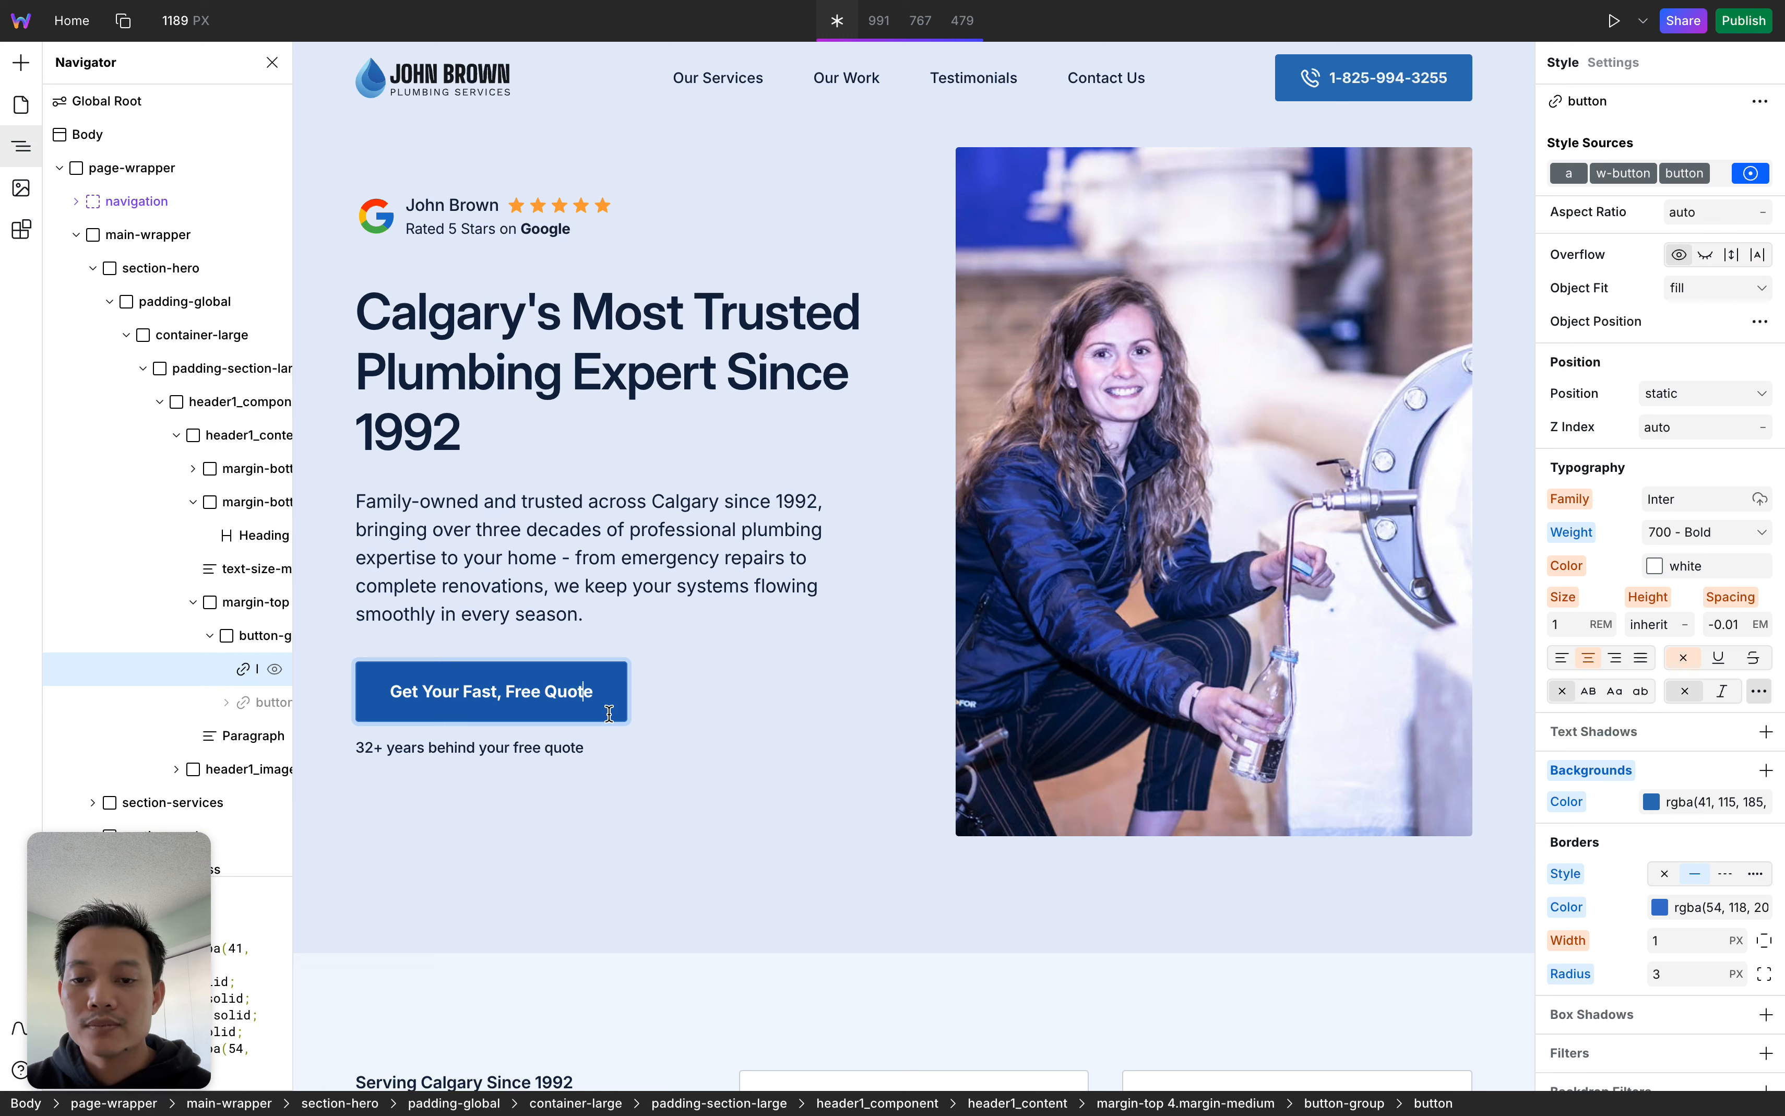
key("super+a")
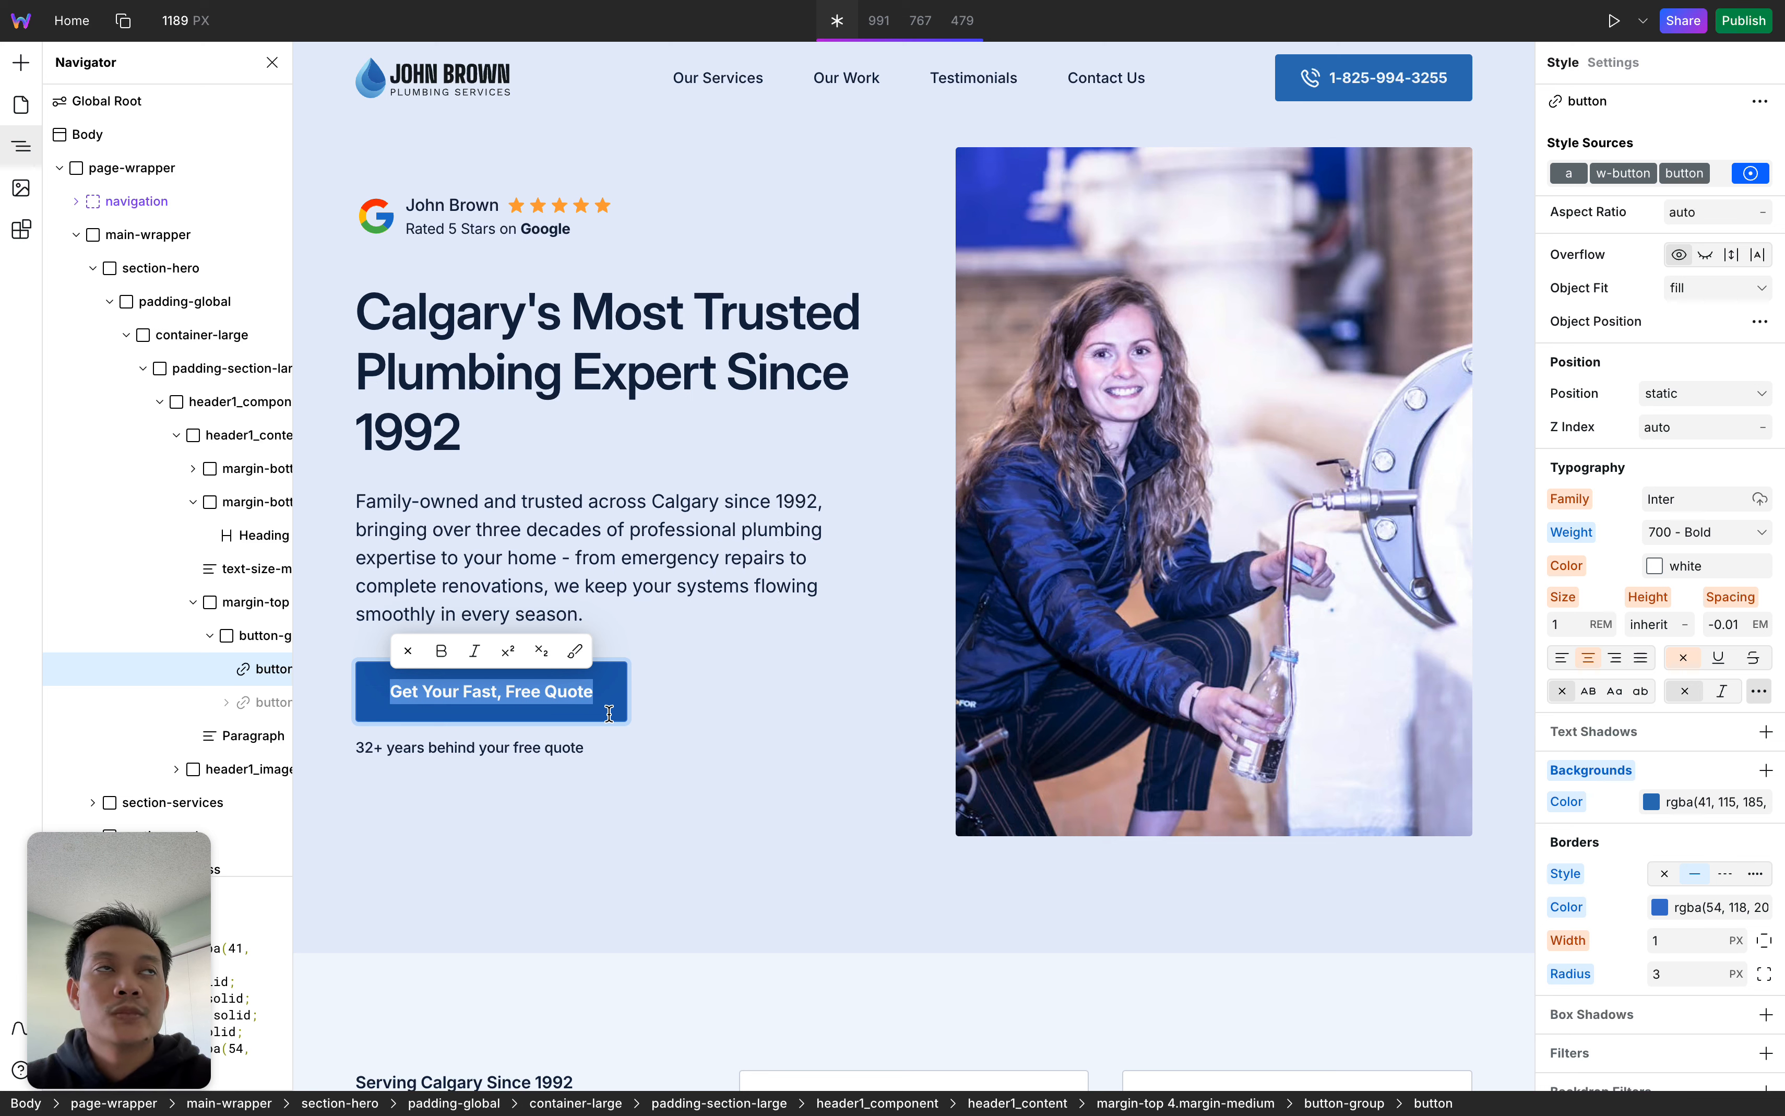
type("Requerst")
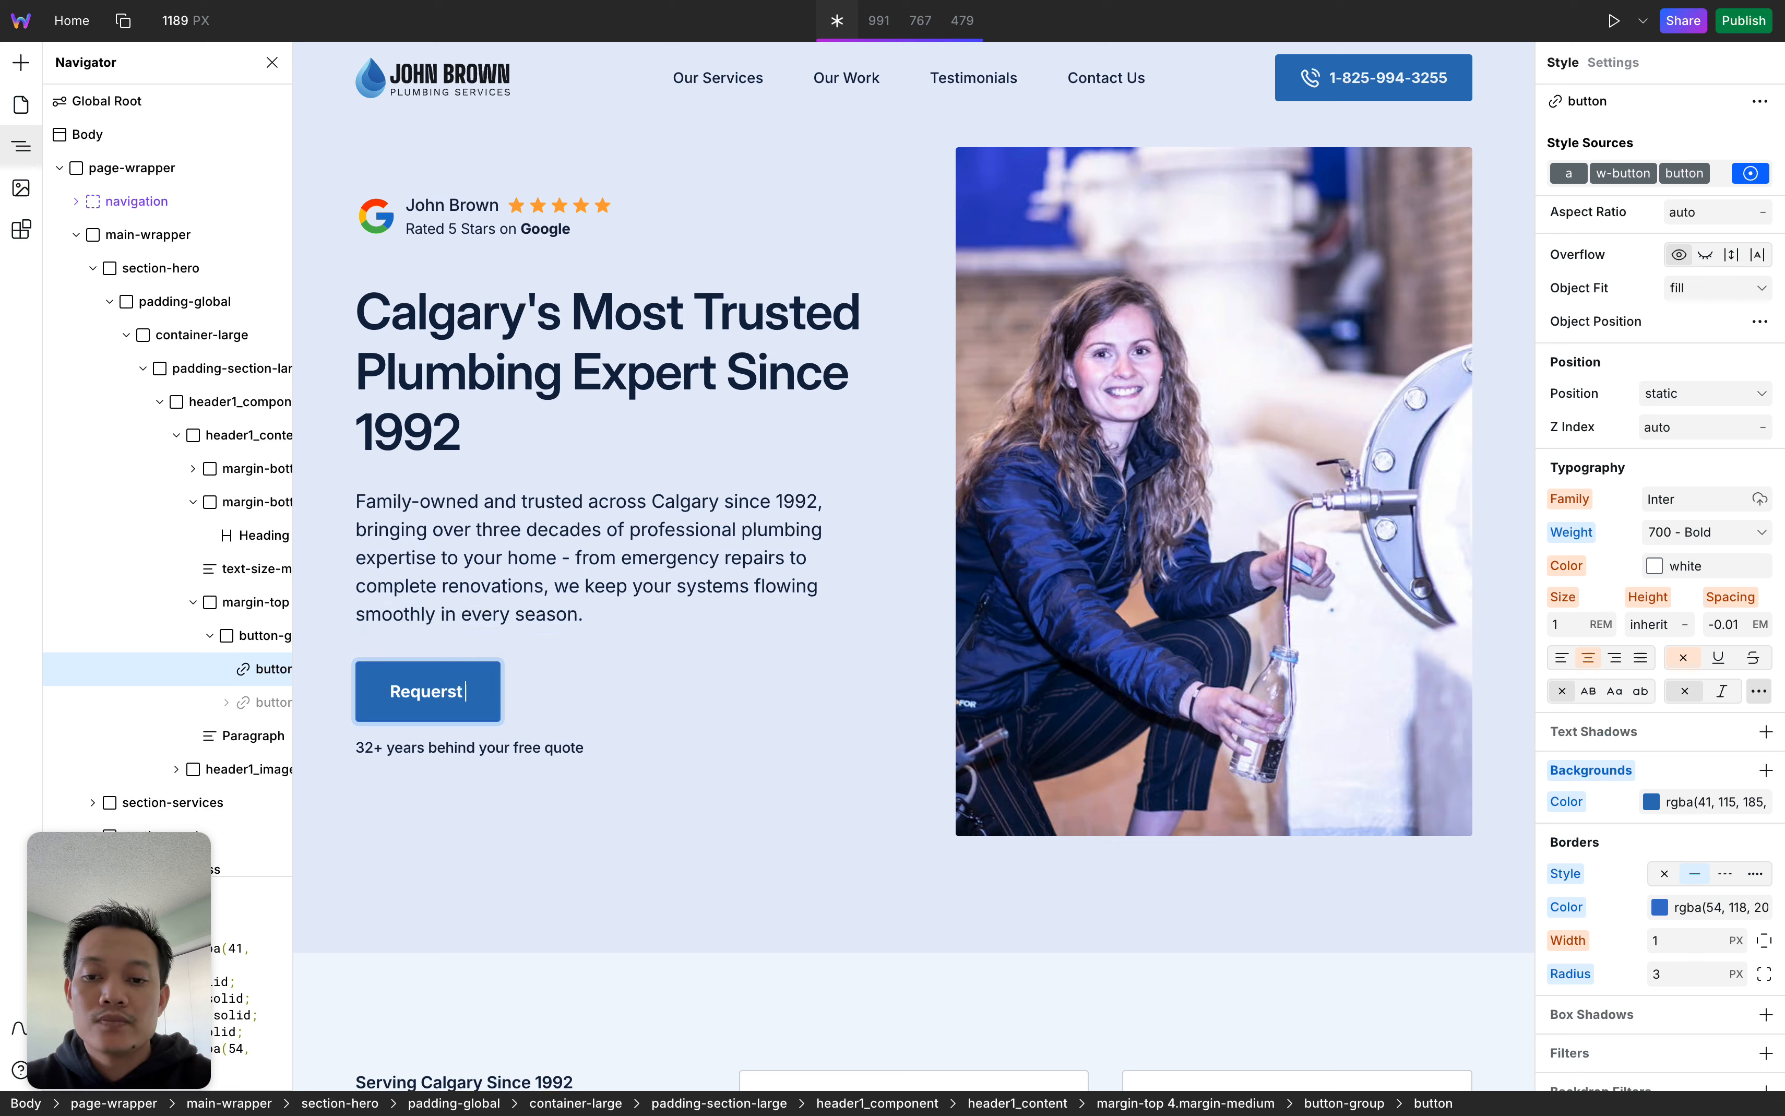
key("BackSpace")
key("BackSpace")
key("BackSpace")
type("st Fr")
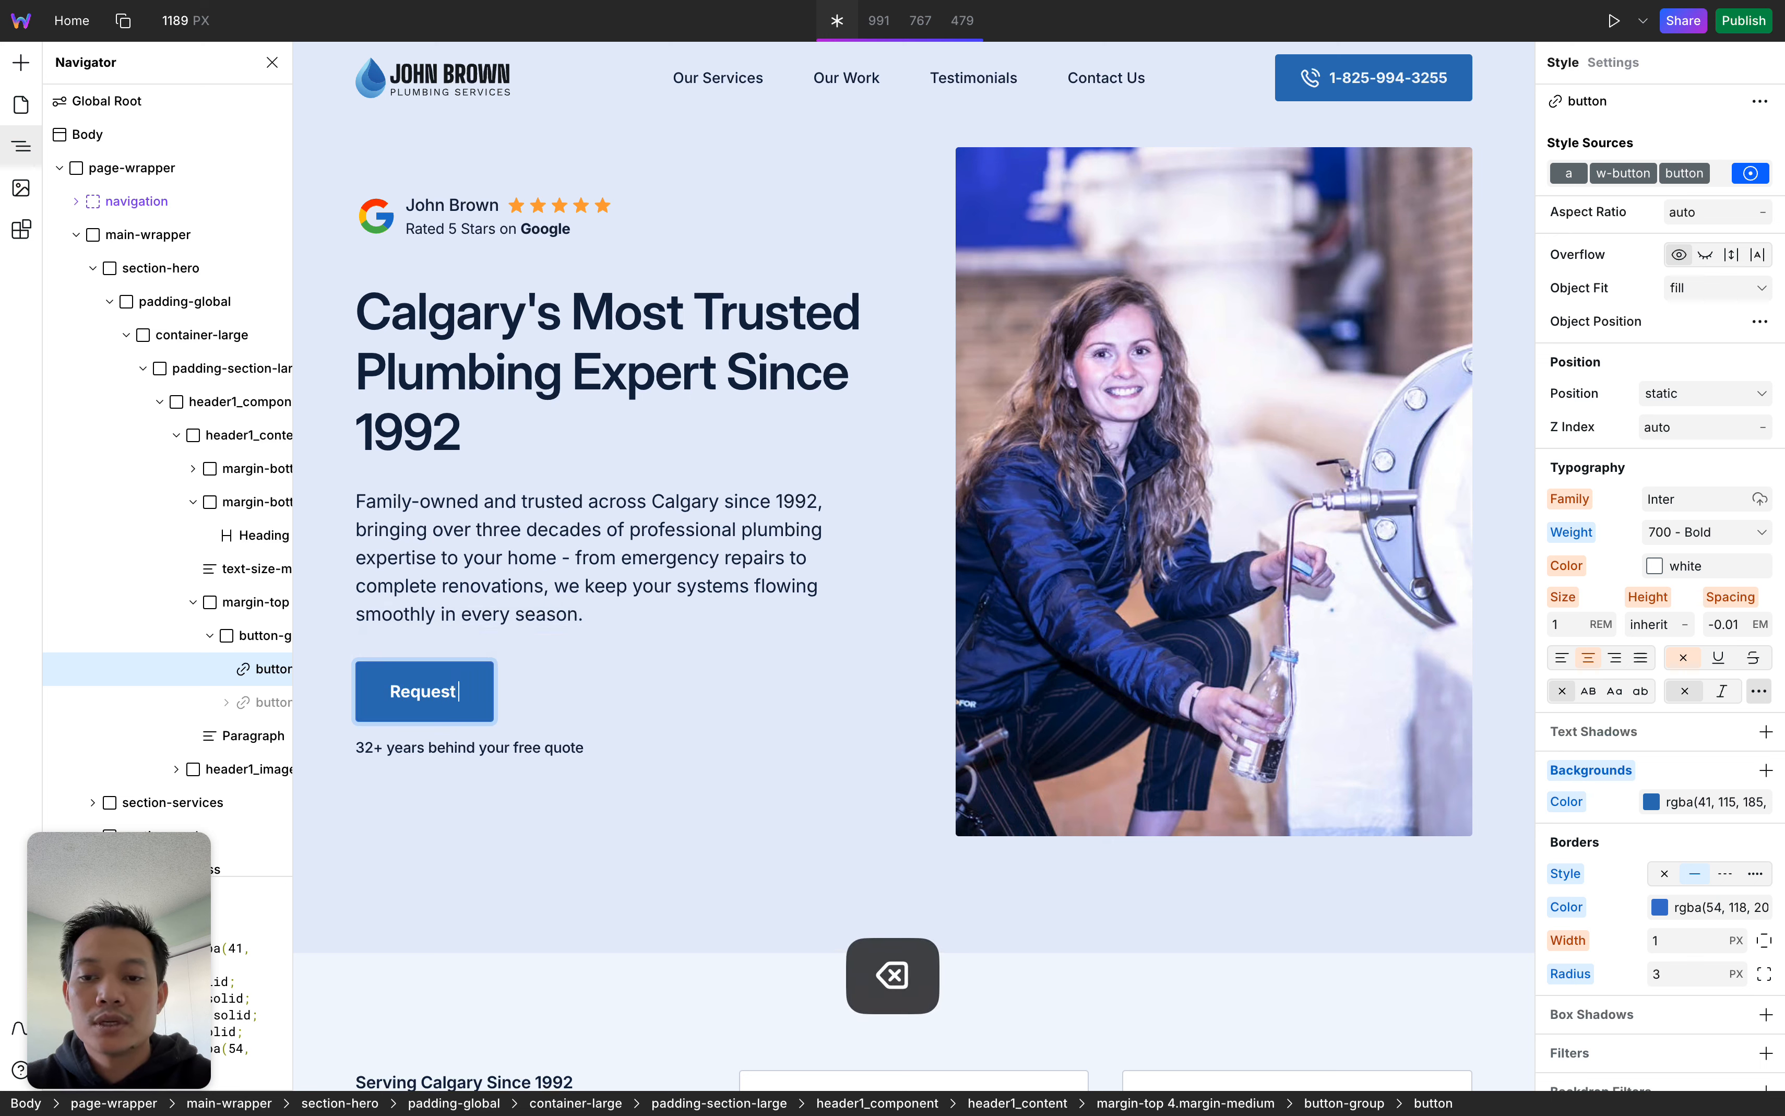
type("ee")
key("BackSpace")
key("BackSpace")
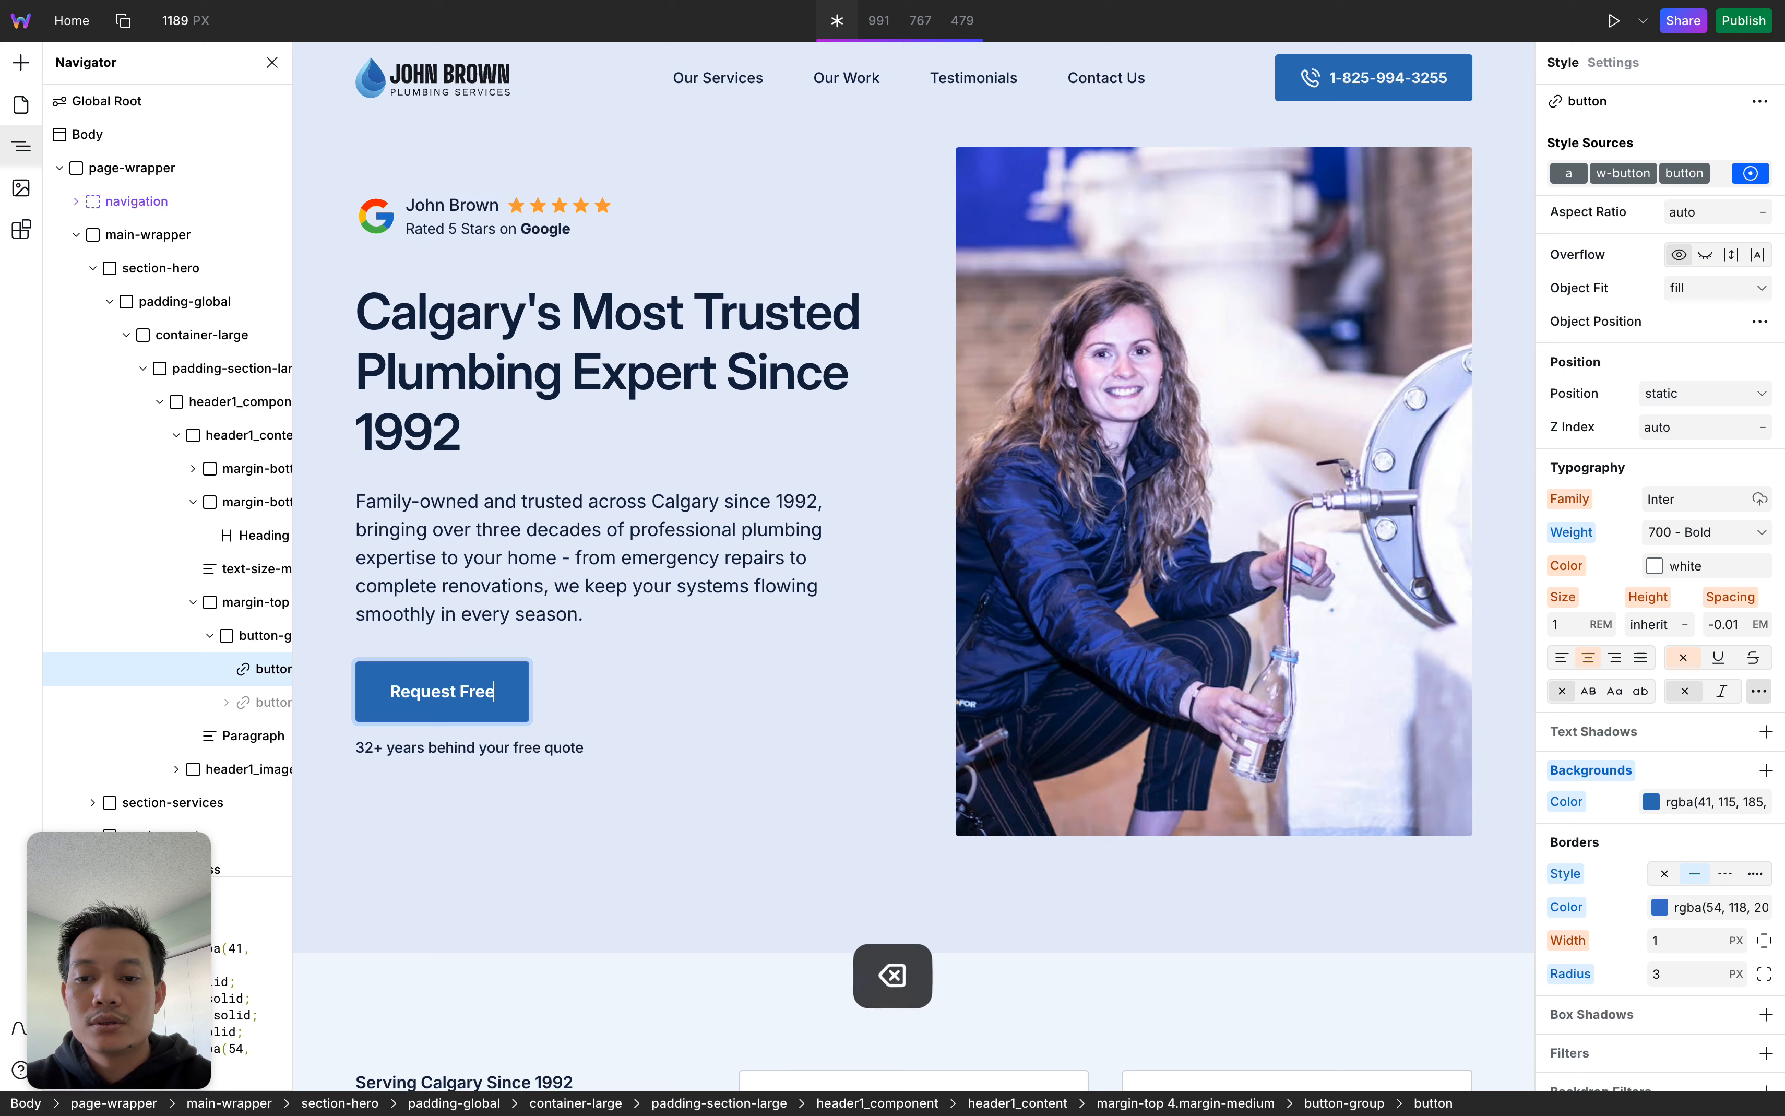
type("Quote")
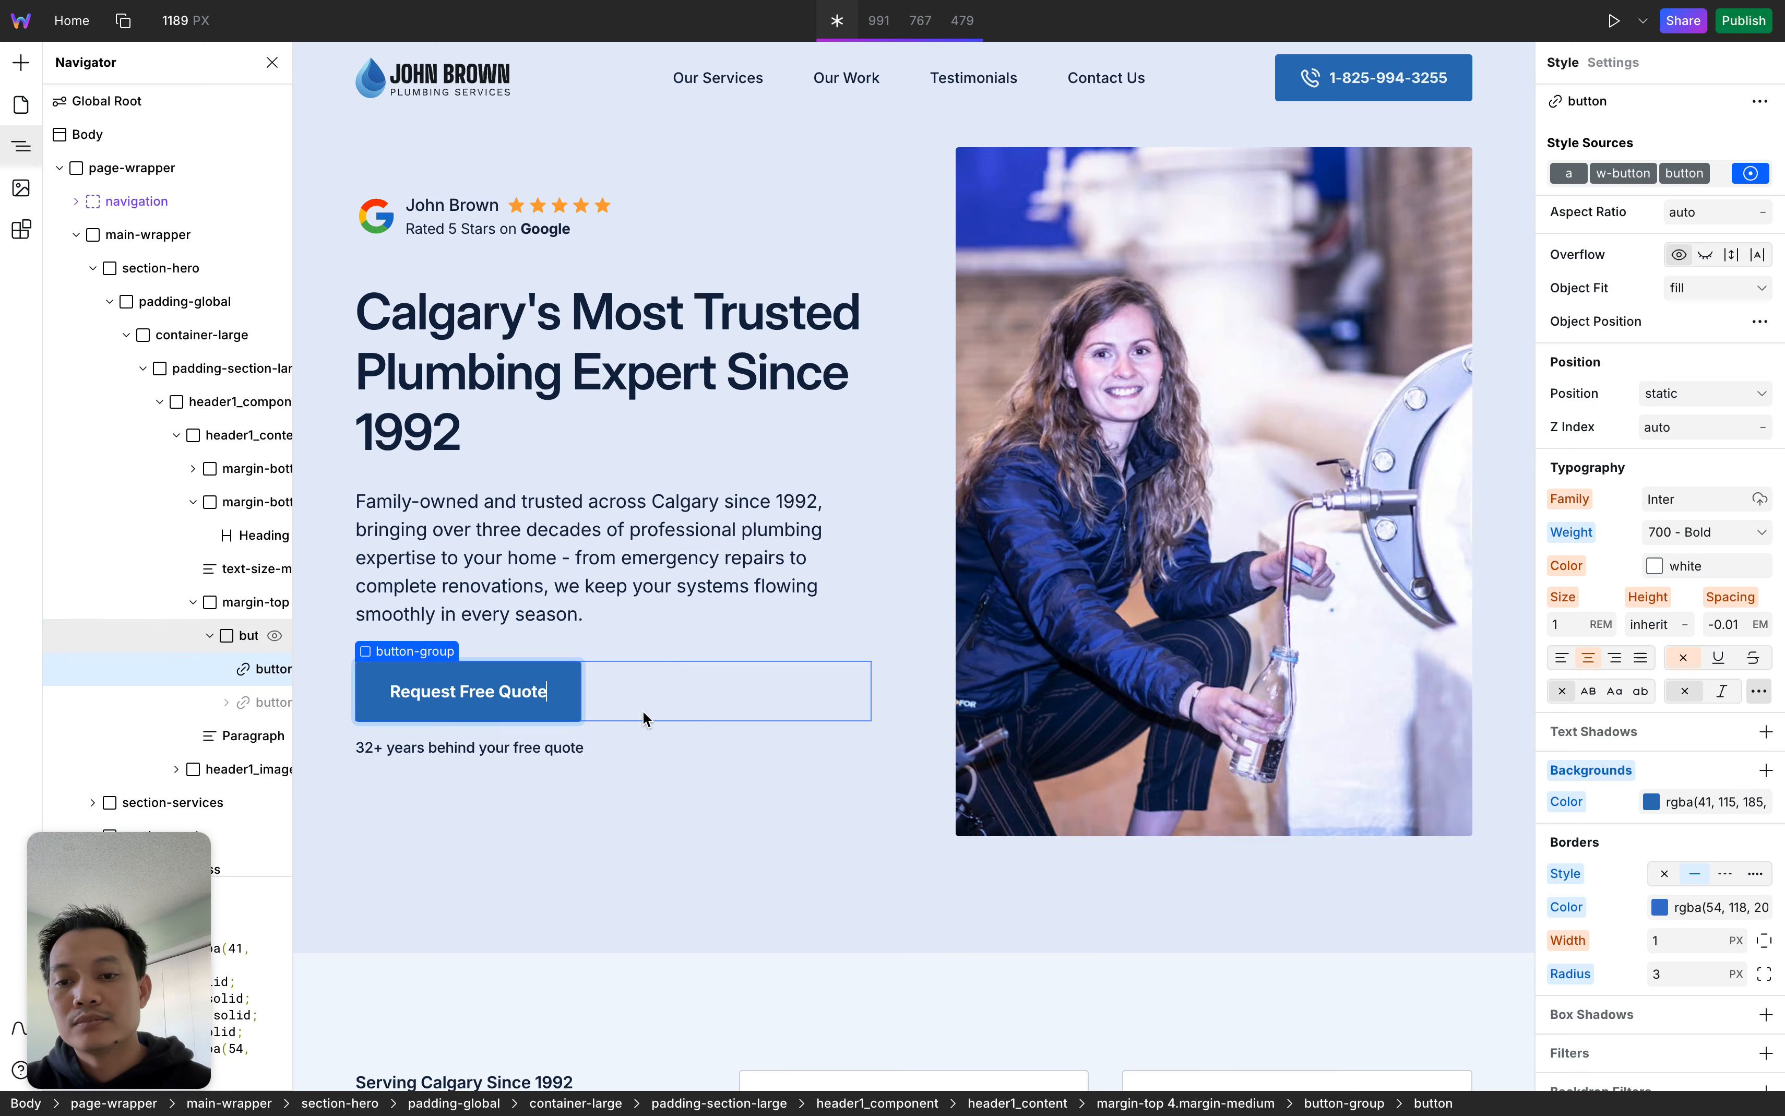
Leave text editing on the hero button and undo its label change
key("Home")
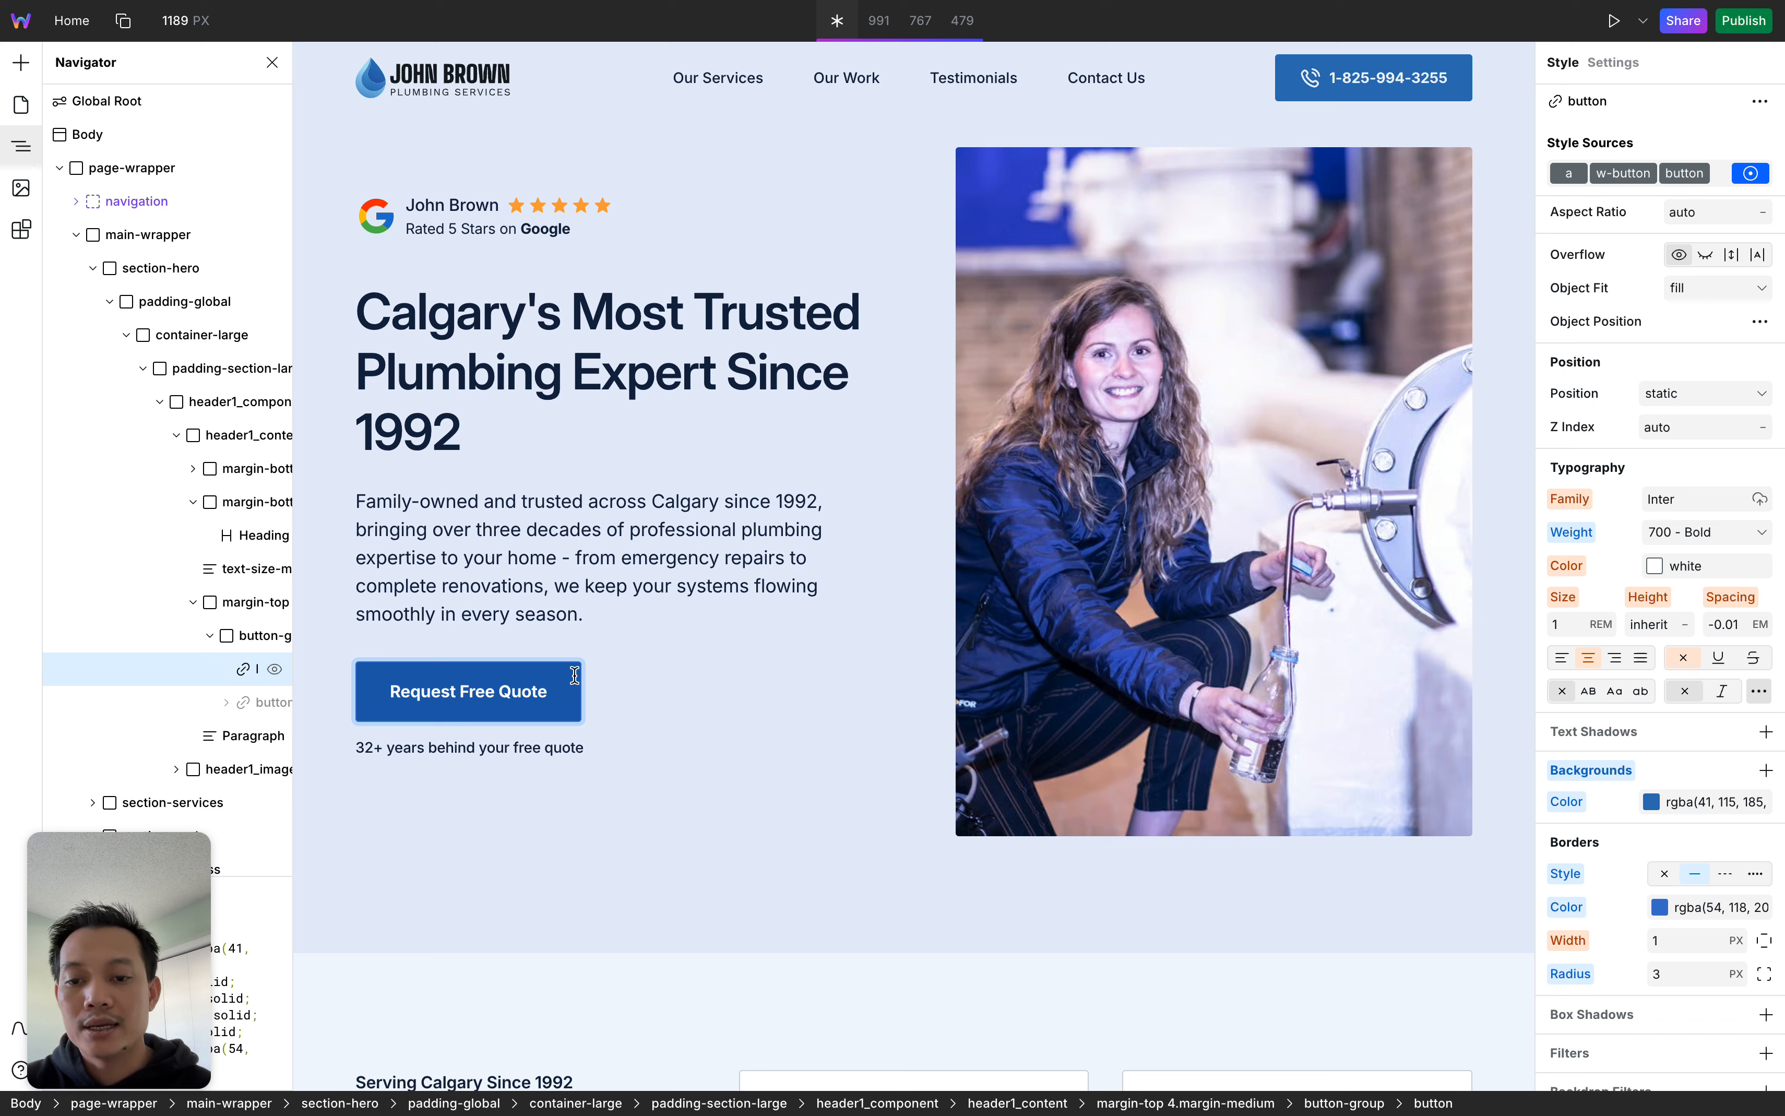
left_click(578, 713)
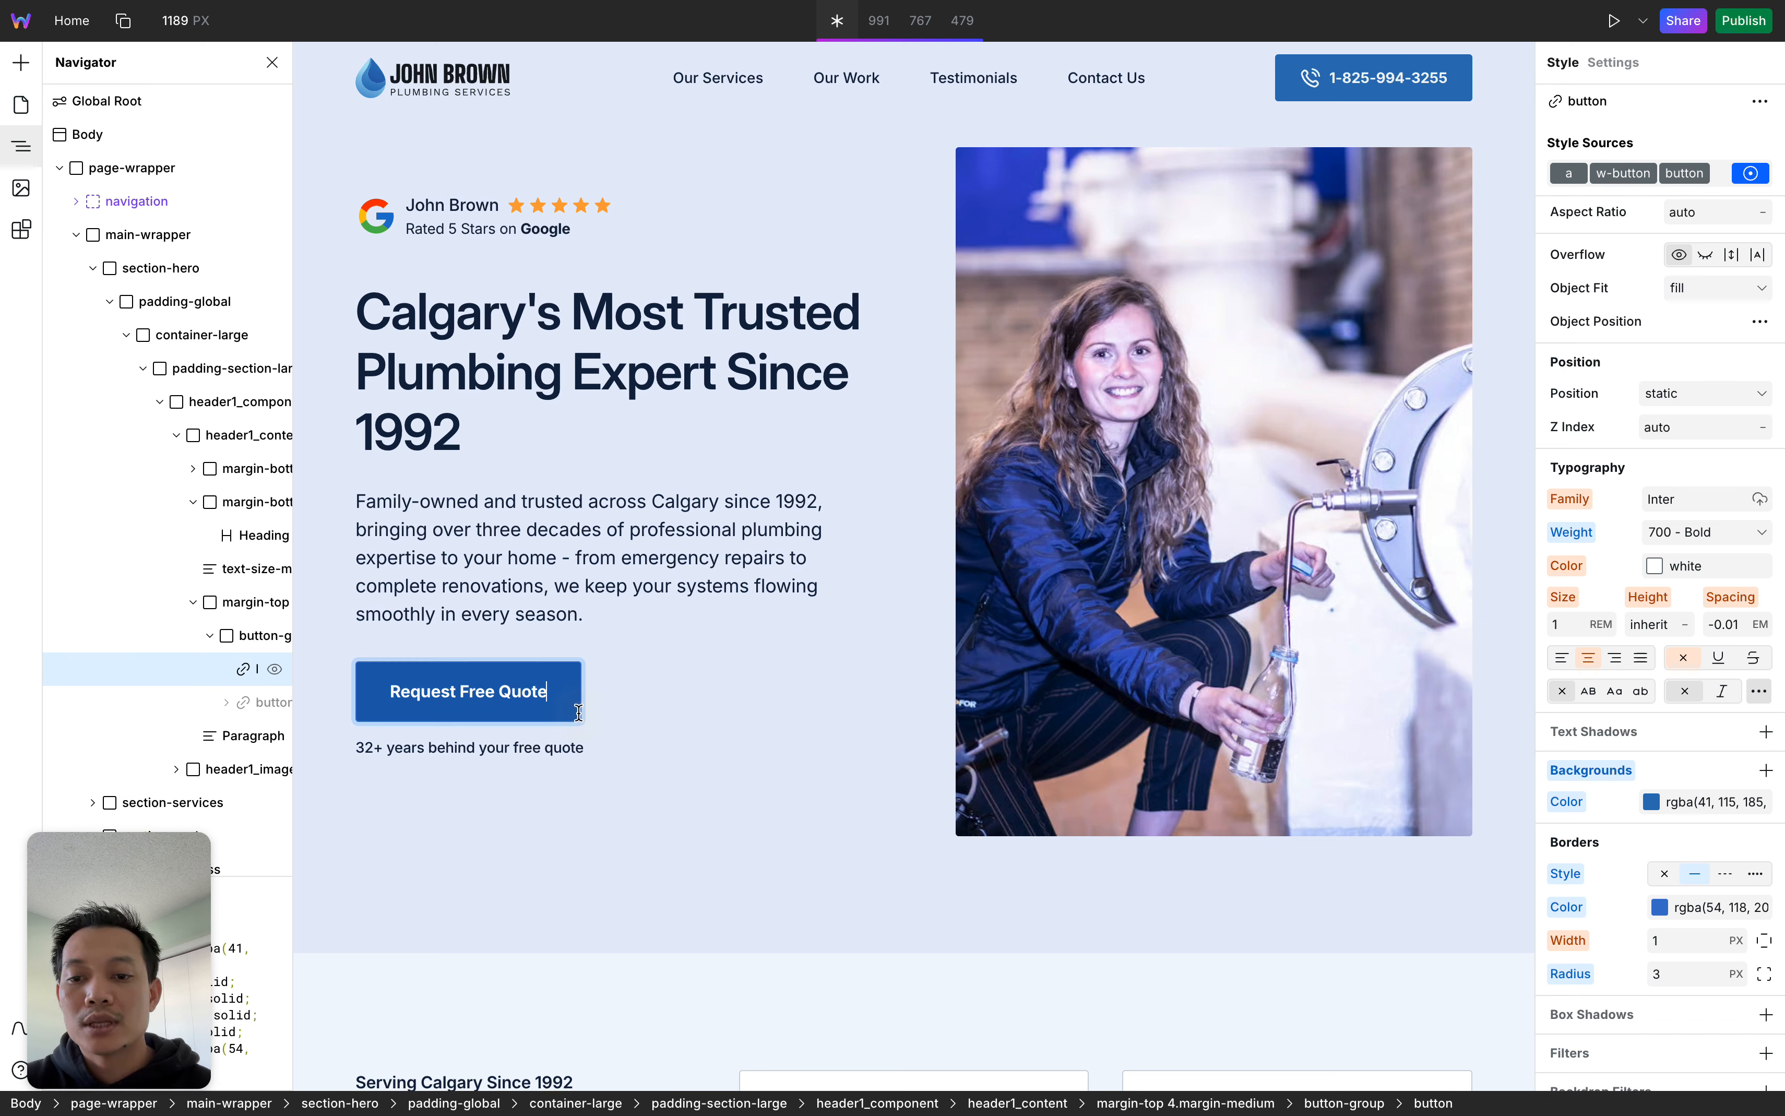
left_click(582, 749)
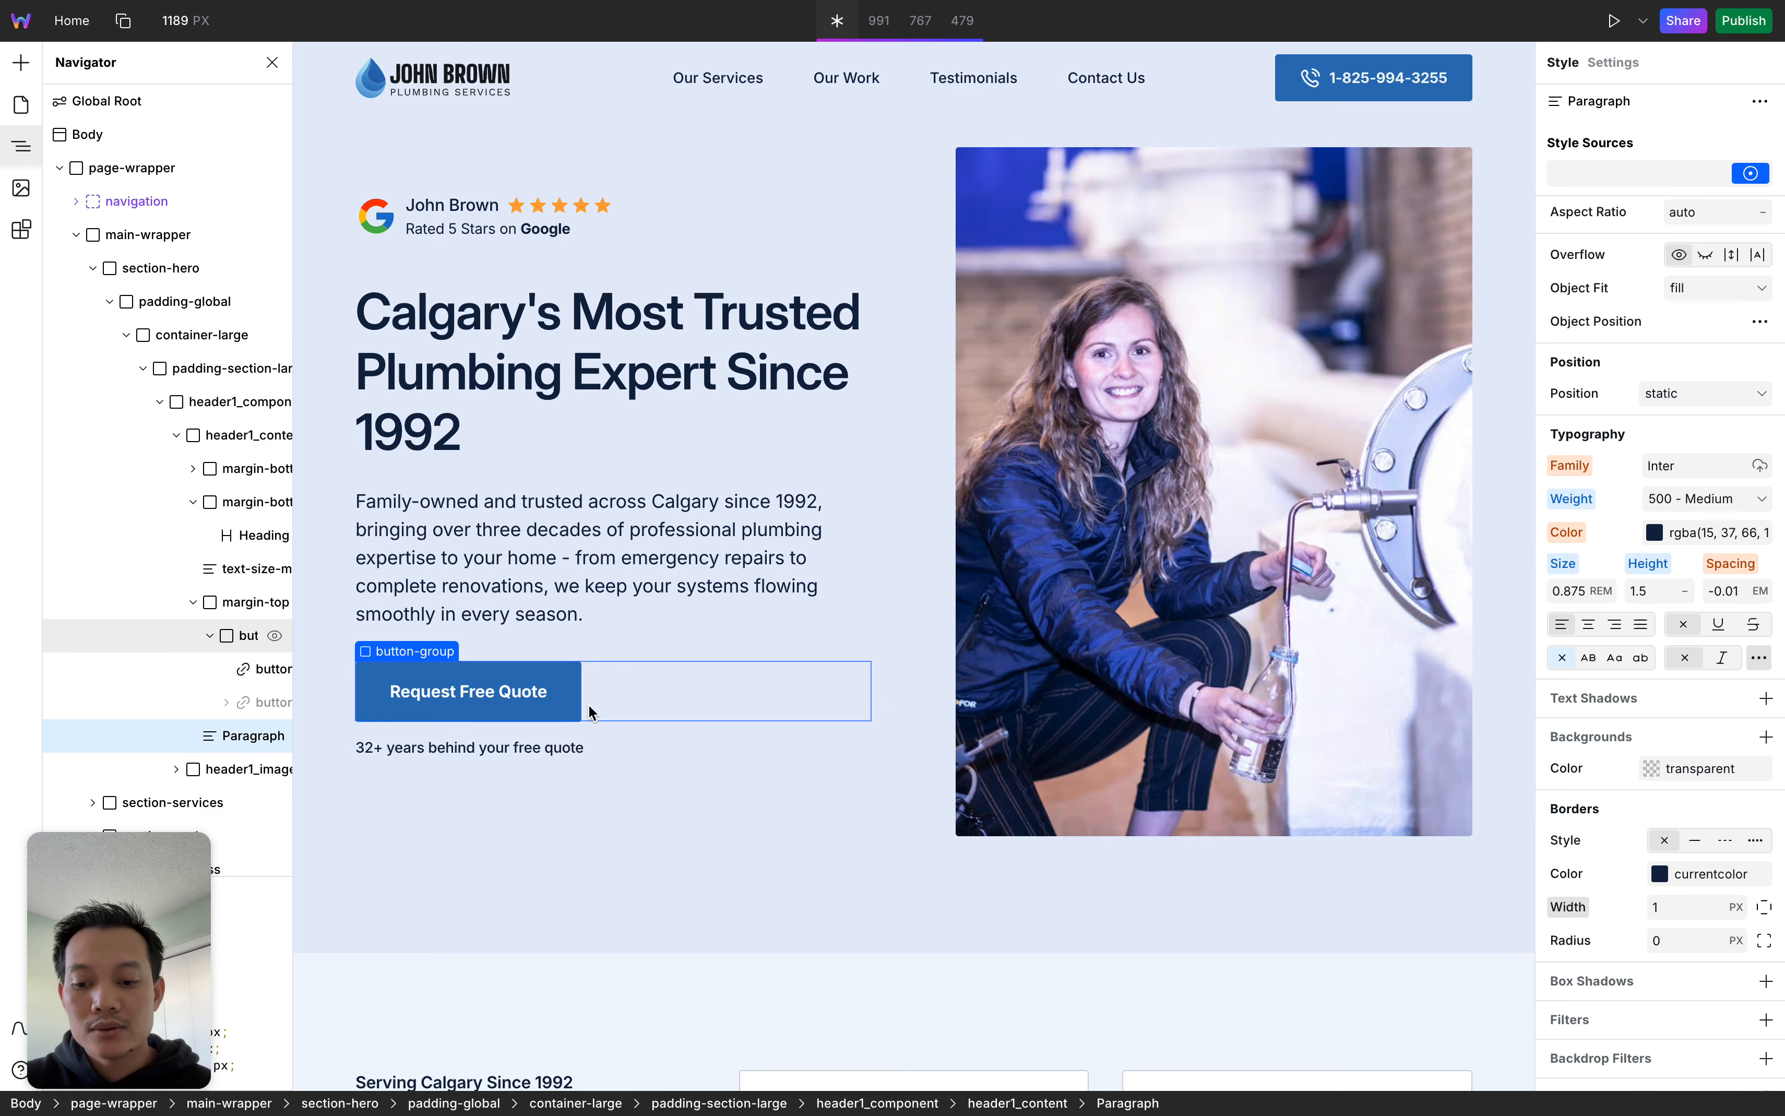
key("super+z")
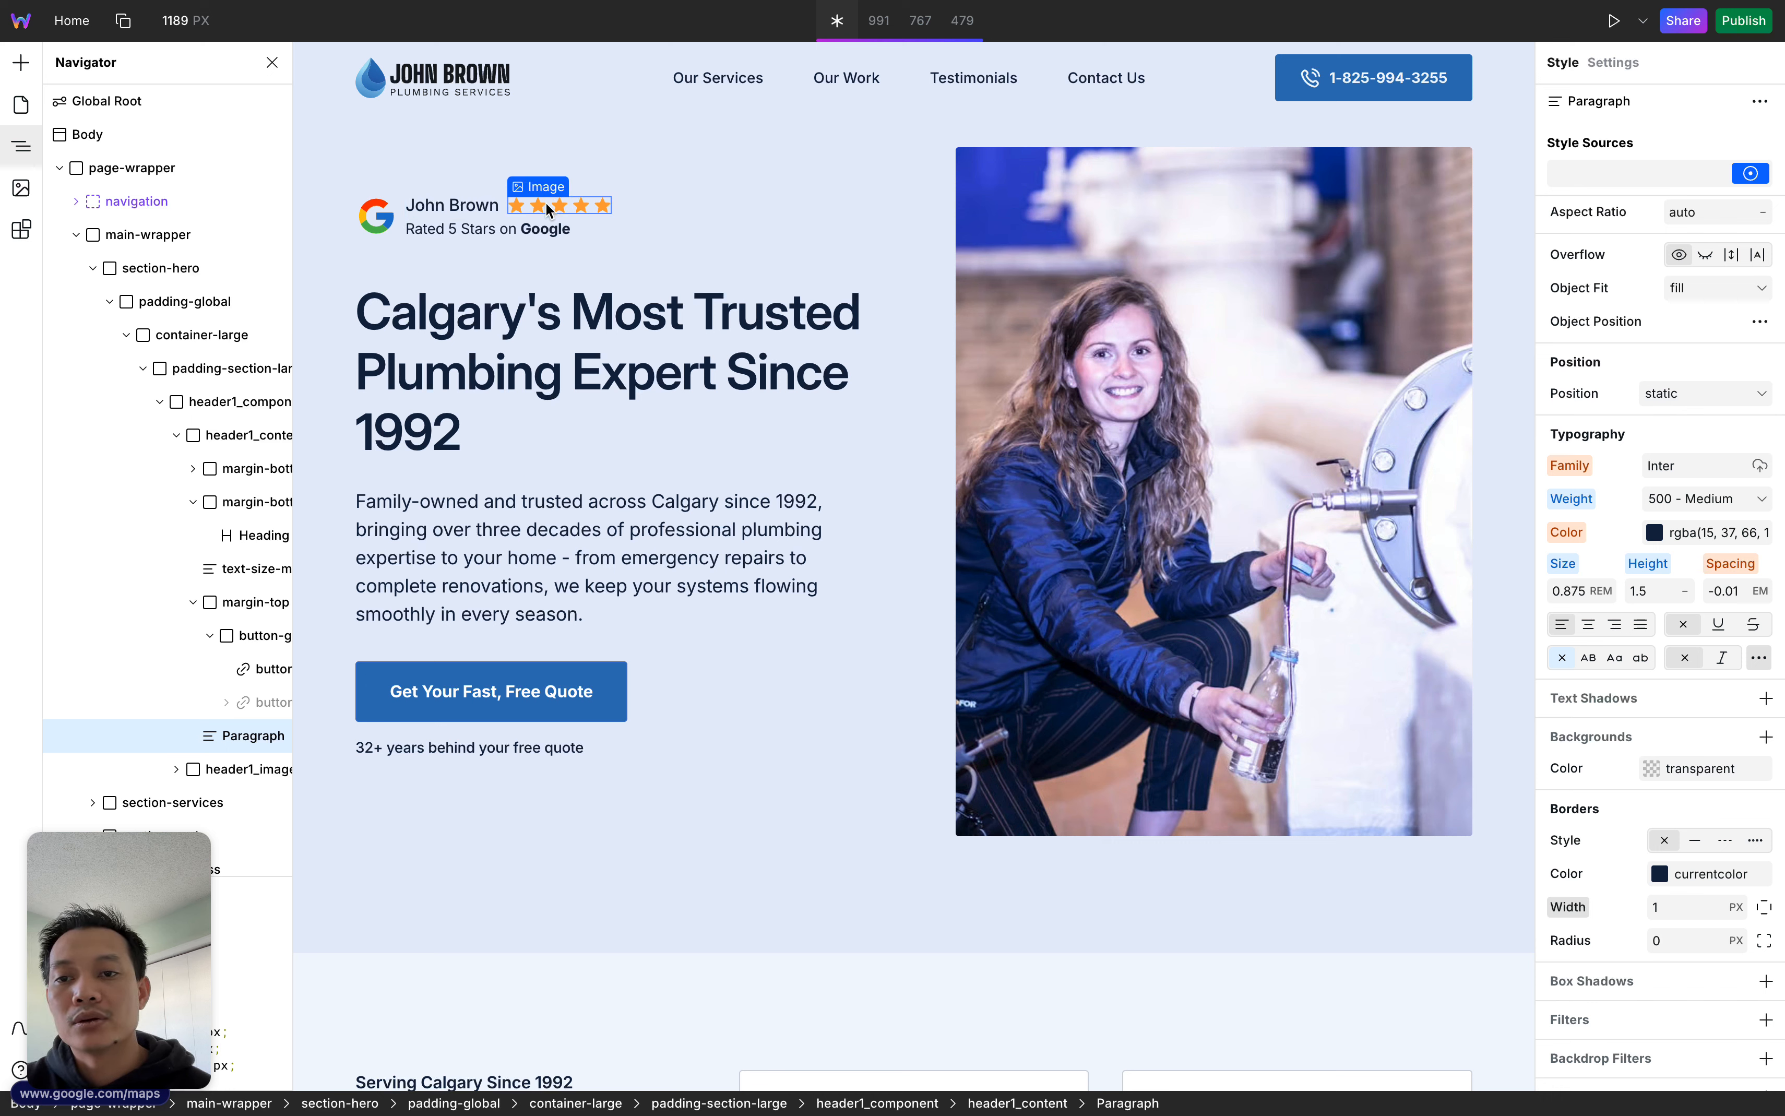
Try deleting the surname from the name beside the hero's rating stars and undo the deletion
double_click(440, 210)
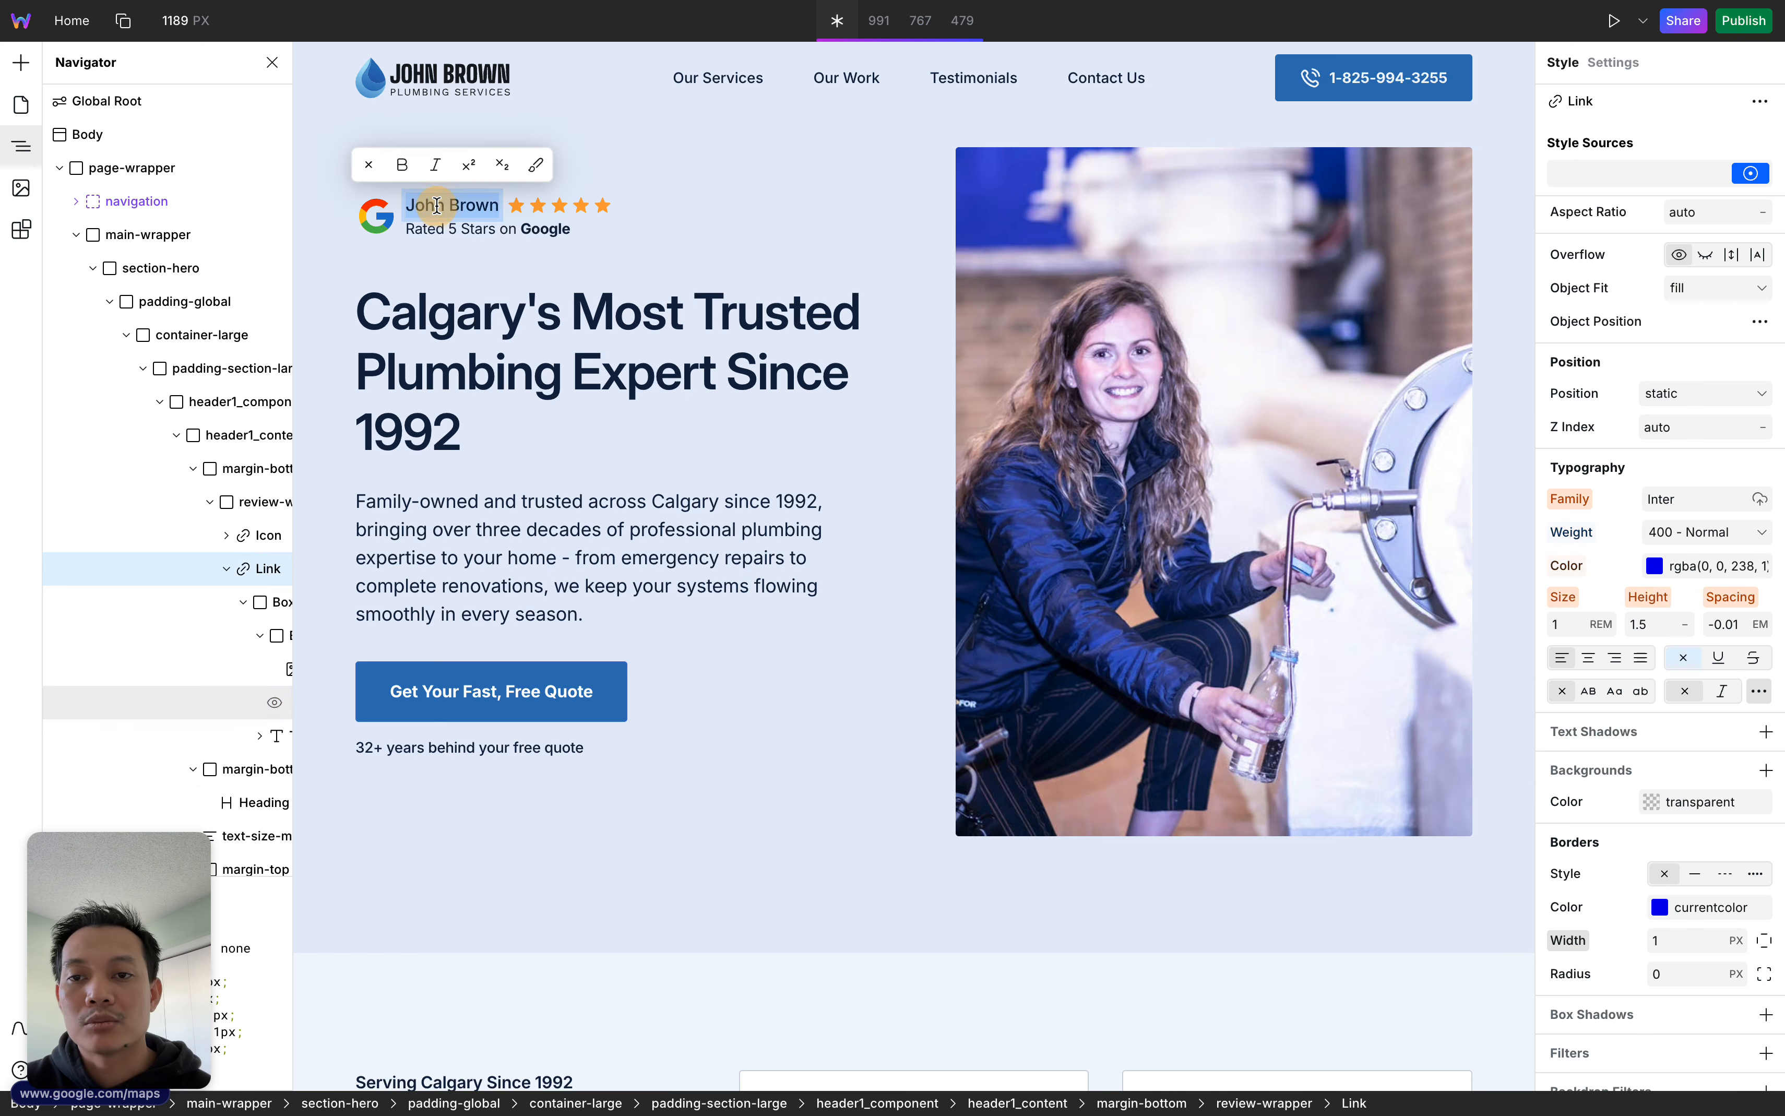
double_click(437, 207)
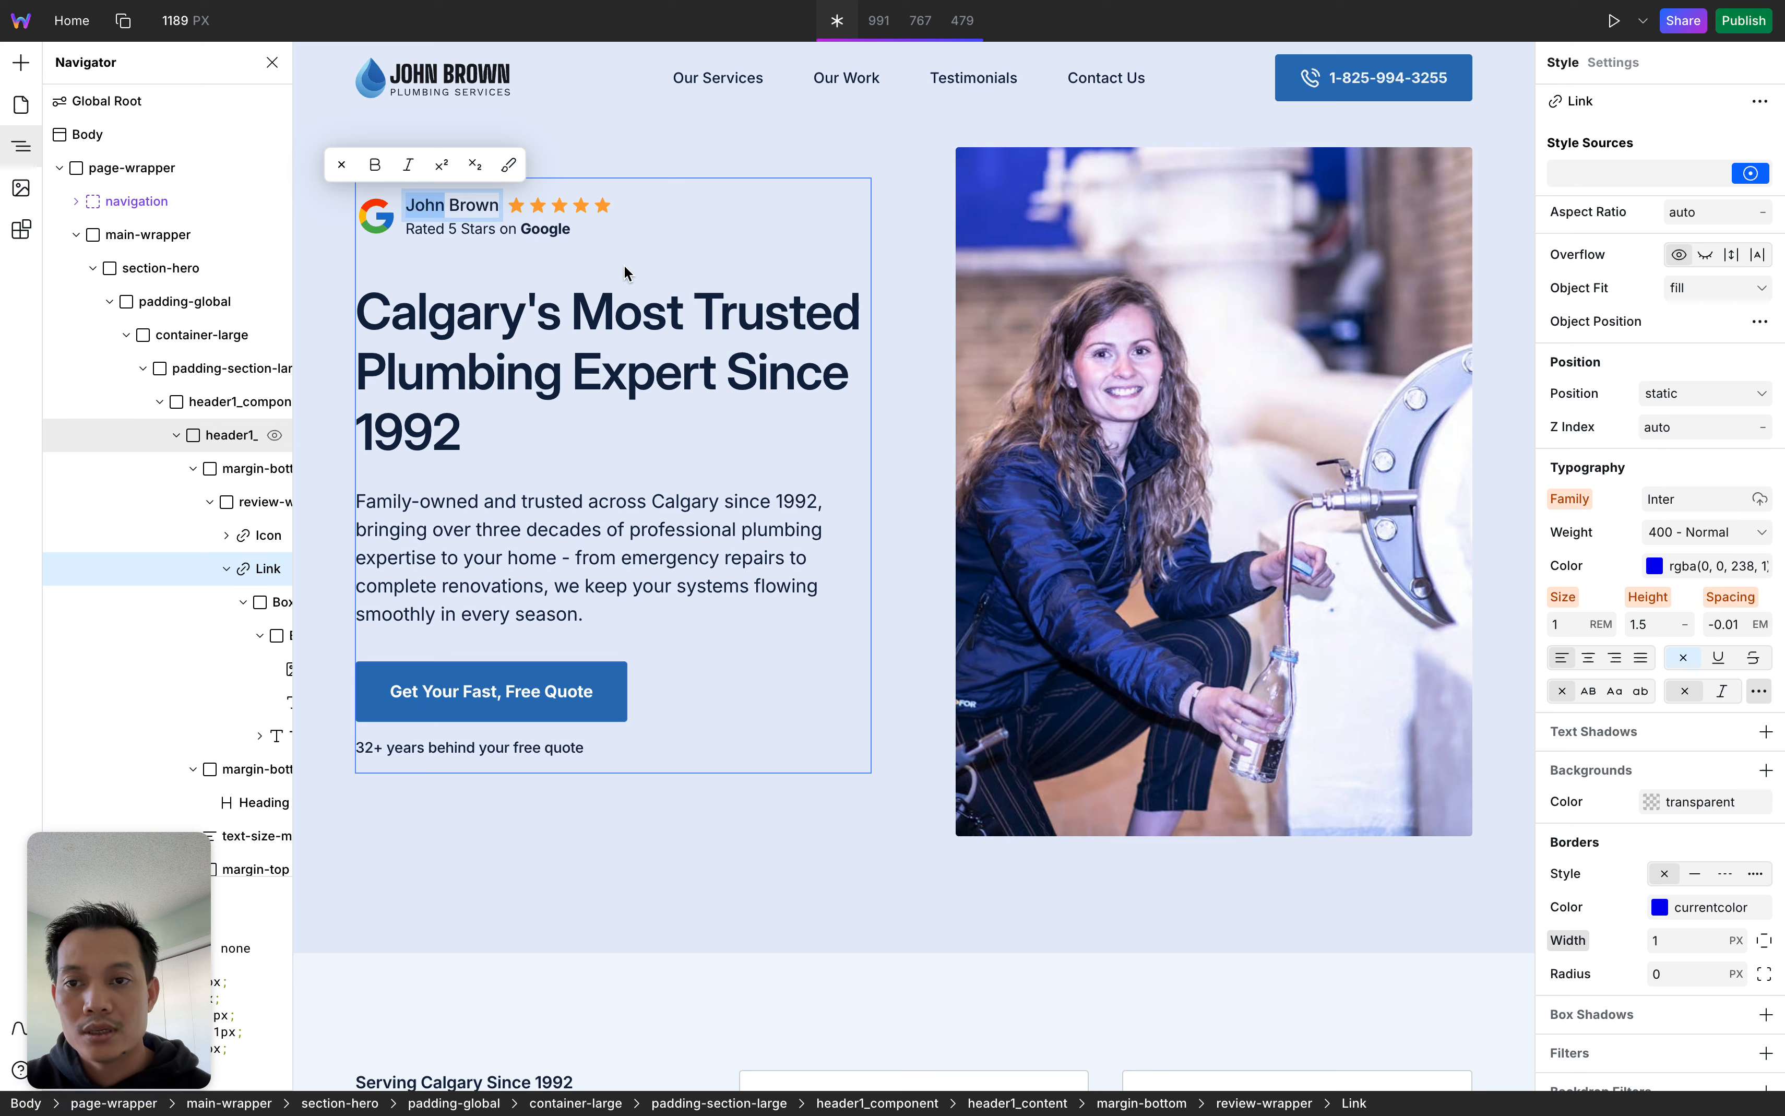
key("Right")
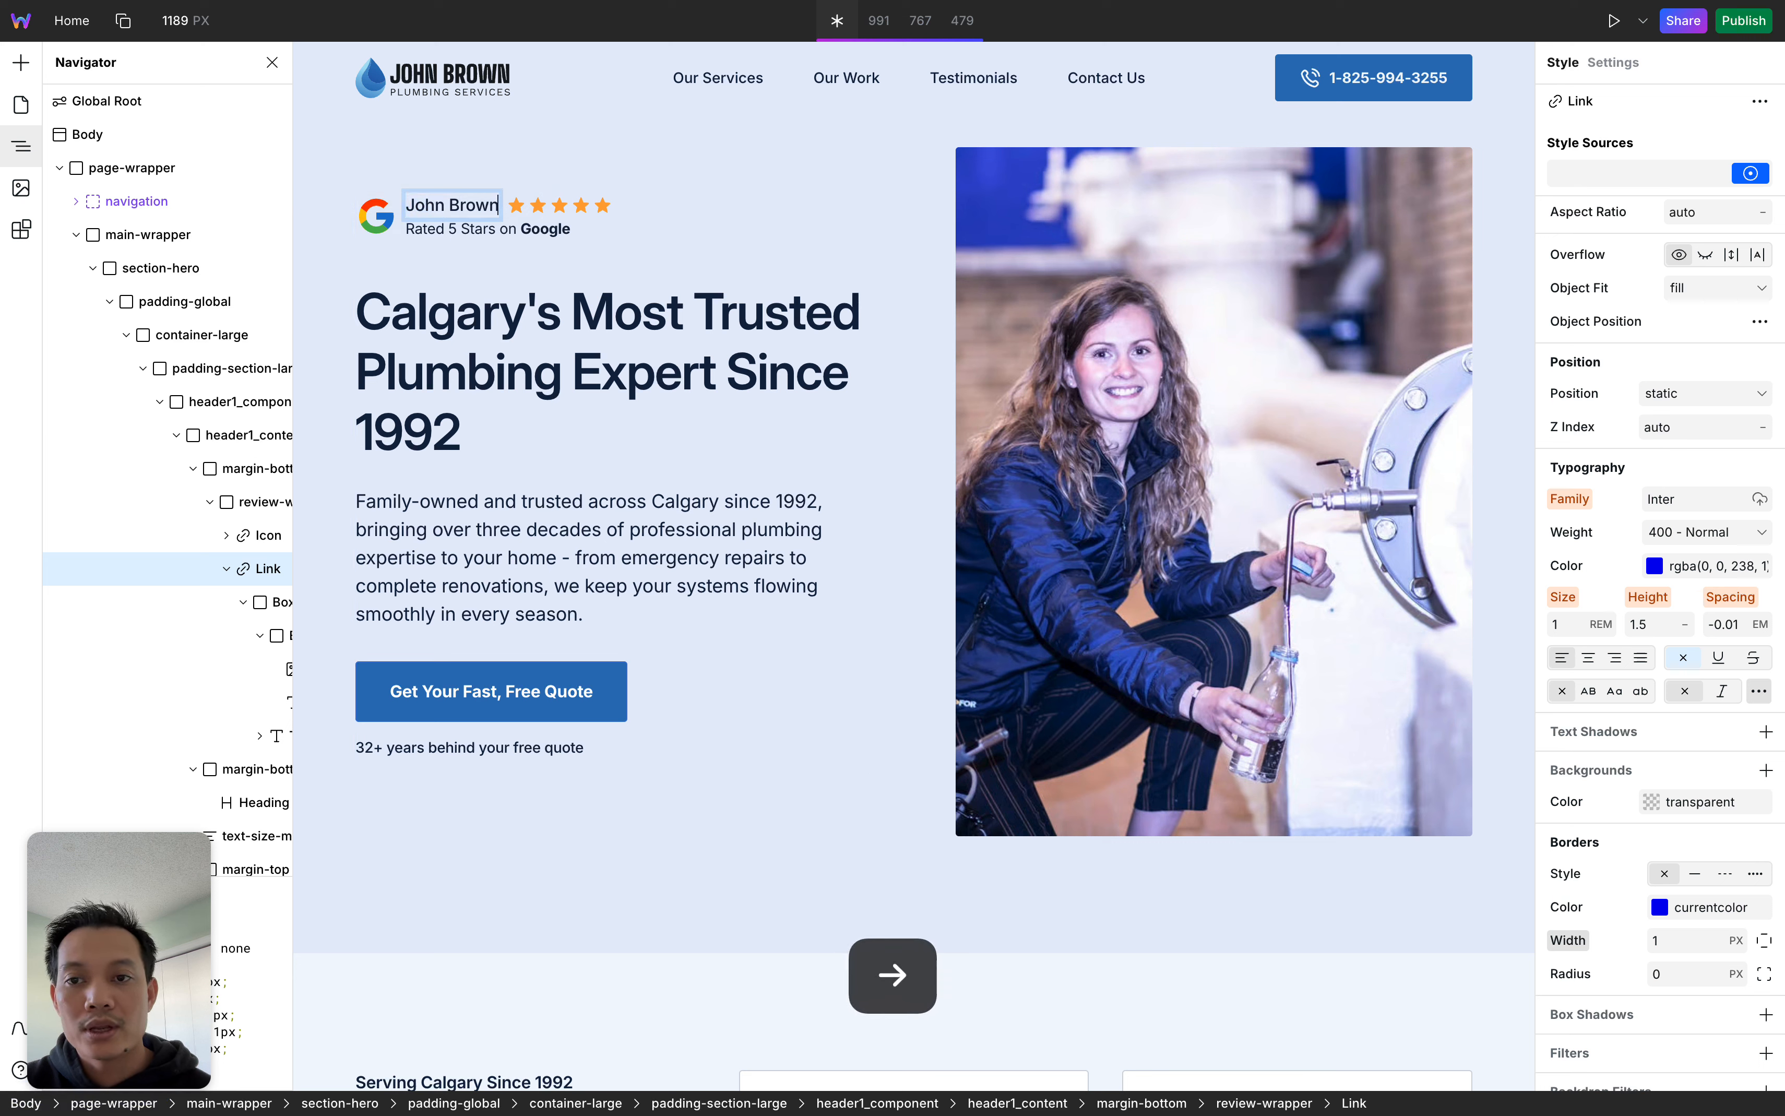
key("Right")
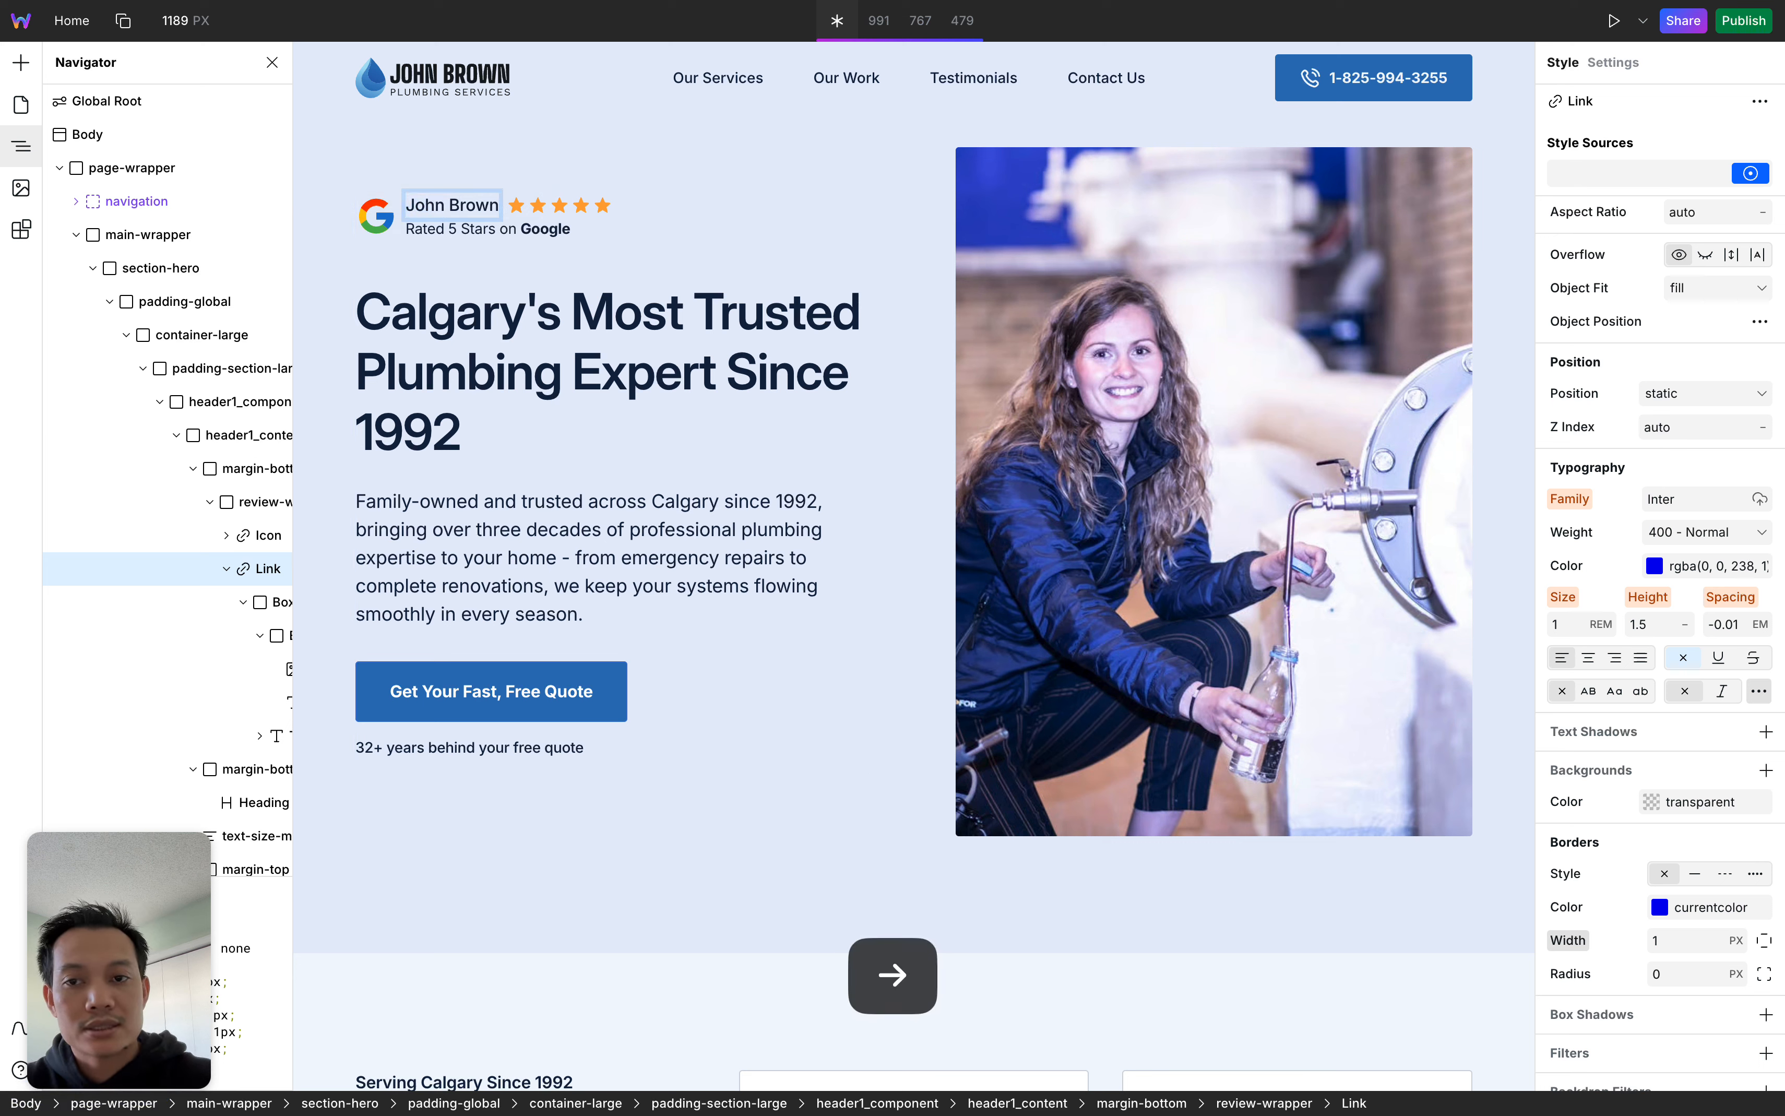
key("BackSpace")
key("BackSpace")
key("BackSpace")
key("BackSpace")
key("BackSpace")
key("BackSpace")
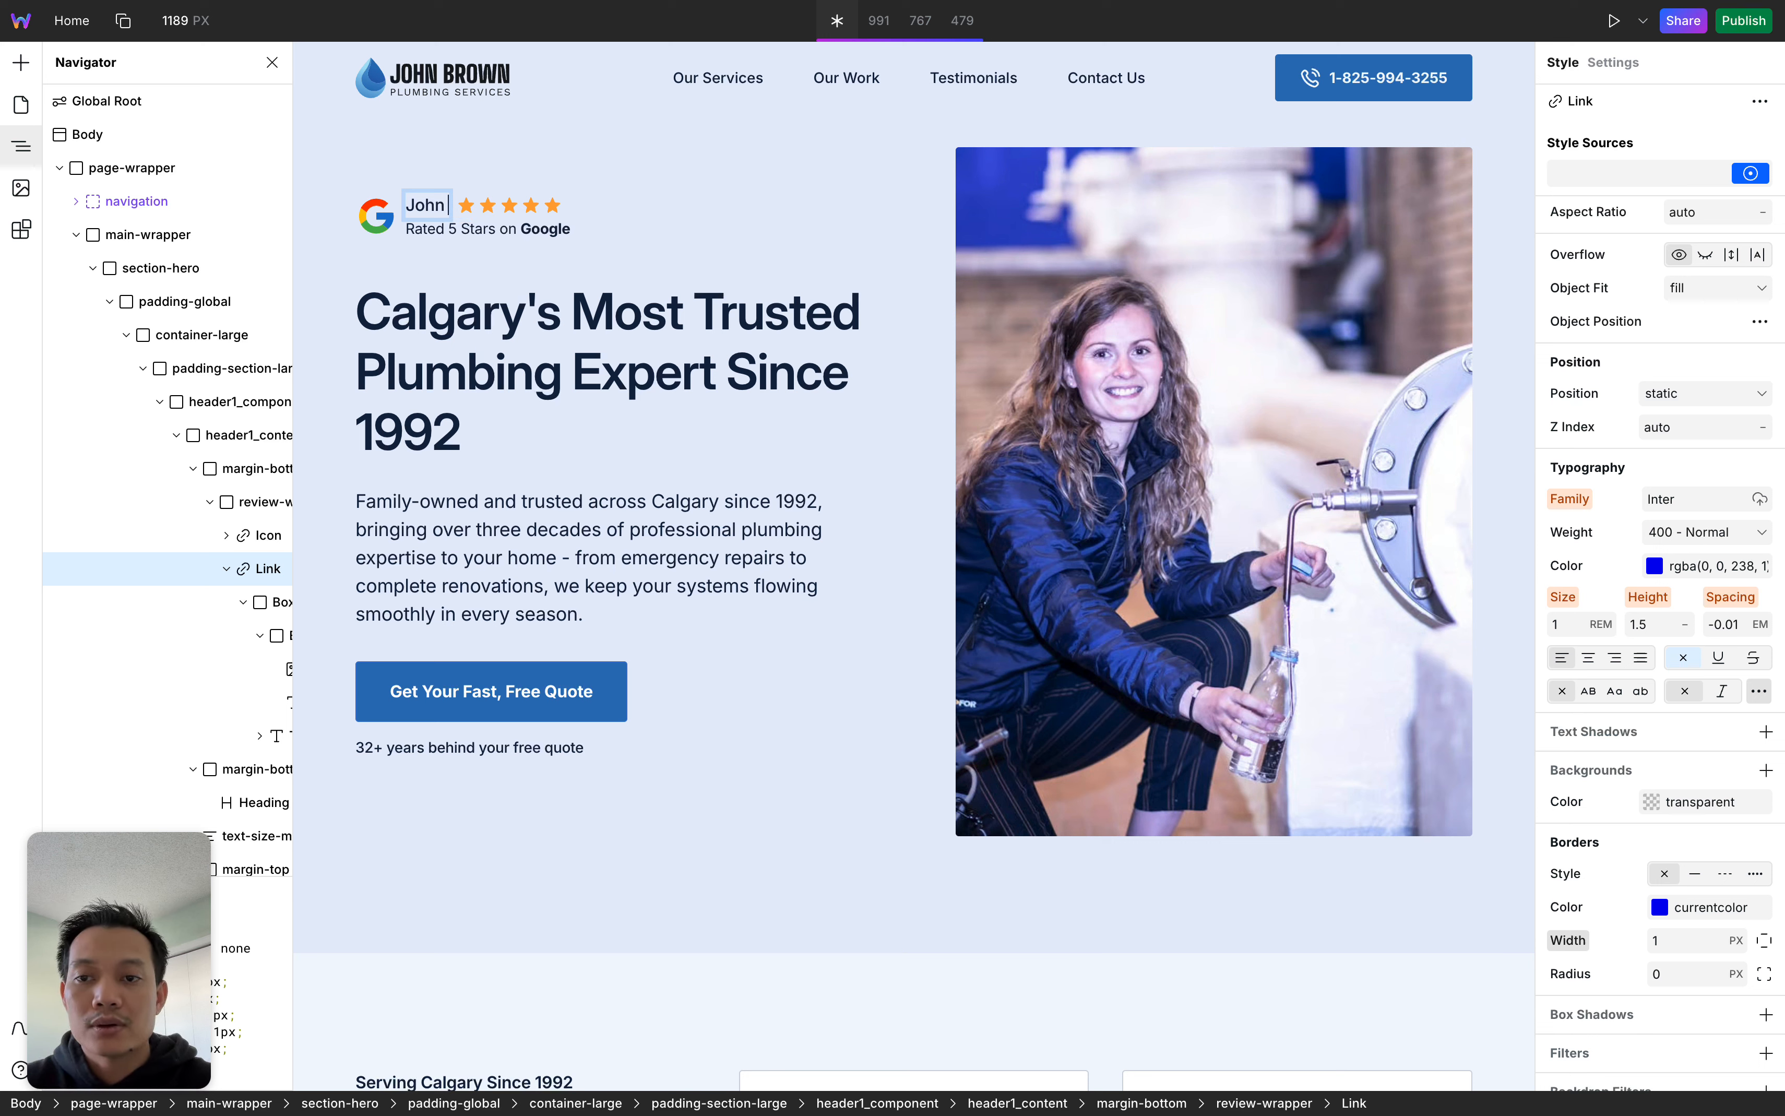
key("super+z")
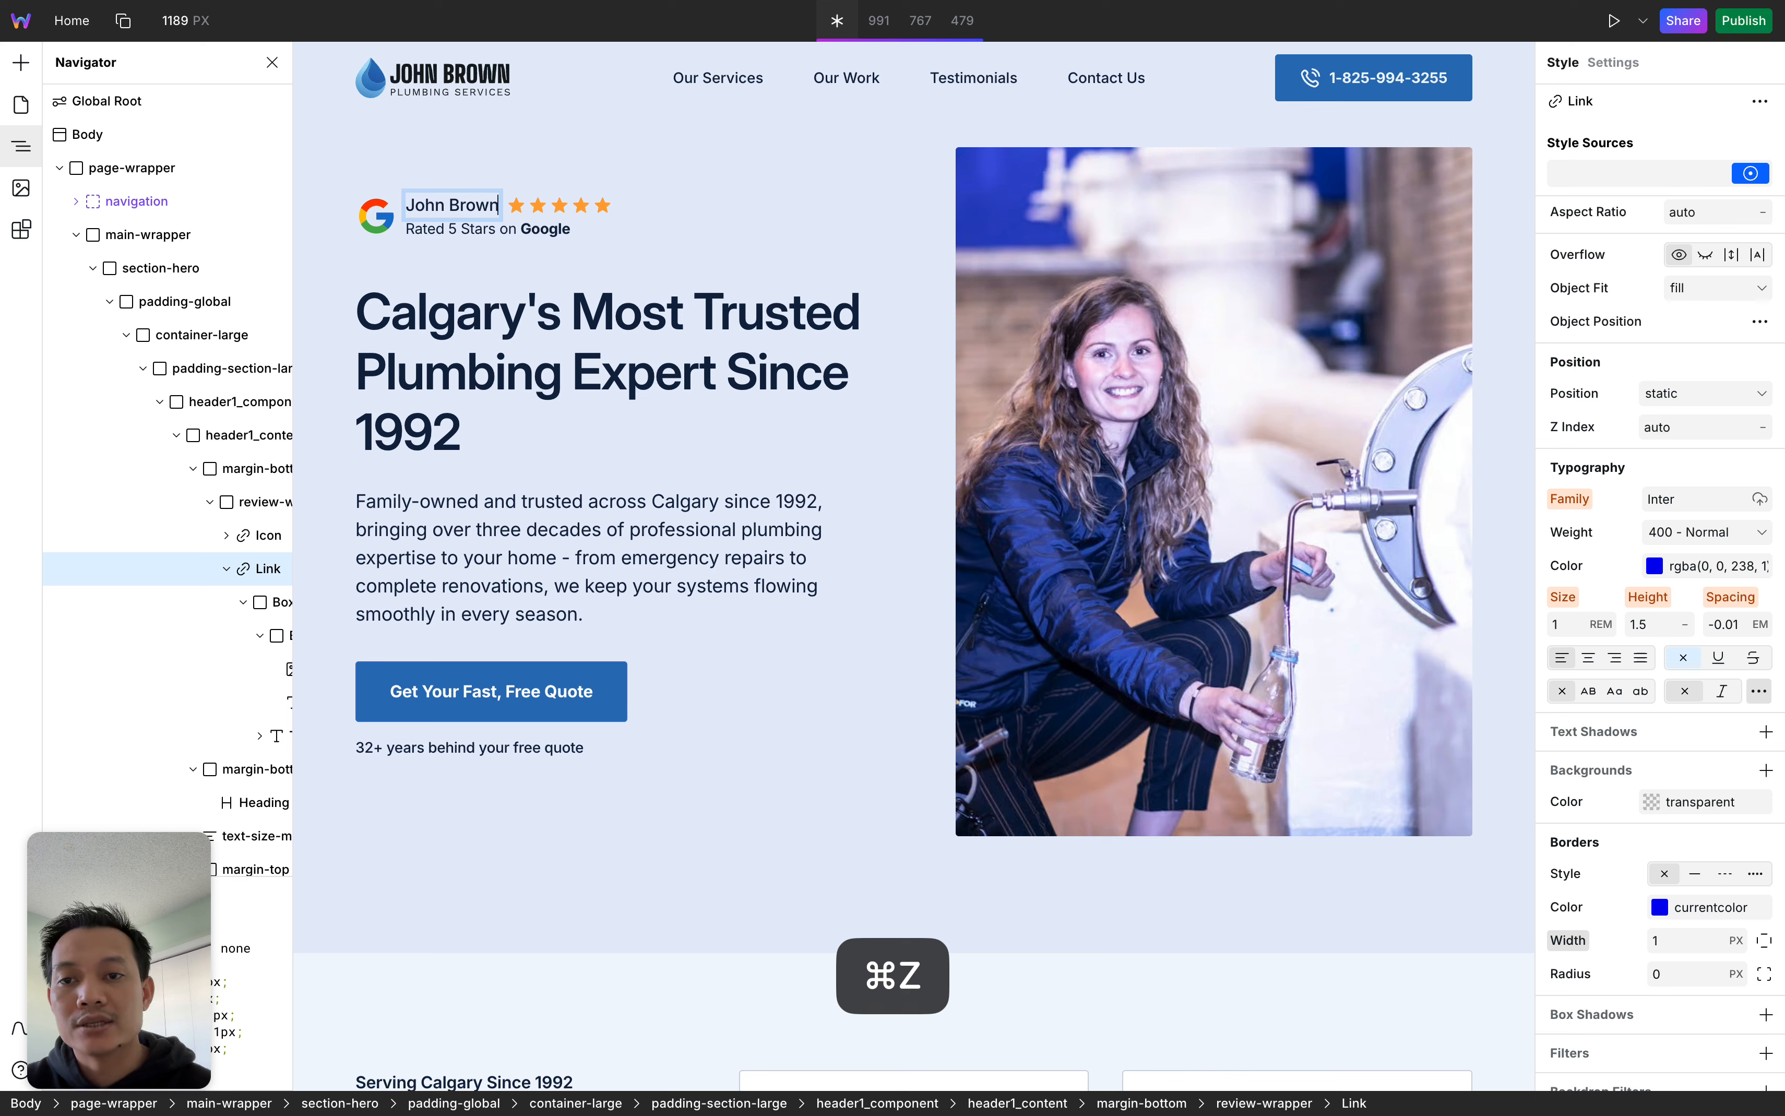
Inspect the styles of the Google rating text, the hero heading and the small line beneath the hero button
left_click(494, 236)
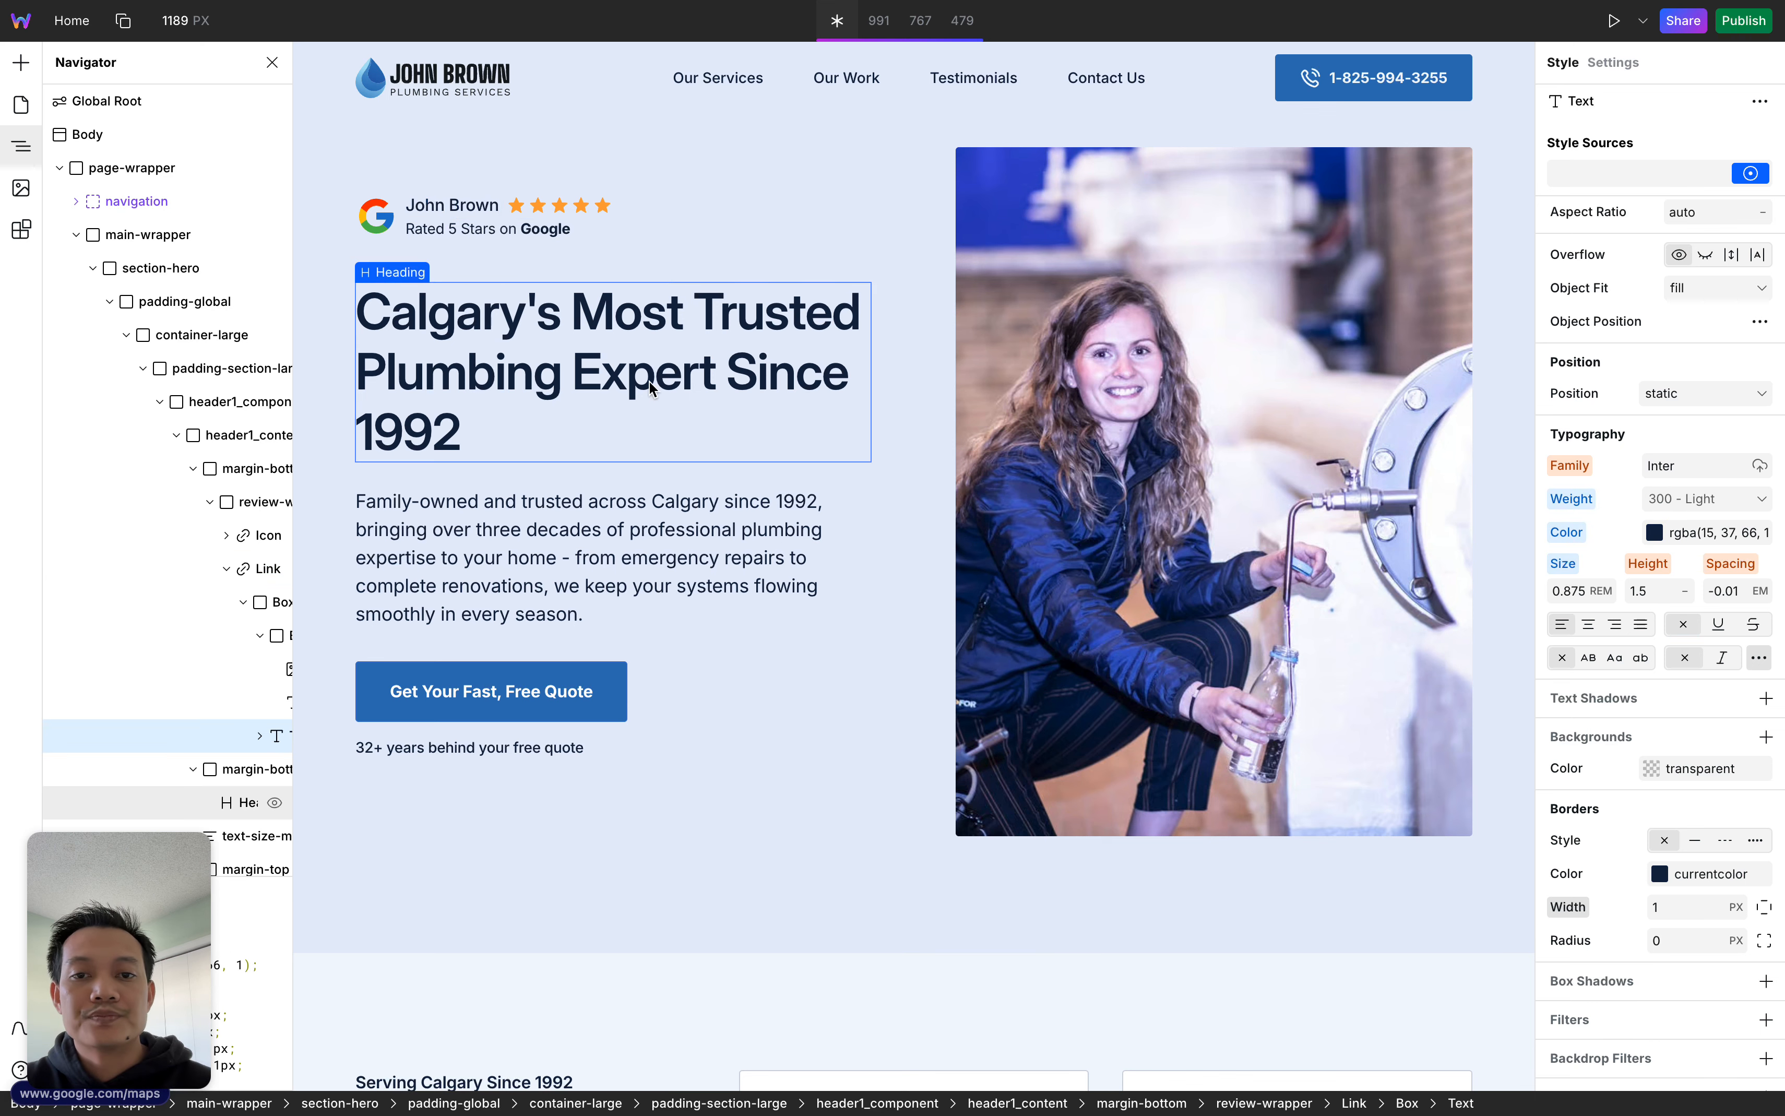
left_click(620, 376)
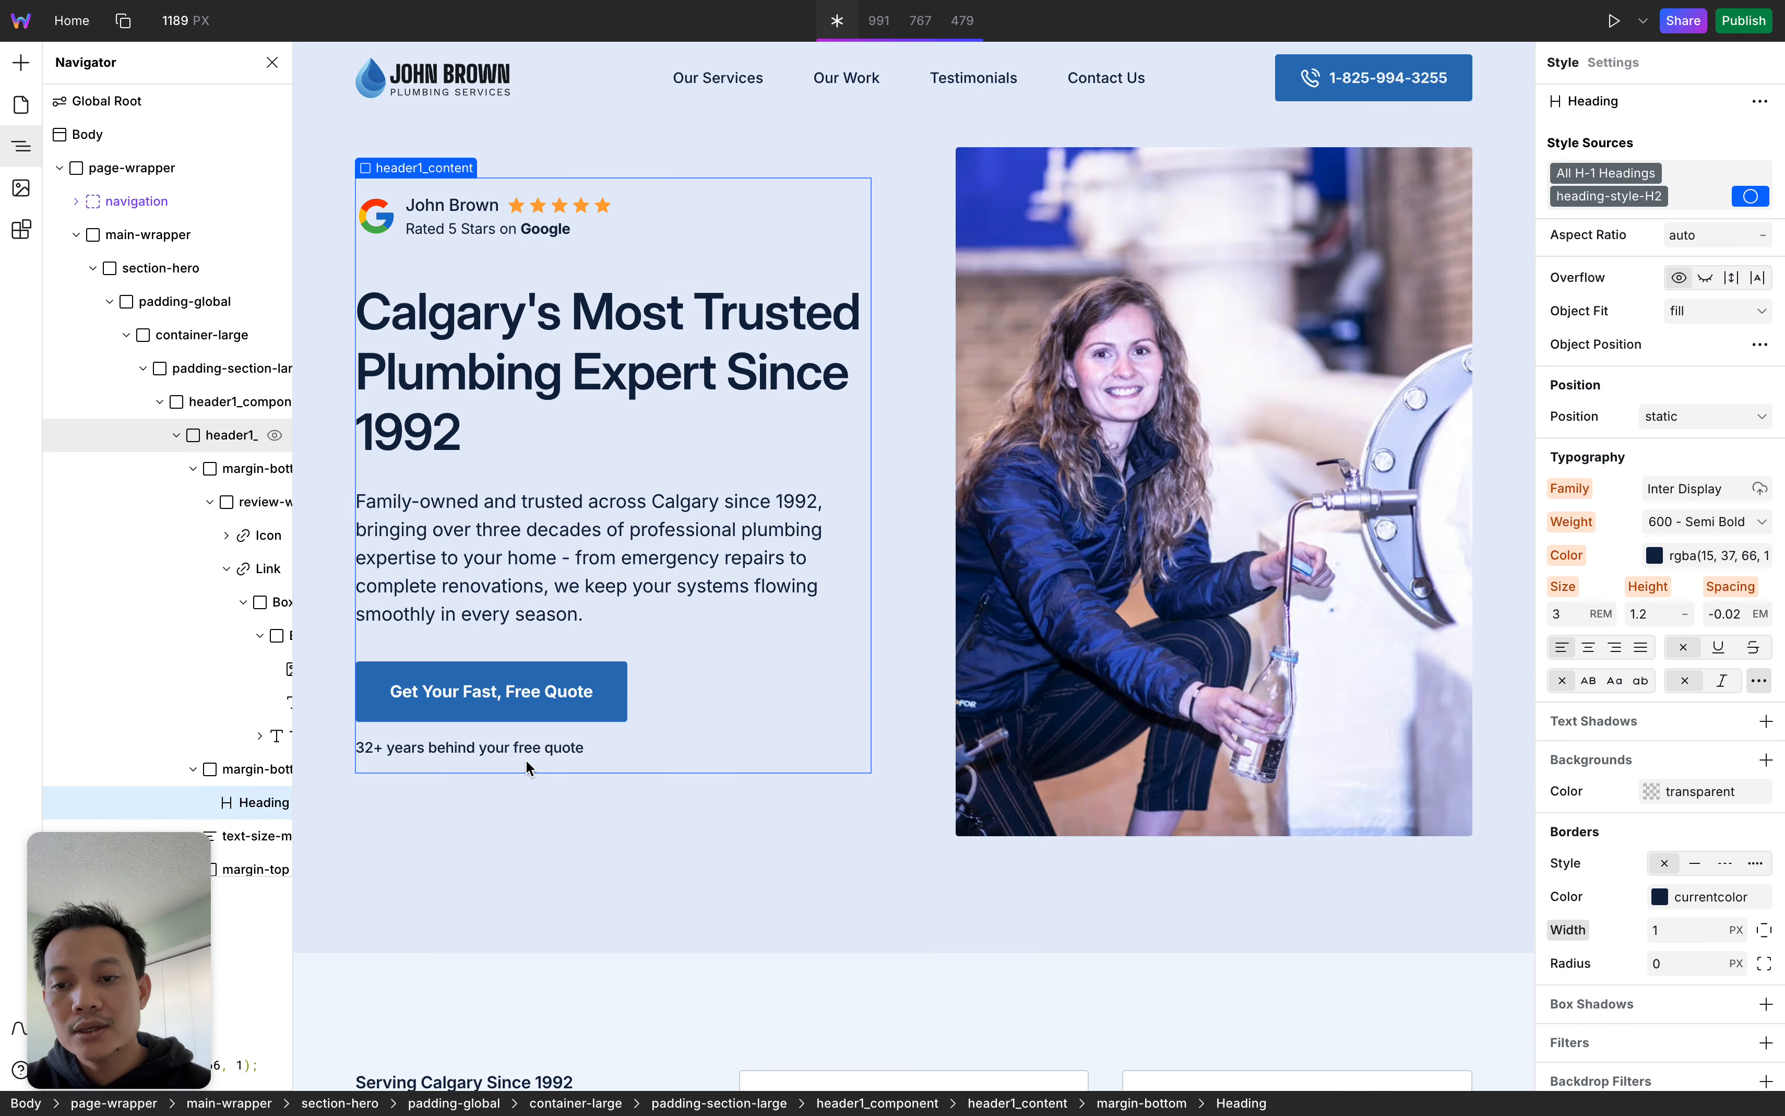
left_click(492, 750)
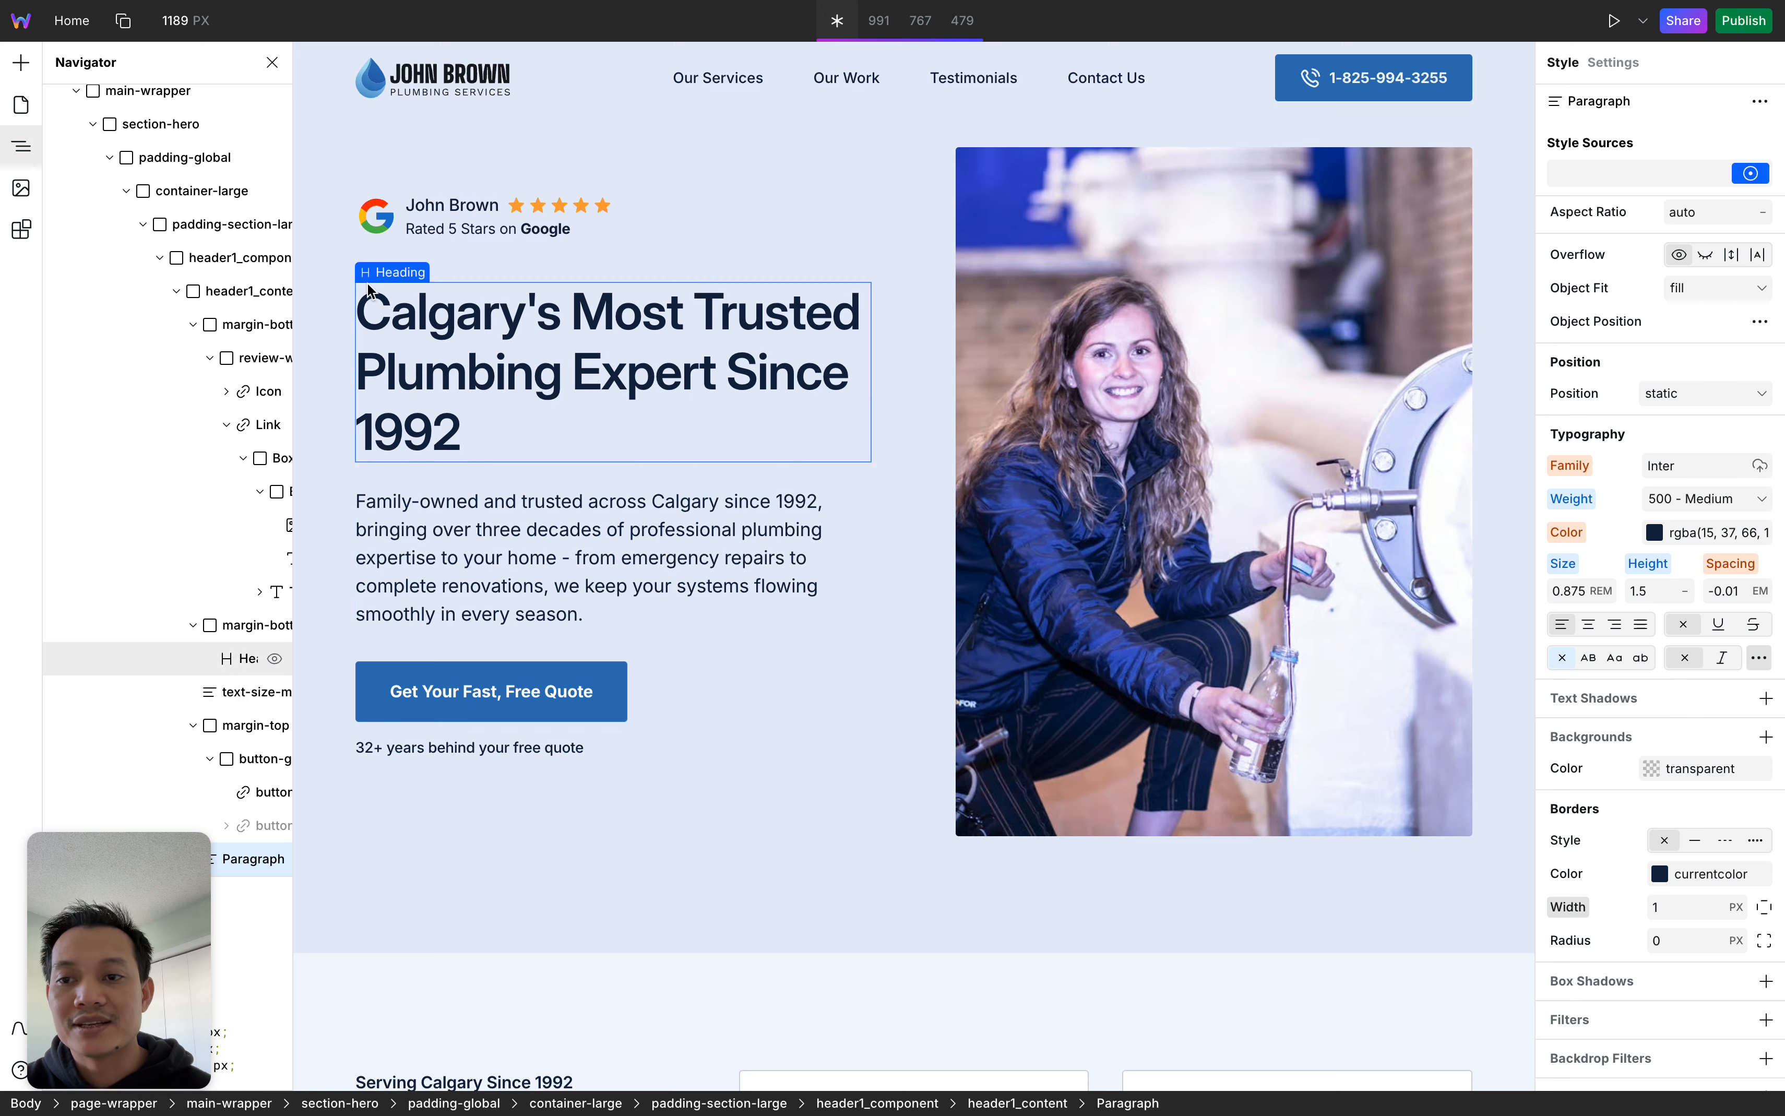
scroll(573, 653, "down", 2)
scroll(573, 653, "up", 2)
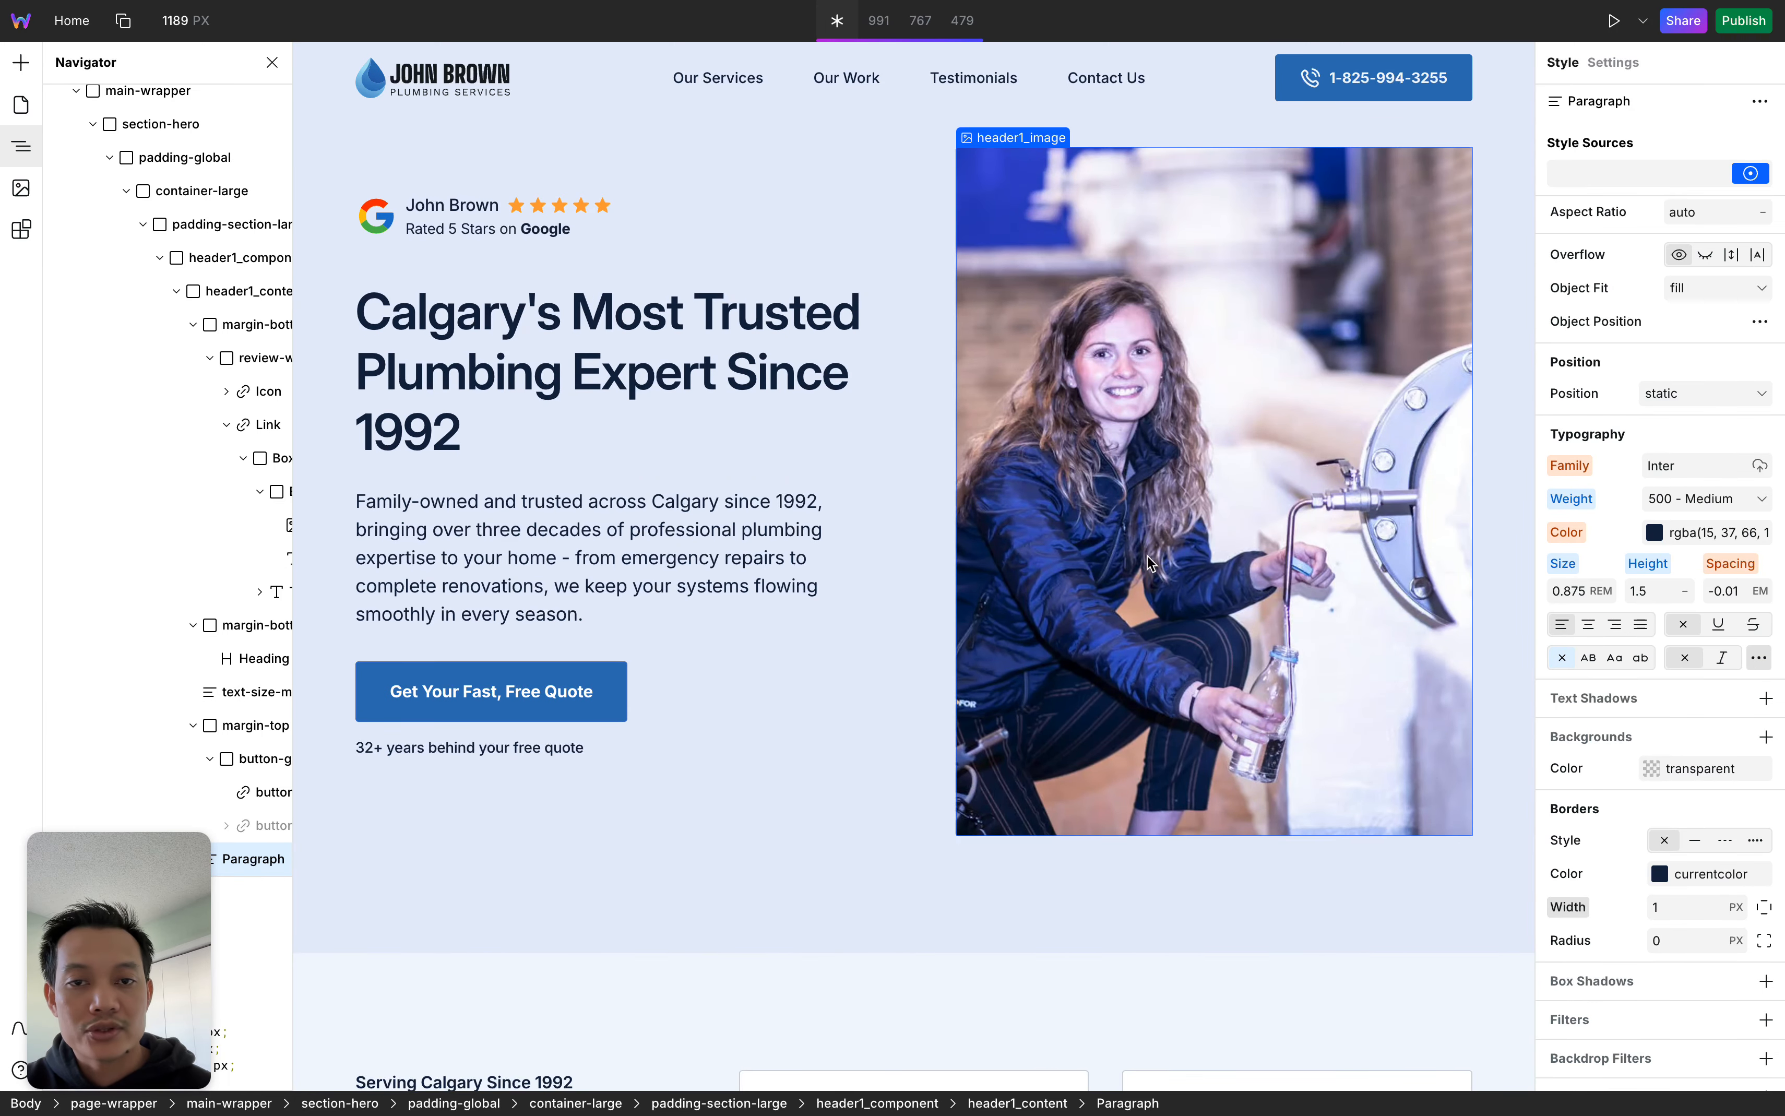
Show the hero image's settings and view the images available for its source
left_click(1121, 389)
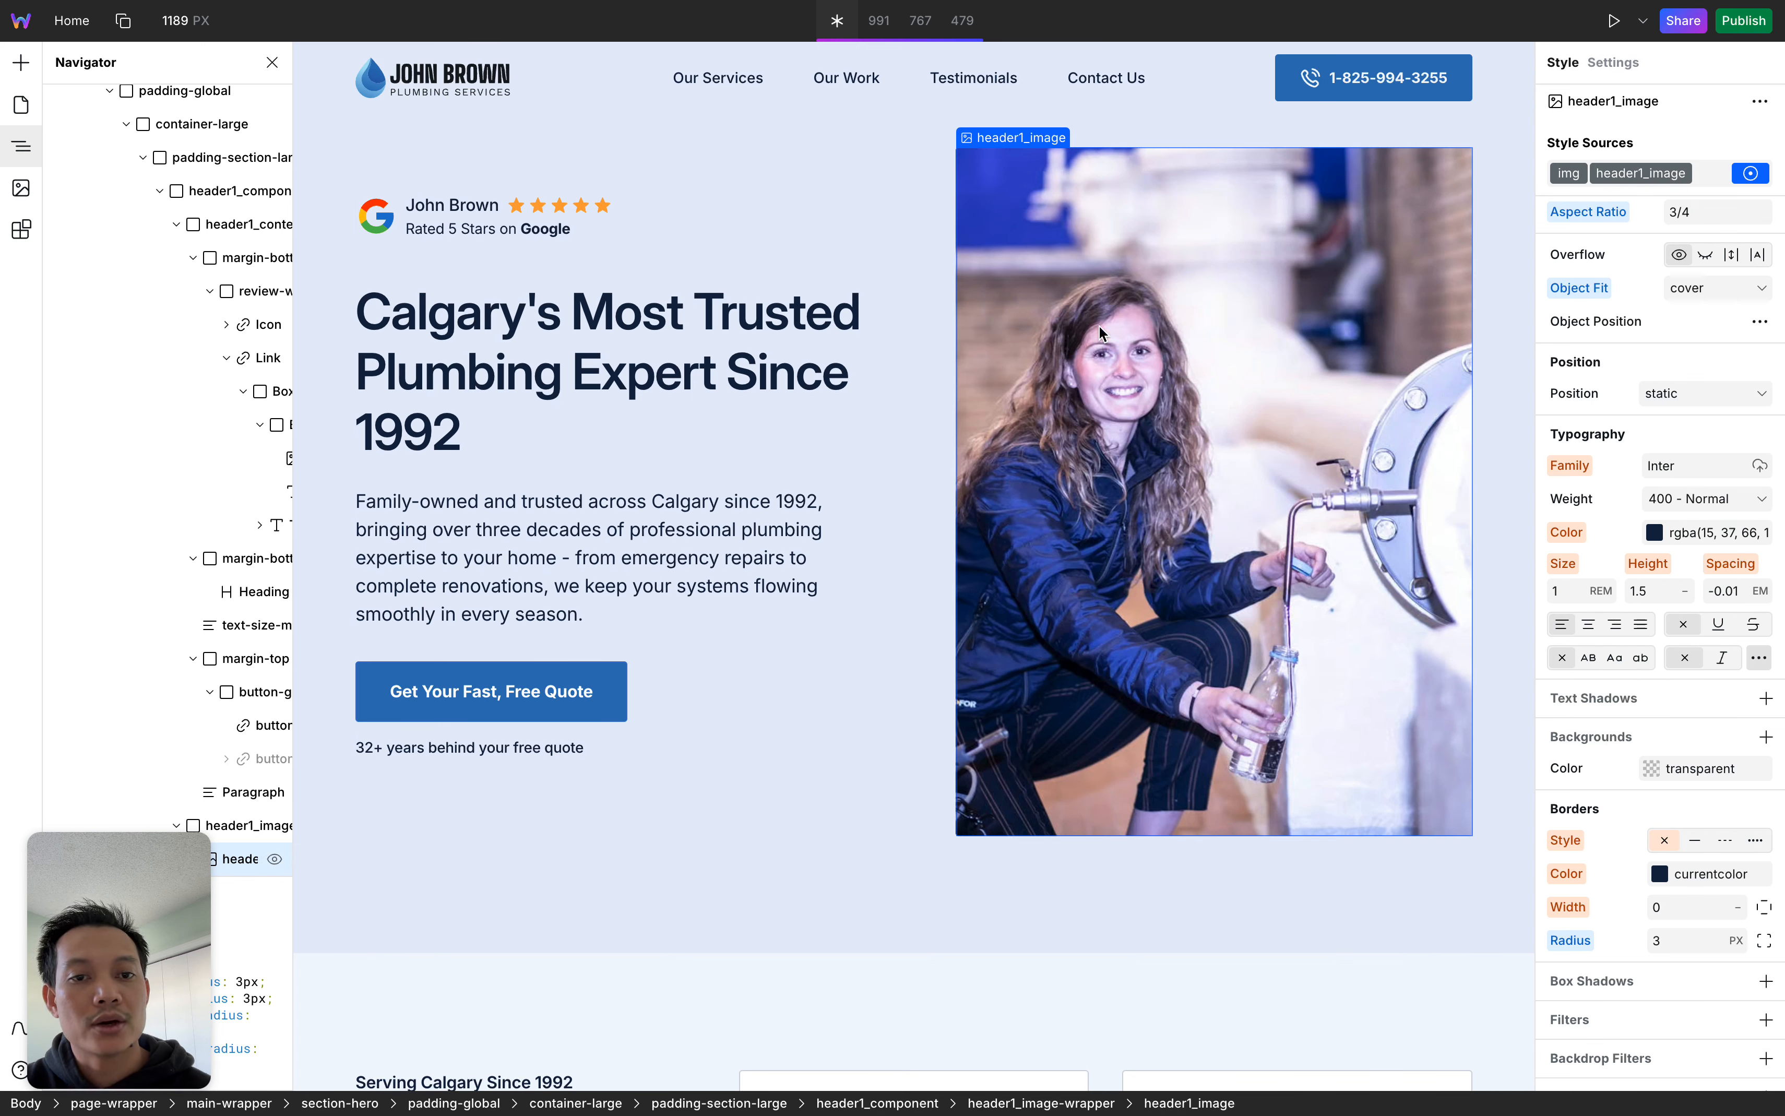
left_click(1615, 63)
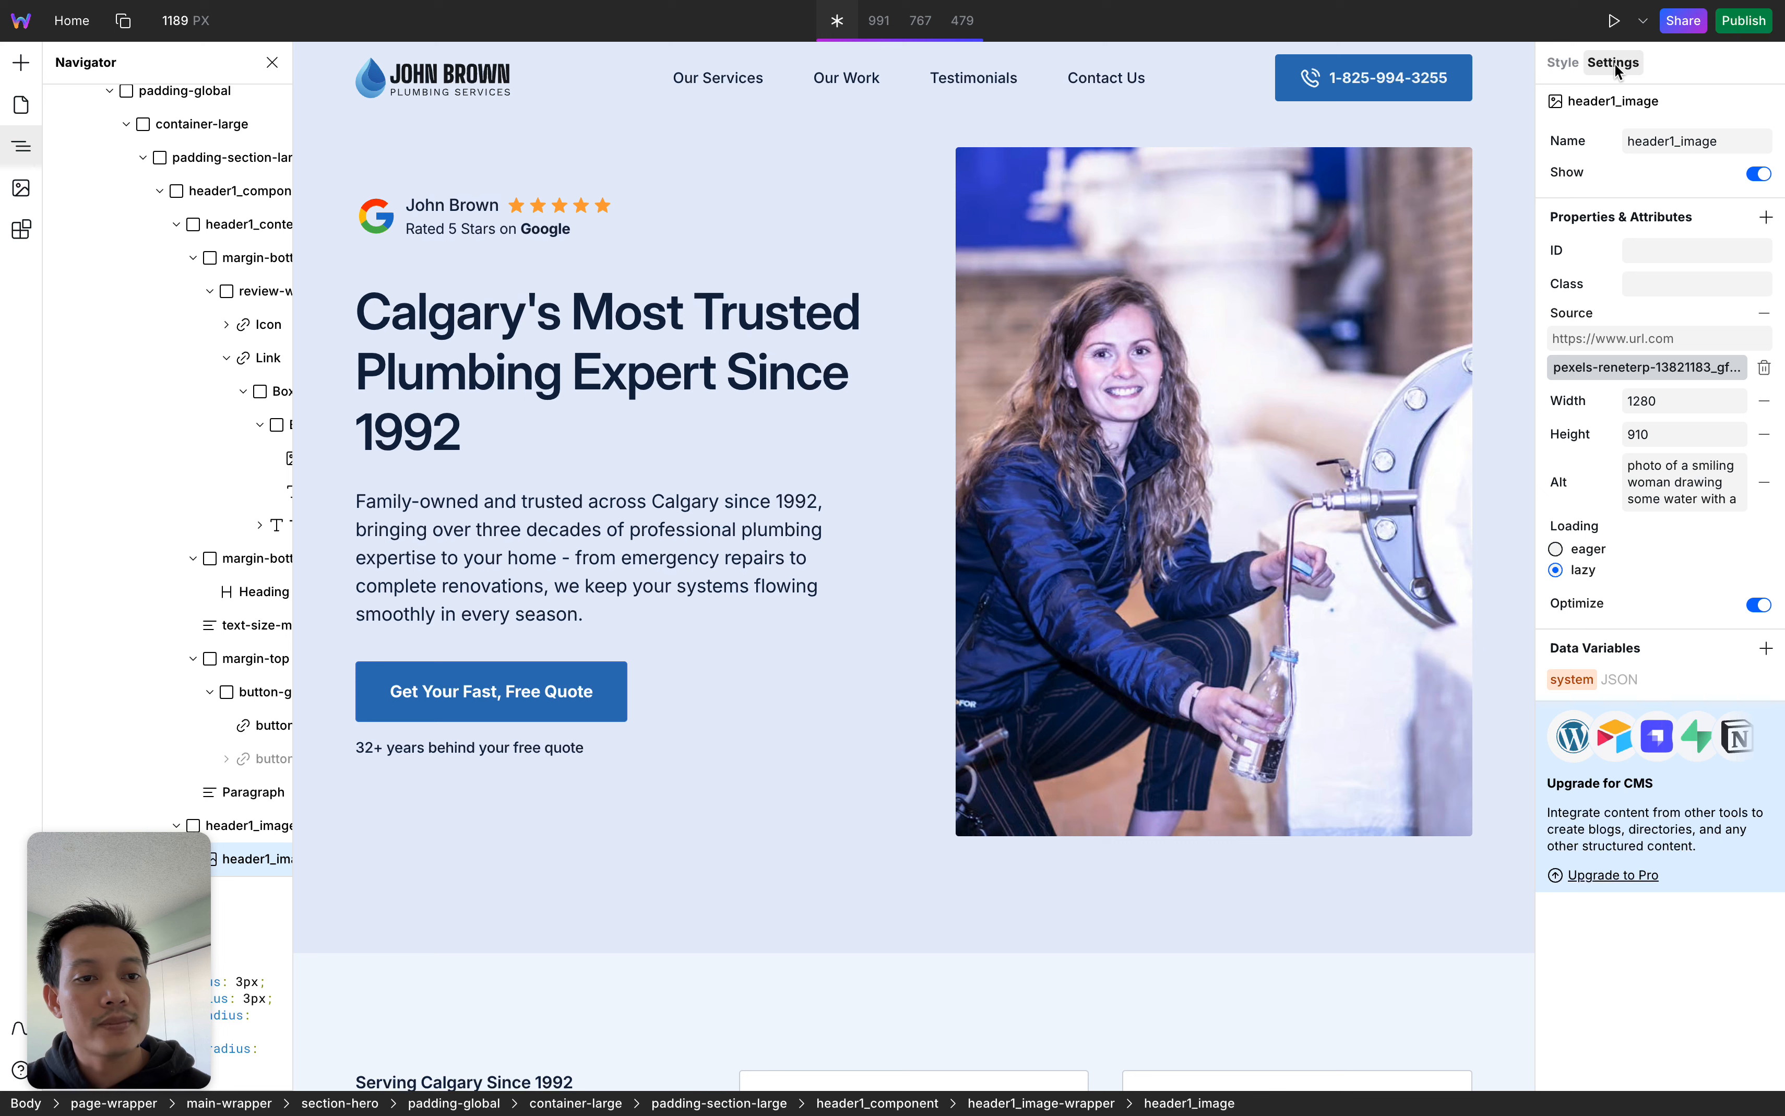
left_click(1623, 63)
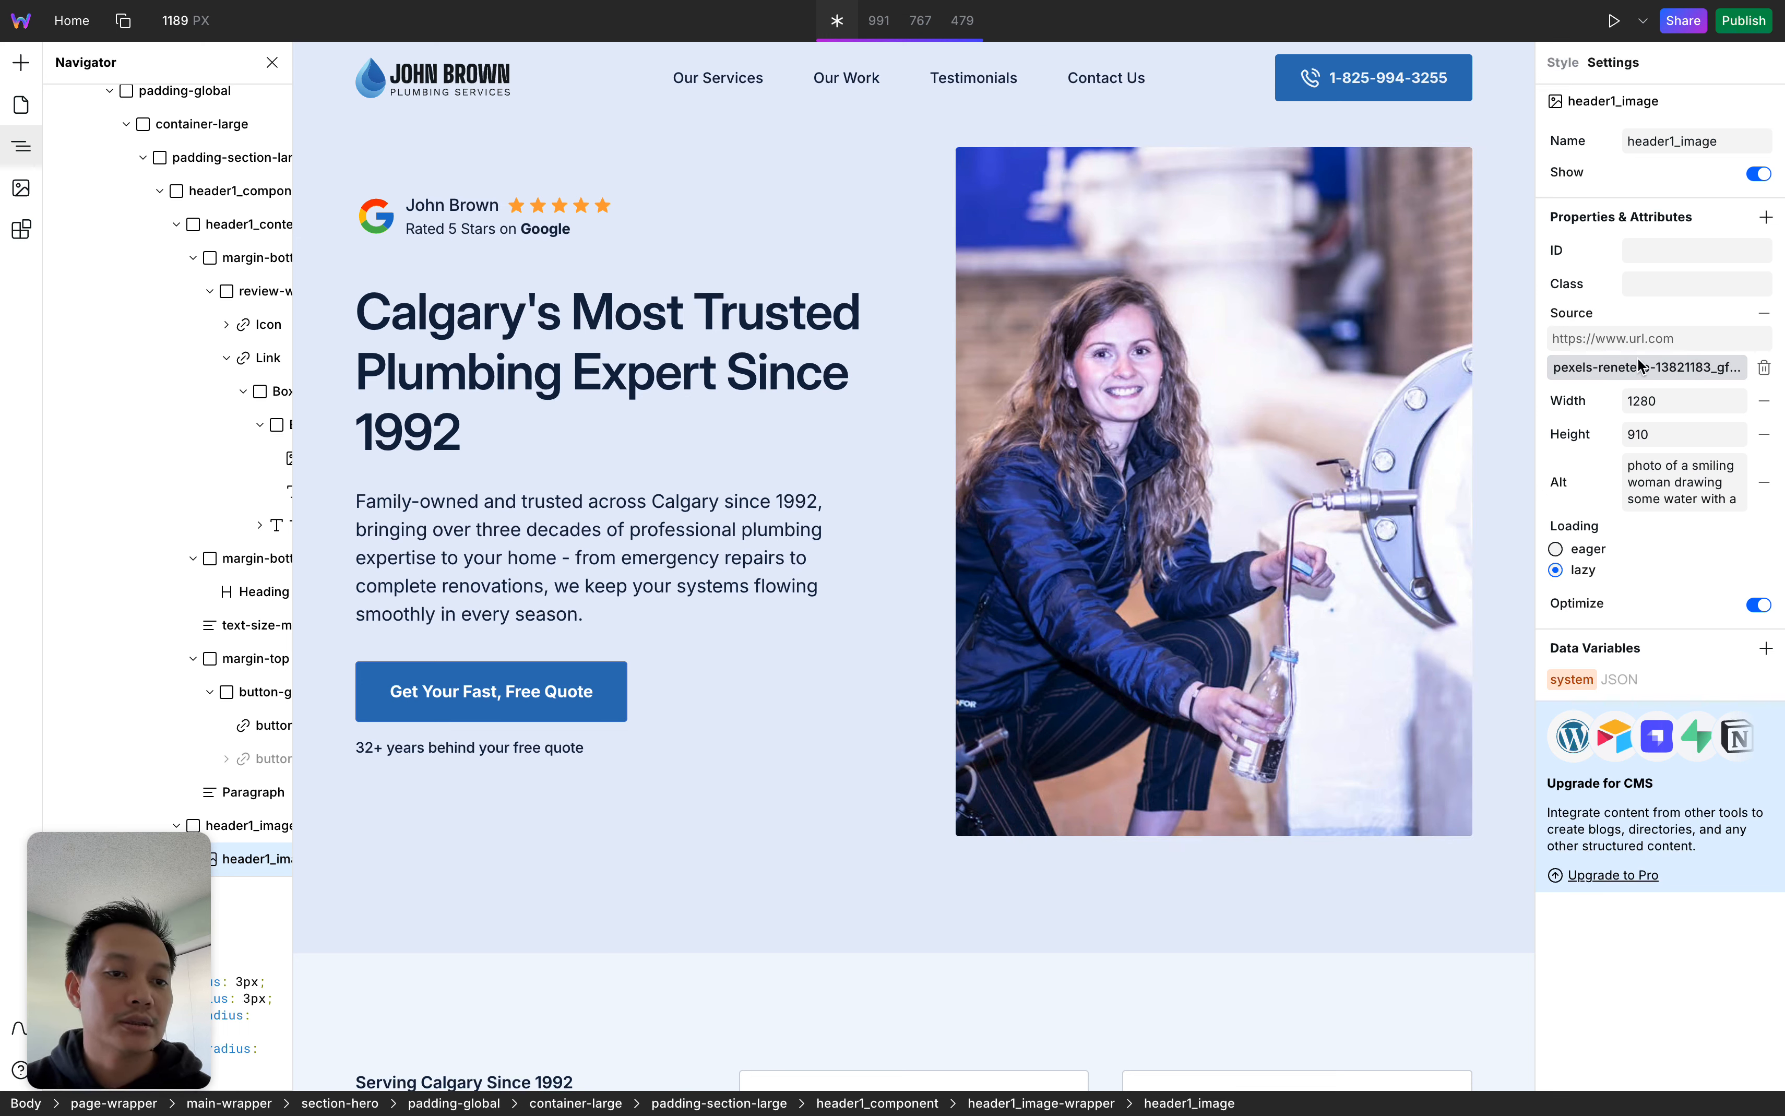
left_click(1669, 366)
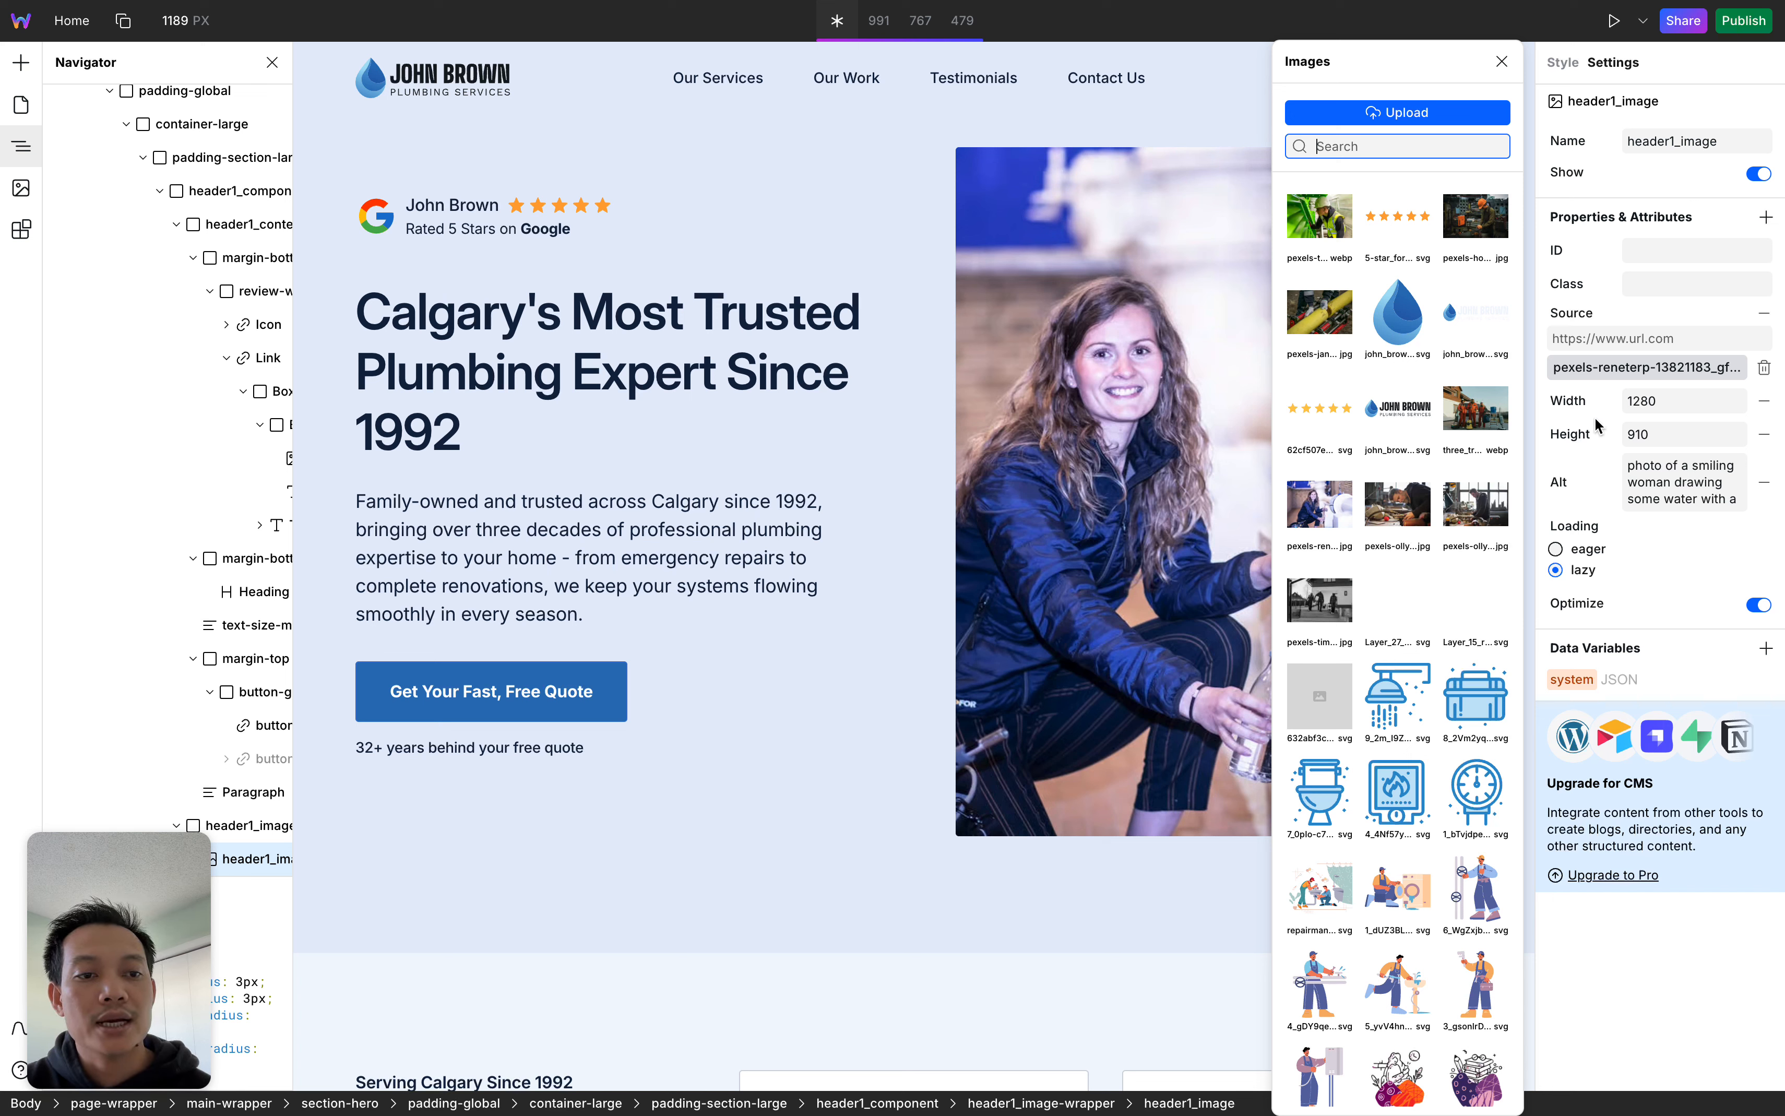
left_click(1502, 61)
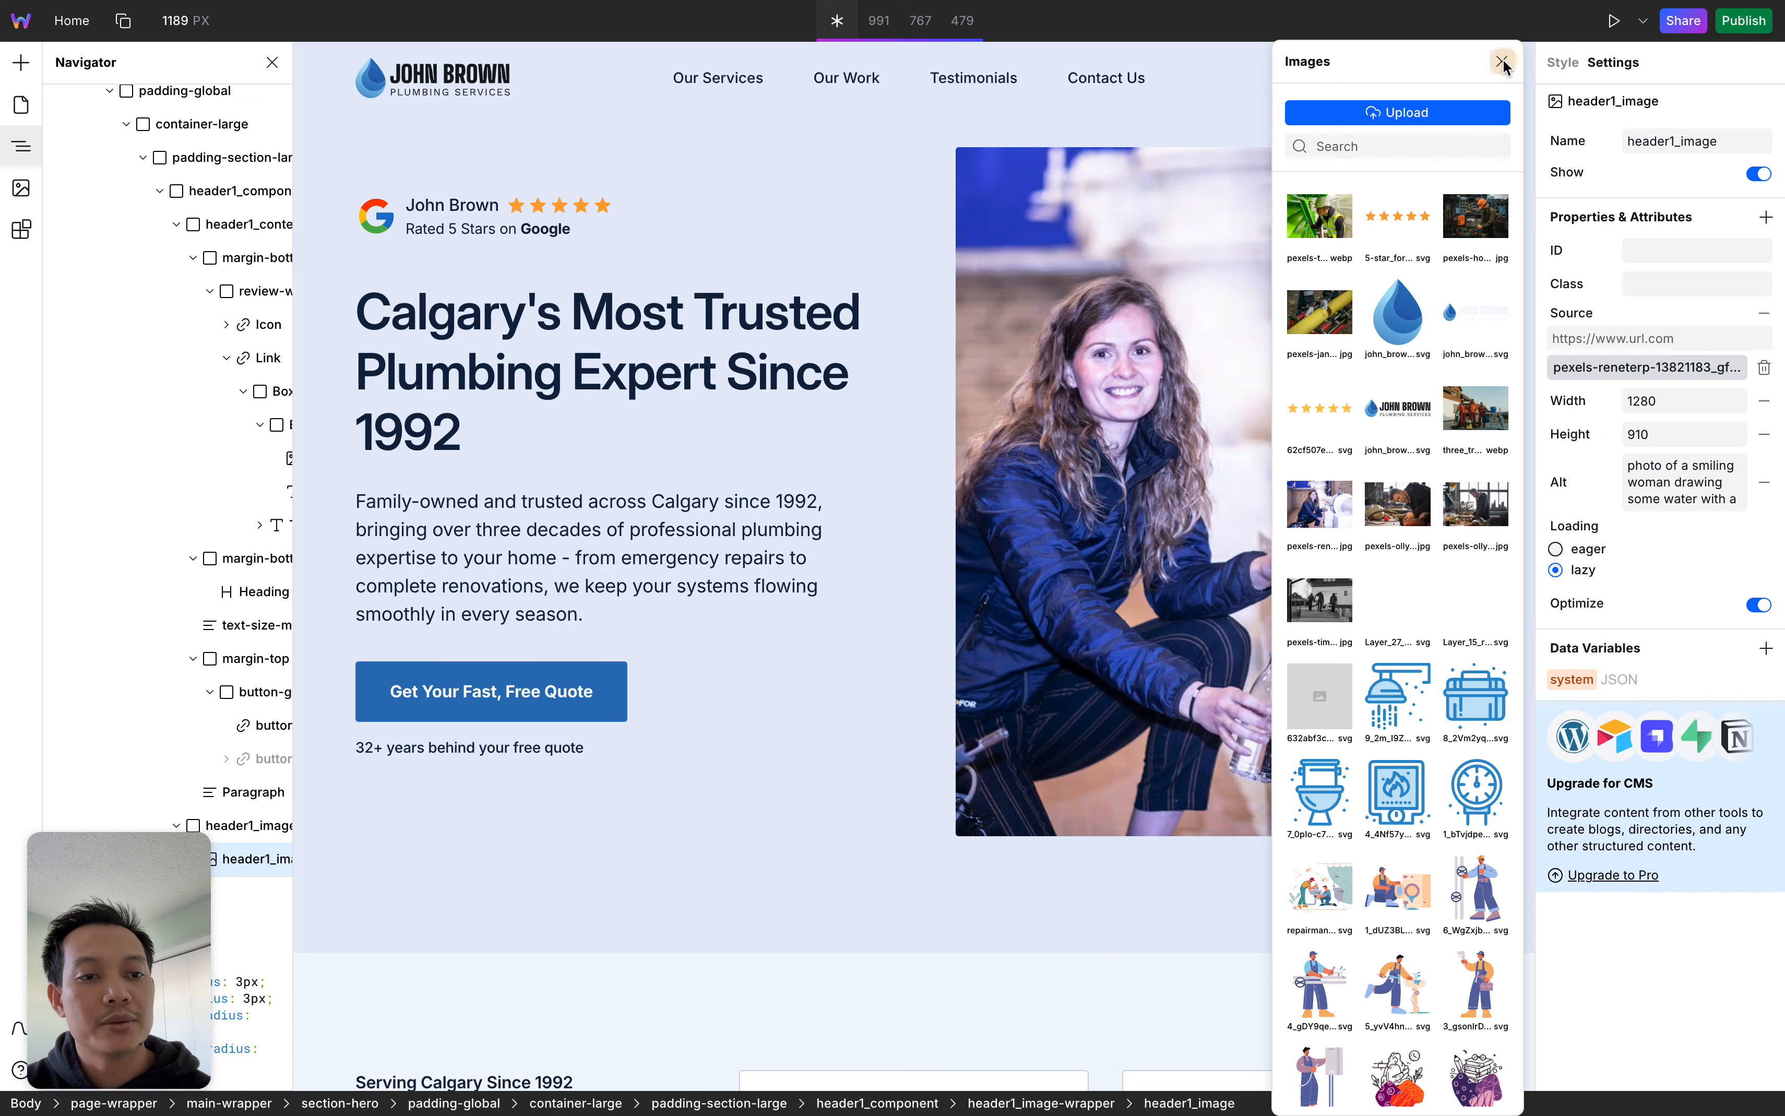
Replace the hero image's source with the pexels-thisisengineering webp photo of the worker in a hard hat
left_click(1688, 365)
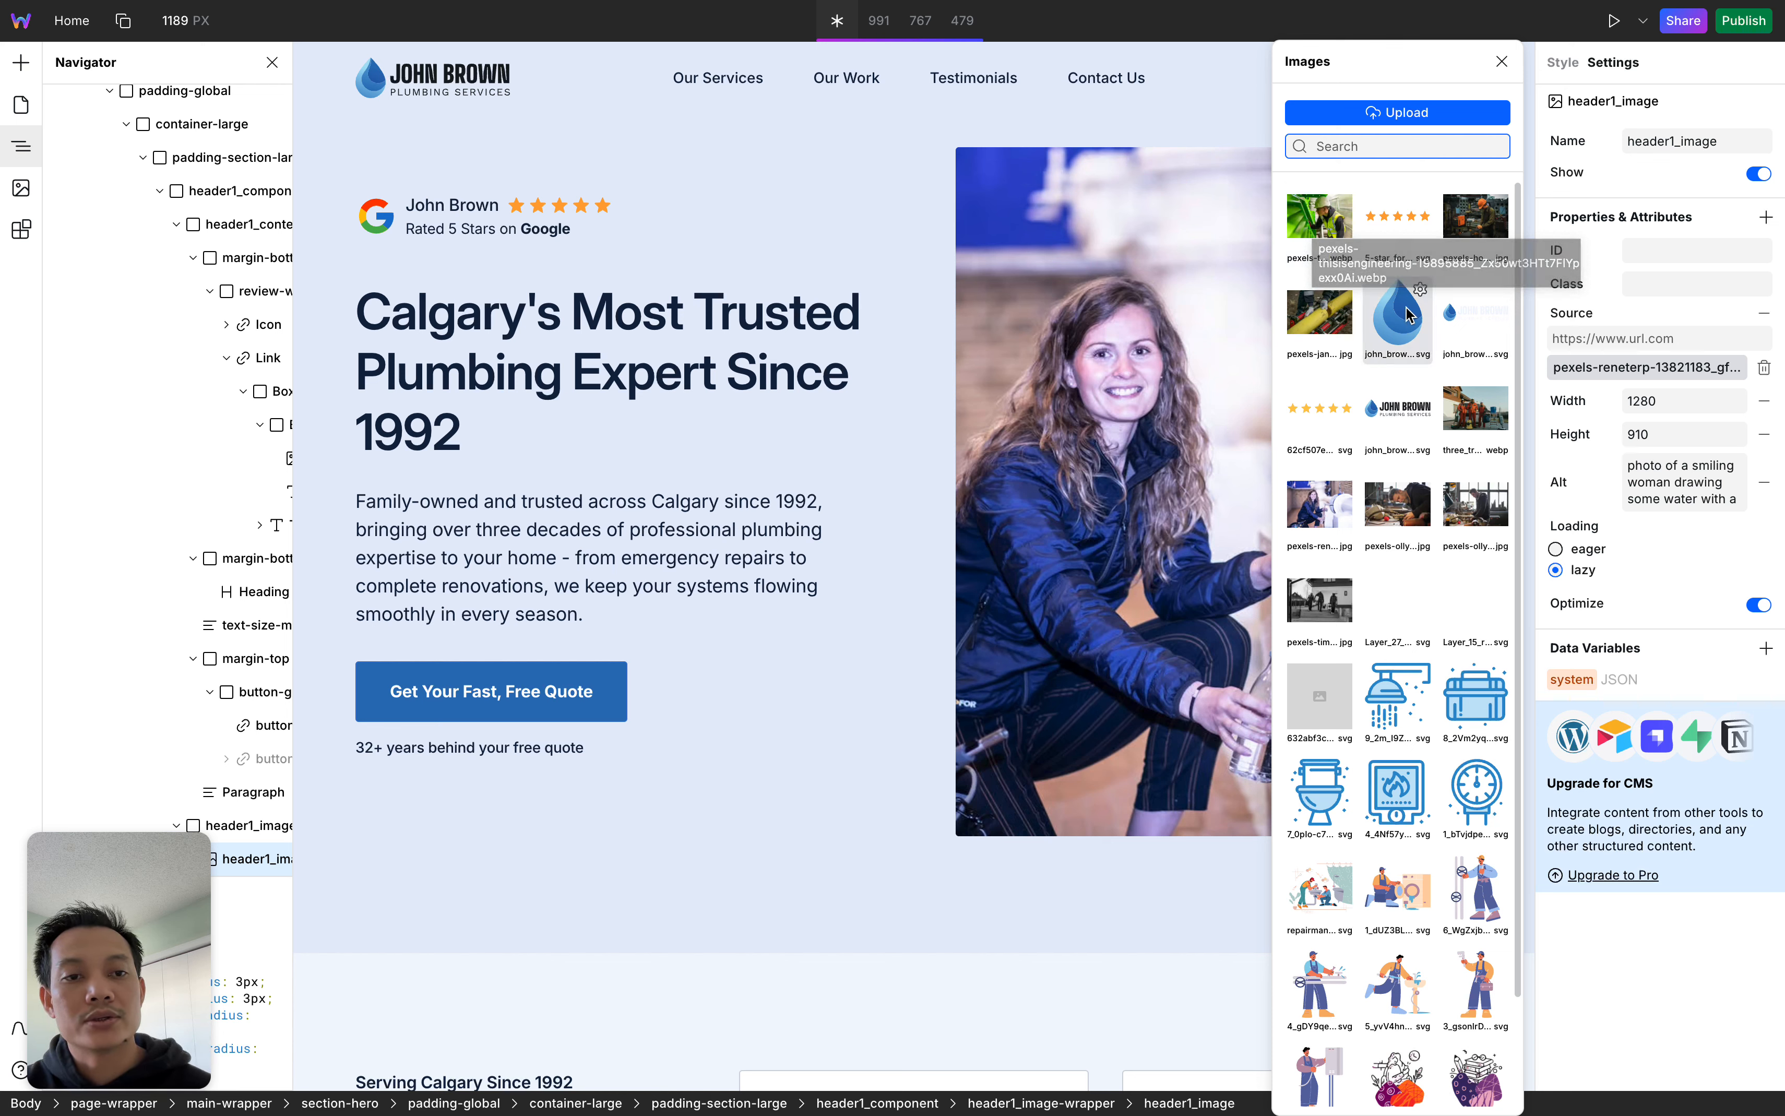
left_click(1318, 221)
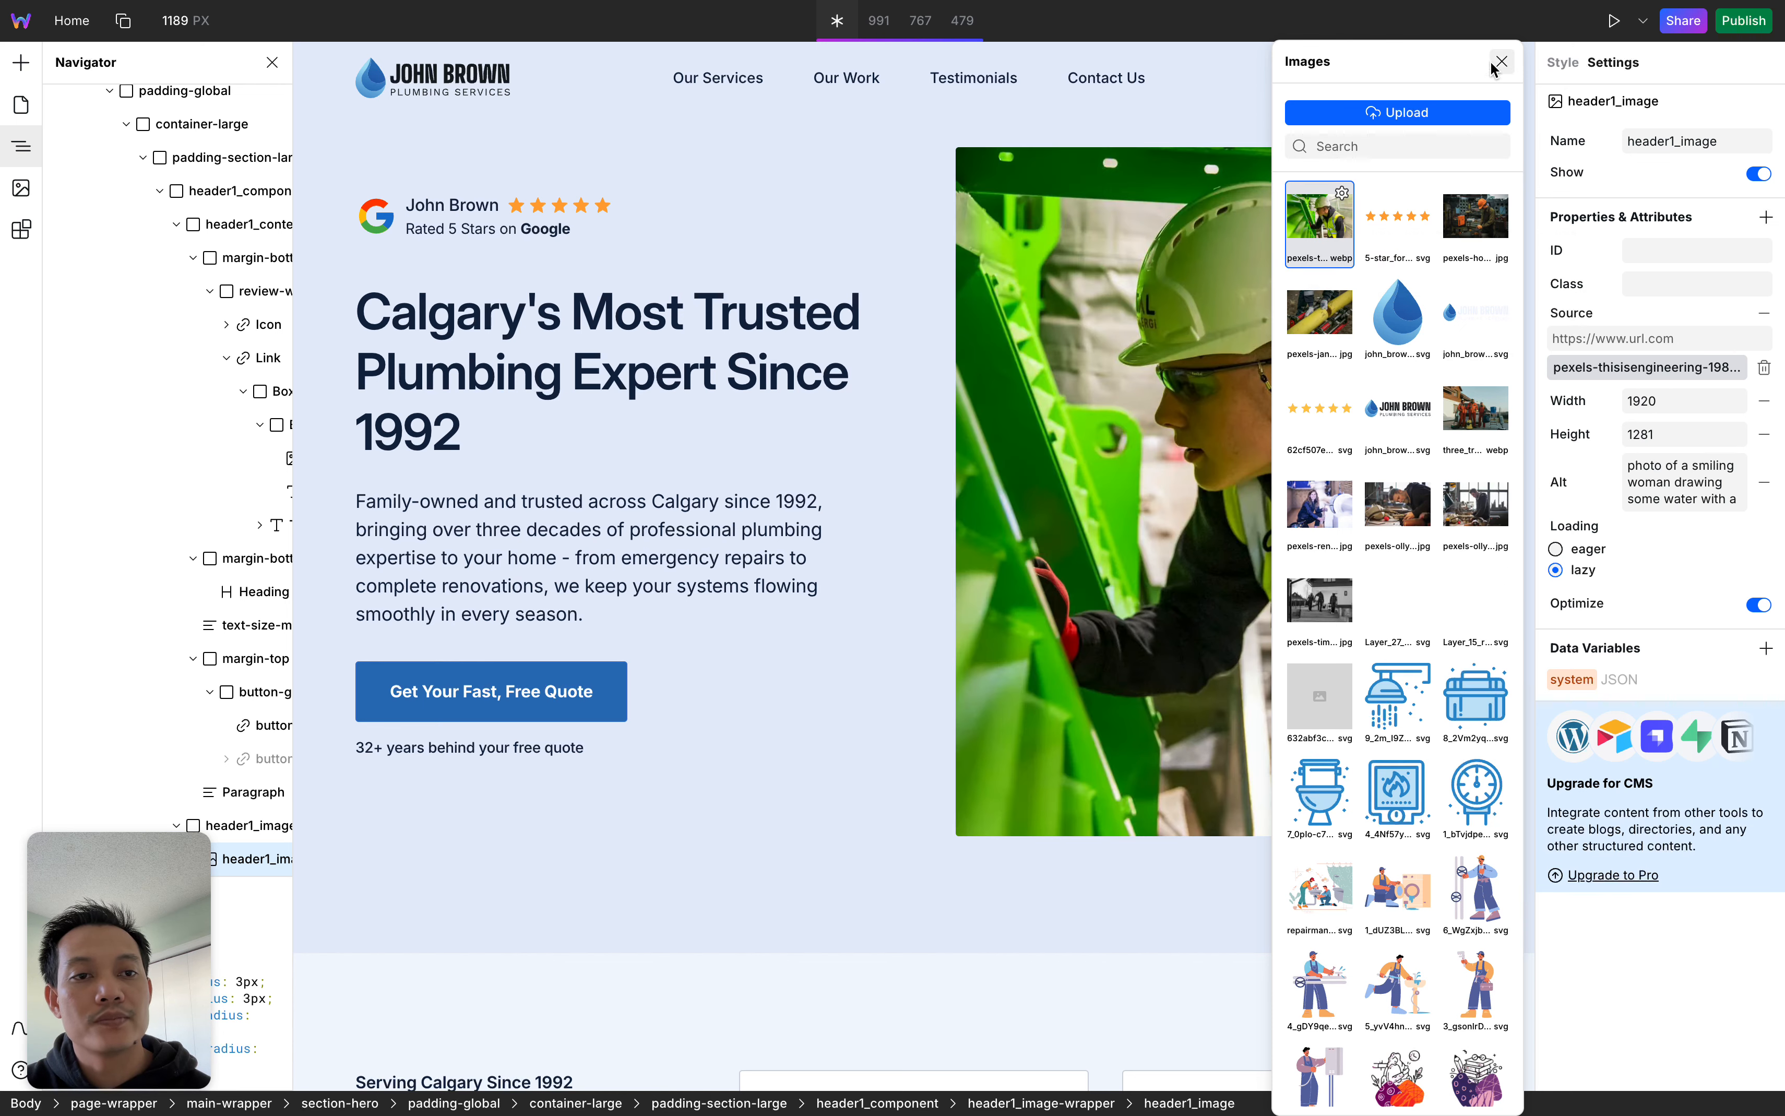
left_click(1502, 61)
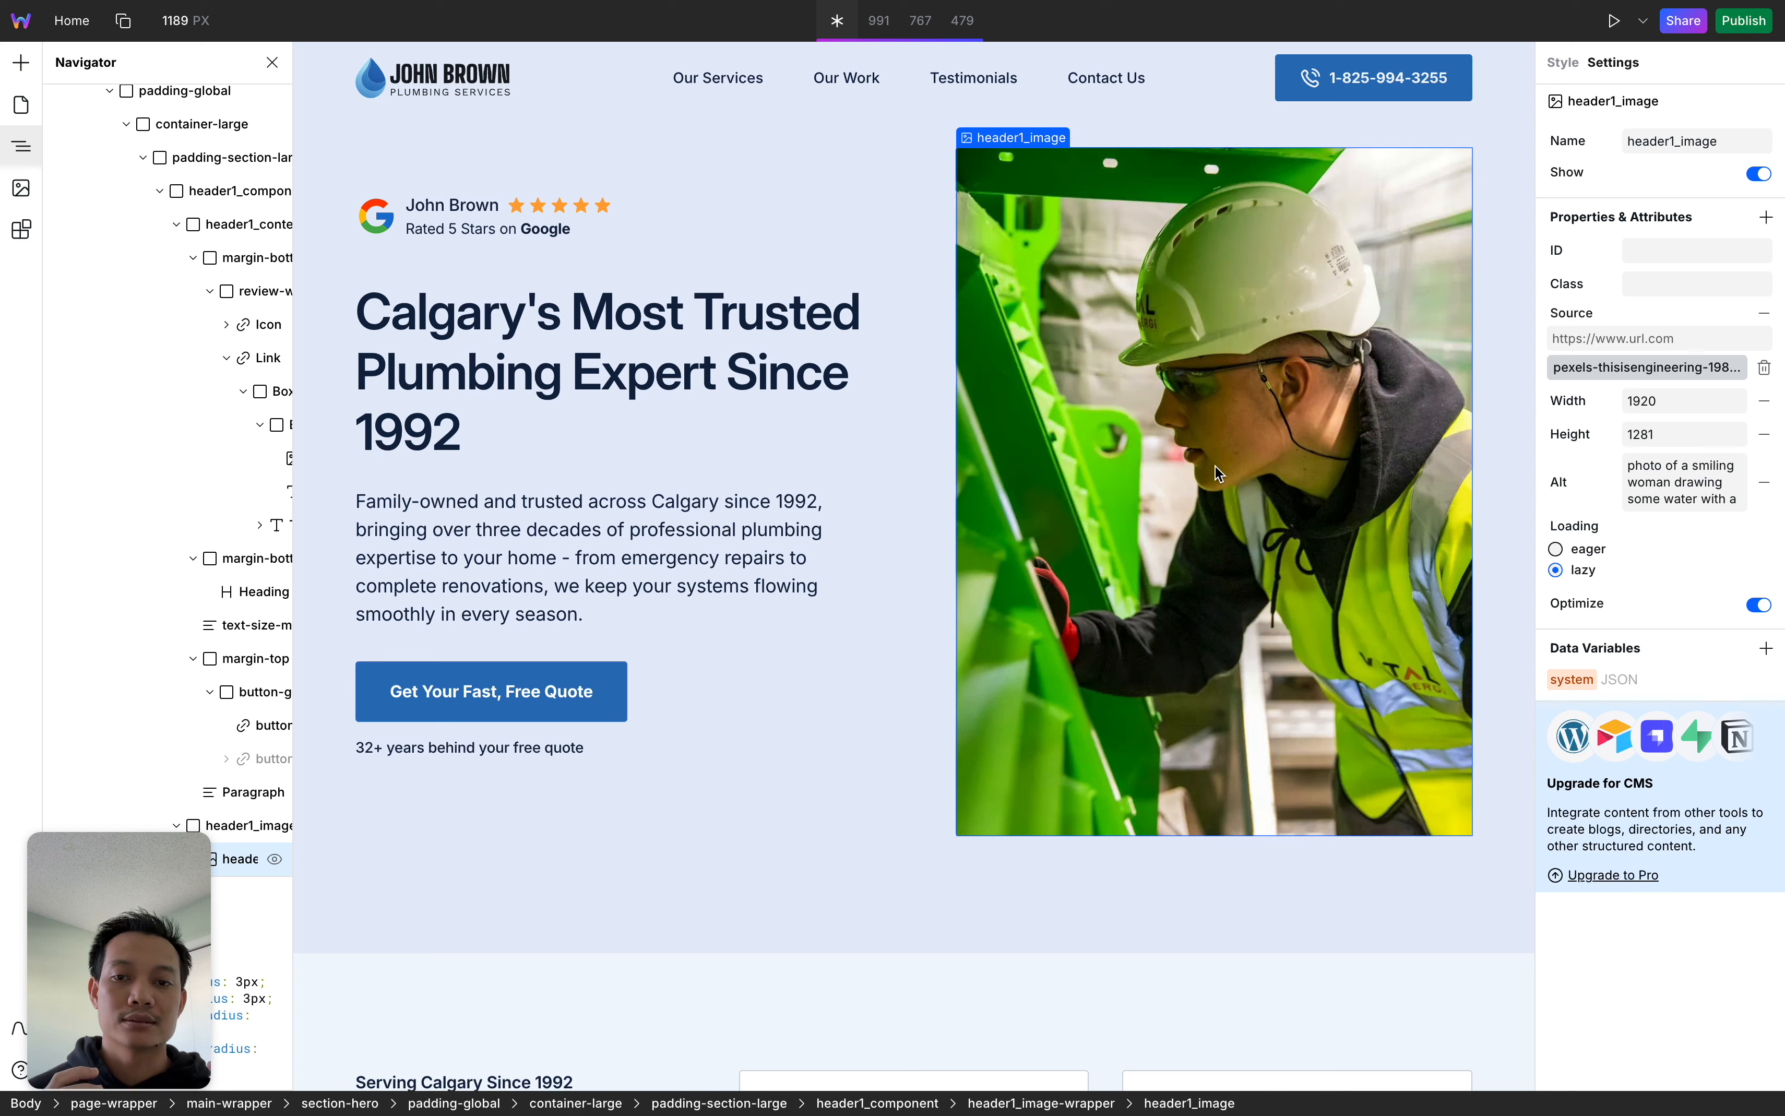
Set the hero image's source back to the pexels-reneterp-13821183 photo of the smiling woman
left_click(1672, 367)
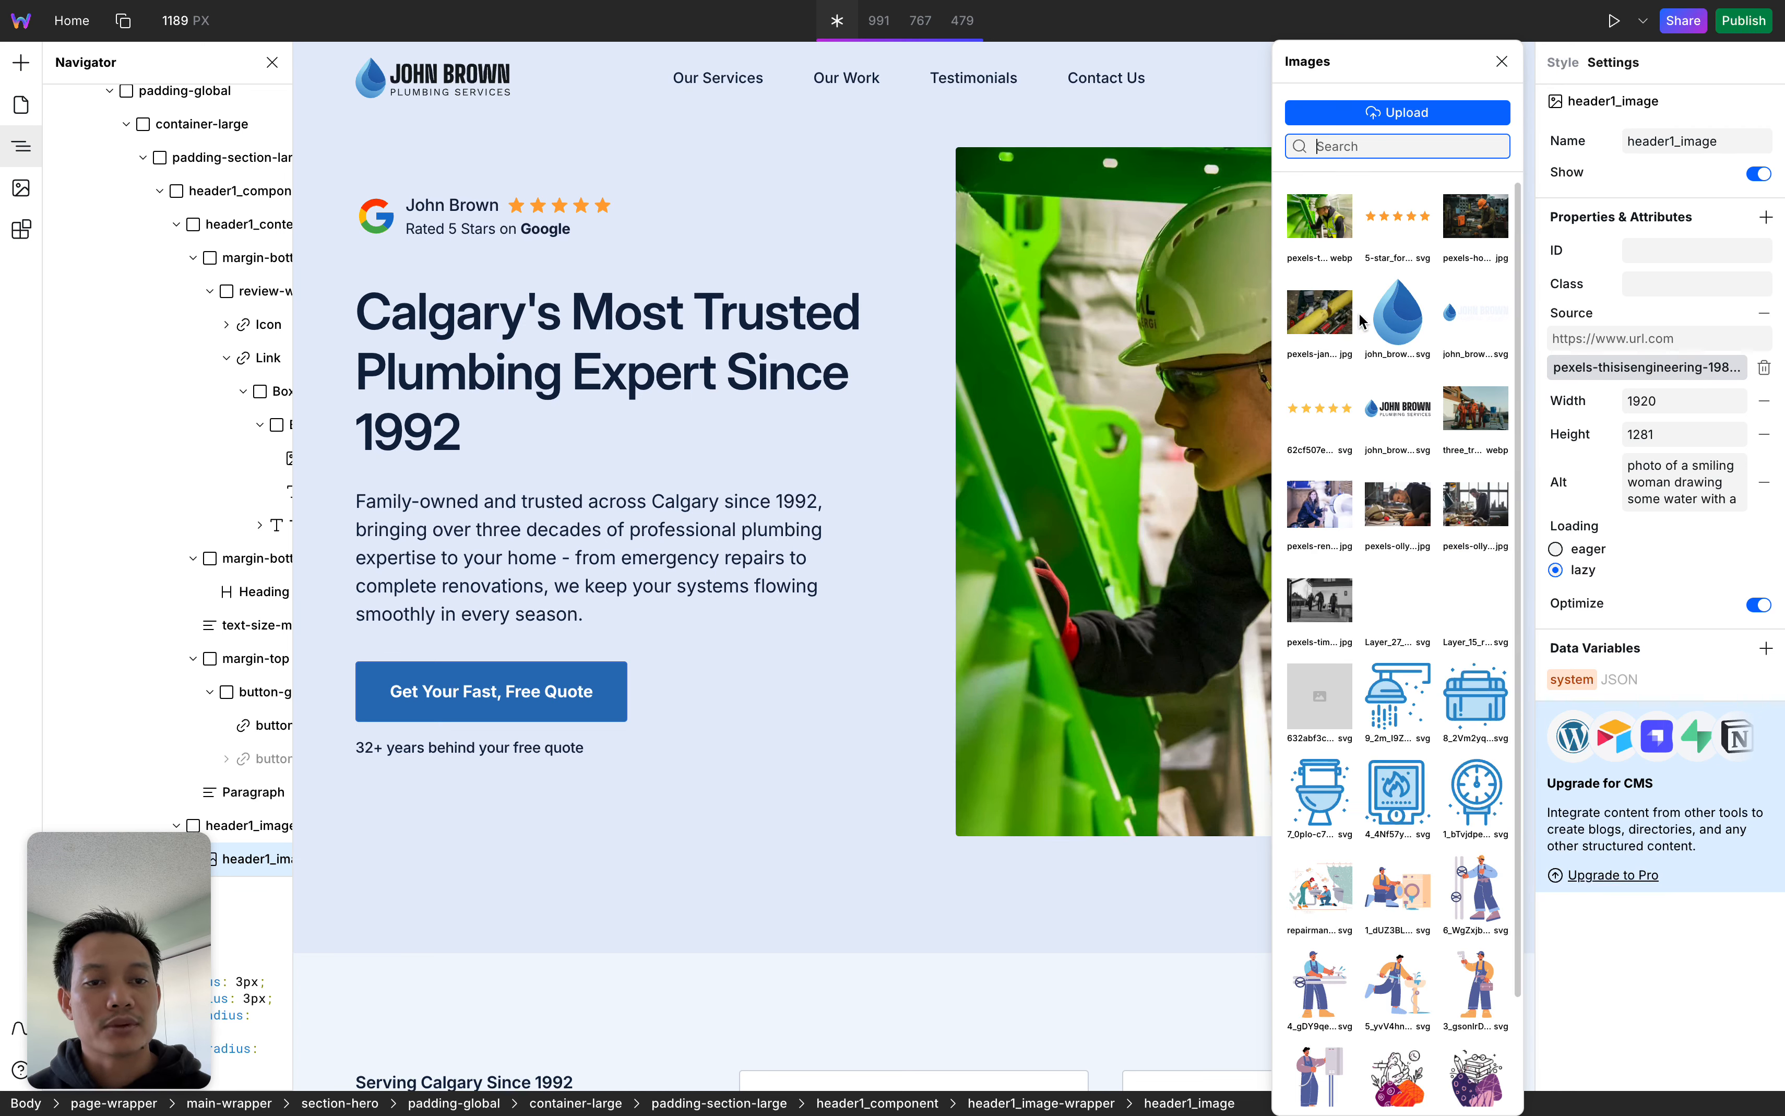
left_click(1320, 513)
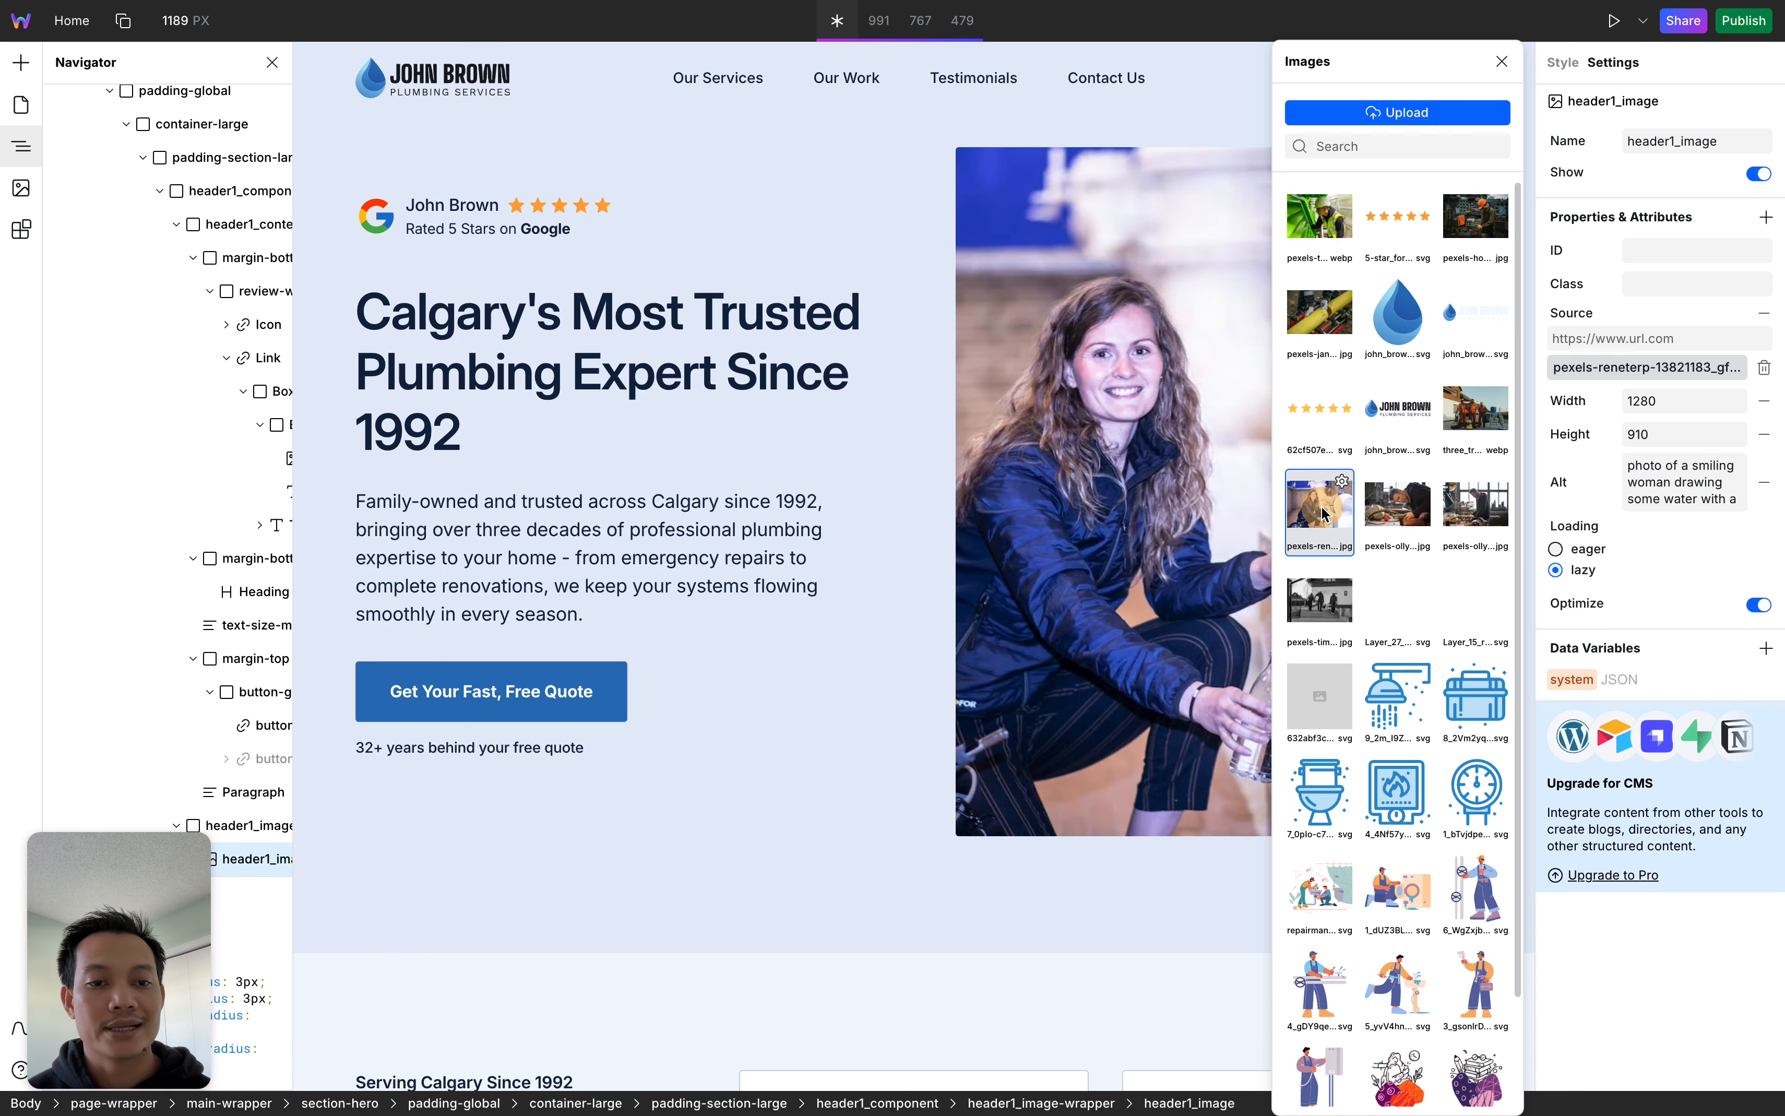
left_click(1501, 61)
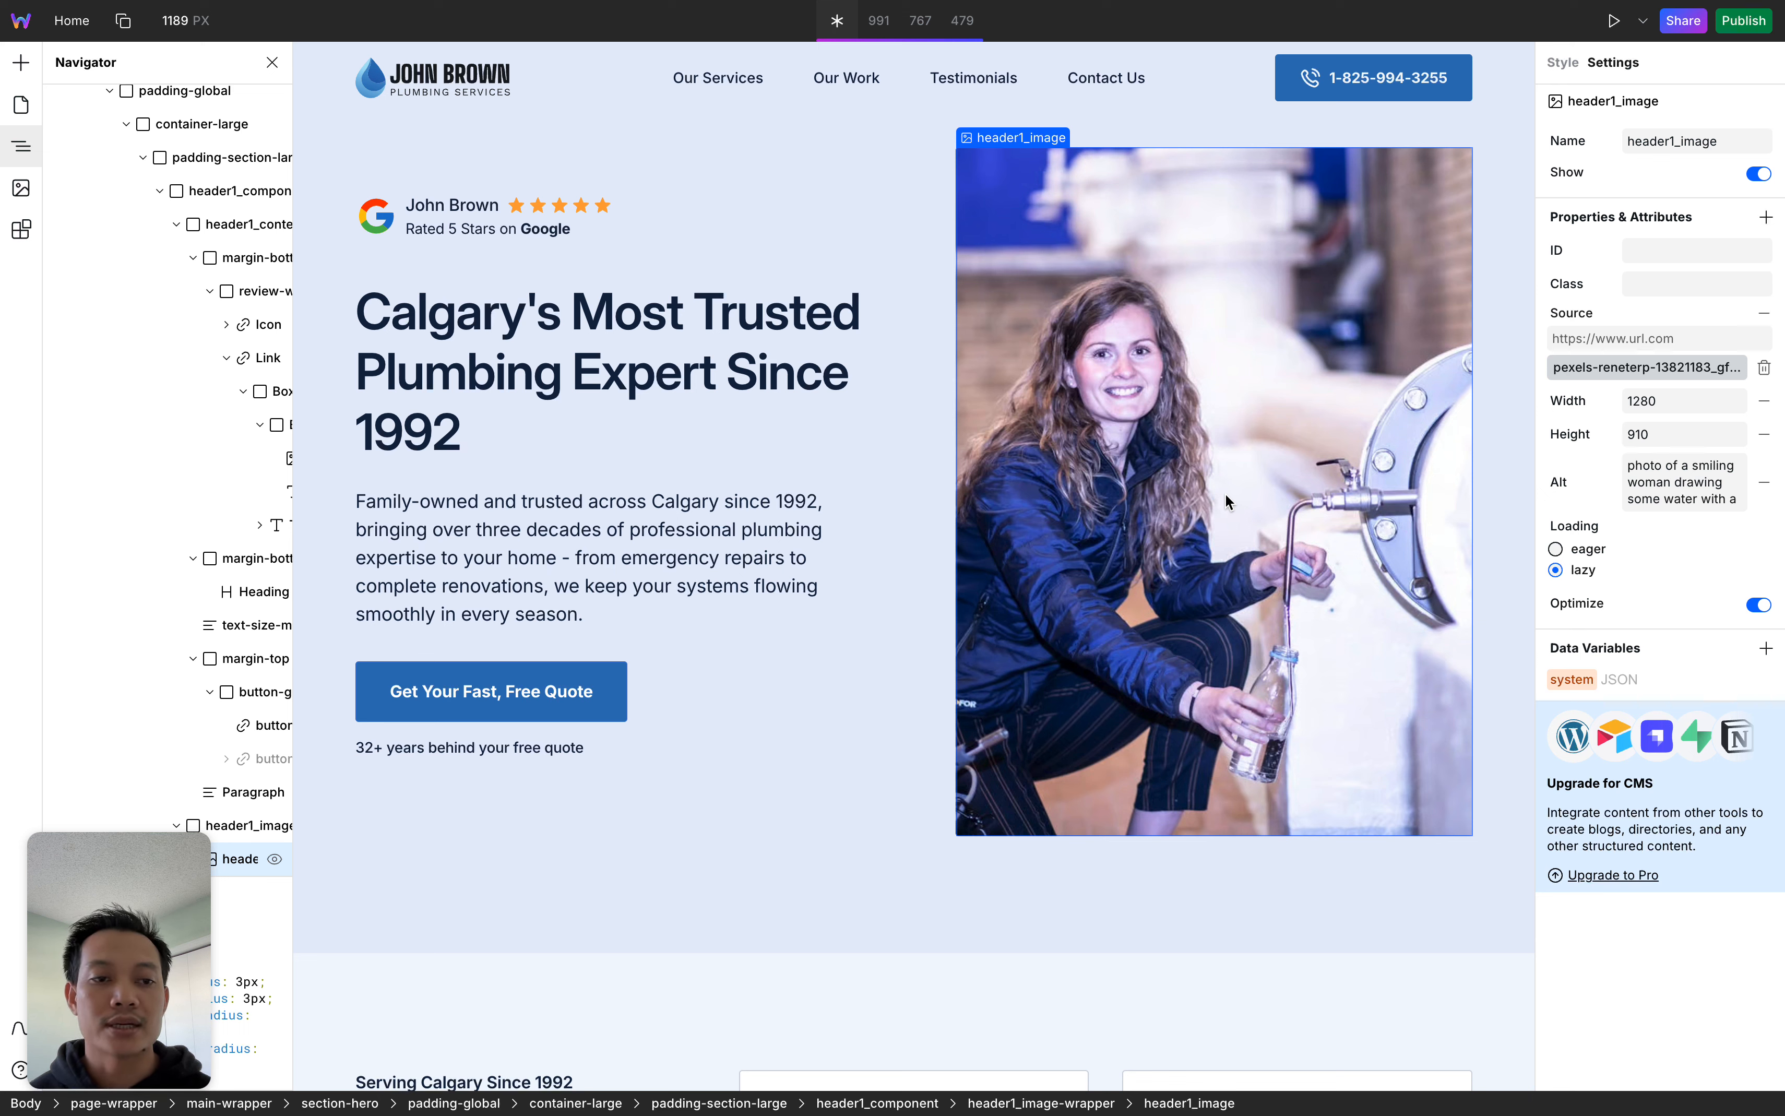
Review the hero image's height and alt settings, and the text content settings of the hero heading, paragraph and line beneath the button
left_click(1601, 430)
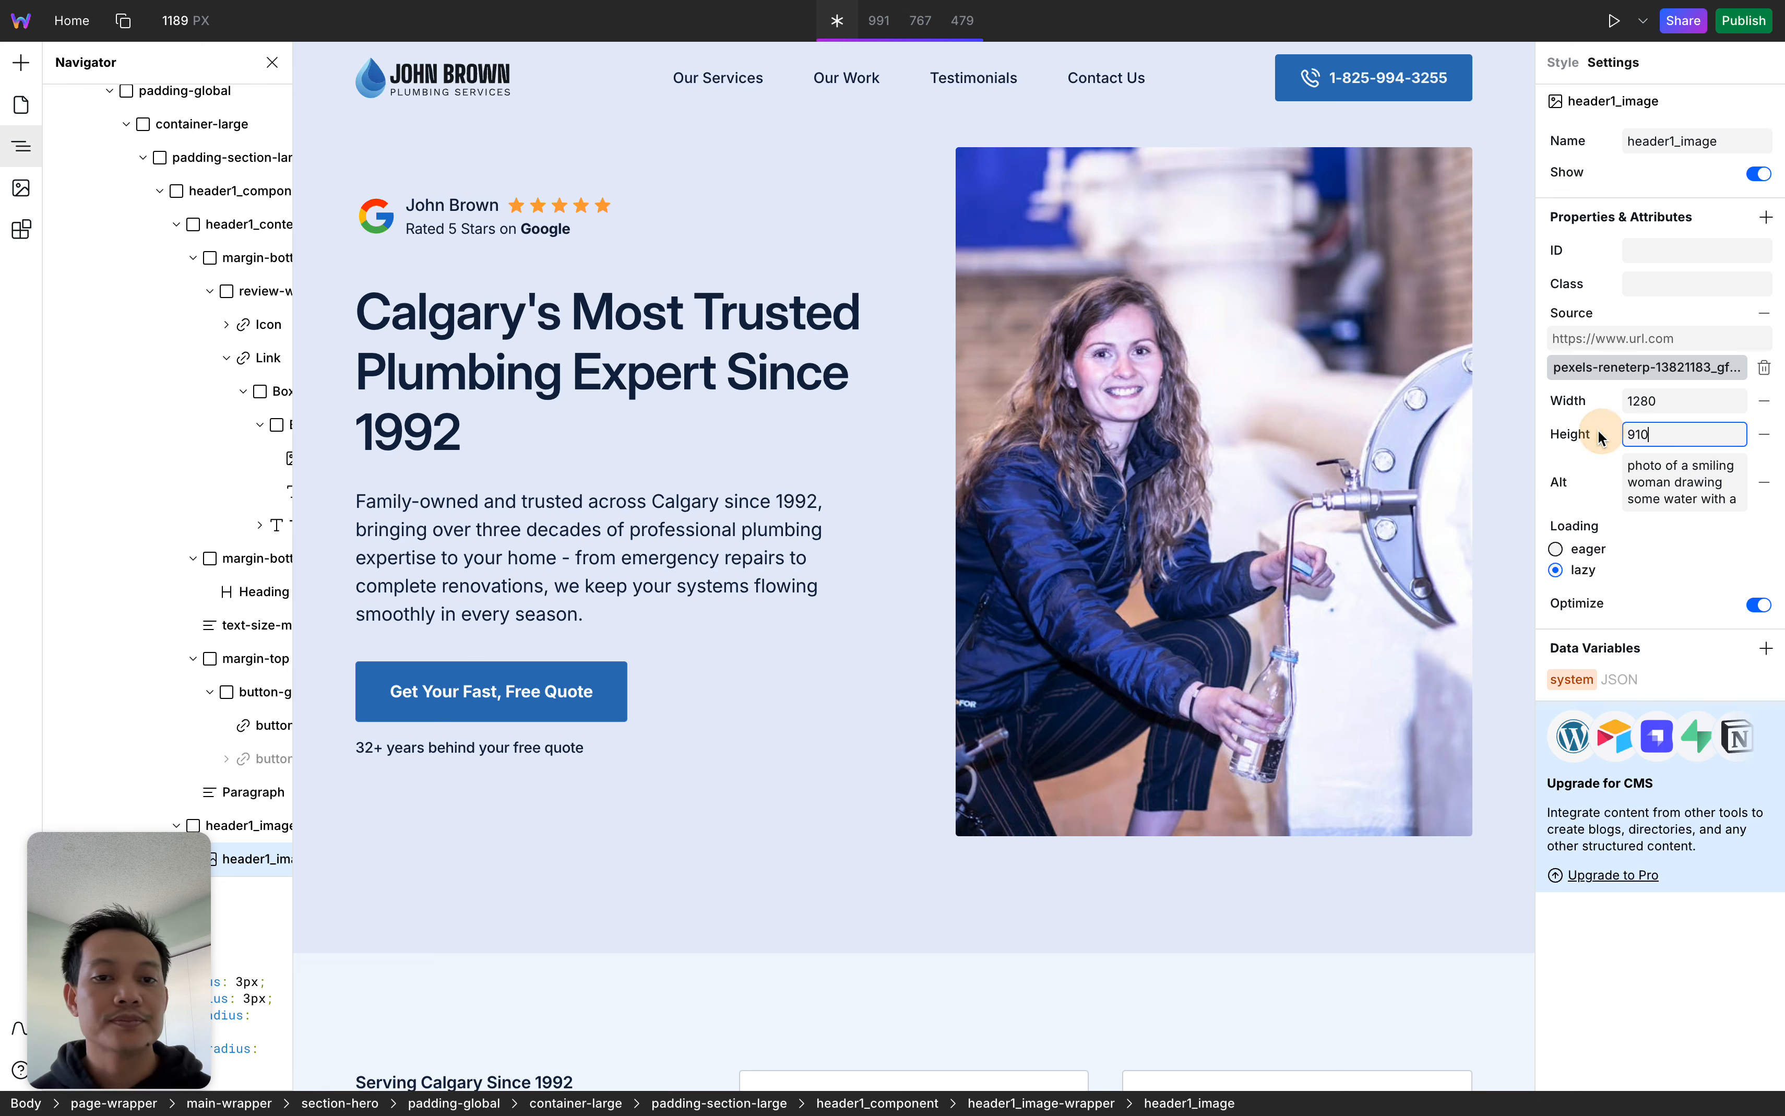
left_click(1607, 480)
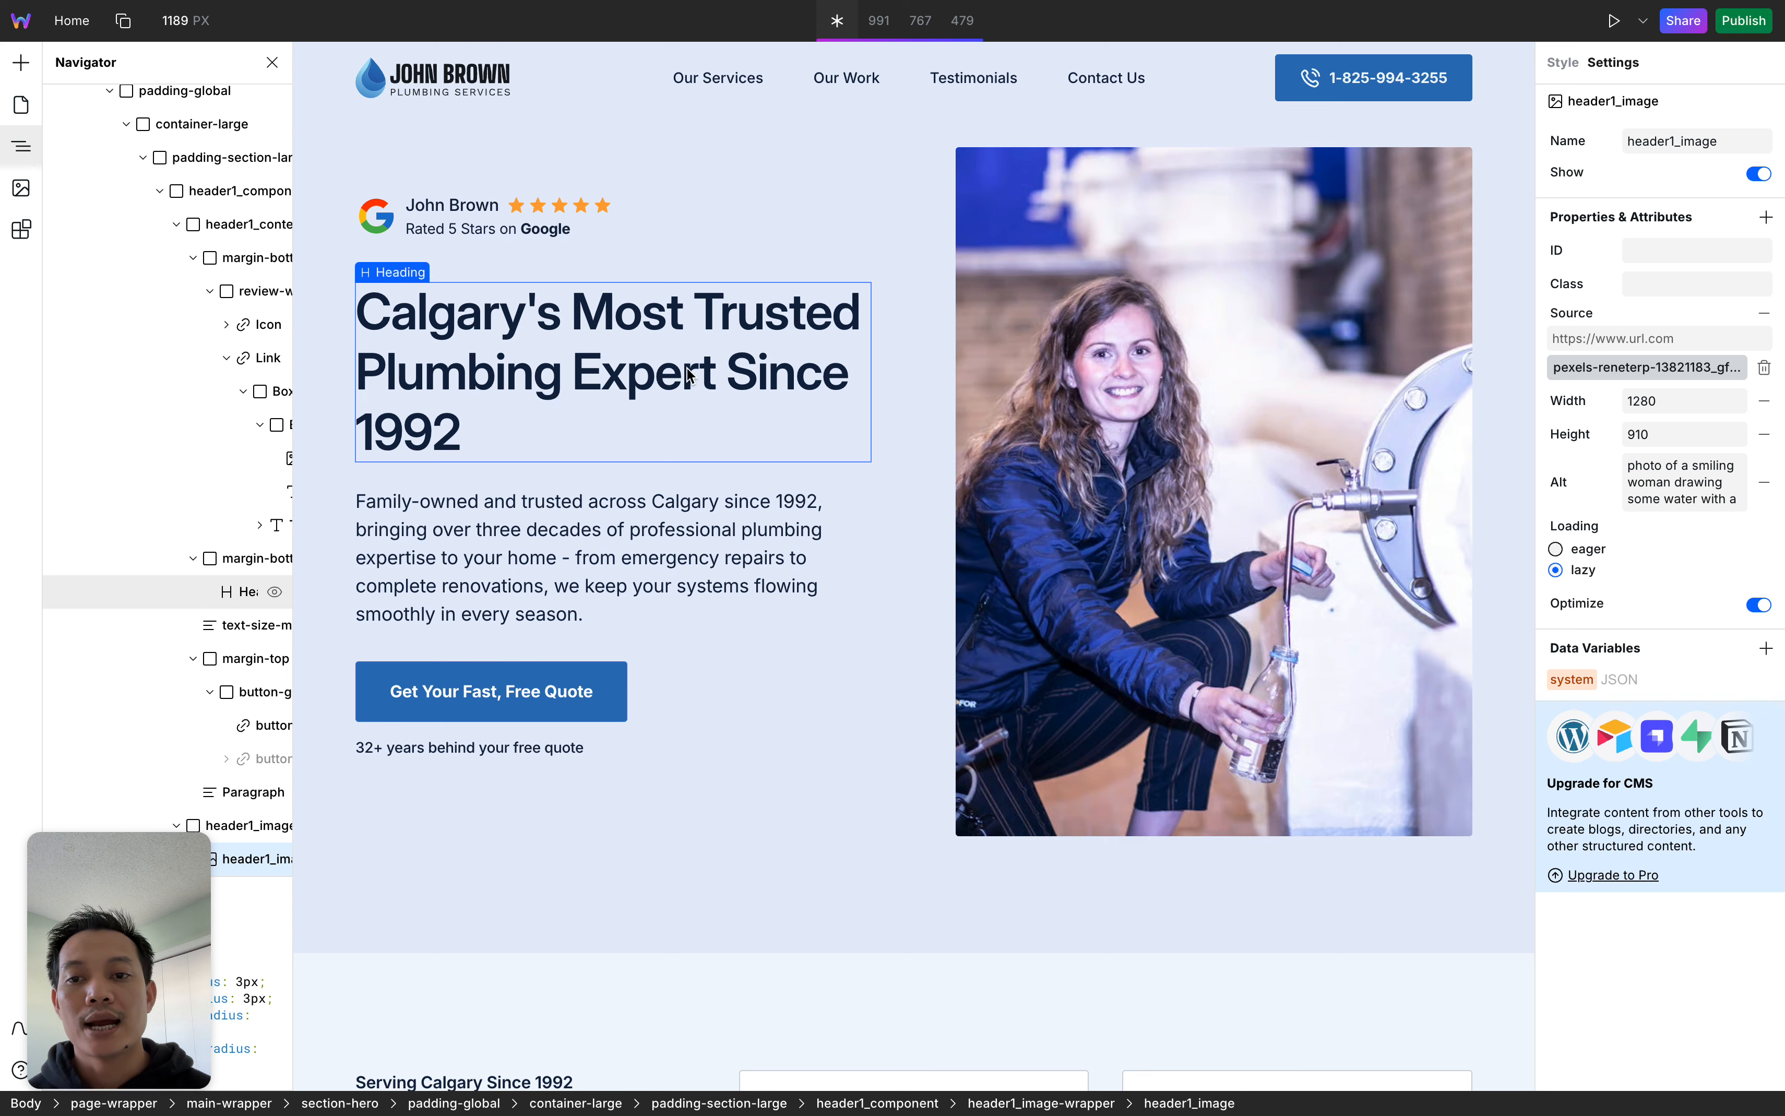
left_click(632, 324)
left_click(532, 570)
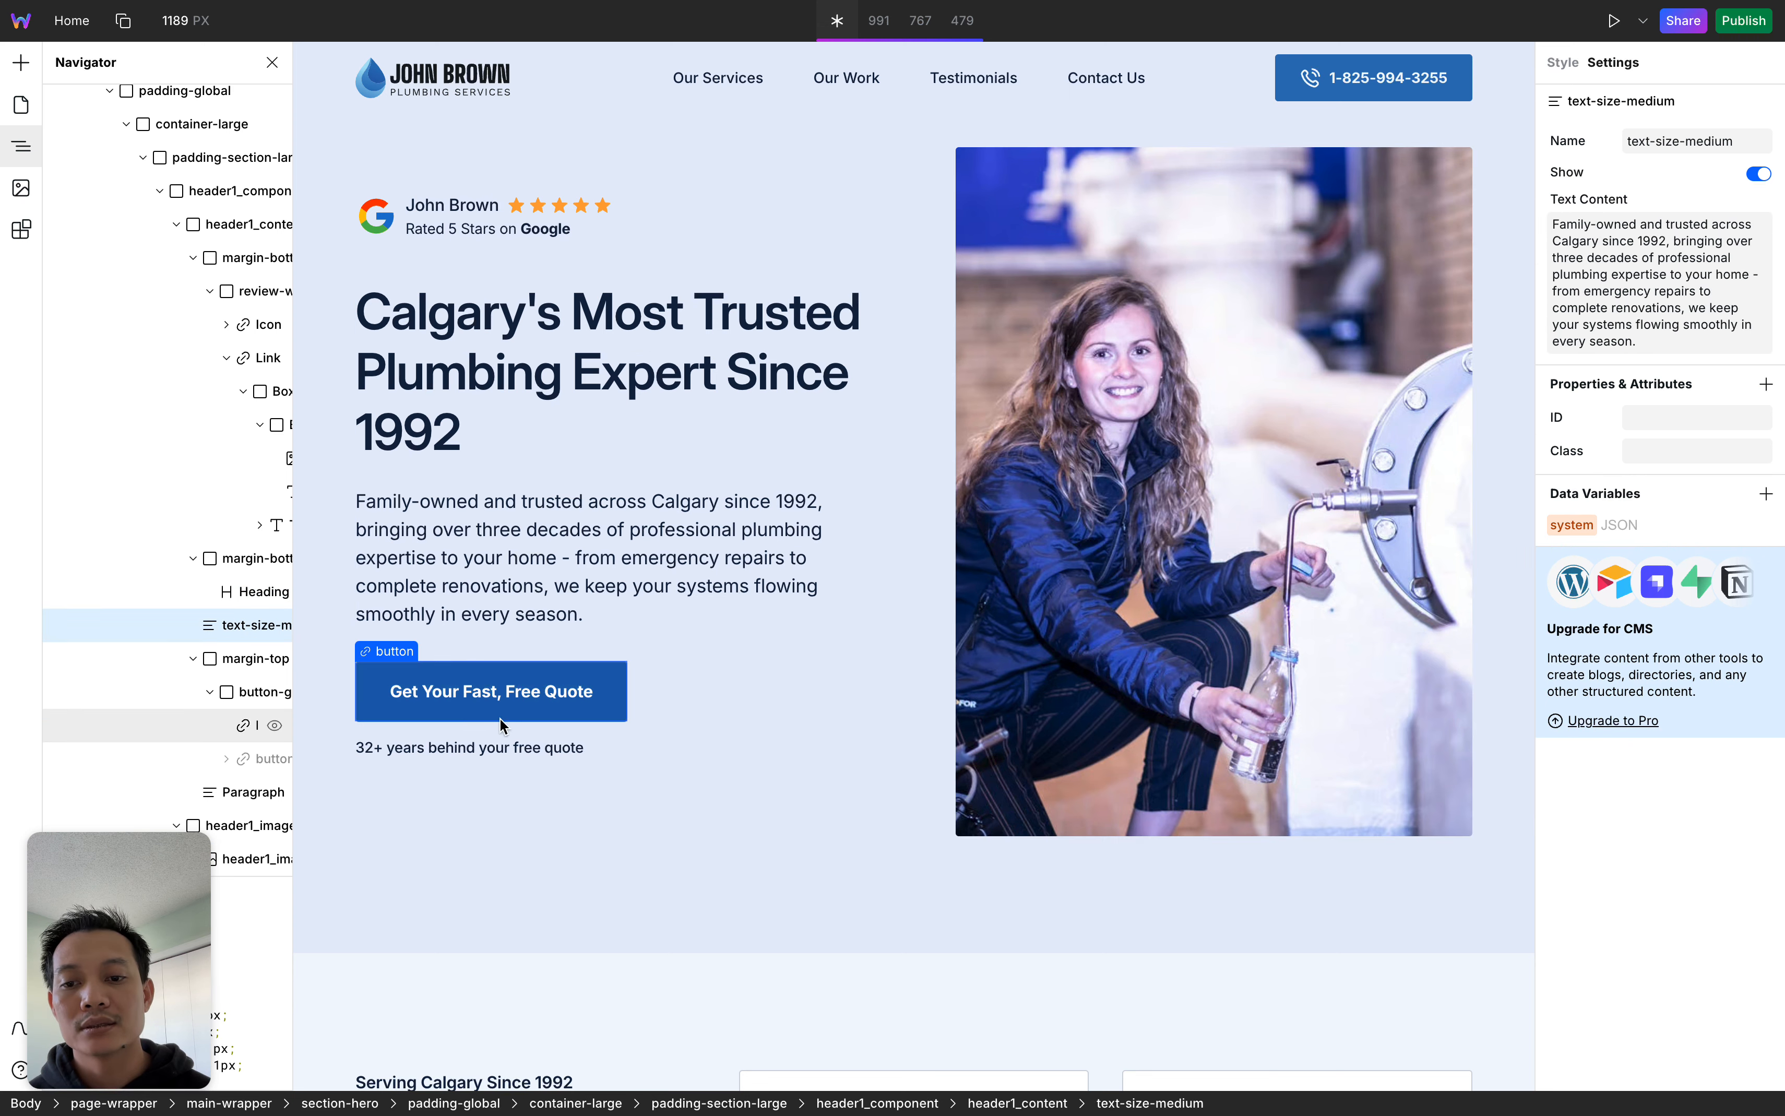
left_click(492, 751)
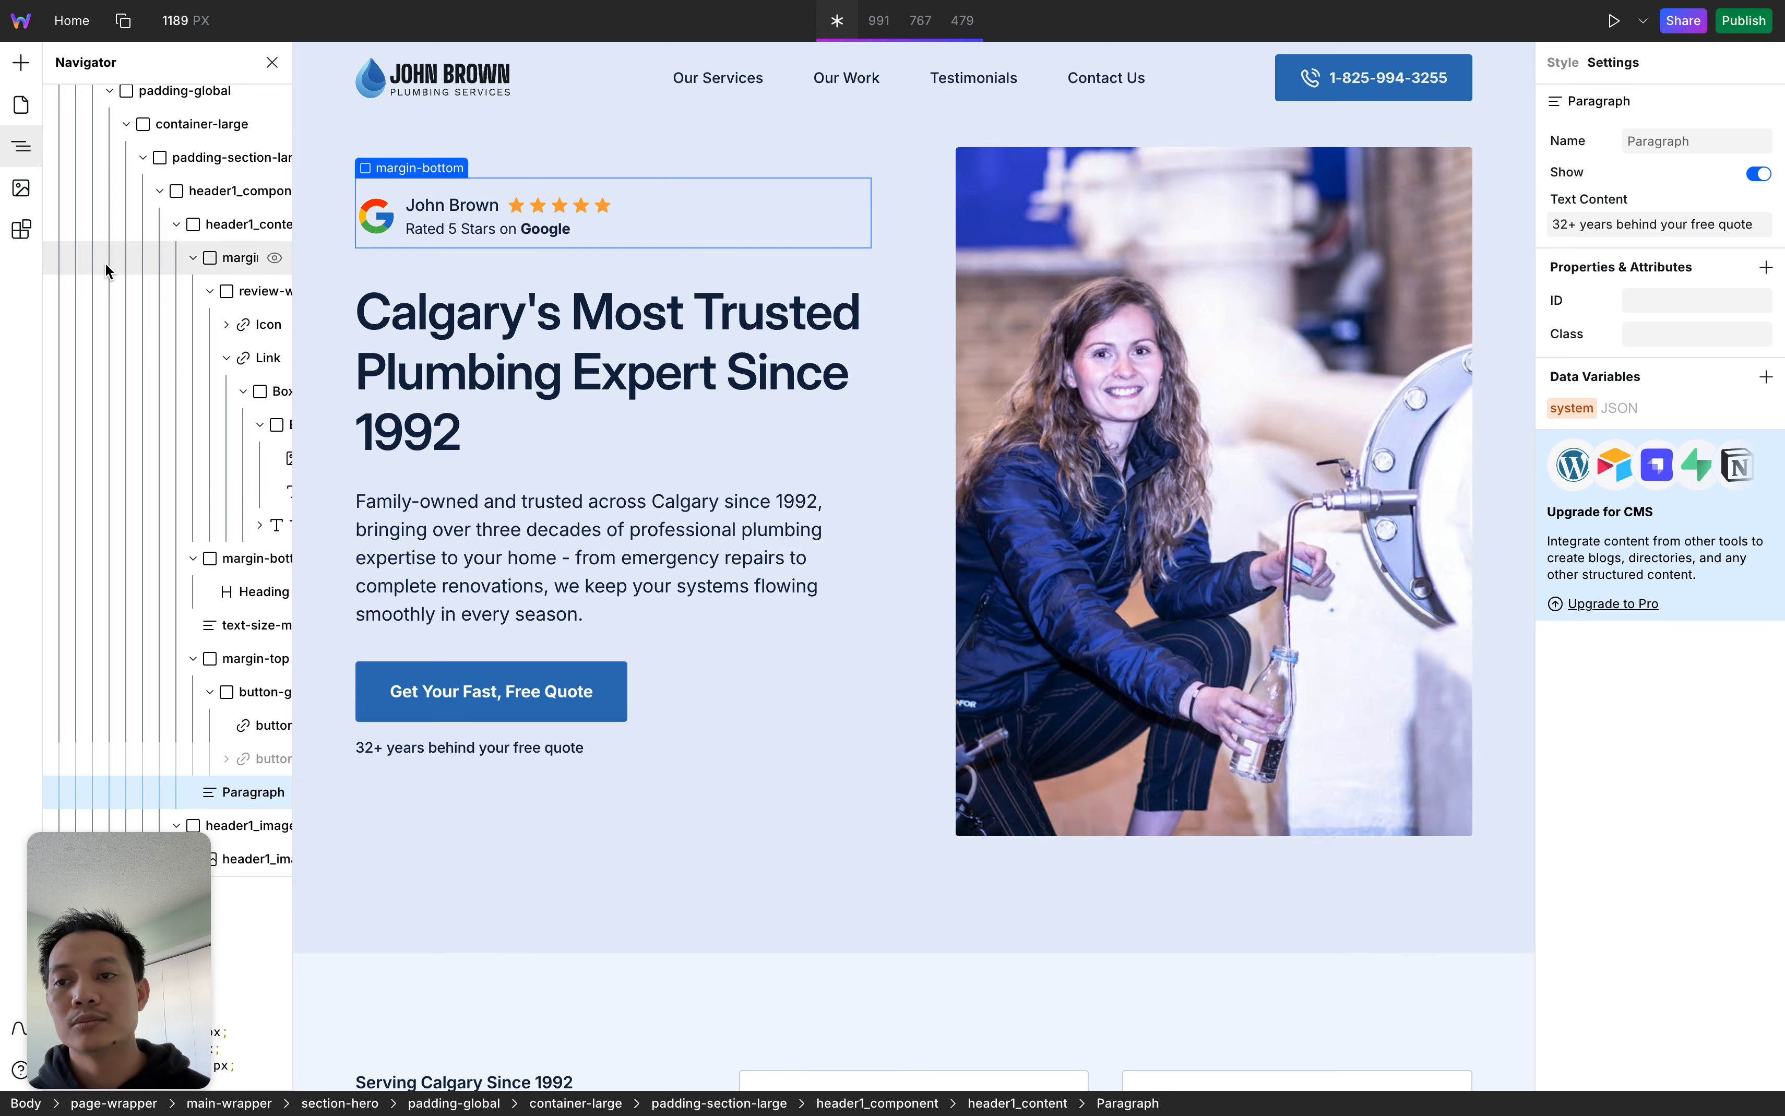
Switch to the Google Docs checklist, review the Website Customization tasks and return to the Webstudio editor
mouse_move(102, 455)
scroll(99, 451, "left", 3)
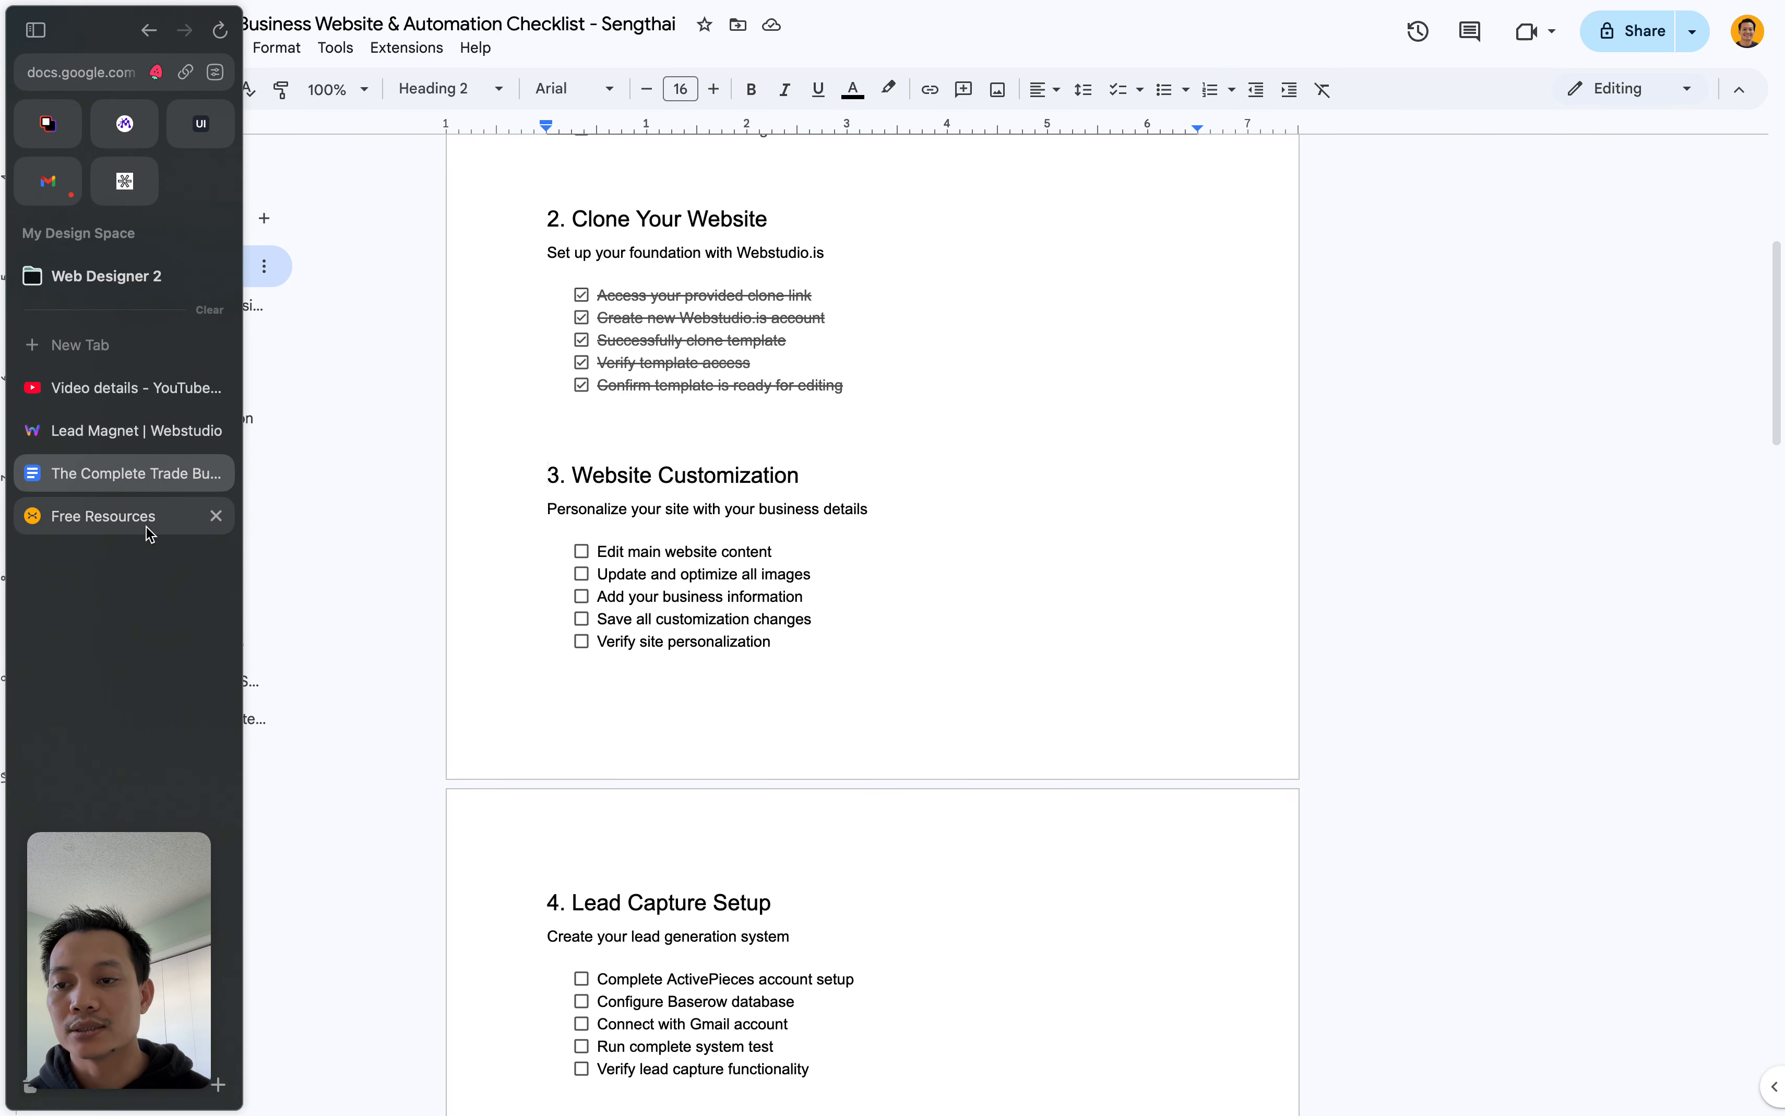
left_click(822, 552)
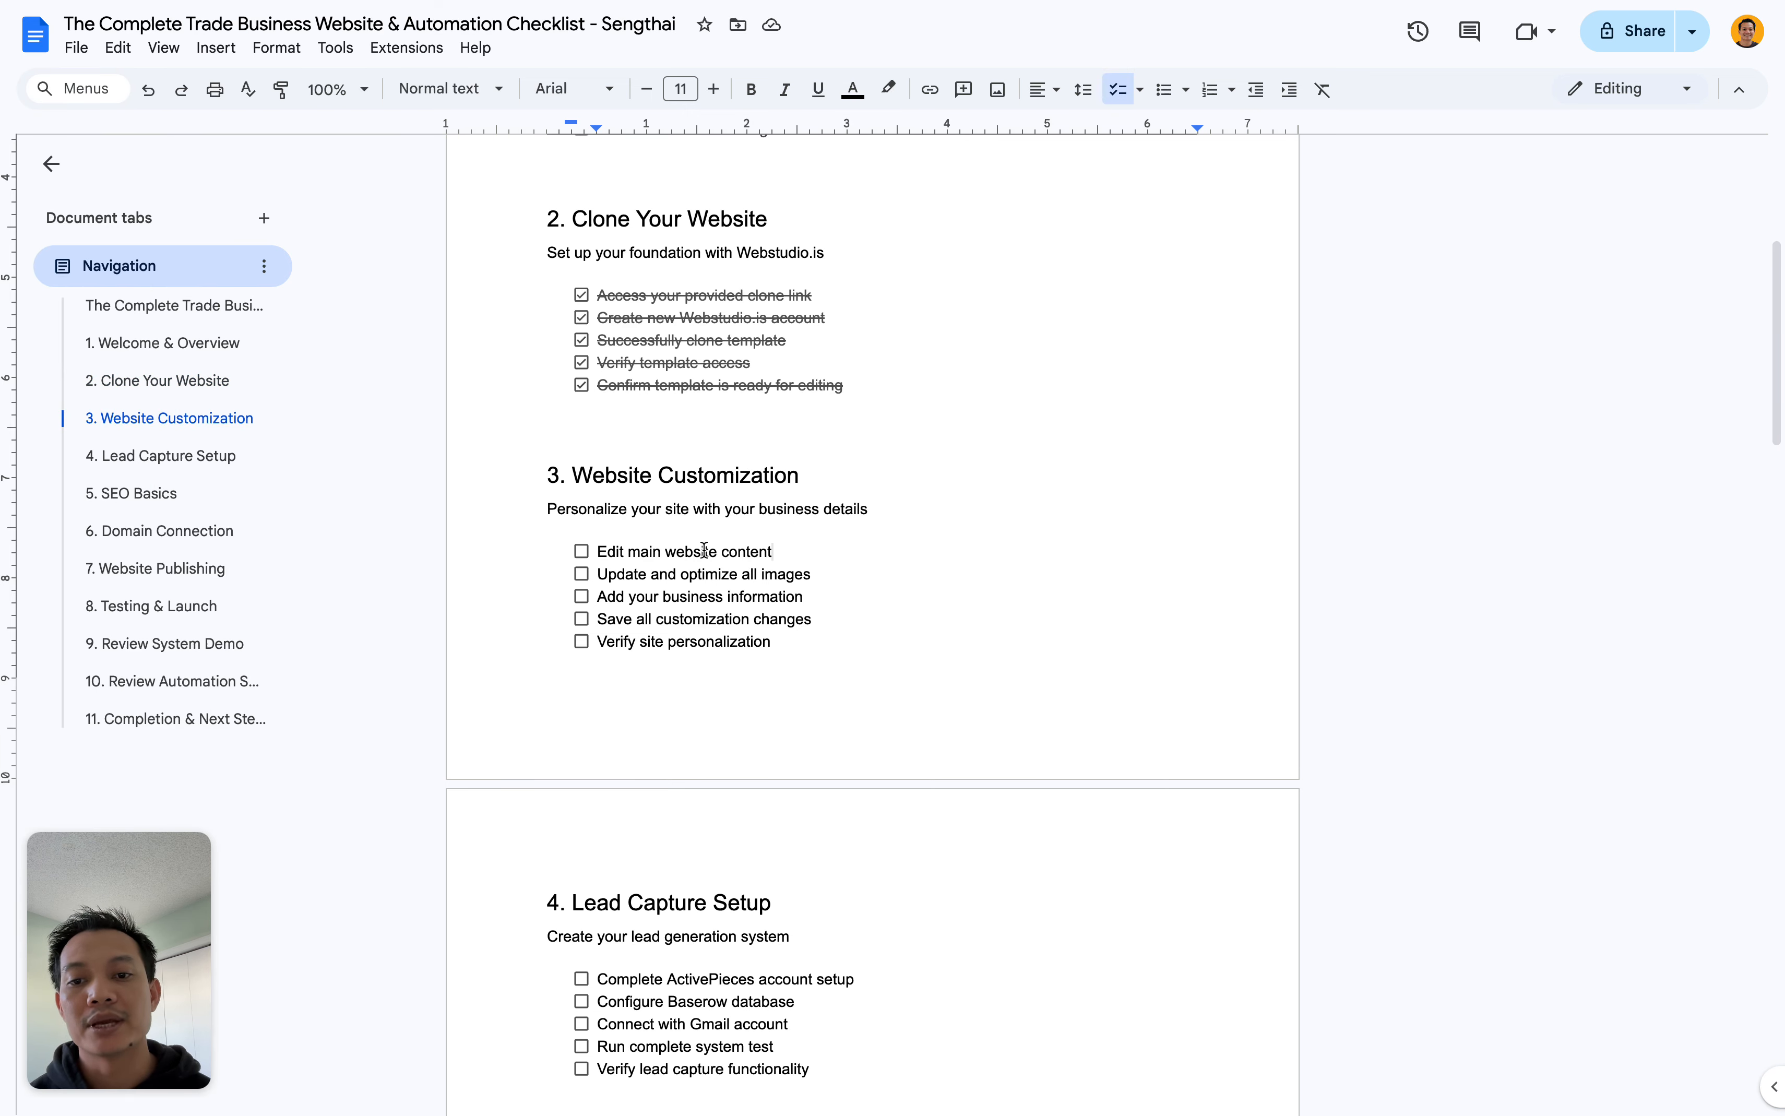
mouse_move(170, 554)
scroll(119, 635, "right", 3)
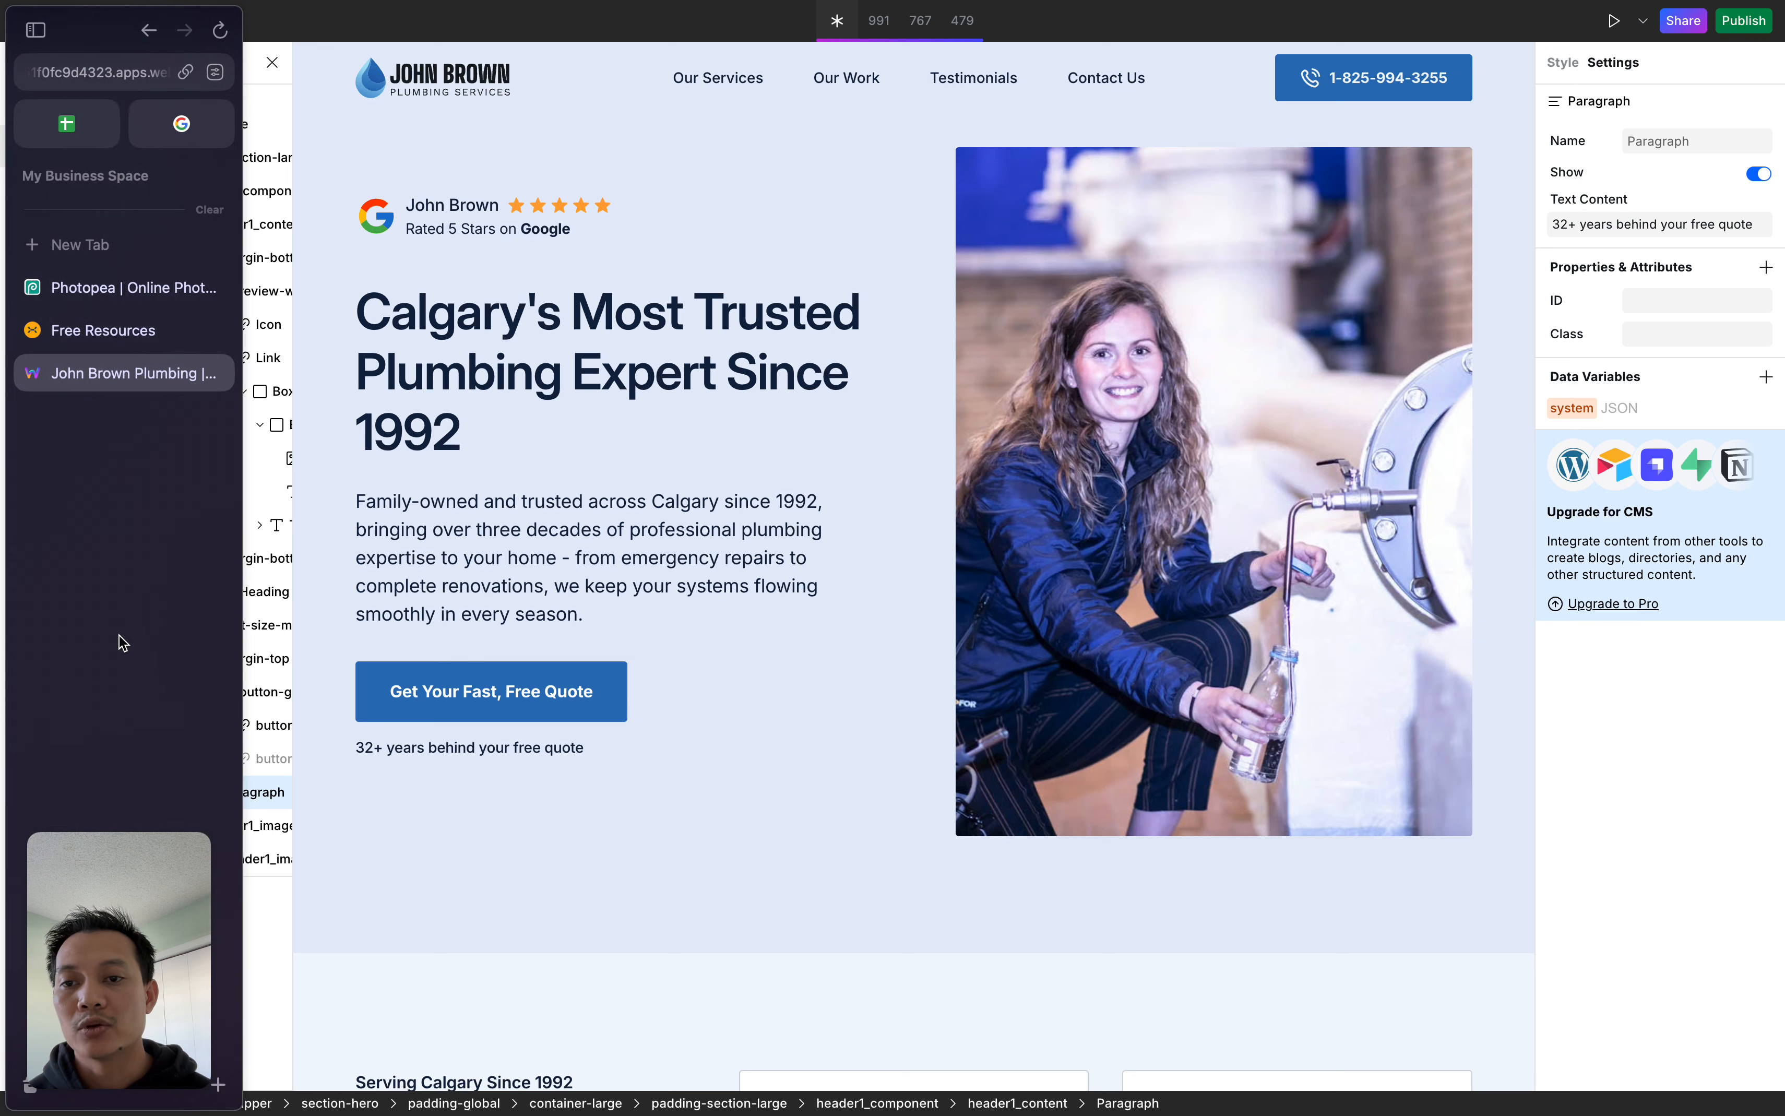
Select the illustration on the Emergency Plumbing card in the Our Services section to view its settings
scroll(849, 683, "down", 2)
scroll(849, 683, "down", 8)
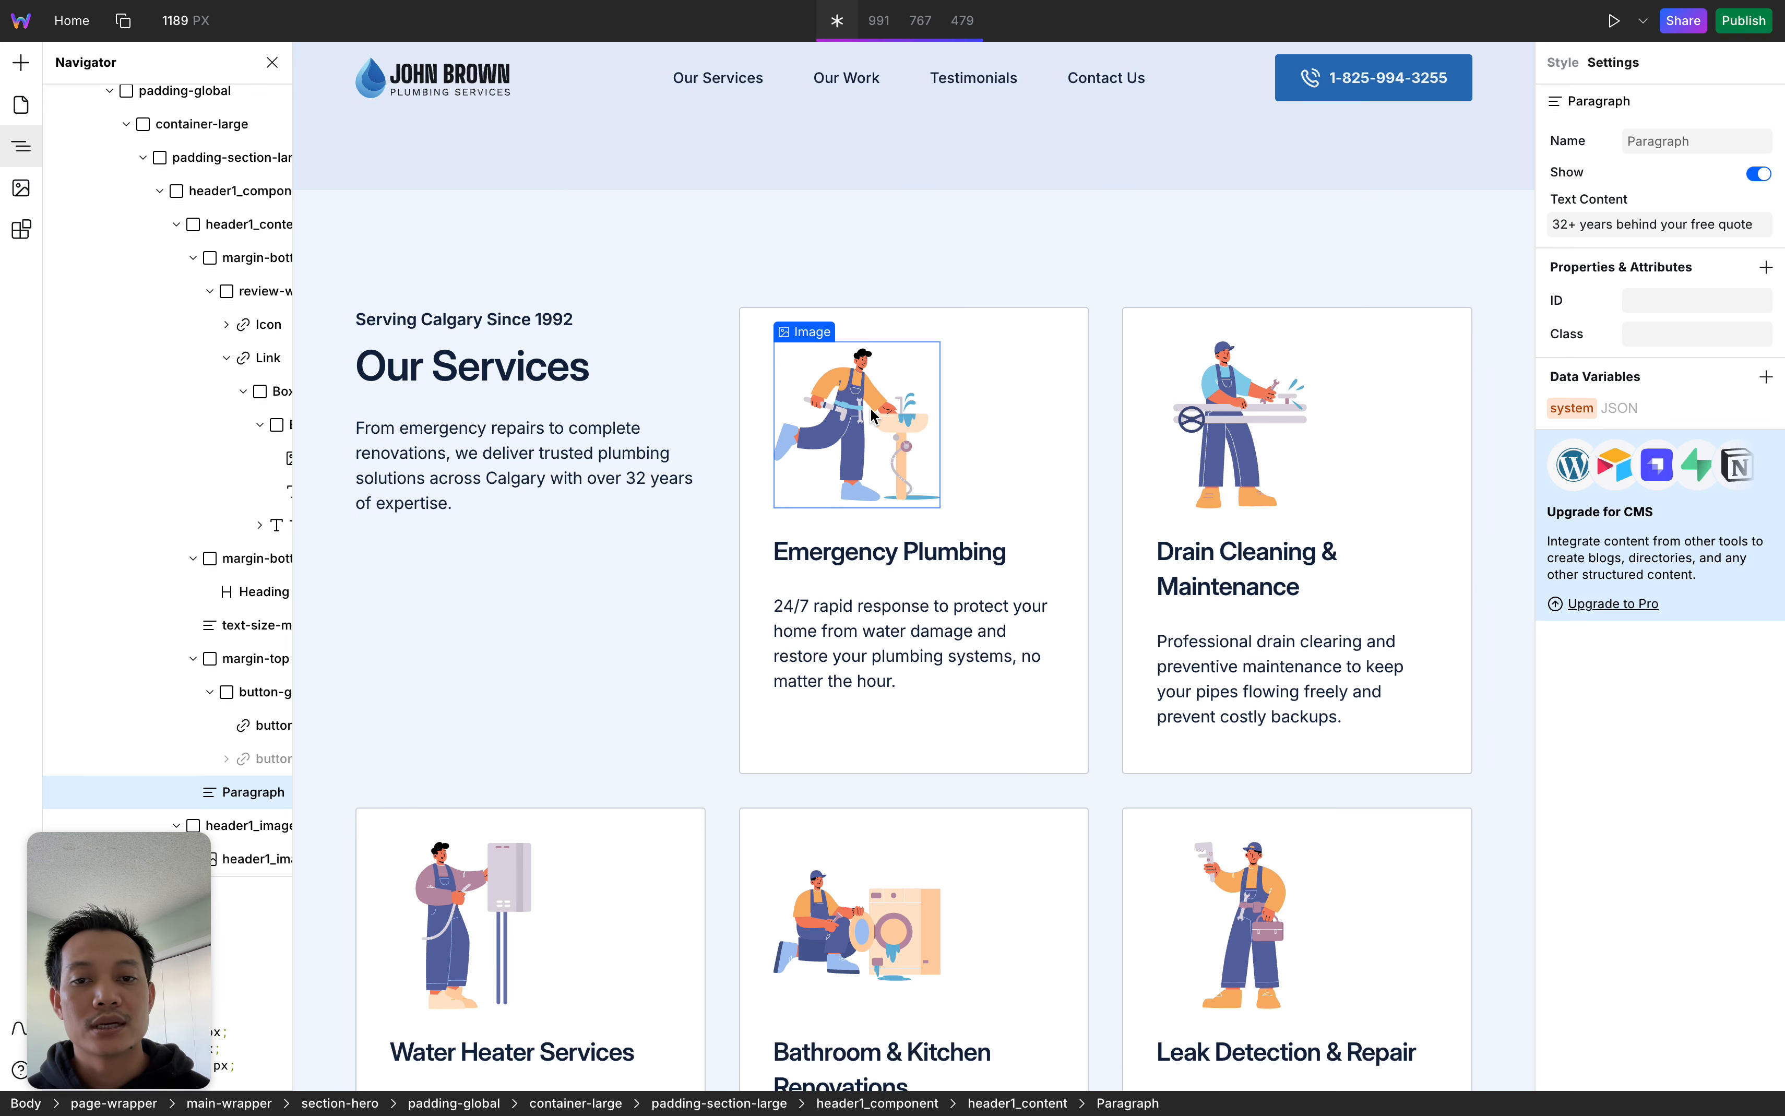
scroll(1169, 787, "down", 2)
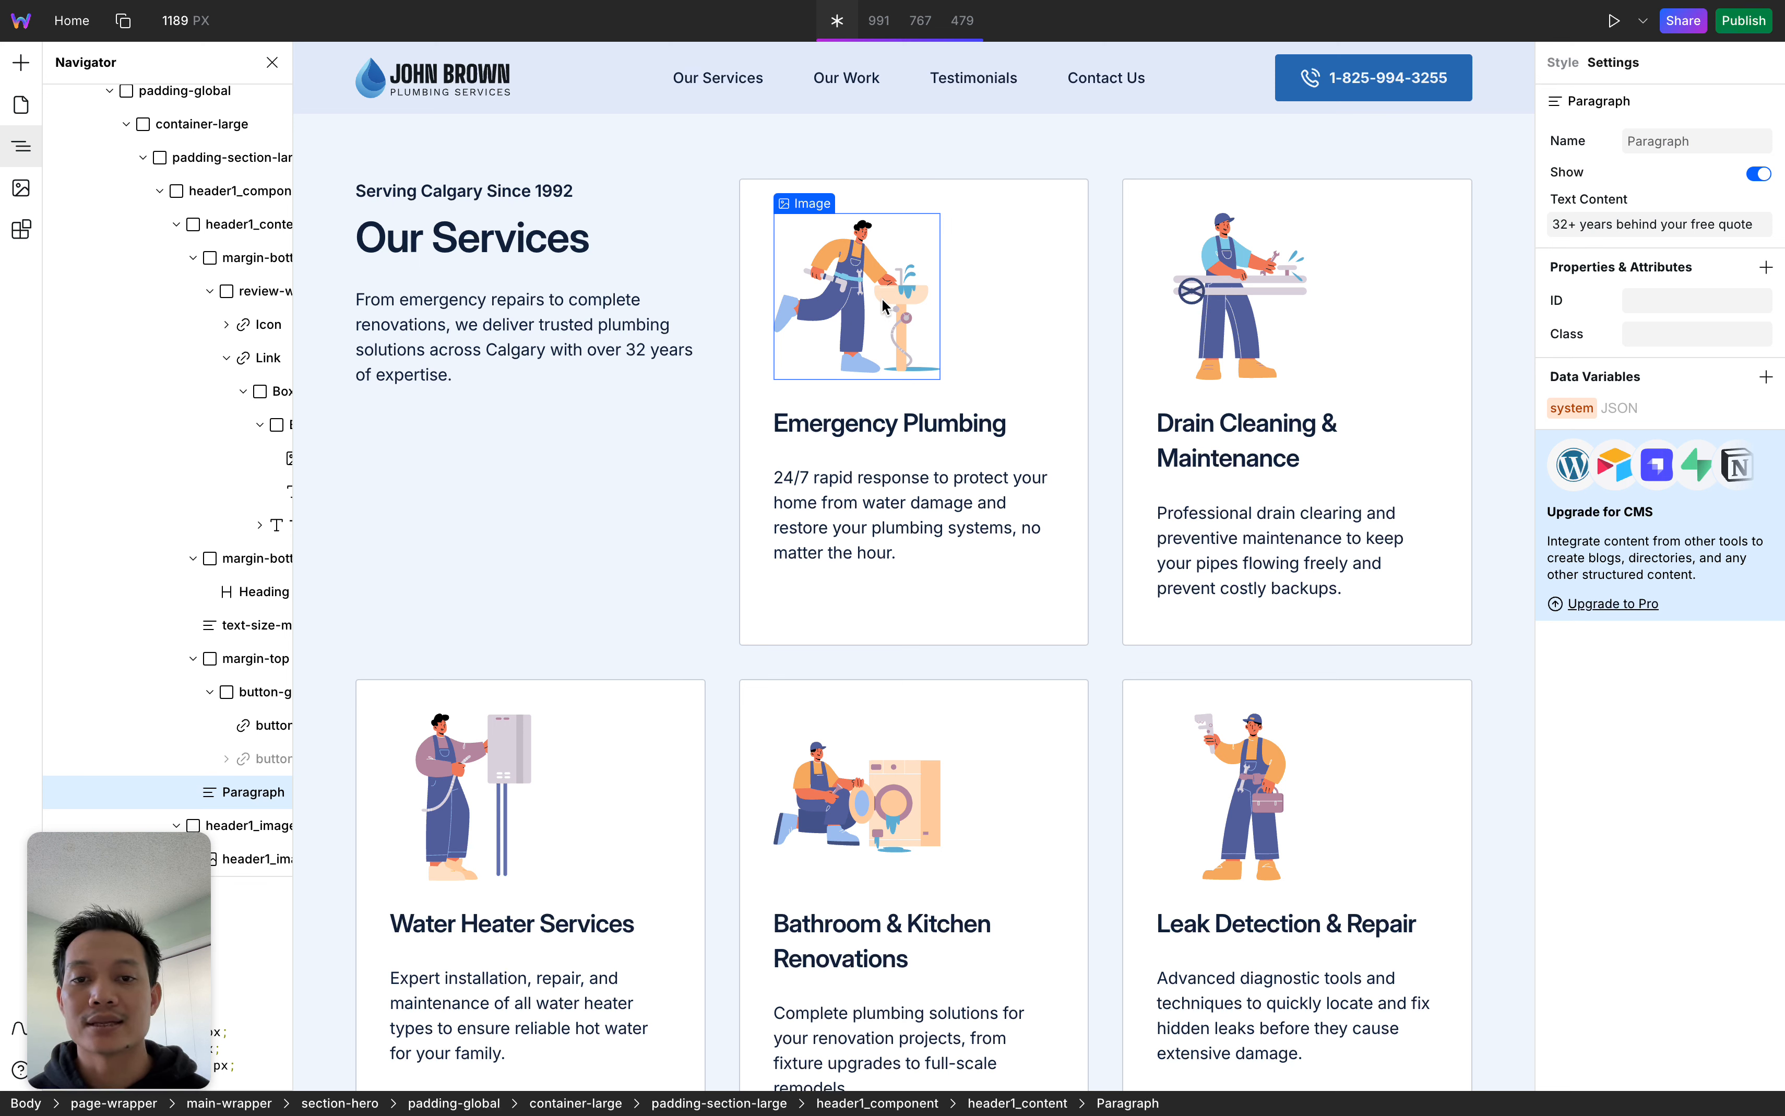
left_click(880, 265)
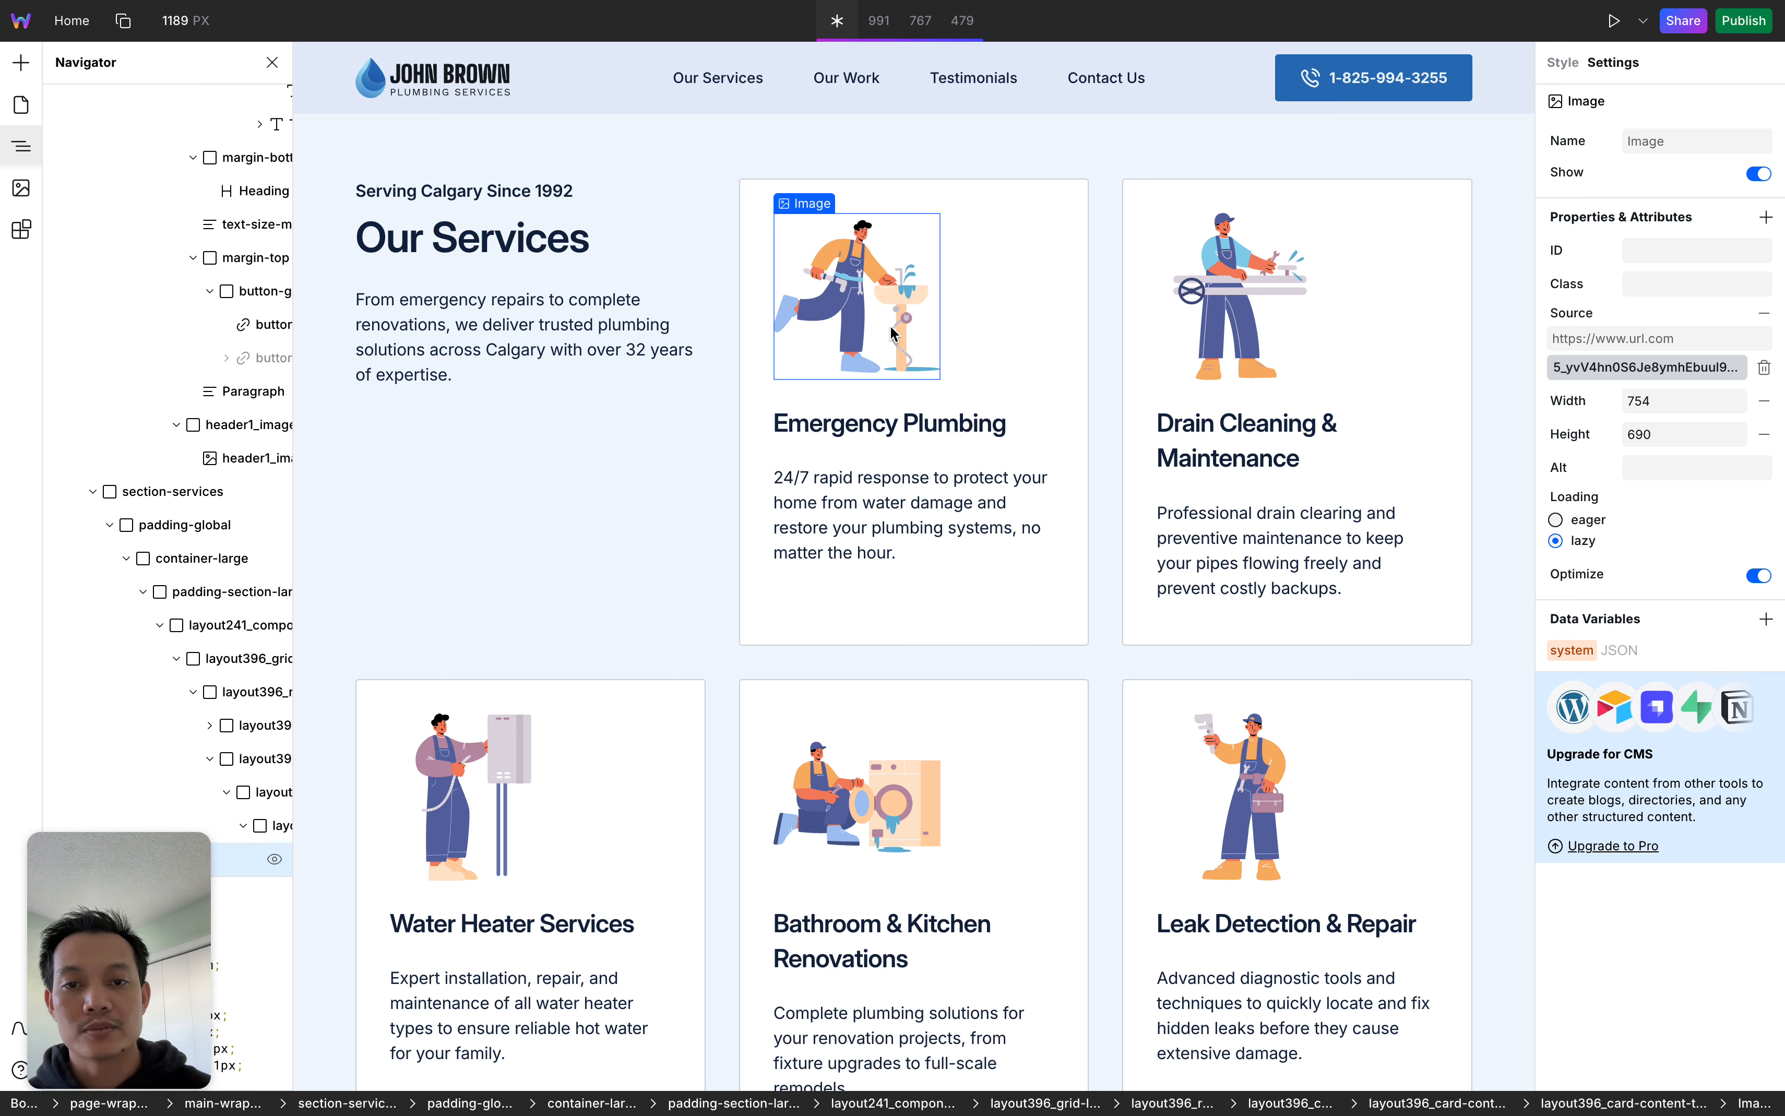
Delete the illustrations from all five service cards, from Emergency Plumbing through Leak Detection & Repair
key("BackSpace")
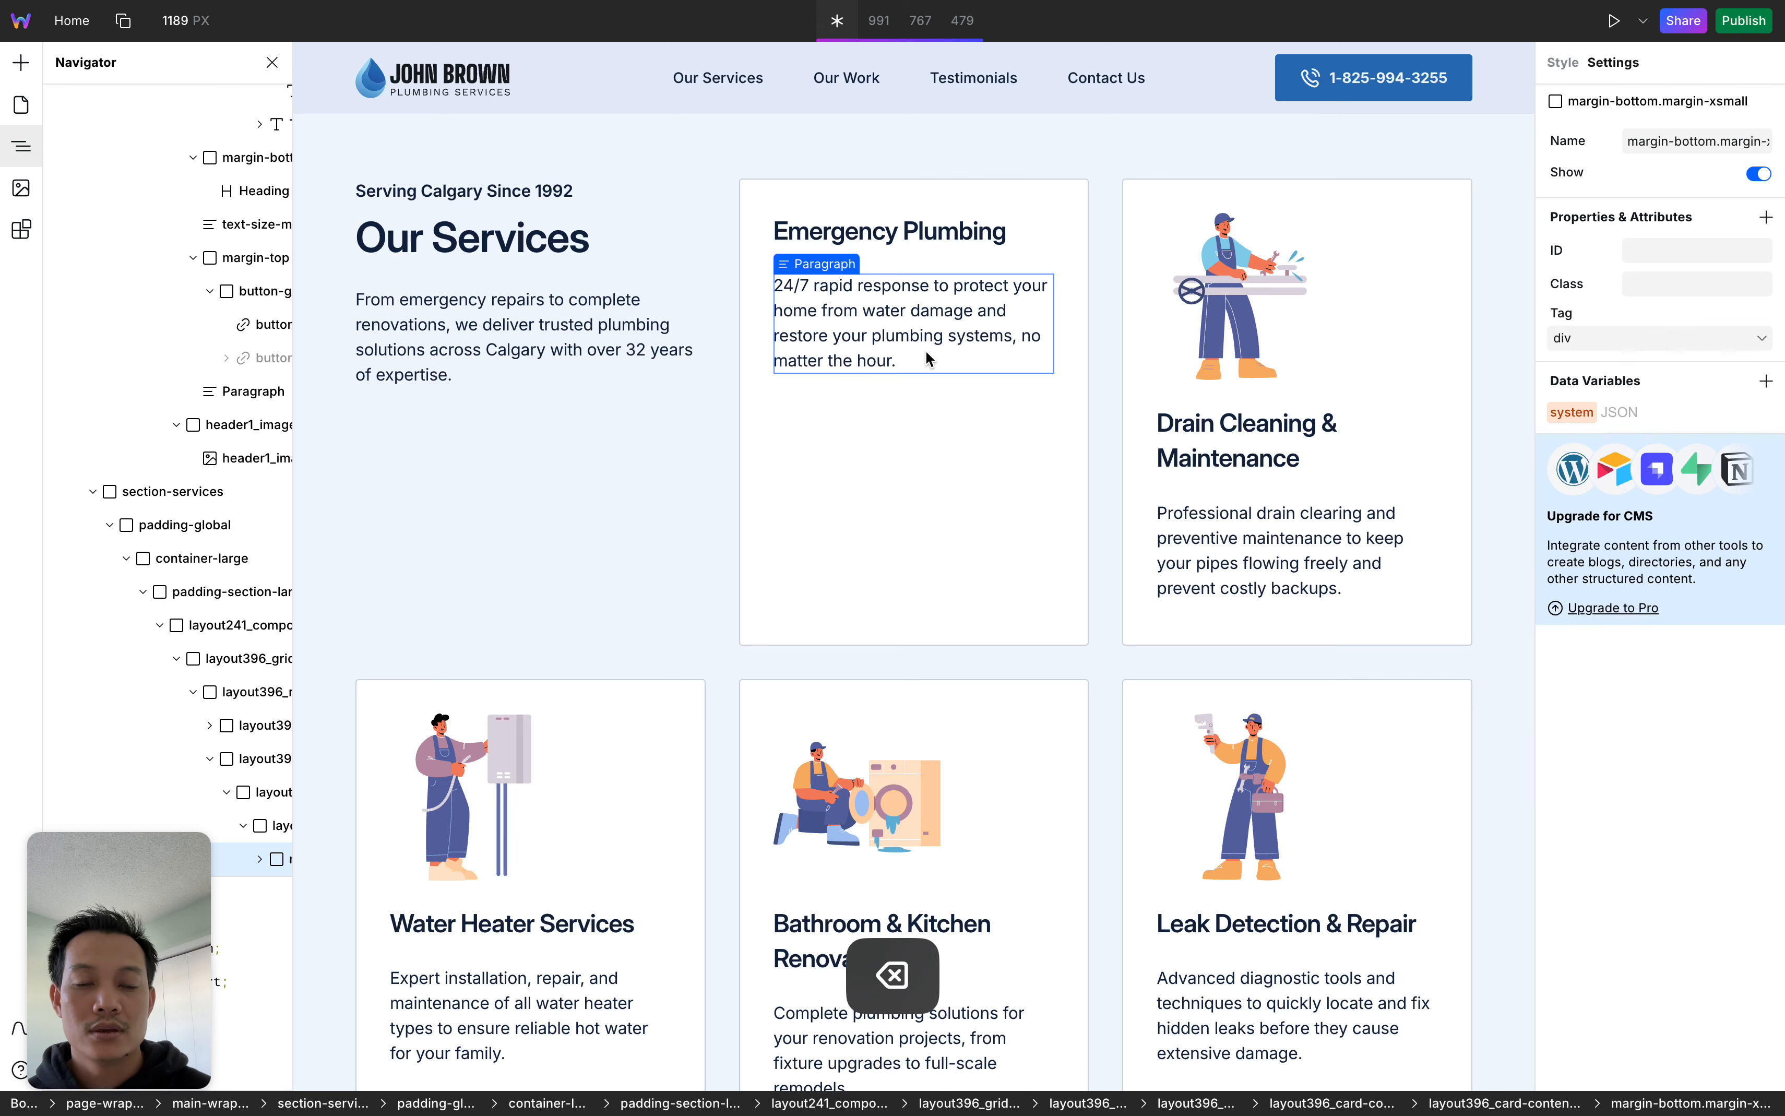
left_click(1223, 268)
key("BackSpace")
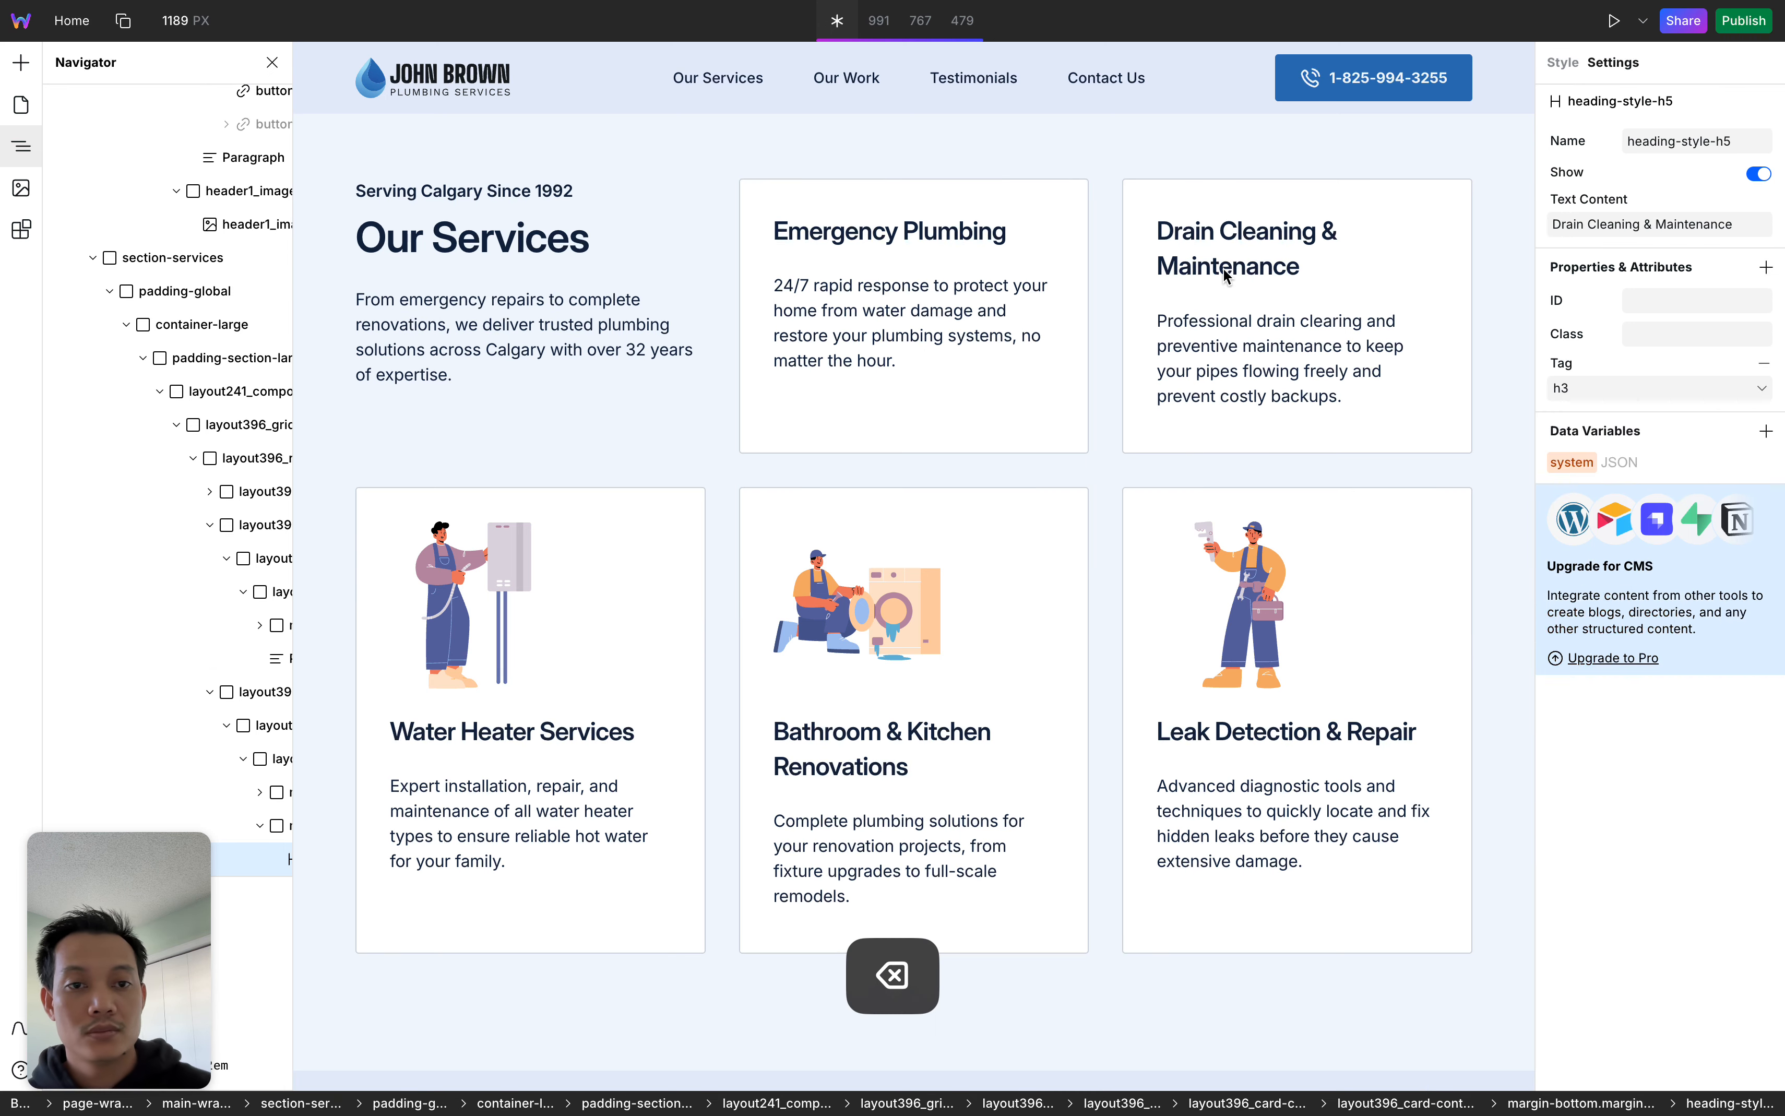
left_click(458, 620)
key("BackSpace")
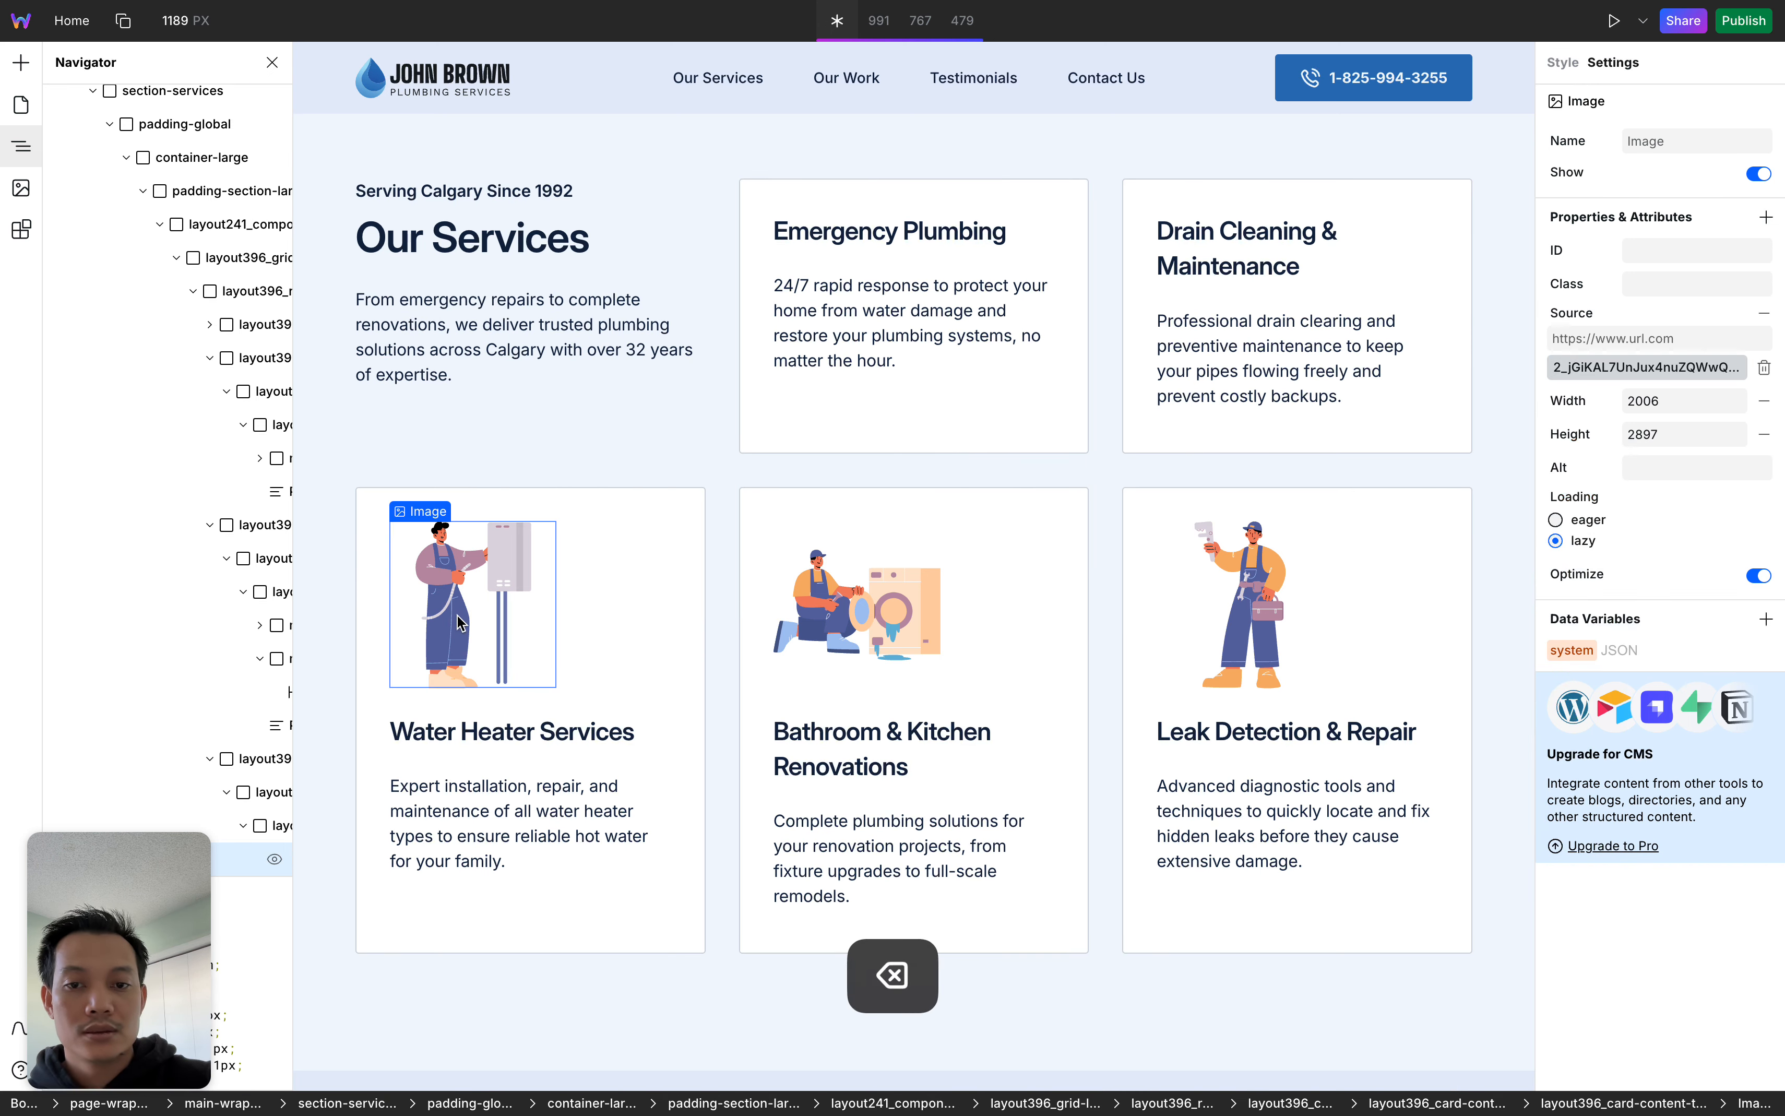
left_click(885, 609)
key("BackSpace")
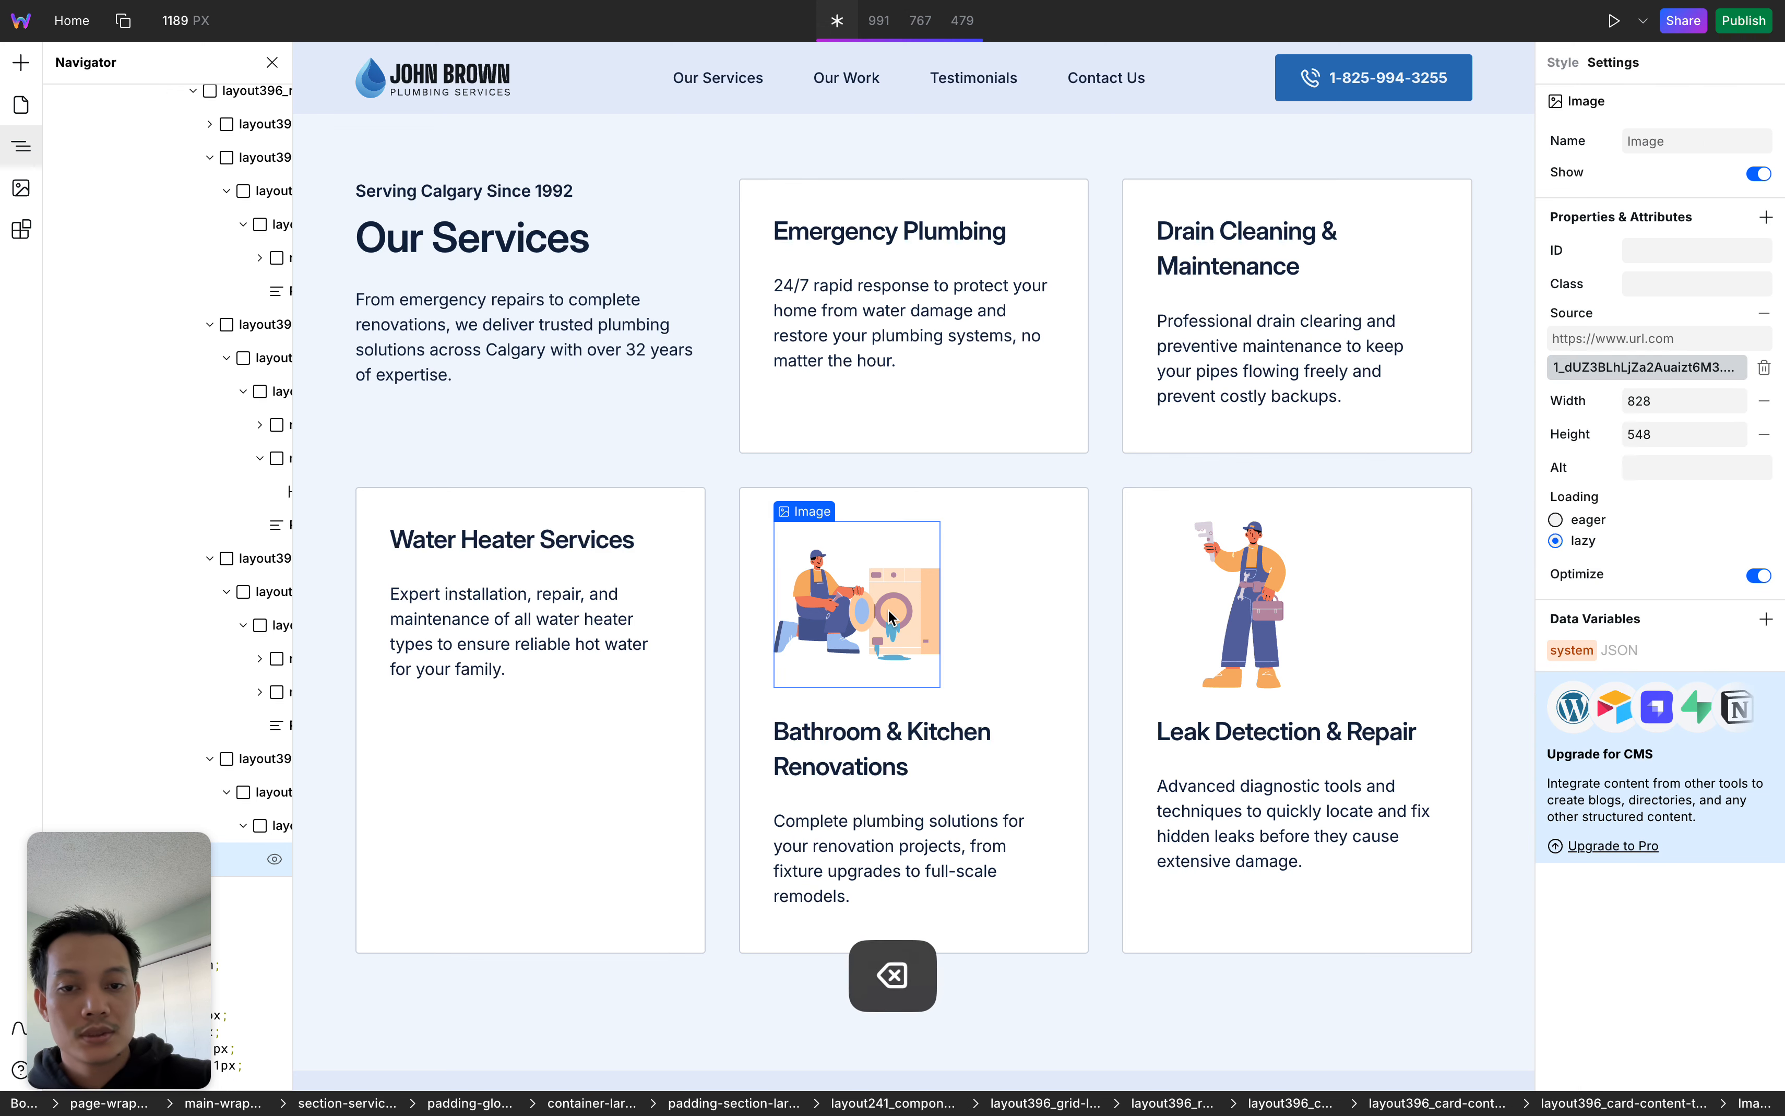
left_click(1297, 606)
key("BackSpace")
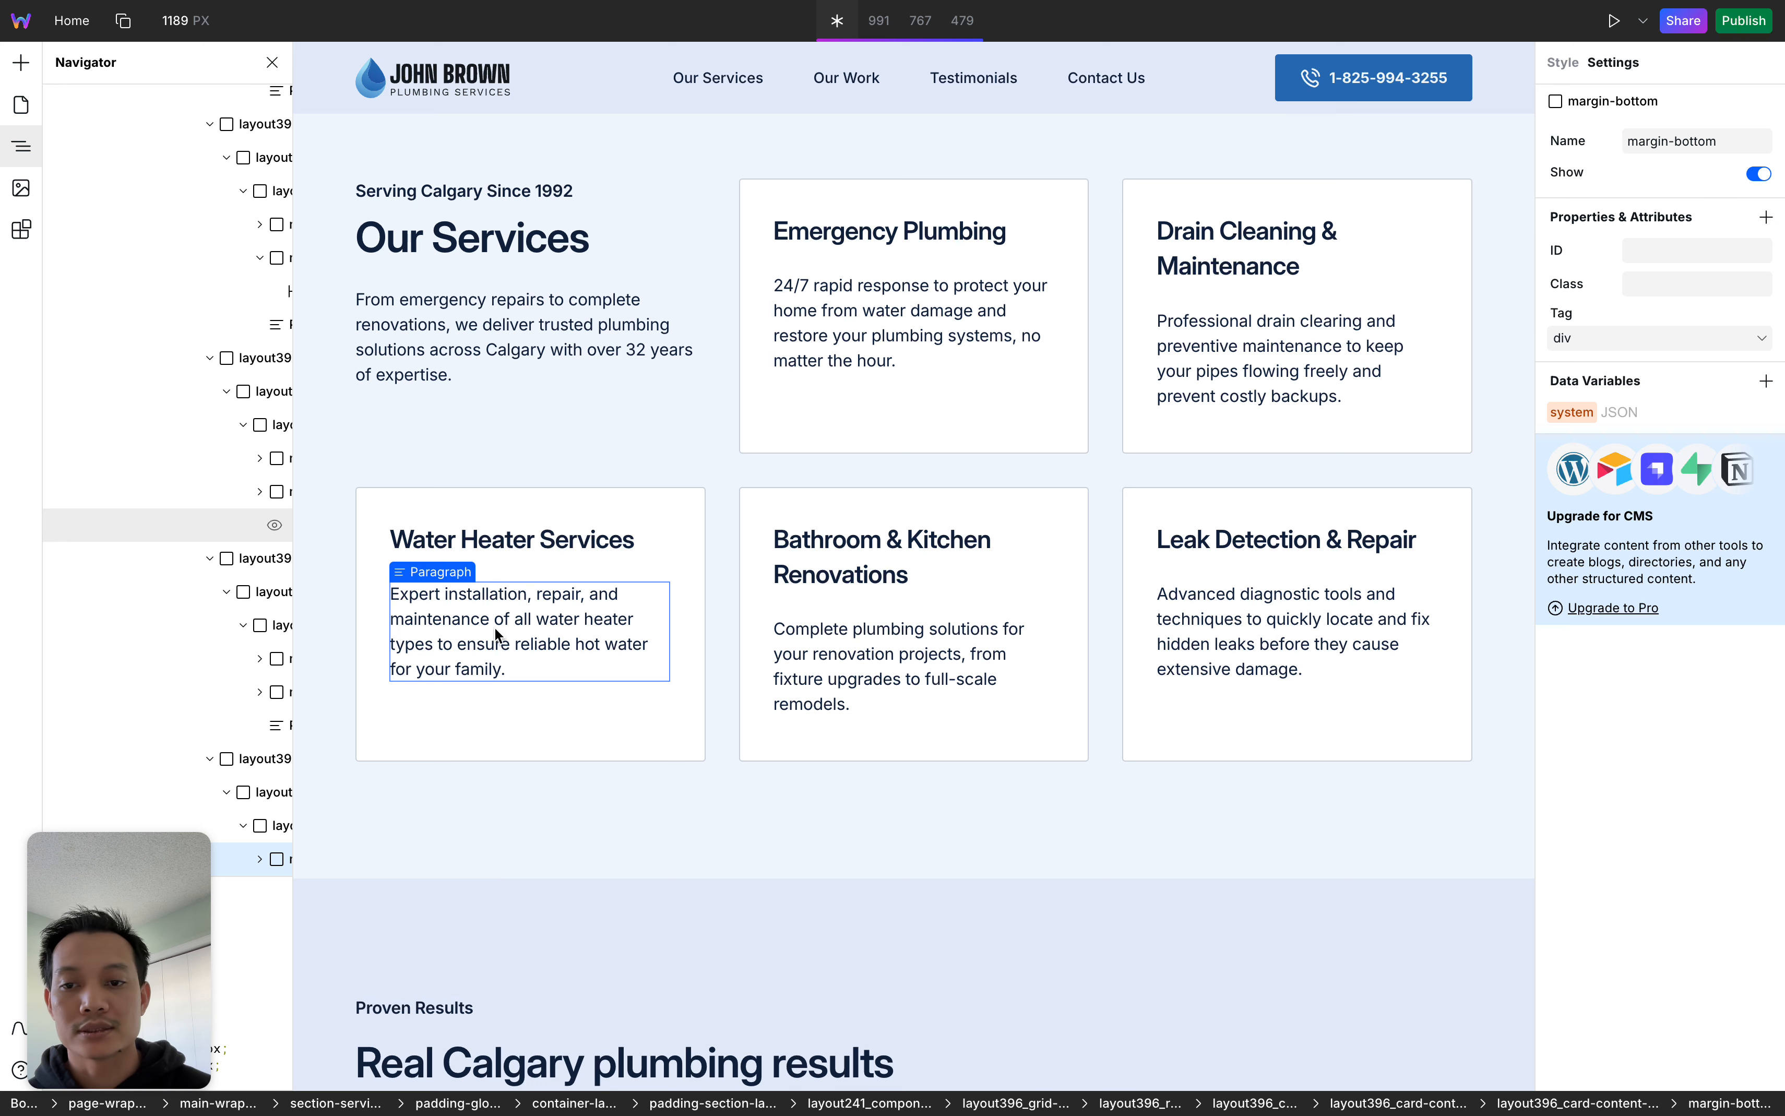
Number the first two service card headings as "1. Emergency Plumbing" and "2. Drain Cleaning & Maintenance"
scroll(1285, 532, "up", 4)
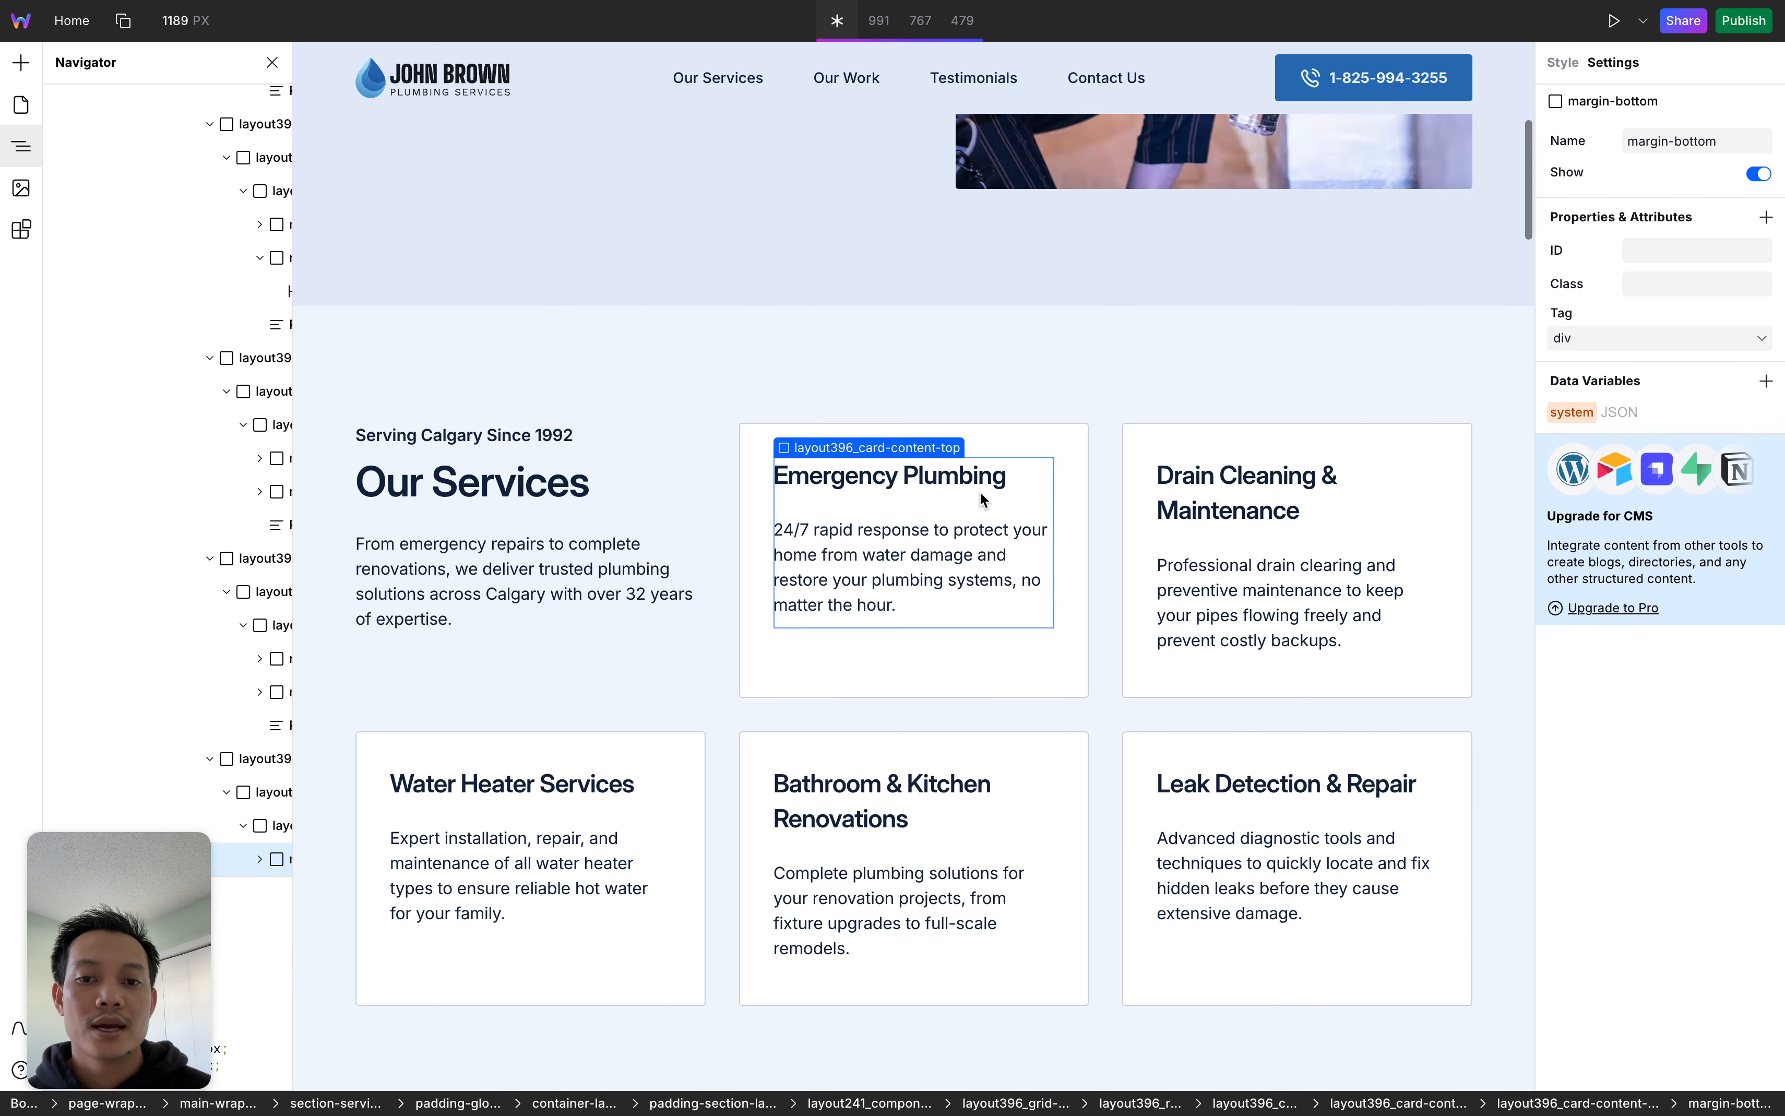
double_click(787, 476)
left_click(777, 472)
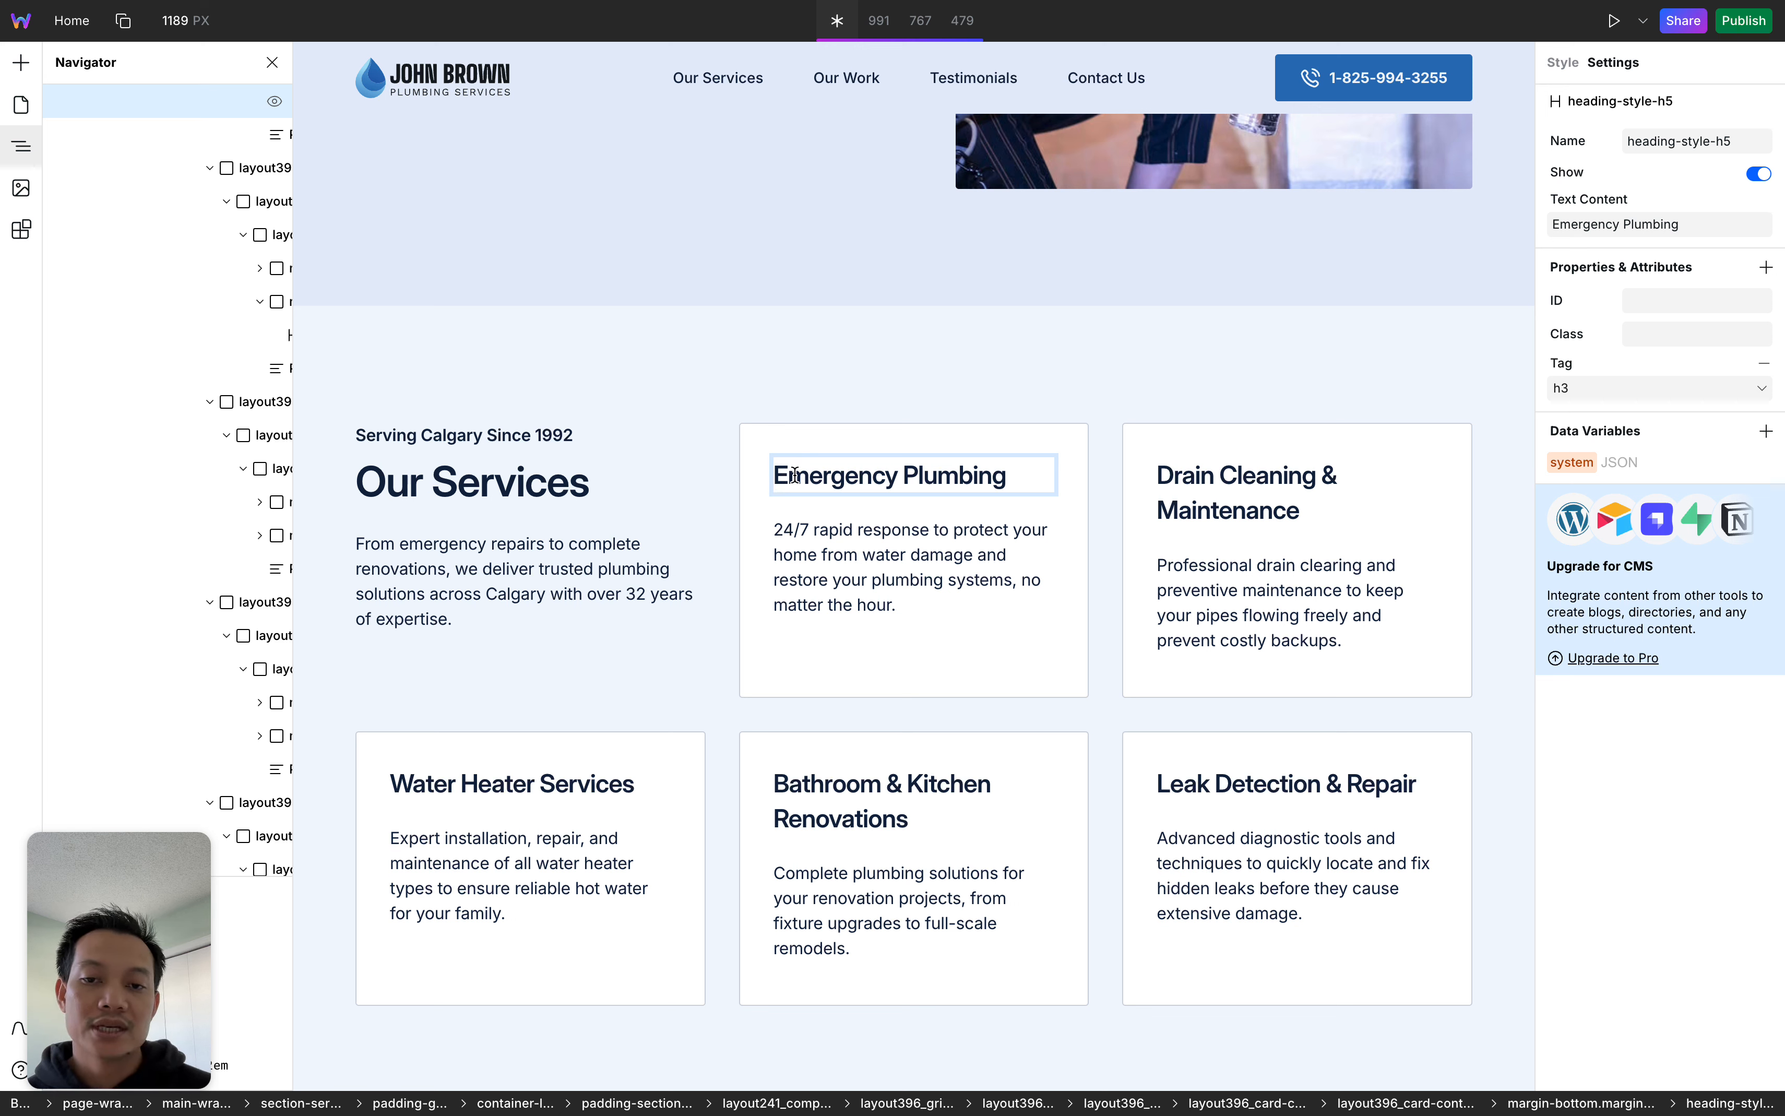
type("1.")
left_click(1218, 476)
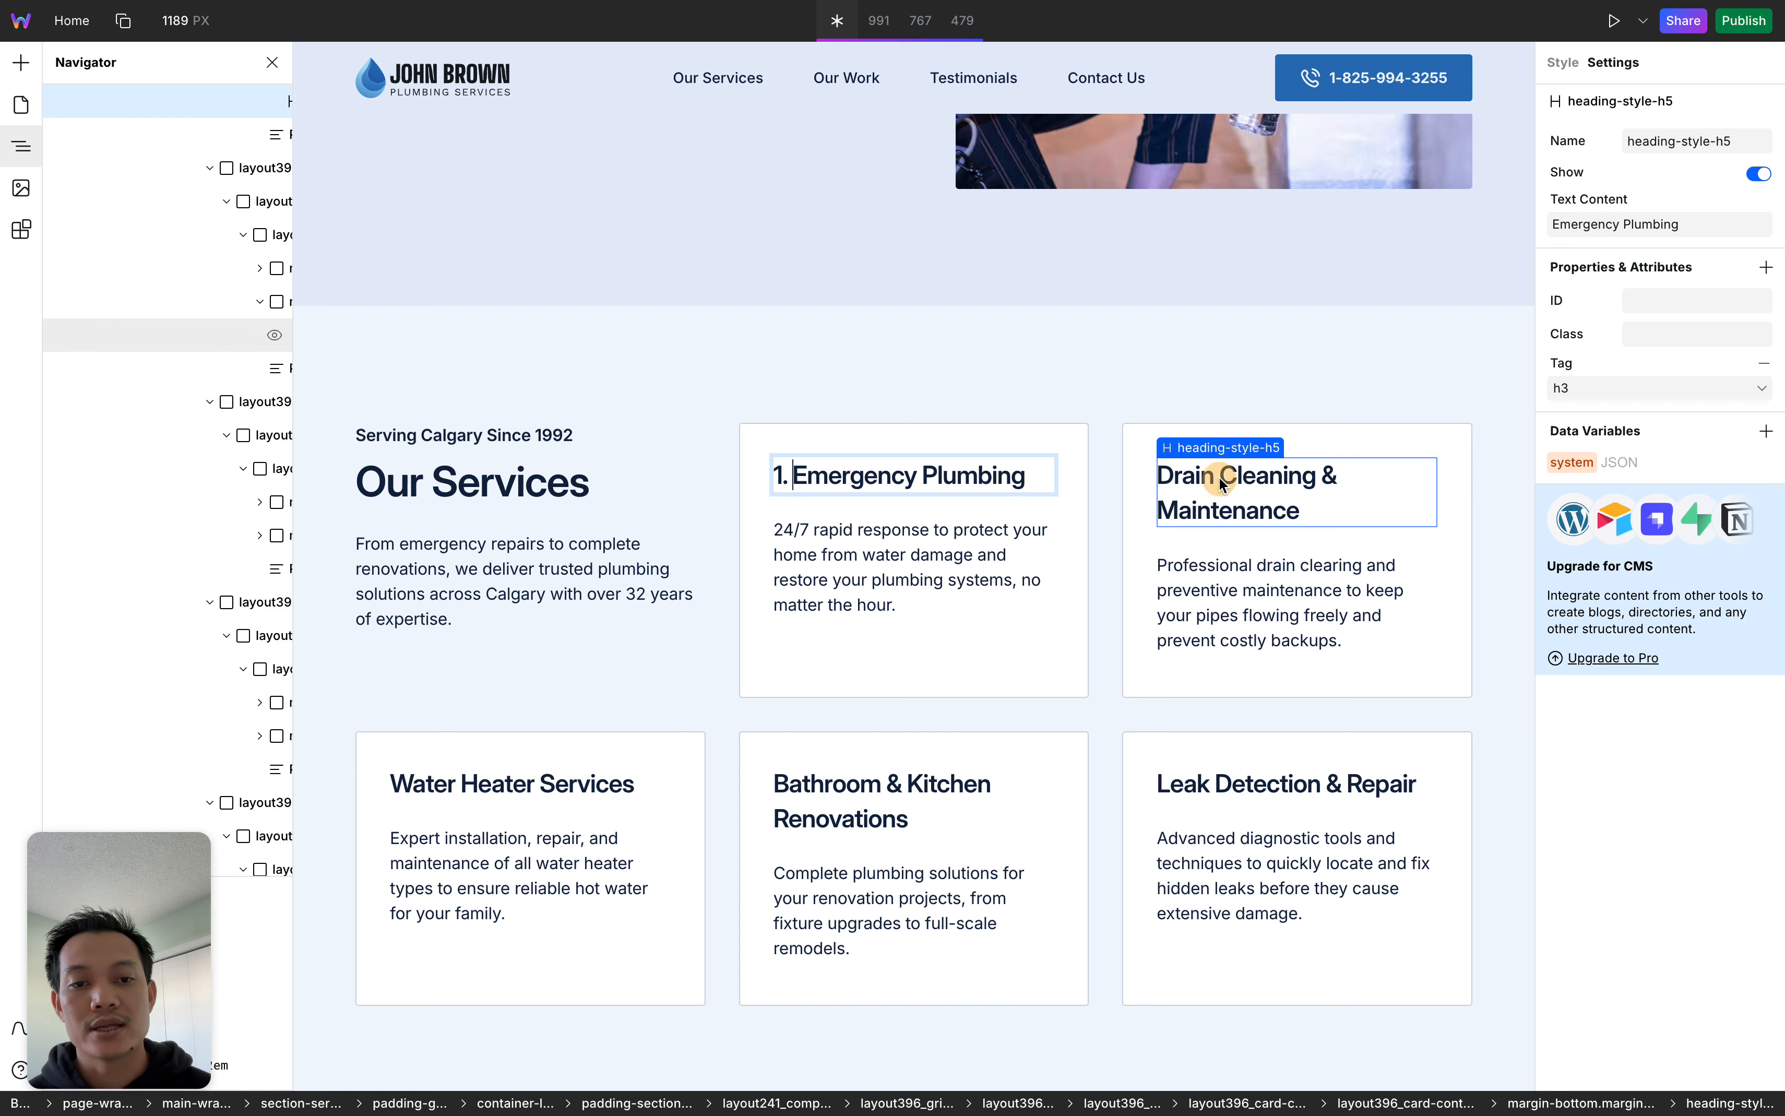
double_click(1221, 476)
left_click(1162, 473)
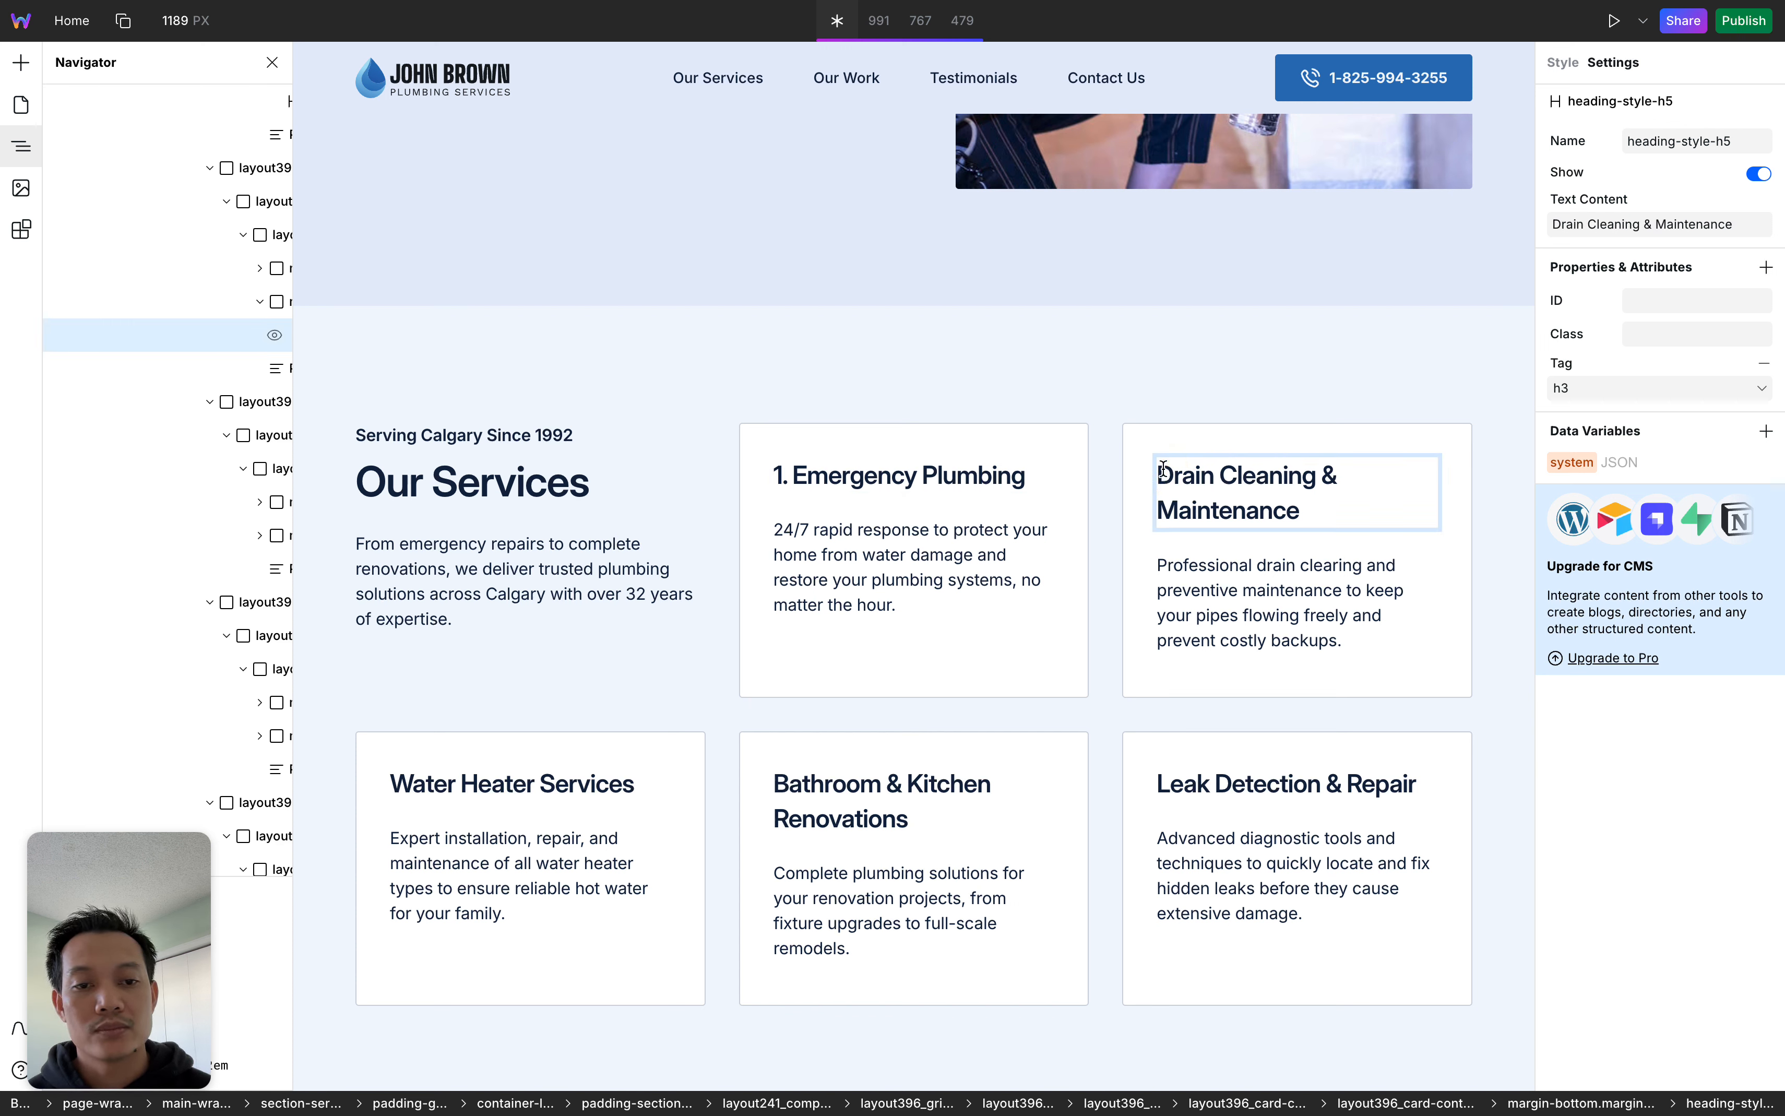
type("2.")
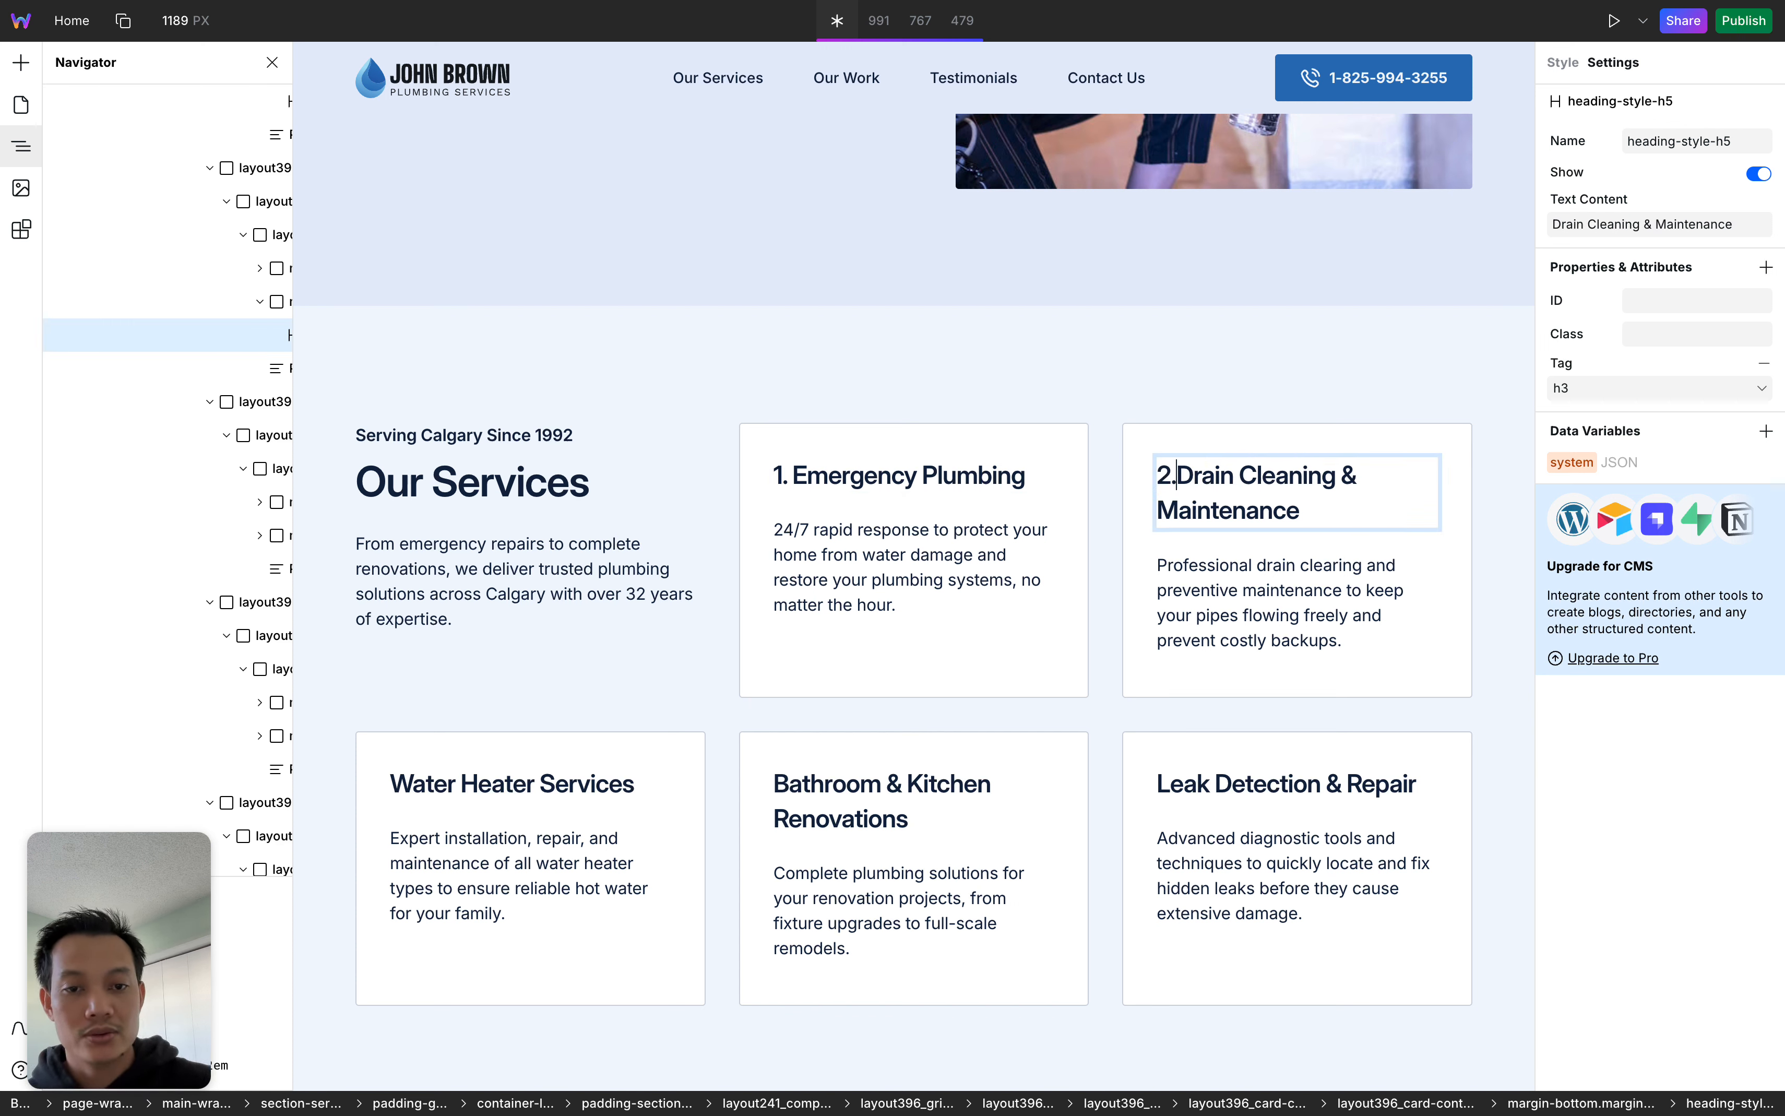
left_click(1271, 549)
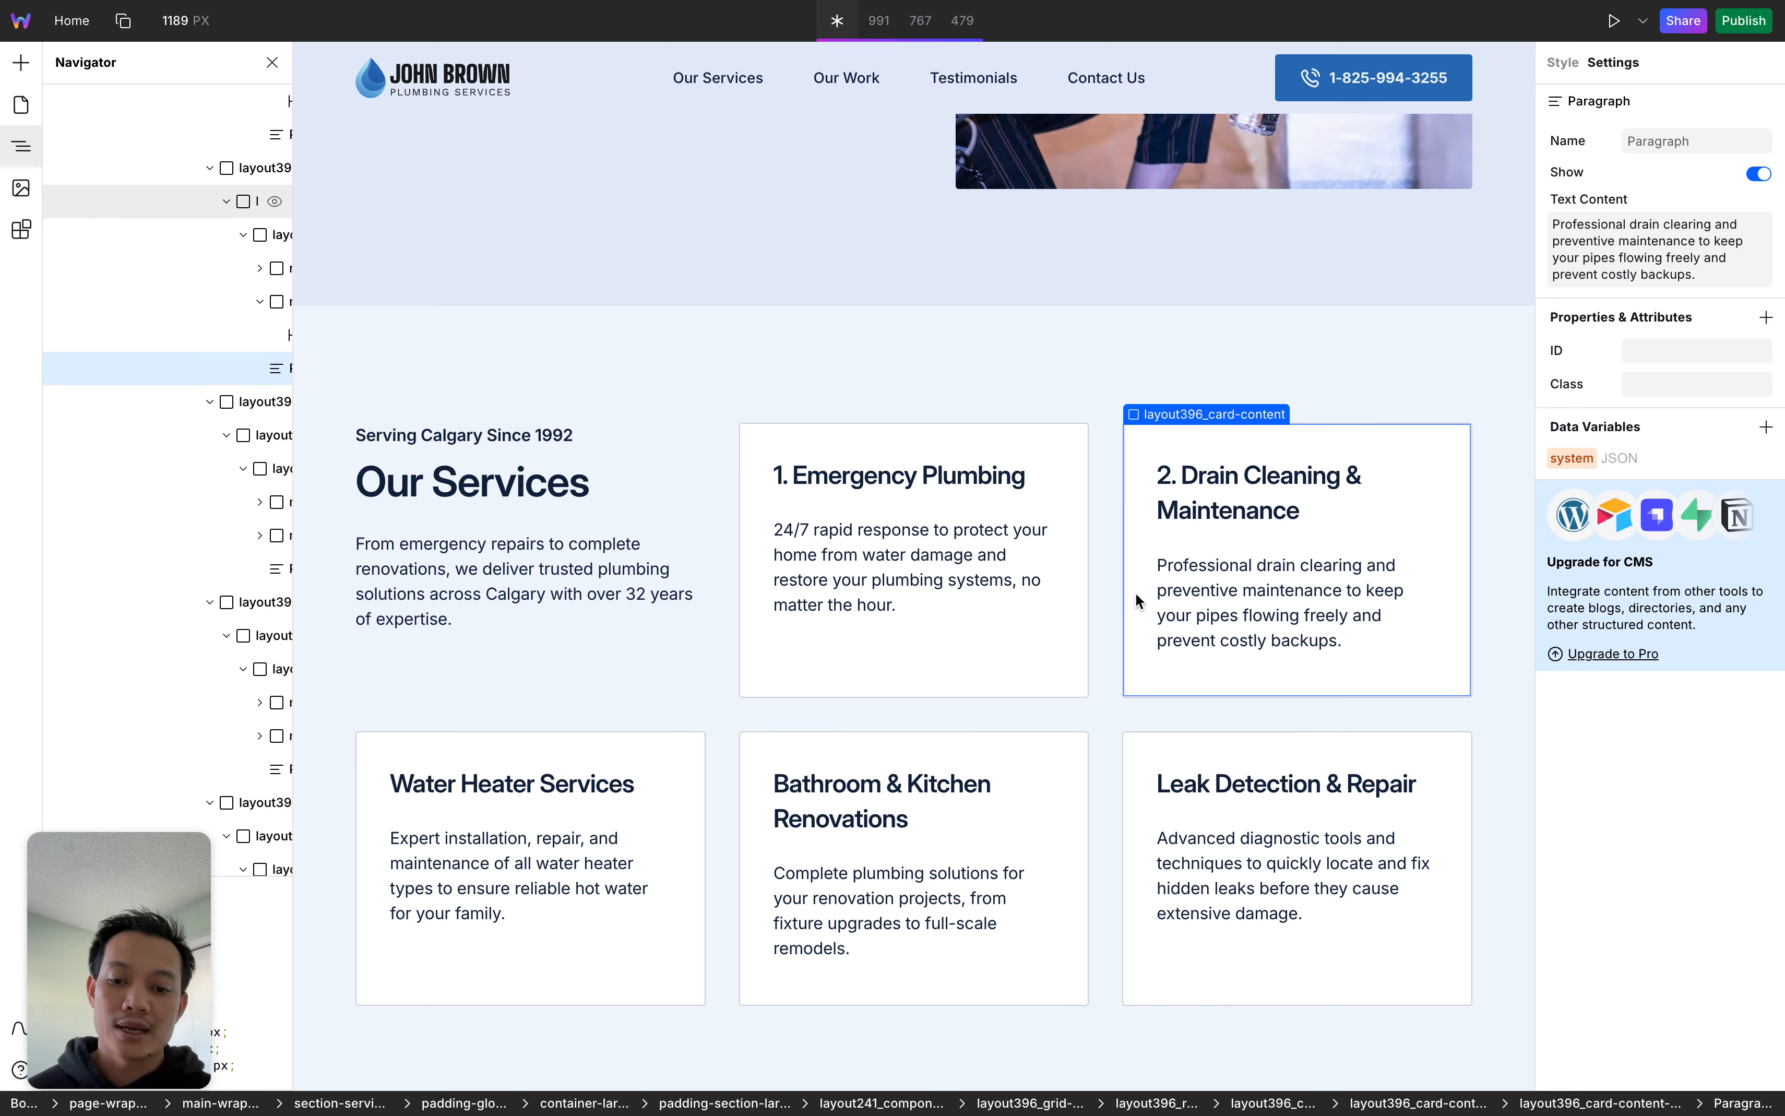
Undo the heading numbering and the illustration deletions in the Our Services section
key("super+z")
key("super+z")
key("super+z")
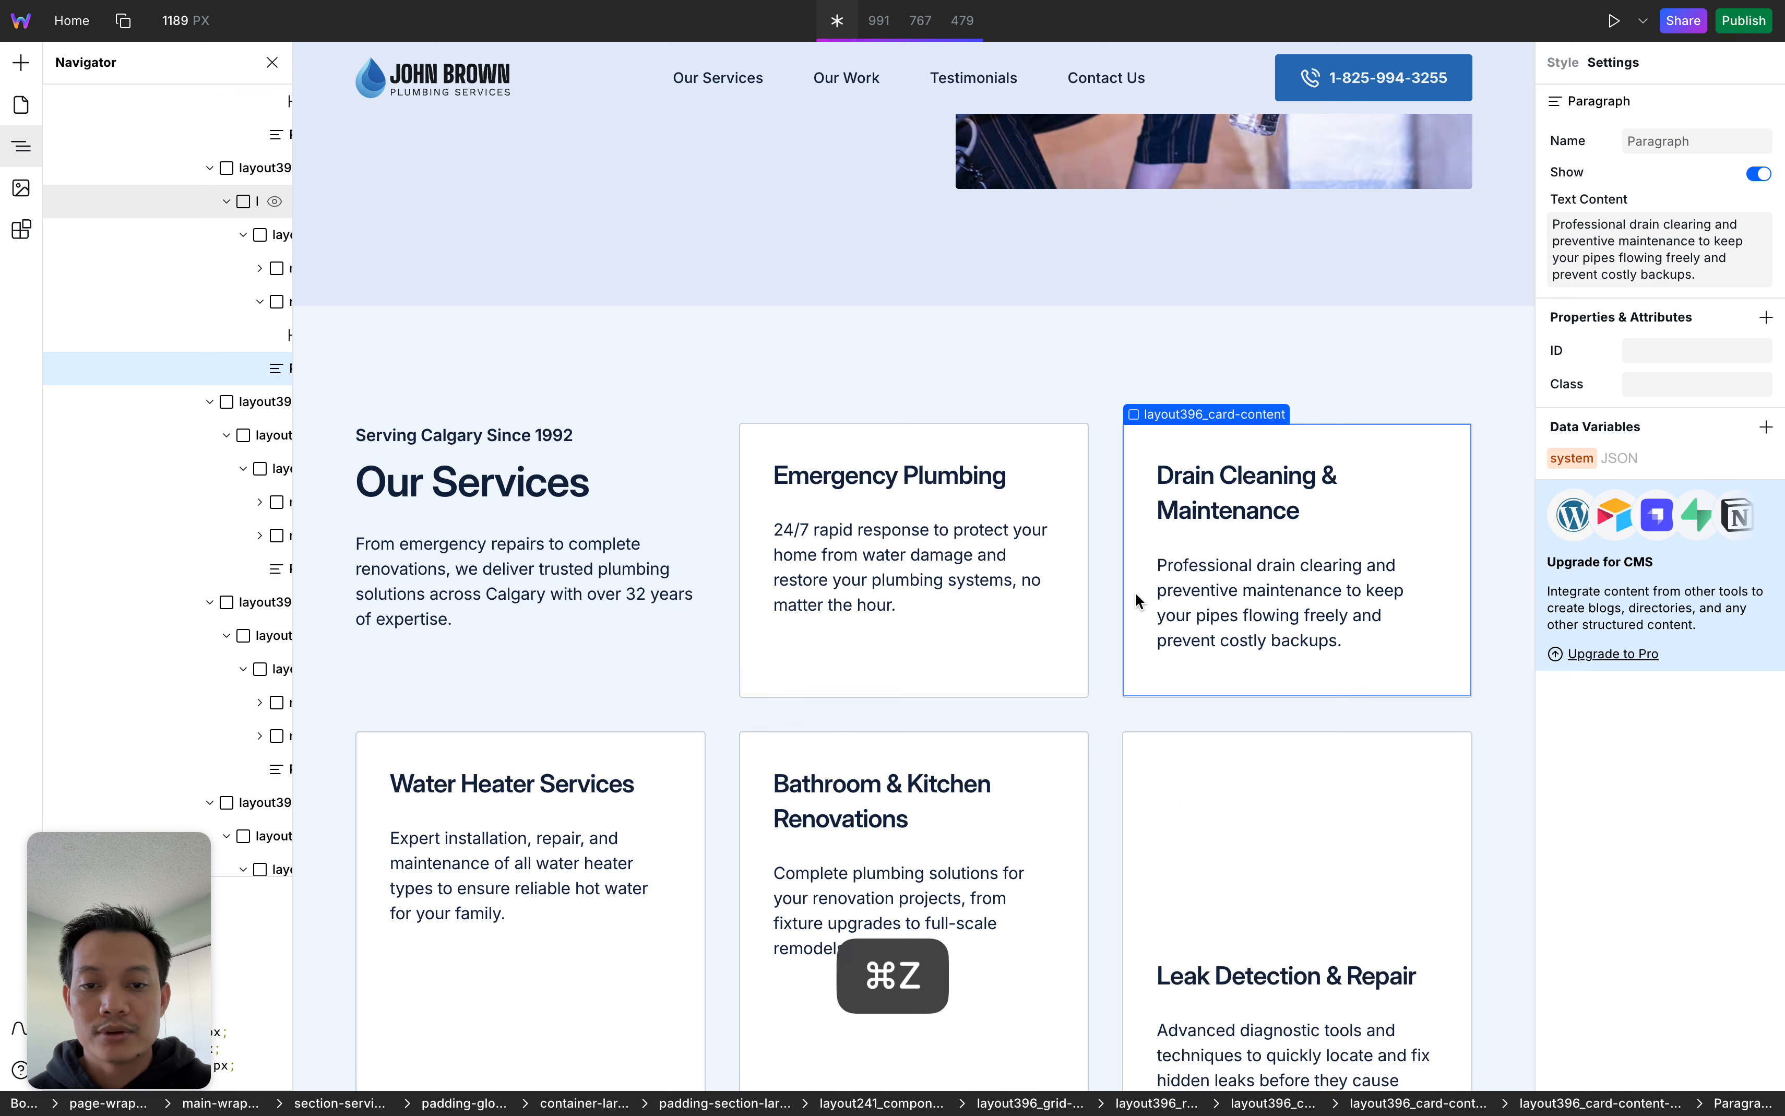
key("super+z")
key("super+z")
key("super+z")
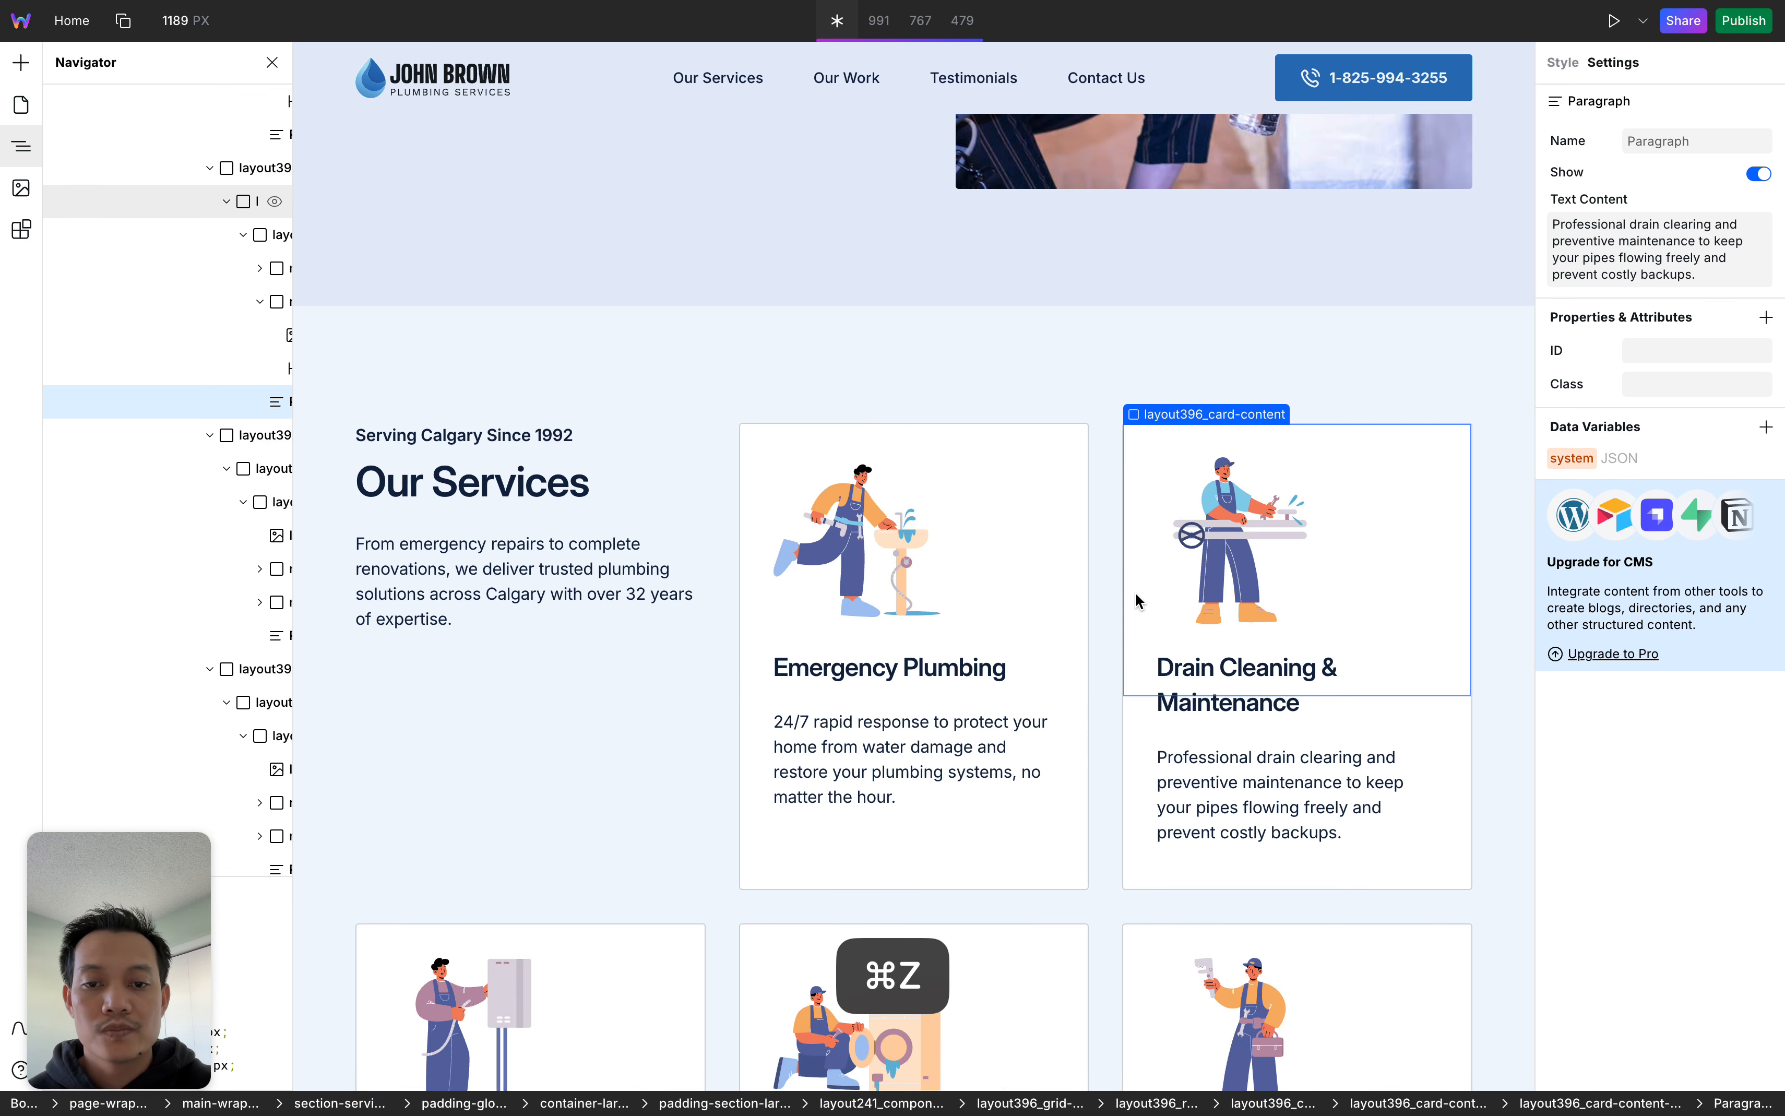
Review the style settings of the Emergency Plumbing card's paragraph
scroll(1120, 518, "down", 3)
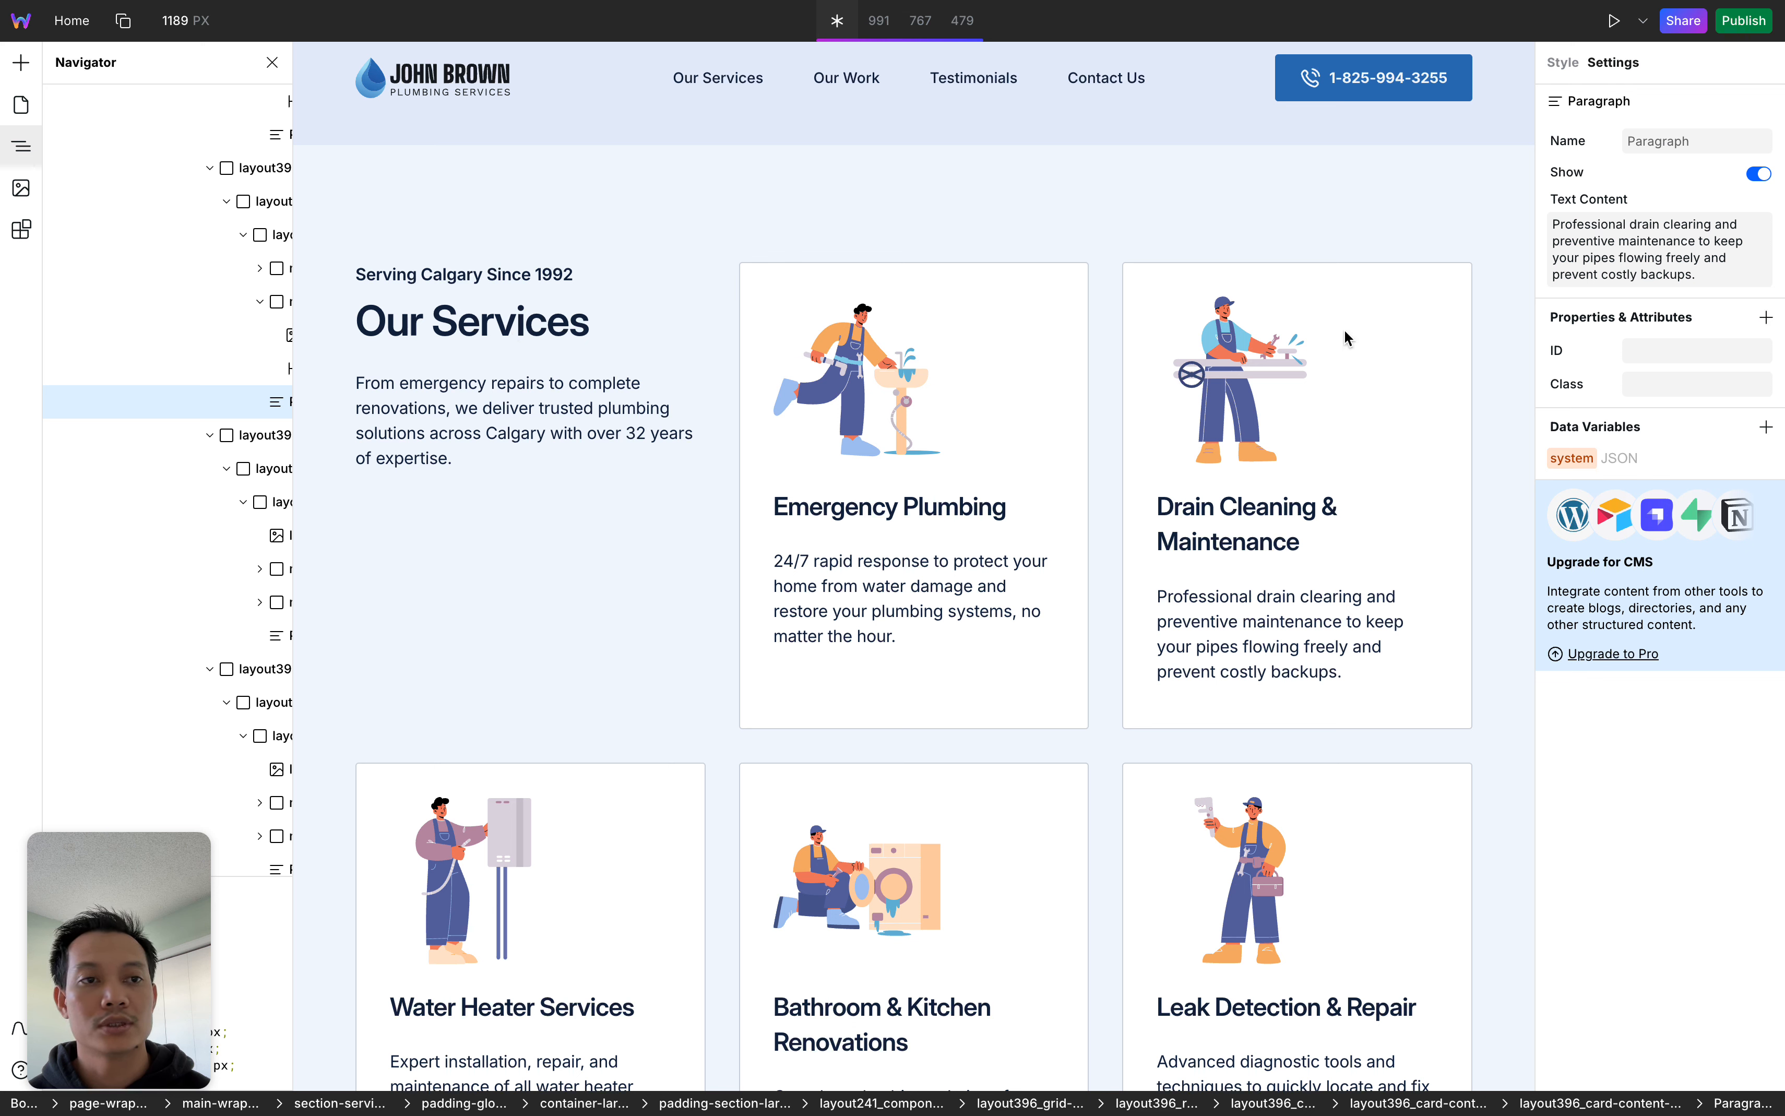
left_click(1561, 64)
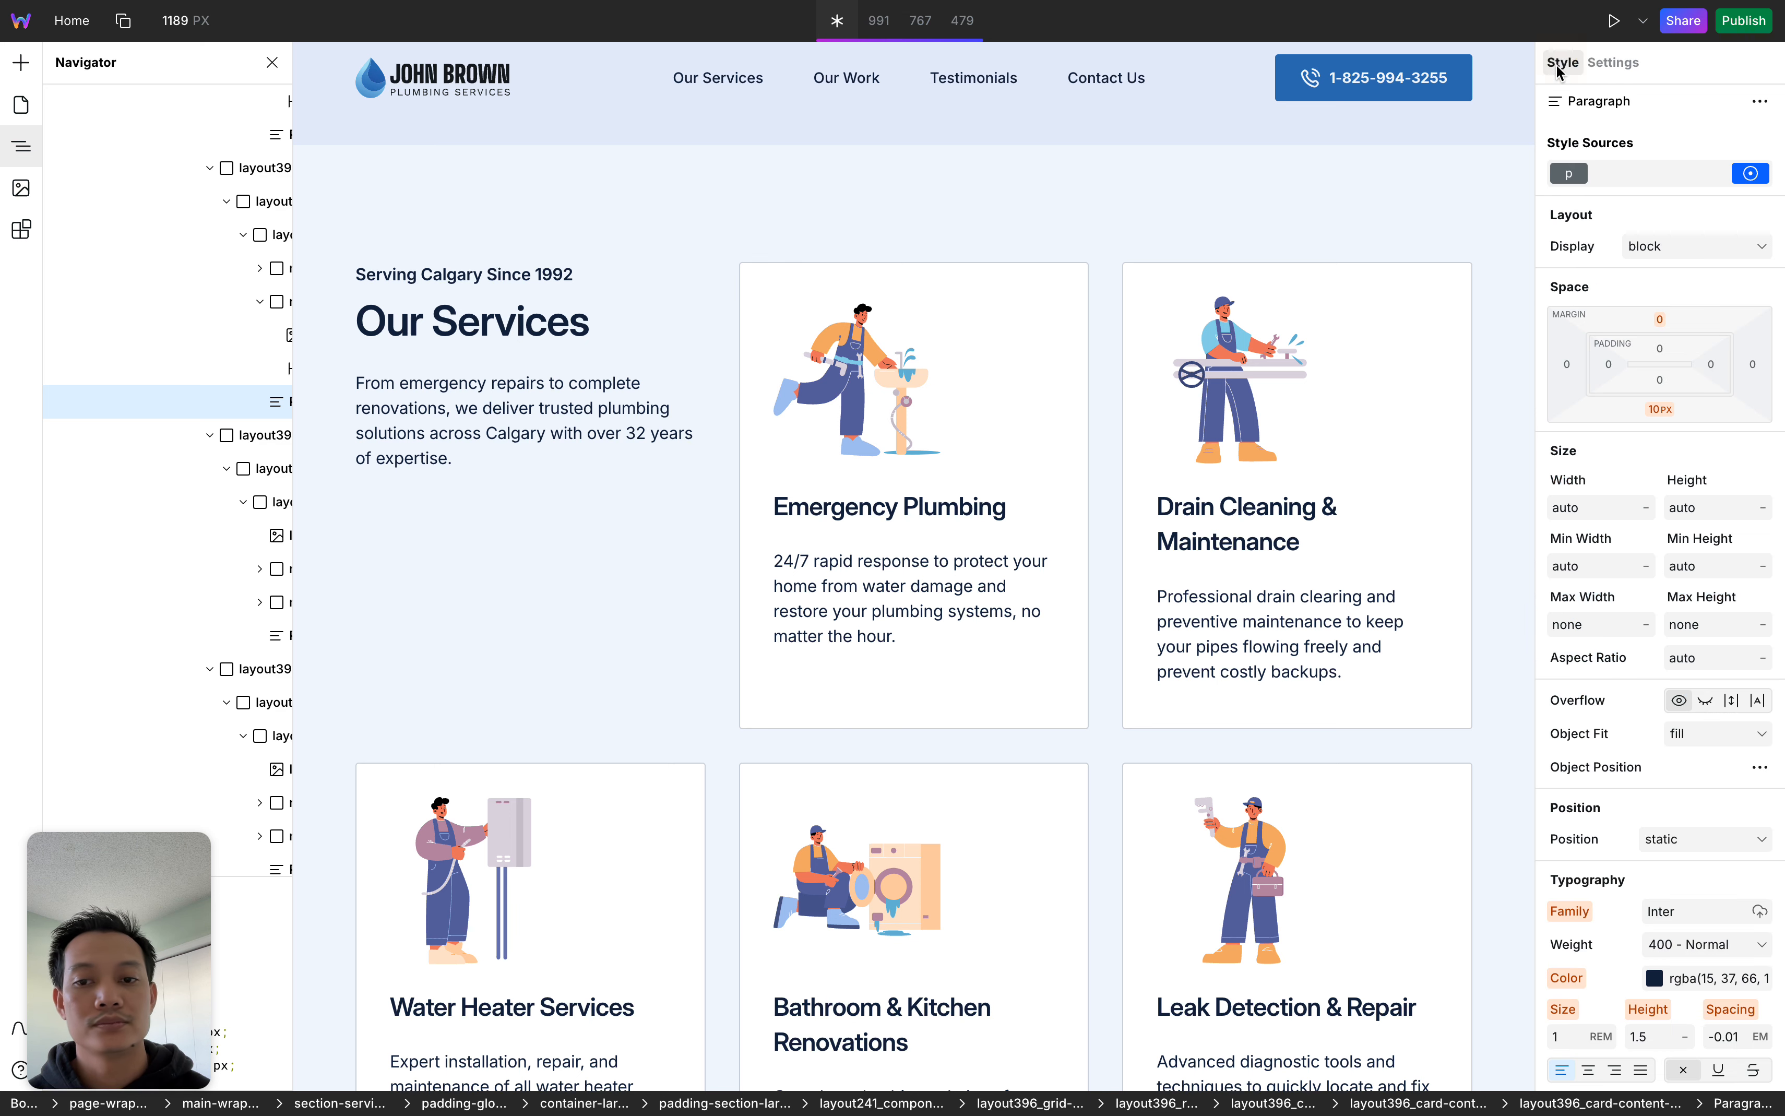
left_click(957, 588)
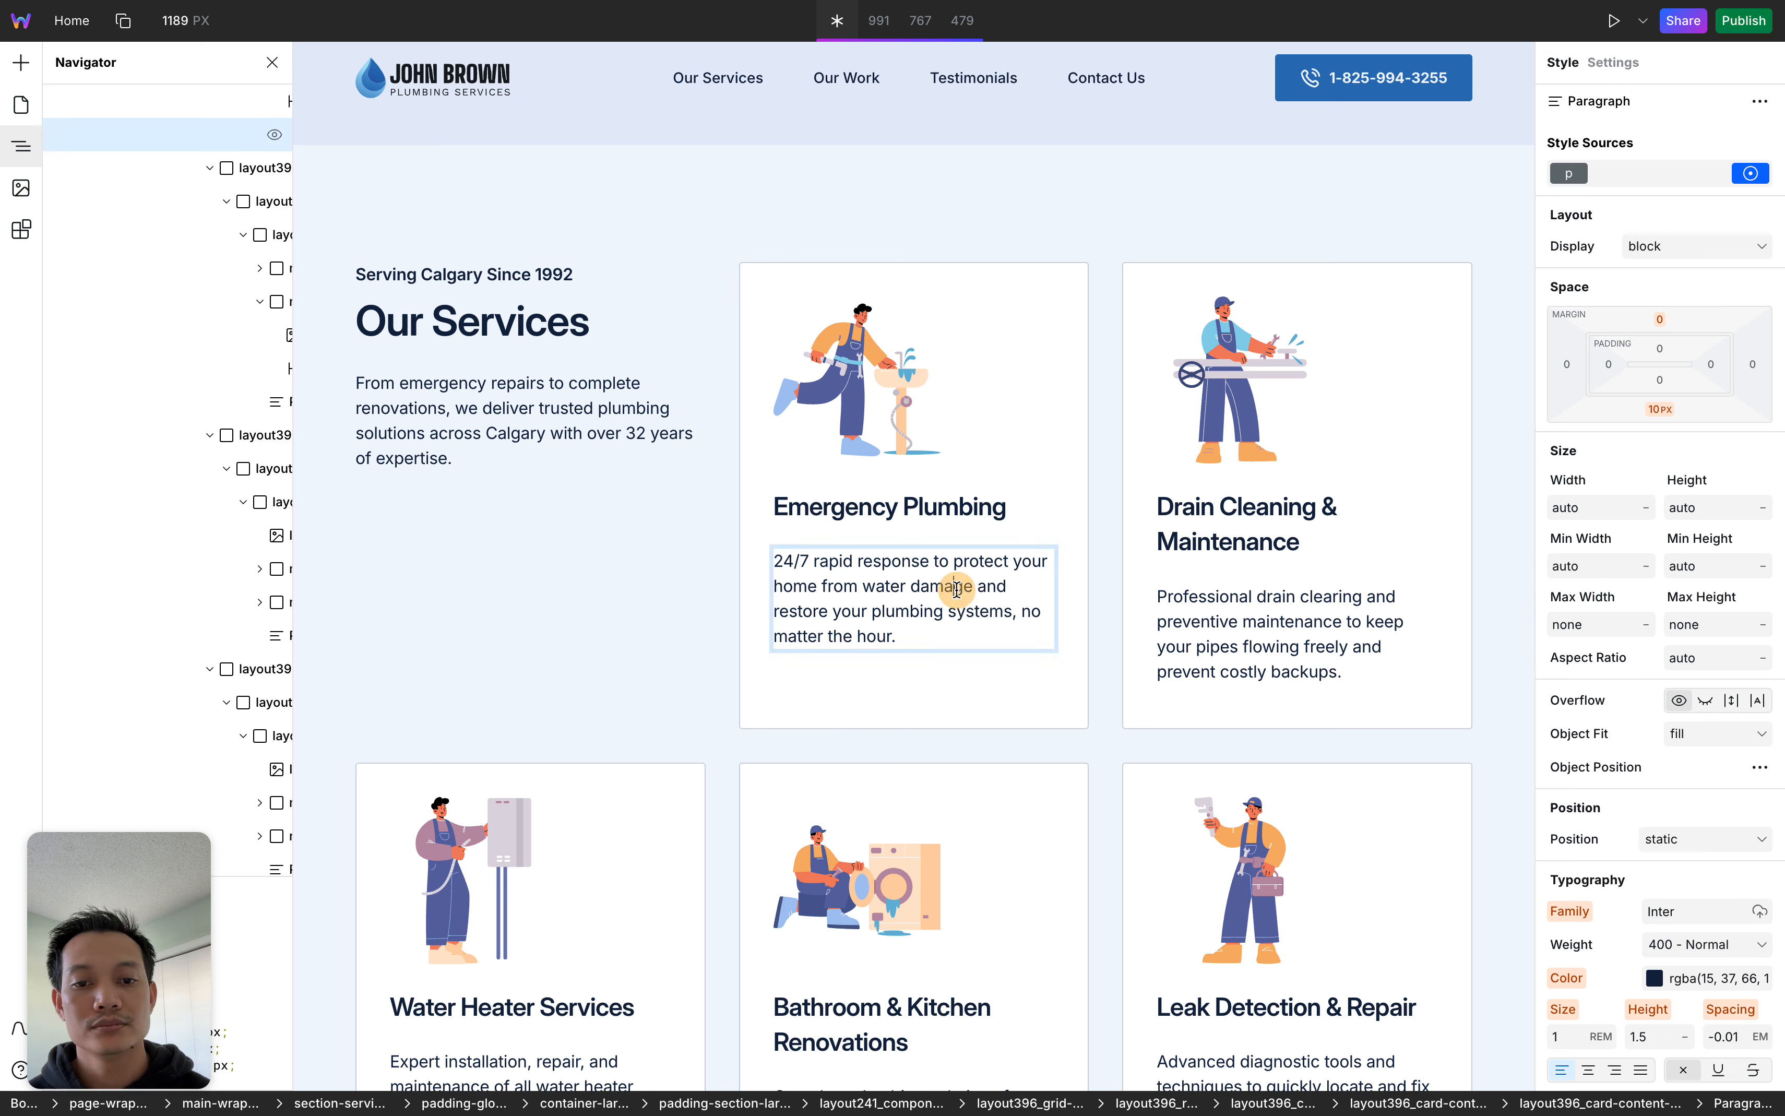
scroll(1738, 658, "down", 6)
scroll(1738, 657, "up", 6)
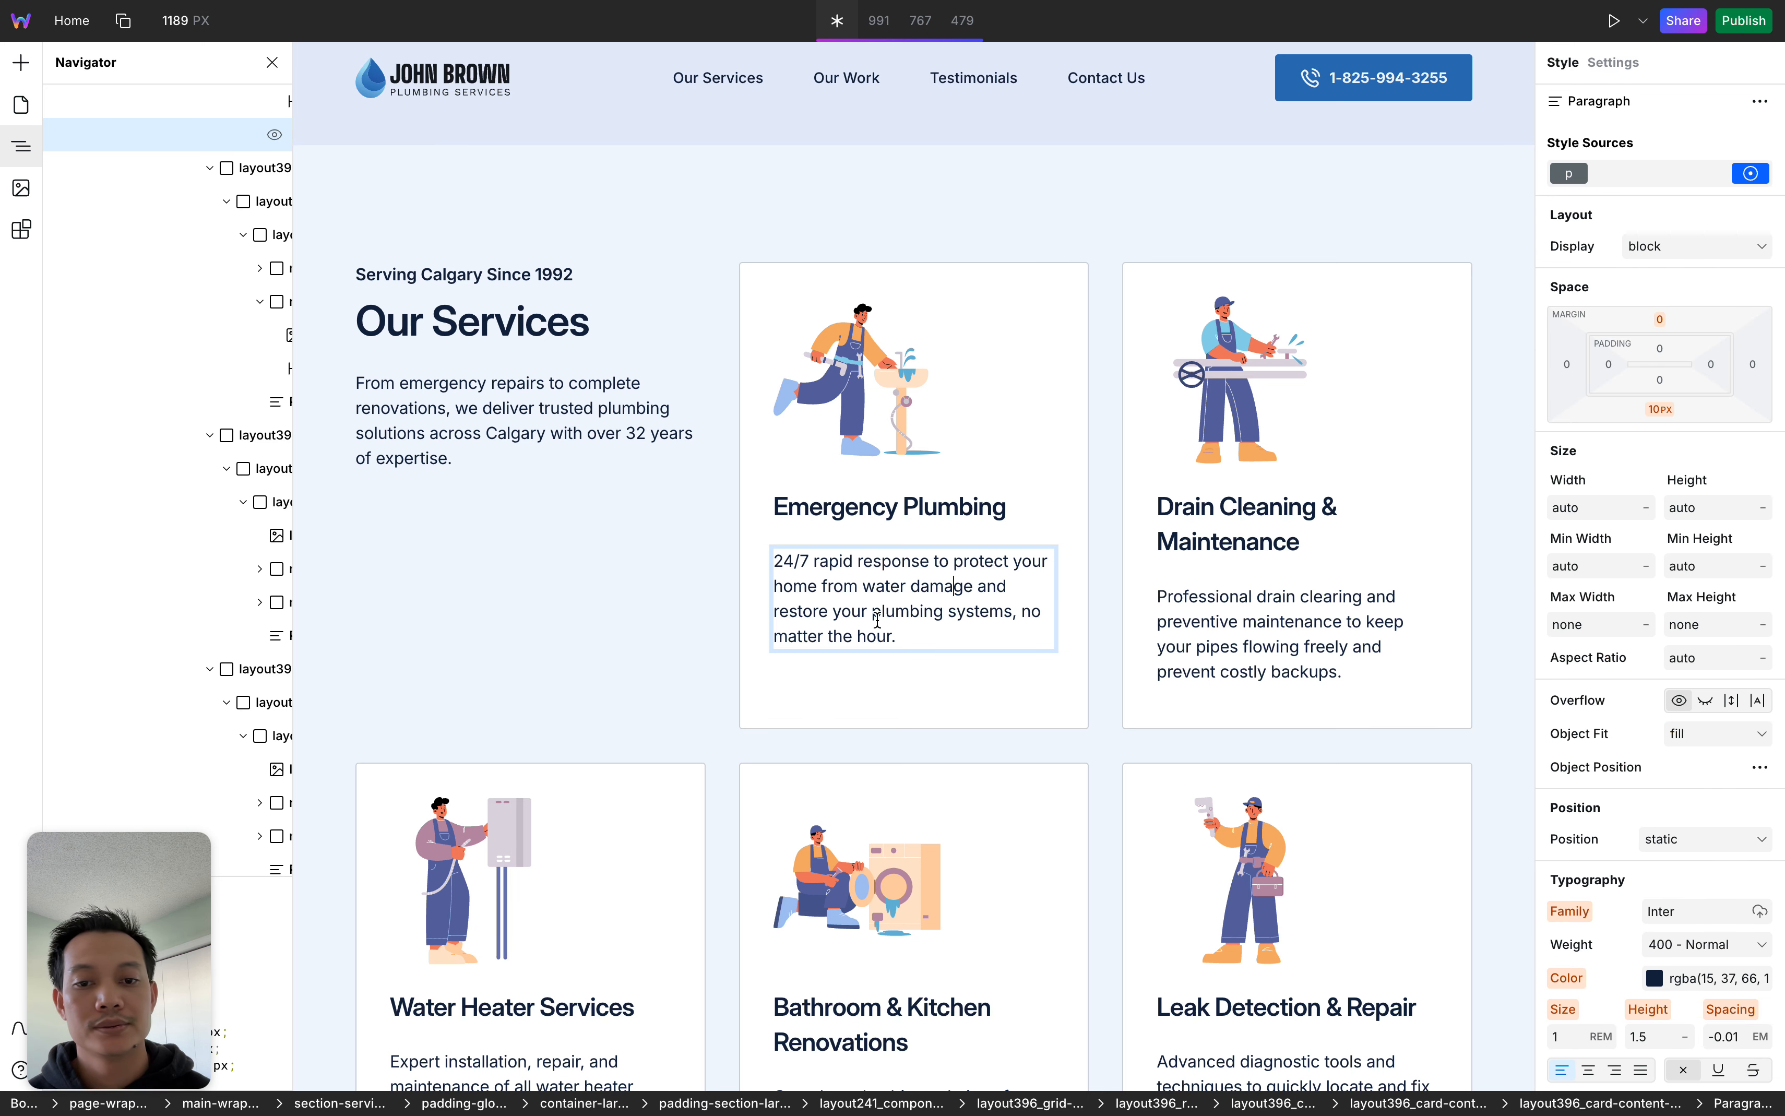
scroll(876, 620, "down", 2)
triple_click(912, 462)
left_click(912, 462)
left_click(911, 511)
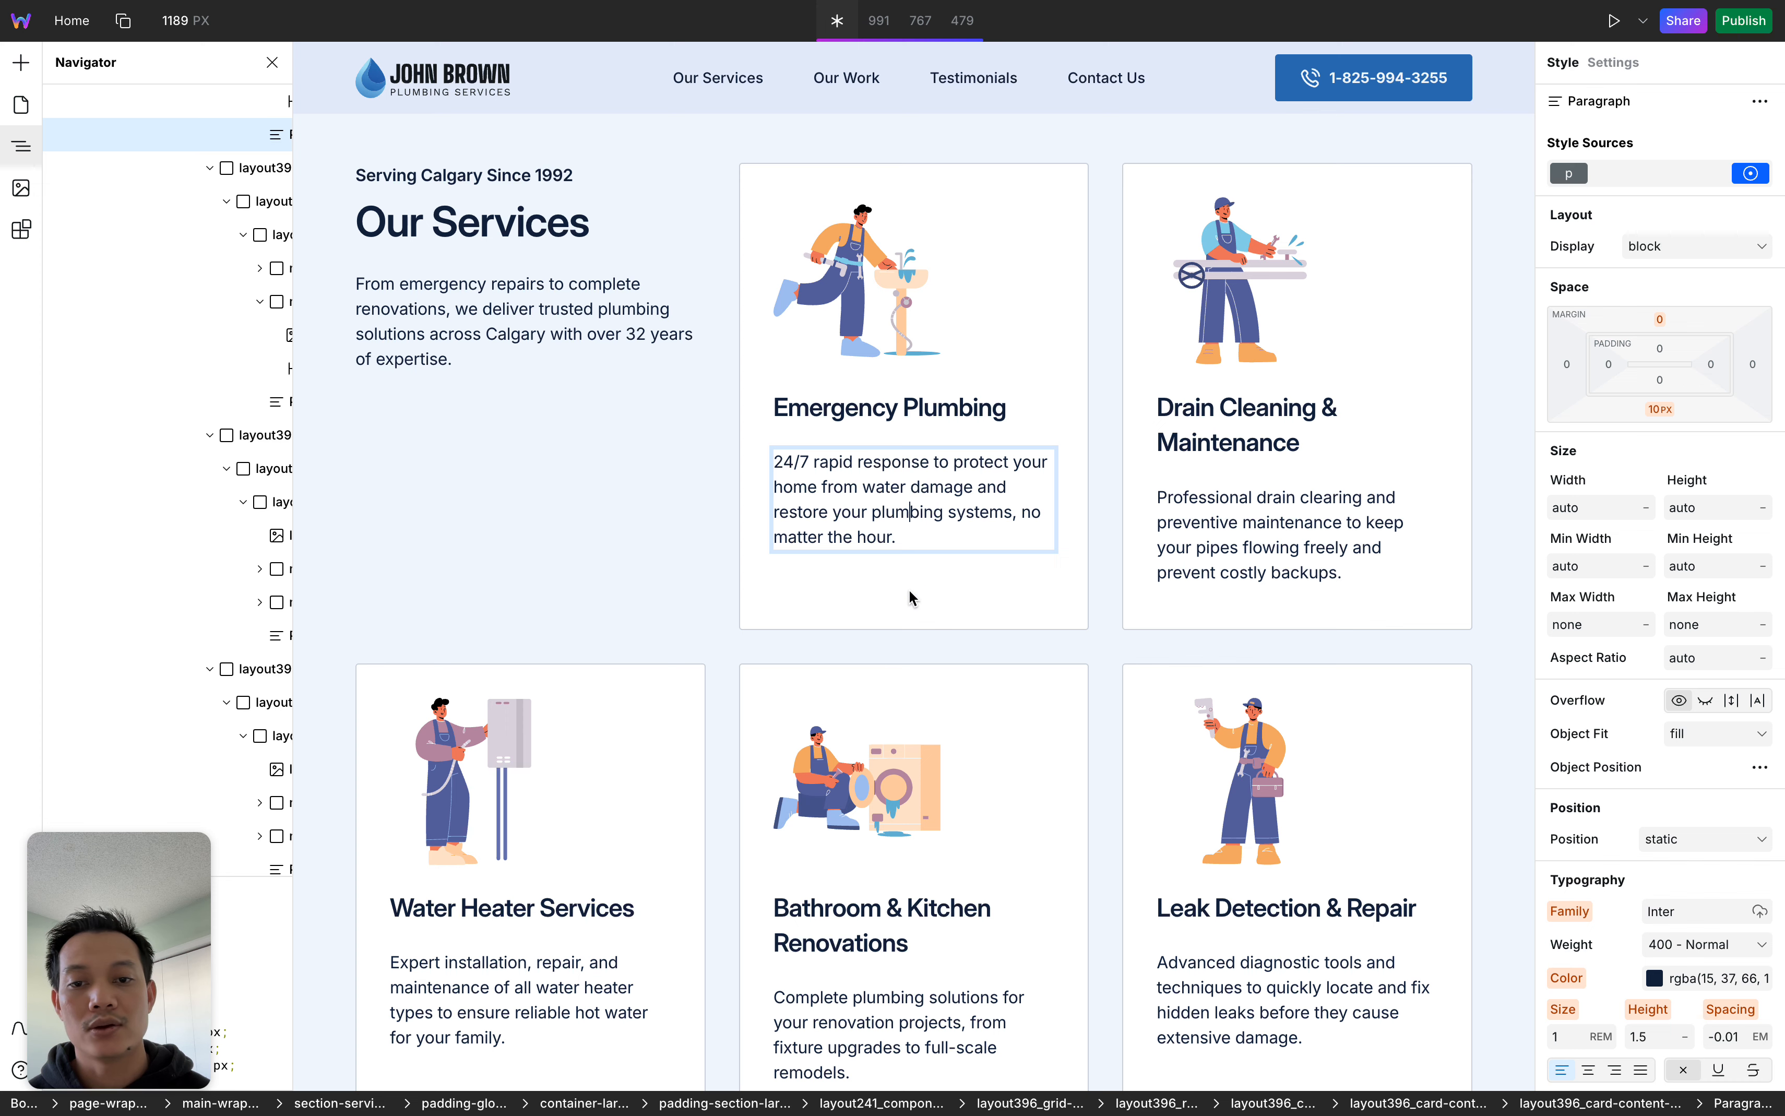
Select the Tuscany Community Center project image in the Proven Results section and collapse its card to find the card row's structure
scroll(957, 746, "up", 7)
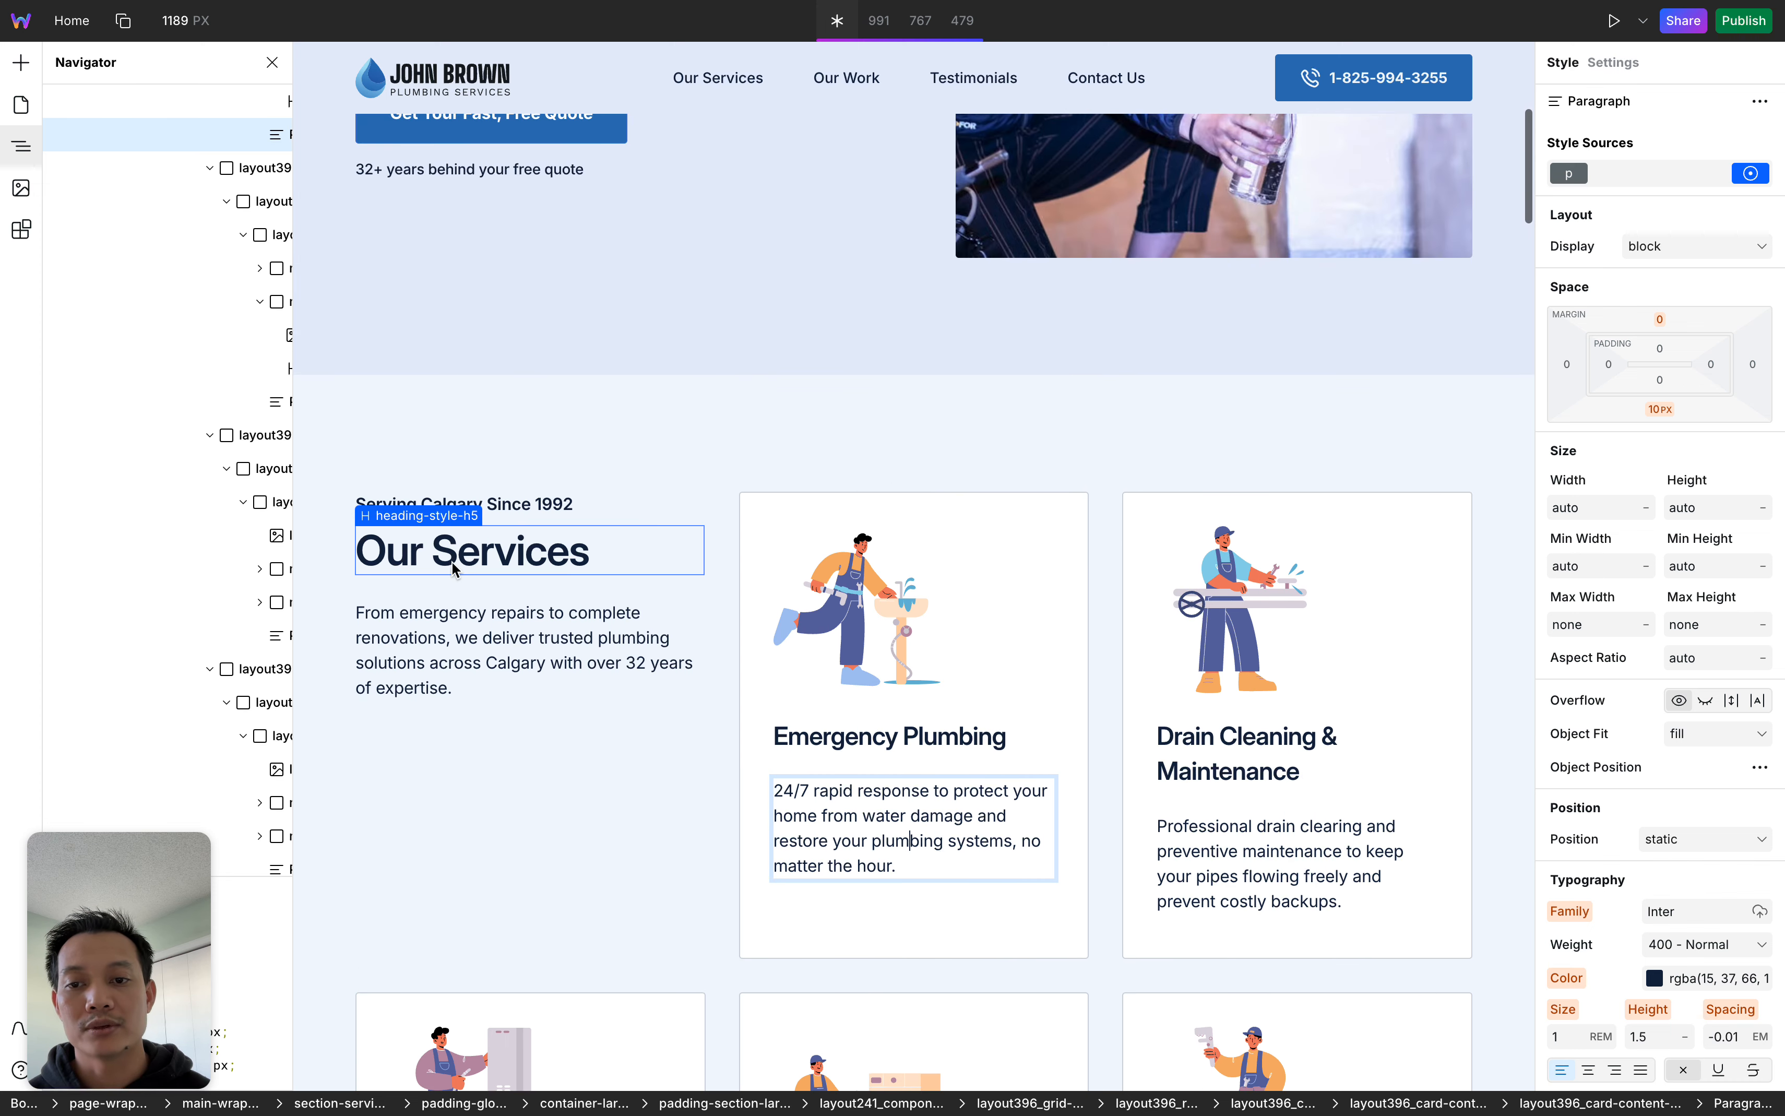
scroll(756, 693, "up", 9)
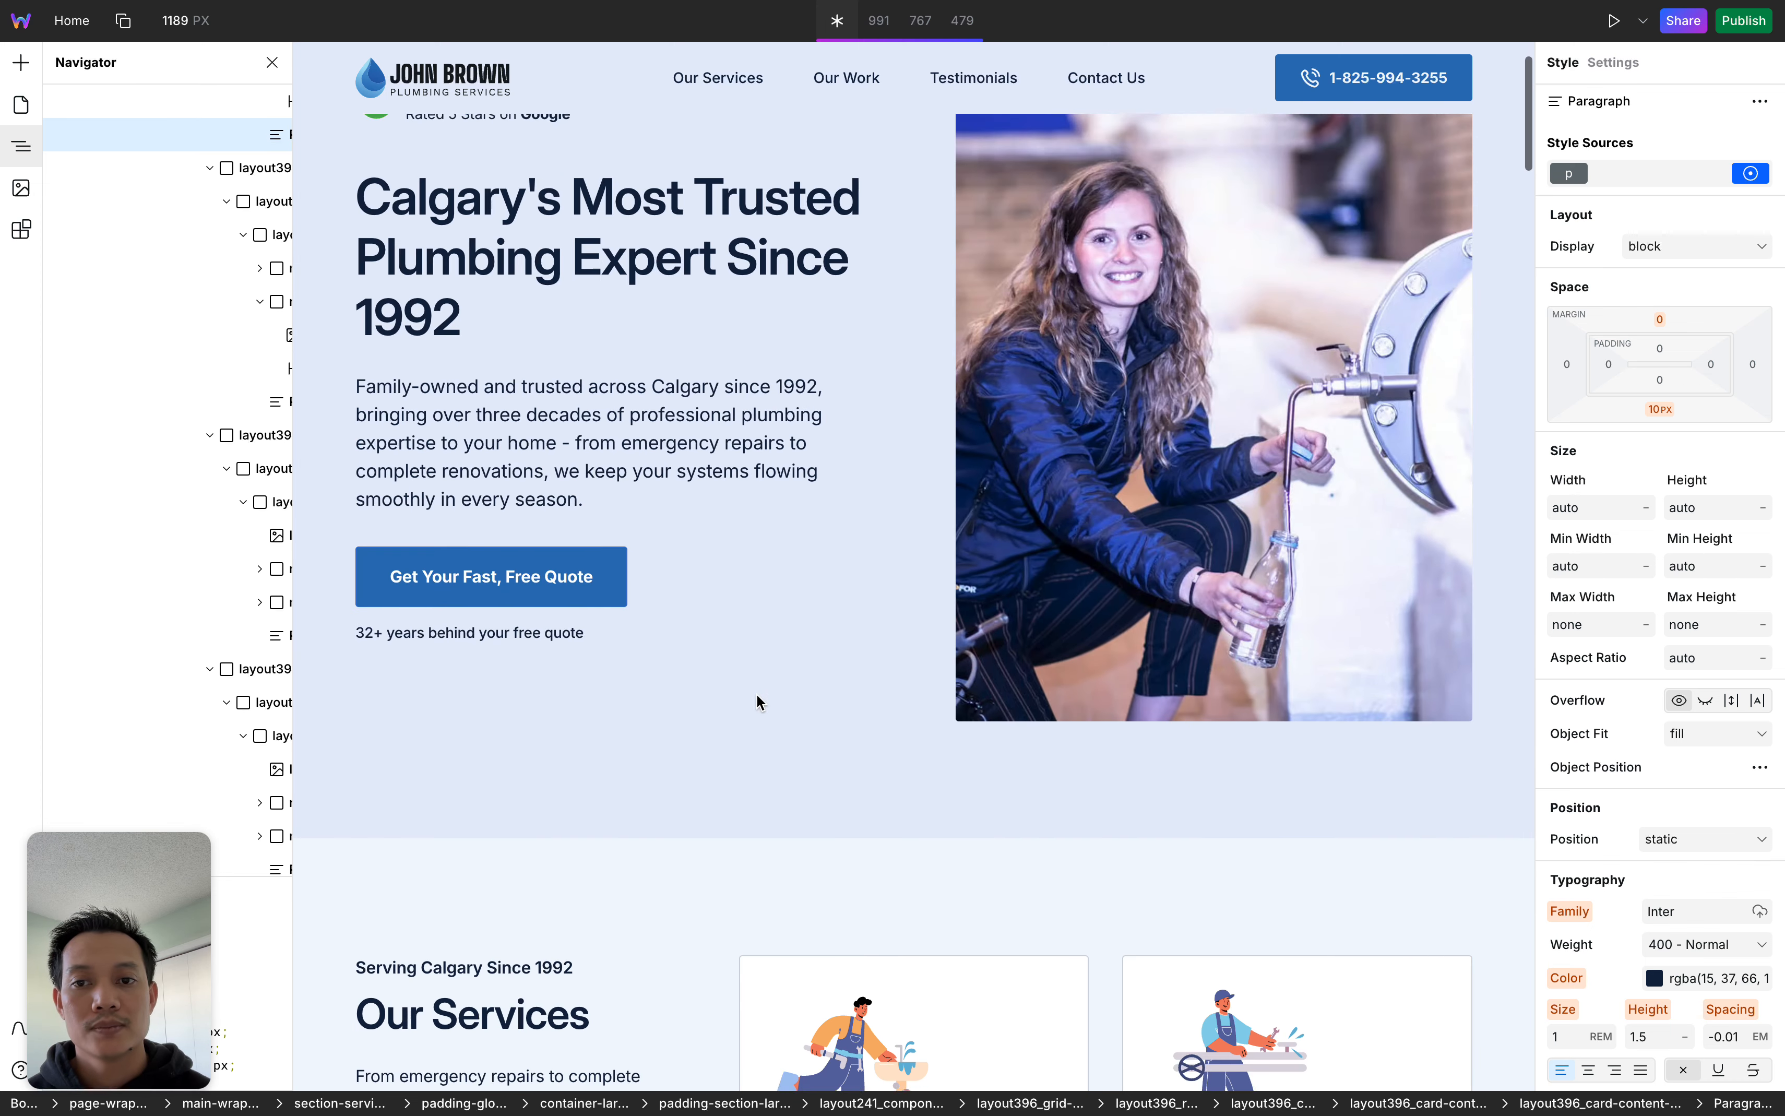
scroll(757, 696, "down", 17)
scroll(757, 696, "down", 20)
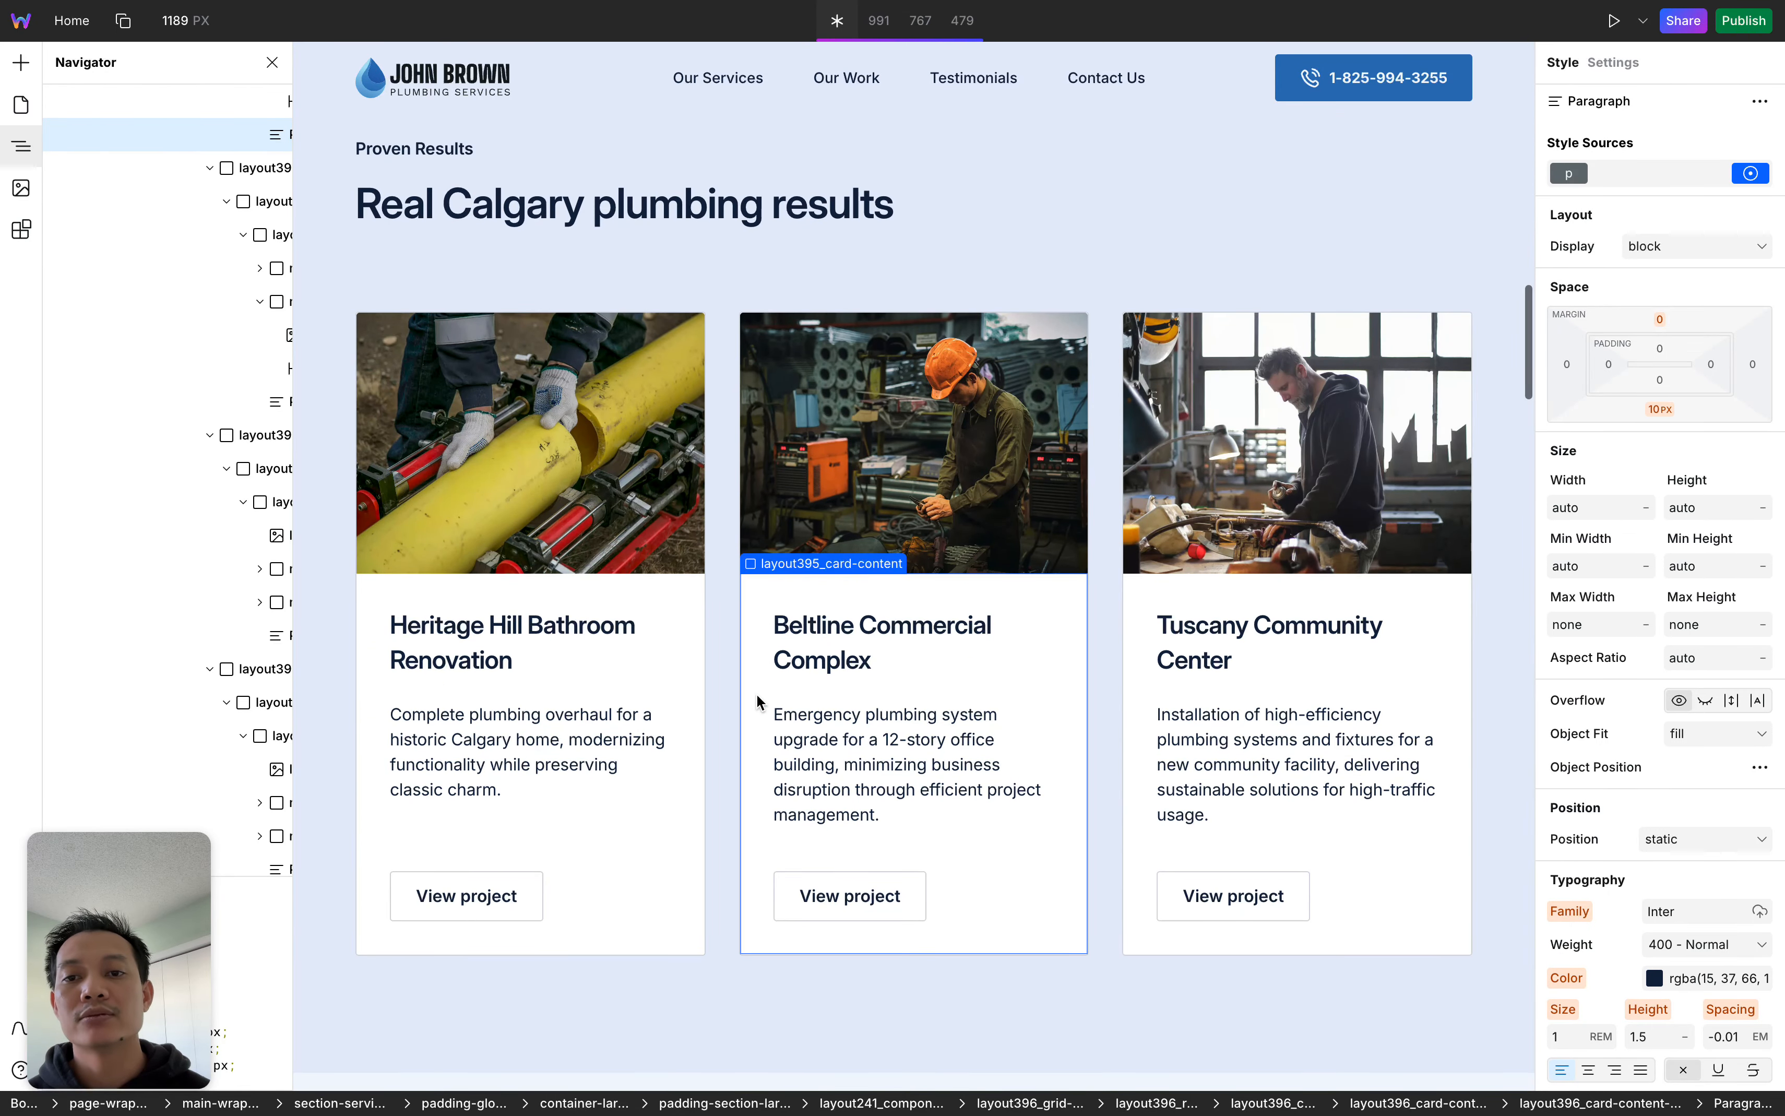
scroll(758, 701, "up", 1)
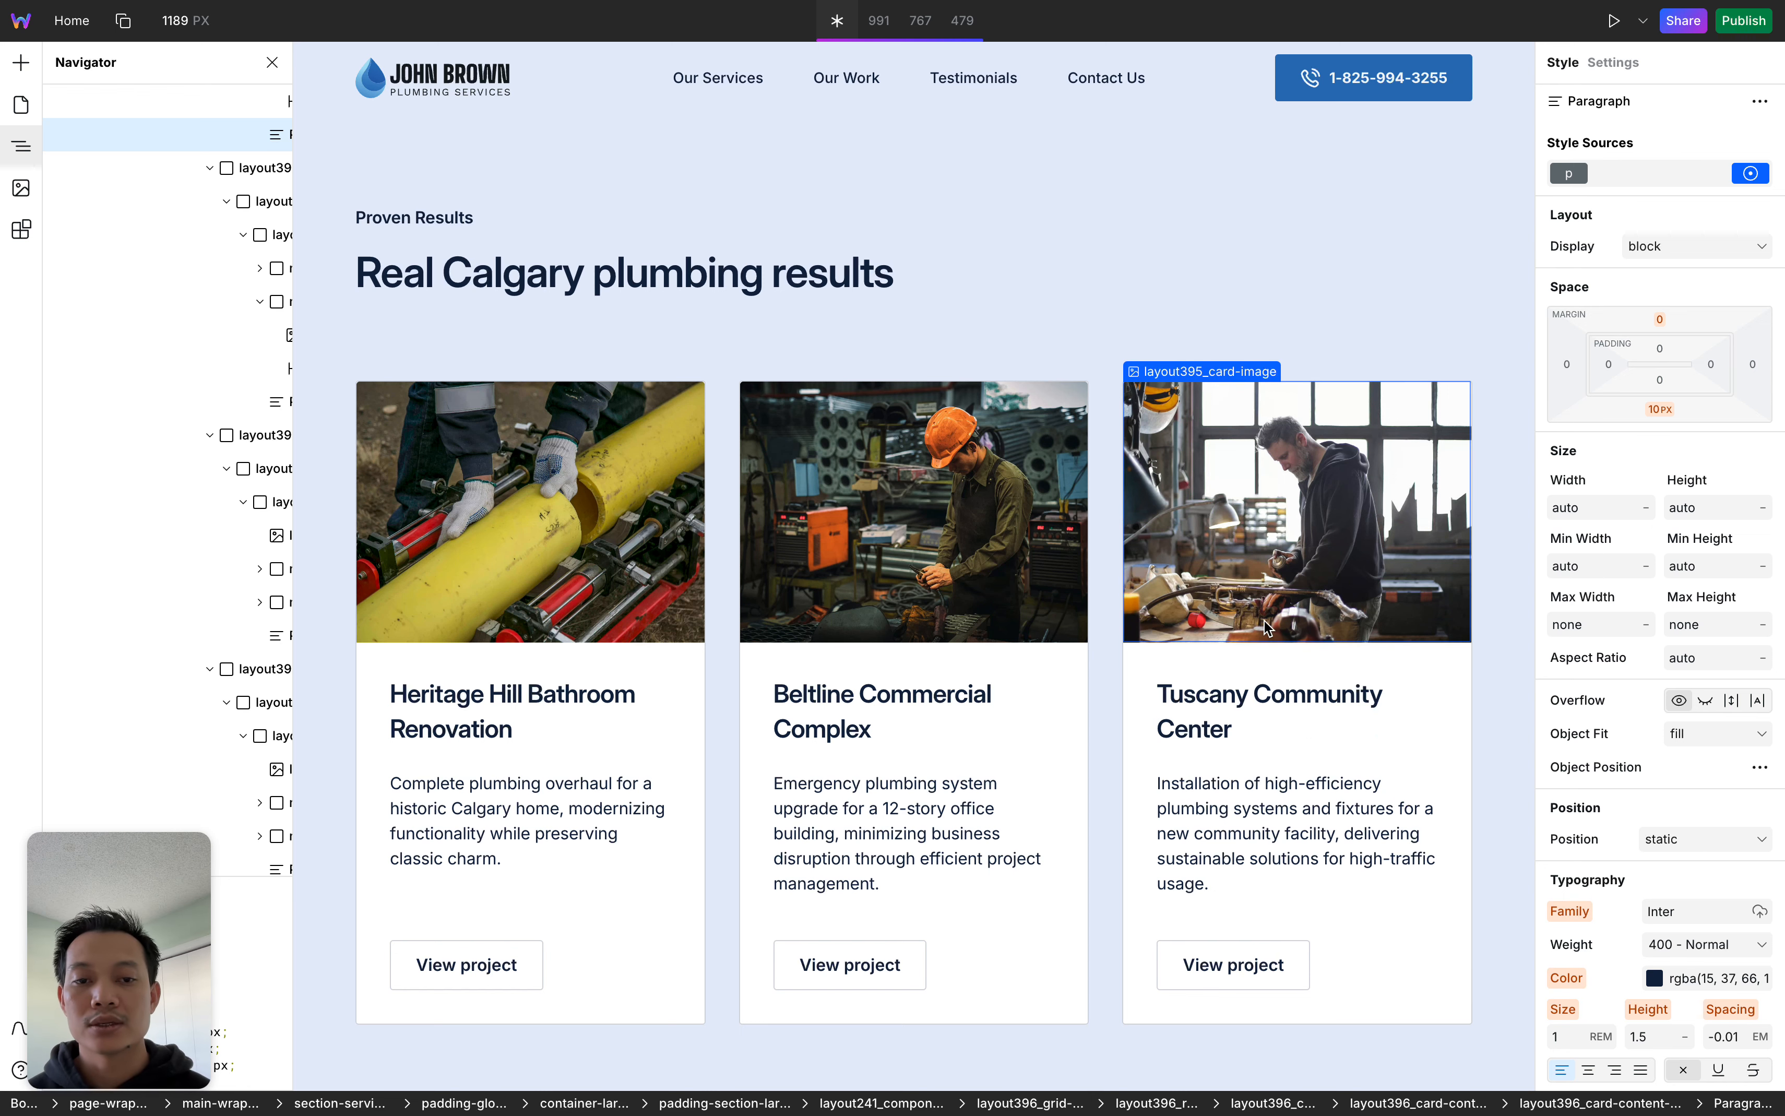
left_click(1197, 590)
scroll(409, 534, "up", 2)
scroll(232, 570, "down", 1)
scroll(232, 571, "down", 3)
scroll(232, 570, "right", 1)
left_click(146, 545)
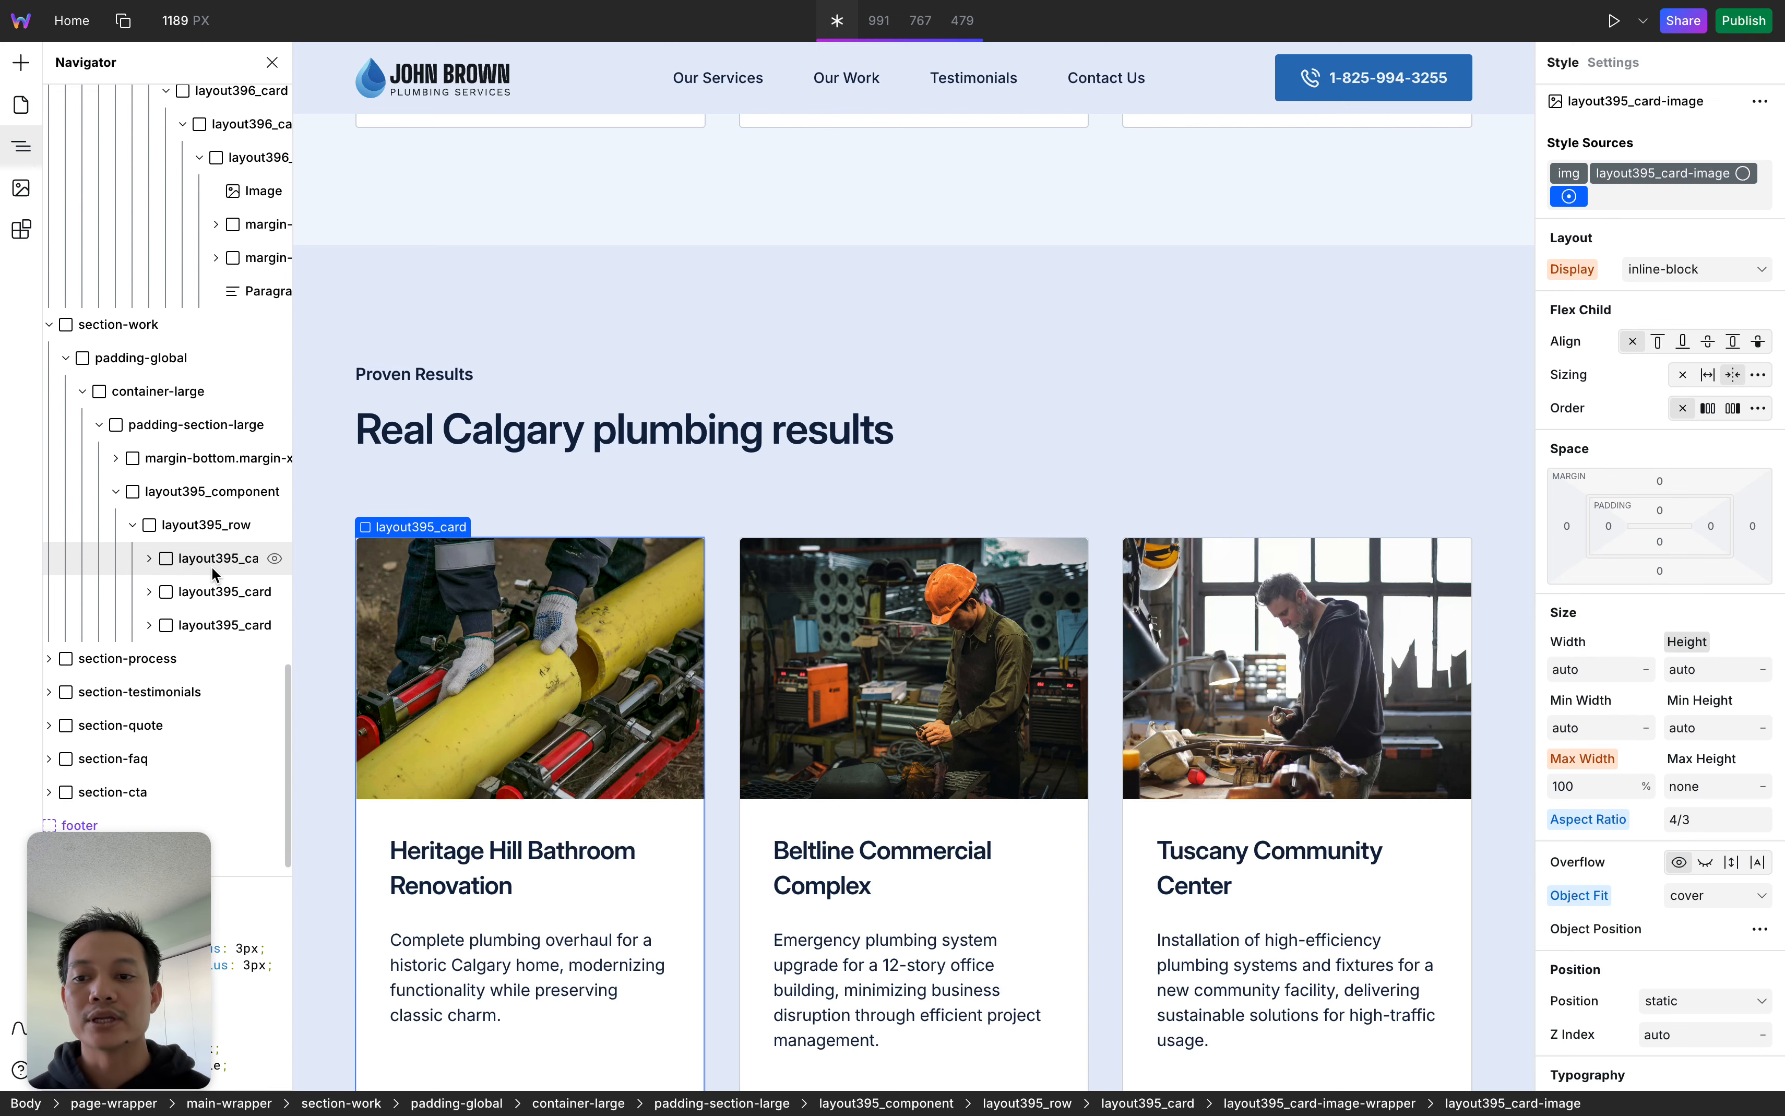
Duplicate the Tuscany Community Center project card three times to form a second row of projects
scroll(637, 705, "down", 3)
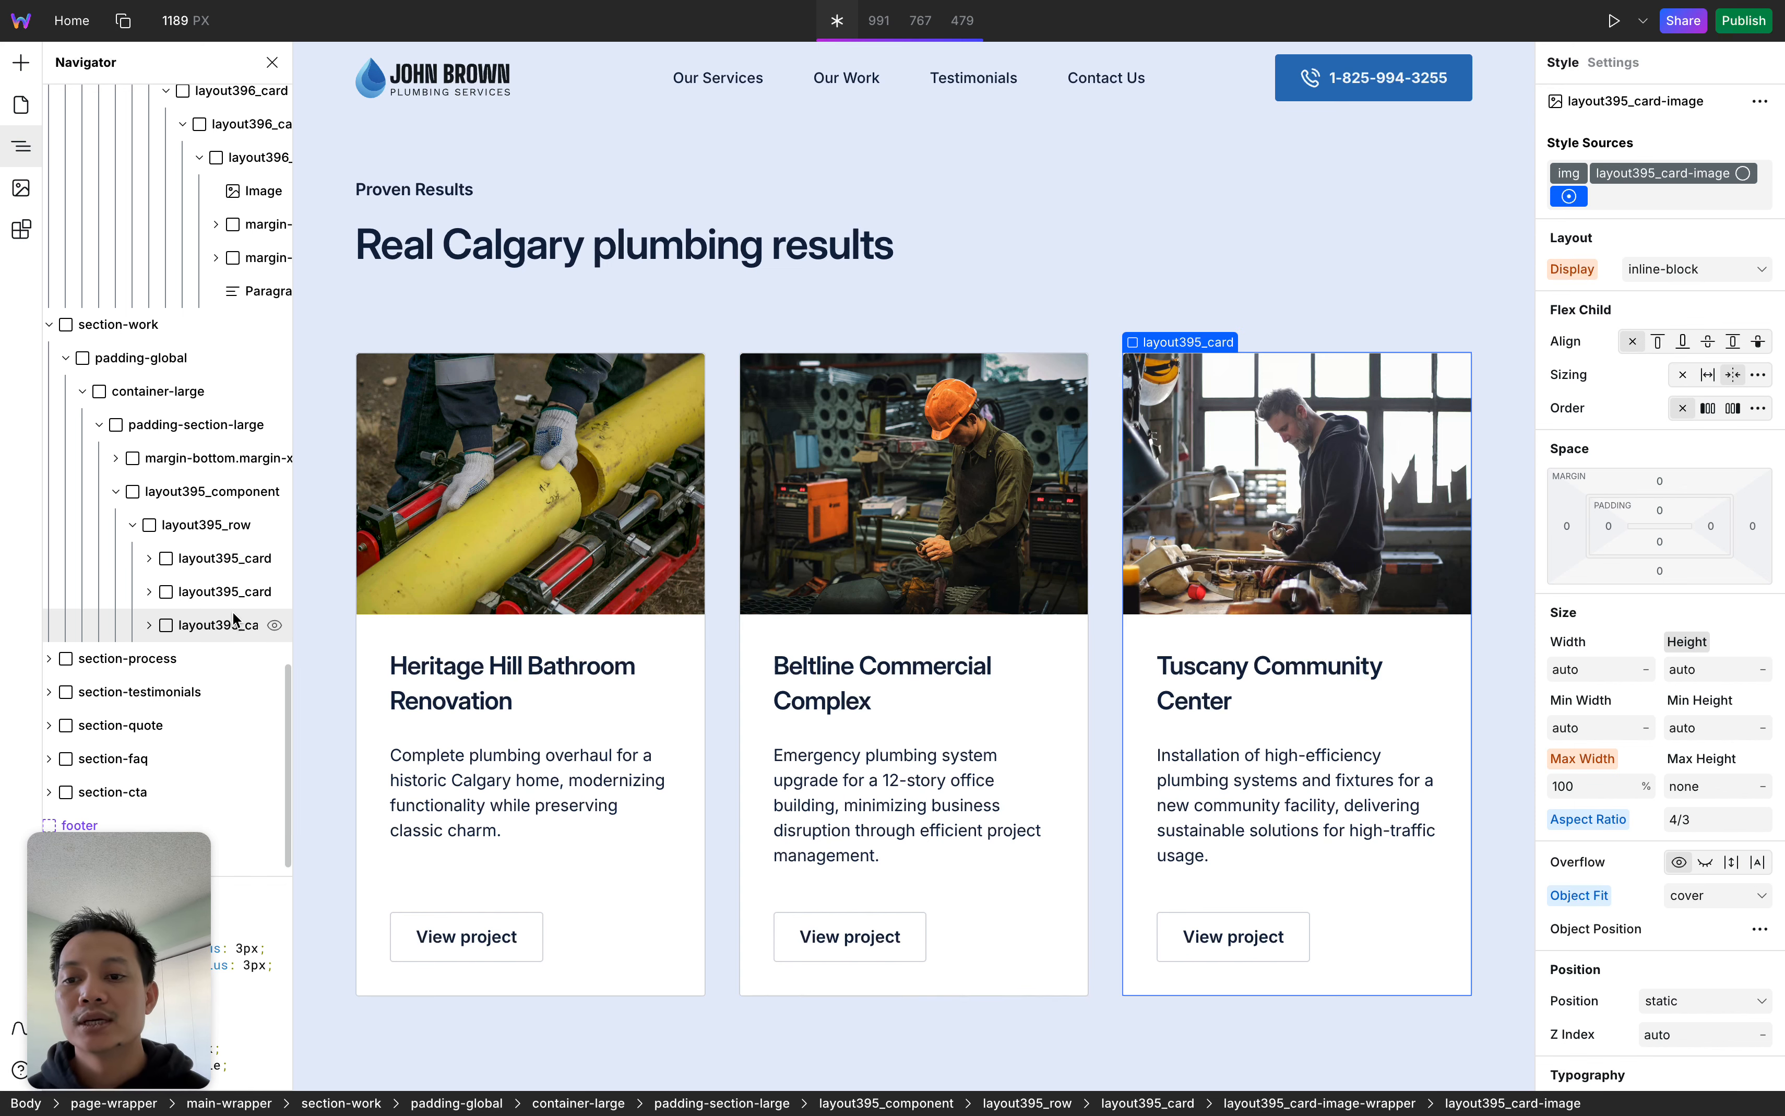
left_click(216, 626)
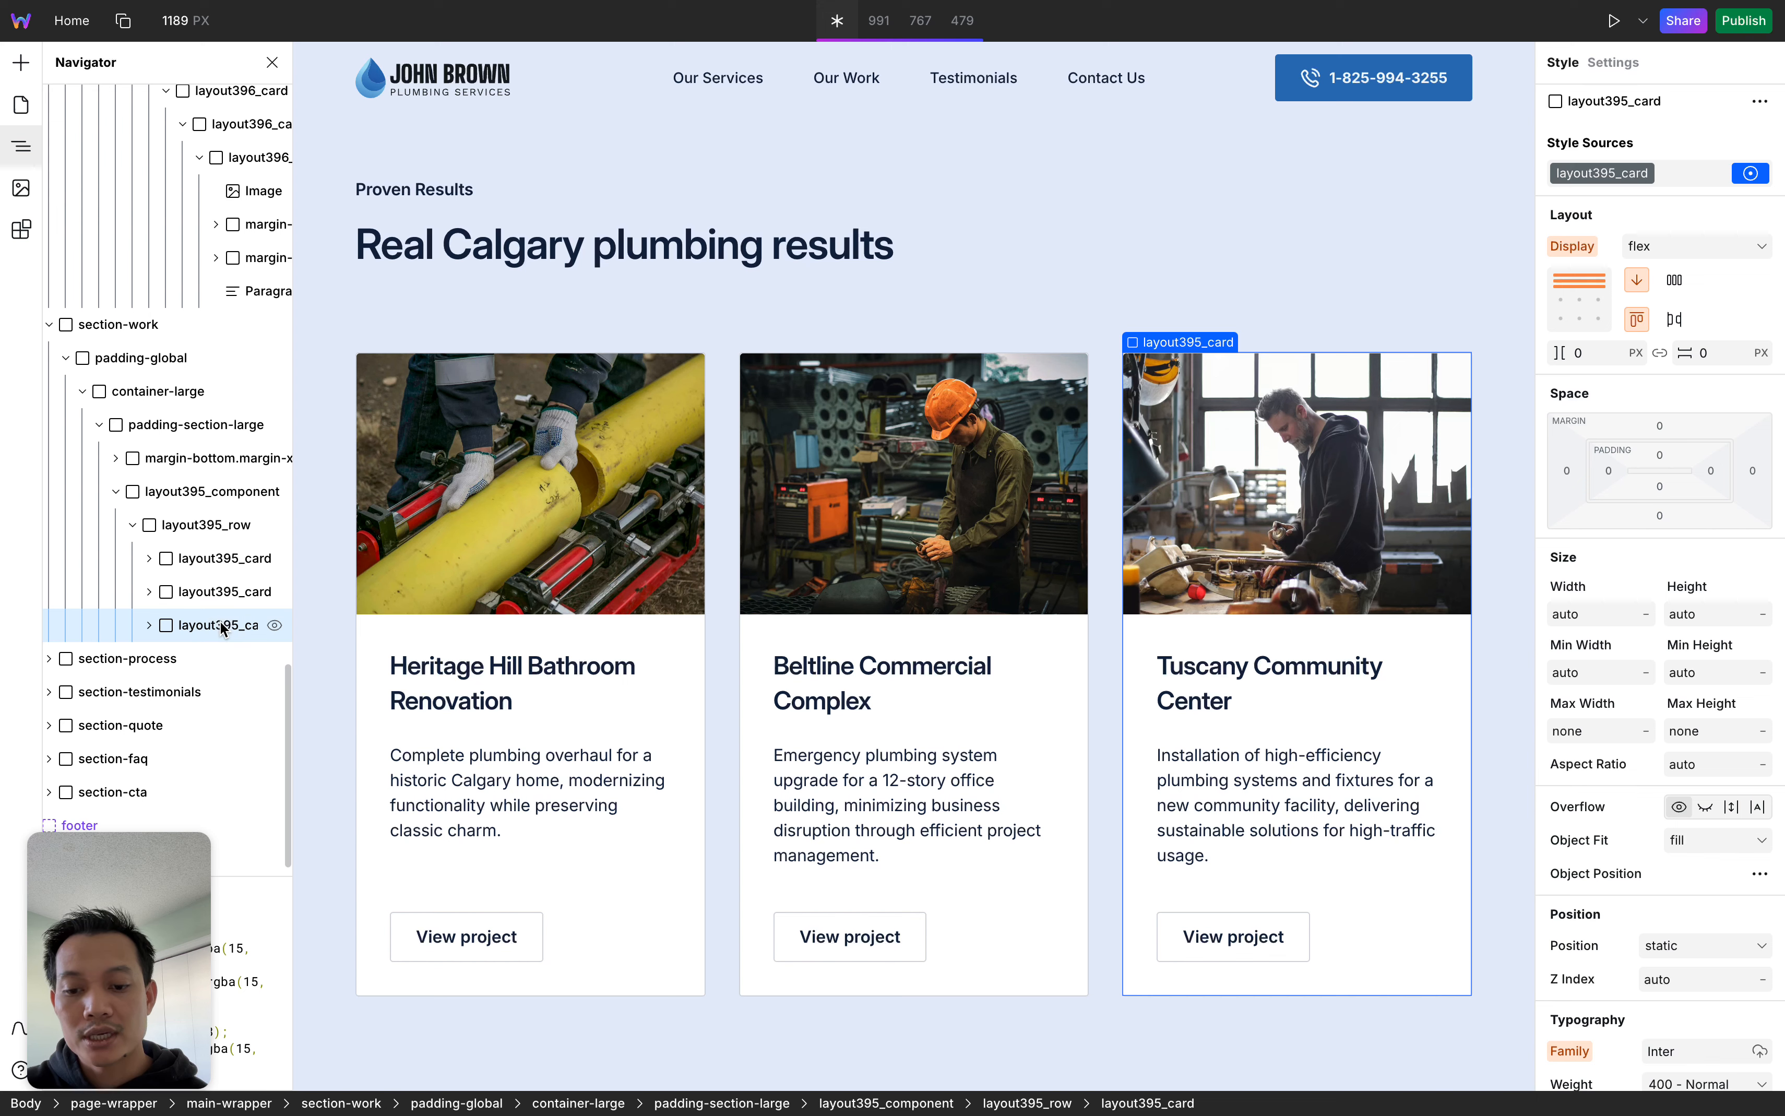
key("super+d")
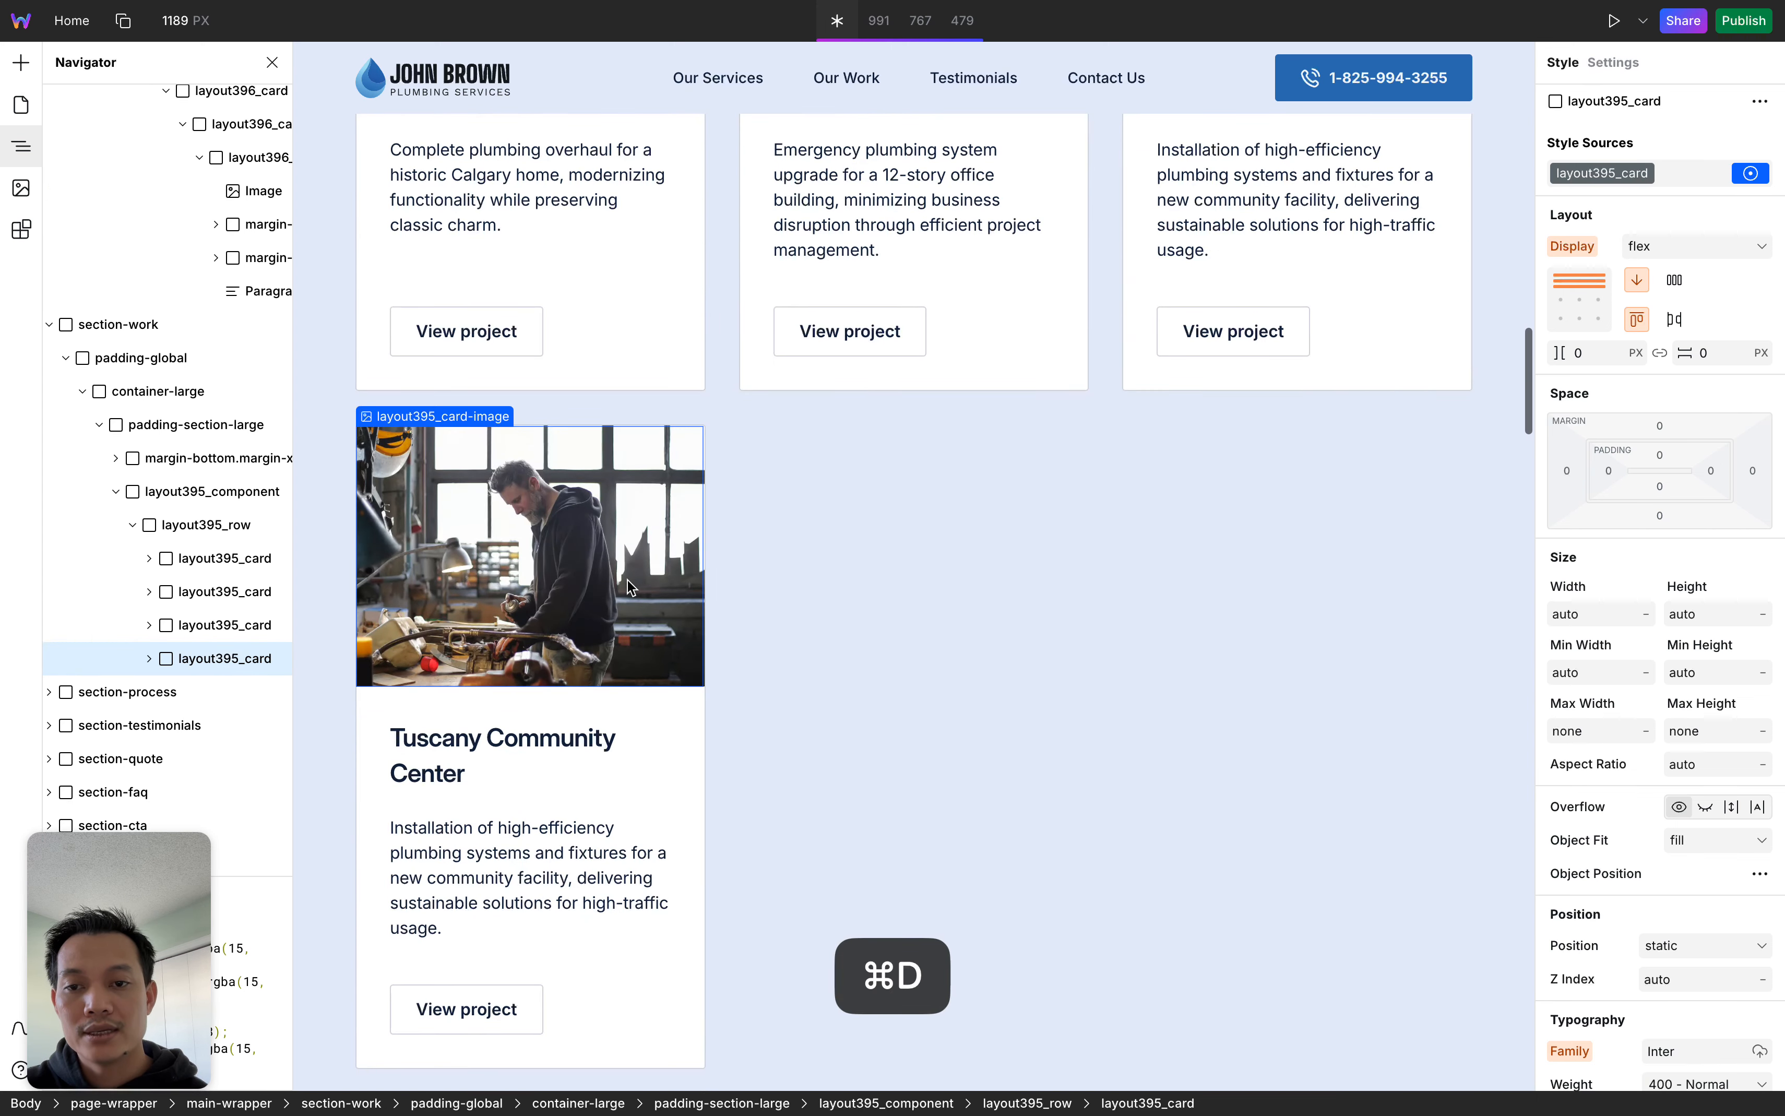
scroll(980, 667, "down", 3)
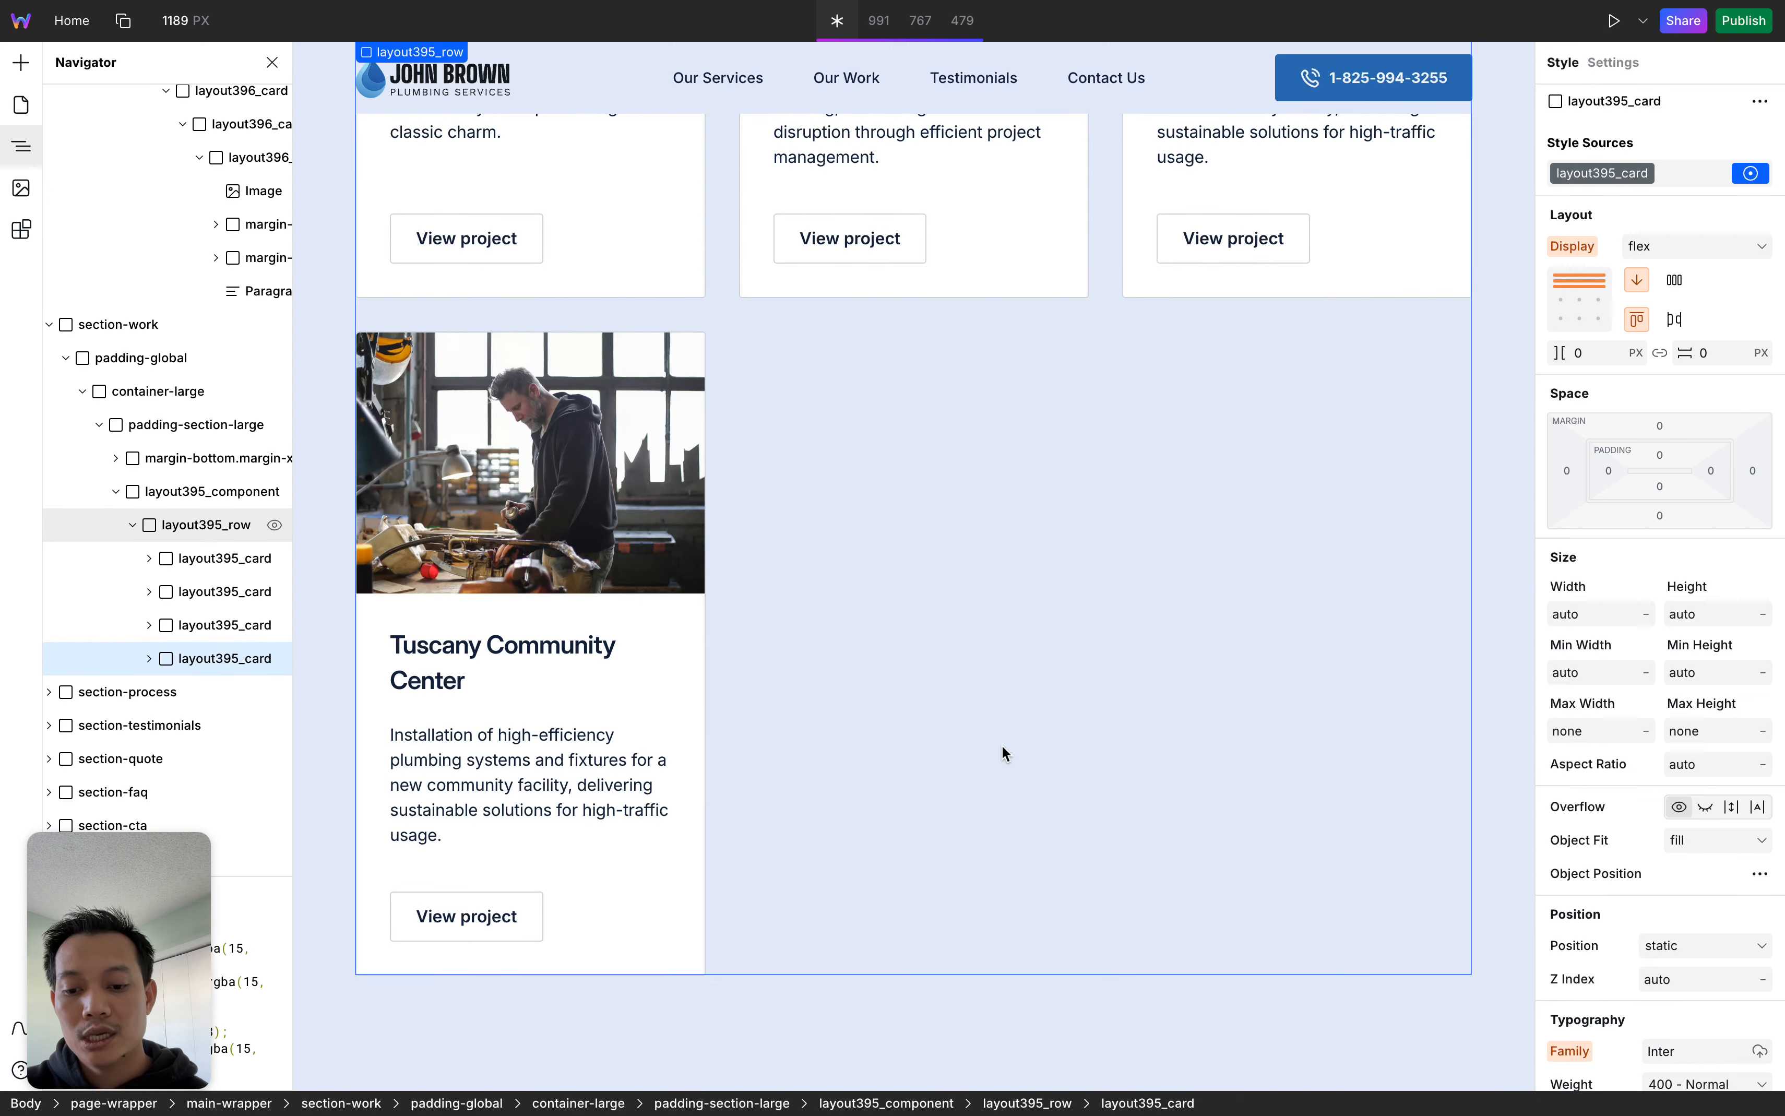
key("super+d")
key("super+d")
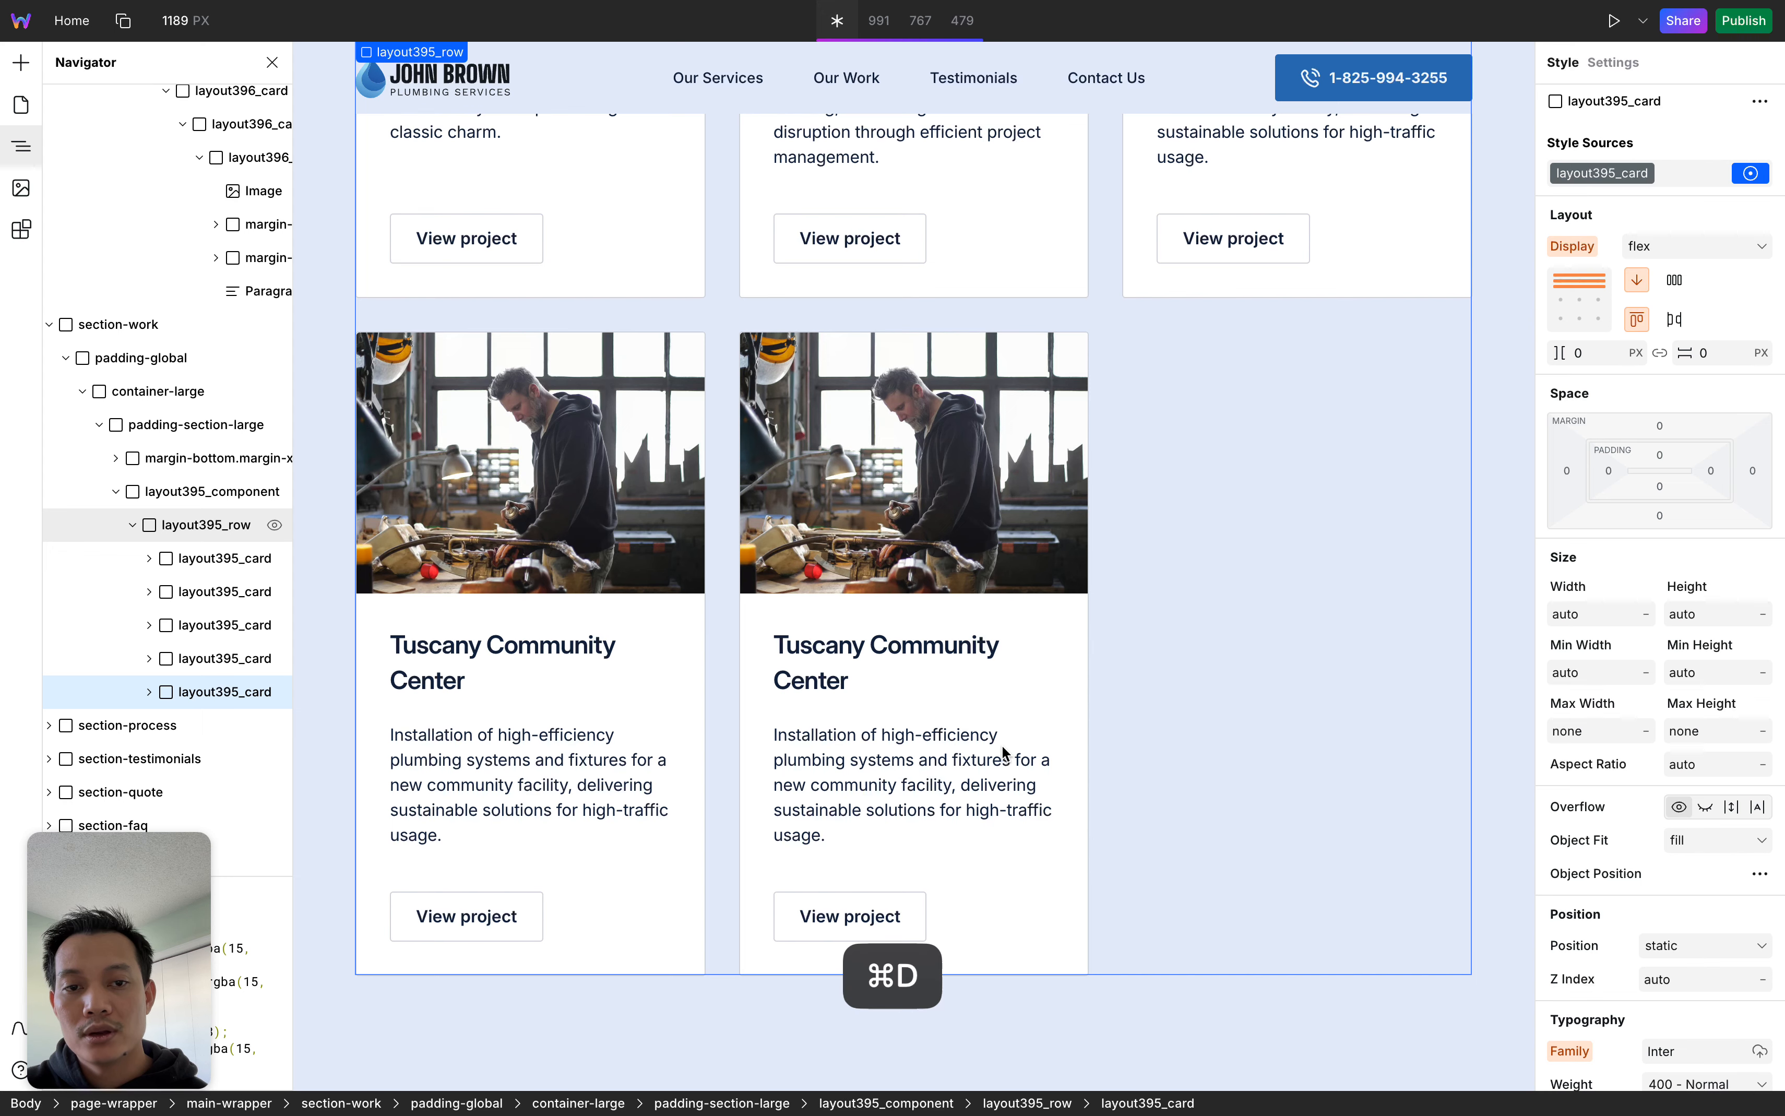
Look over the expanded project grid and undo the three card duplications
scroll(1317, 642, "up", 7)
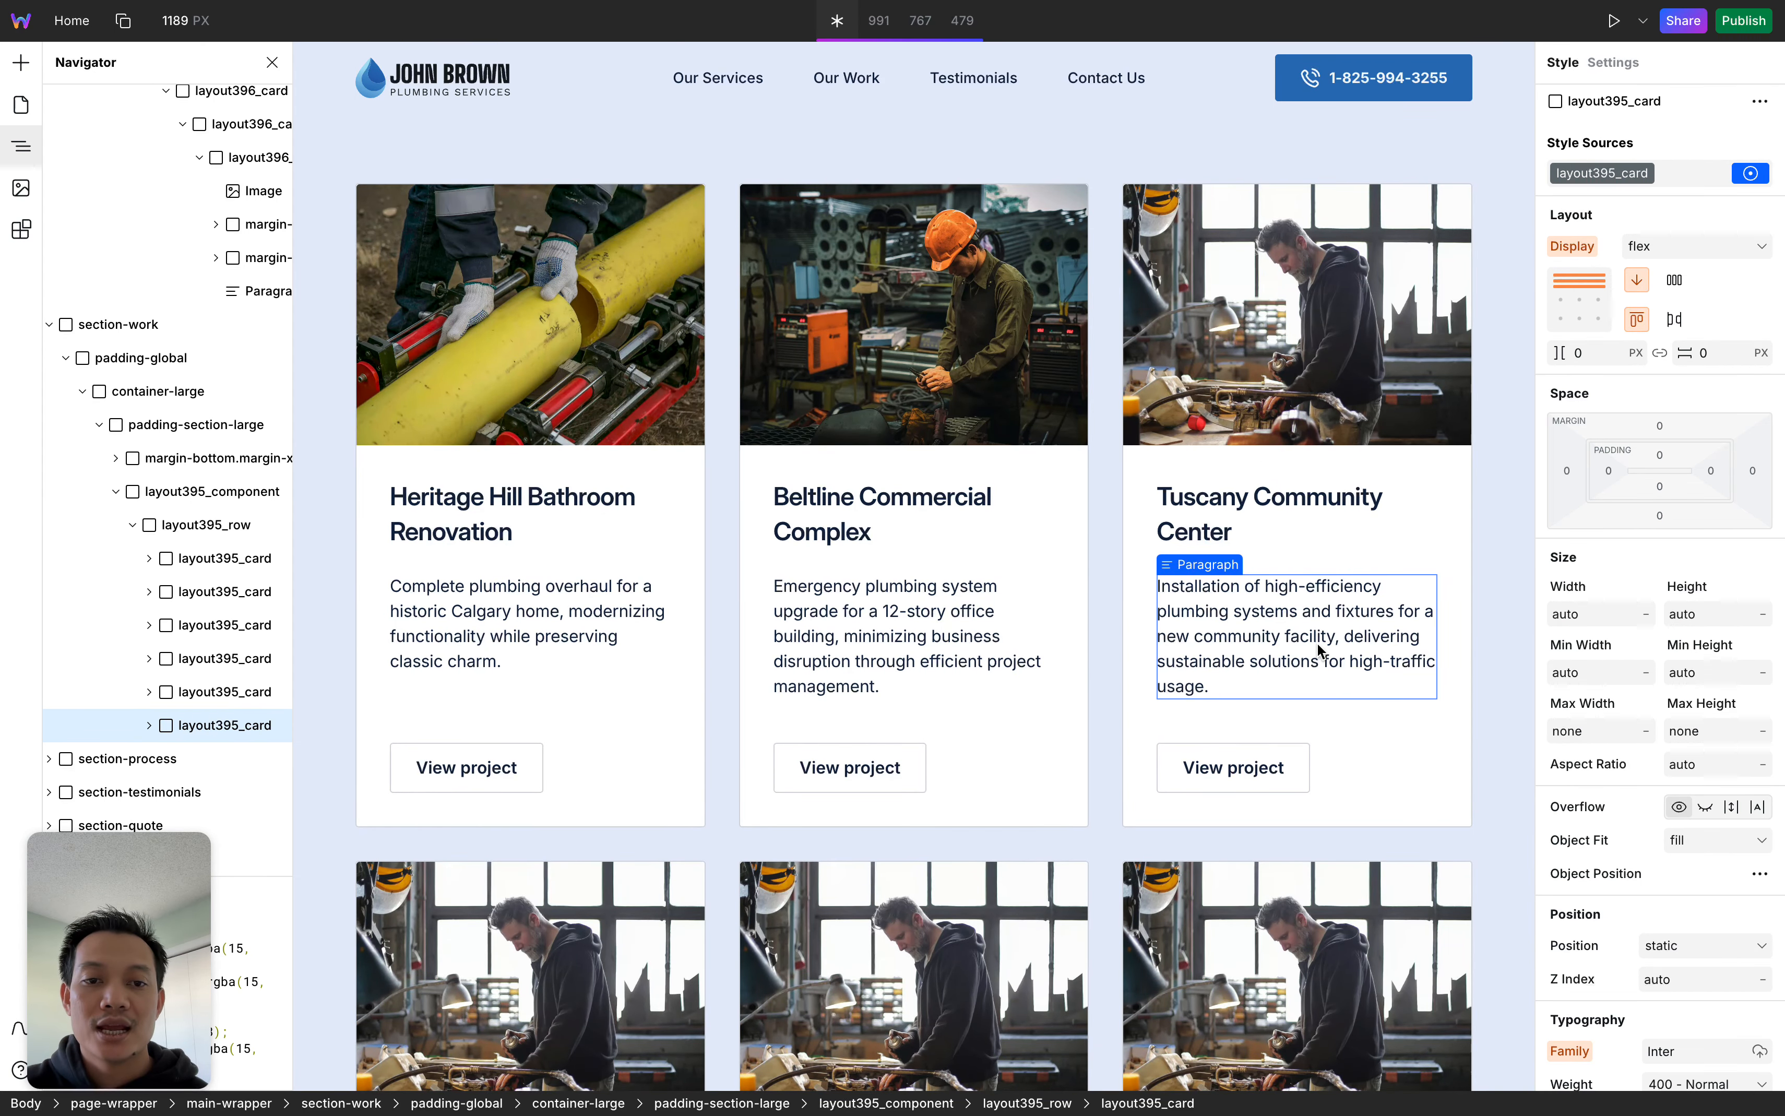
scroll(1317, 642, "up", 3)
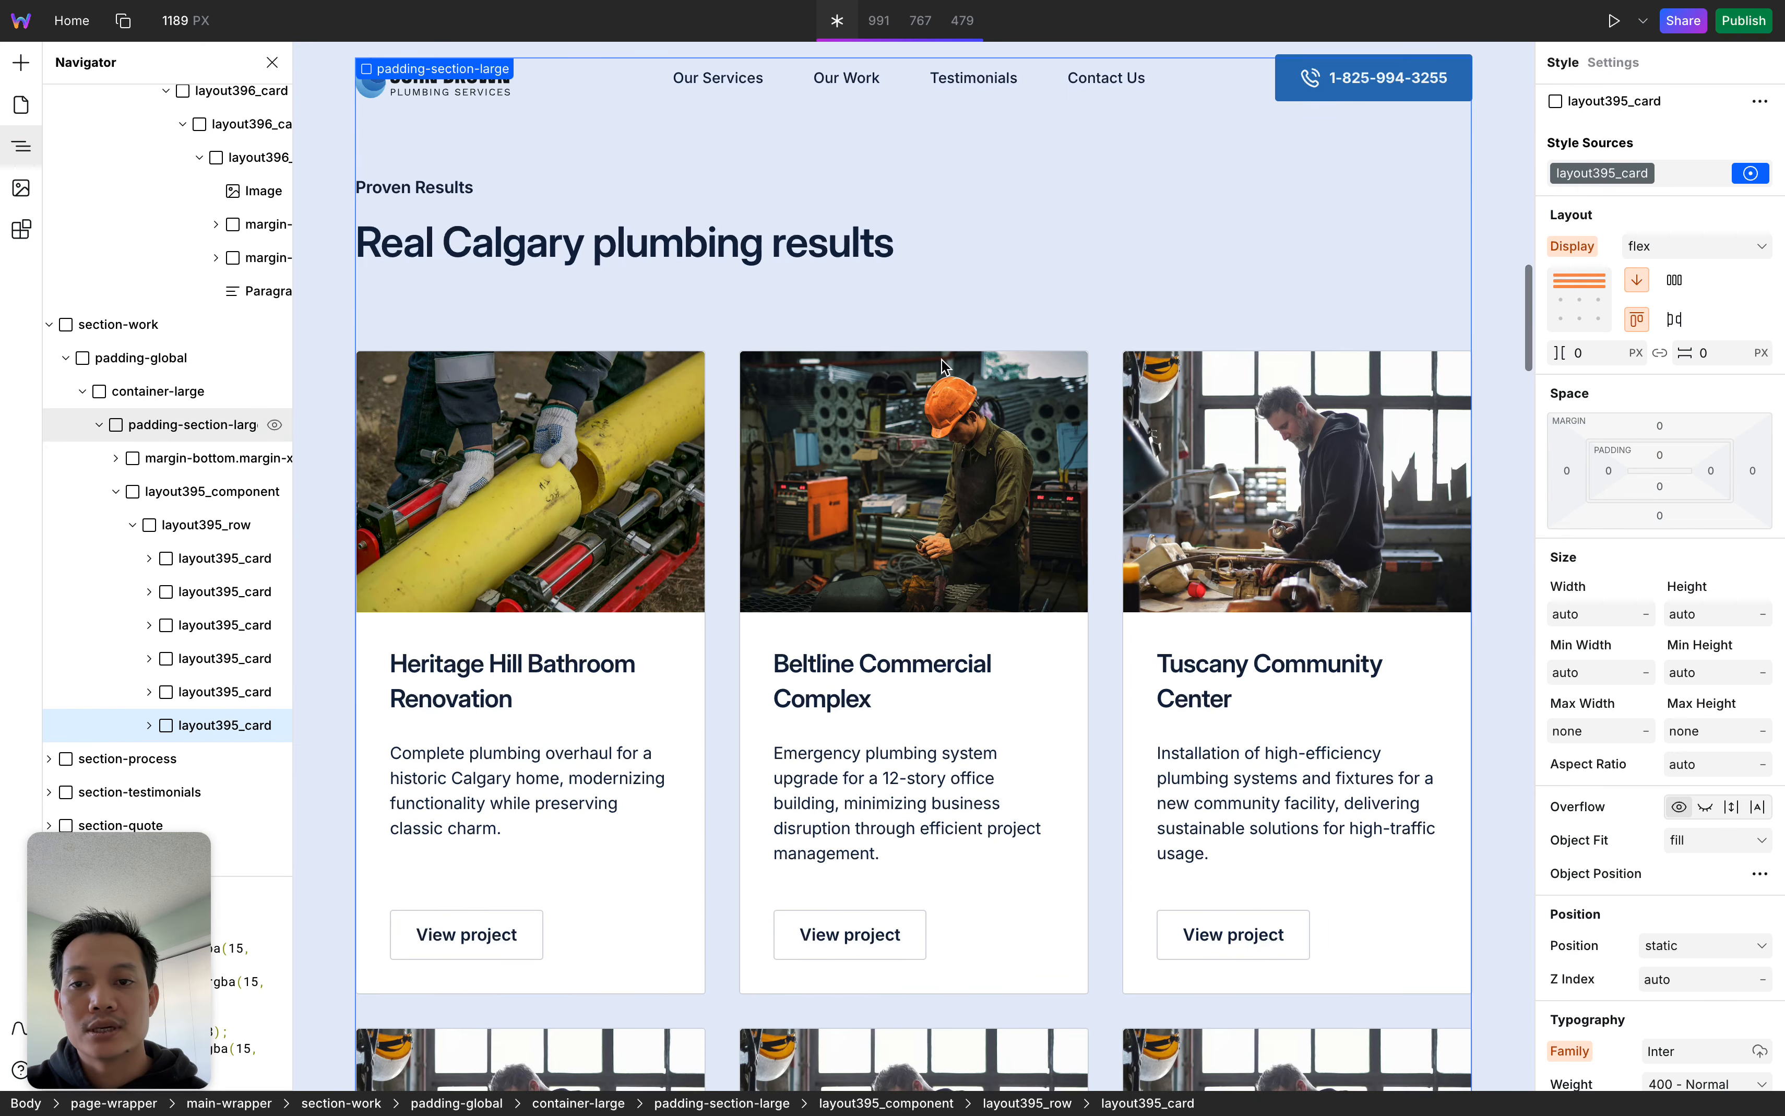
scroll(962, 535, "up", 2)
scroll(969, 455, "down", 2)
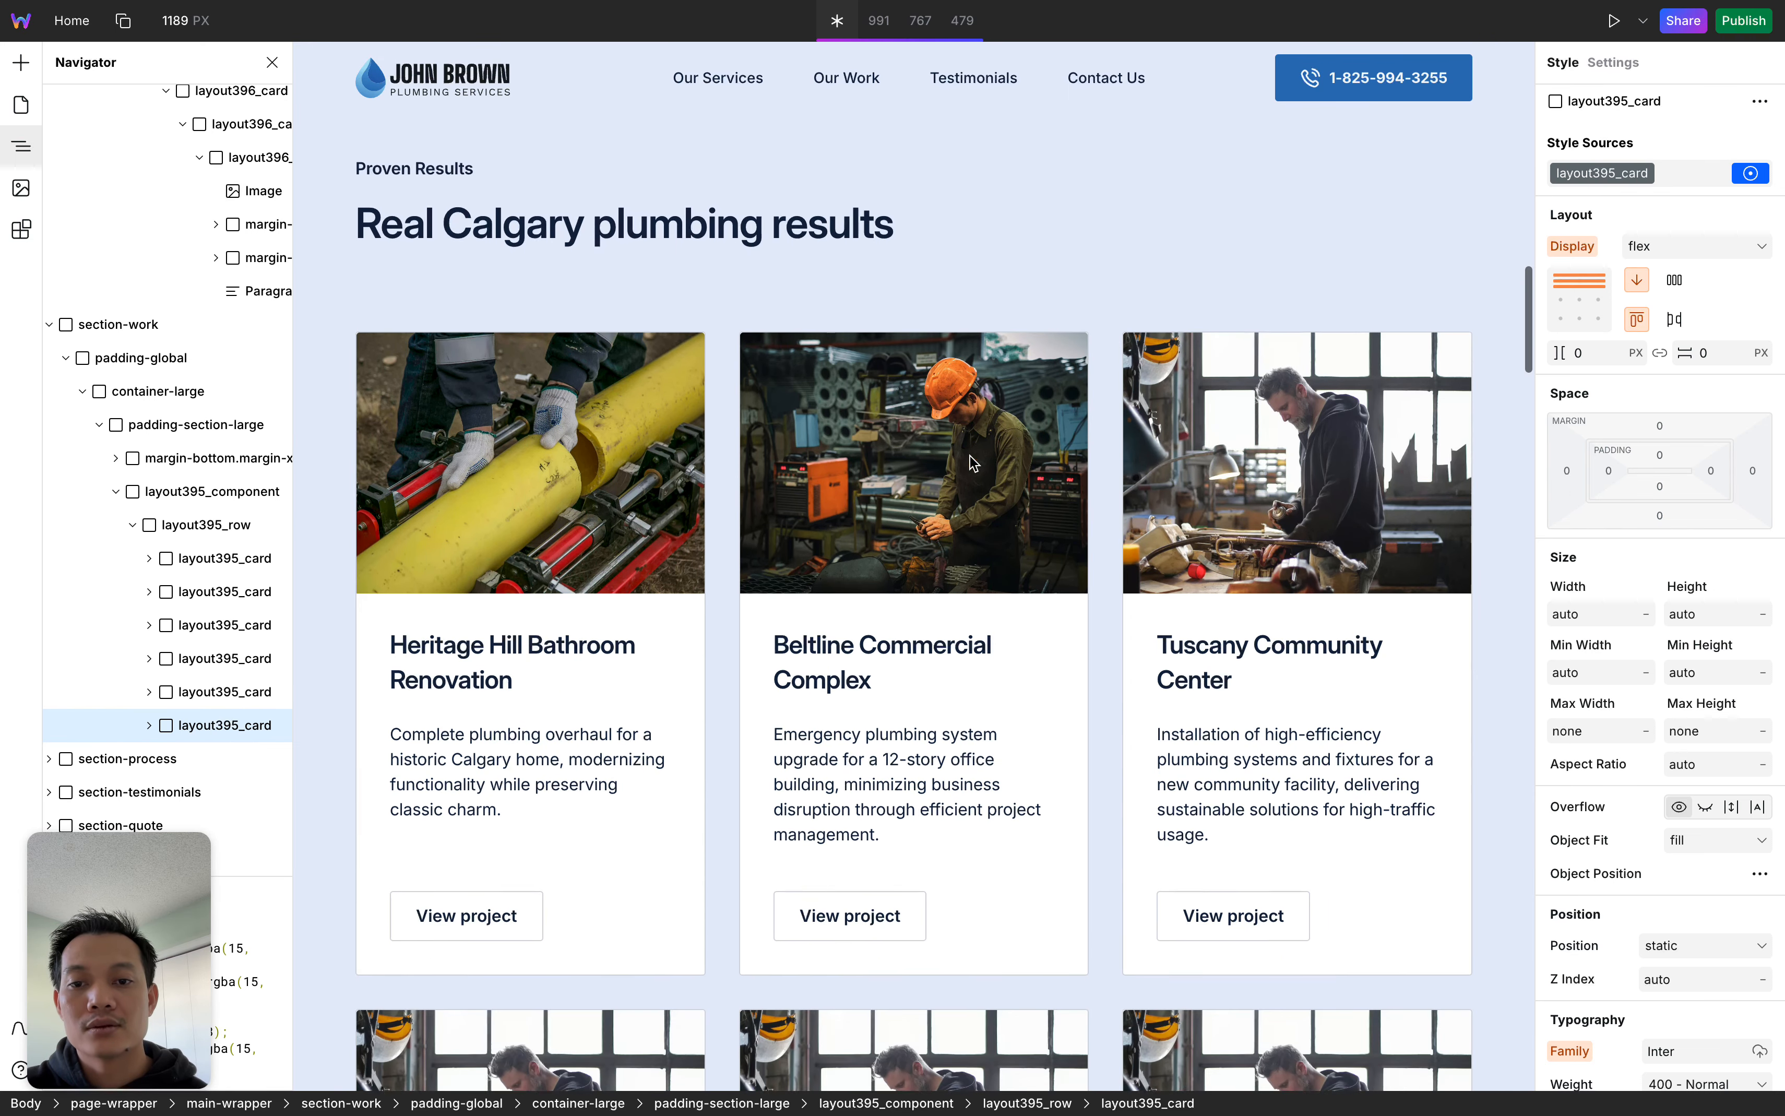
scroll(973, 463, "down", 1)
scroll(892, 639, "down", 1)
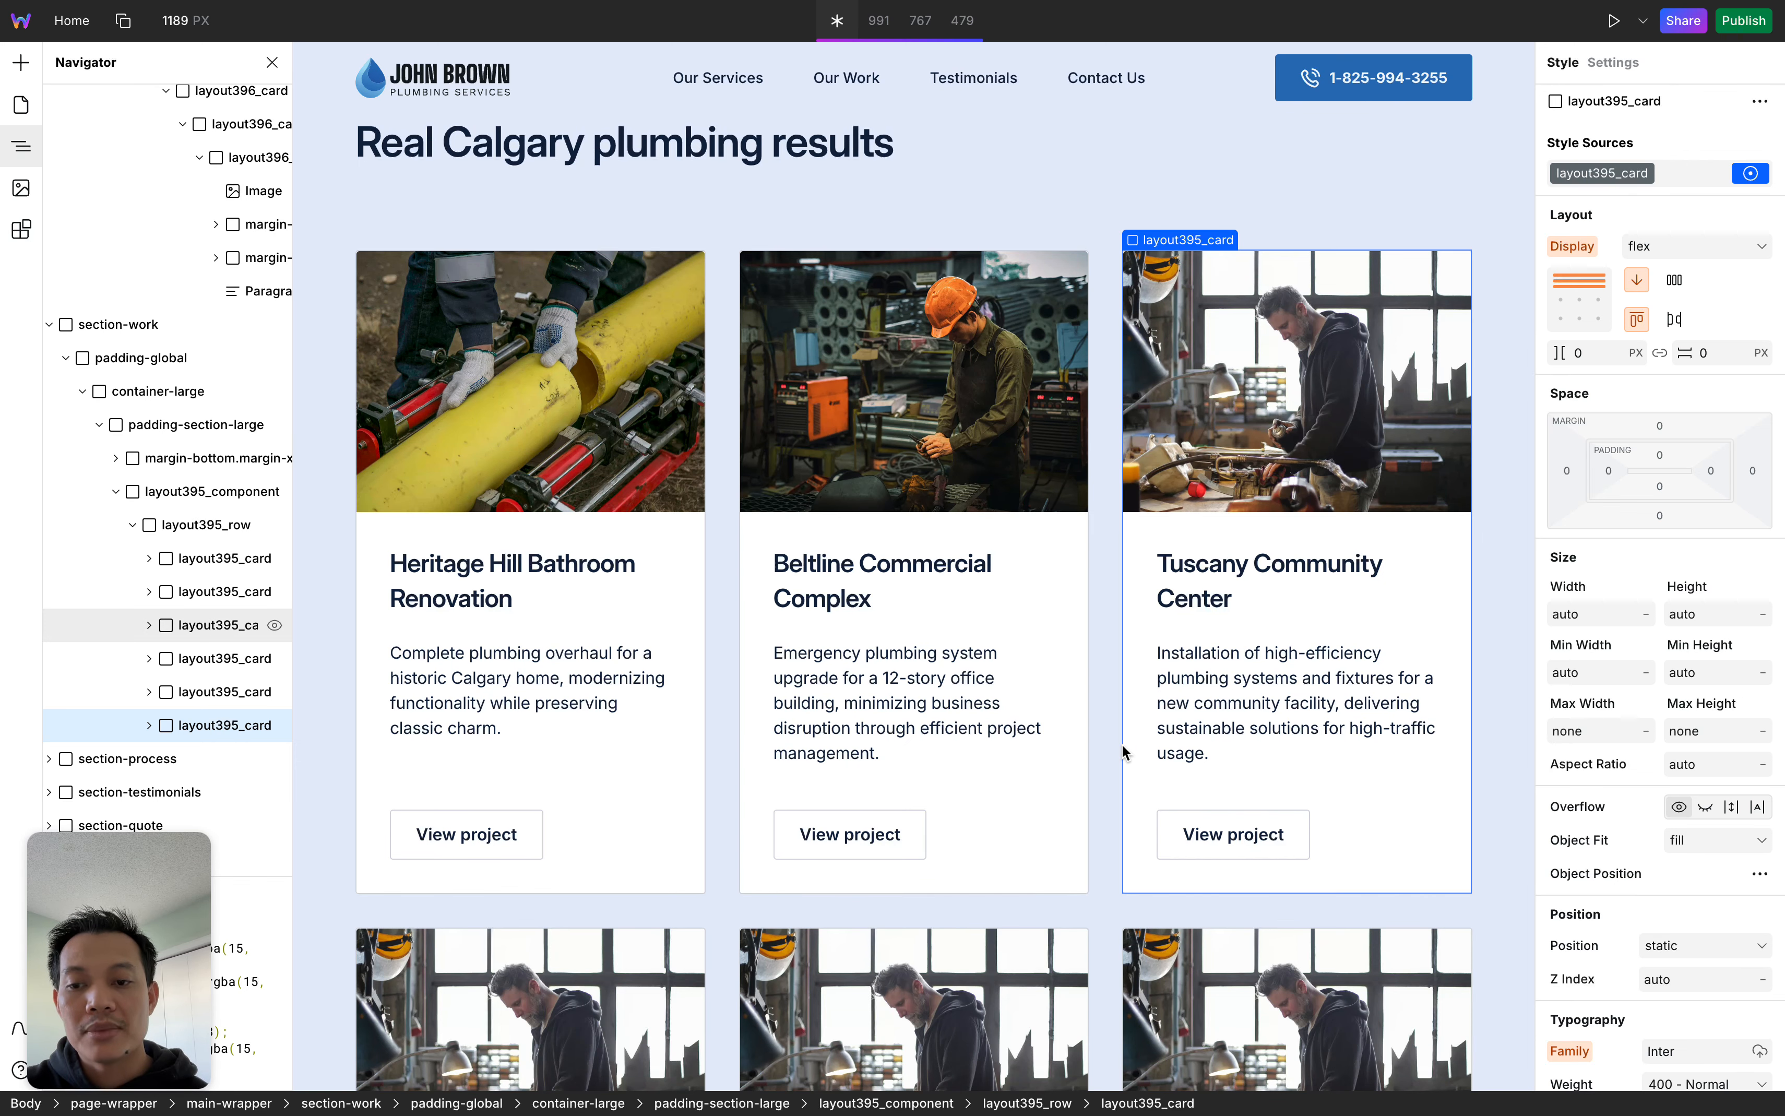
scroll(1121, 745, "down", 1)
key("super+z")
key("super+z")
key("super+z")
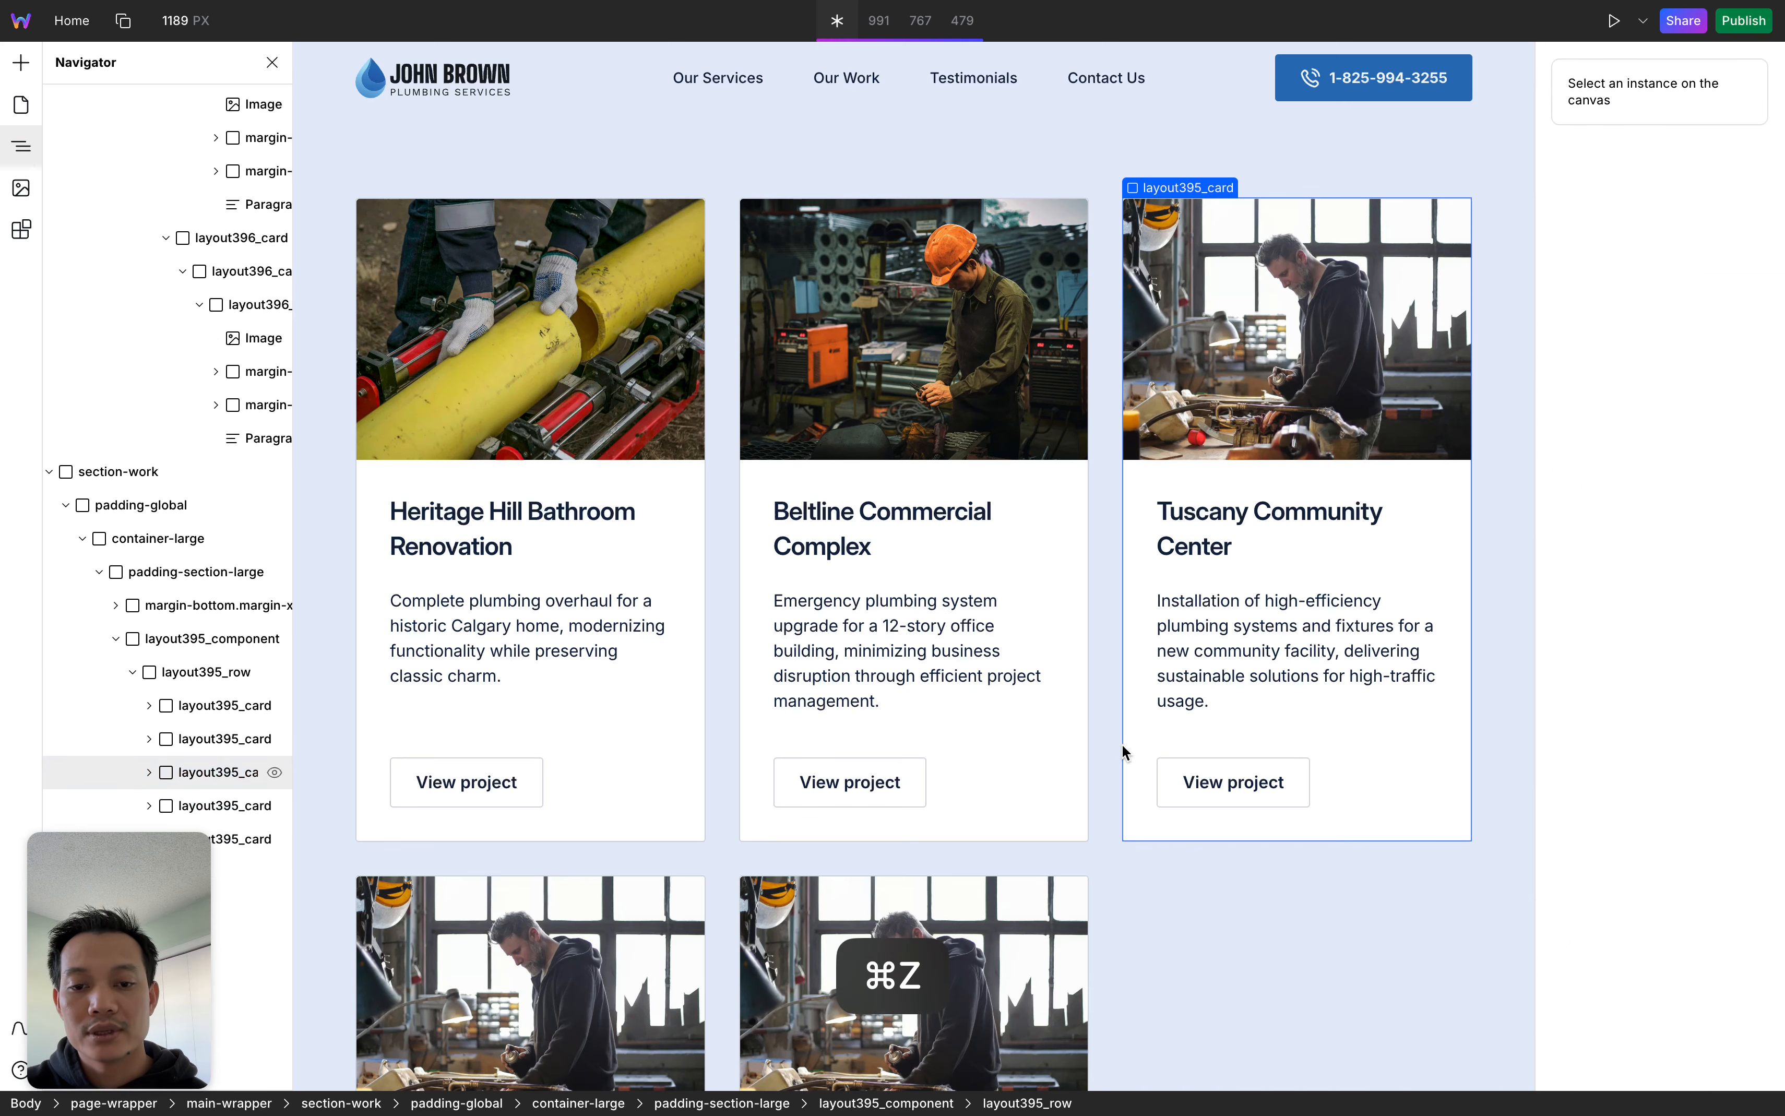
Preview the page at the Real Calgary plumbing results section
scroll(1196, 713, "up", 1)
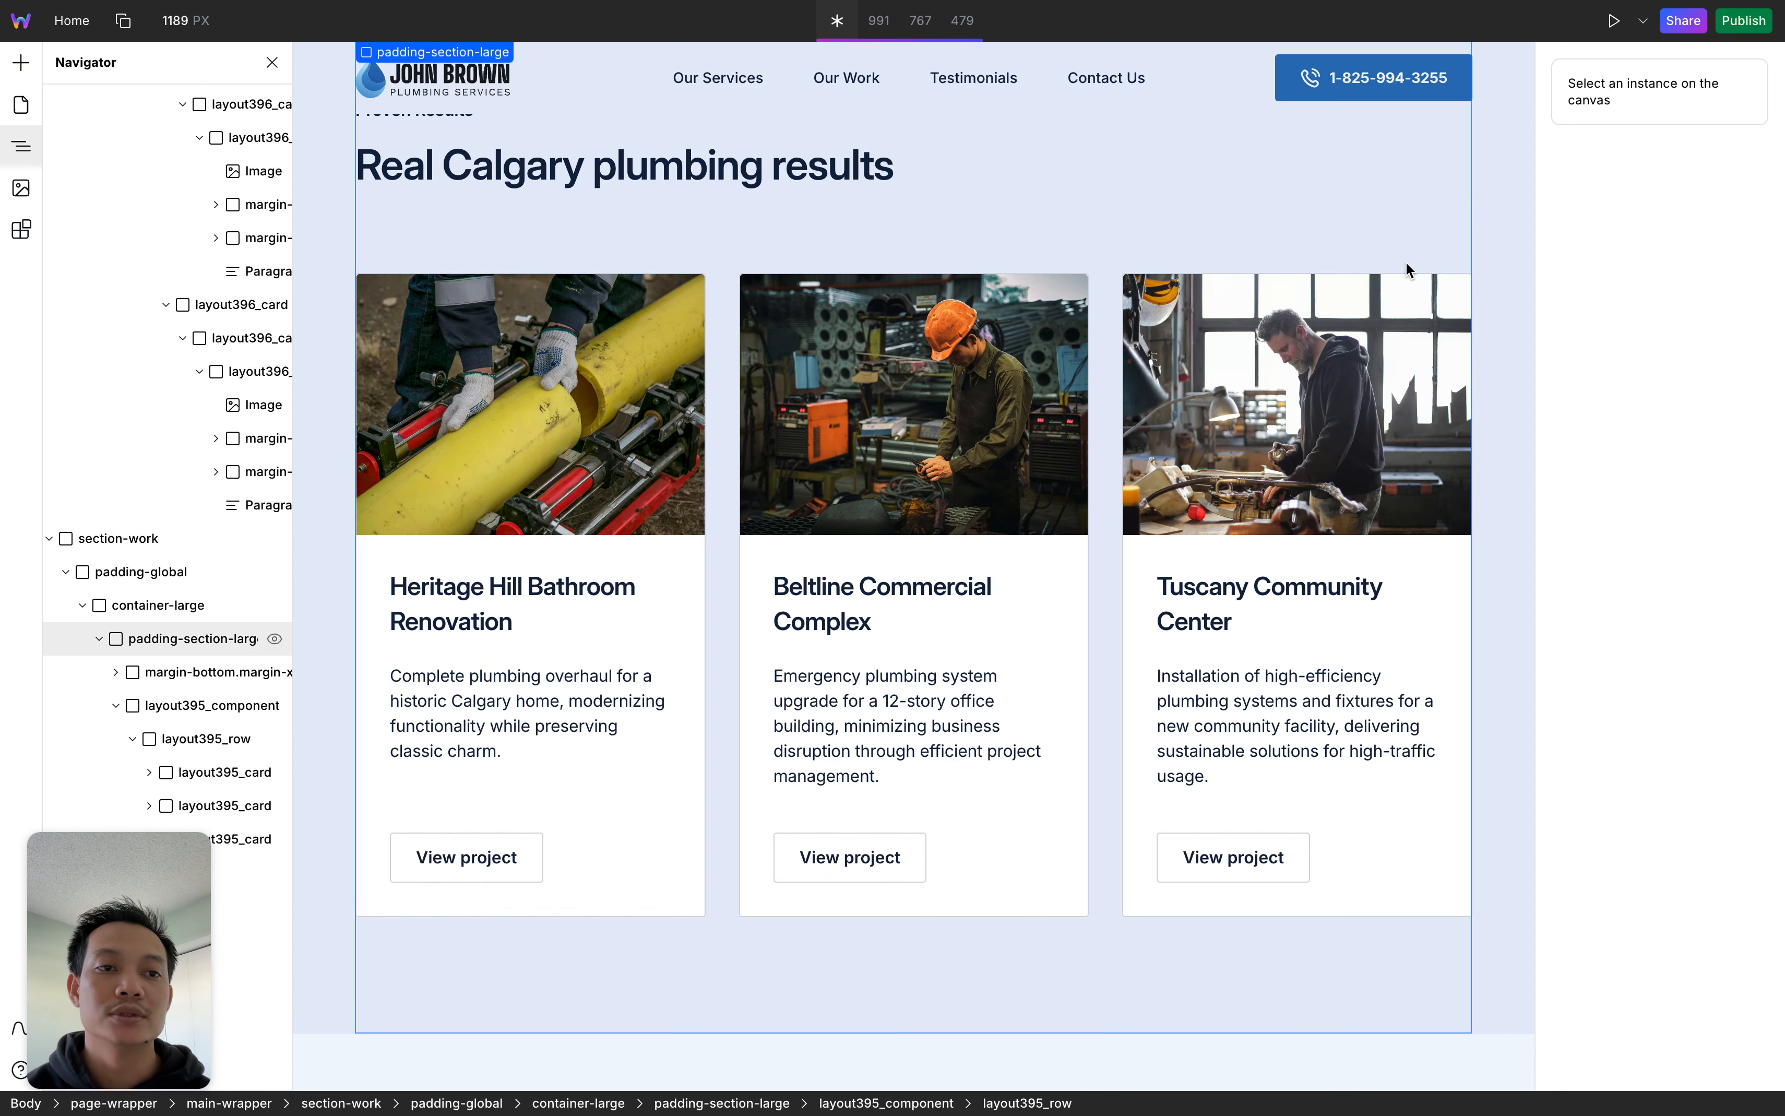
left_click(1611, 24)
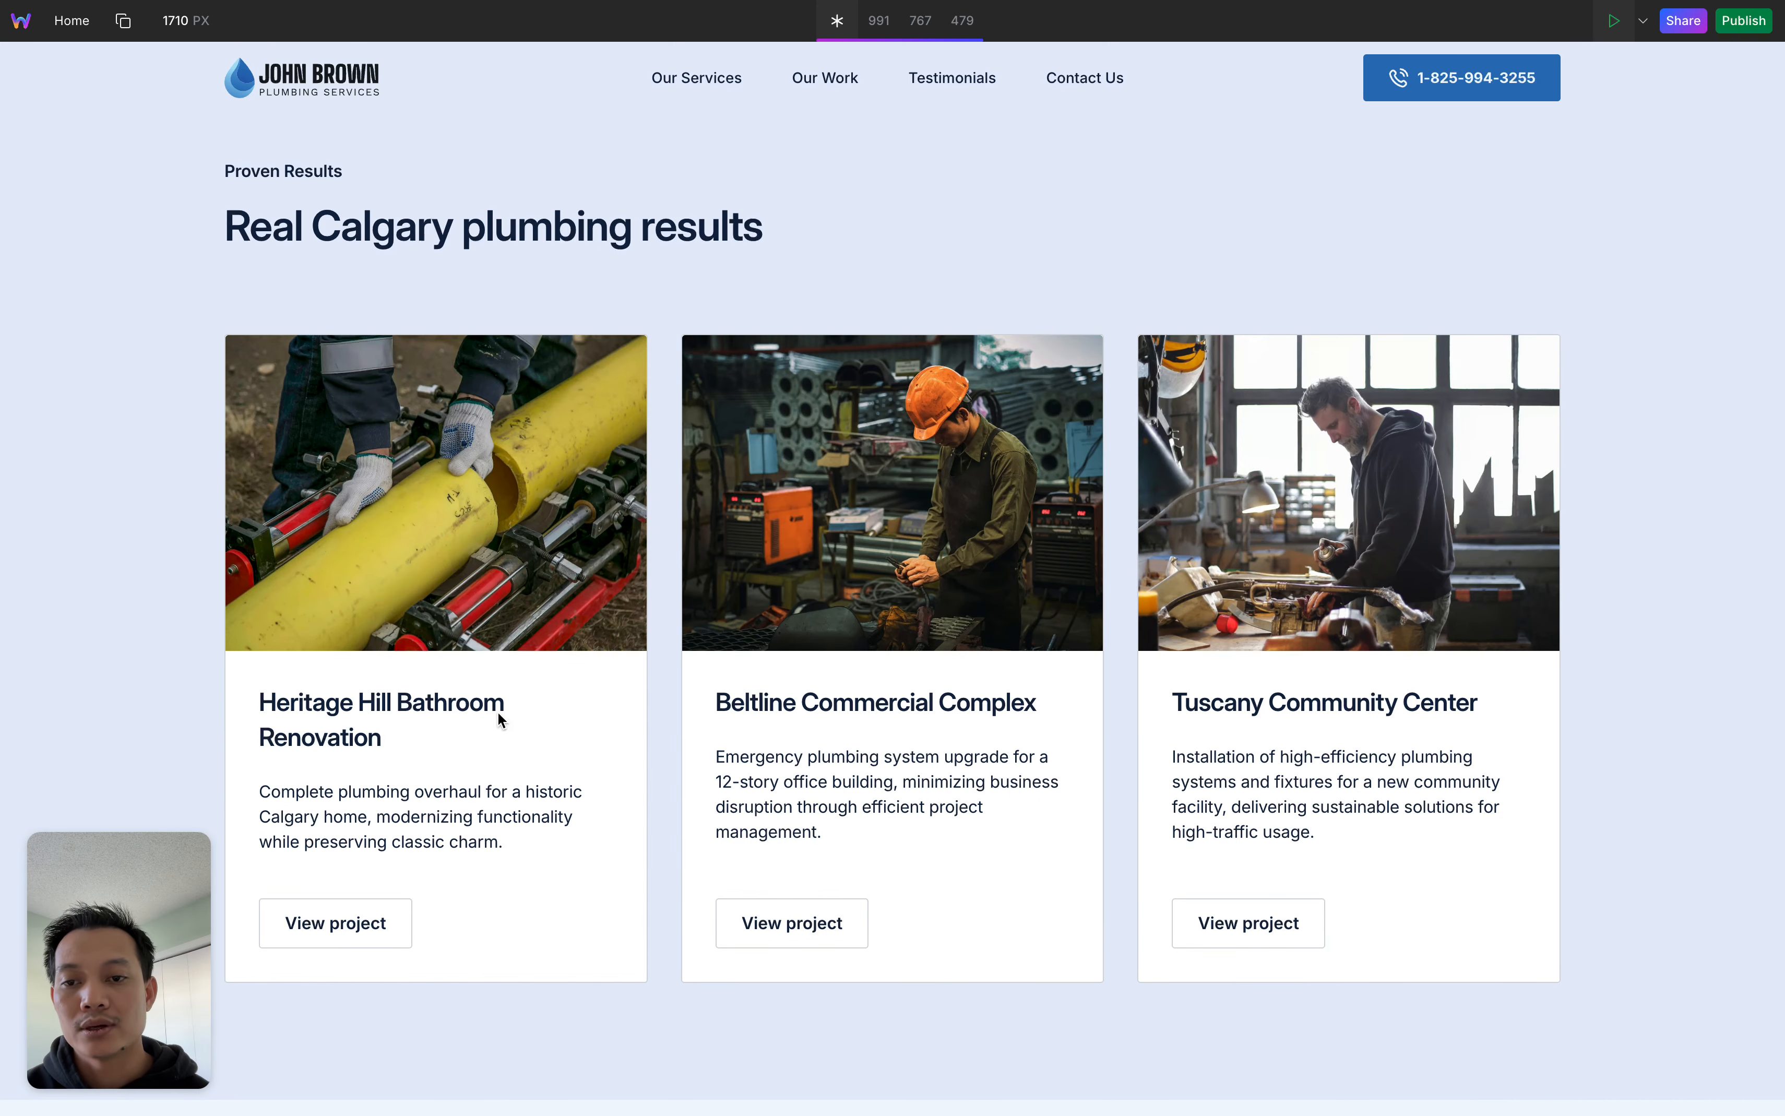
Open the Heritage Hill Bathroom Renovation project popup in the preview and look through its full length
scroll(498, 788, "down", 1)
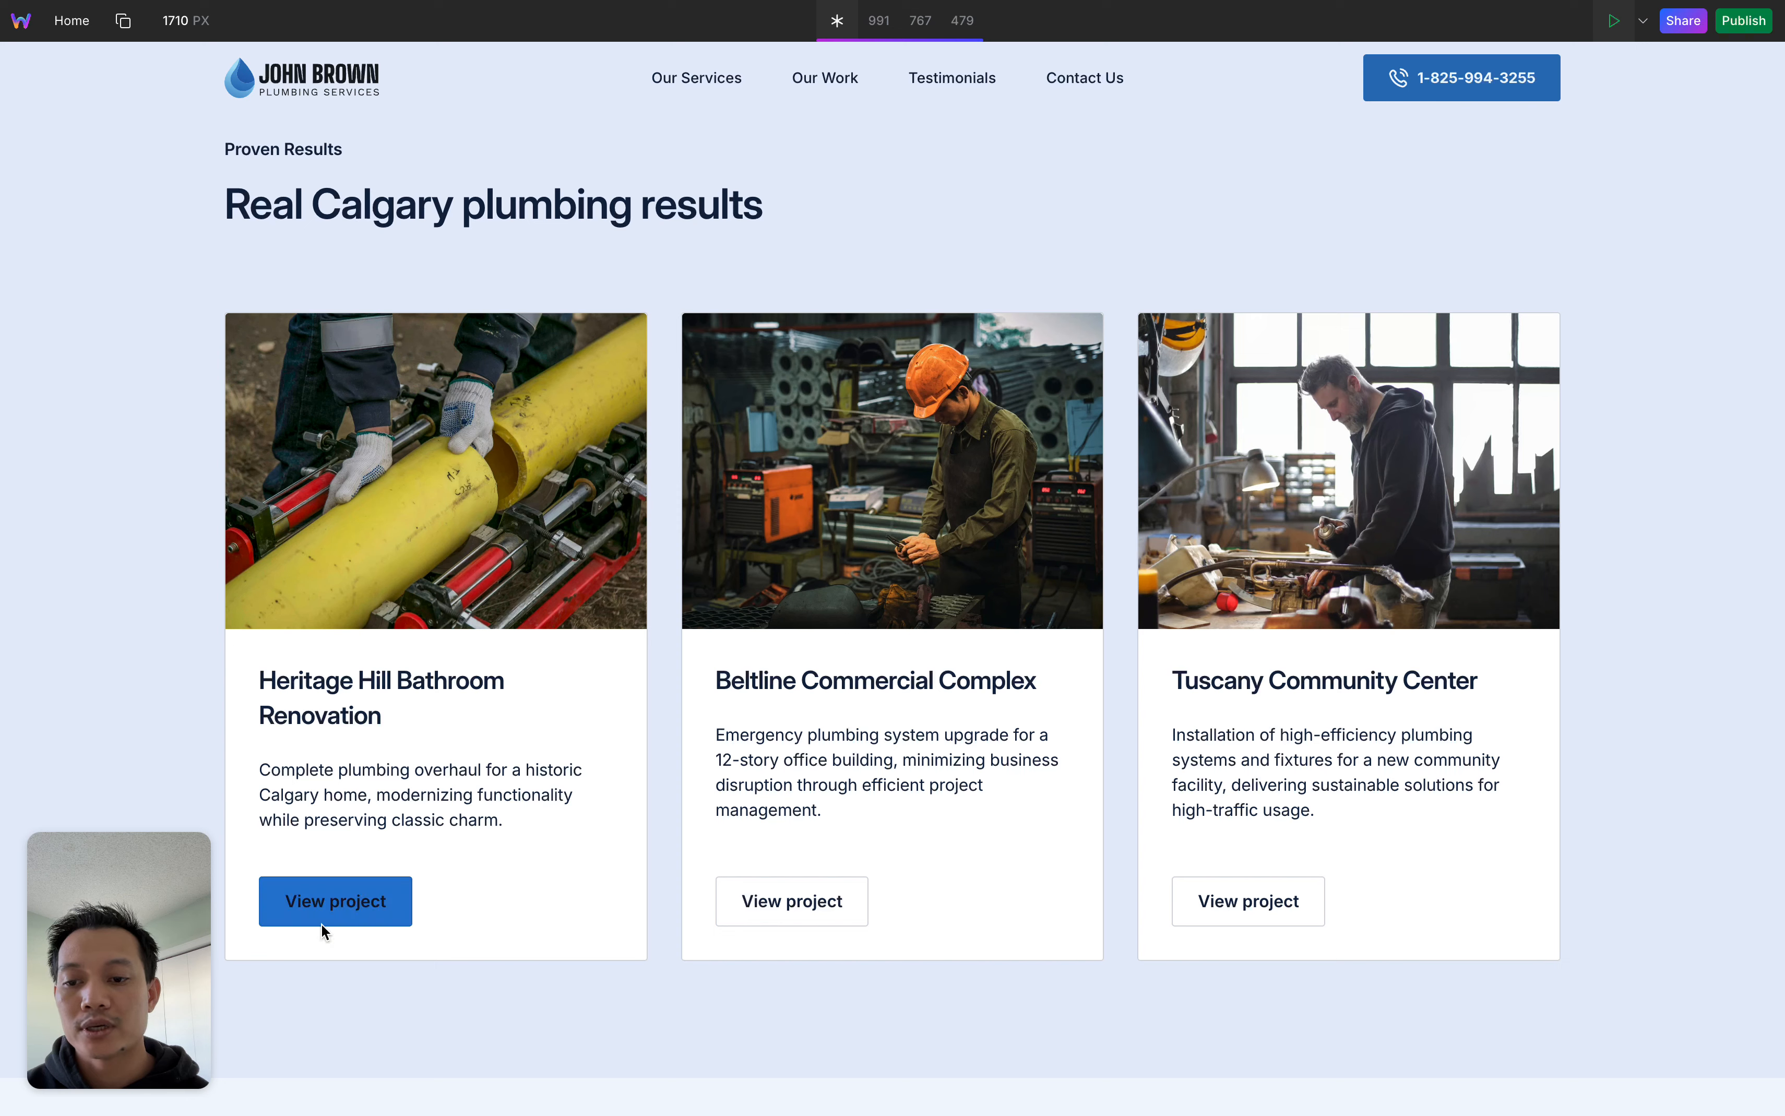
left_click(336, 901)
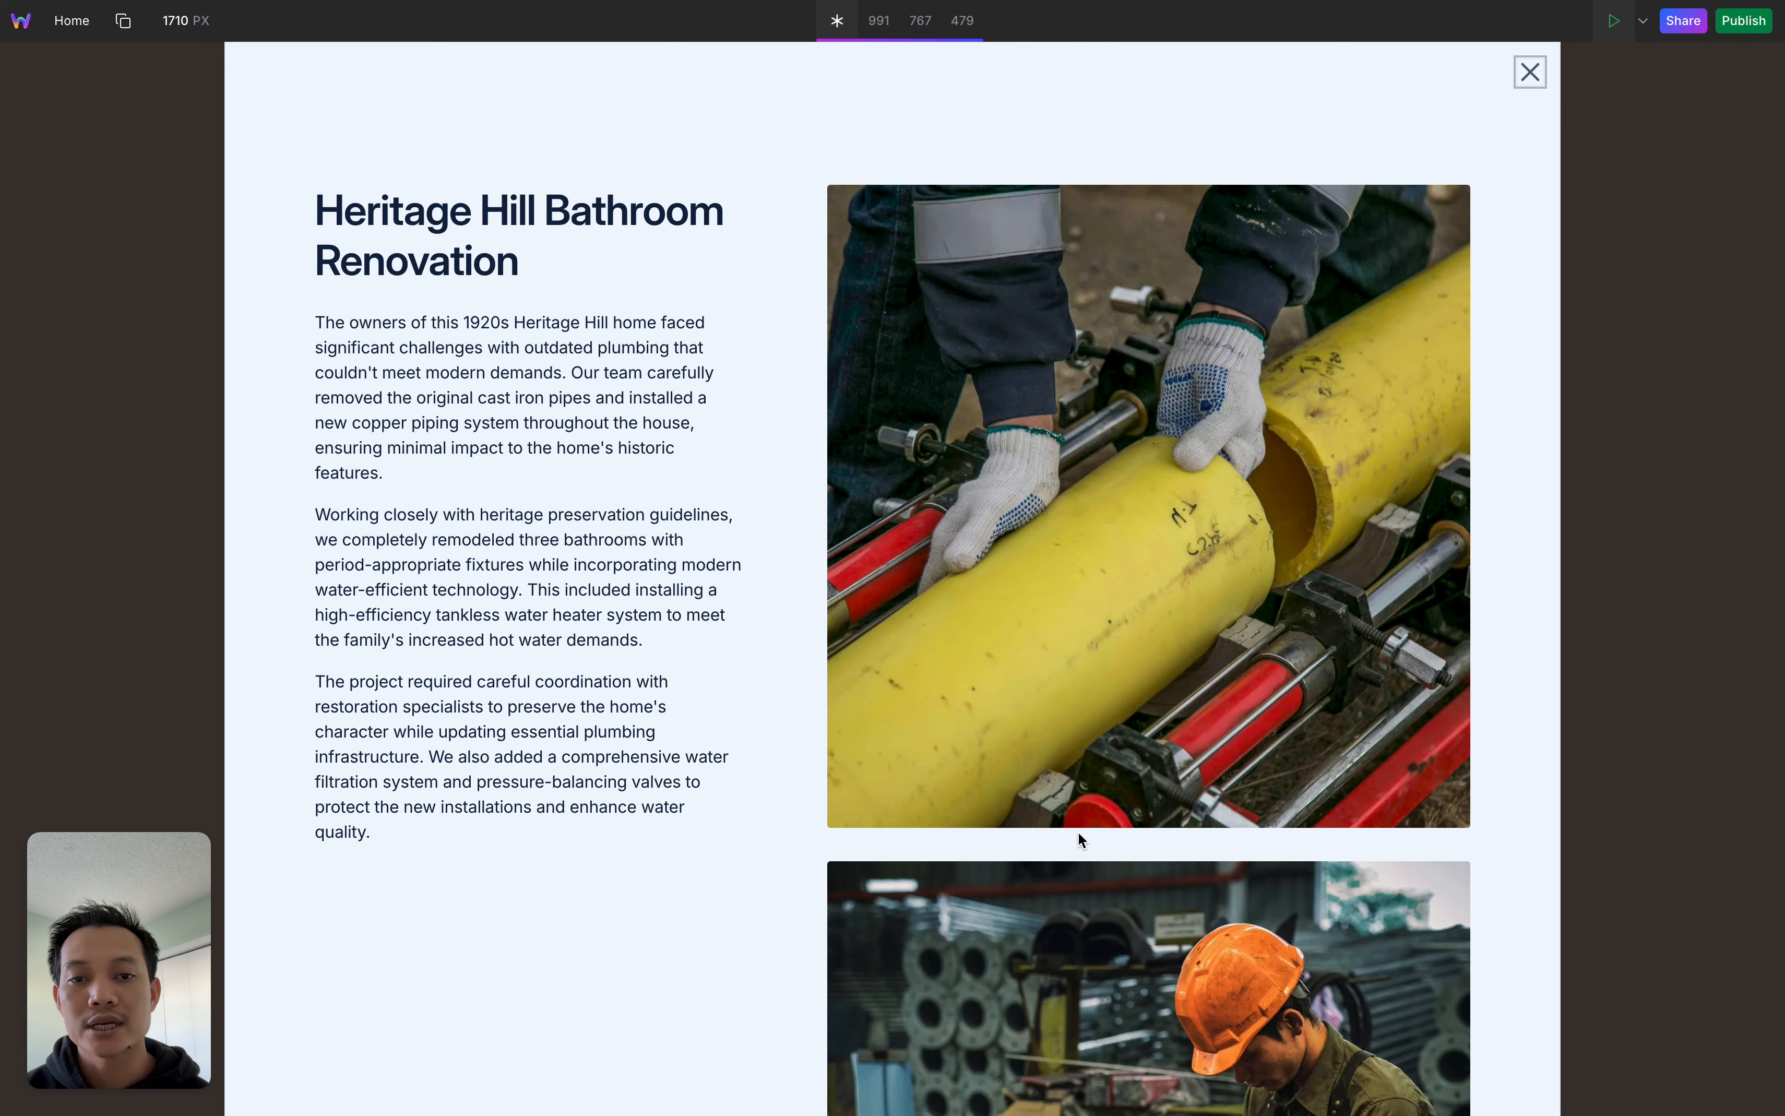
scroll(1078, 832, "down", 10)
scroll(1078, 833, "up", 10)
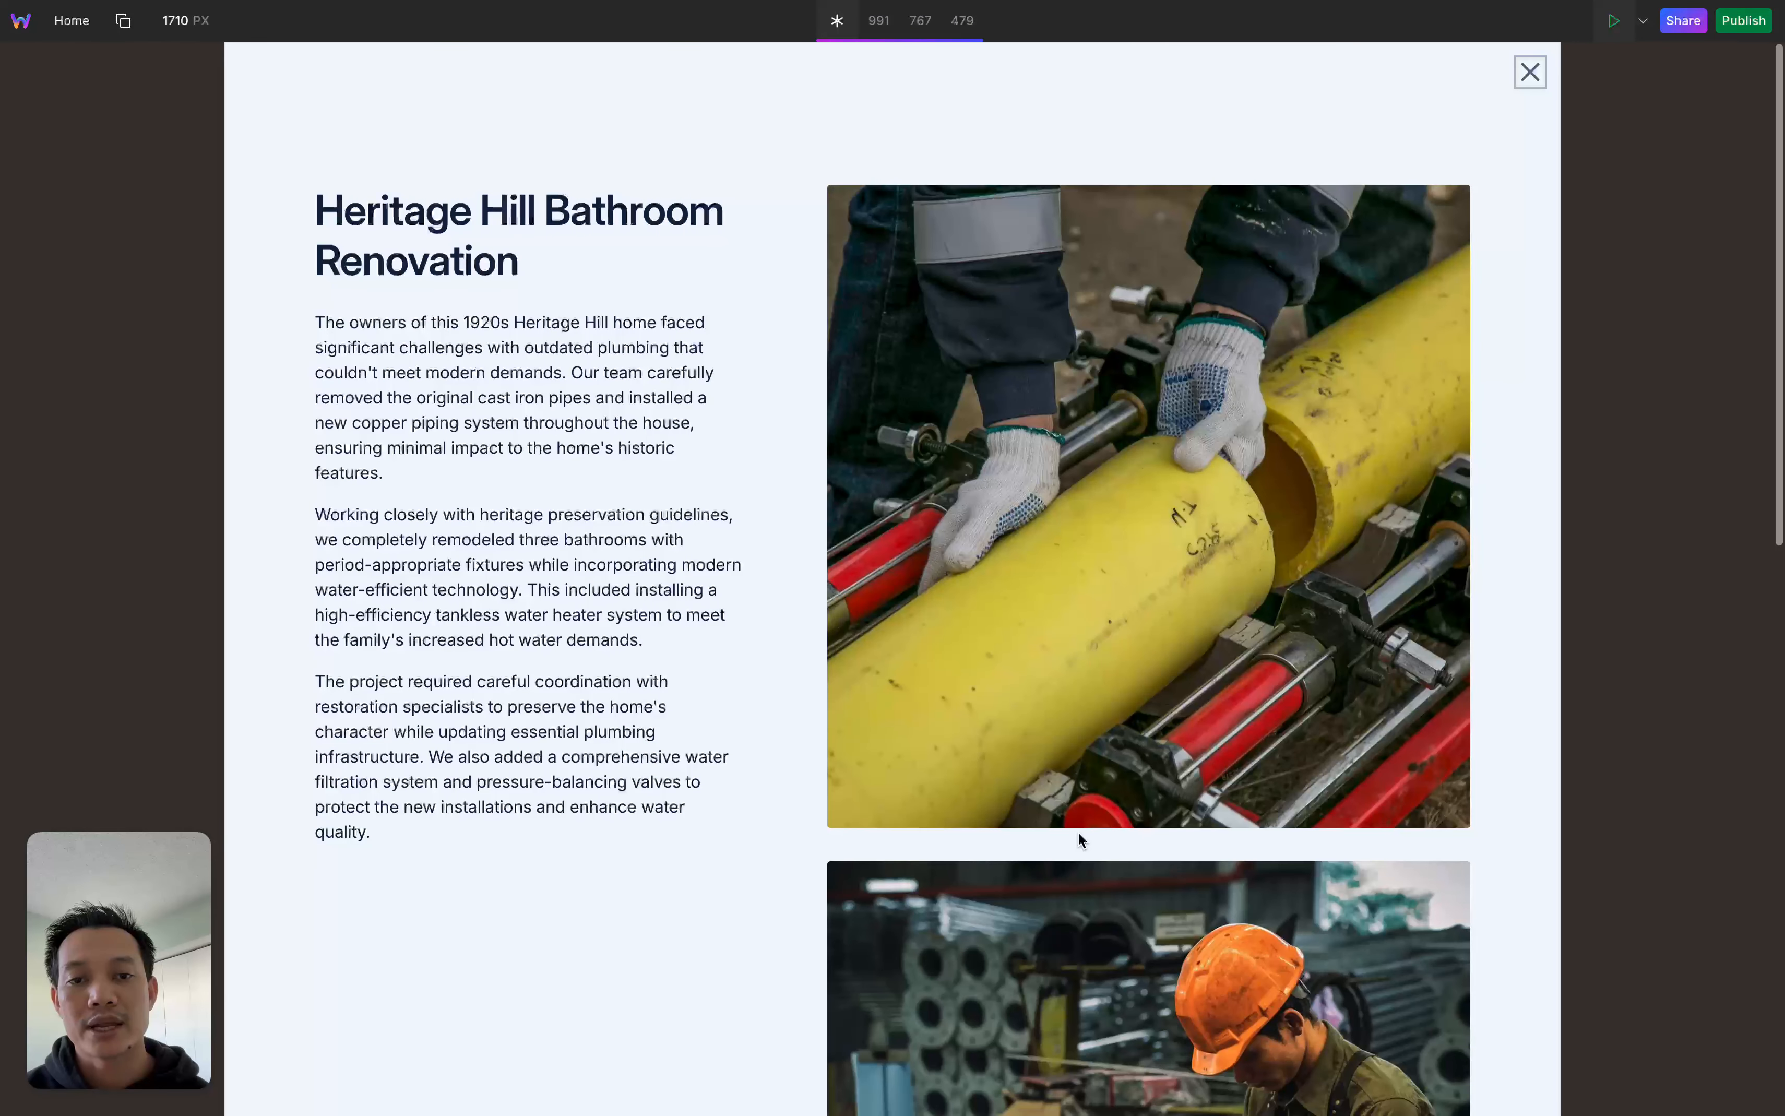
Examine the Heritage Hill popup's title, description paragraphs and project photos, and close the popup
scroll(1077, 832, "down", 3)
left_click_drag(316, 259, 635, 727)
left_click(590, 806)
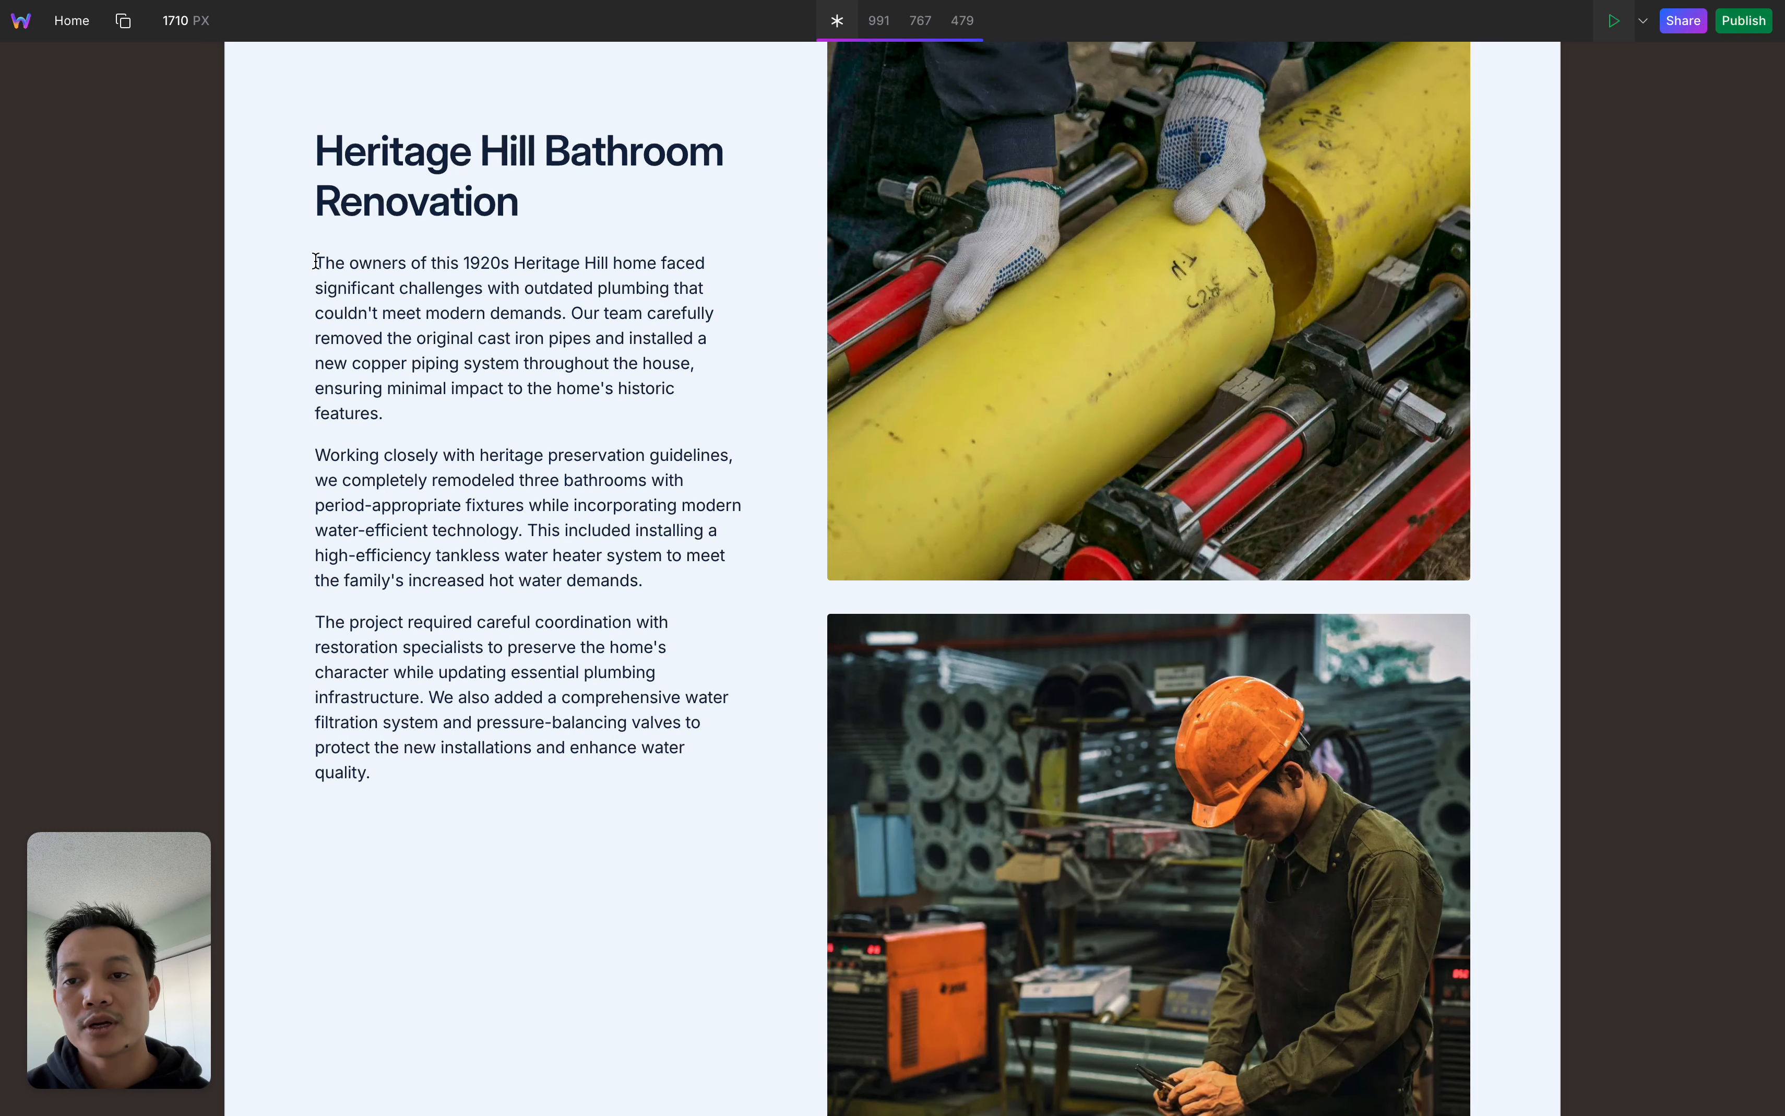
left_click_drag(372, 436, 443, 545)
left_click(473, 829)
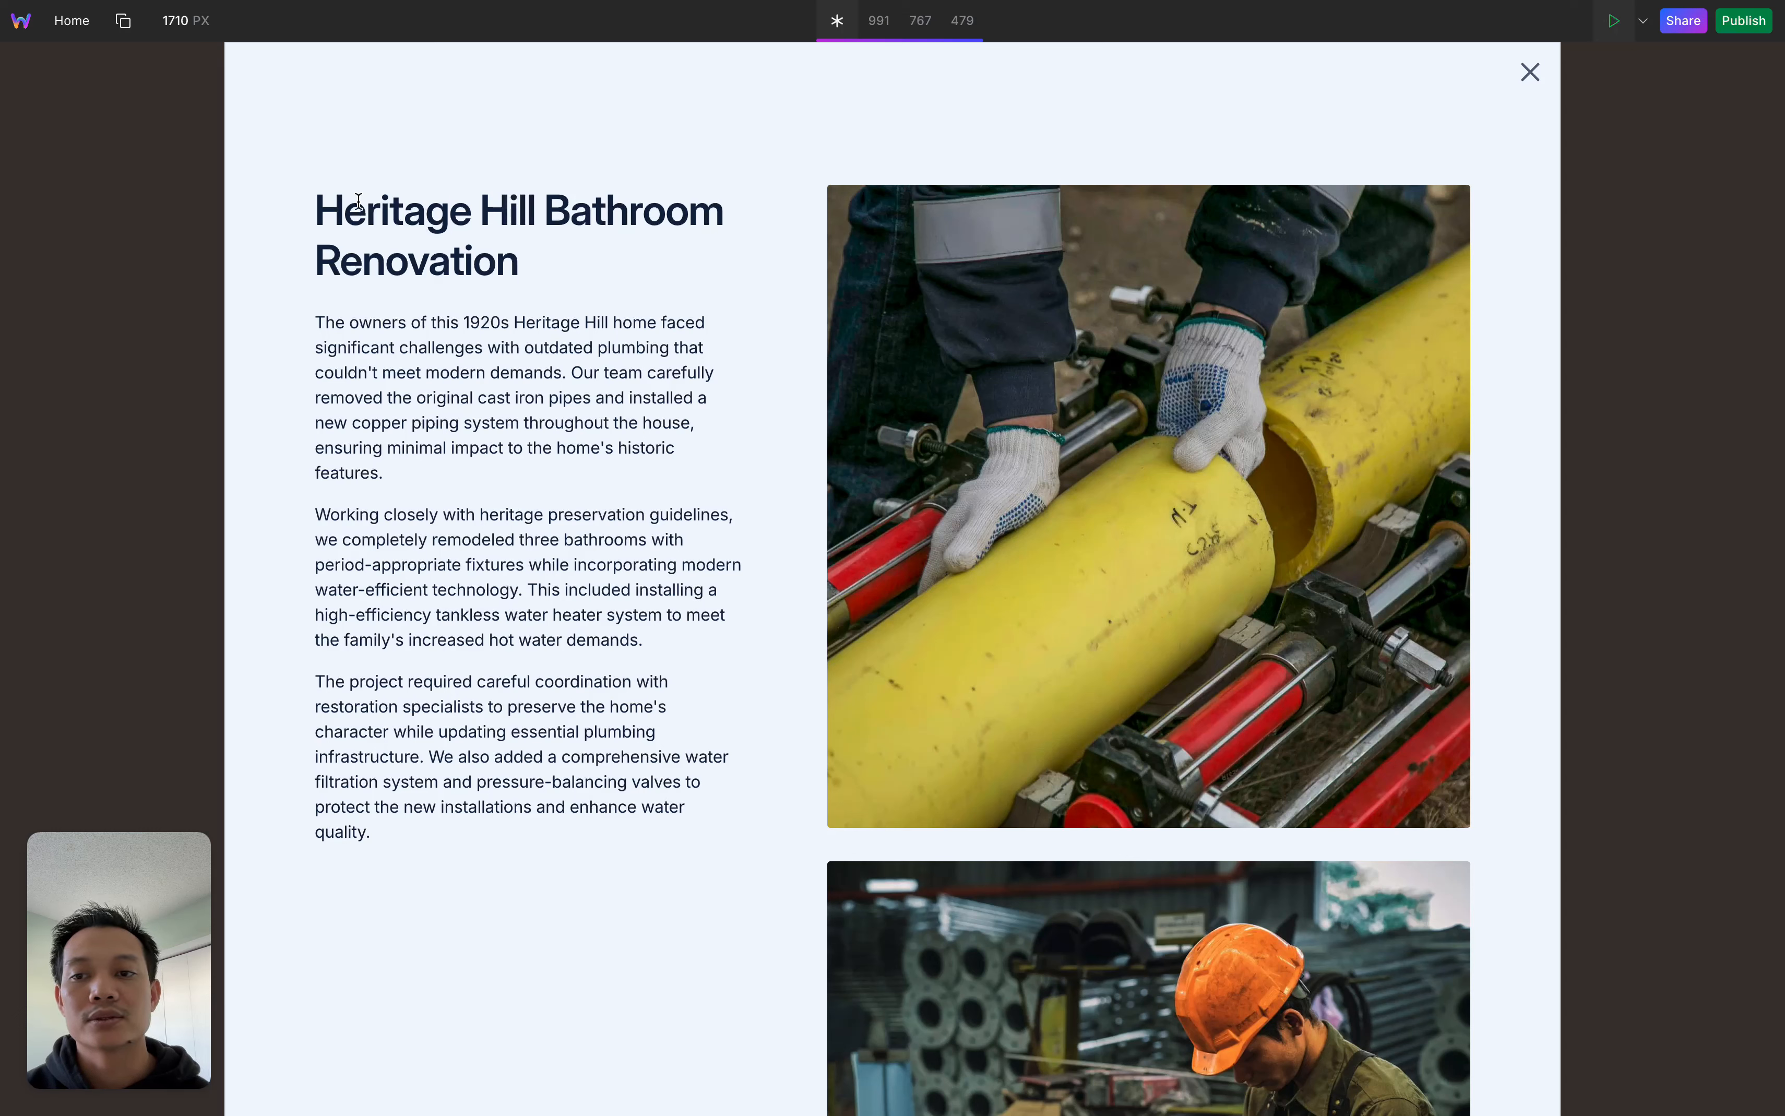
left_click_drag(321, 201, 559, 314)
left_click(560, 317)
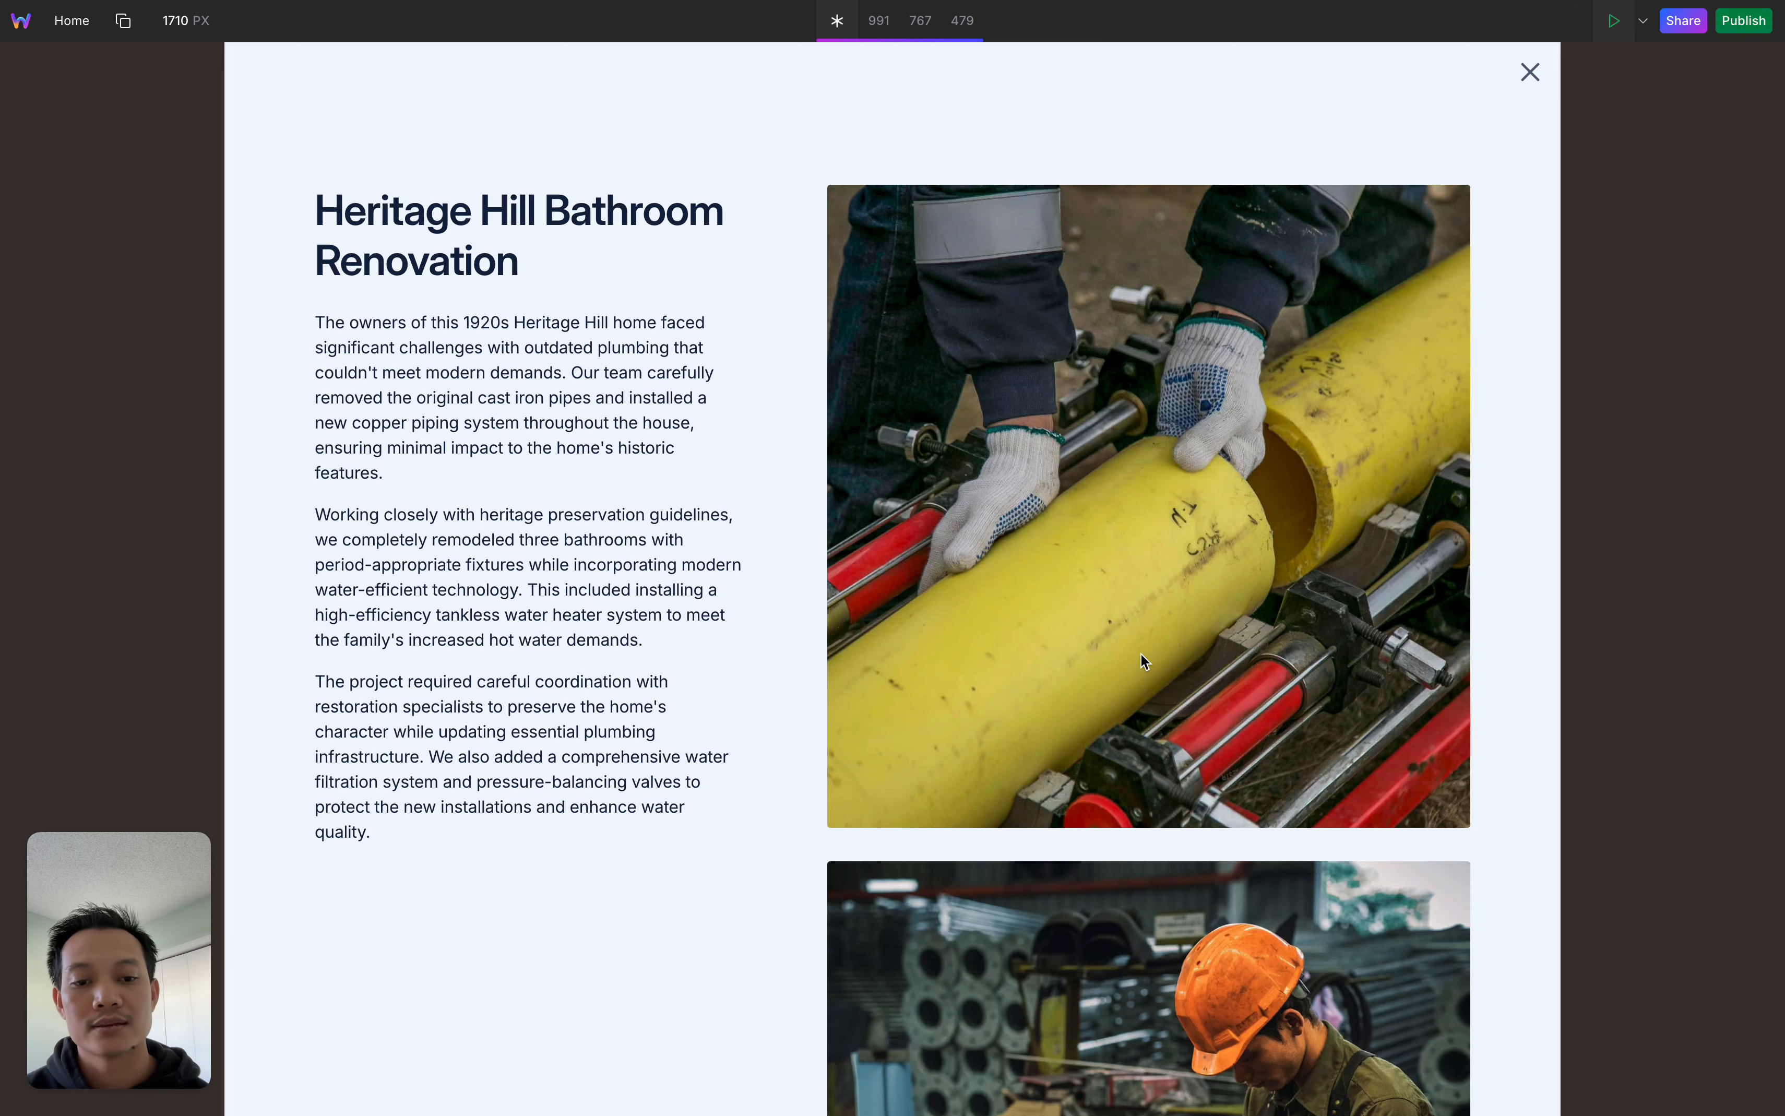
scroll(1166, 679, "down", 1)
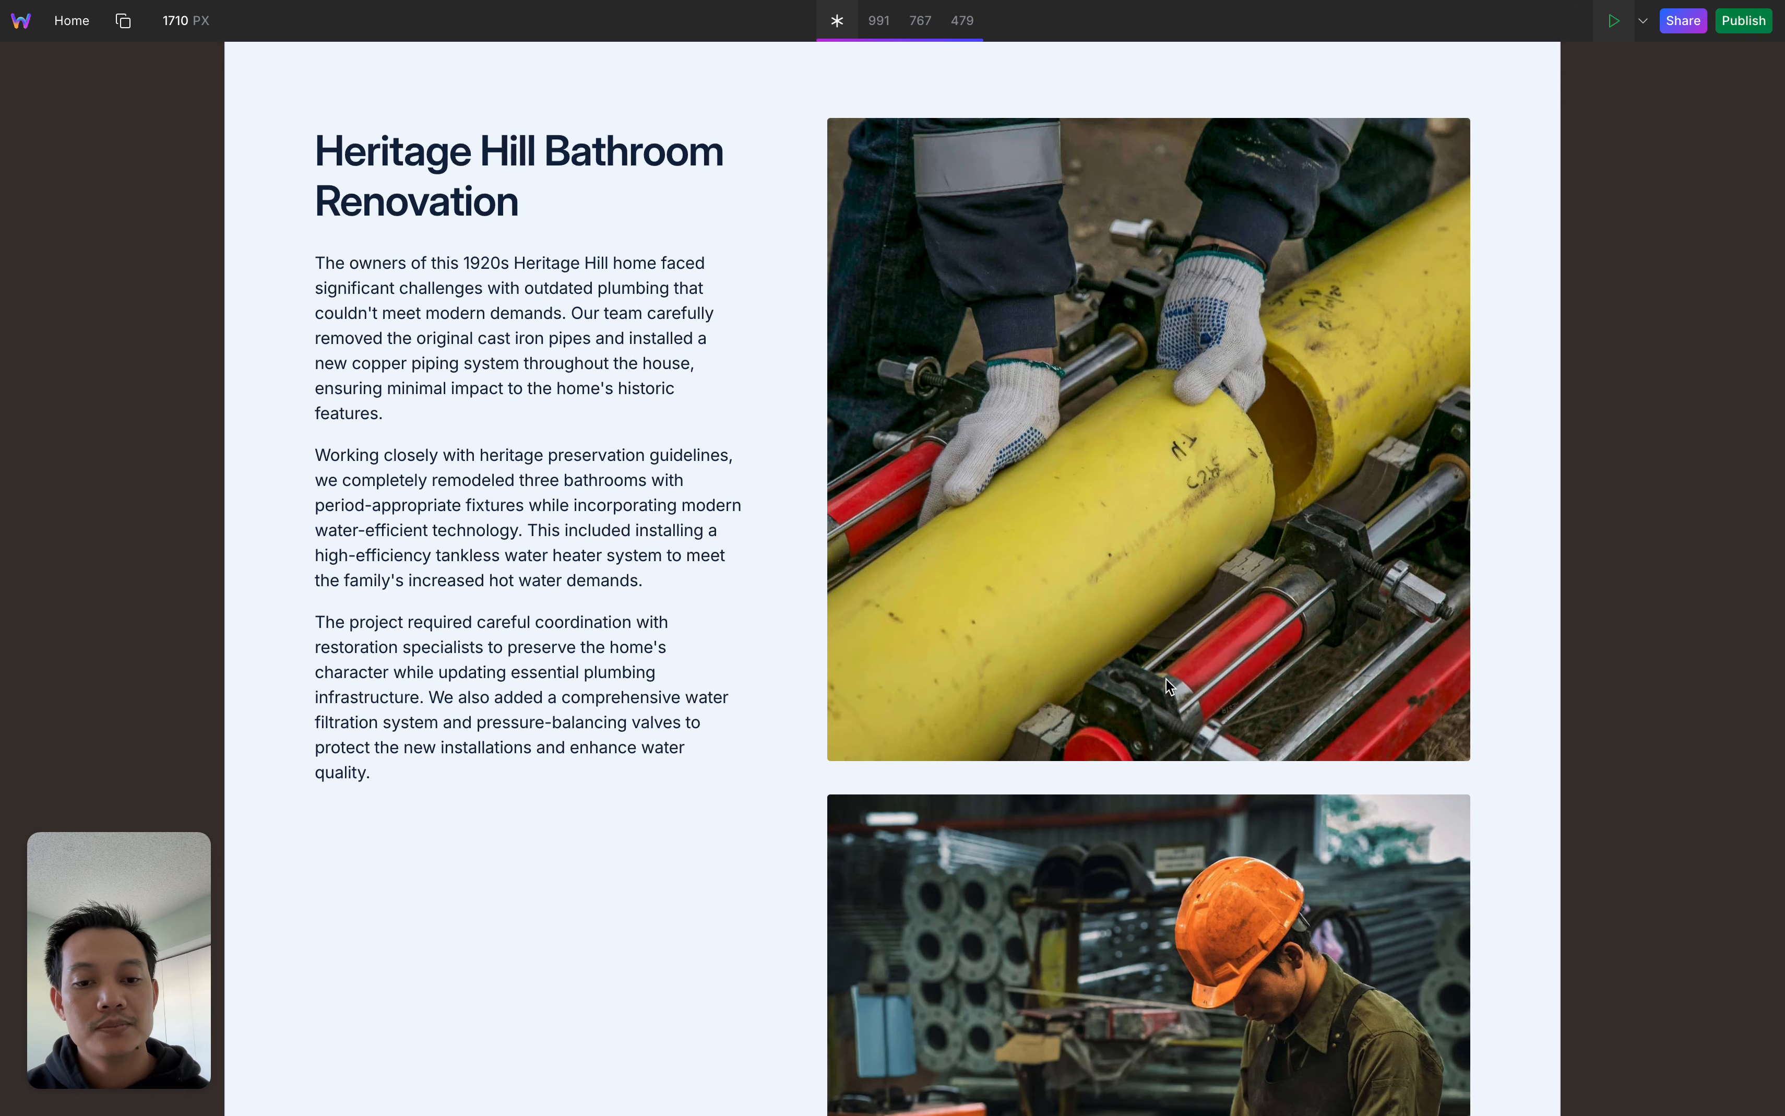
scroll(1166, 680, "up", 1)
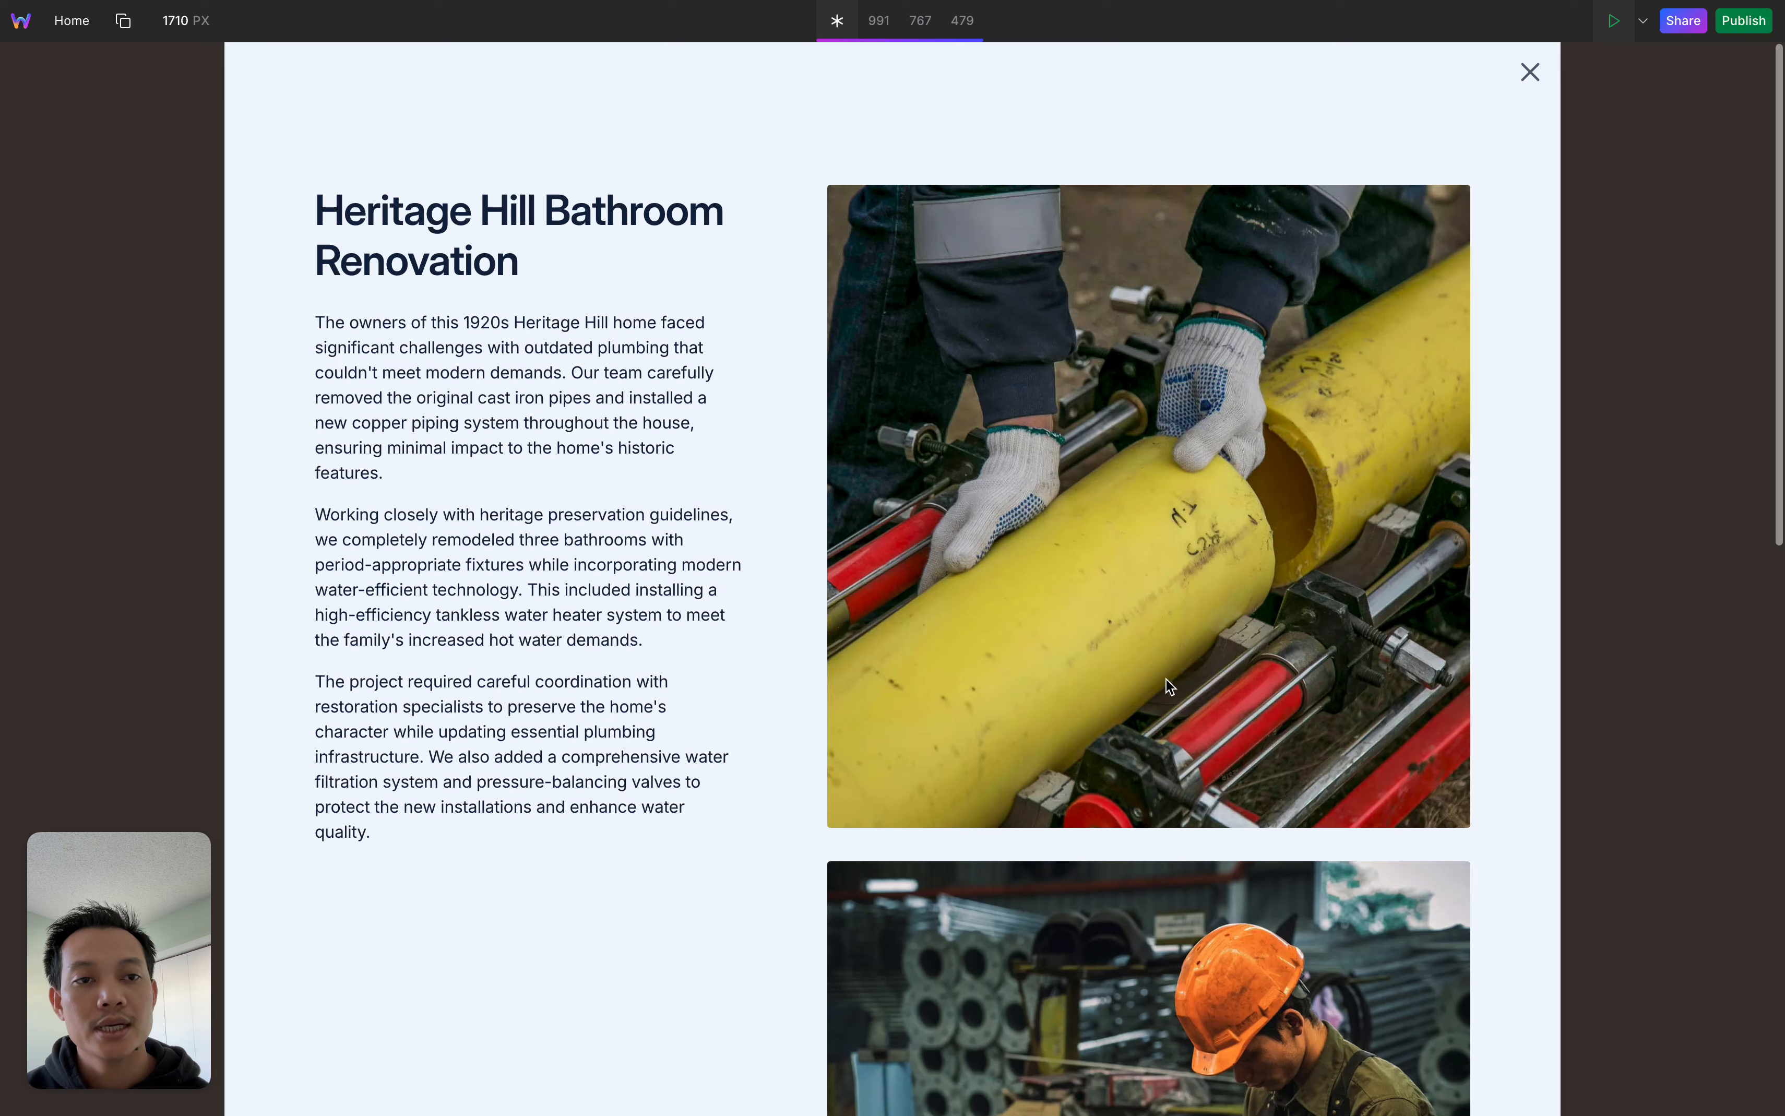
left_click(1526, 68)
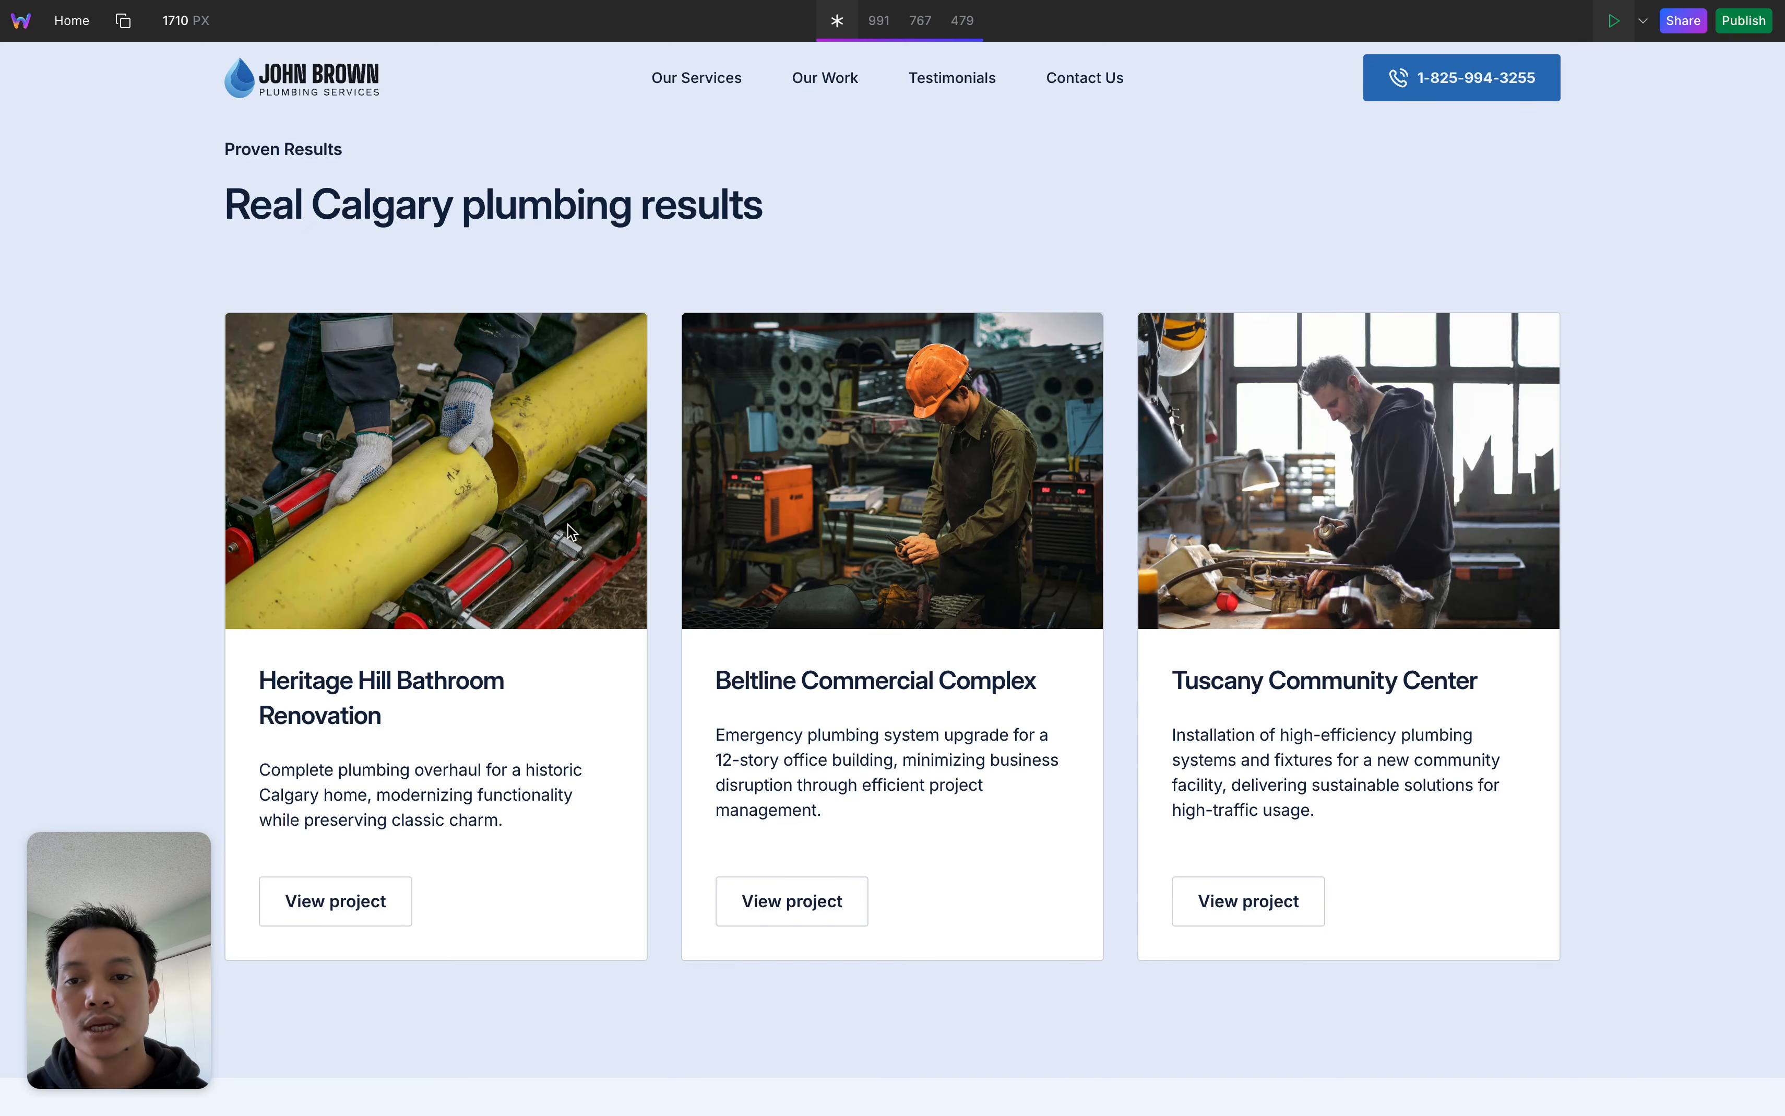
Leave the preview and view the image choices for the Heritage Hill card's photo source, keeping the current picture
left_click(1615, 21)
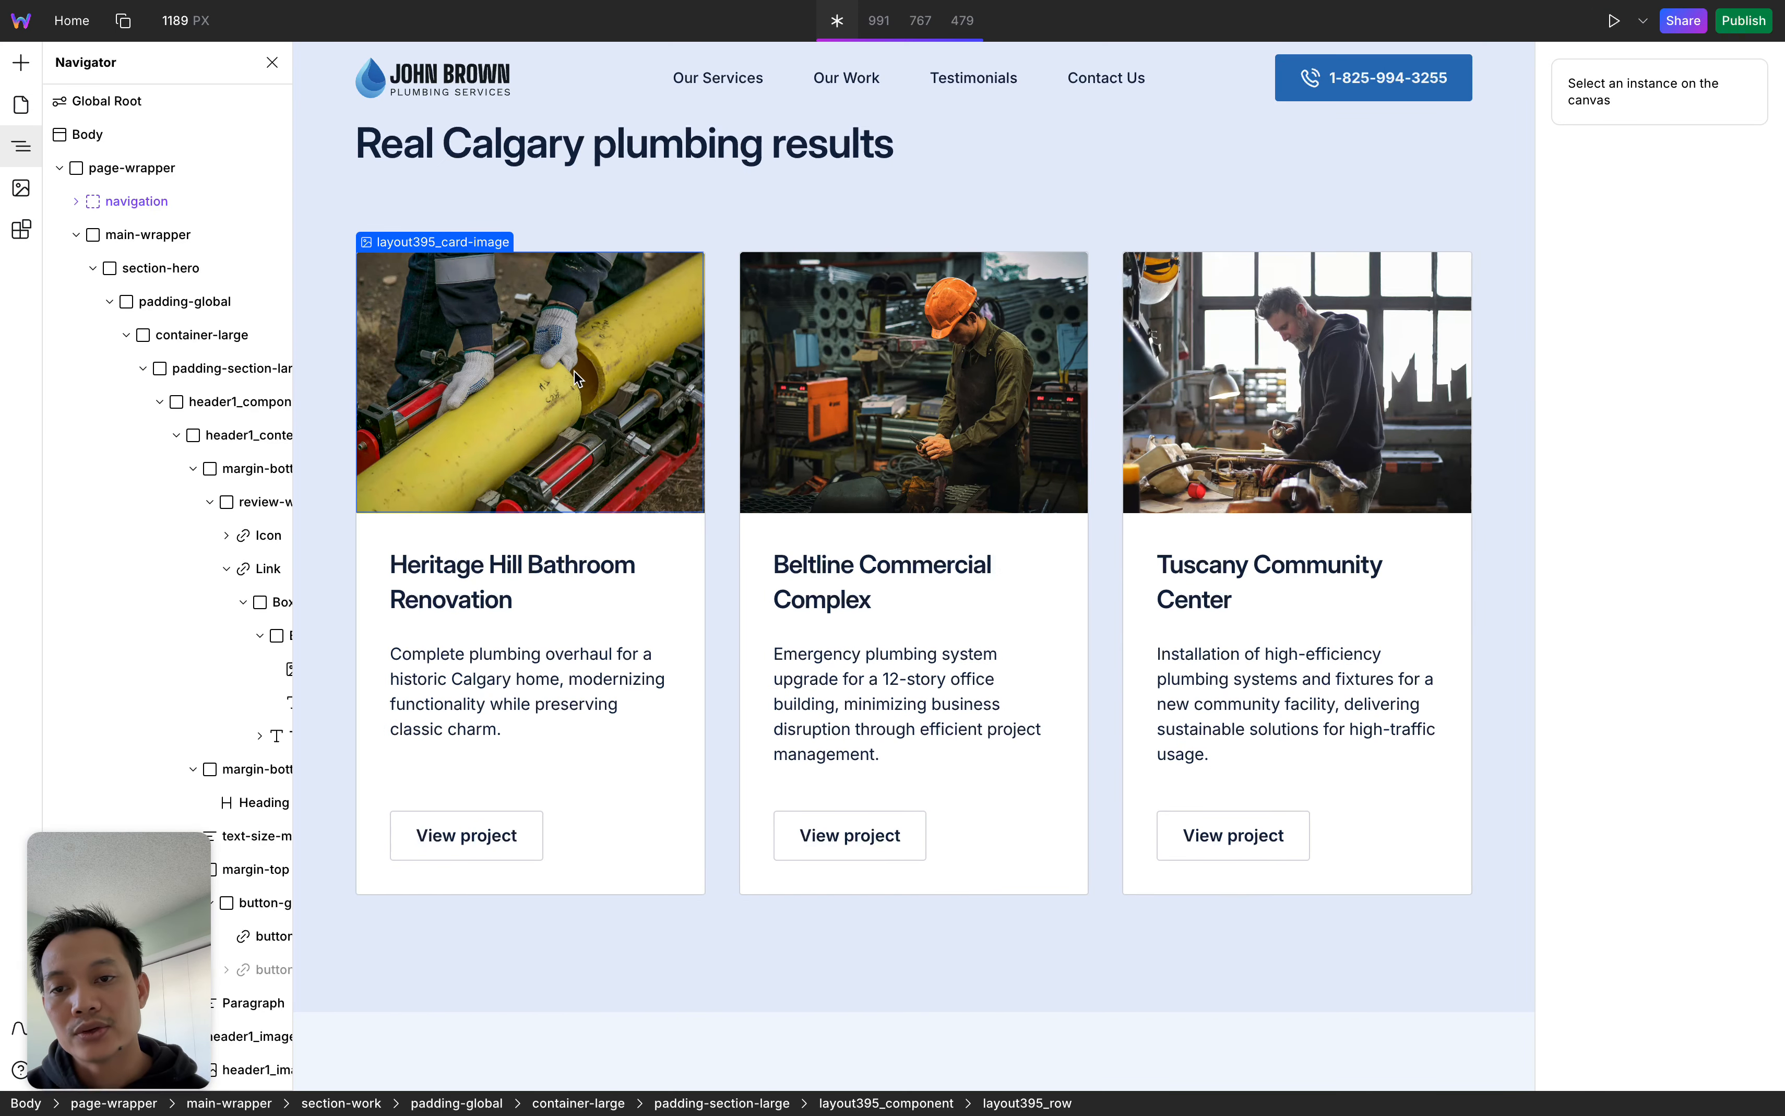
left_click(532, 343)
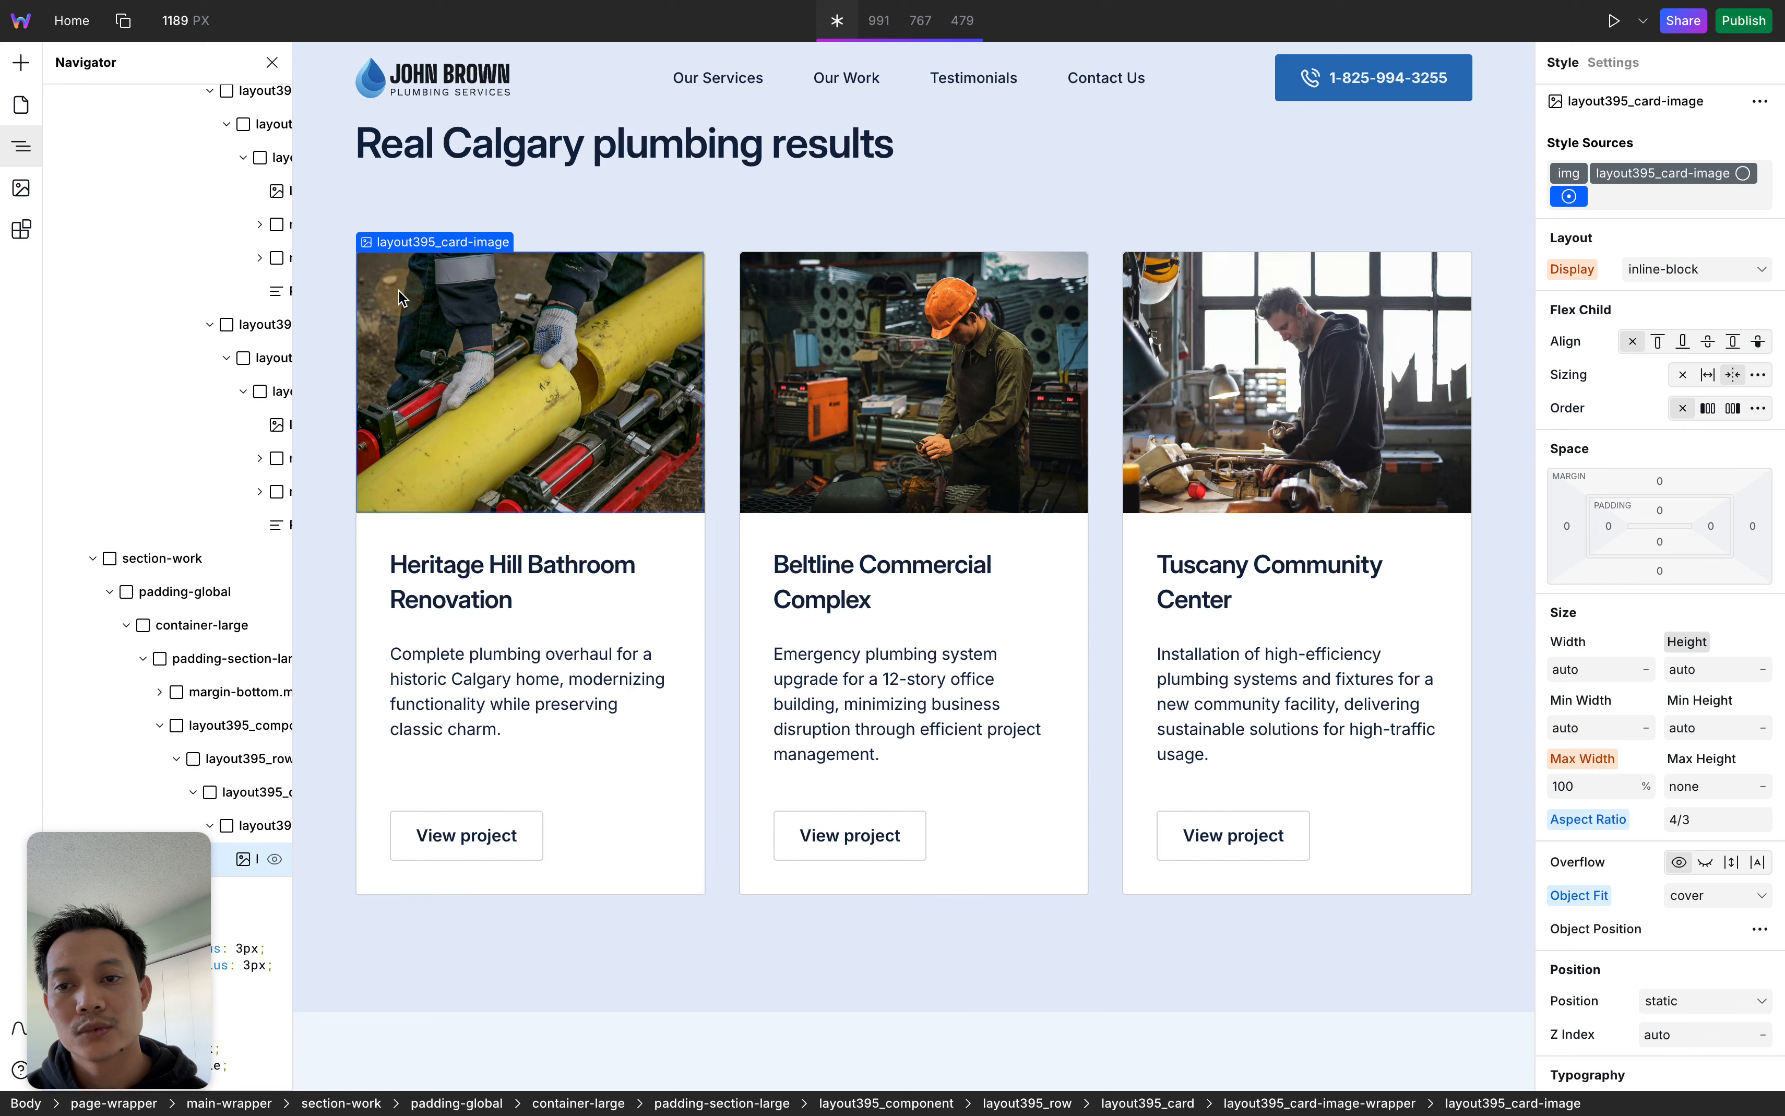
left_click(1614, 65)
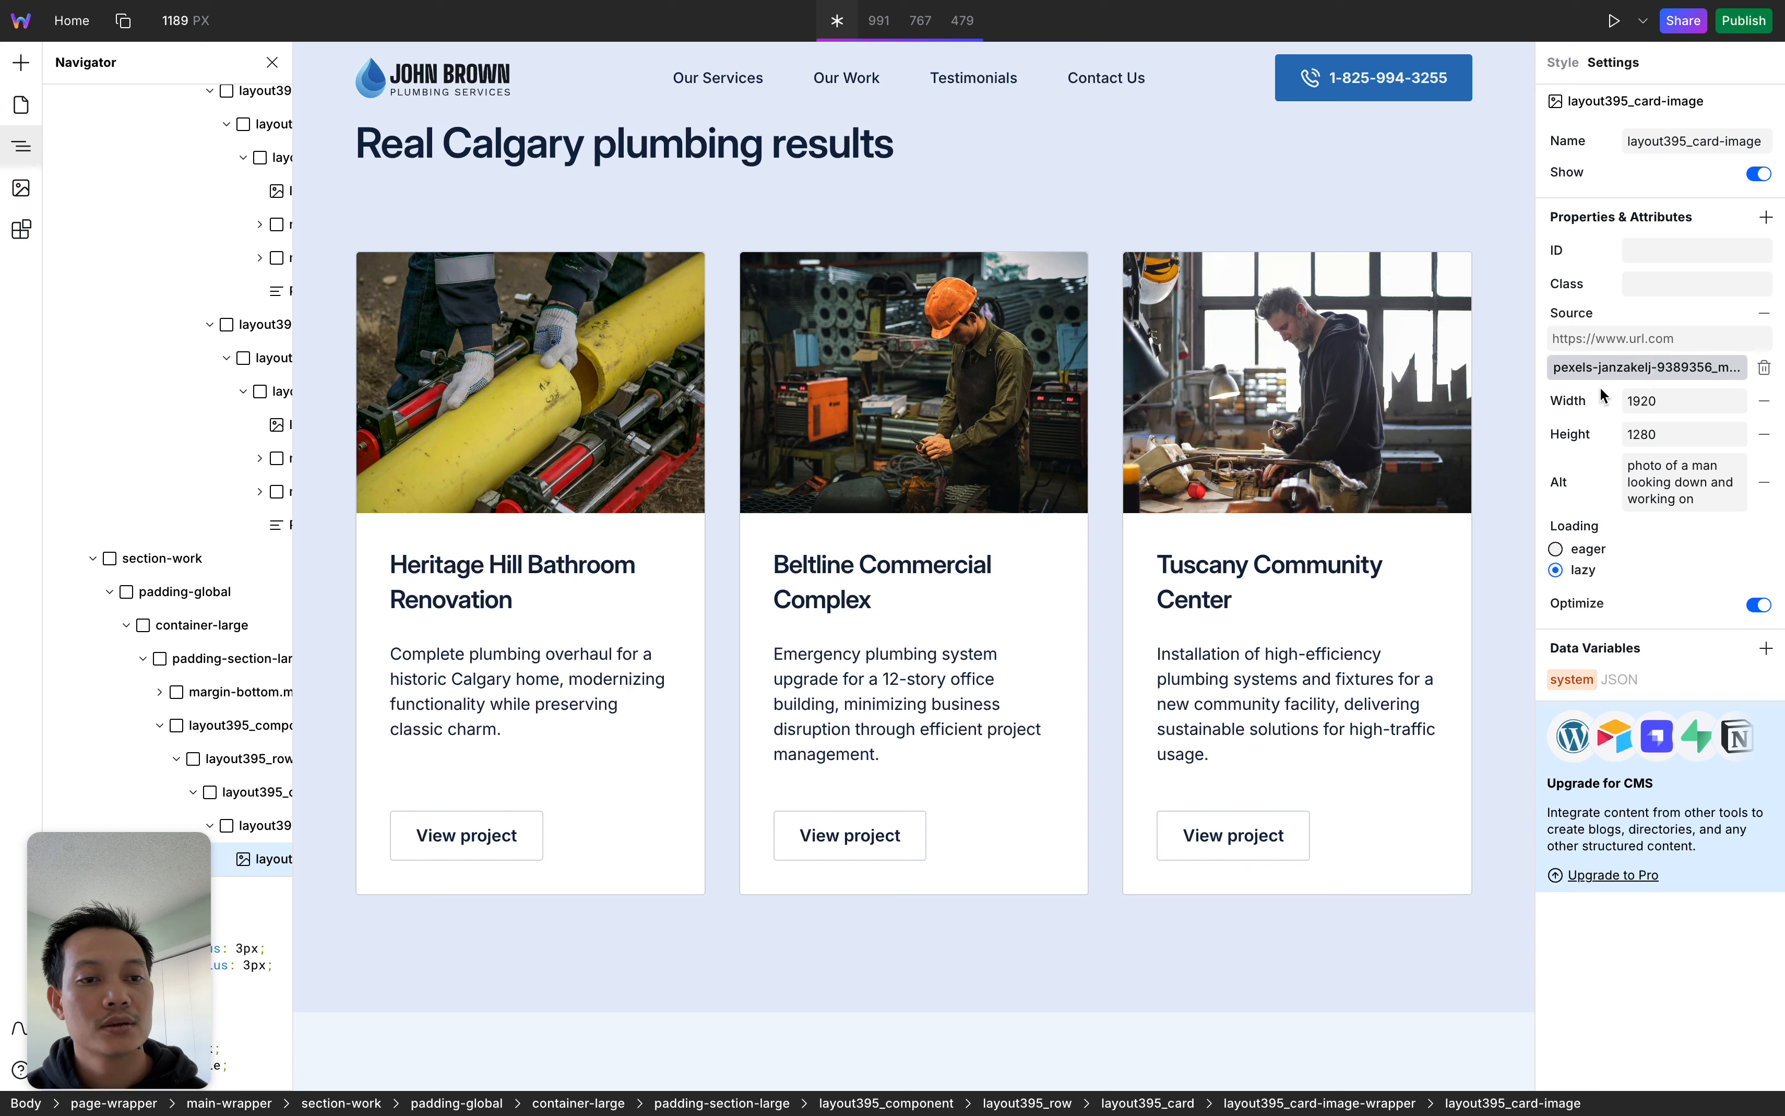
left_click(1622, 368)
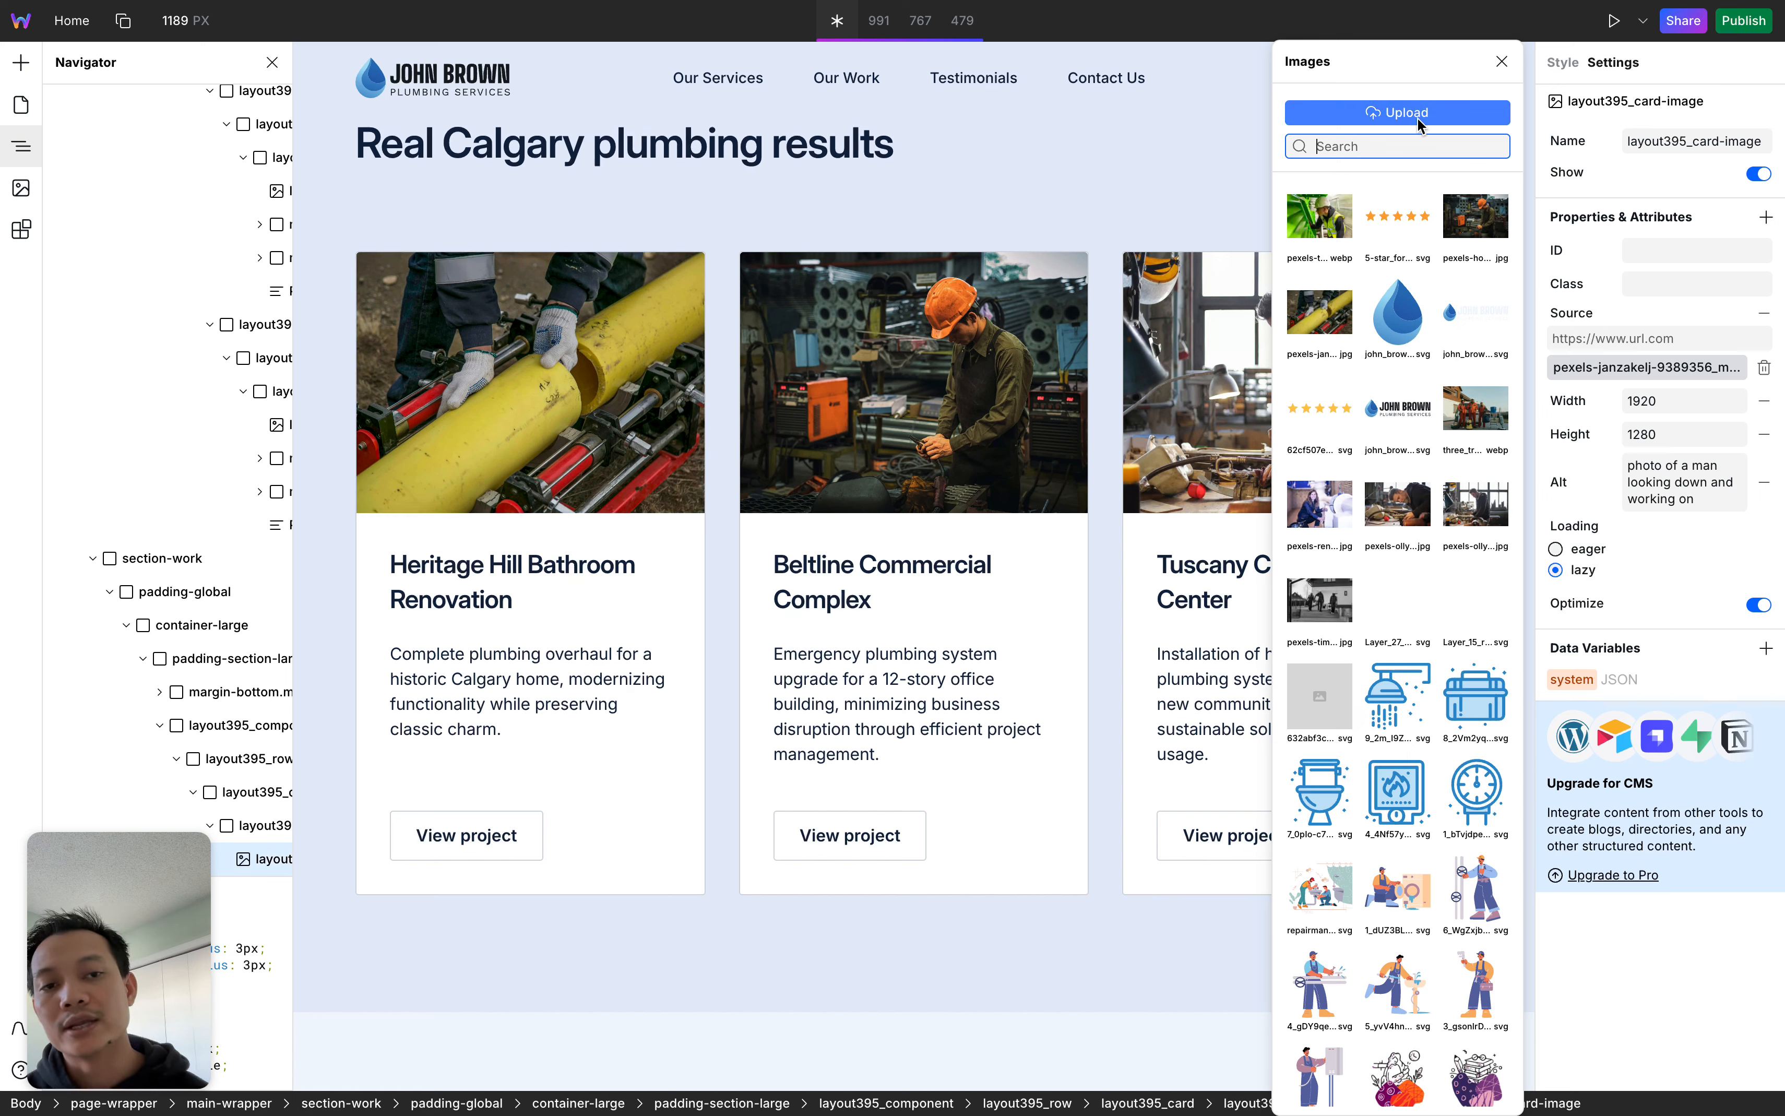
left_click(1502, 62)
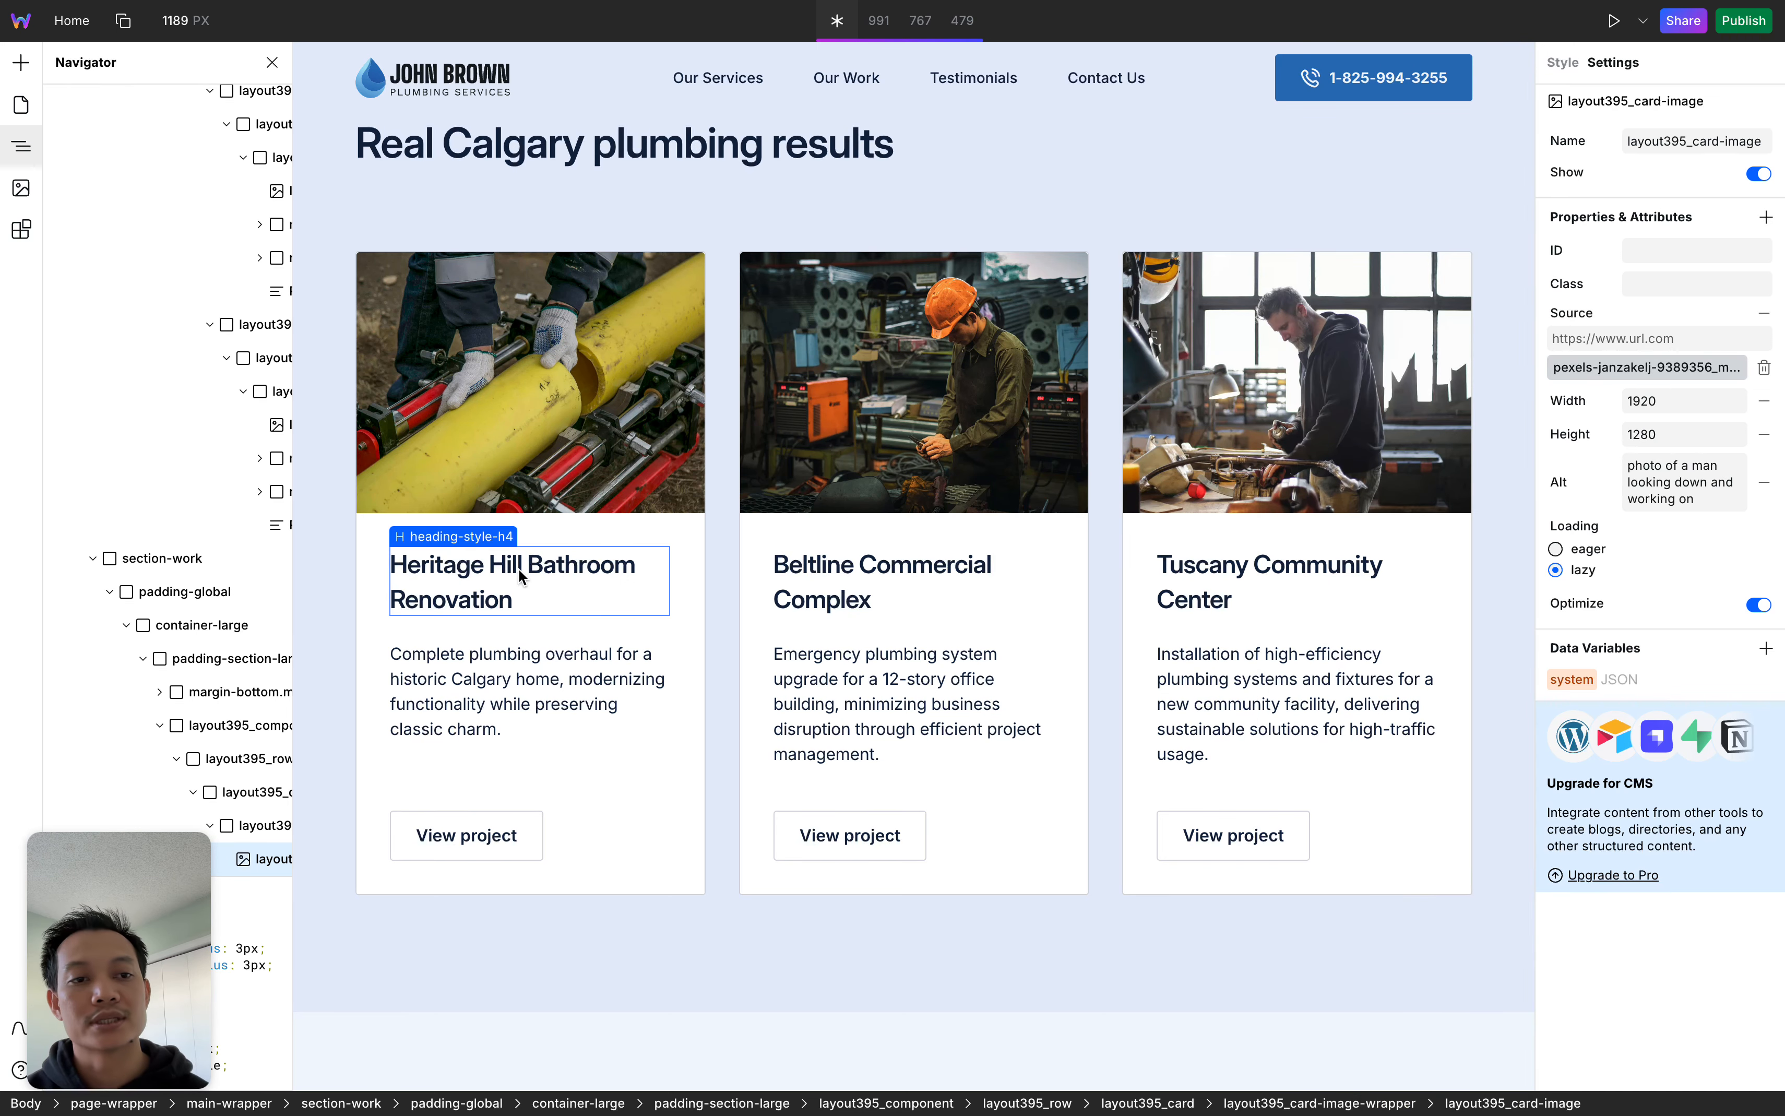
Open the Heritage Hill card's heading, description and View project button text for editing one after another, leaving the wording as is
double_click(469, 569)
left_click(507, 594)
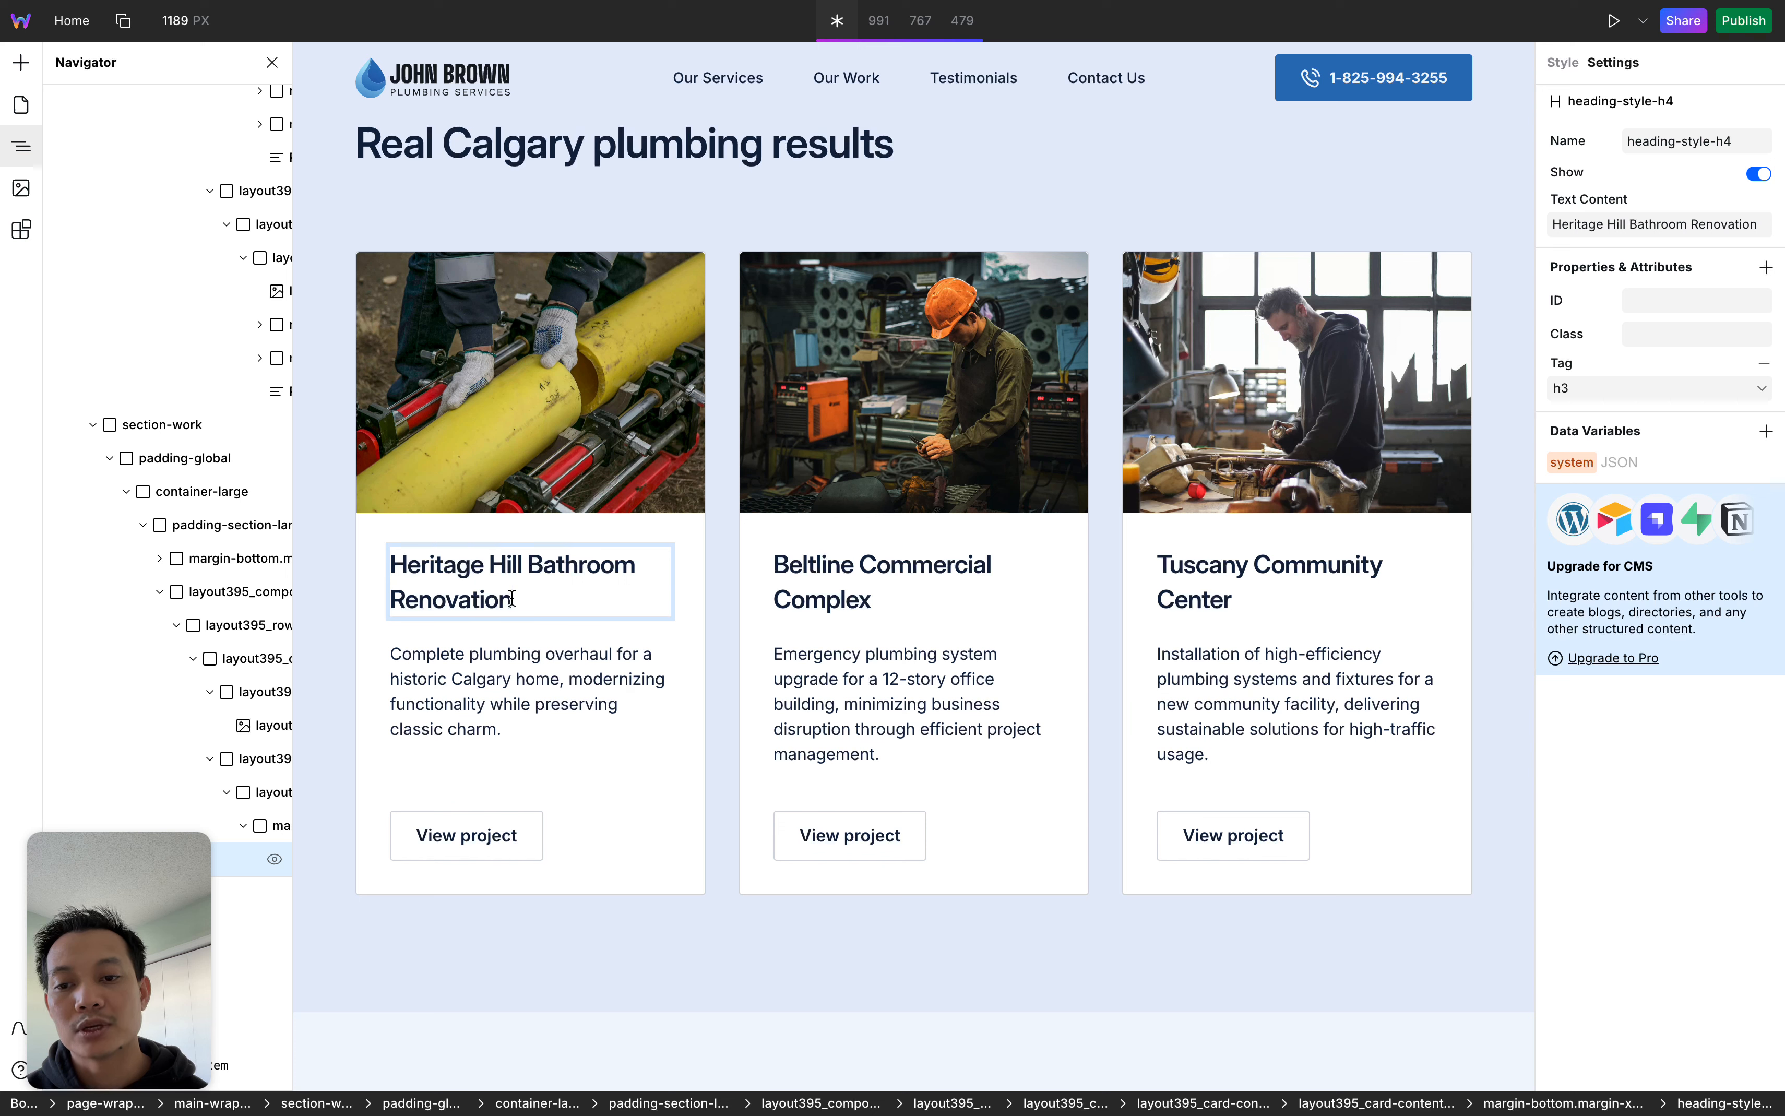
double_click(479, 654)
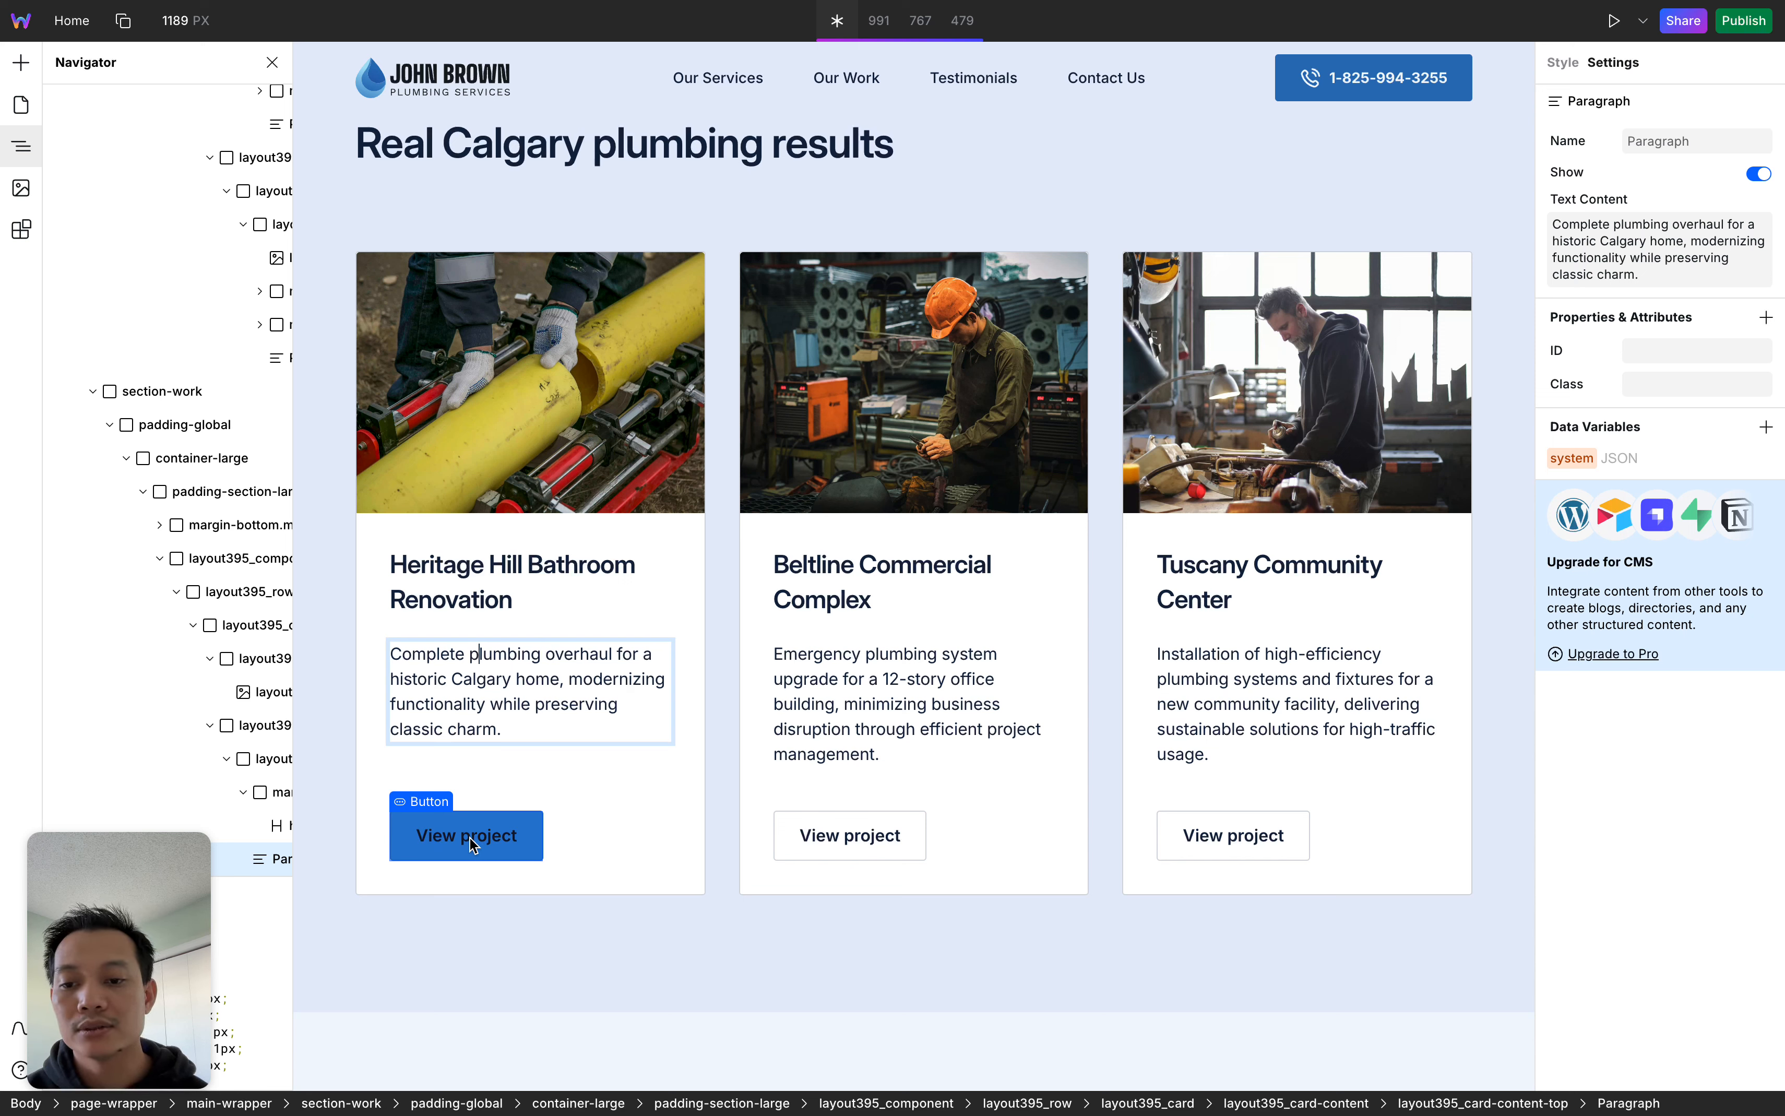
left_click(443, 841)
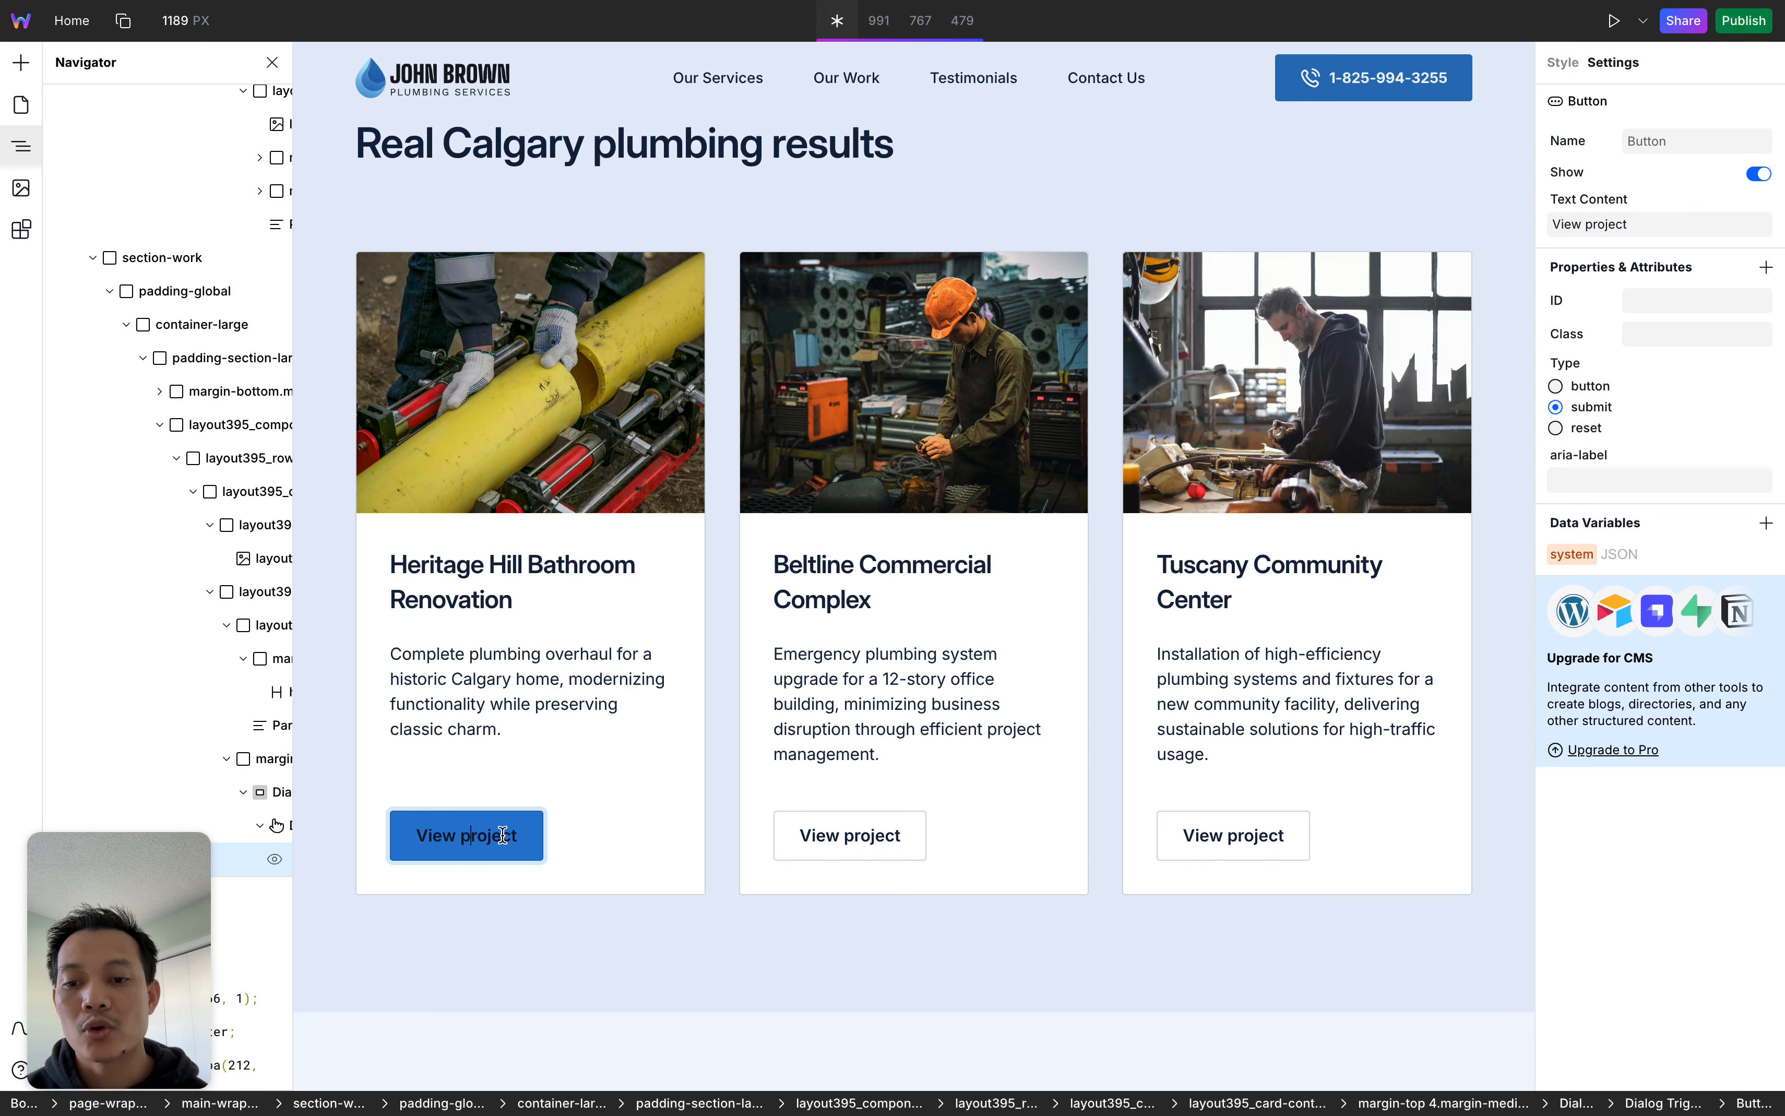
left_click(526, 782)
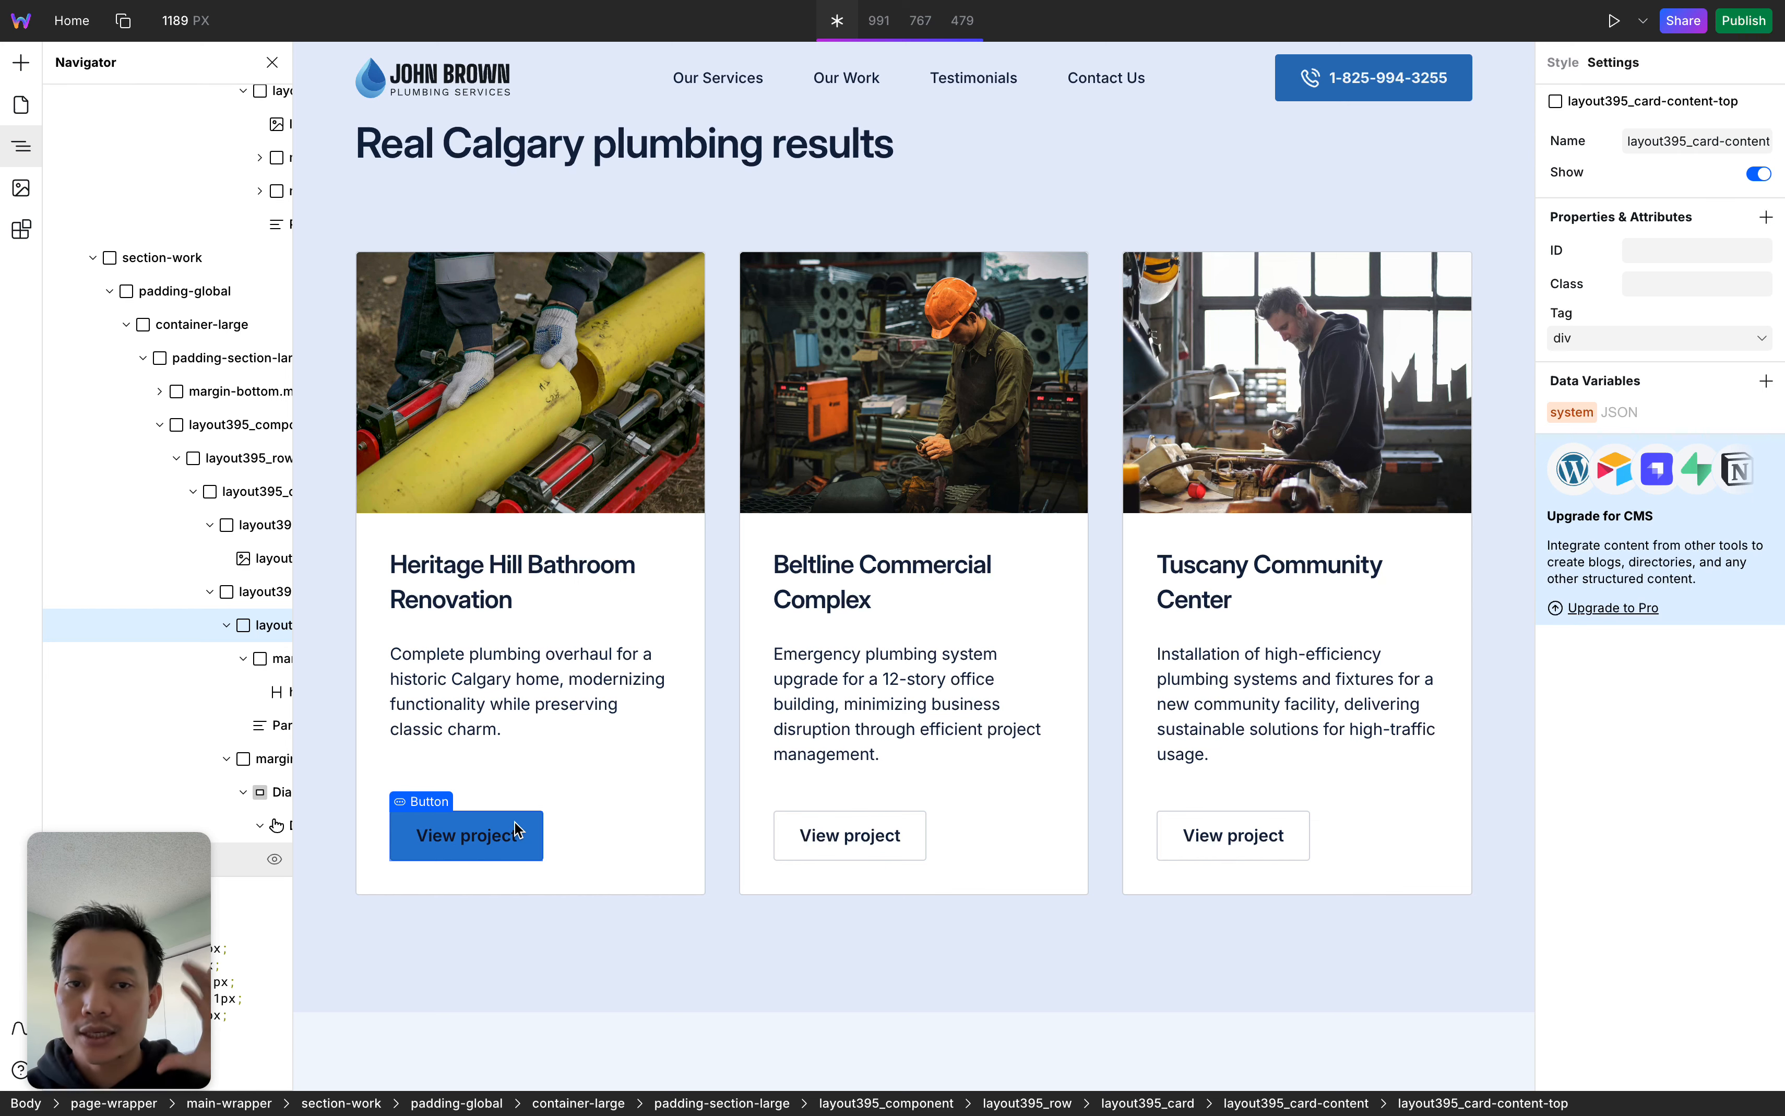
Preview the Heritage Hill project popup again, close it and return to editing the page
scroll(627, 768, "up", 1)
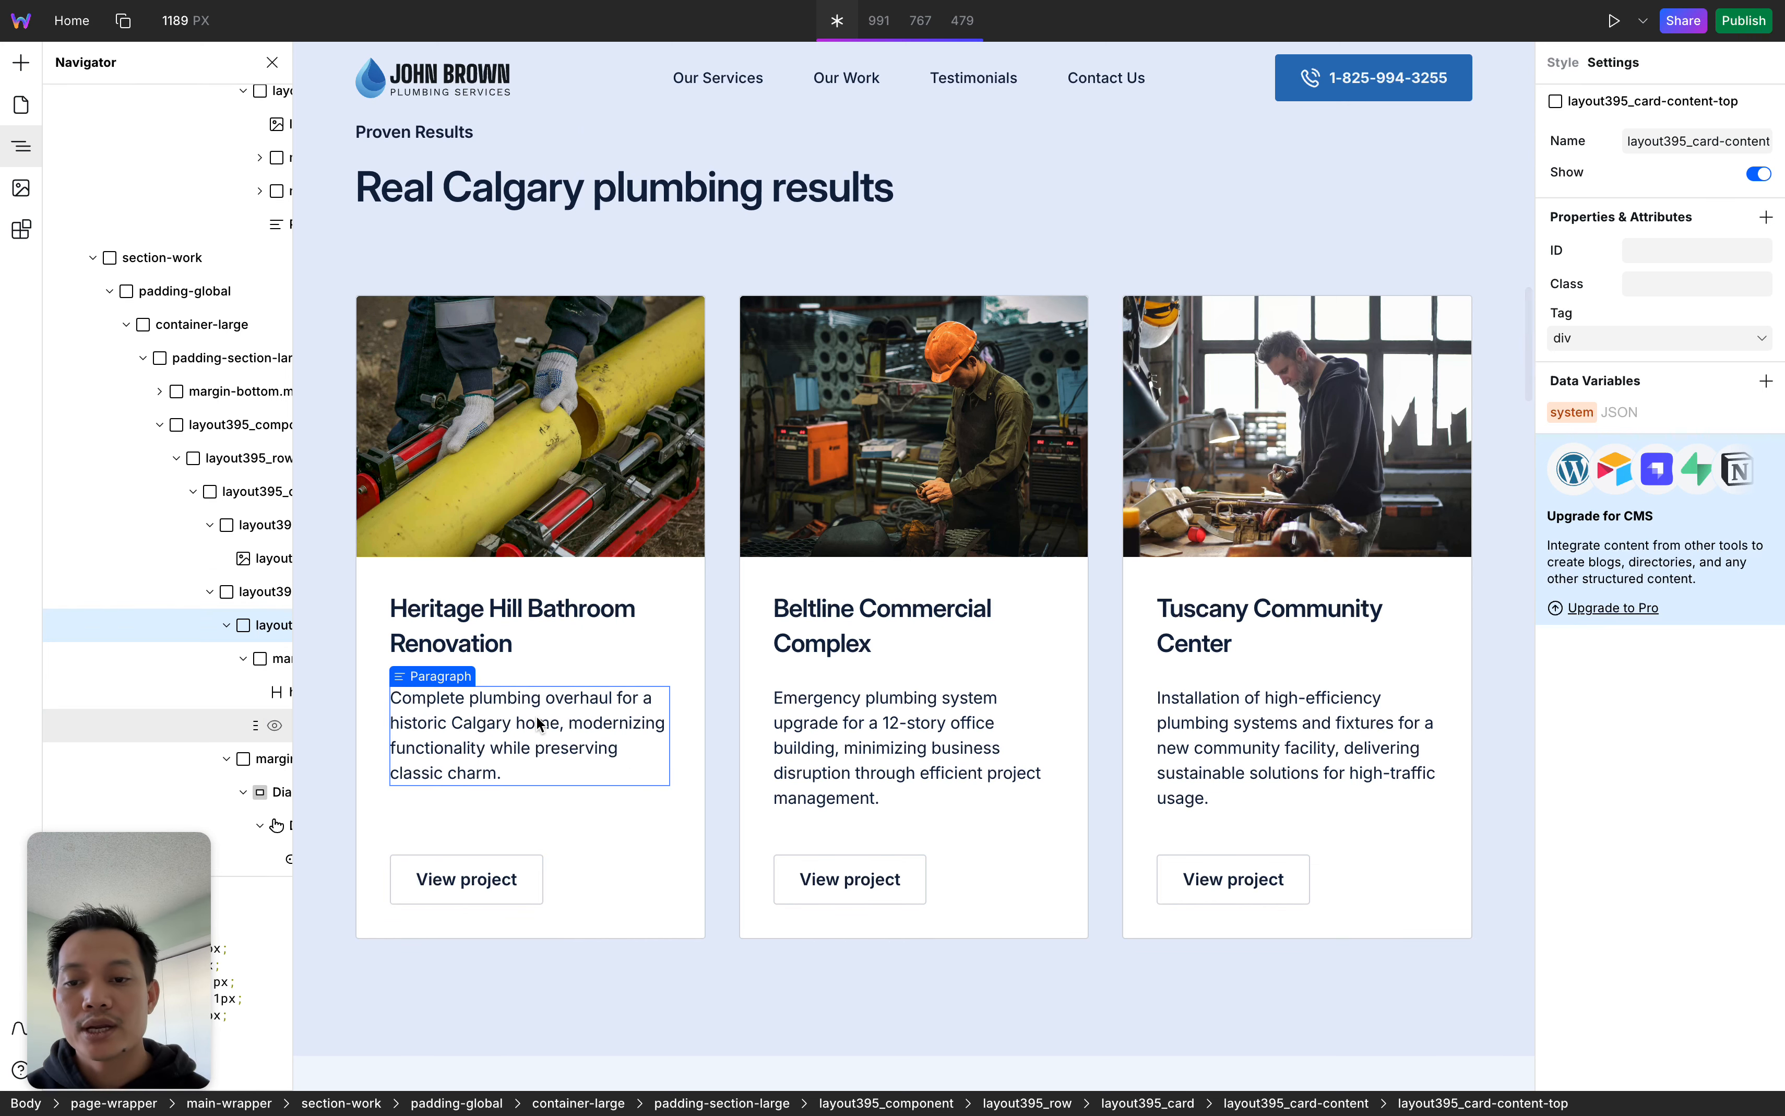
left_click(1613, 22)
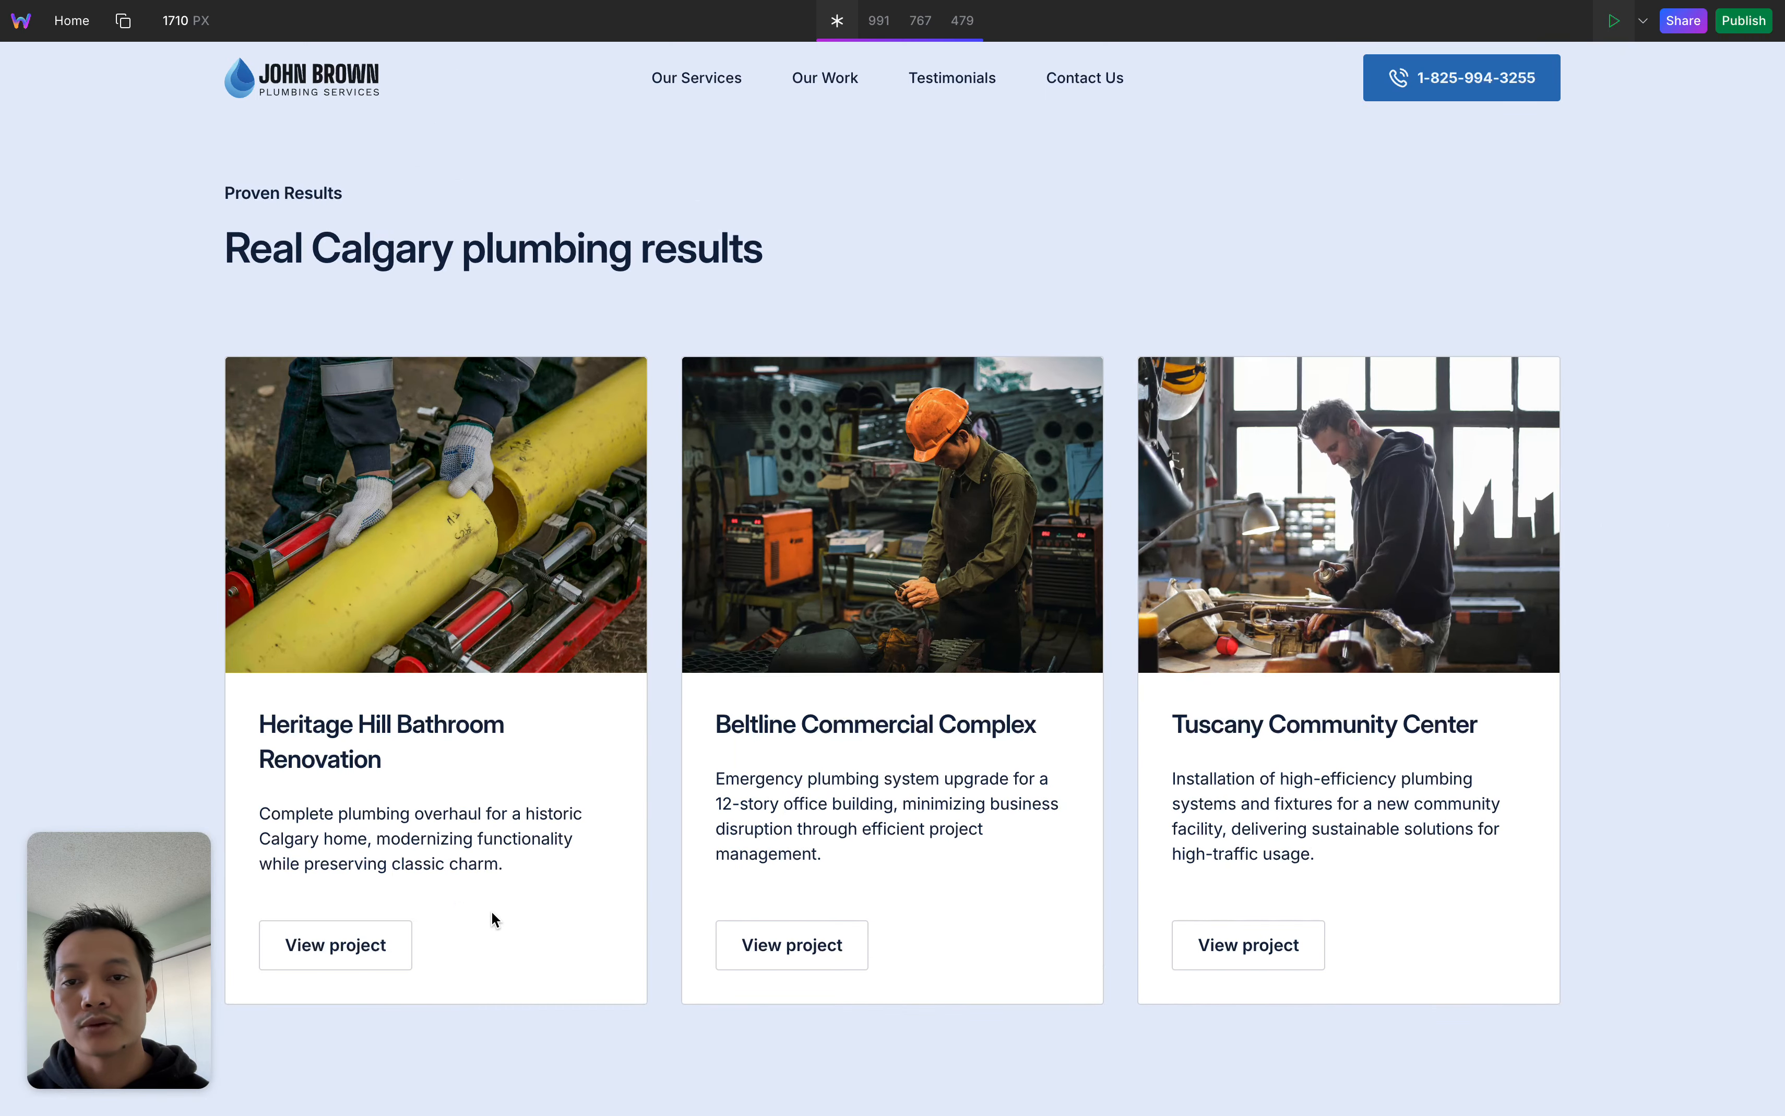
left_click(342, 948)
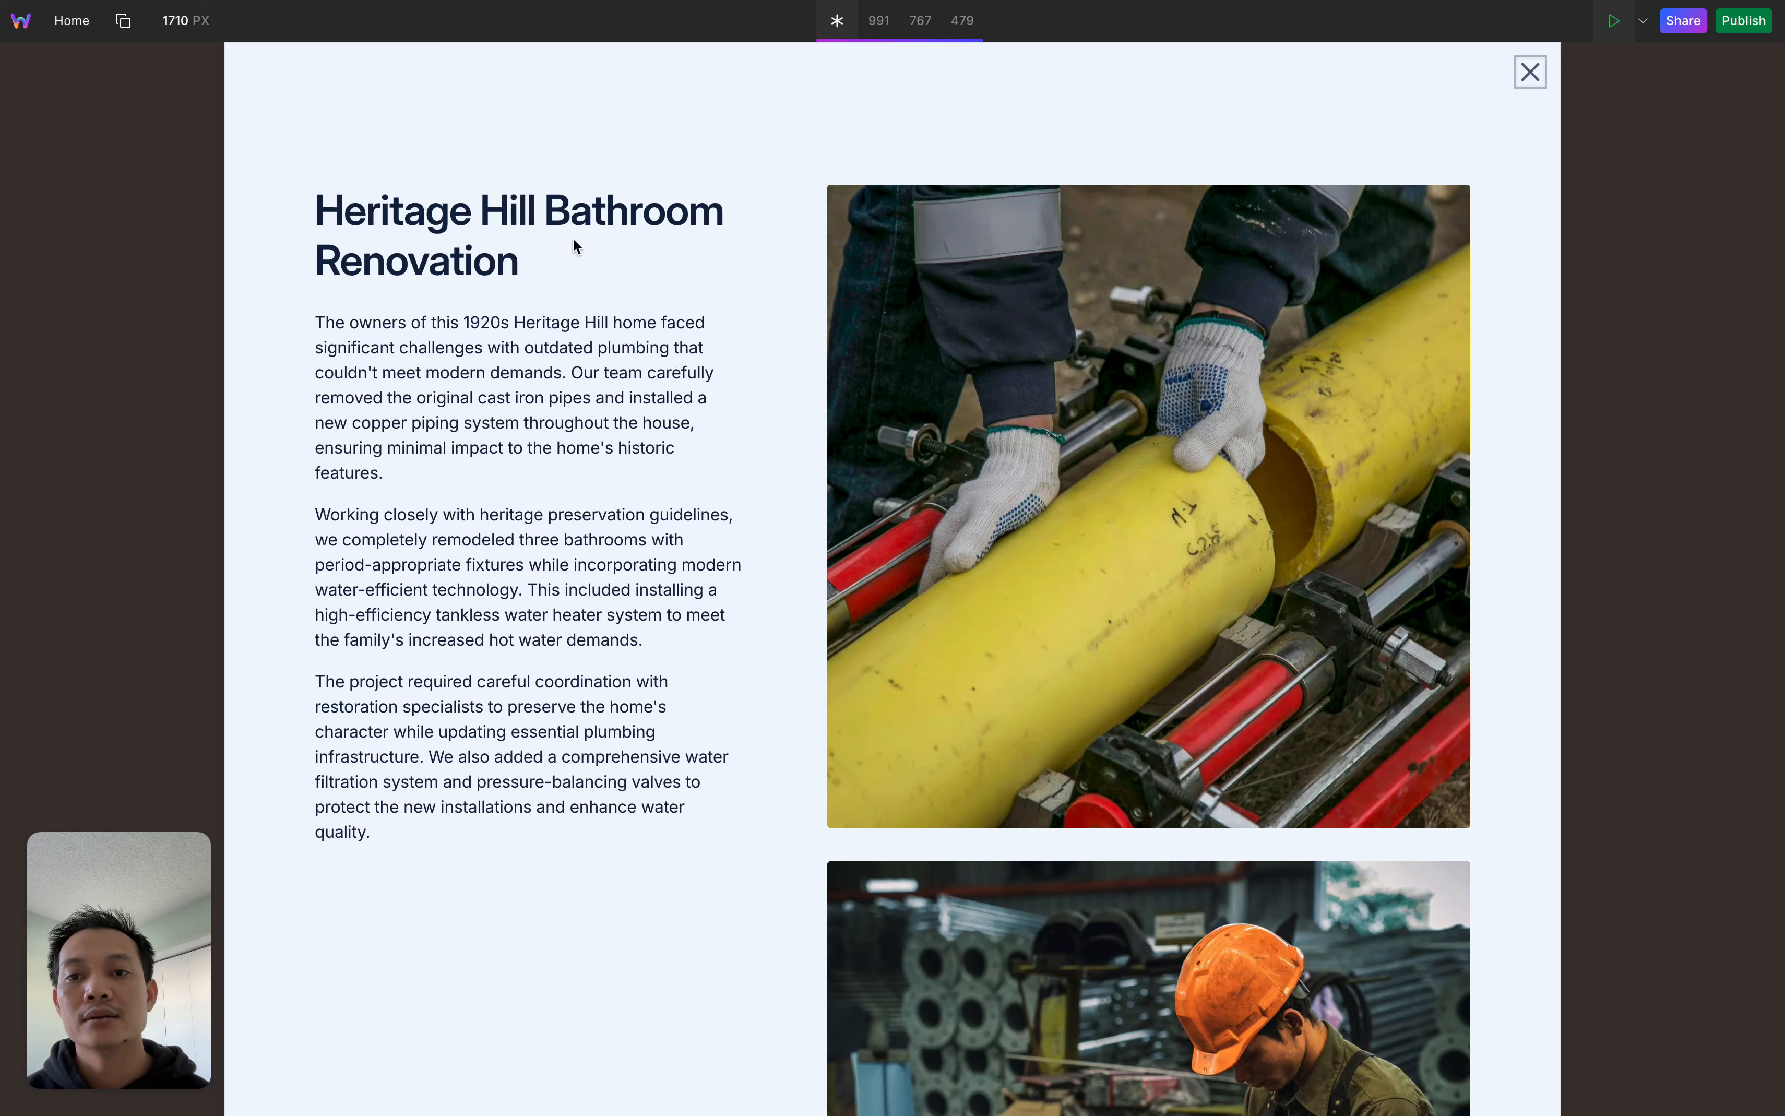
left_click(1592, 288)
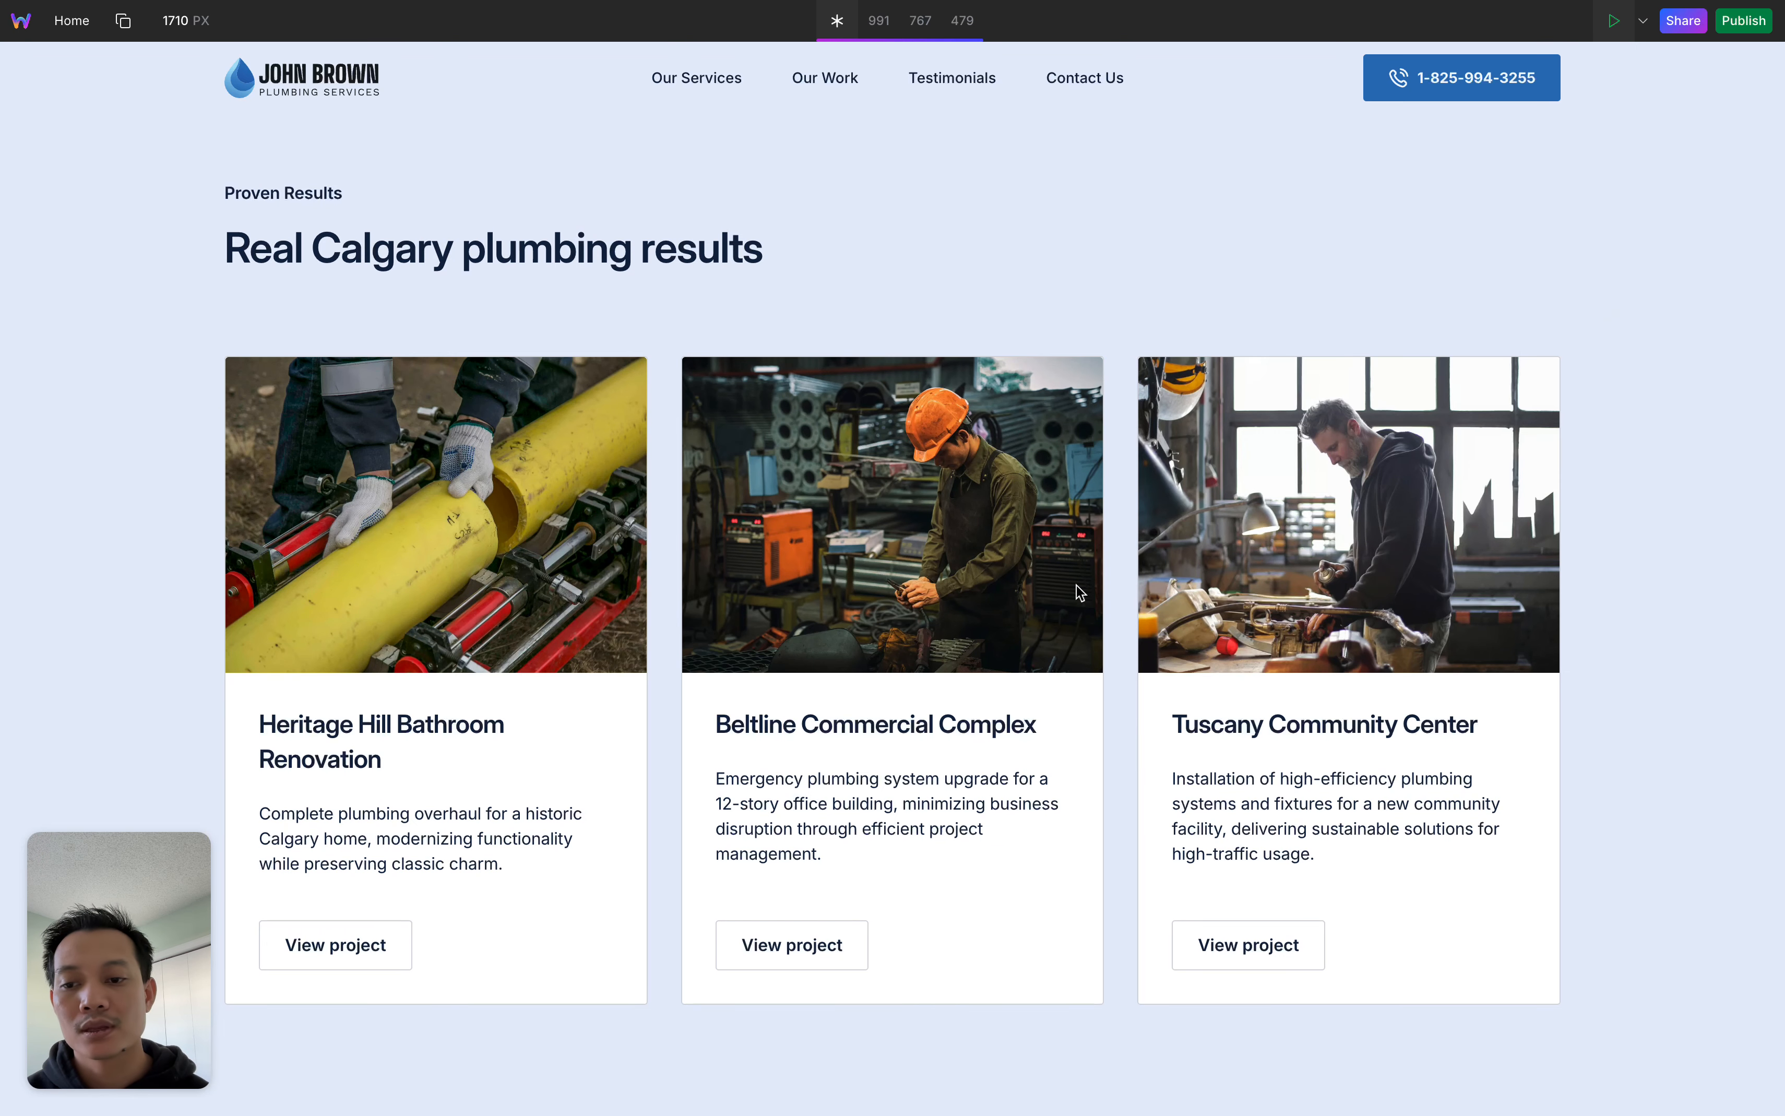
left_click(1614, 20)
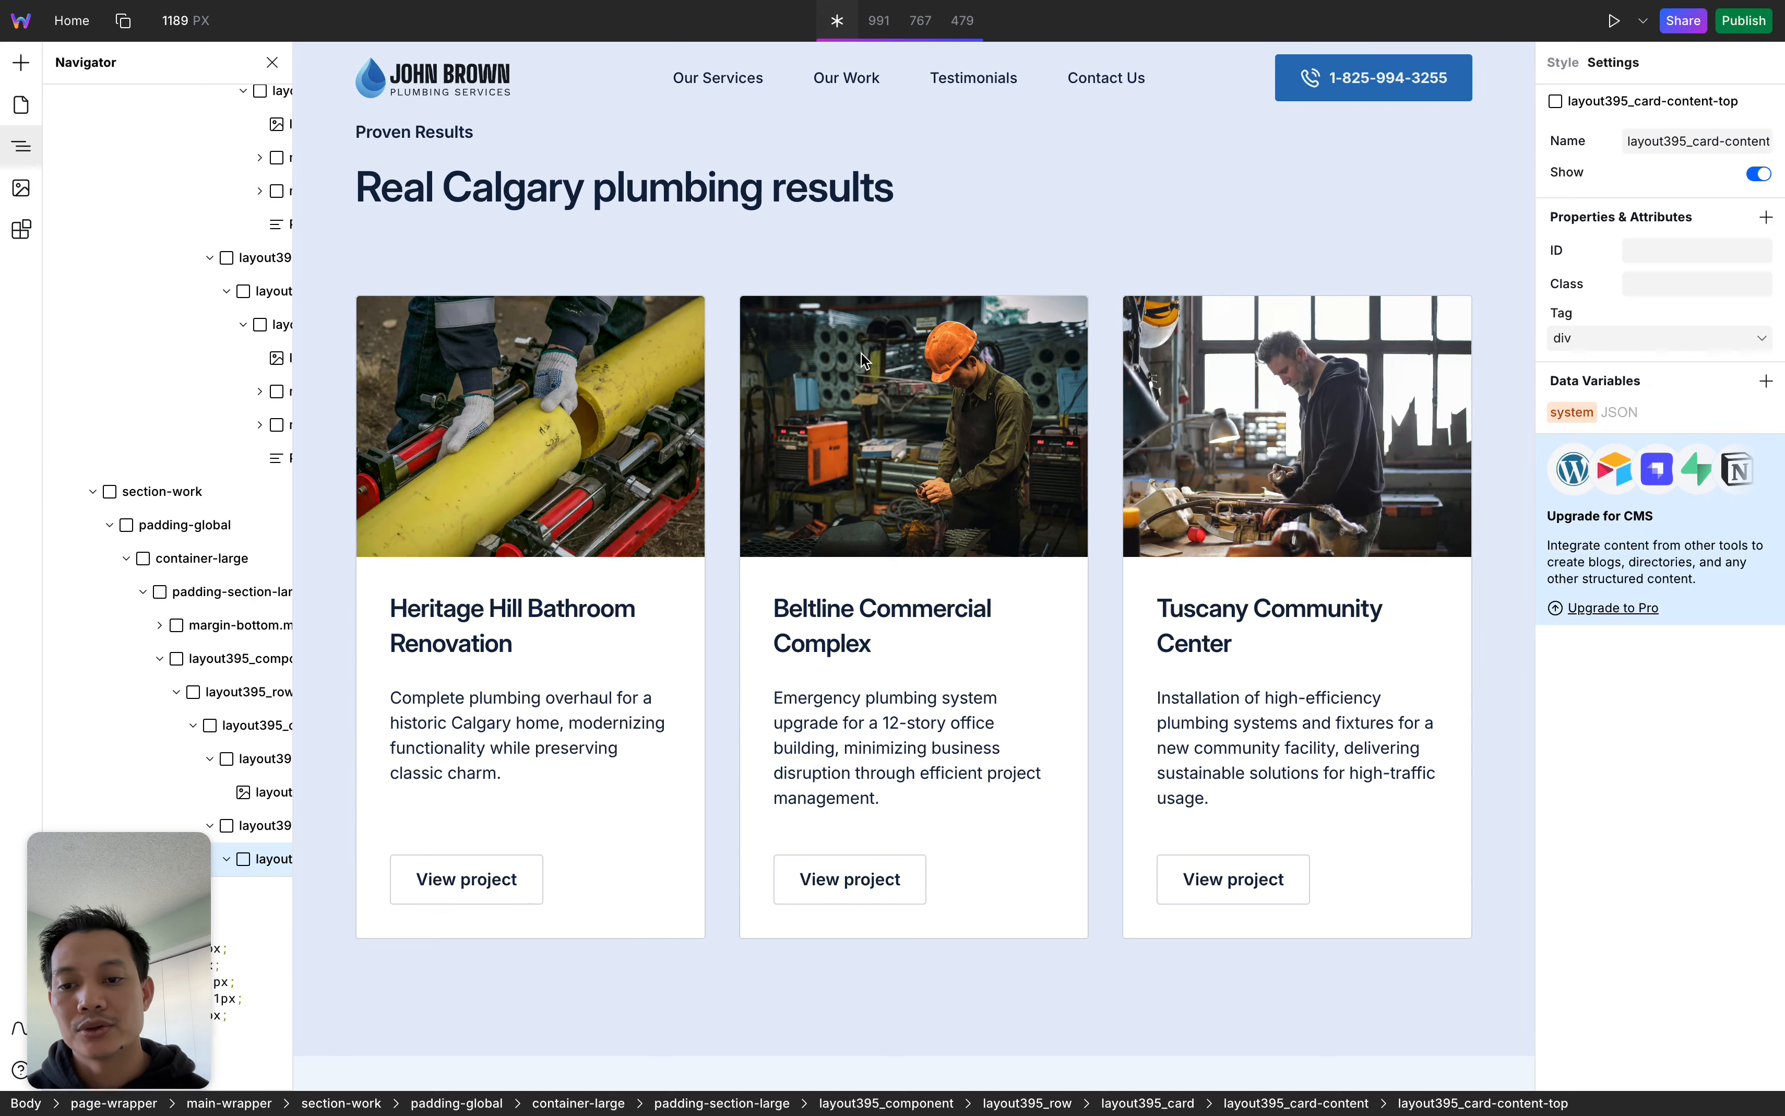
Select the Heritage Hill card's View project button, locate its Dialog Overlay in the element tree and show that overlay on the canvas
scroll(547, 748, "down", 2)
left_click(515, 781)
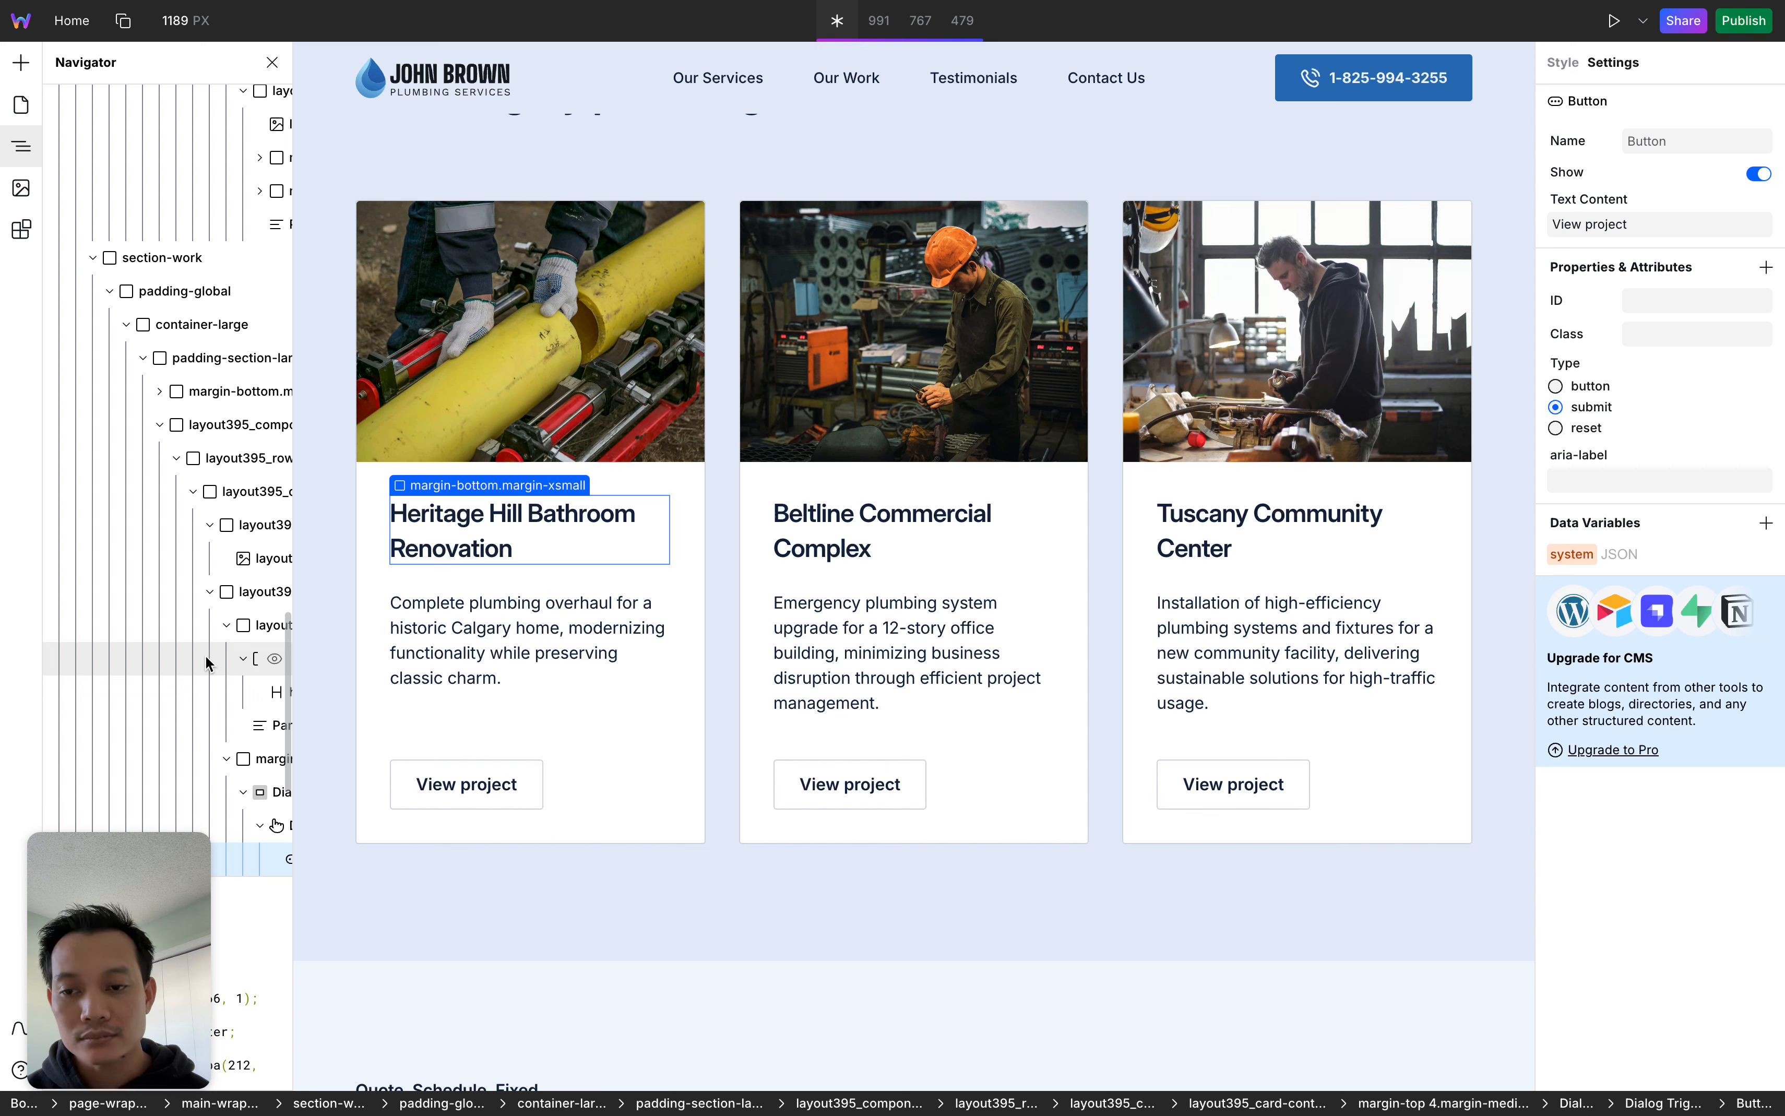
scroll(207, 657, "right", 5)
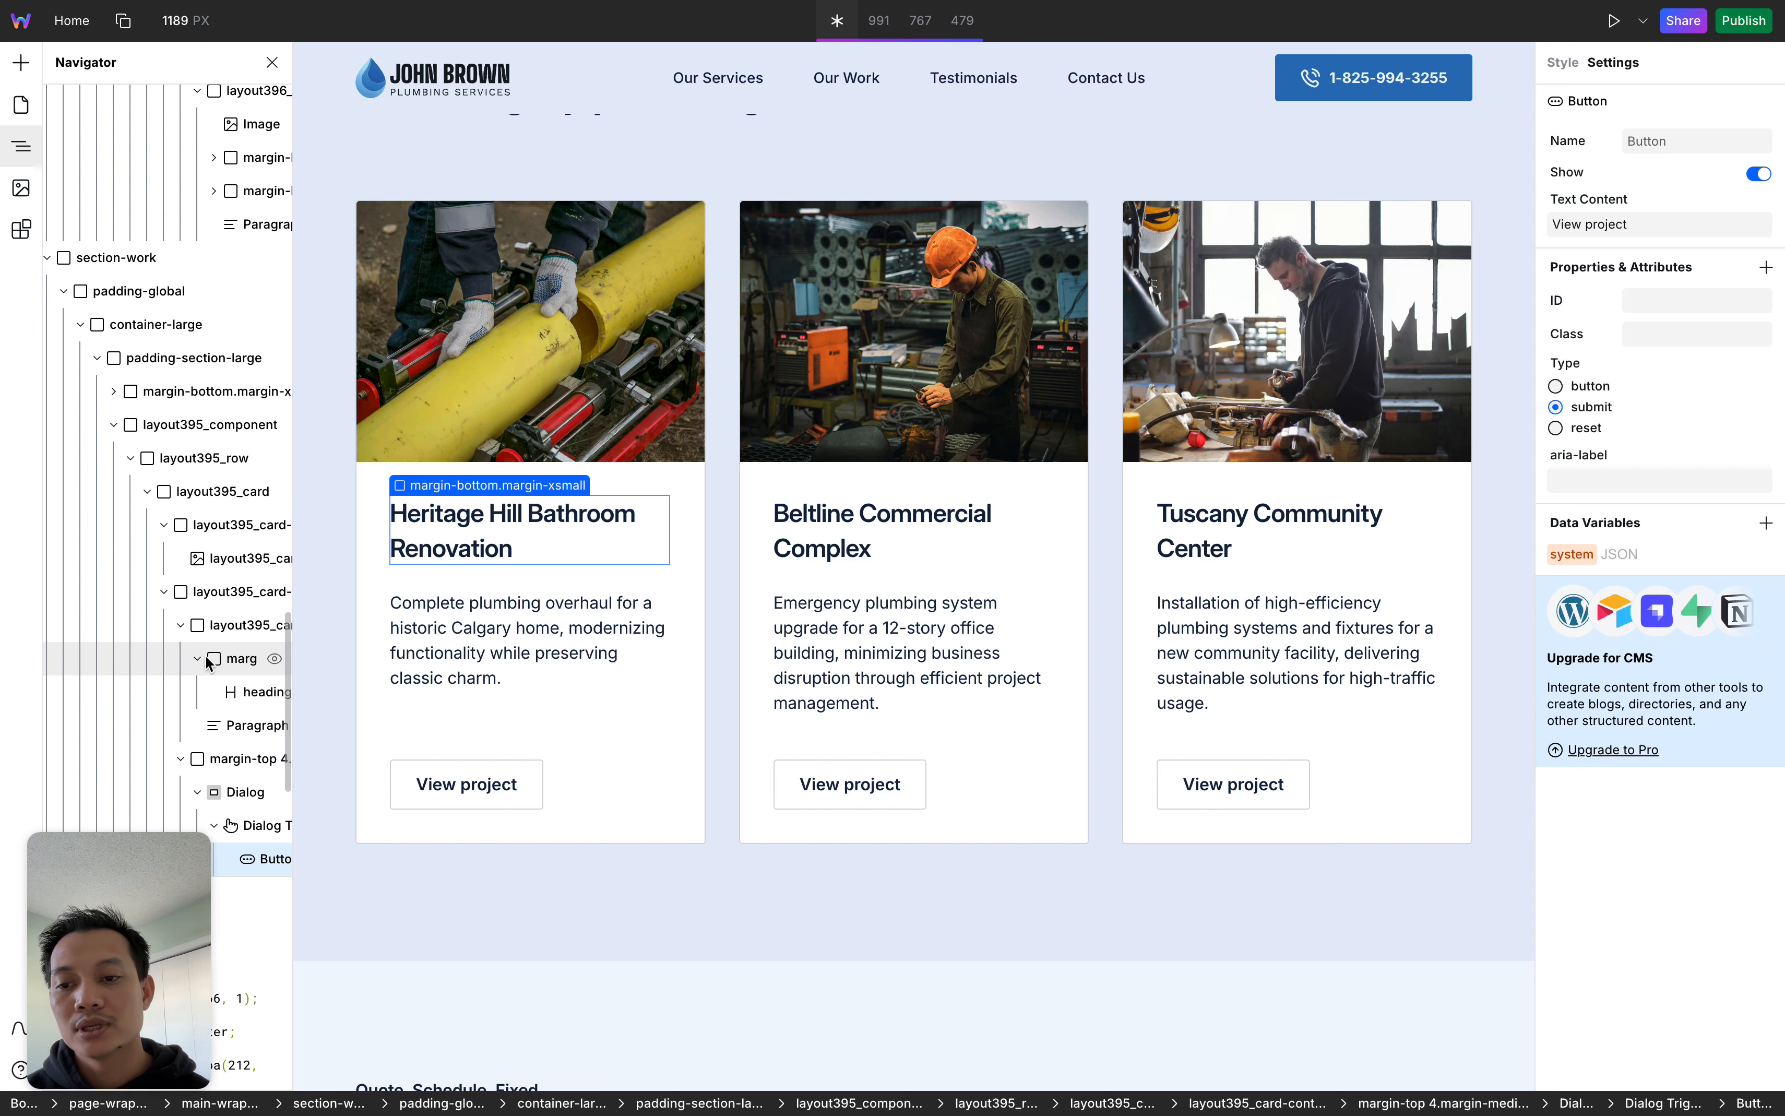
scroll(205, 654, "down", 4)
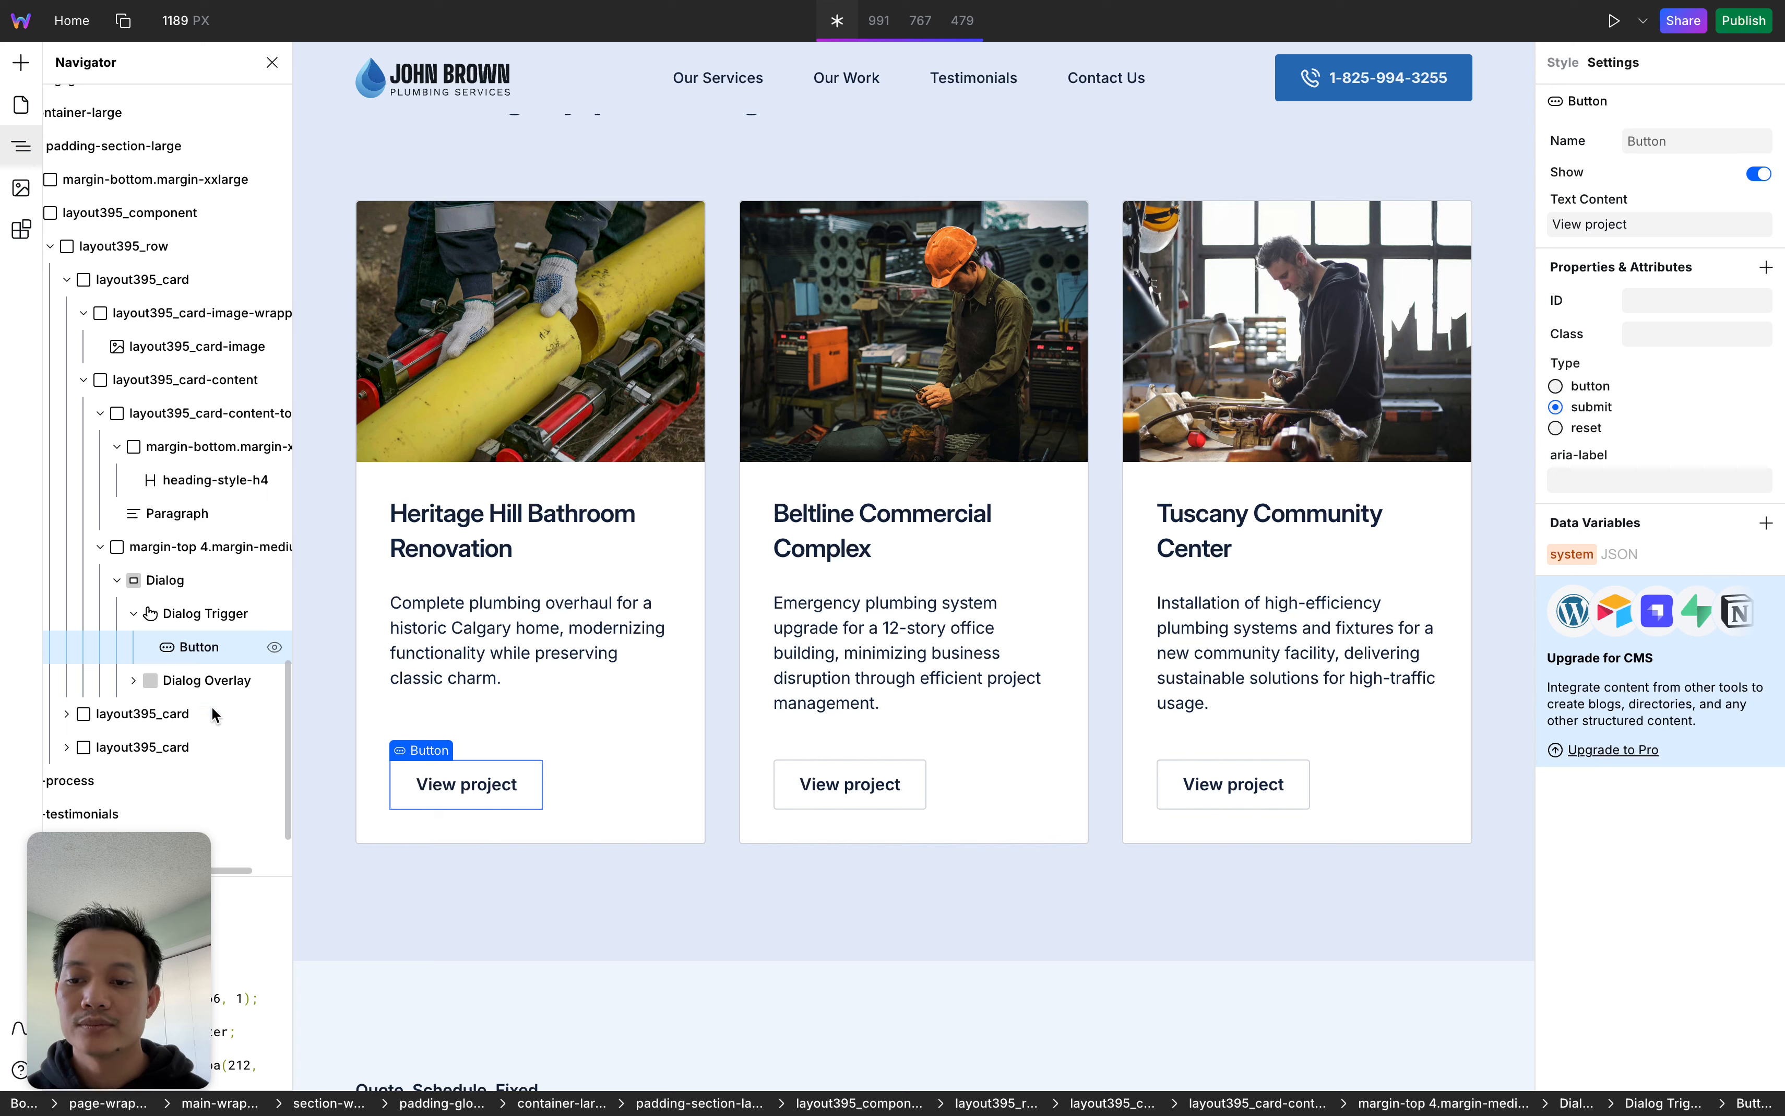
left_click_drag(134, 948, 162, 480)
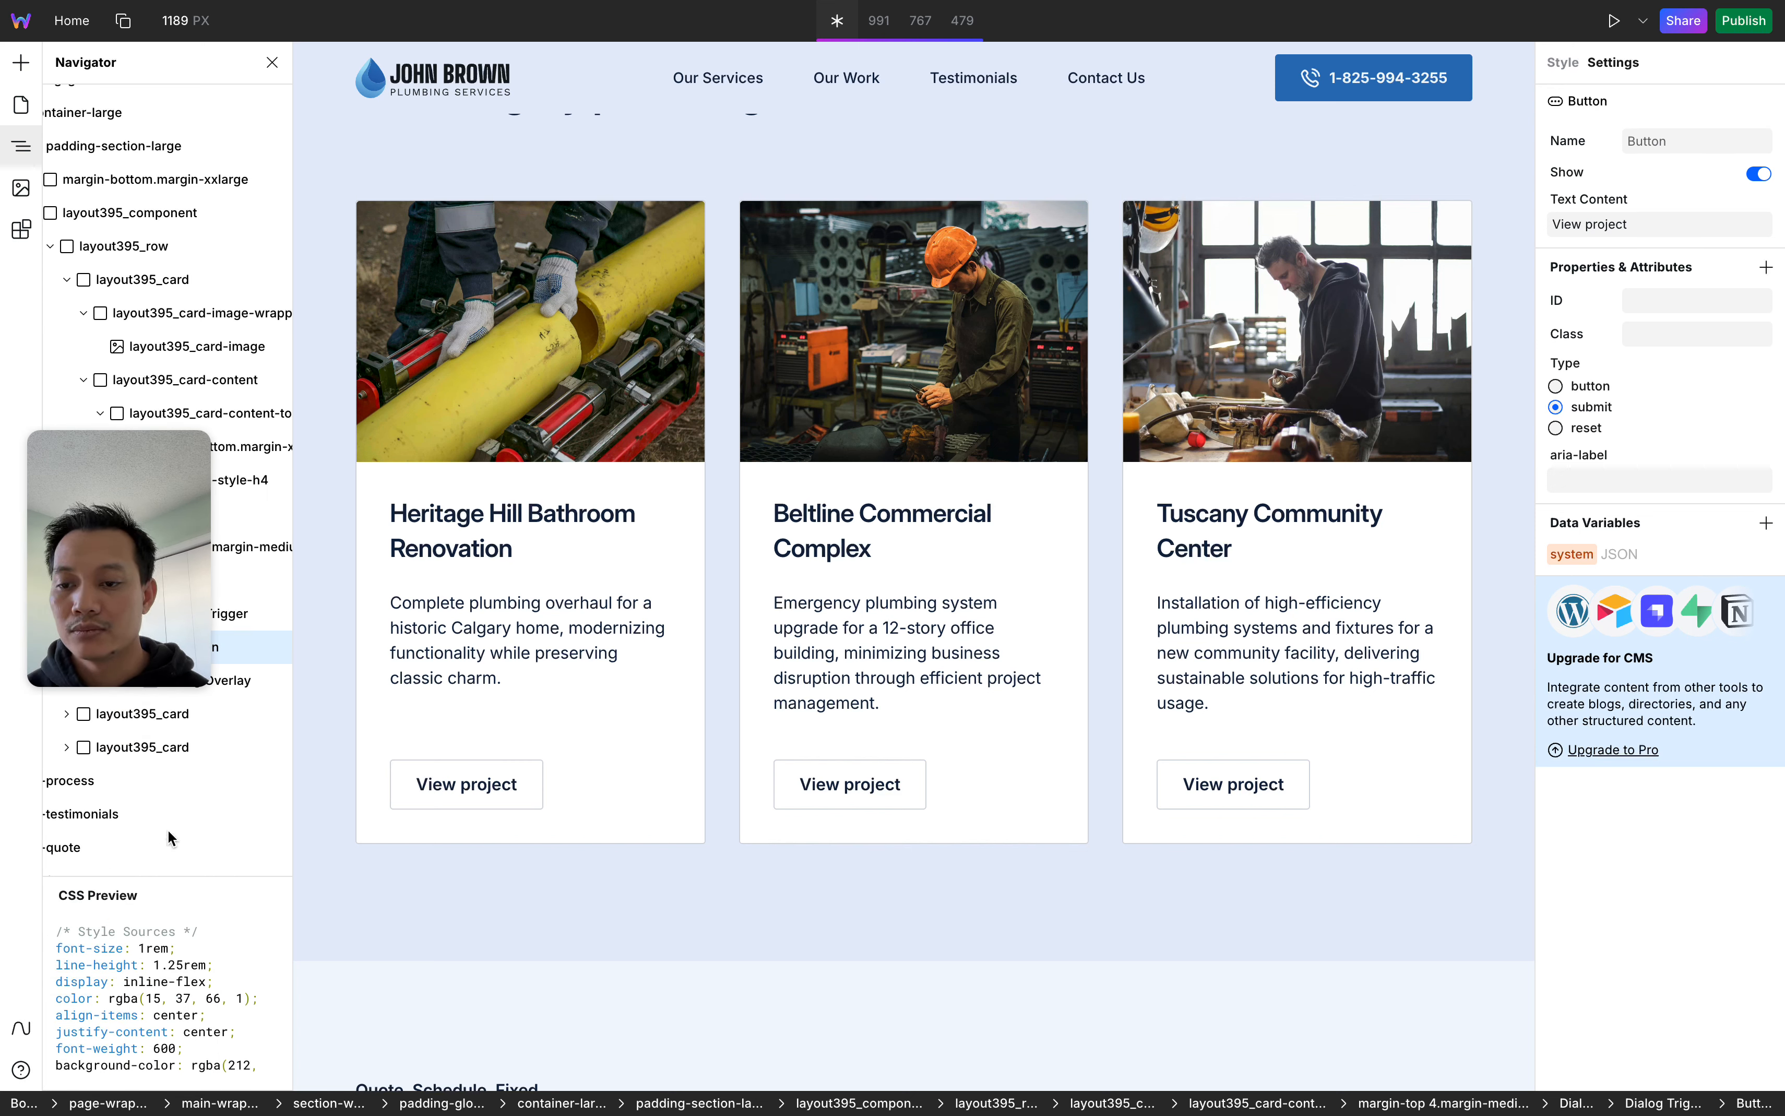
scroll(168, 829, "left", 2)
scroll(168, 829, "right", 2)
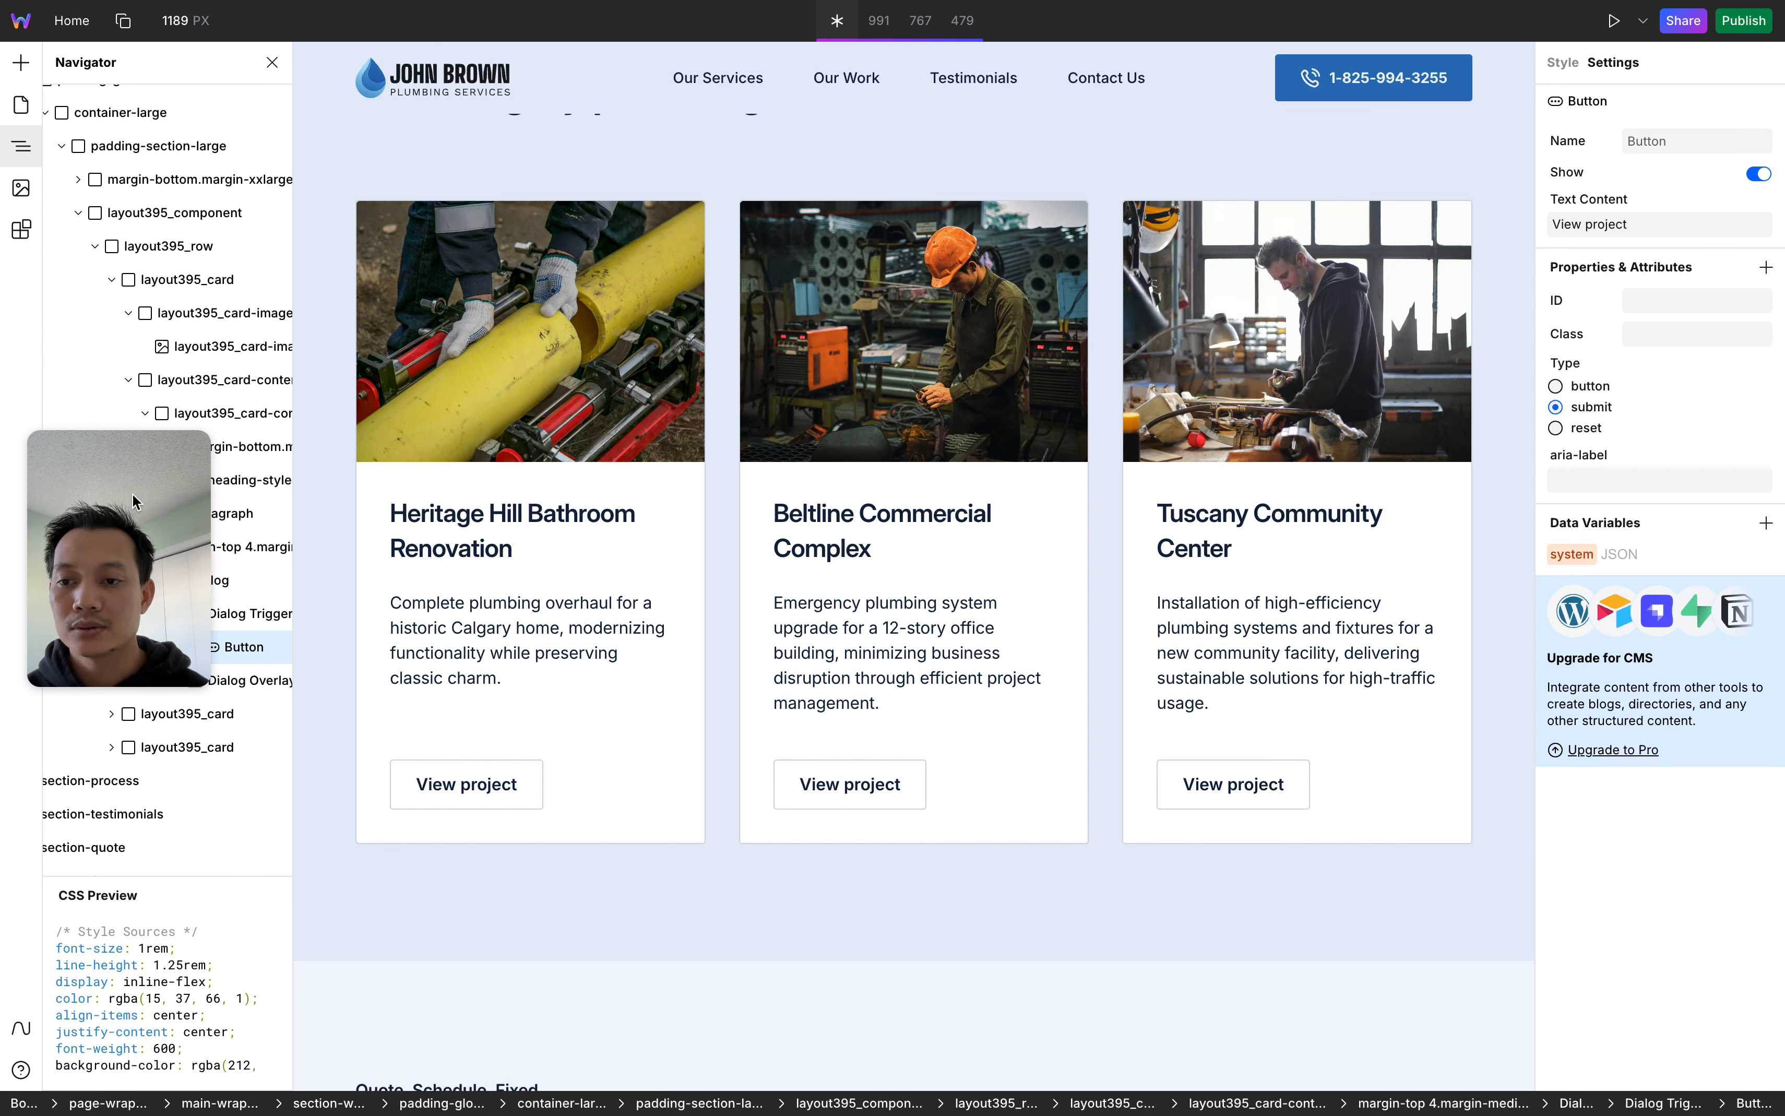
left_click_drag(132, 493, 132, 894)
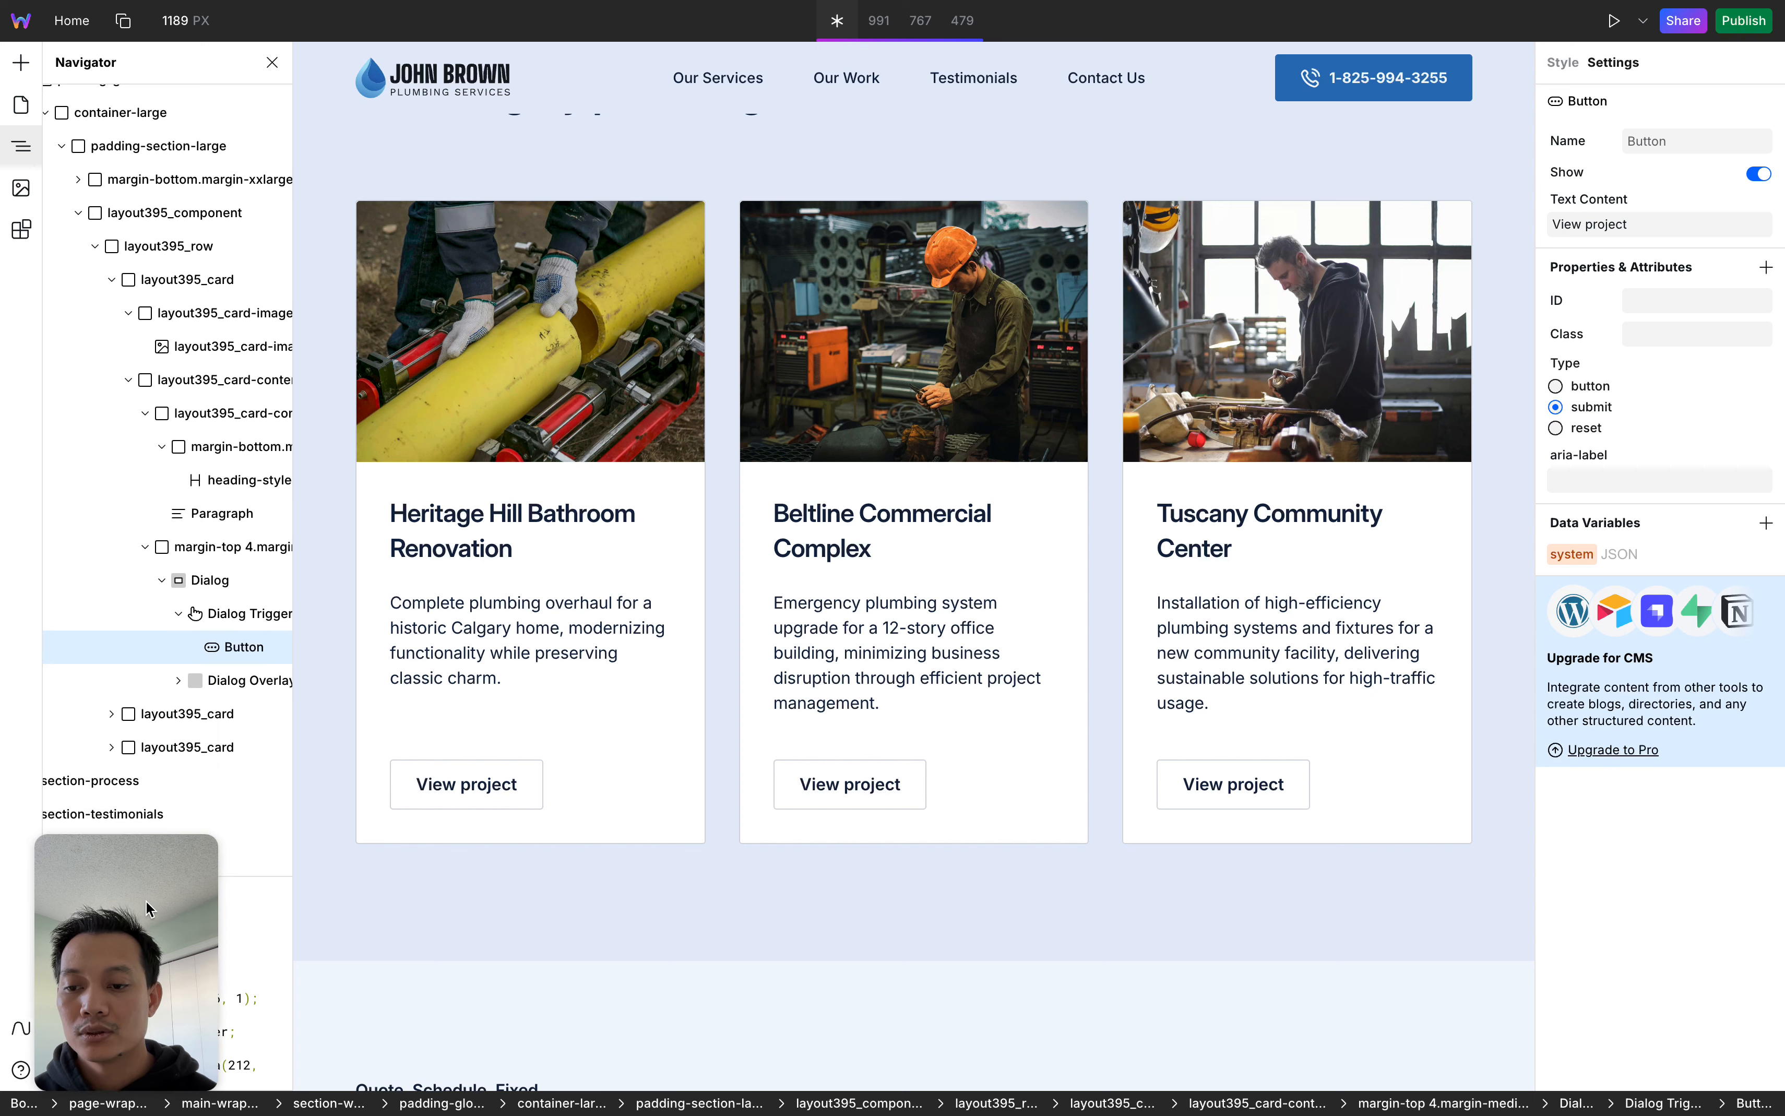
scroll(212, 679, "right", 2)
scroll(211, 679, "right", 3)
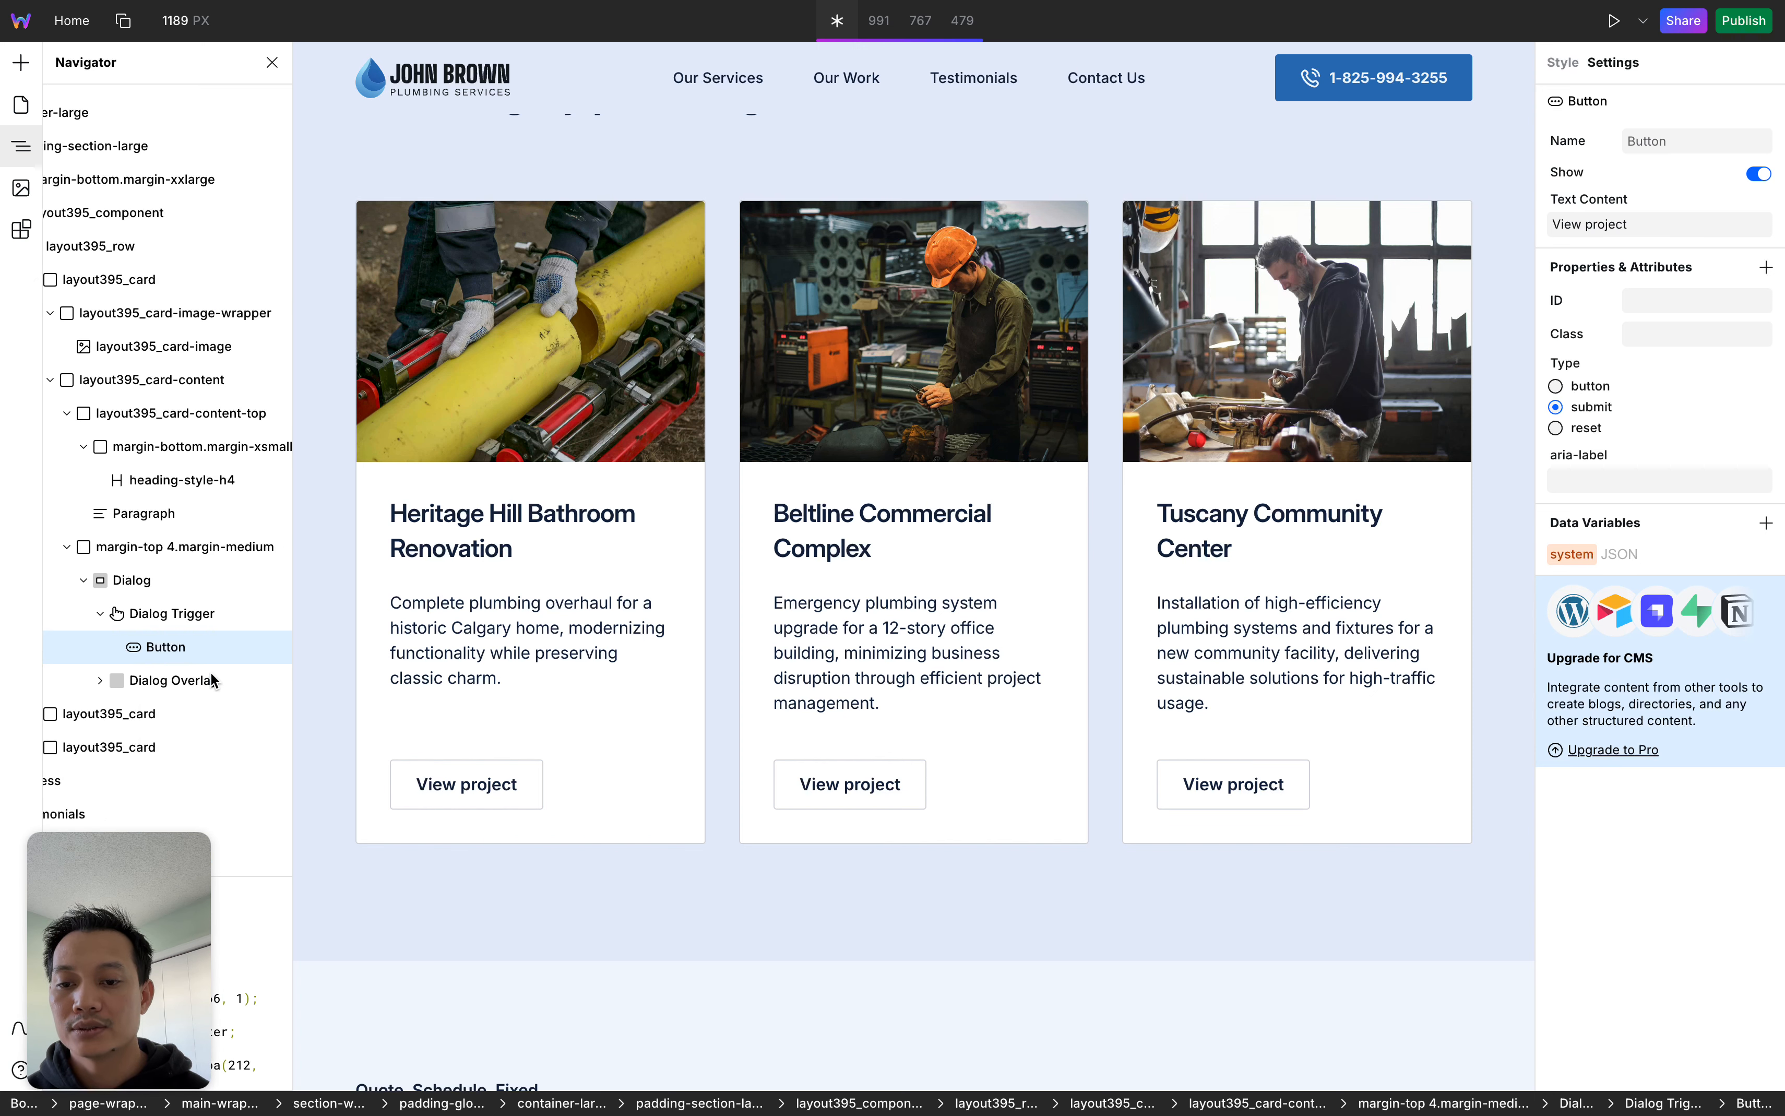
scroll(212, 679, "down", 2)
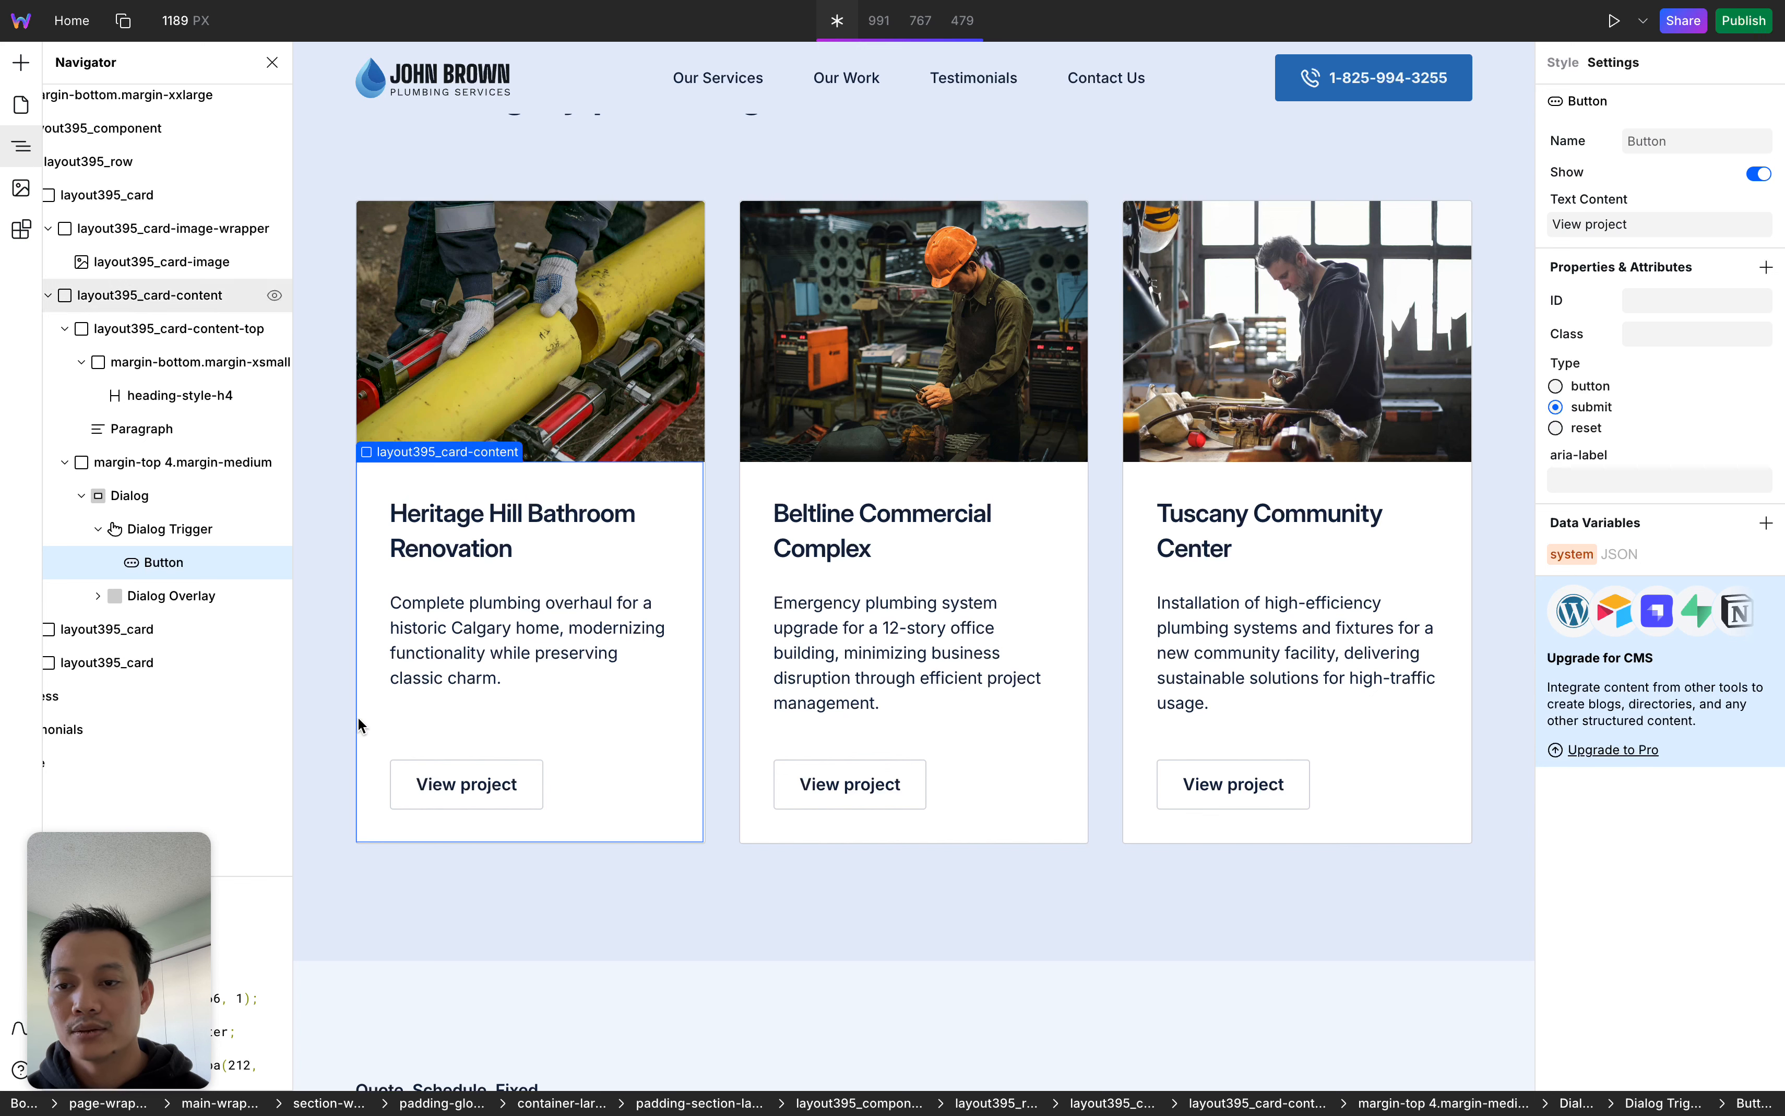
left_click(149, 600)
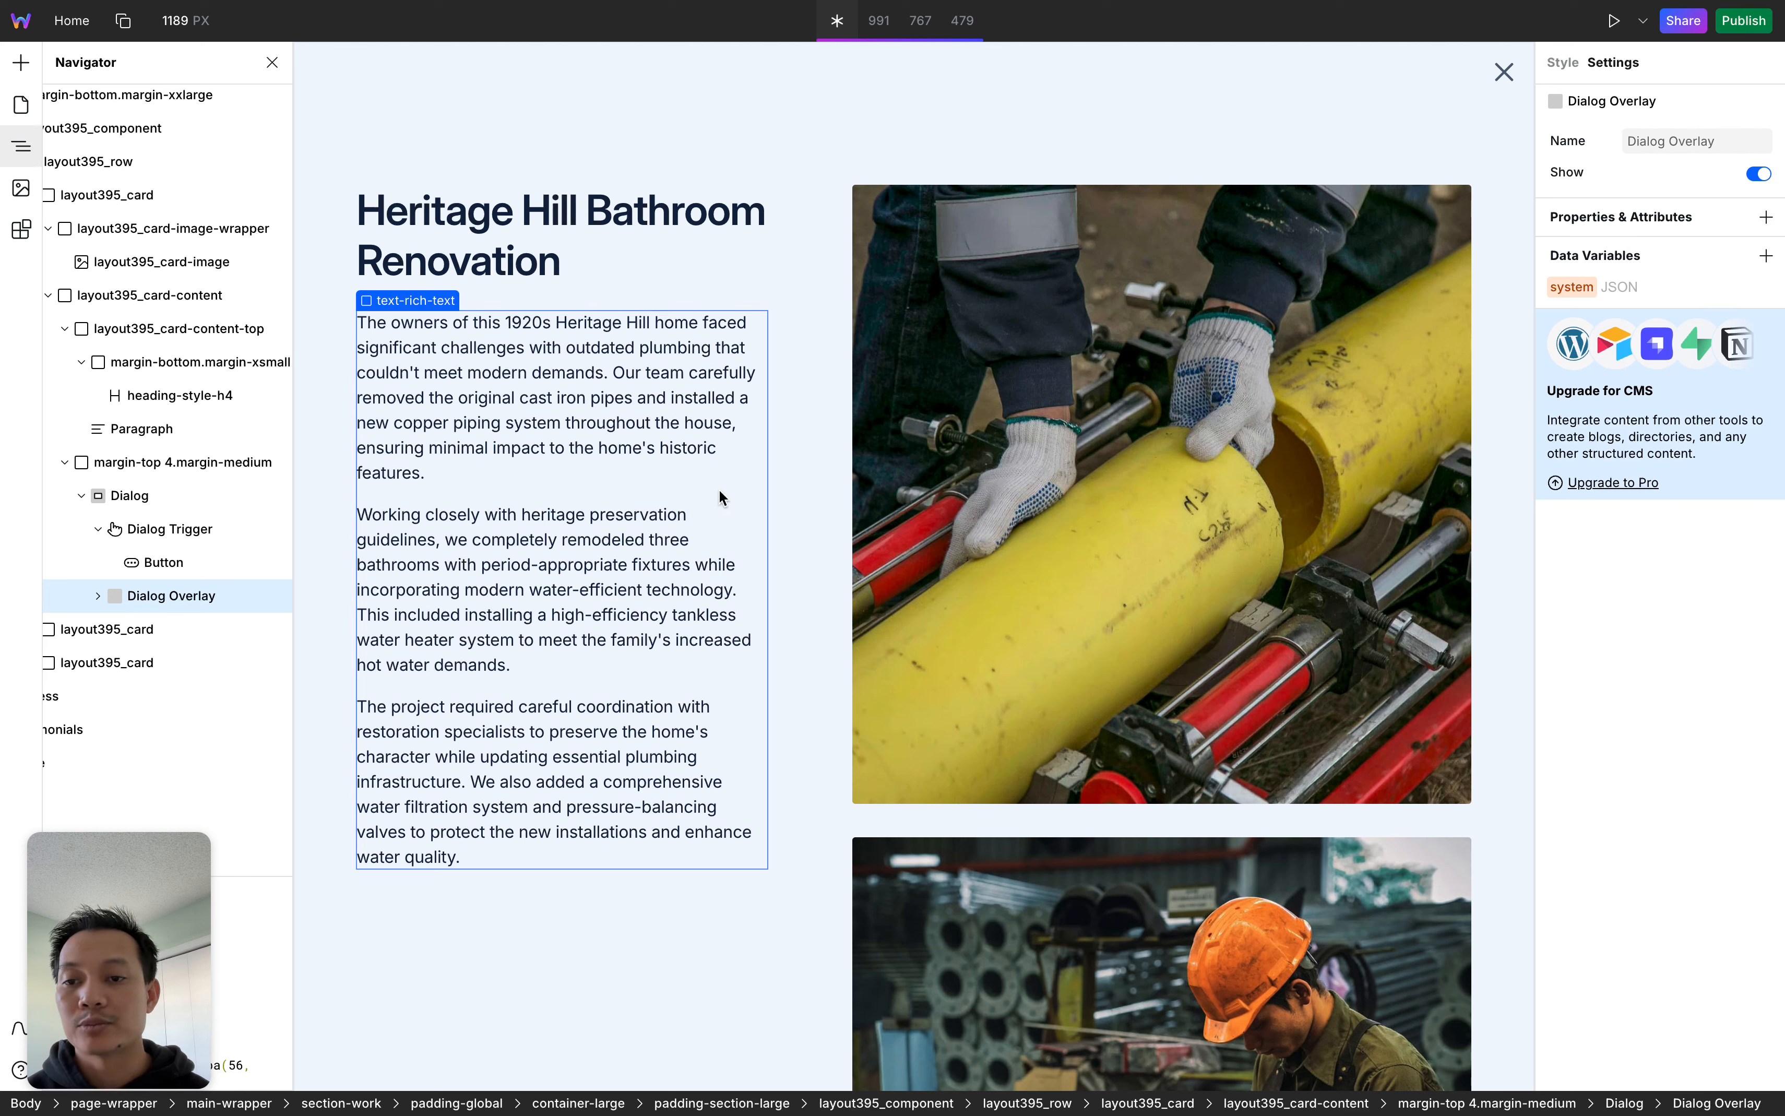
Inspect the Heritage Hill popup's heading, three paragraphs and first photo as separate elements, and show the photo's style properties
left_click(561, 236)
left_click(504, 339)
left_click(490, 590)
left_click(487, 752)
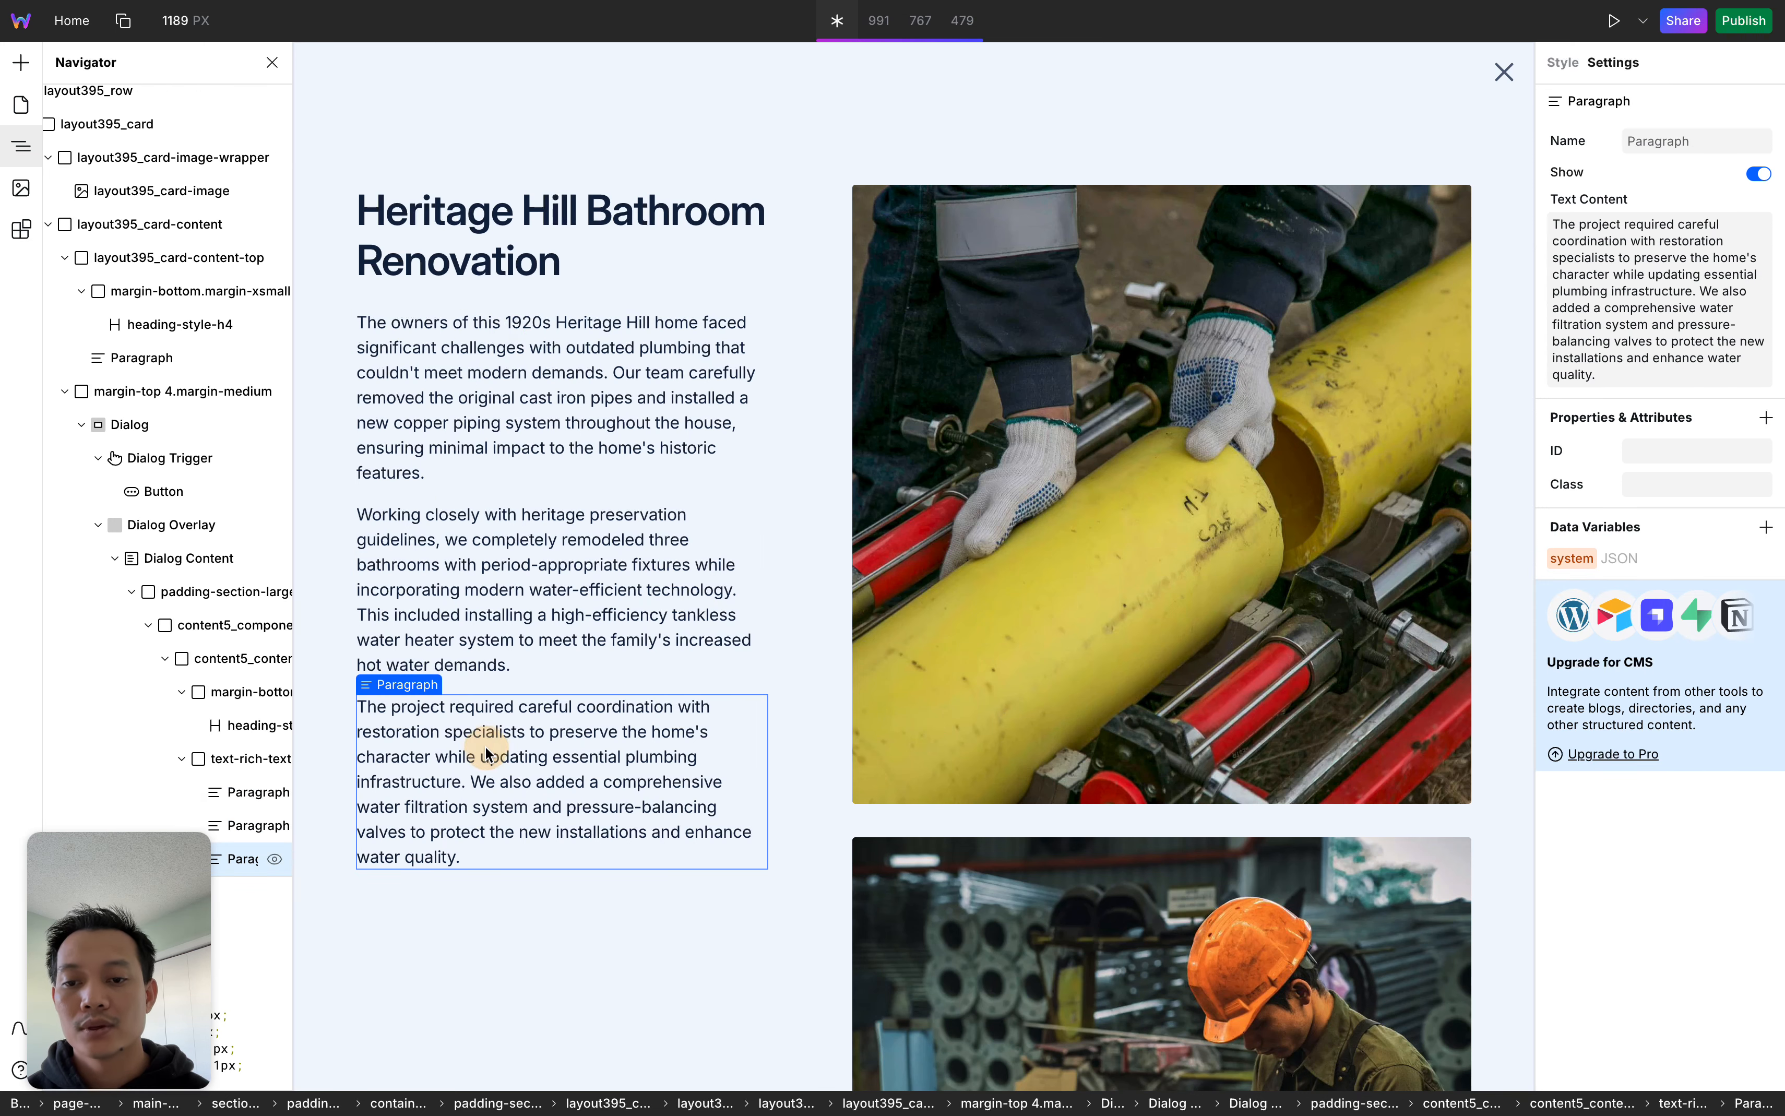
left_click(1110, 393)
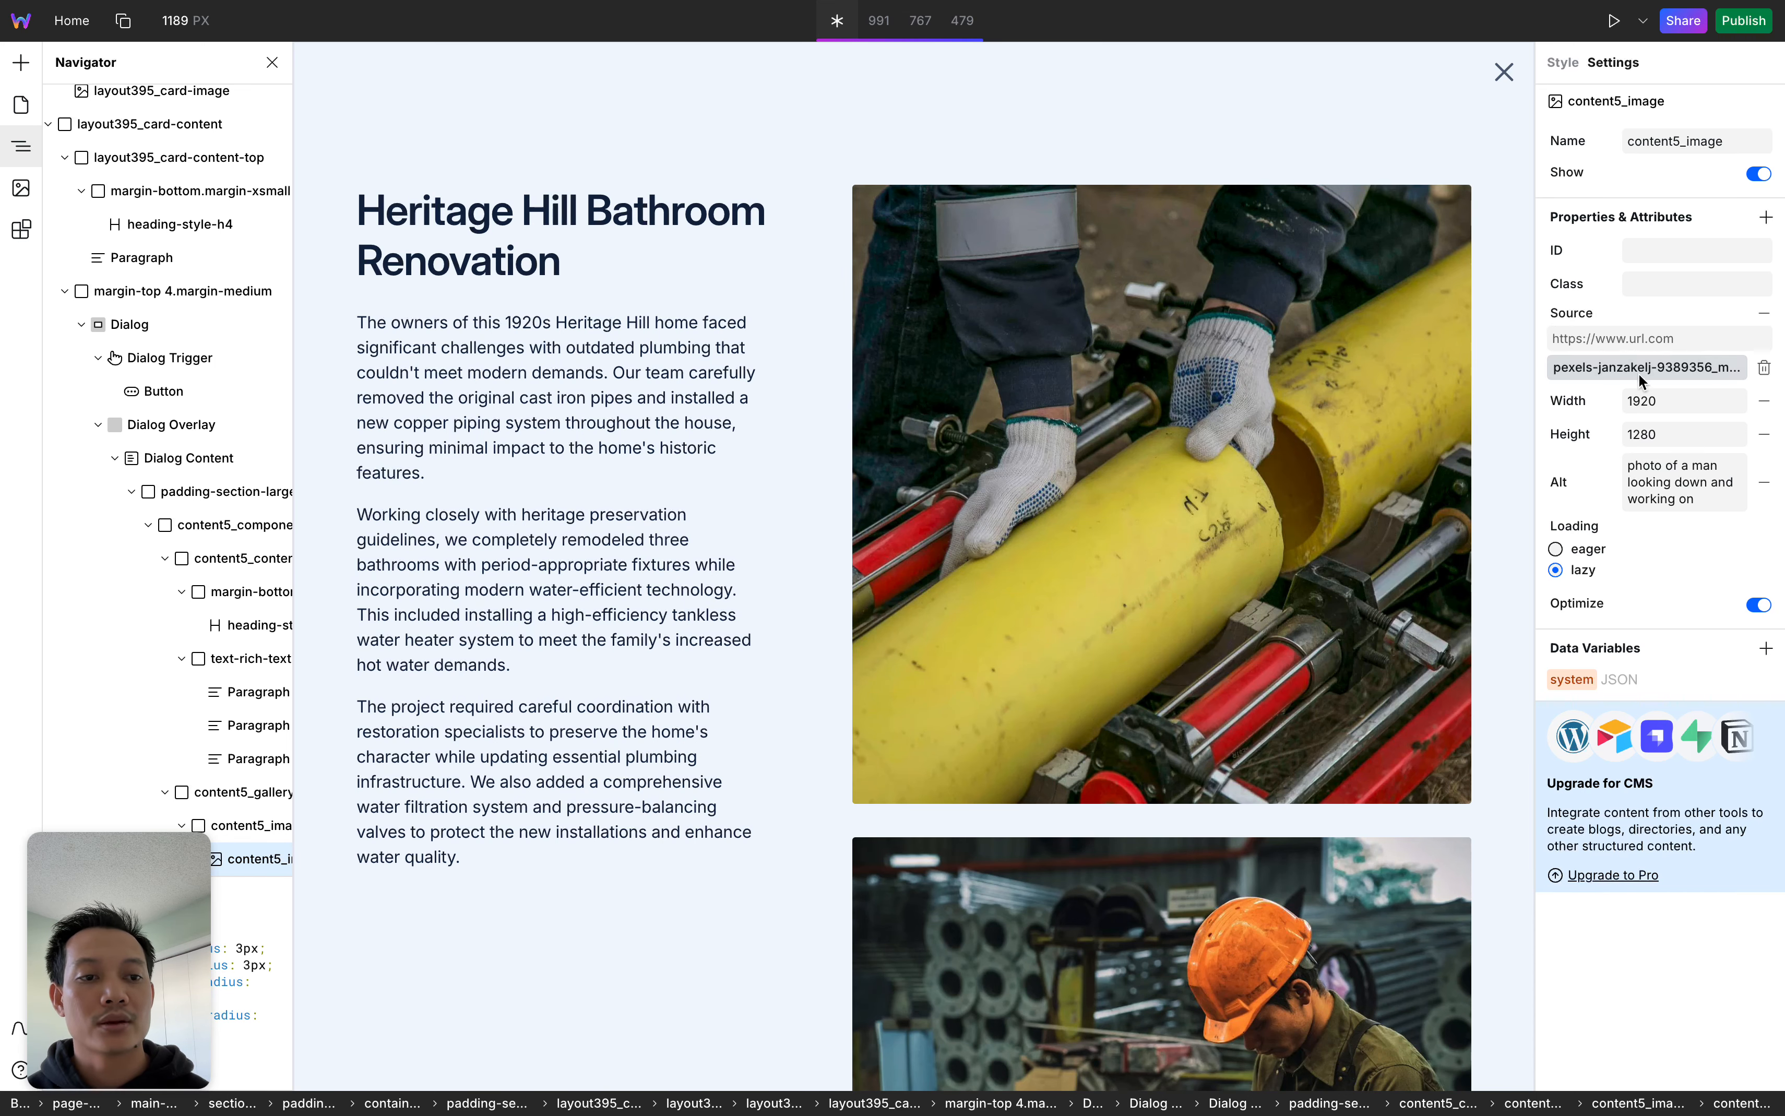
left_click(1563, 63)
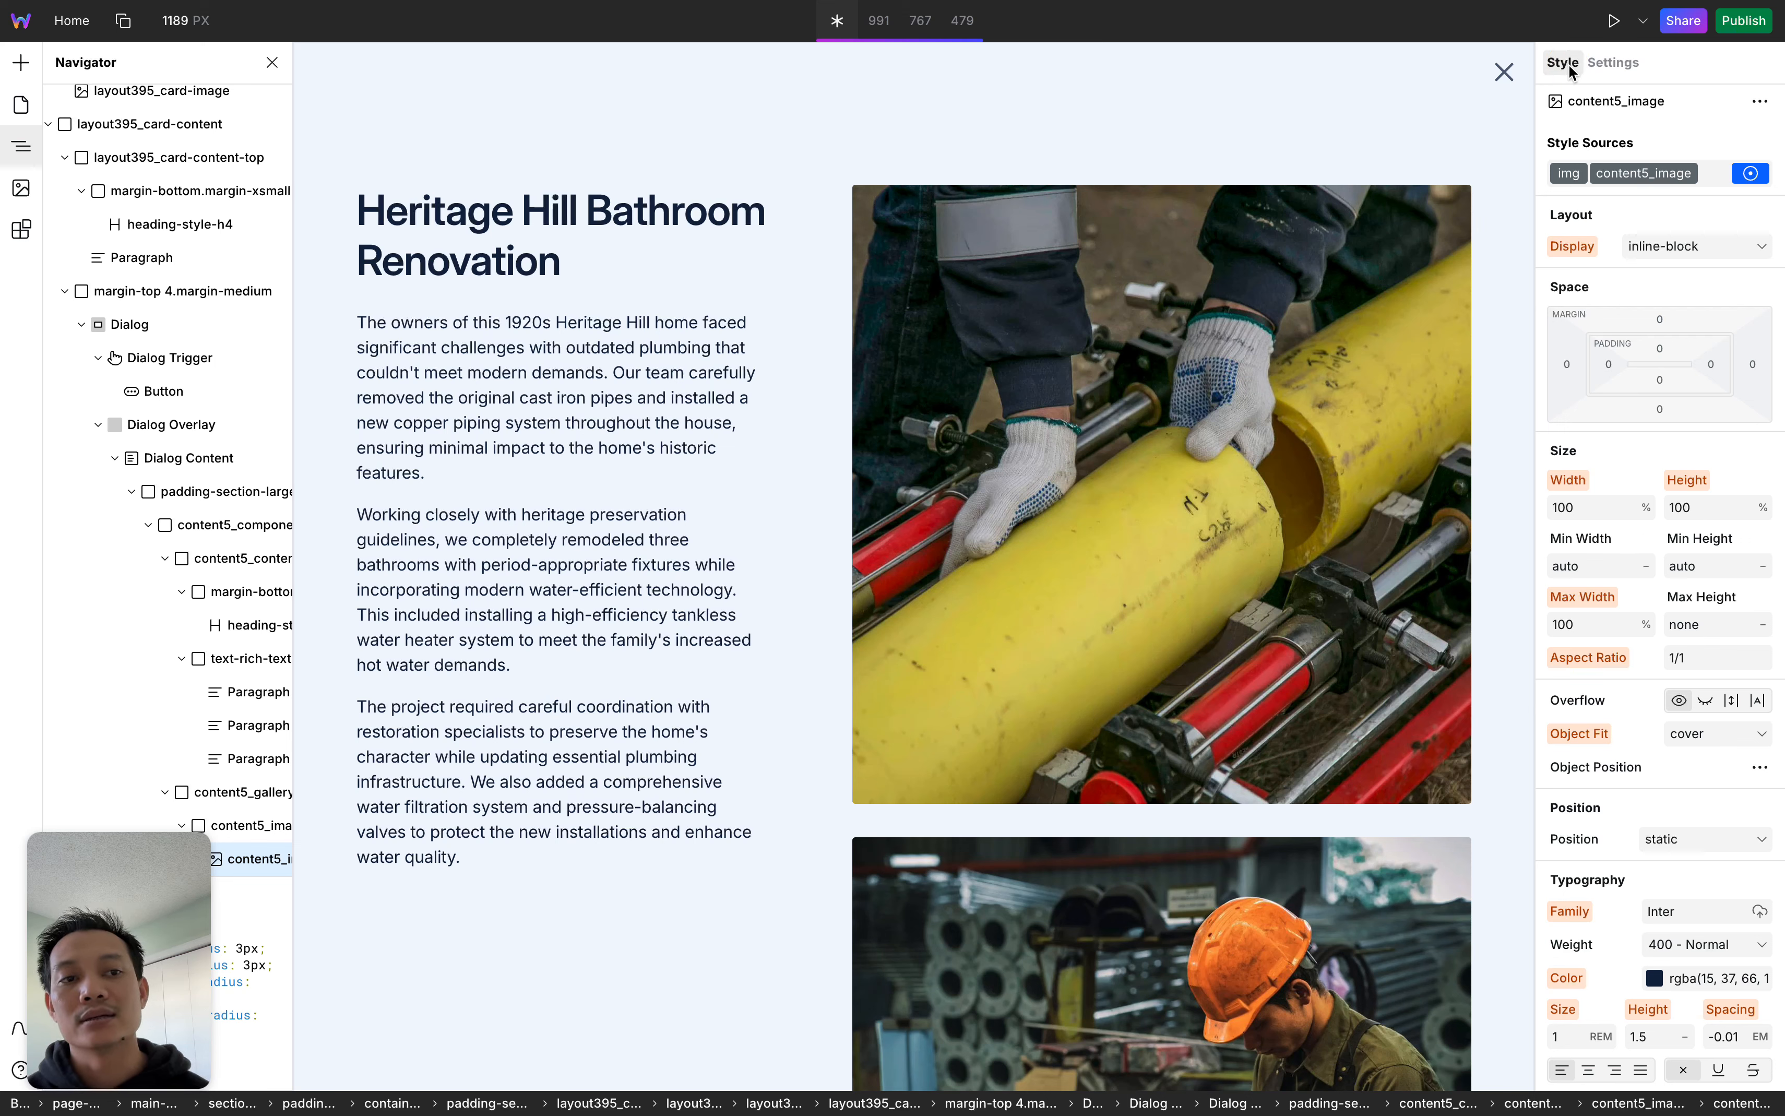
Open the settings of the popup's first photo and view the image library for its source, closing it without replacing the photo
left_click(1622, 66)
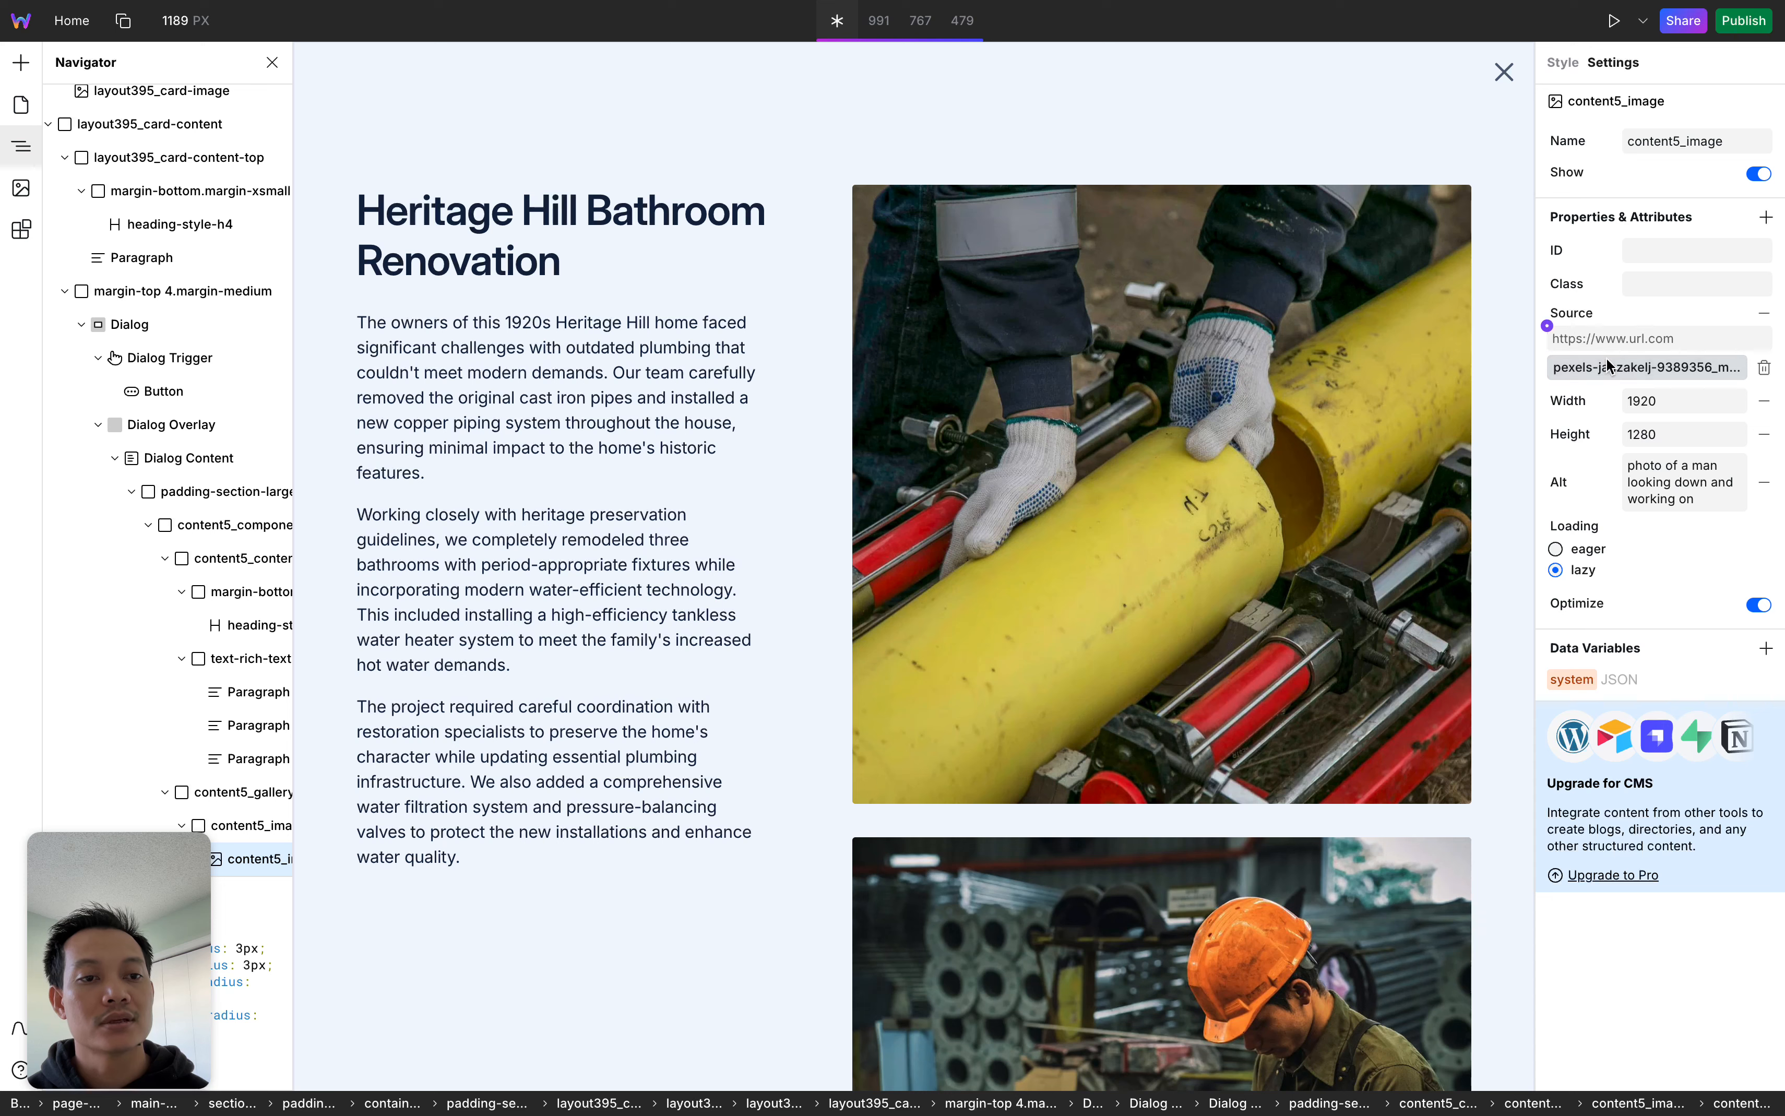
left_click(1626, 403)
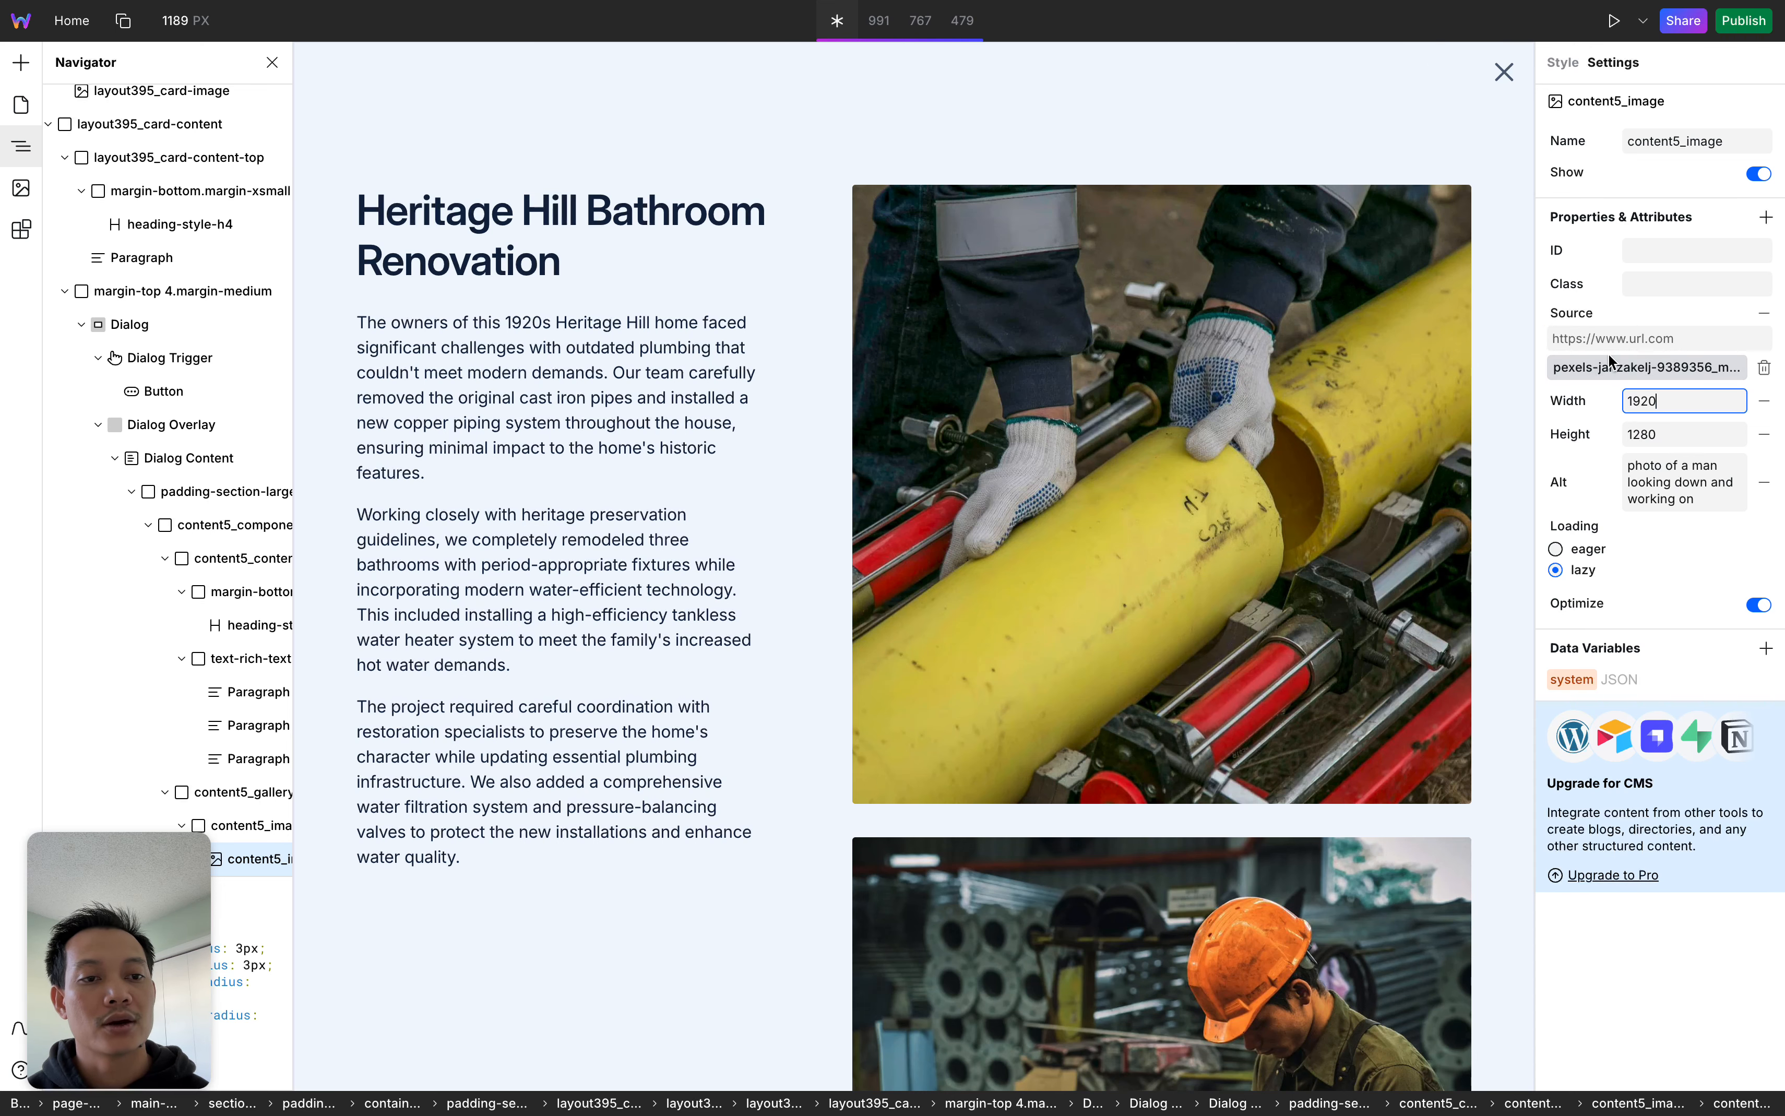
left_click(1614, 367)
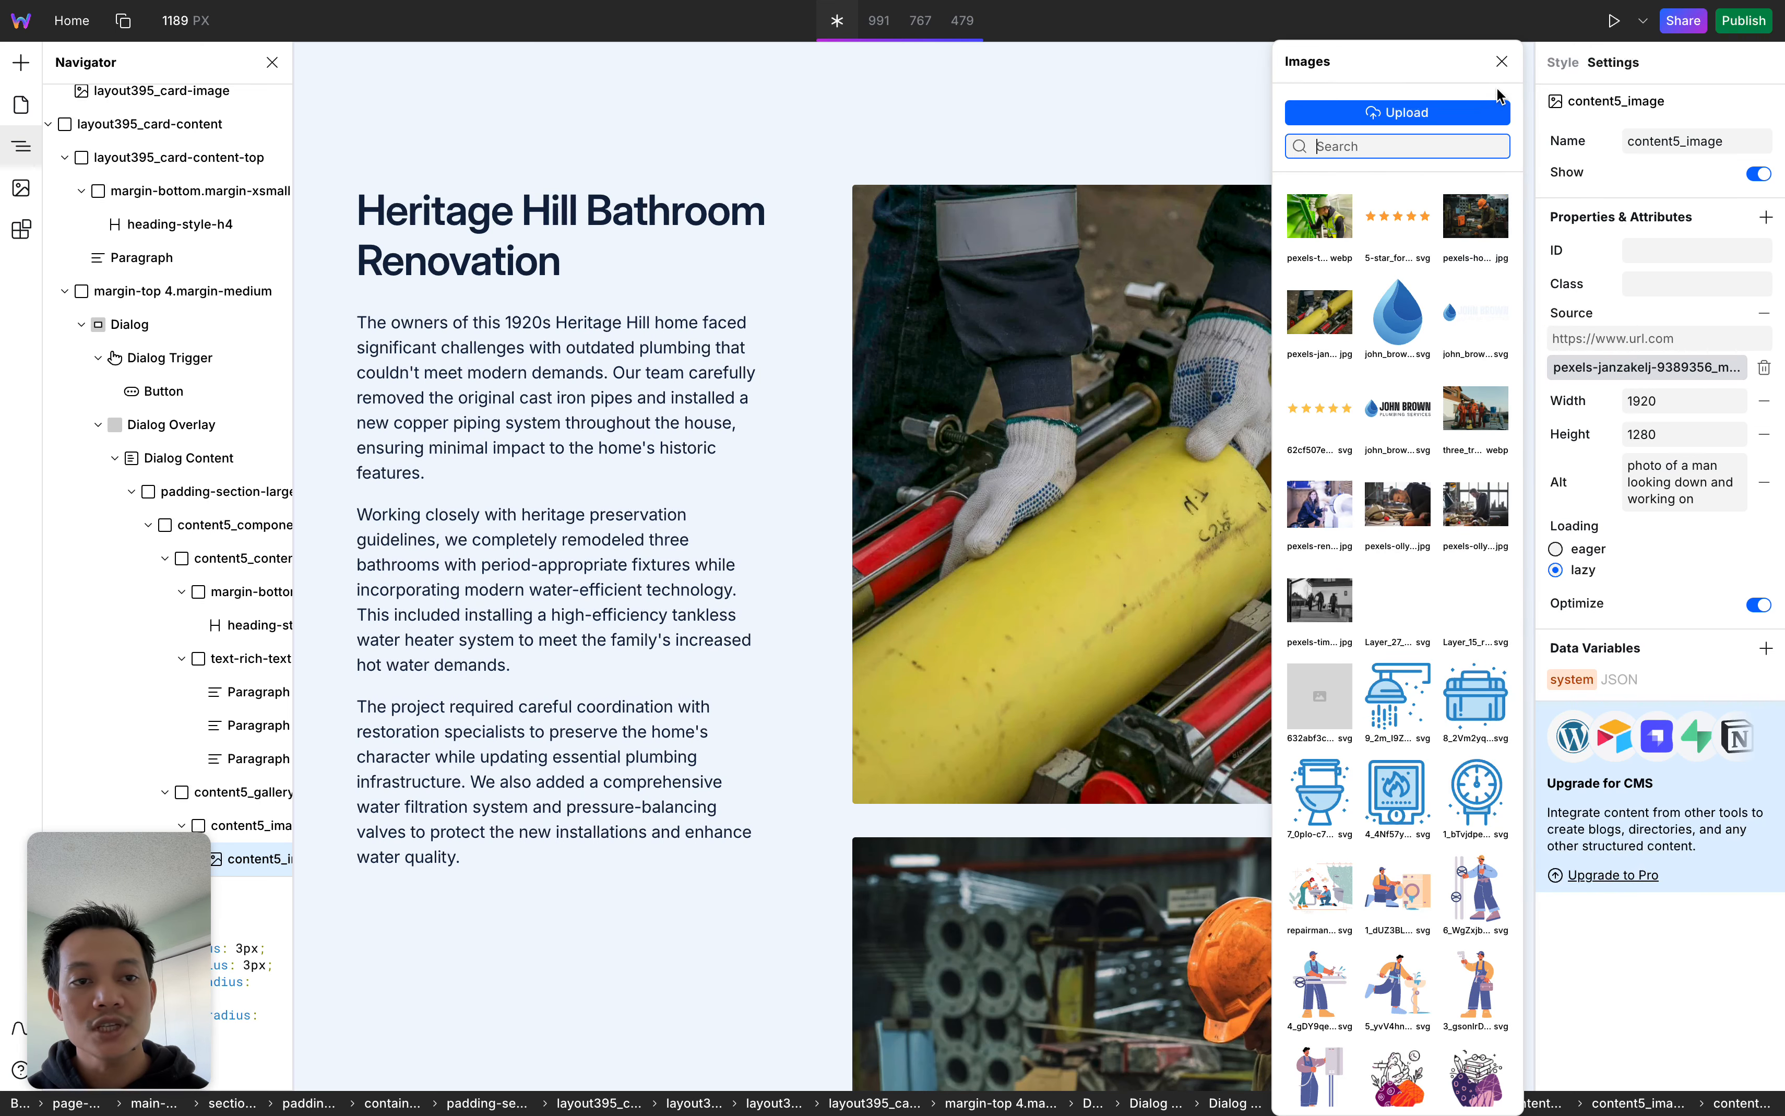
left_click(1502, 61)
Check the image sources of the popup's second and third photos in their settings, keeping both photos as they are
scroll(1259, 435, "down", 5)
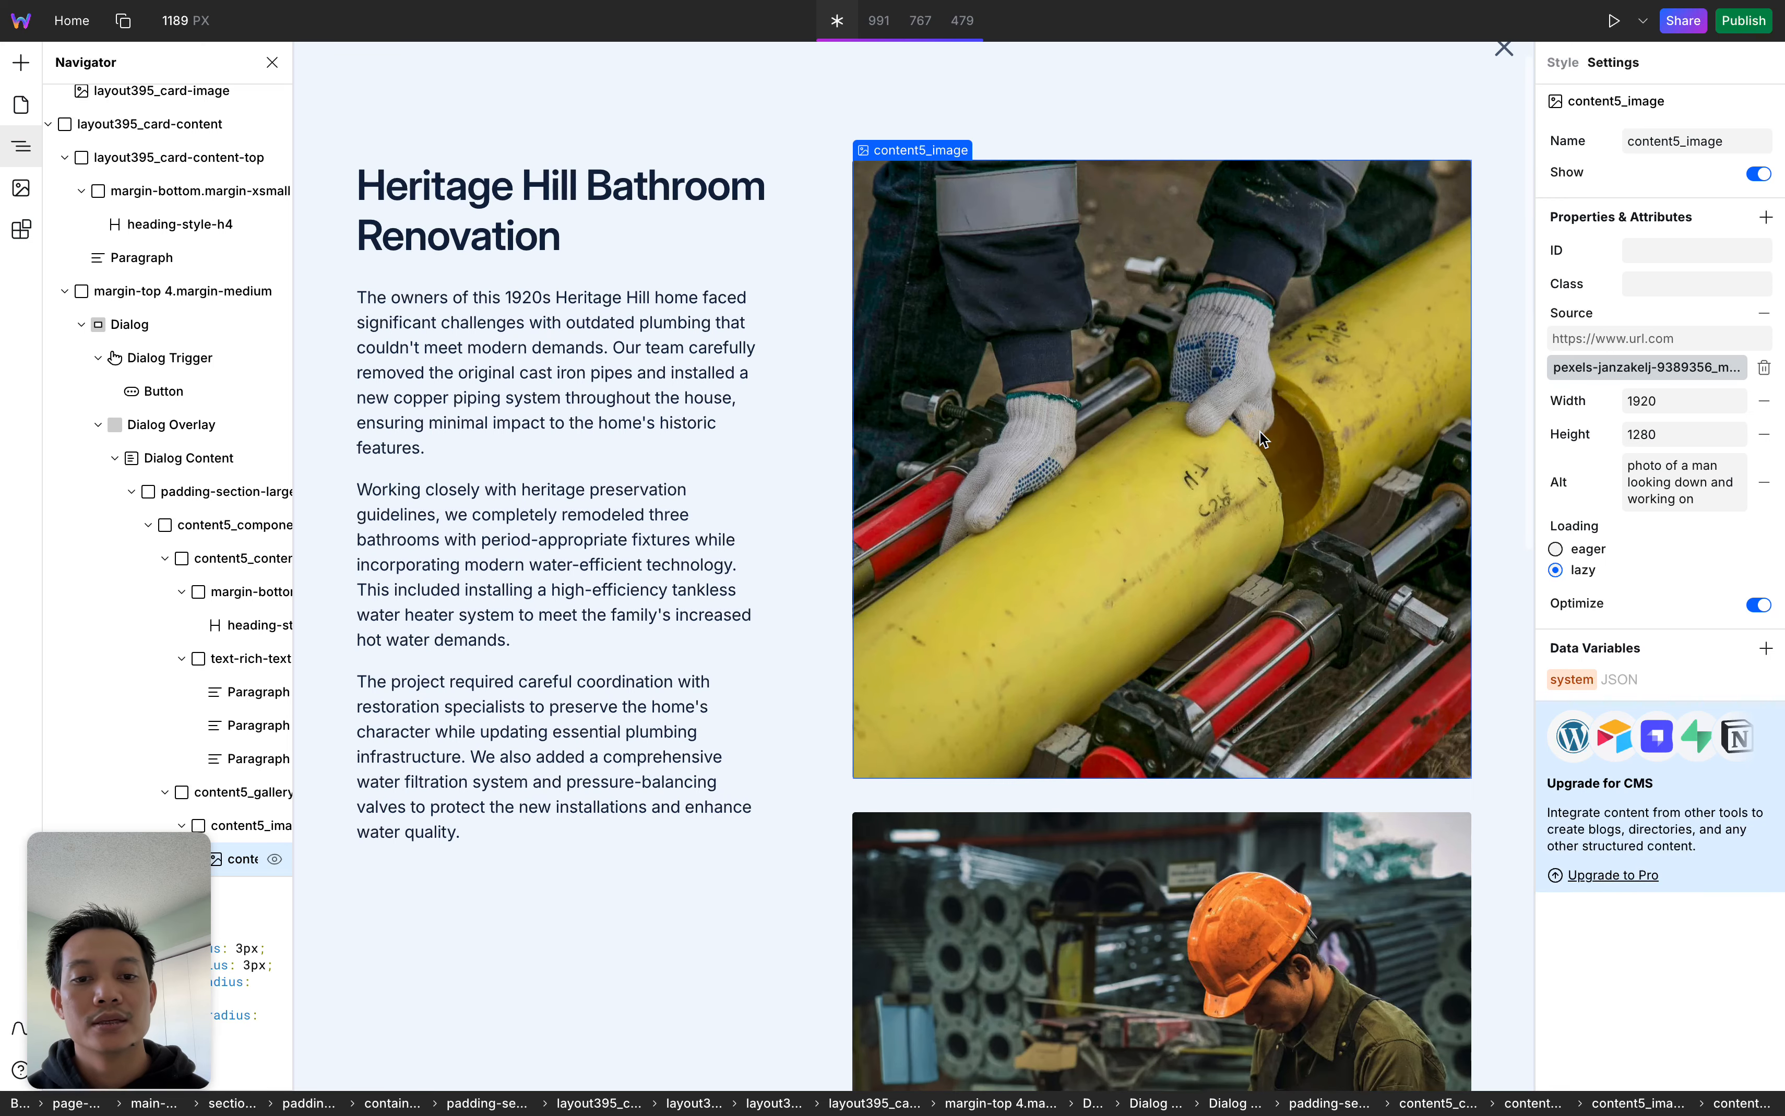
left_click(1146, 435)
left_click(1630, 367)
left_click(1498, 70)
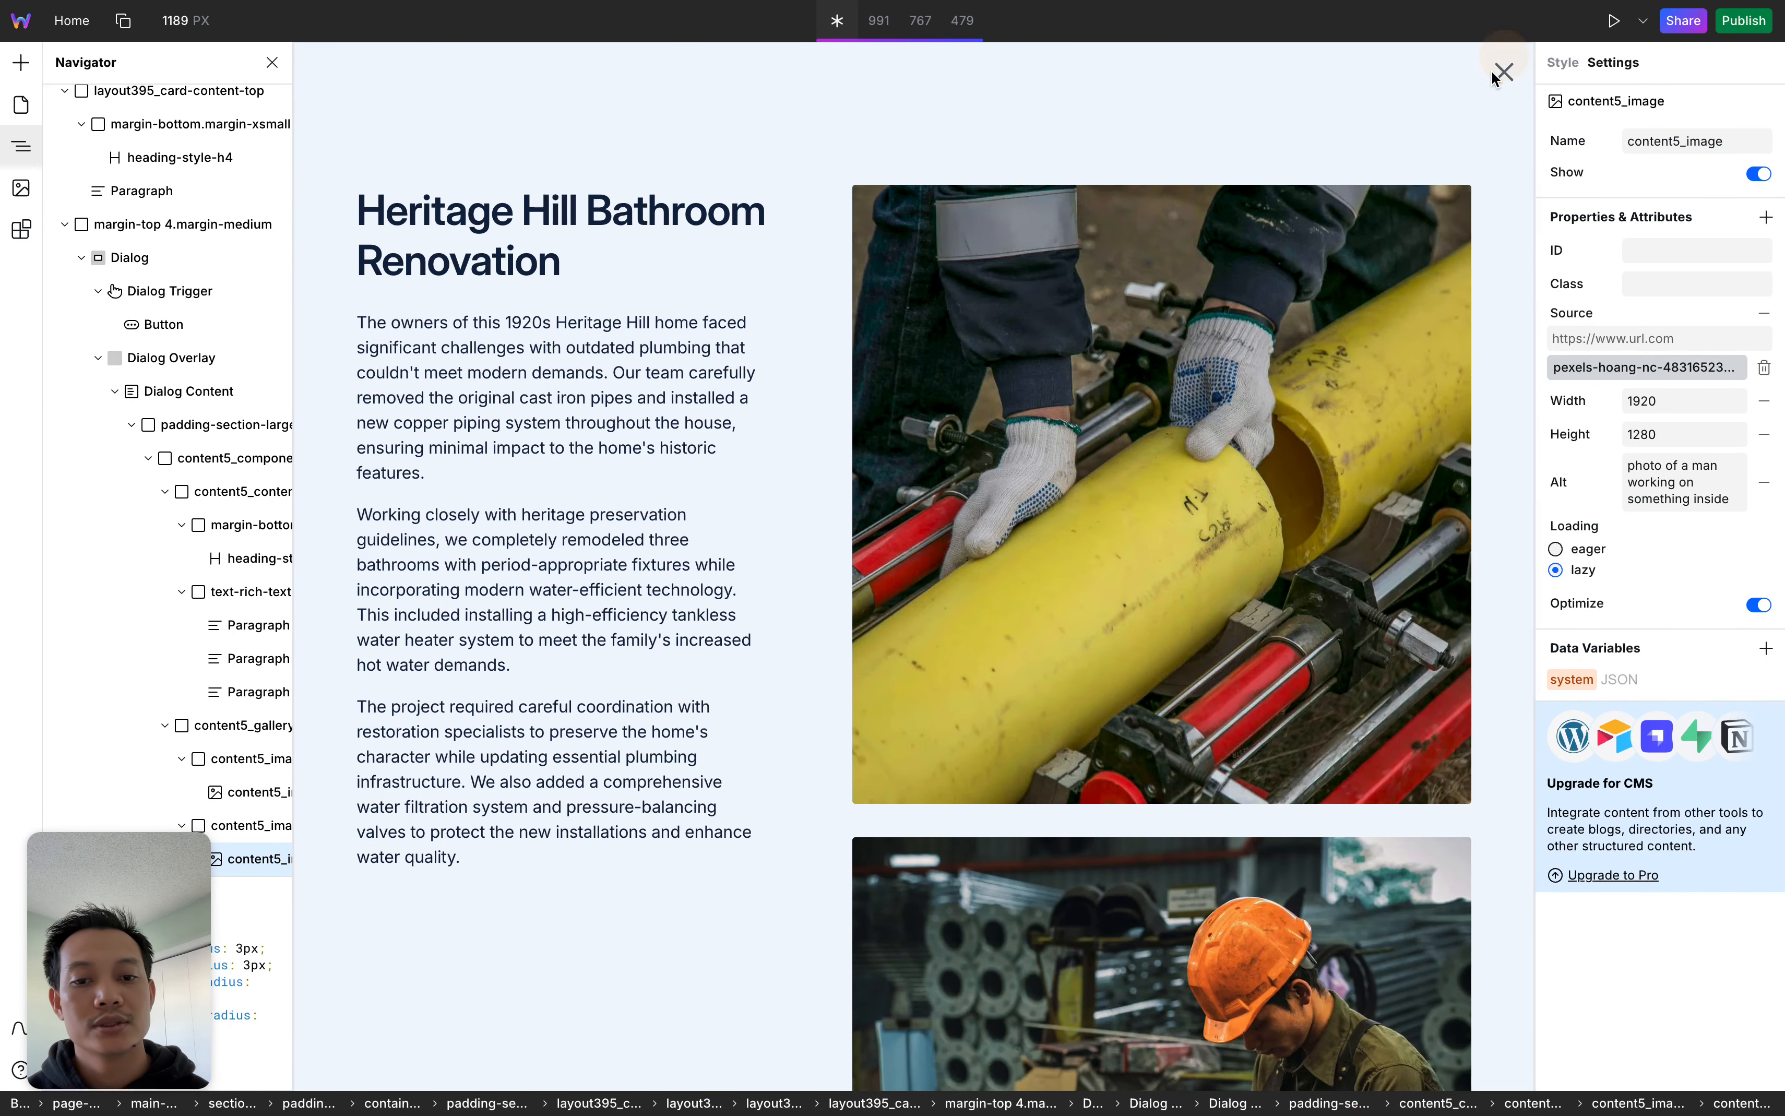
scroll(1281, 506, "down", 5)
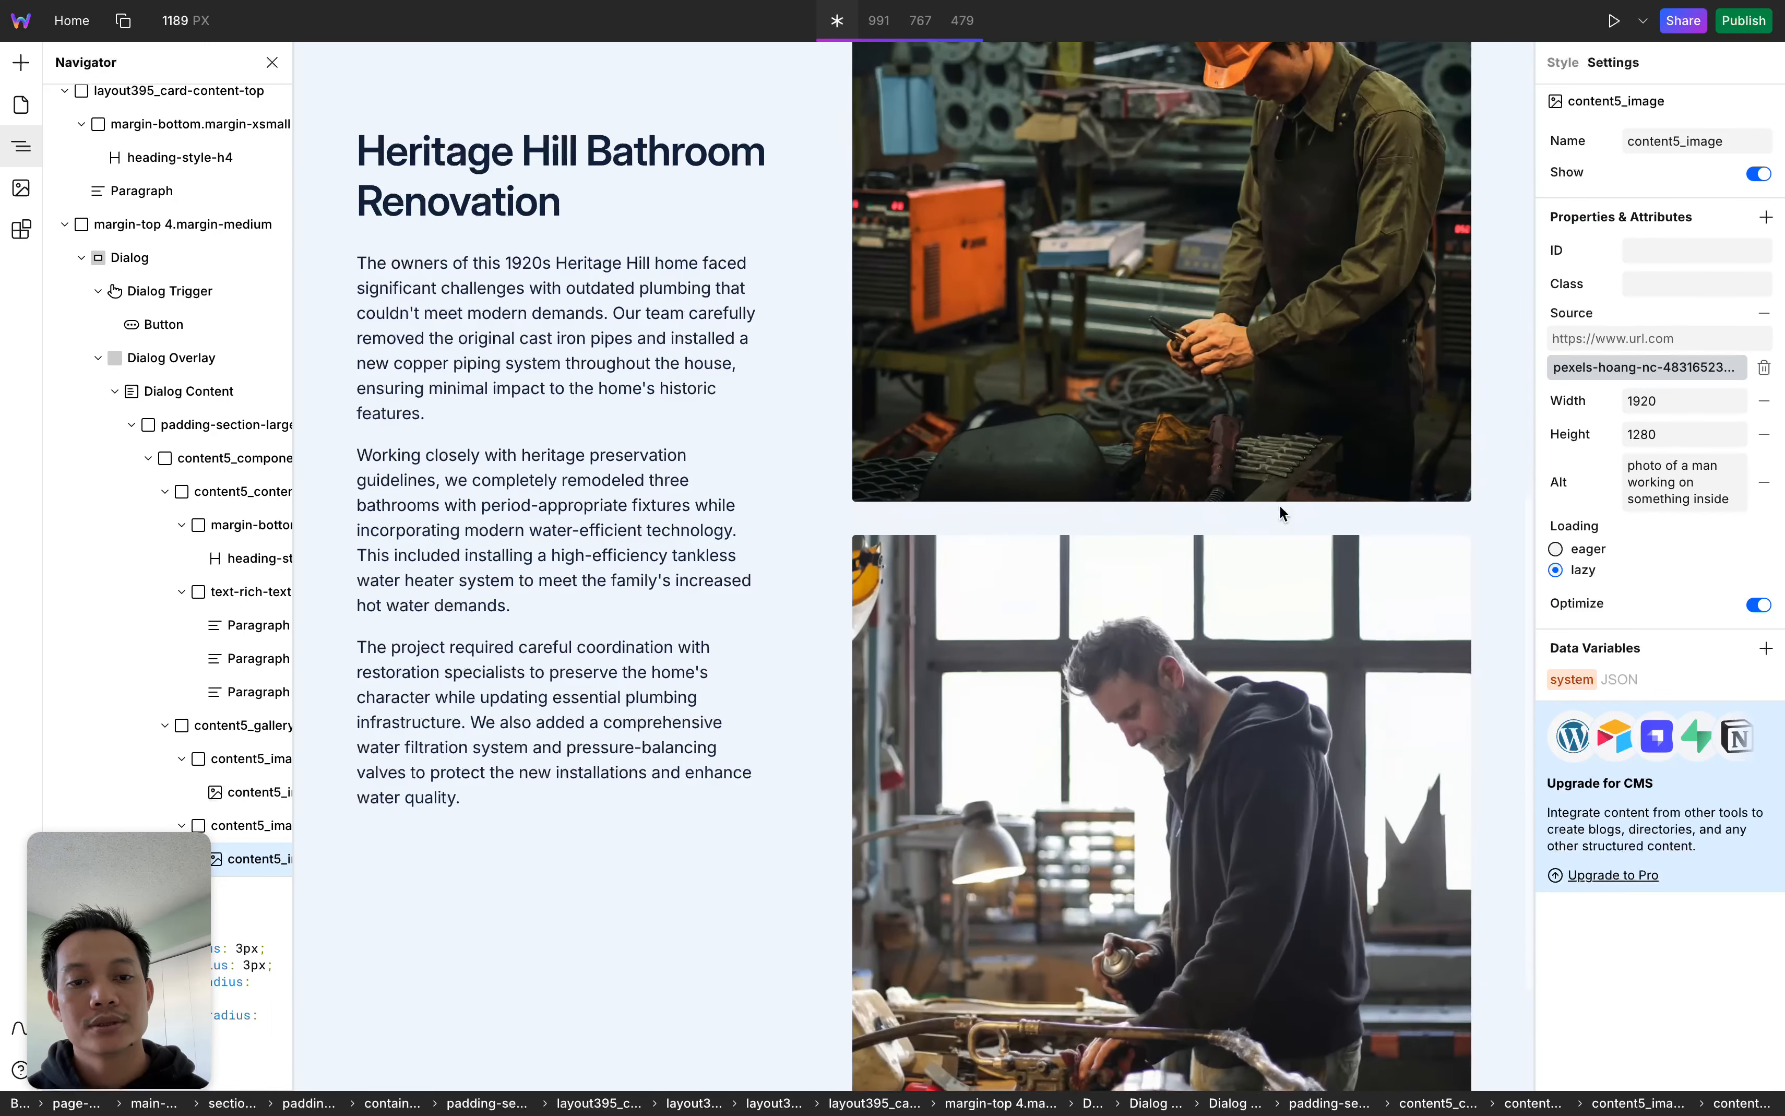
left_click(1211, 562)
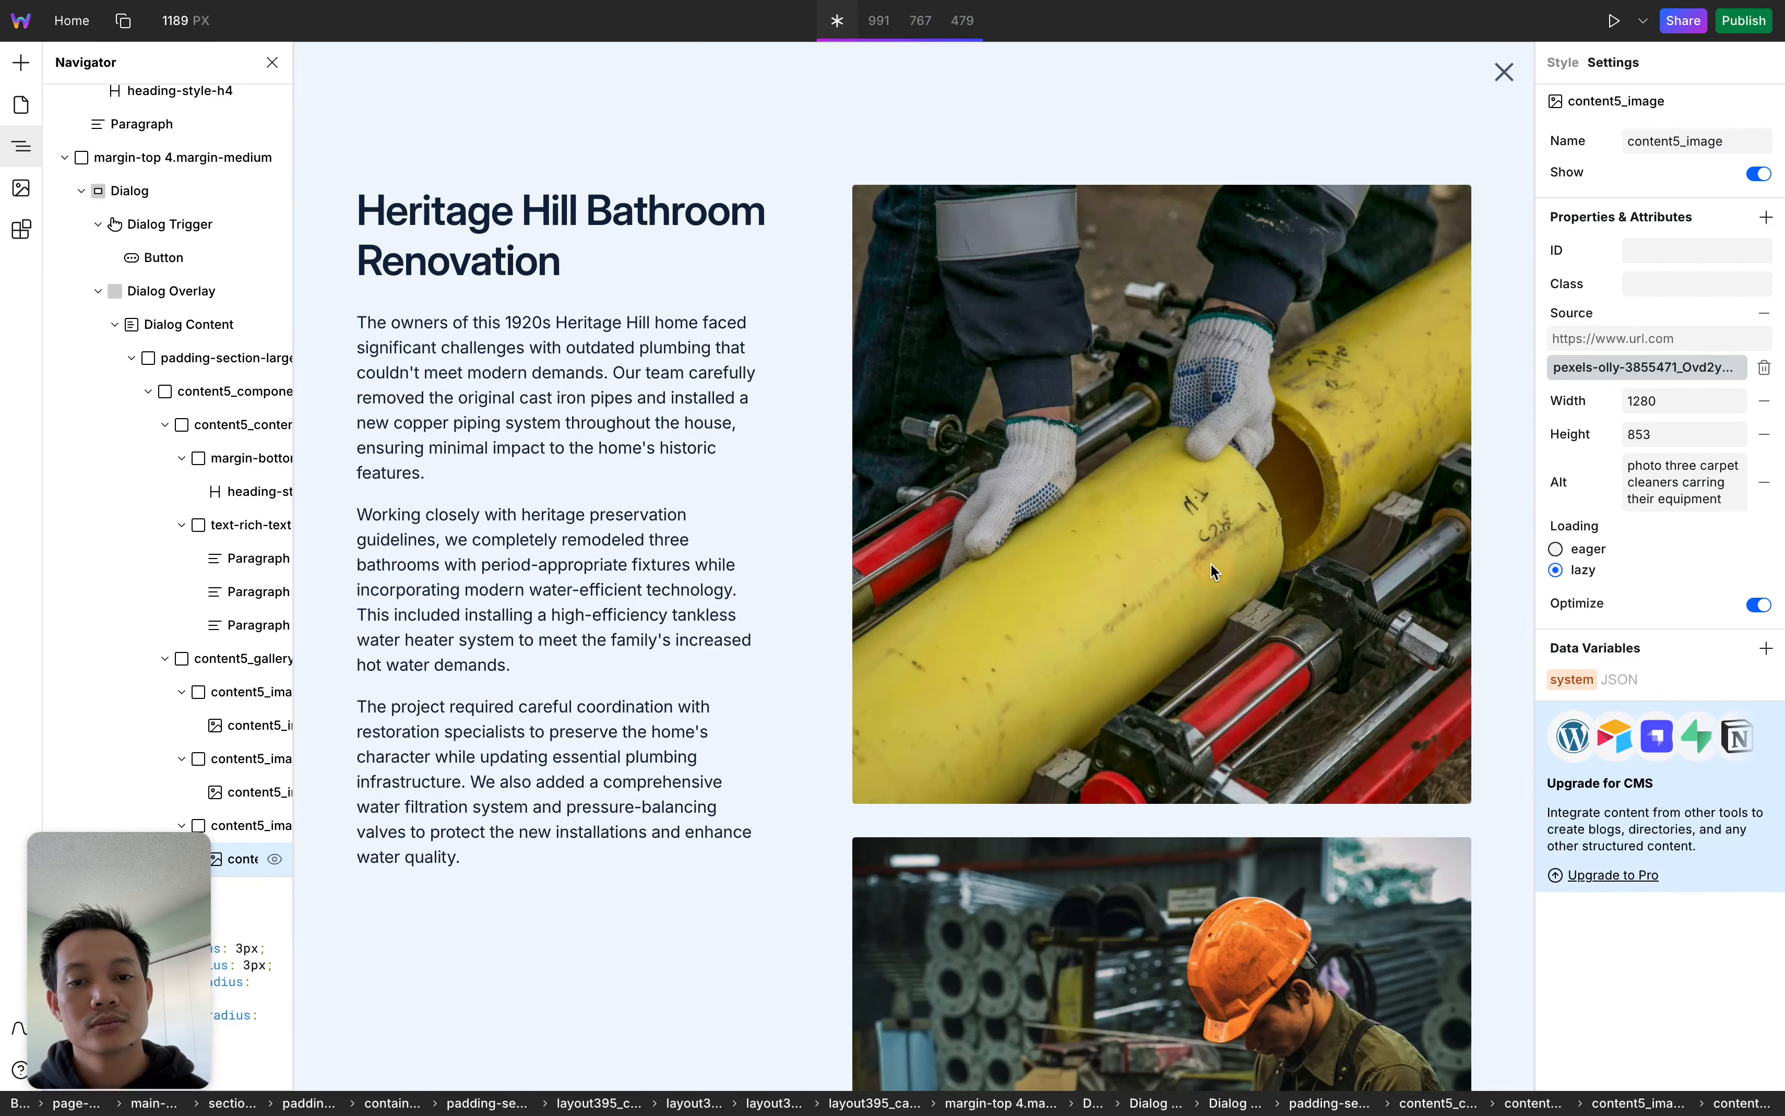
left_click(1586, 363)
left_click(1502, 70)
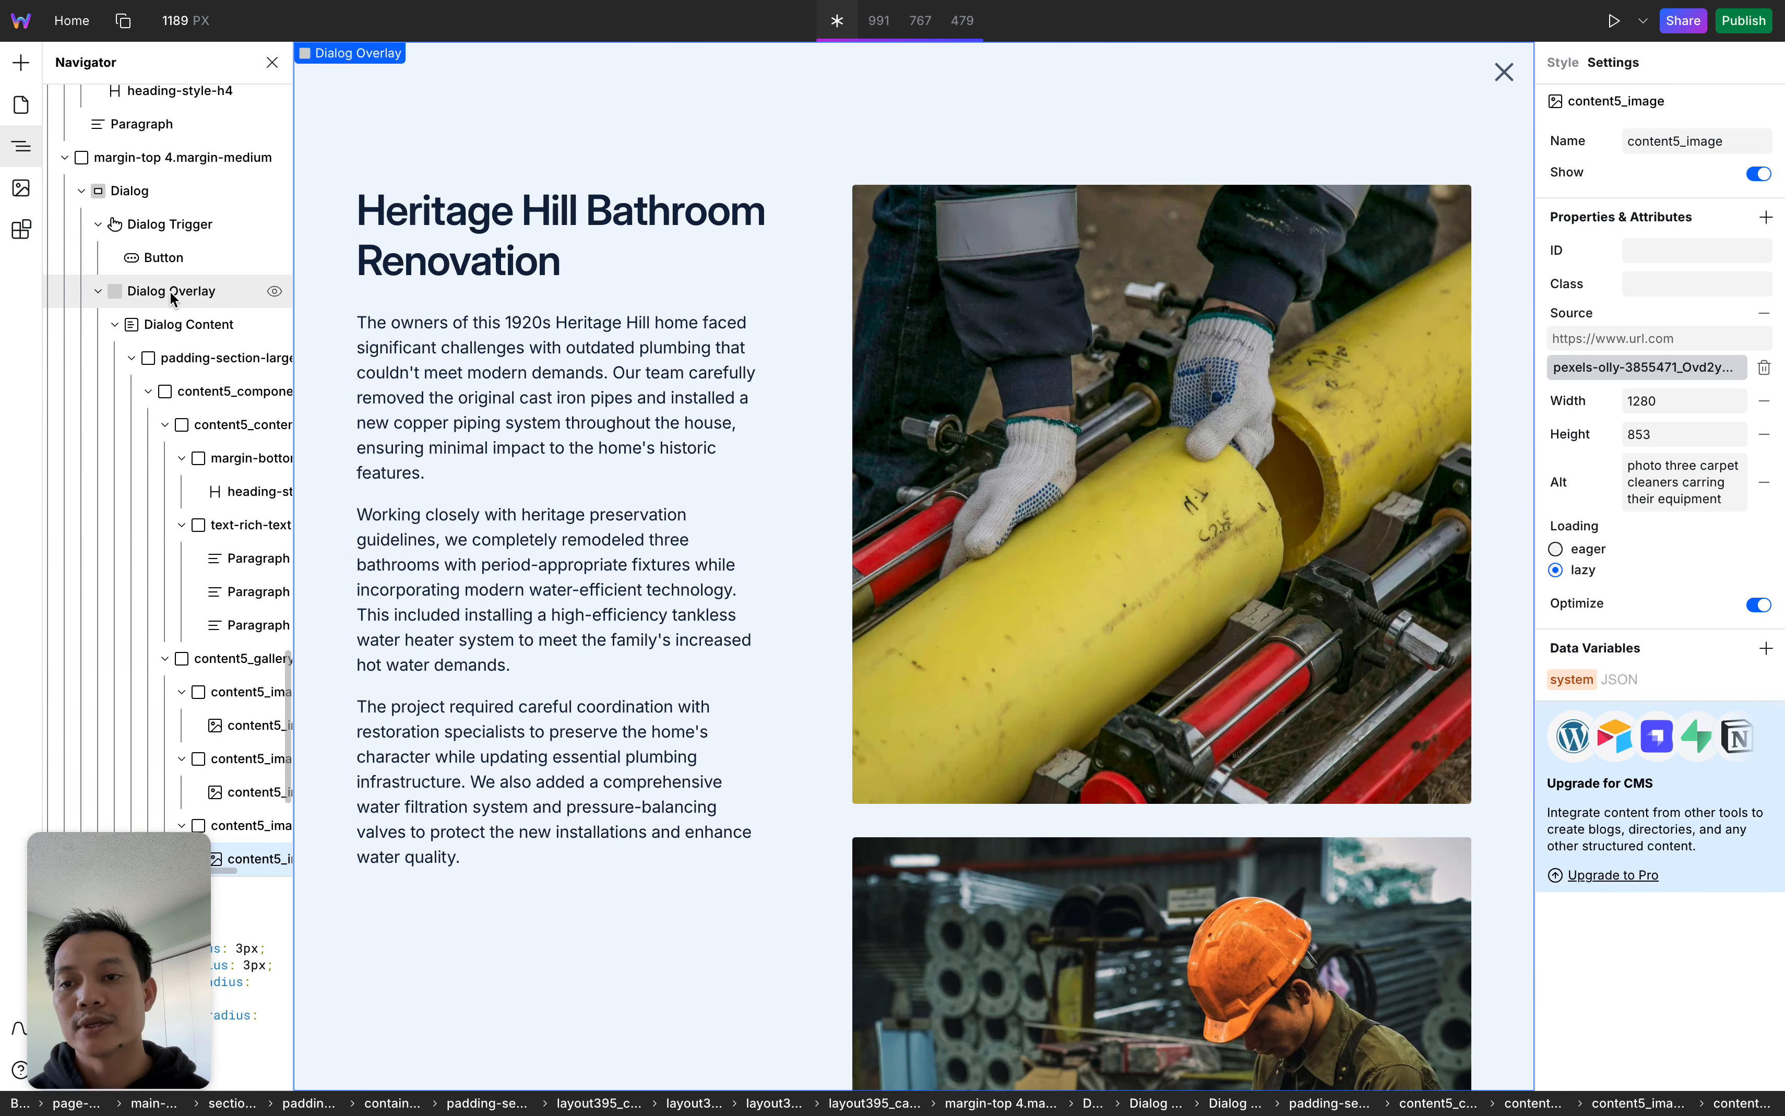
Collapse the Dialog Overlay in the element tree and select its parent Dialog to hide the Heritage Hill popup on the canvas
left_click(96, 290)
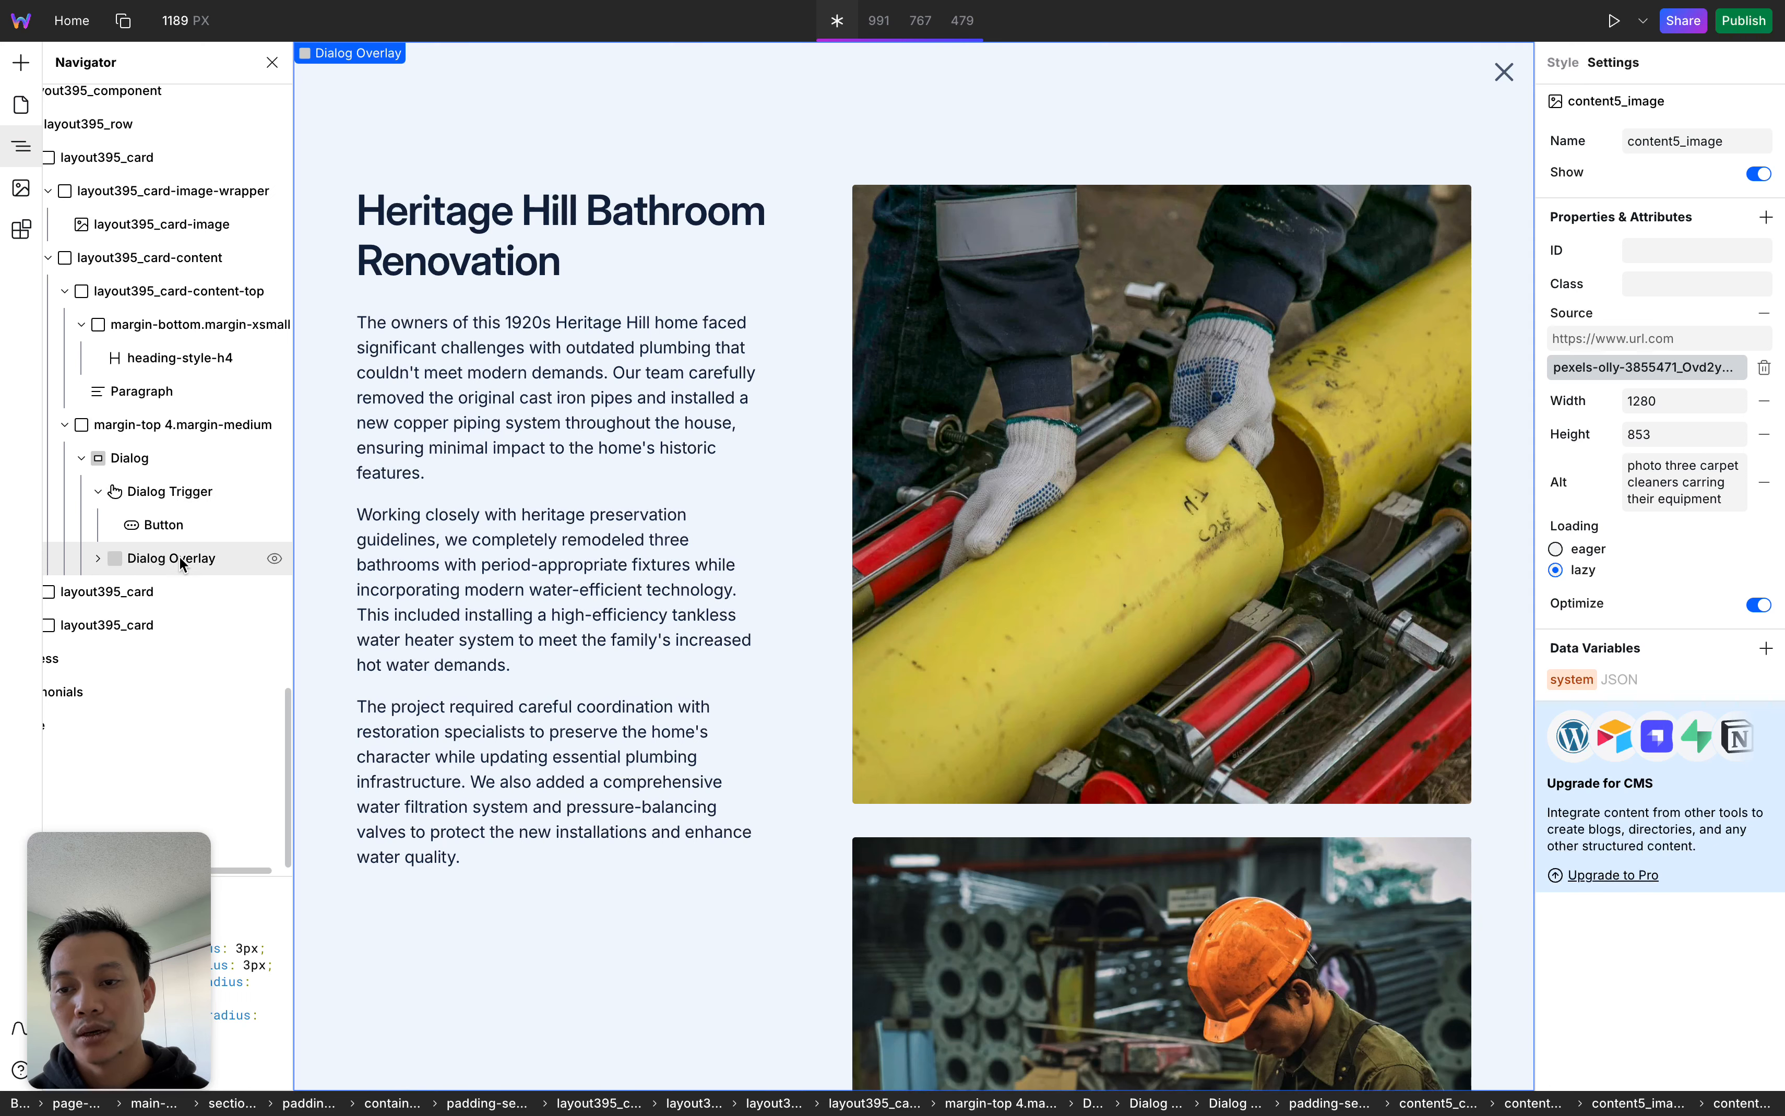
left_click(96, 558)
scroll(96, 555, "down", 3)
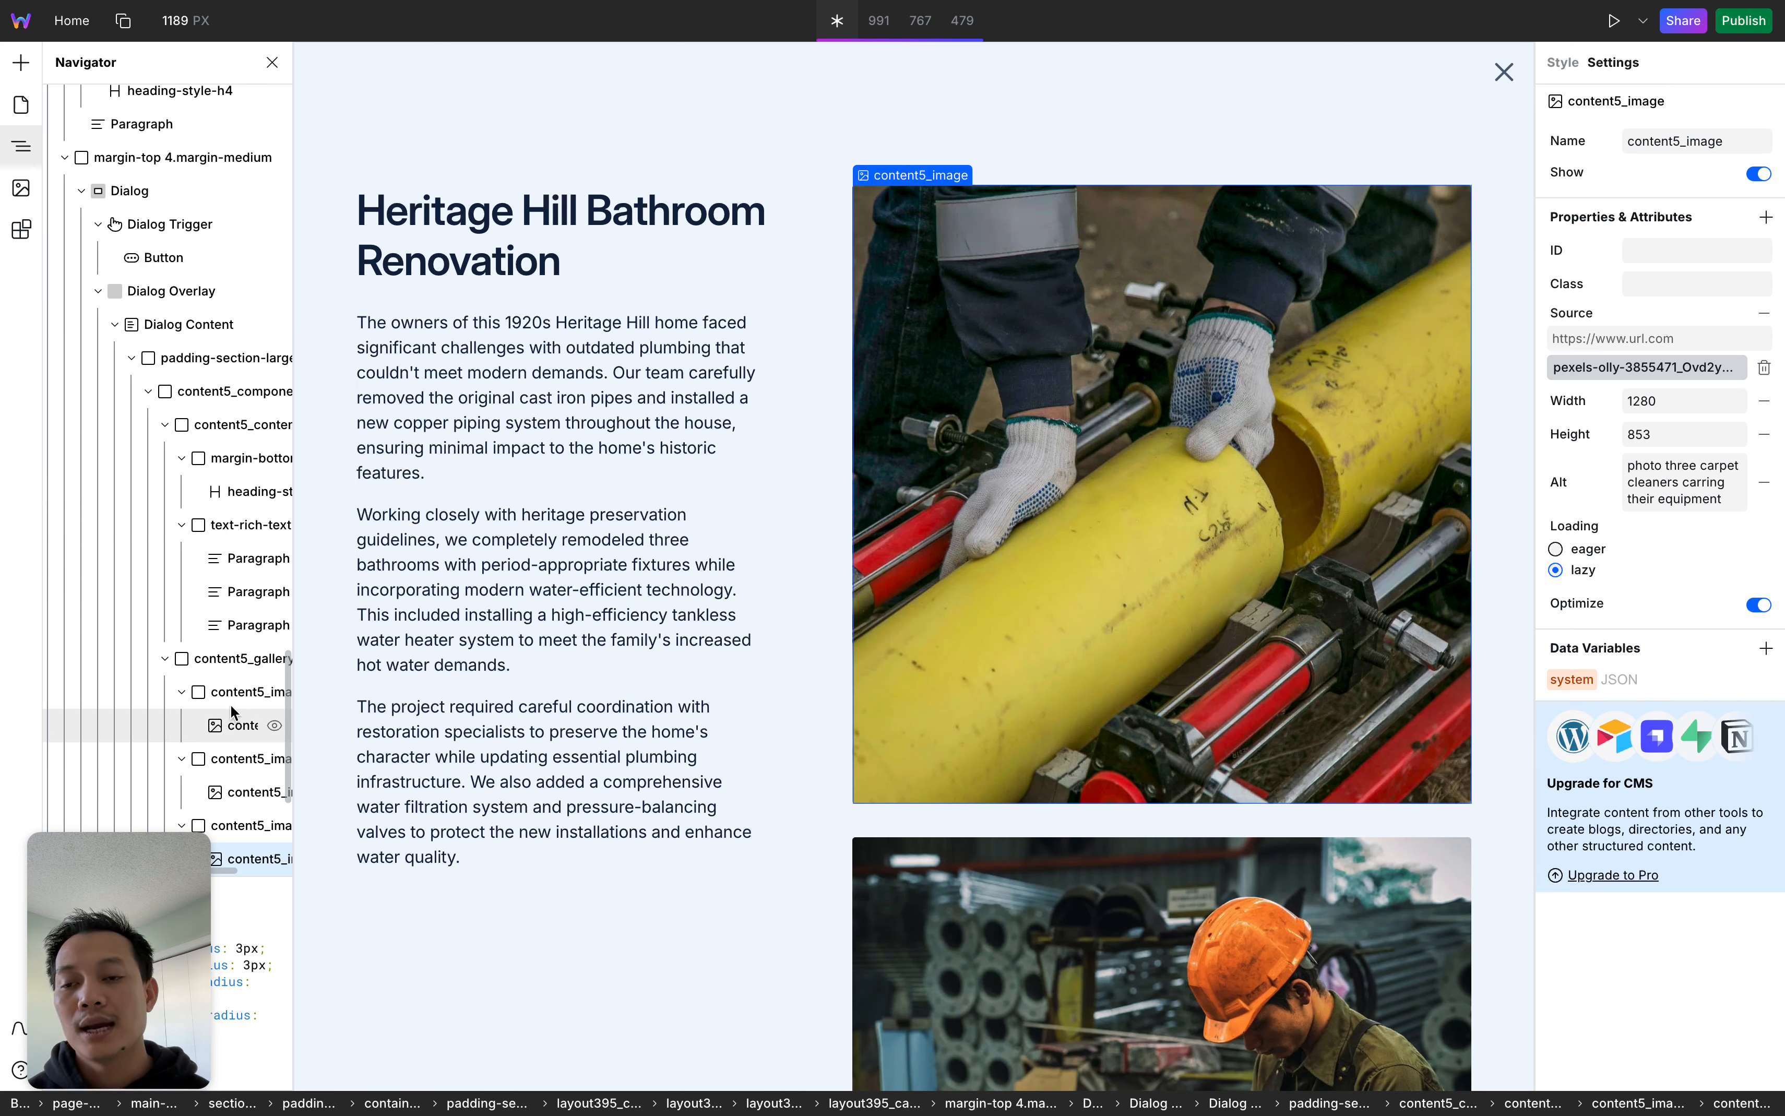
left_click(99, 290)
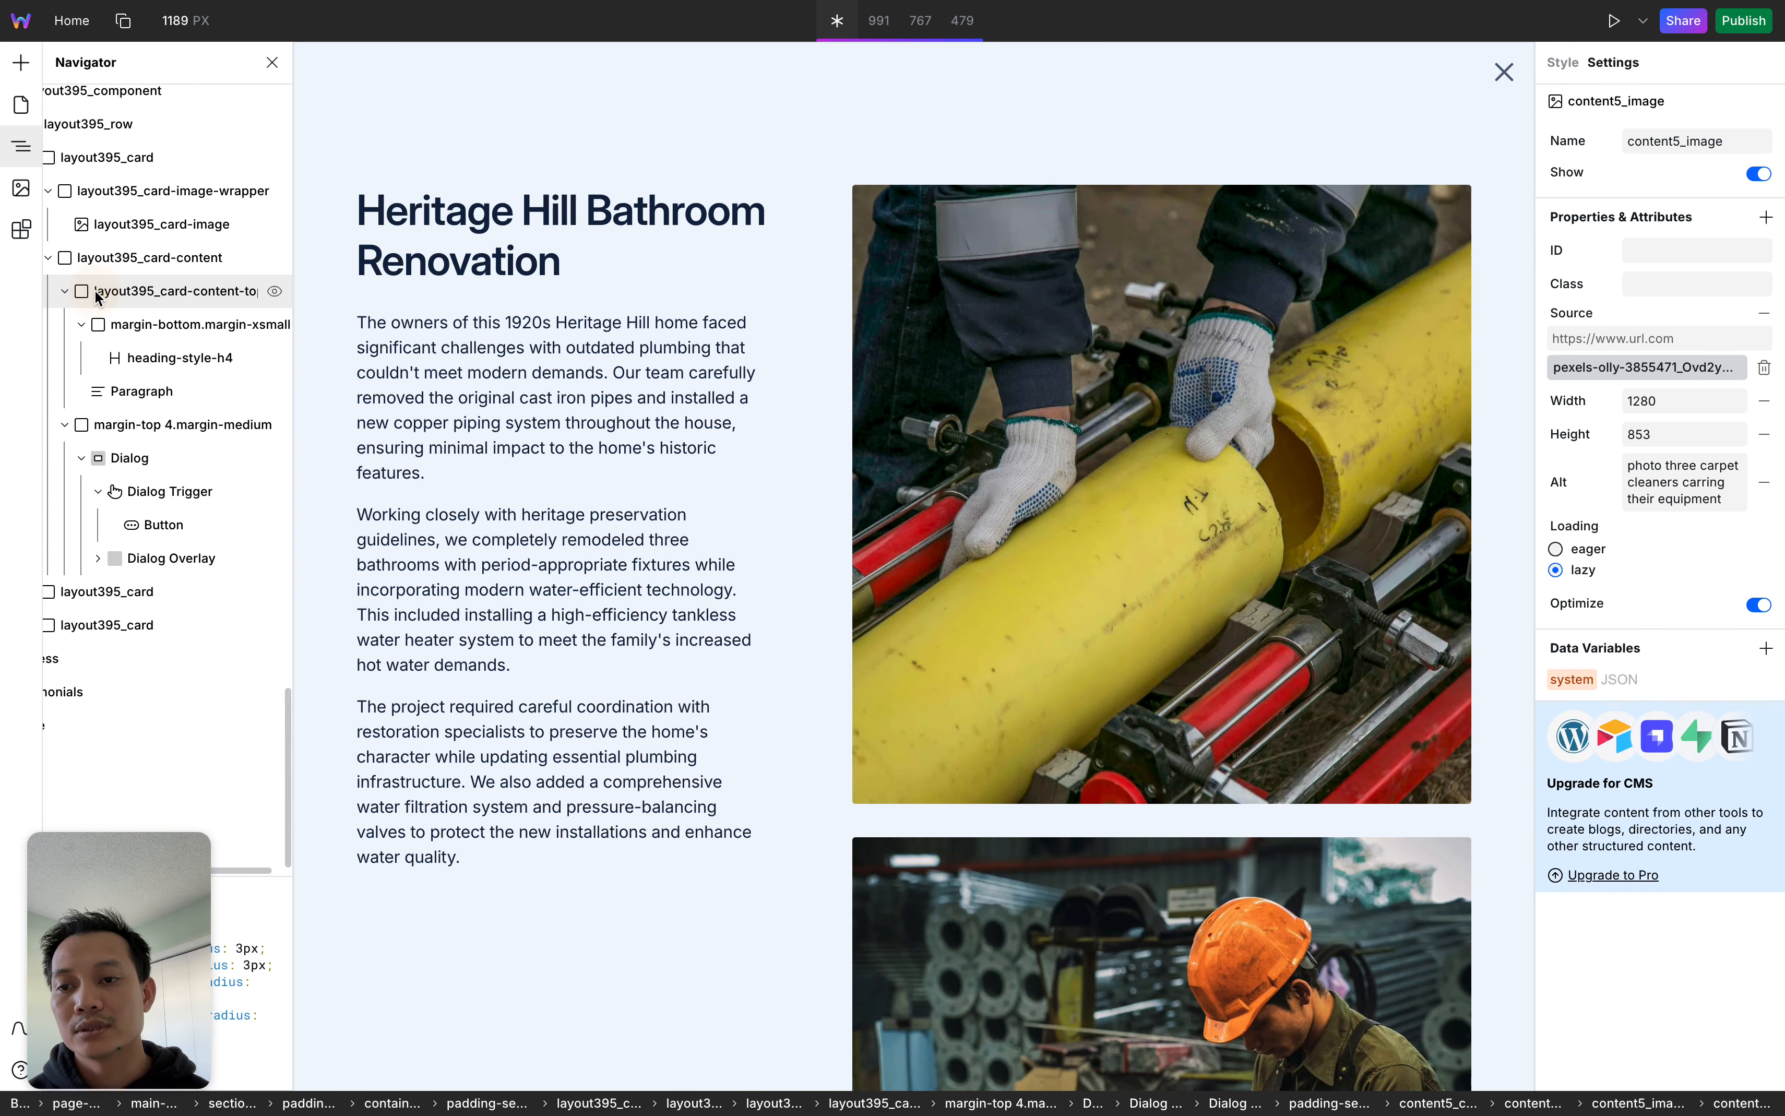
left_click(190, 557)
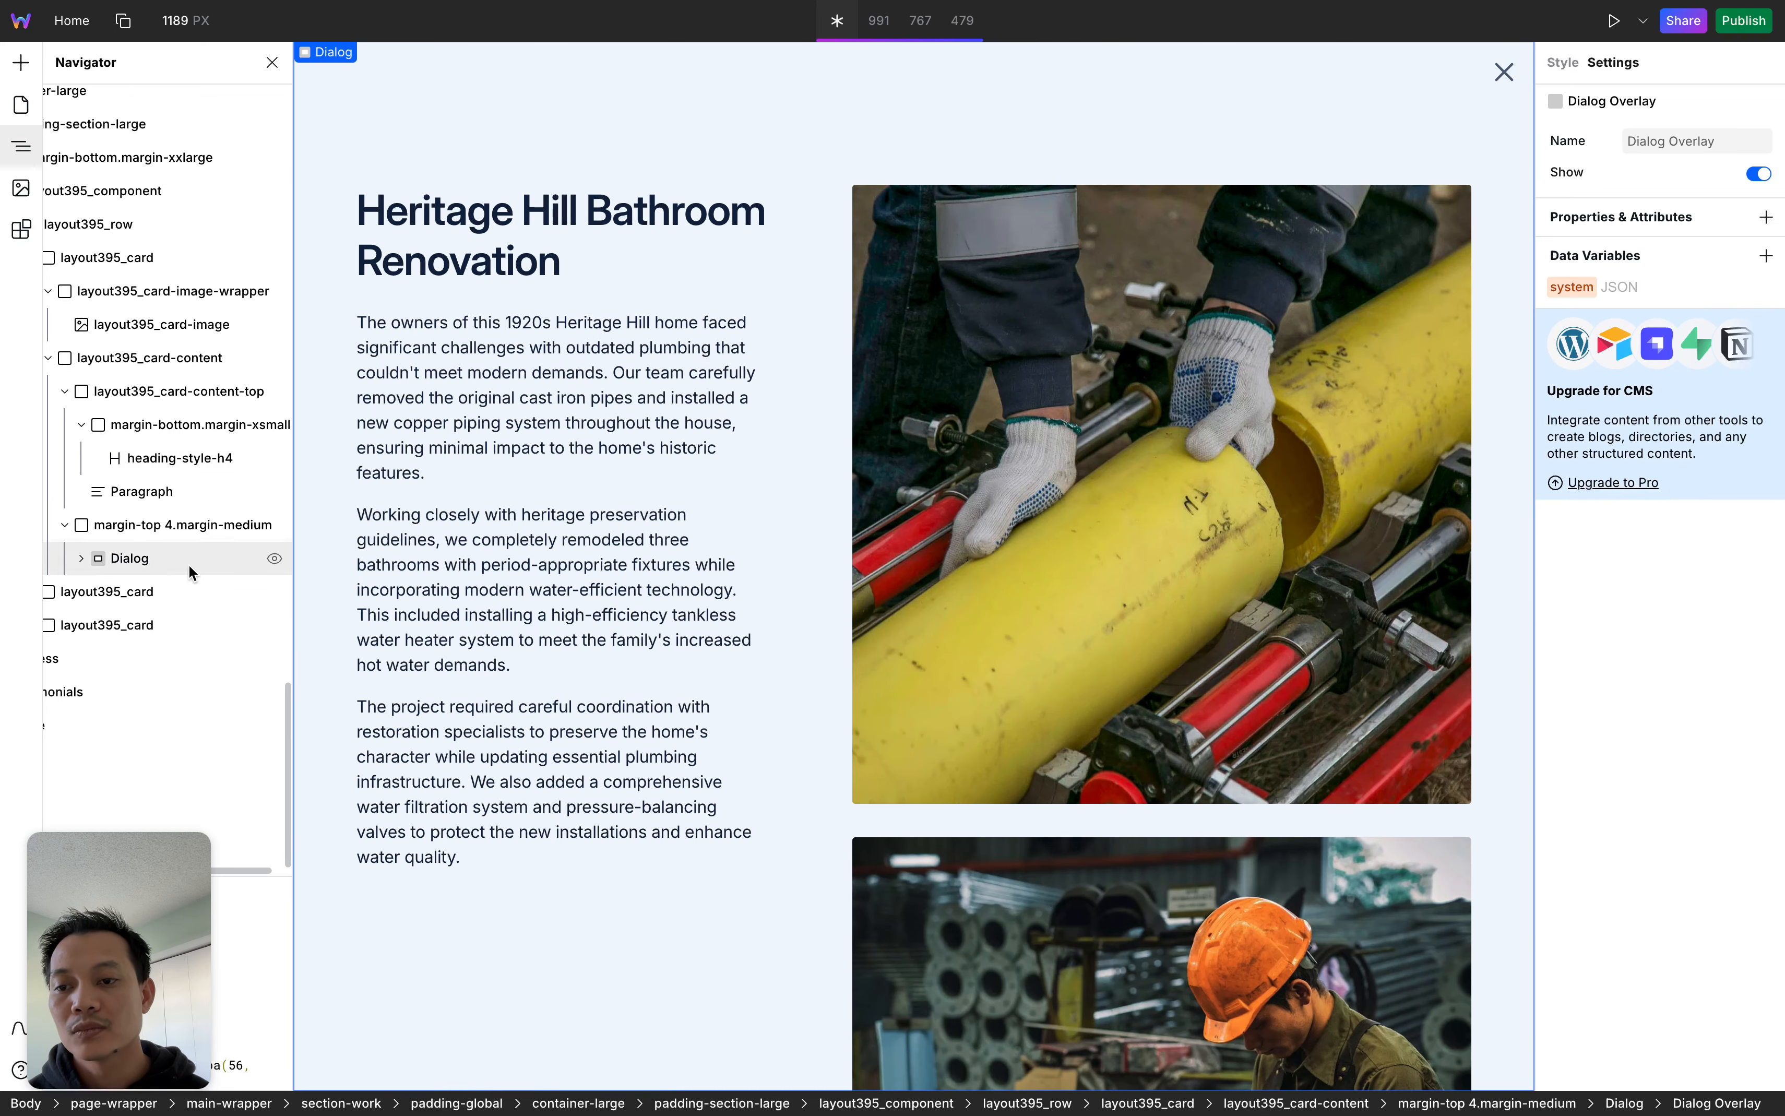
left_click(172, 558)
Select the Beltline Commercial Complex card's View project button to reveal its dialog structure in the element tree
scroll(1040, 643, "up", 10)
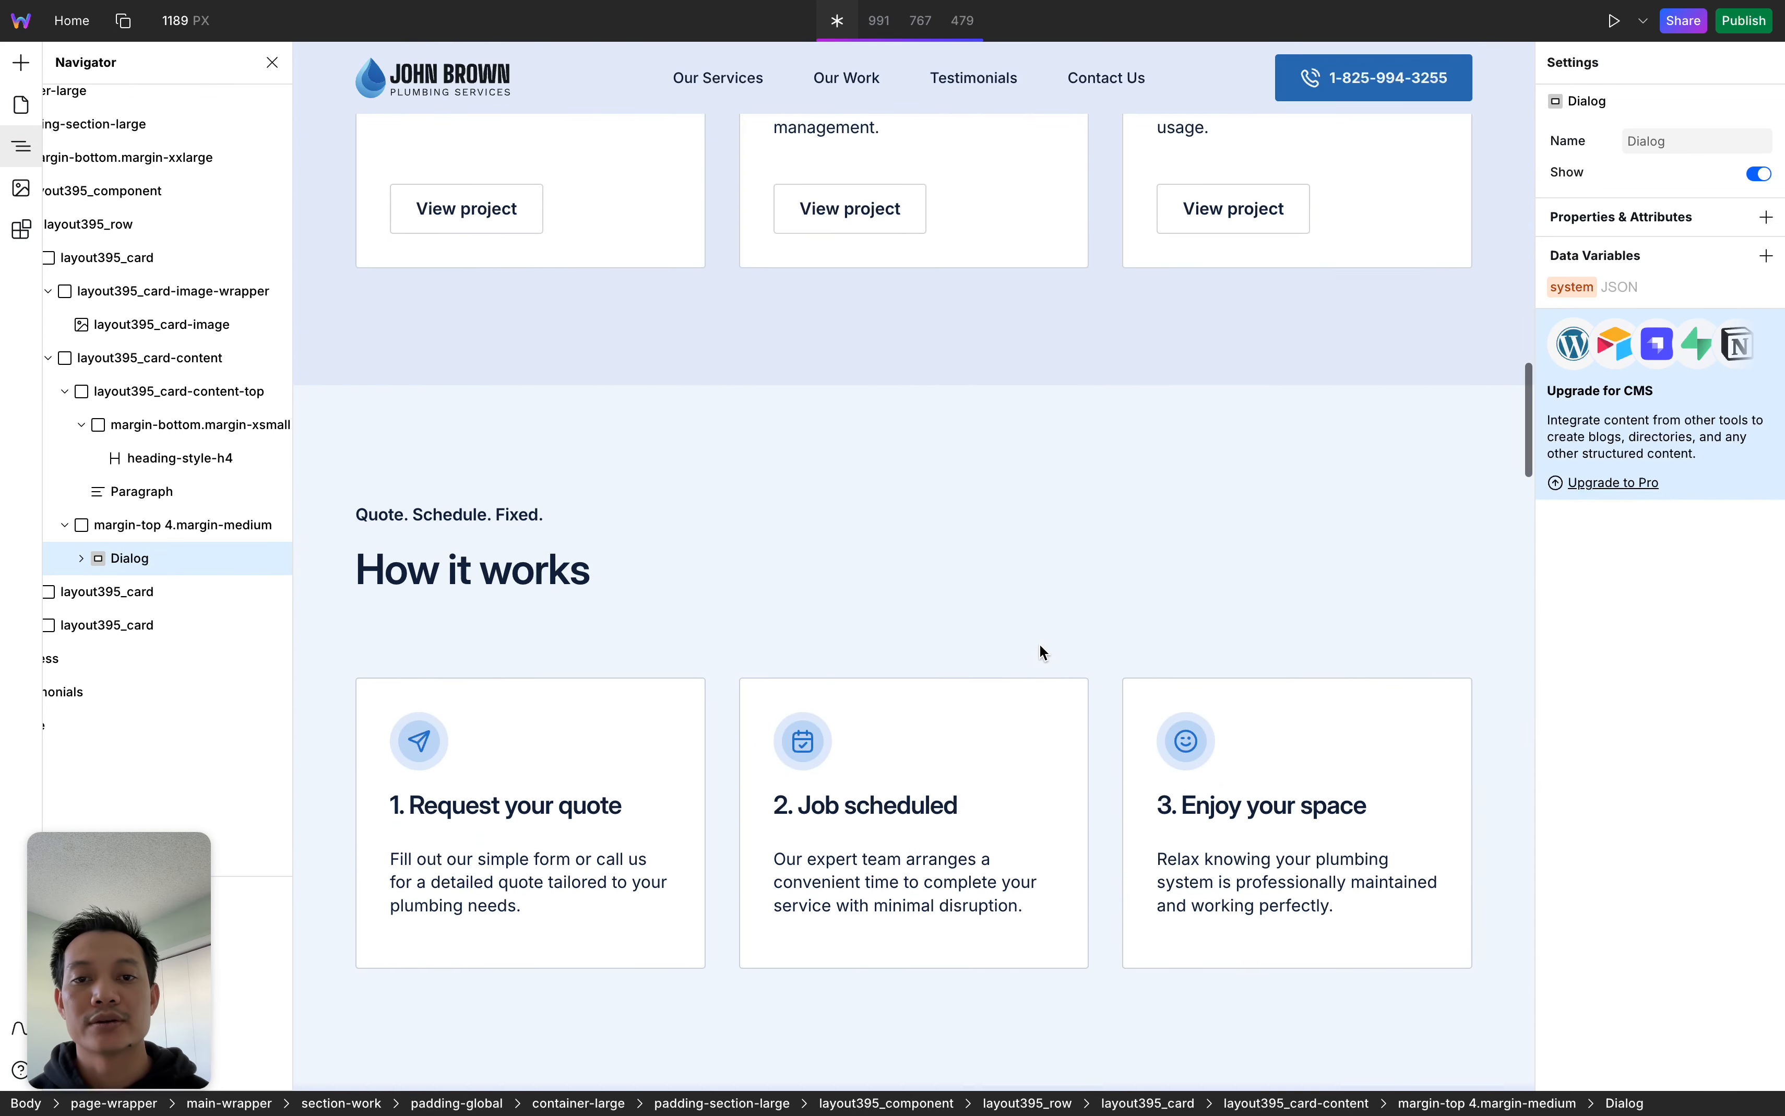
scroll(1043, 653, "down", 2)
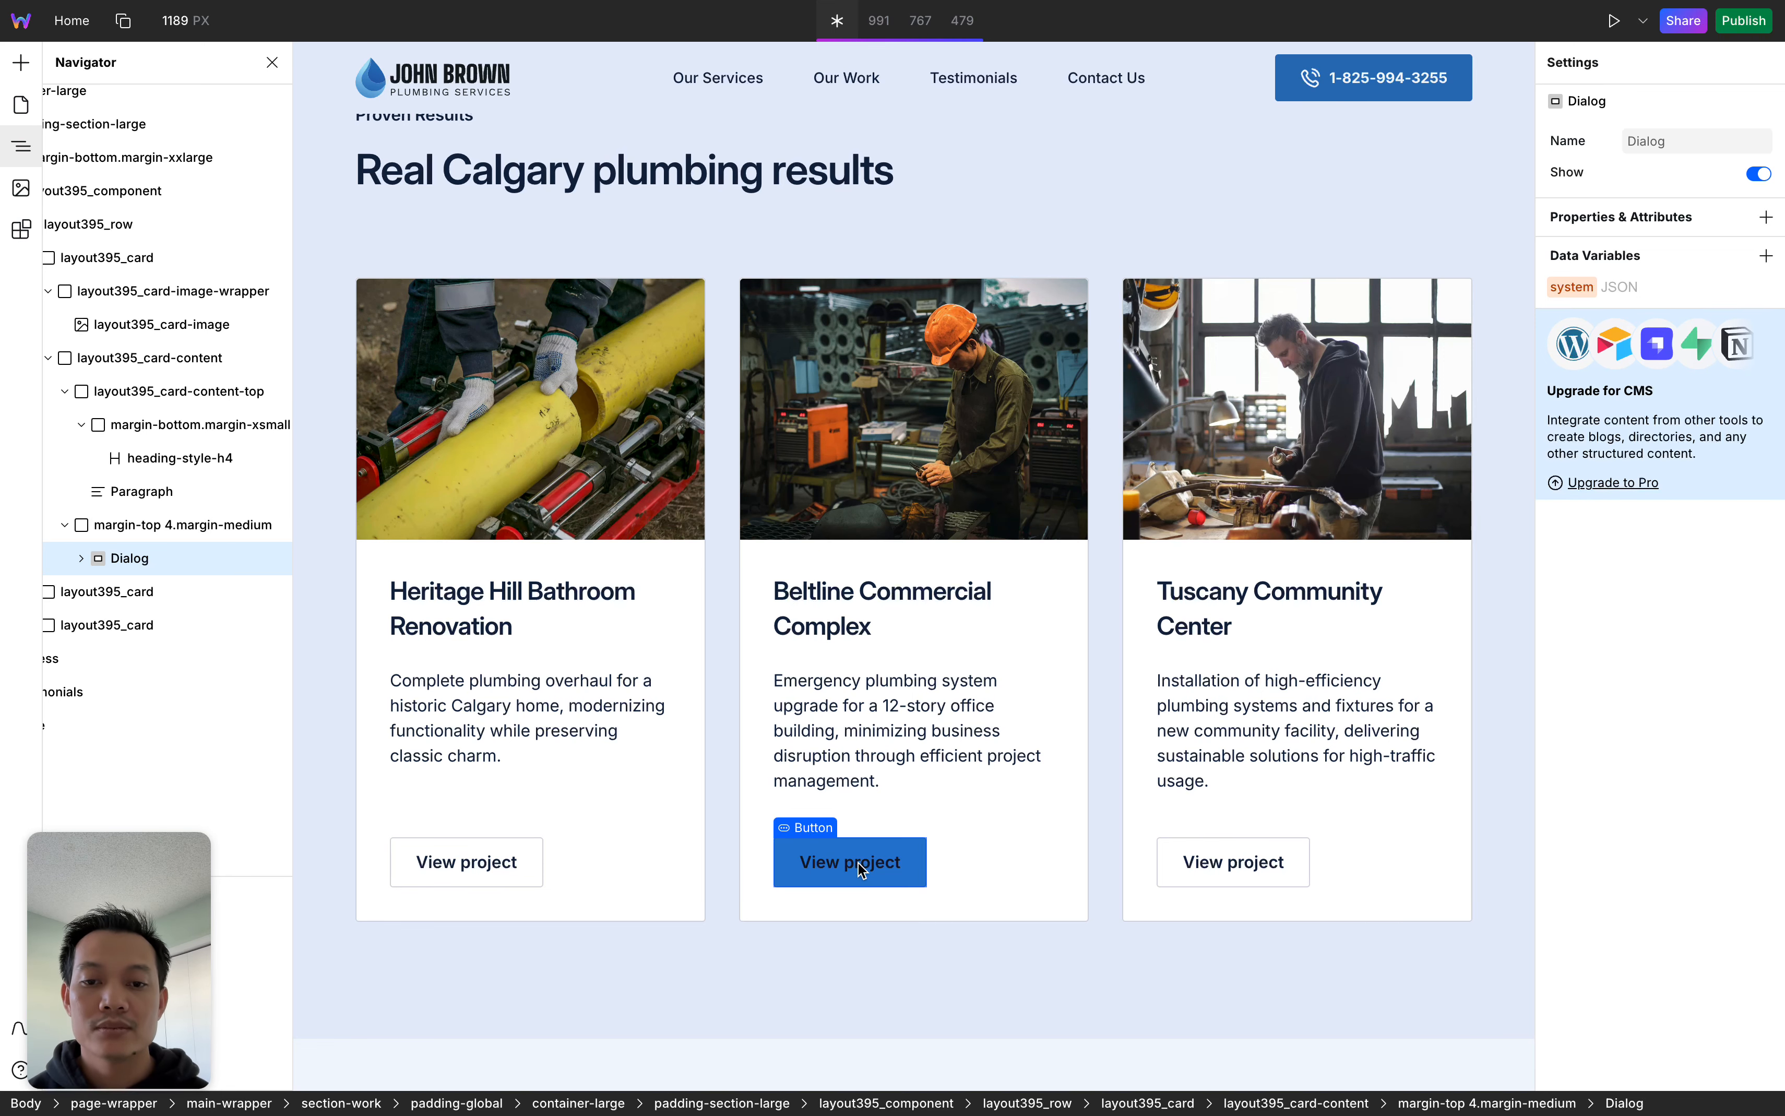
left_click(899, 849)
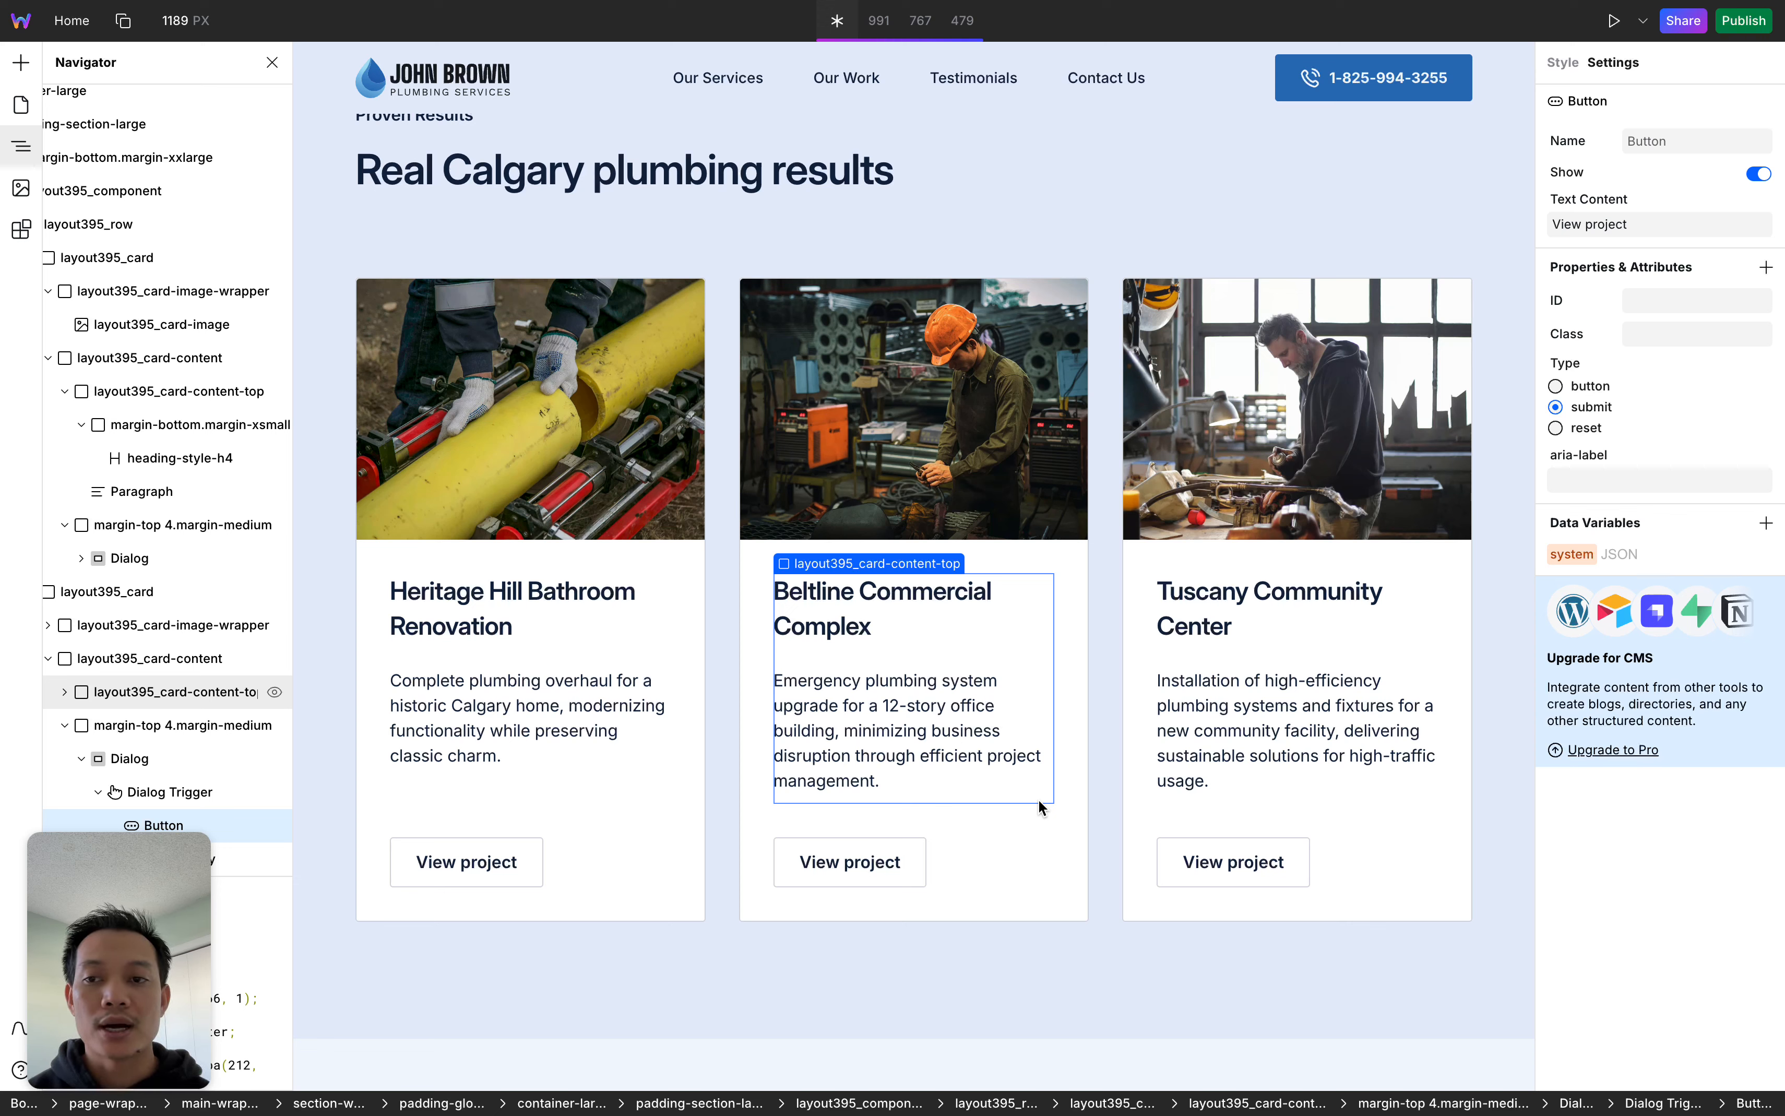
Switch to the Free Resources training page, open and close its chat widget, and return to the Webstudio editor
mouse_move(3, 715)
scroll(107, 710, "left", 3)
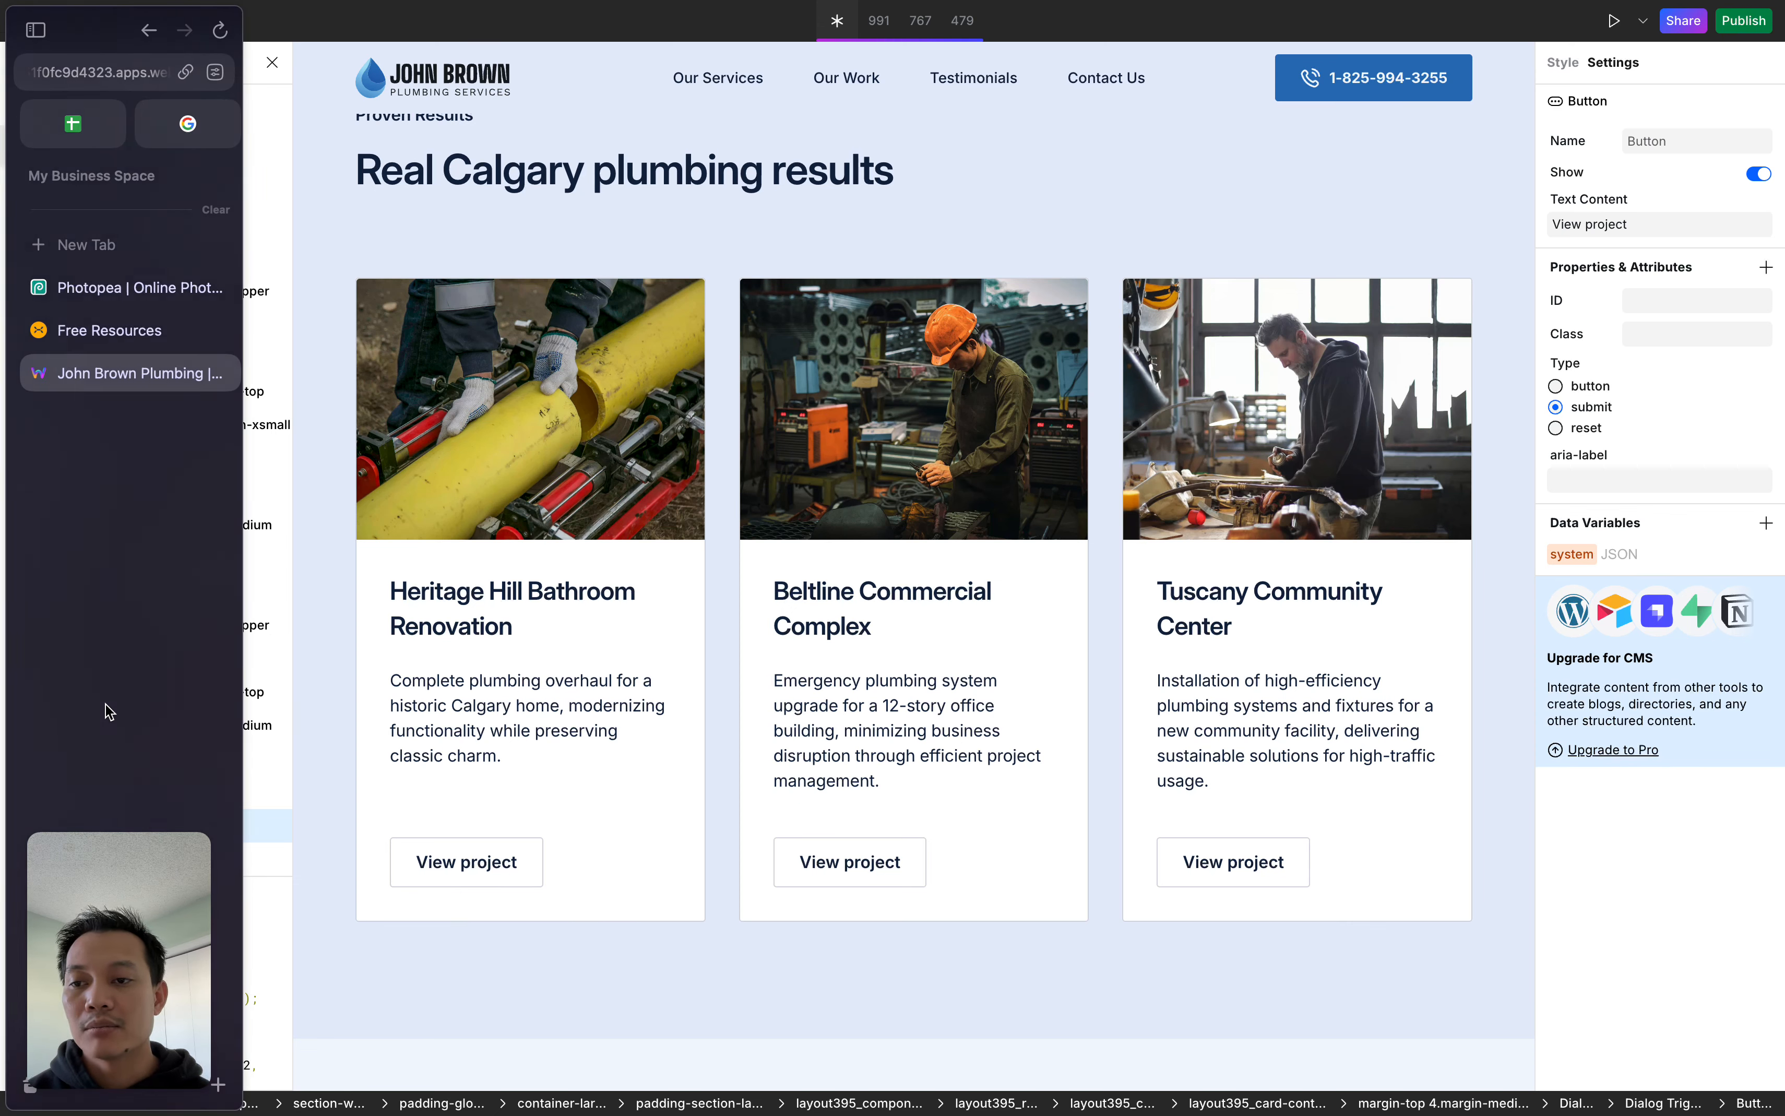
left_click(148, 521)
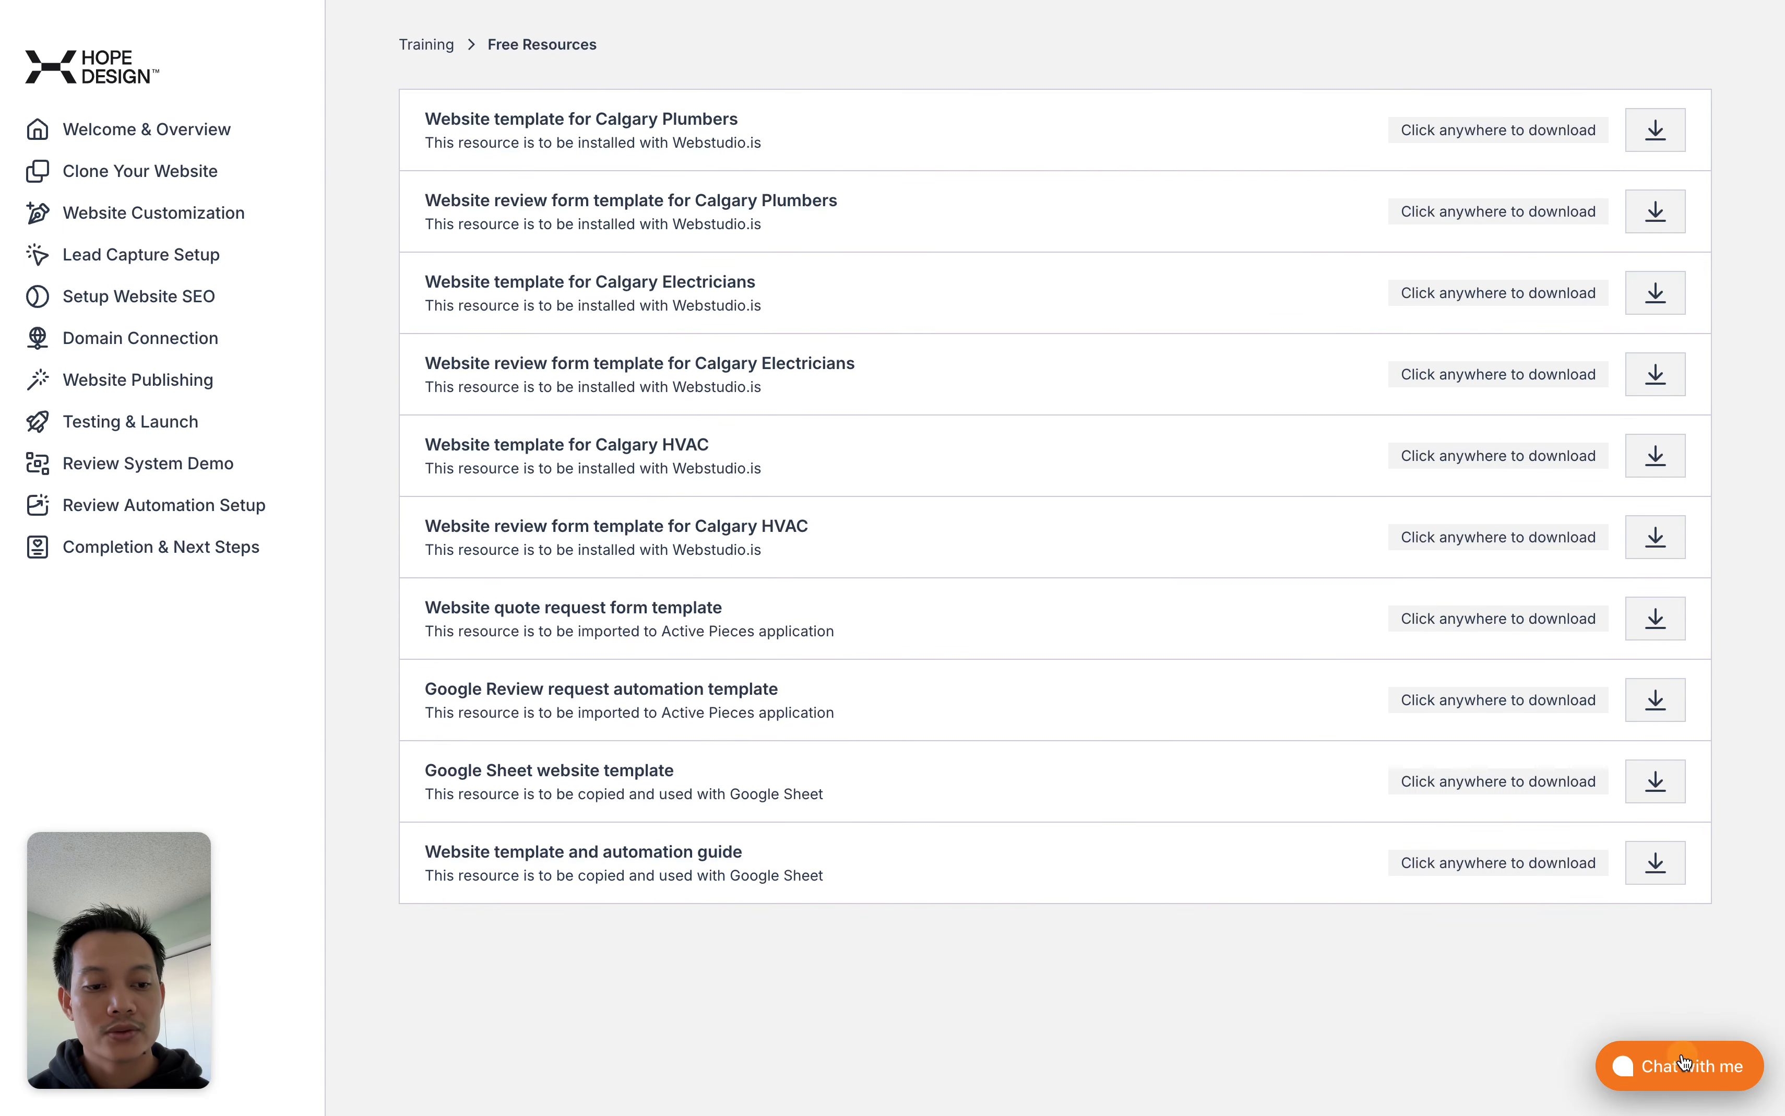
left_click(1678, 1063)
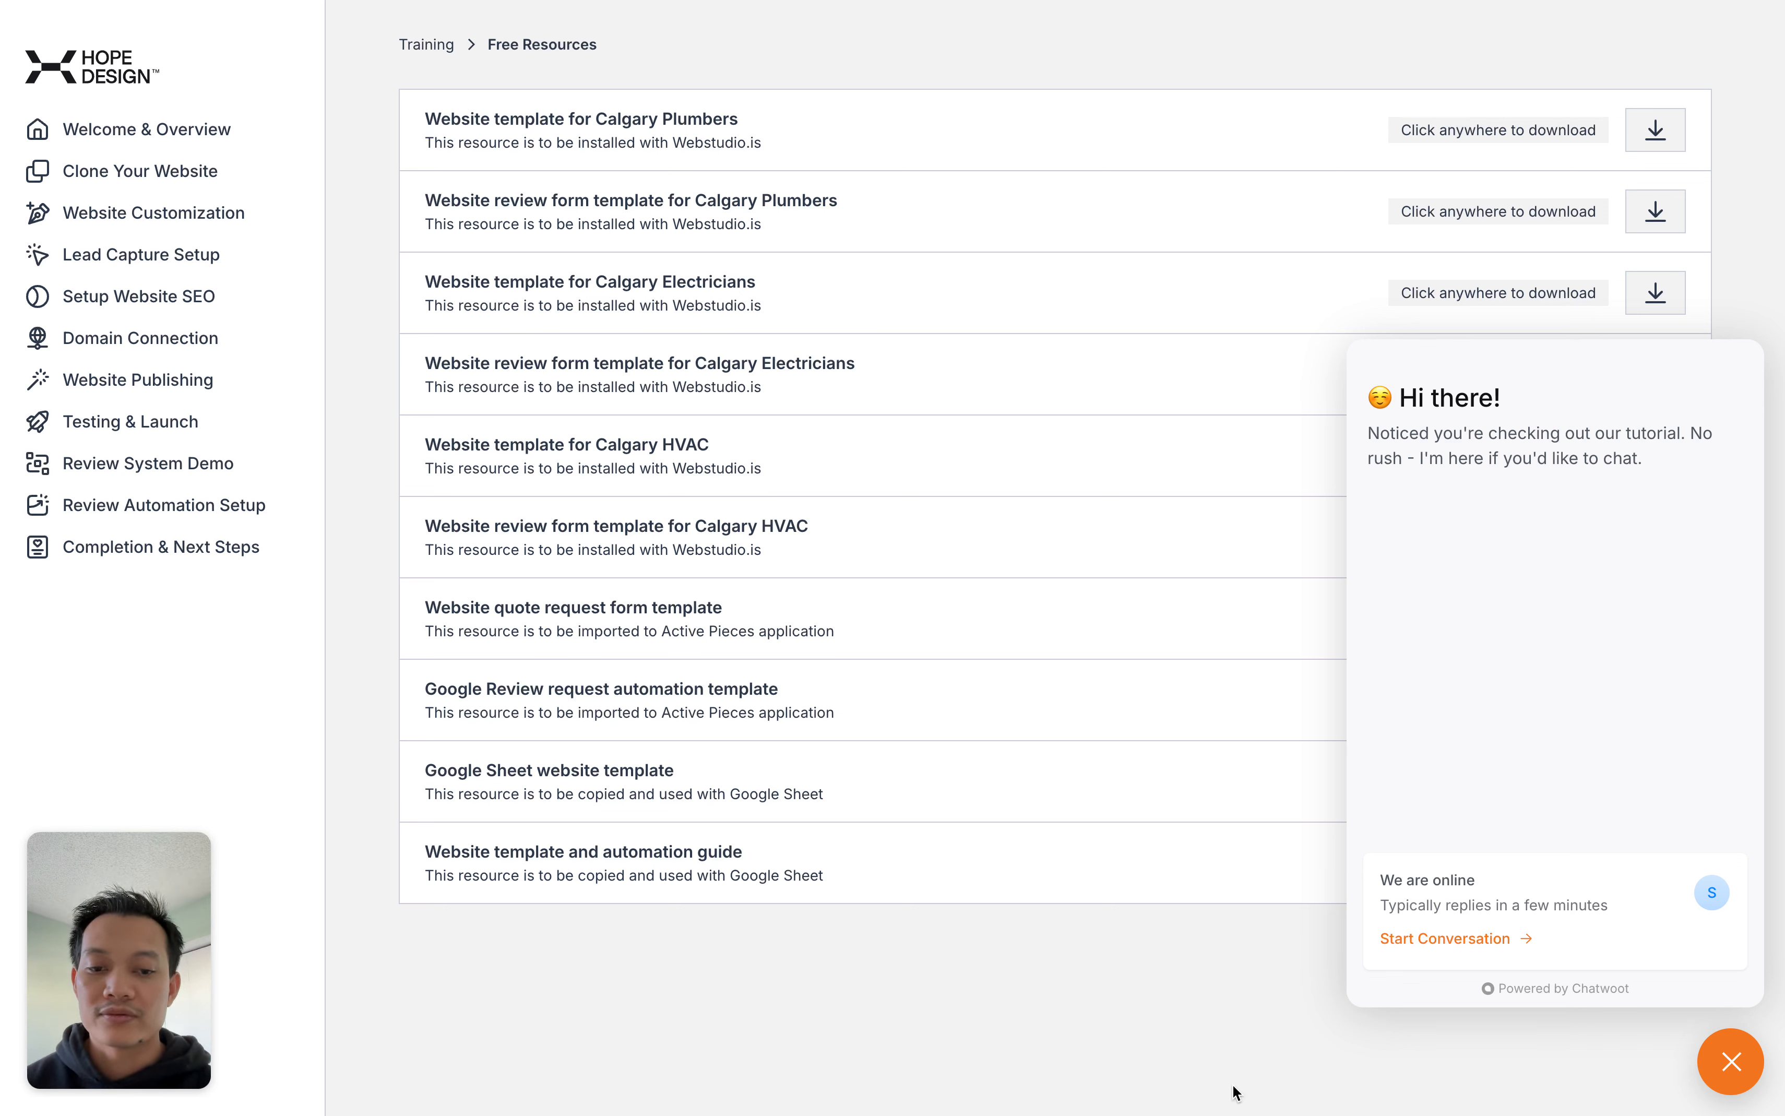
left_click(1710, 1072)
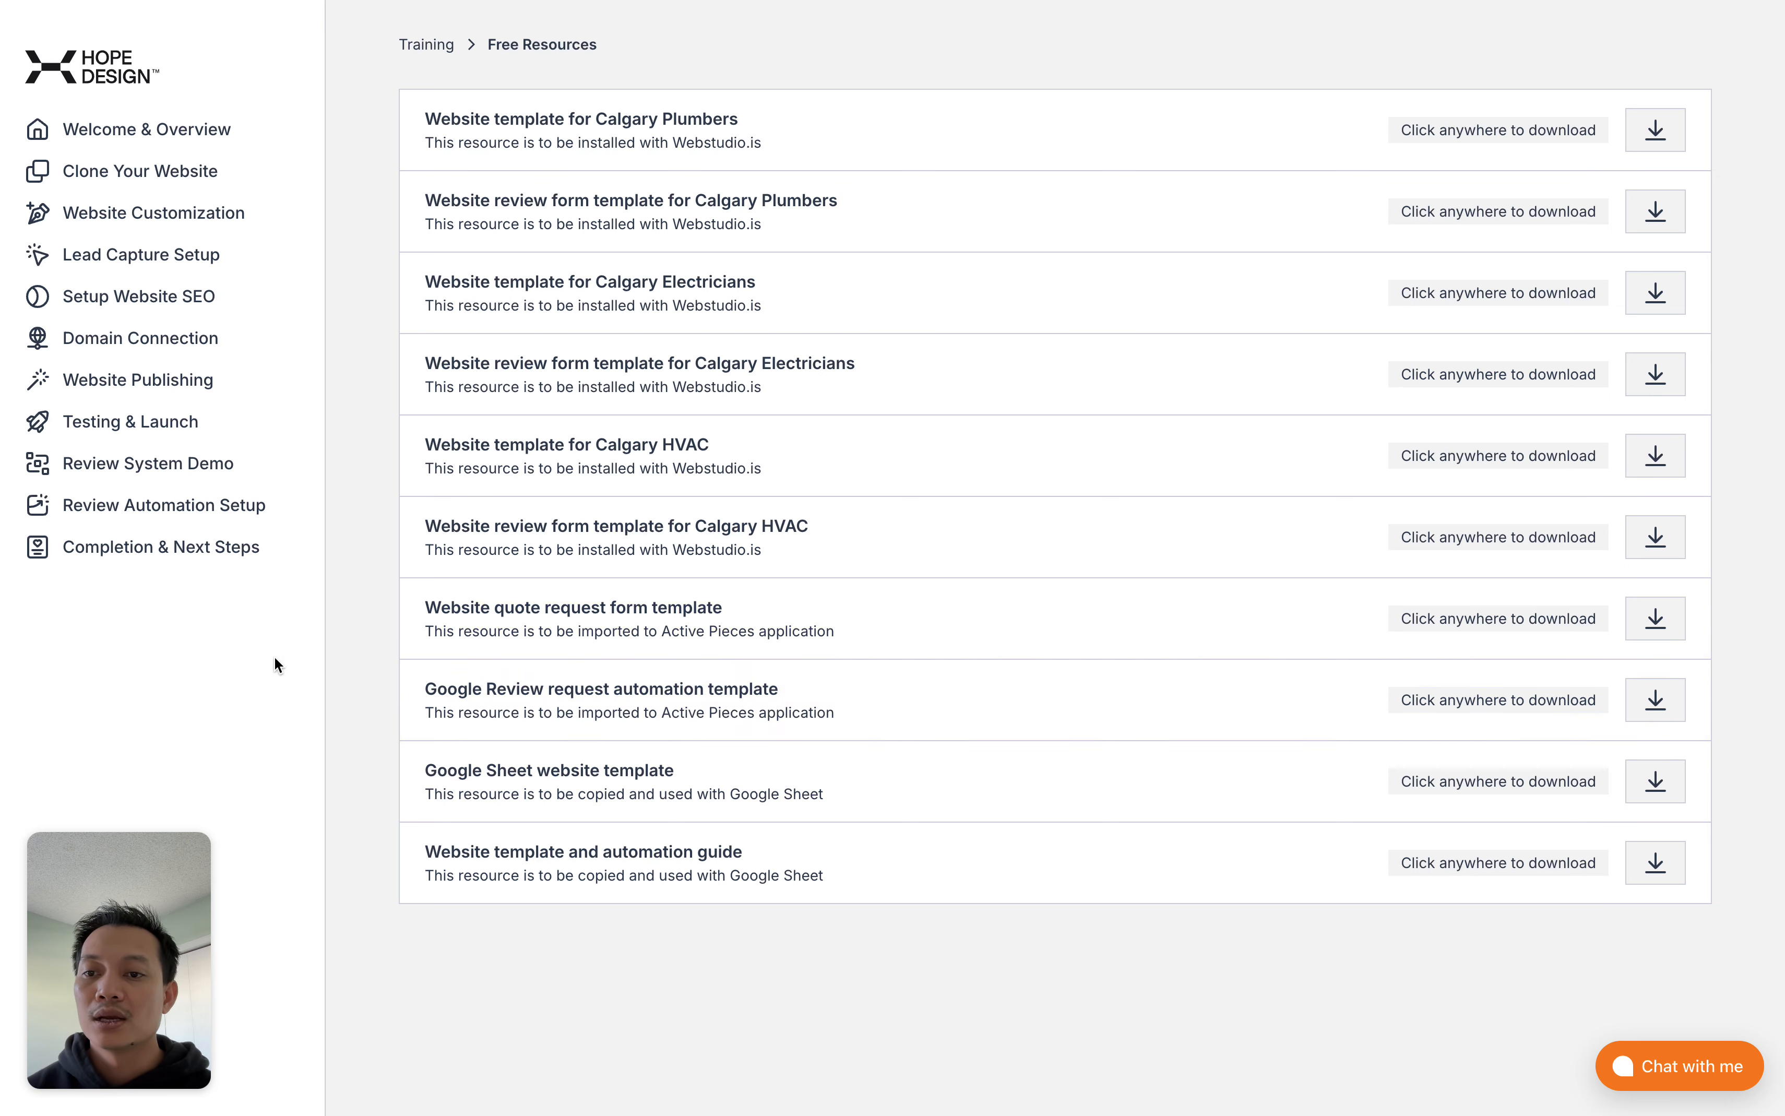
mouse_move(3, 649)
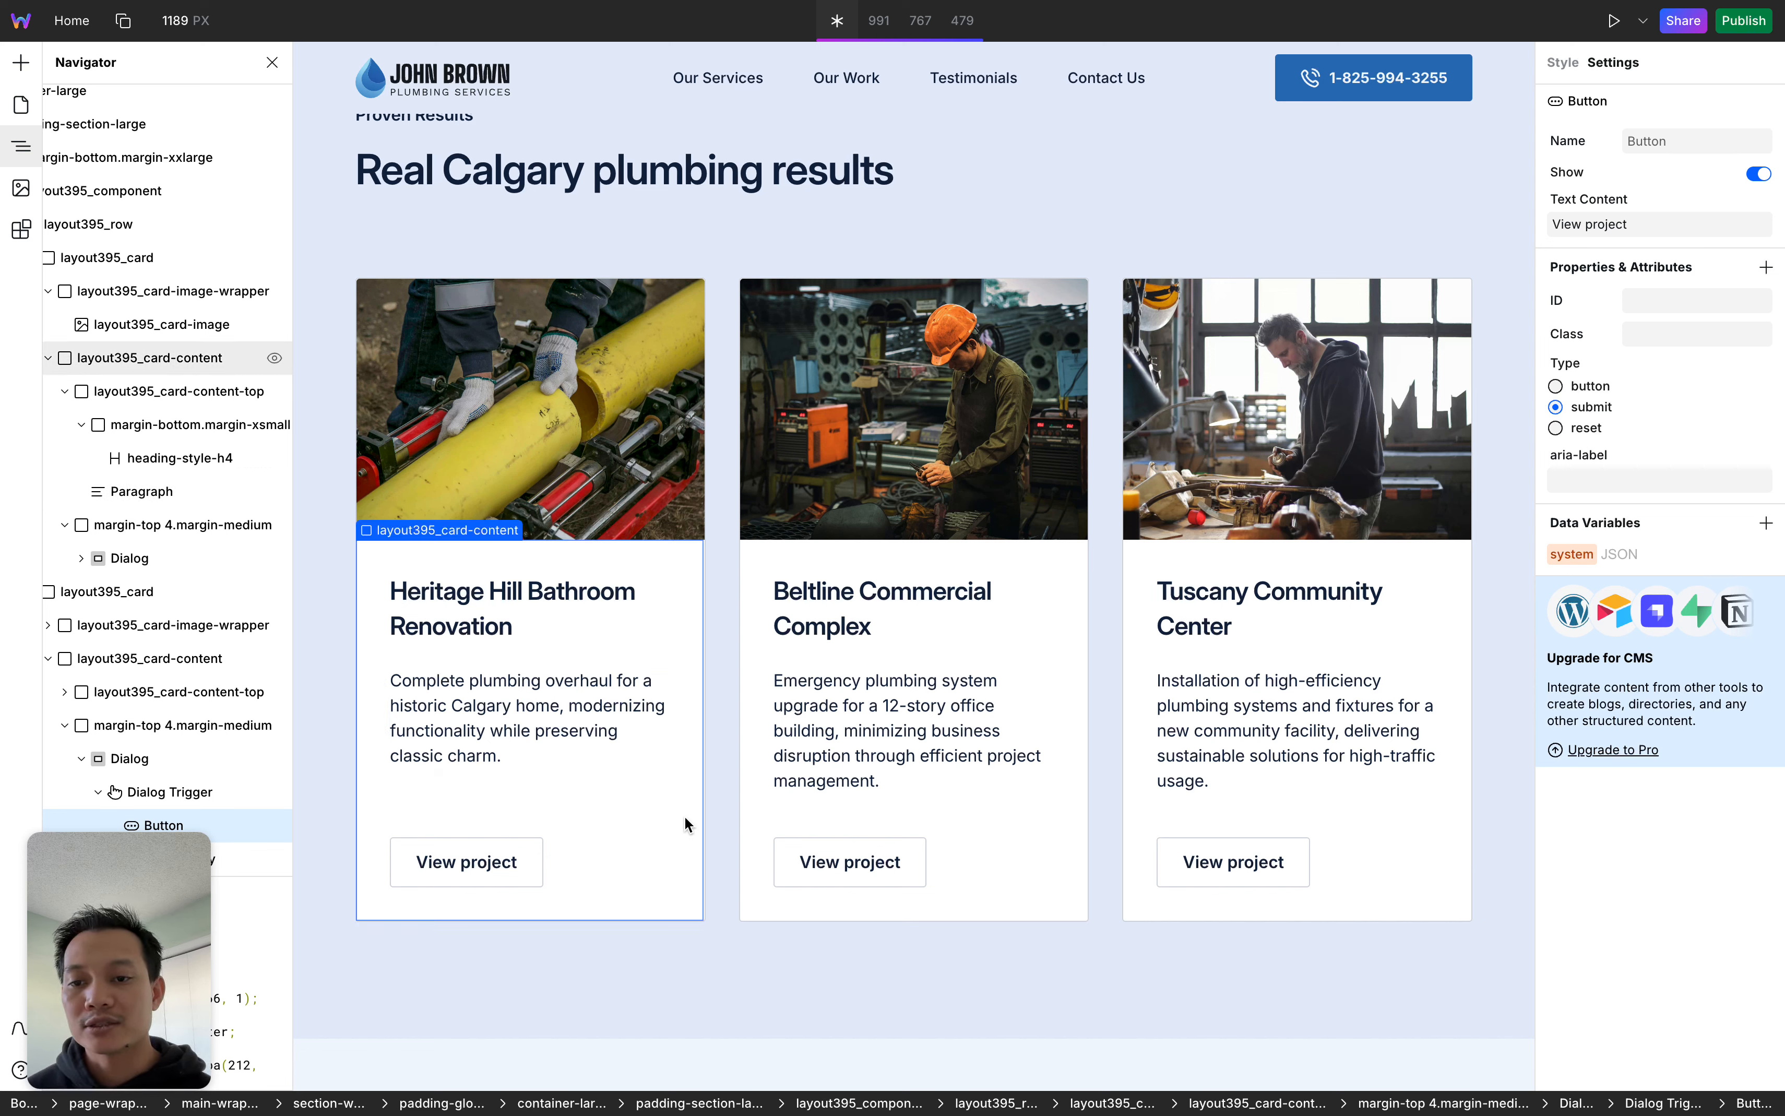
Select the container of the How it works section with the three process cards
scroll(708, 911, "down", 10)
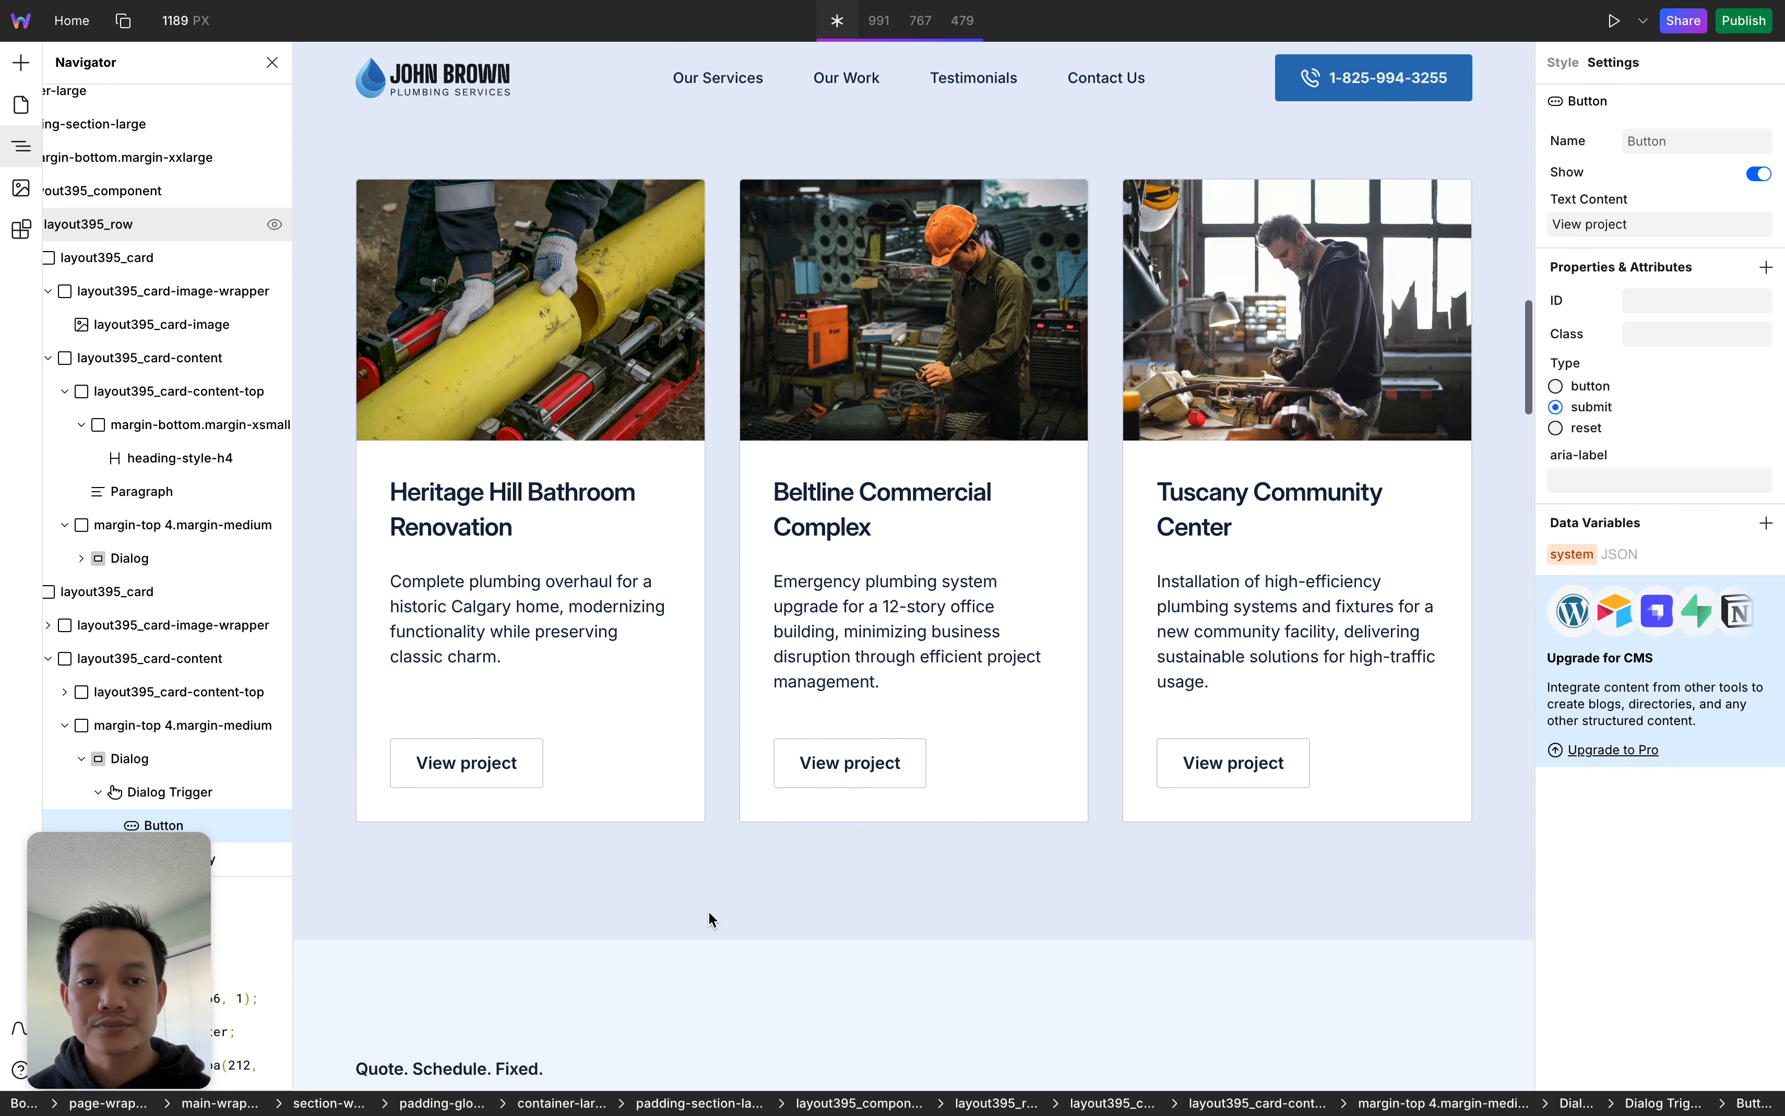
scroll(708, 912, "down", 1)
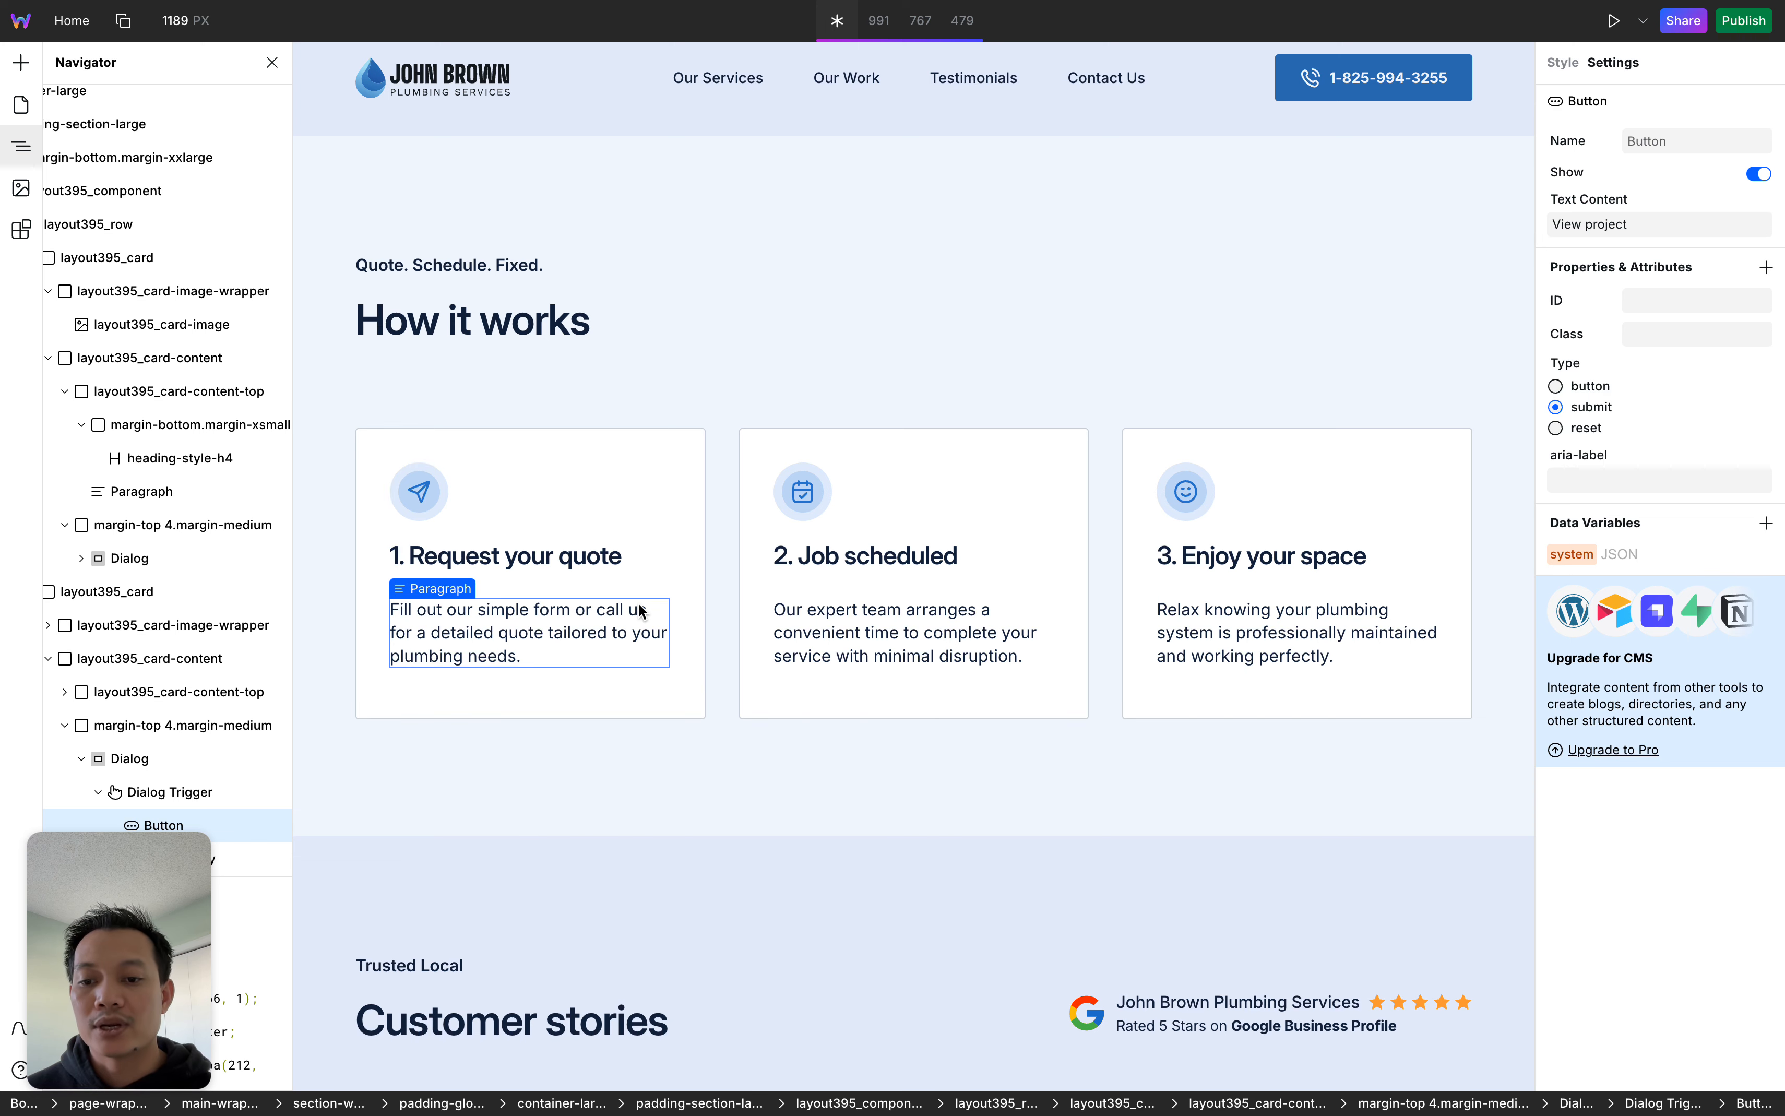
left_click(821, 717)
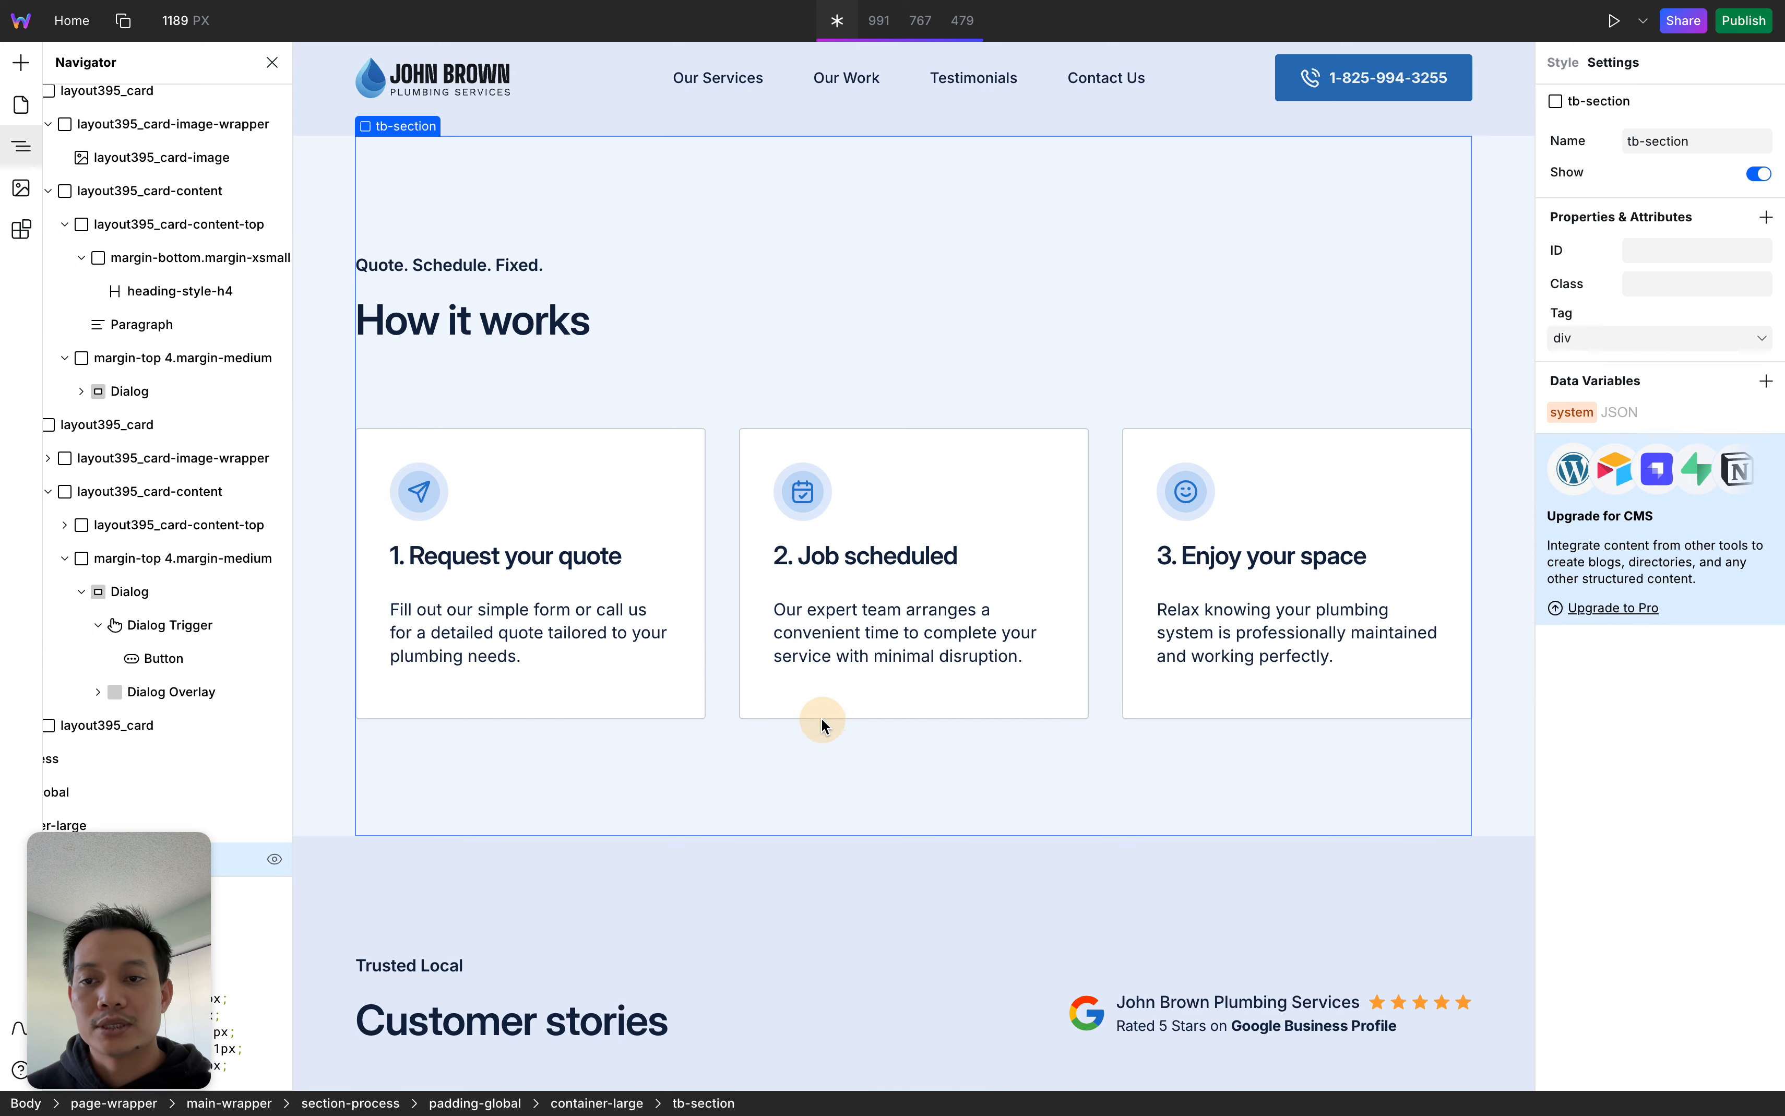
Select the review text of the first testimonial card in the Customer stories section
scroll(822, 717, "down", 10)
scroll(821, 717, "up", 1)
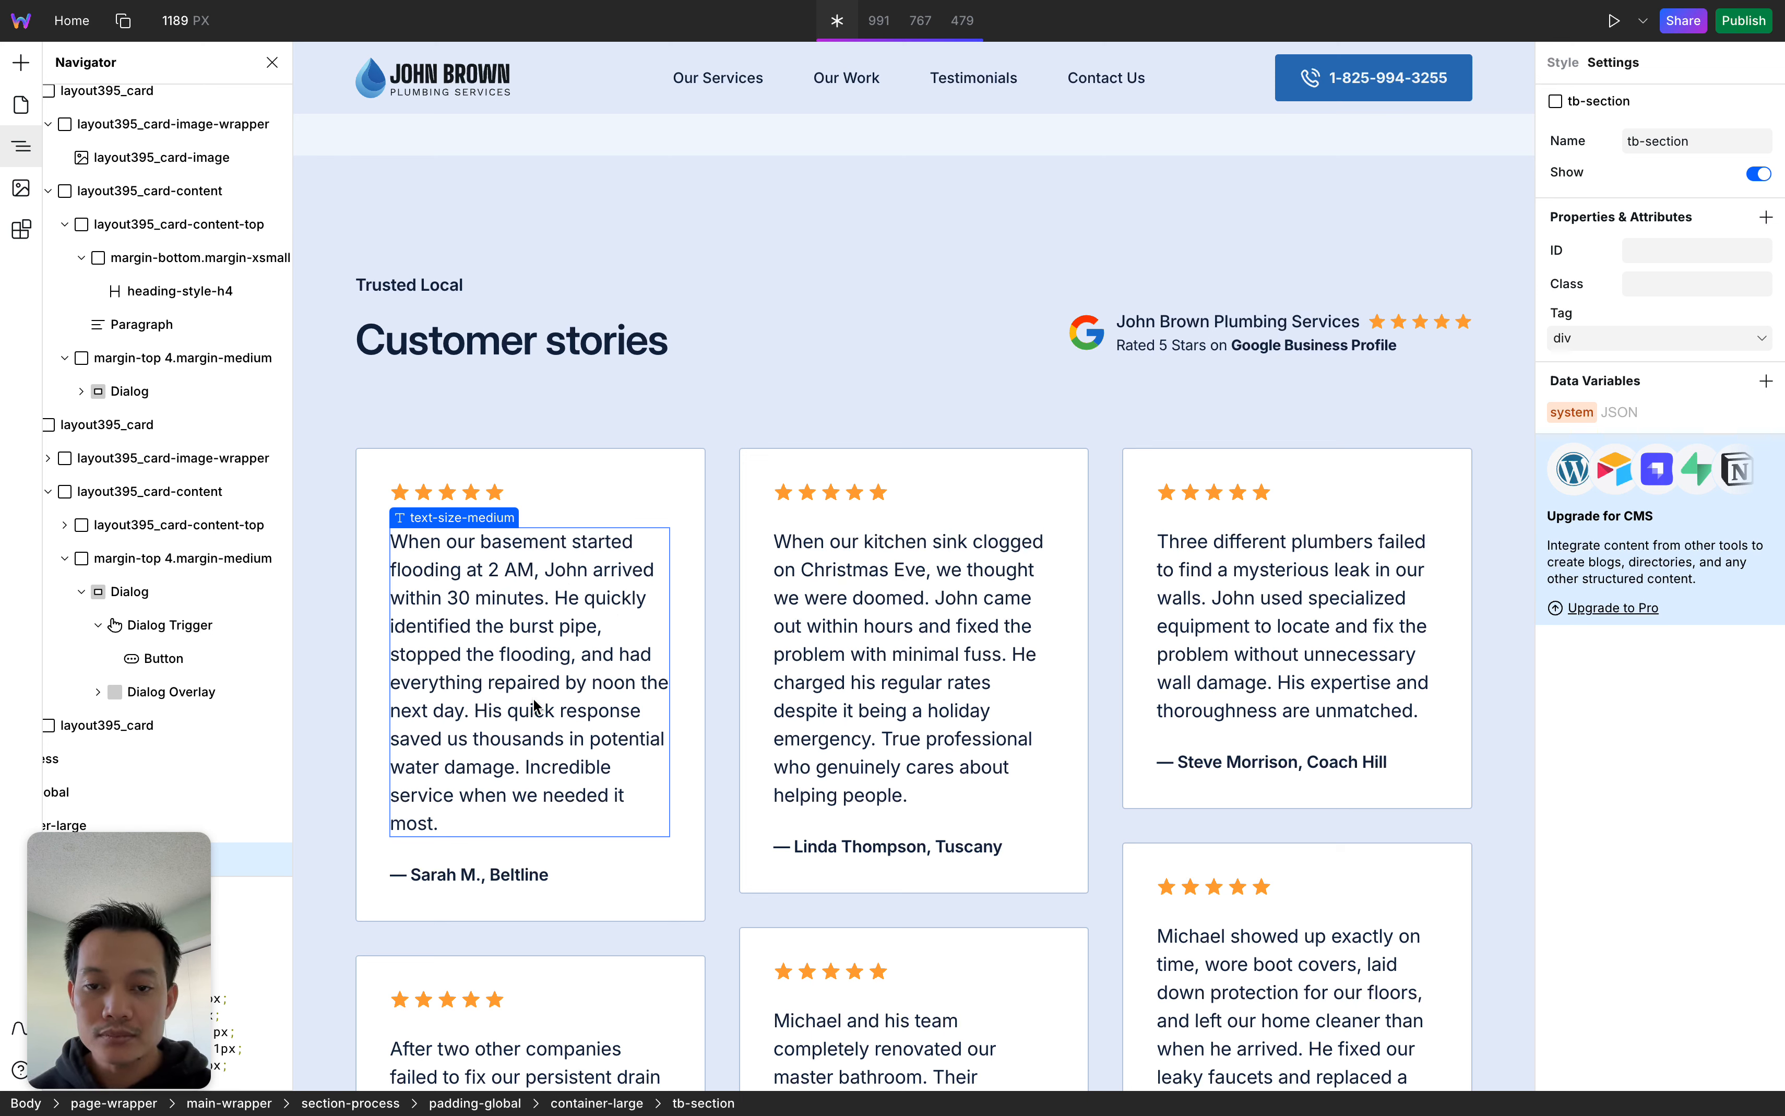
scroll(541, 723, "down", 1)
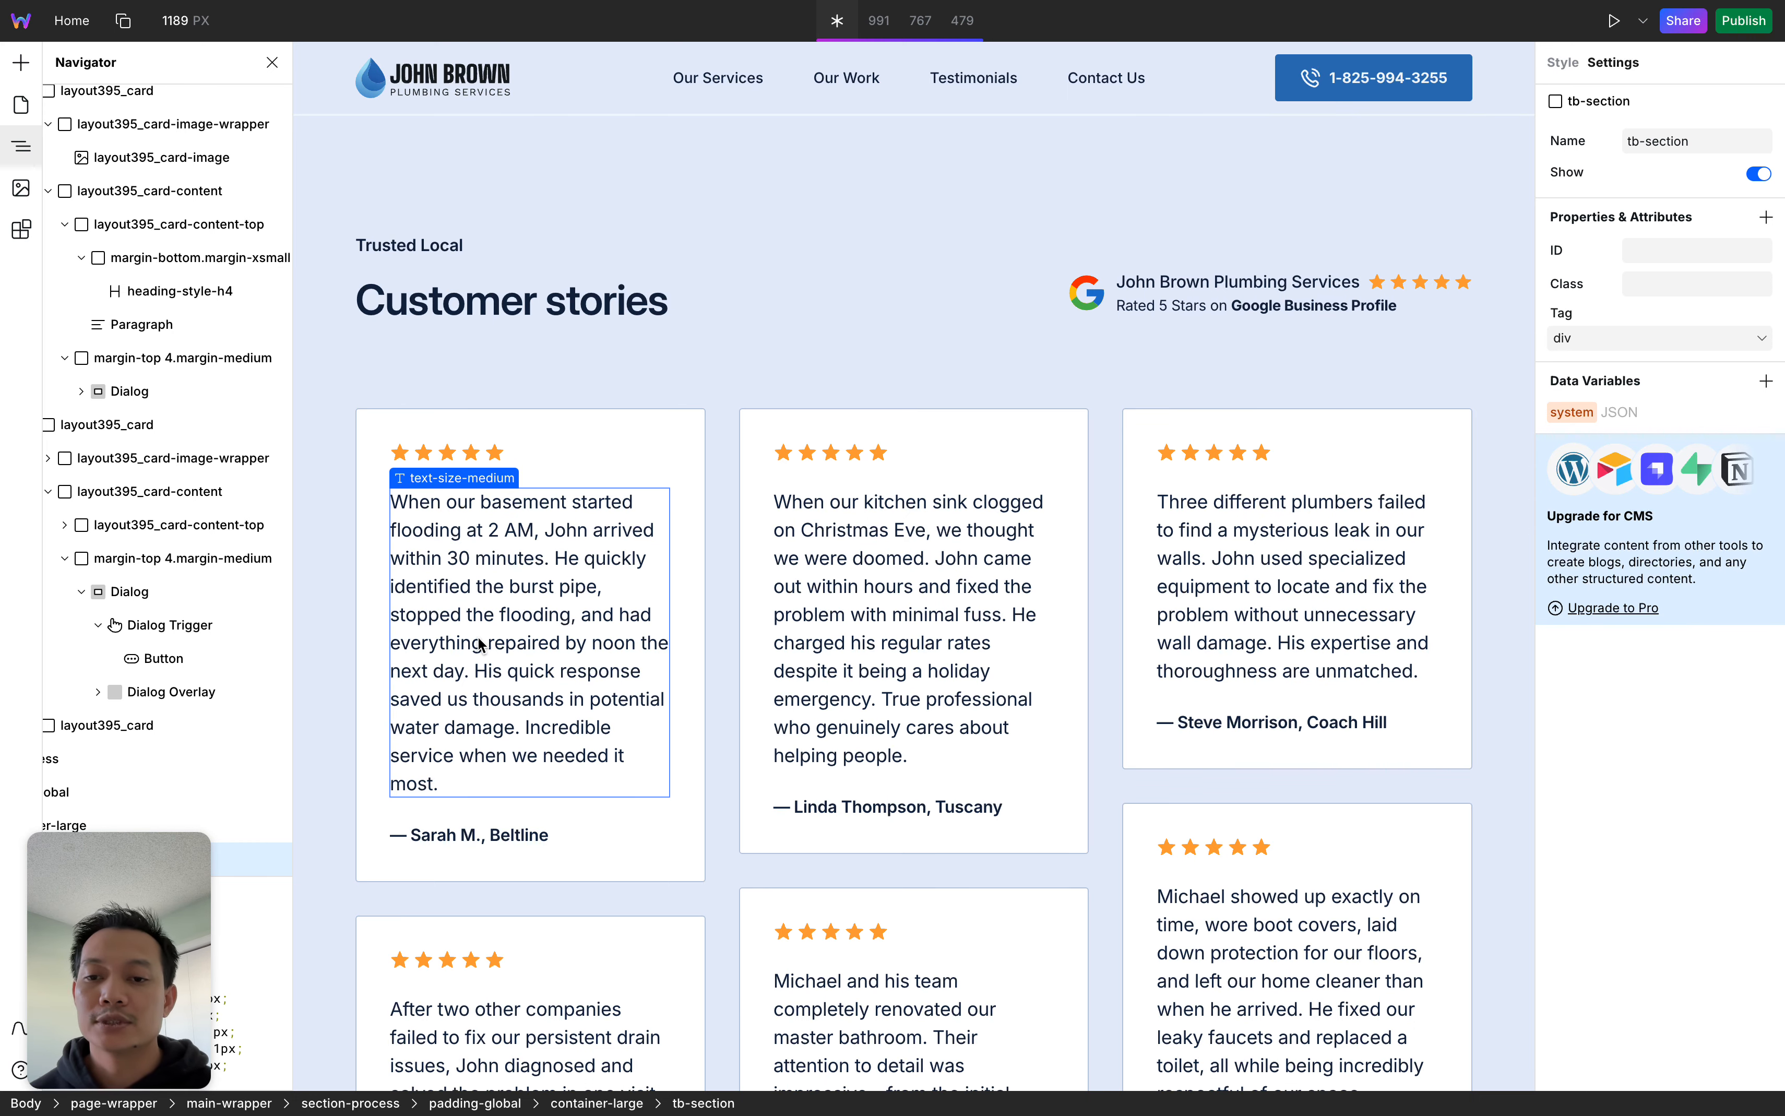
left_click(506, 659)
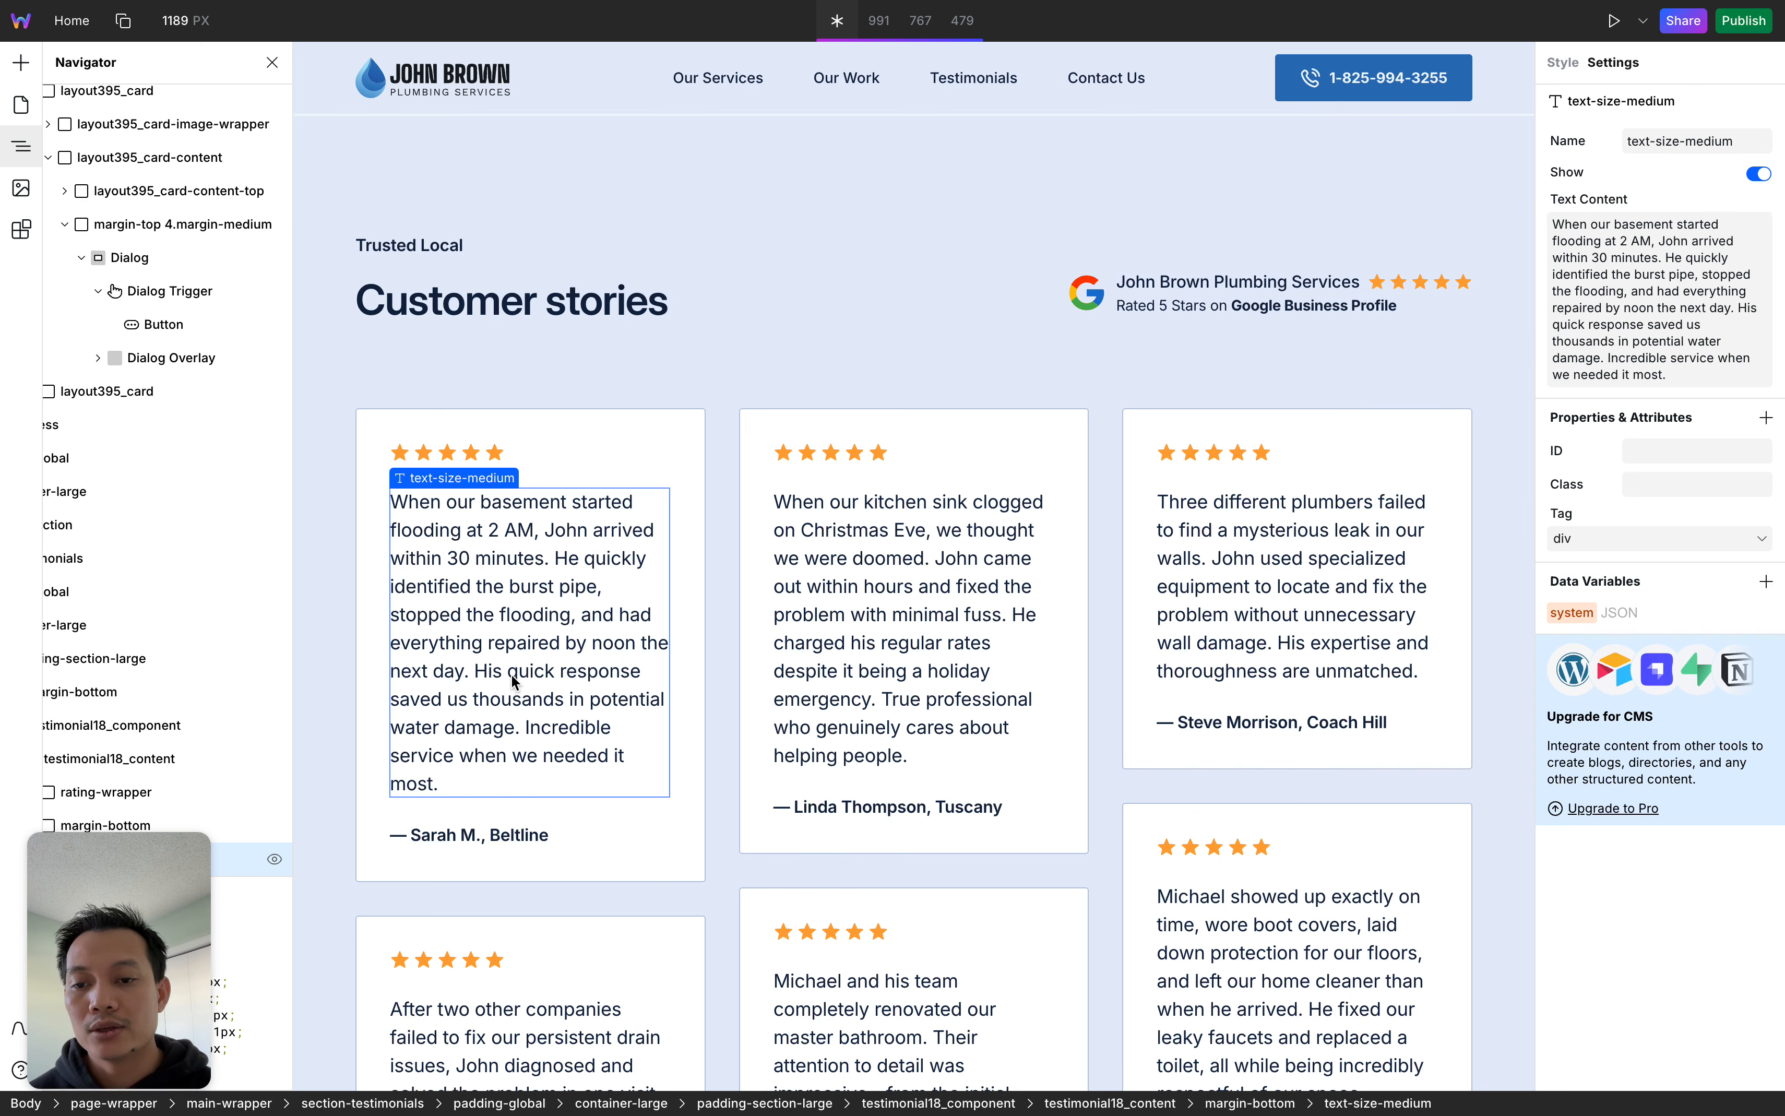
Replace the first testimonial's review text with the placeholder "lksdjlfsdkflkds", undo the replacement and leave text editing
scroll(504, 674, "down", 3)
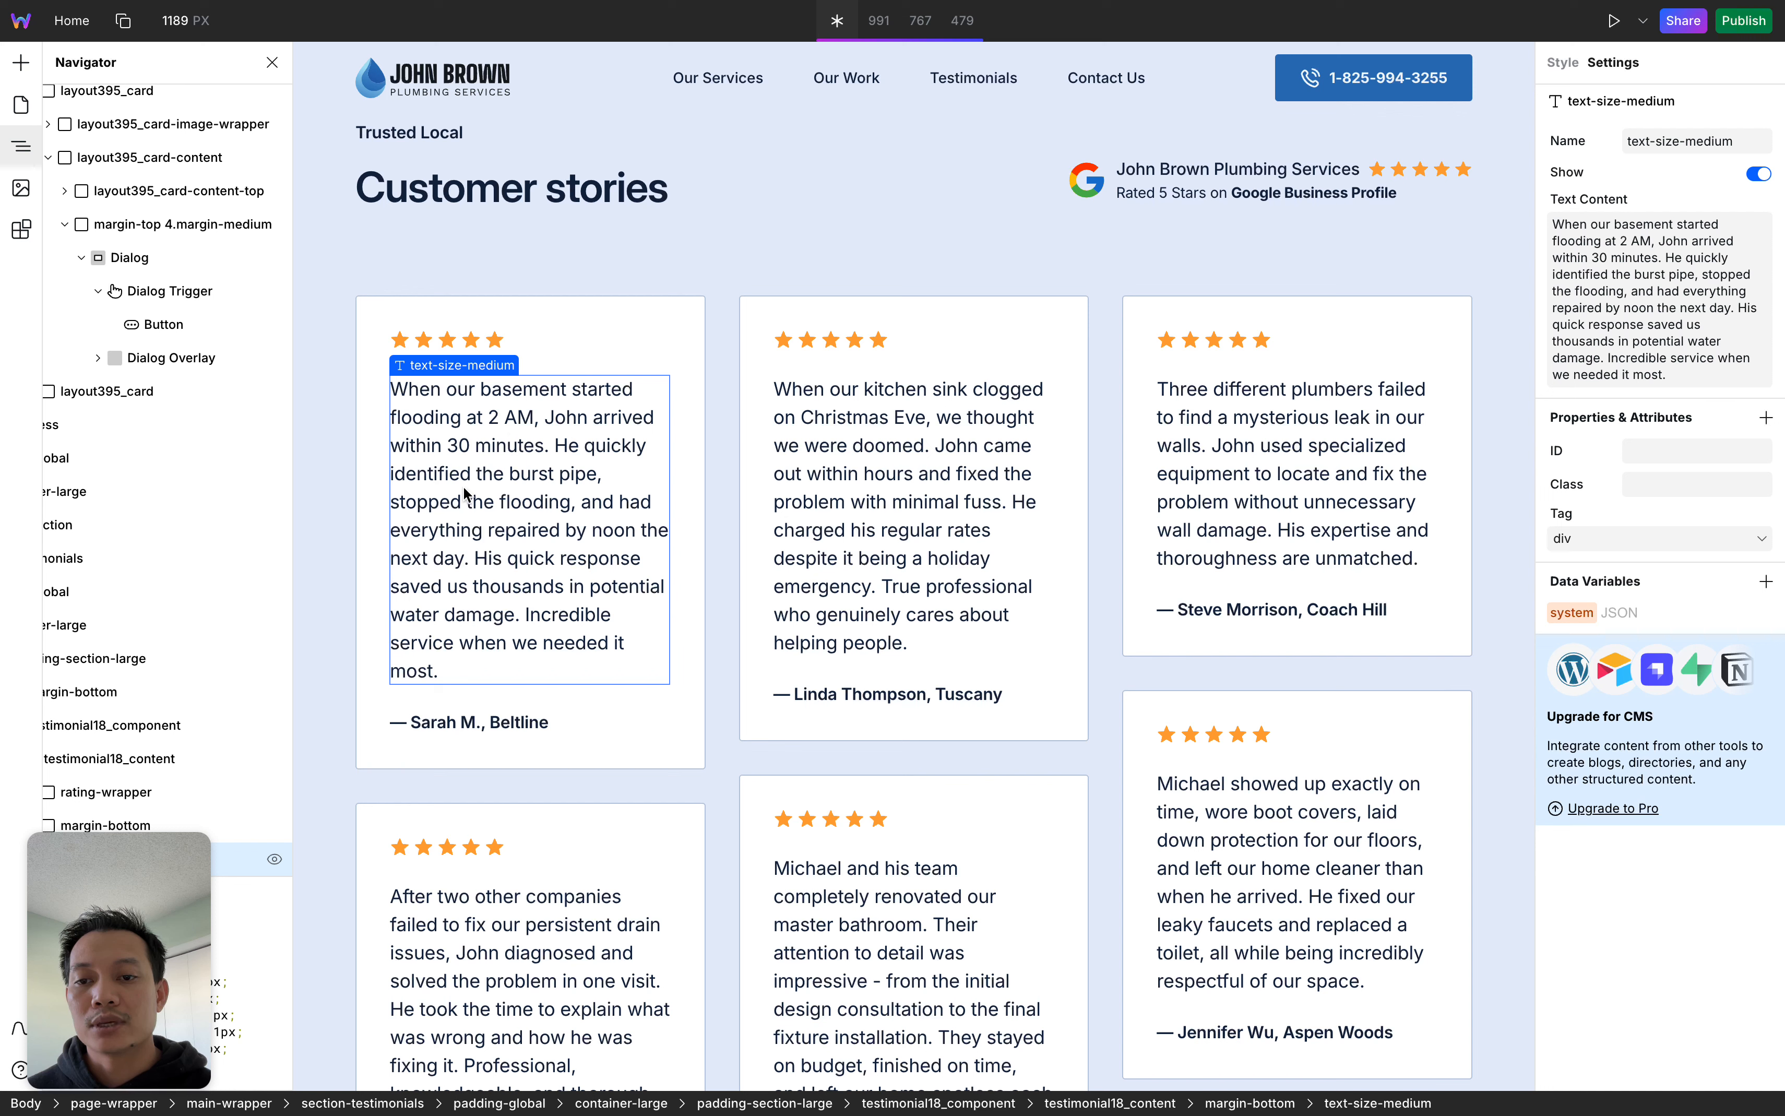
double_click(480, 531)
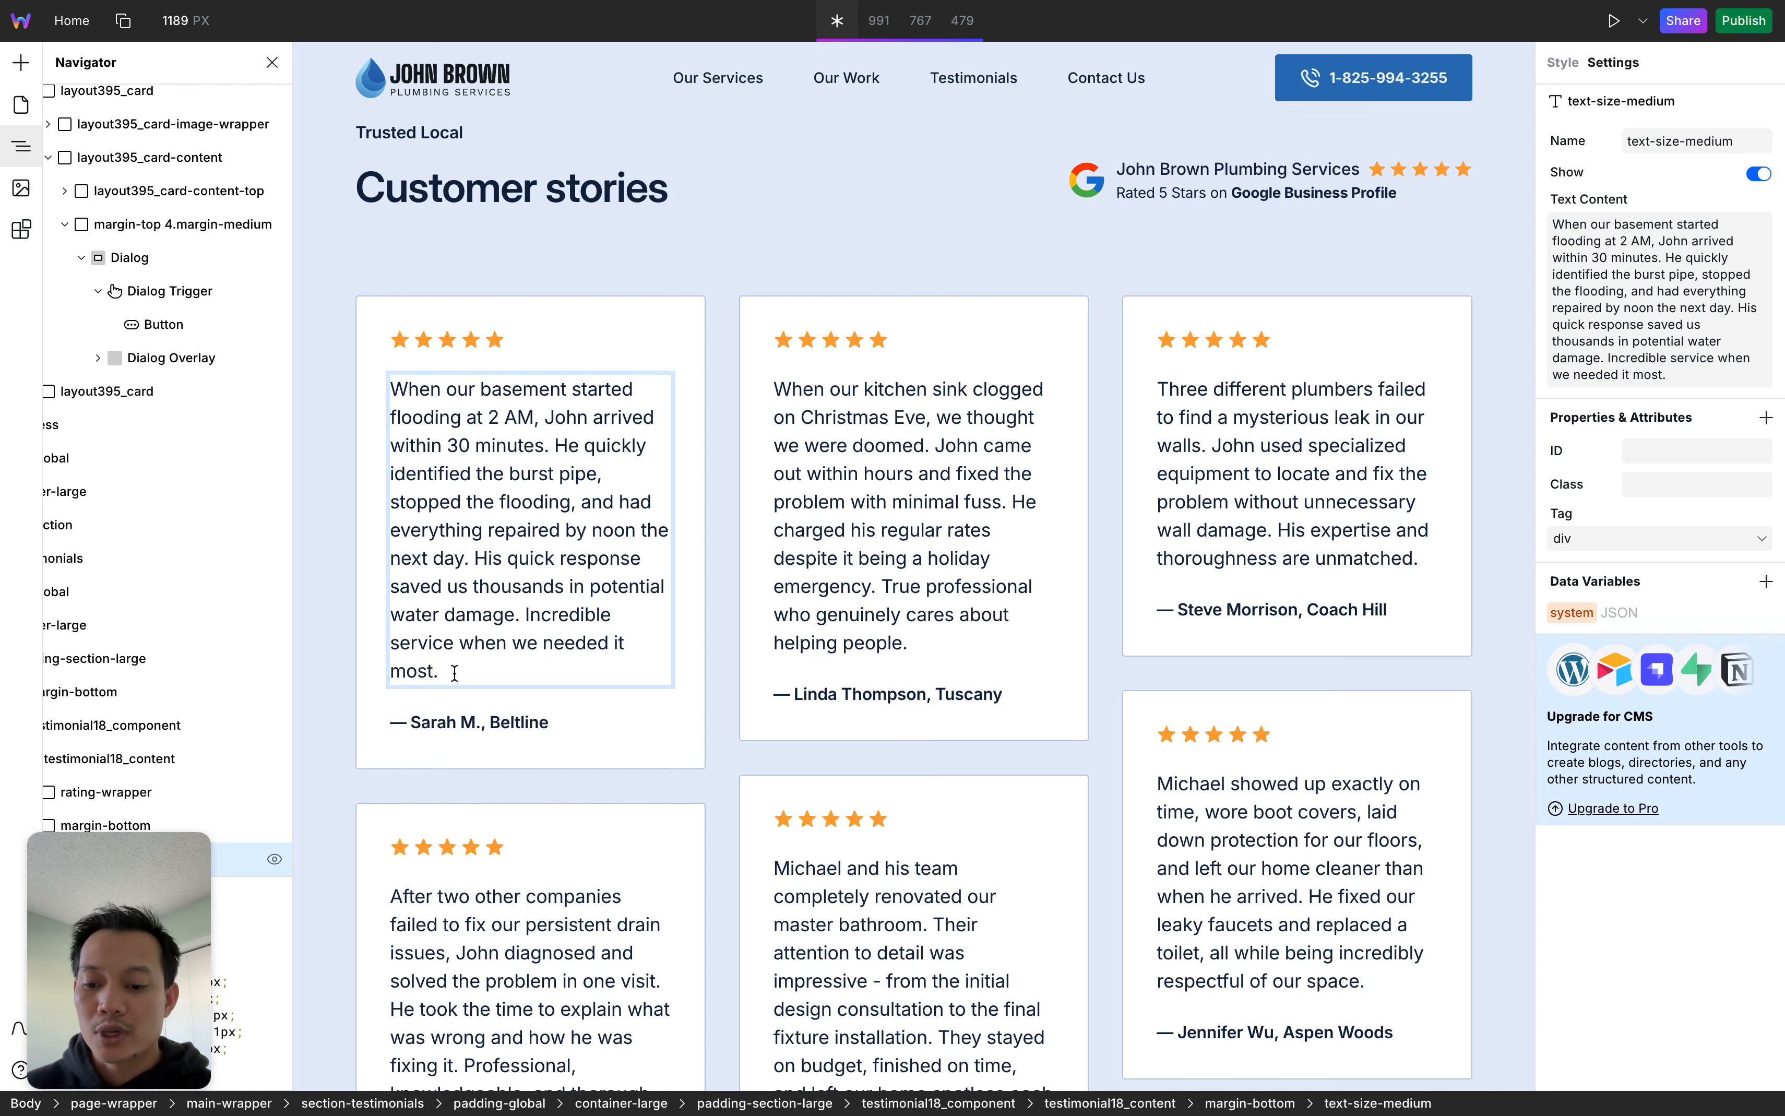
key("super+a")
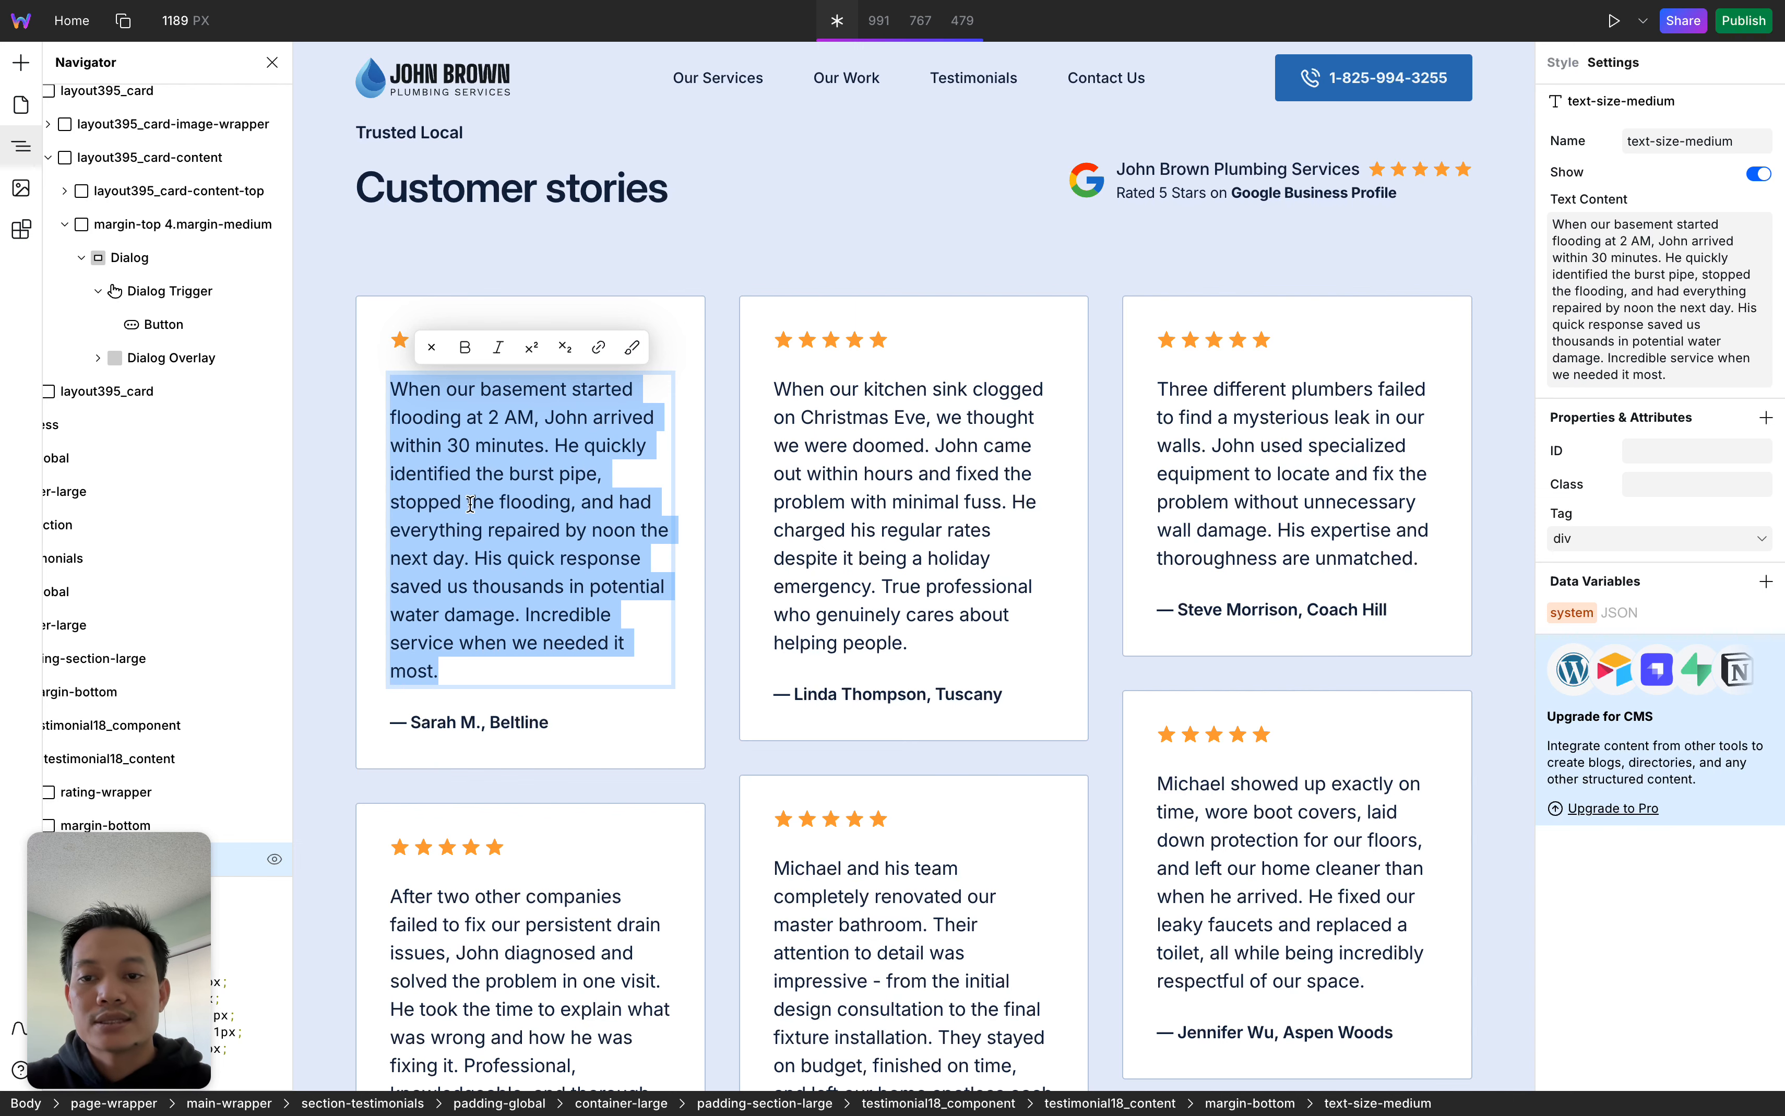
type("lksdjlfsdkflkds")
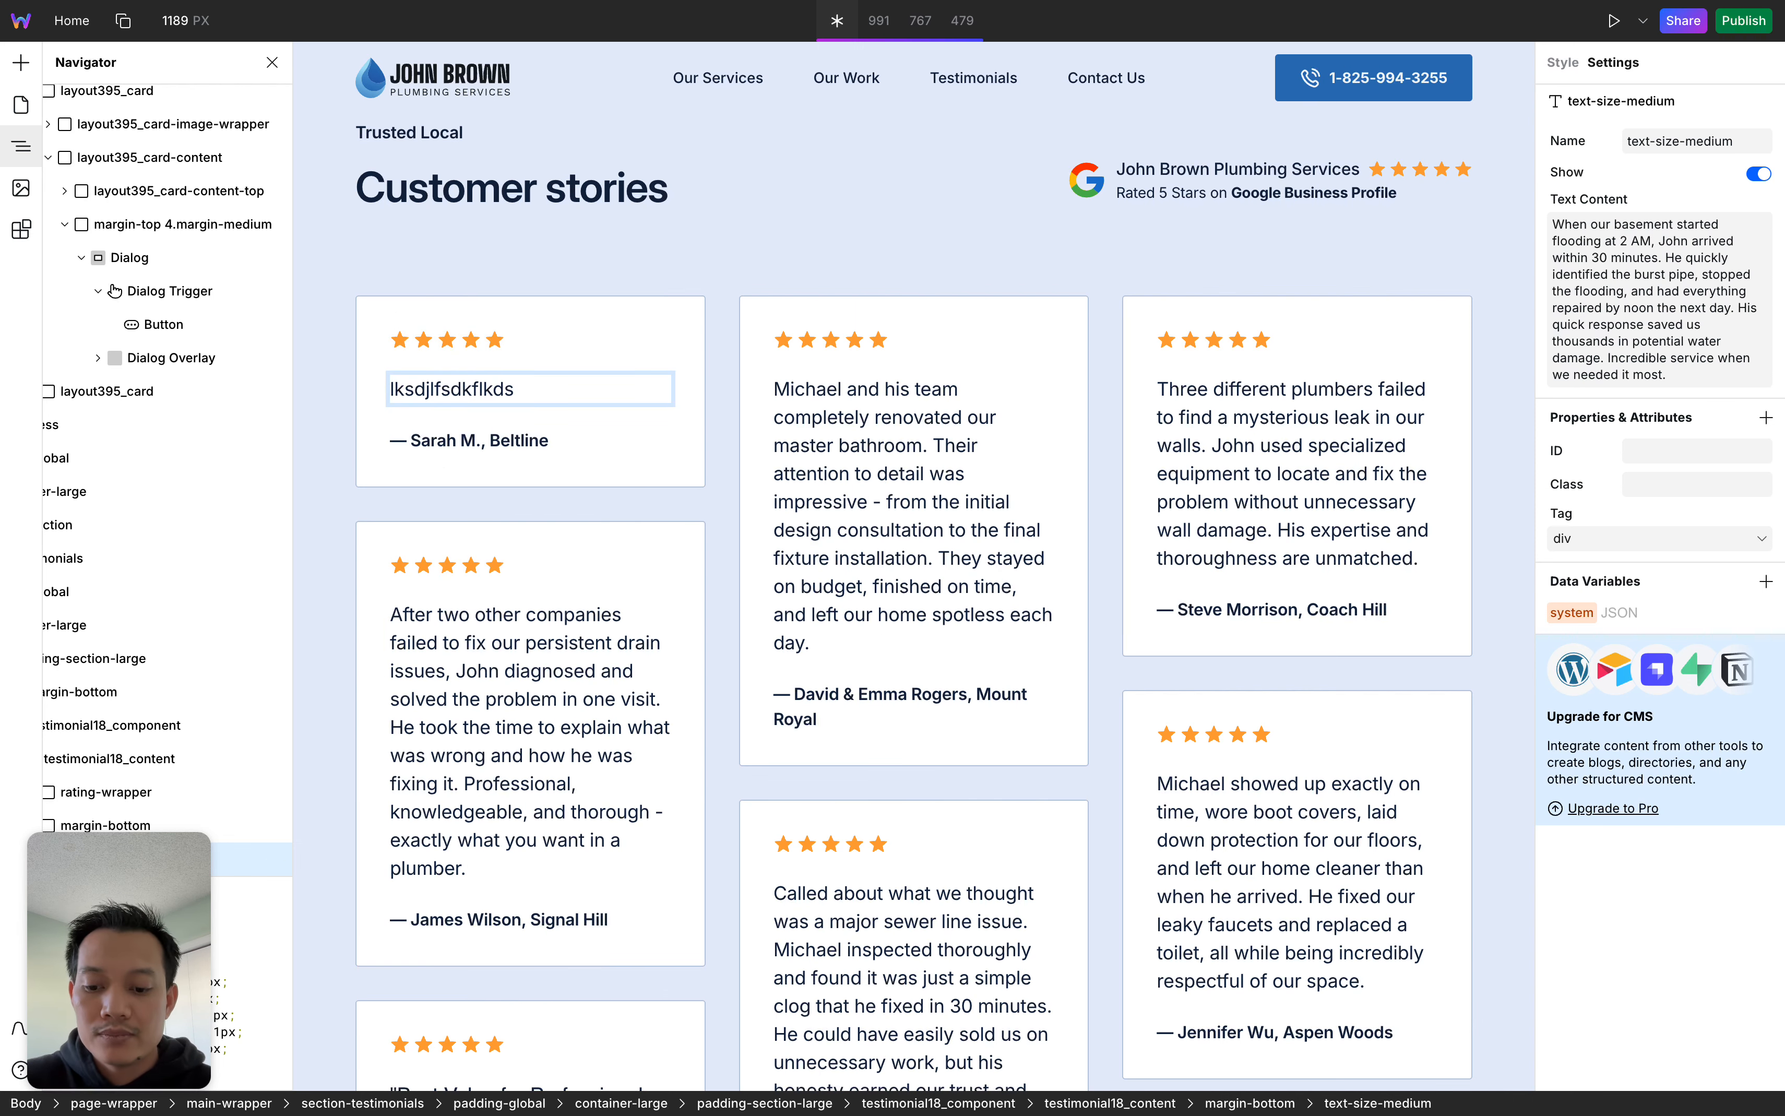
key("super+z")
key("super+z")
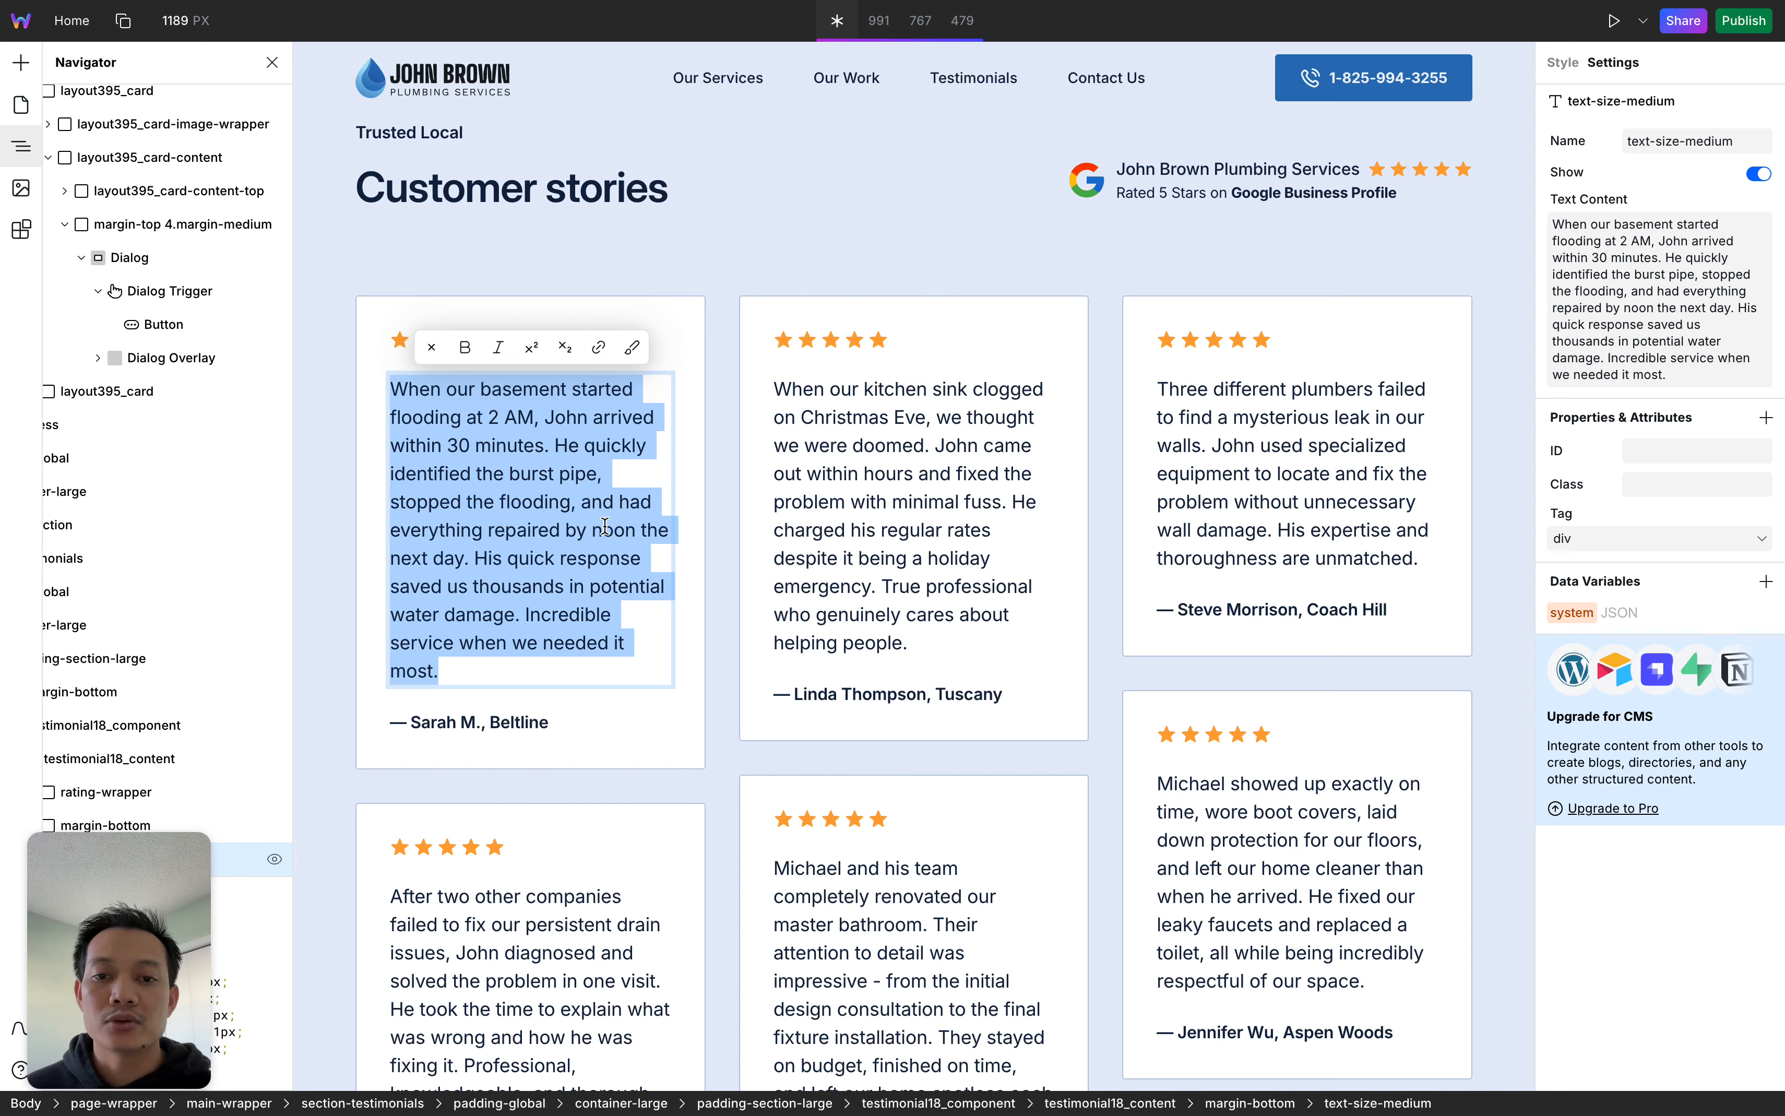
left_click(844, 533)
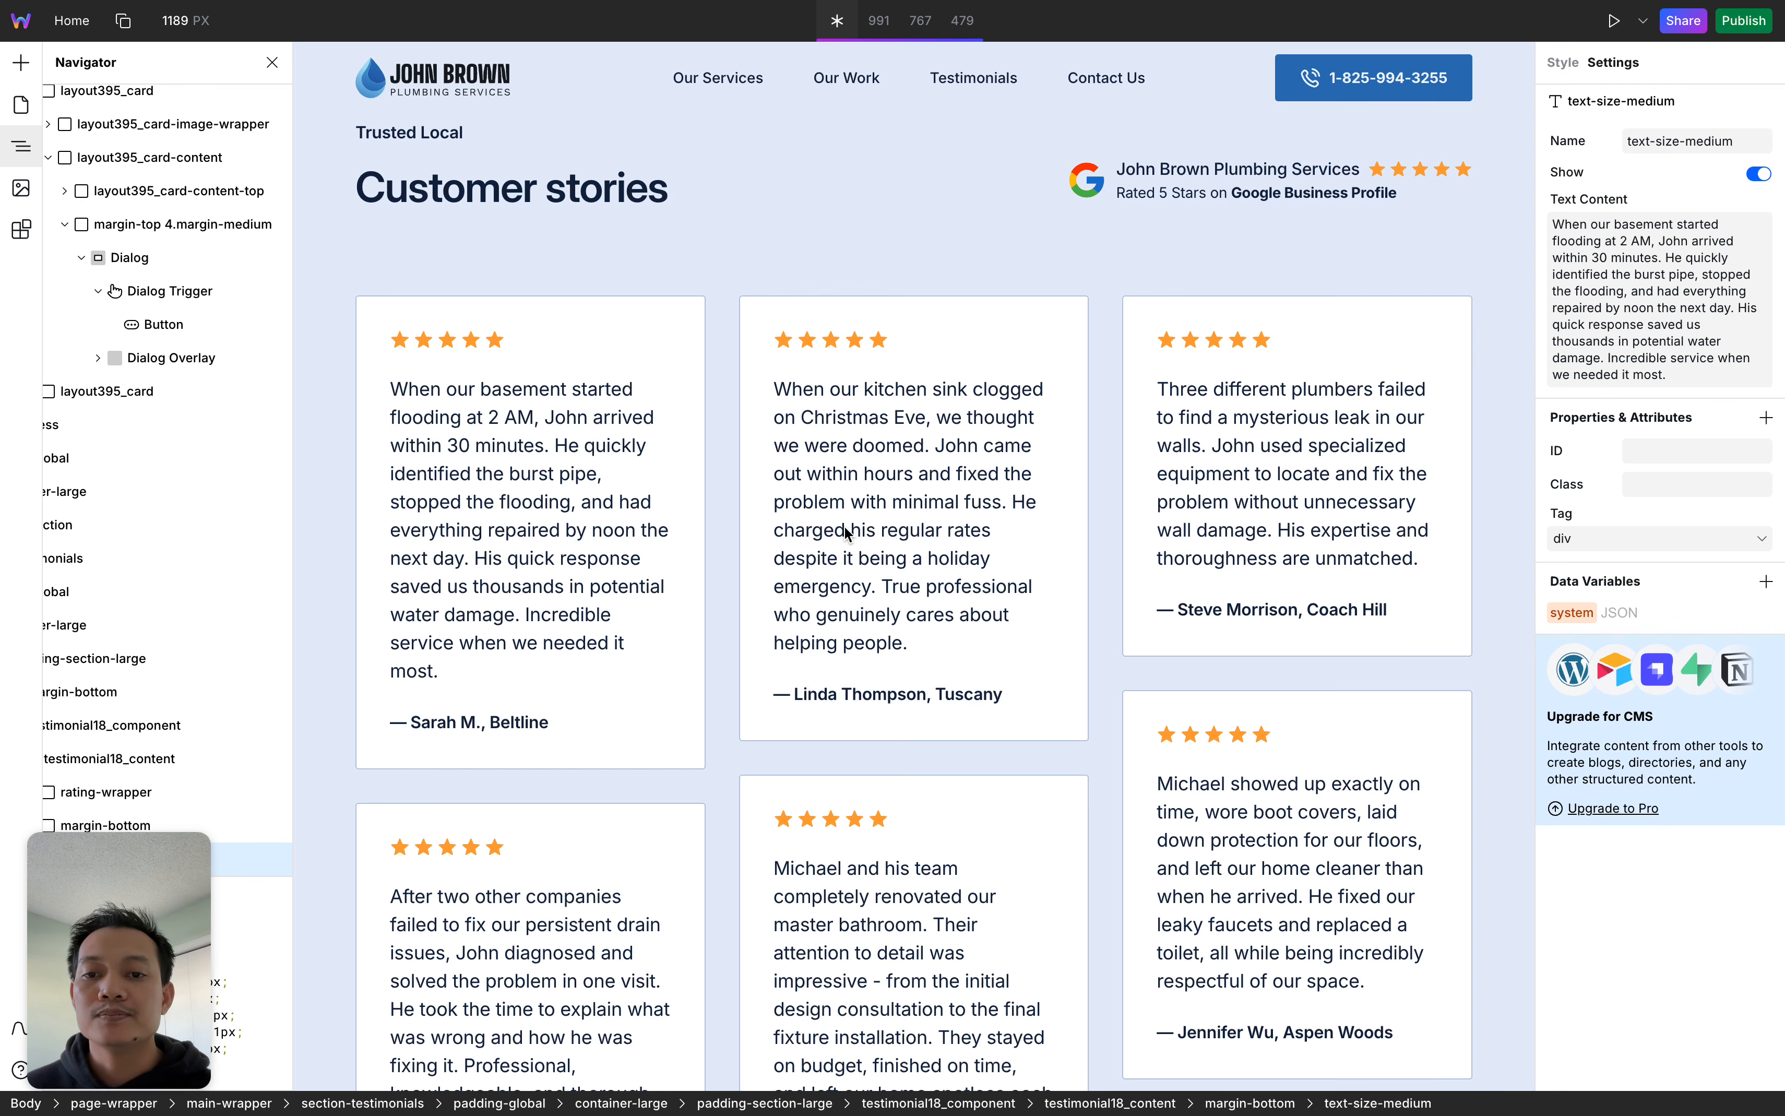
scroll(805, 595, "down", 1)
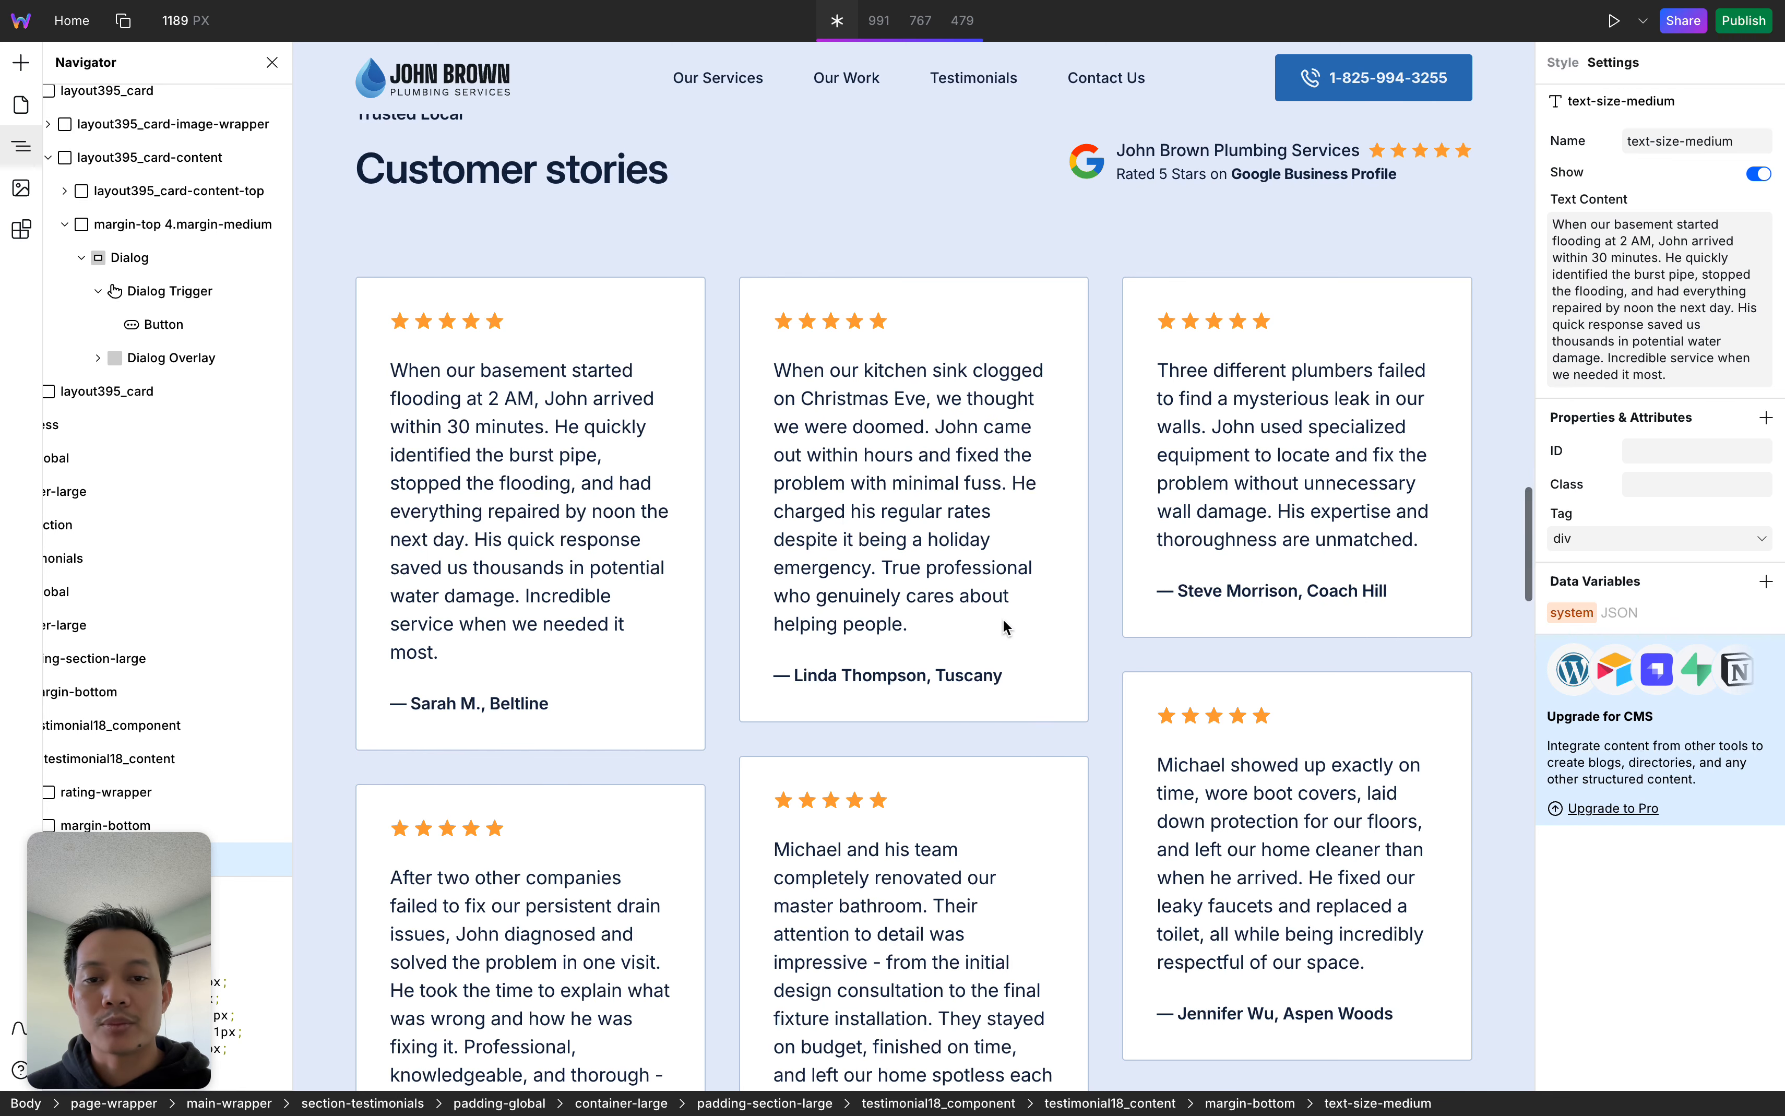
scroll(1004, 624, "down", 5)
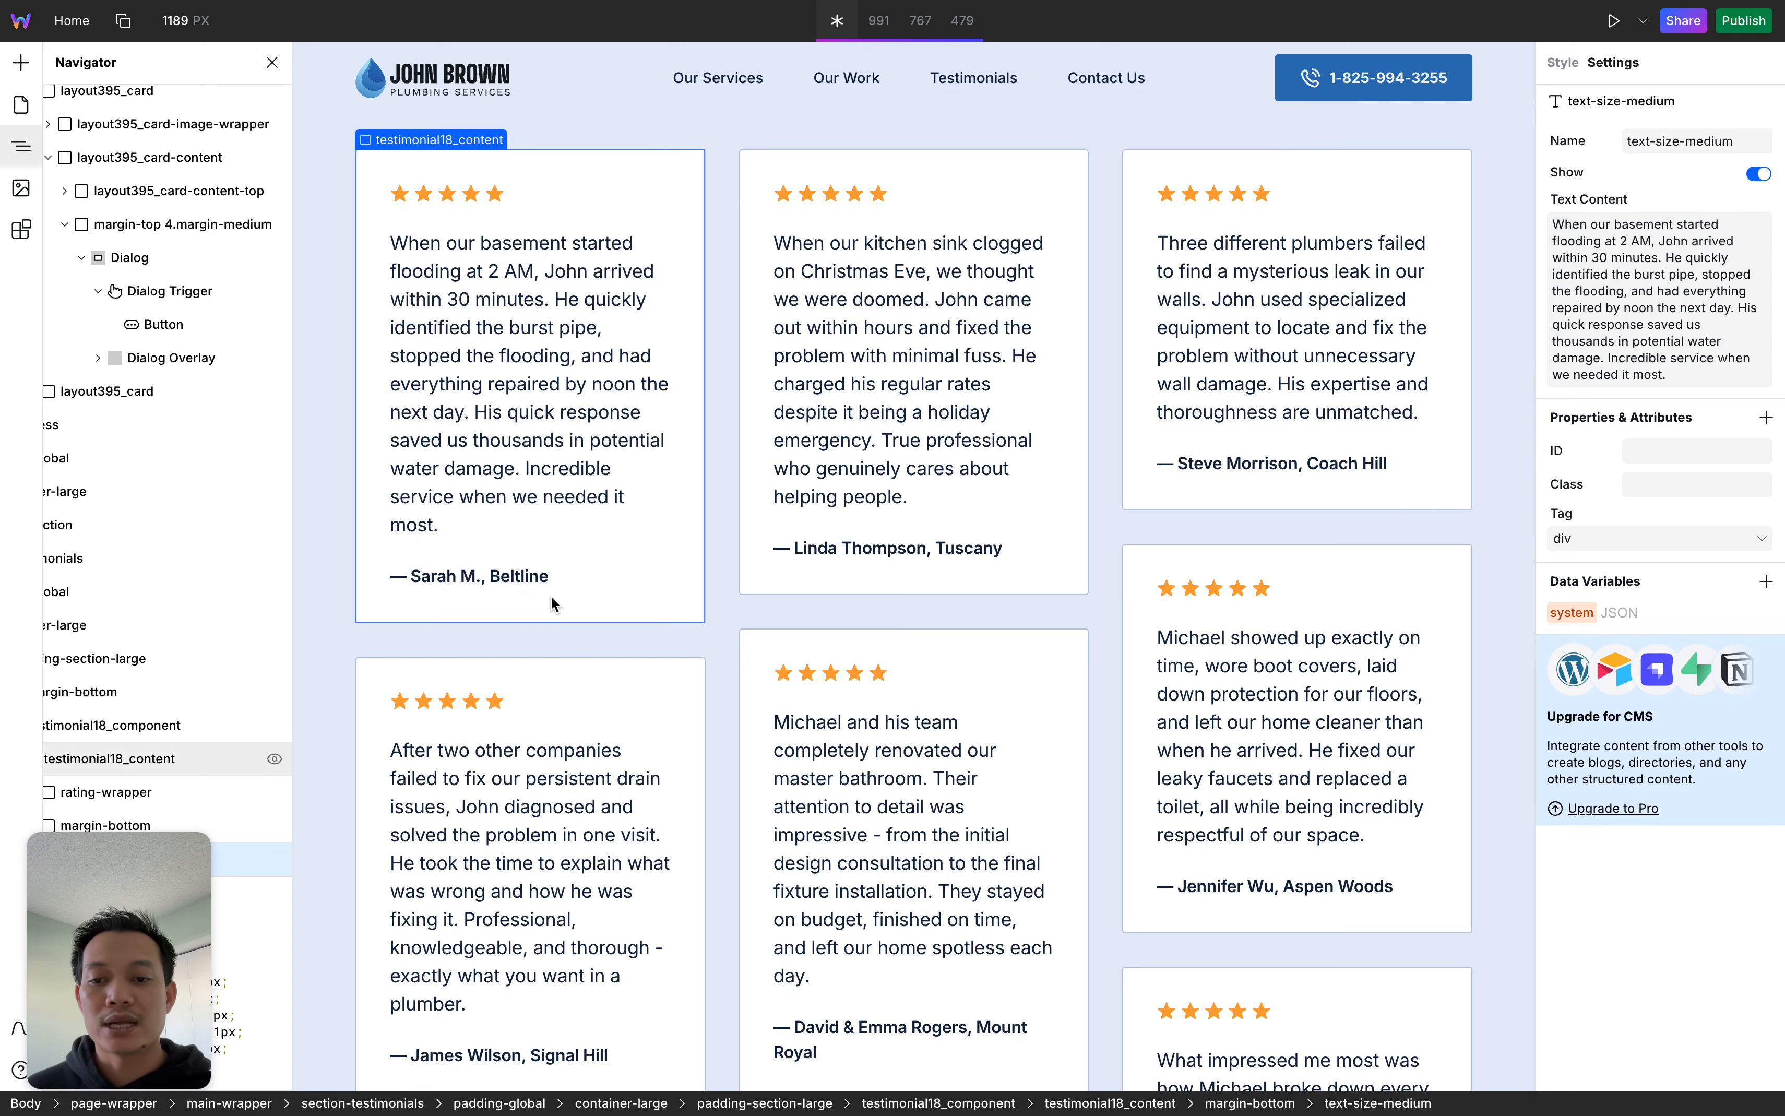
scroll(619, 619, "up", 3)
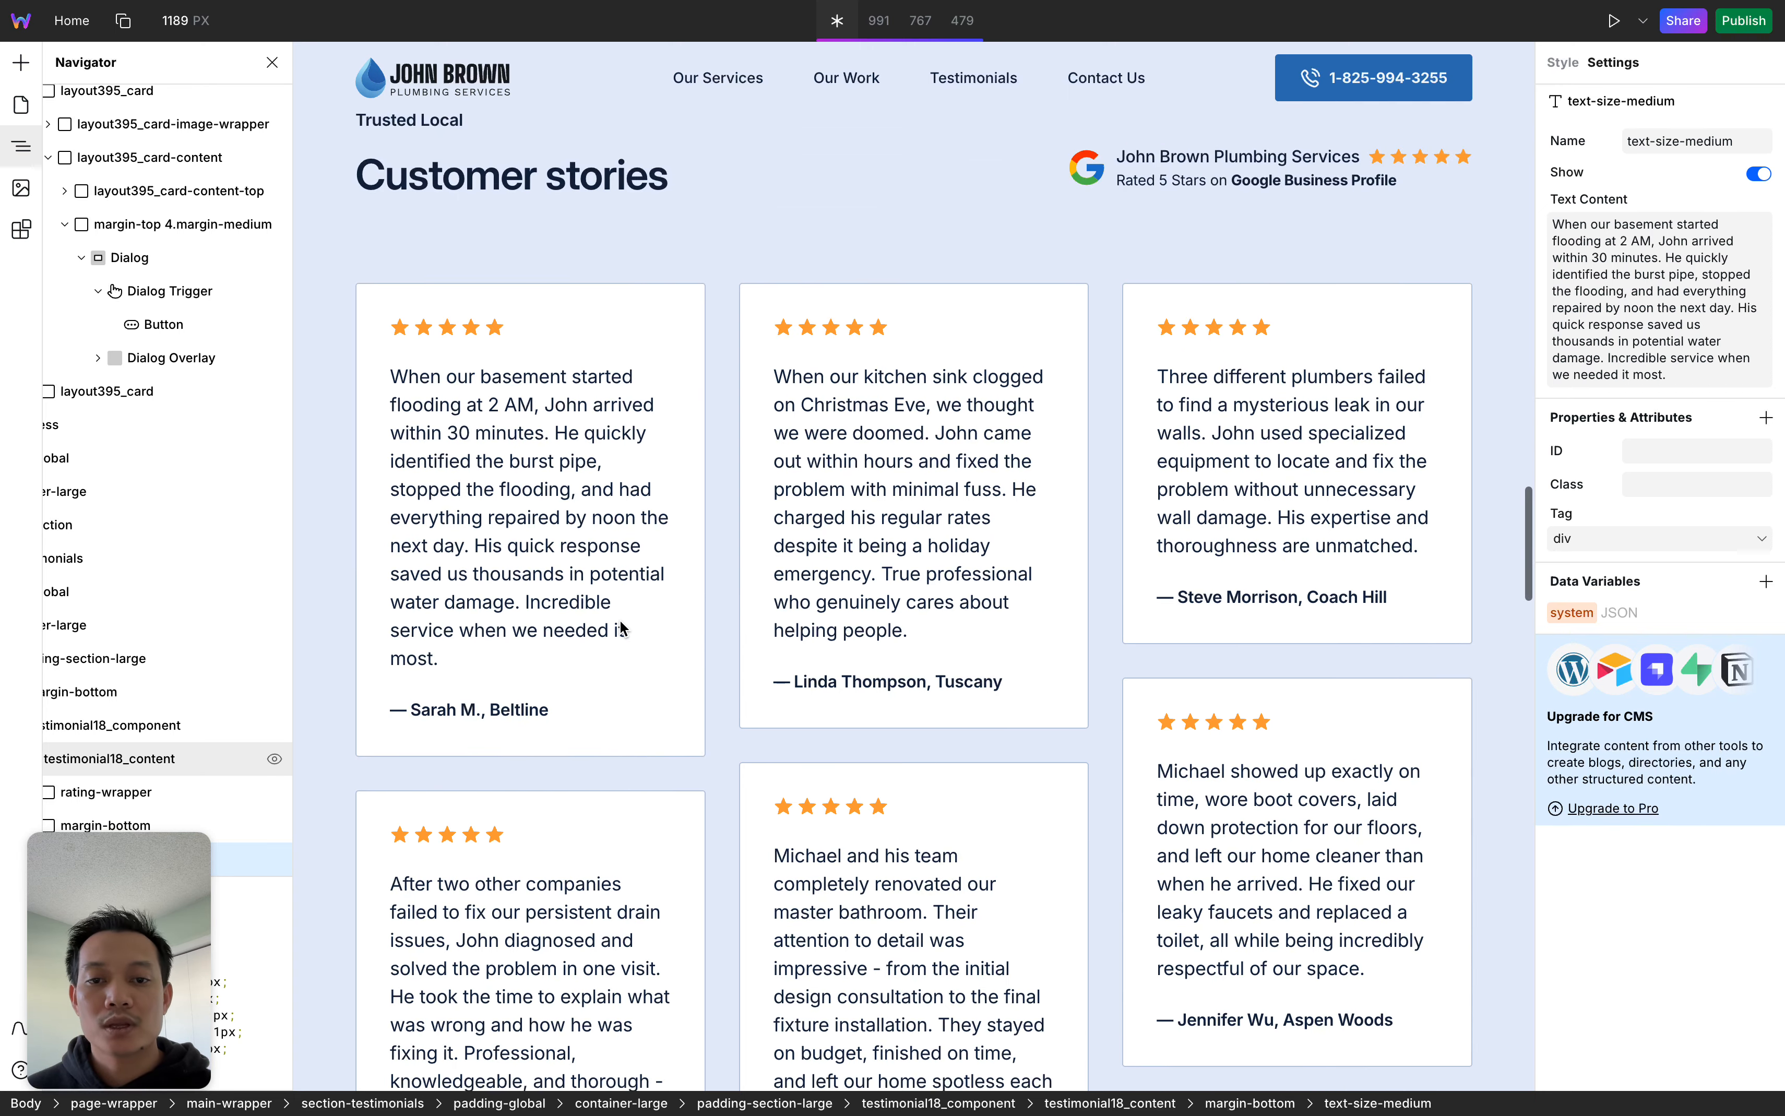
Look through the remaining customer testimonial cards and the free quote form section below them
scroll(619, 619, "down", 7)
scroll(619, 619, "down", 10)
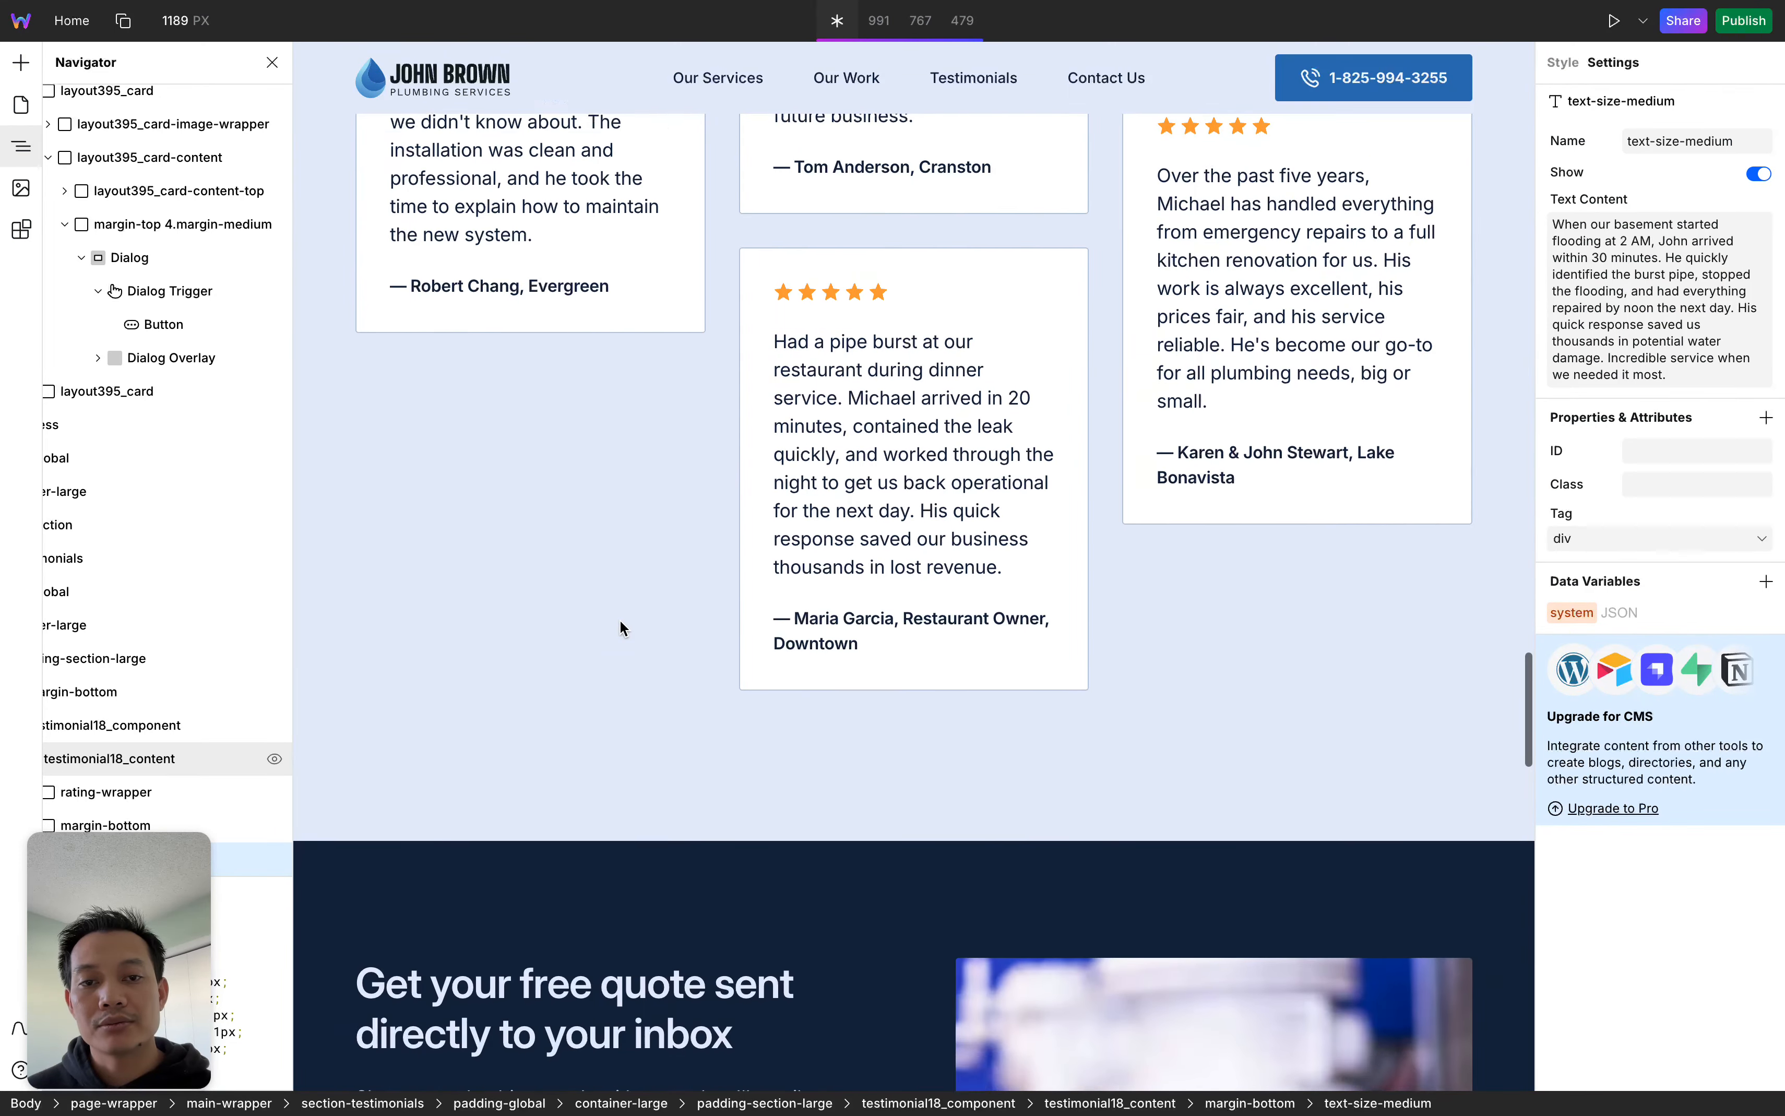
scroll(619, 619, "up", 5)
scroll(620, 625, "up", 5)
scroll(619, 626, "down", 7)
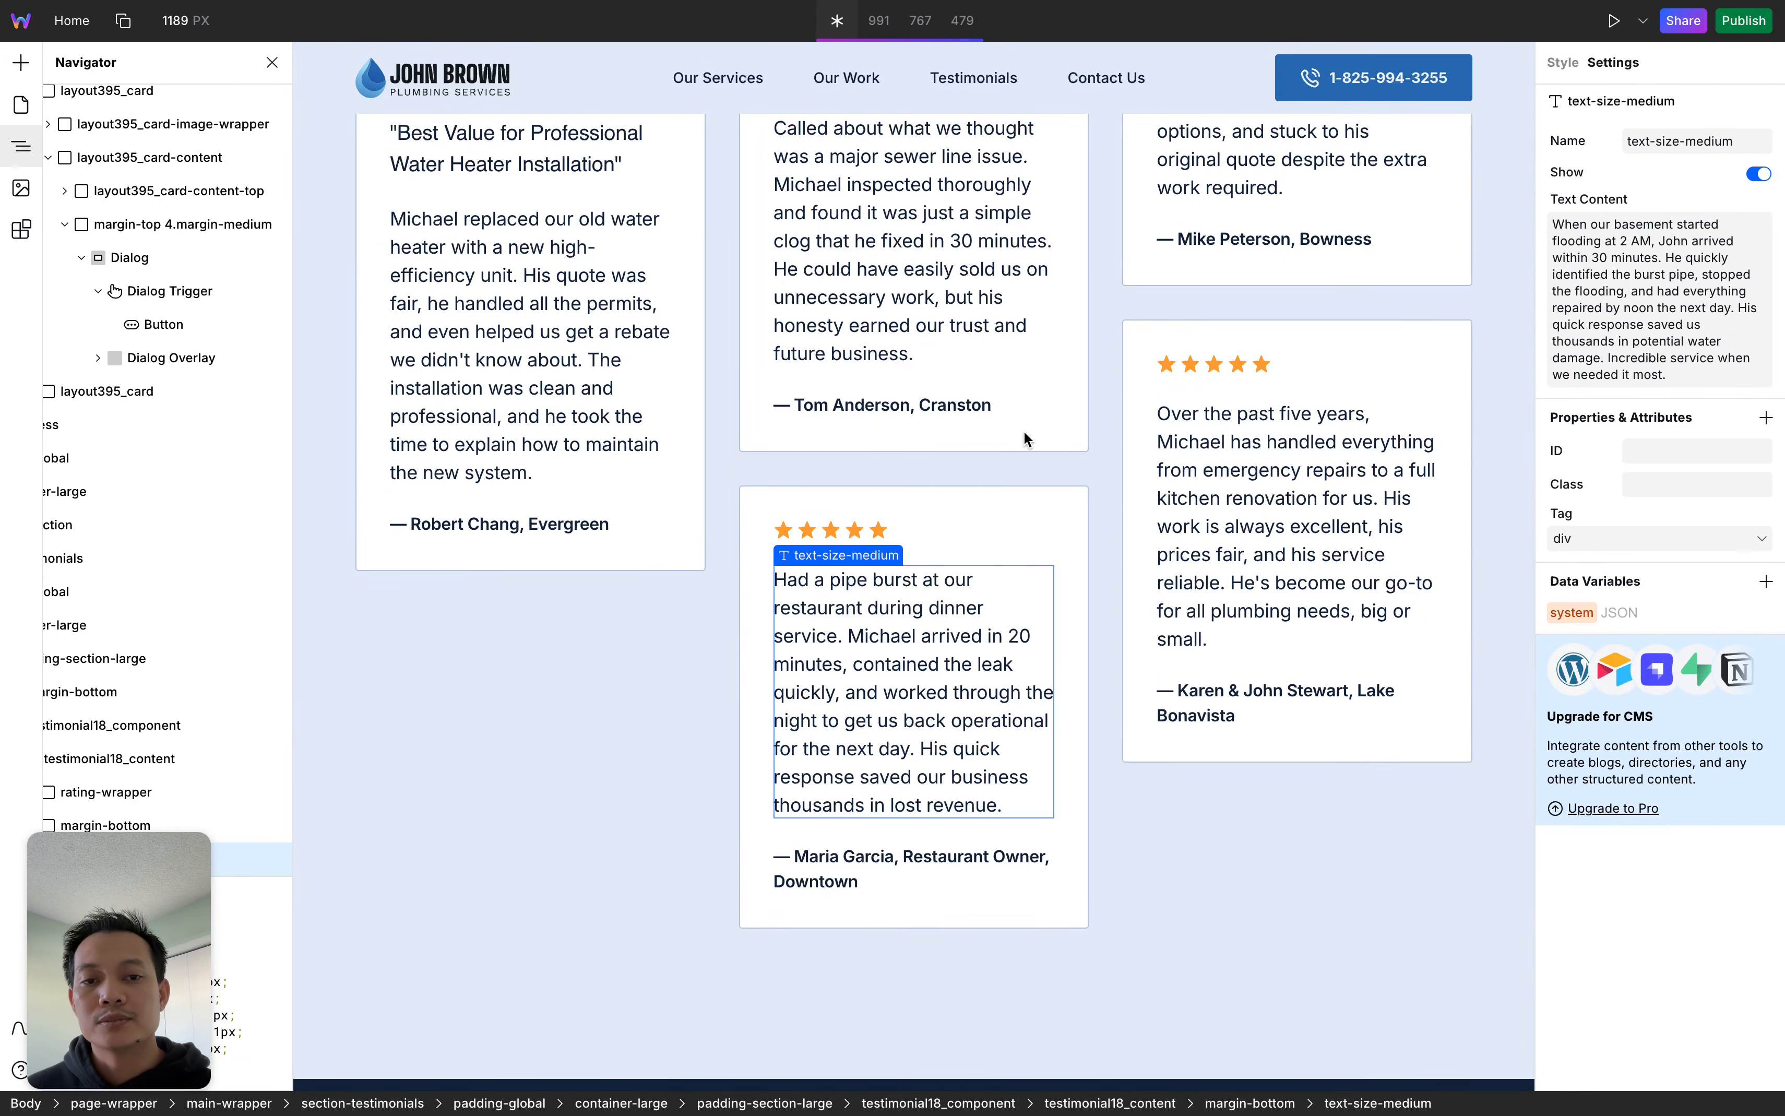
scroll(1130, 376, "down", 10)
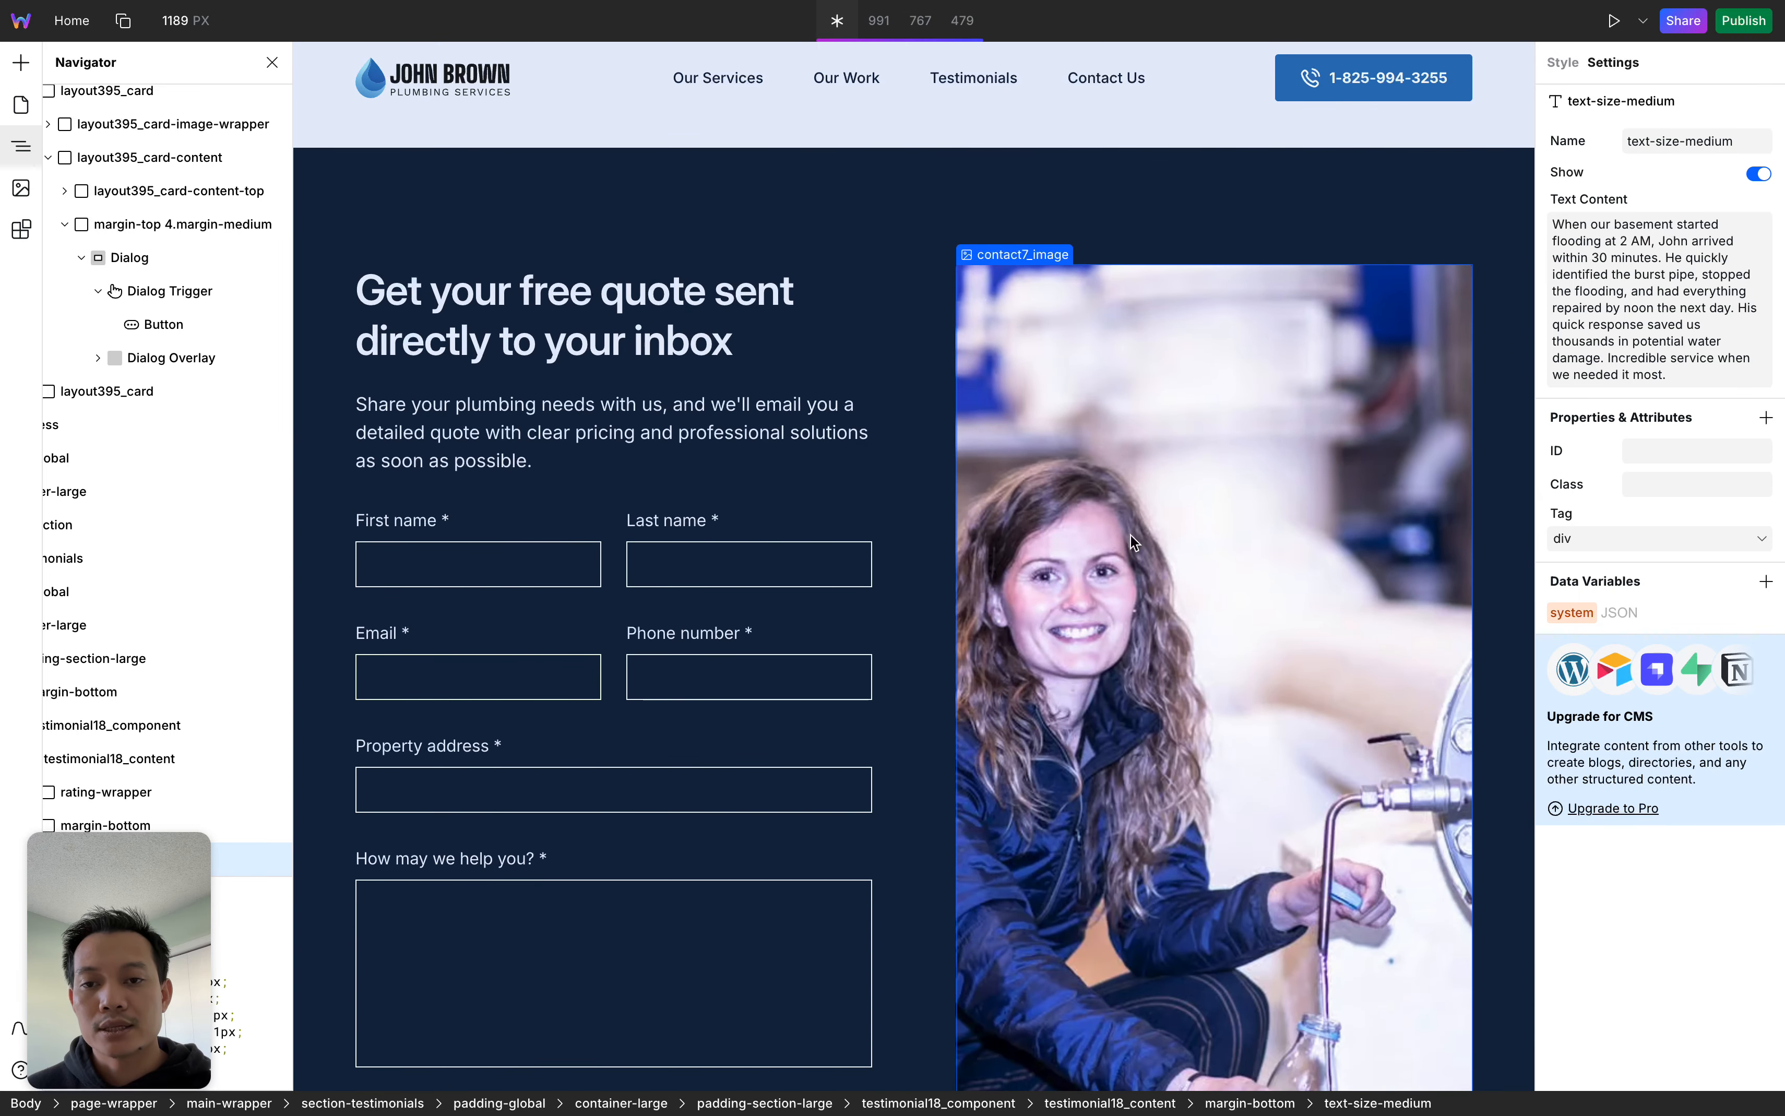
scroll(947, 527, "down", 1)
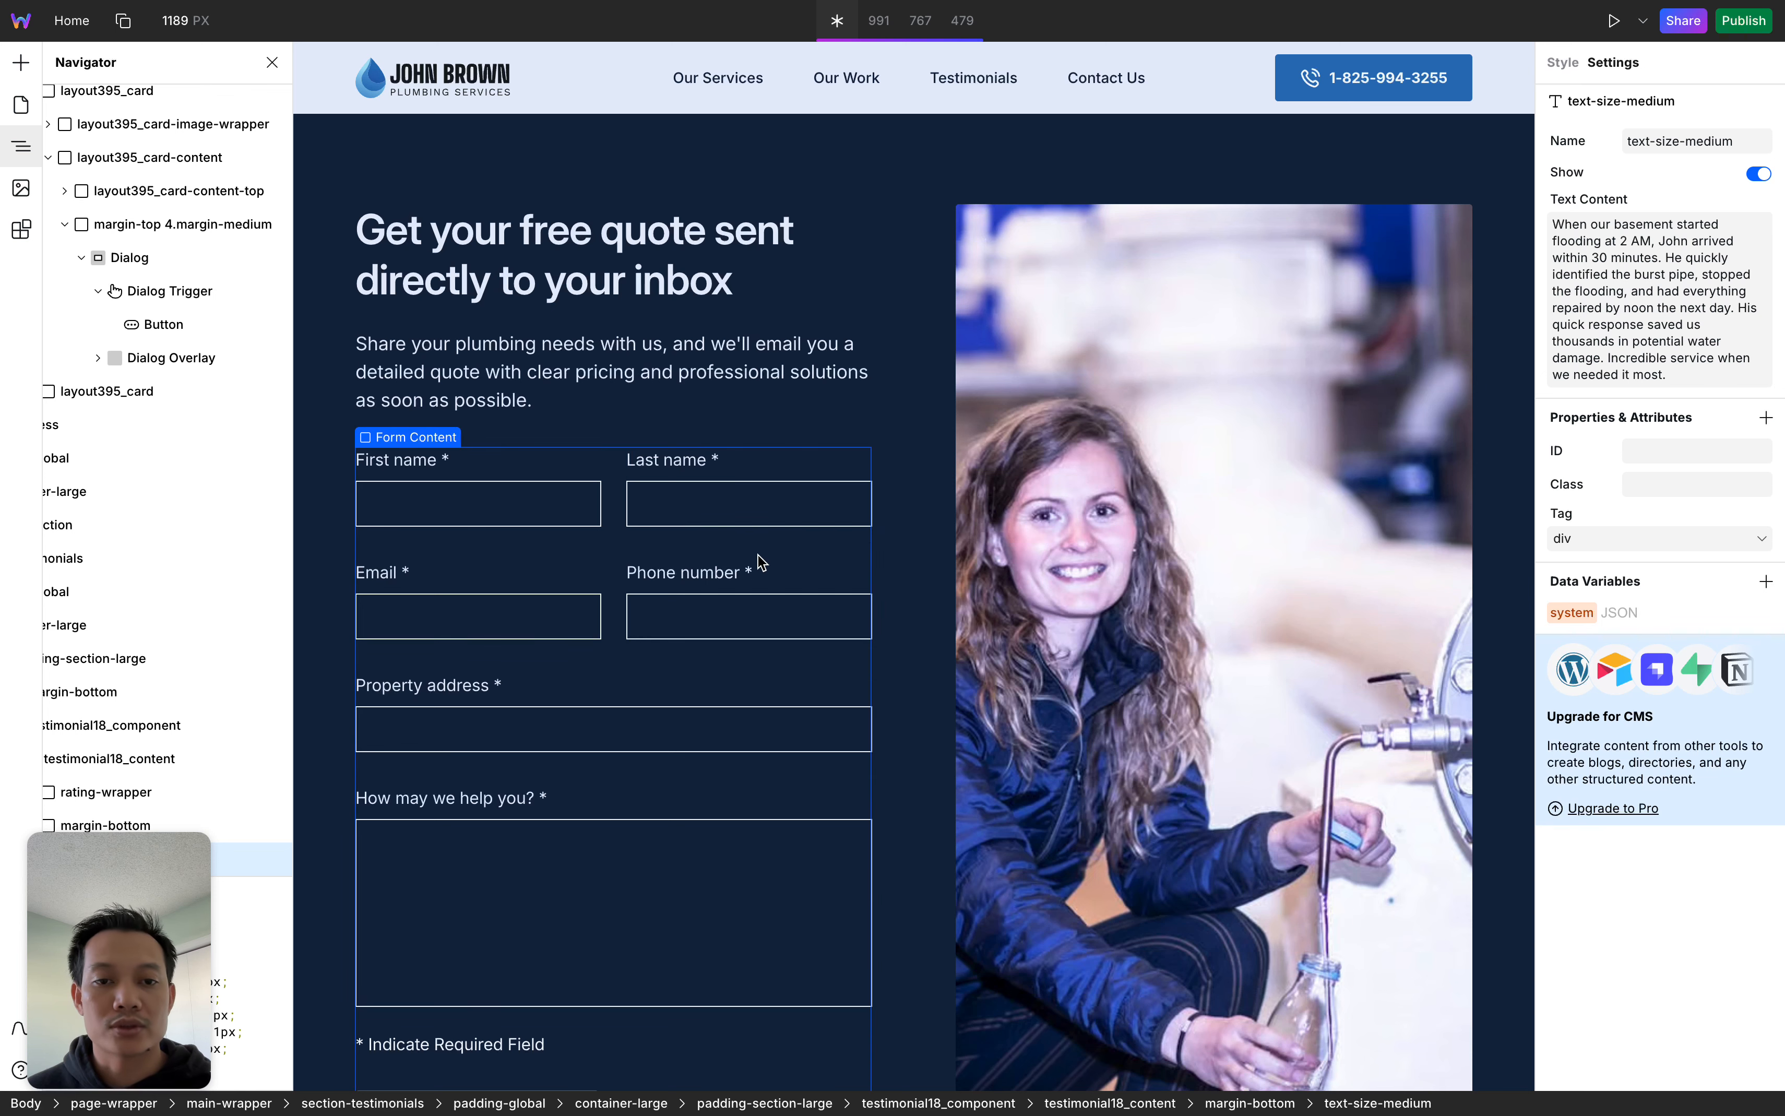
scroll(831, 615, "down", 1)
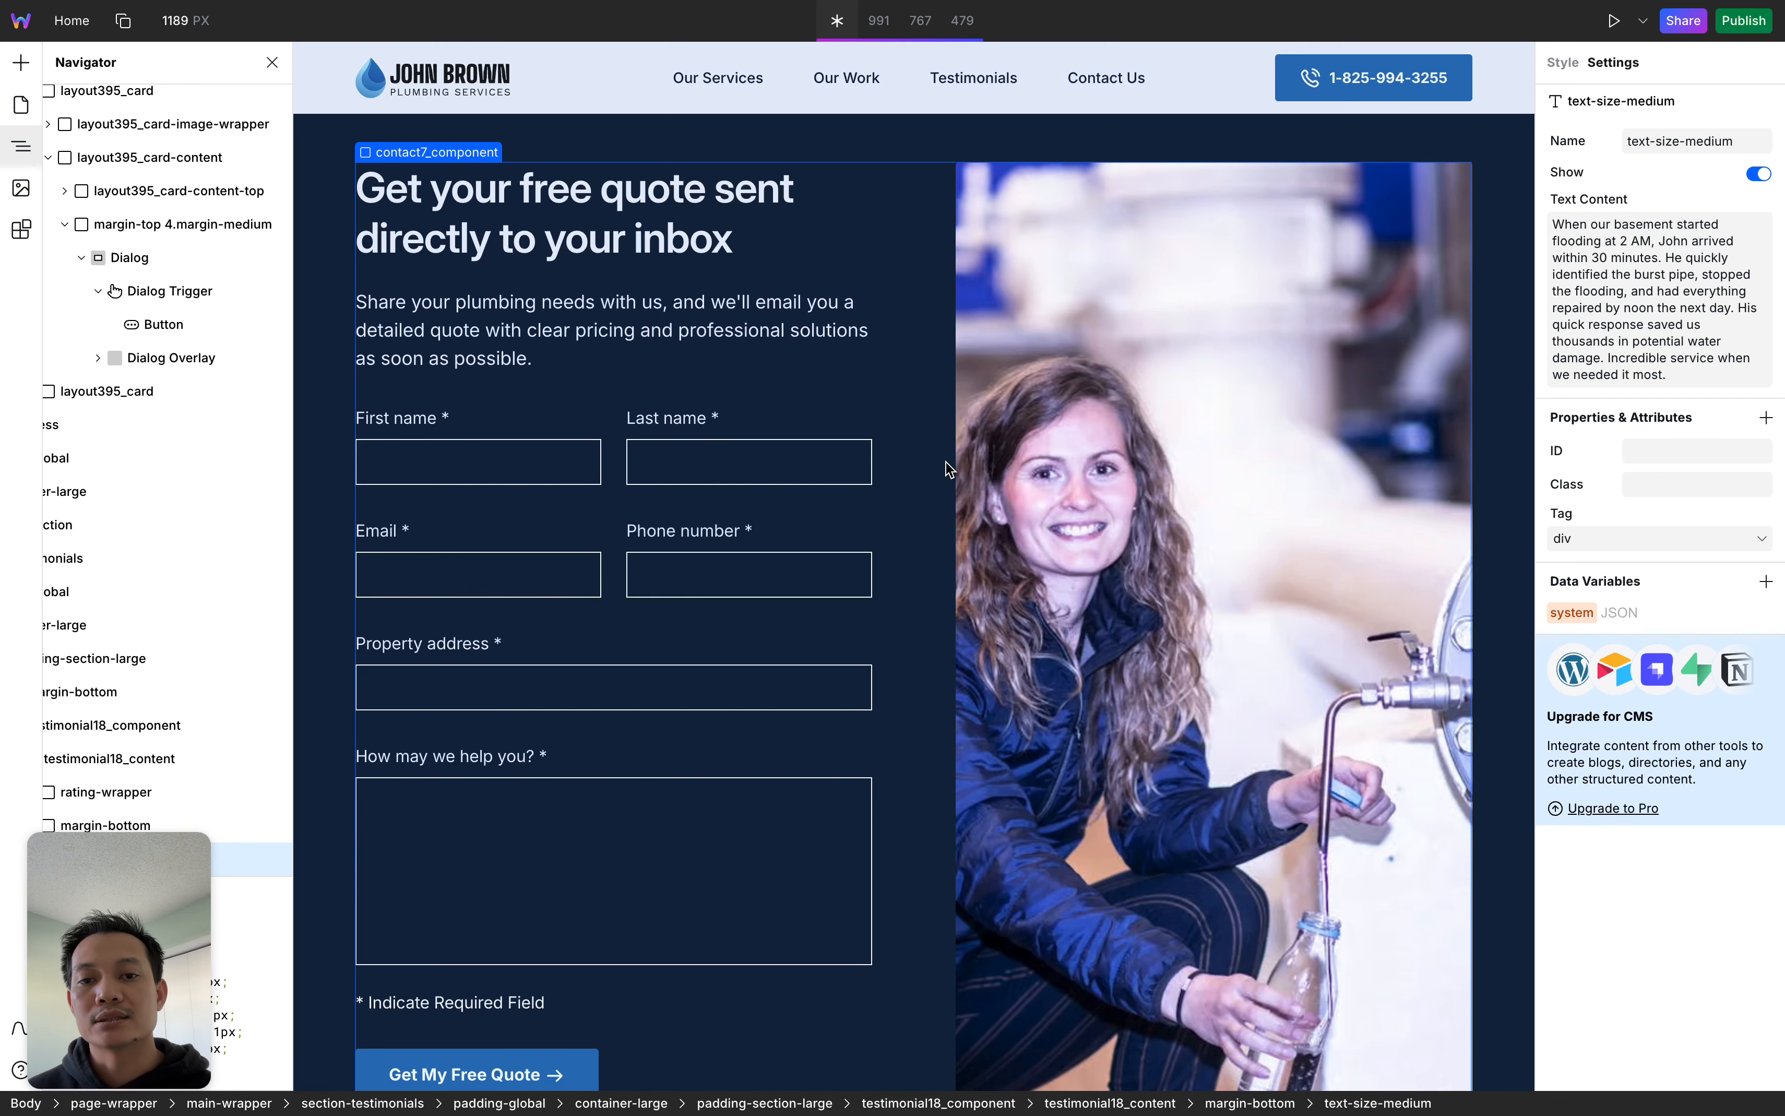
Select the free quote section's container, followed by its heading and the intro paragraph below it
left_click(939, 236)
scroll(939, 236, "down", 2)
scroll(940, 279, "up", 3)
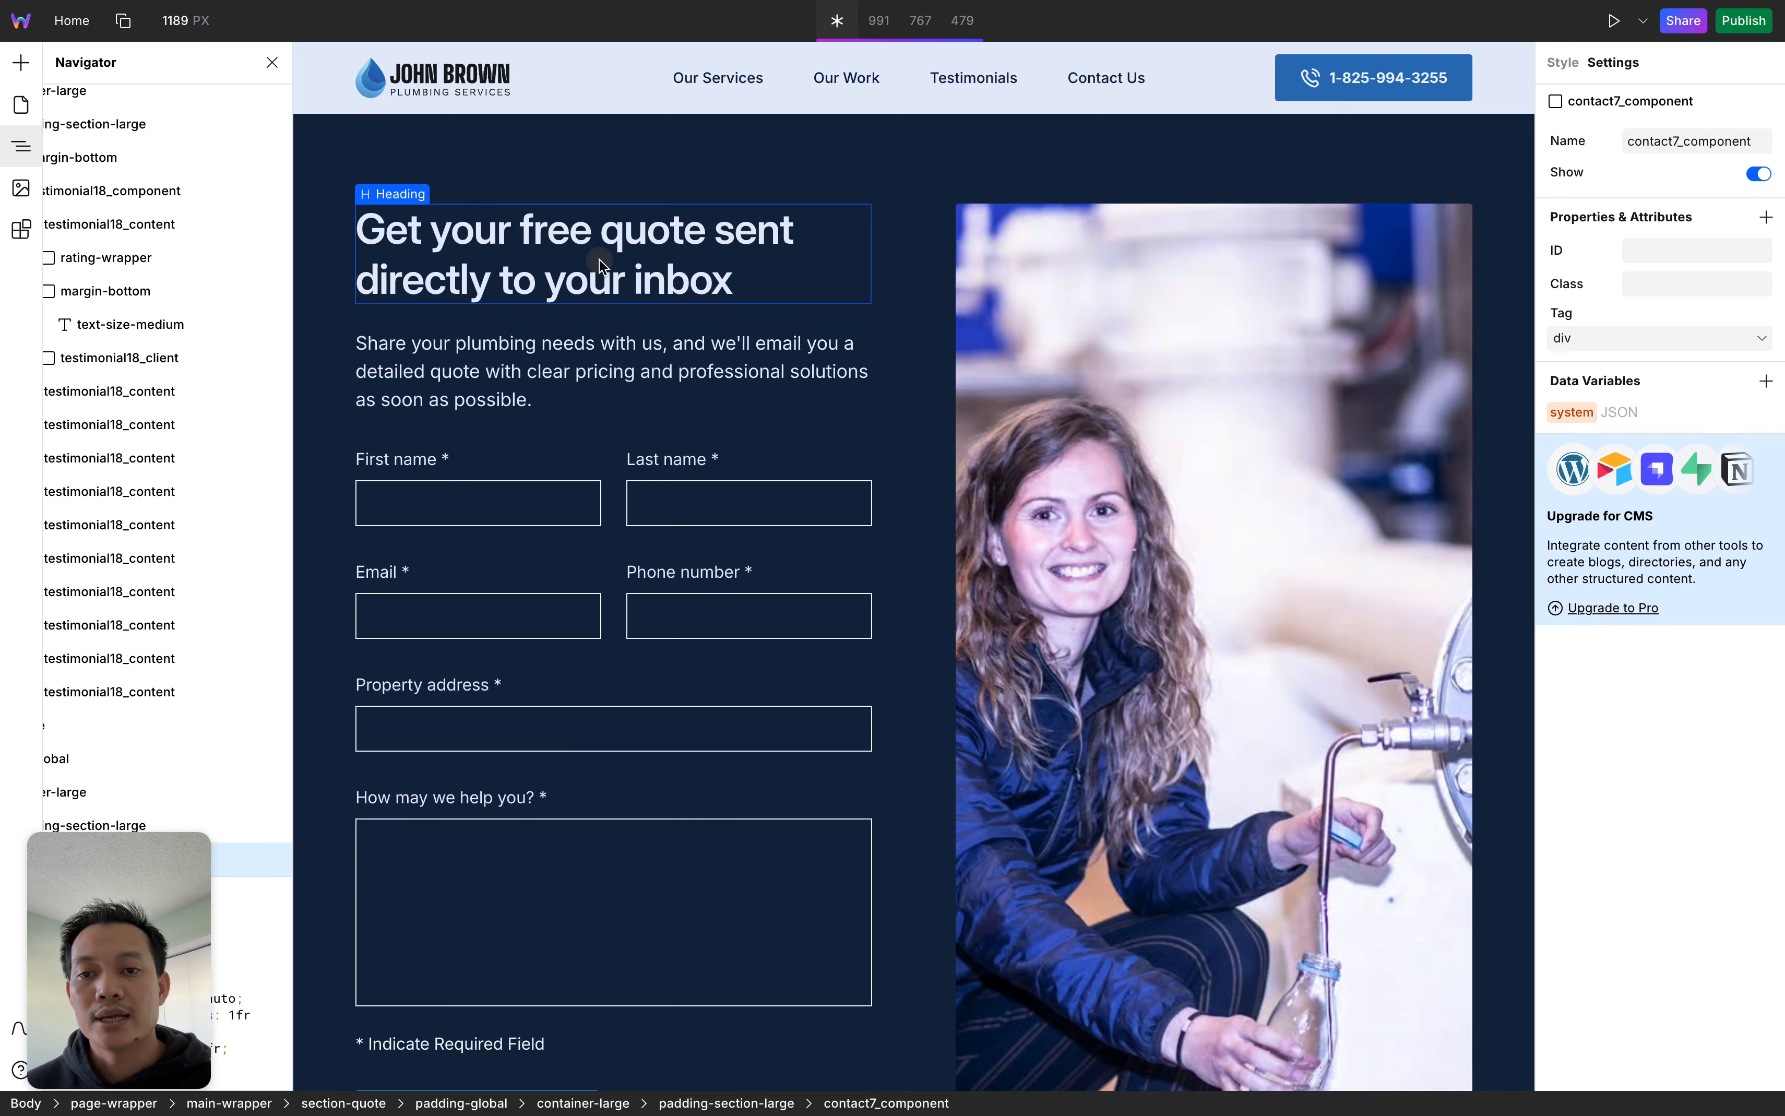
left_click(605, 275)
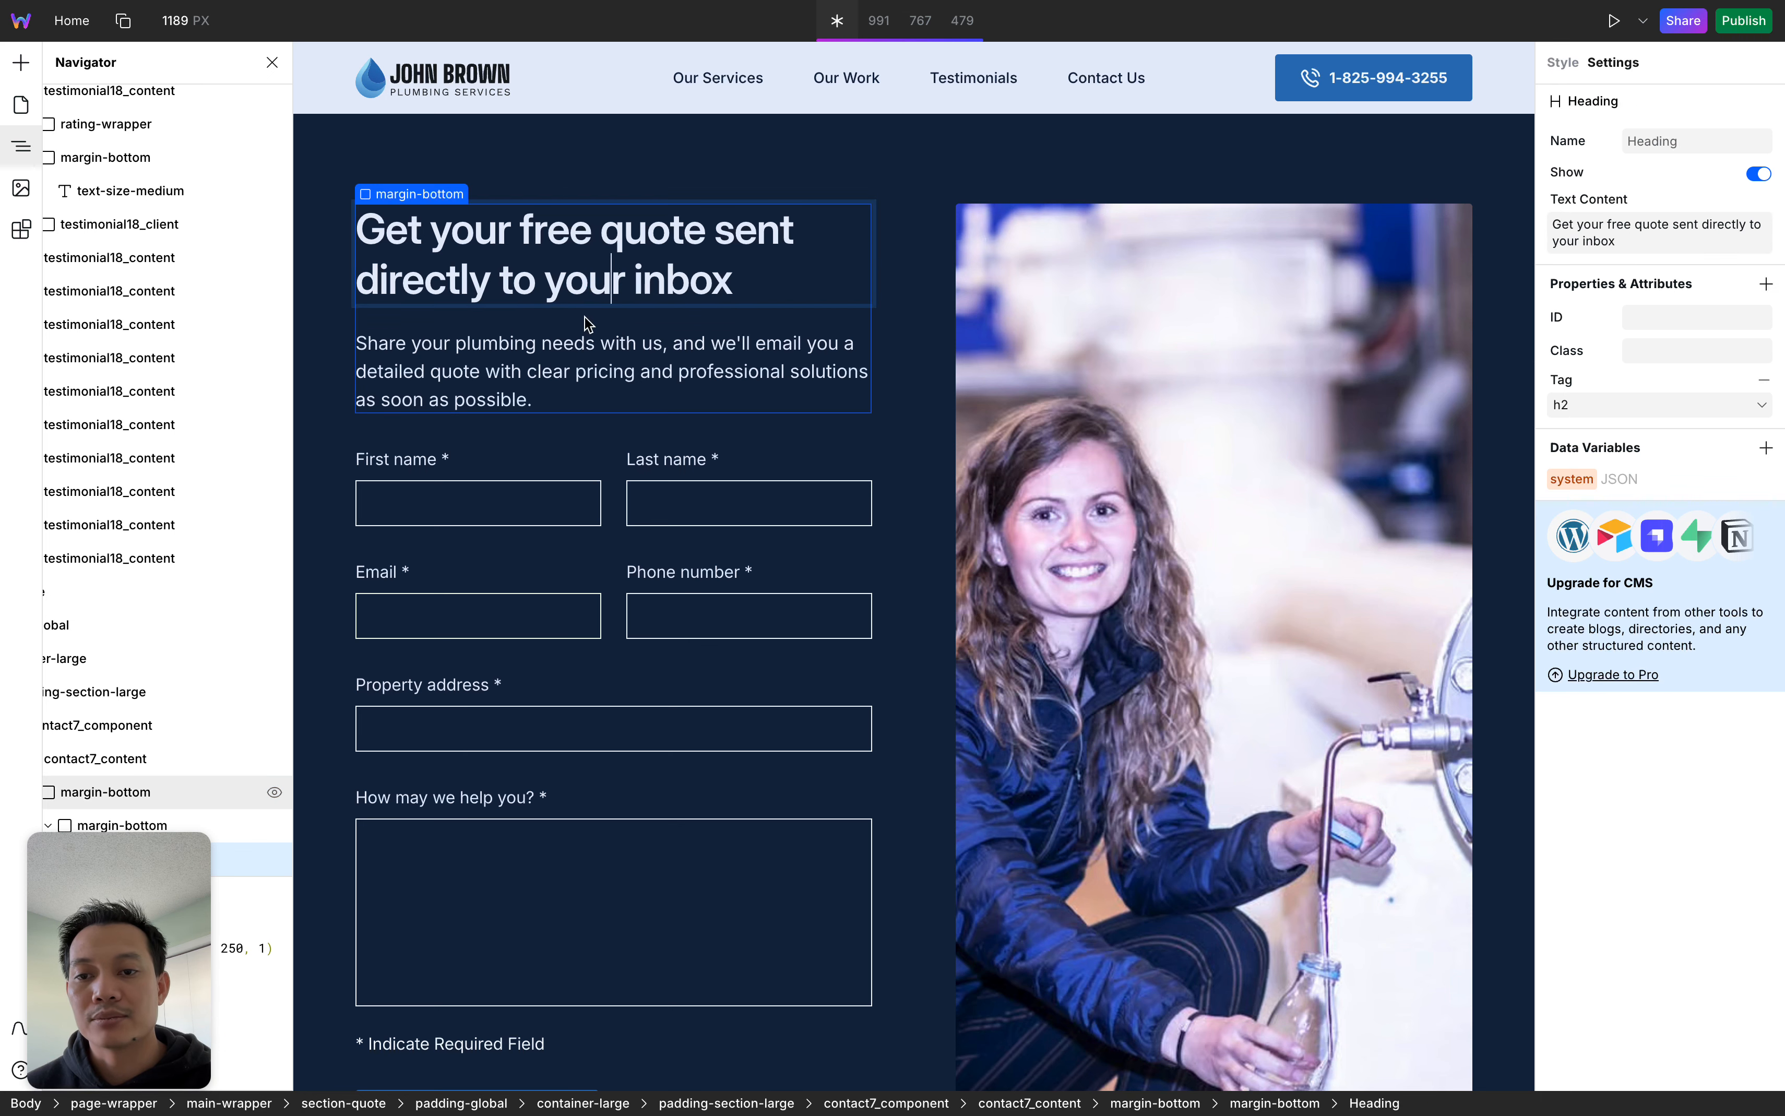
left_click(560, 369)
scroll(478, 439, "down", 2)
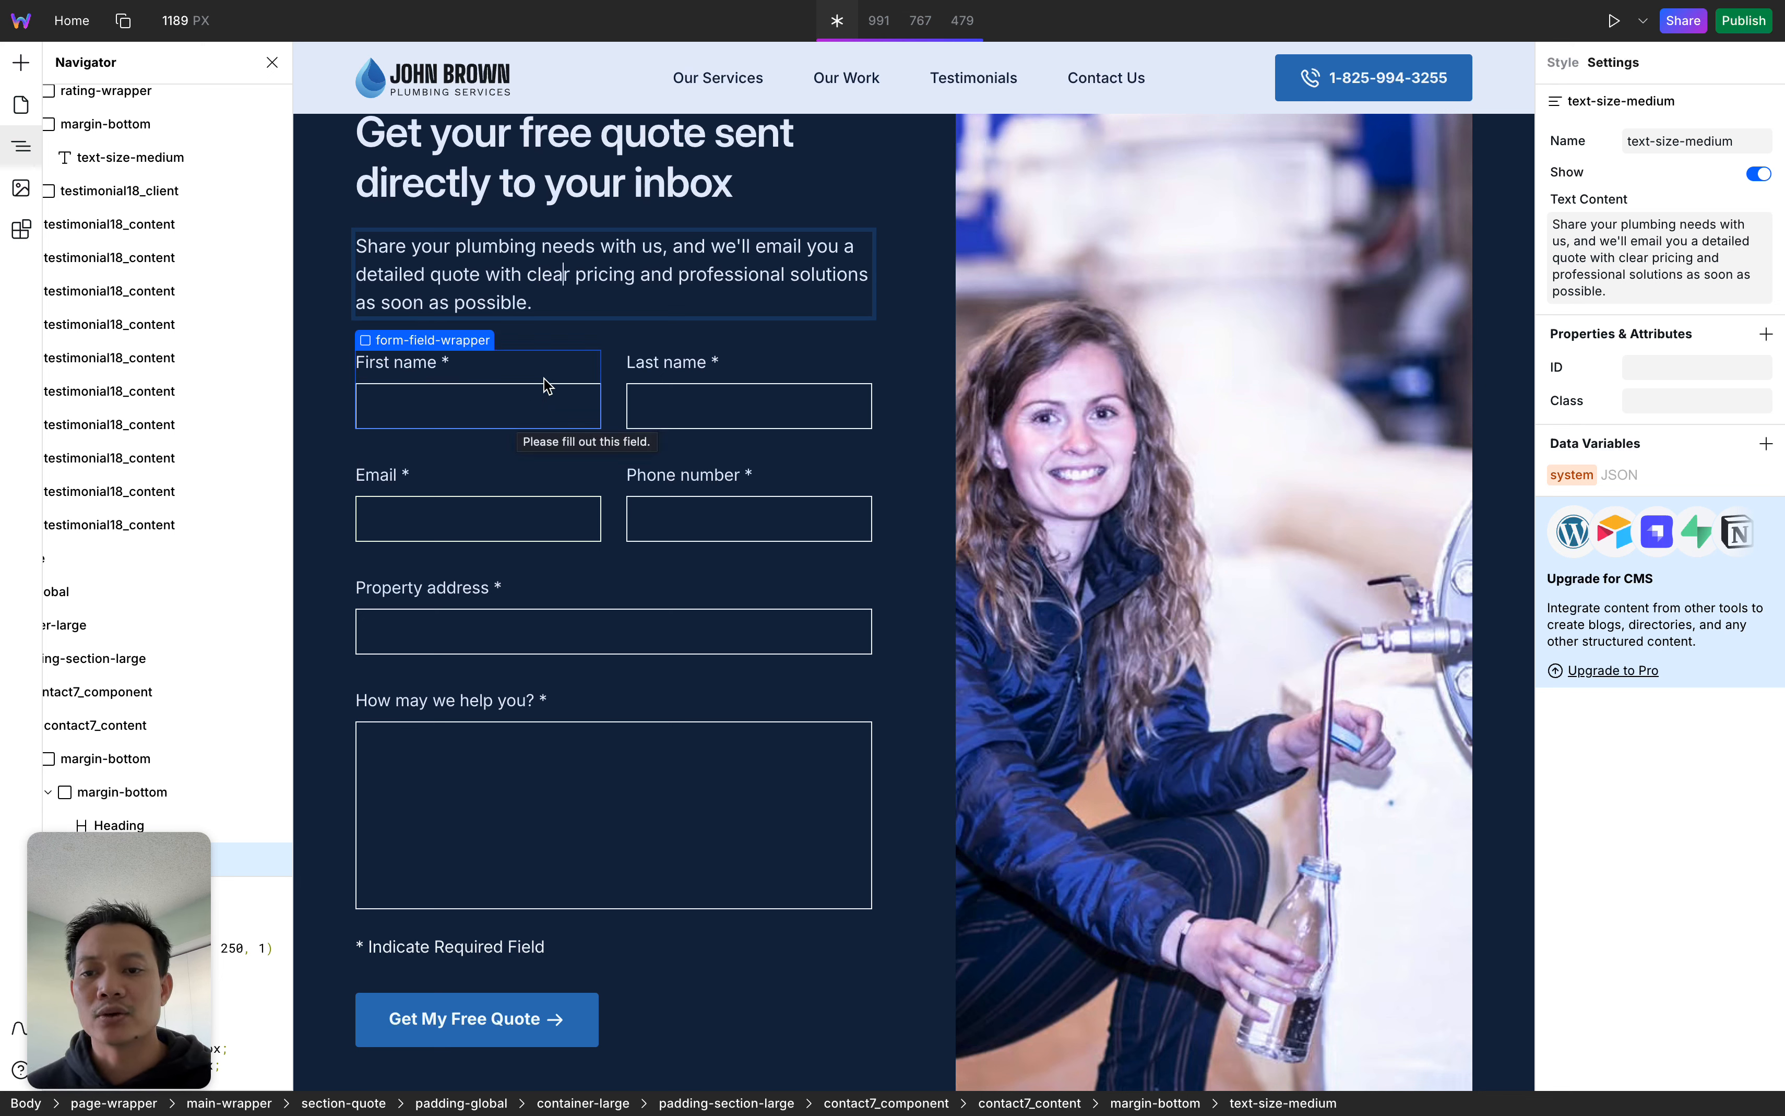
Select the quote form's field elements one after another, from the name wrappers through Email, Phone and Property address to the message box
left_click(544, 380)
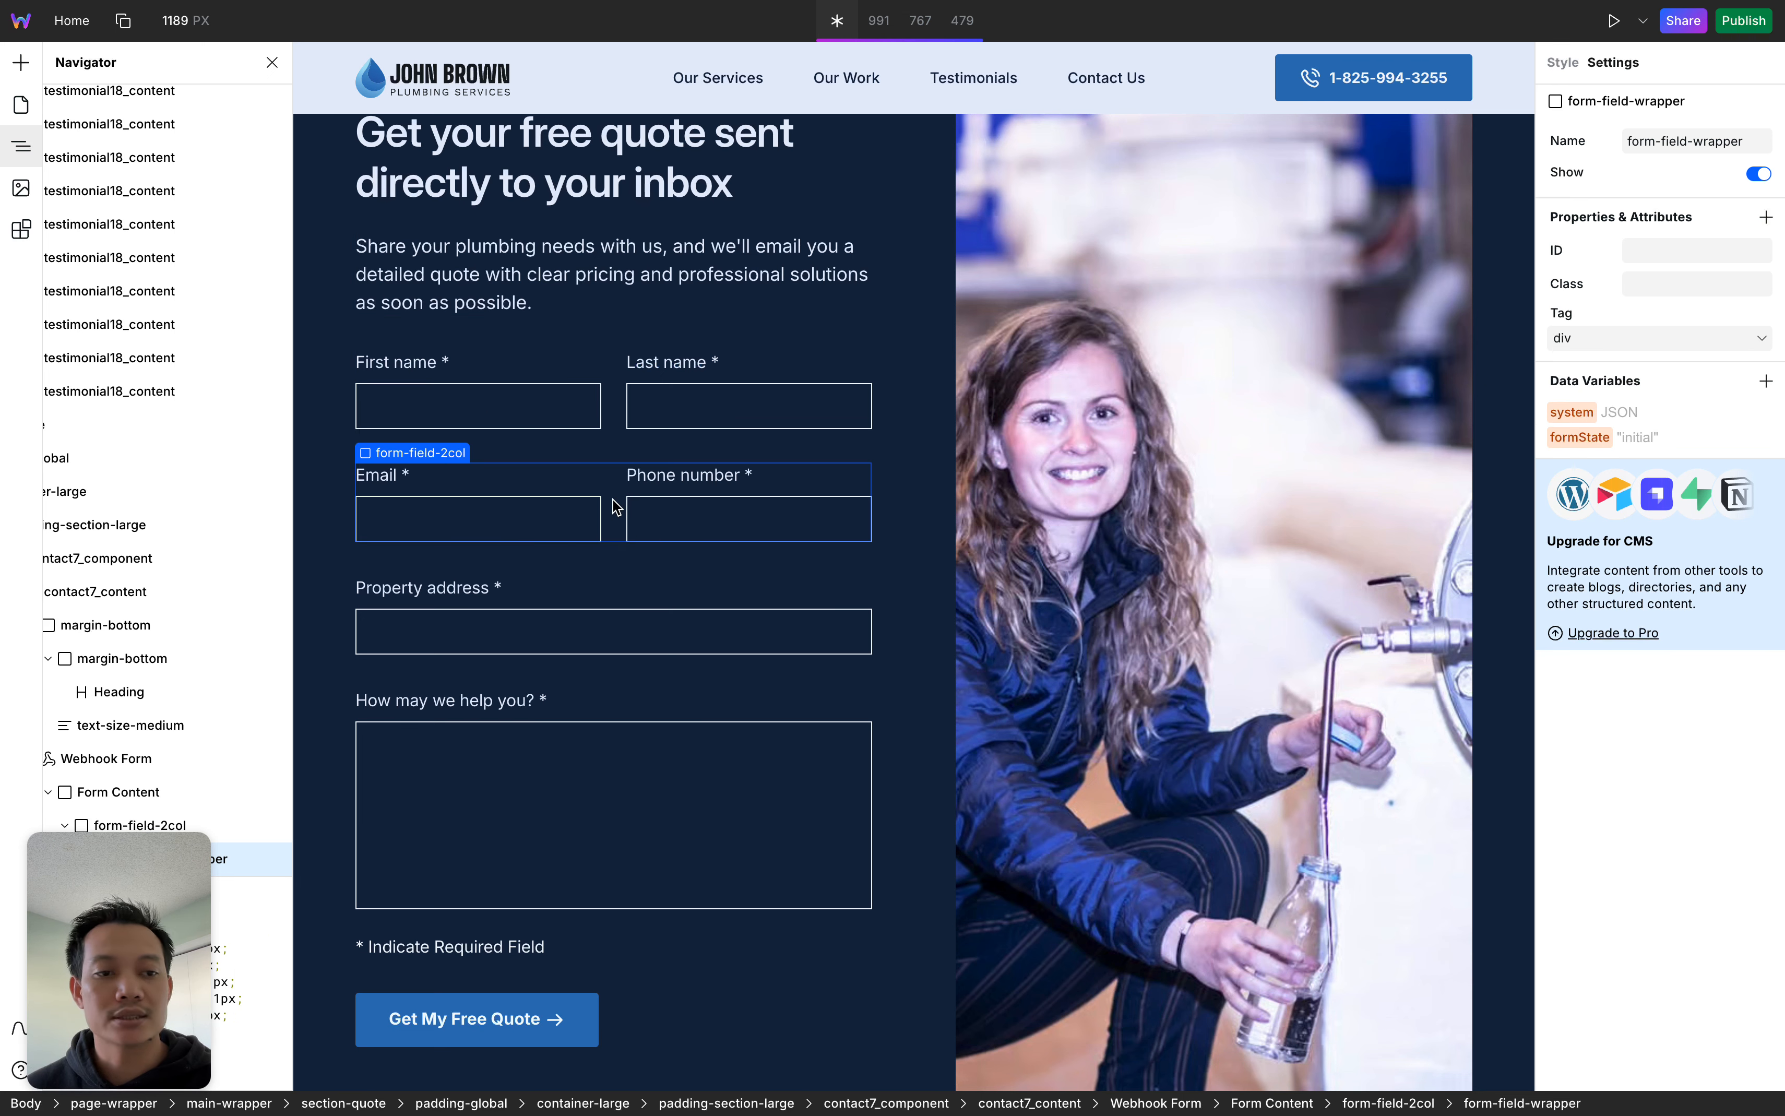
left_click(767, 379)
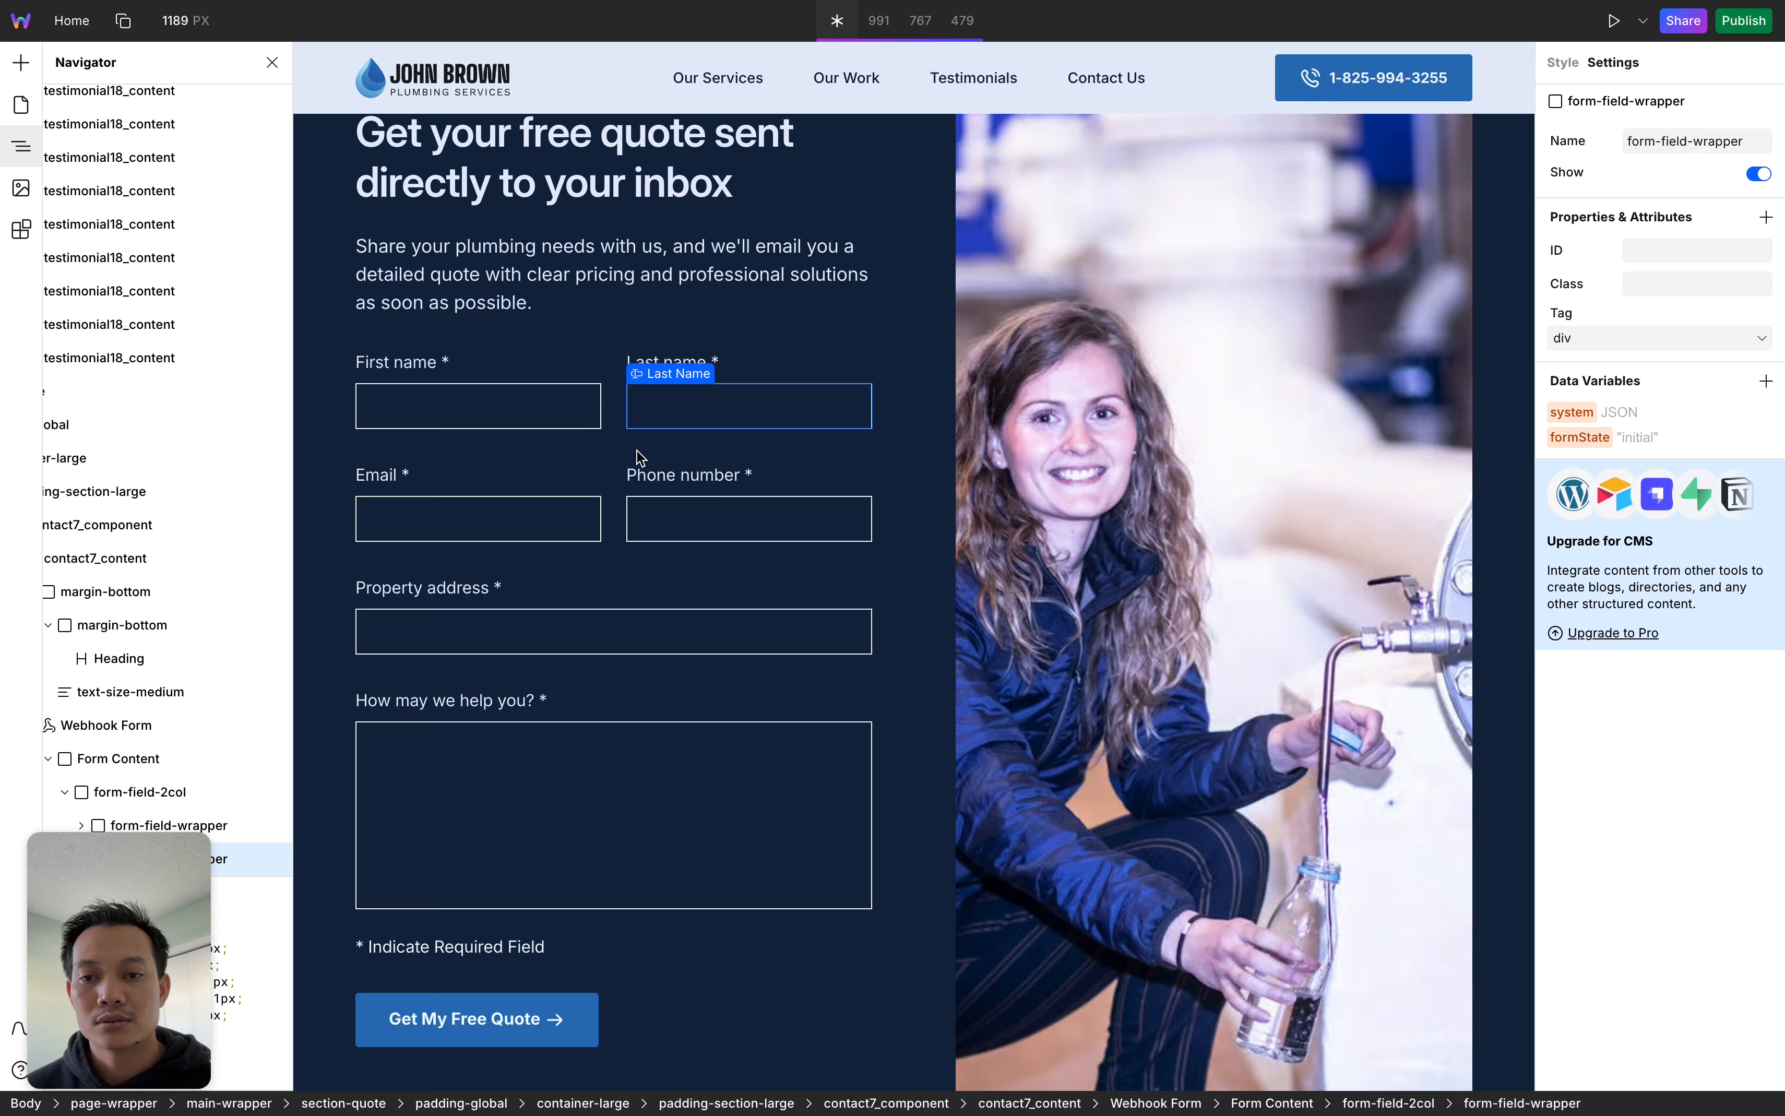
left_click(553, 499)
left_click(744, 505)
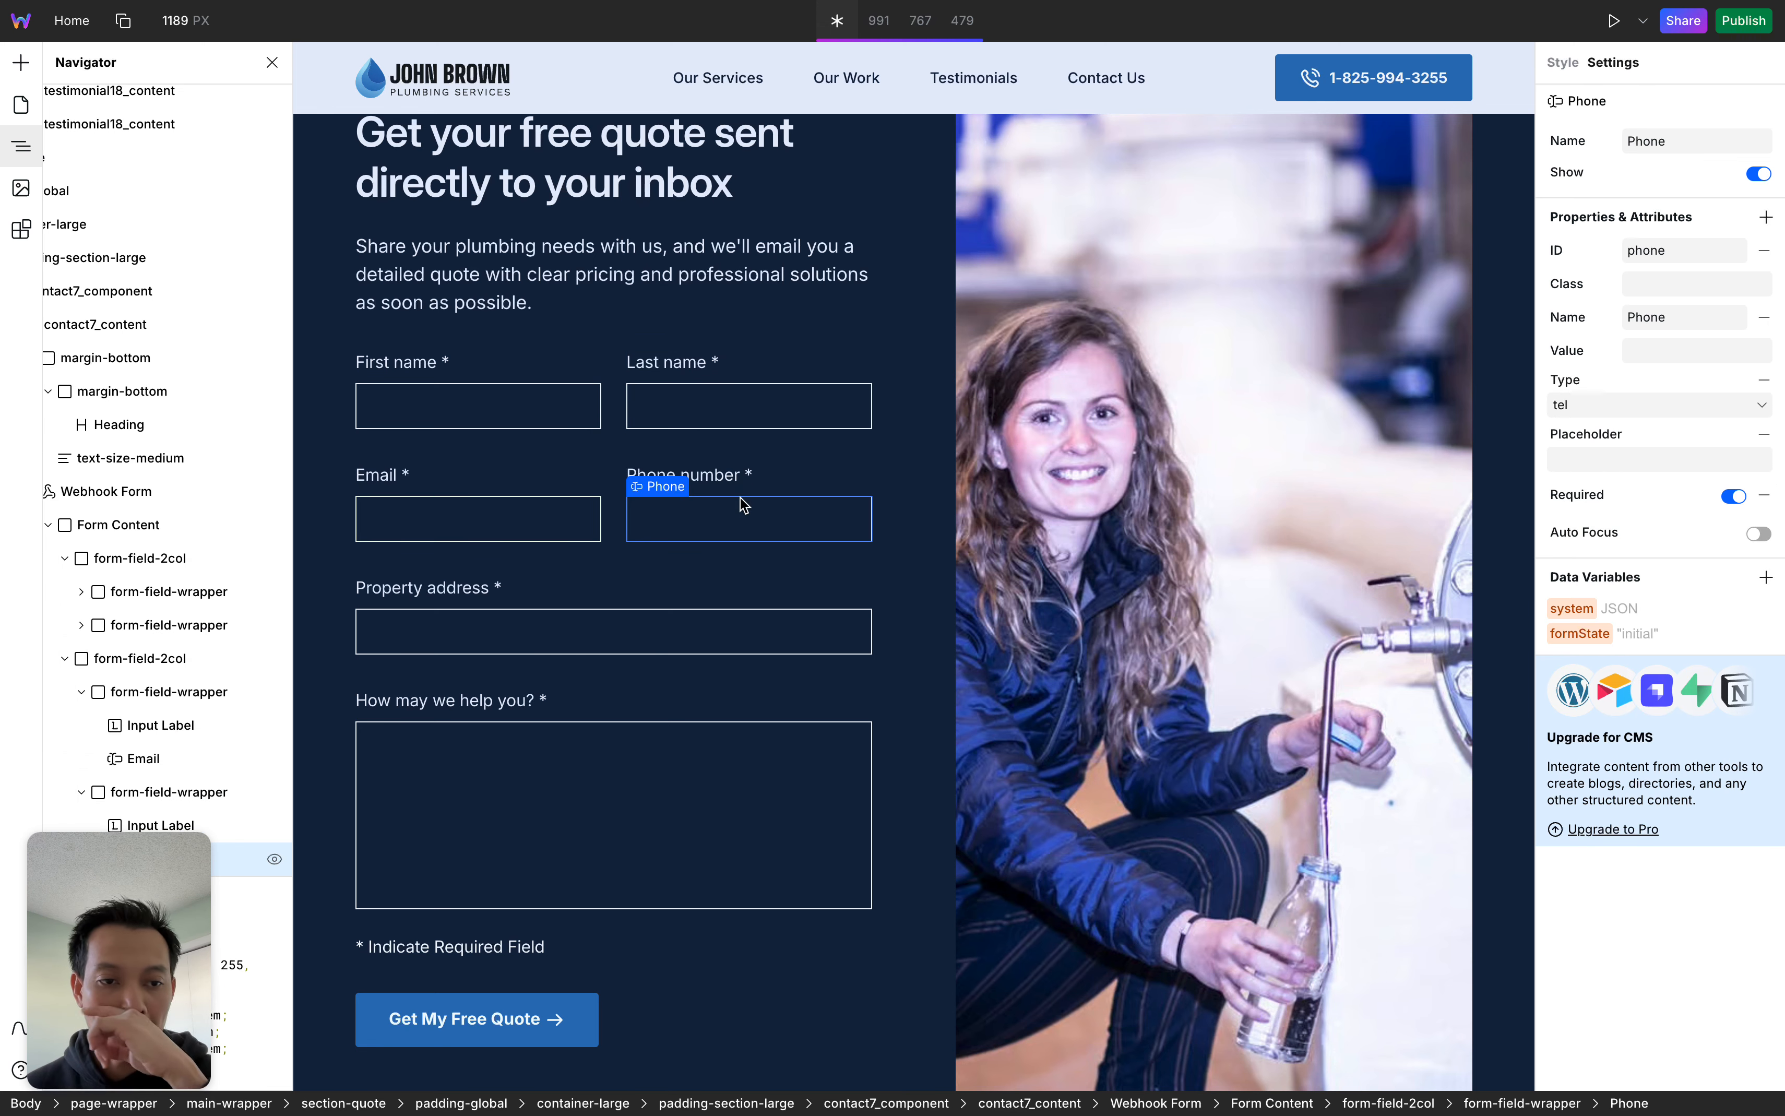
left_click(530, 628)
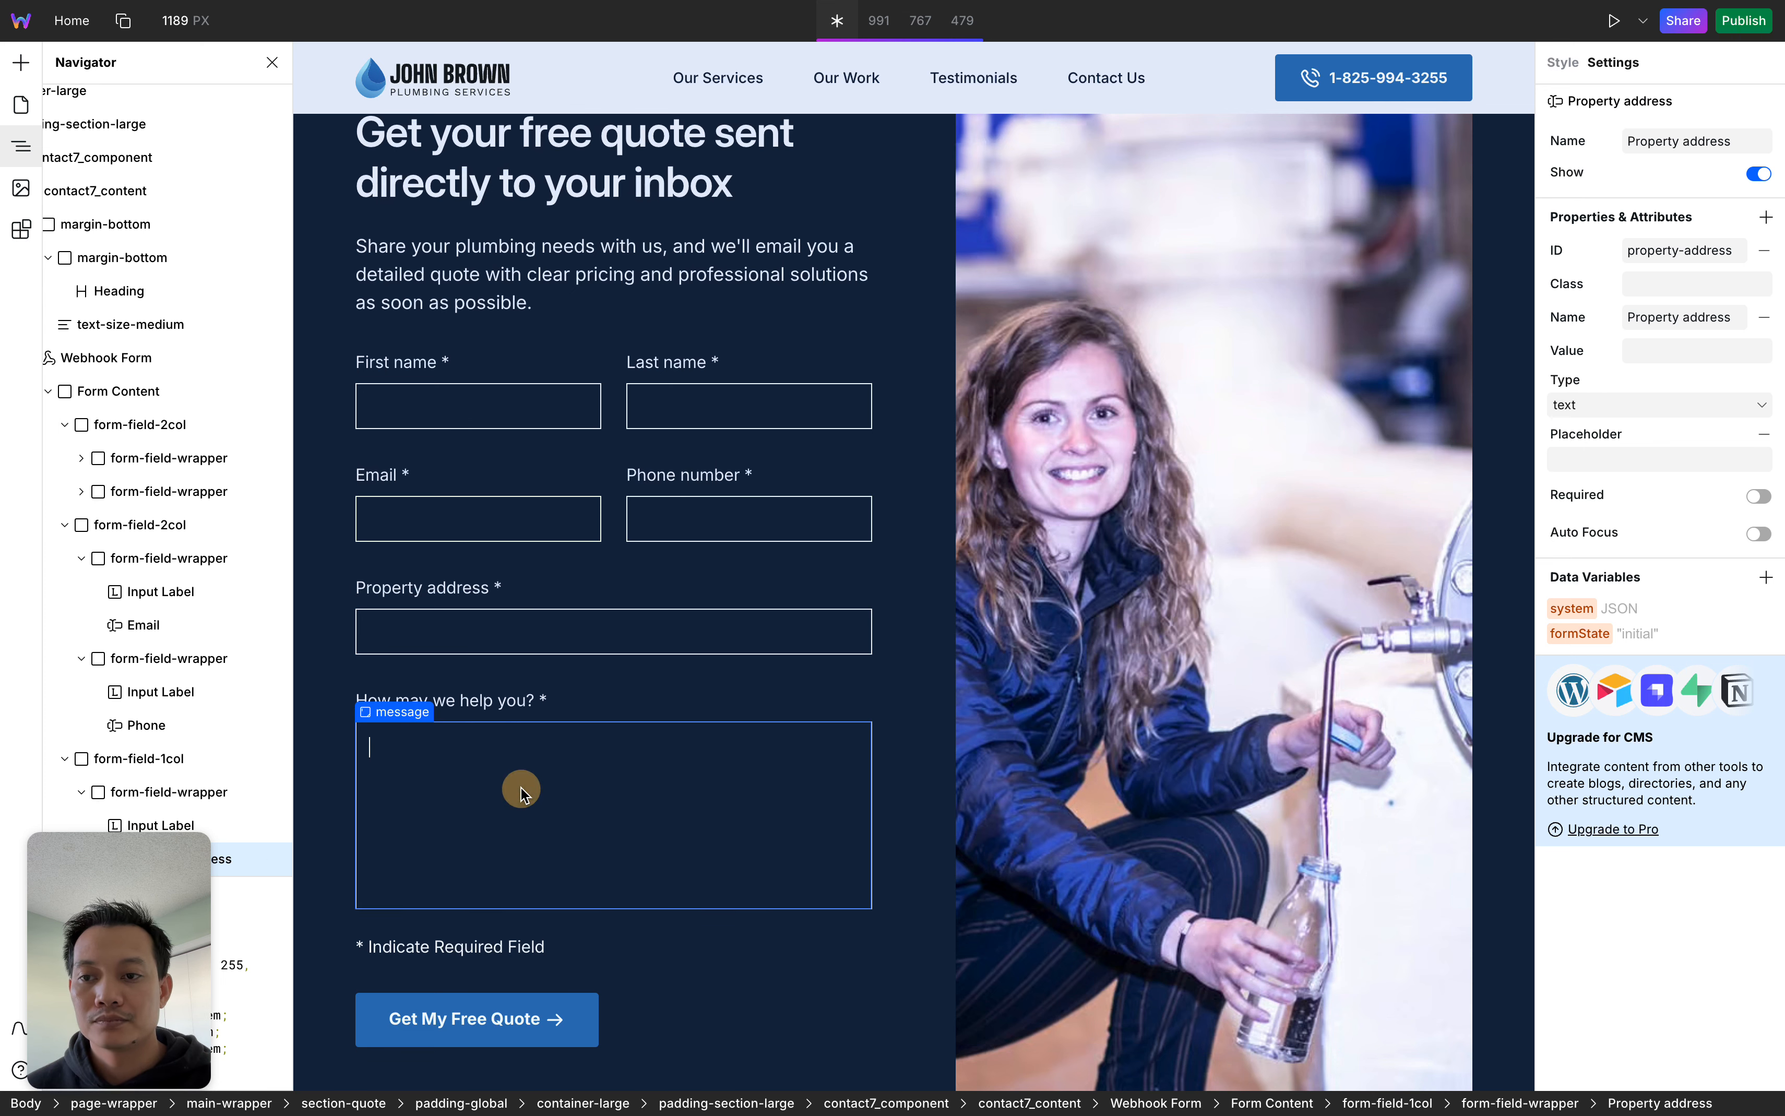
left_click(518, 785)
Select the Webhook Form element that holds the quote form's fields and look over the whole form
scroll(590, 704, "down", 4)
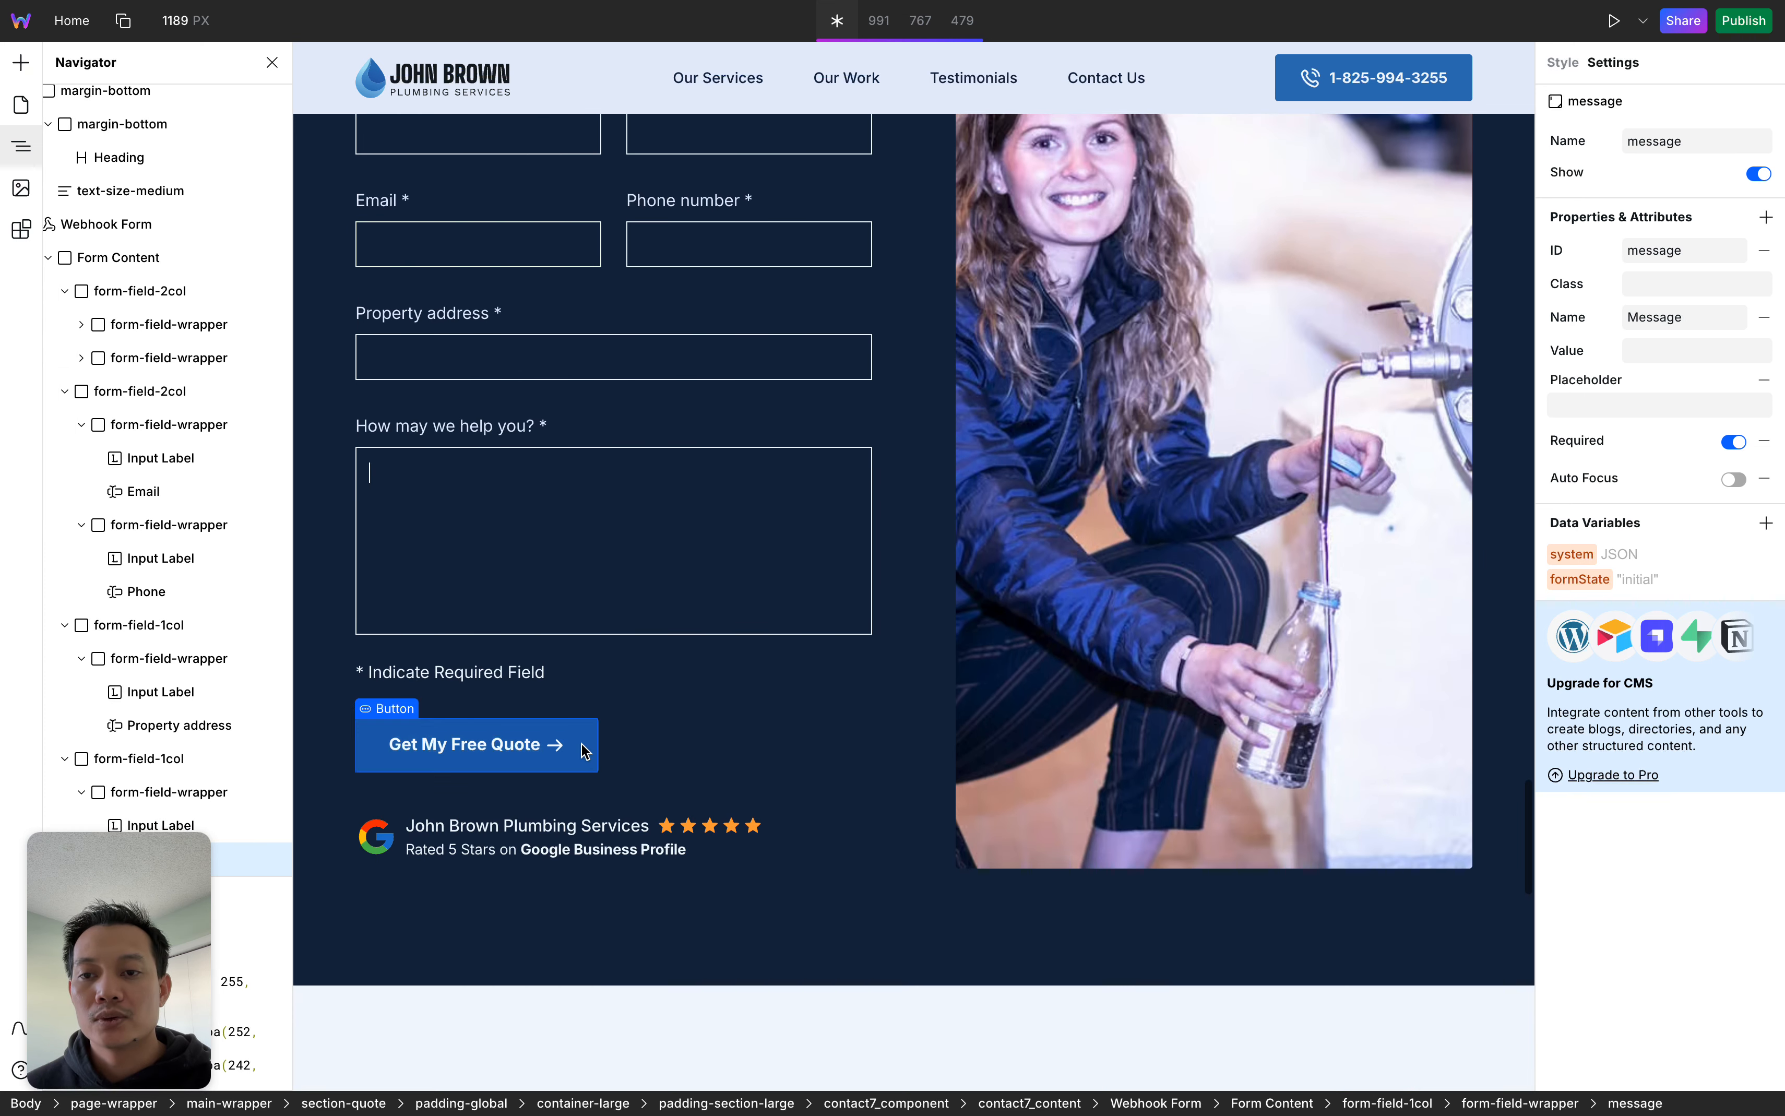
scroll(618, 729, "up", 4)
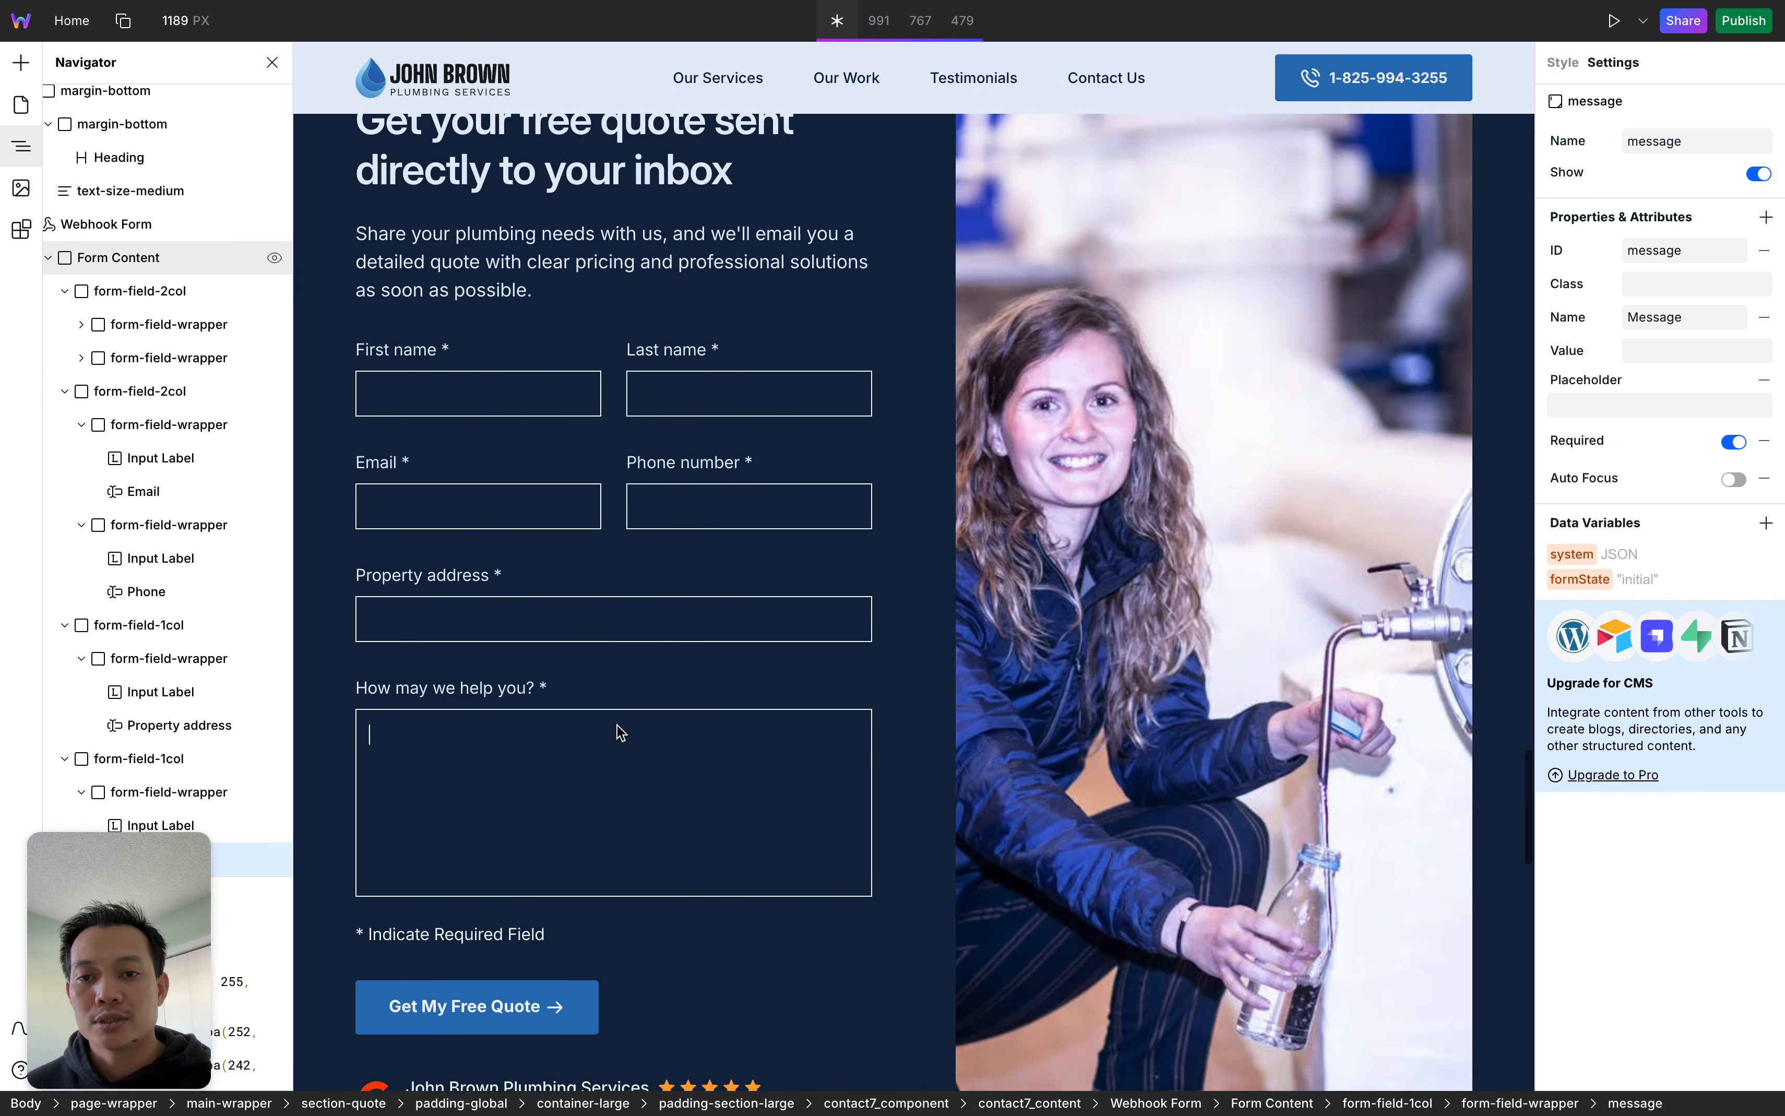
scroll(760, 502, "up", 2)
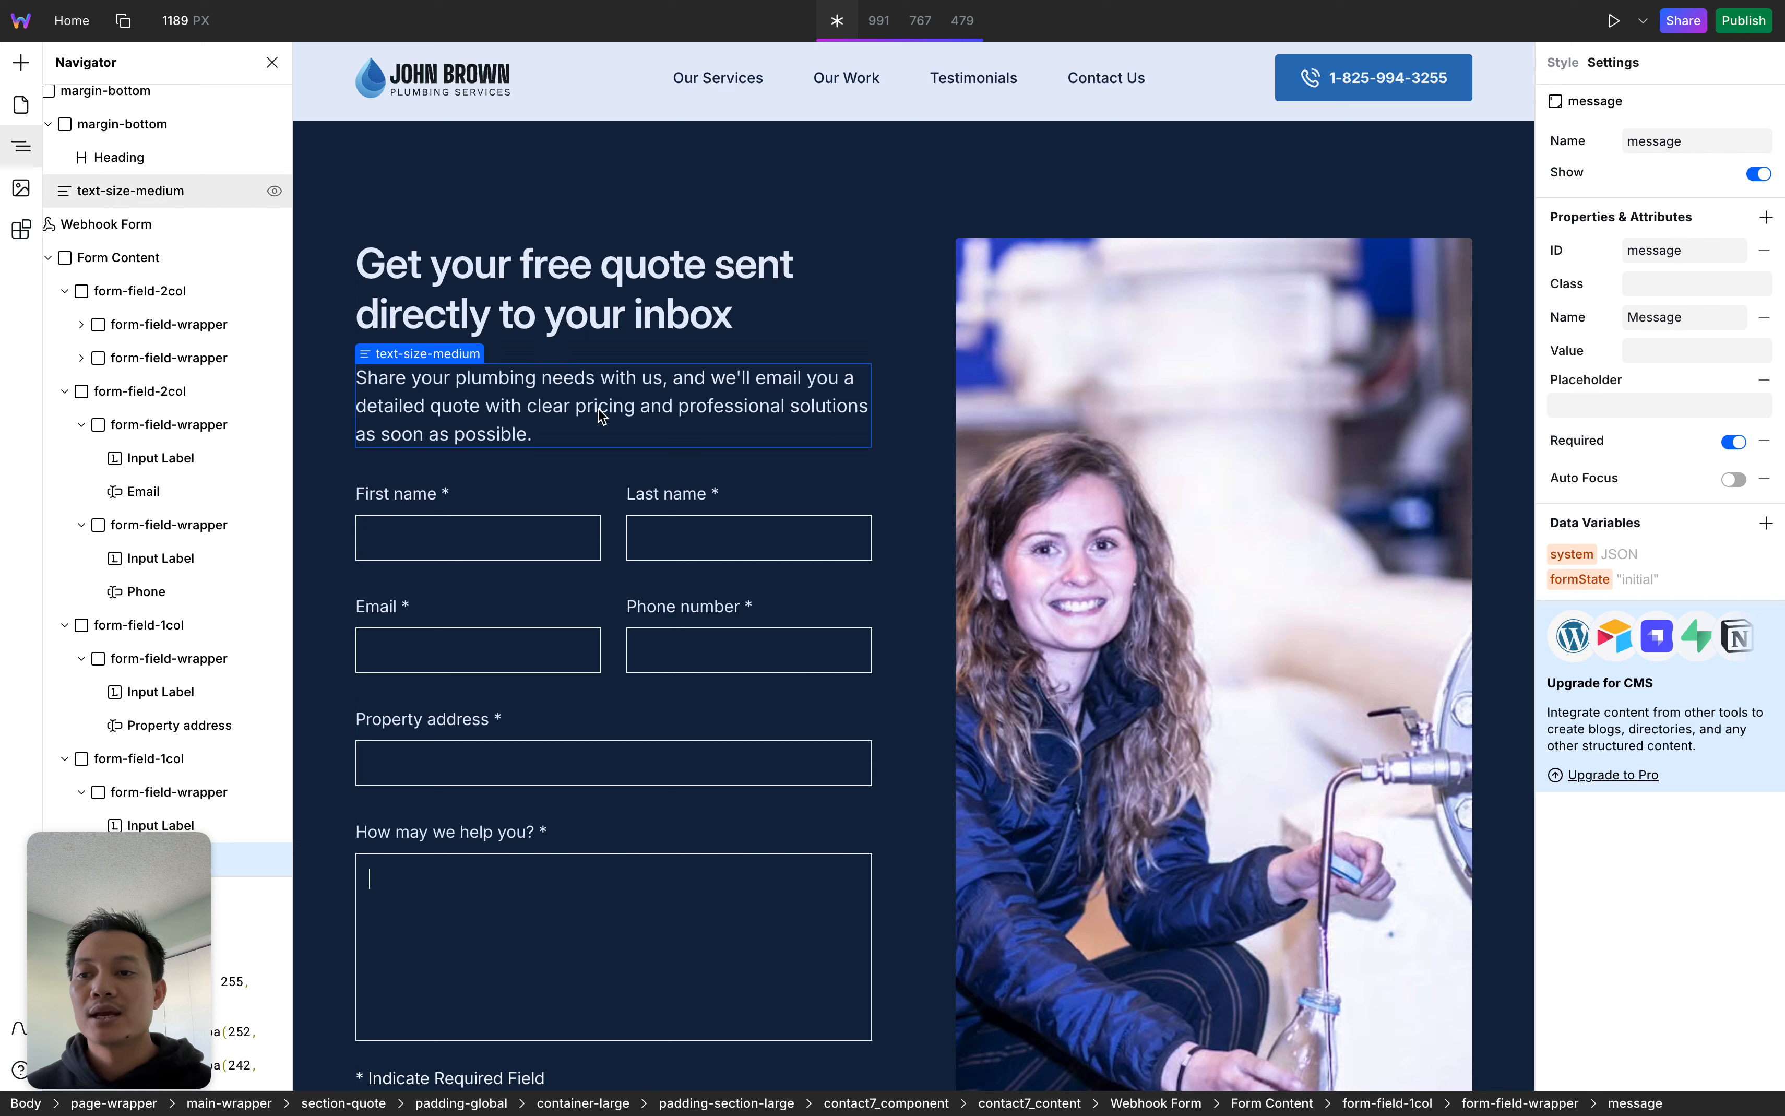
scroll(153, 363, "left", 1)
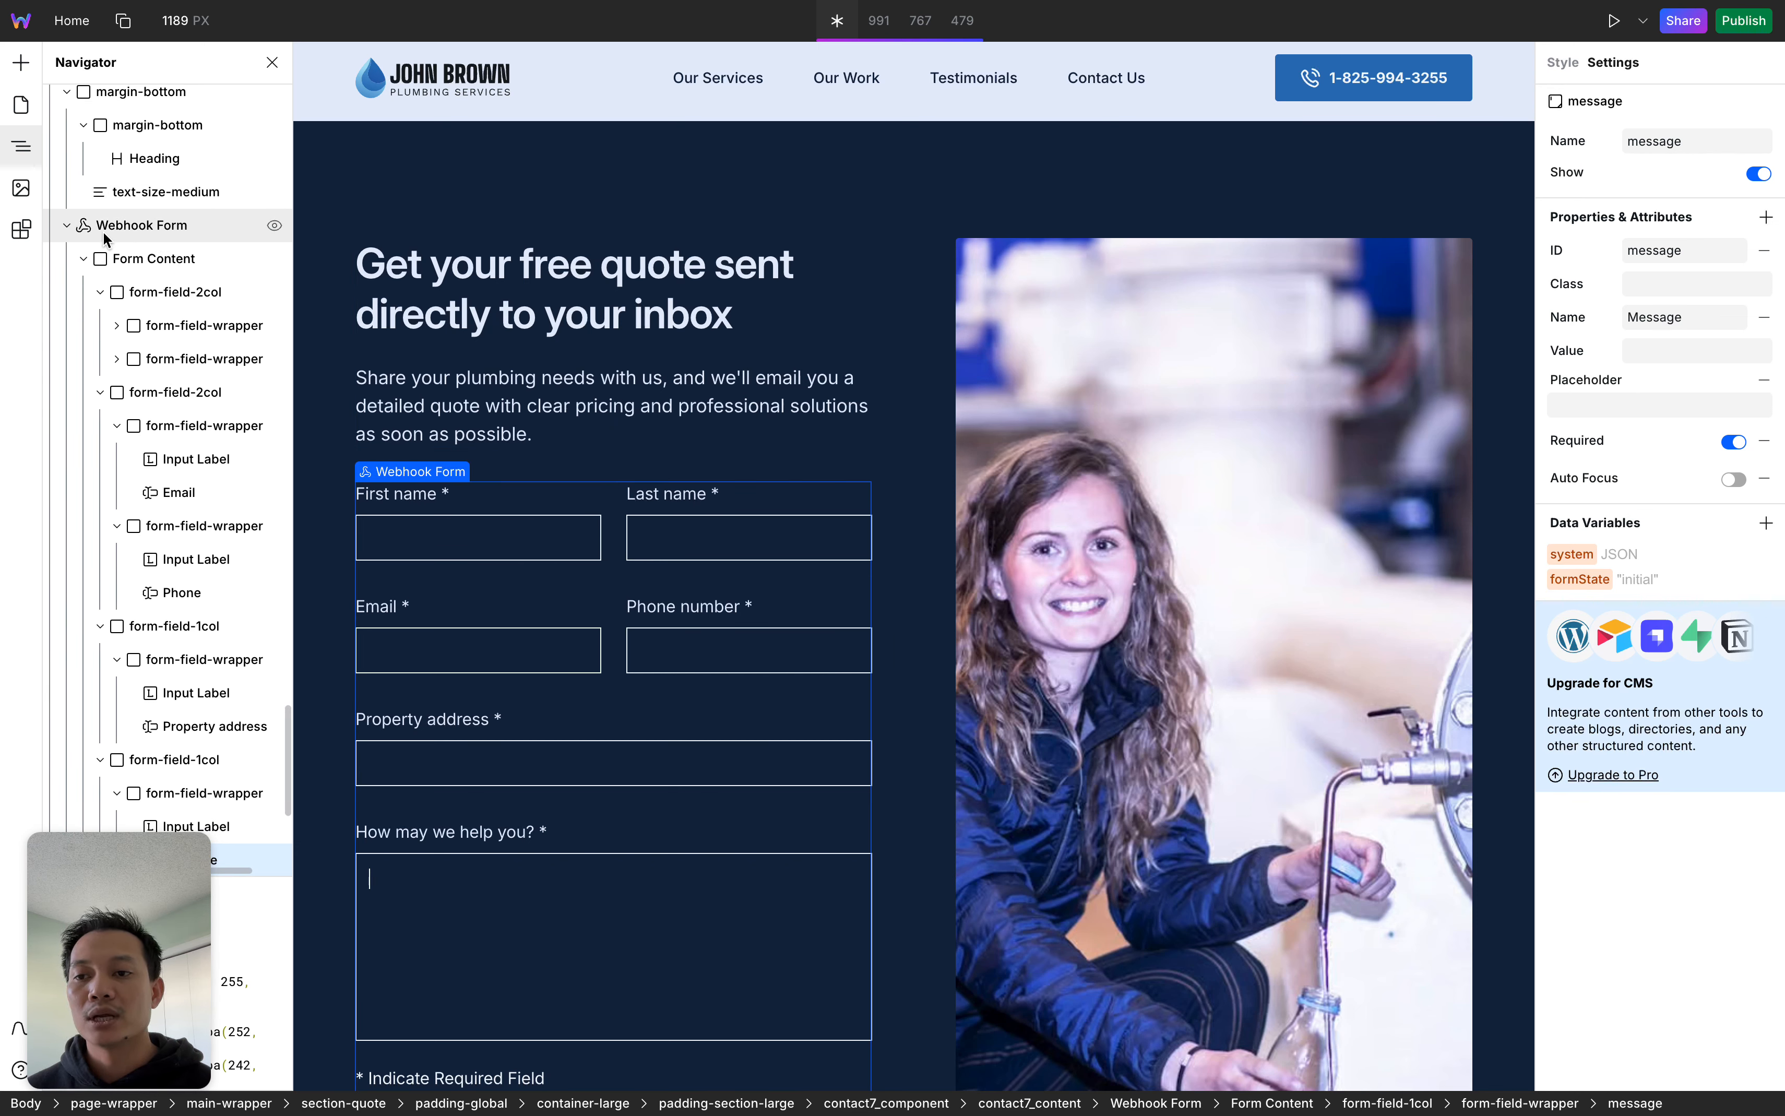
left_click(140, 235)
scroll(578, 427, "down", 6)
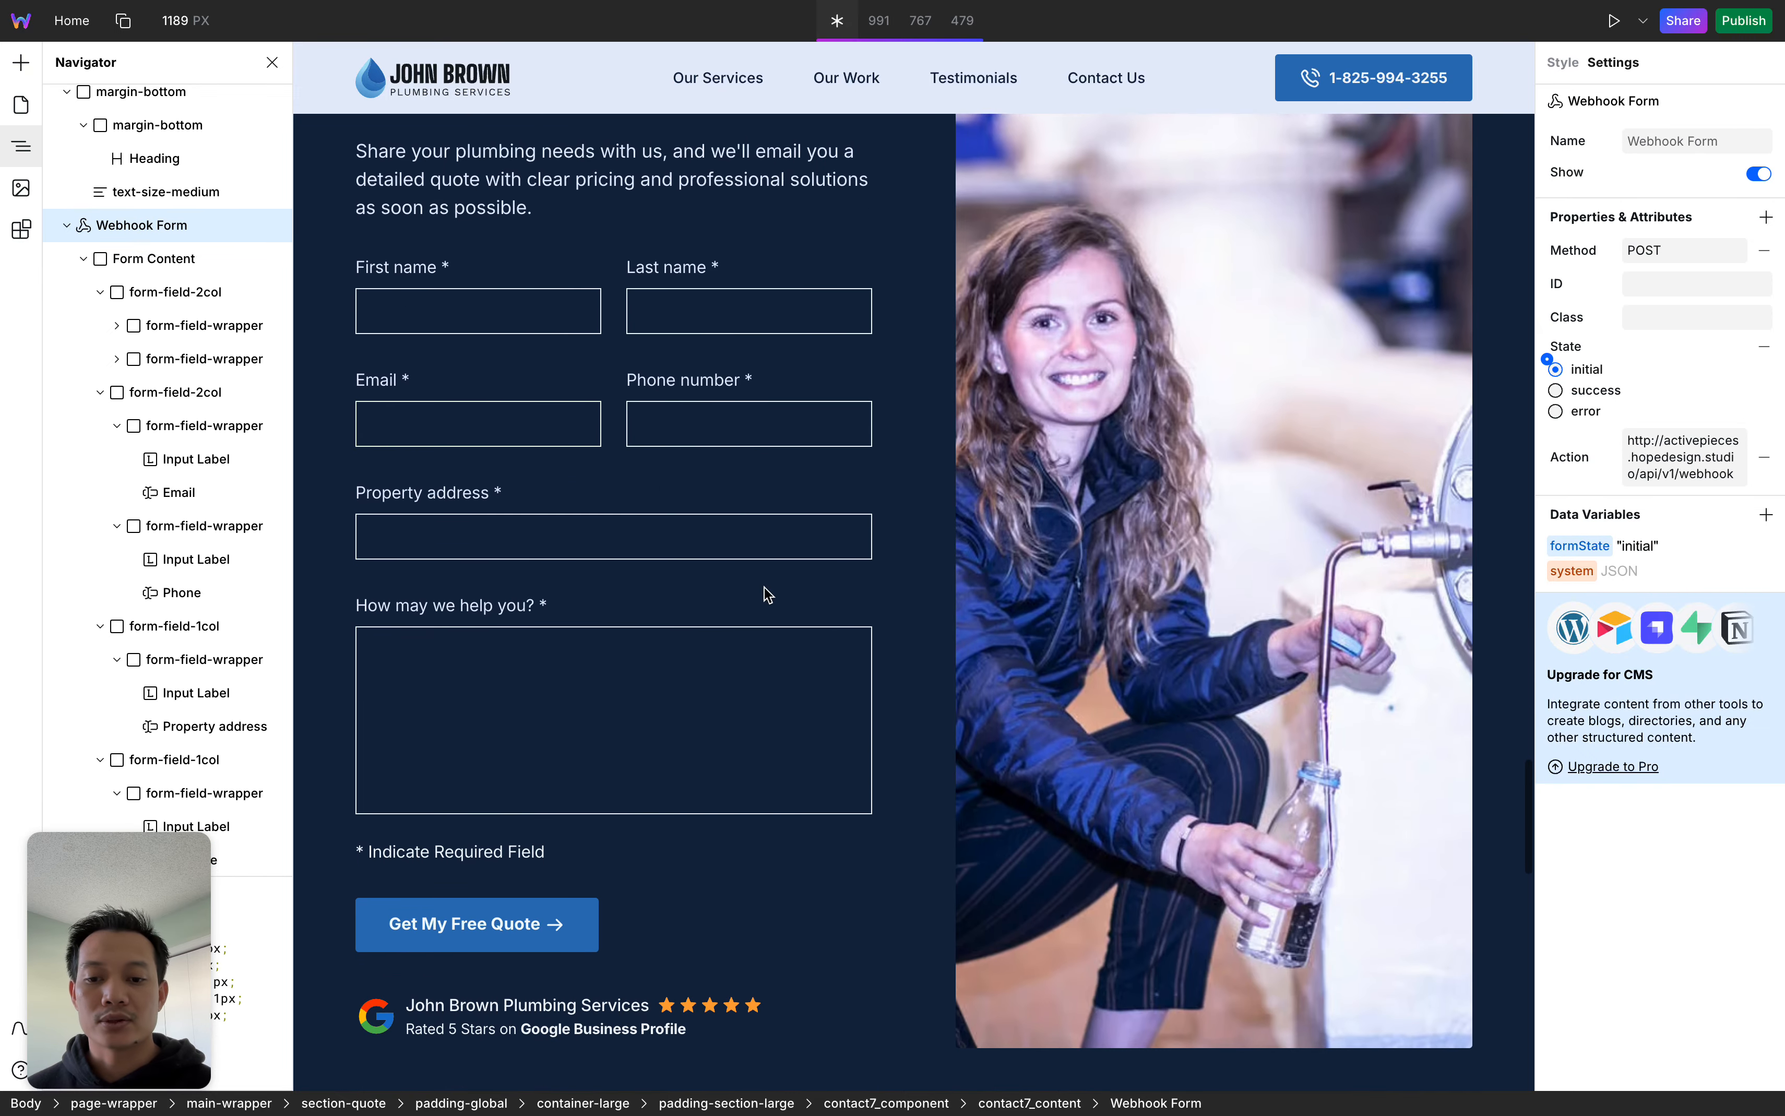
scroll(767, 594, "up", 9)
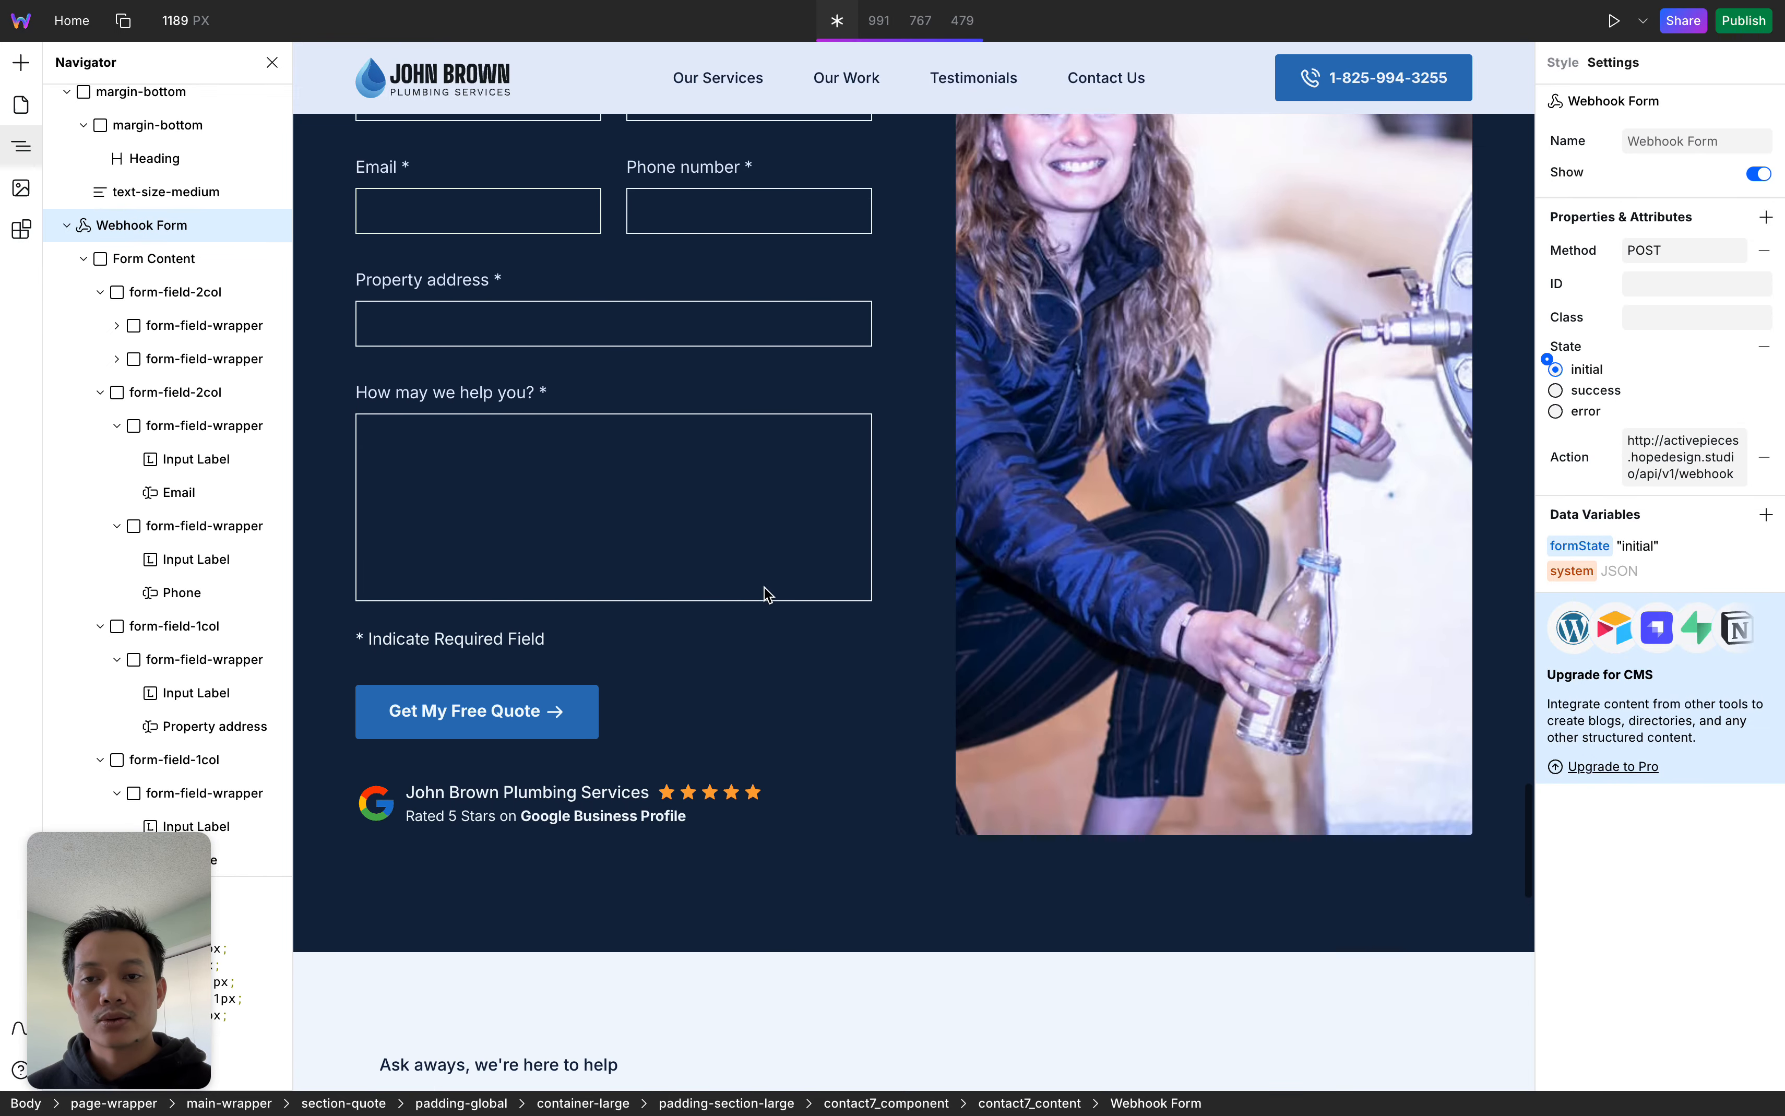
scroll(768, 593, "down", 3)
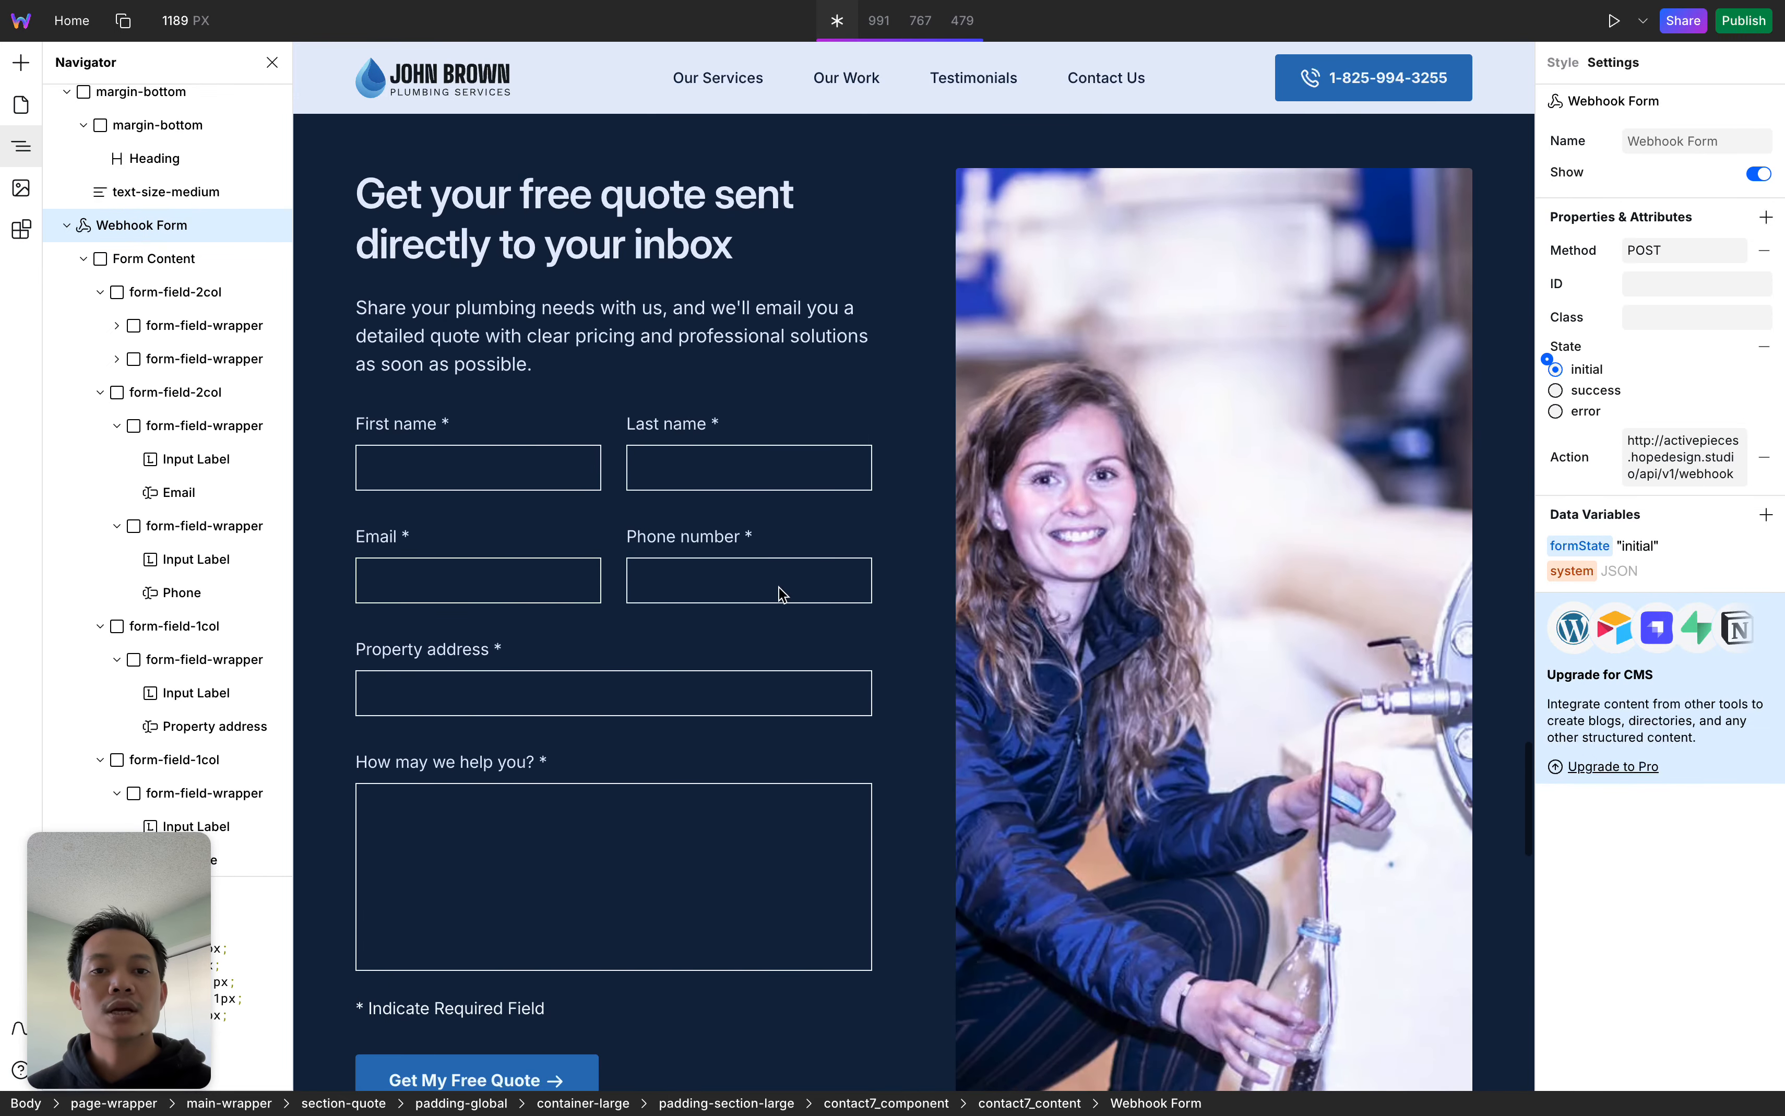
Check the quote section photo's image source picker, close it, and show the photo's style settings
left_click(1078, 491)
scroll(1077, 484, "up", 2)
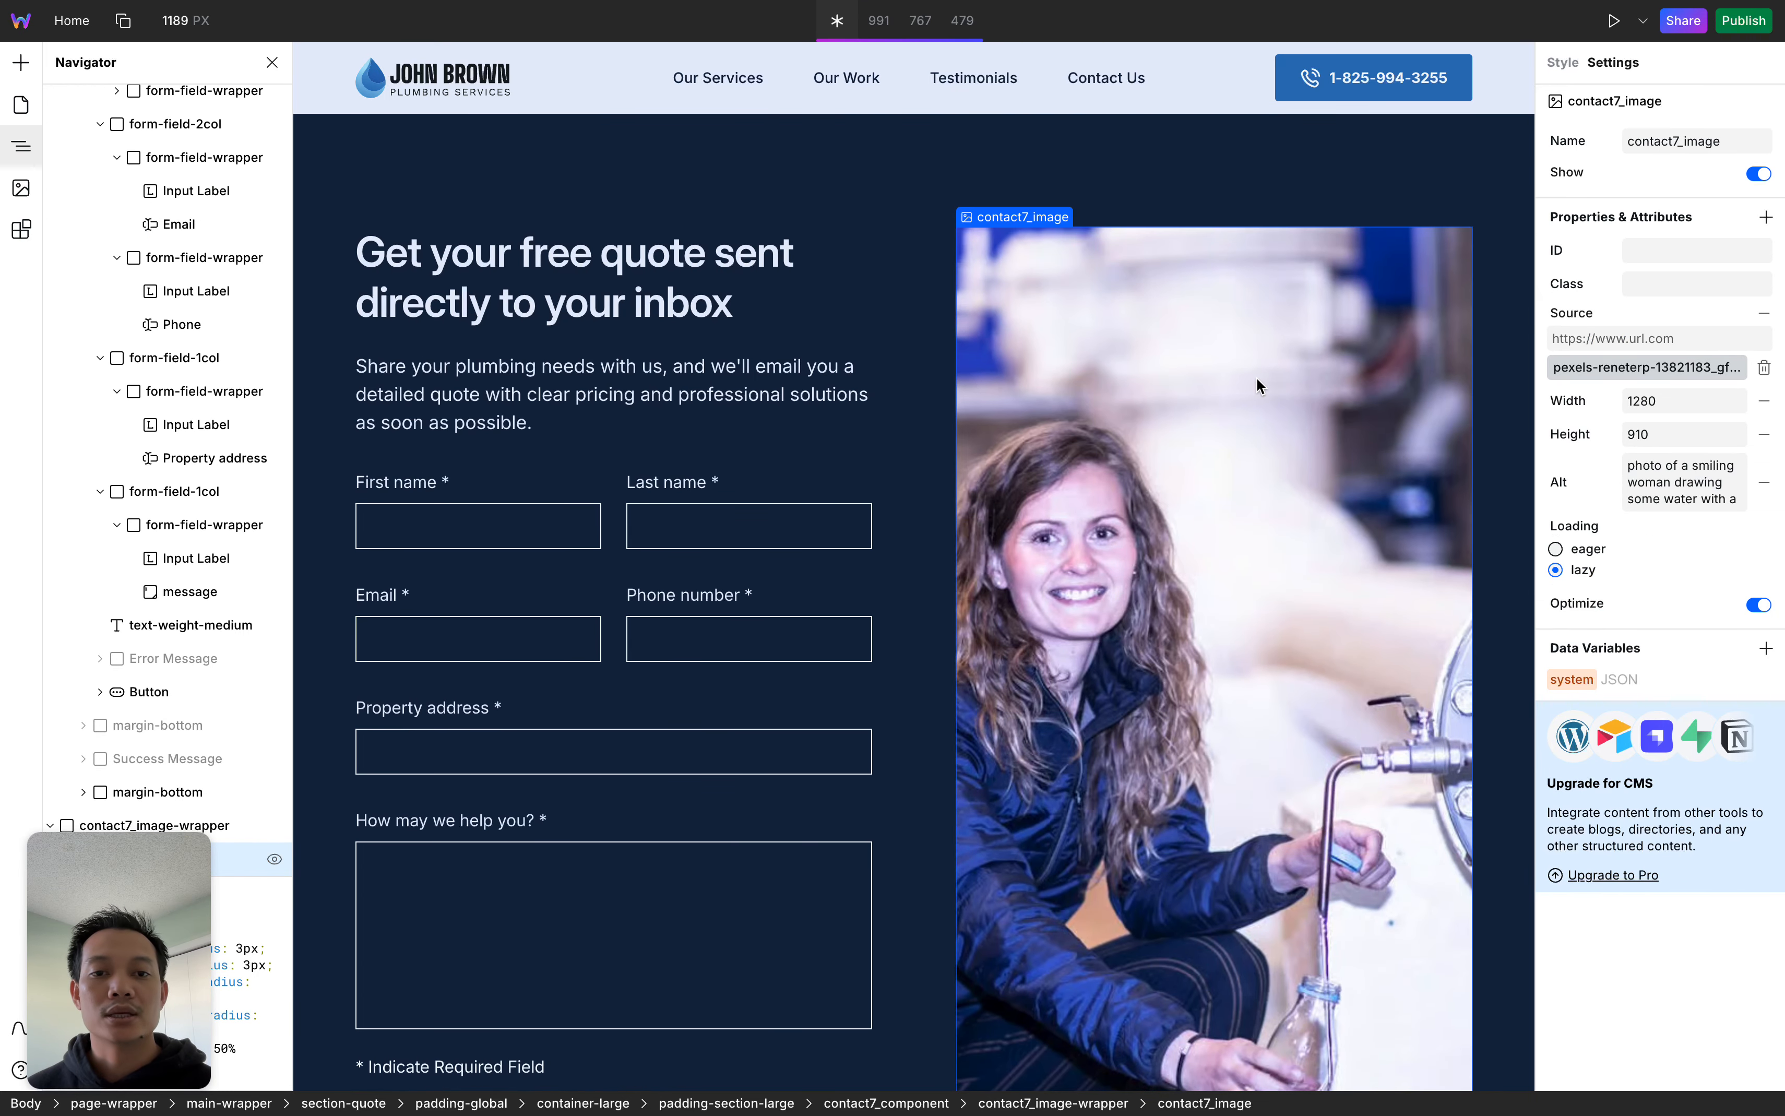
left_click(1614, 64)
left_click(1562, 62)
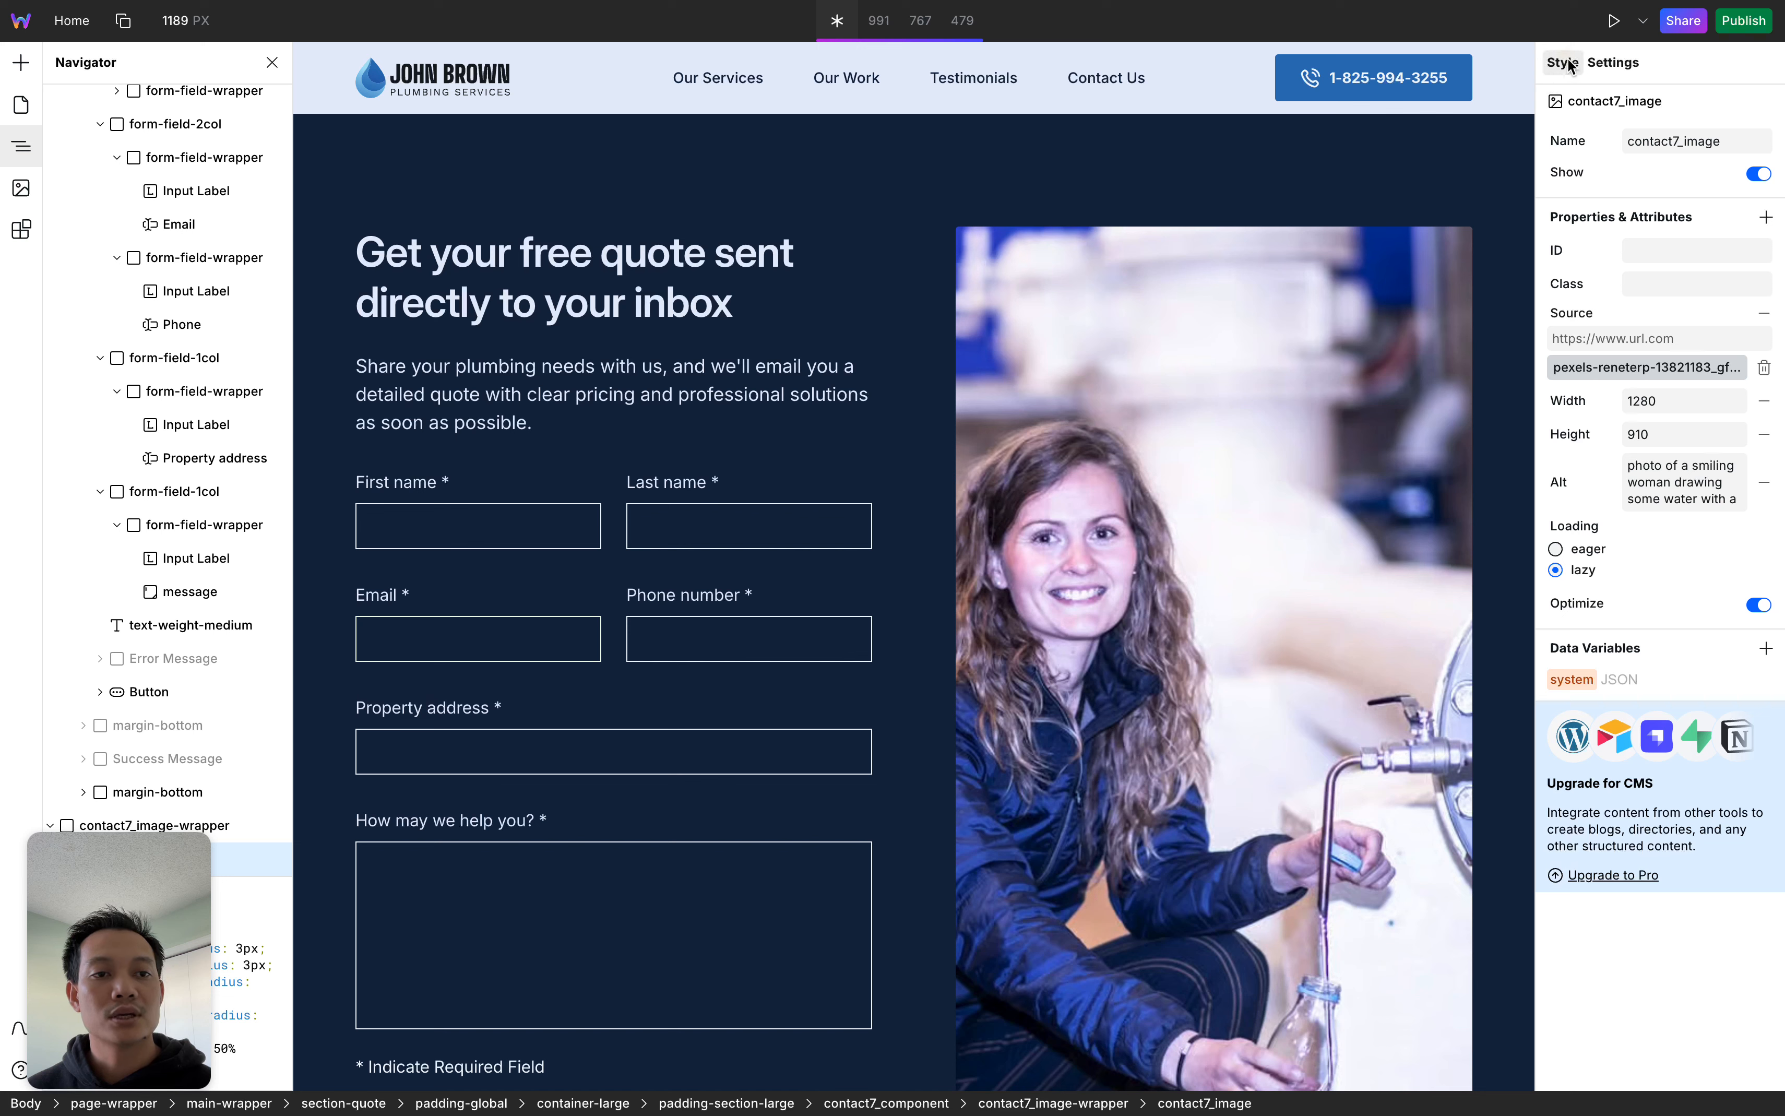
left_click(1612, 63)
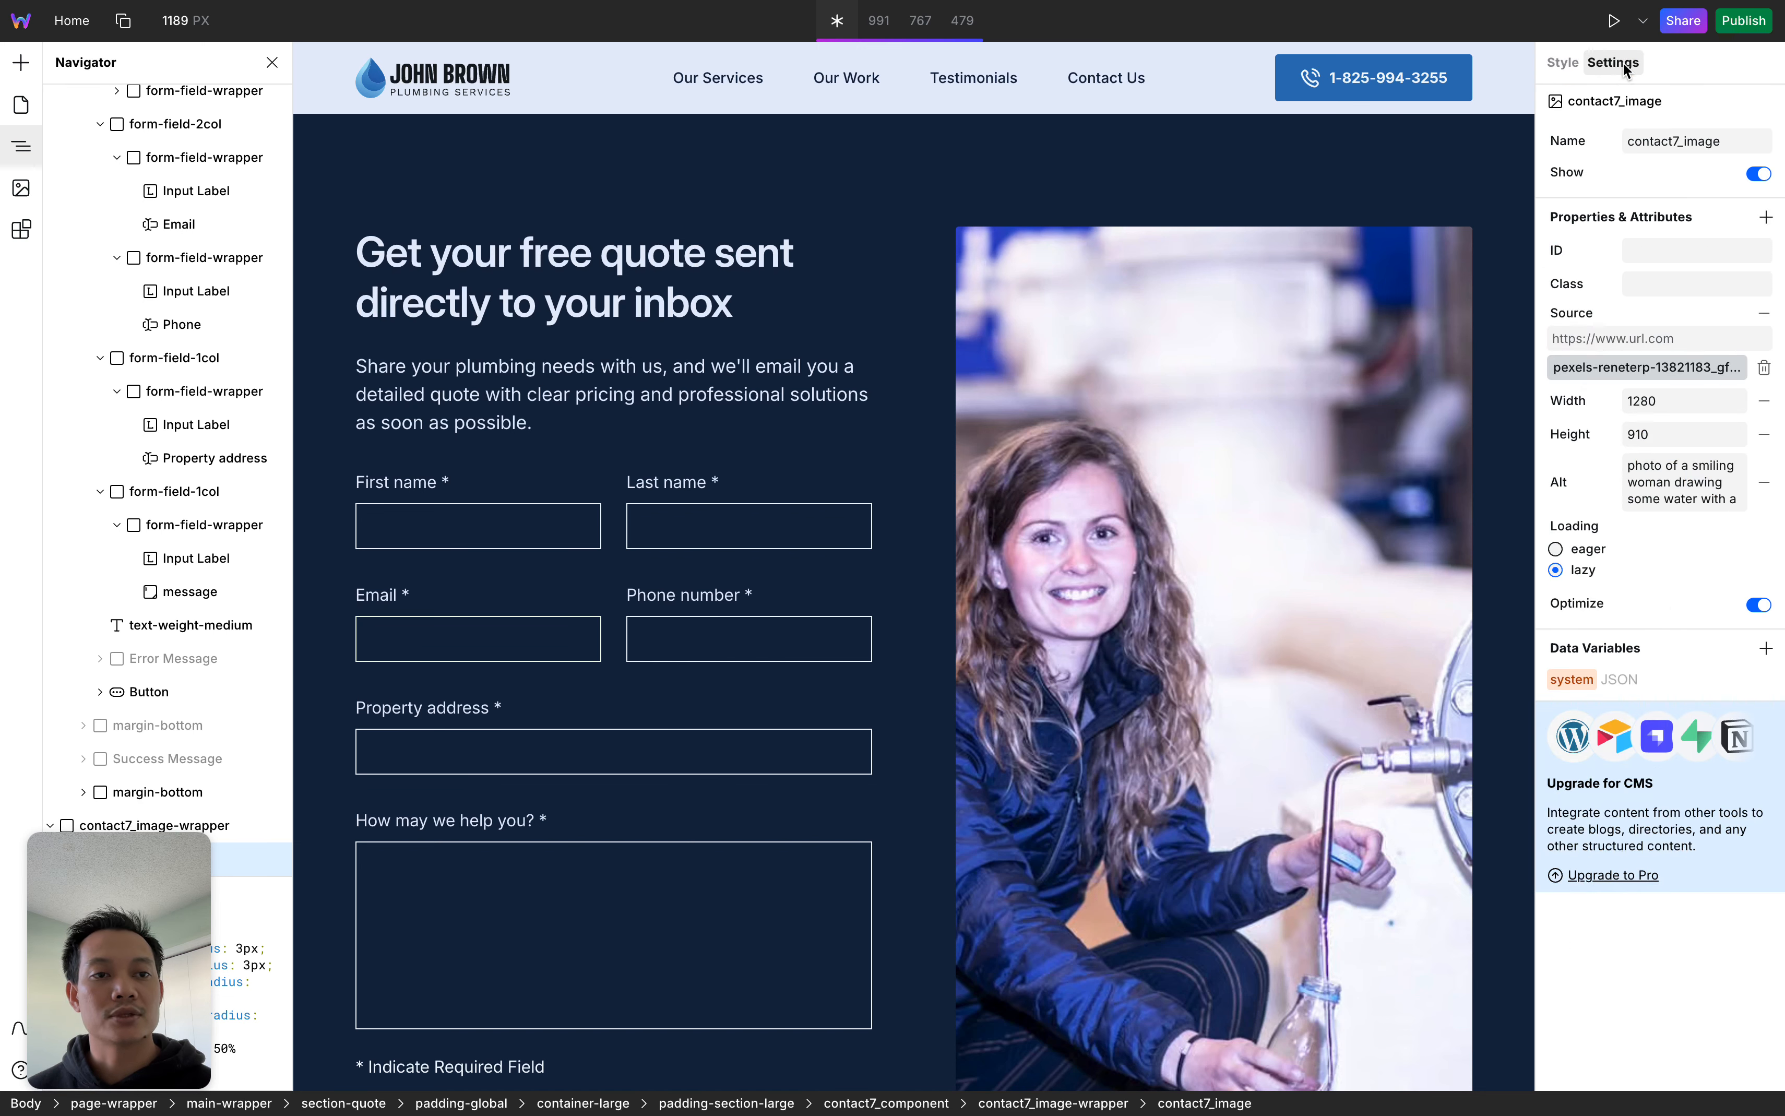
left_click(1612, 367)
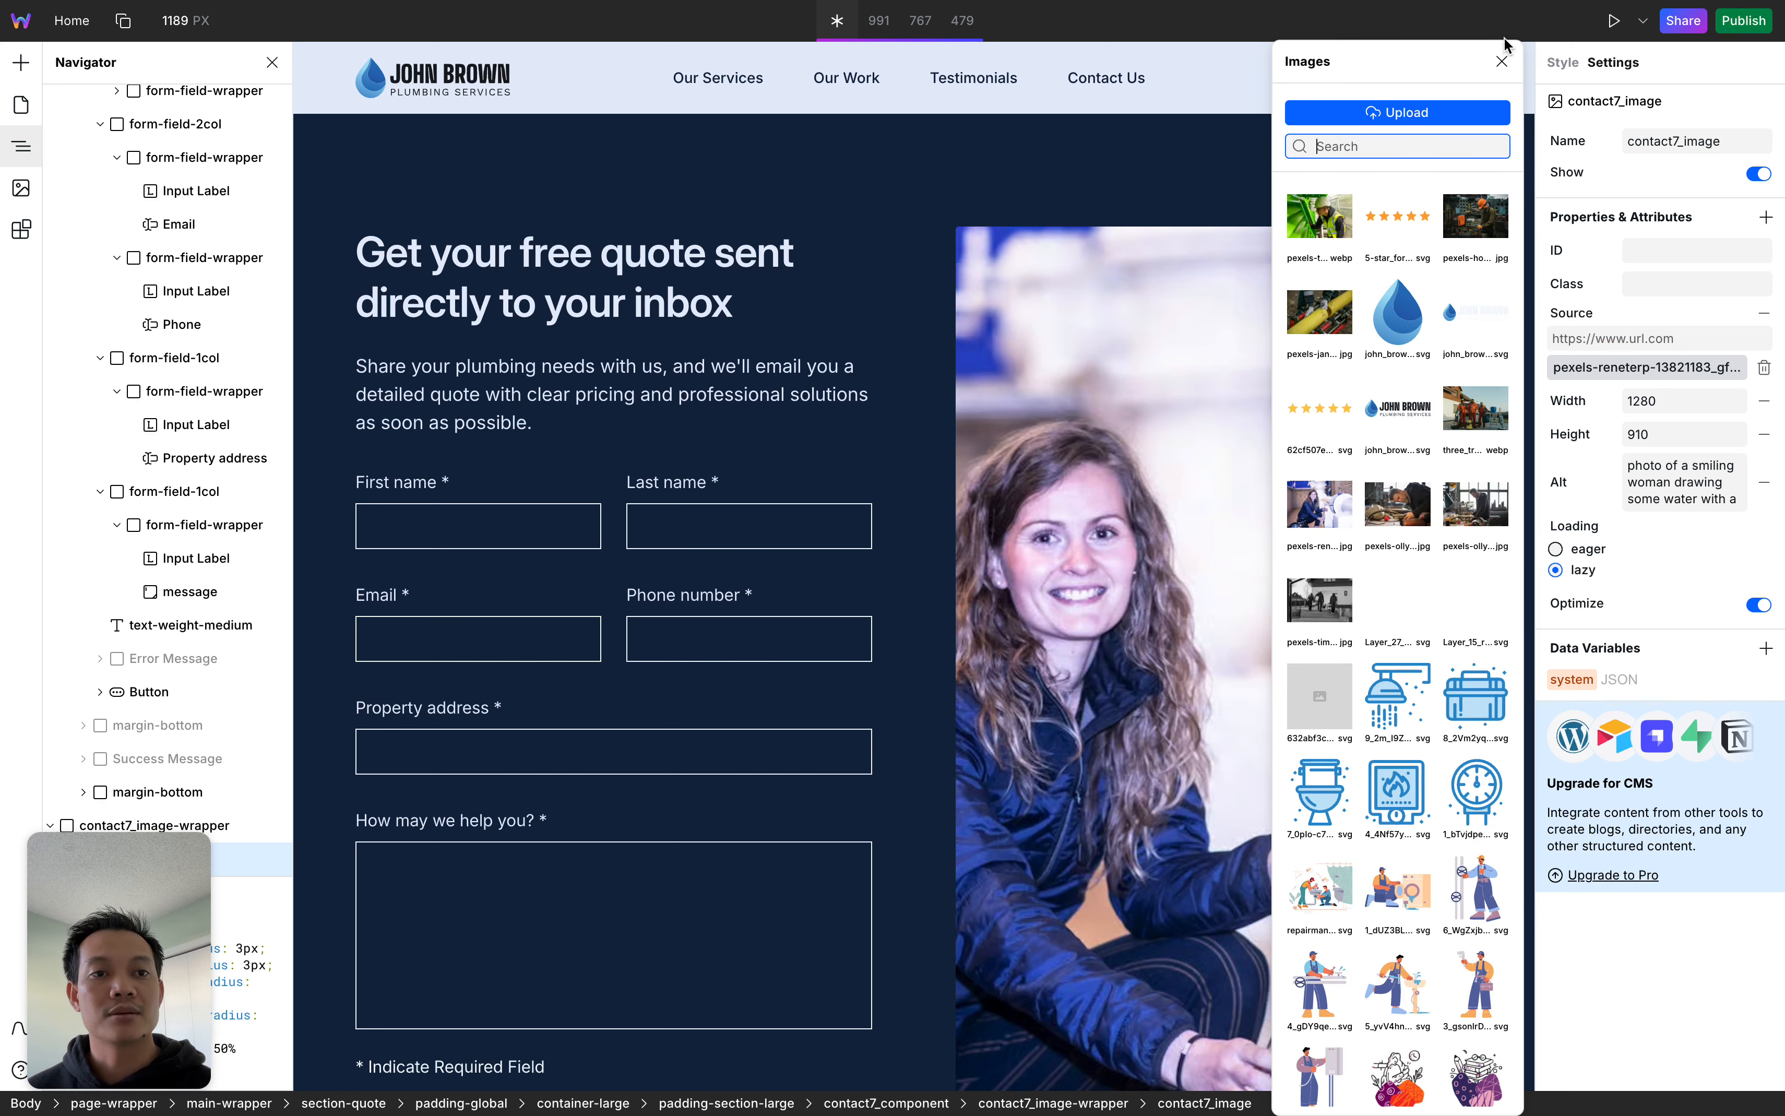
left_click(1500, 65)
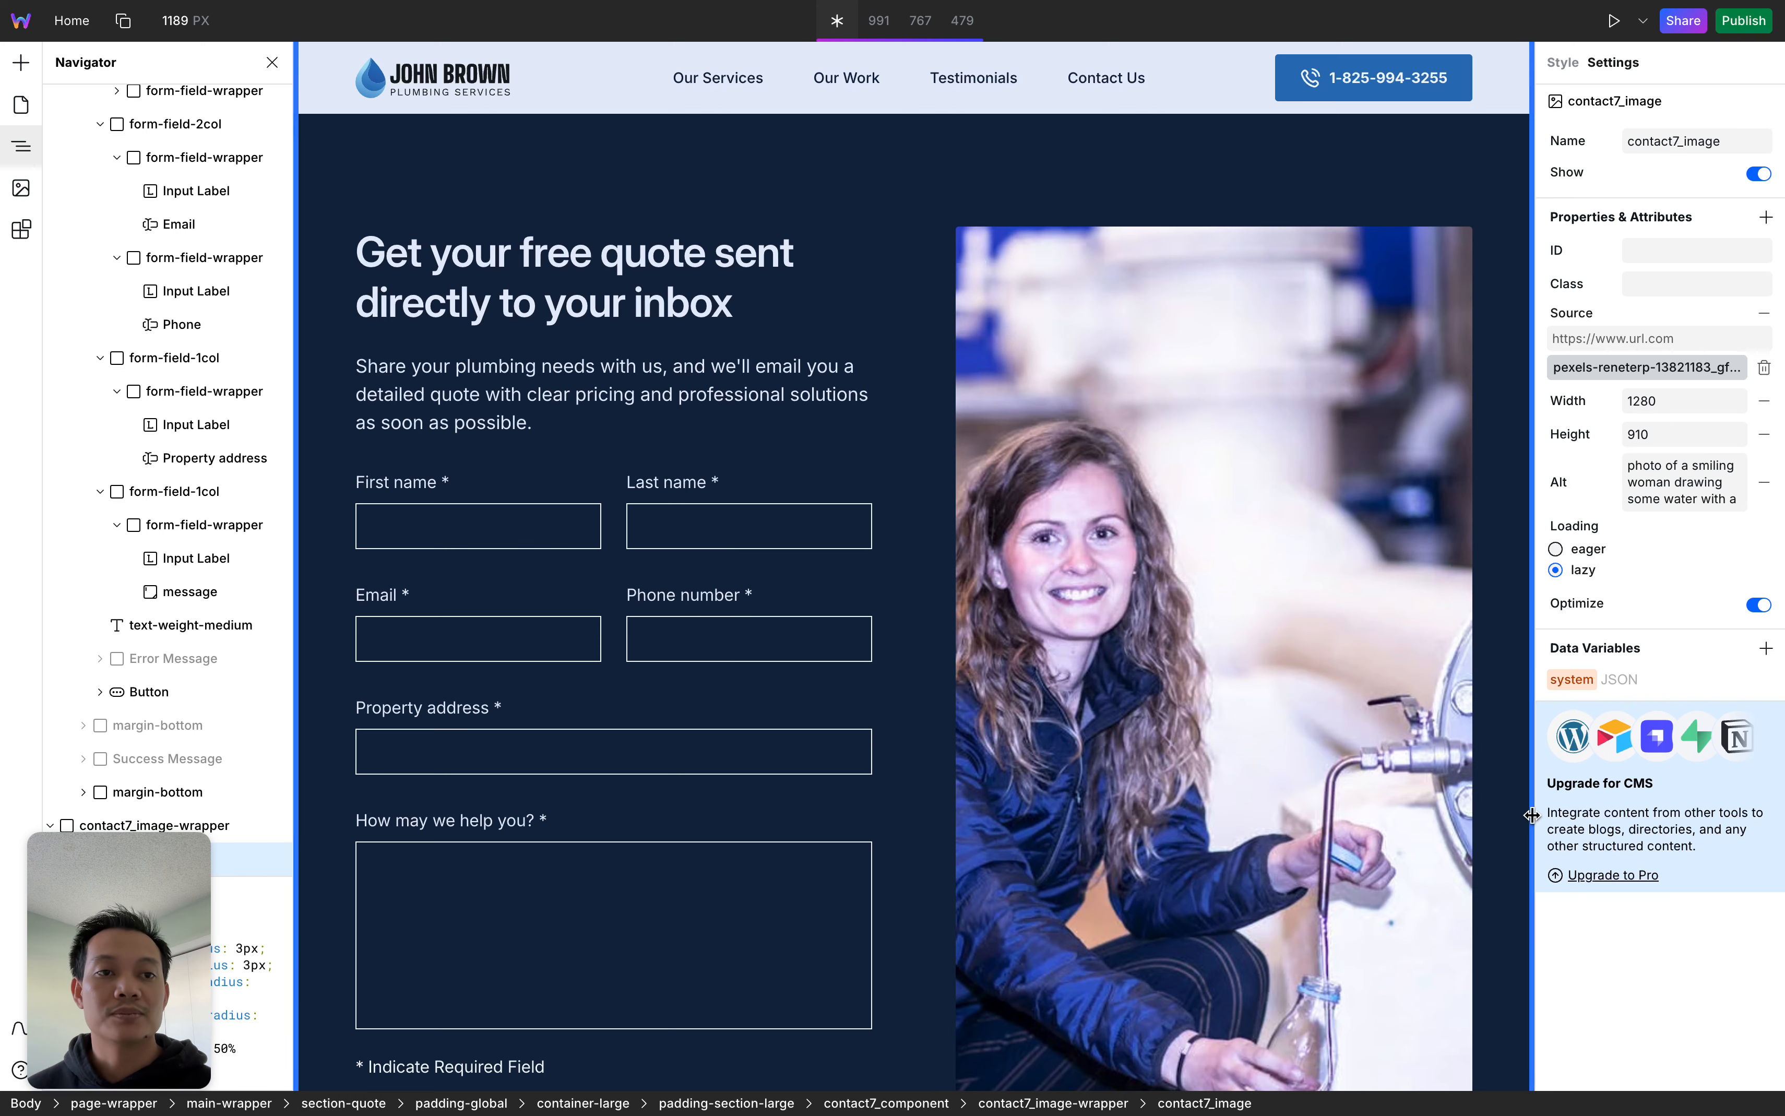
left_click(1562, 62)
Select the text of the first question in the Questions & answers section
scroll(1267, 463, "down", 10)
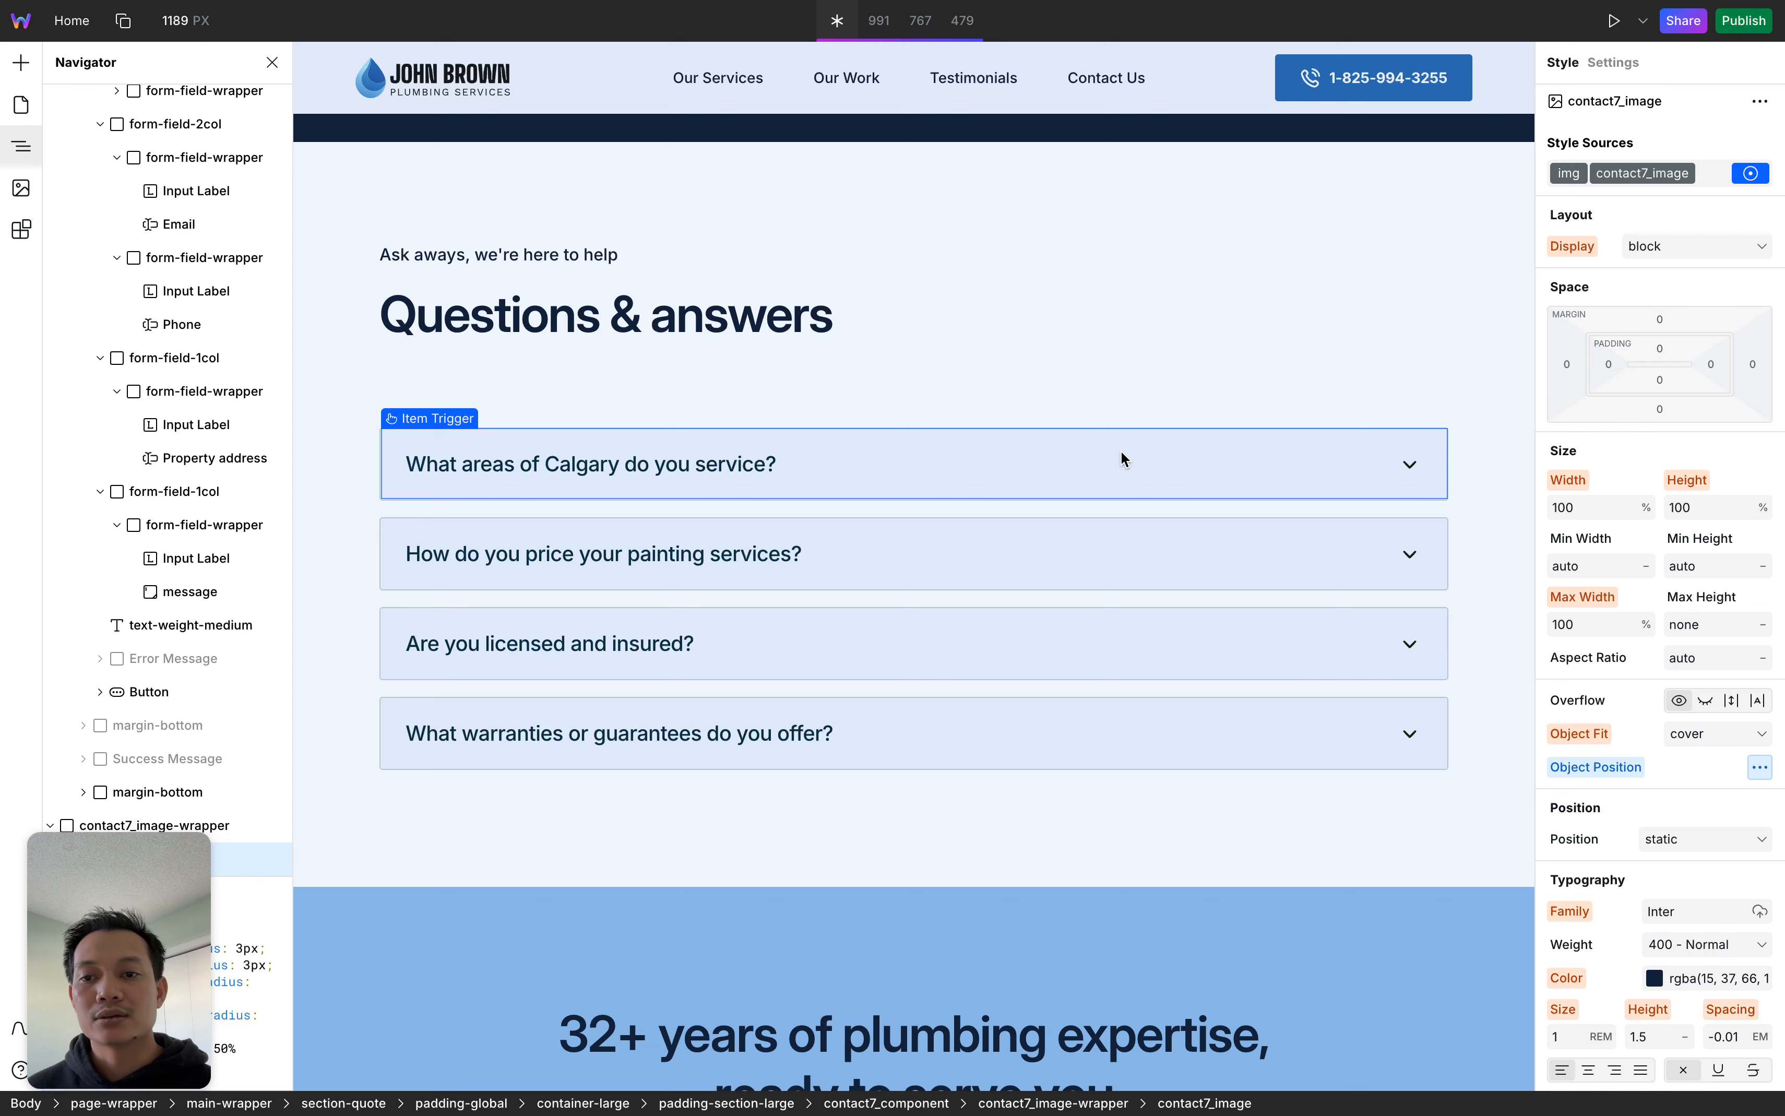
scroll(1114, 441, "up", 2)
scroll(1114, 441, "down", 2)
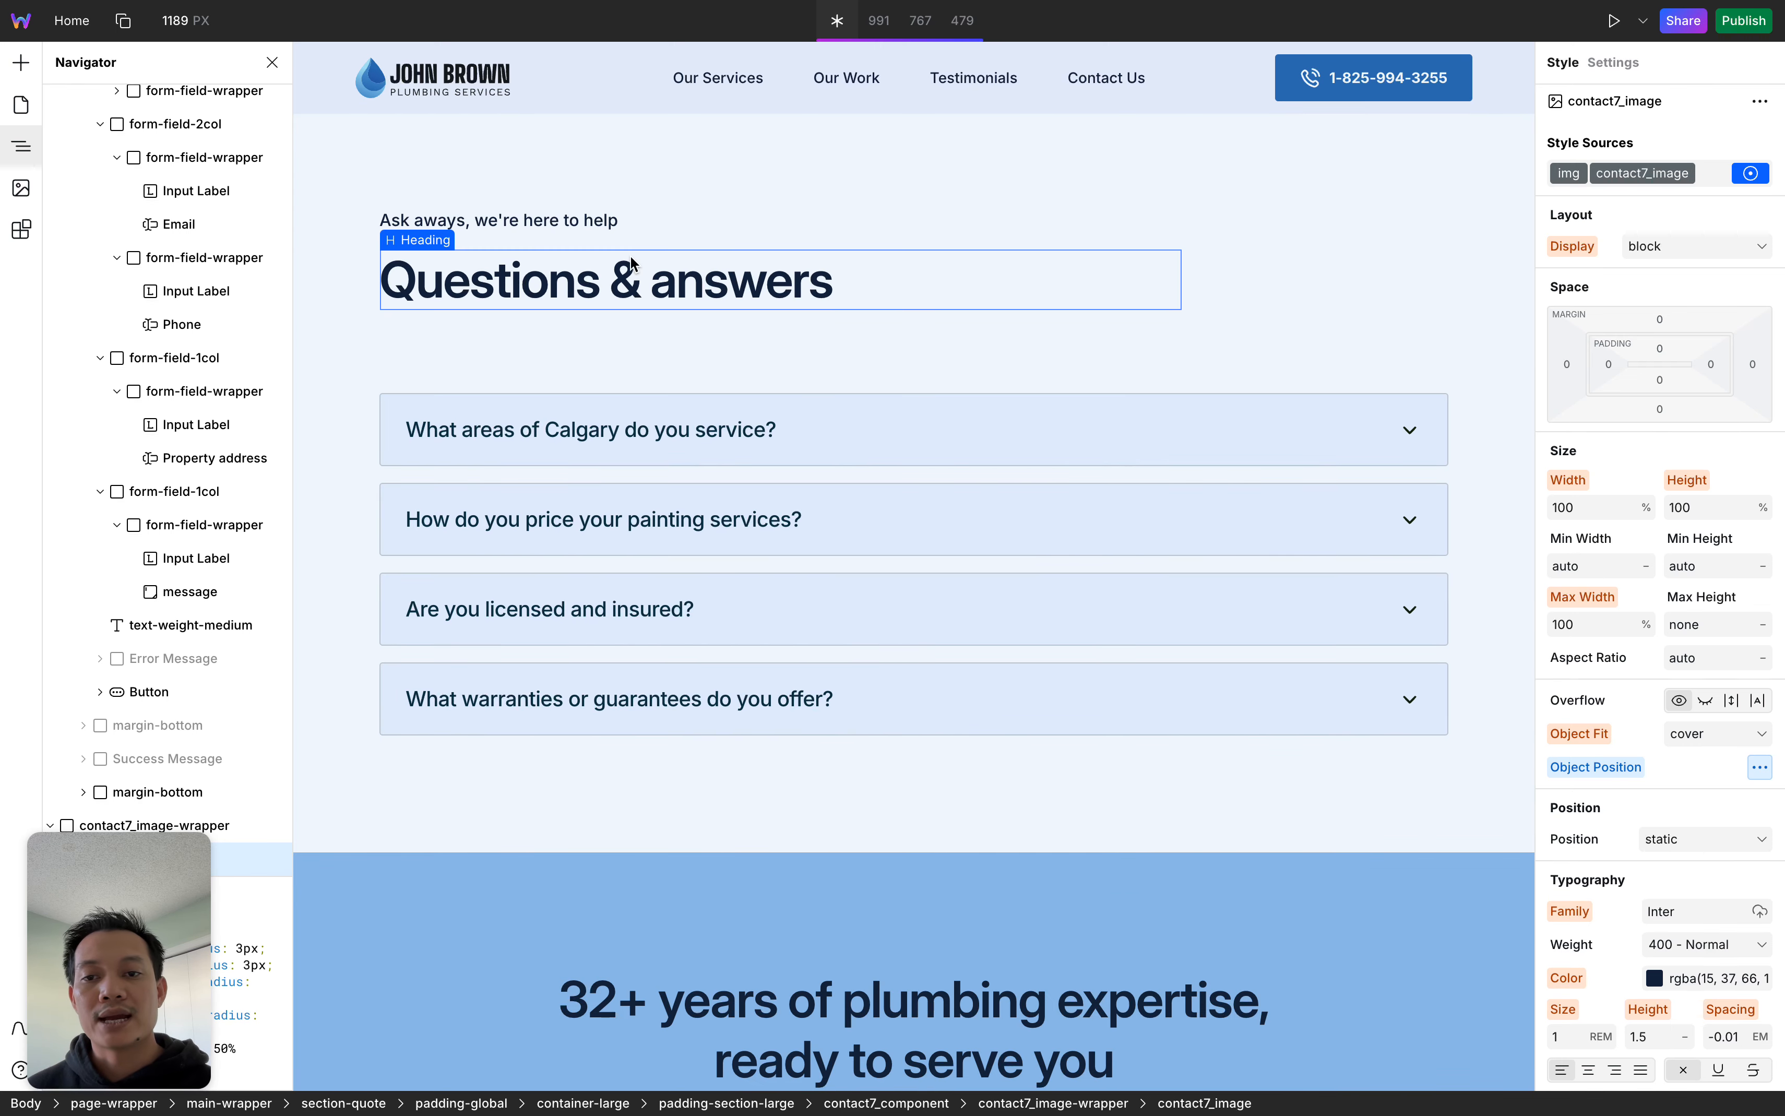
left_click(810, 441)
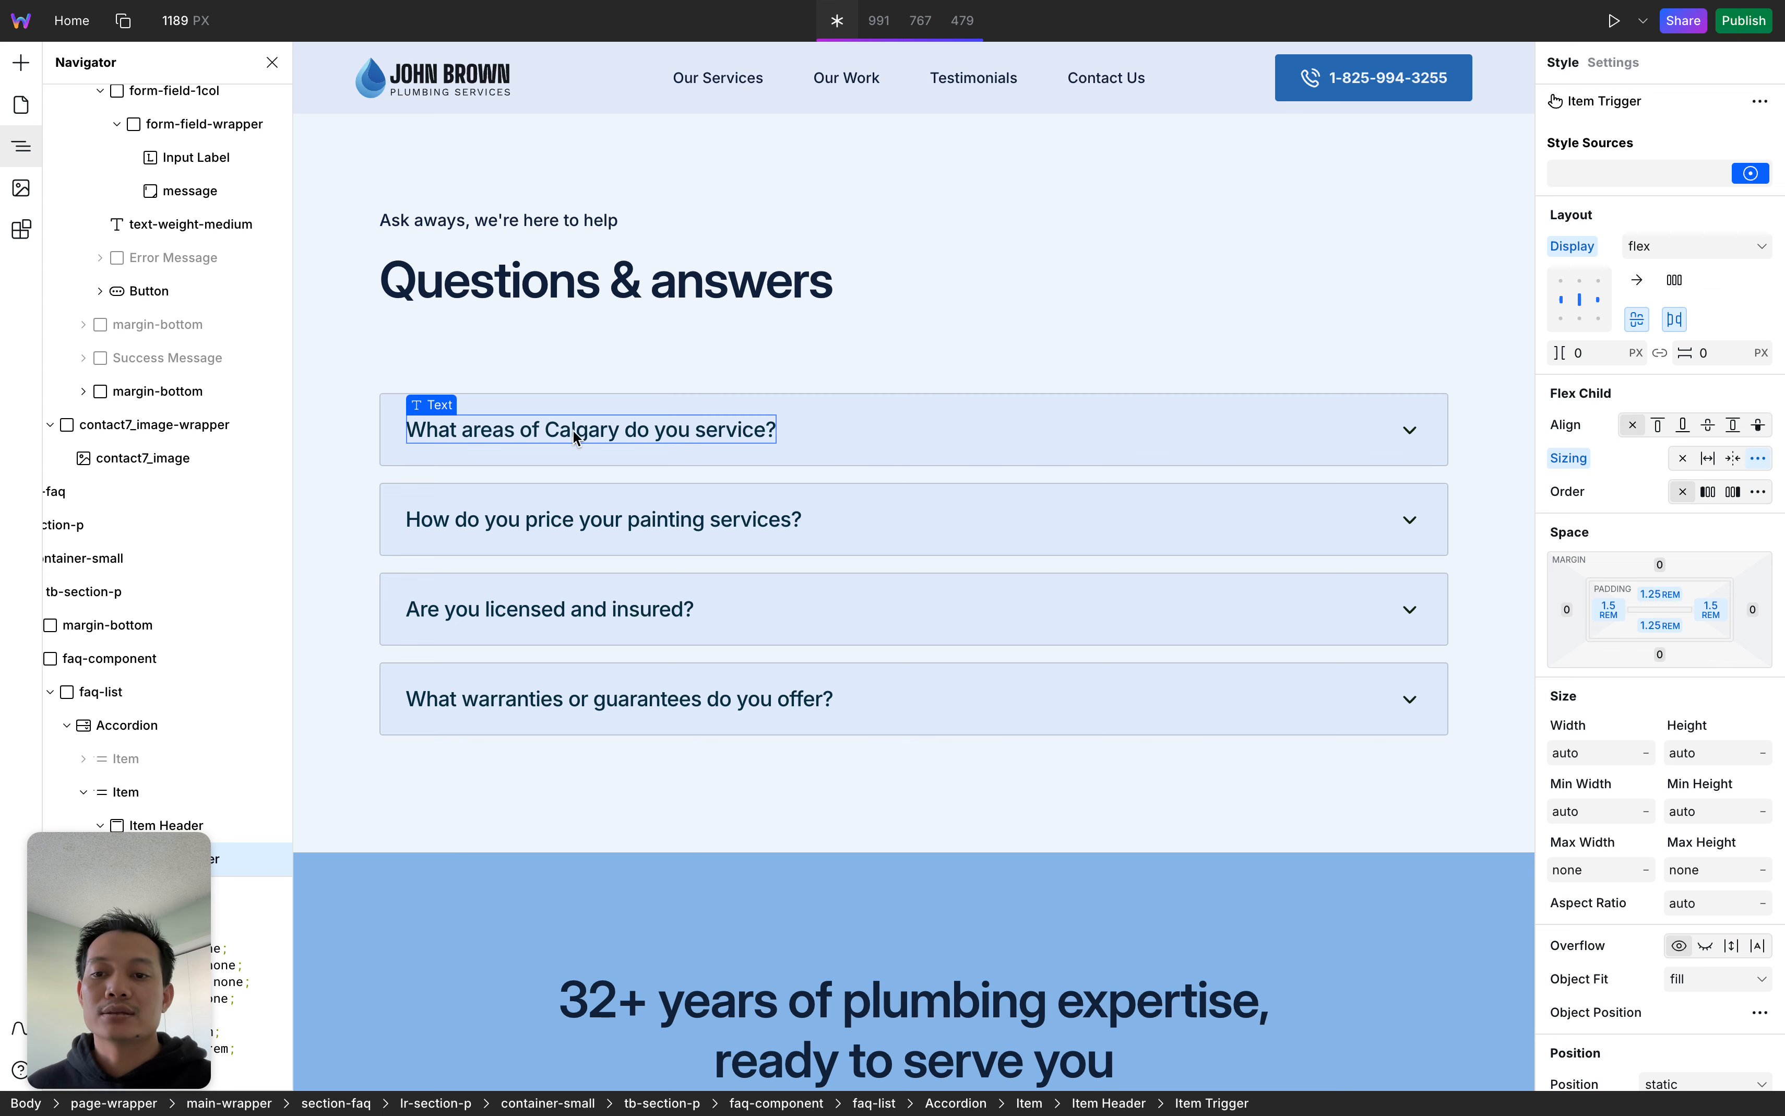
left_click(611, 433)
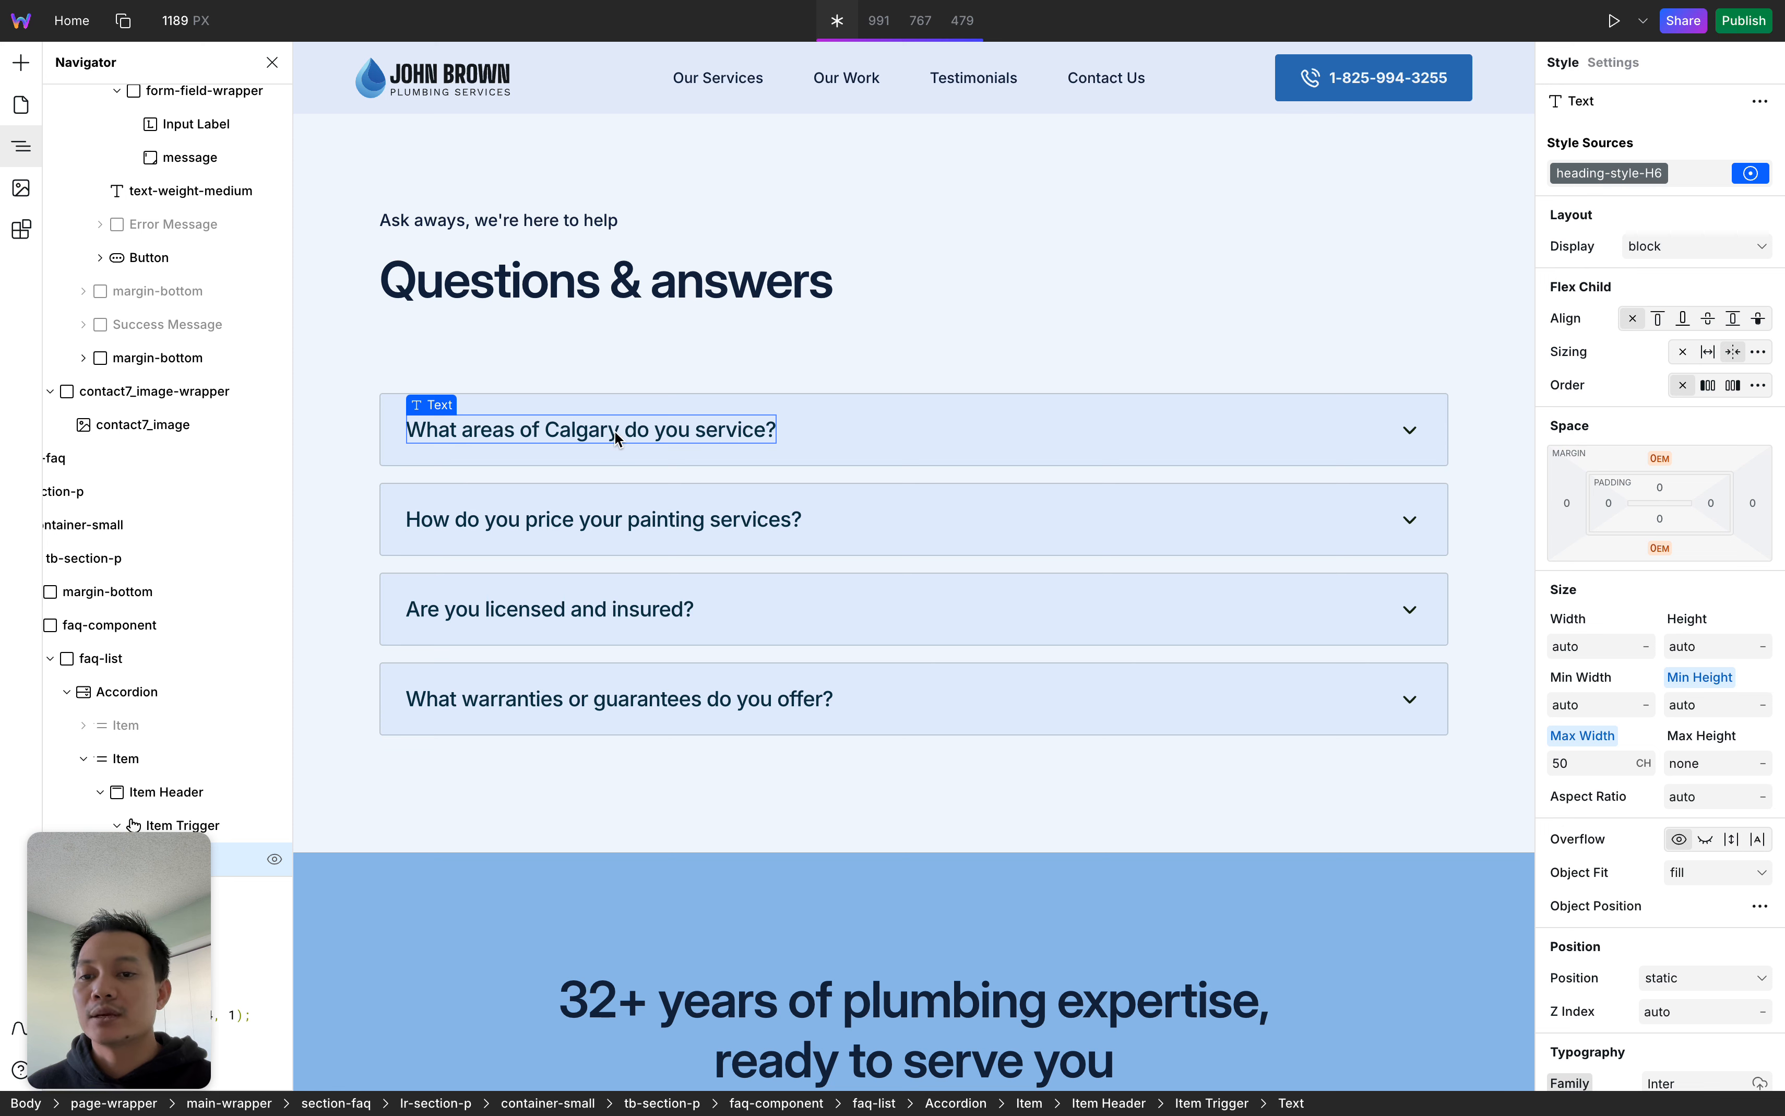
Shorten the first question by deleting from its end so that it reads "What areas of Calgary do yo"
double_click(616, 430)
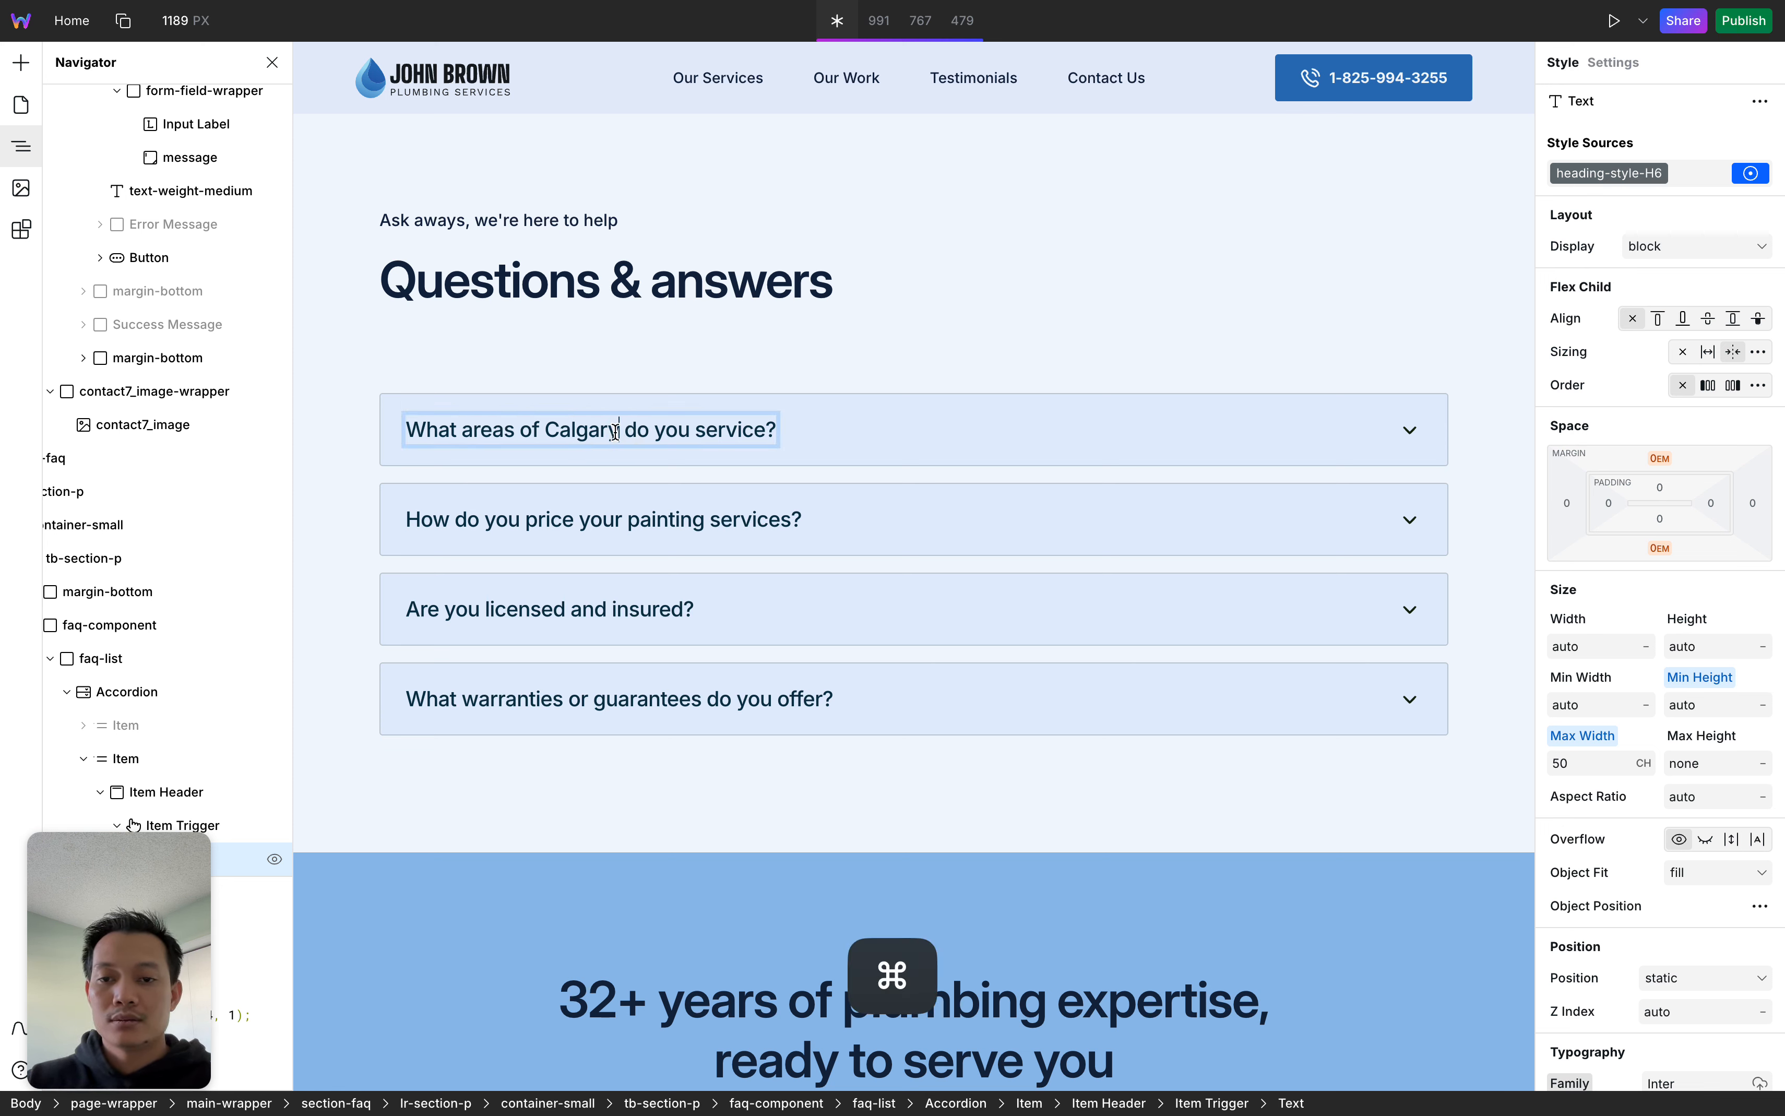
key("super+a")
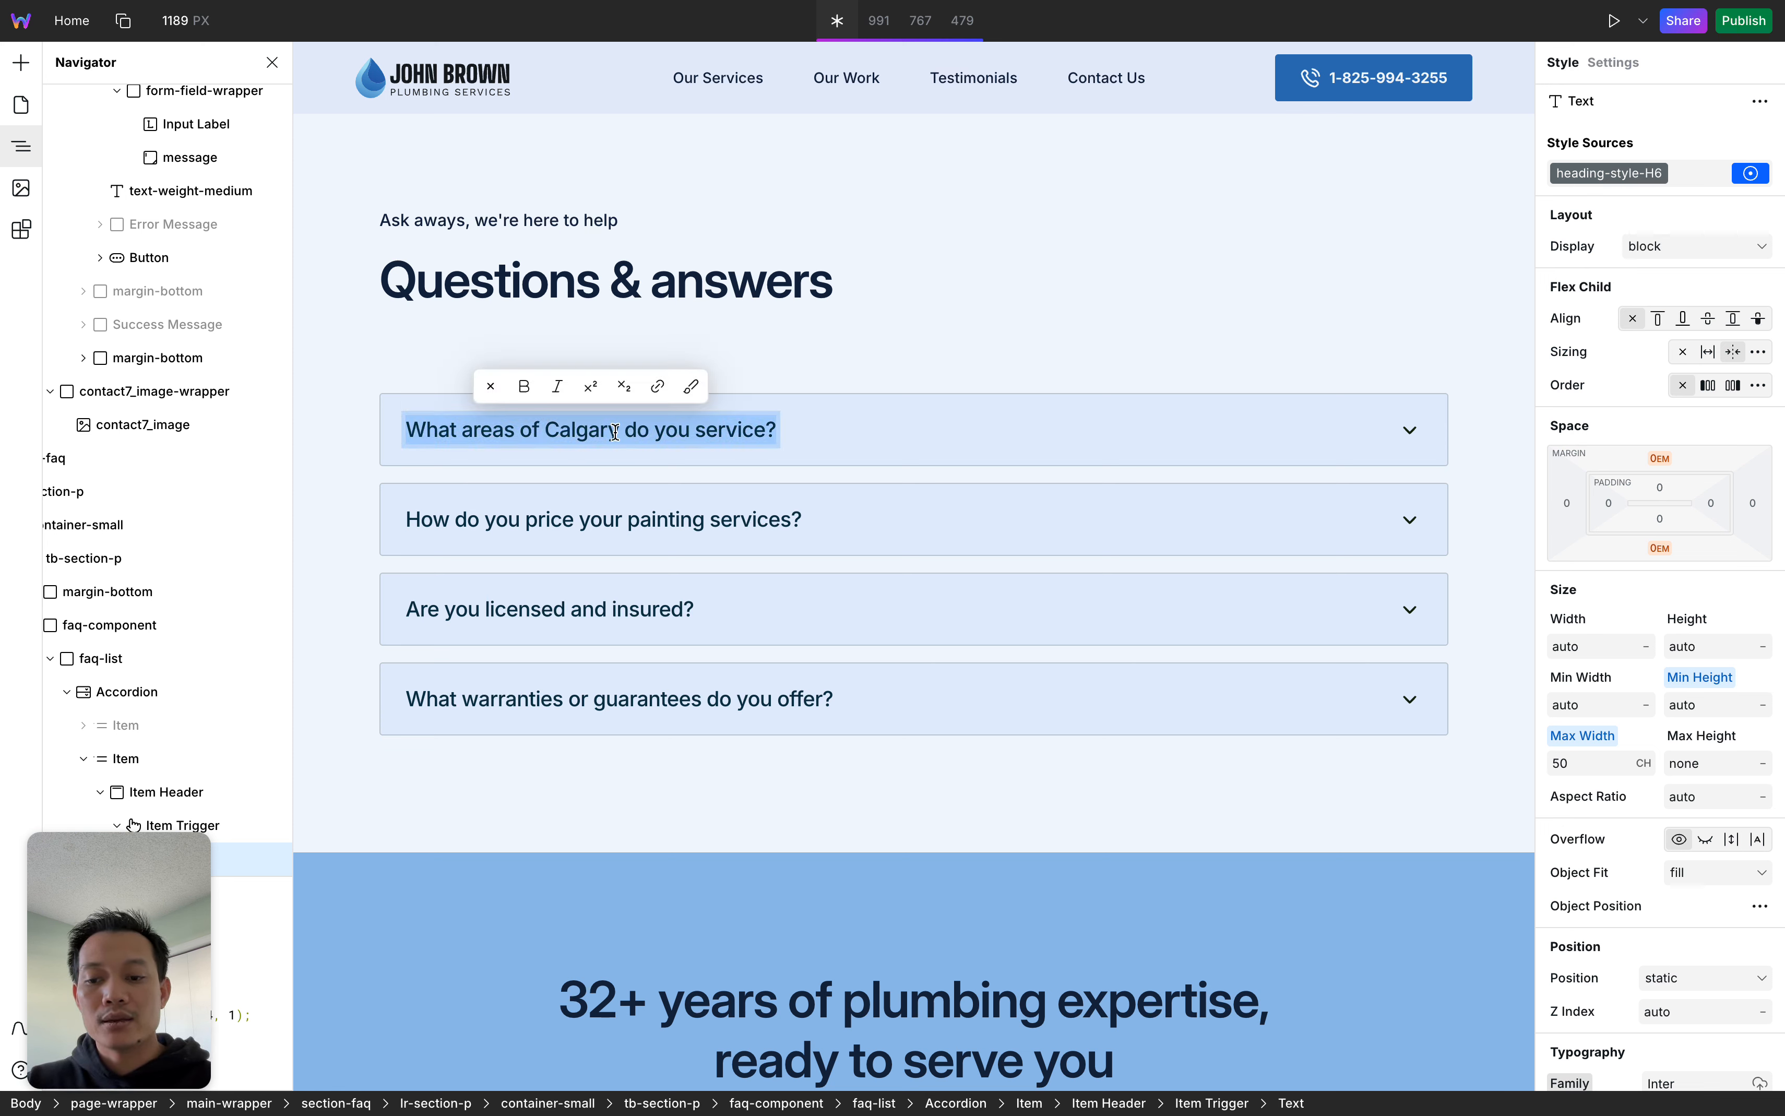
key("super+a")
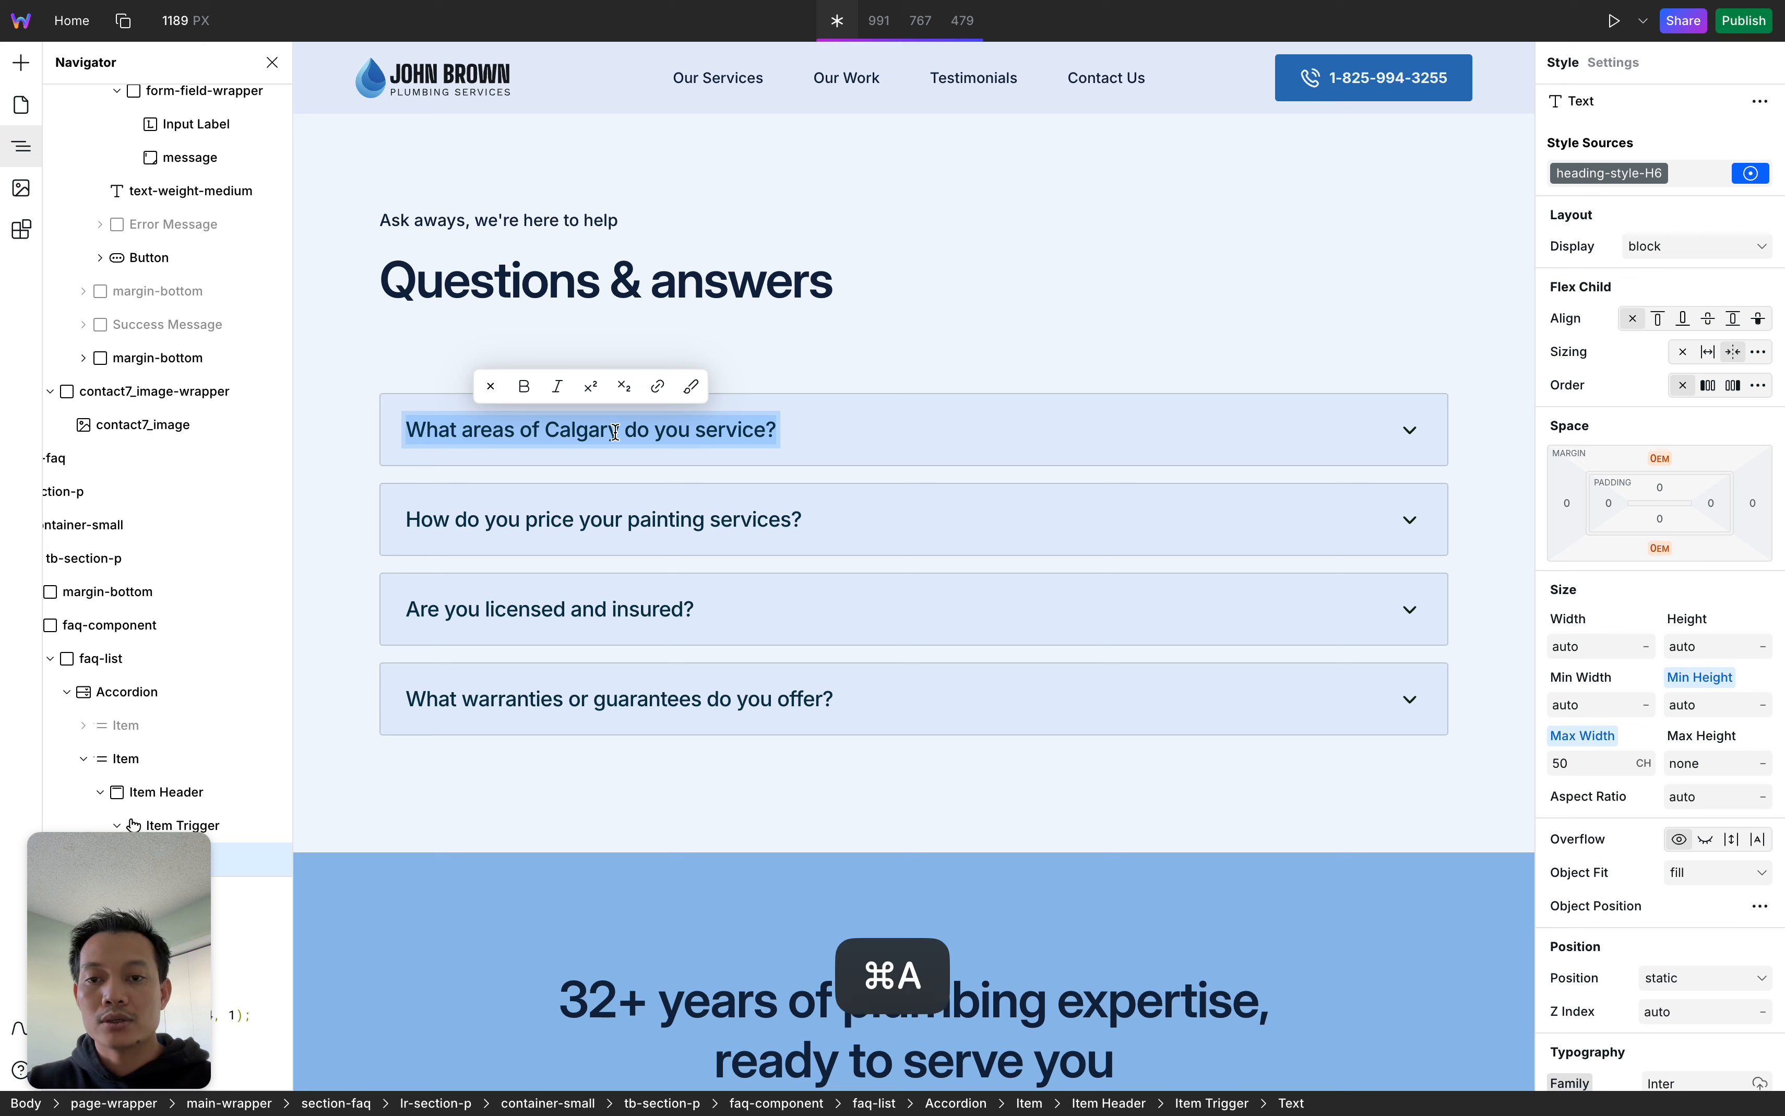
left_click(637, 431)
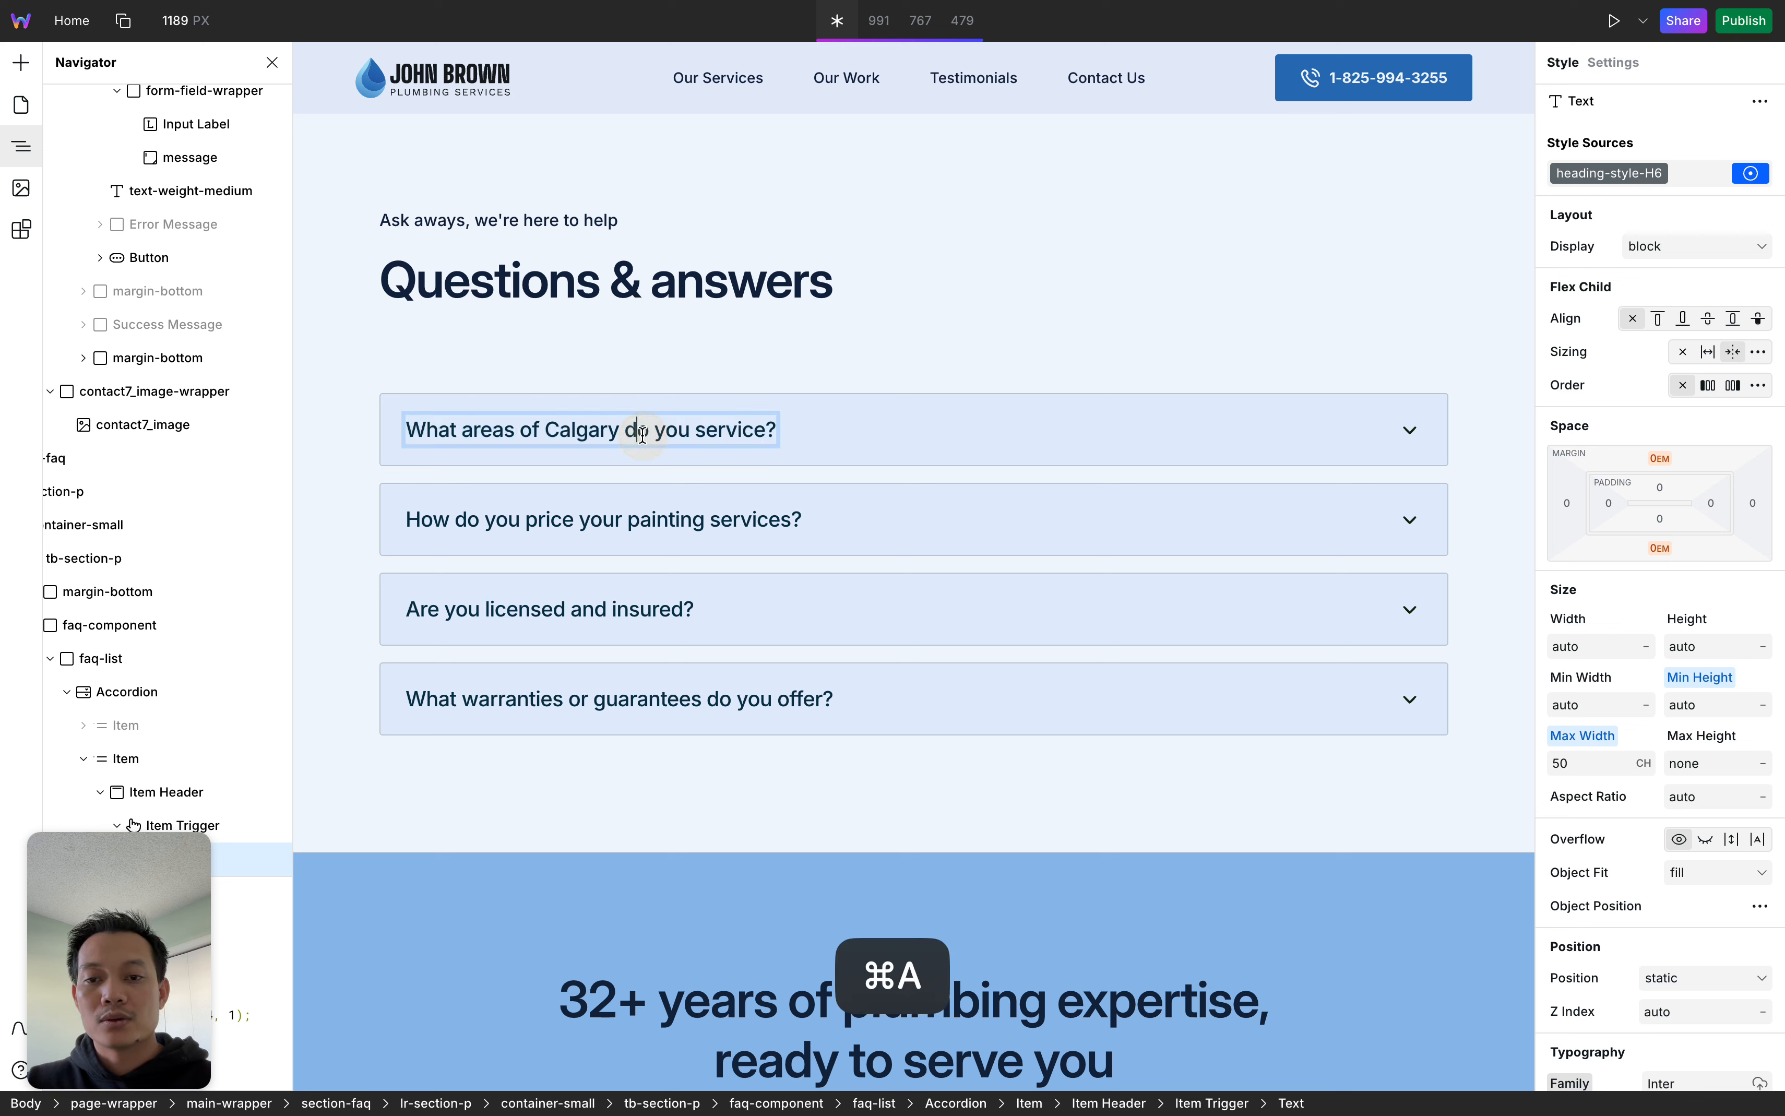
double_click(769, 427)
key("Right")
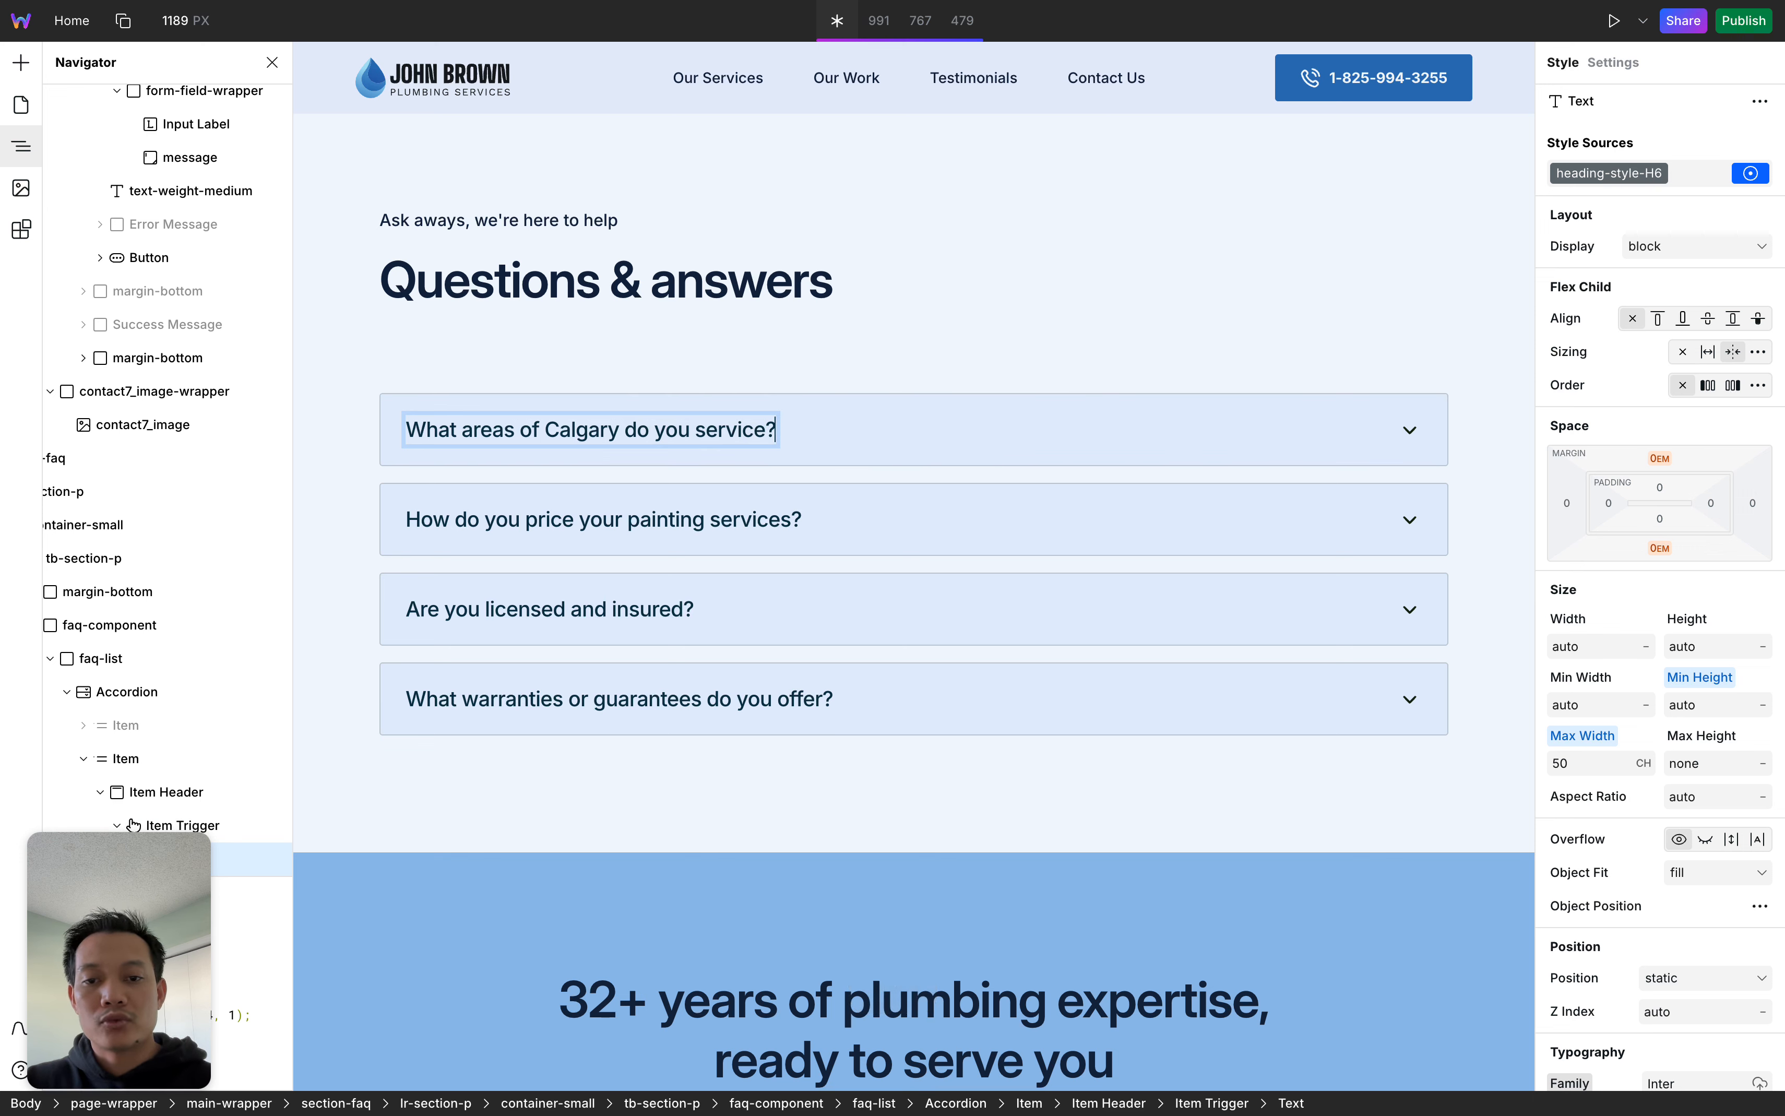
key("BackSpace")
key("BackSpace")
key("BackSpace")
key("BackSpace")
key("BackSpace")
key("BackSpace")
key("BackSpace")
key("BackSpace")
key("BackSpace")
key("BackSpace")
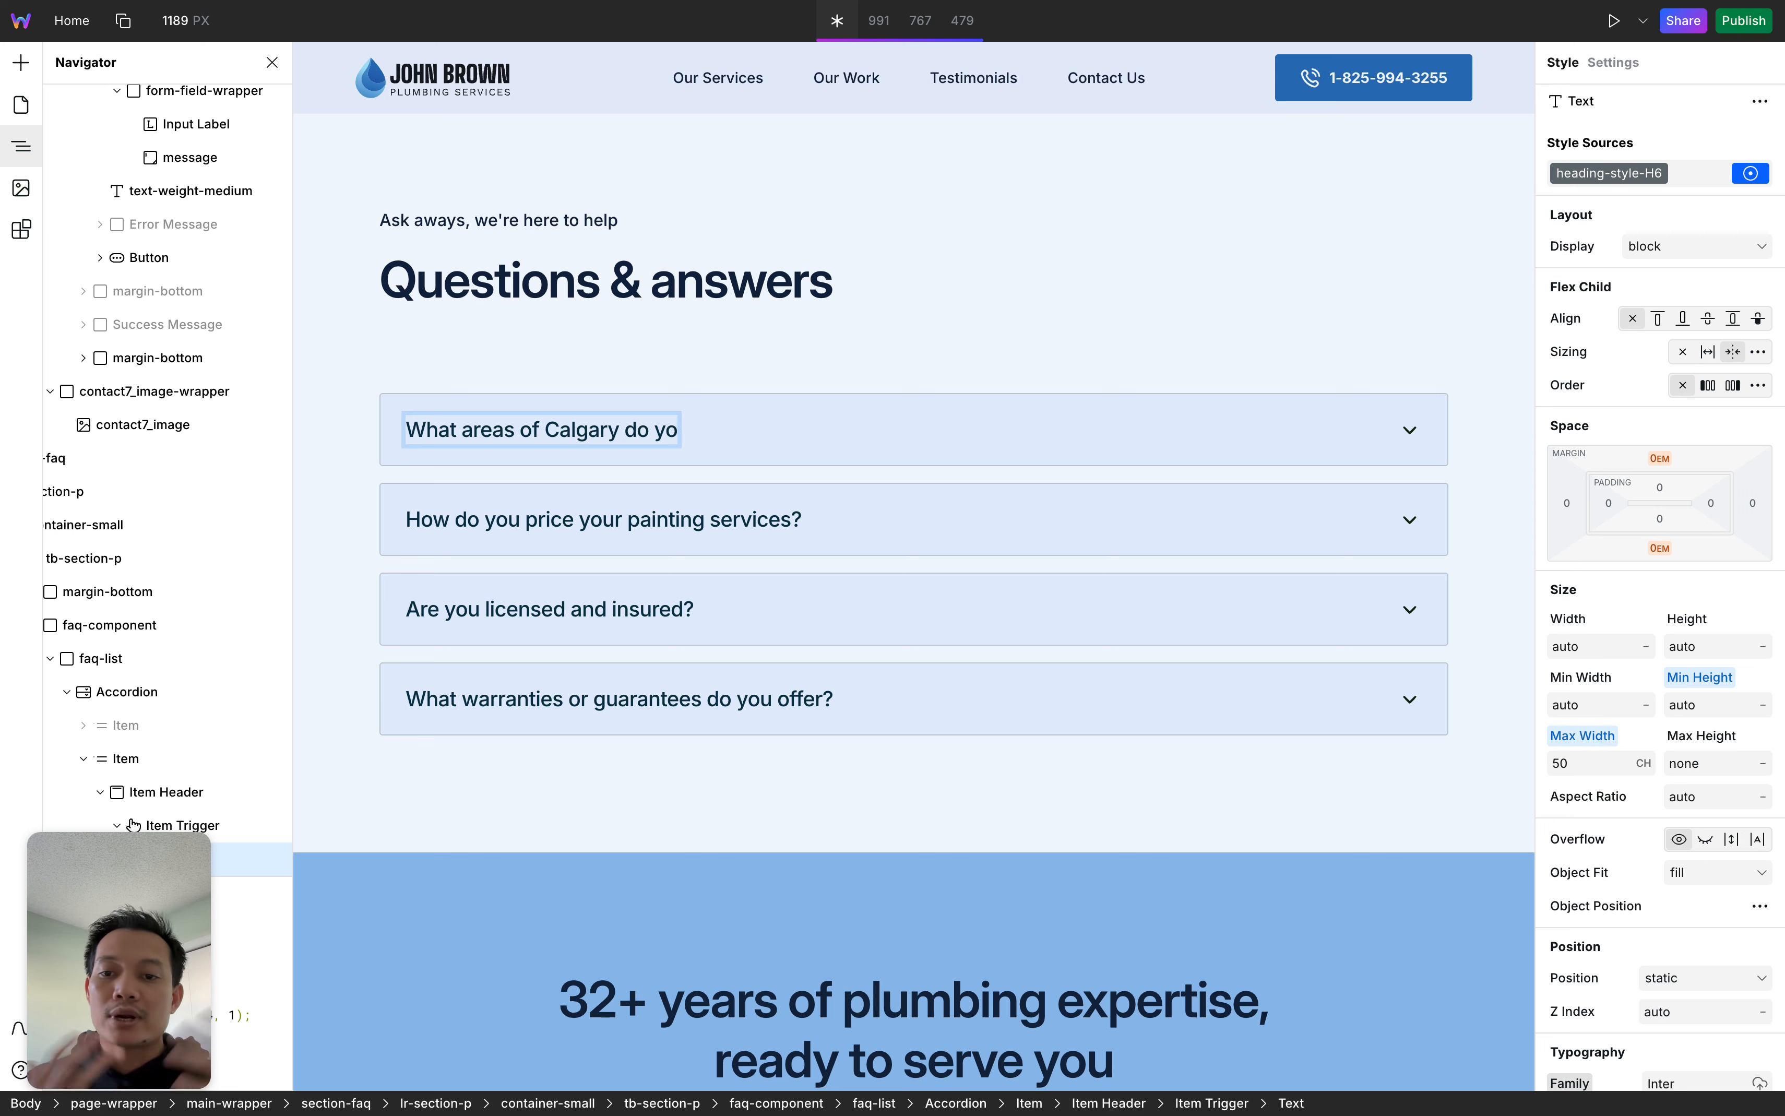
Undo the deletions in the first question so that it reads "What areas of Calgary do you service?", and select its Item Trigger
key("super+z")
key("super+z")
key("super+z")
key("super+z")
key("super+z")
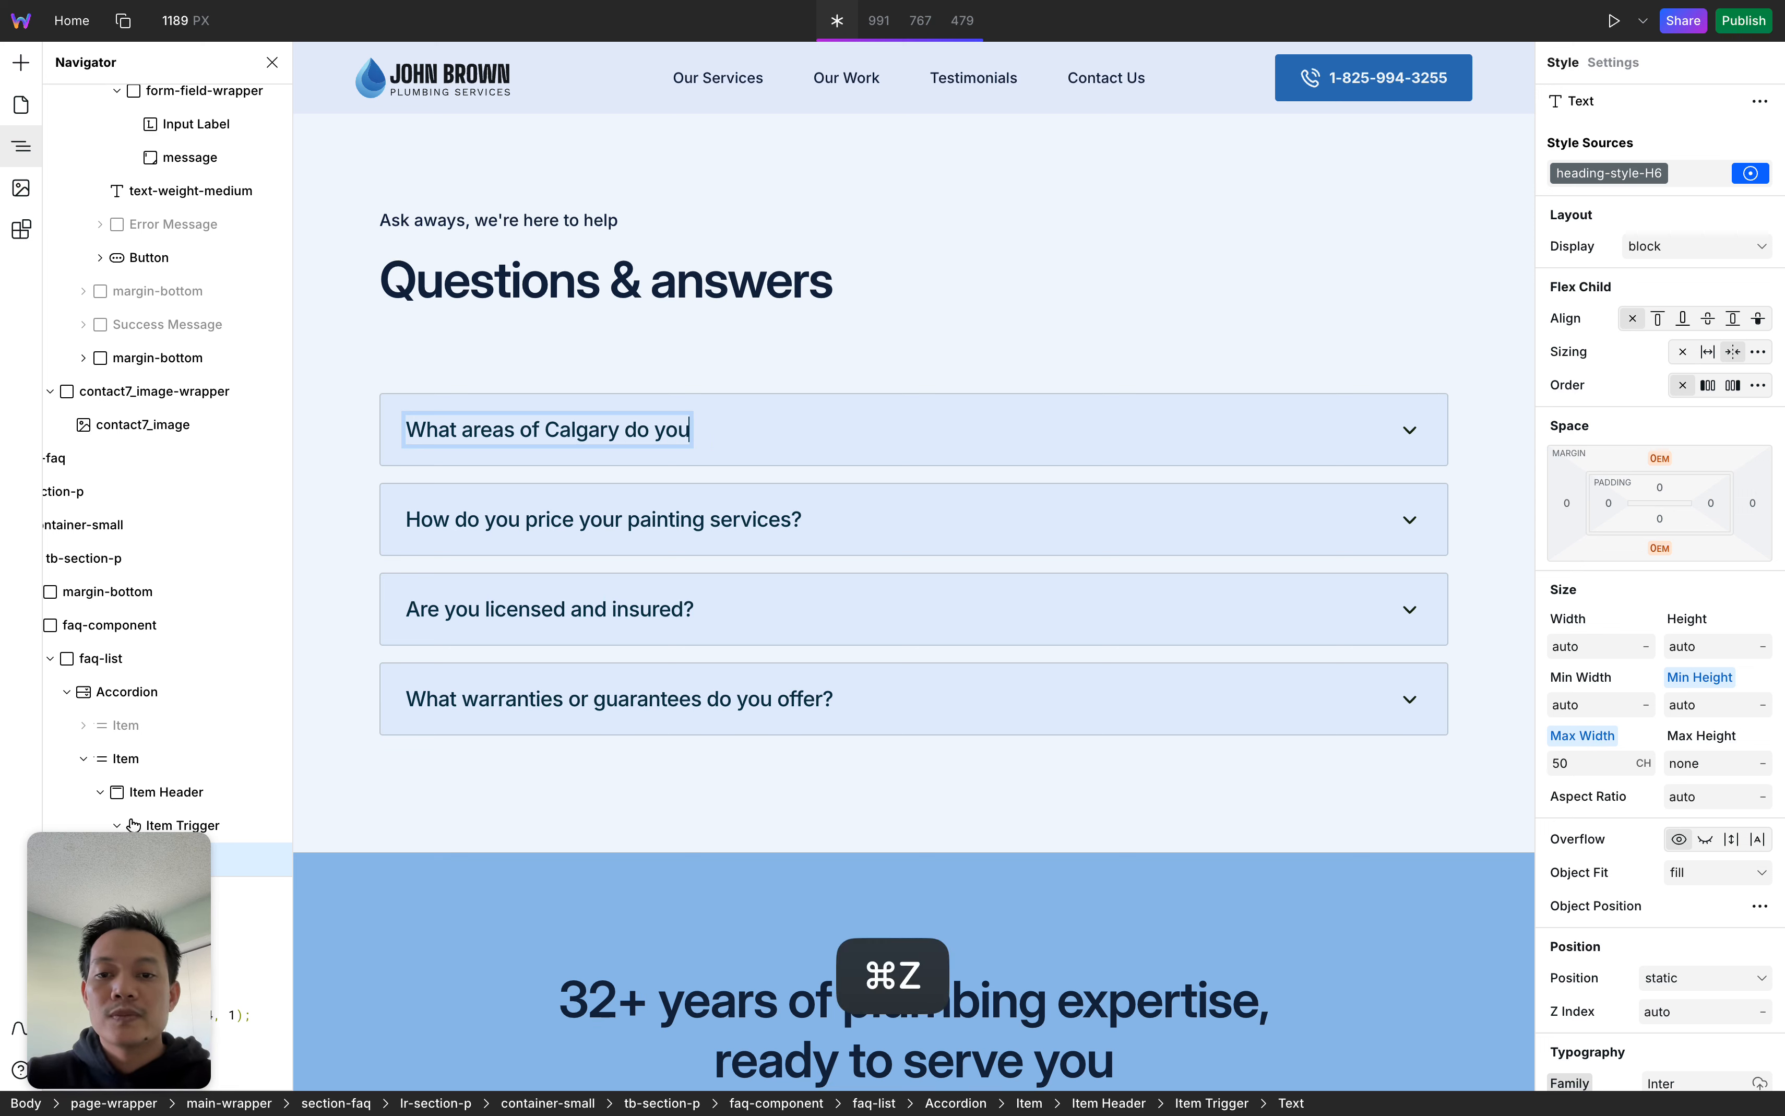
key("super+z")
key("super+z")
key("super+z")
key("super+z")
key("super+z")
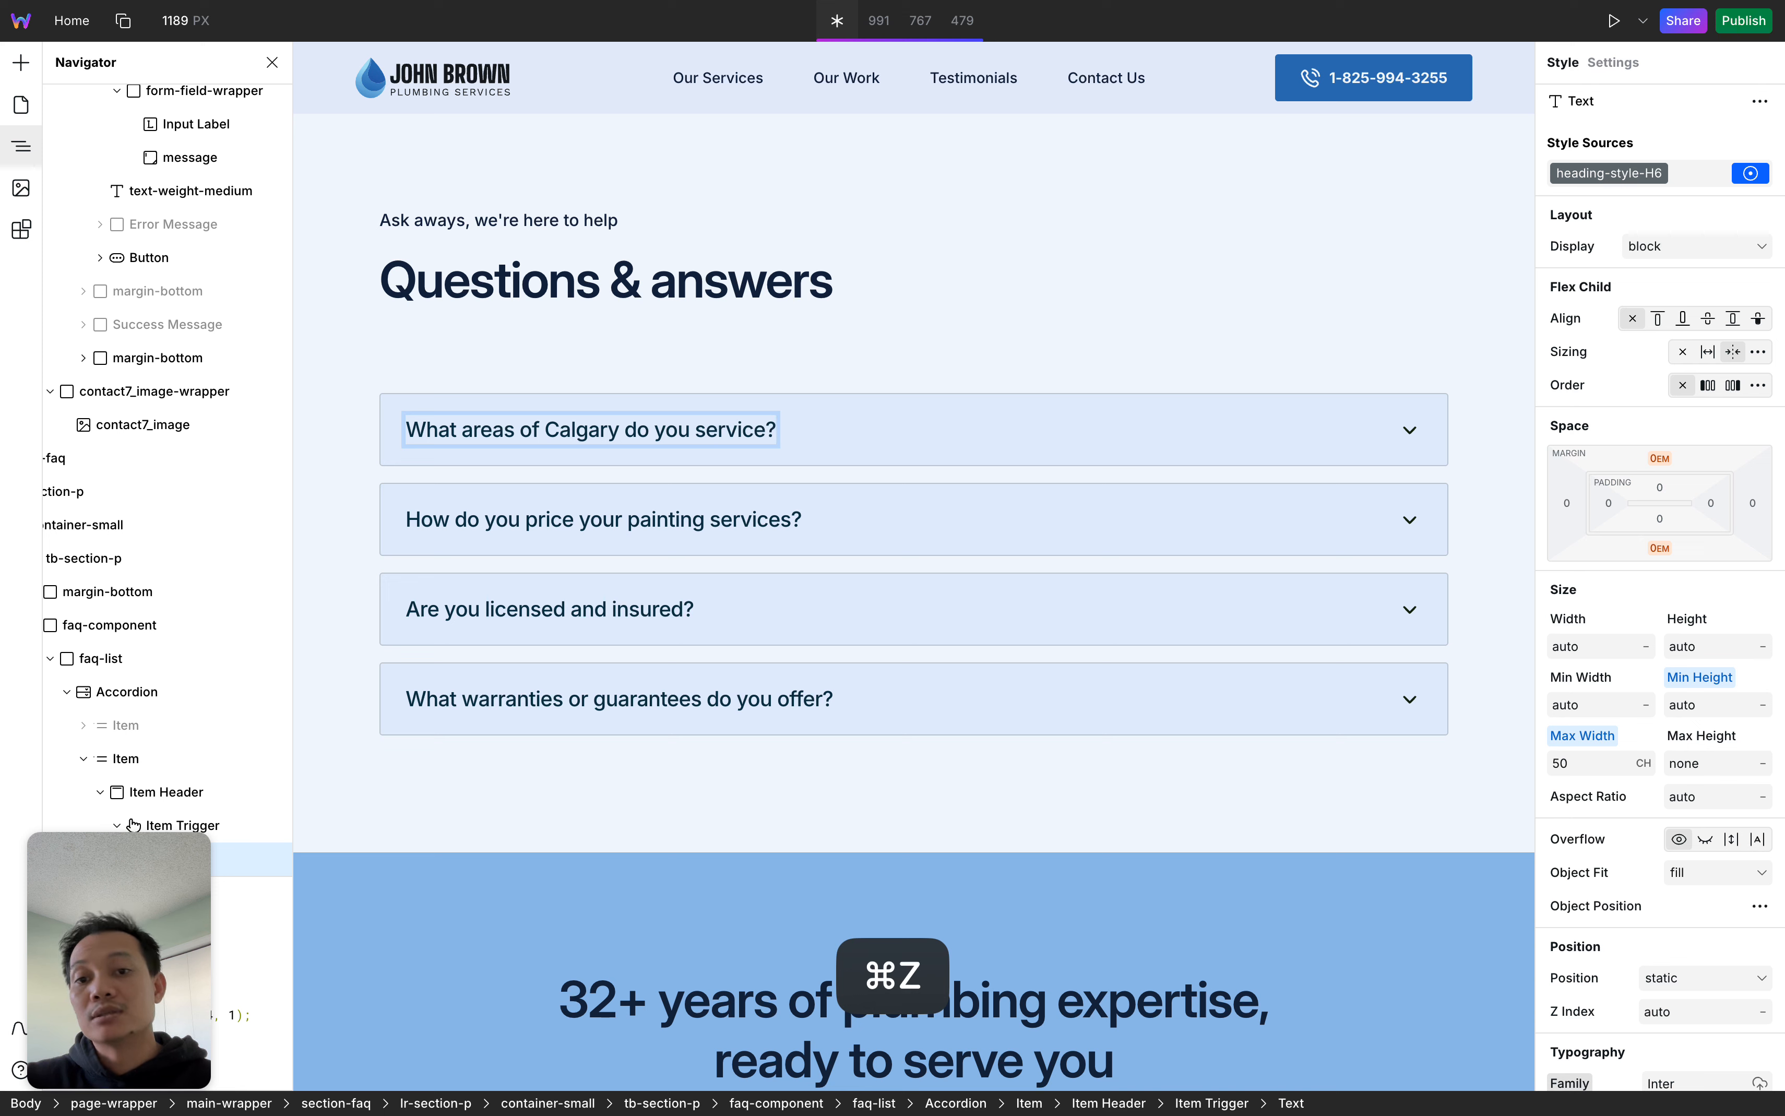
left_click(908, 420)
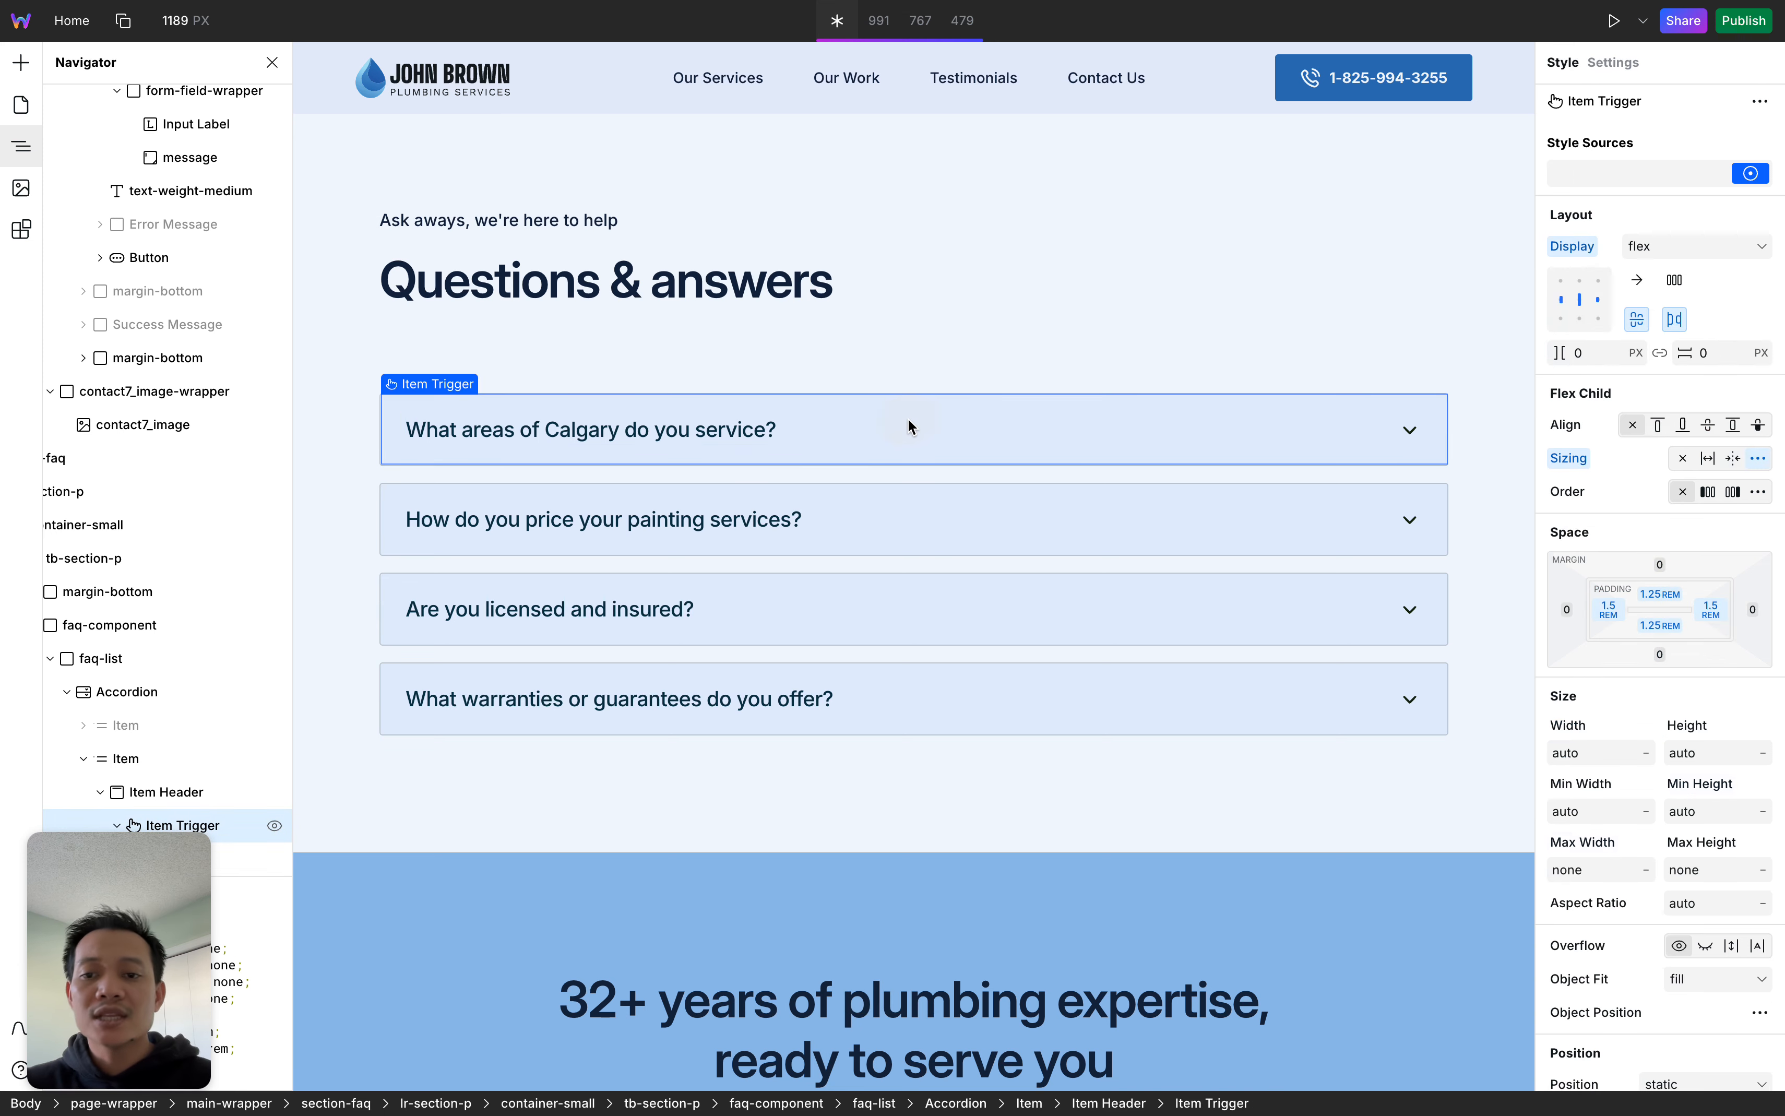
Preview the page, expand the first question, highlight its answer text, and return to editing
left_click(1613, 21)
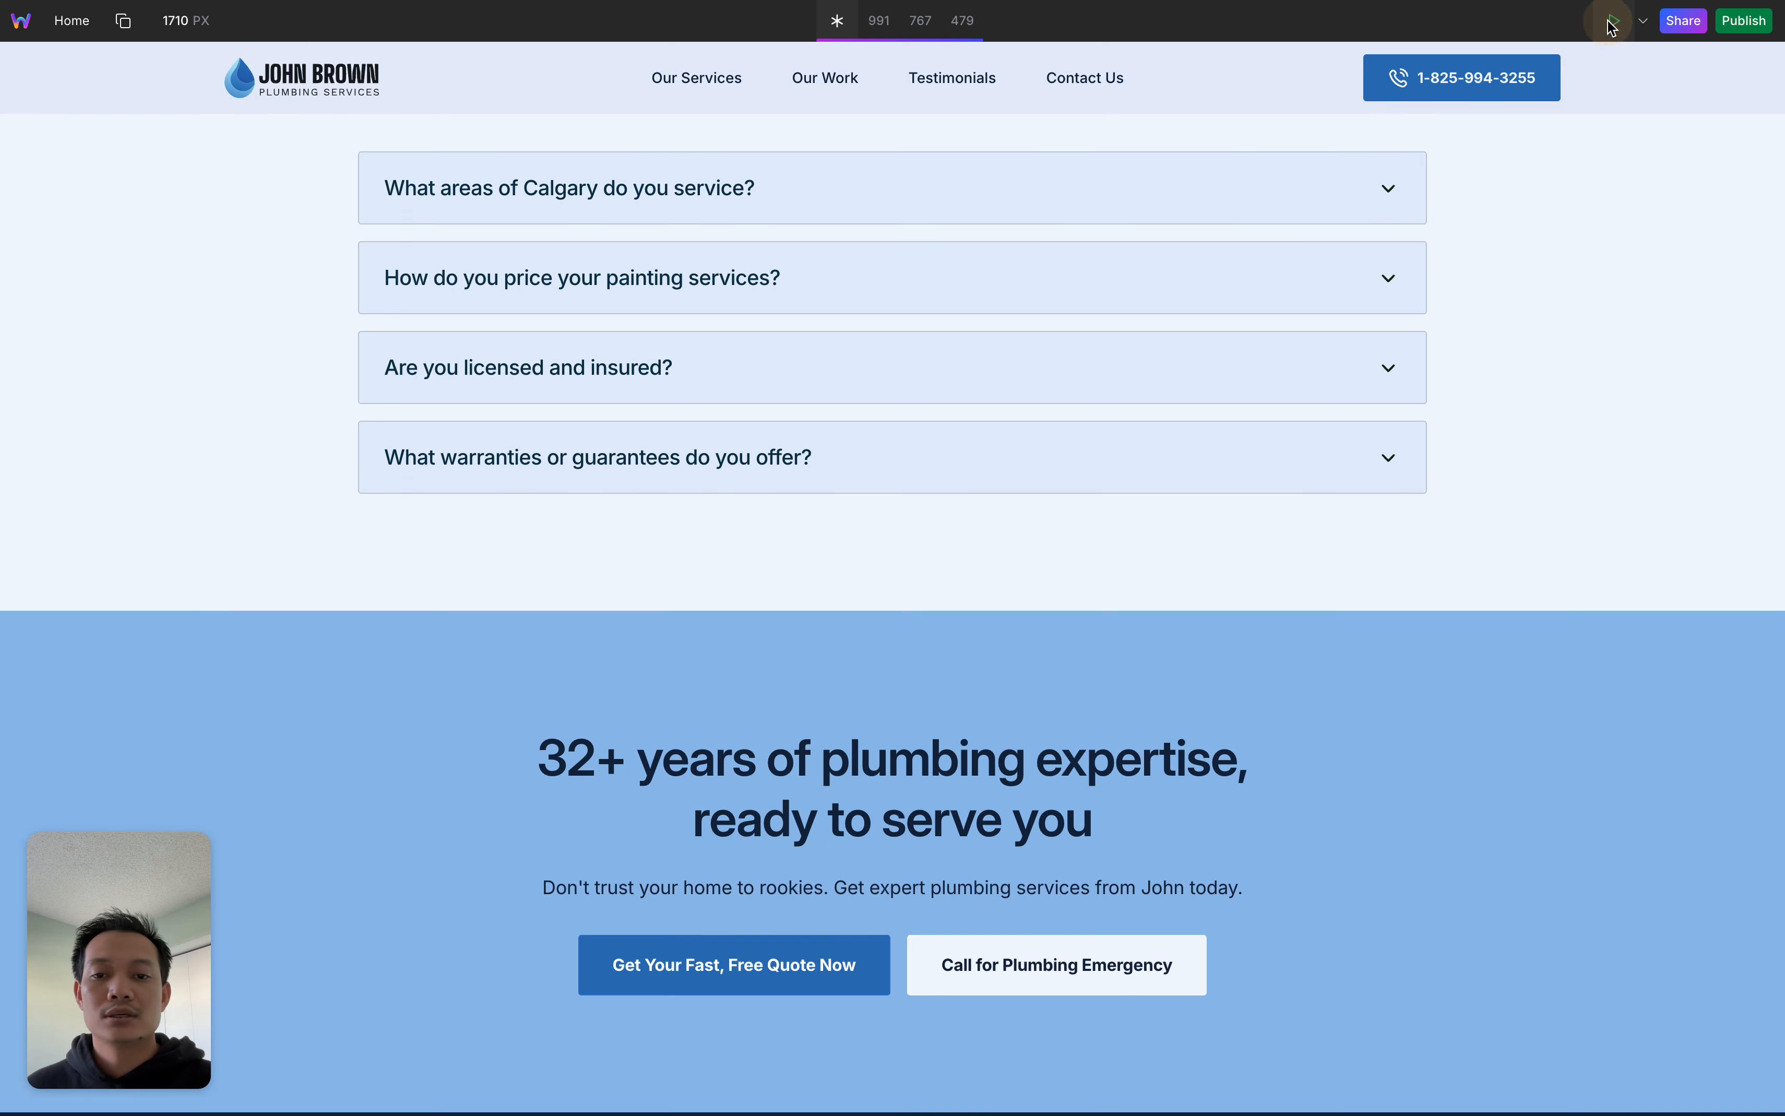
scroll(1117, 542, "up", 4)
left_click(993, 518)
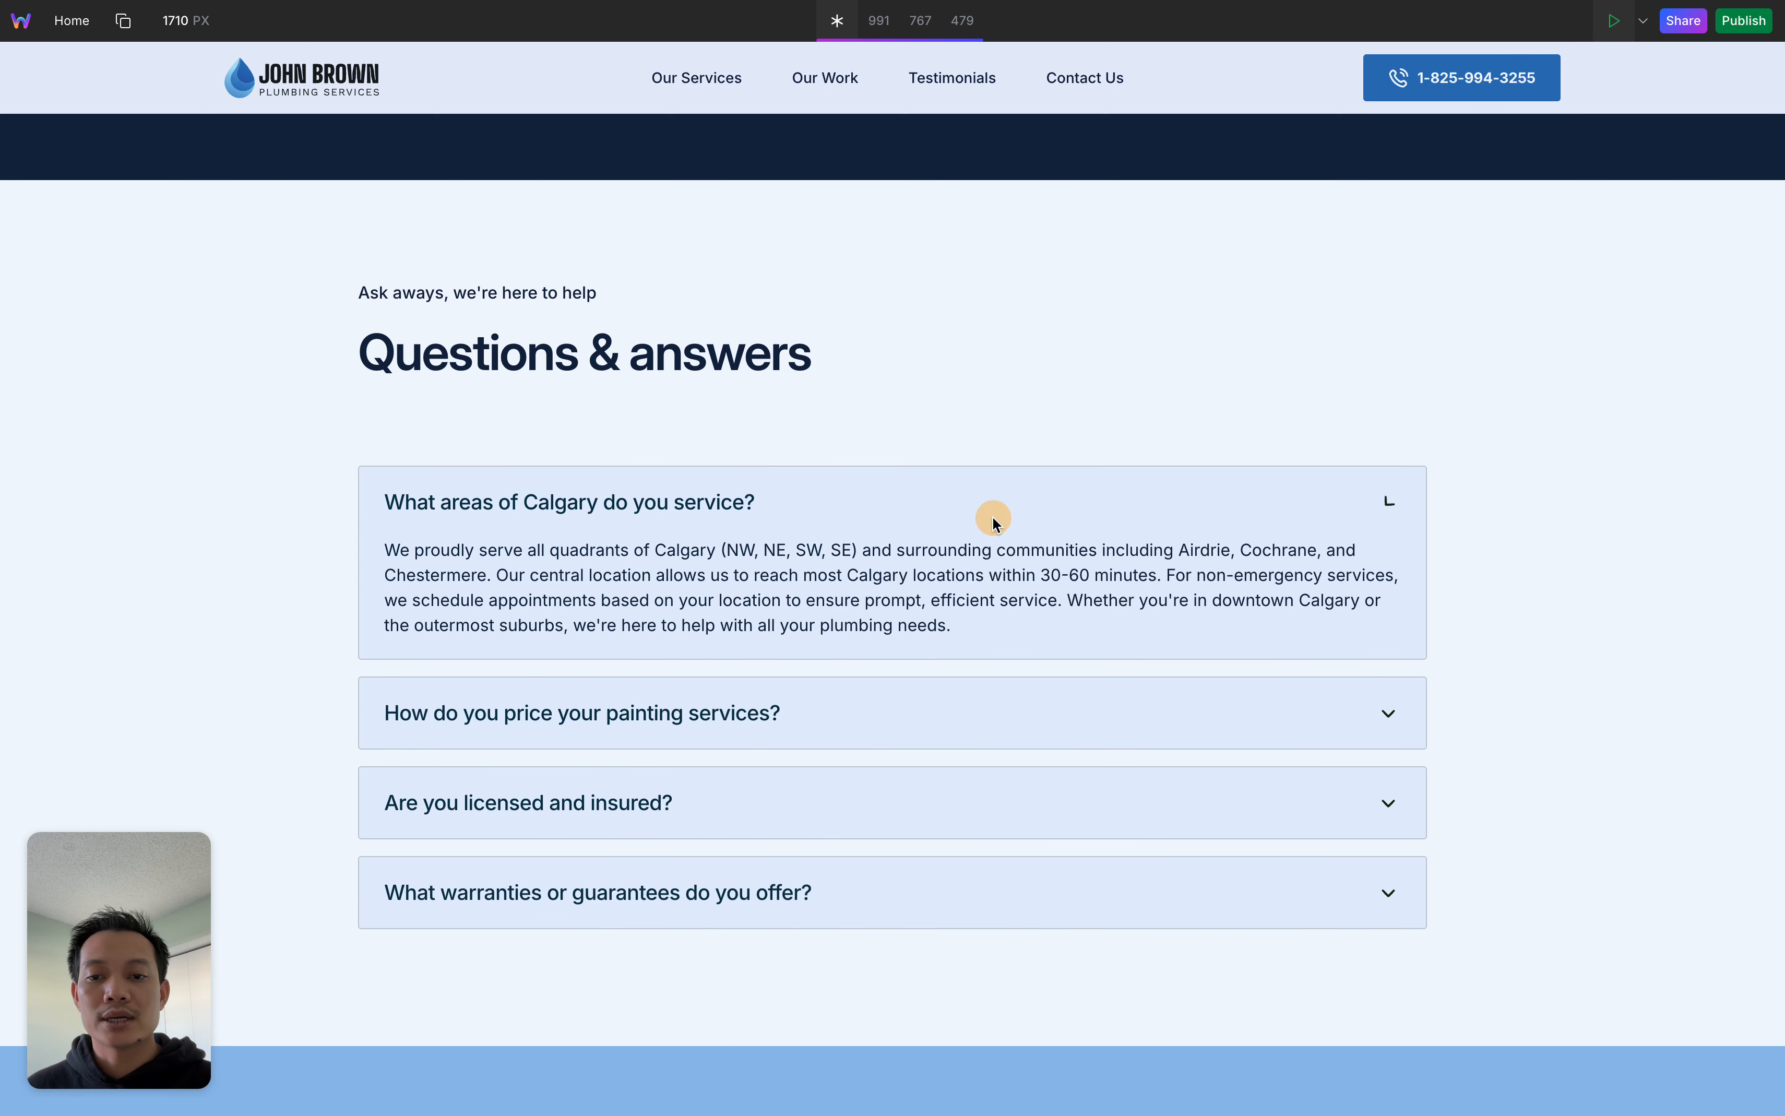
left_click_drag(383, 550, 1020, 625)
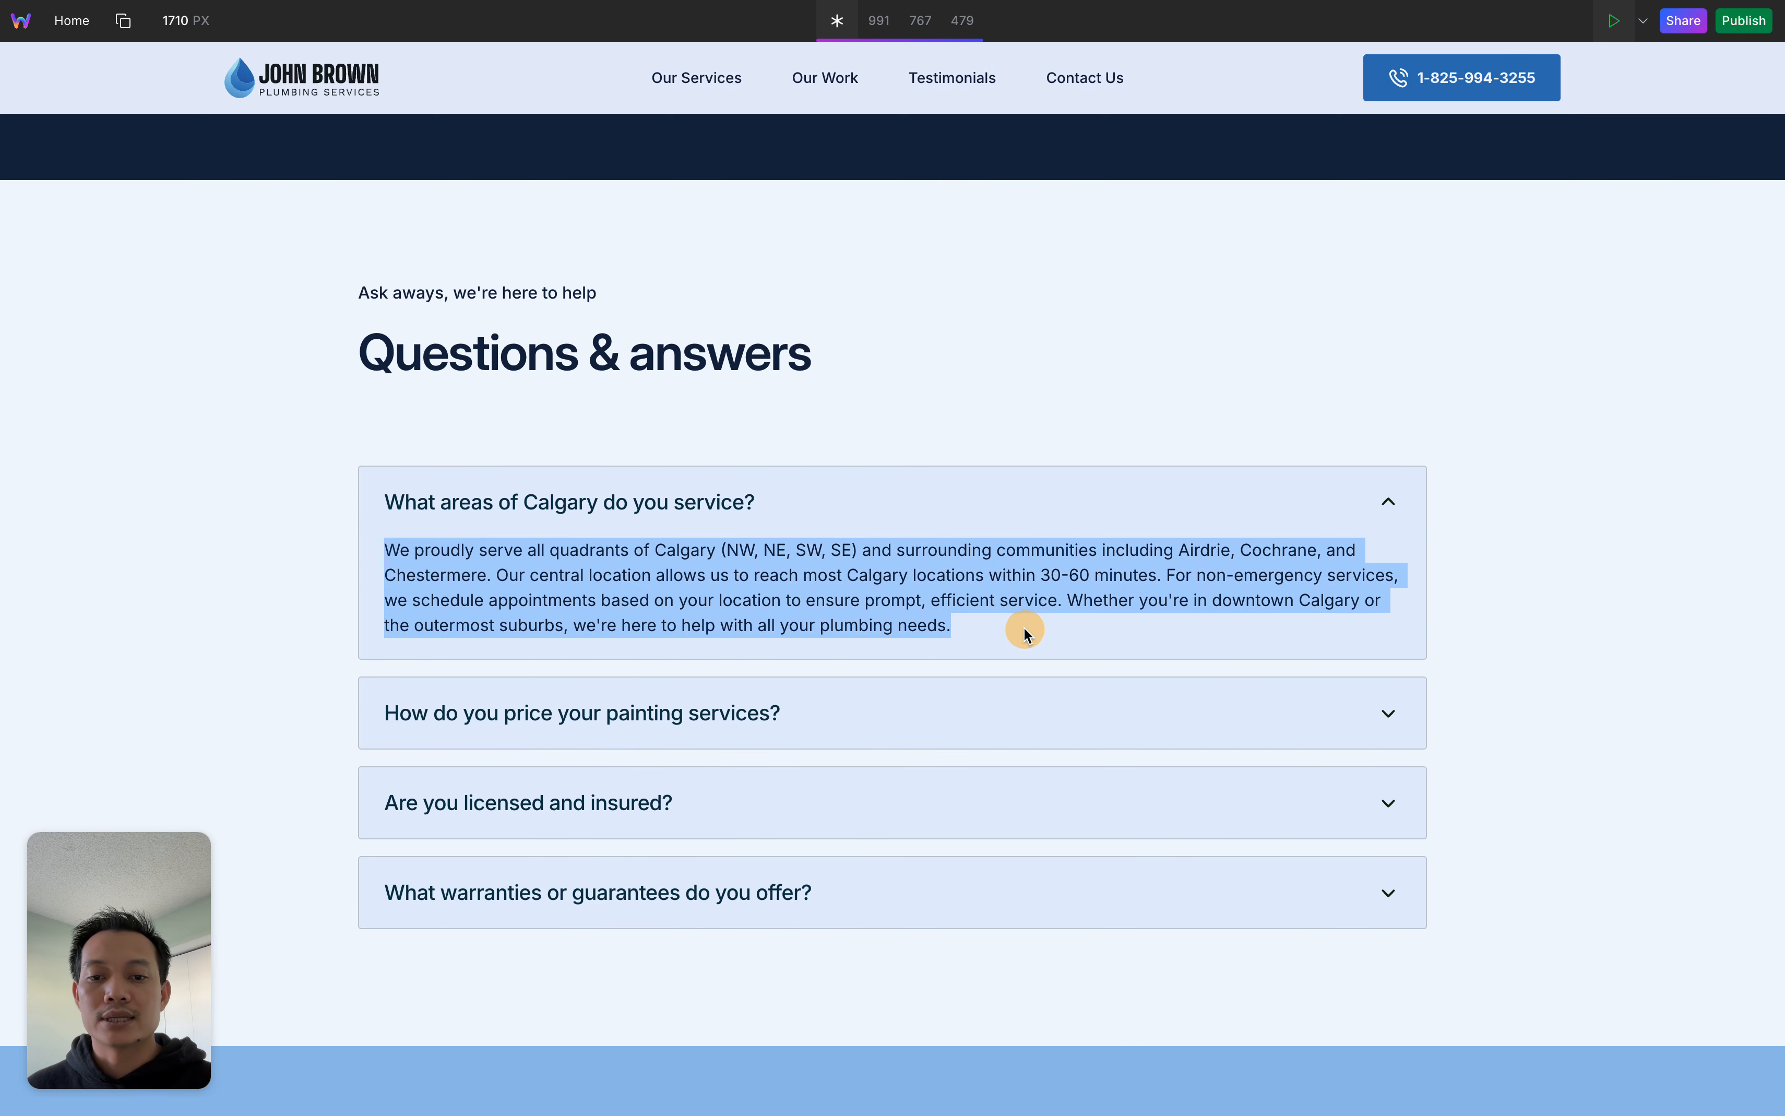
left_click(1332, 317)
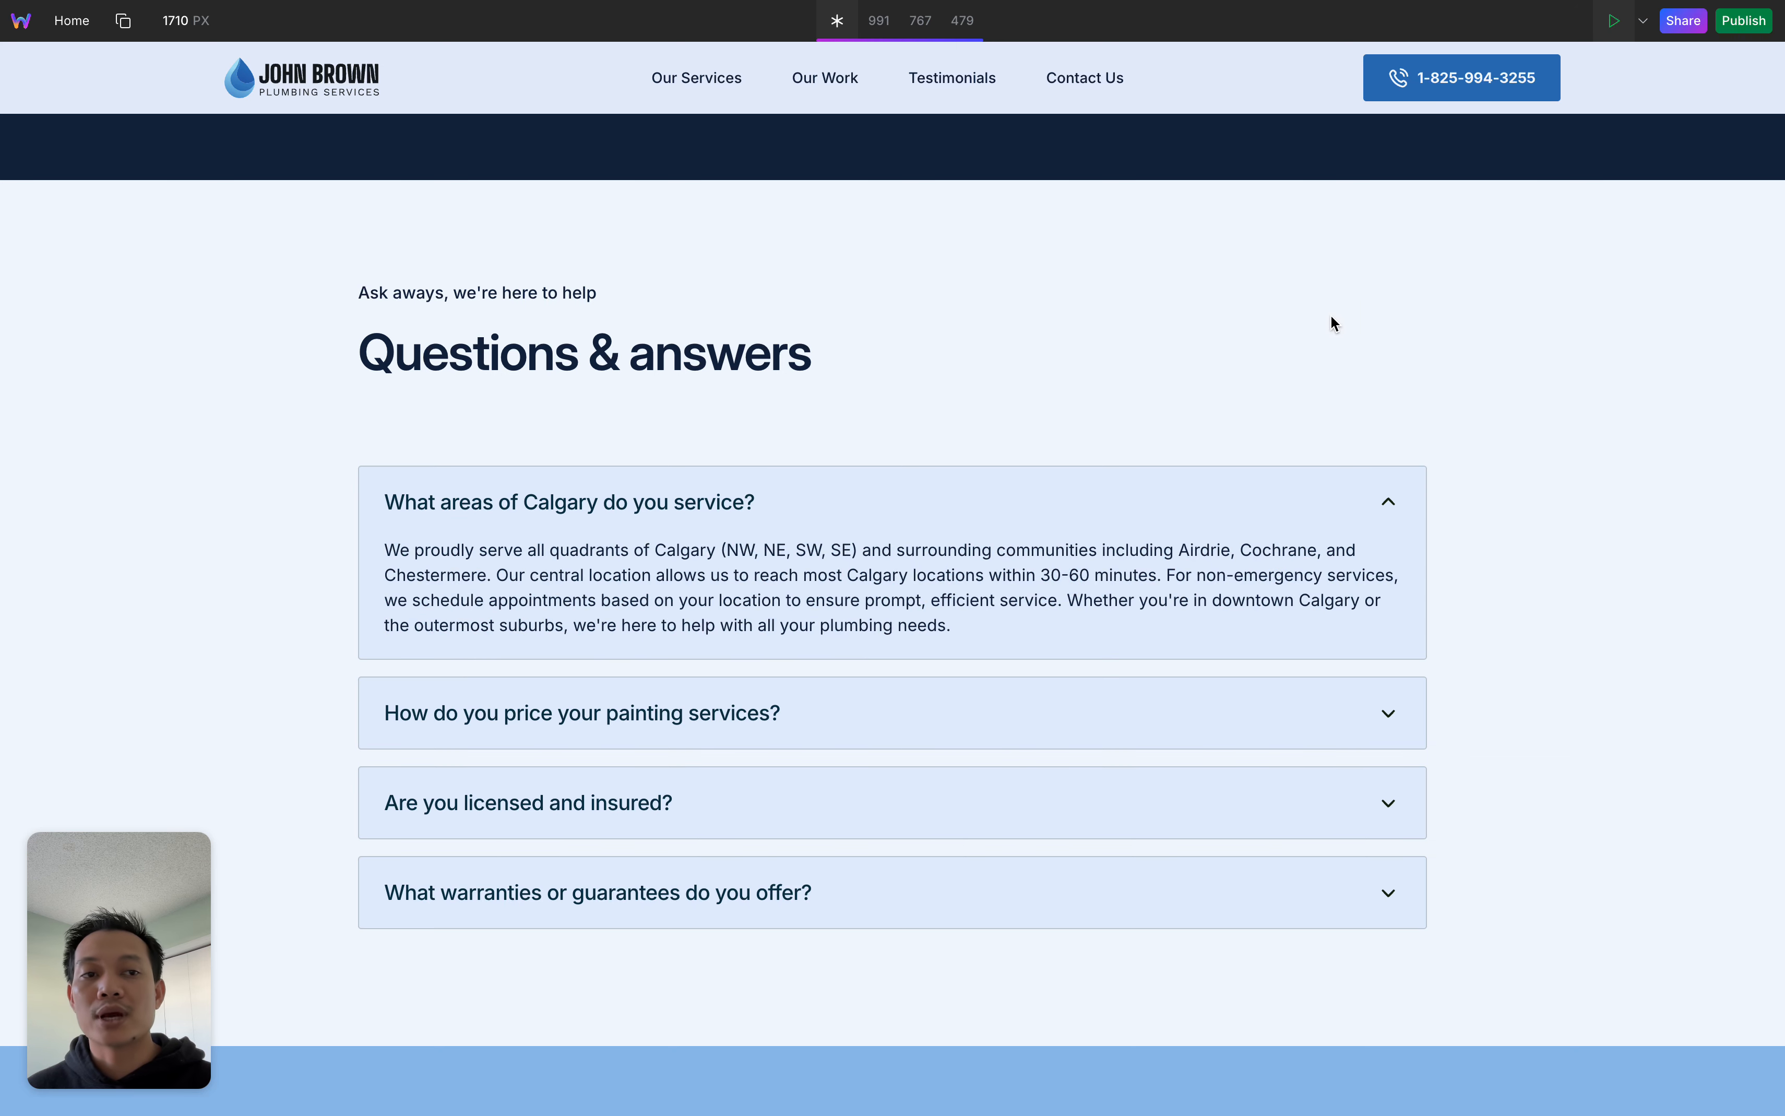
left_click(1612, 21)
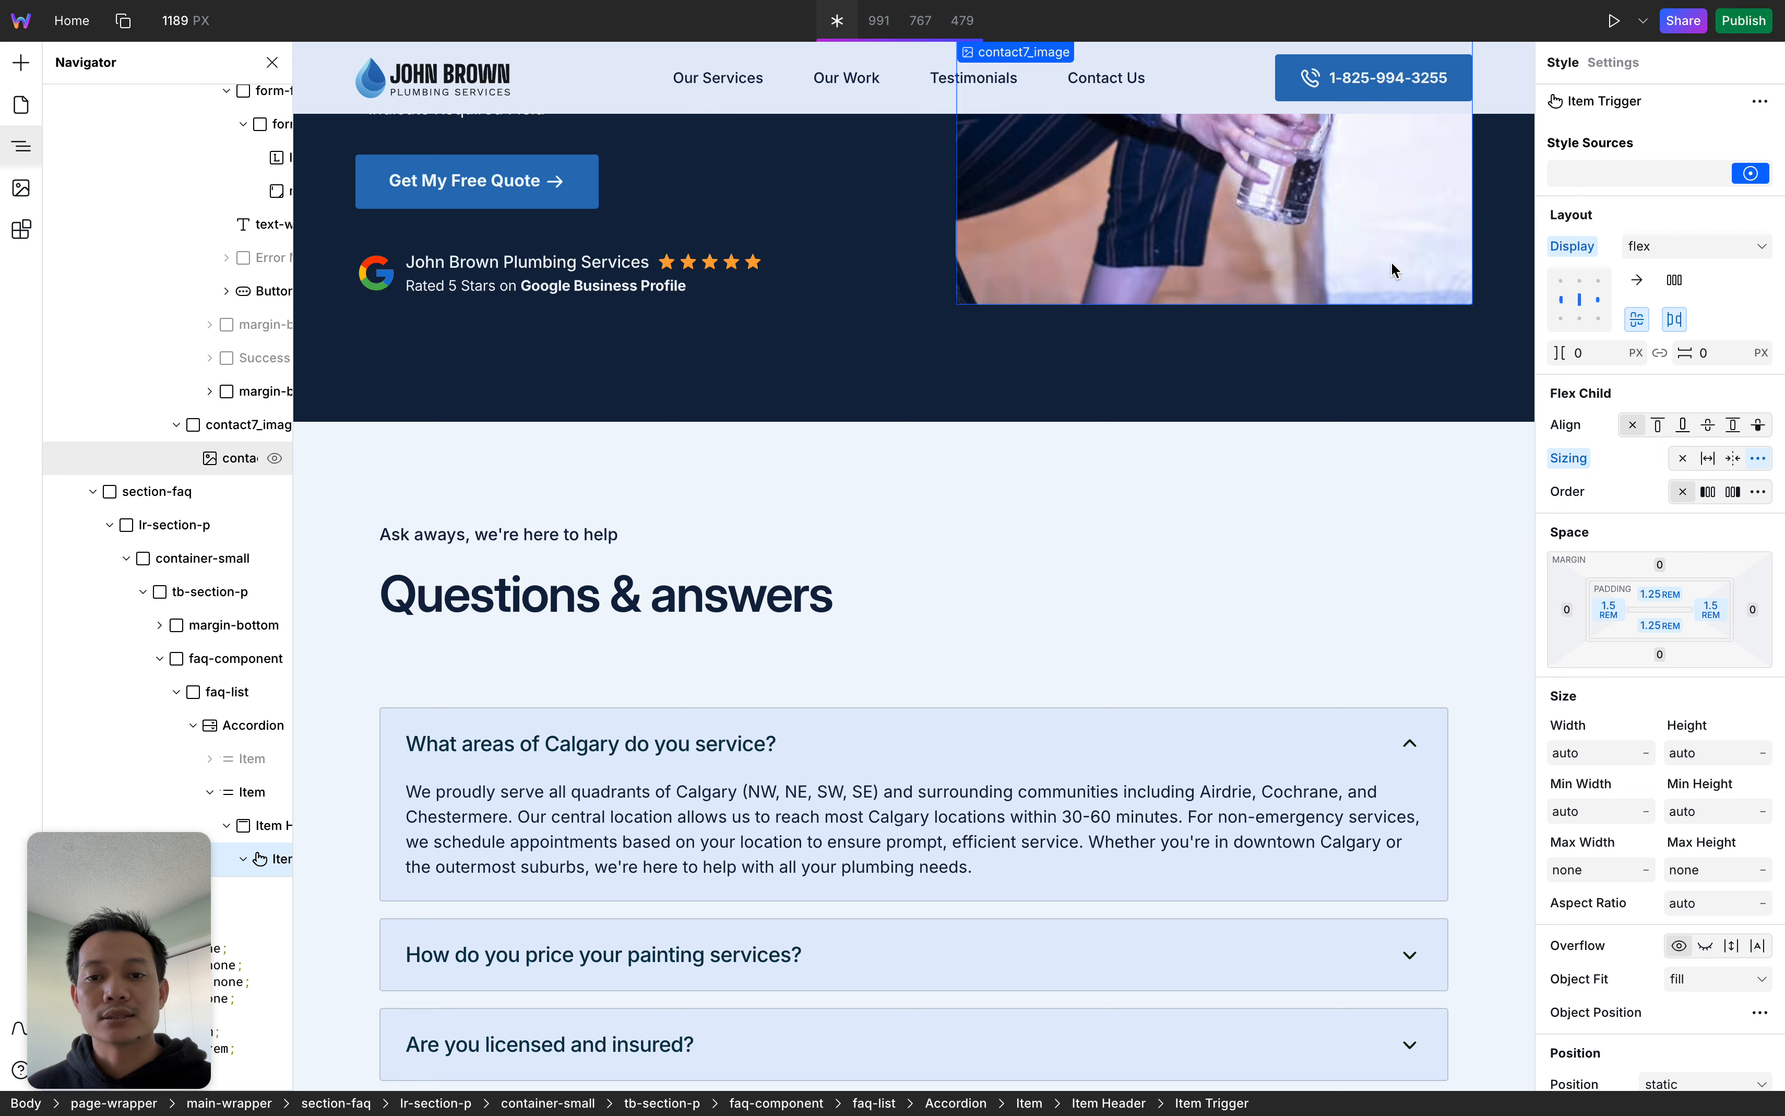
Find the FAQ's Accordion in the element tree, collapse the first question's Item inside it, and select that Item
scroll(1209, 447, "down", 4)
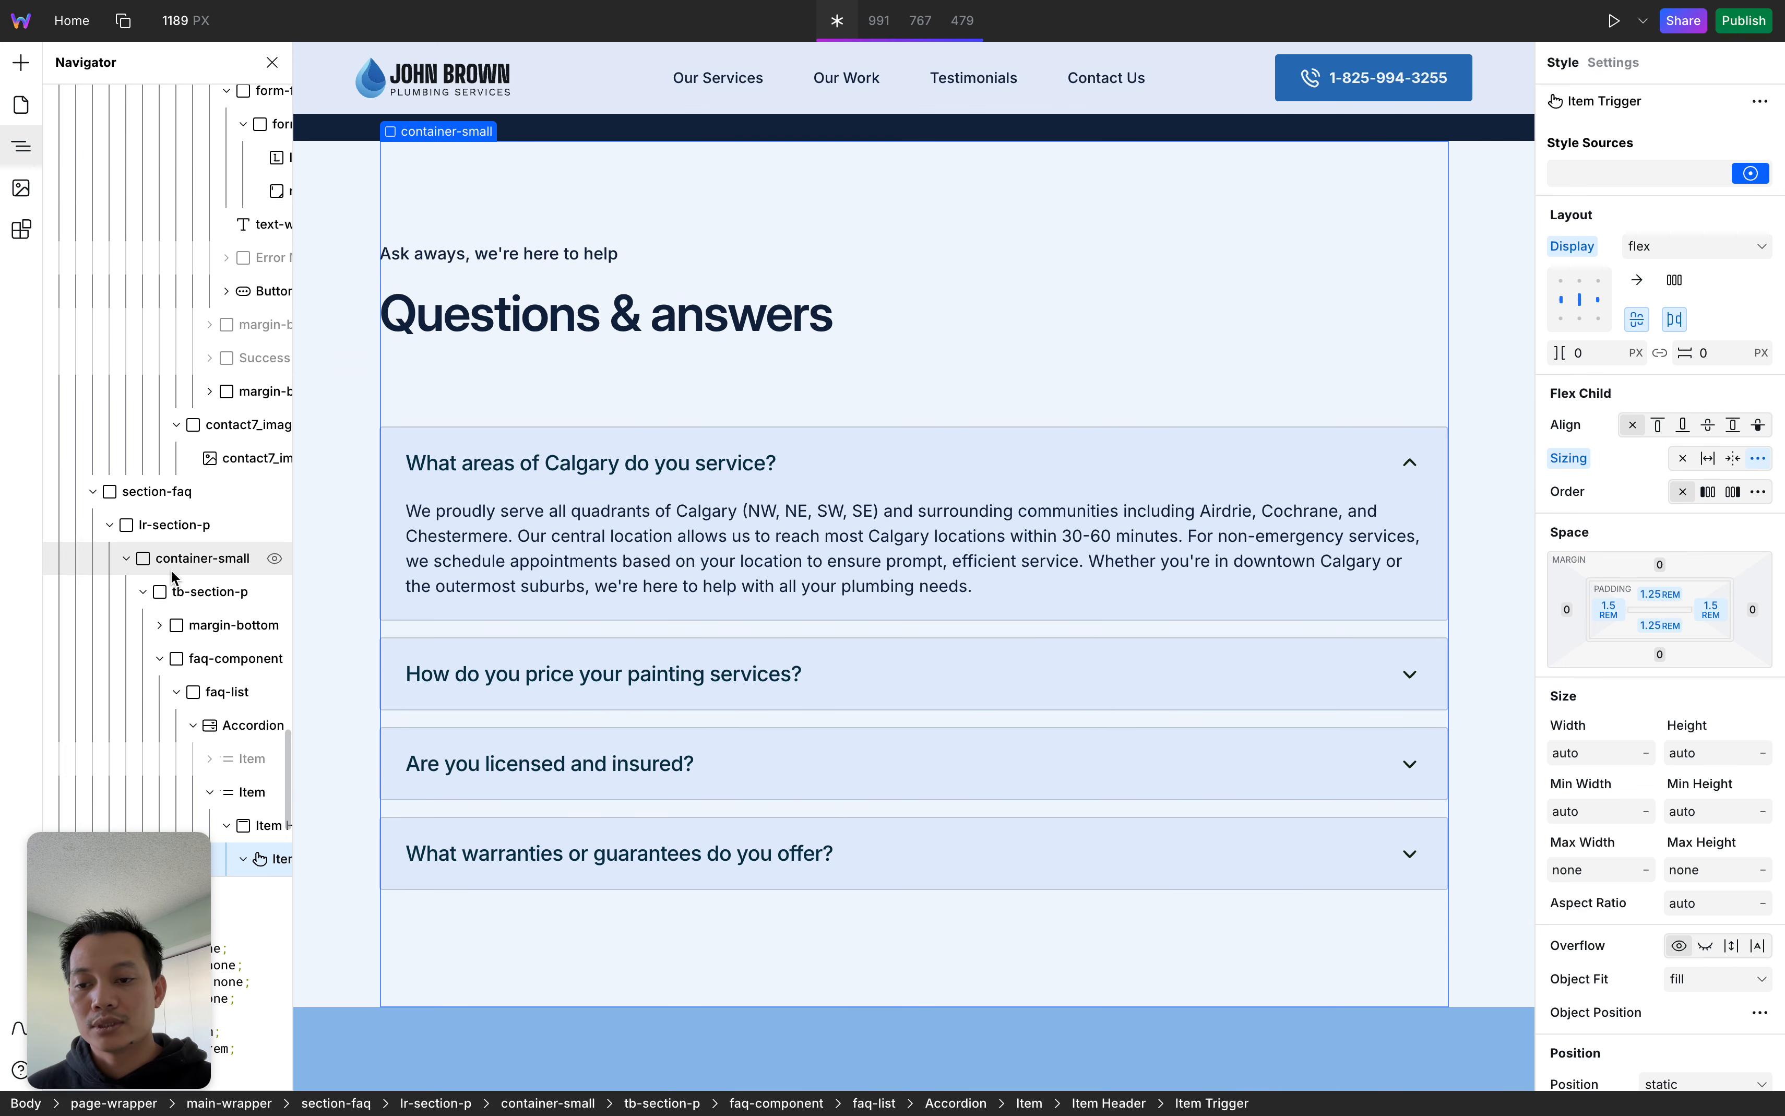
scroll(172, 575, "down", 2)
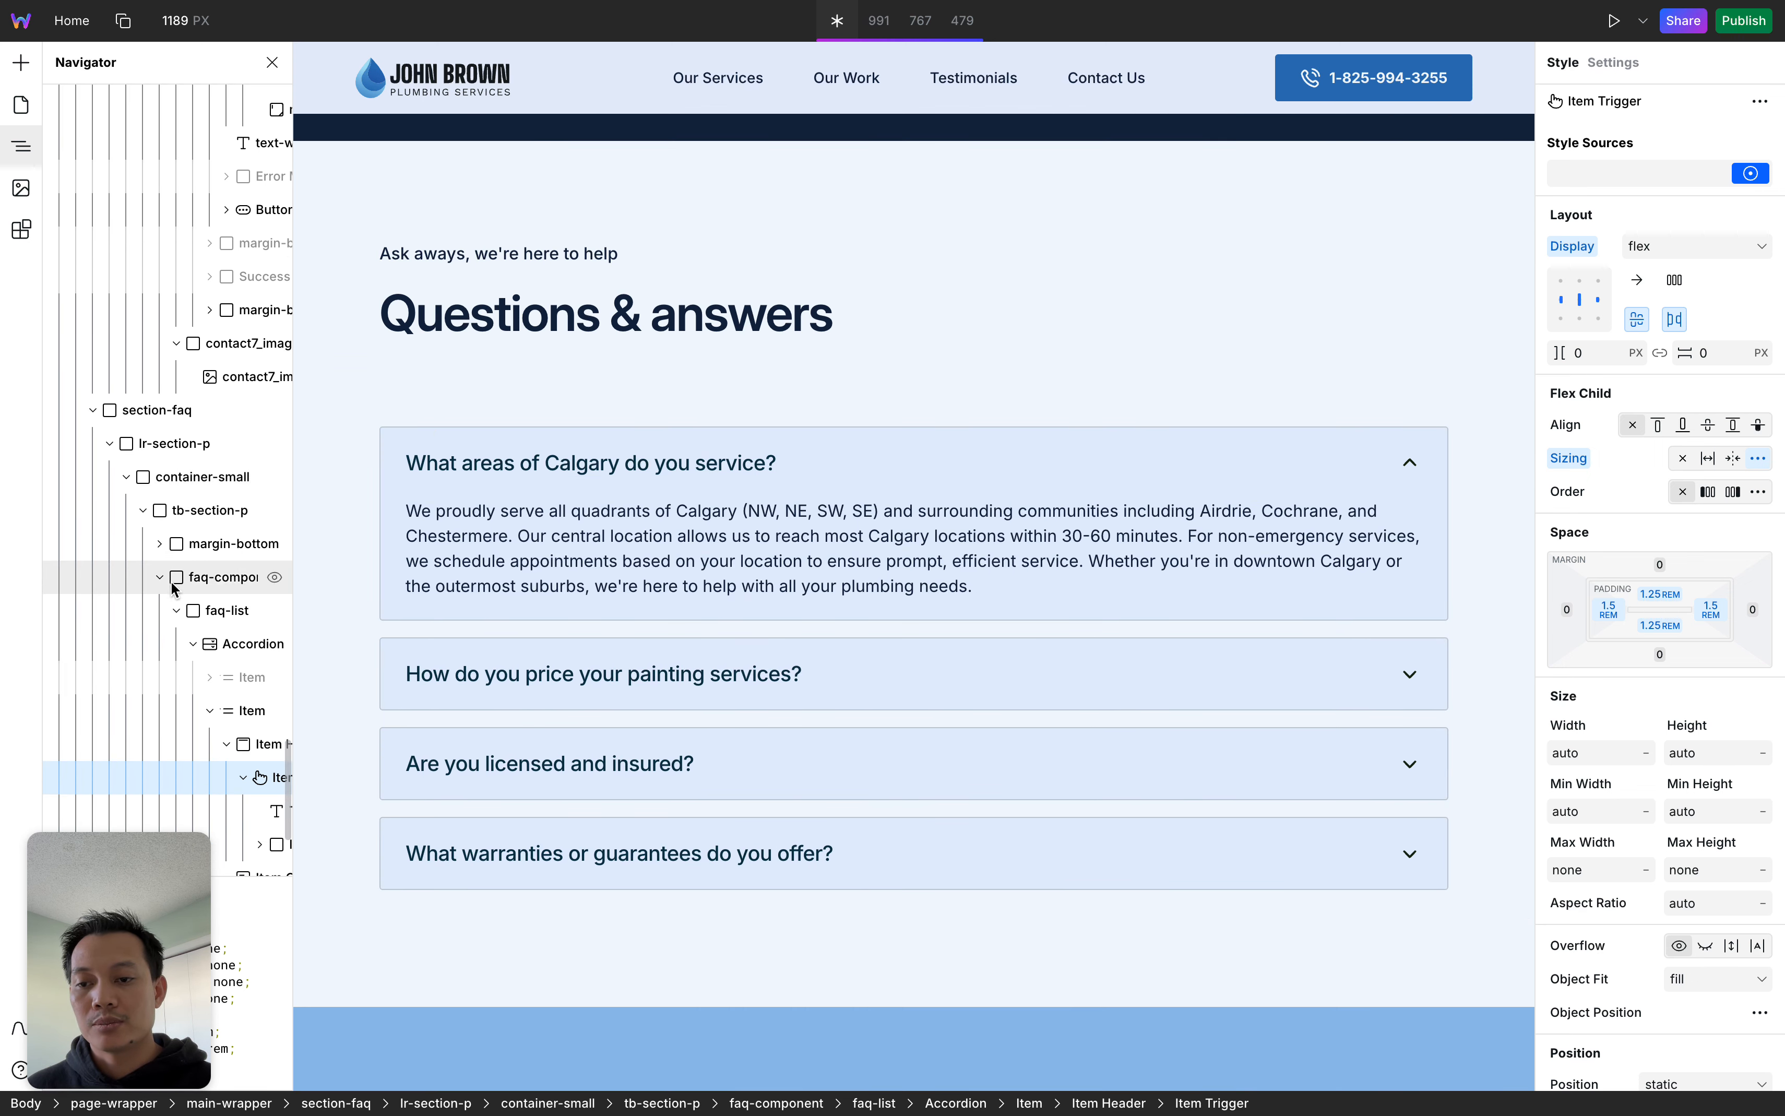
left_click(186, 643)
left_click(239, 760)
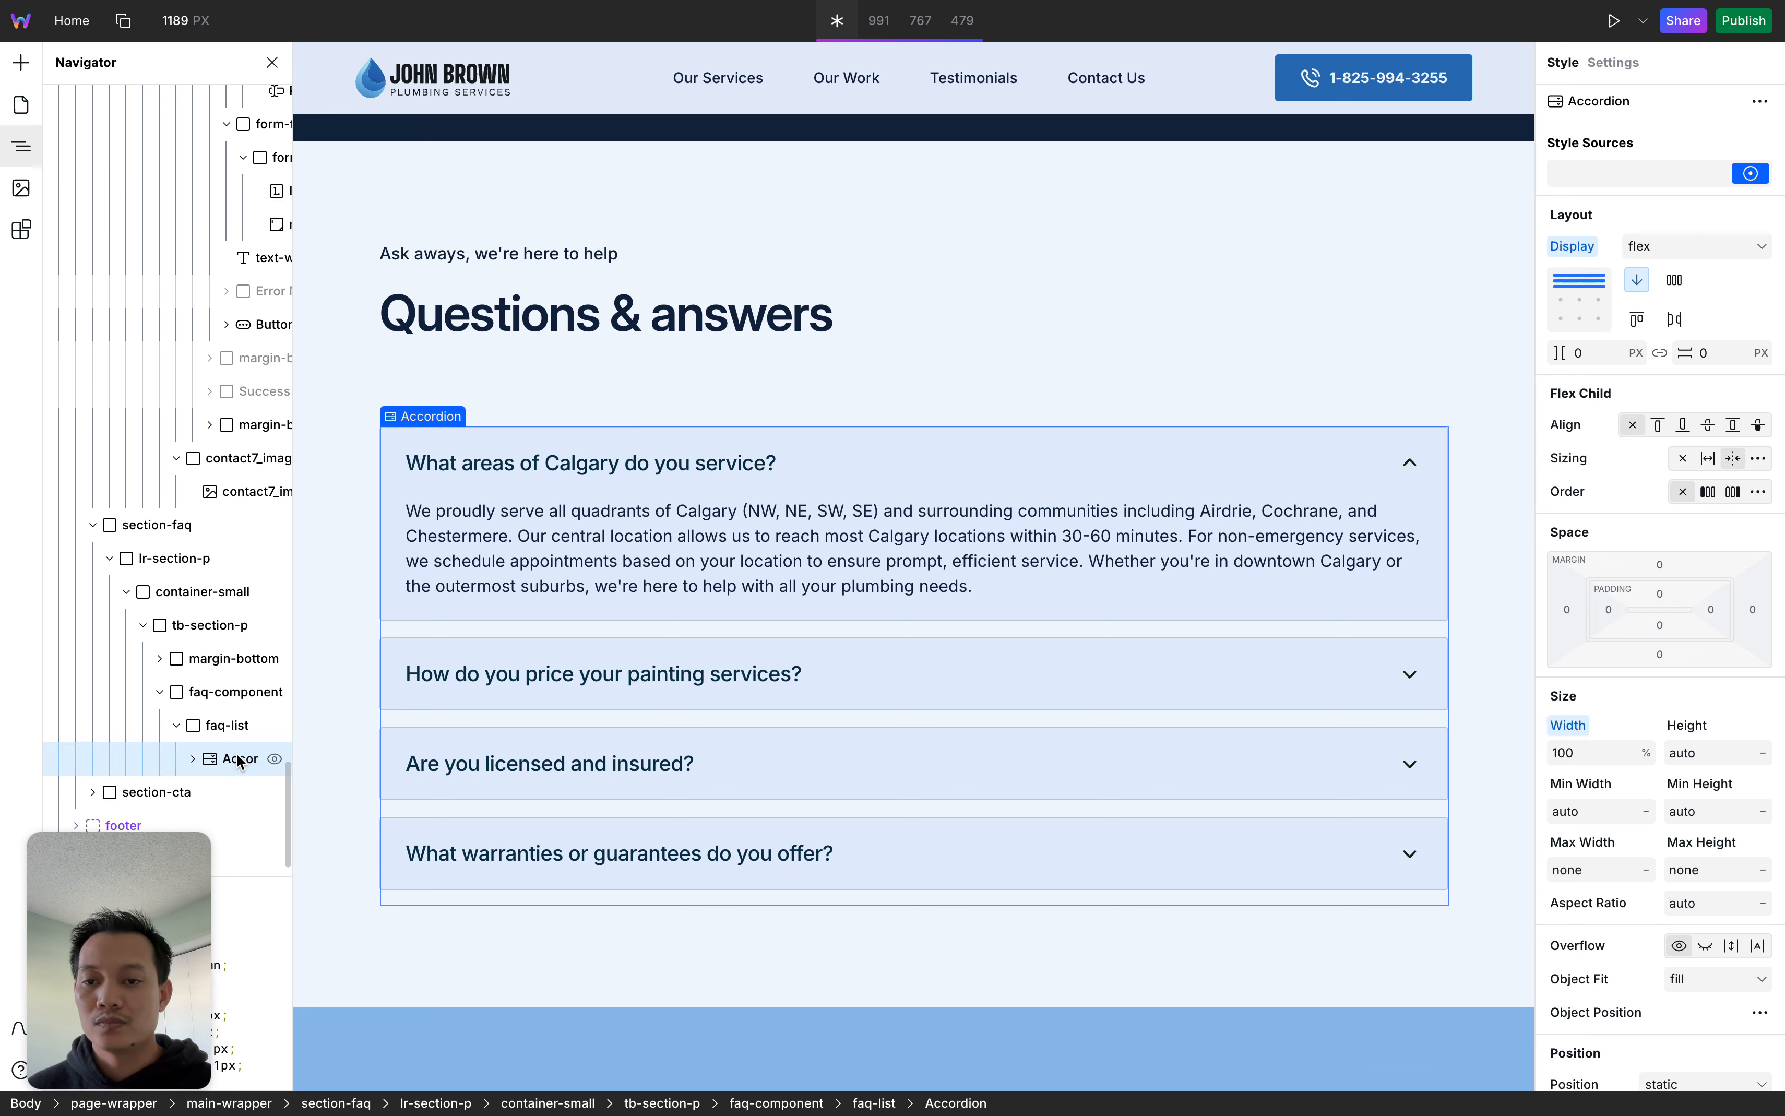
left_click(191, 759)
scroll(196, 776, "down", 5)
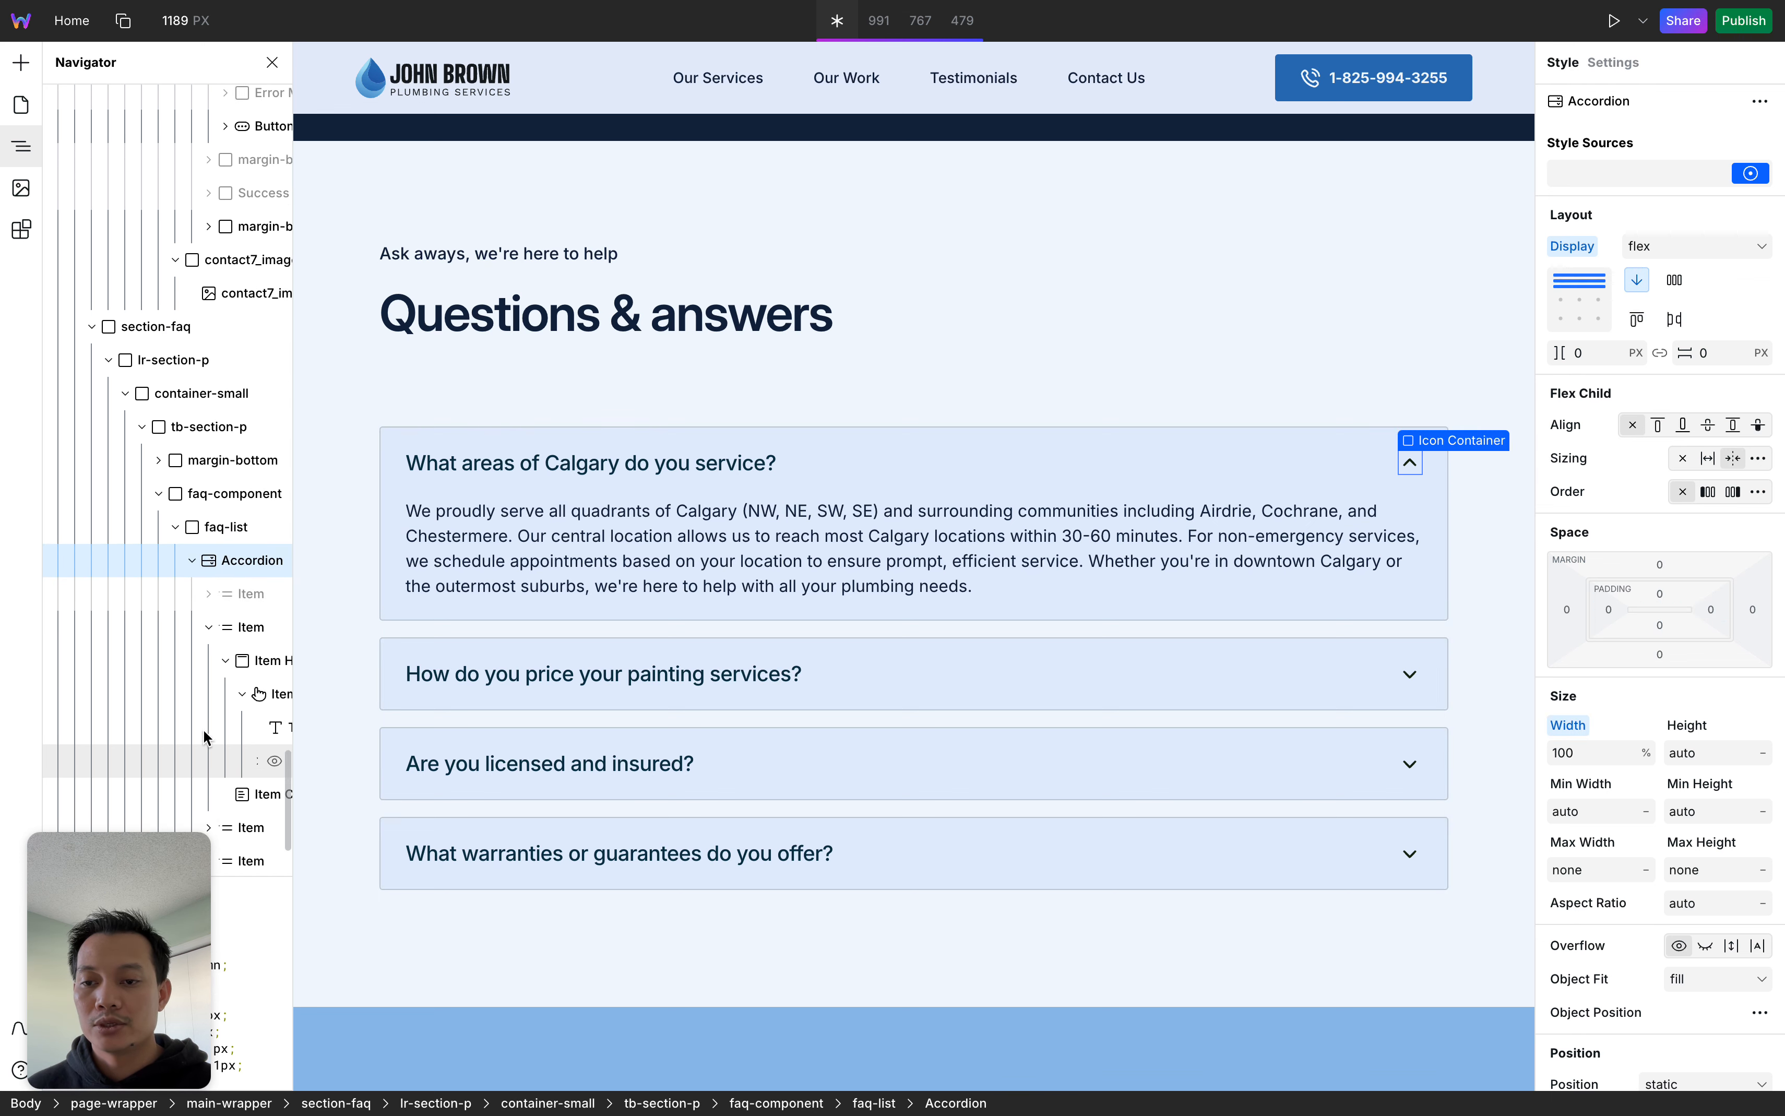
left_click(208, 627)
left_click(242, 665)
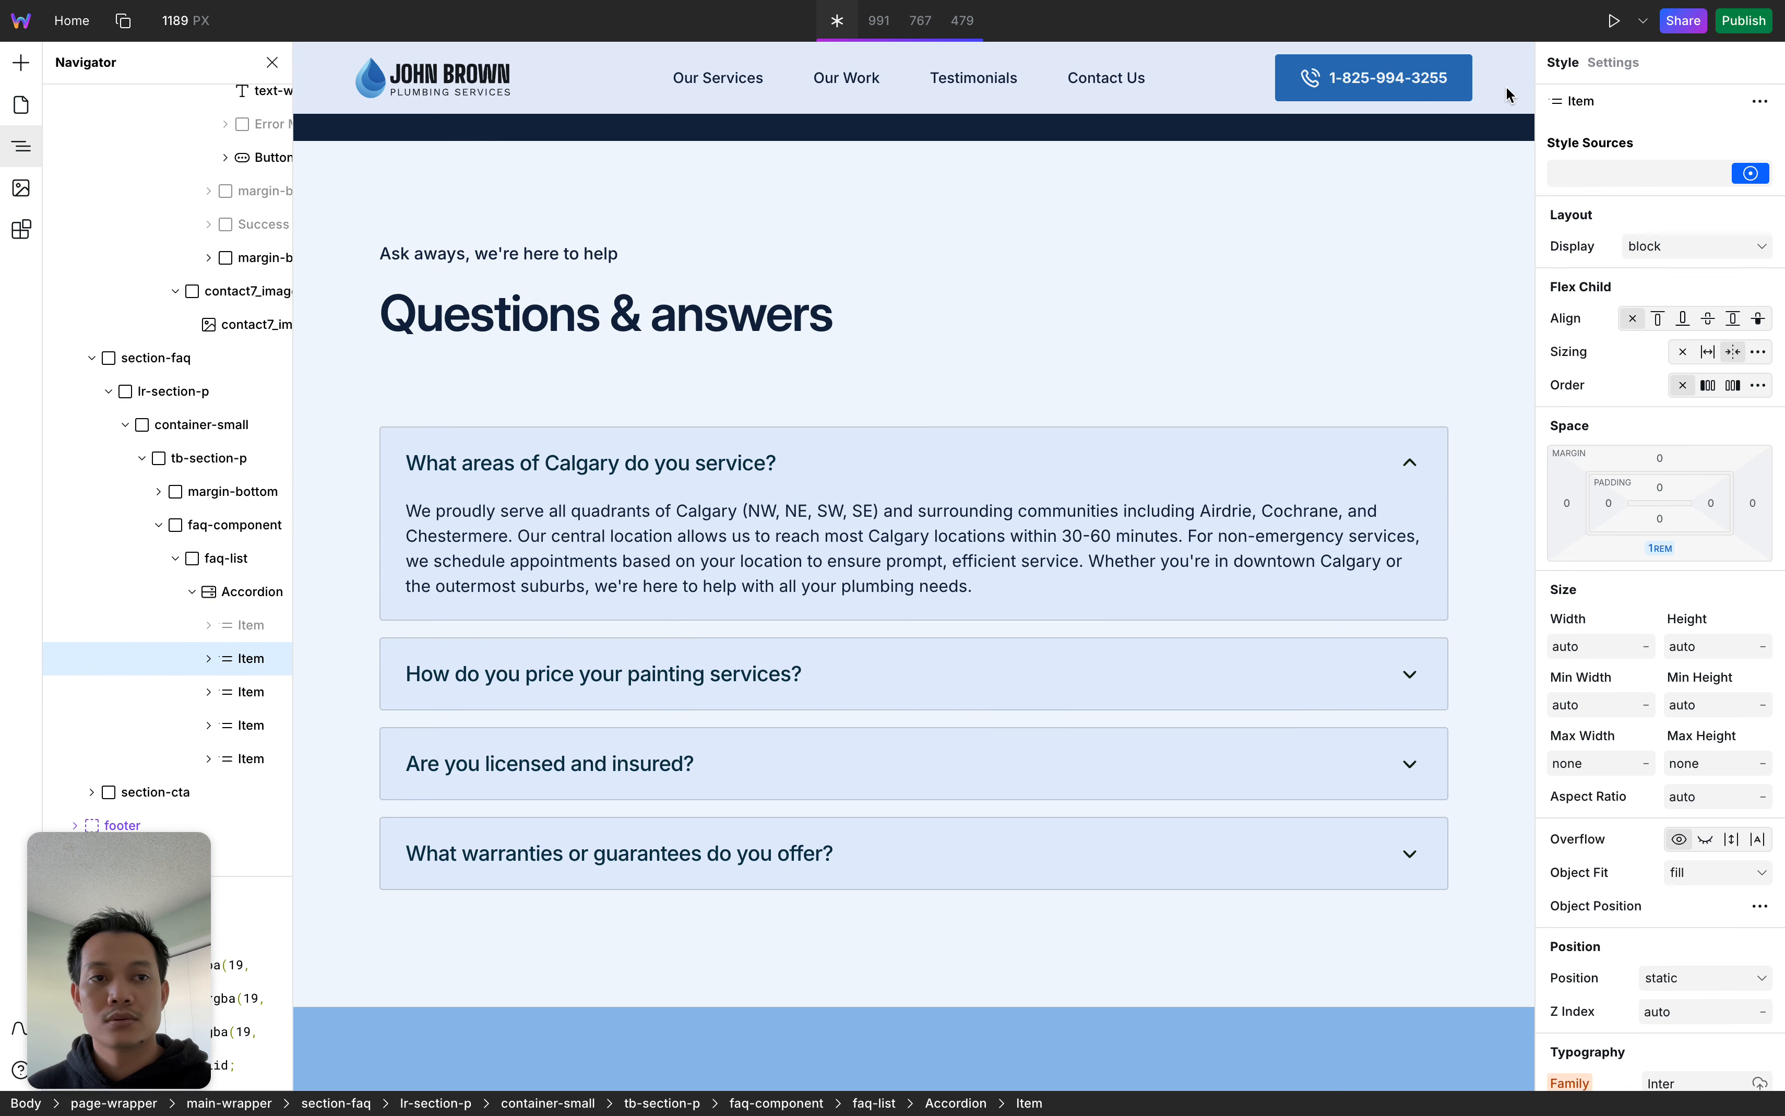
Preview the page again, collapse the first question's answer, and return to the Questions & answers section in the editor
left_click(1614, 21)
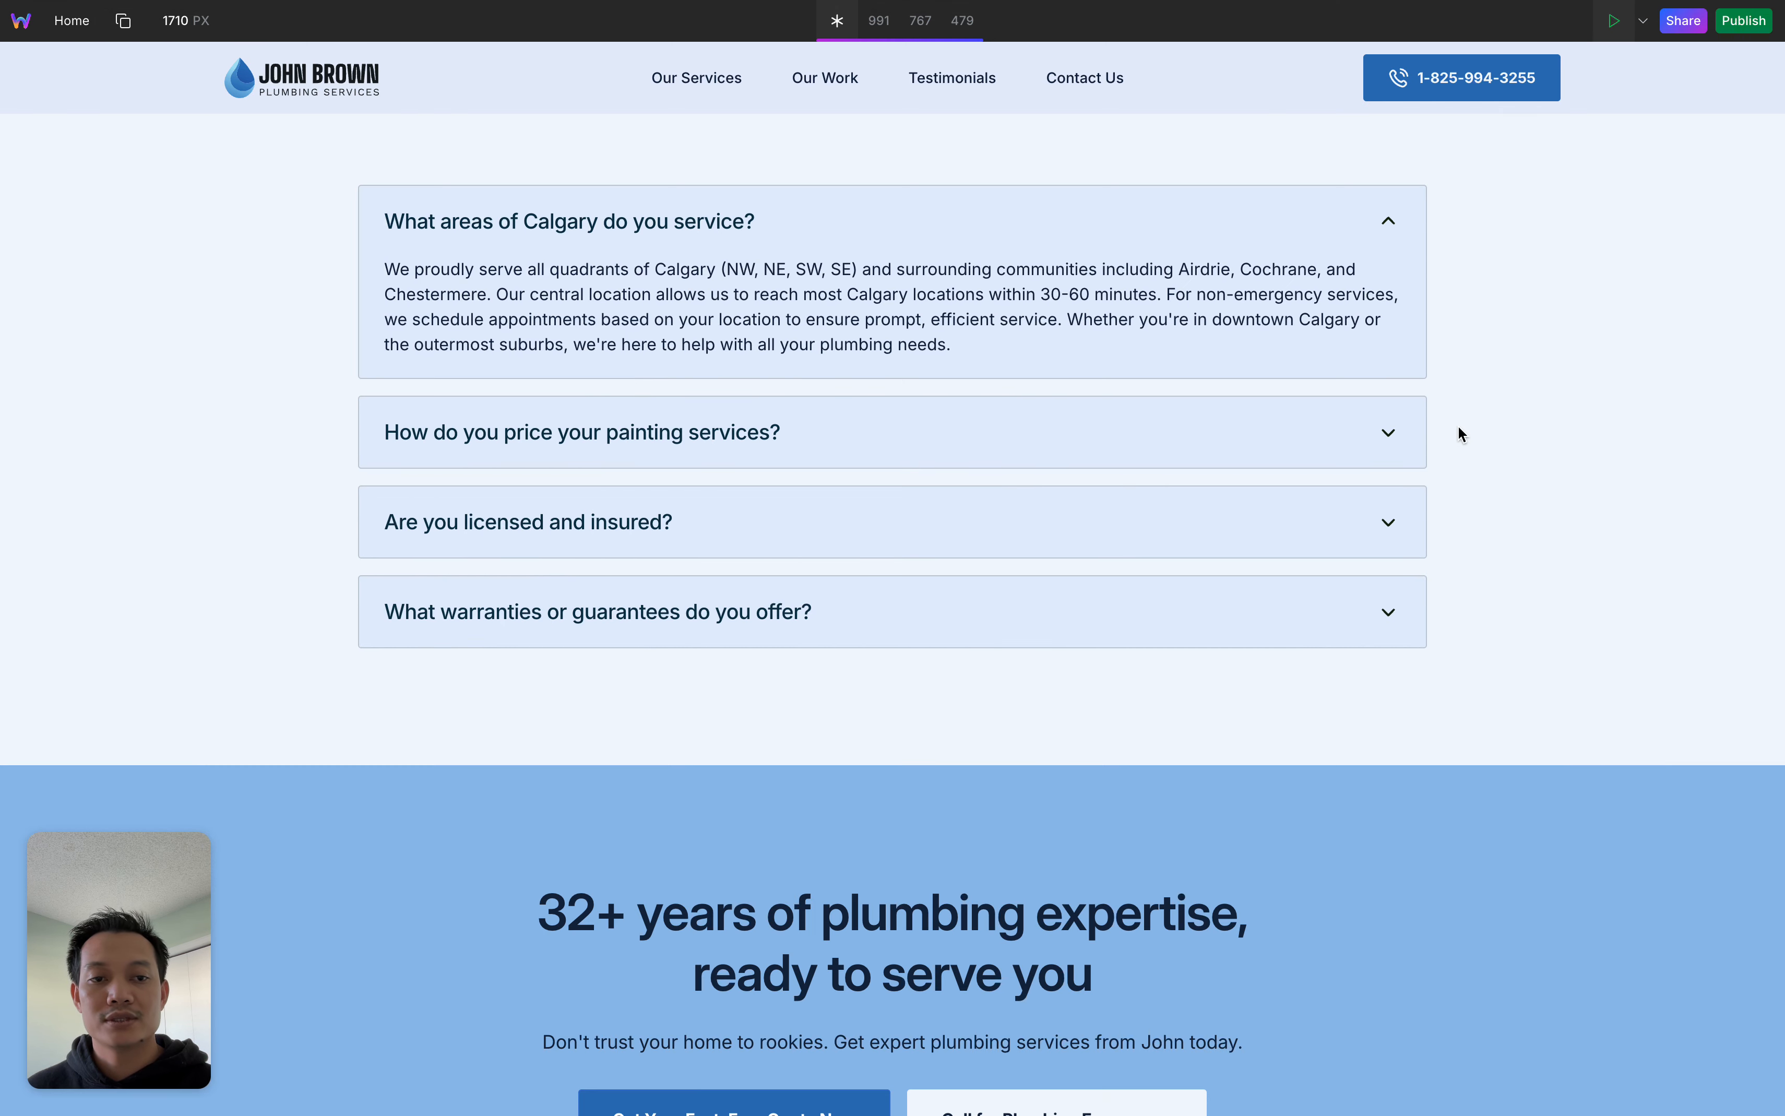
left_click(1385, 223)
left_click(1613, 20)
scroll(1408, 388, "up", 1)
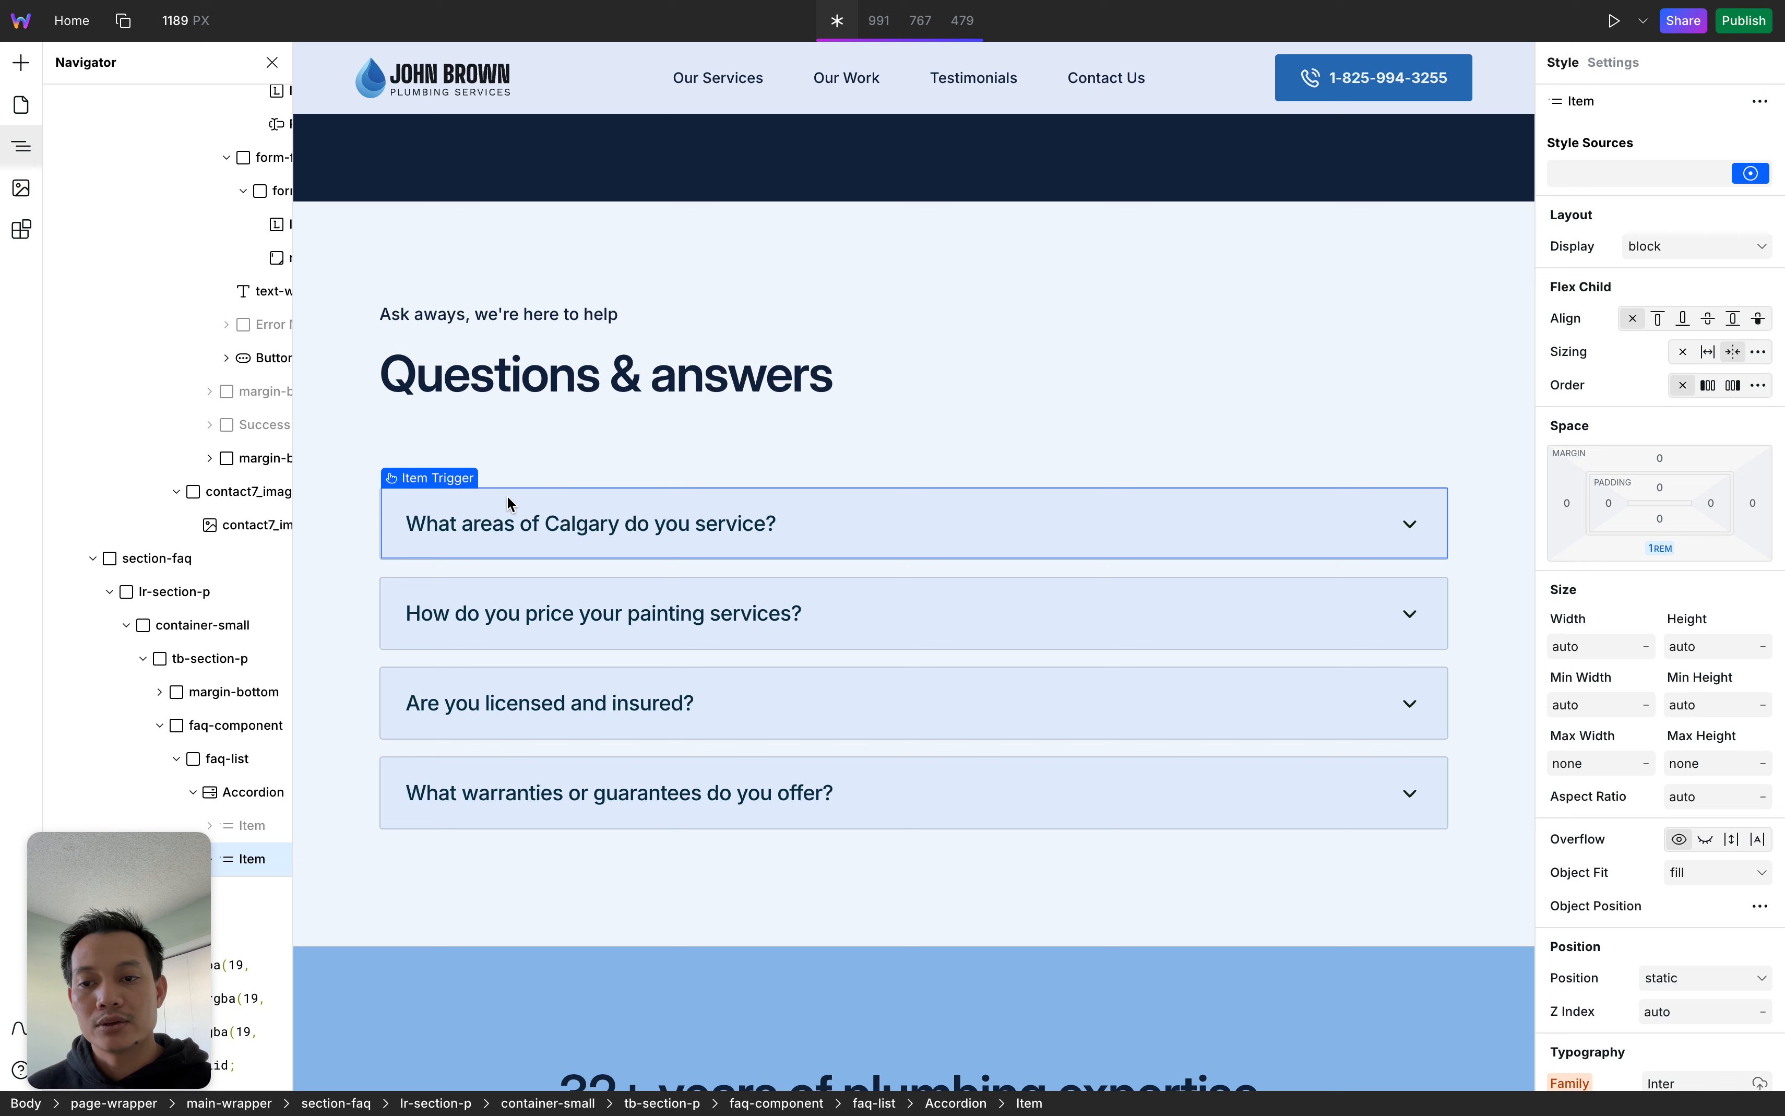
Select the first question's Item Trigger, look over the elements nested in its Item, and collapse that Item in the tree
left_click(394, 493)
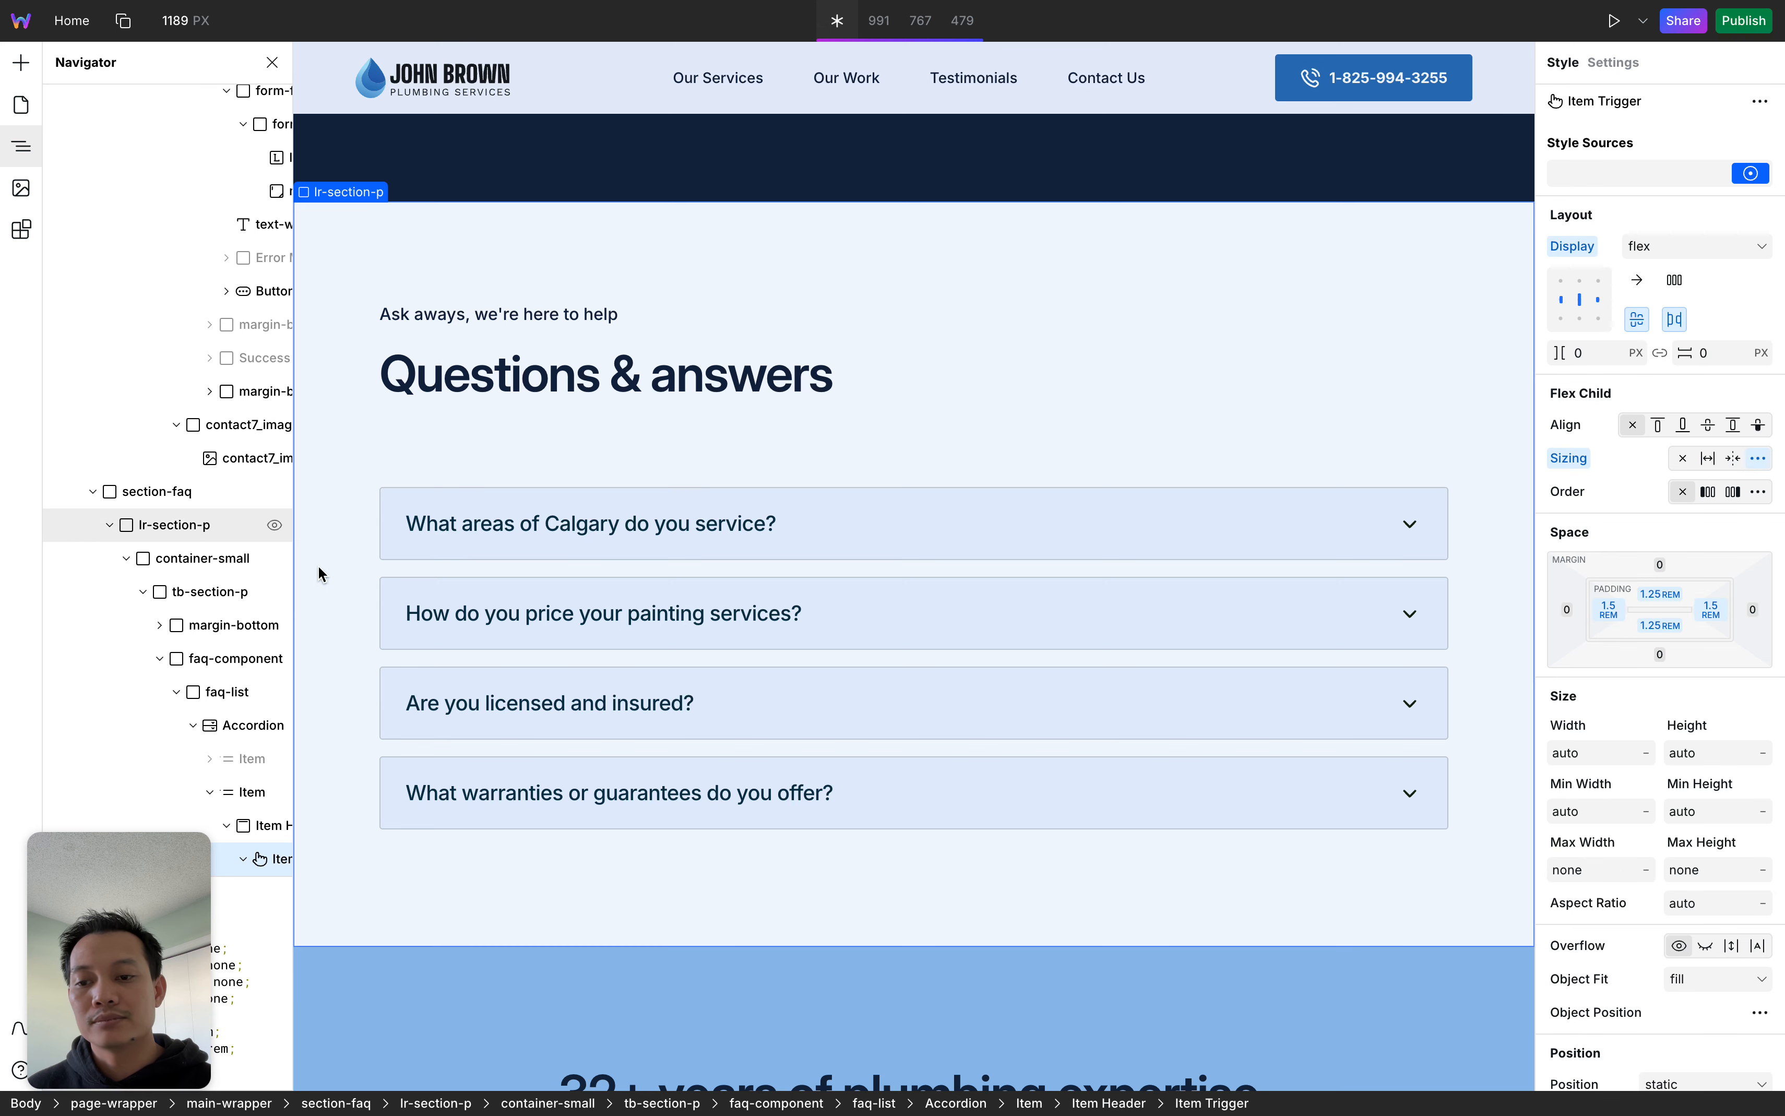
scroll(224, 636, "right", 1)
scroll(224, 636, "down", 2)
scroll(225, 636, "down", 2)
scroll(225, 636, "right", 1)
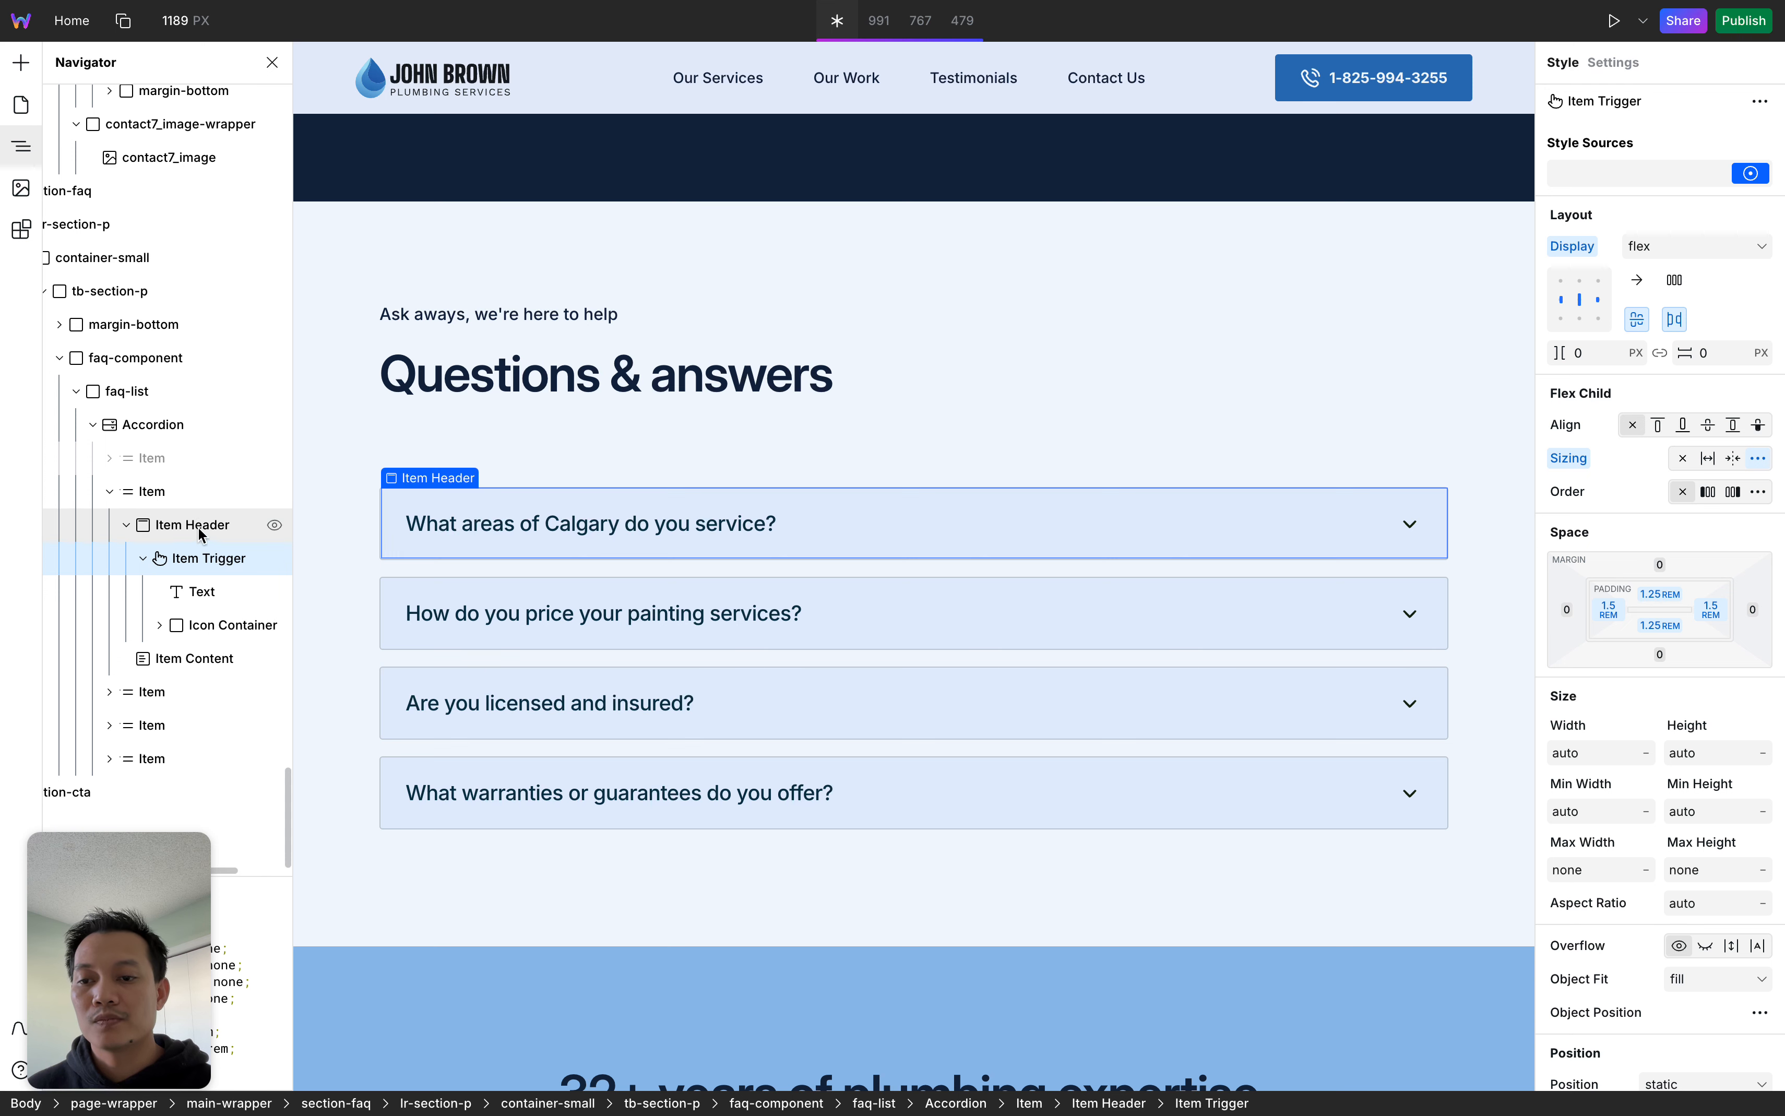
left_click(109, 492)
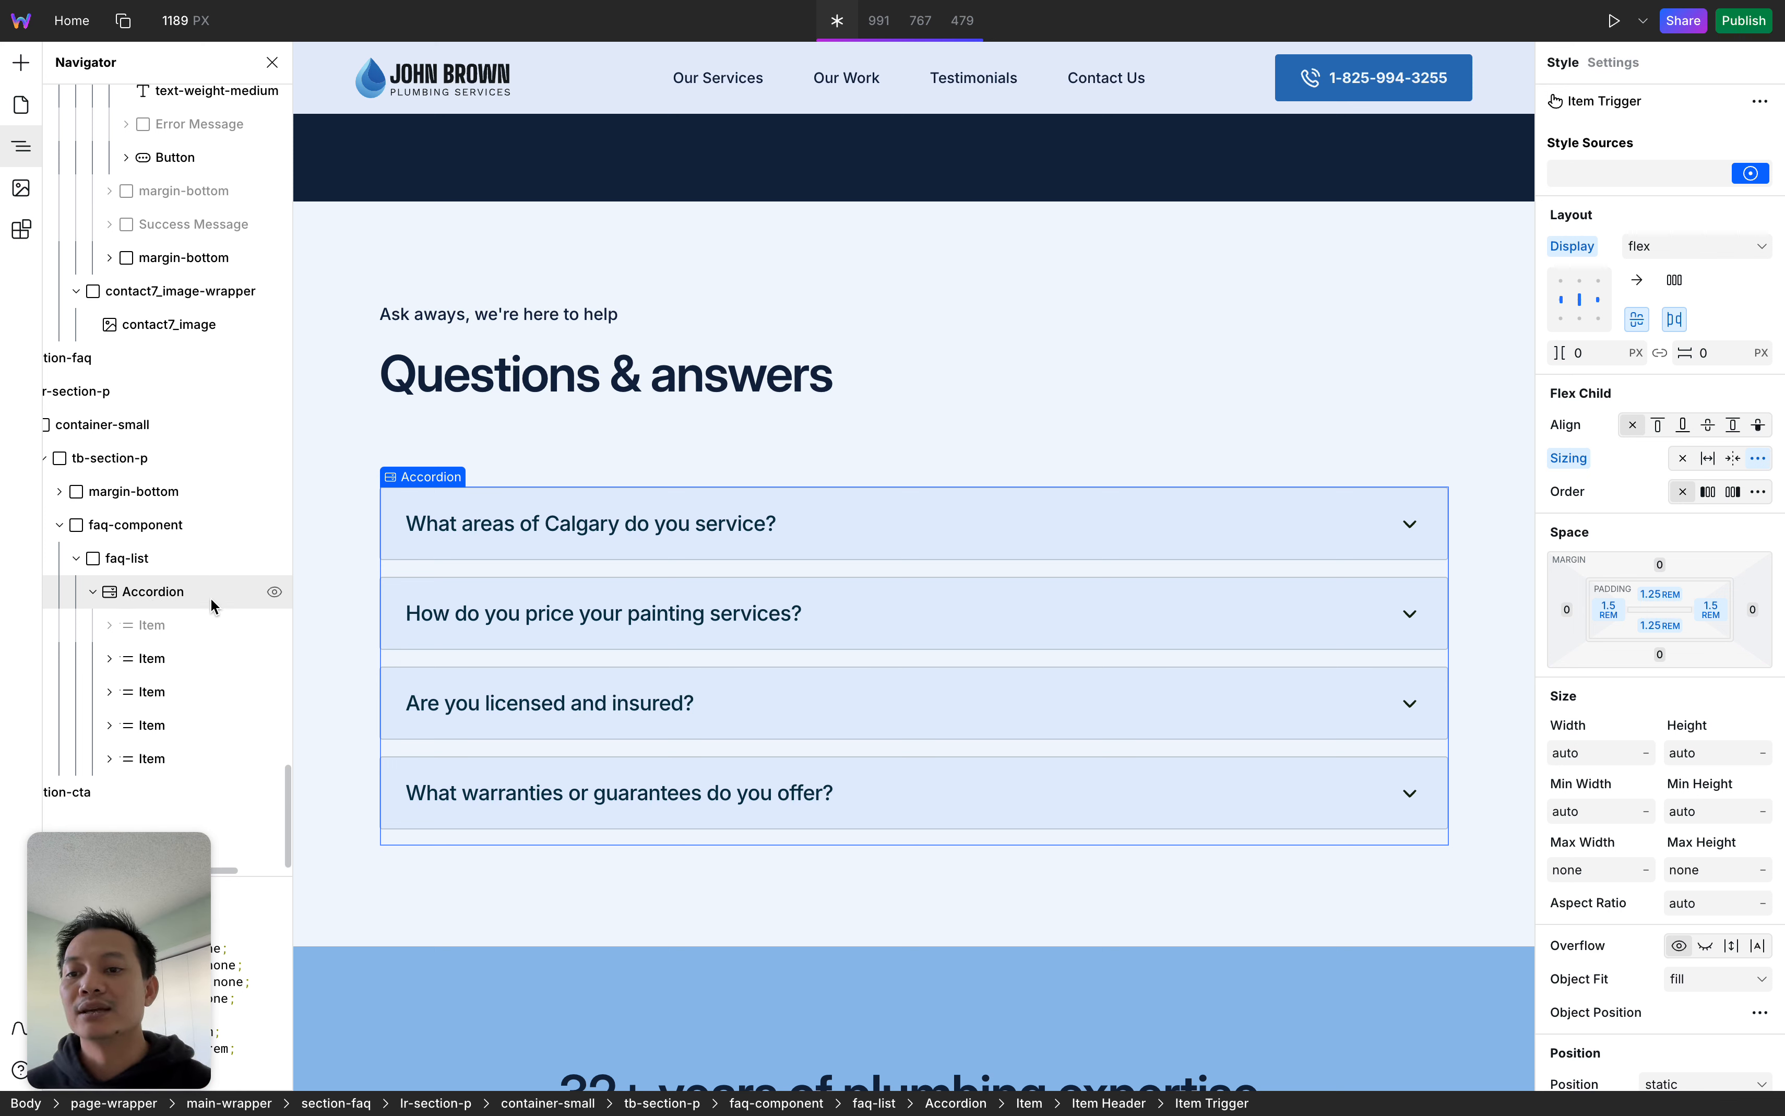
Select the Accordion and its first question's Item, expand the Item, and select its Item Content to reveal the answer
left_click(184, 602)
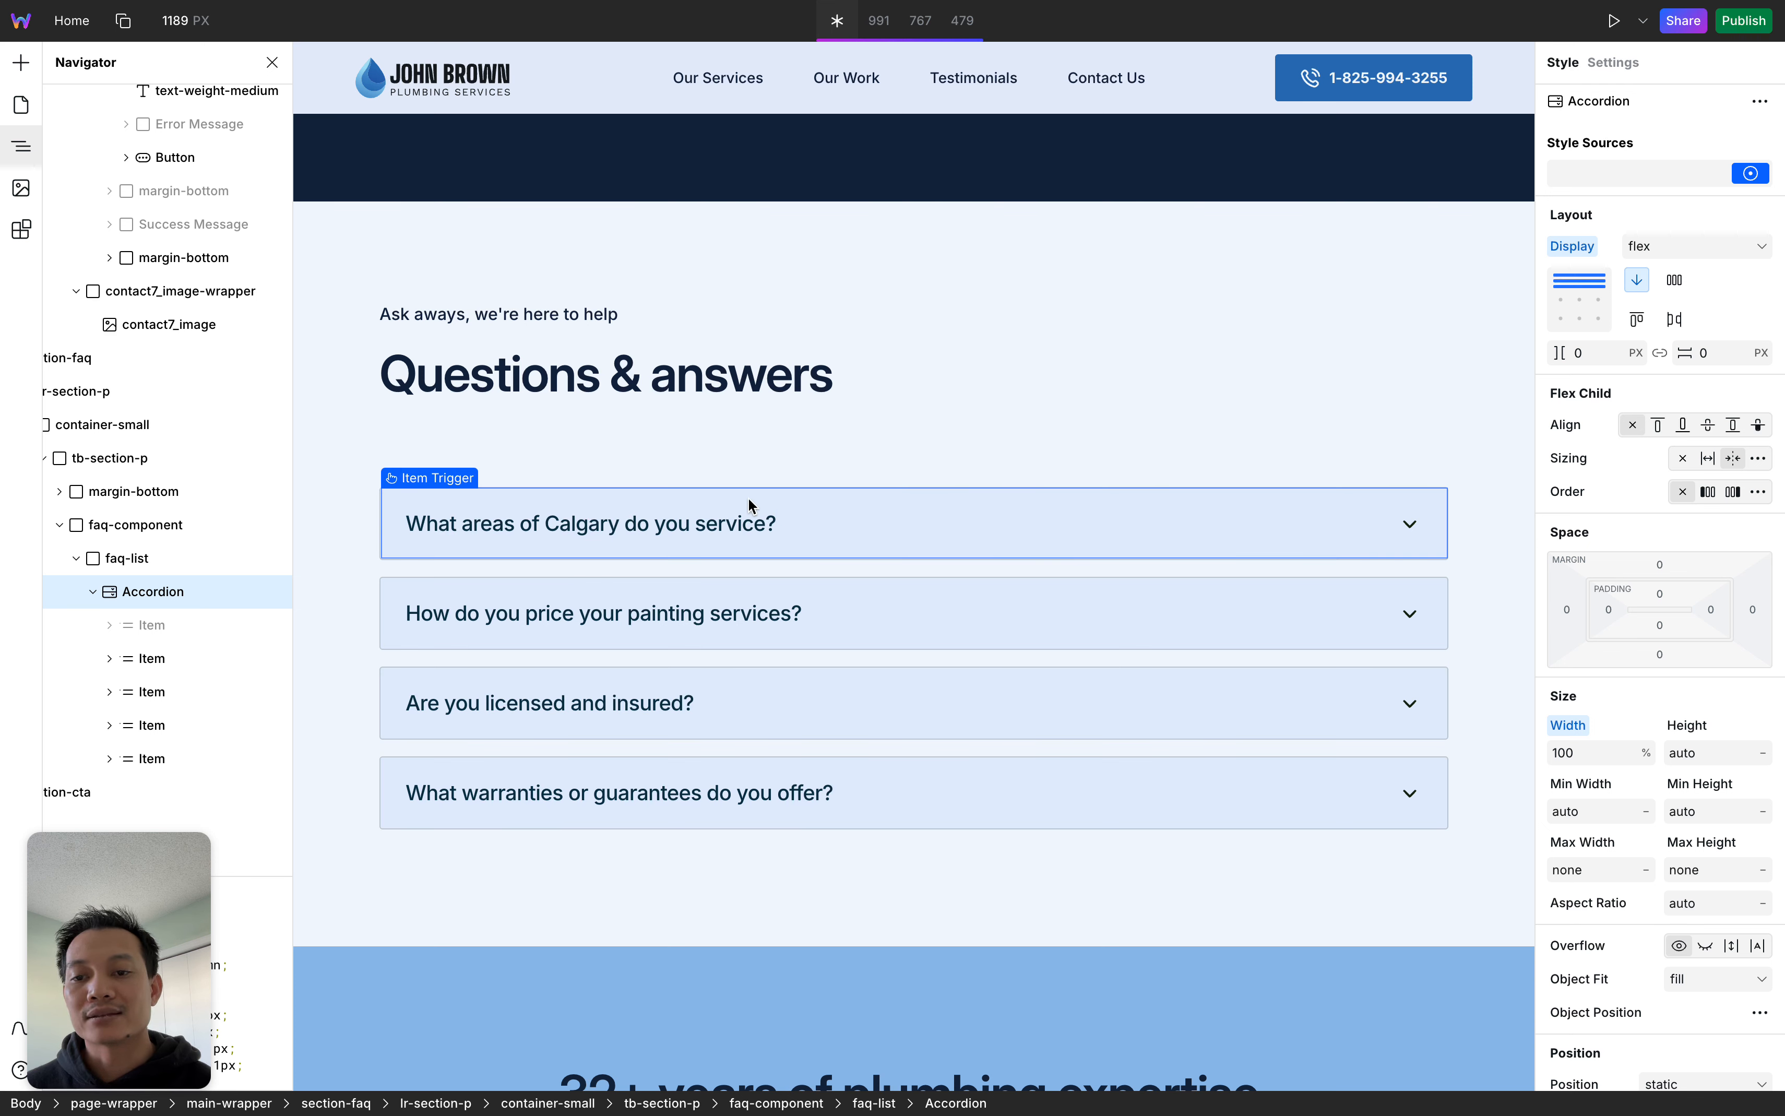
left_click(184, 659)
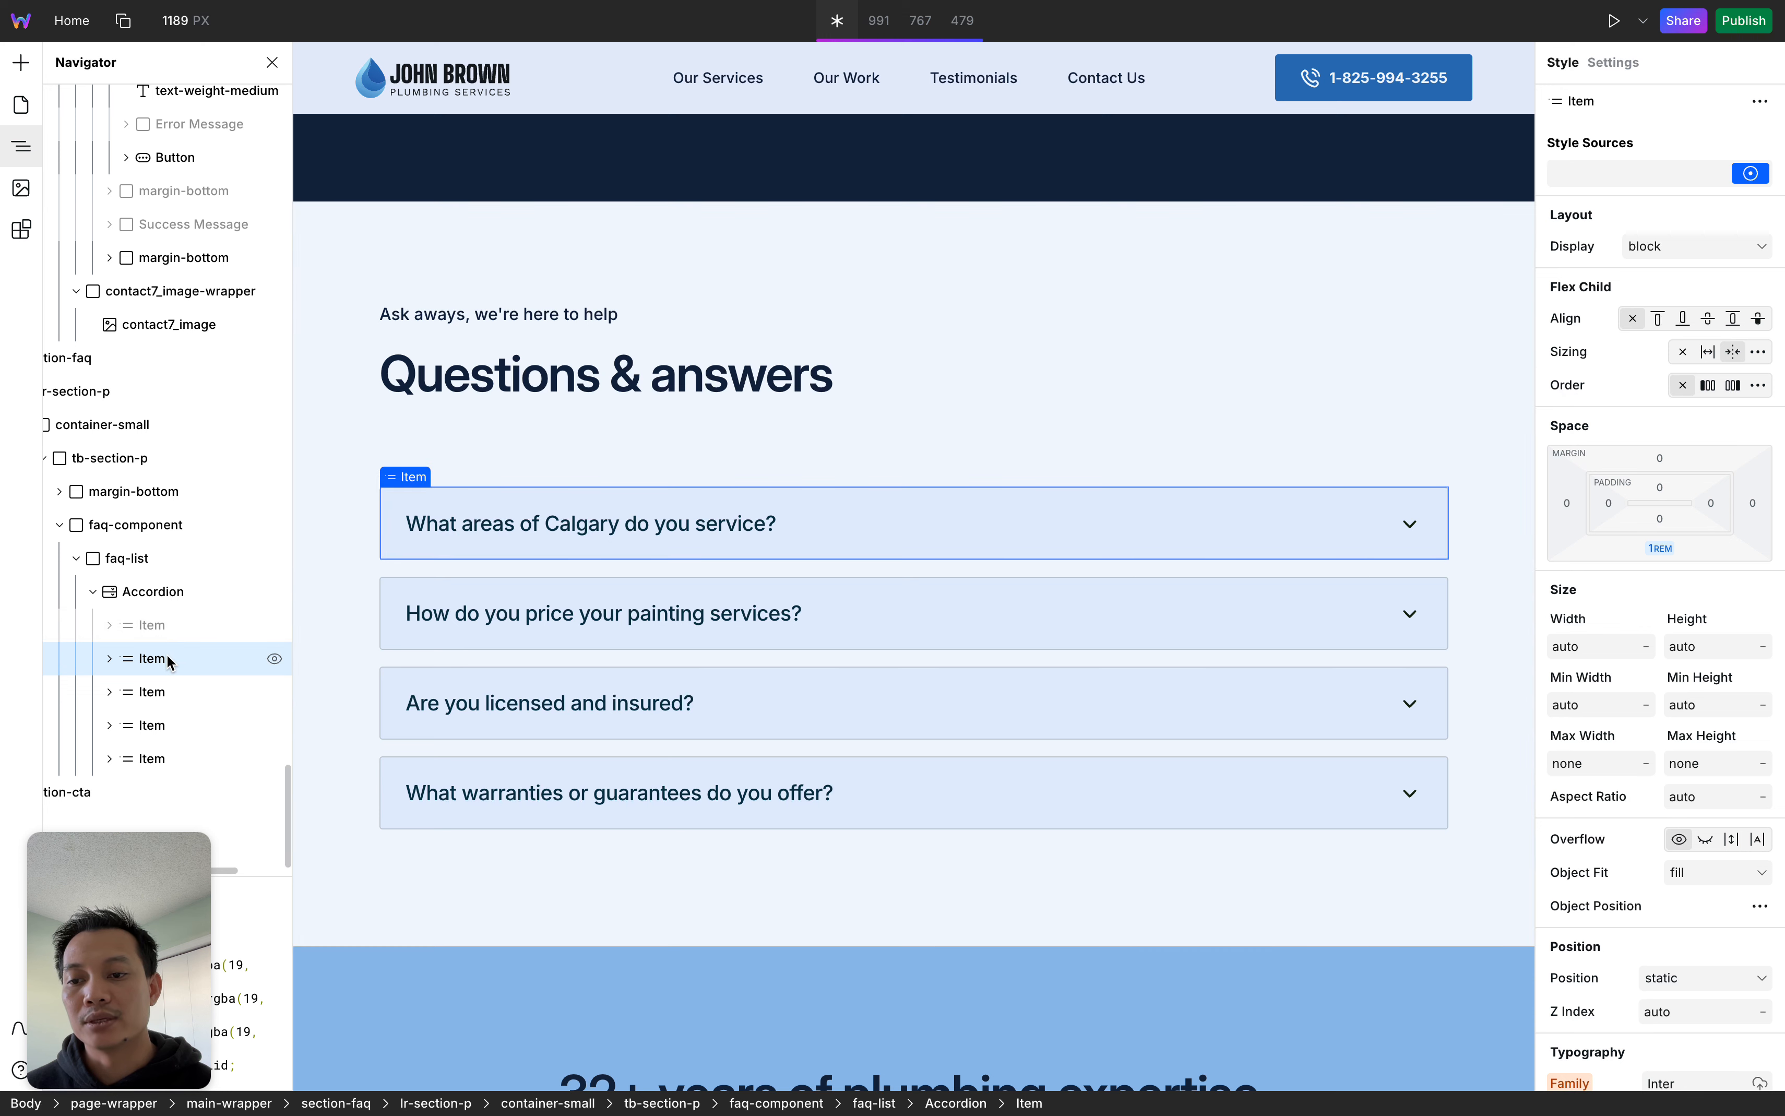
left_click(110, 661)
scroll(160, 686, "down", 1)
scroll(161, 686, "down", 1)
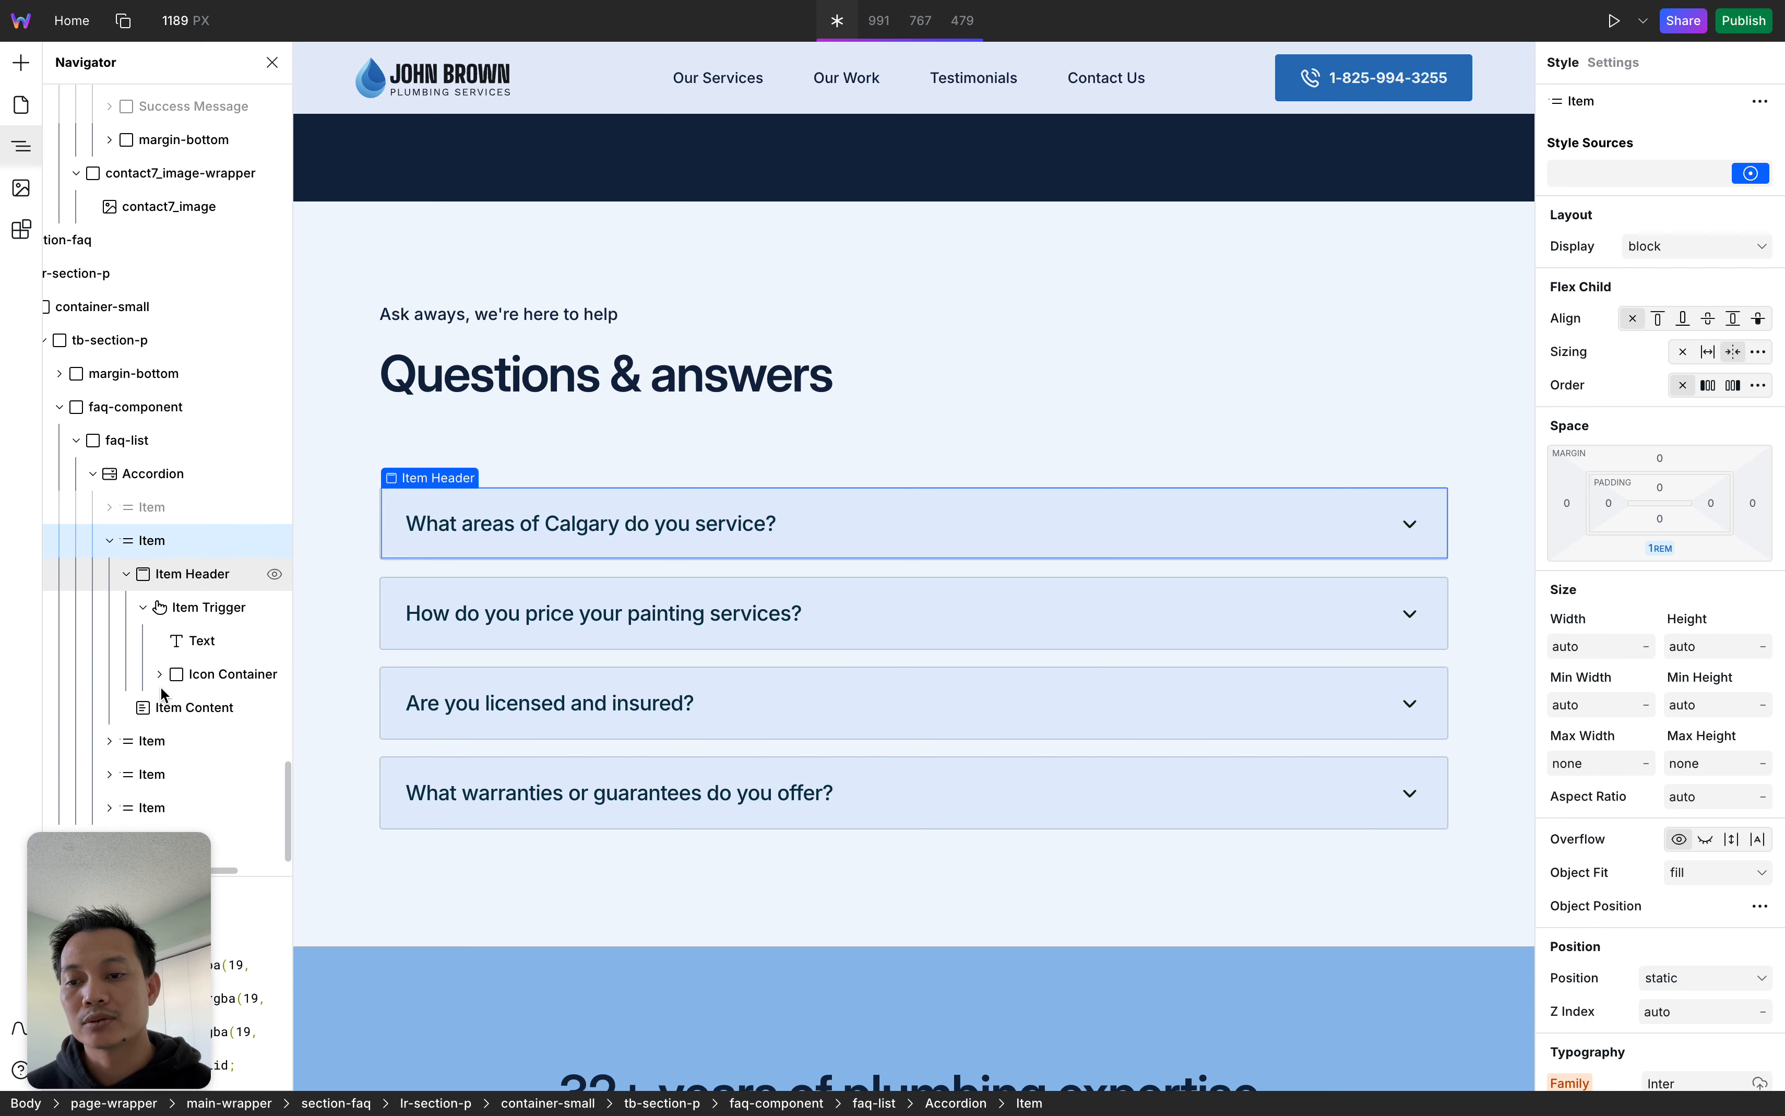
left_click(184, 710)
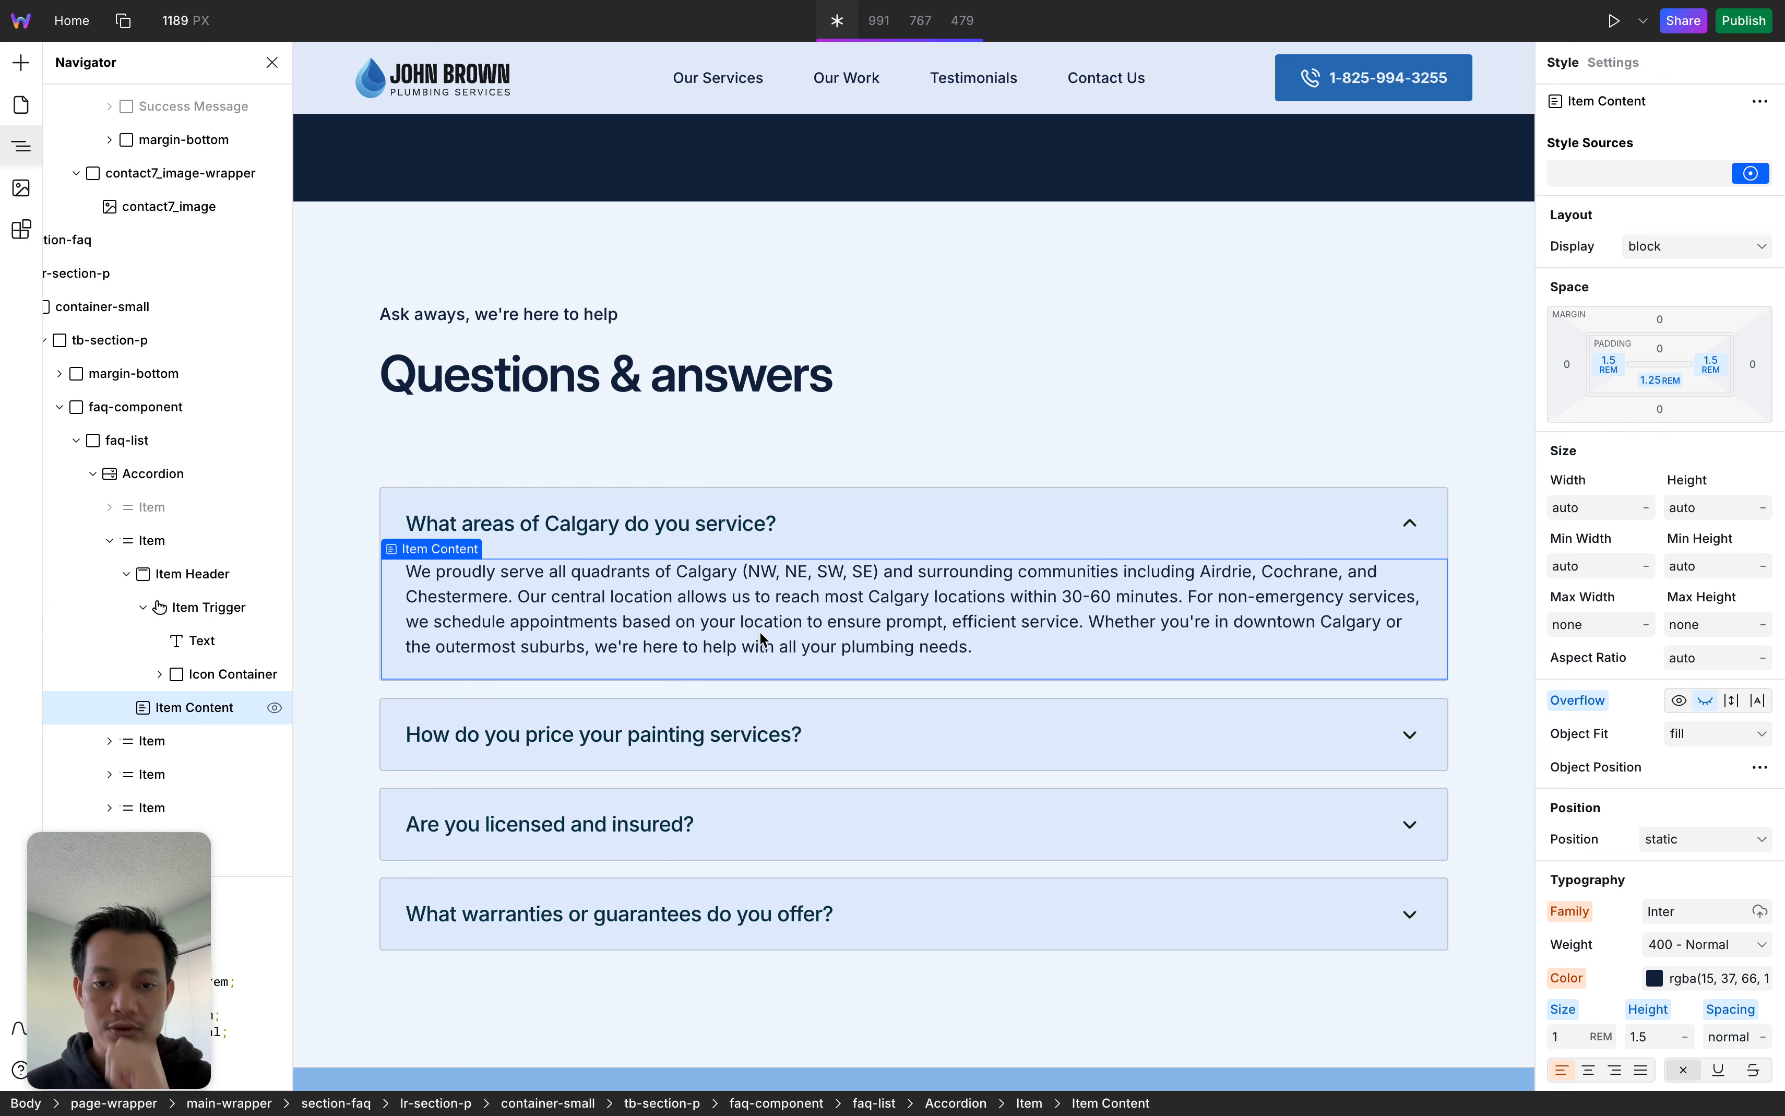
Open the first question's answer for text editing, highlight the whole paragraph, and clear the highlight
double_click(603, 601)
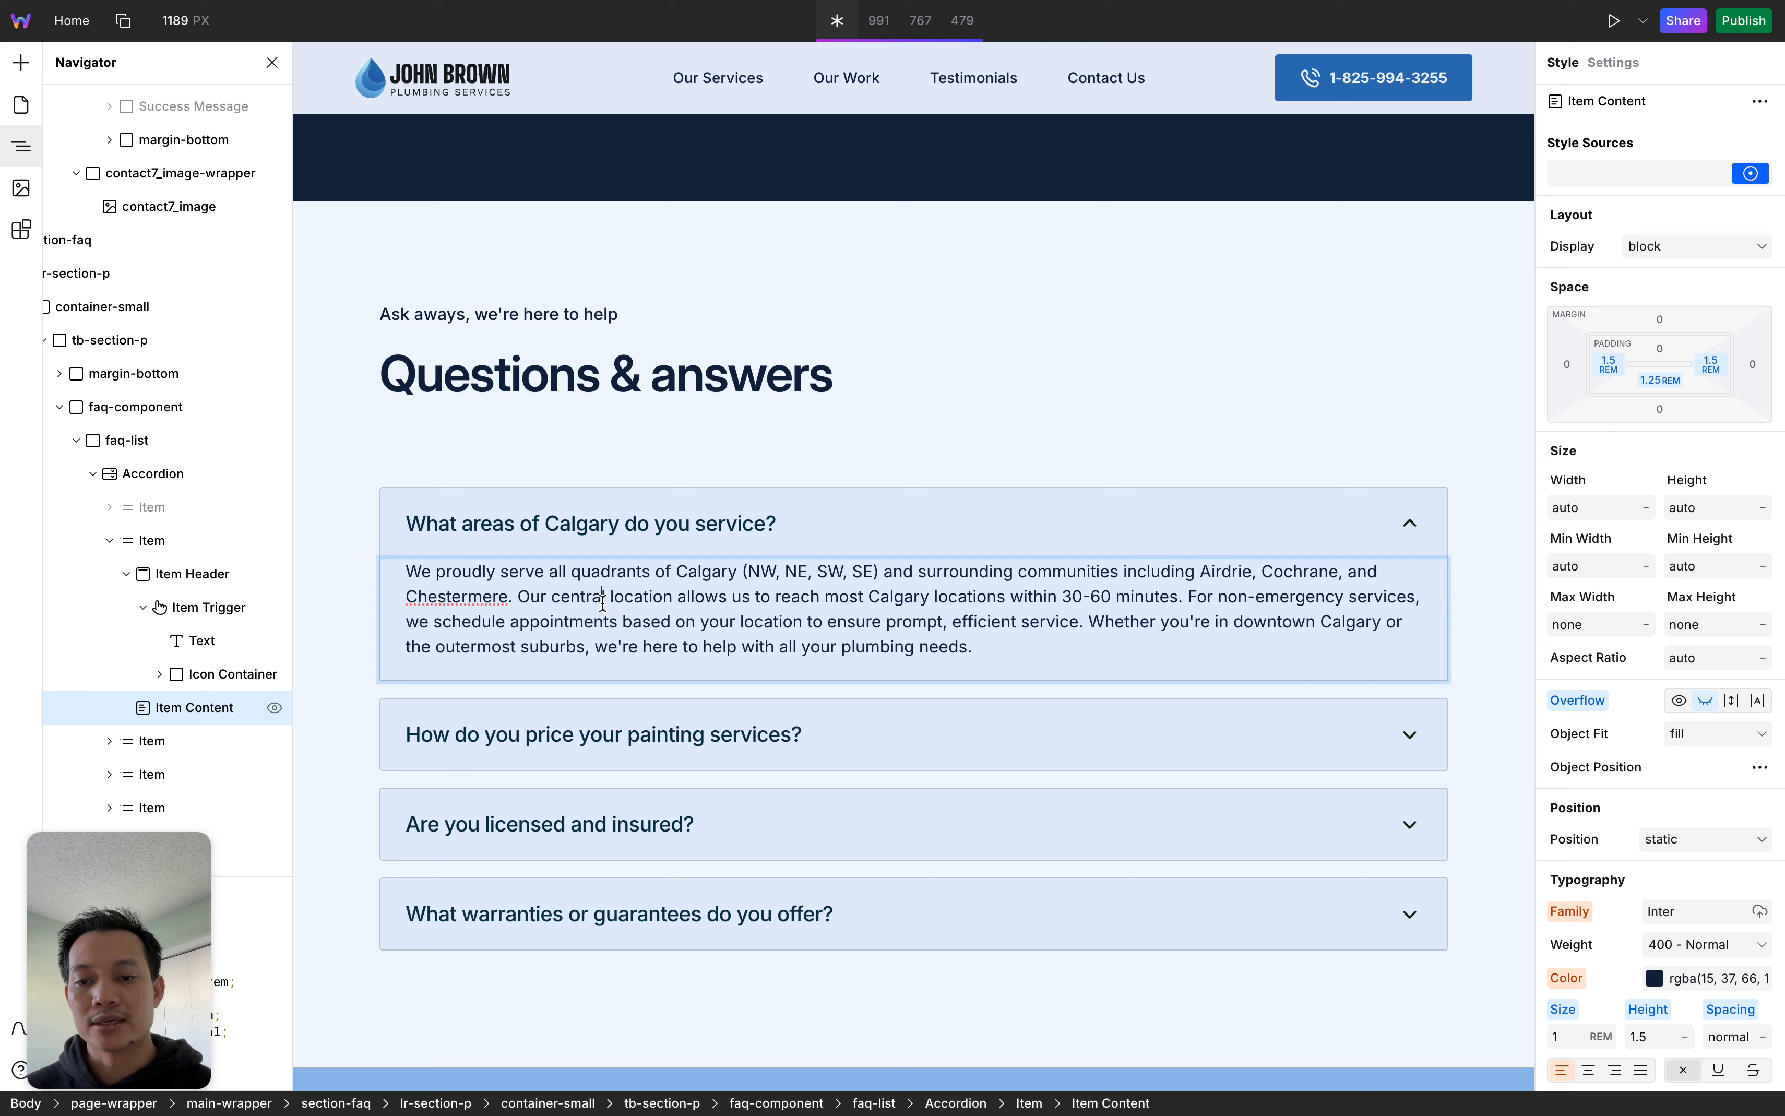
left_click(972, 652)
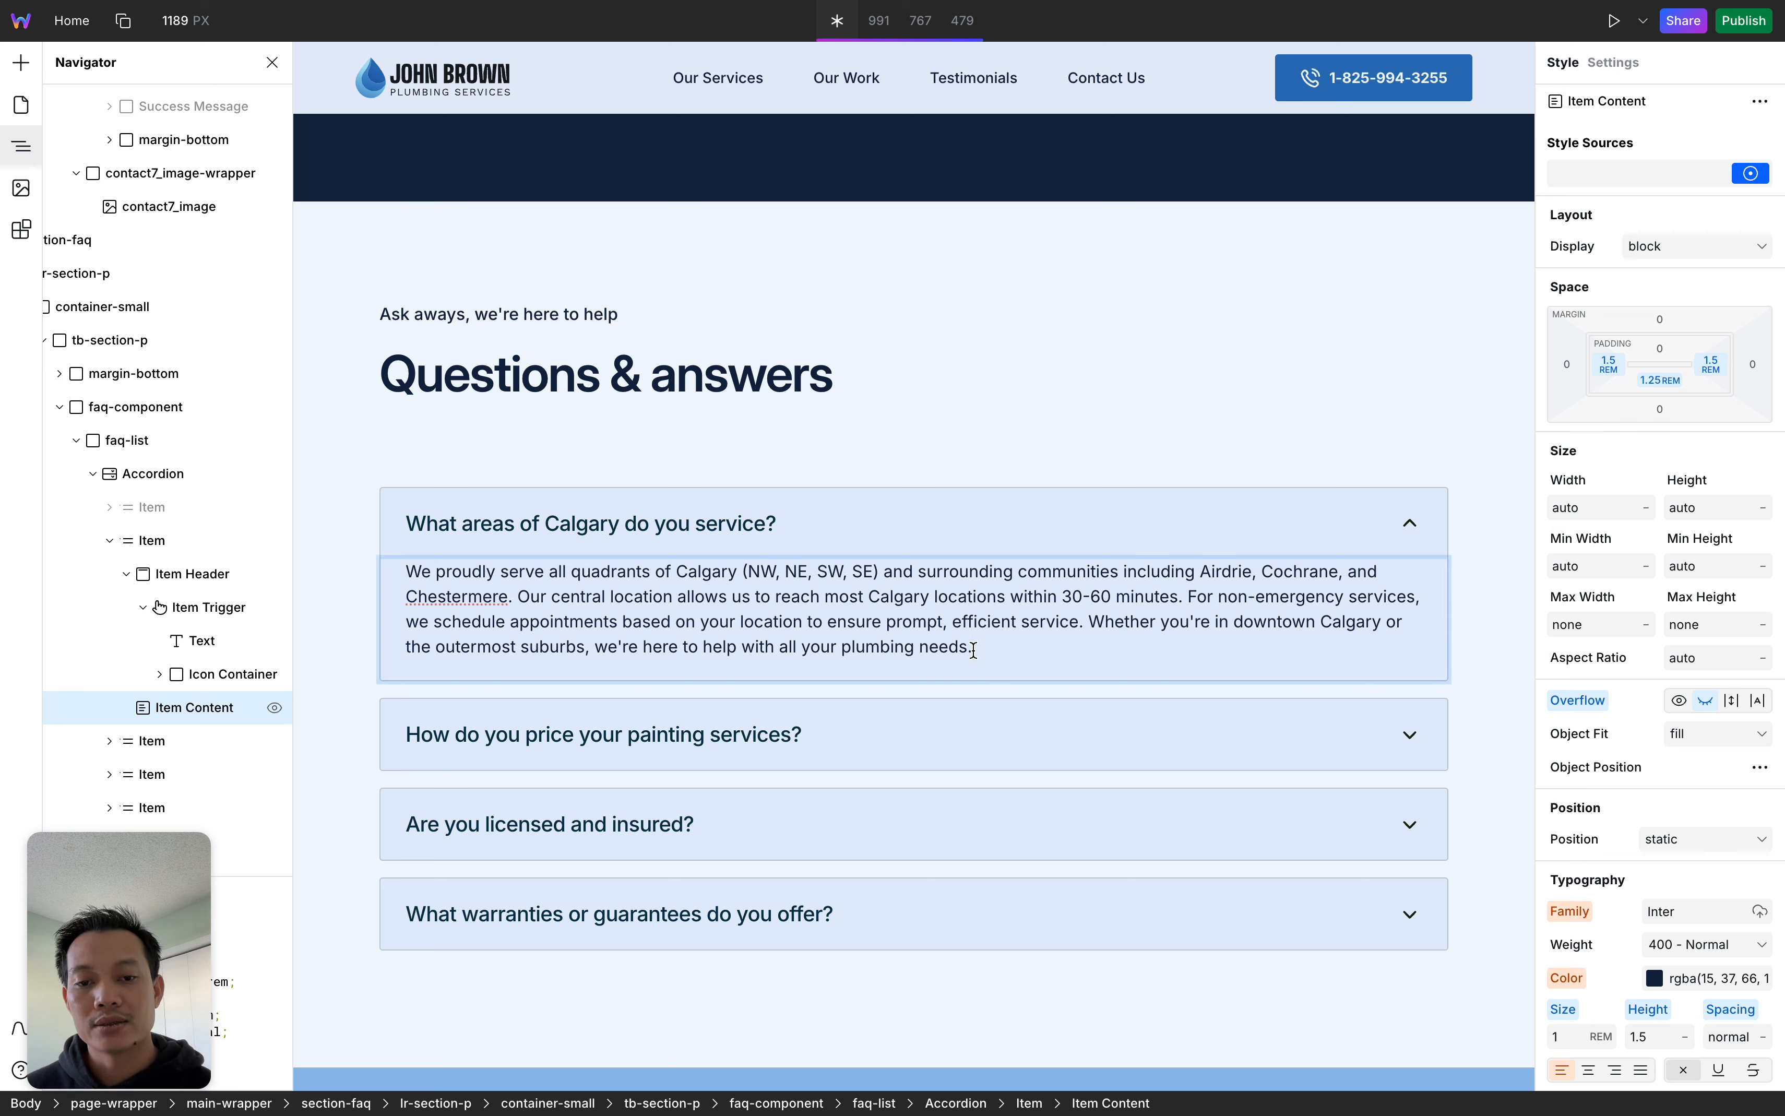
left_click_drag(974, 650, 409, 576)
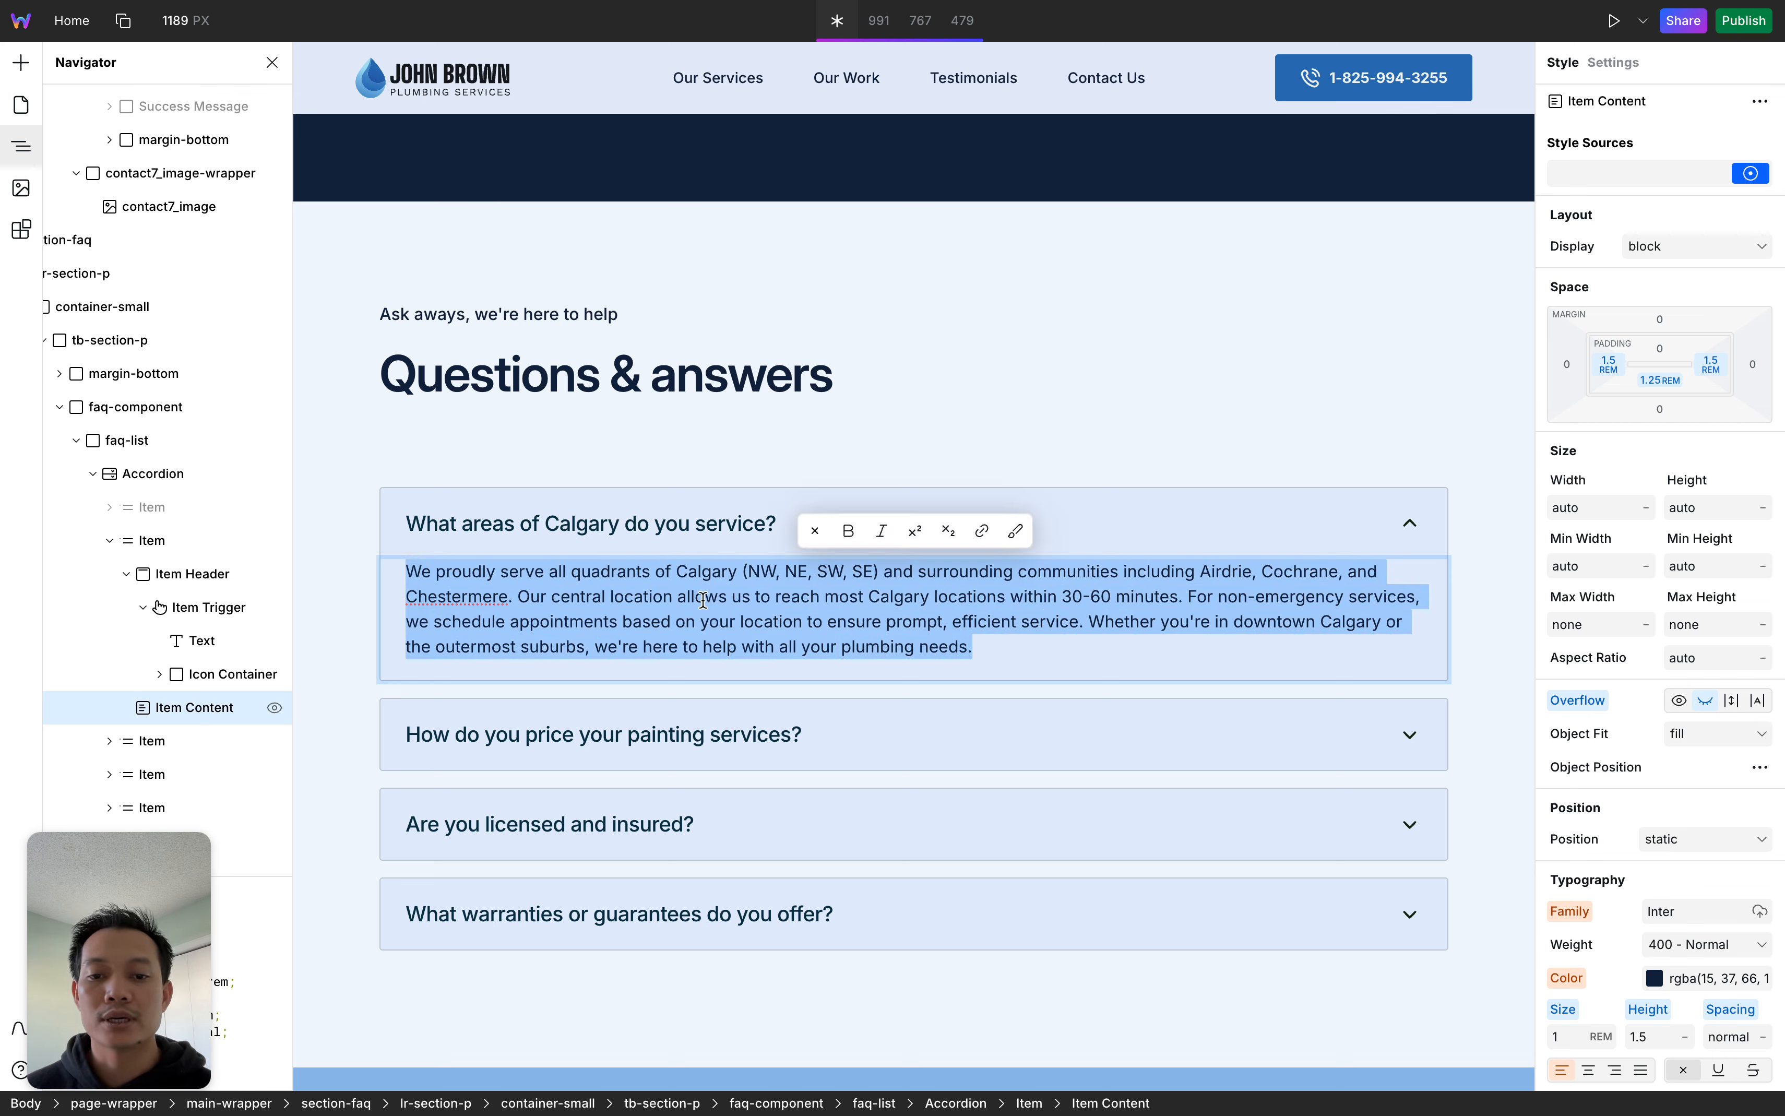
left_click(783, 588)
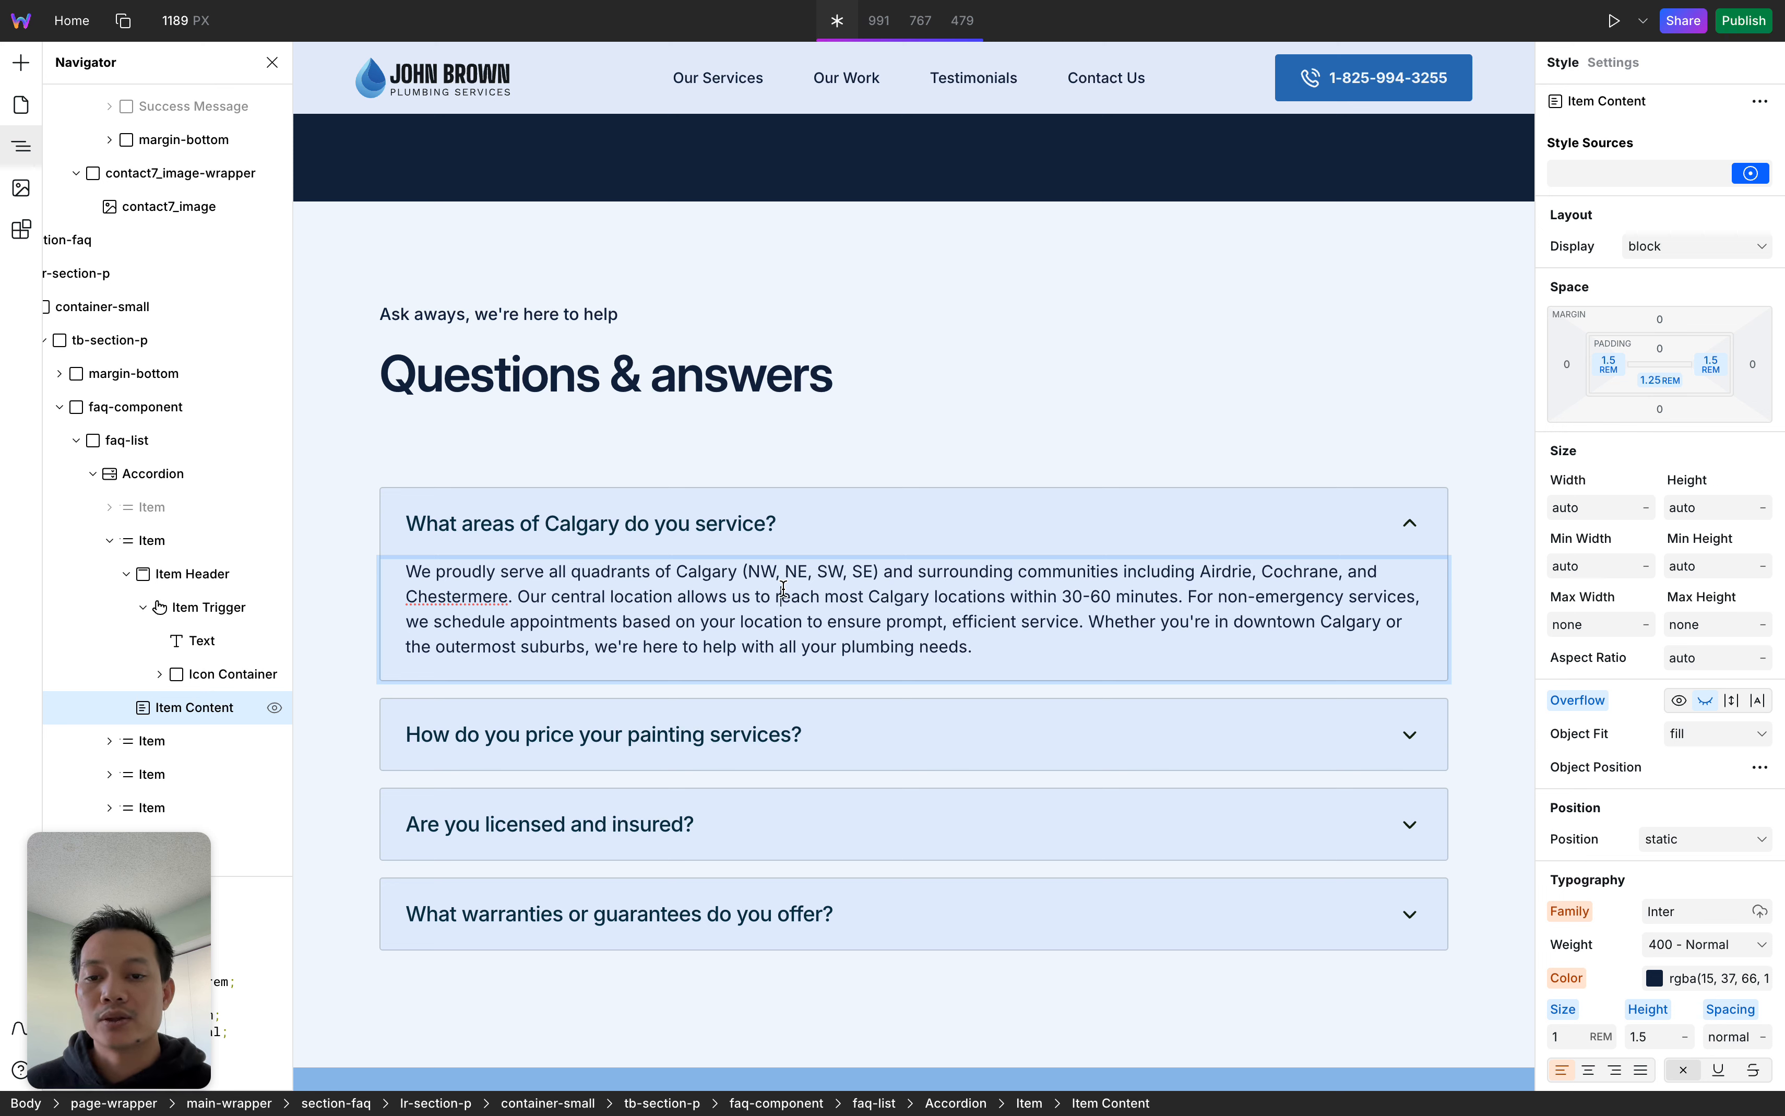
left_click(987, 641)
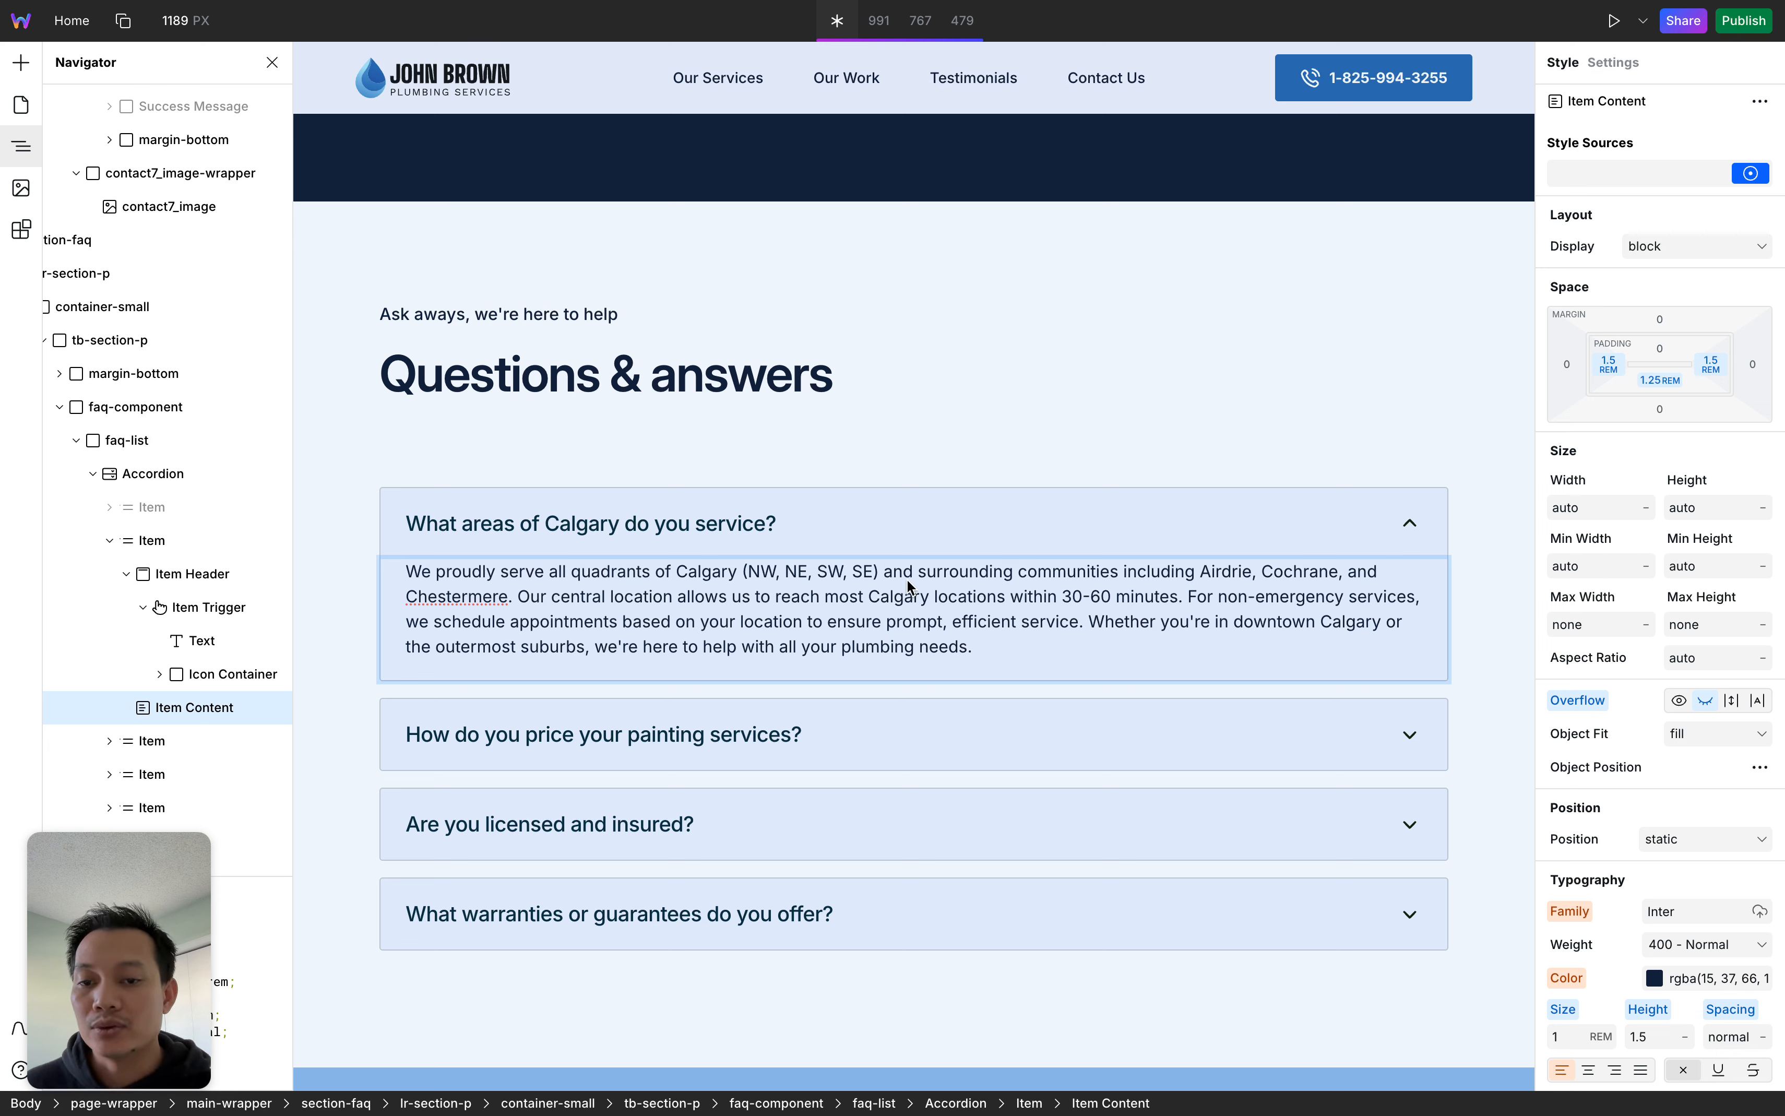
Leave the answer's text editing, collapse the first question's Item in the tree, and select that Item
left_click(127, 576)
left_click(107, 601)
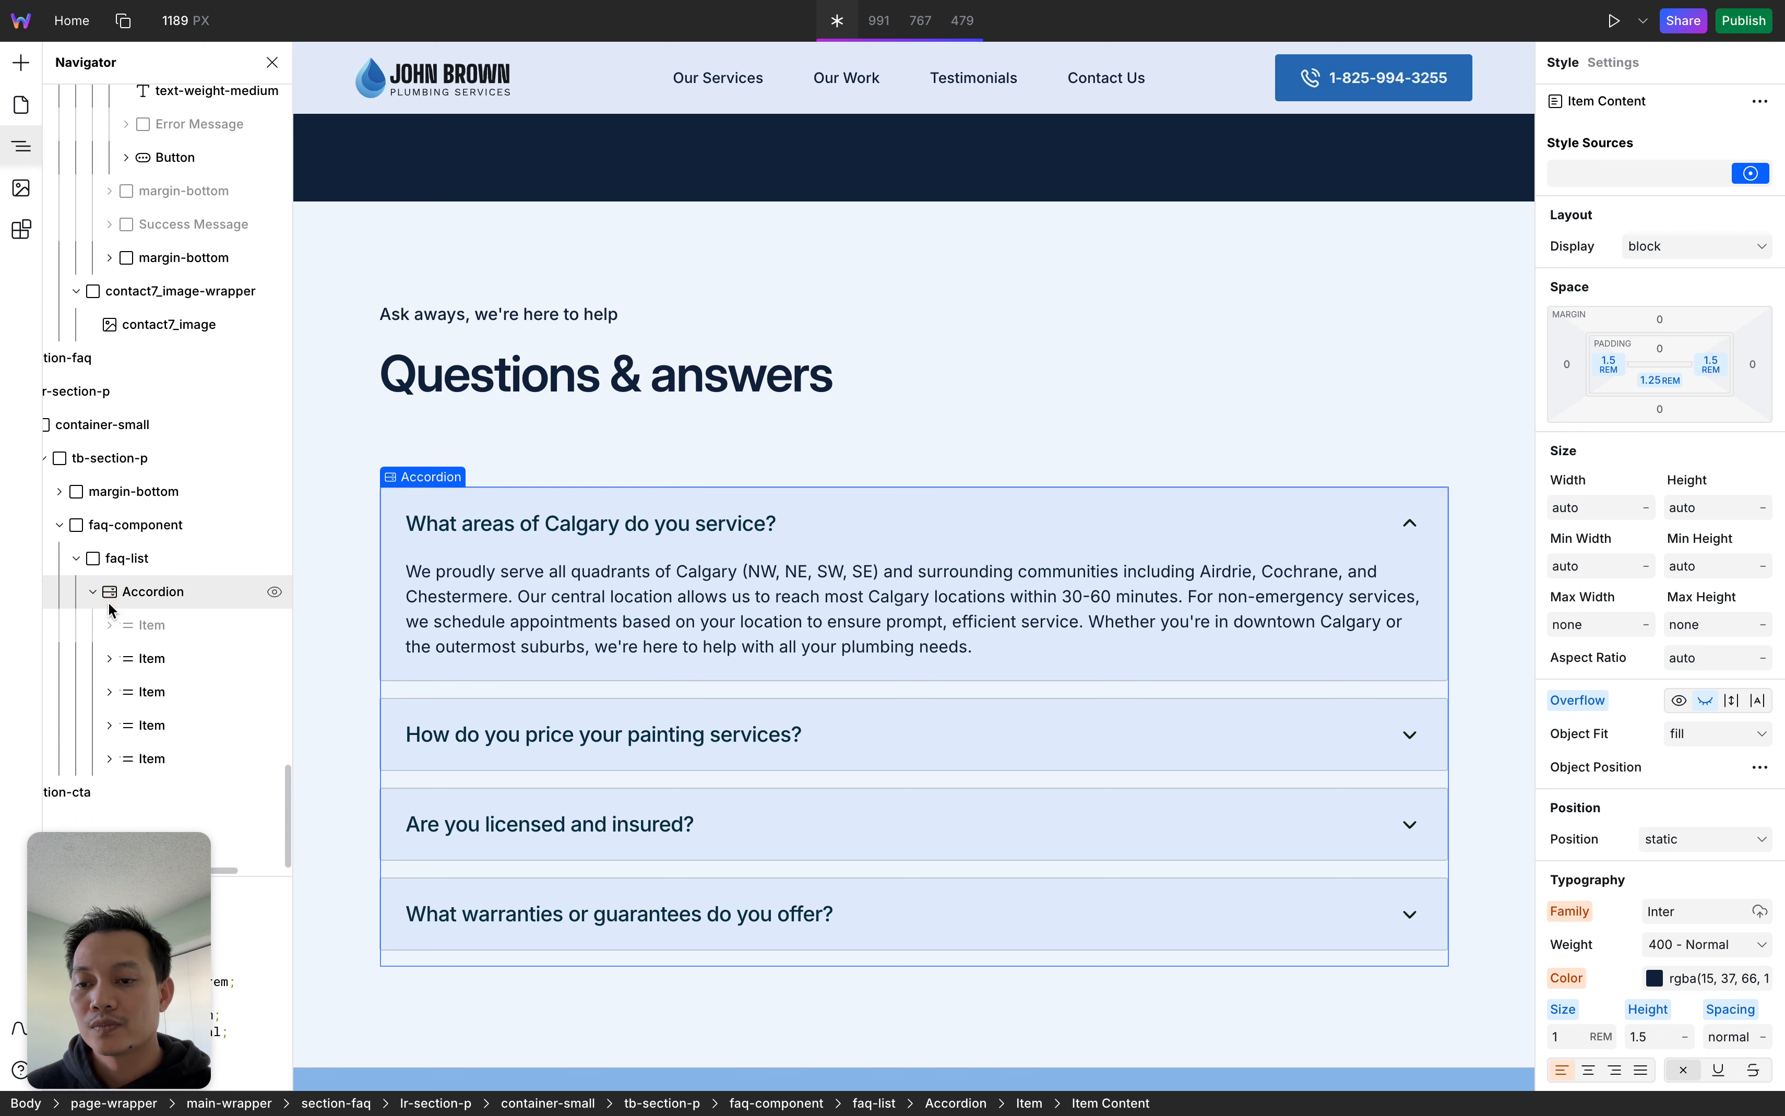
left_click(160, 659)
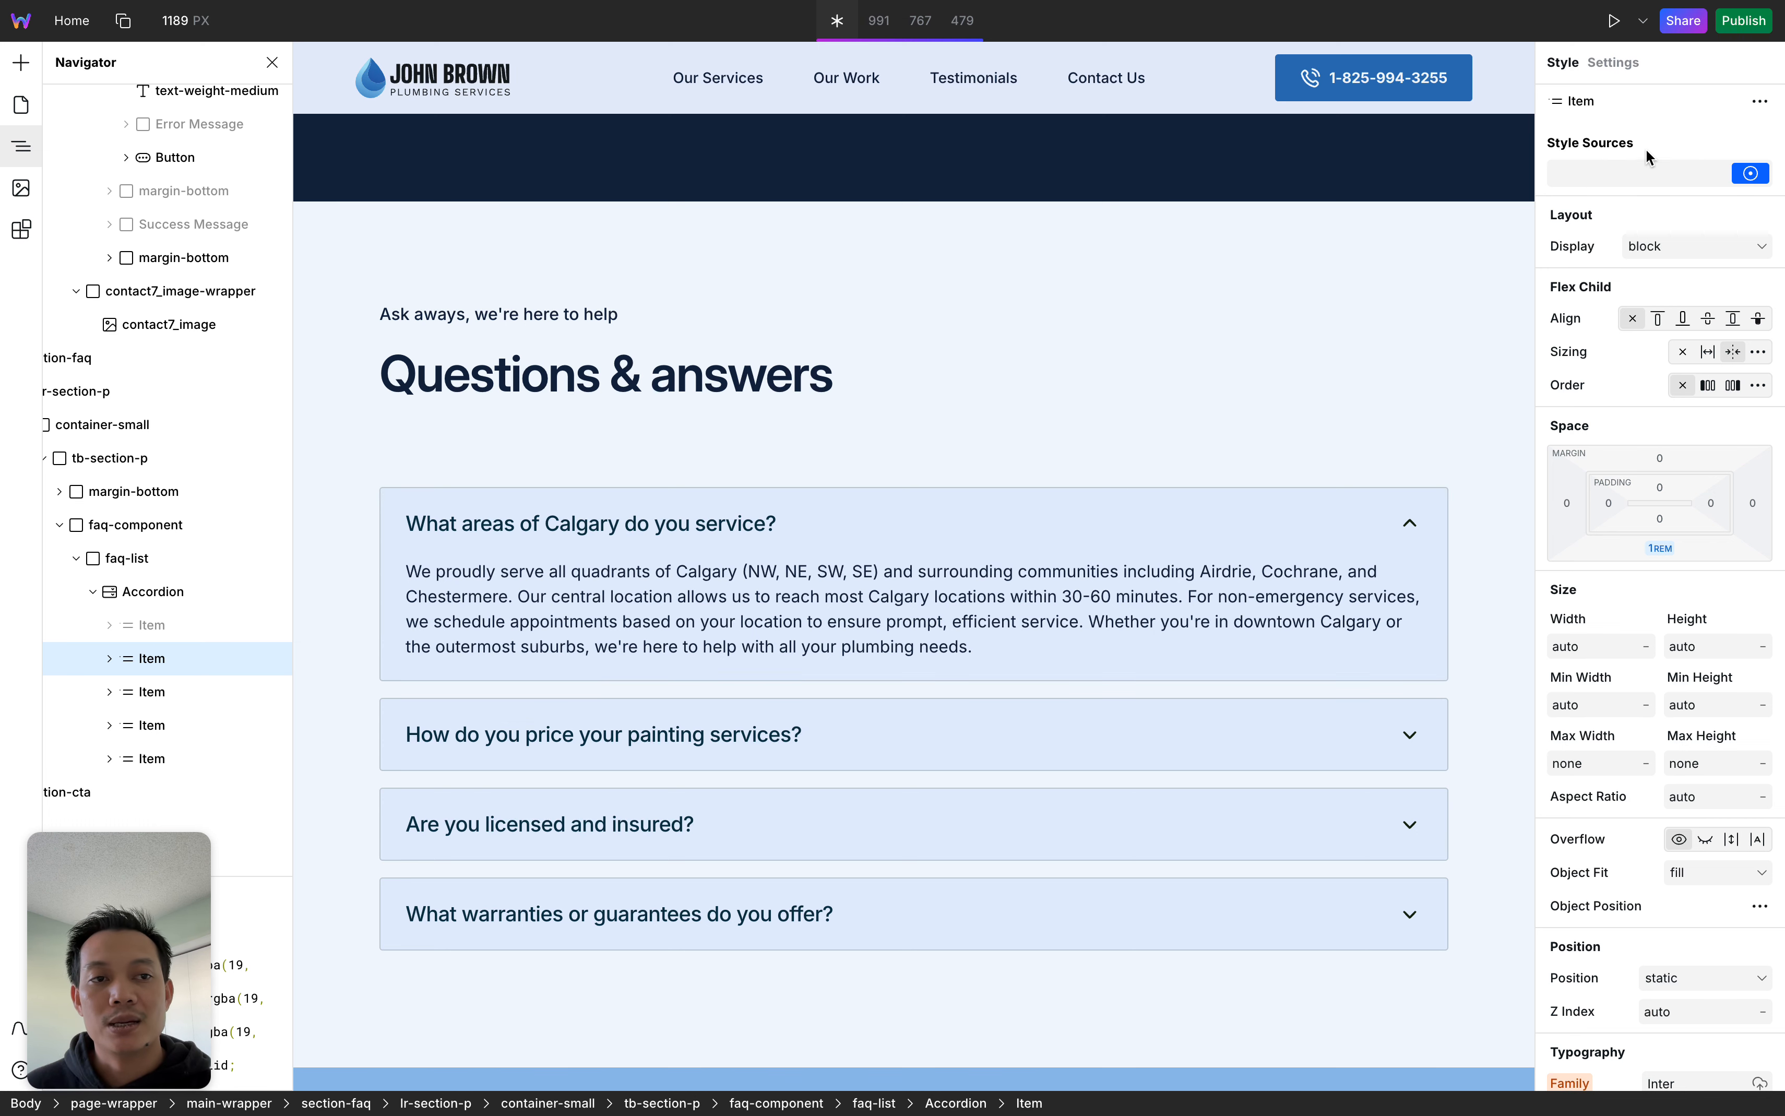
Preview how the Questions & answers section appears to visitors and return to editing
left_click(1612, 19)
scroll(1116, 402, "up", 3)
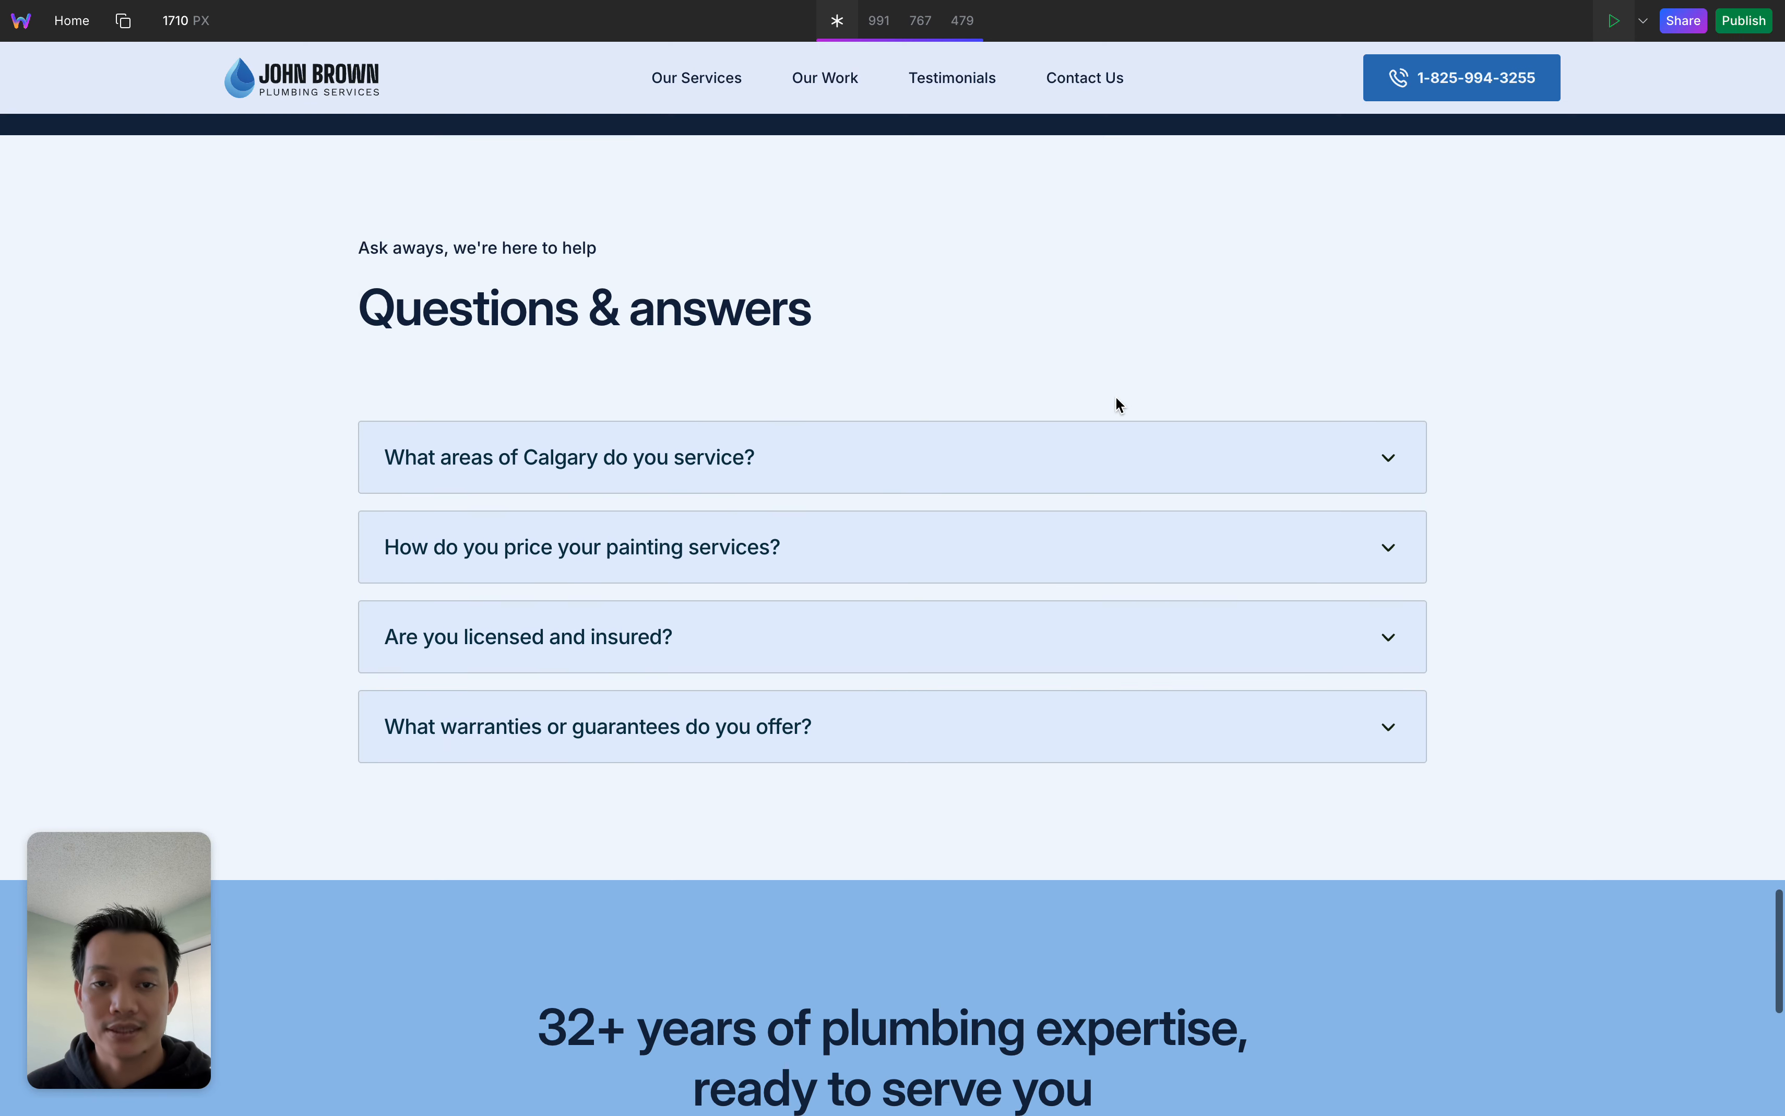
left_click(1614, 21)
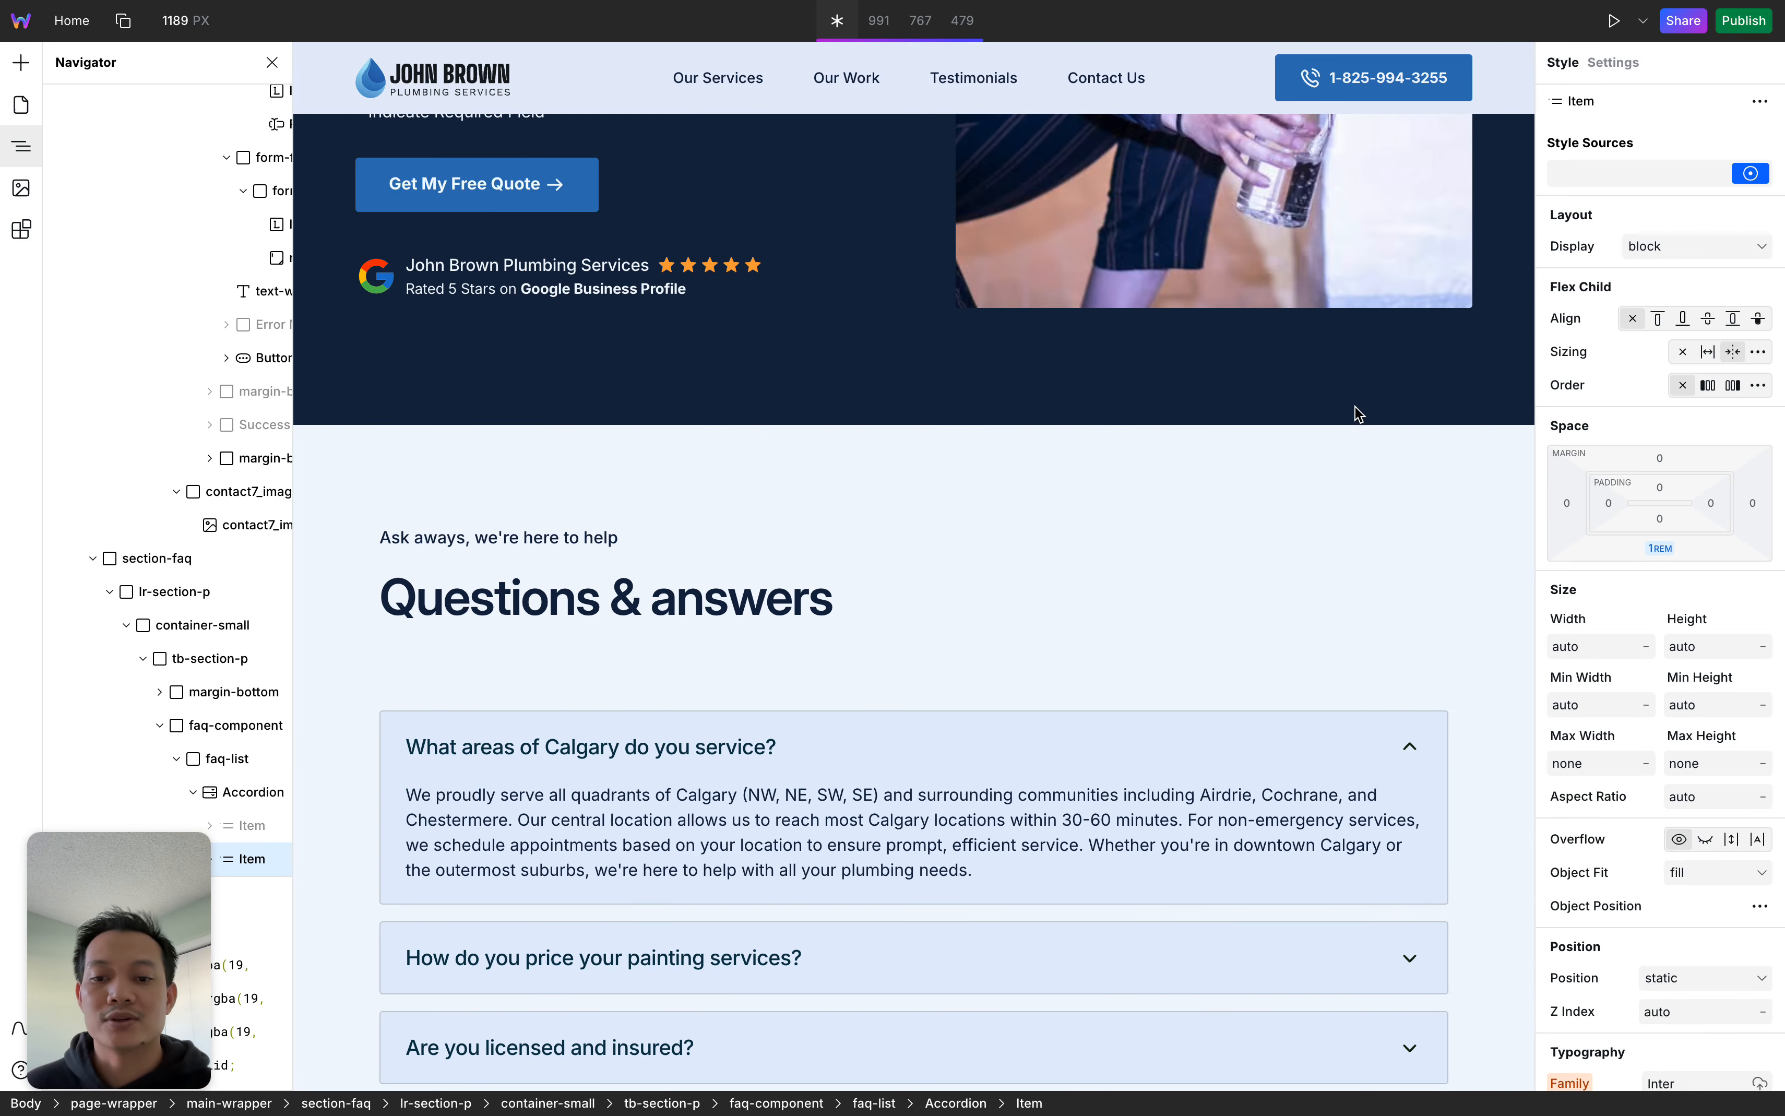
Locate the Accordion holding the FAQ questions in the element tree, collapse its expanded item and select the Accordion
scroll(1179, 656, "down", 4)
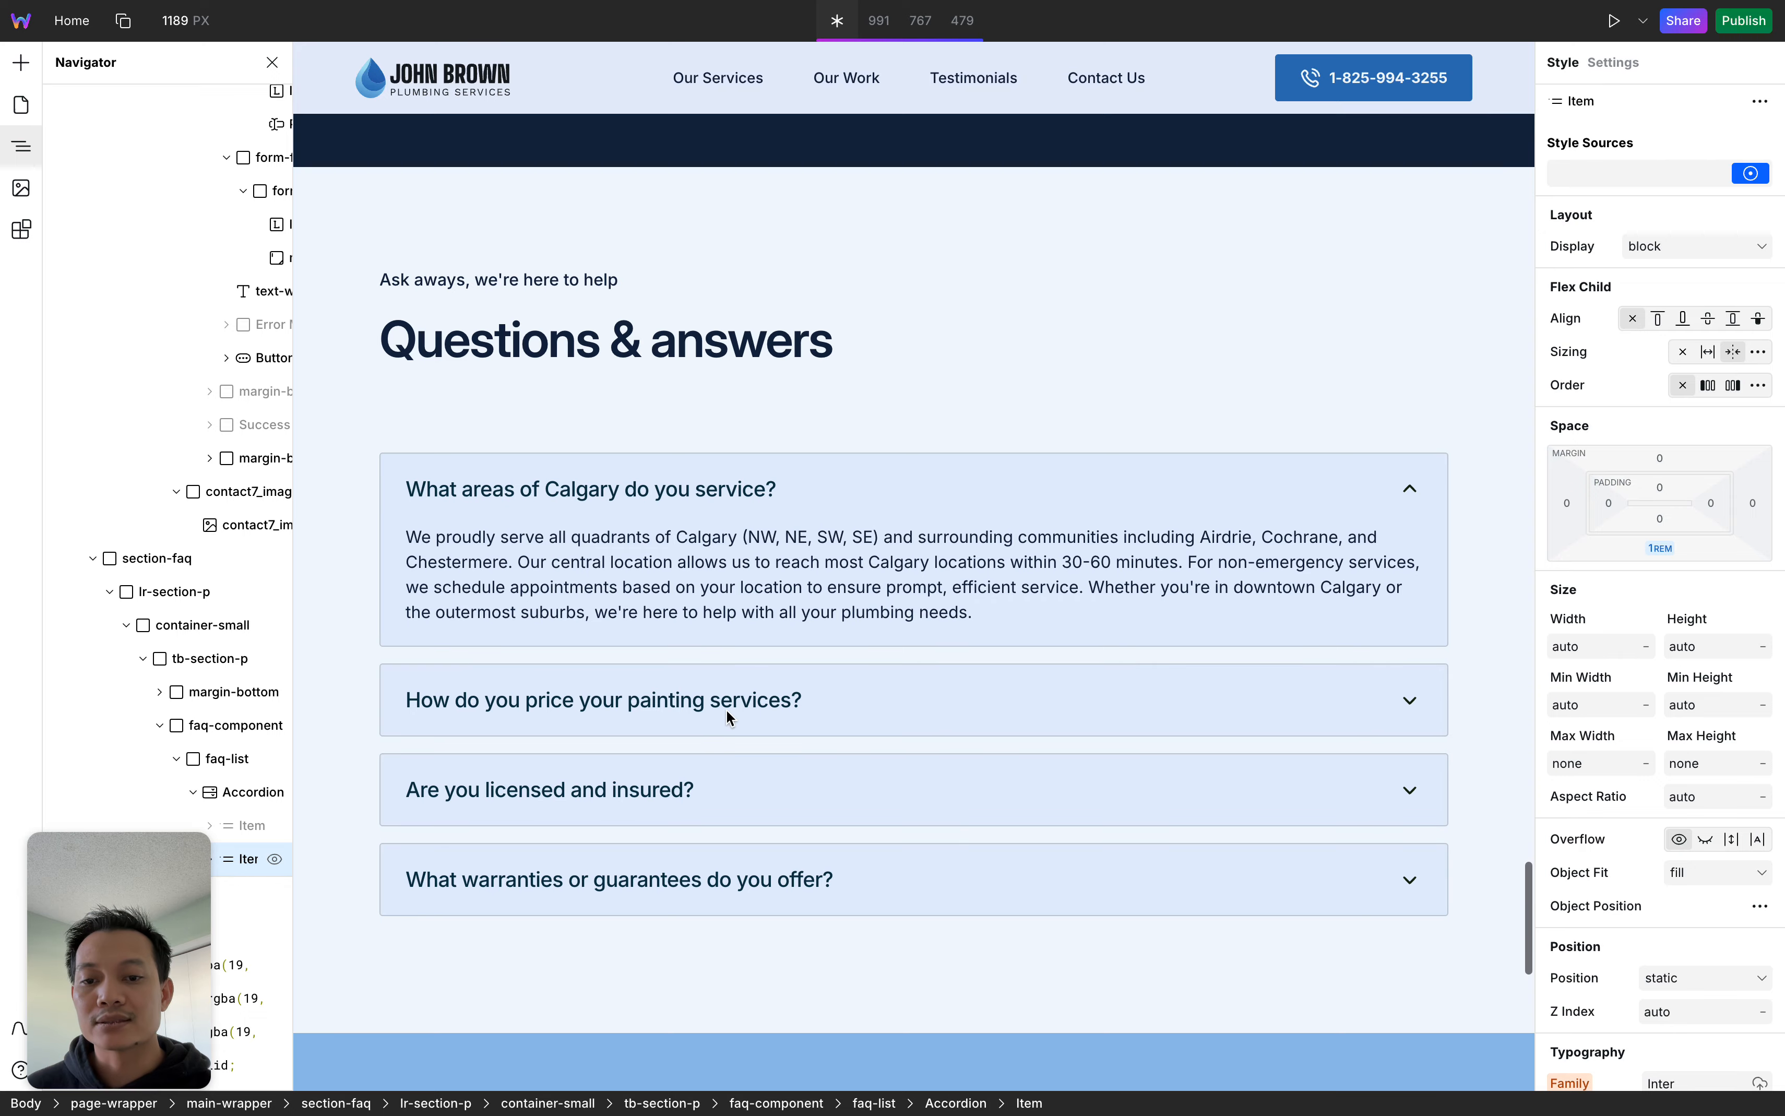
left_click(848, 663)
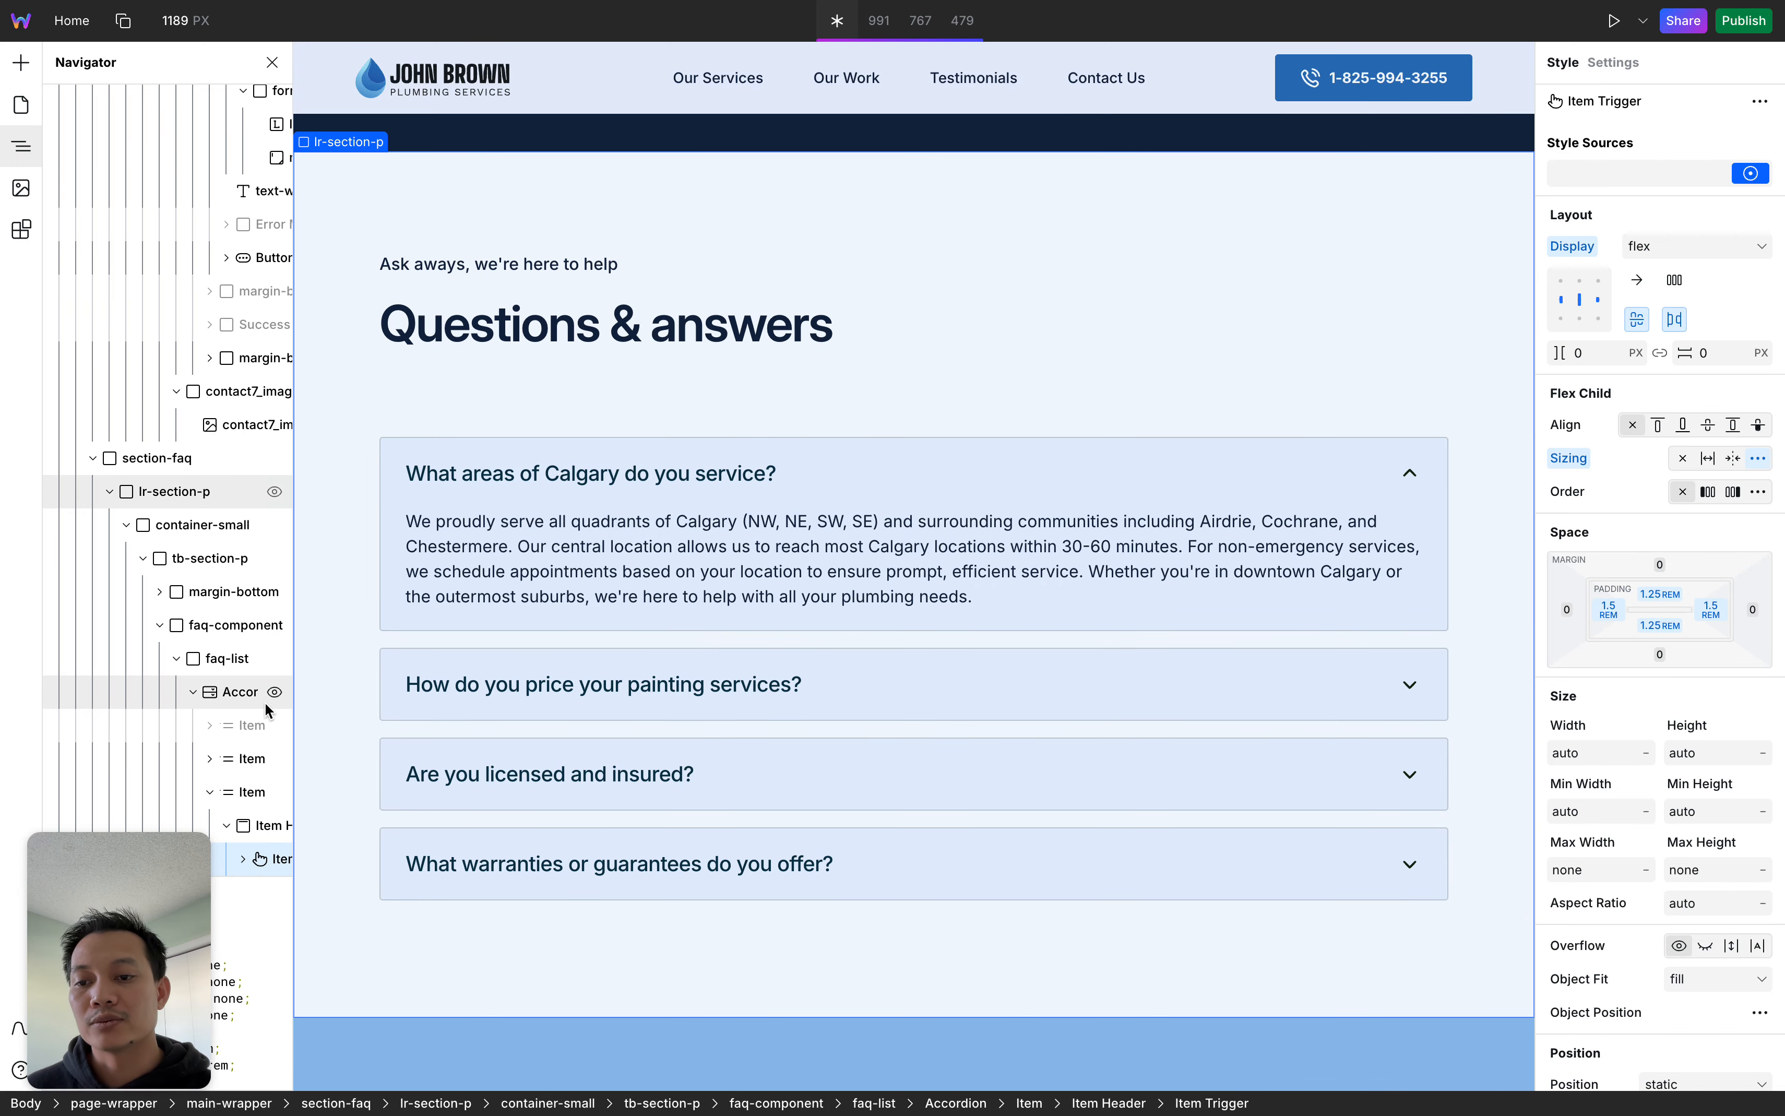
scroll(189, 697, "right", 2)
scroll(190, 697, "down", 3)
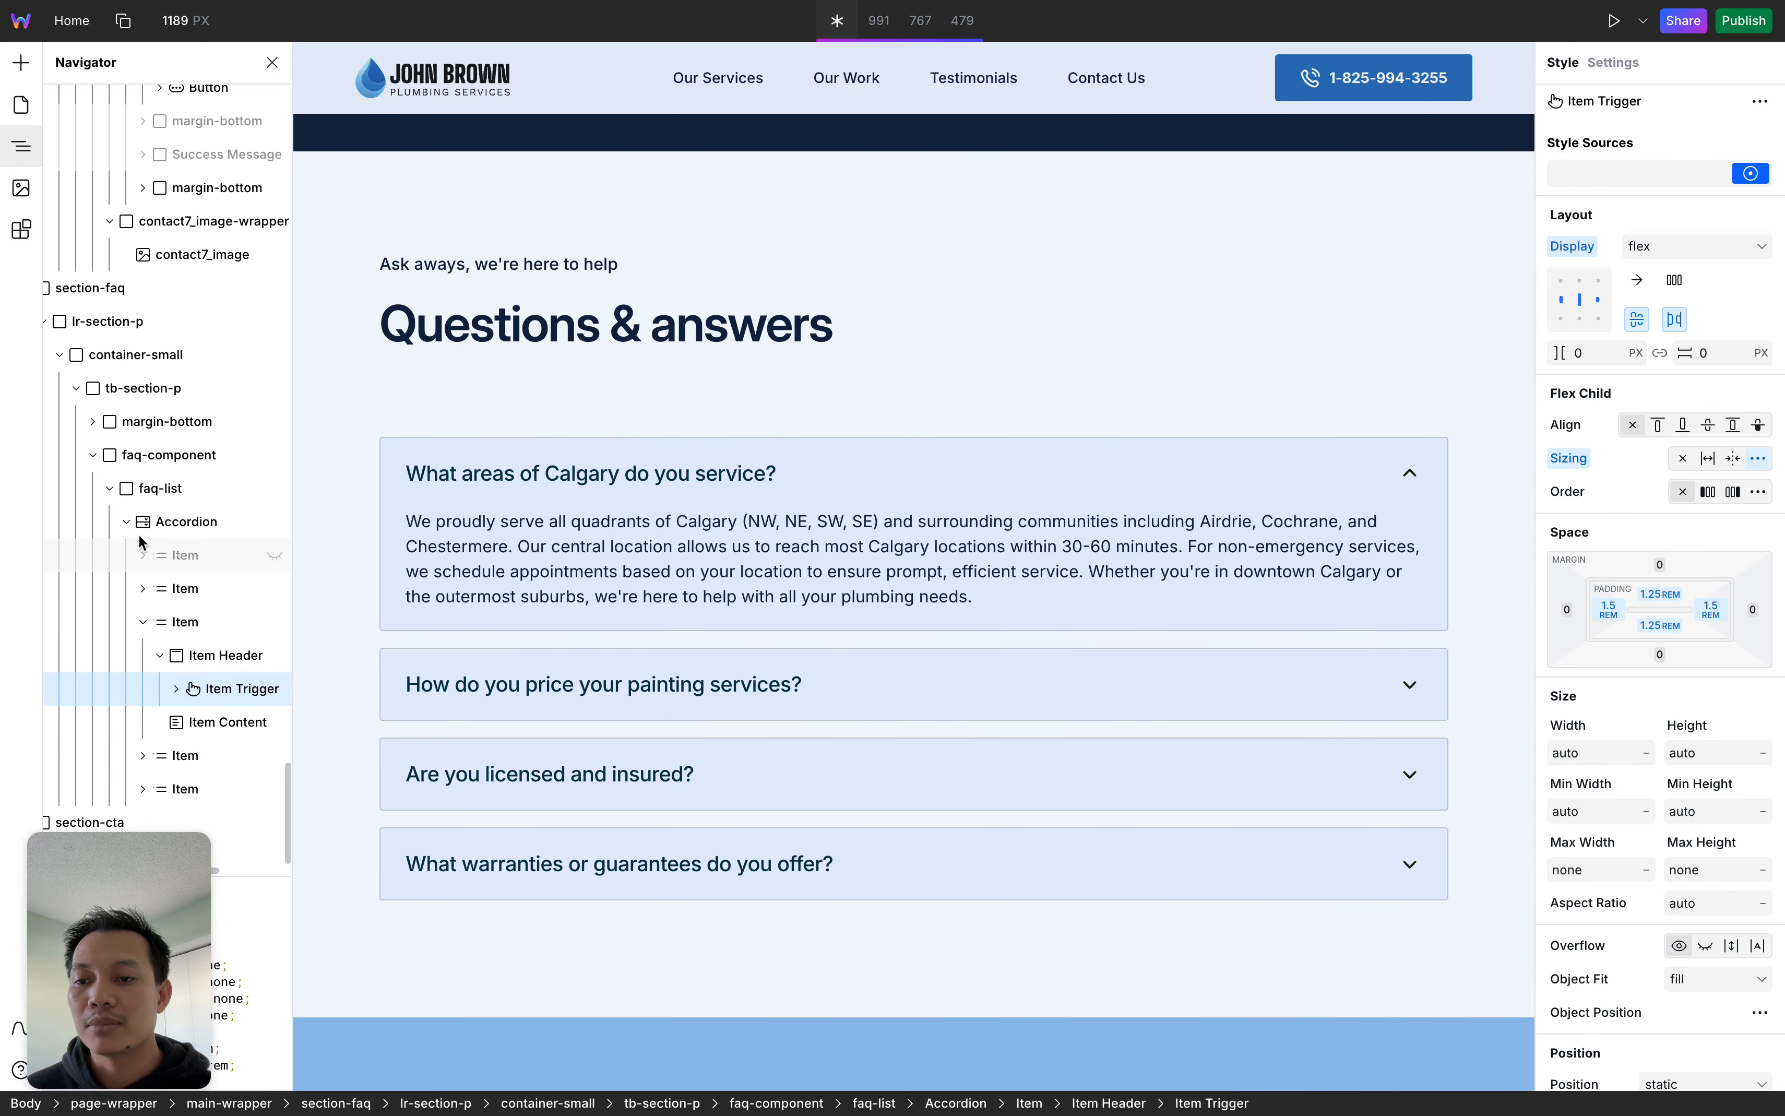
scroll(200, 636, "right", 1)
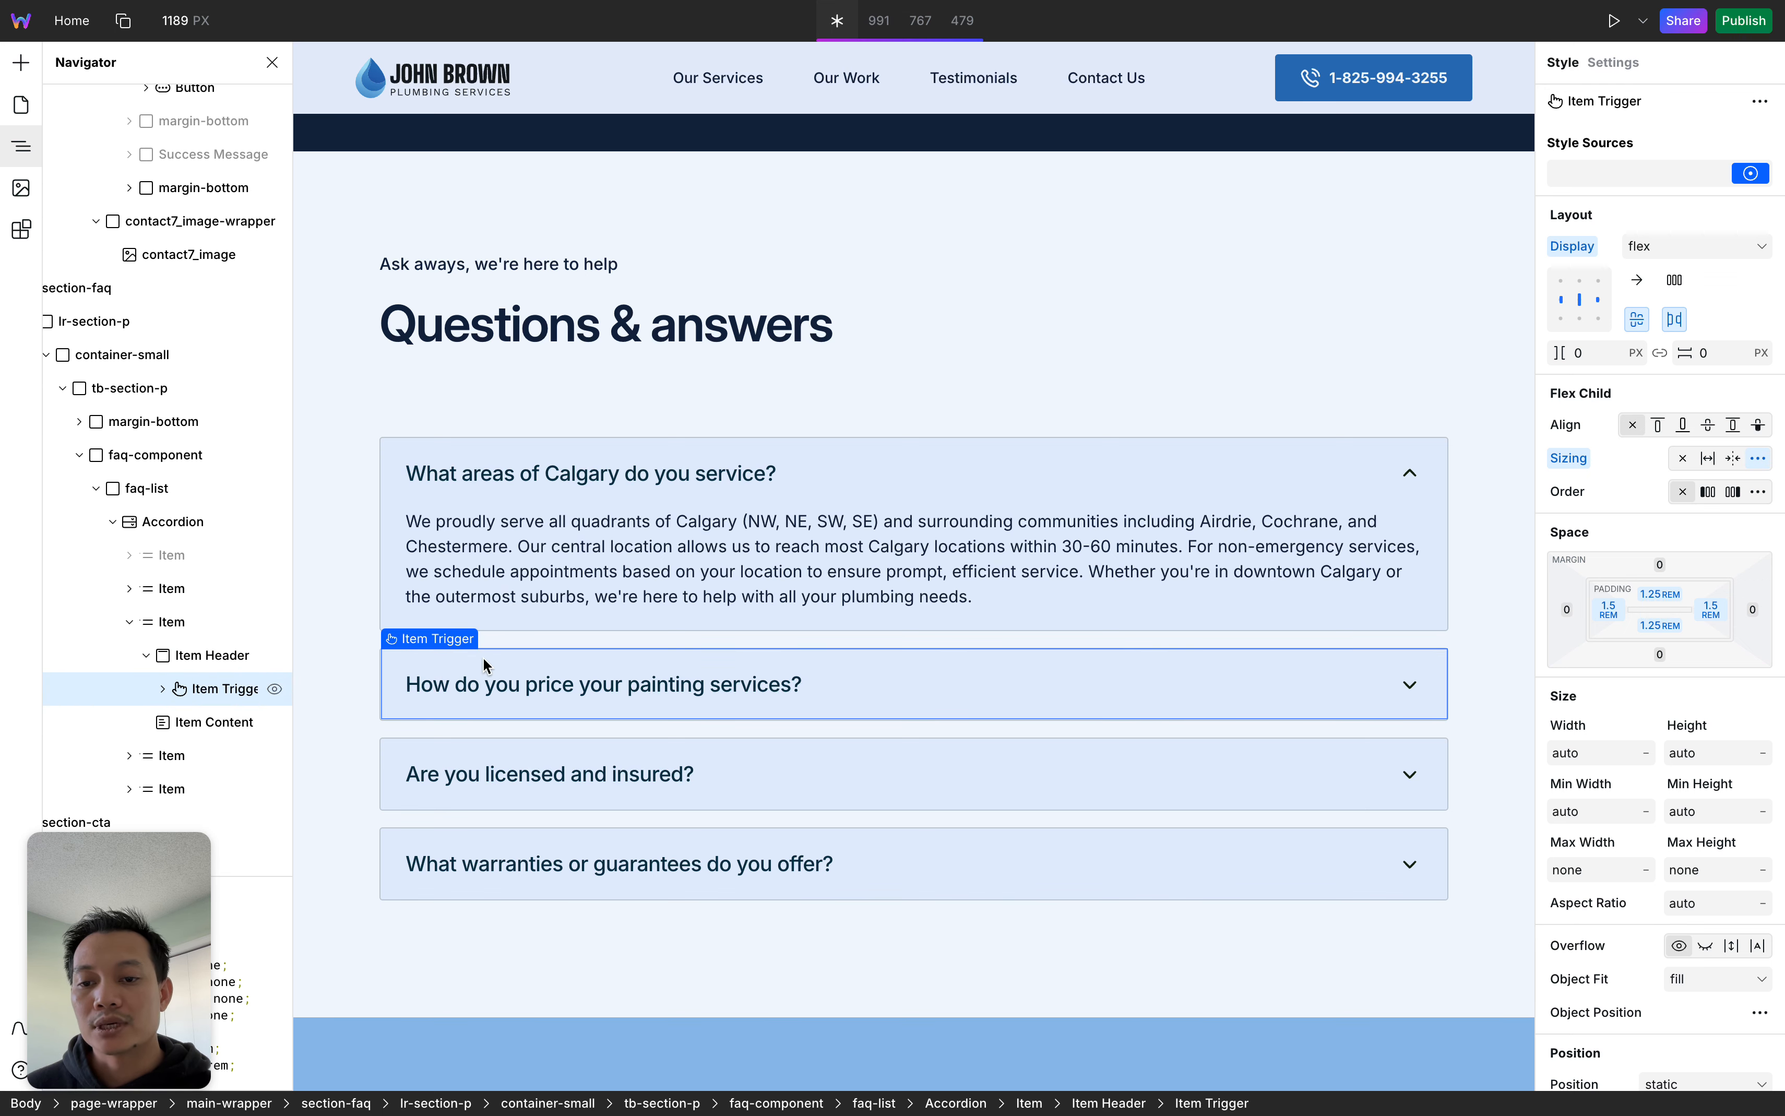
left_click(129, 622)
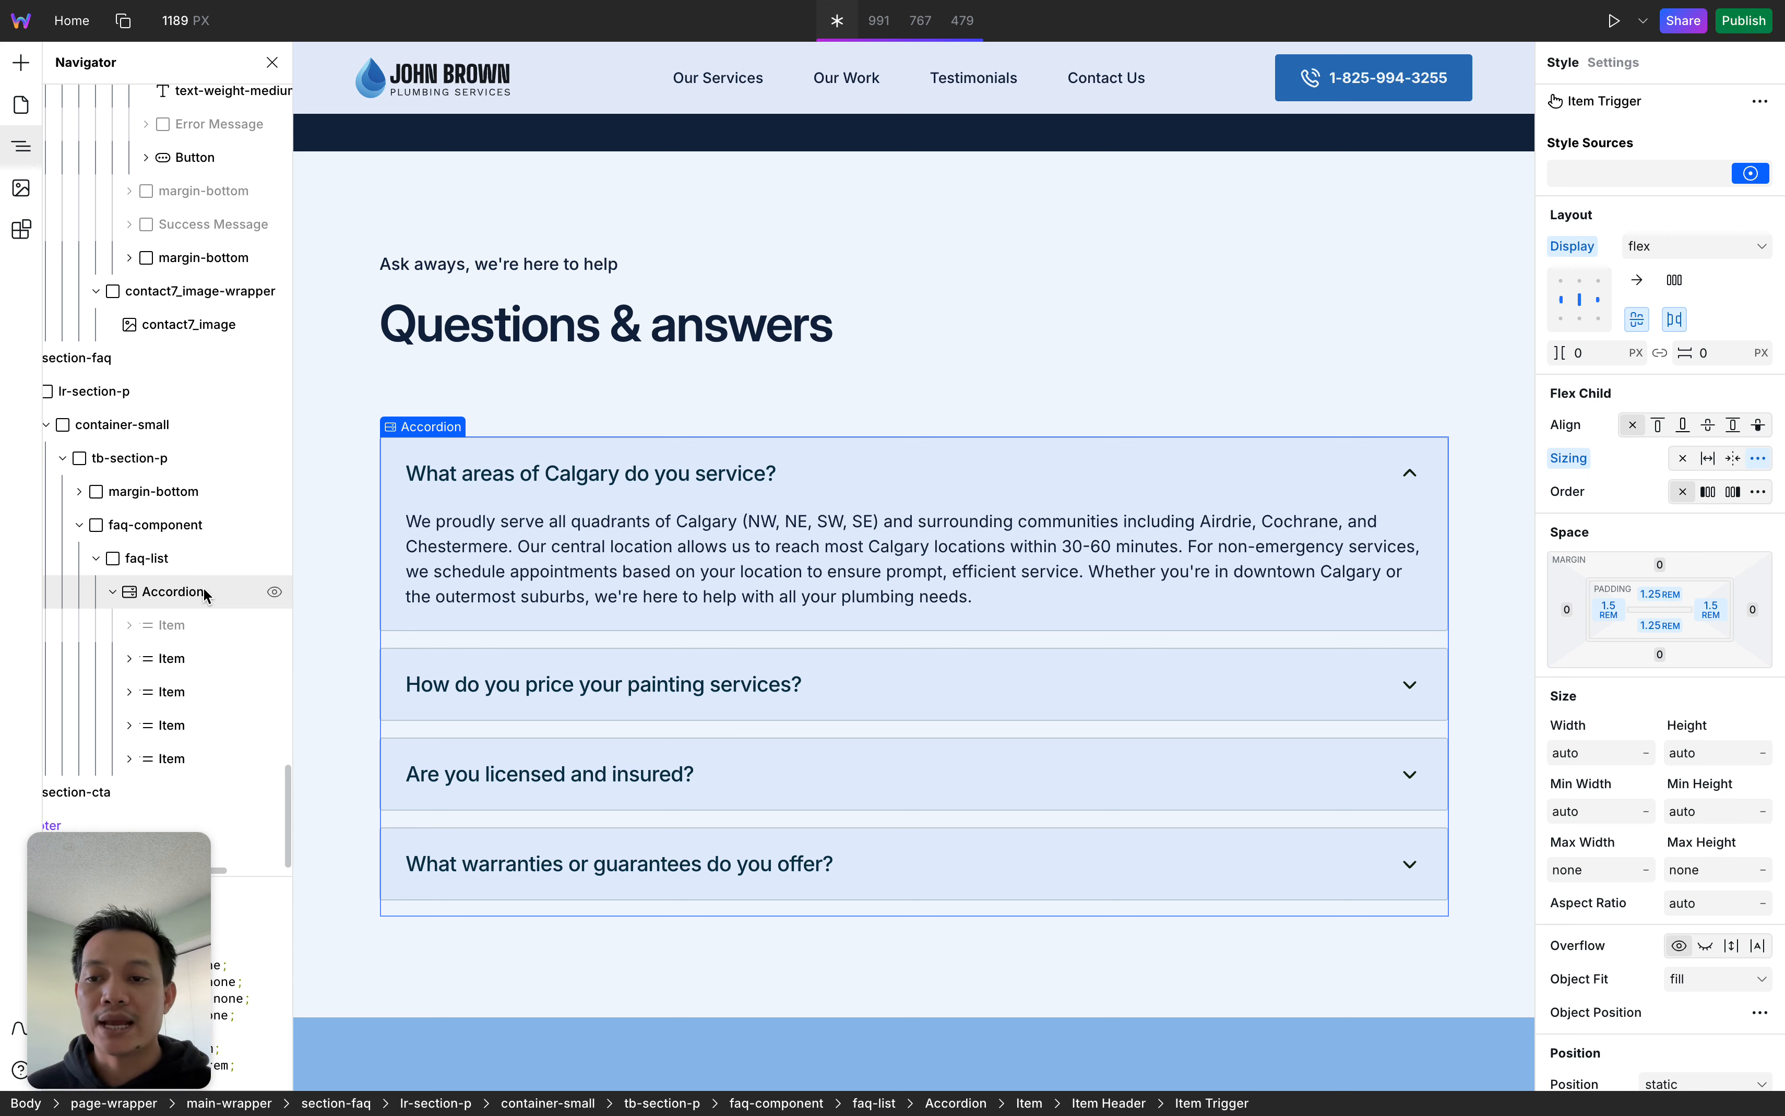
left_click(187, 602)
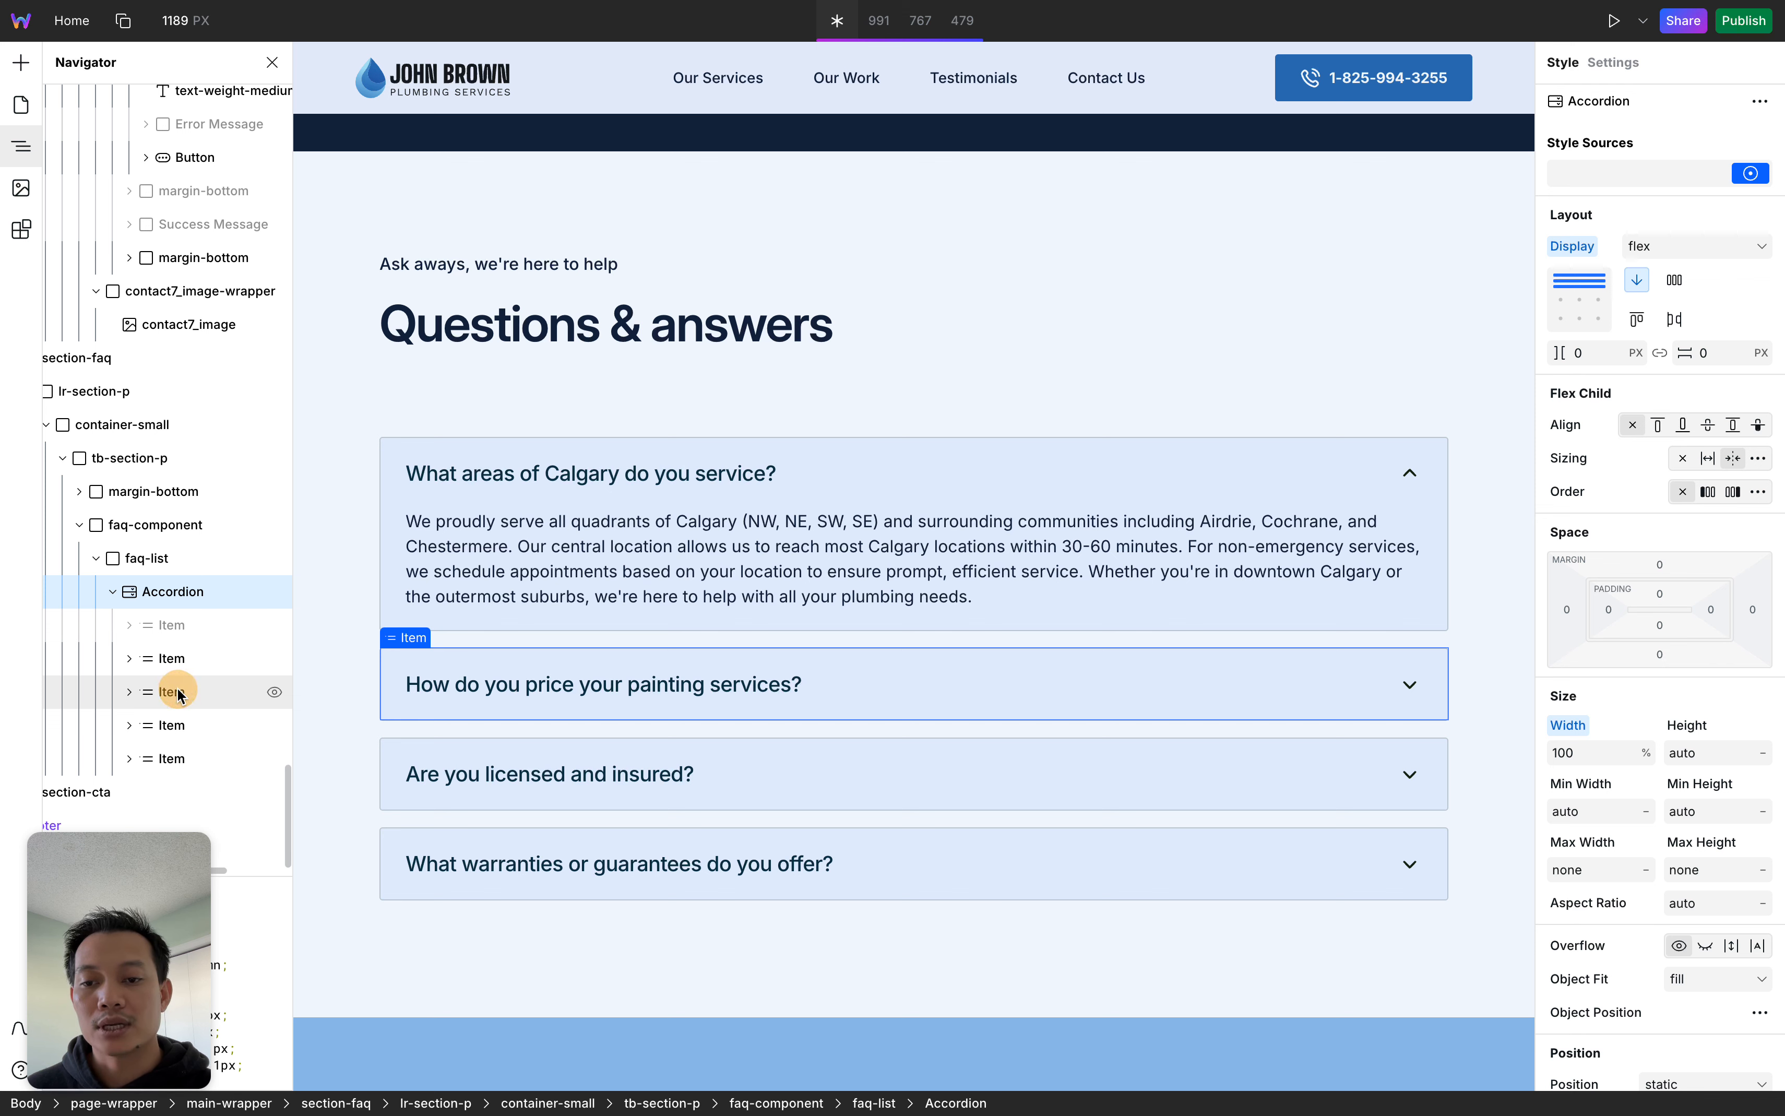
Expand the "How do you price your painting services?" item in the element tree and select its Item Content to reveal the answer
left_click(160, 692)
left_click(129, 692)
scroll(185, 697, "down", 3)
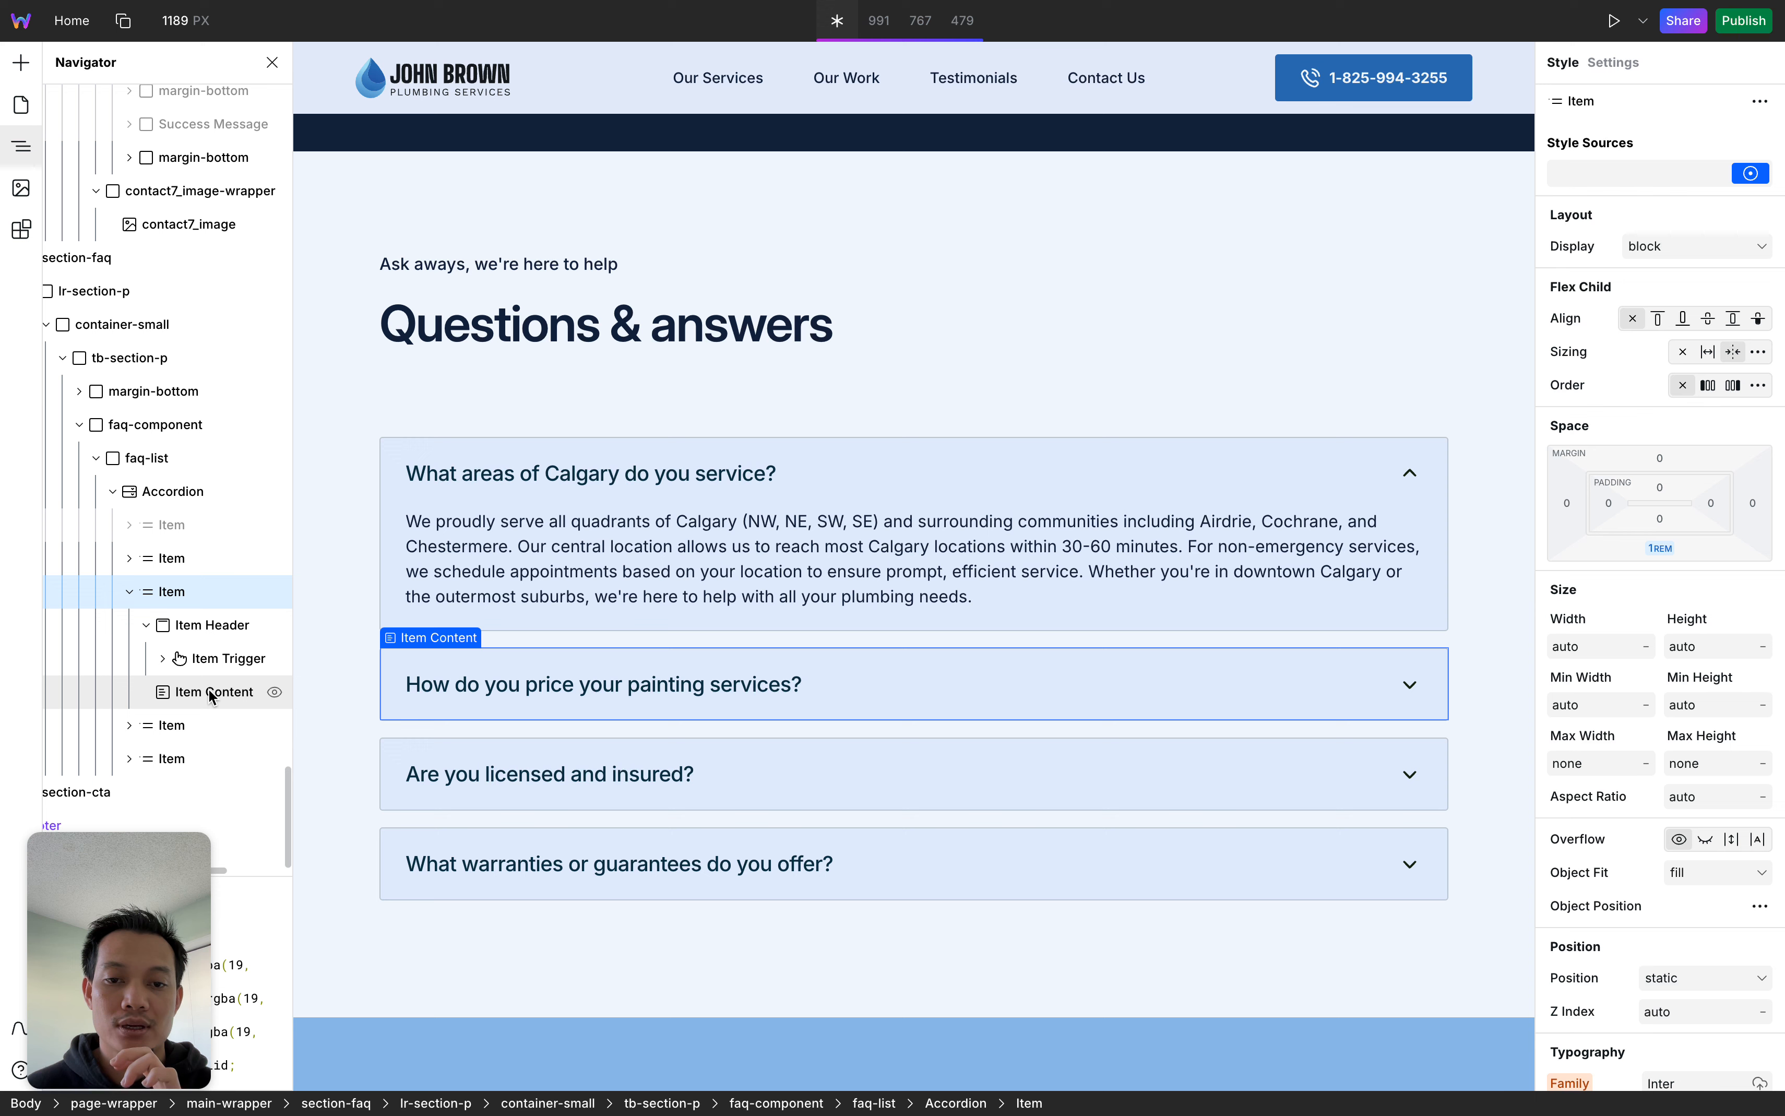
left_click(209, 690)
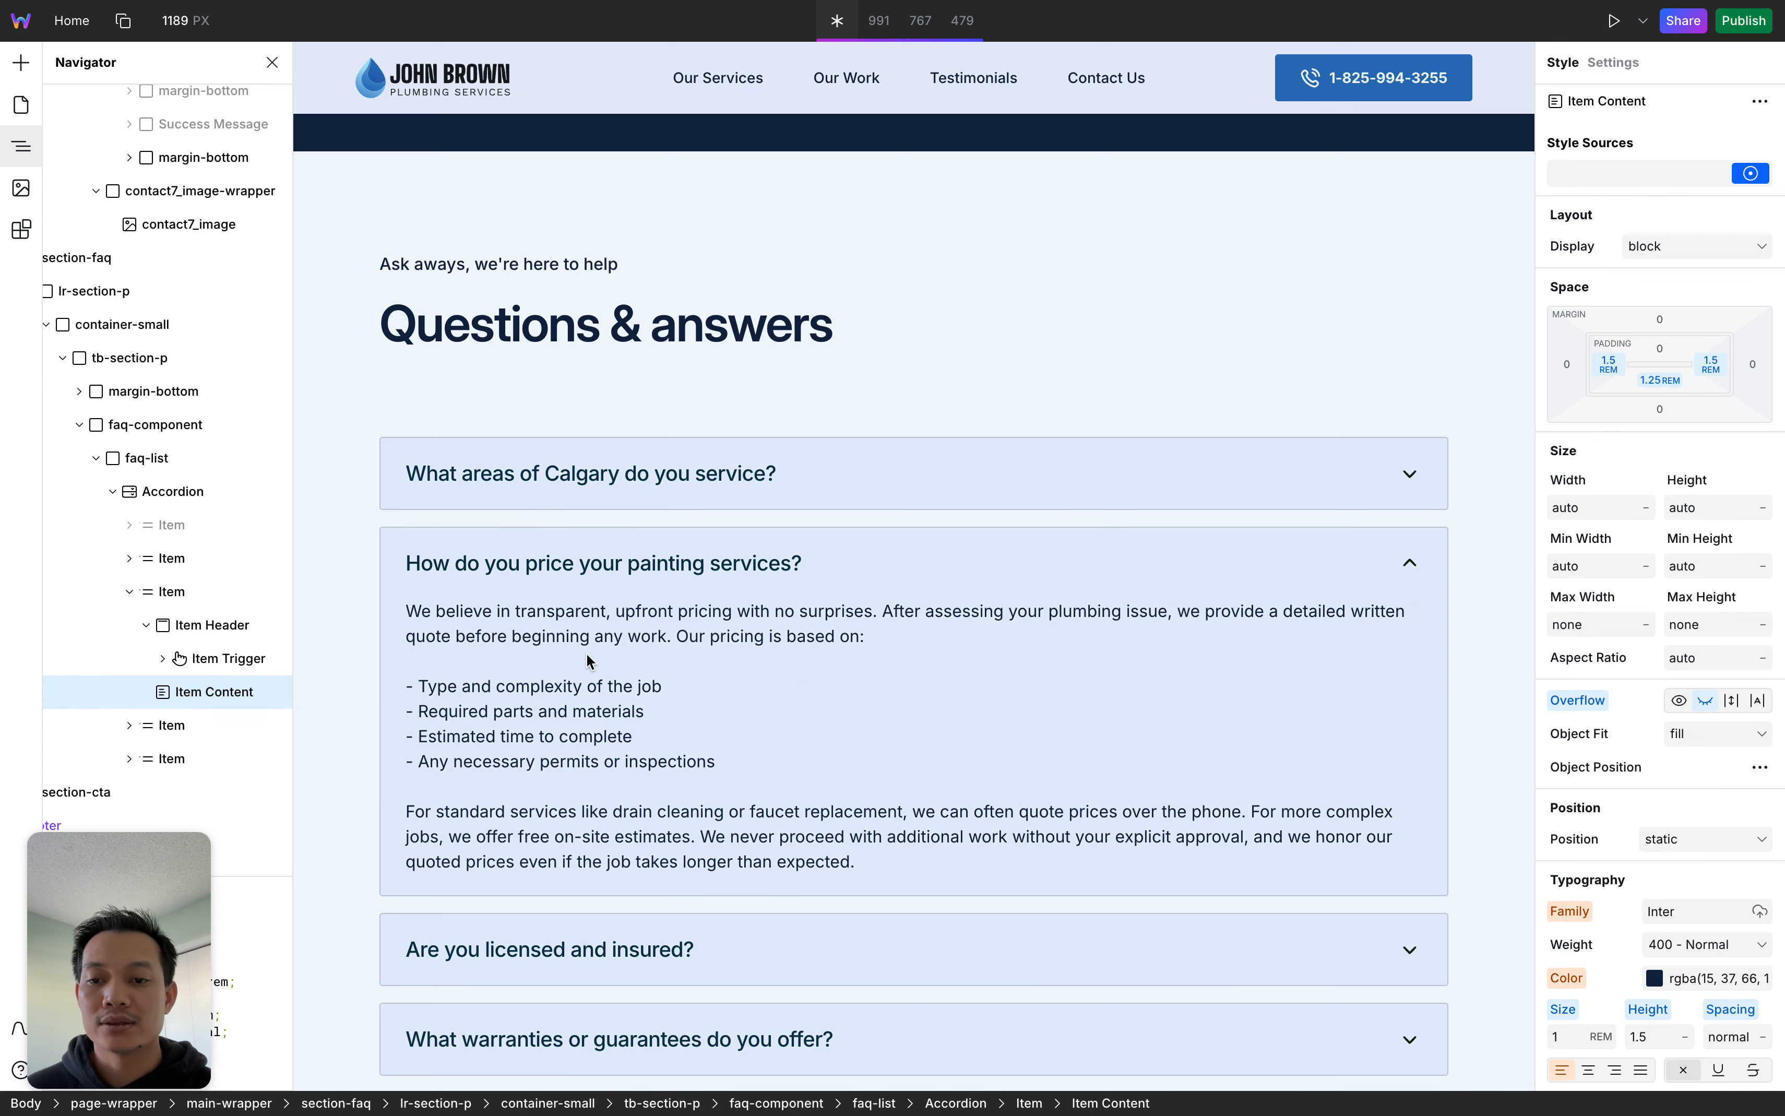
Open the pricing answer's text for editing, and return to its parent Item collapsed in the element tree
double_click(582, 688)
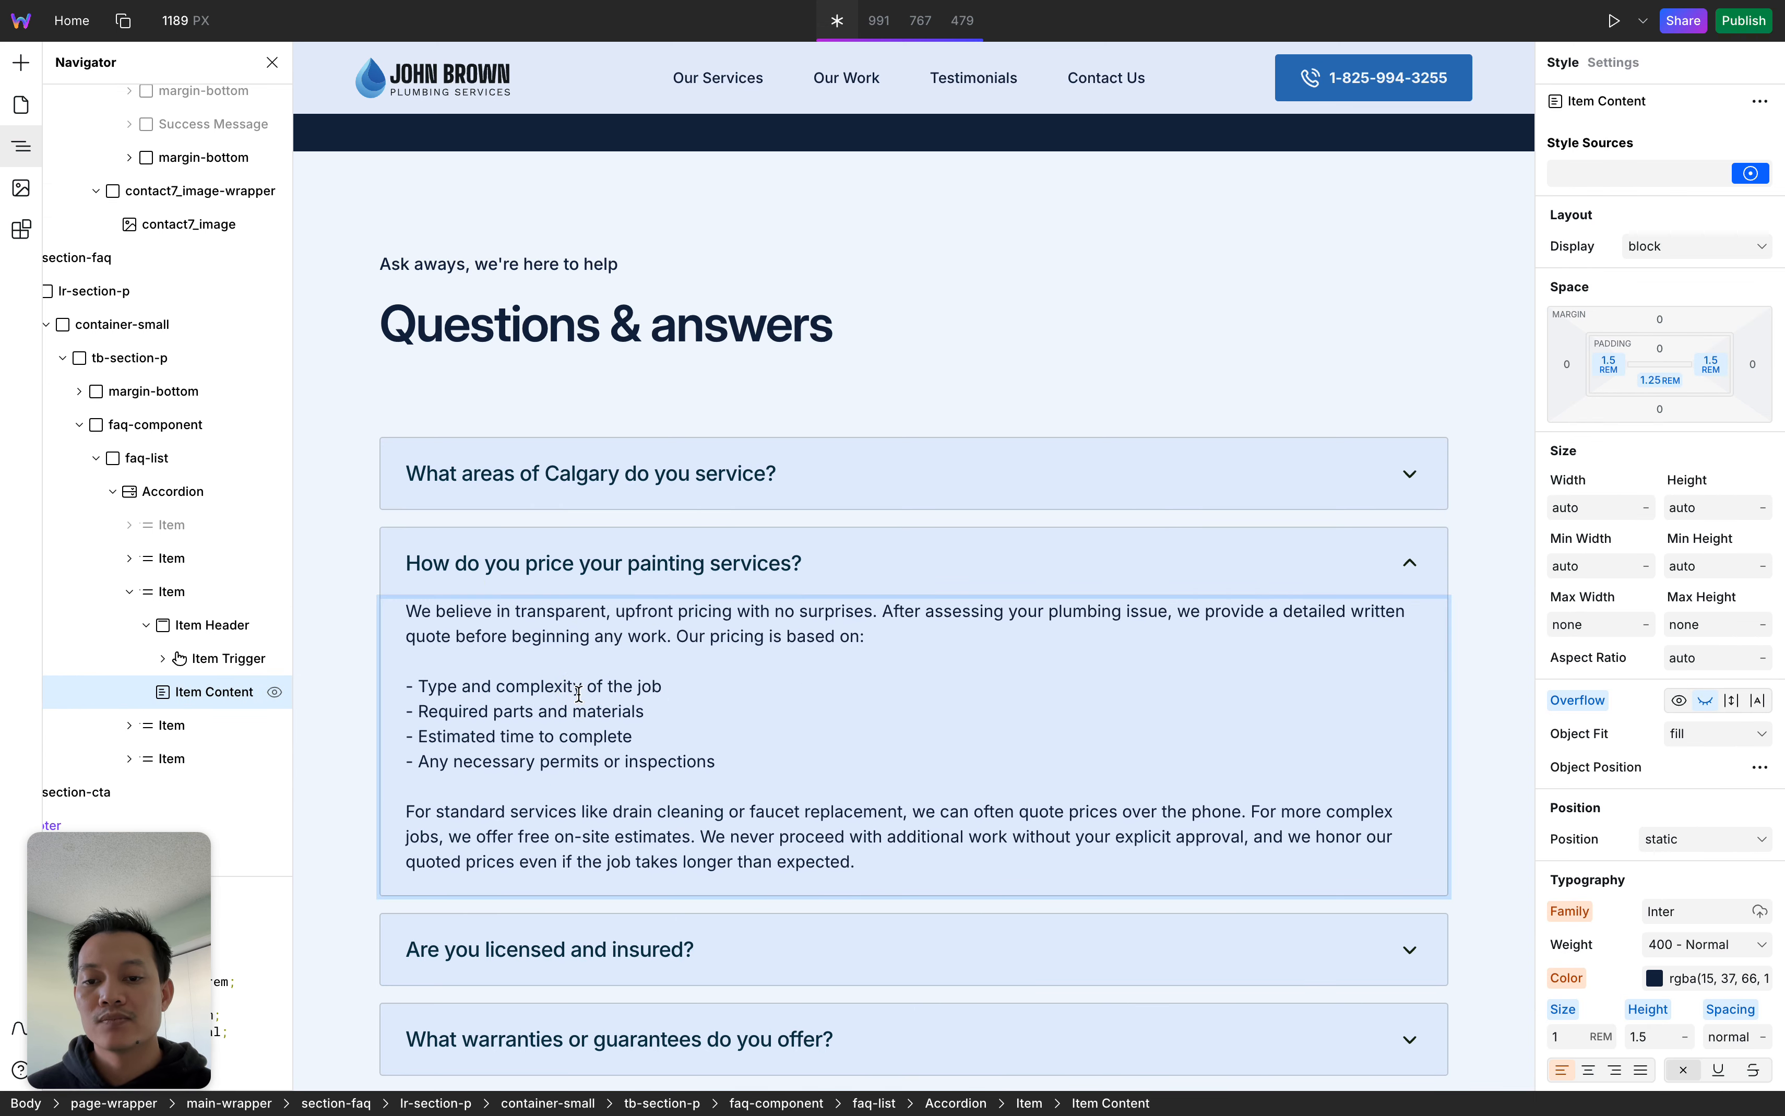
left_click(872, 863)
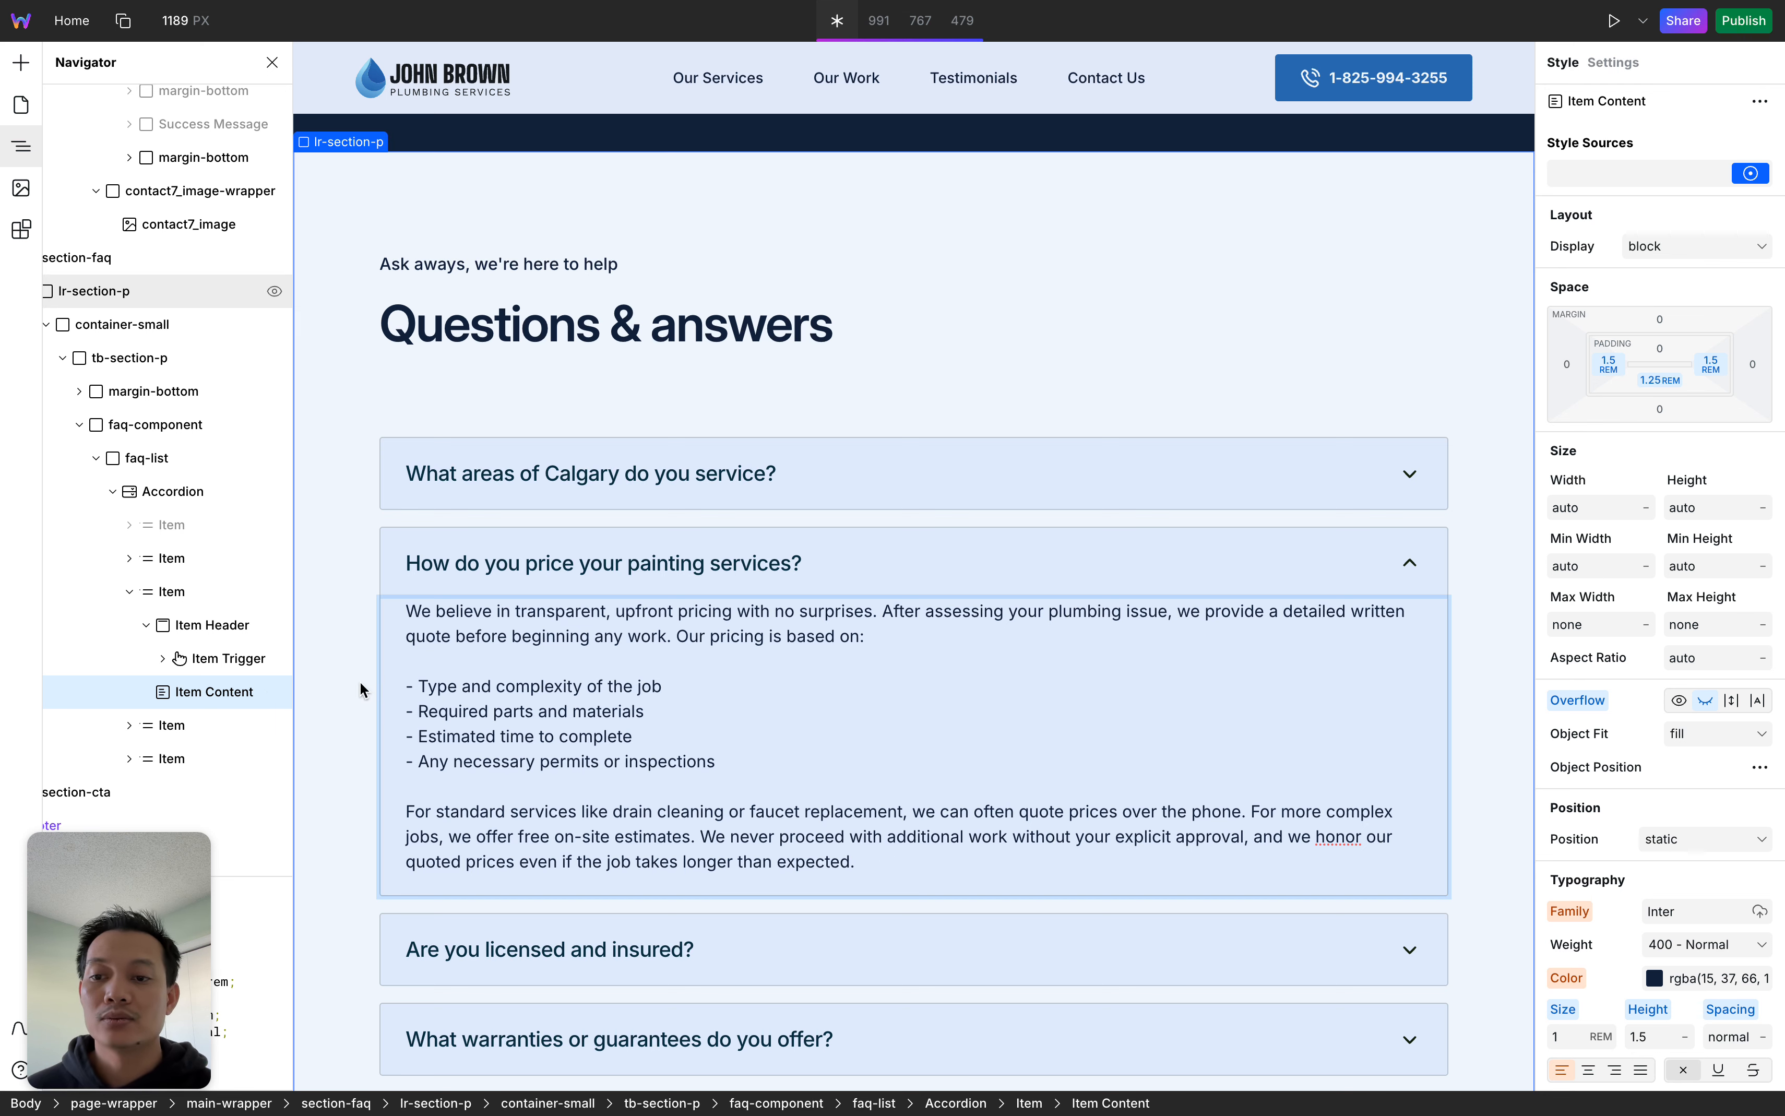
left_click(129, 594)
left_click(170, 694)
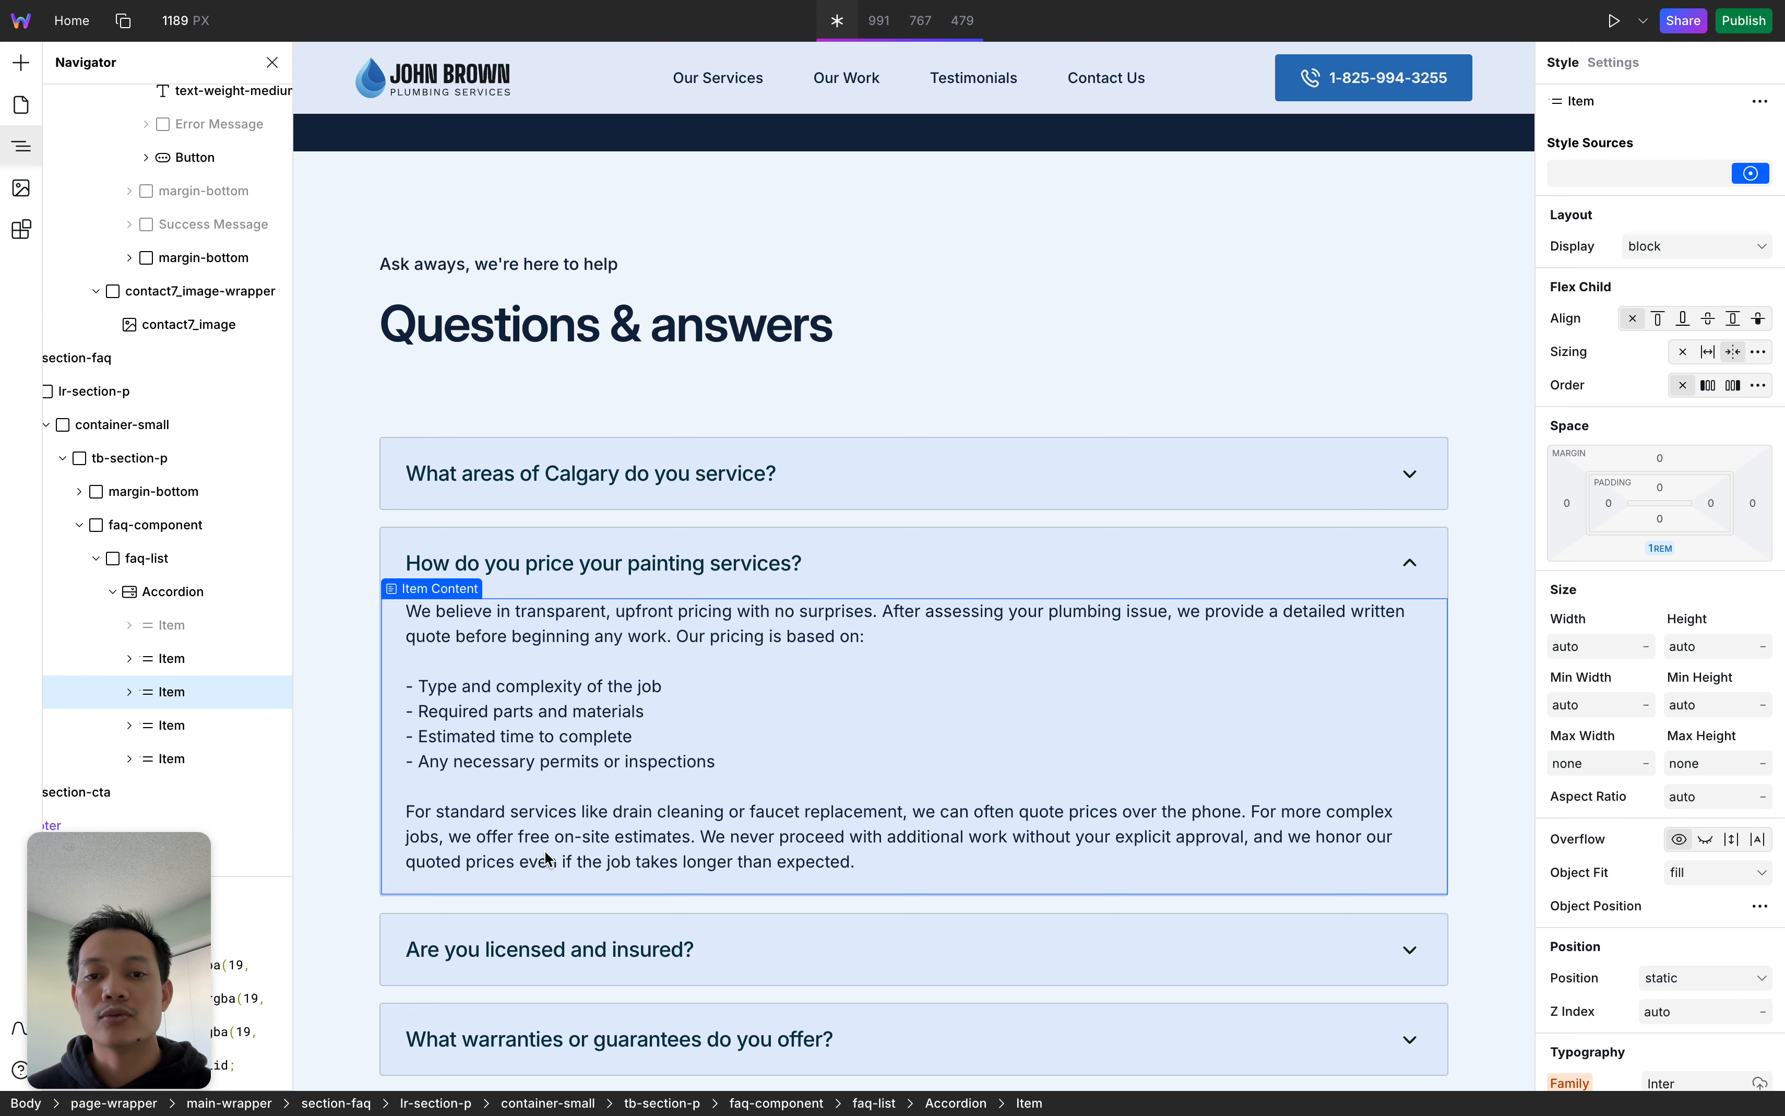
Preview the page to check the Questions & answers accordion, and return to the design view
left_click(1614, 21)
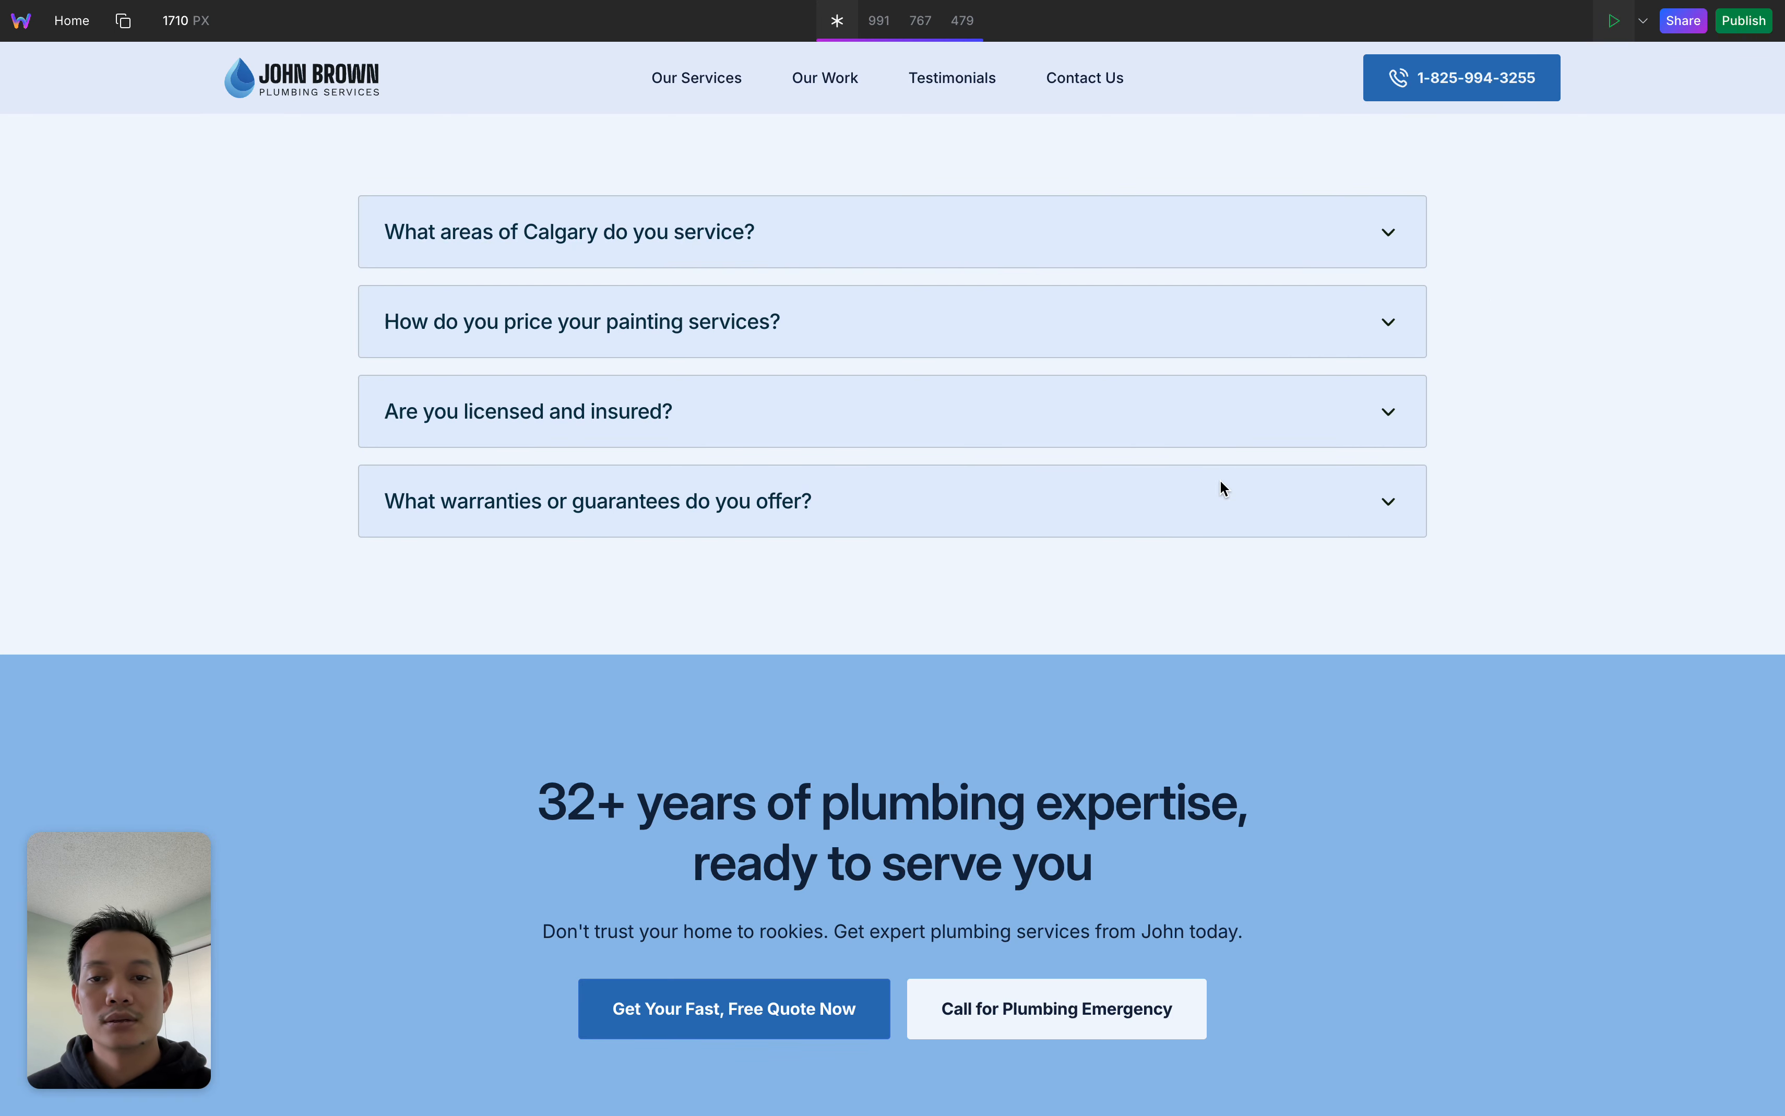
scroll(1220, 479, "up", 3)
left_click(1213, 552)
left_click(1214, 554)
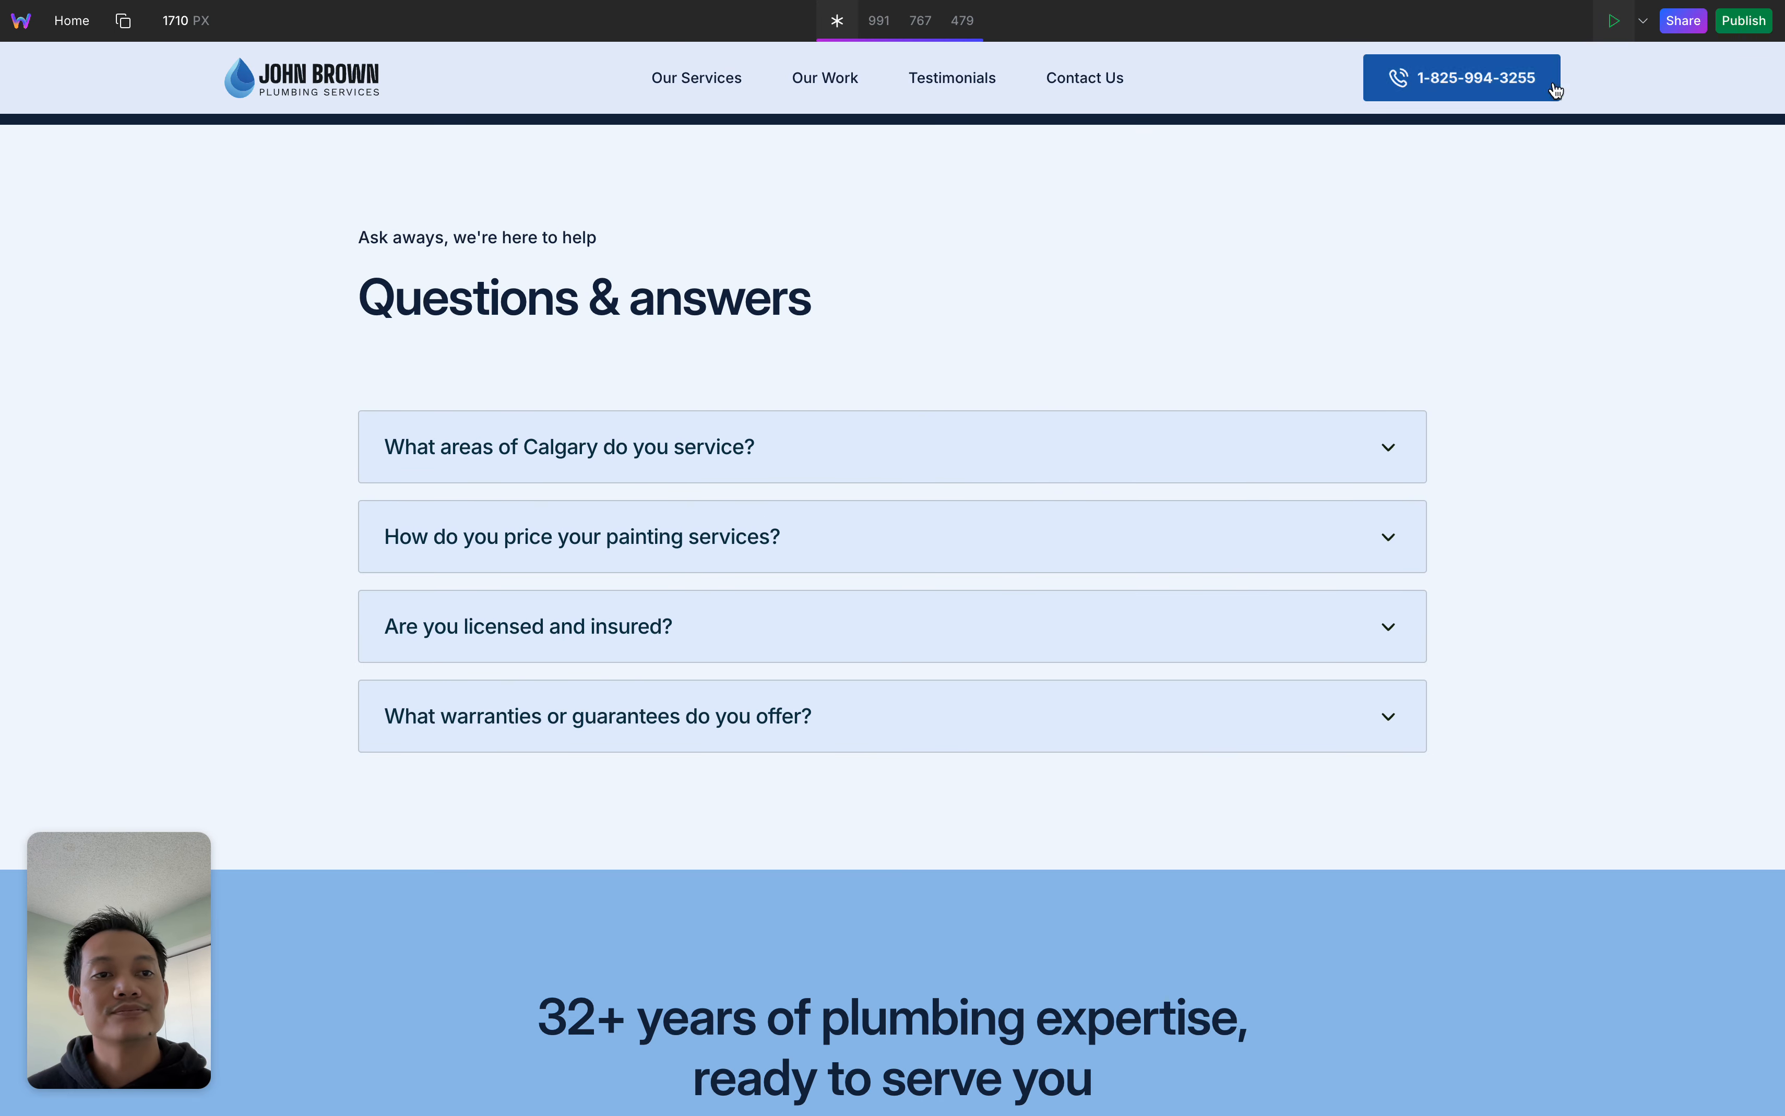
left_click(1614, 21)
Duplicate the last accordion item, "What warranties or guarantees do you offer?", twice
scroll(872, 757, "down", 4)
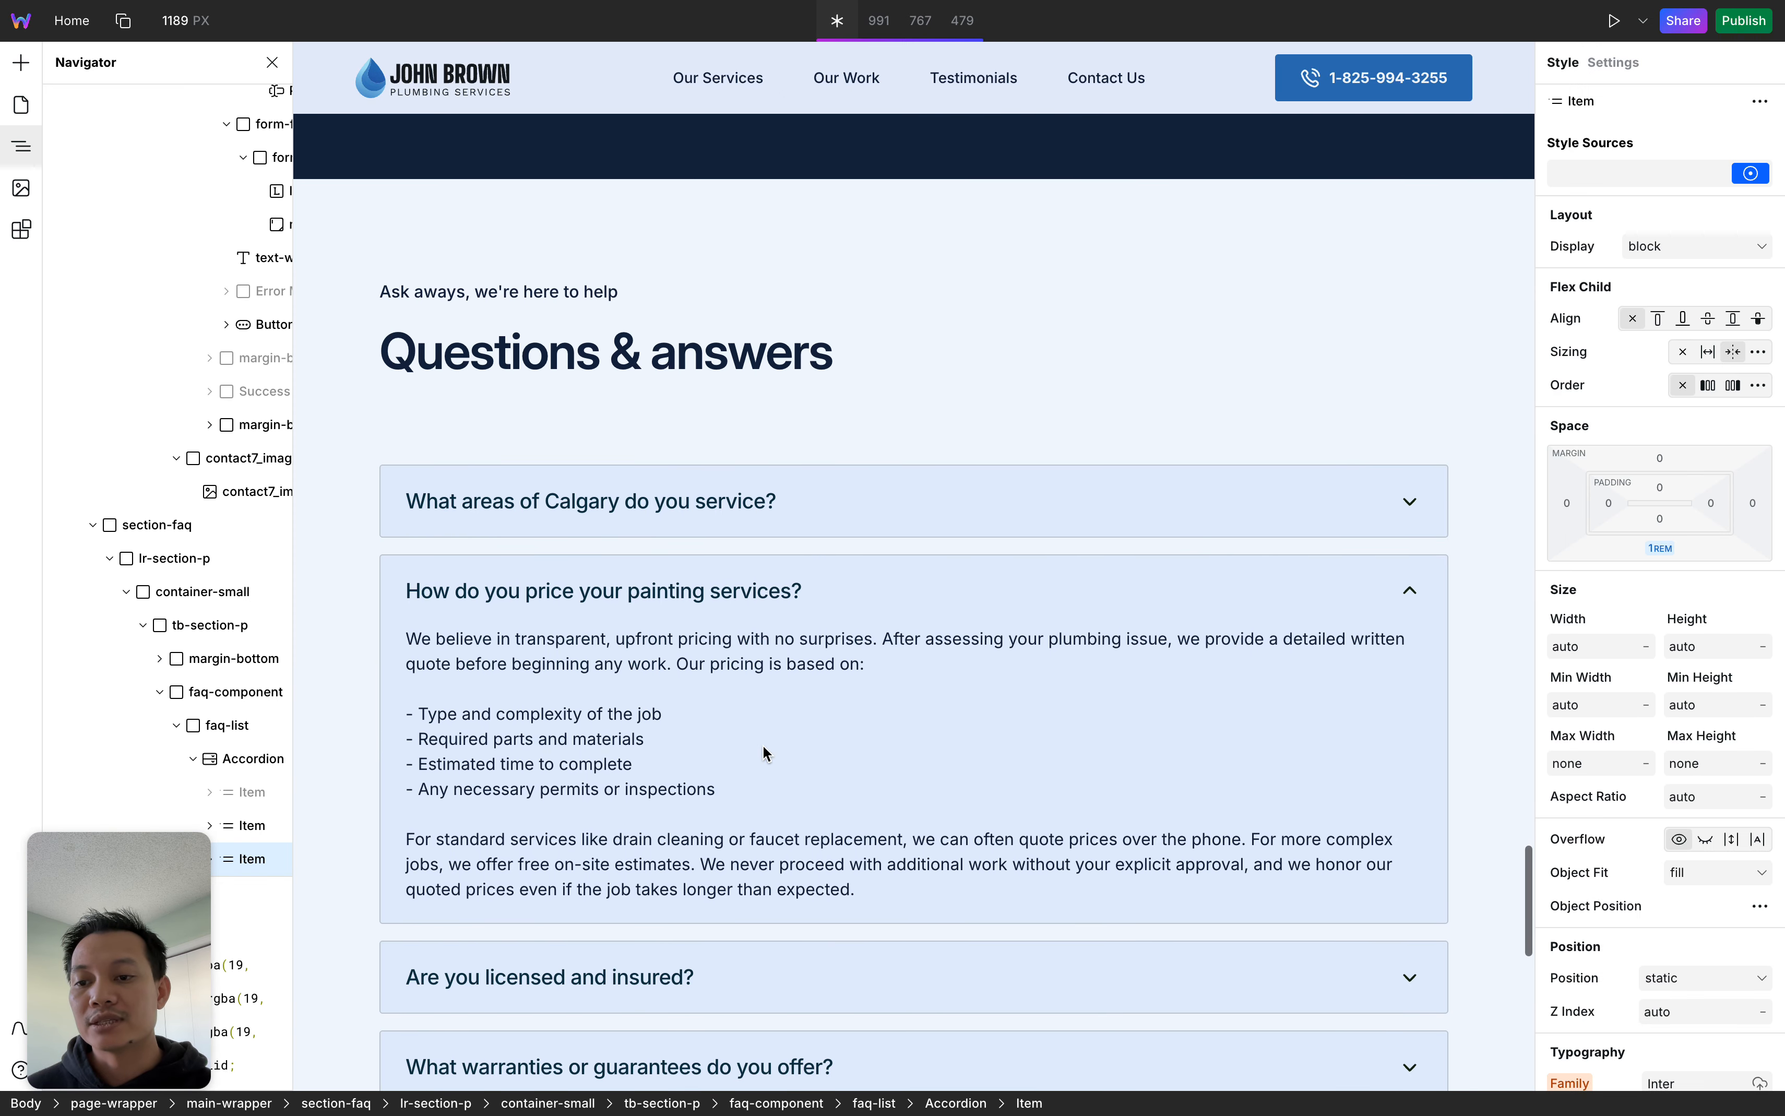
scroll(99, 667, "down", 3)
left_click(193, 591)
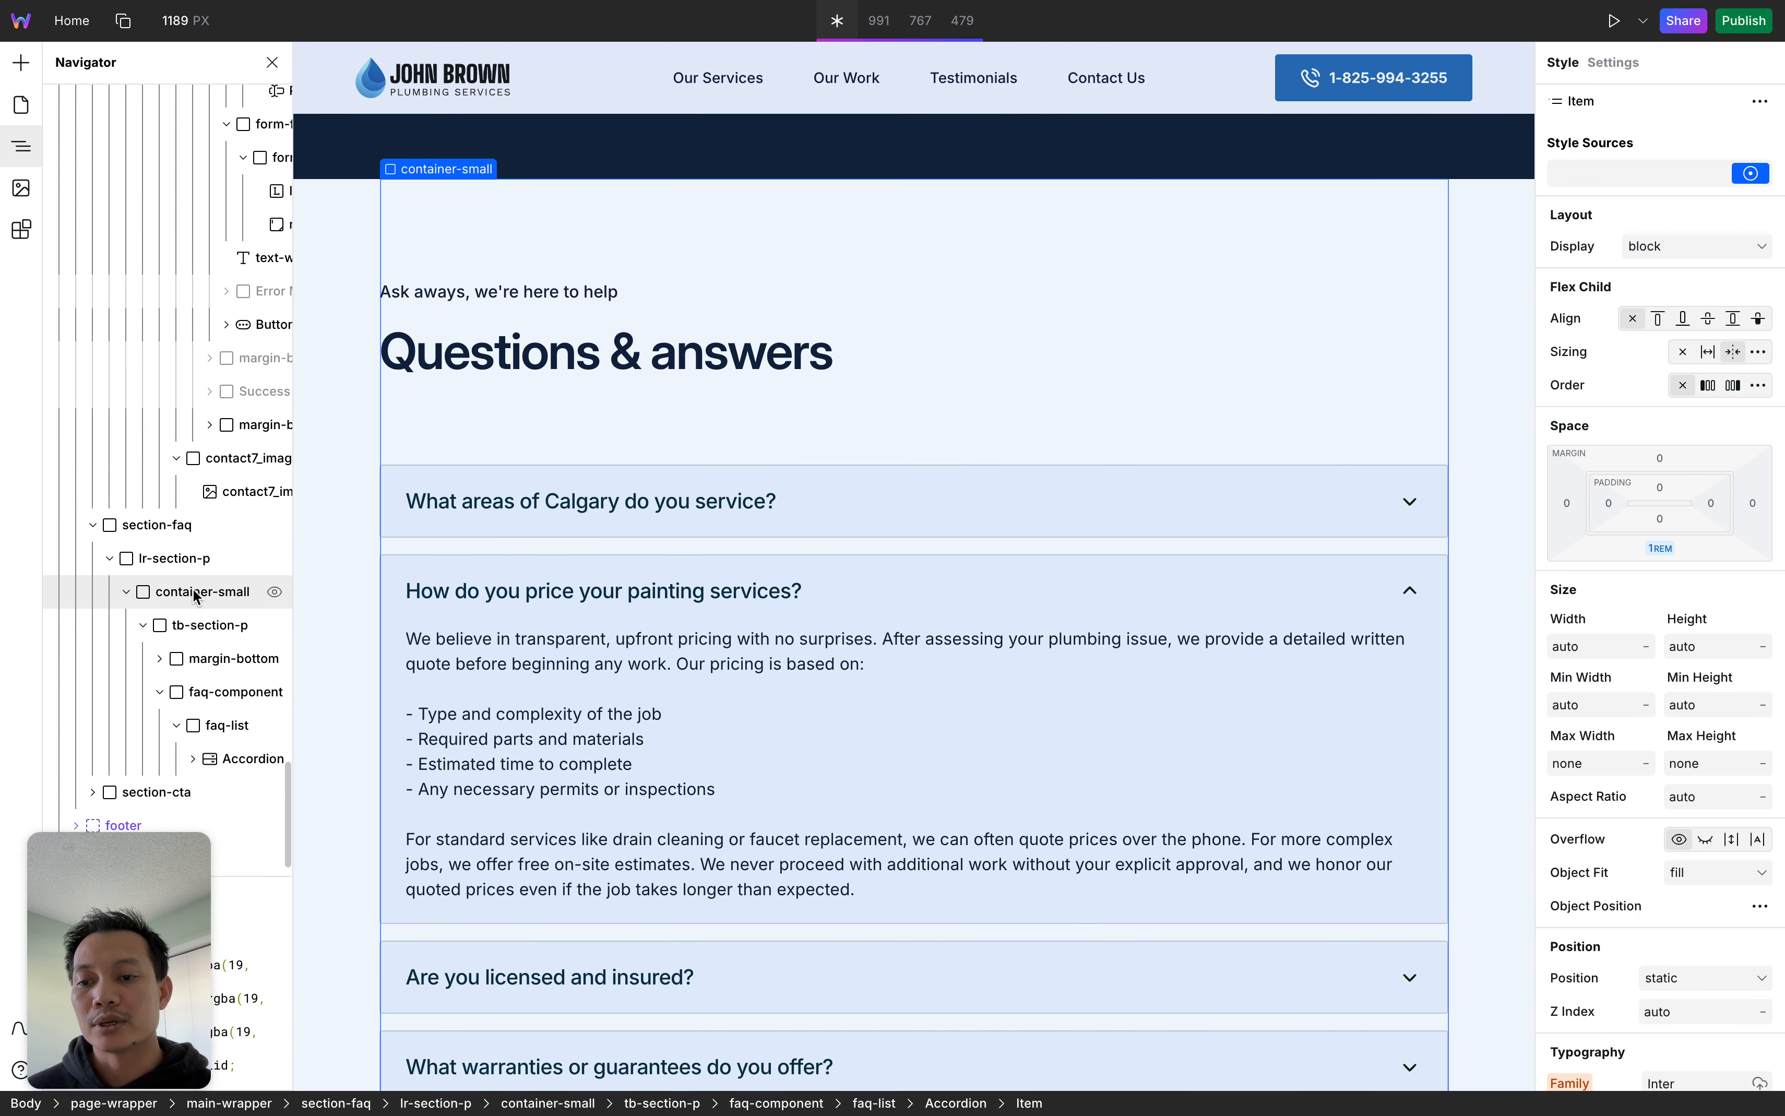
scroll(569, 757, "down", 3)
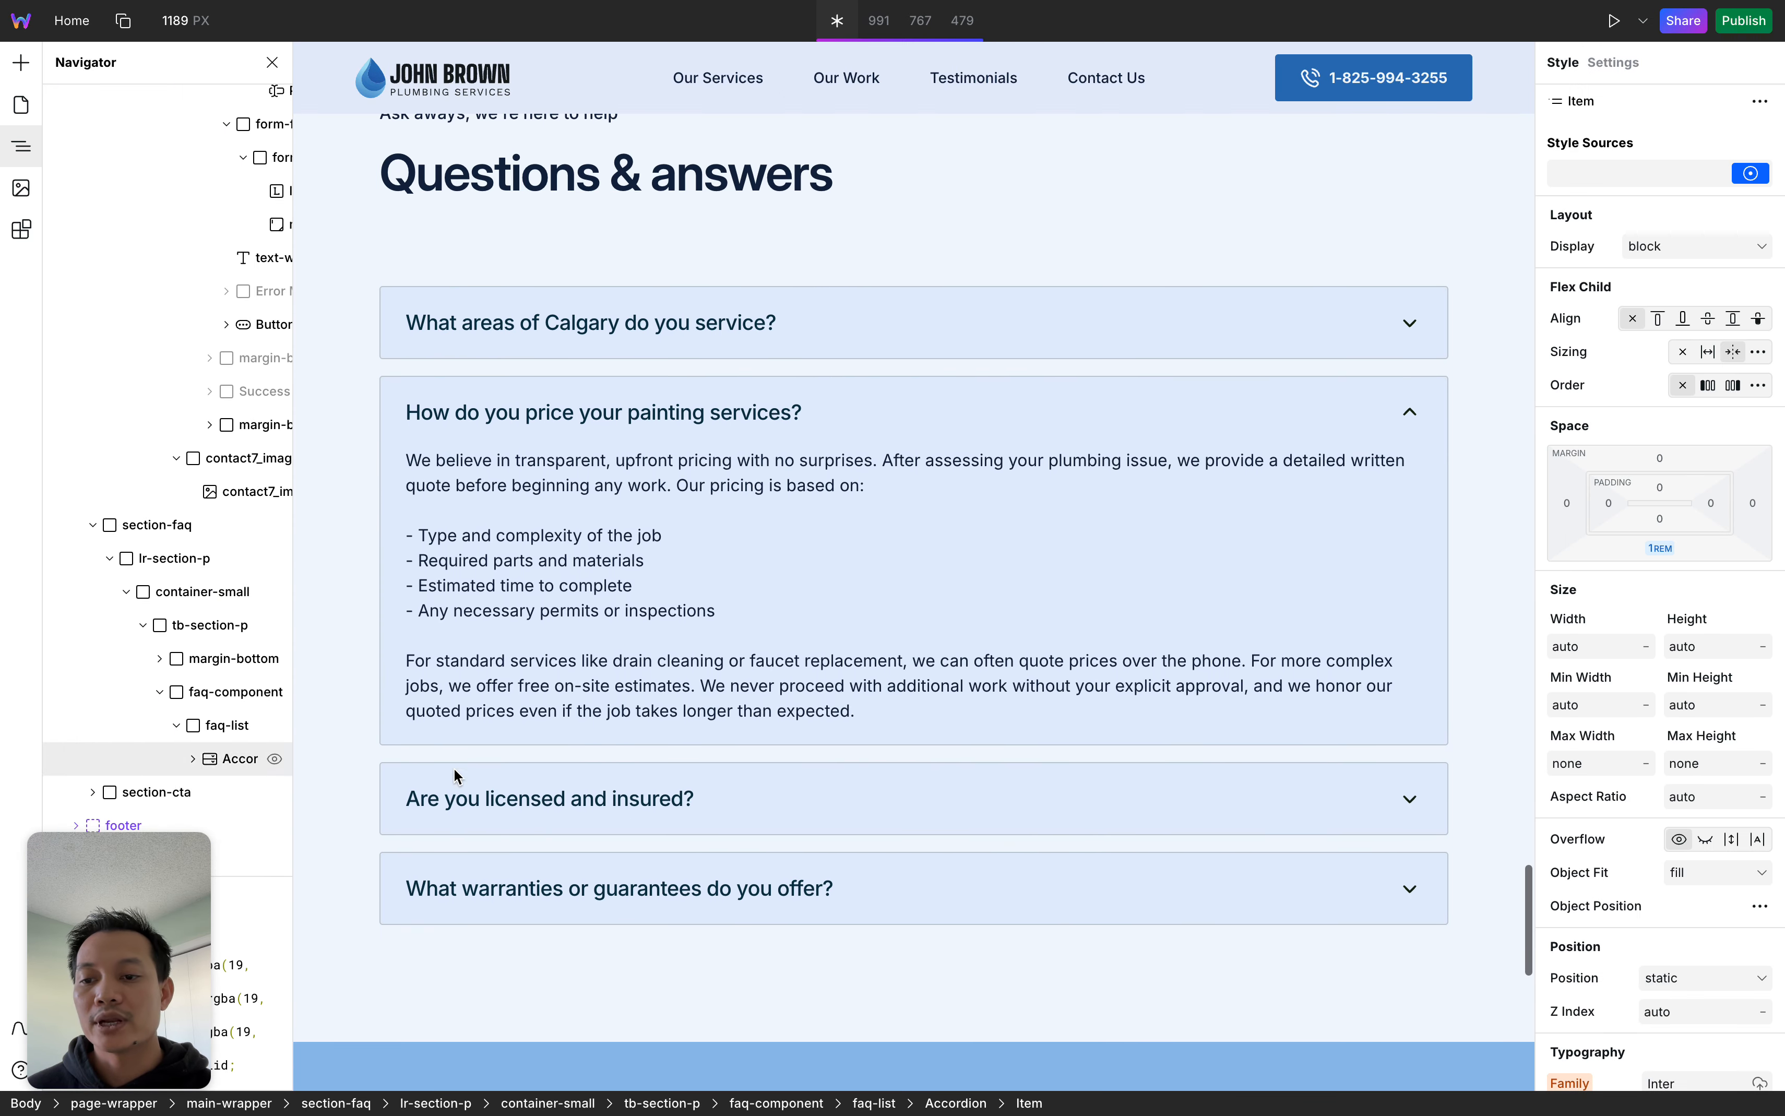
left_click(192, 759)
scroll(192, 764, "down", 2)
scroll(216, 760, "right", 2)
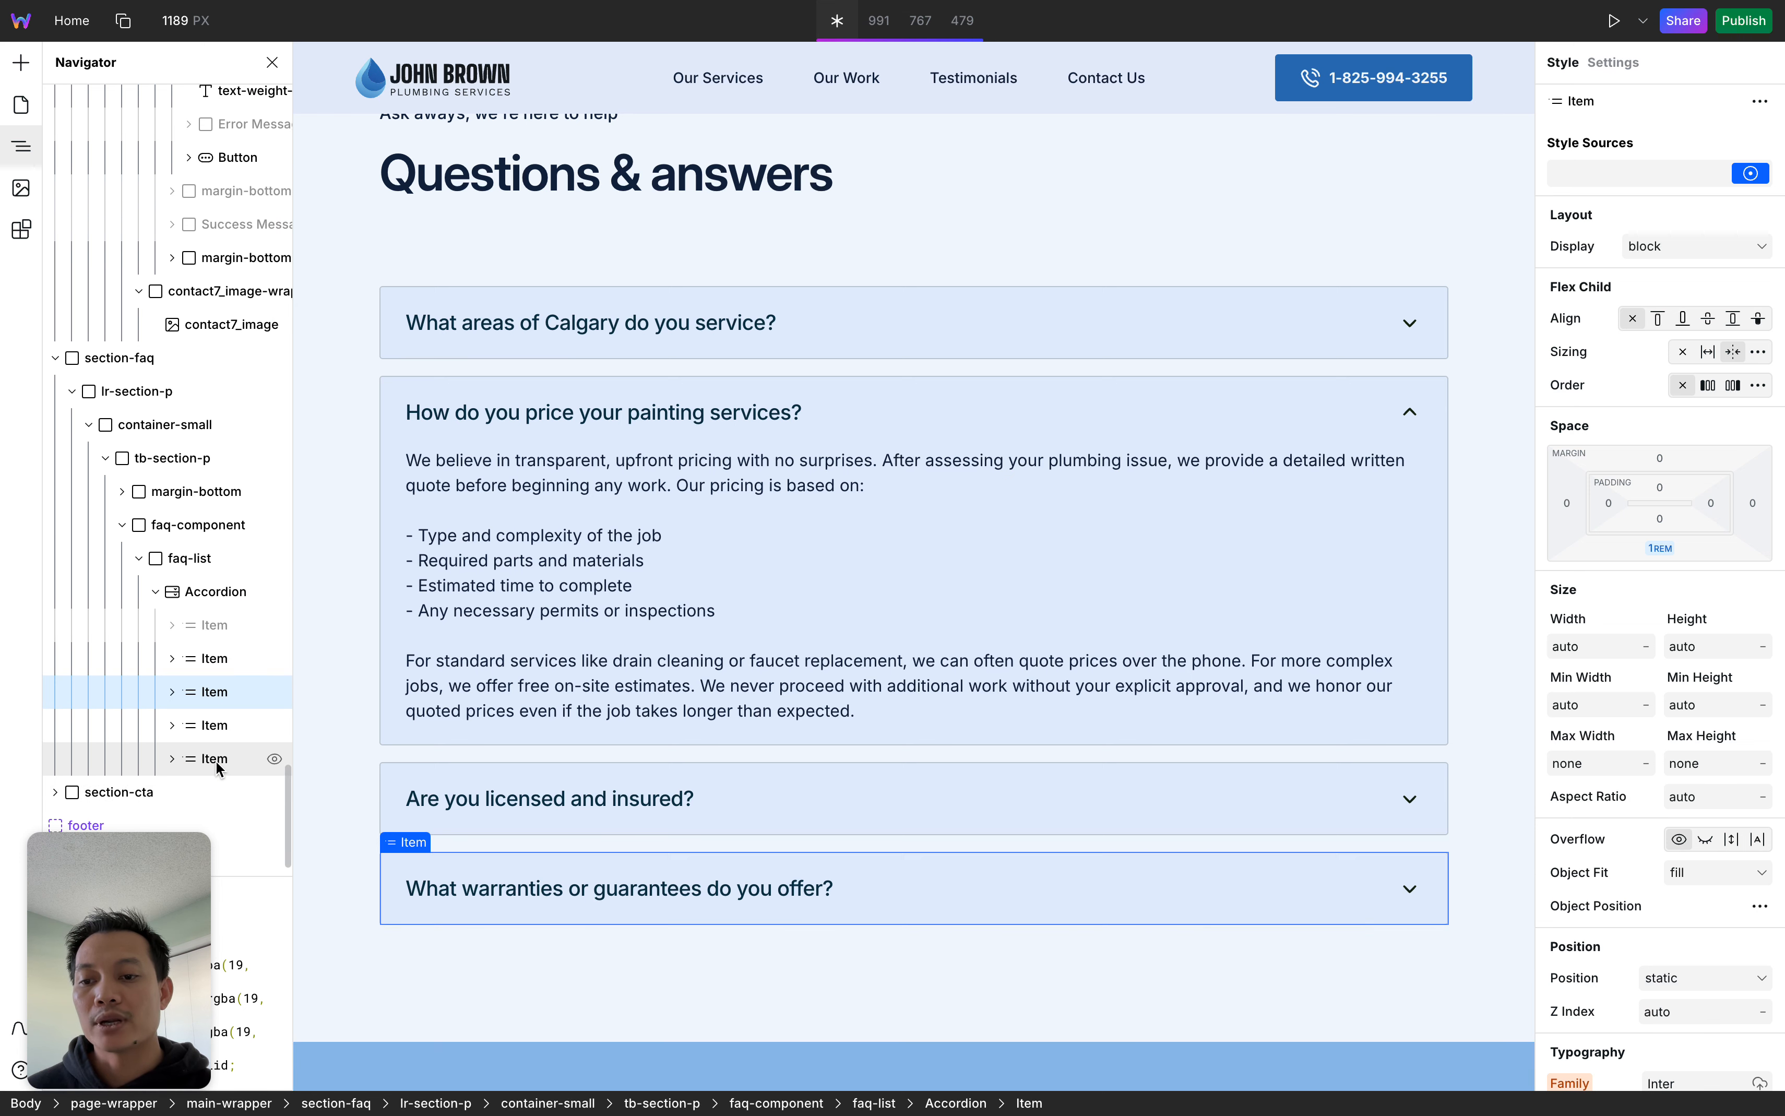
left_click(228, 759)
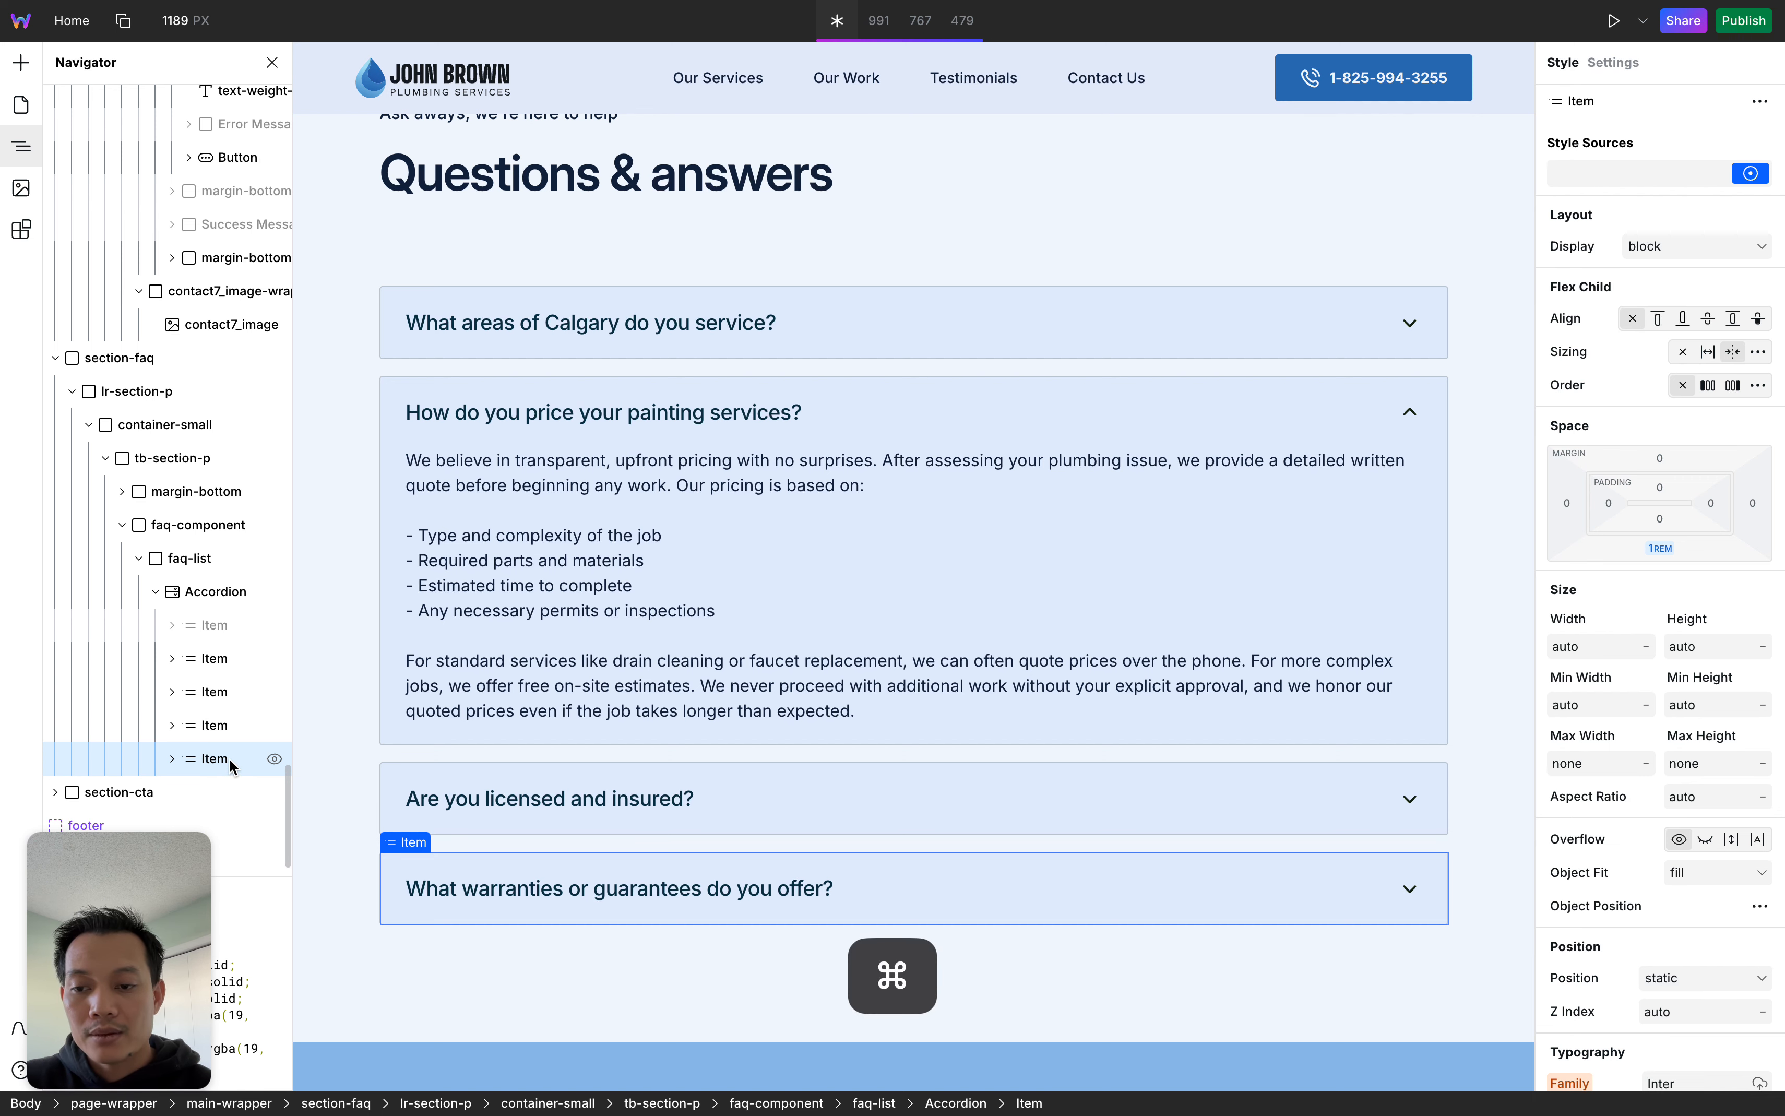
key("super+d")
scroll(594, 801, "down", 3)
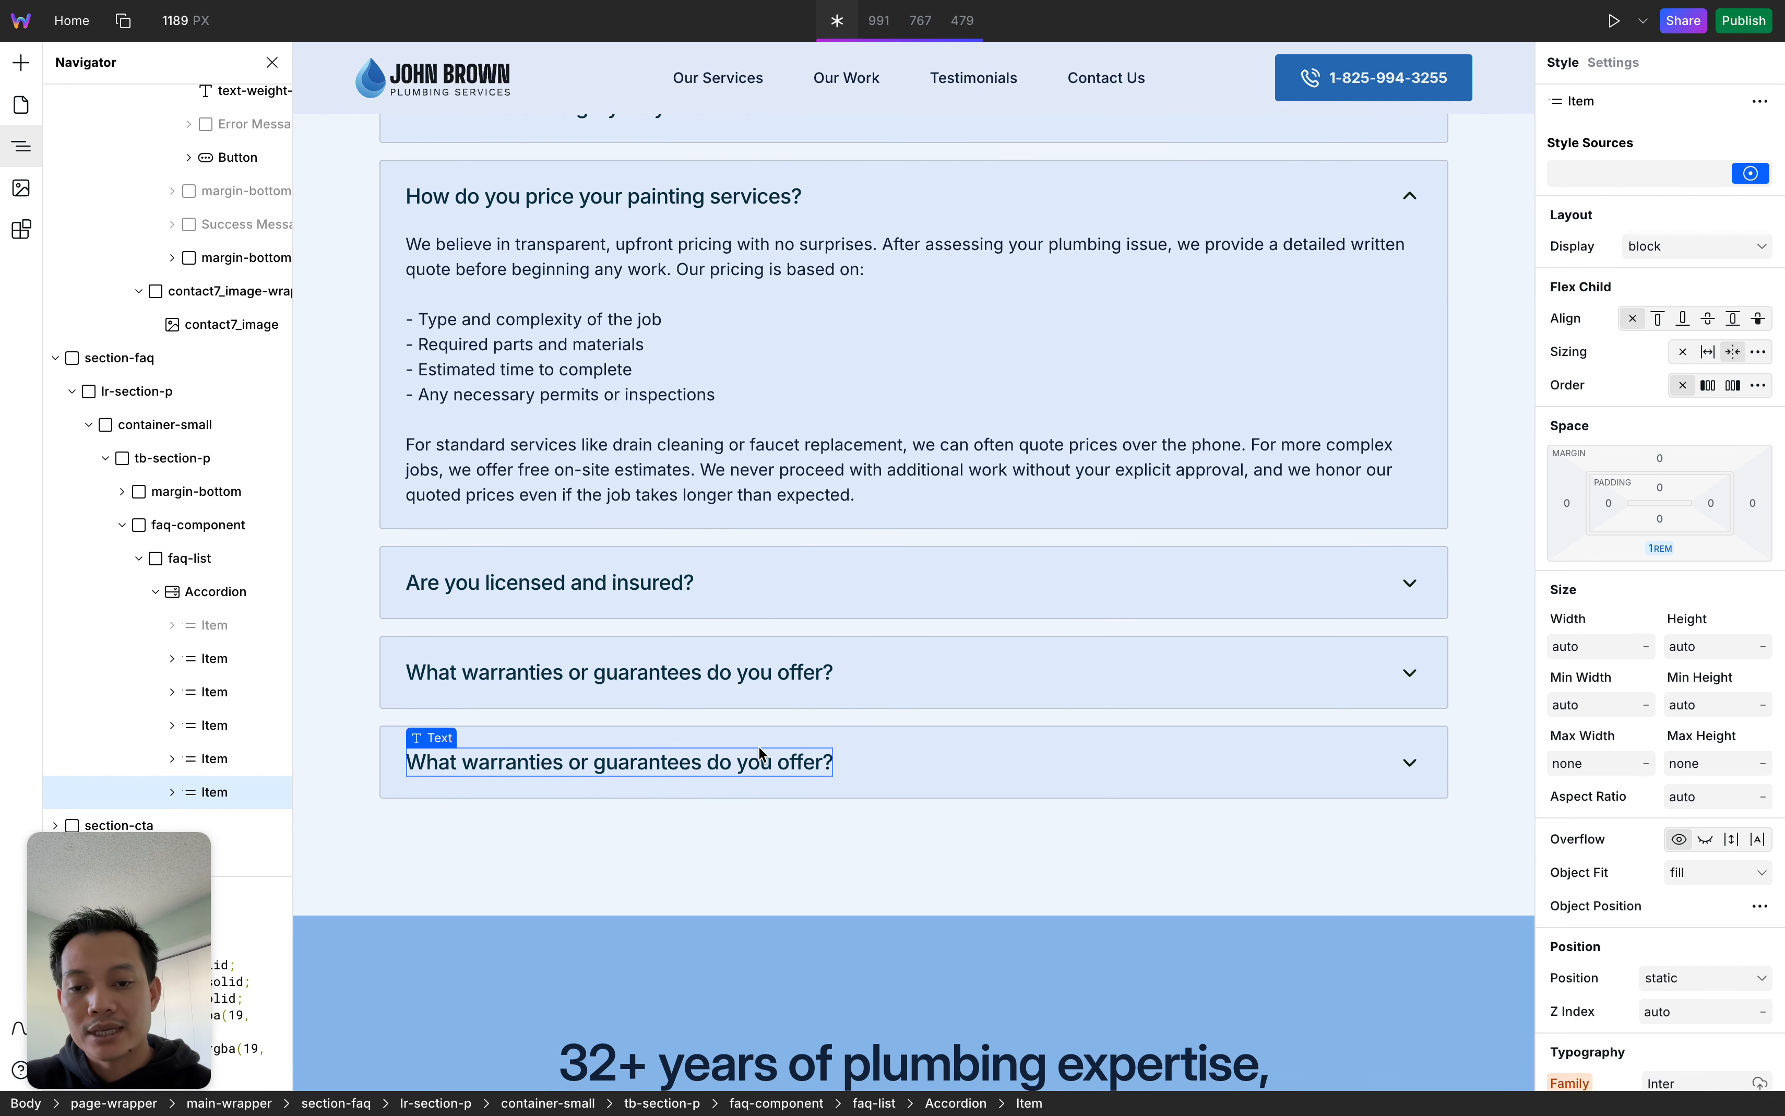
key("super+d")
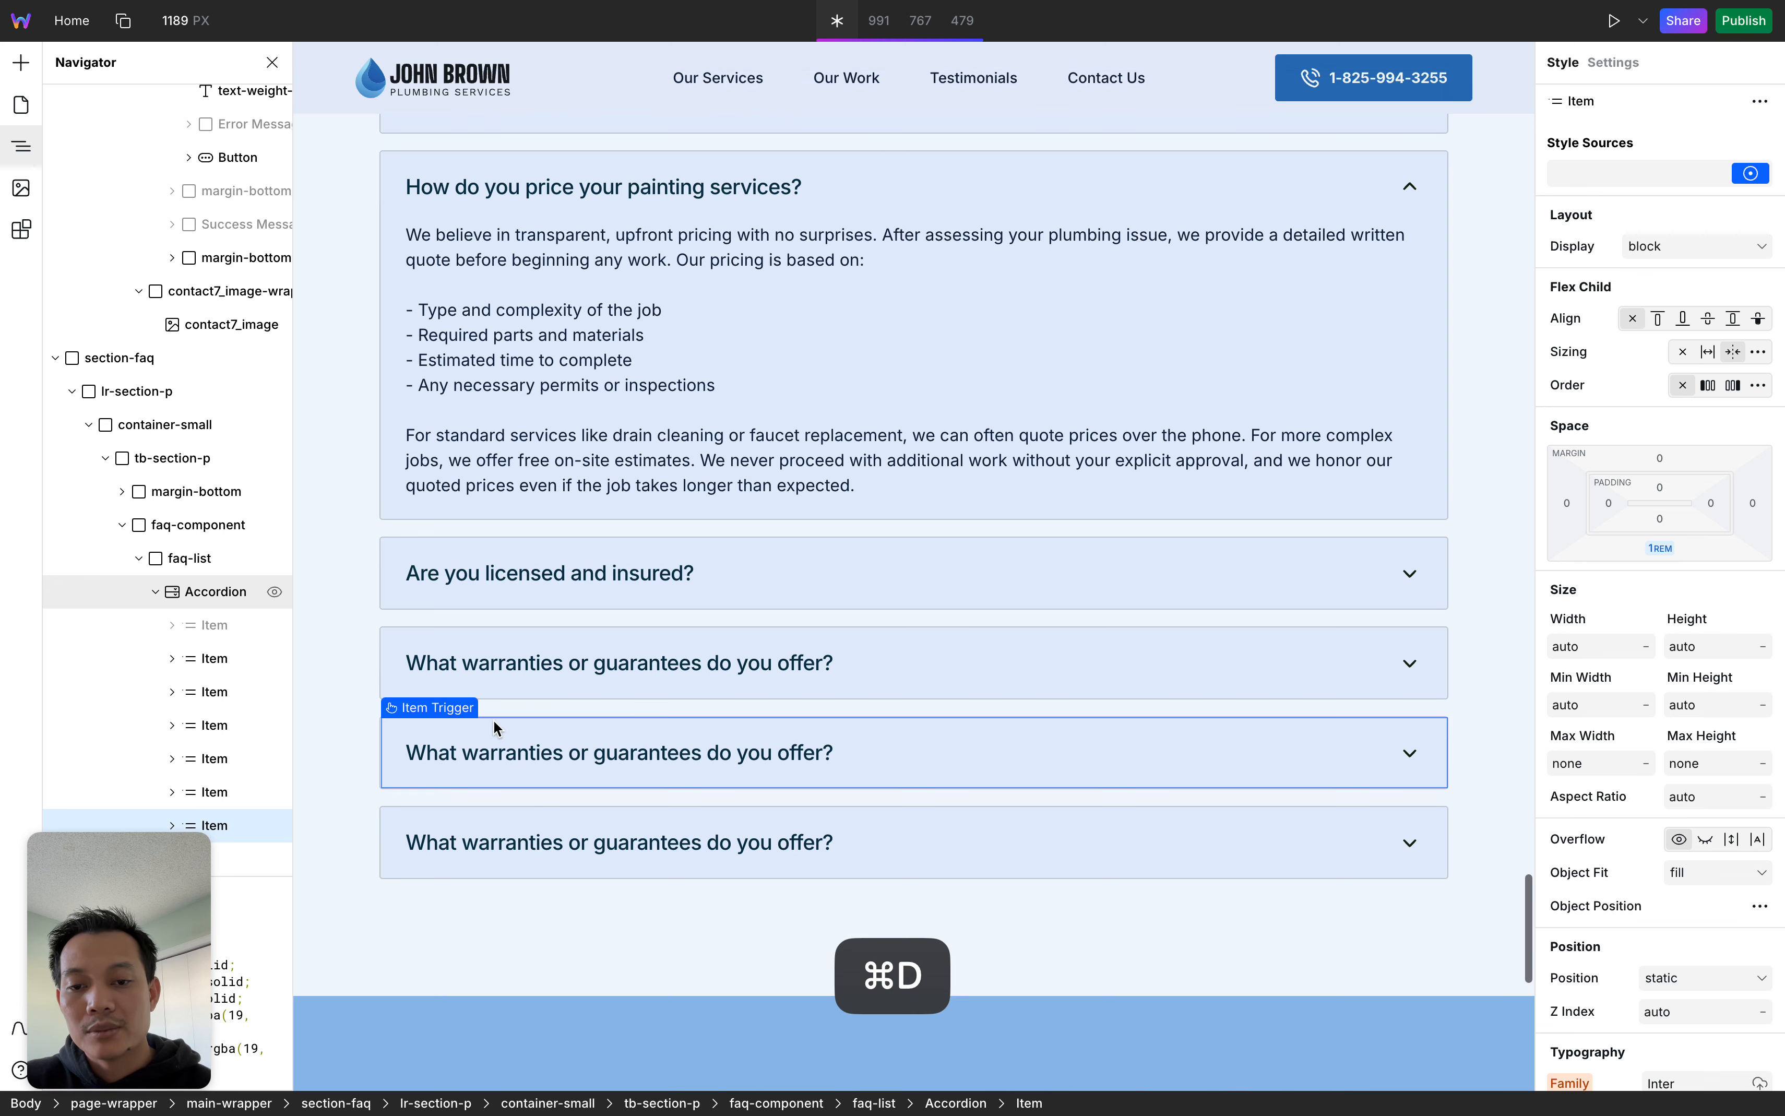
scroll(992, 771, "down", 2)
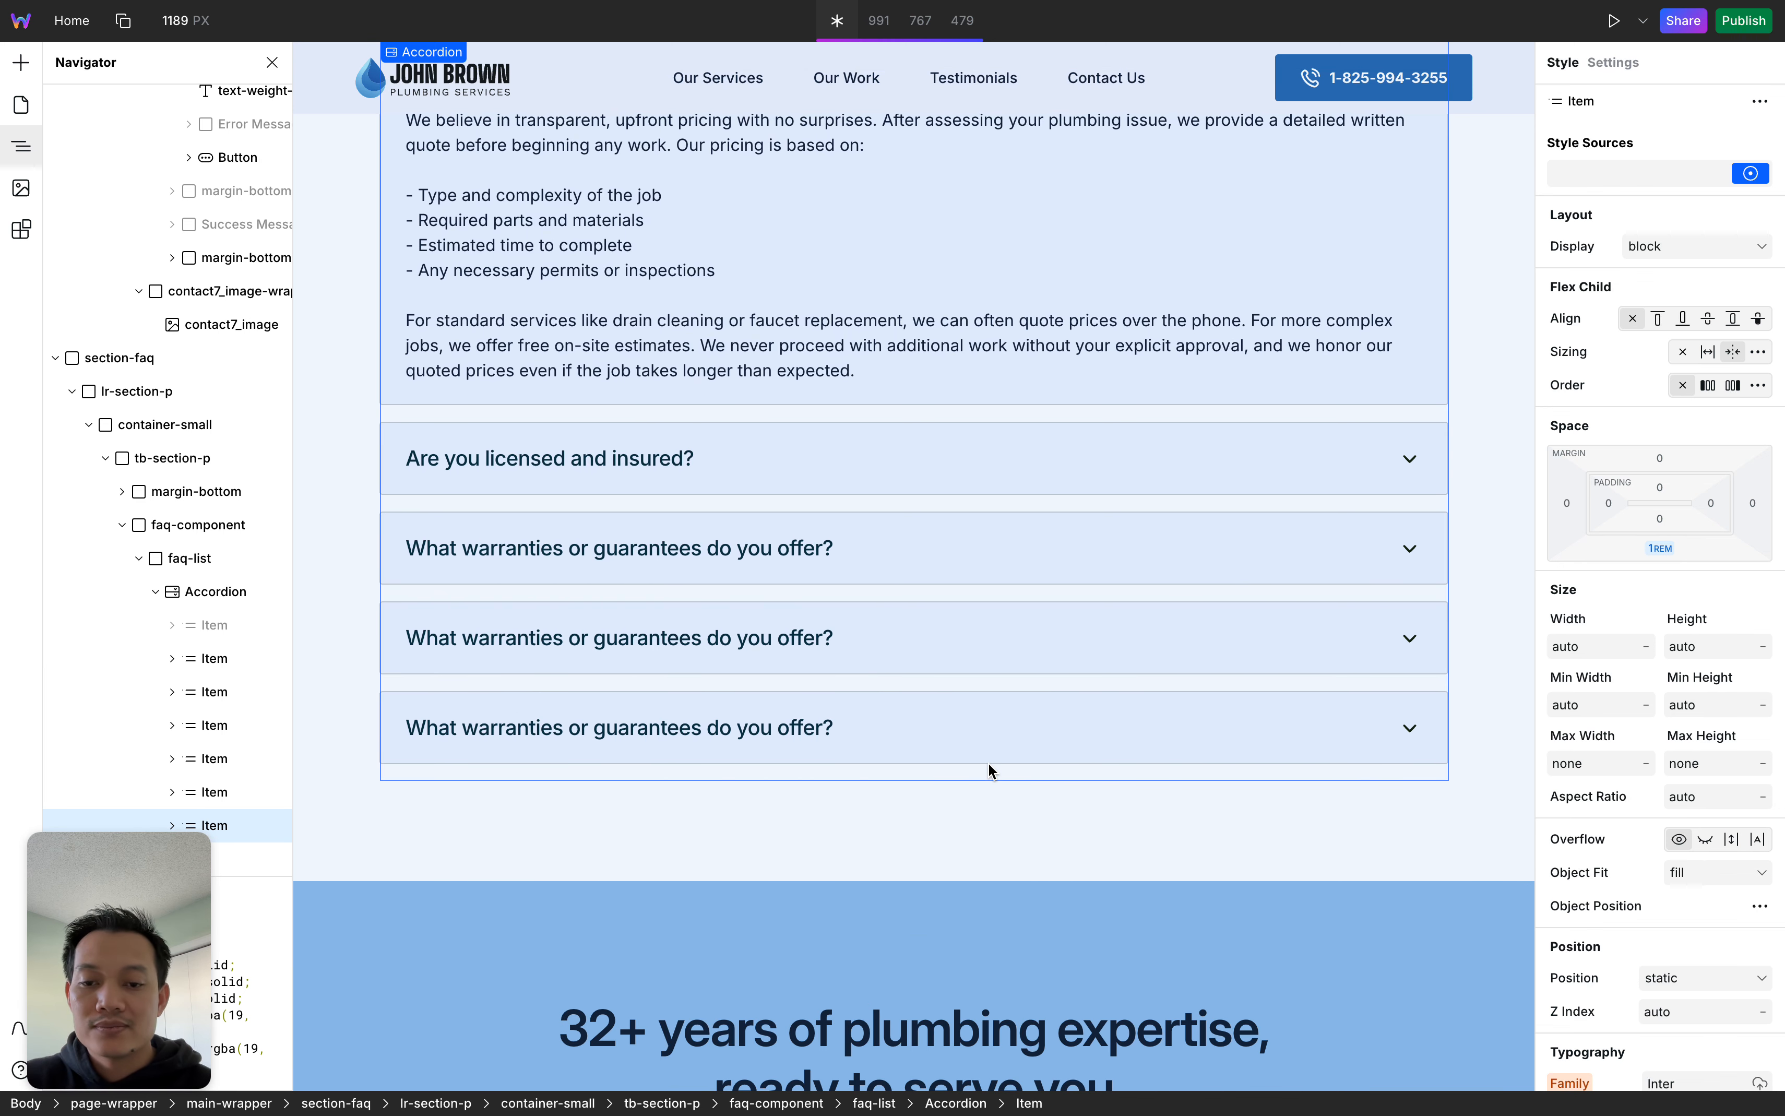
Undo both duplications of the "What warranties or guarantees do you offer?" item
key("super+z")
key("super+z")
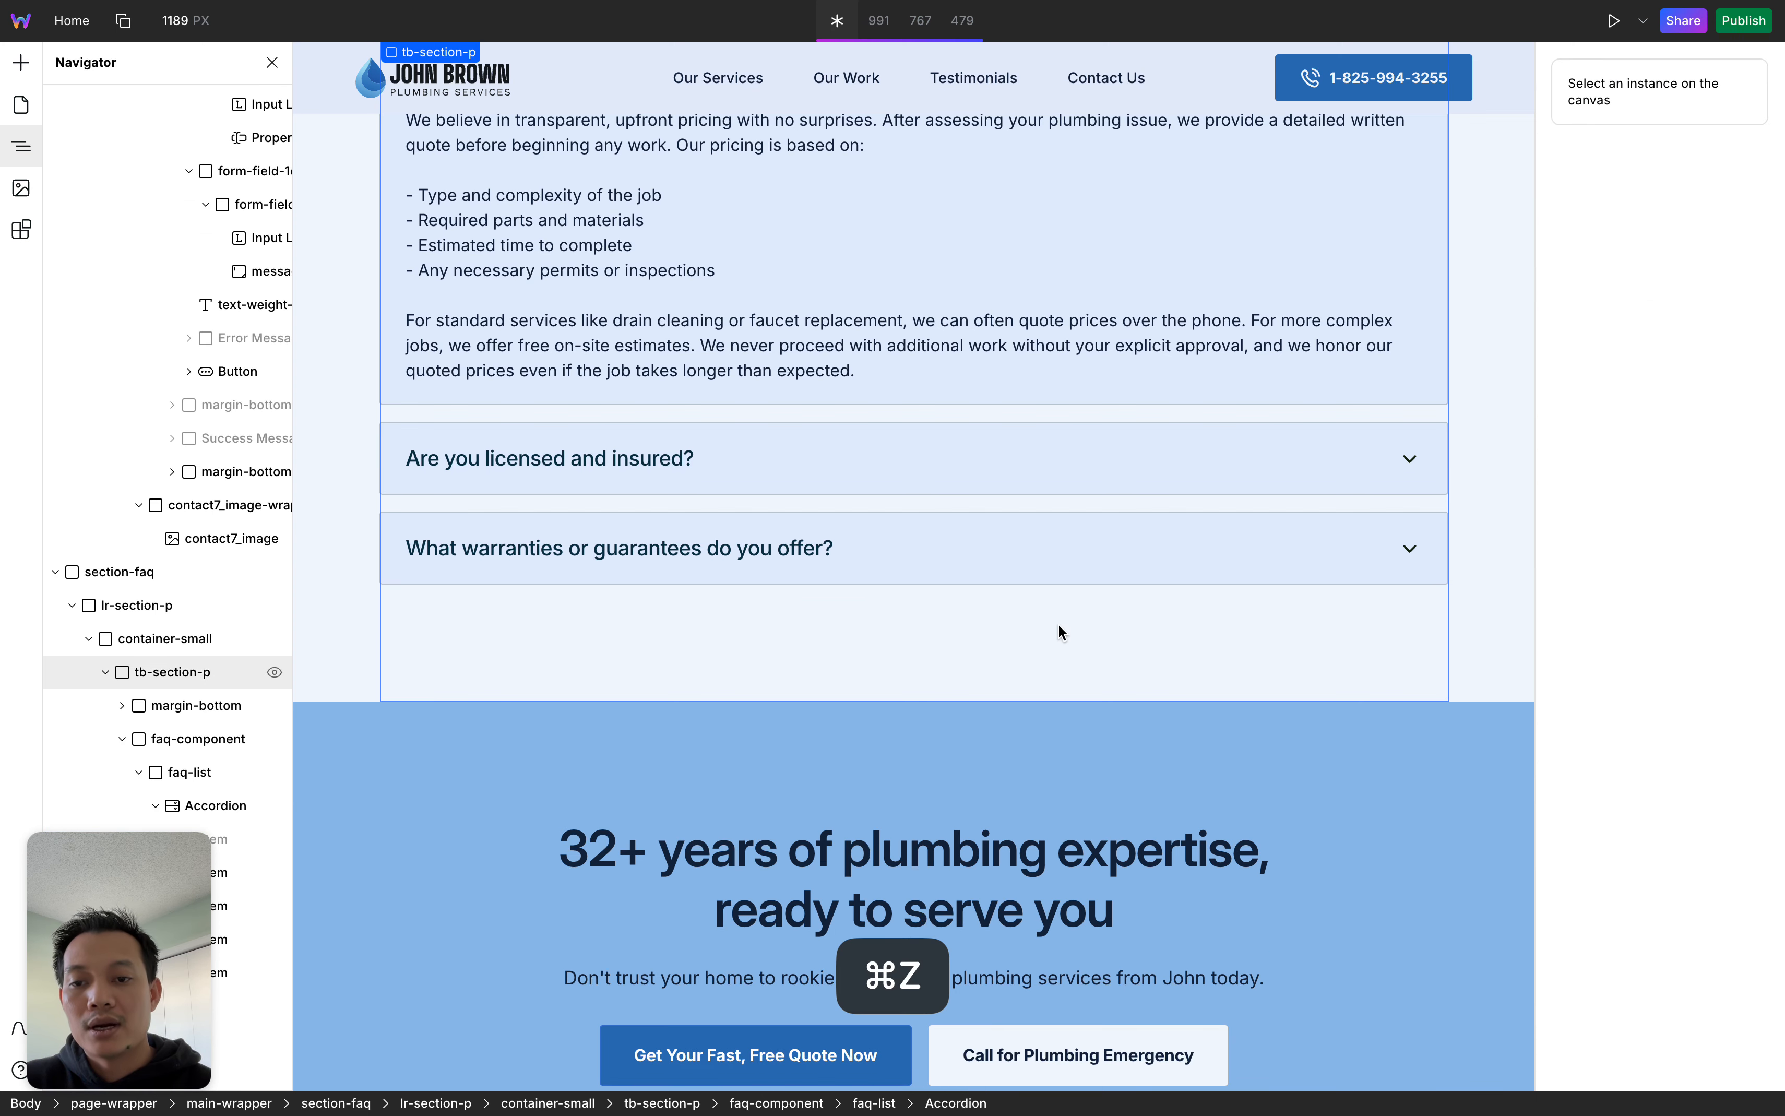
scroll(1058, 624, "up", 5)
scroll(930, 686, "up", 5)
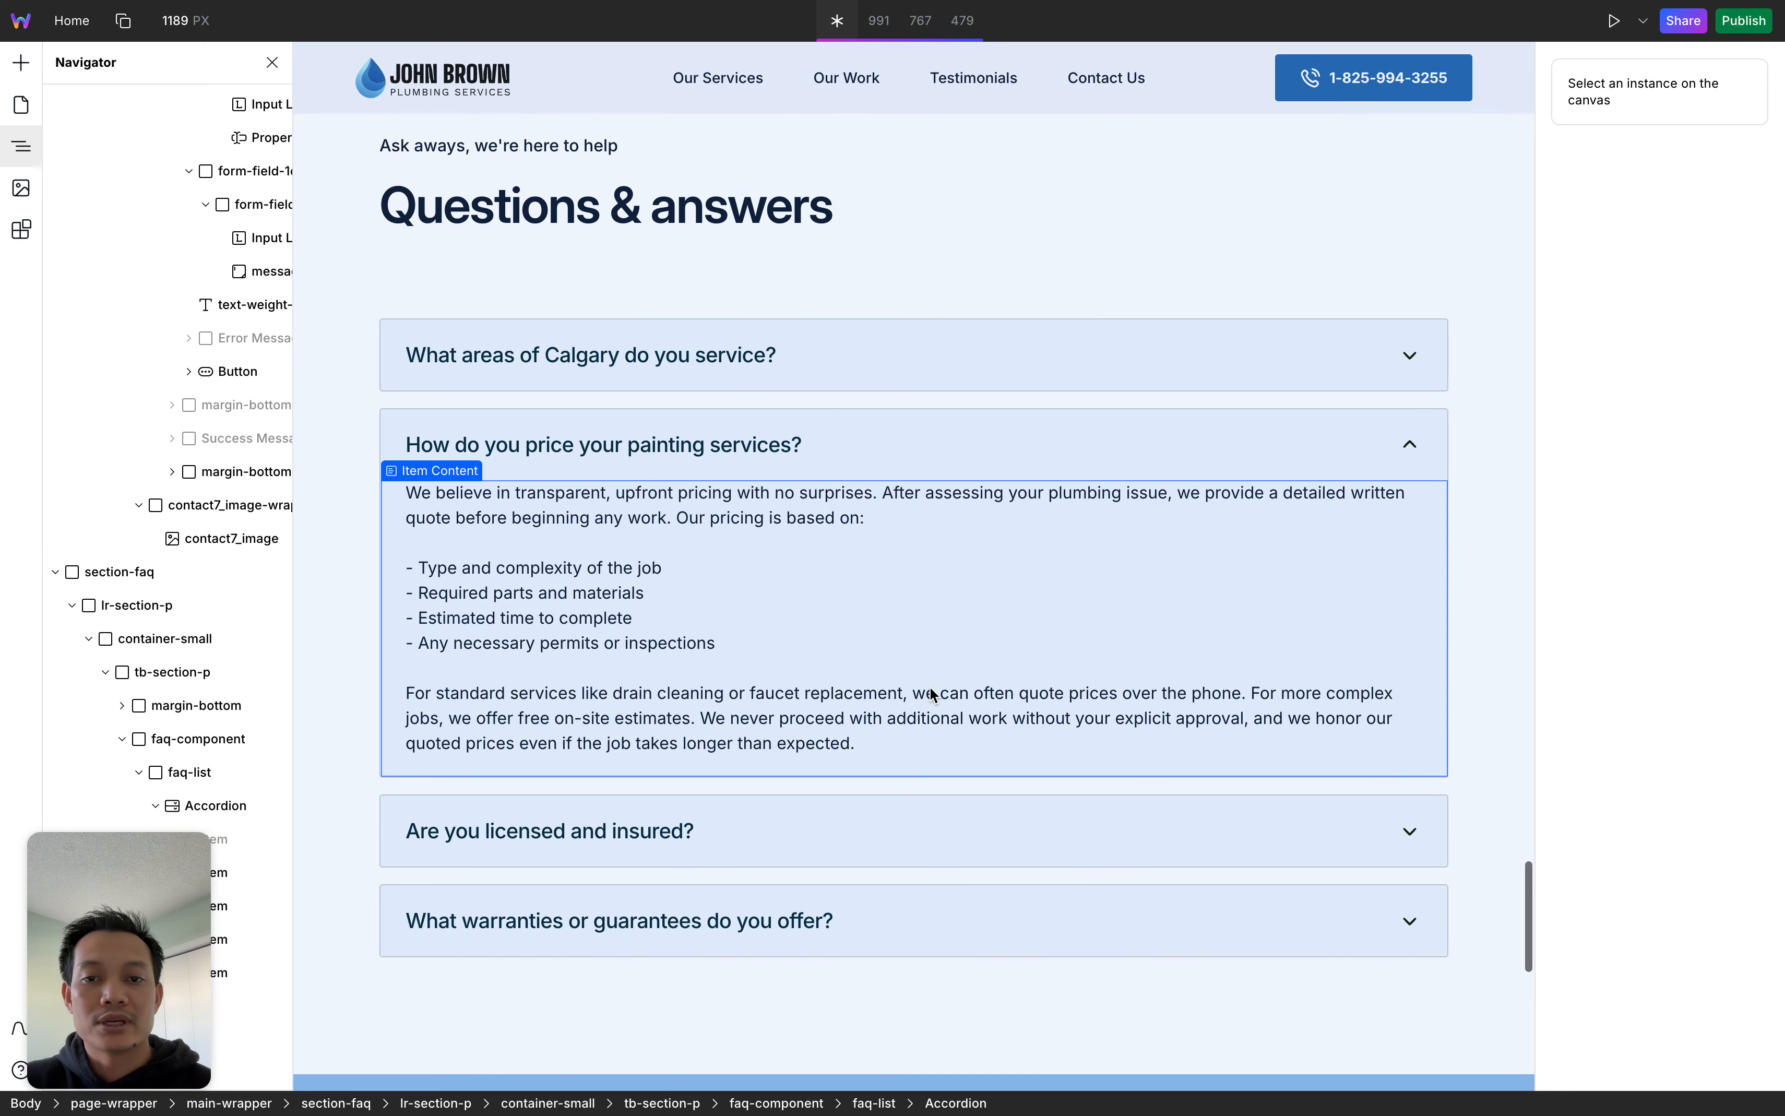
Review the call-to-action section and footer, and return to the hero section
scroll(968, 722, "down", 4)
scroll(971, 730, "down", 10)
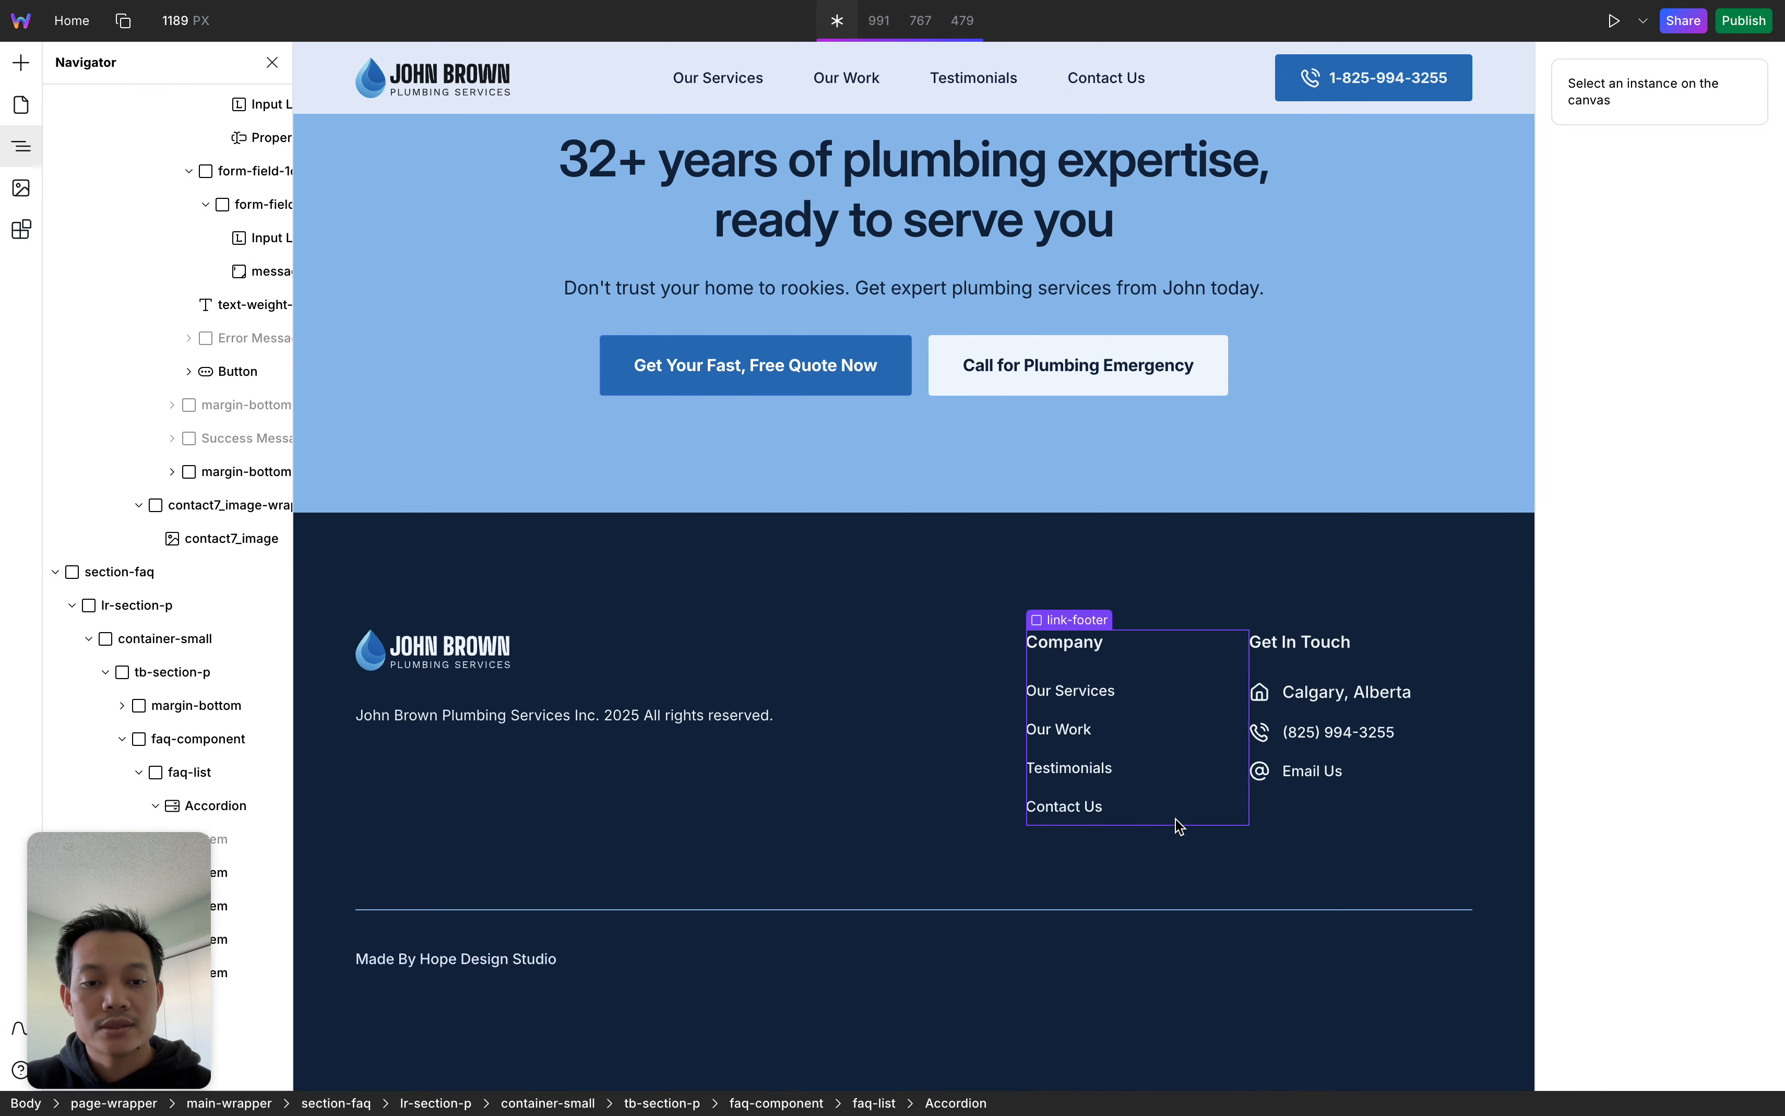
scroll(1347, 546, "up", 20)
scroll(1349, 548, "up", 20)
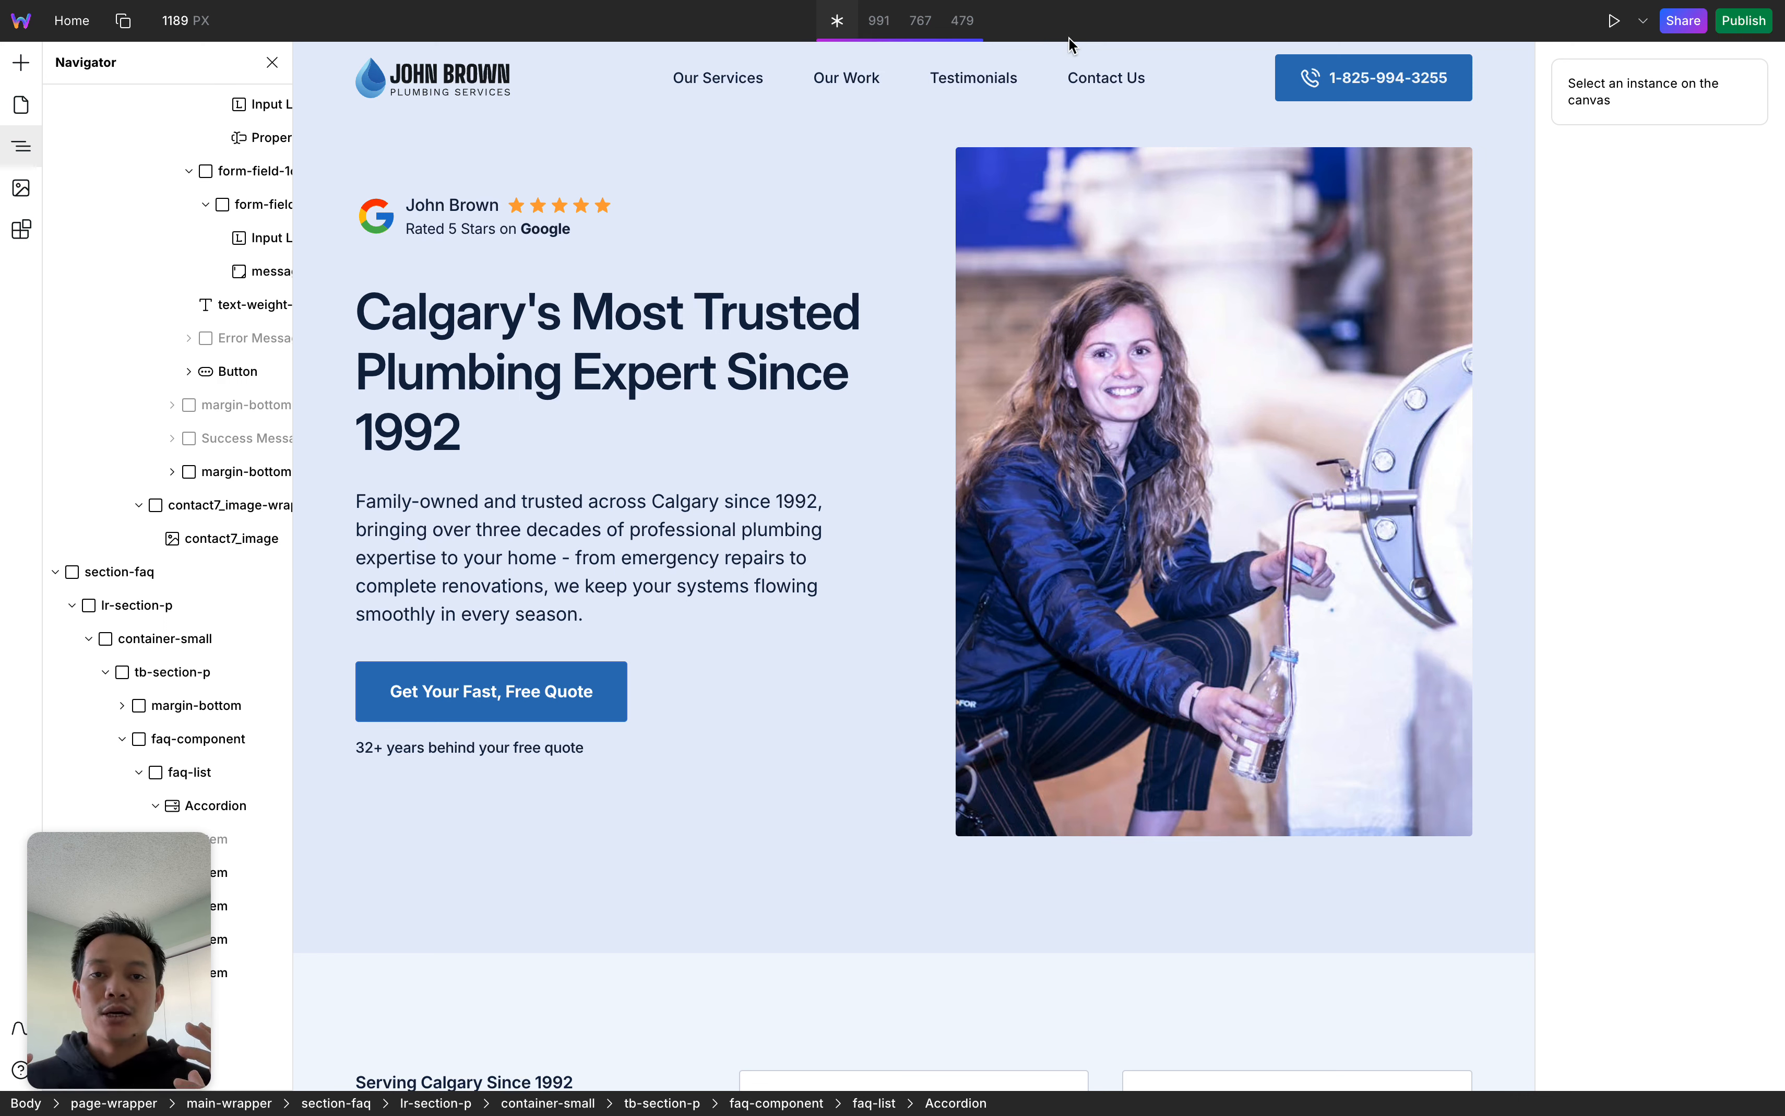
Hide the element tree and switch the canvas to the 991 px breakpoint
left_click(271, 62)
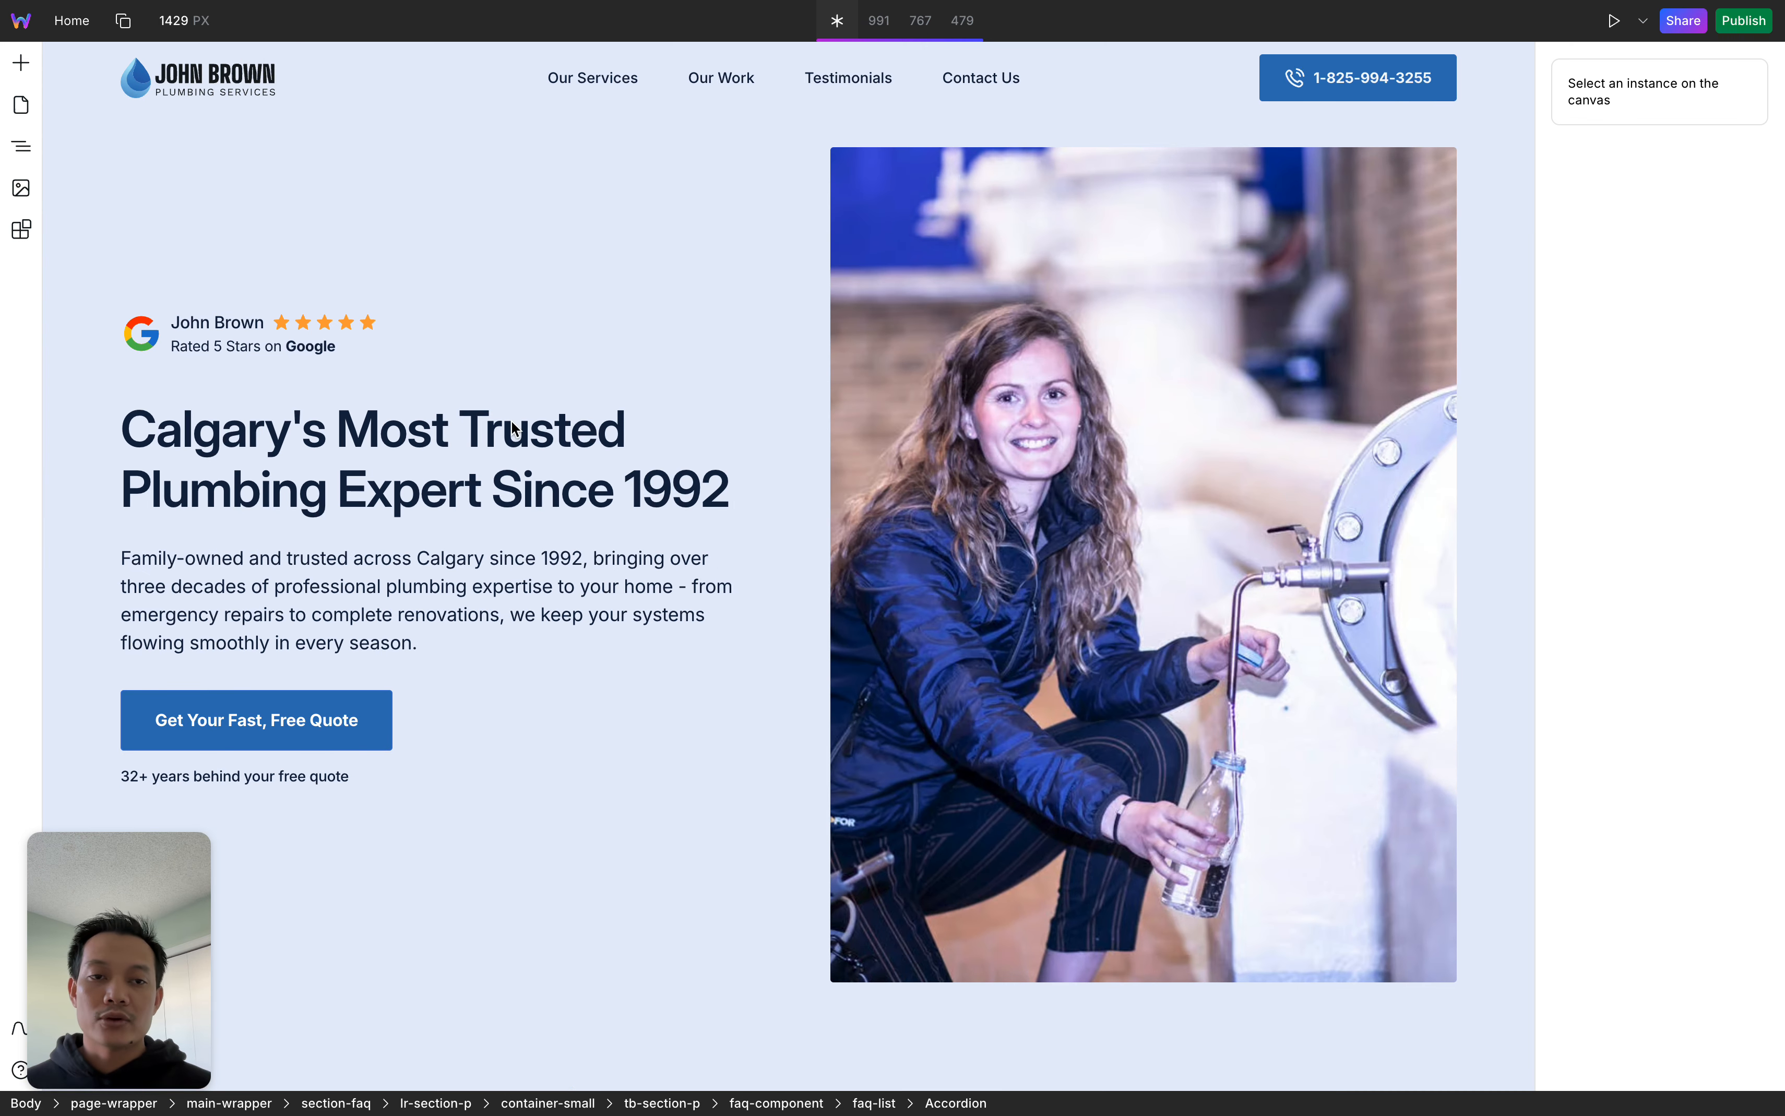
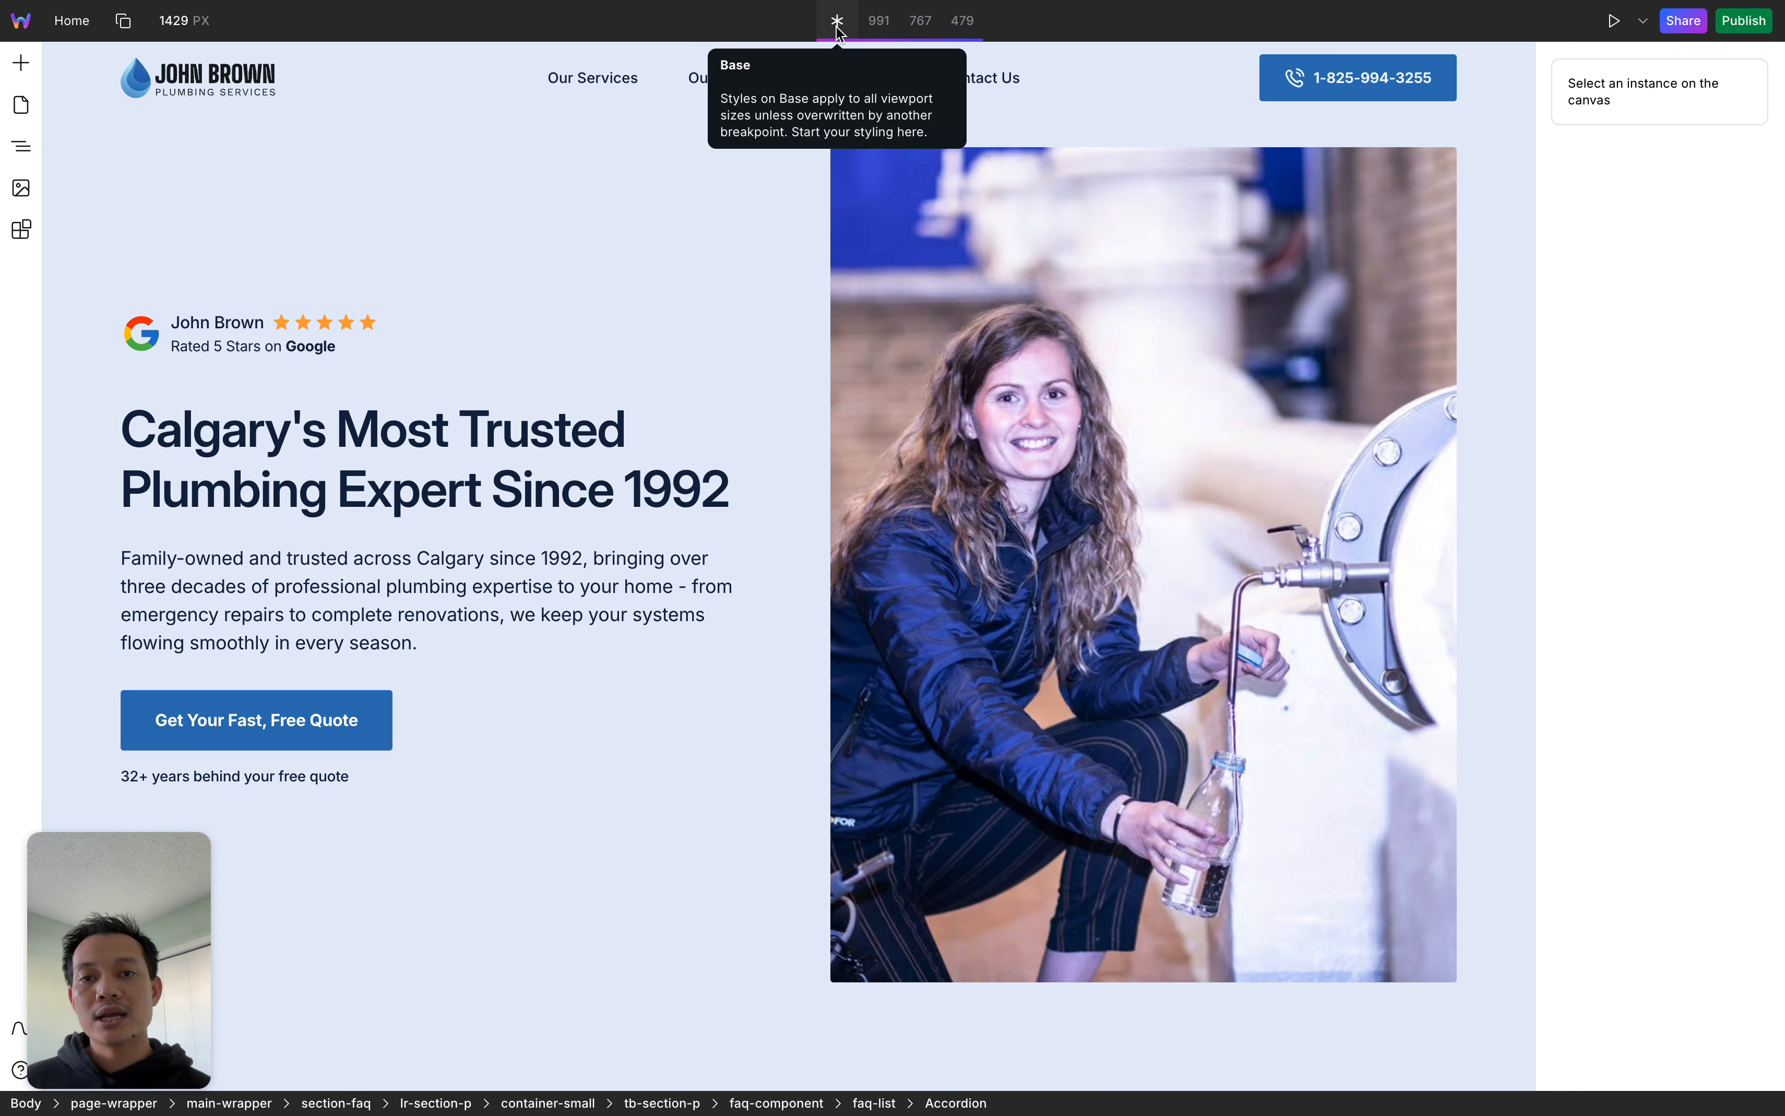
left_click(880, 22)
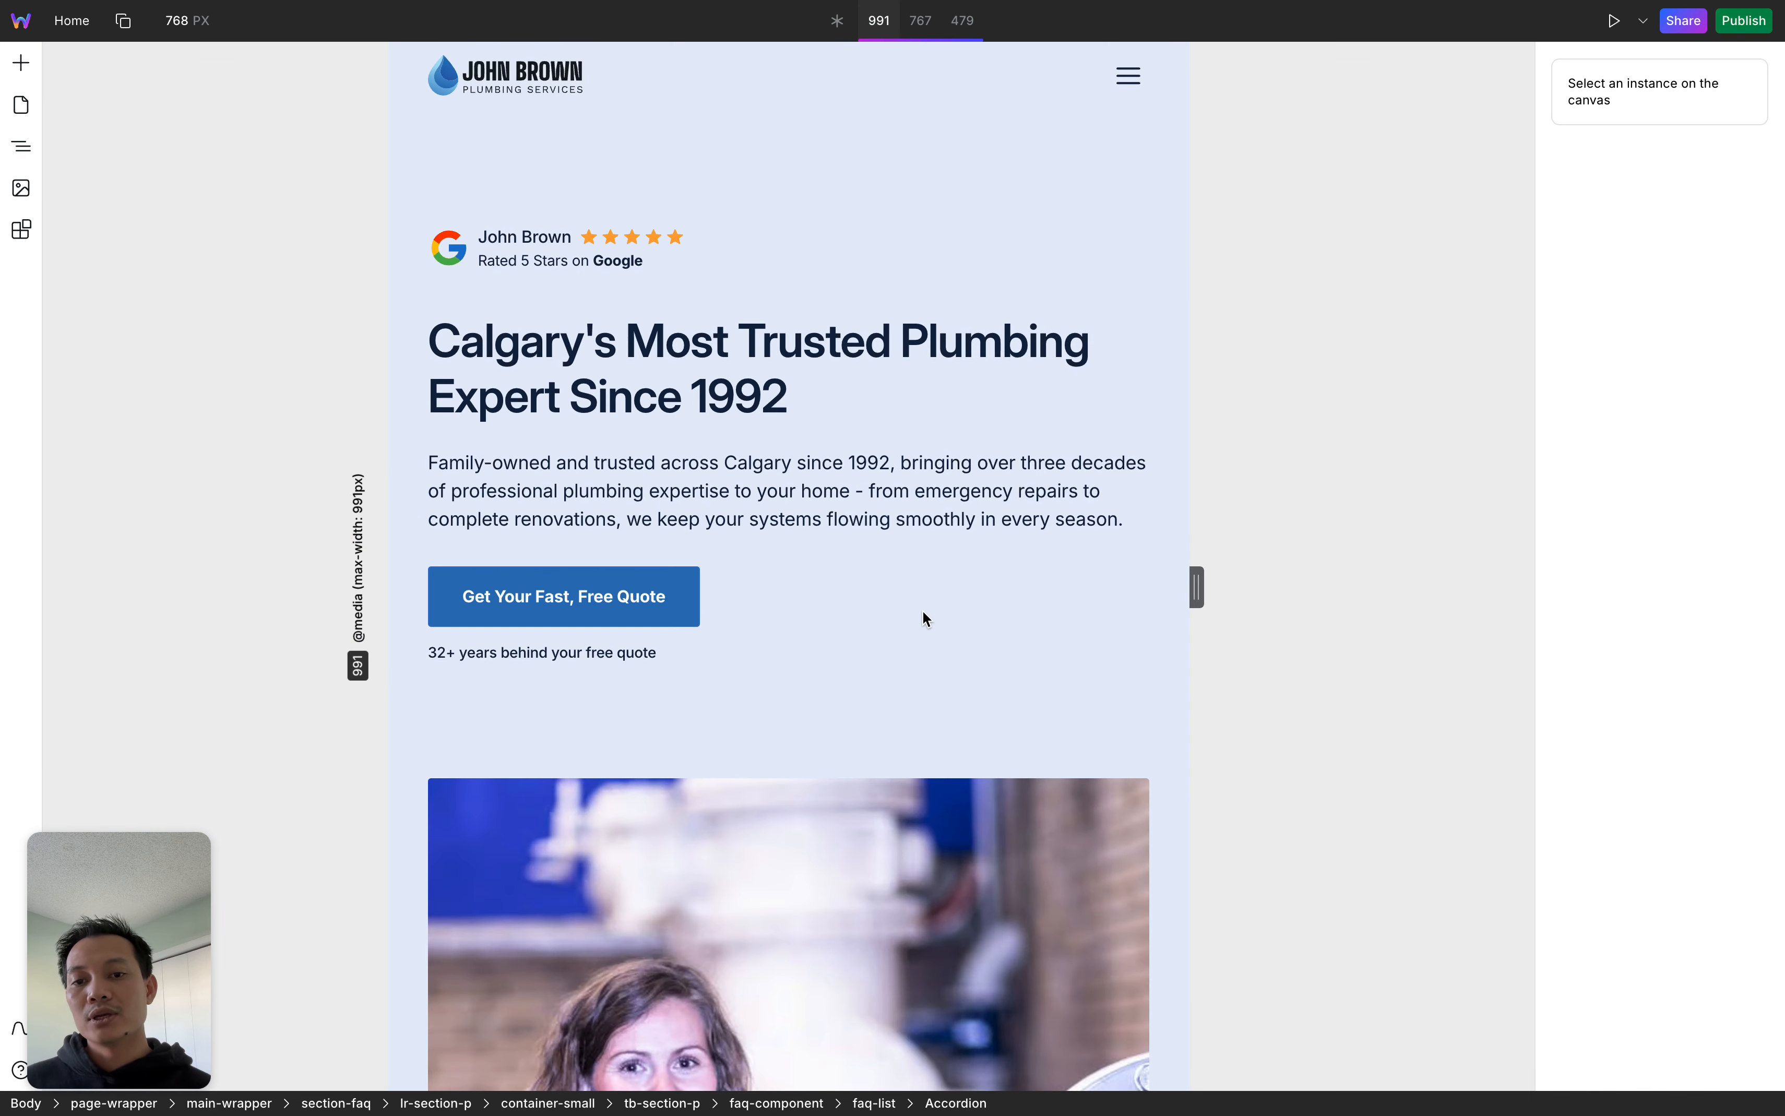
Examine the page layout at the 991 px breakpoint, covering the hero, projects, testimonials, quote form and FAQ sections
left_click(913, 646)
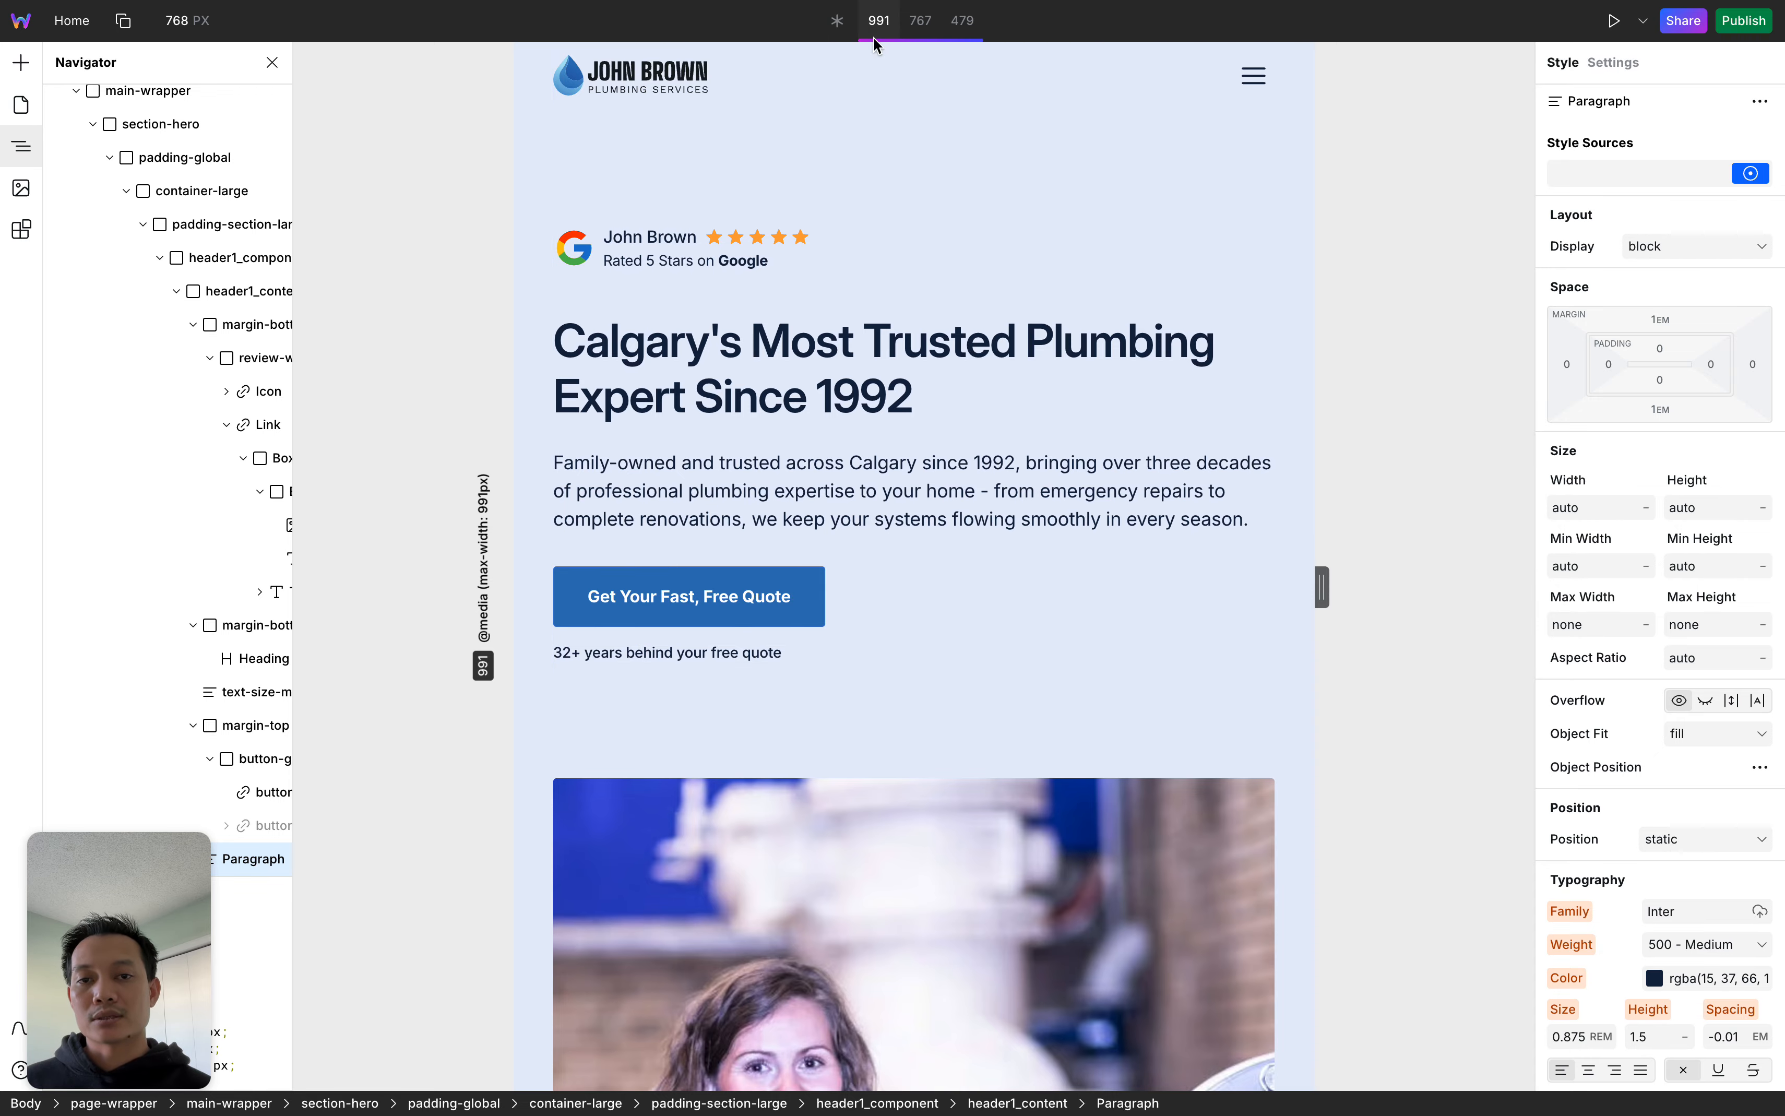
scroll(907, 213, "down", 1)
scroll(907, 214, "up", 1)
scroll(907, 215, "down", 15)
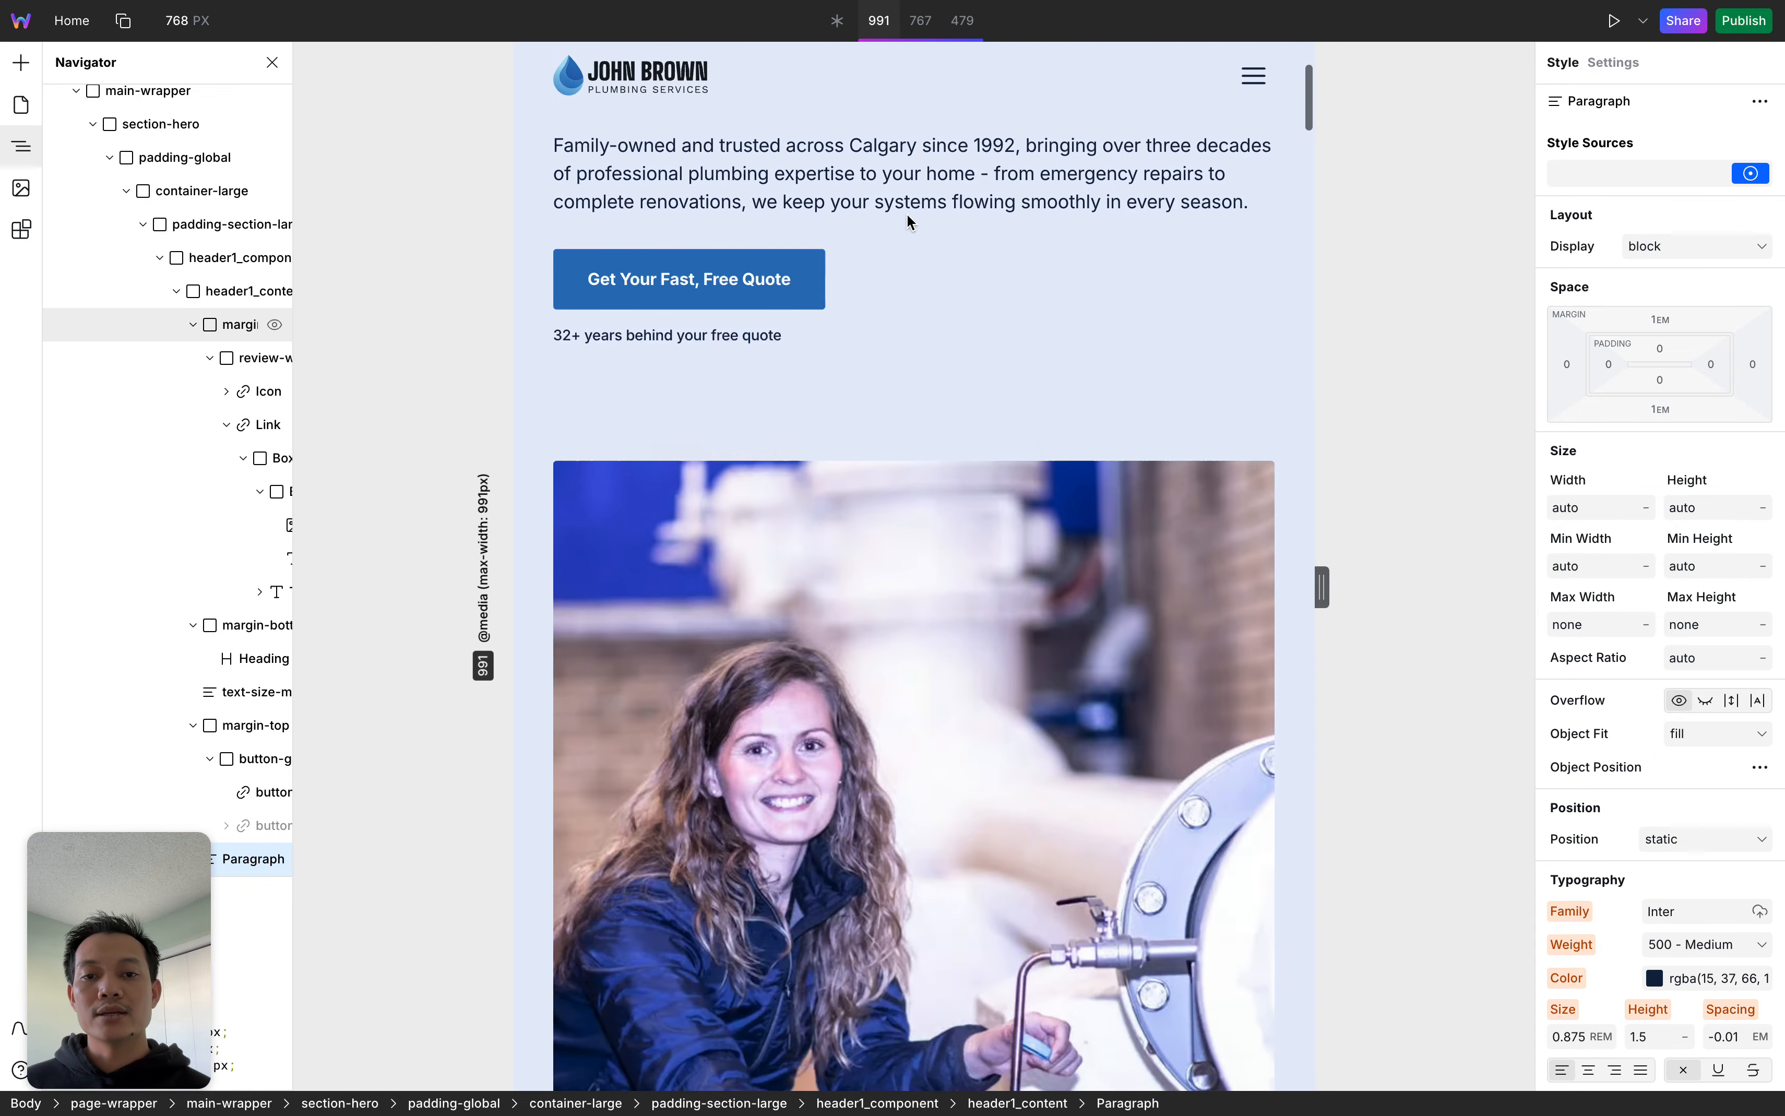
scroll(906, 213, "down", 20)
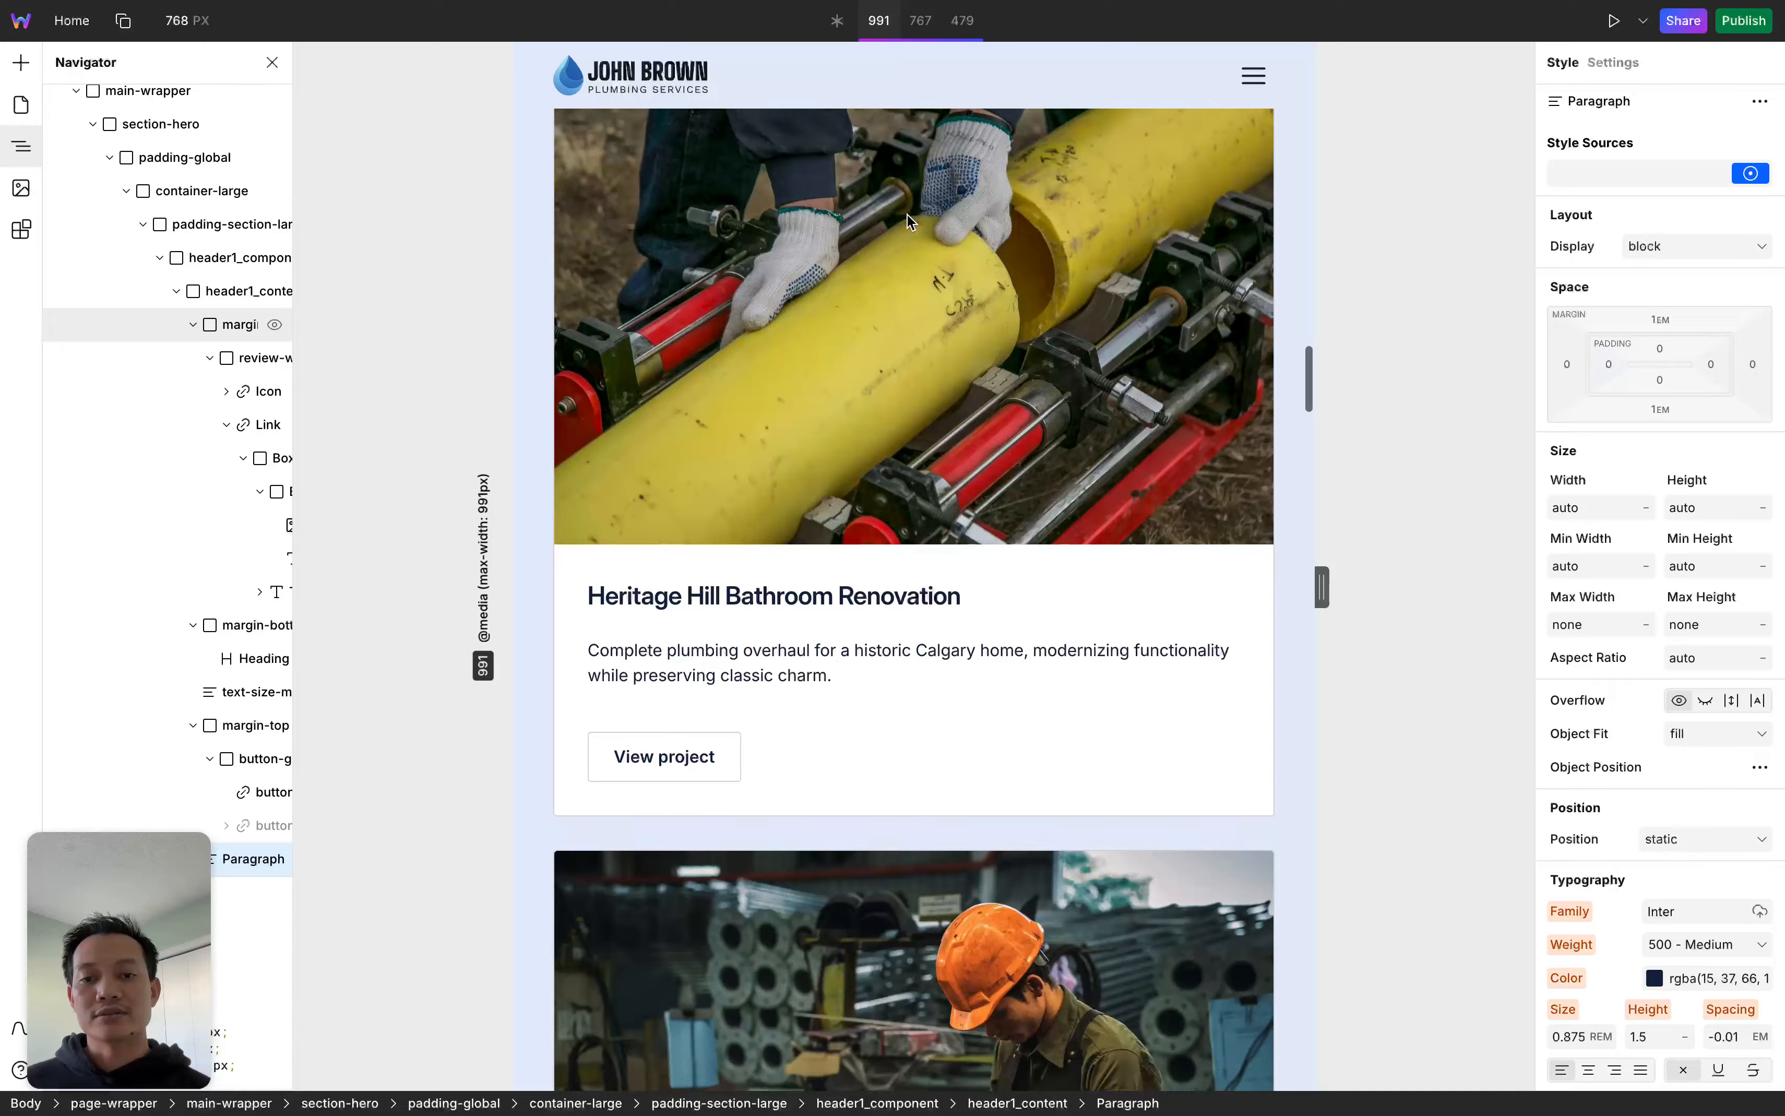
scroll(907, 213, "down", 20)
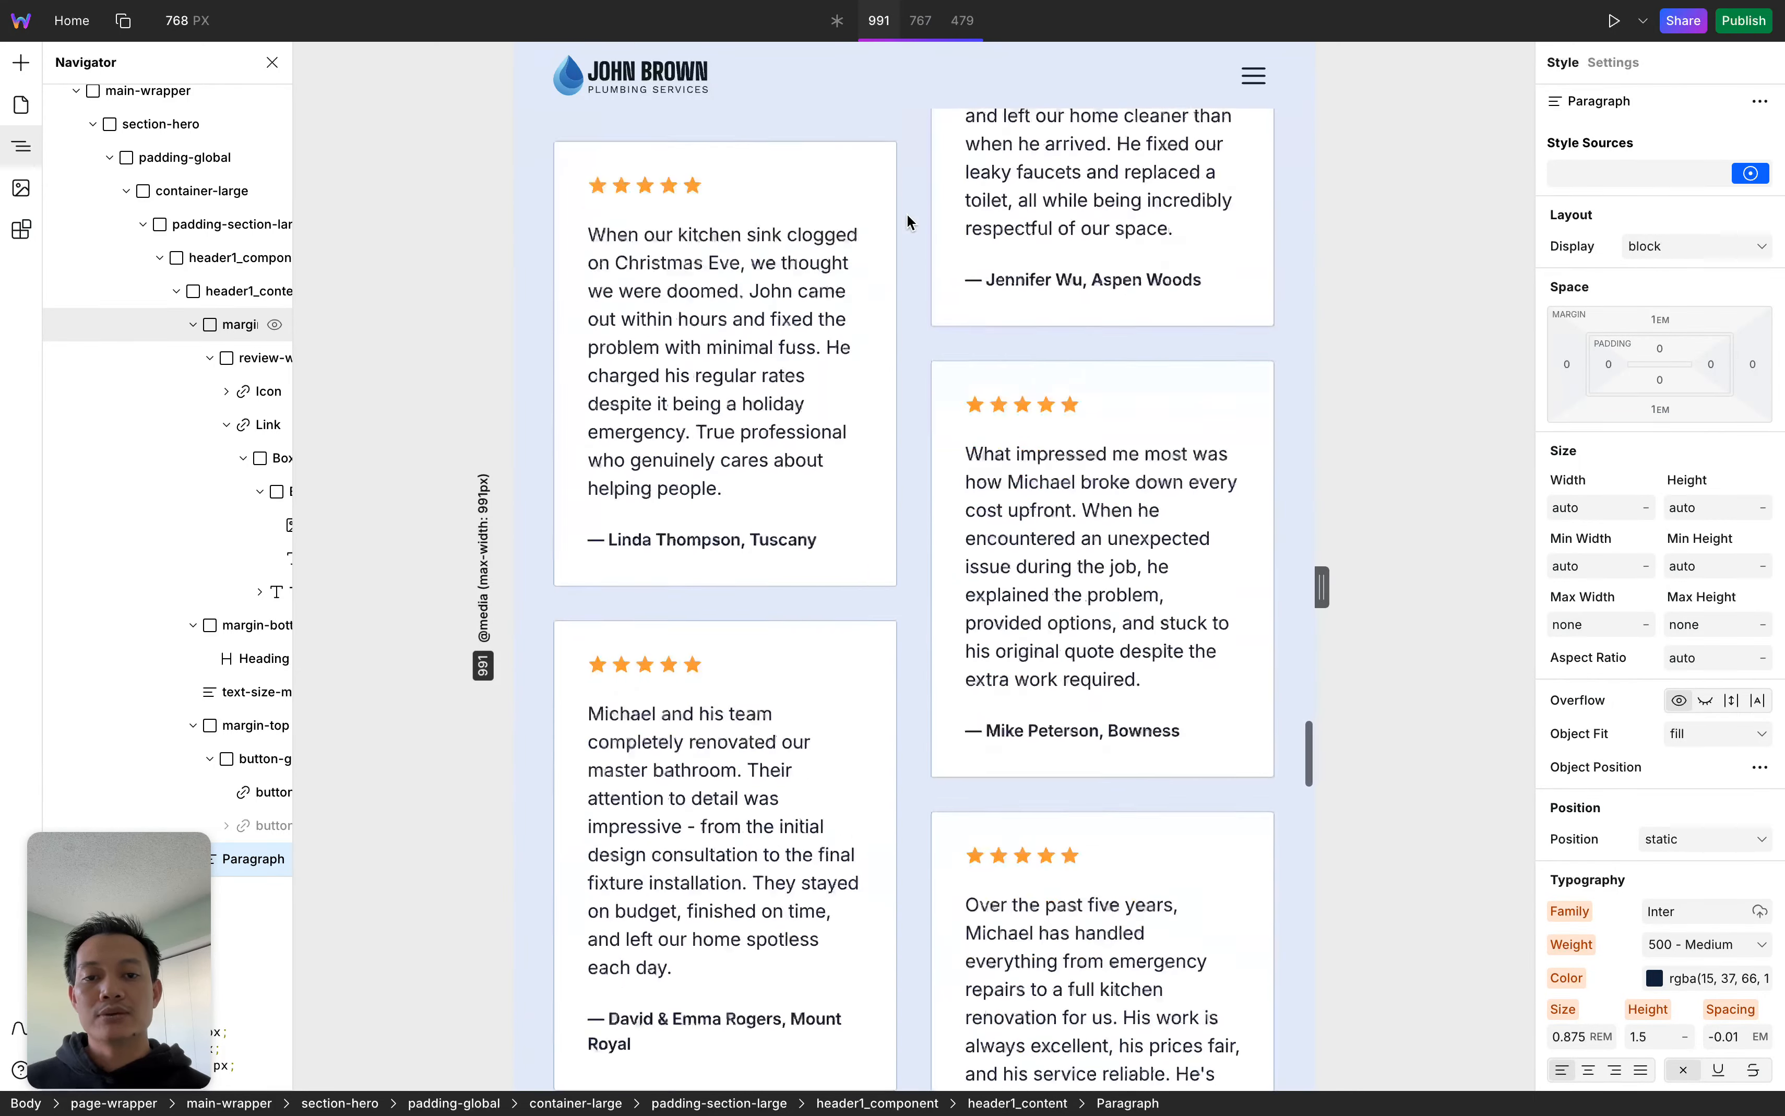
scroll(907, 215, "down", 5)
scroll(907, 214, "up", 15)
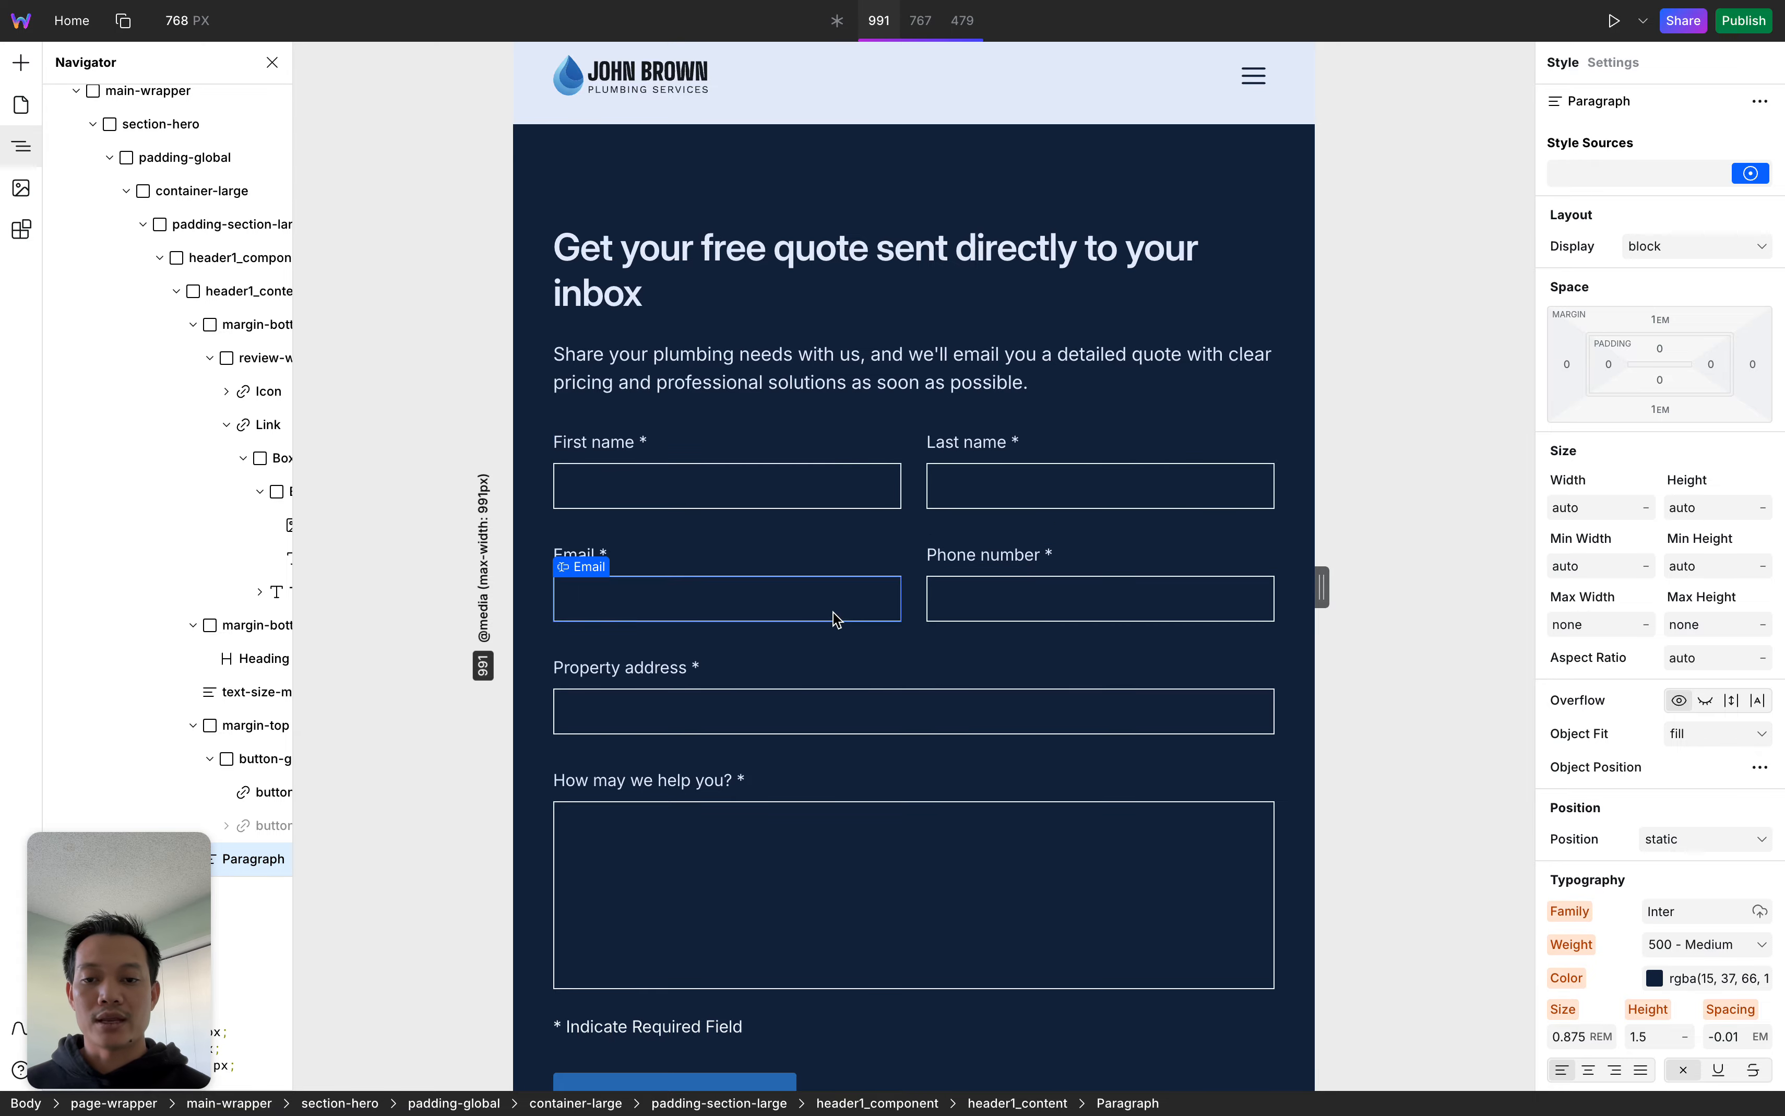
scroll(1014, 685, "down", 5)
scroll(1018, 685, "down", 15)
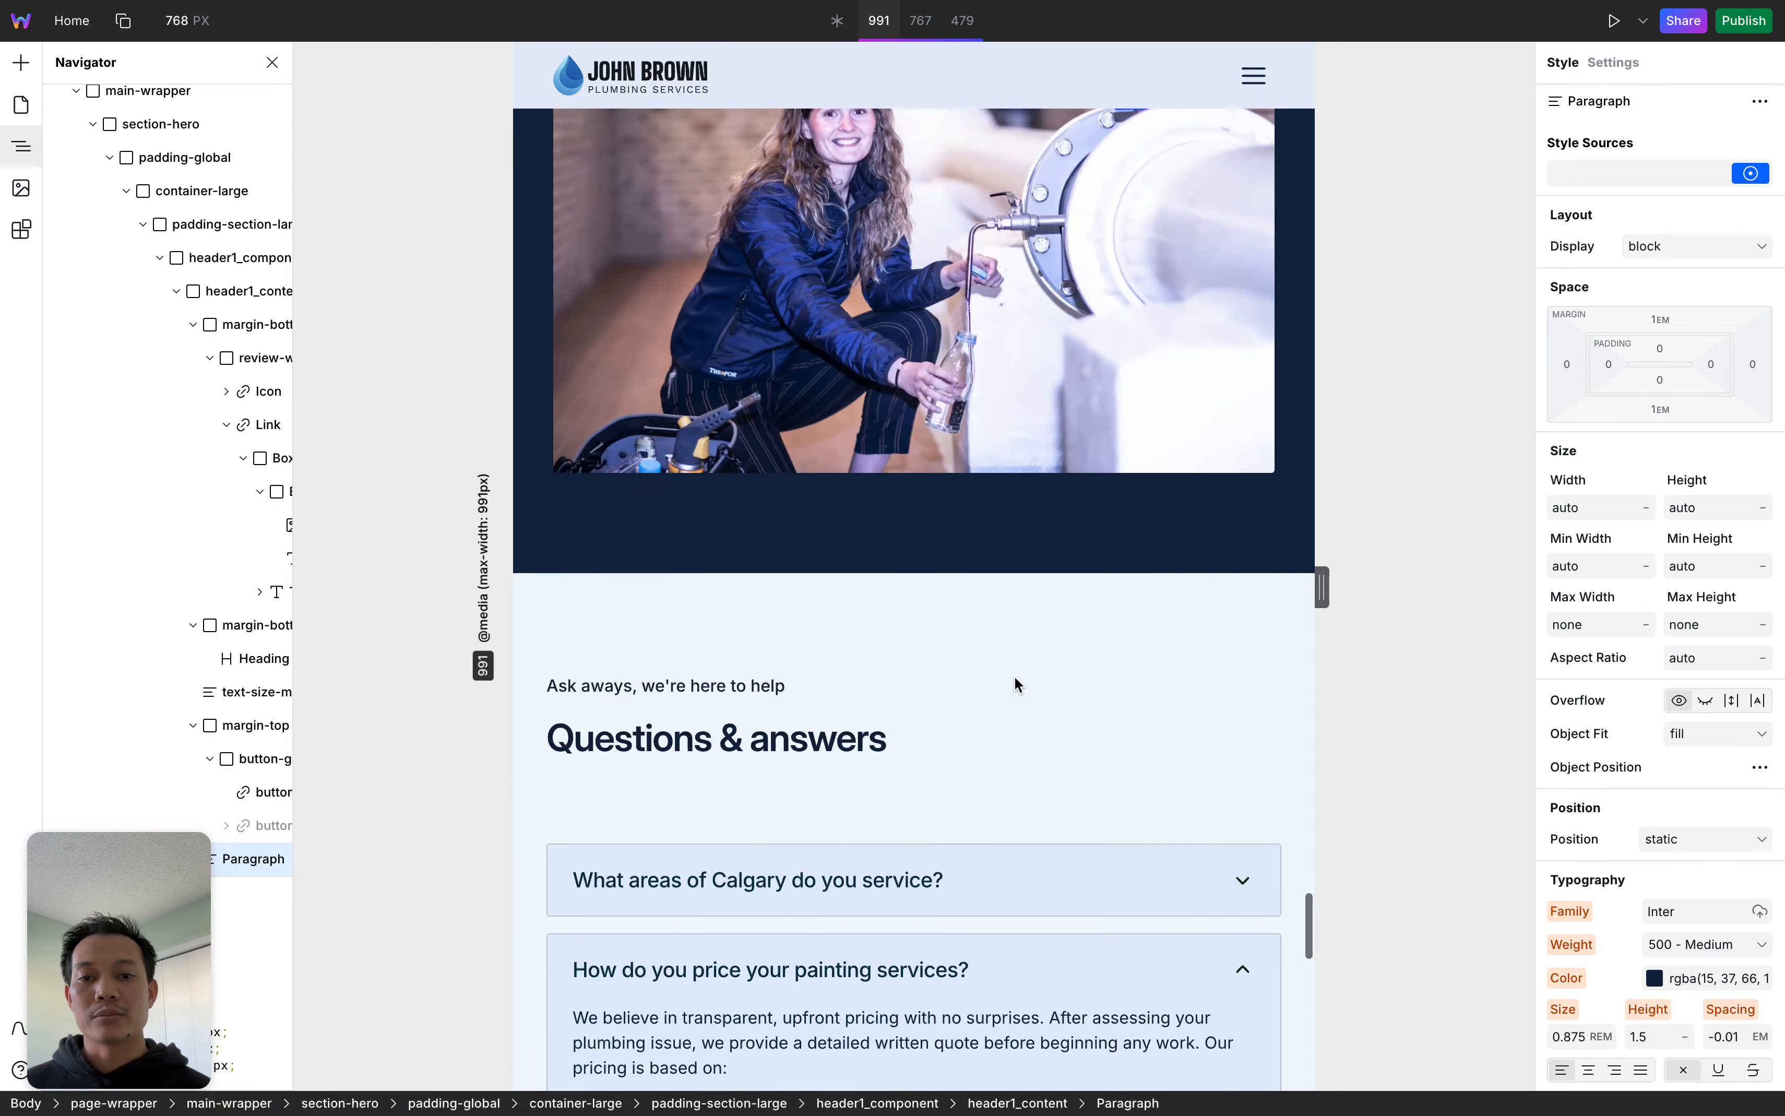
scroll(1019, 685, "up", 20)
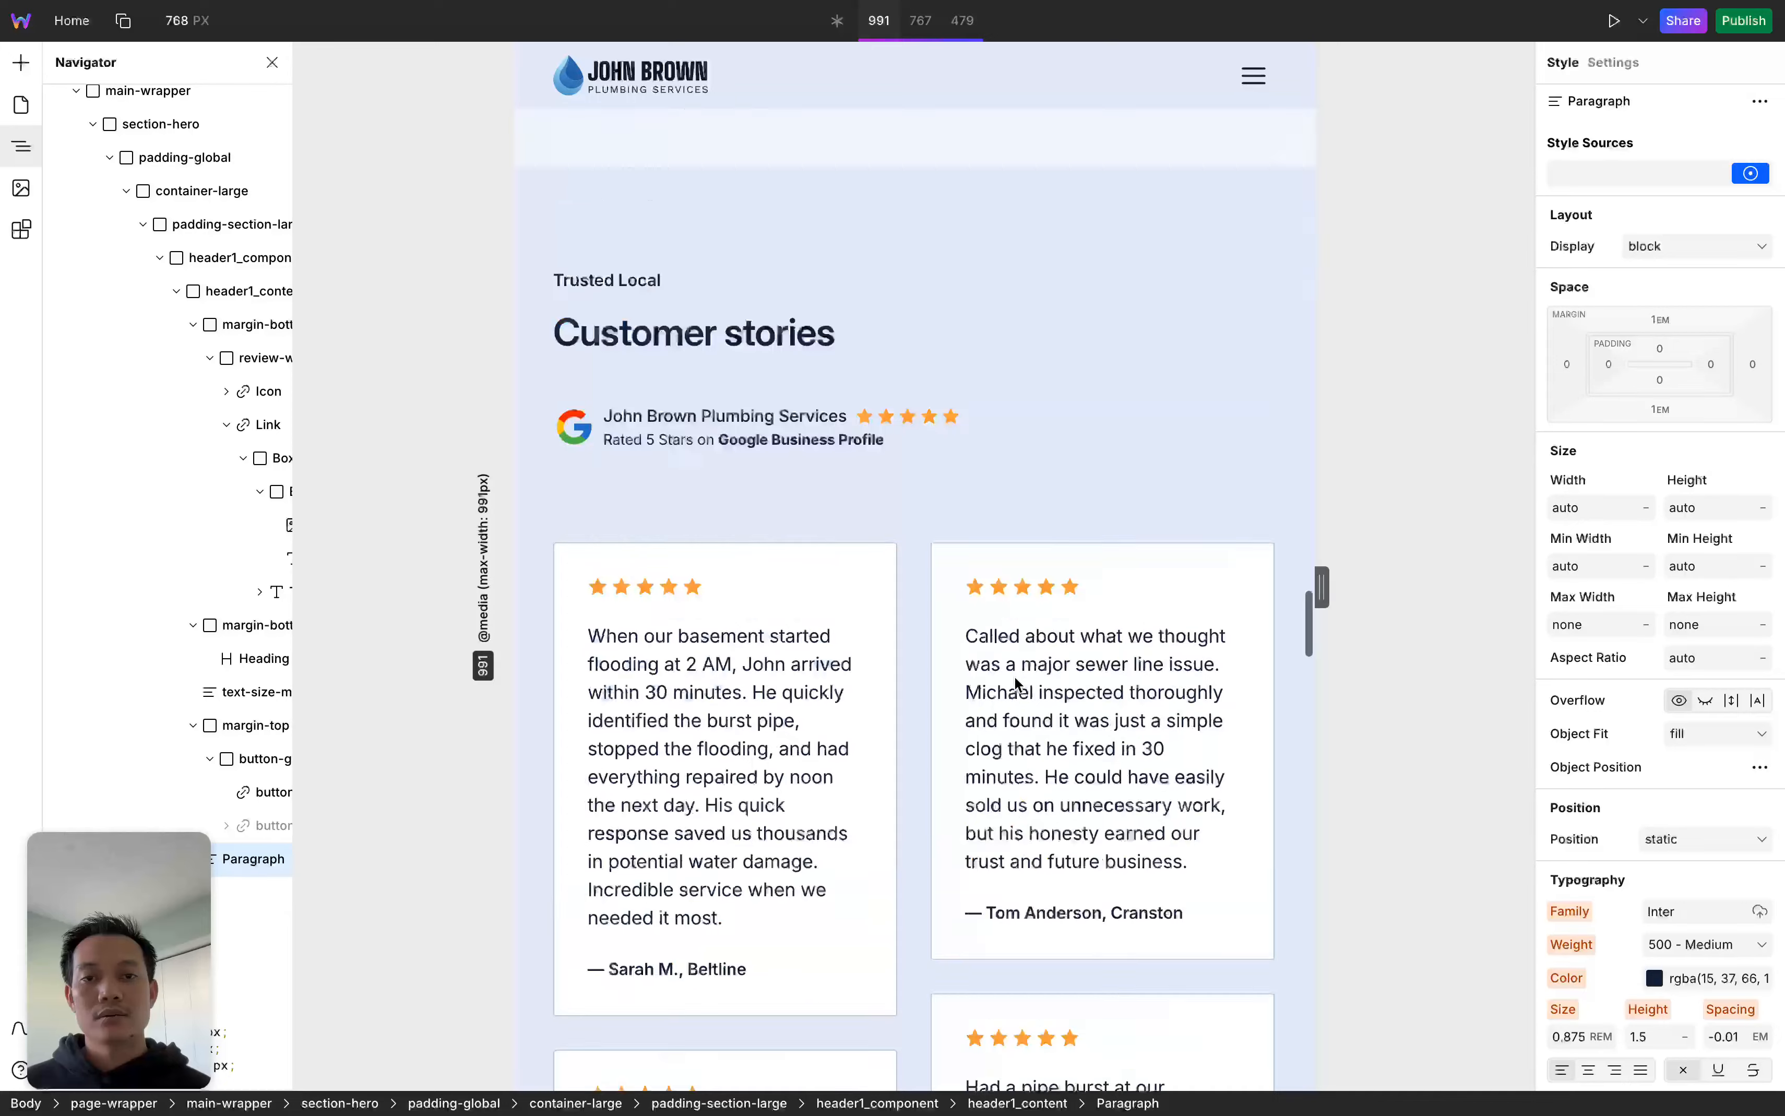
Preview the site at the 991 px breakpoint from the hero section, and open and close the mobile navigation menu
scroll(1014, 685, "up", 10)
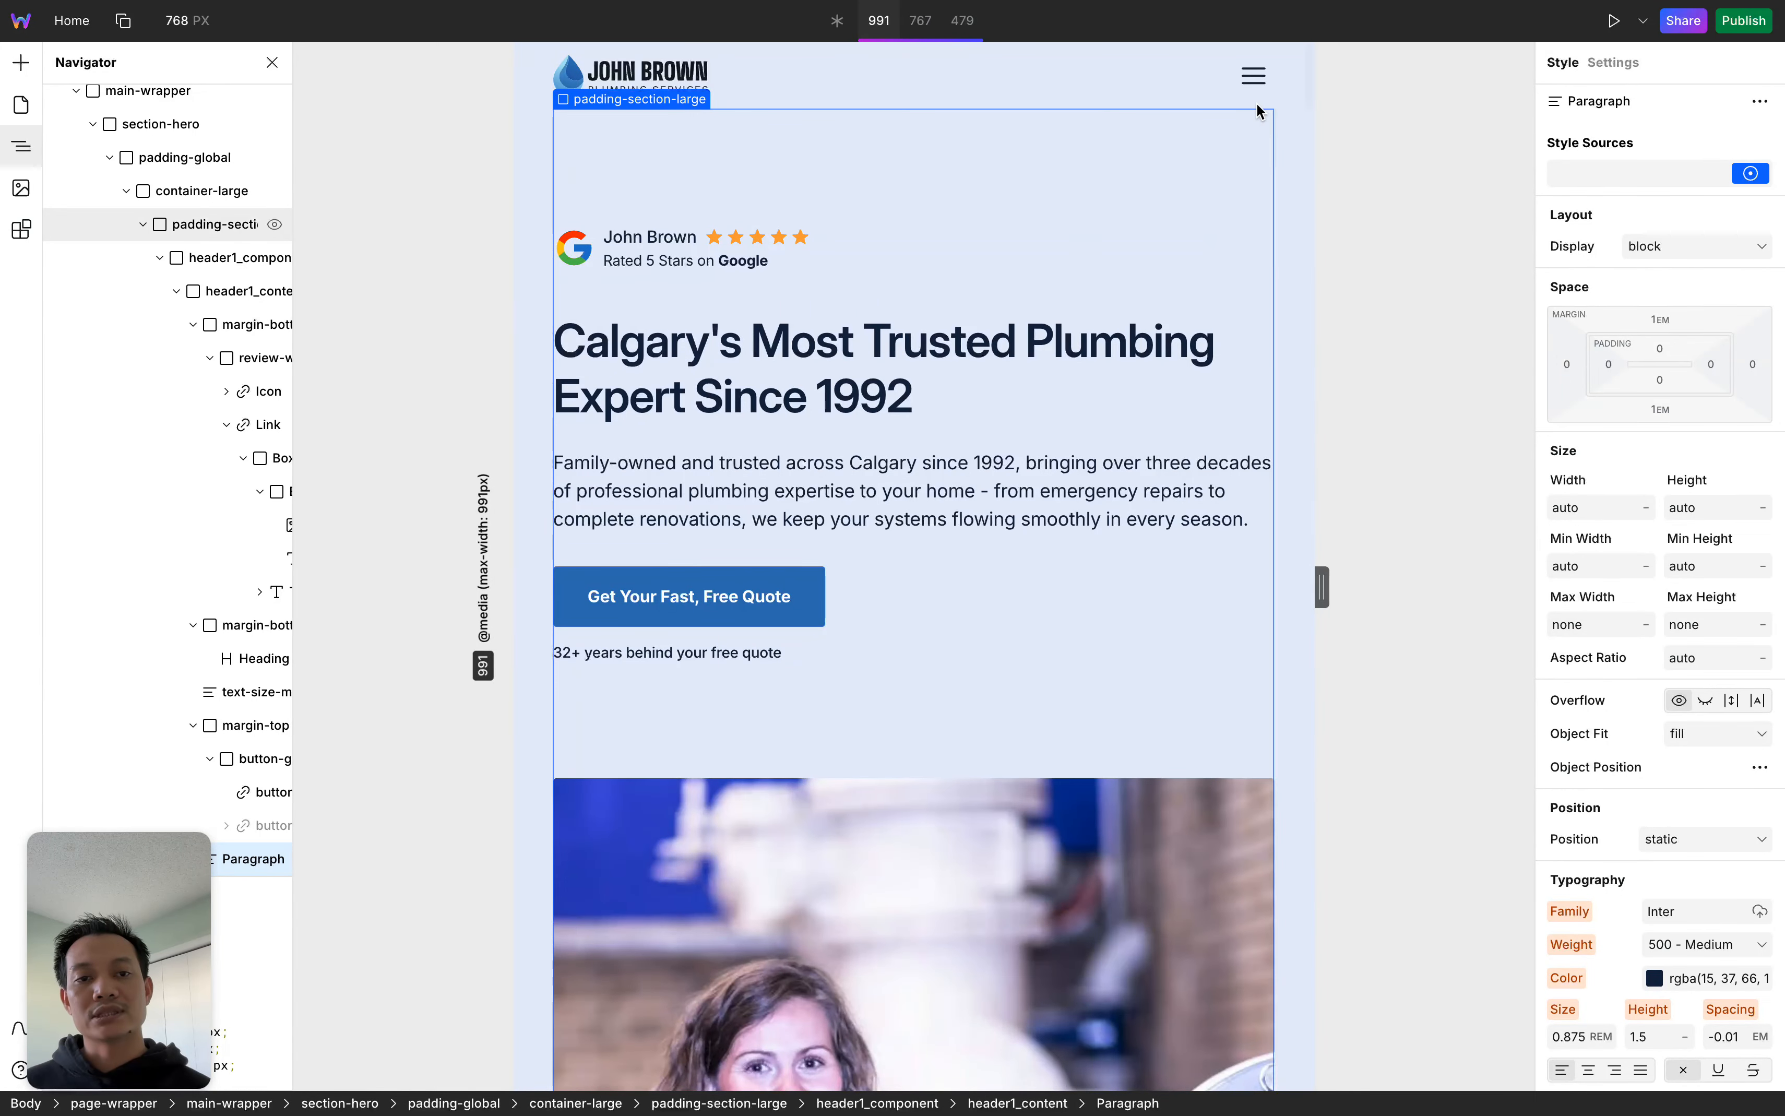
left_click(1614, 21)
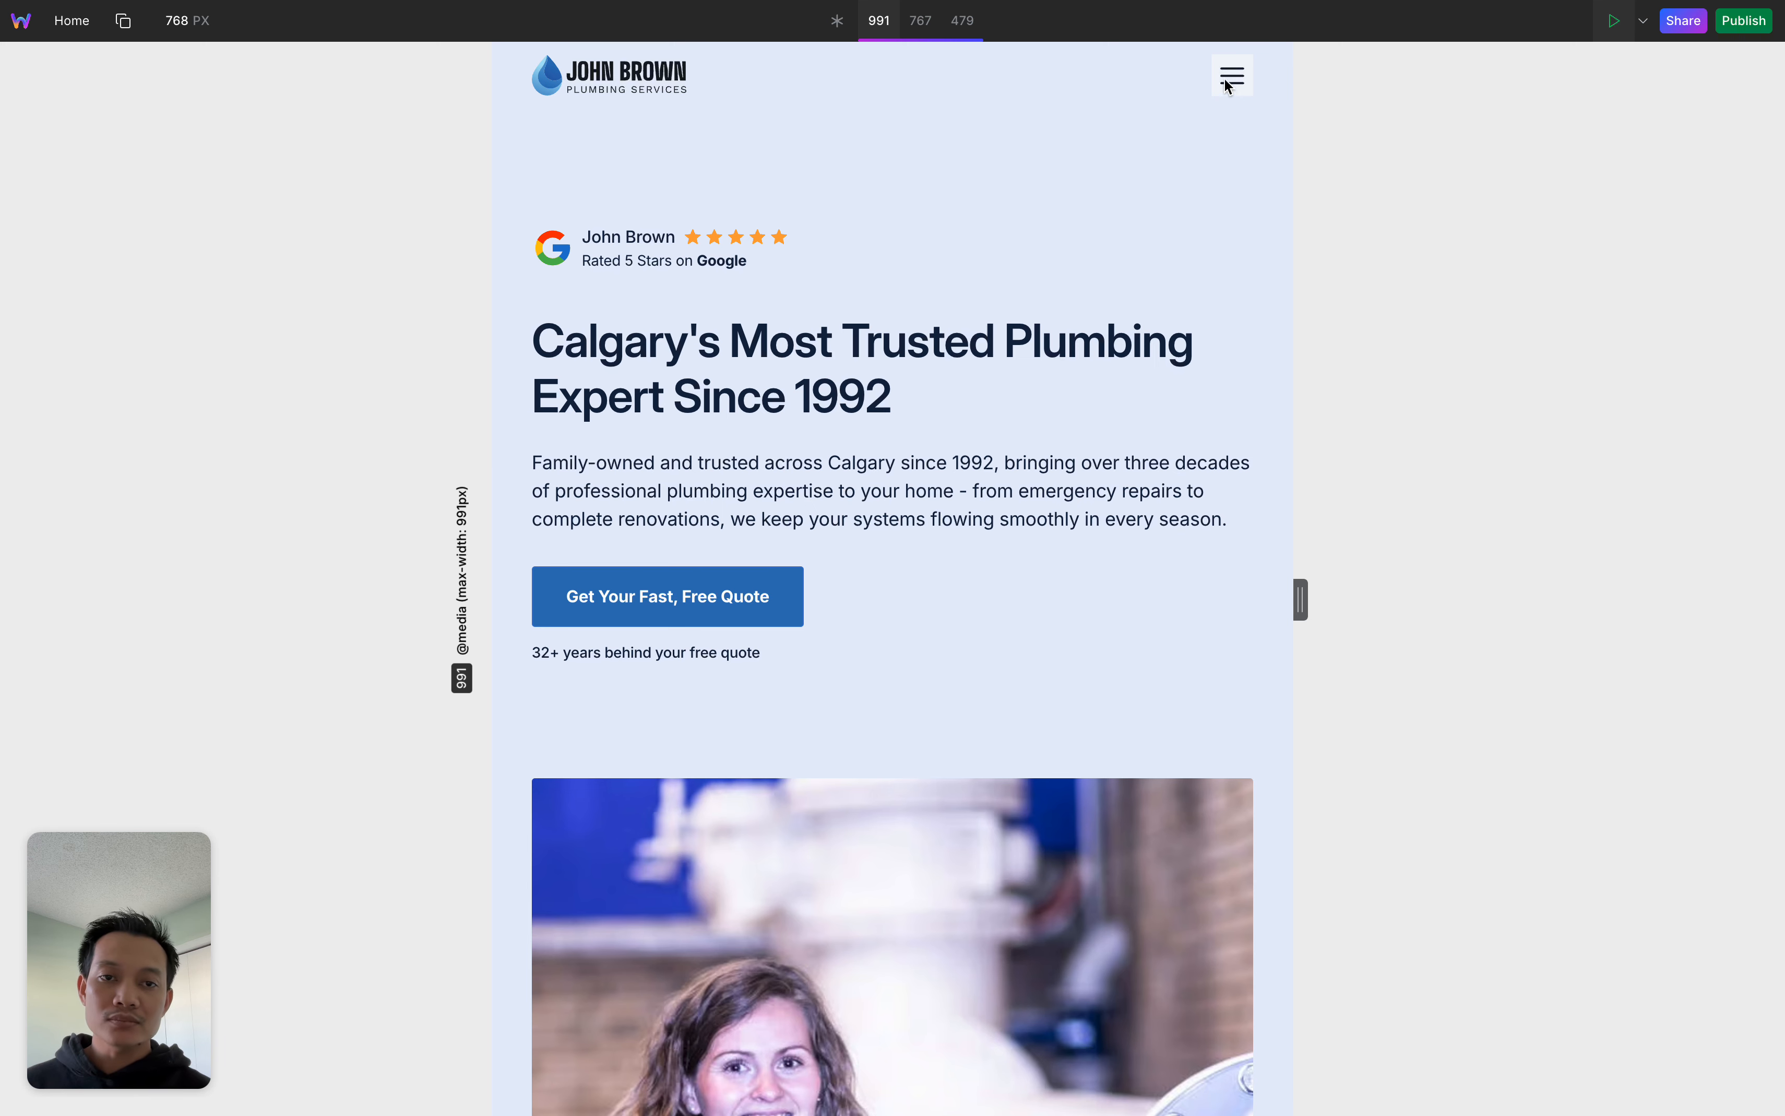
left_click(1240, 73)
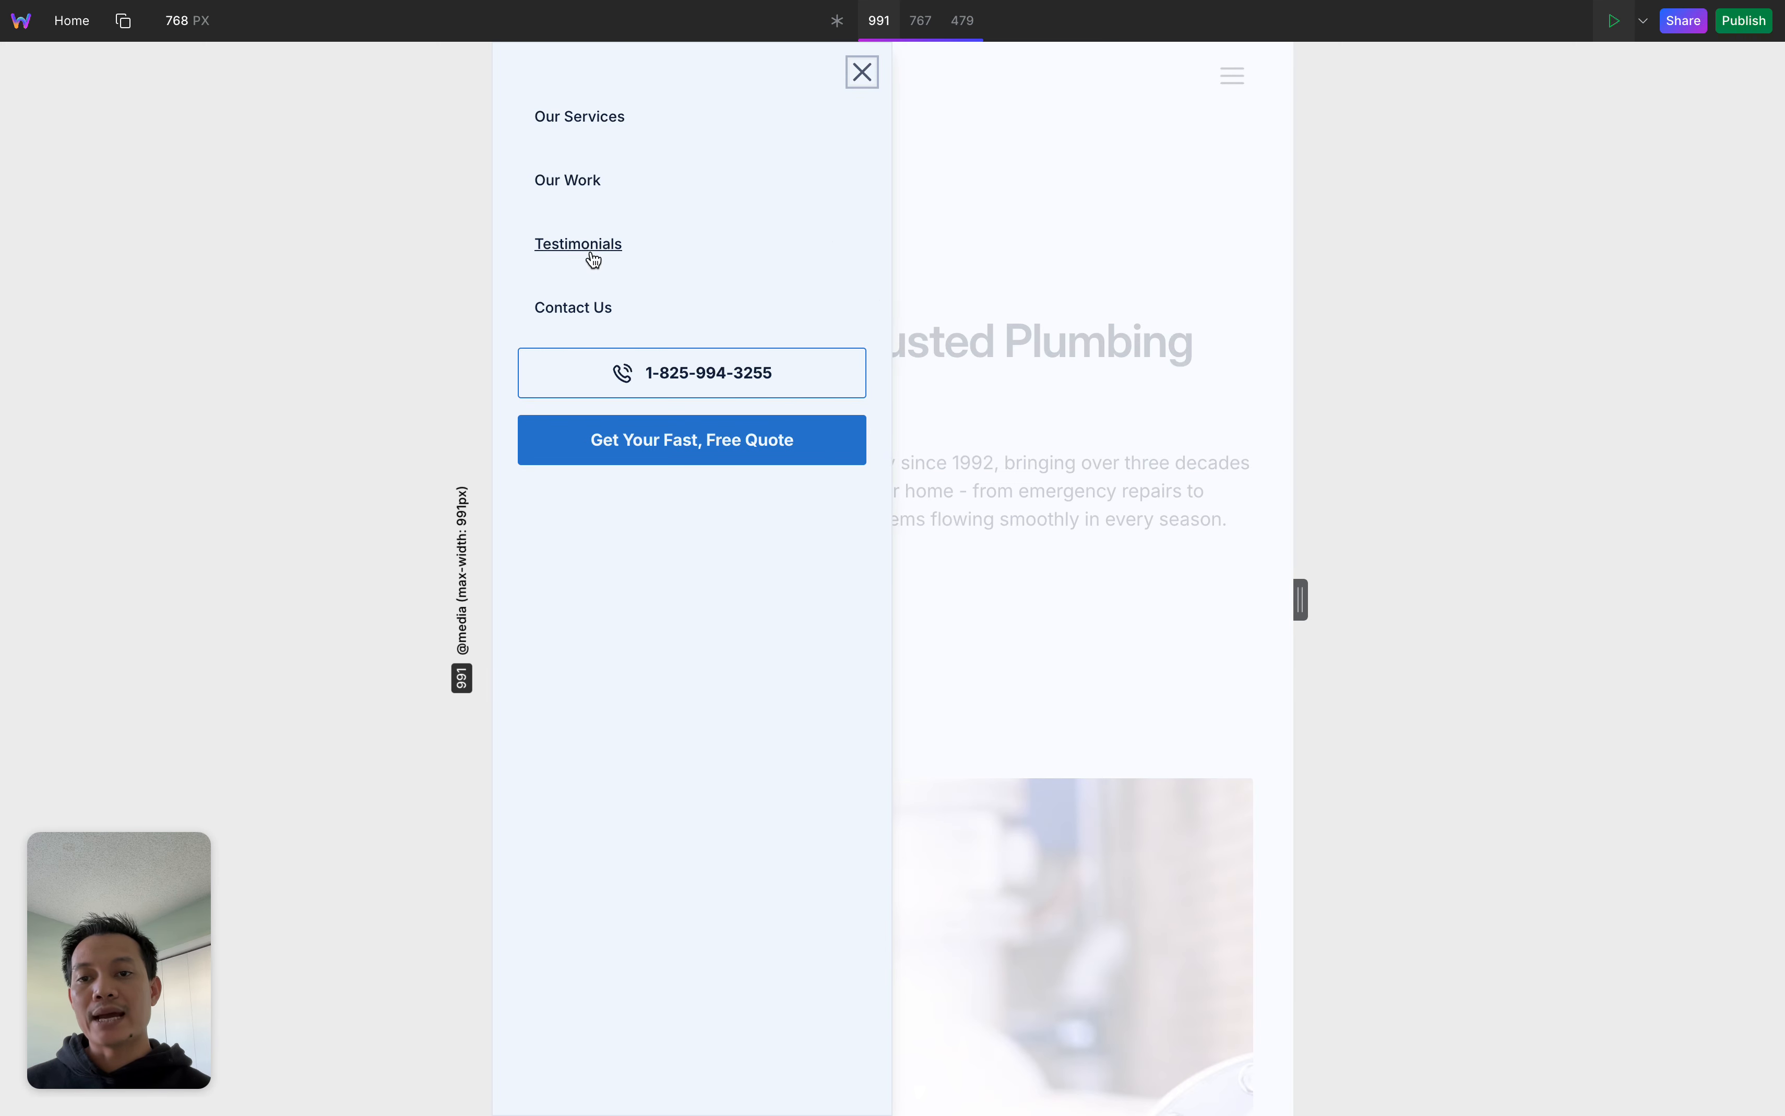
left_click(862, 73)
Compare the base breakpoint's navigation bar with the 991 px header, opening and closing the mobile menu there
left_click(830, 39)
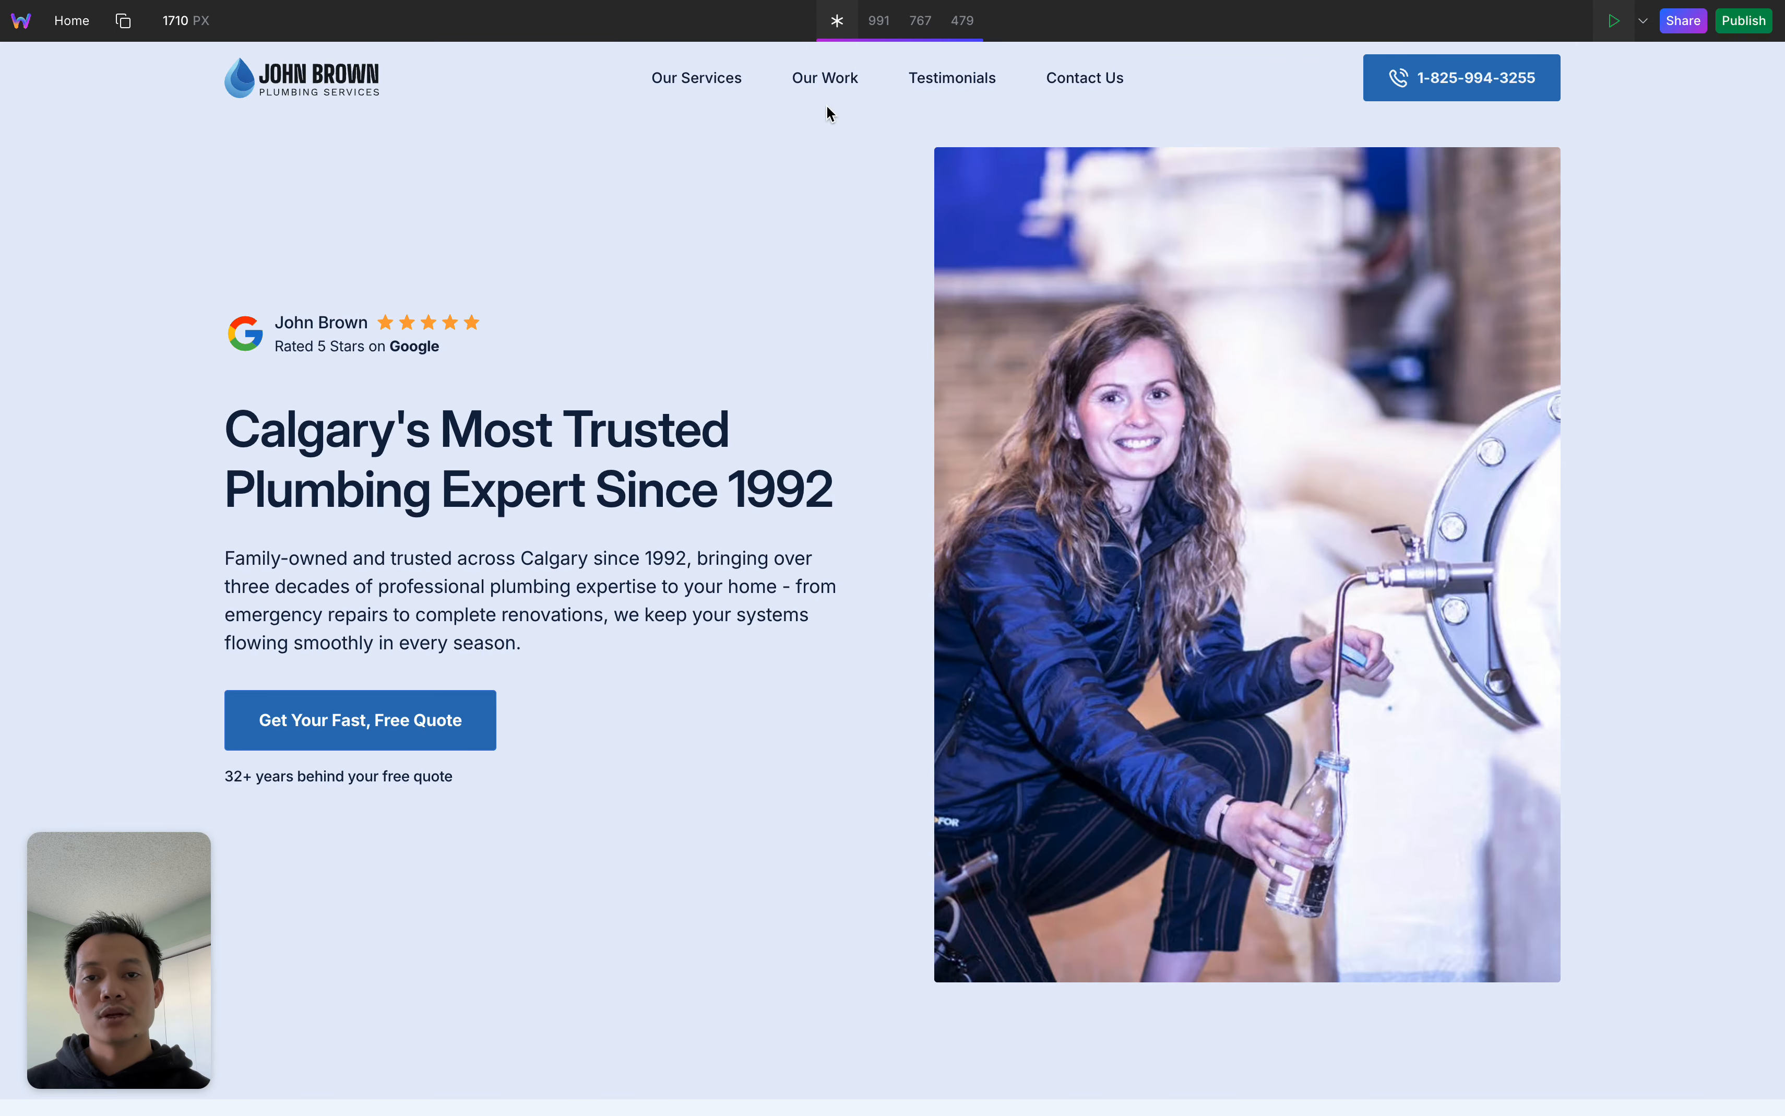
left_click(877, 22)
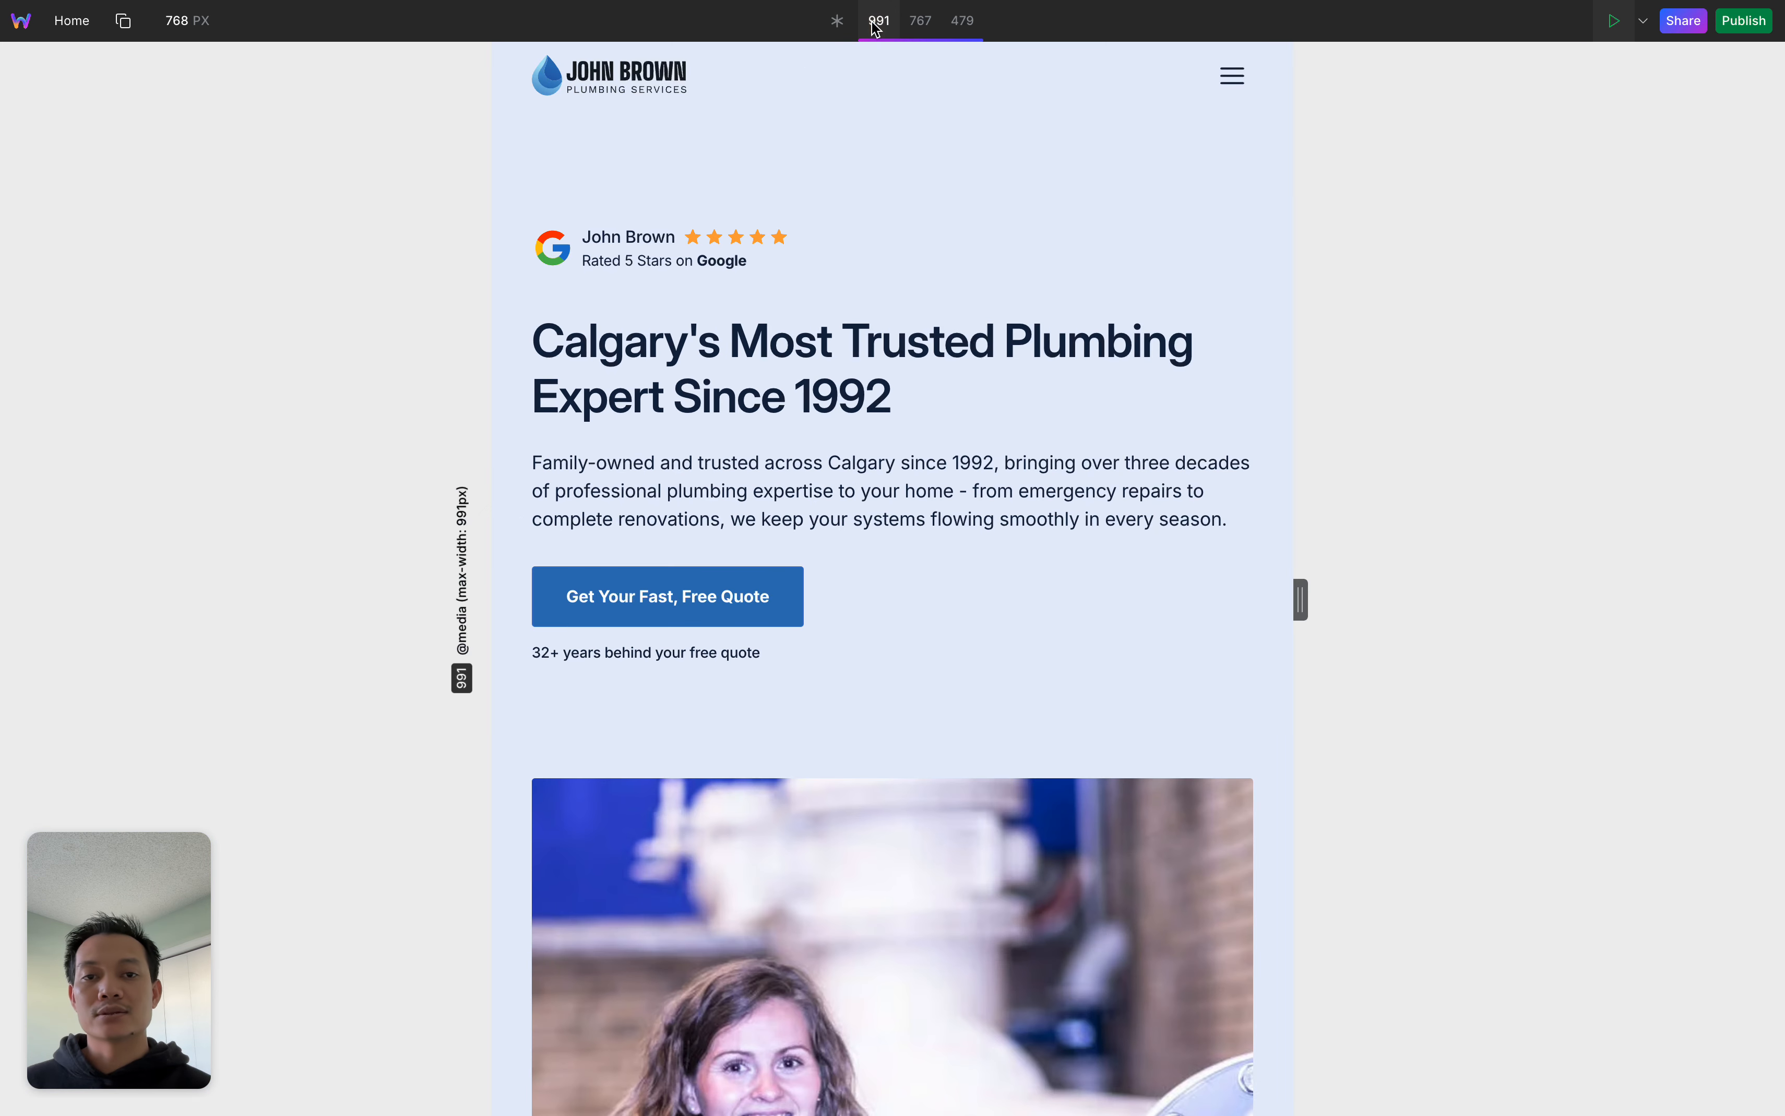
left_click(1231, 78)
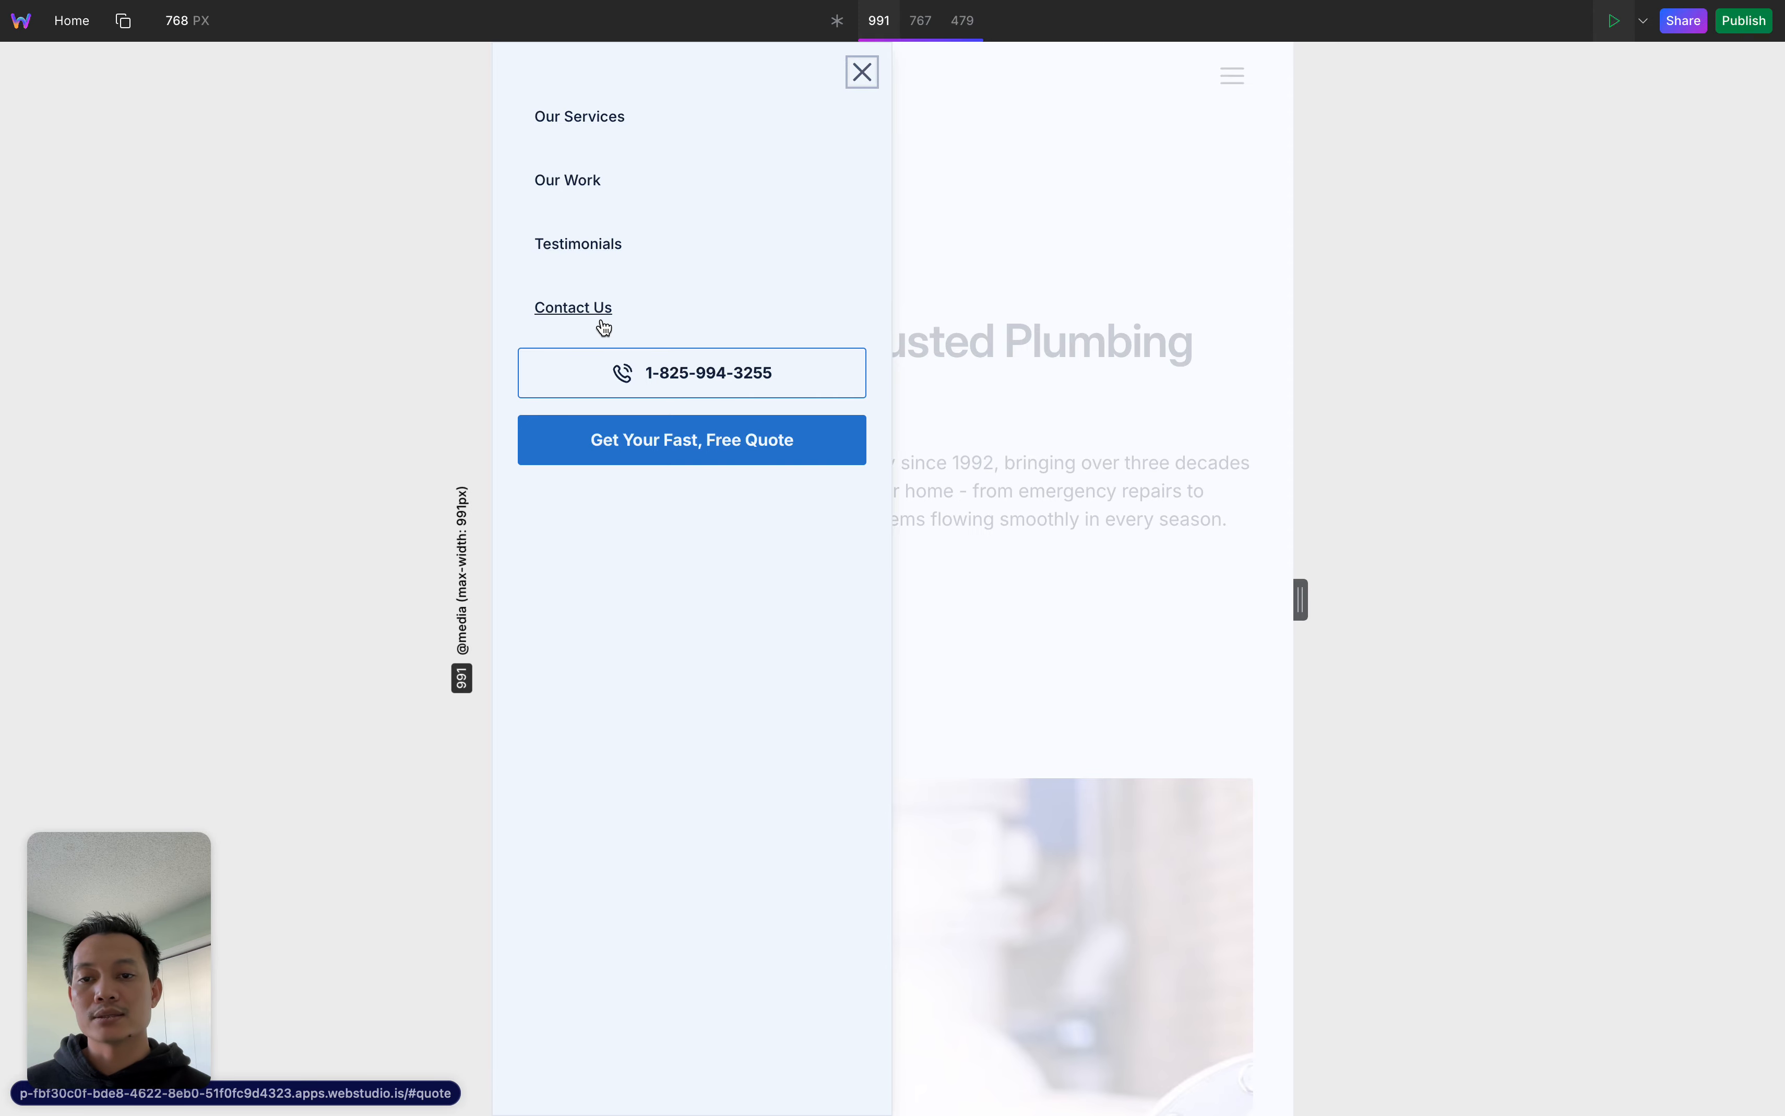
left_click(862, 72)
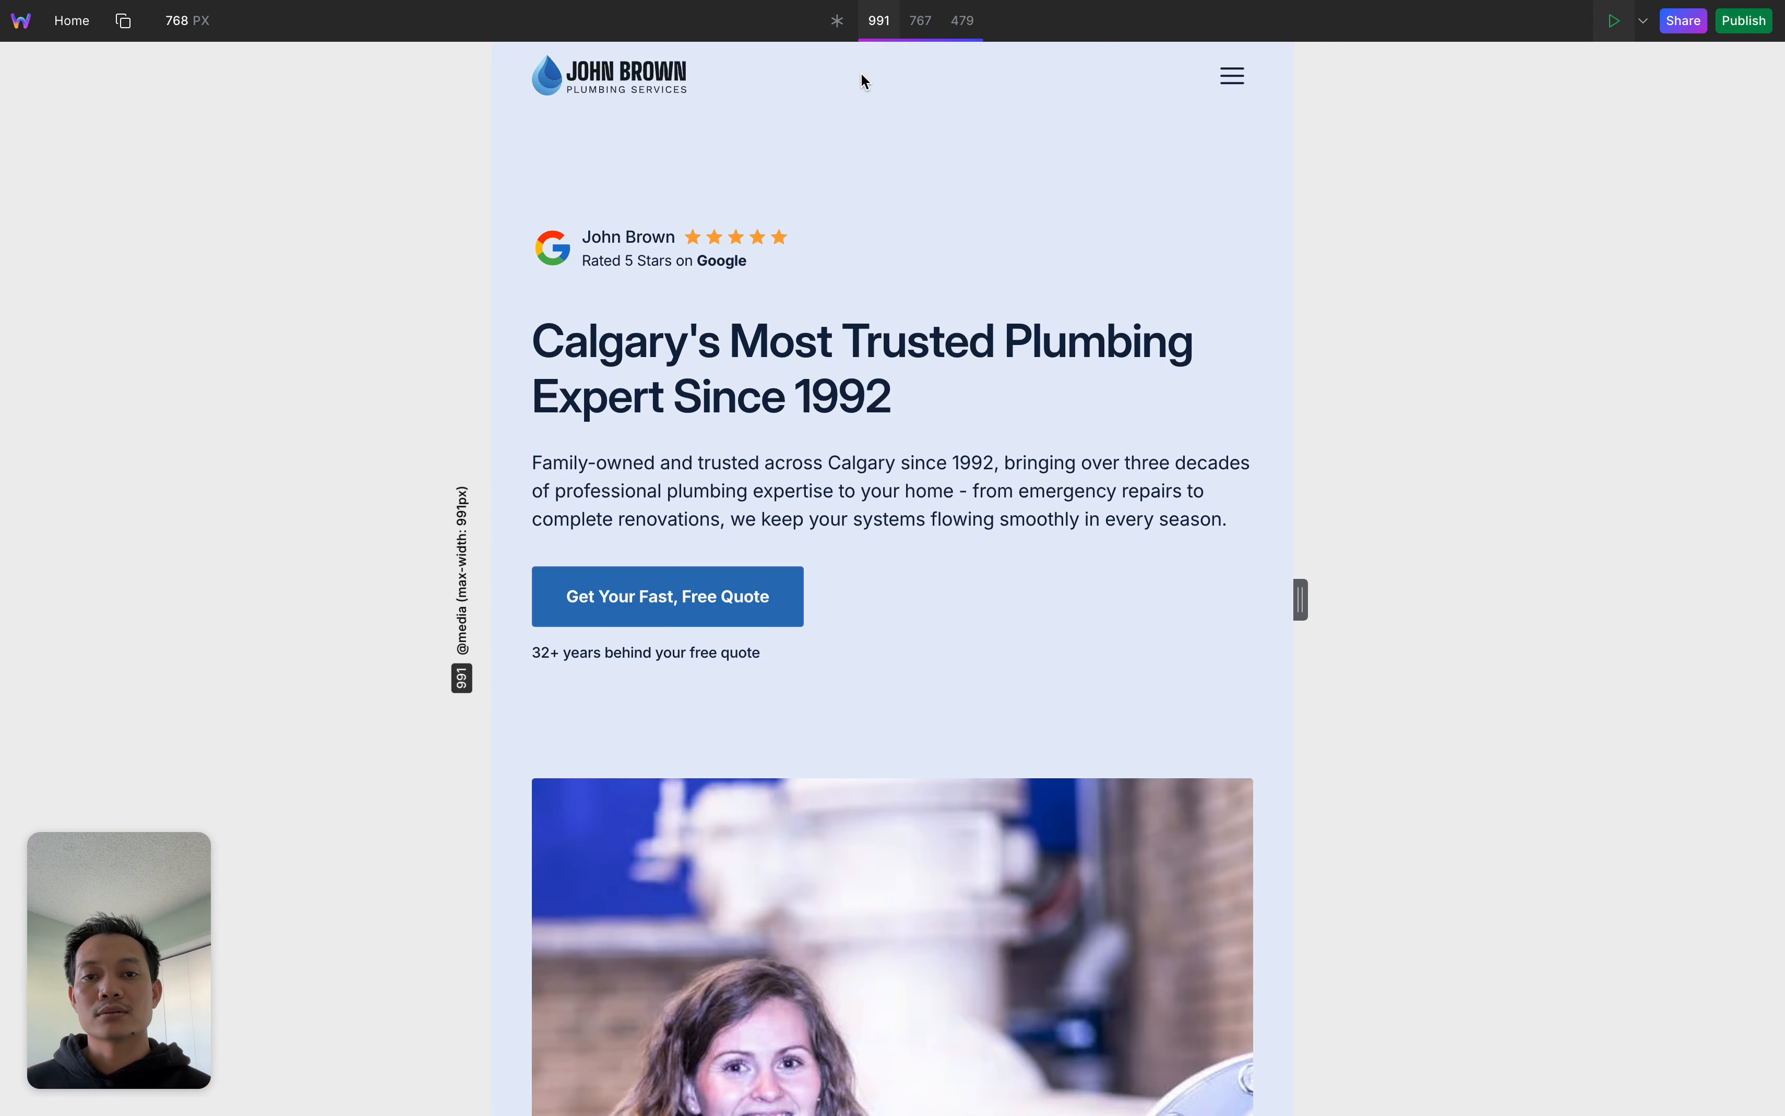
Examine the previewed page at the 767 px breakpoint, covering the hero, how-it-works, customer stories, FAQ and call-to-action sections
left_click(924, 30)
scroll(938, 427, "down", 10)
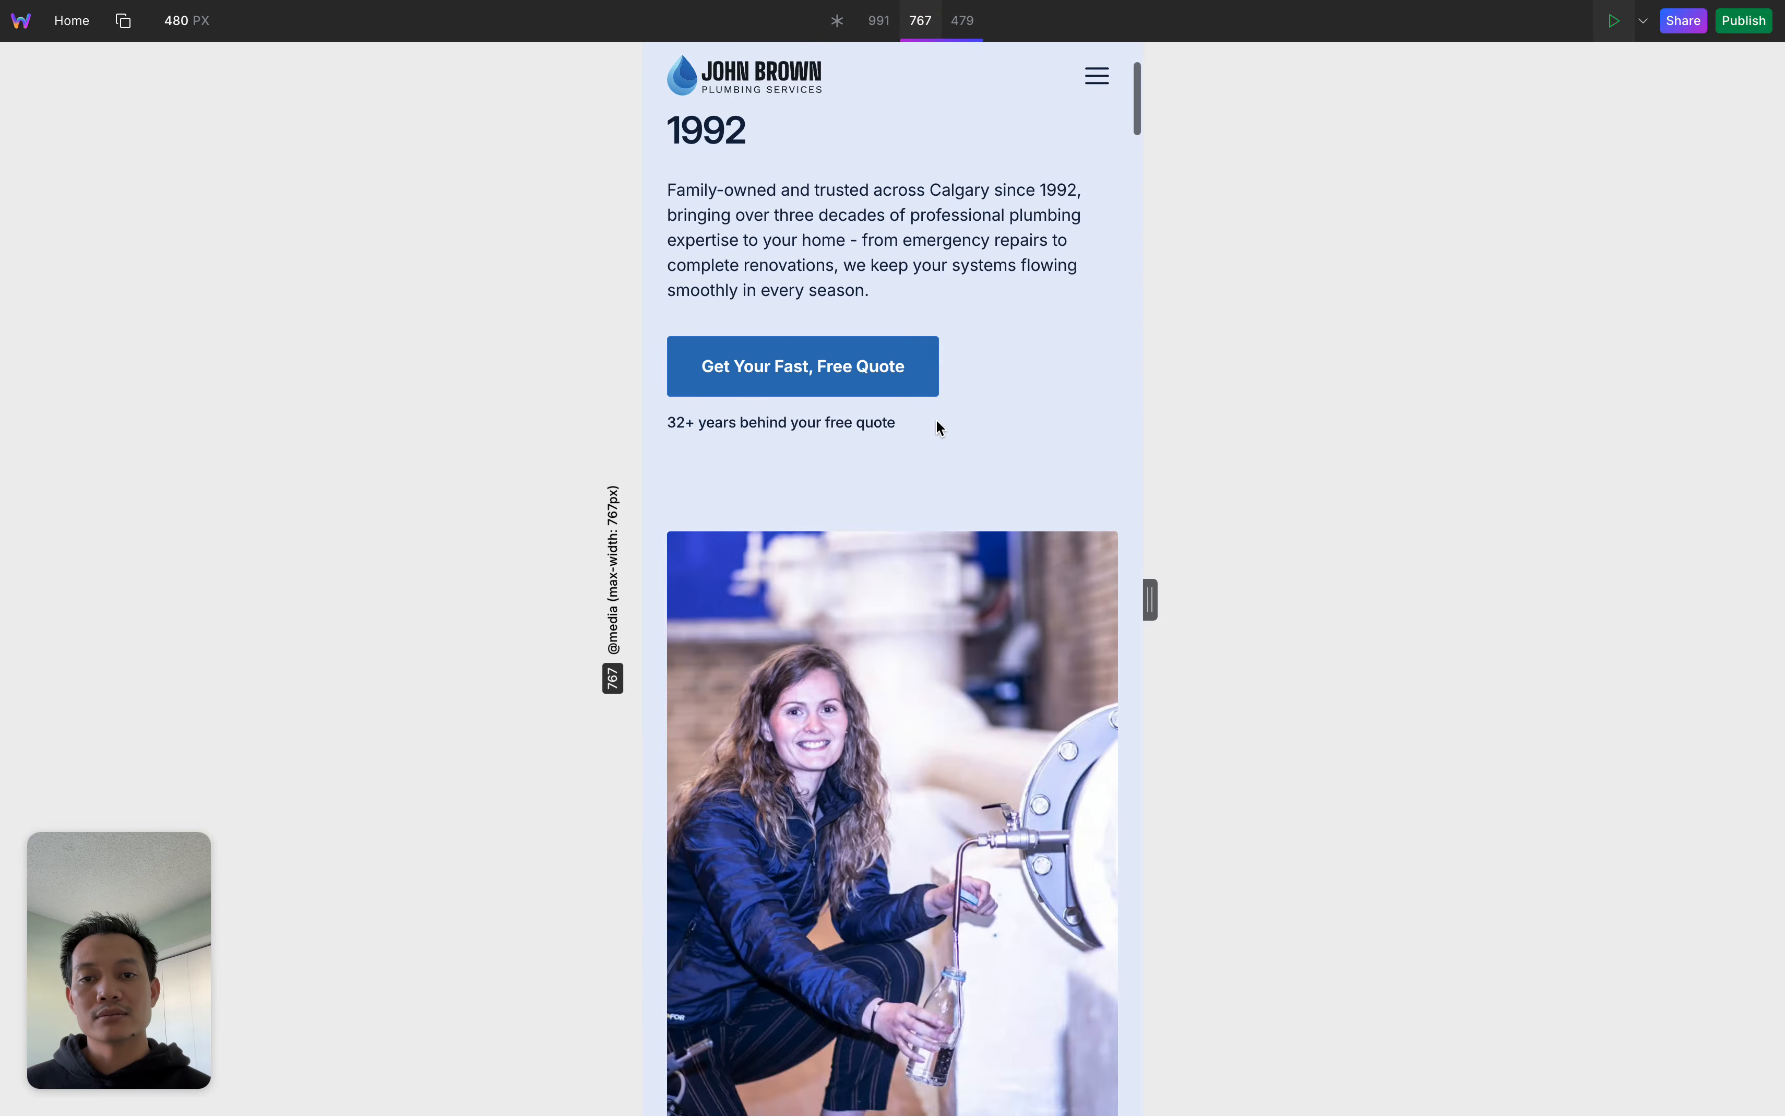
scroll(938, 427, "down", 20)
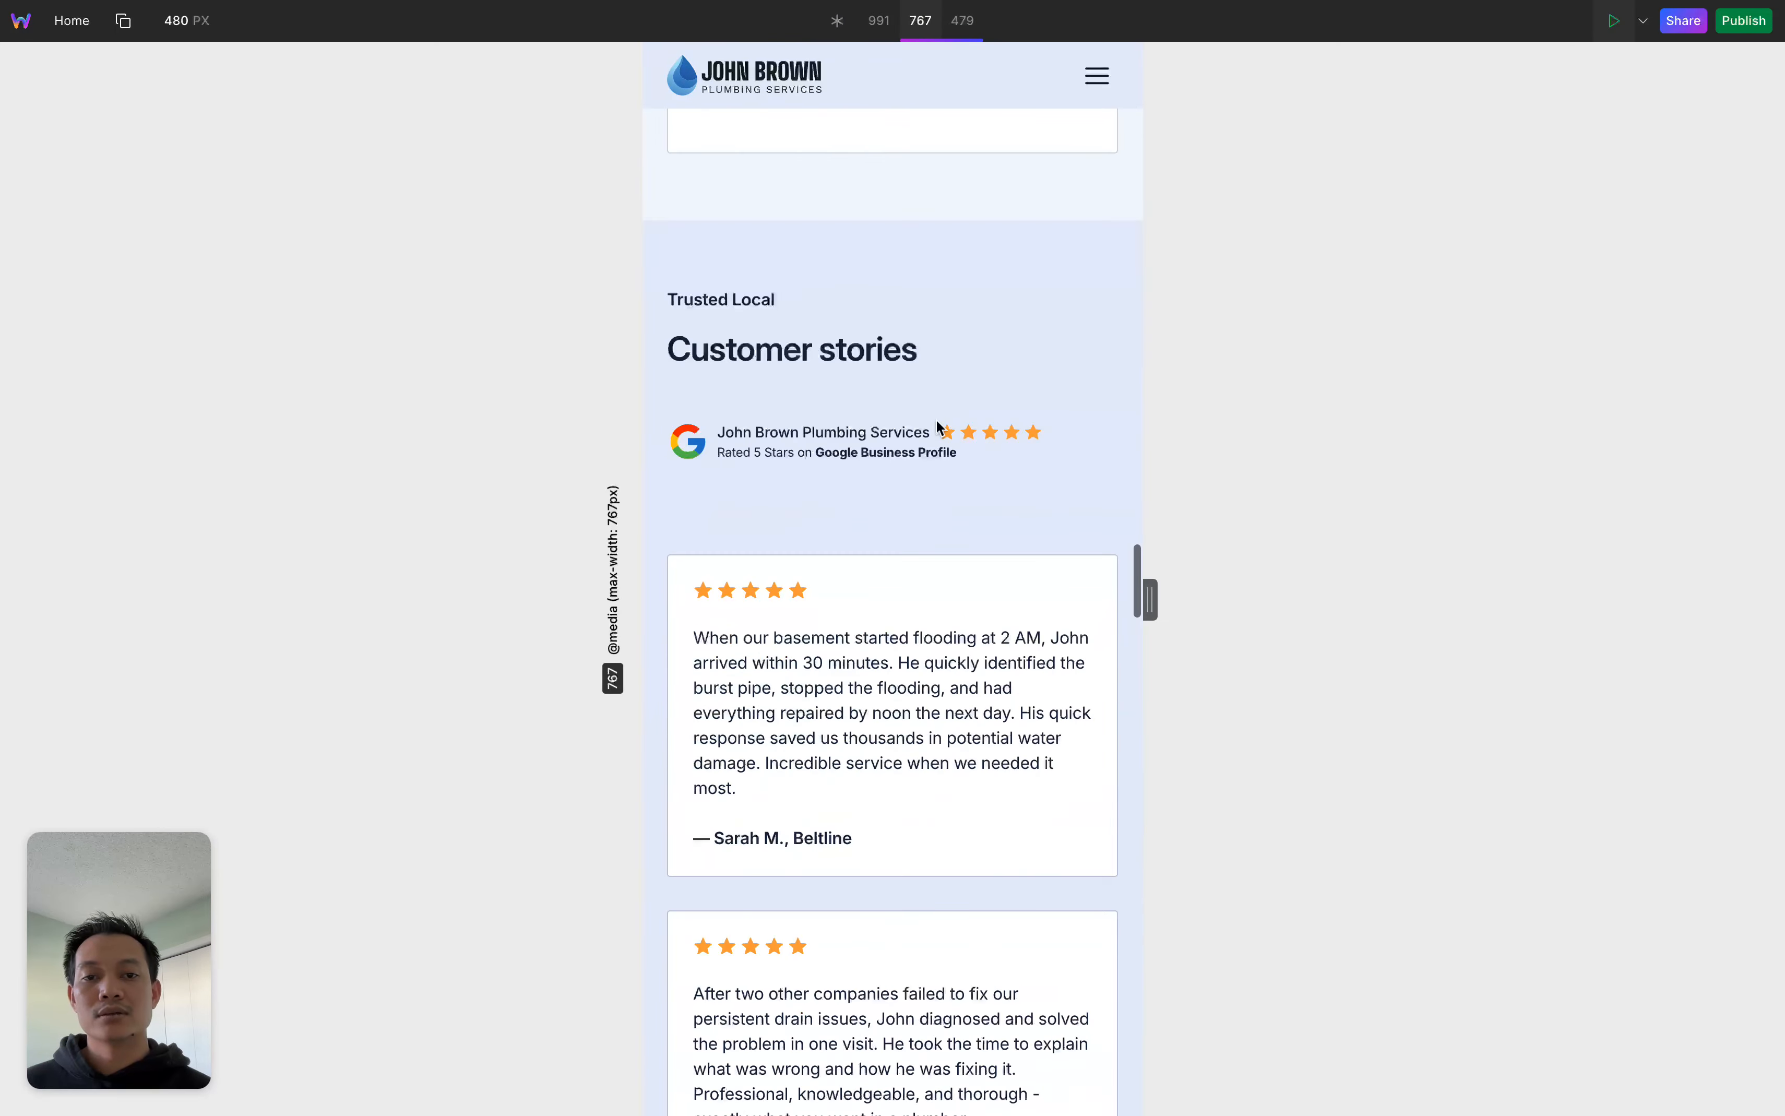
scroll(940, 419, "down", 10)
scroll(939, 419, "up", 12)
scroll(940, 419, "down", 20)
scroll(939, 418, "up", 15)
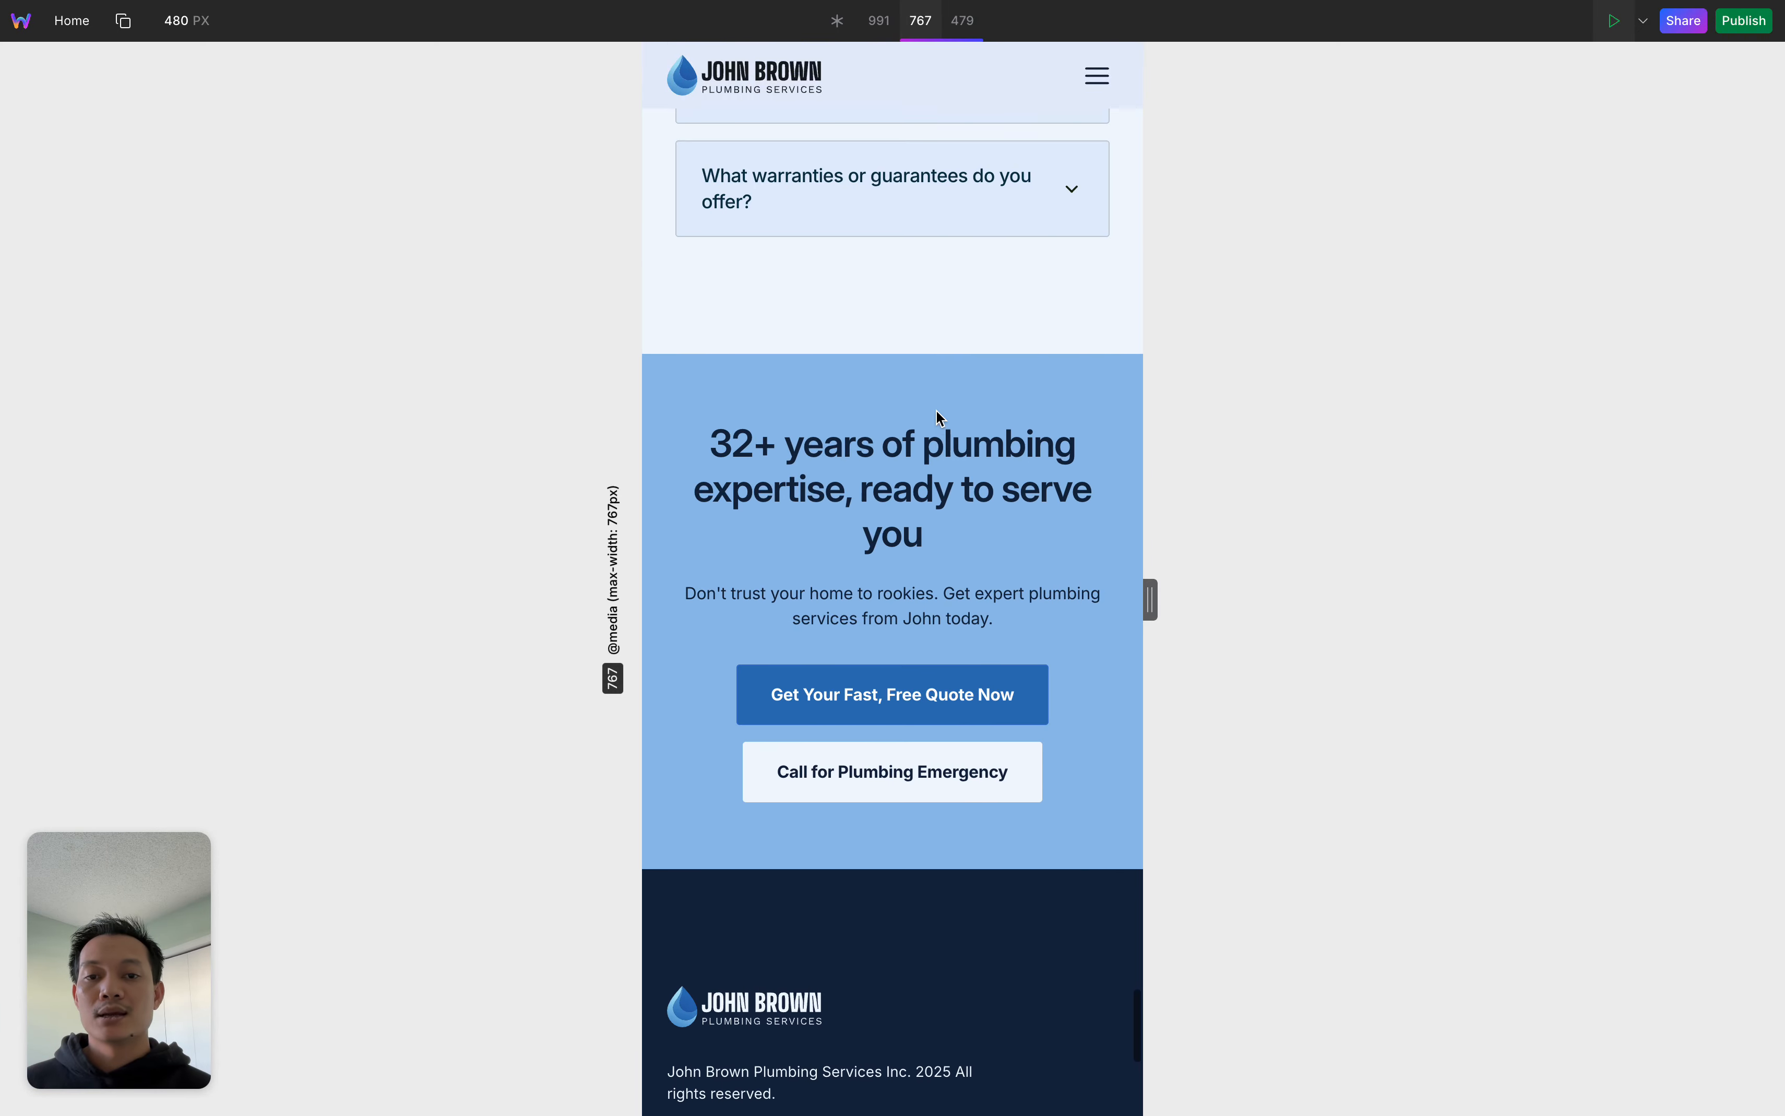
scroll(939, 415, "up", 20)
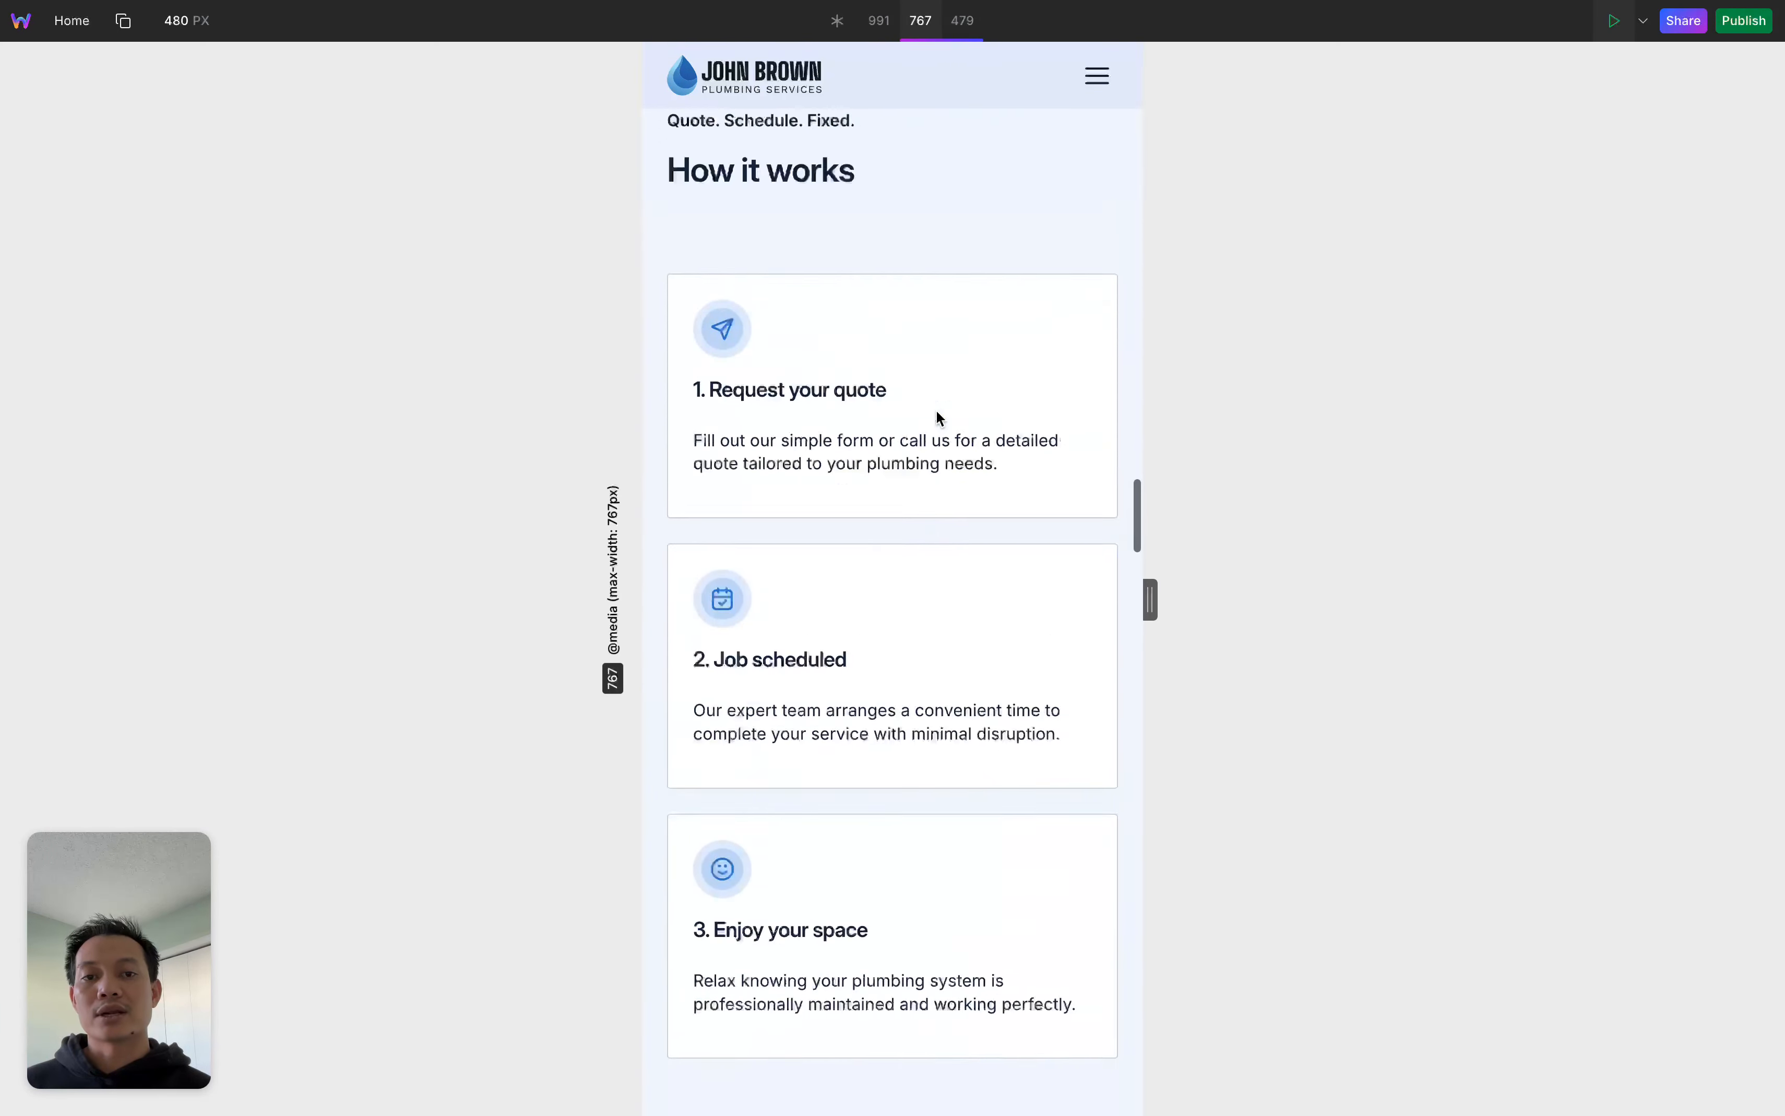
Review the previewed page at the 479 px breakpoint, including the services, testimonials, quote form and opened mobile menu
left_click(968, 22)
scroll(952, 492, "down", 20)
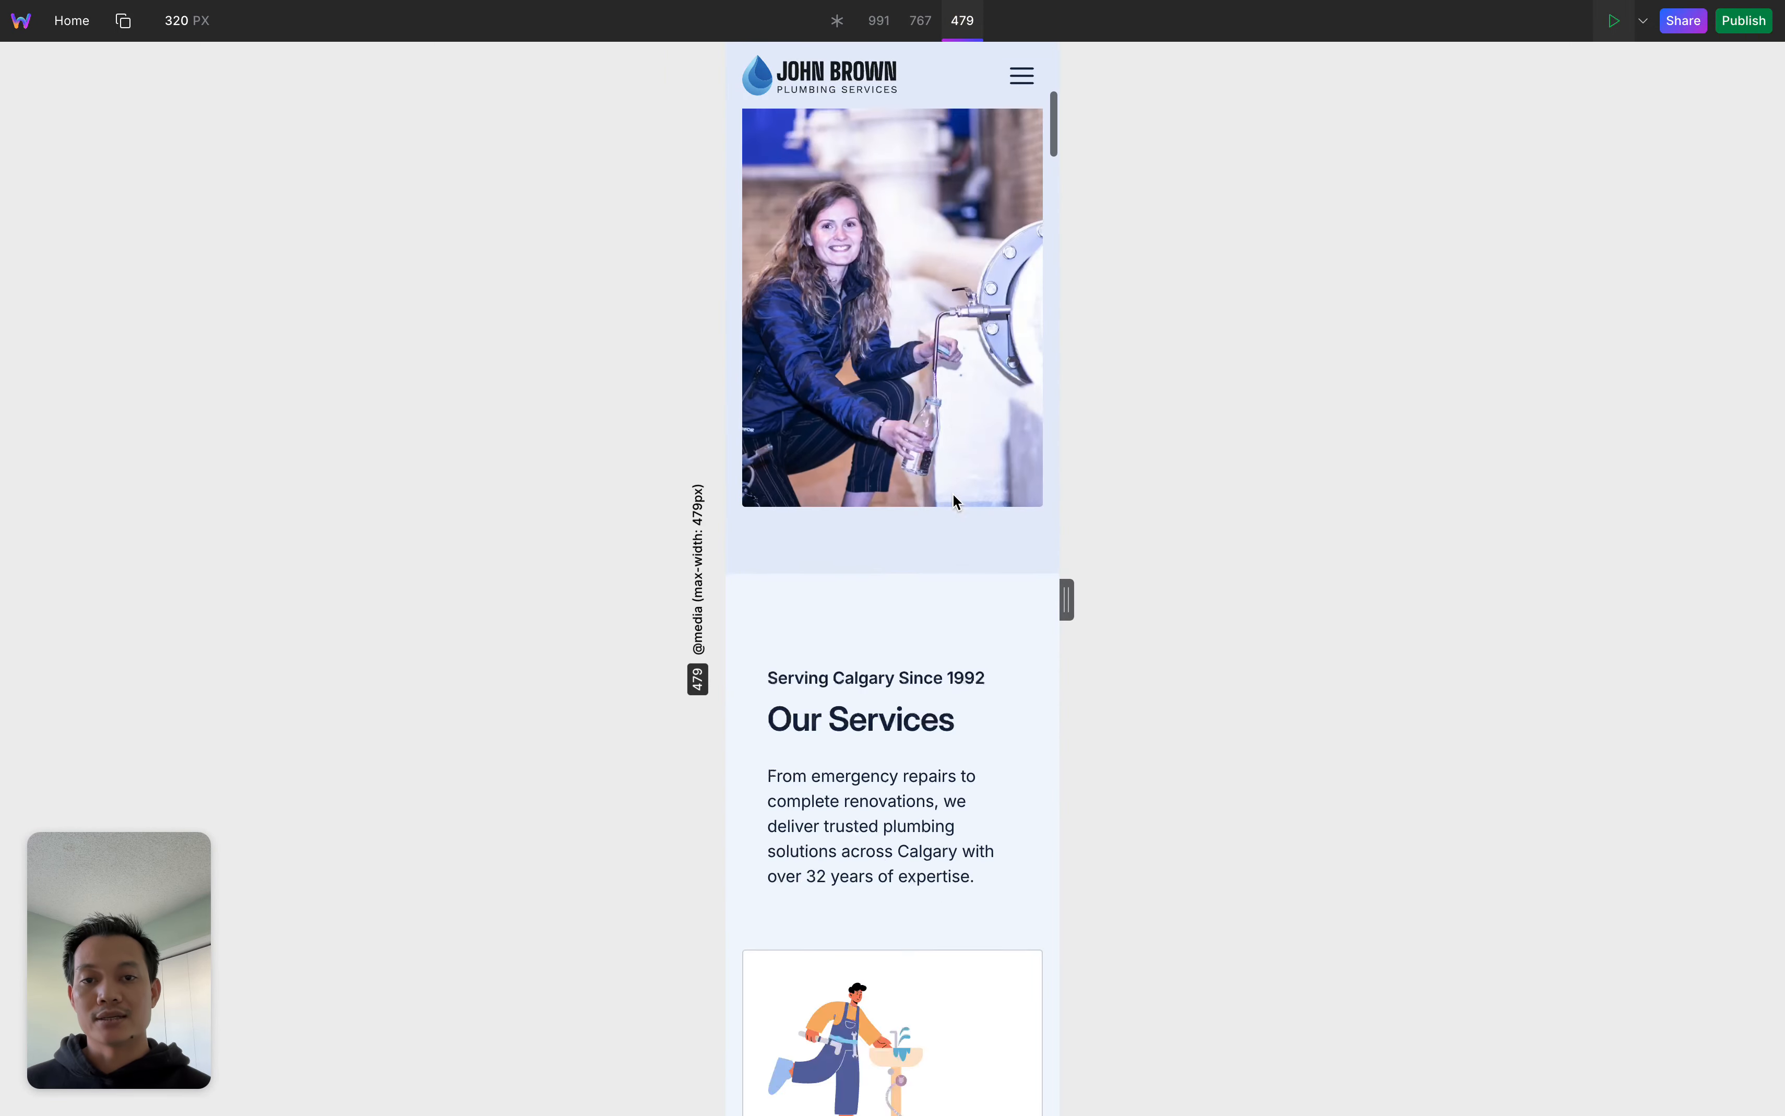
scroll(952, 501, "down", 20)
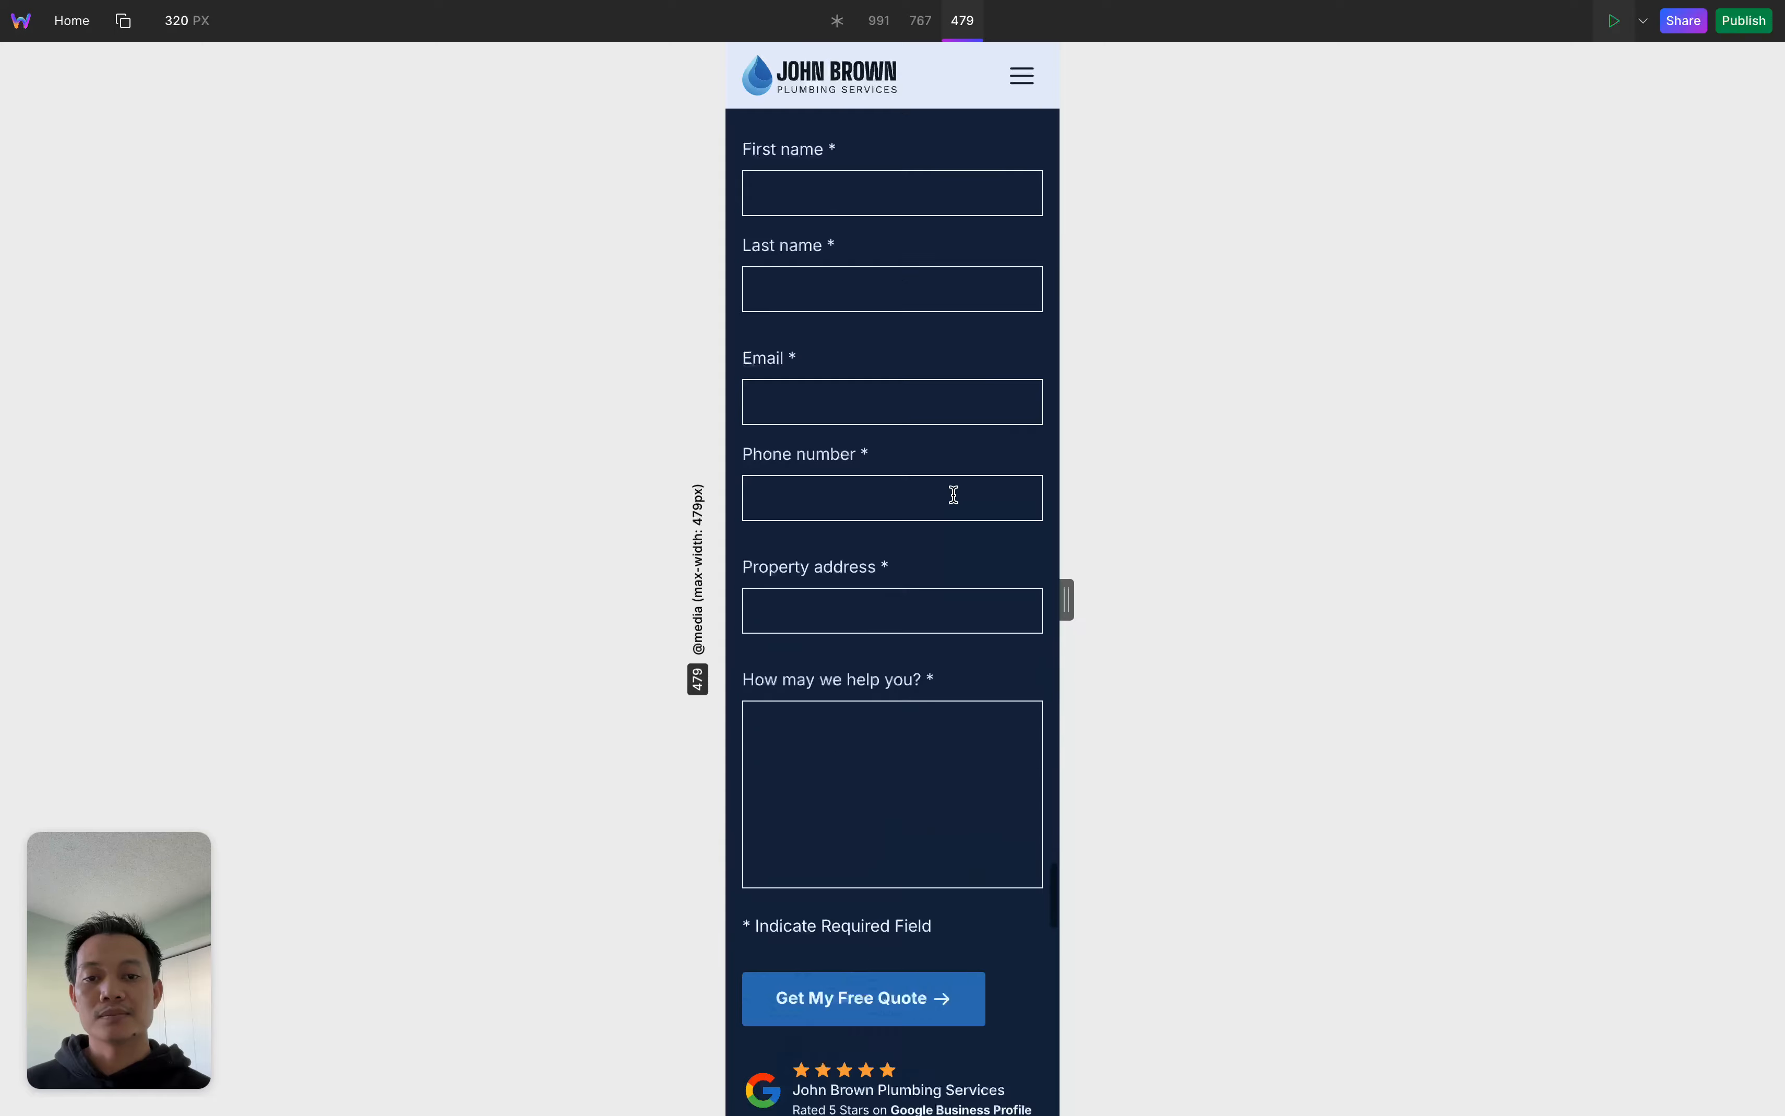
scroll(954, 501, "up", 10)
scroll(957, 501, "up", 20)
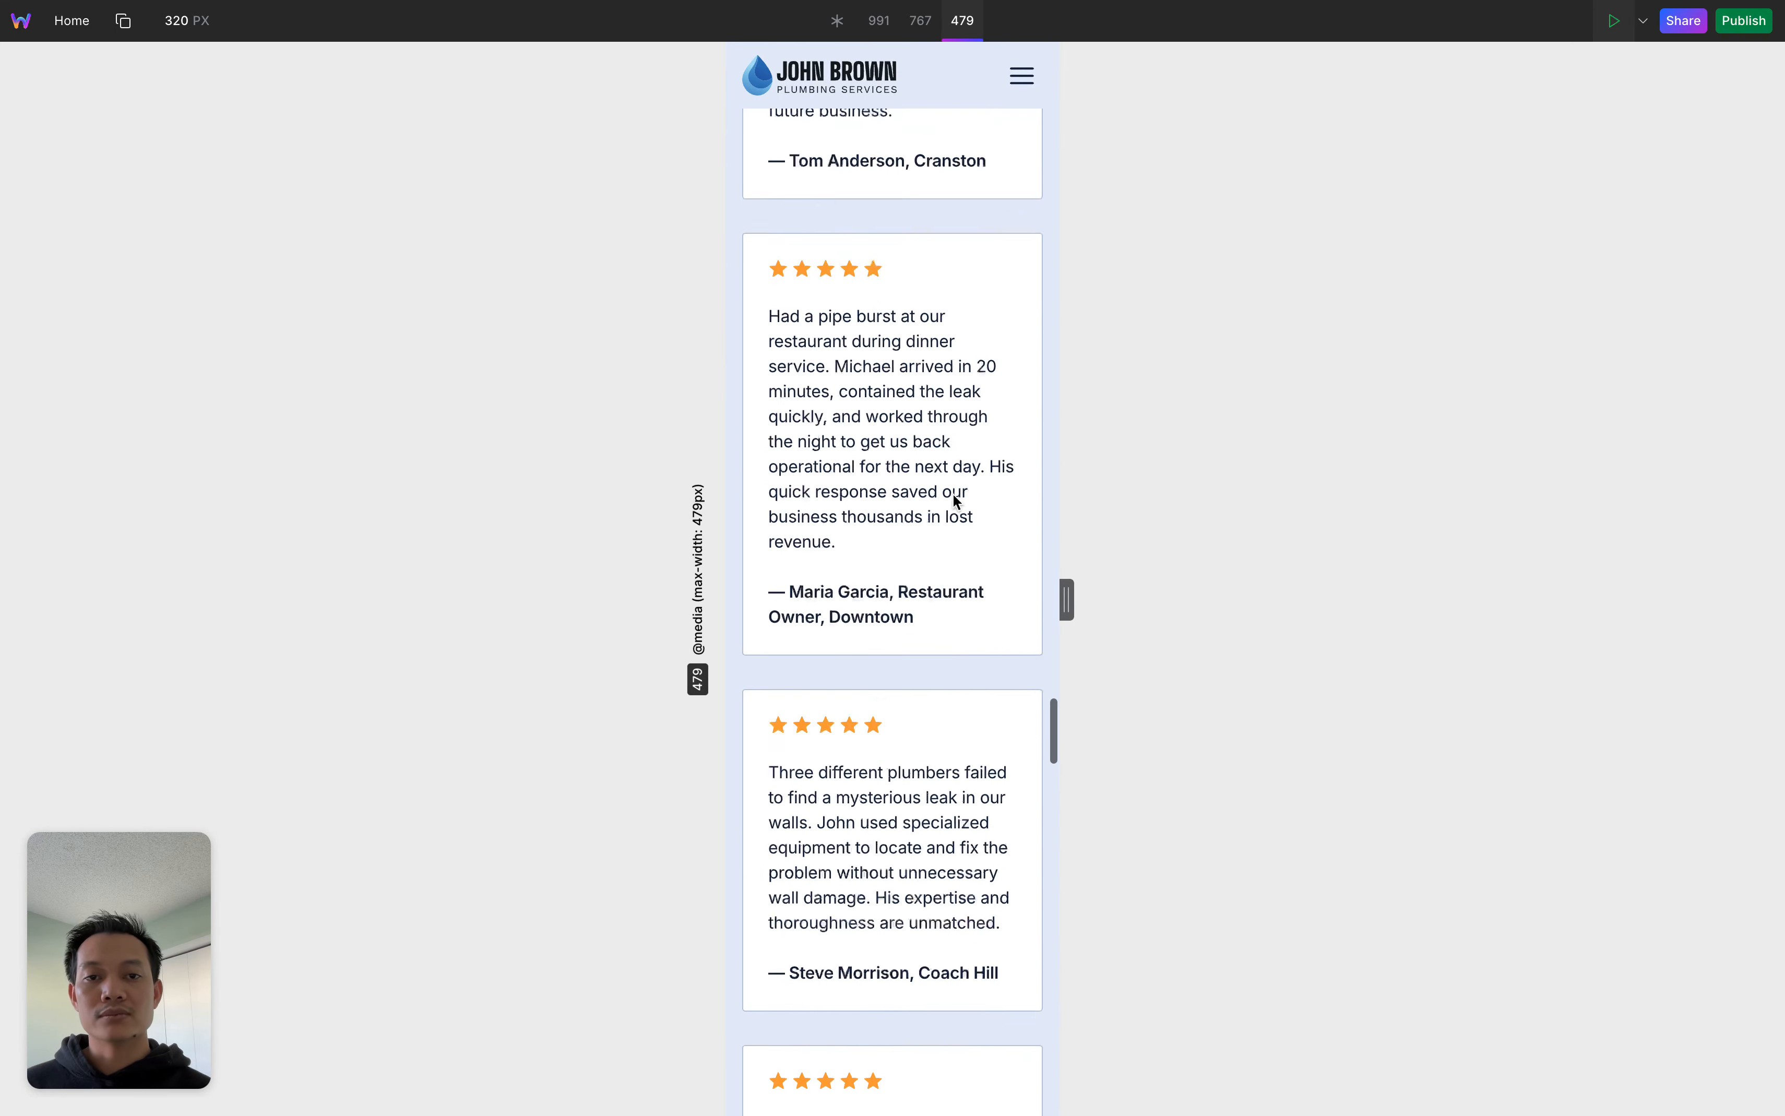
left_click(1022, 75)
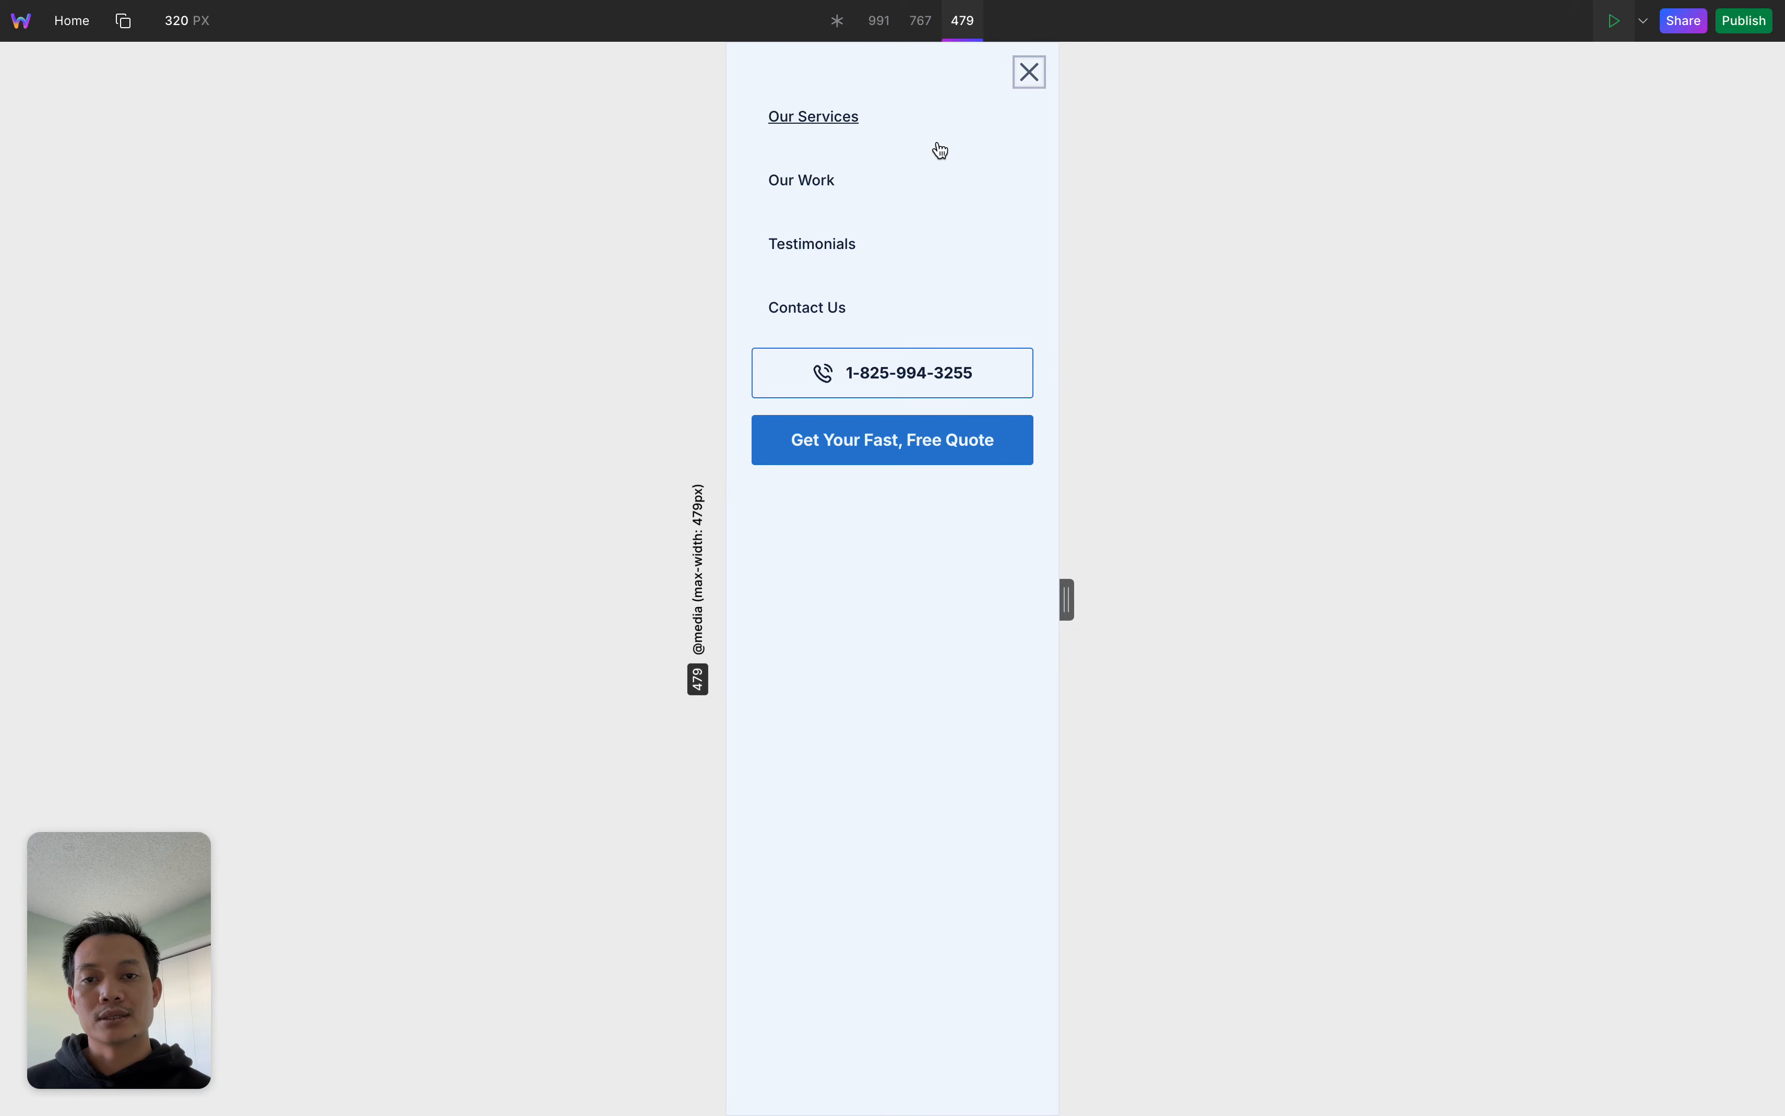
left_click(1031, 74)
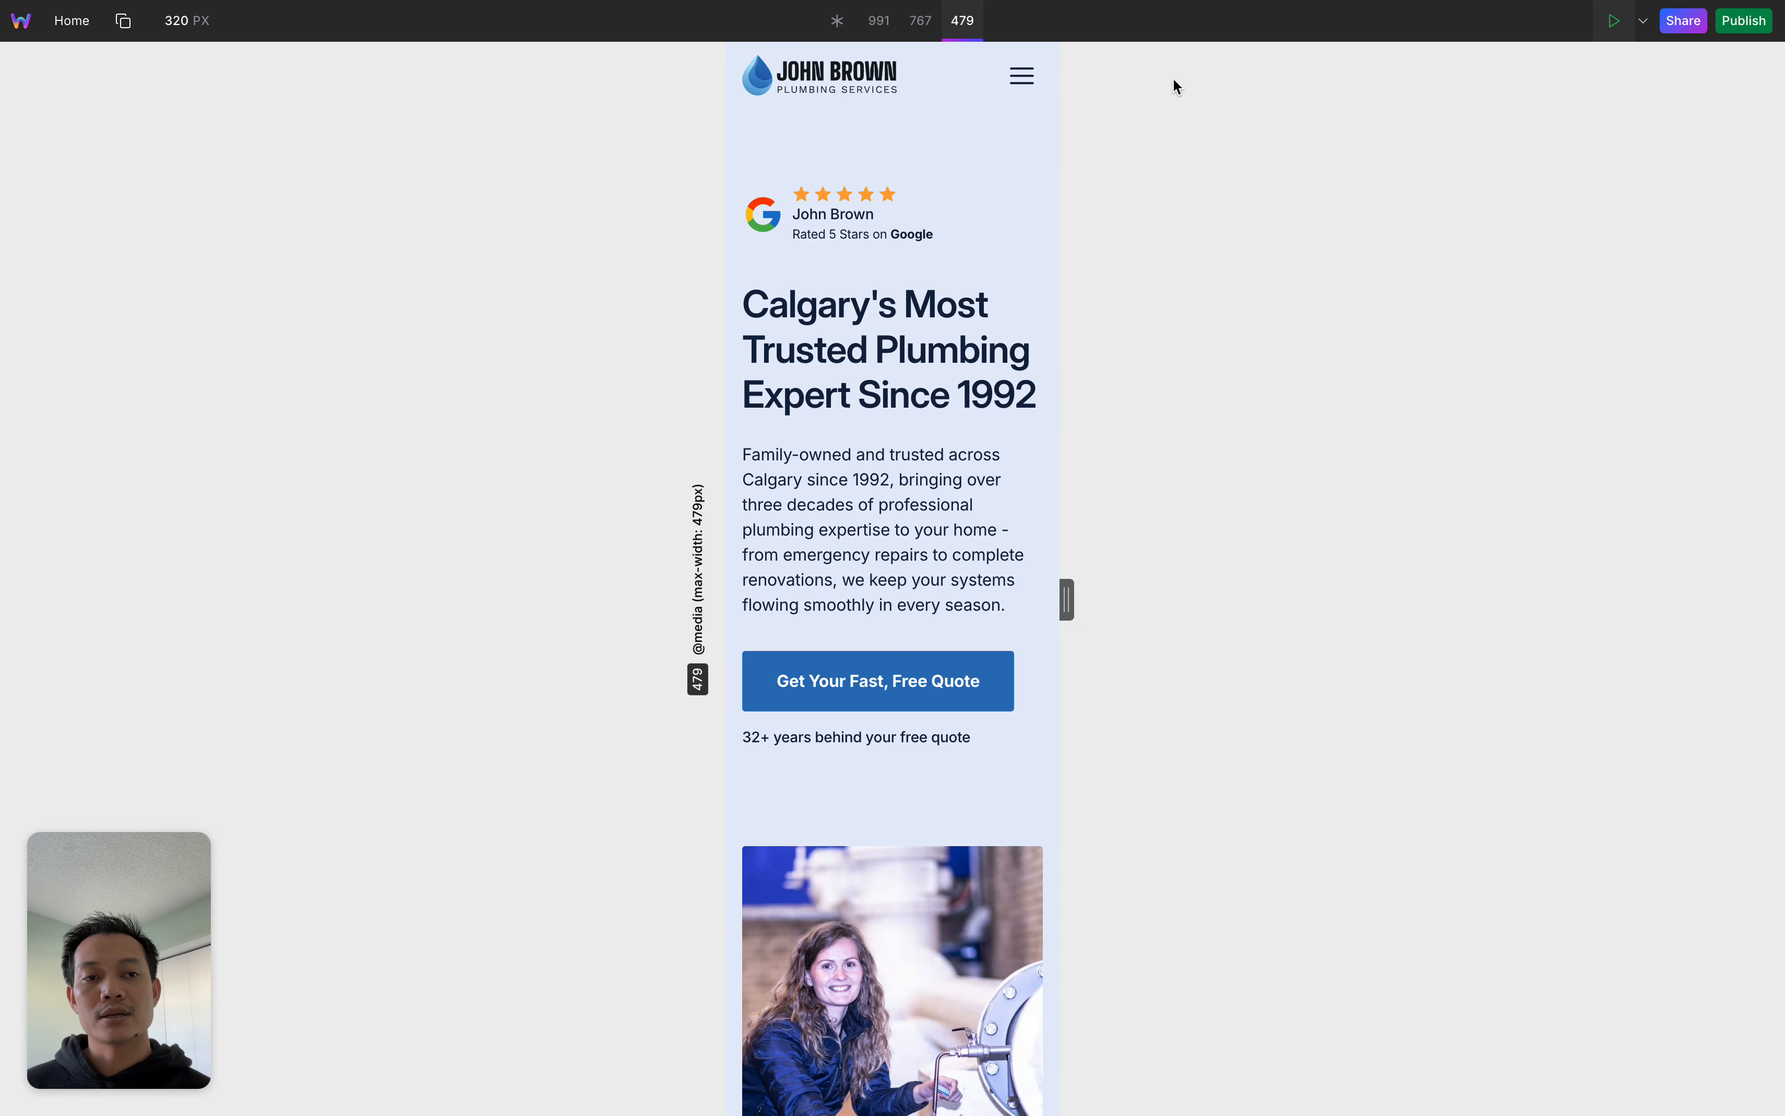
Return the canvas to the base breakpoint and exit preview mode
left_click(884, 30)
left_click(837, 21)
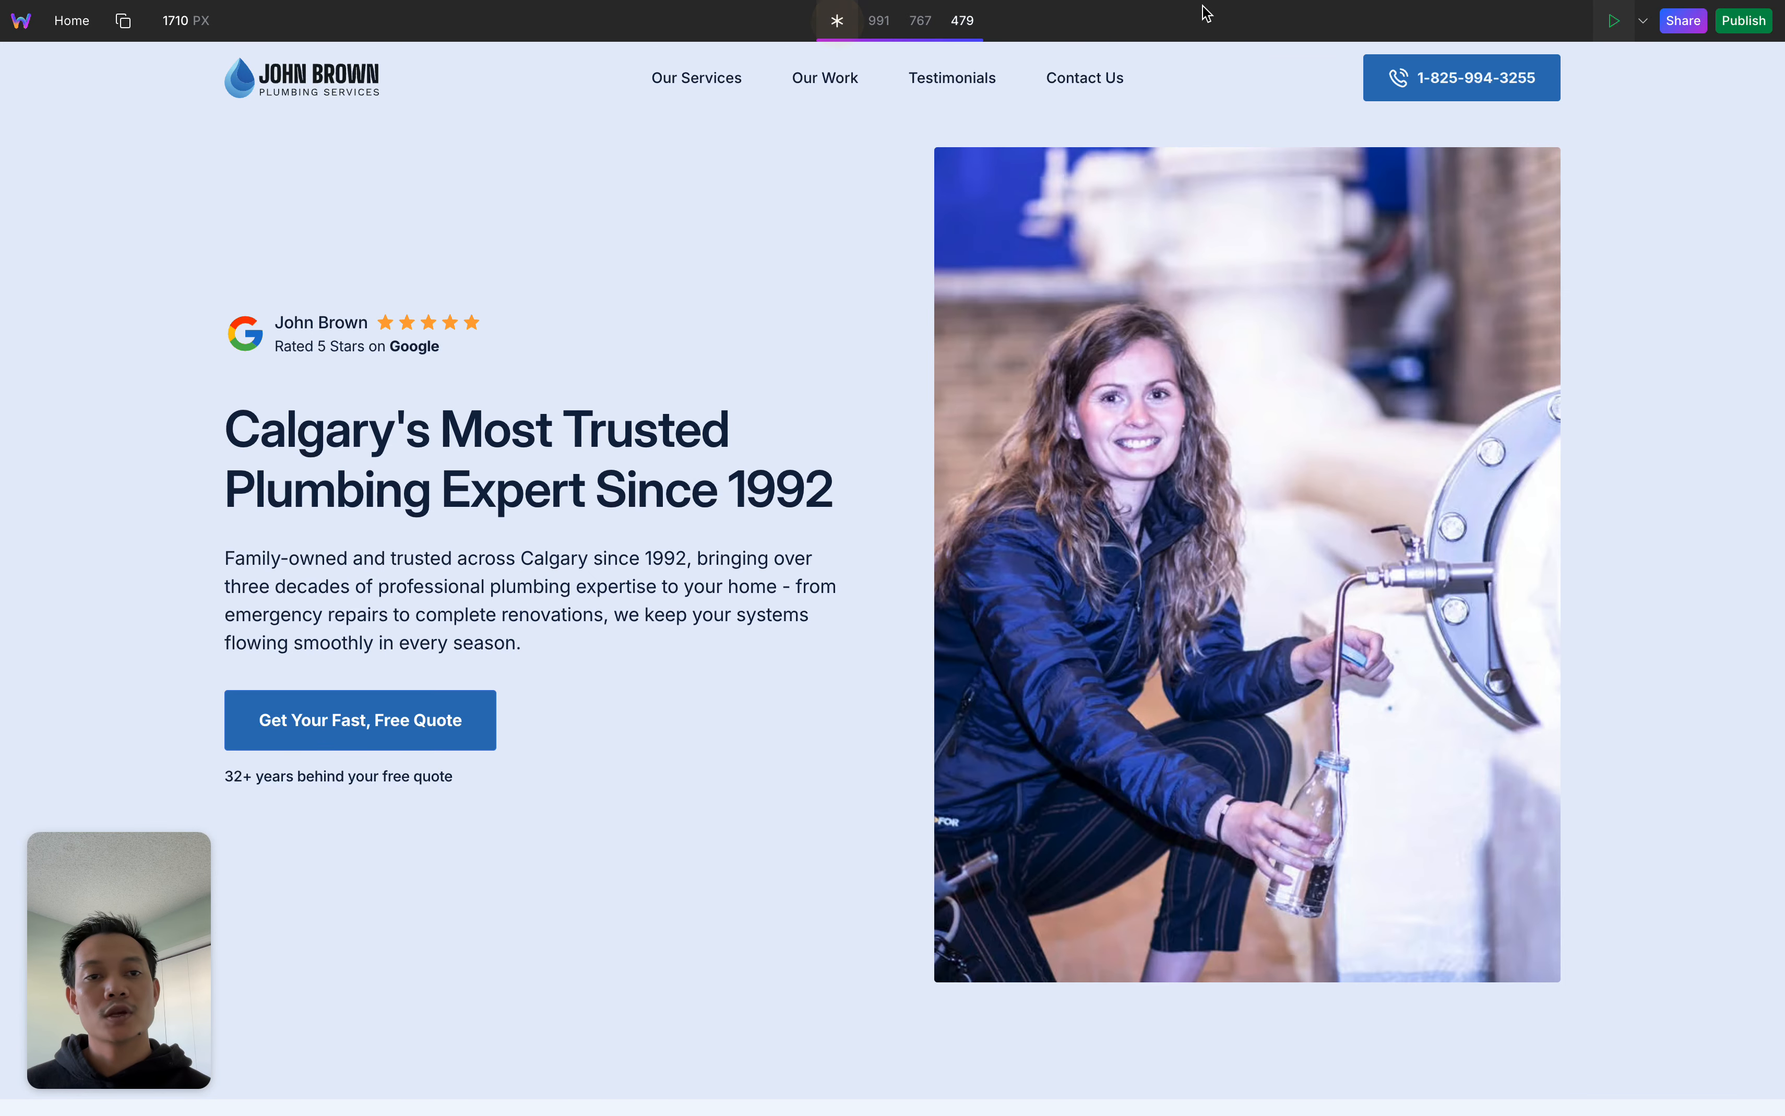
left_click(1612, 23)
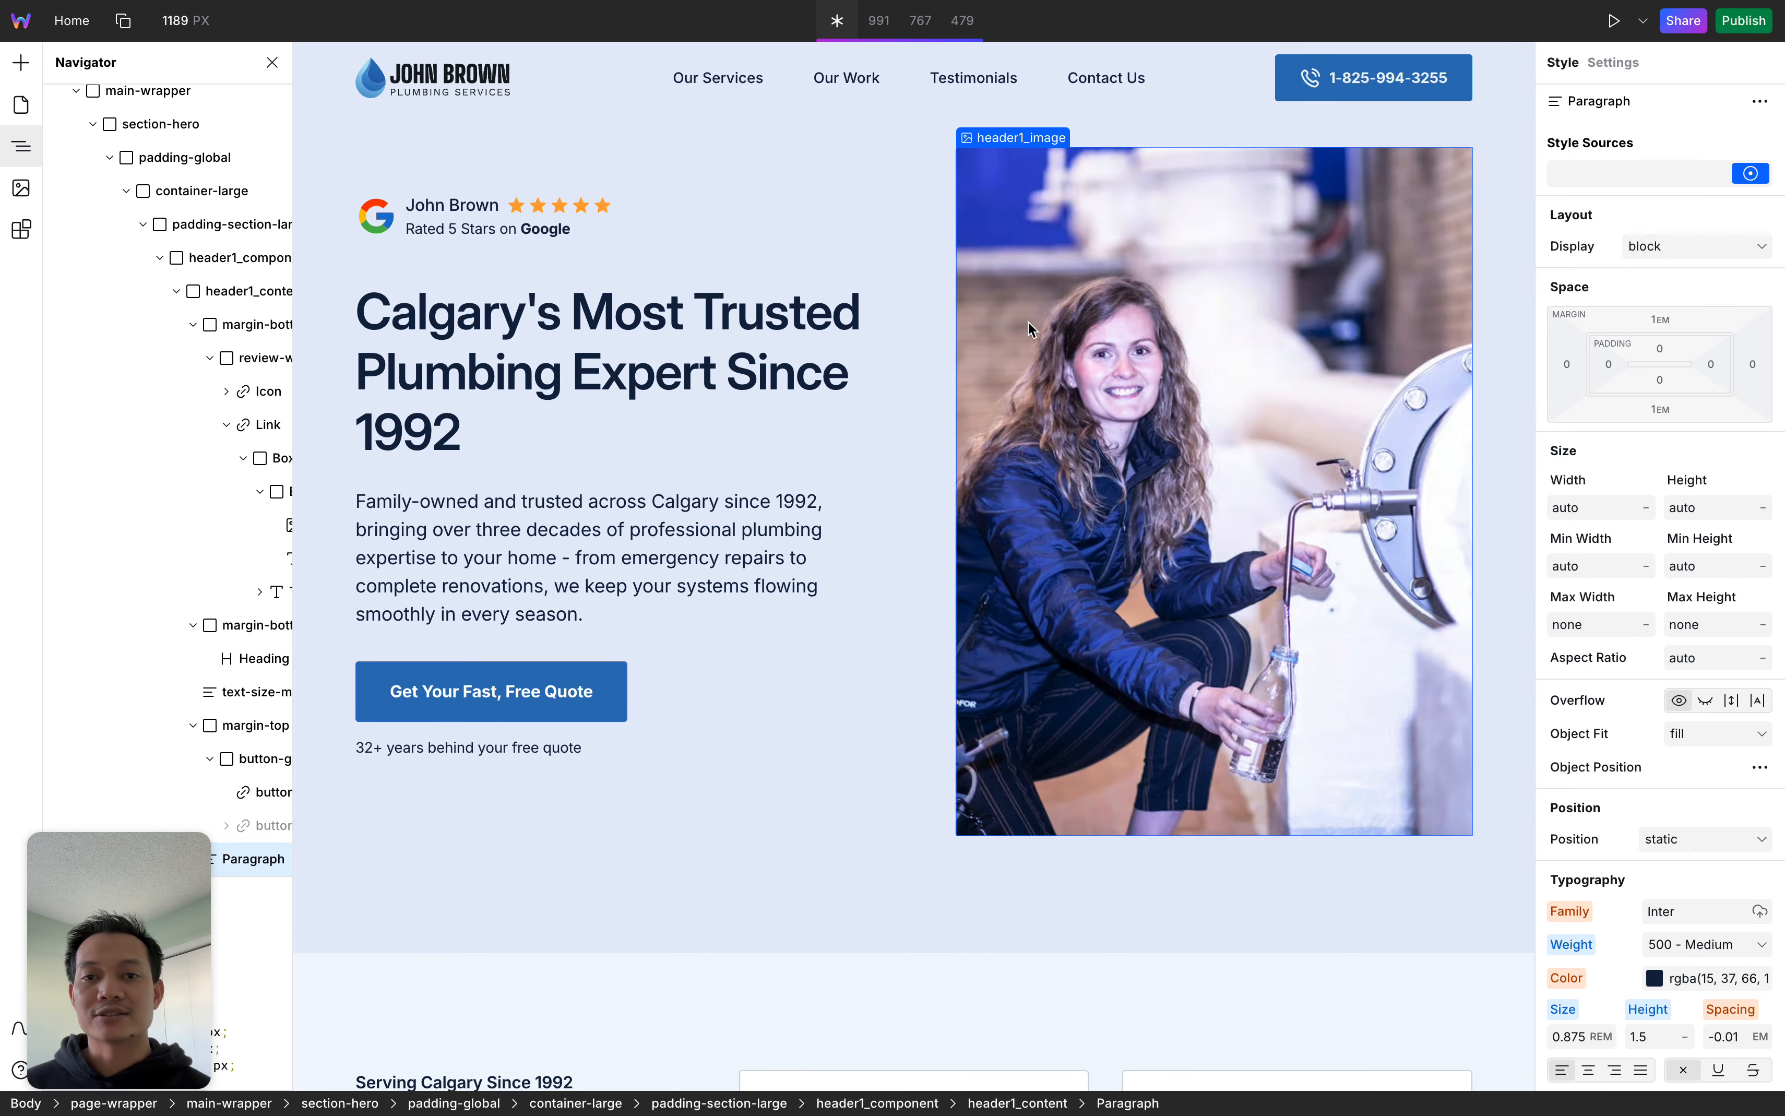
Switch to the 991 px breakpoint and select the hamburger menu's Sheet Overlay to reveal the mobile menu on the canvas
left_click(882, 30)
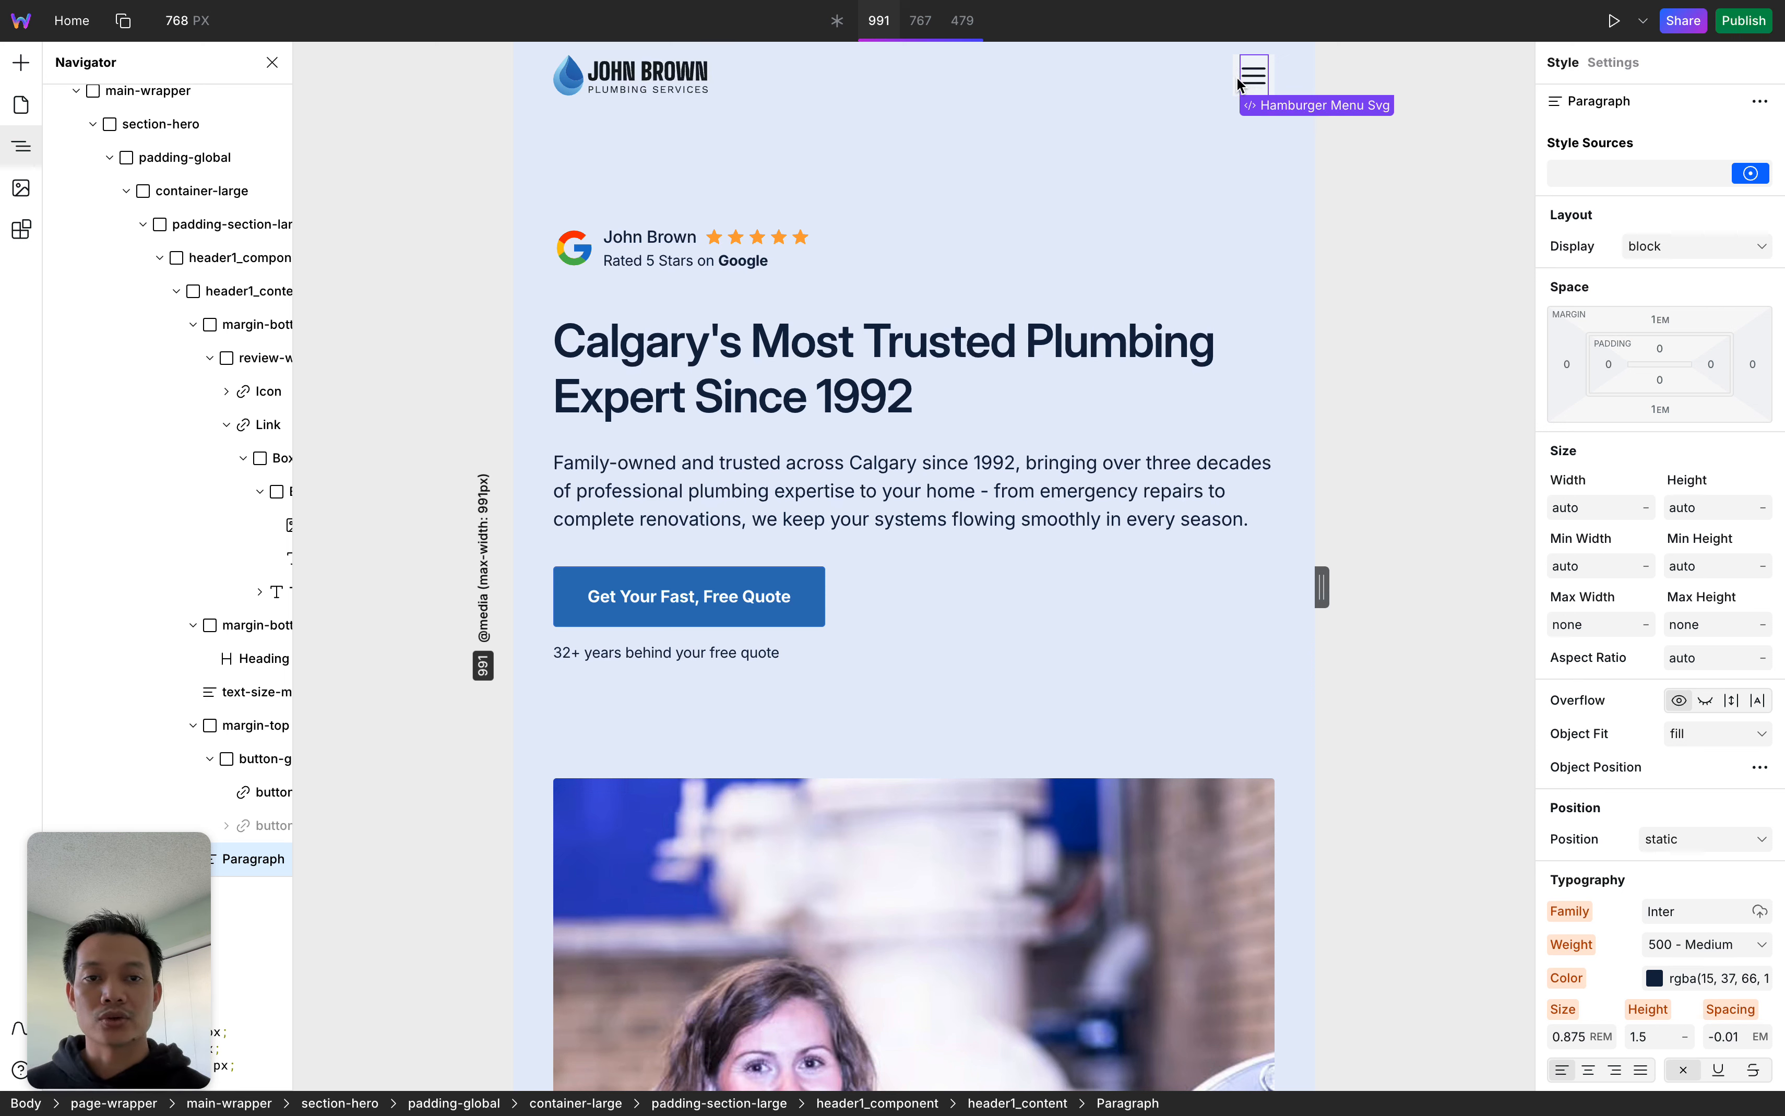
left_click(838, 23)
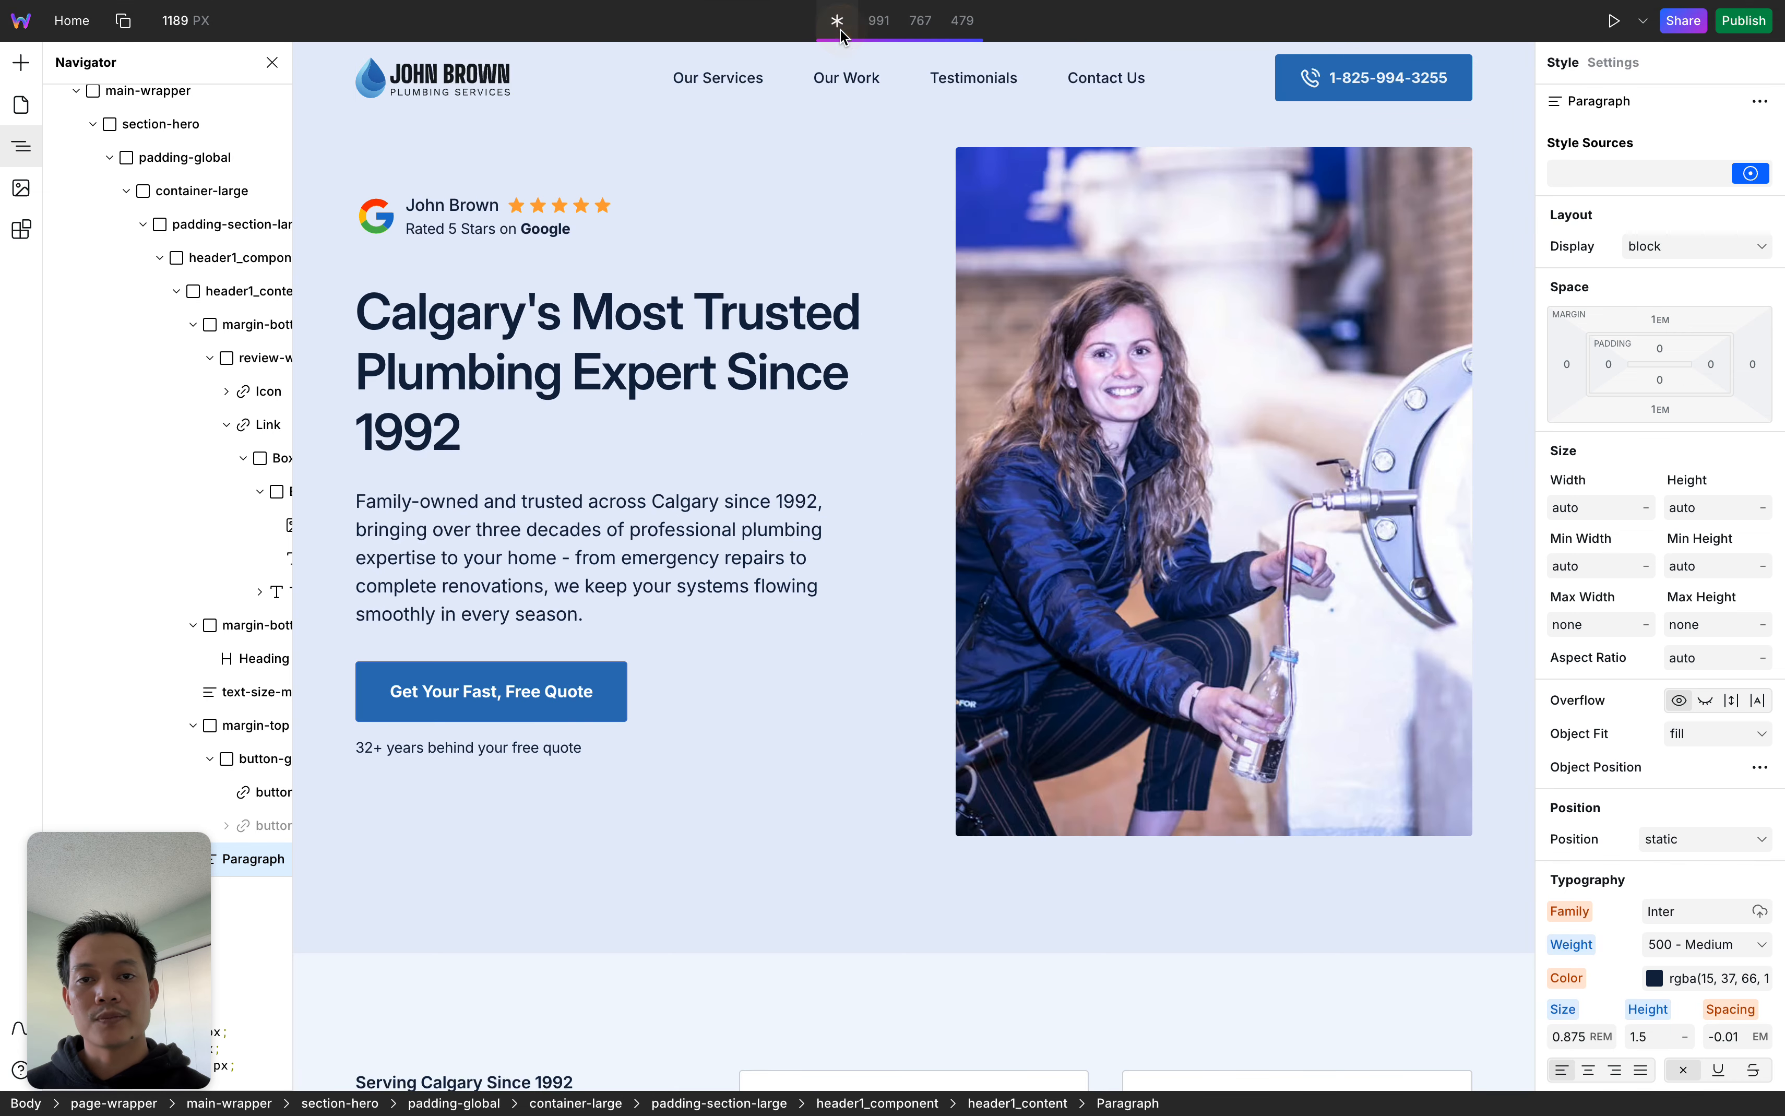
left_click(879, 29)
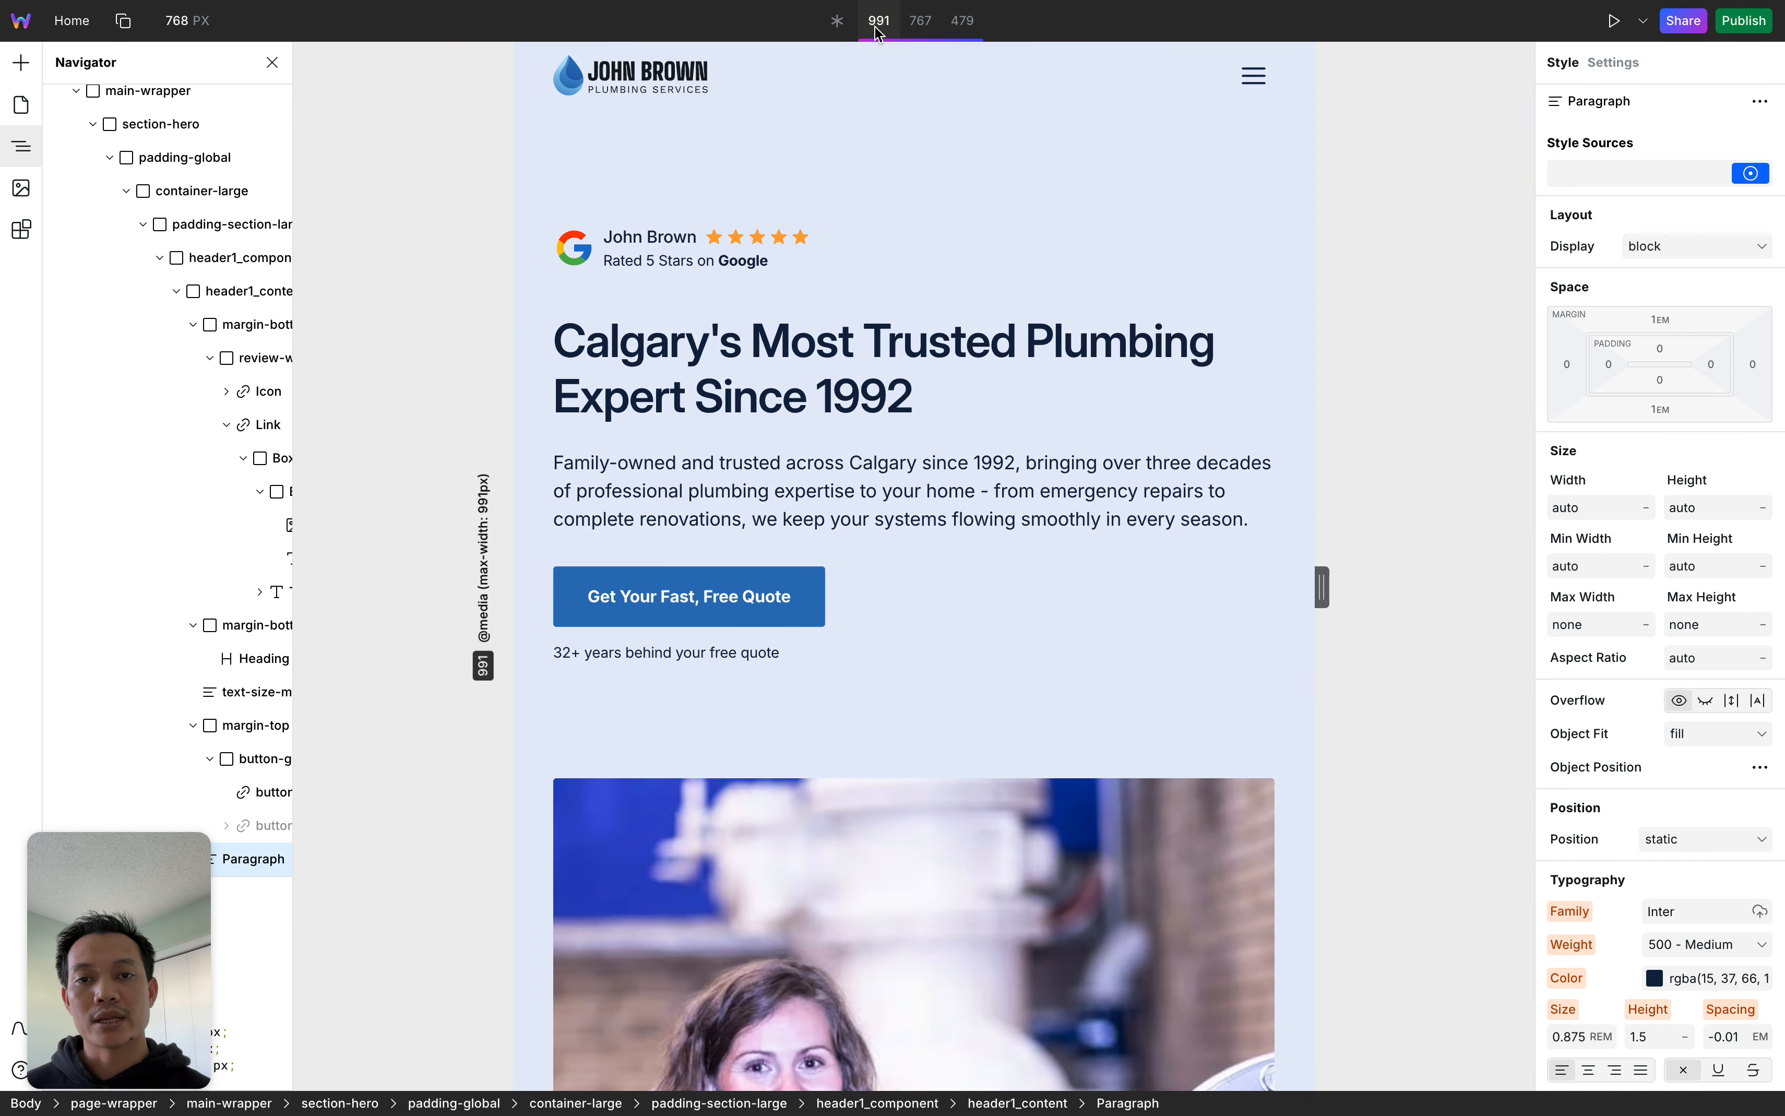
left_click(1234, 88)
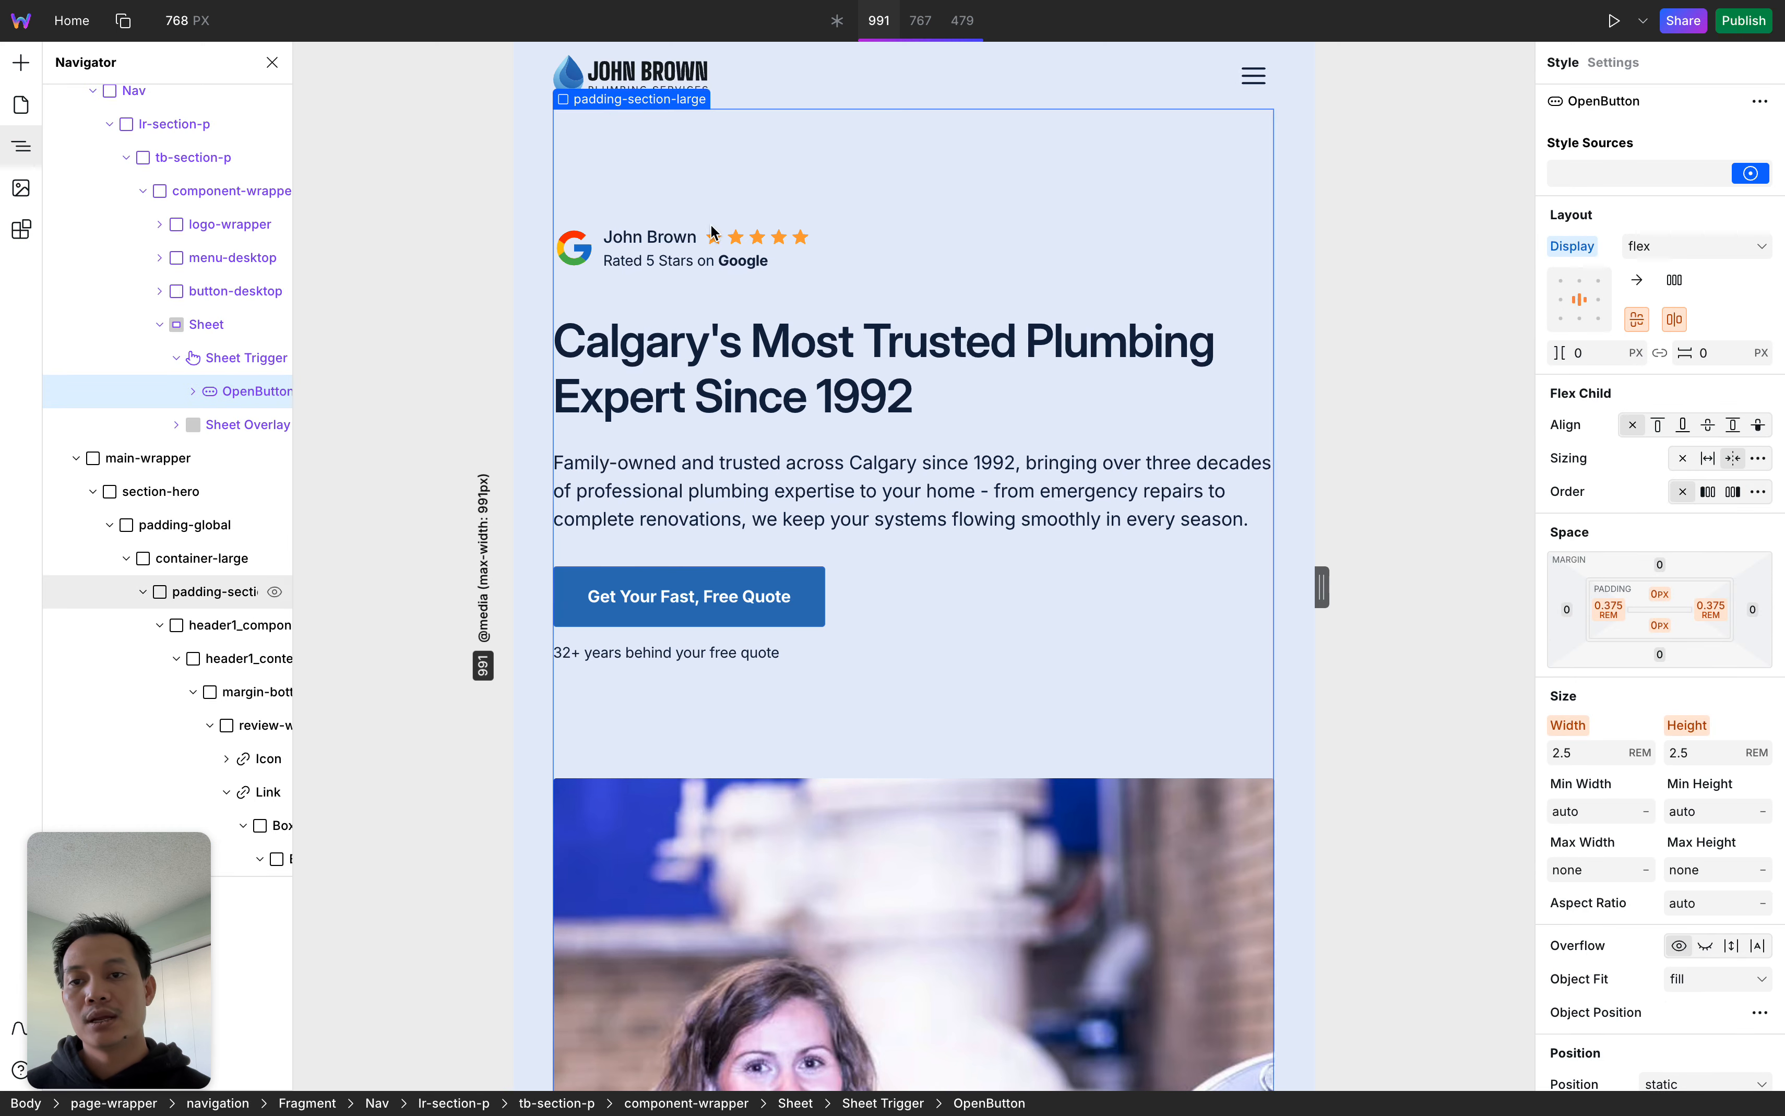
scroll(175, 372, "right", 2)
scroll(175, 373, "right", 2)
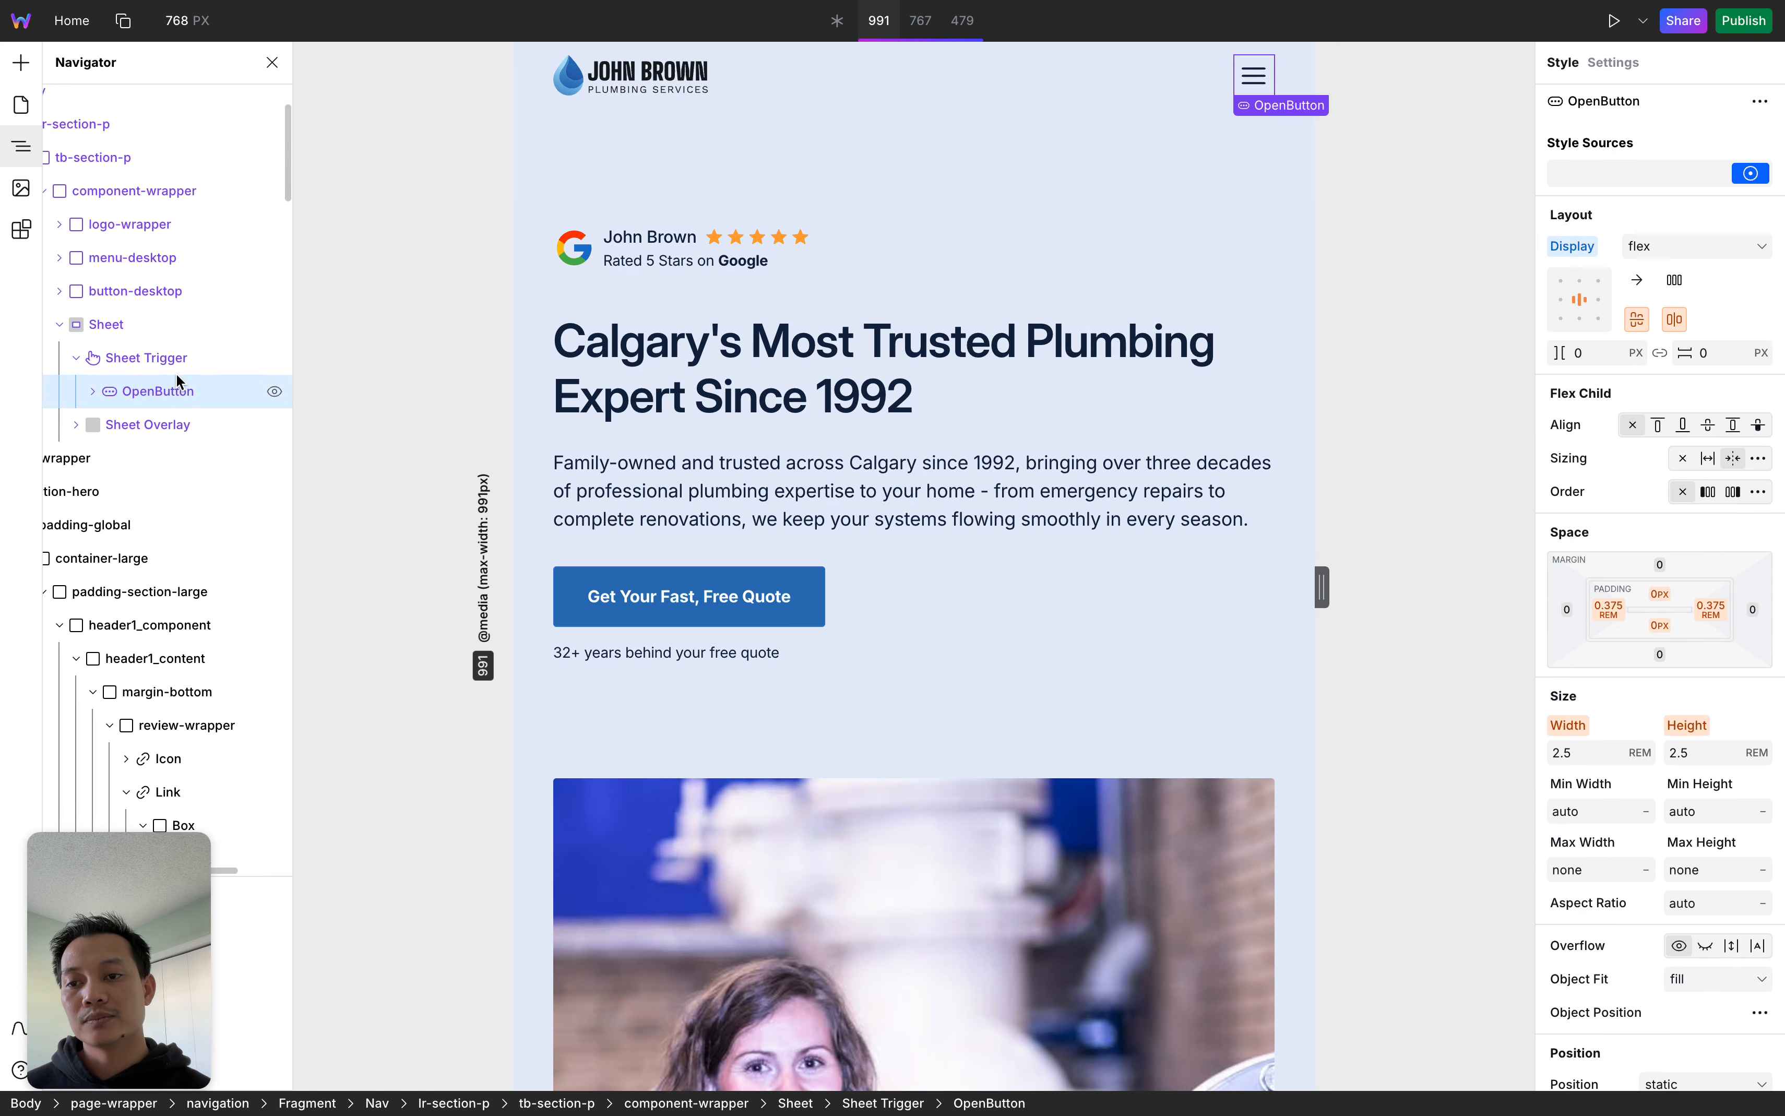
left_click(144, 423)
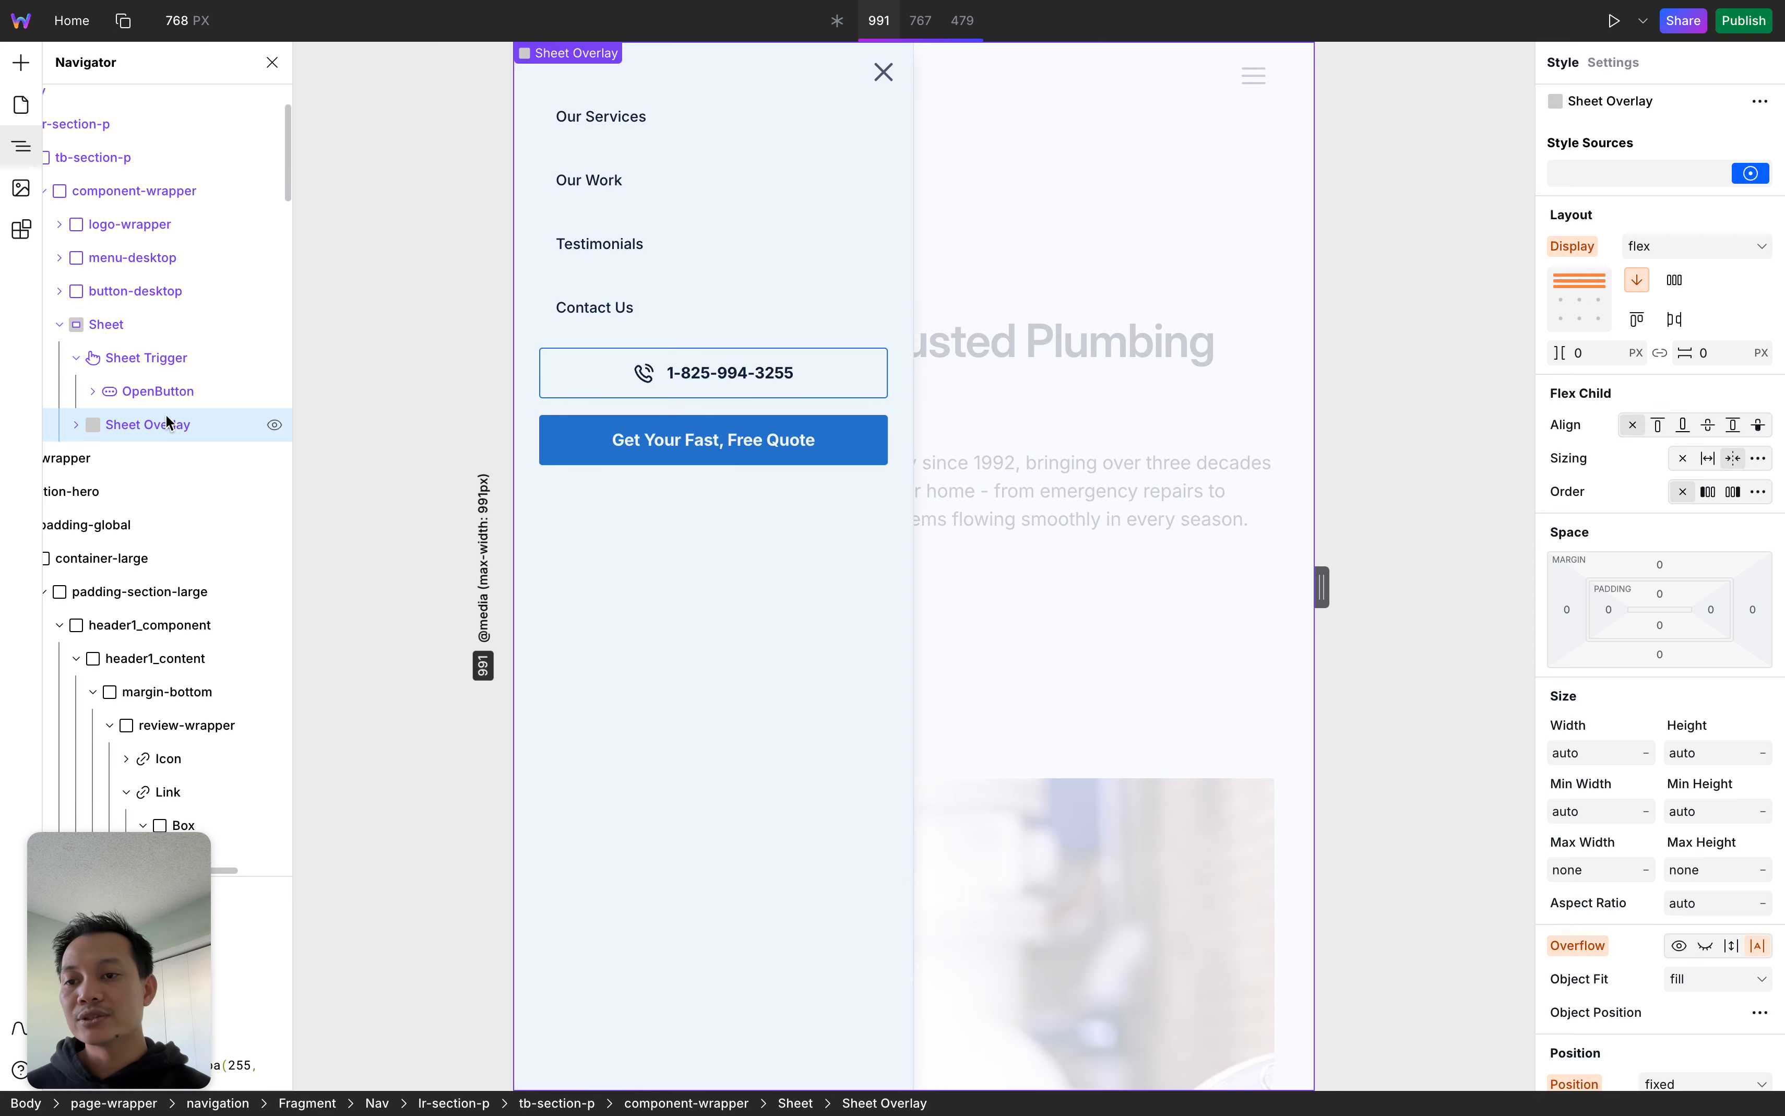
Duplicate the "Our Services" link in the mobile menu's Links container
left_click(732, 103)
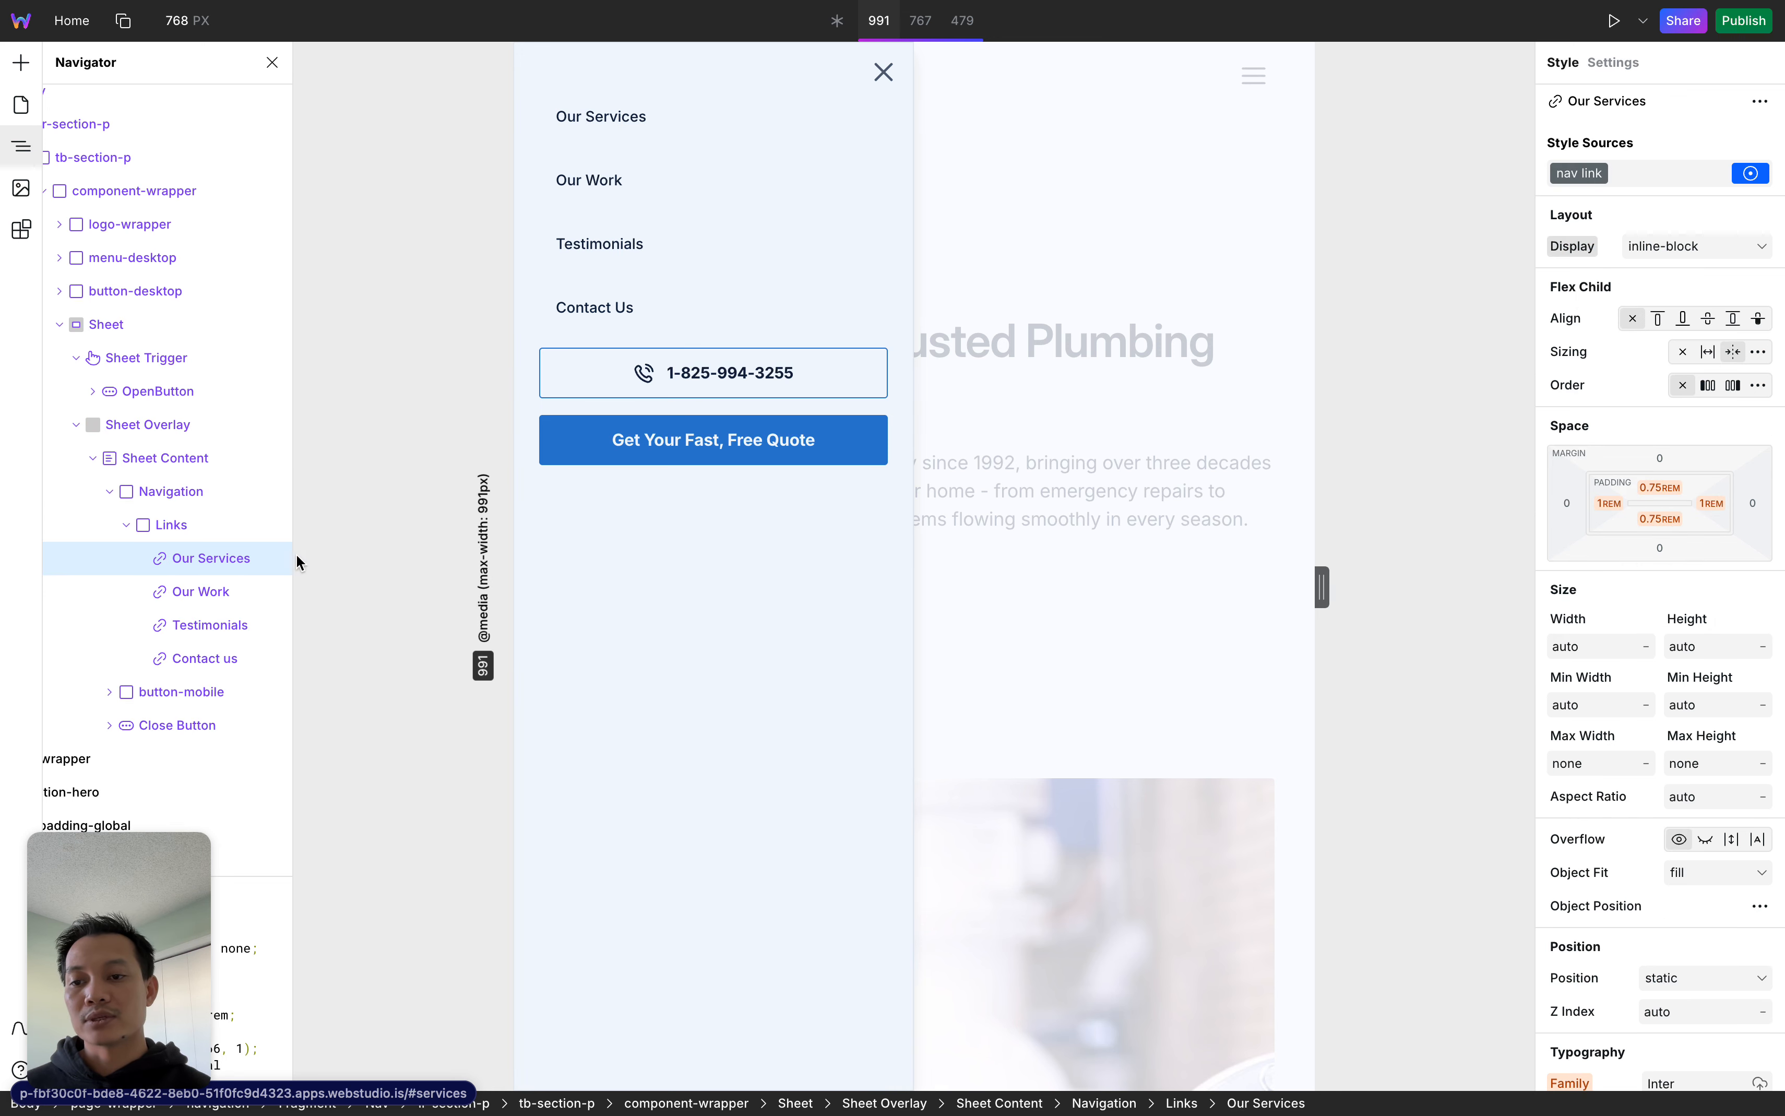
scroll(166, 562, "right", 1)
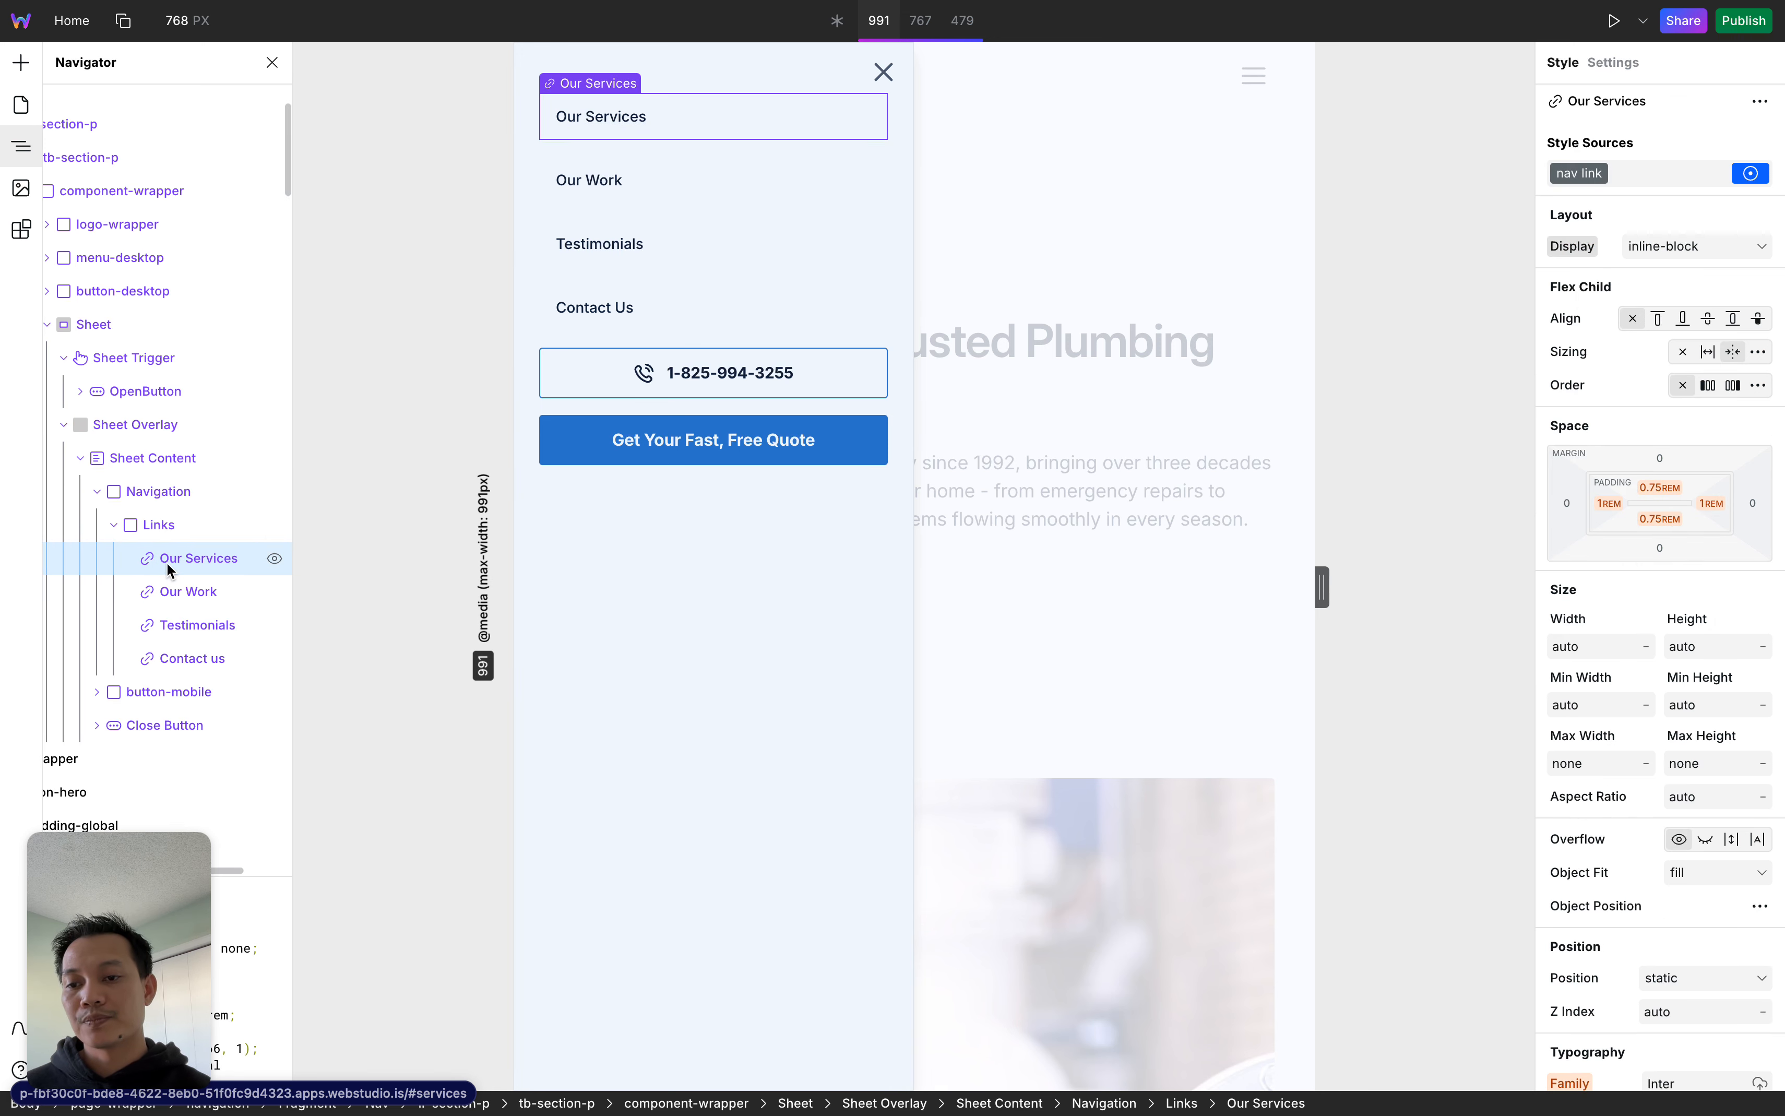
key("super+d")
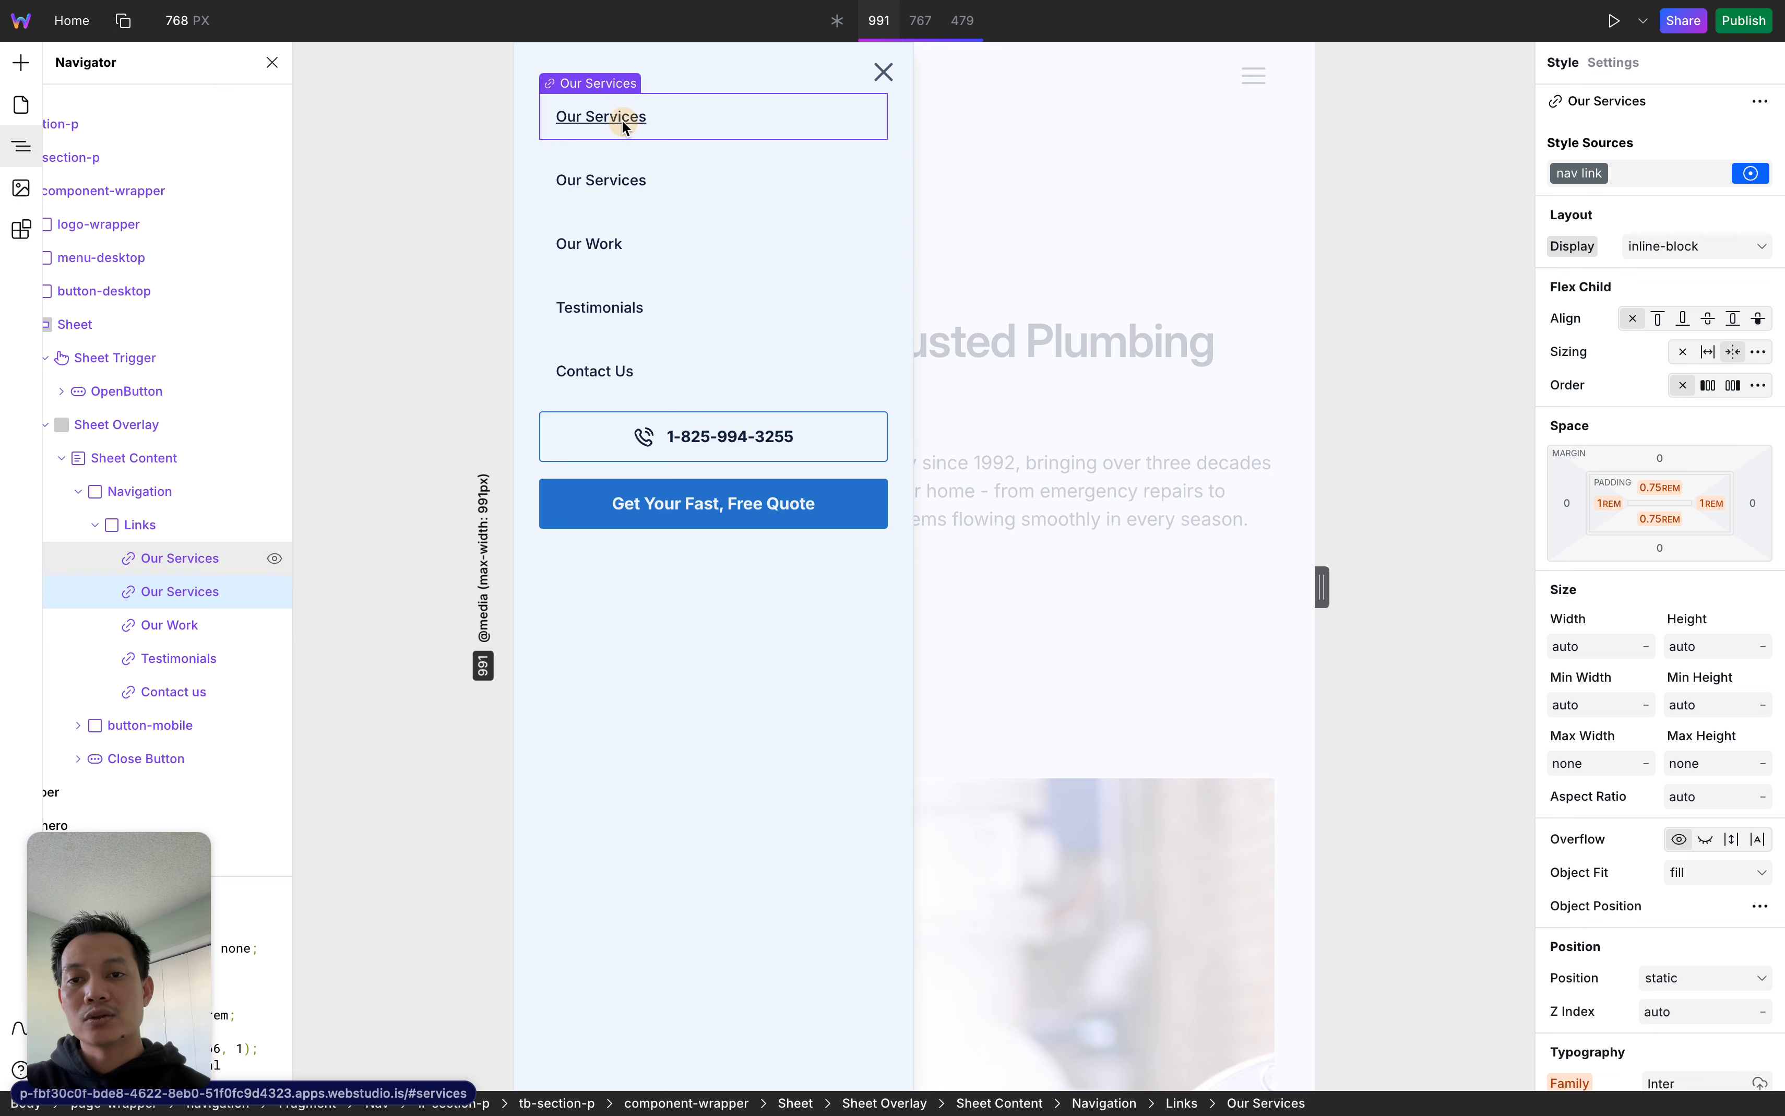
Change the text of the first "Our Services" link in the mobile menu to "Home"
double_click(623, 122)
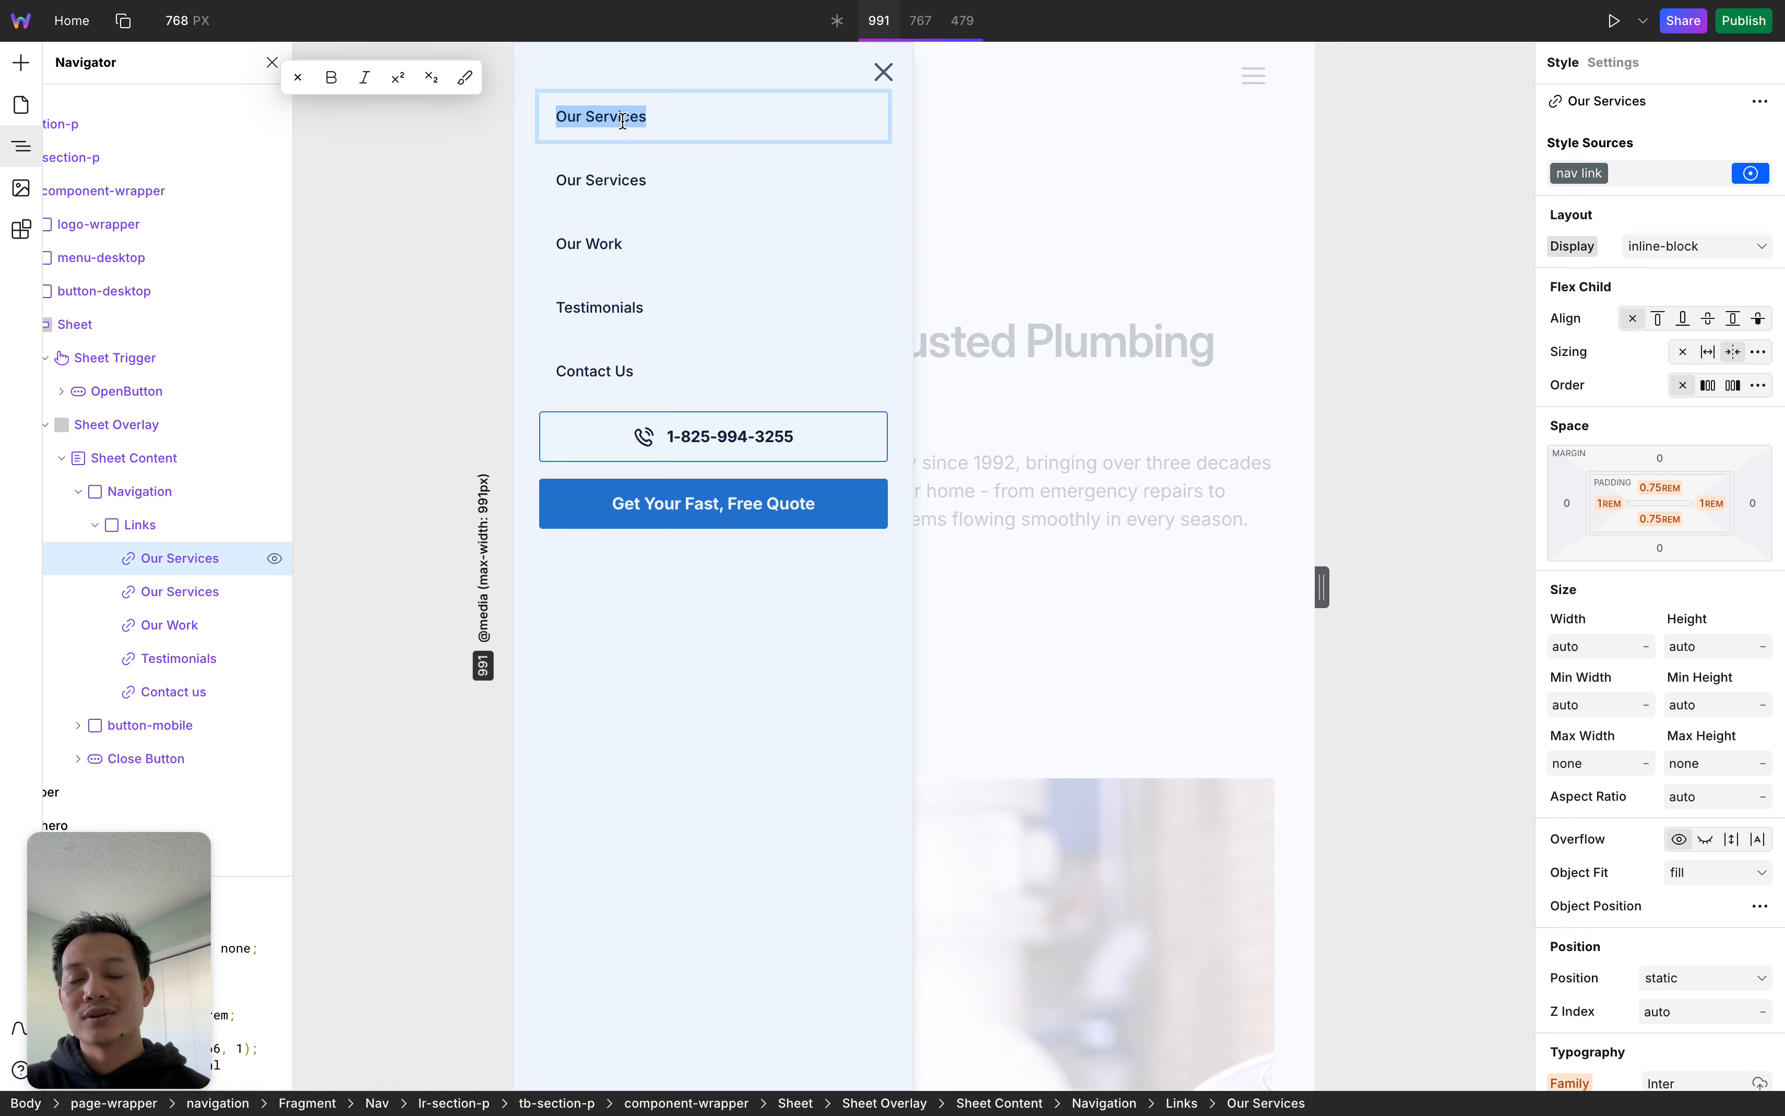
left_click(708, 111)
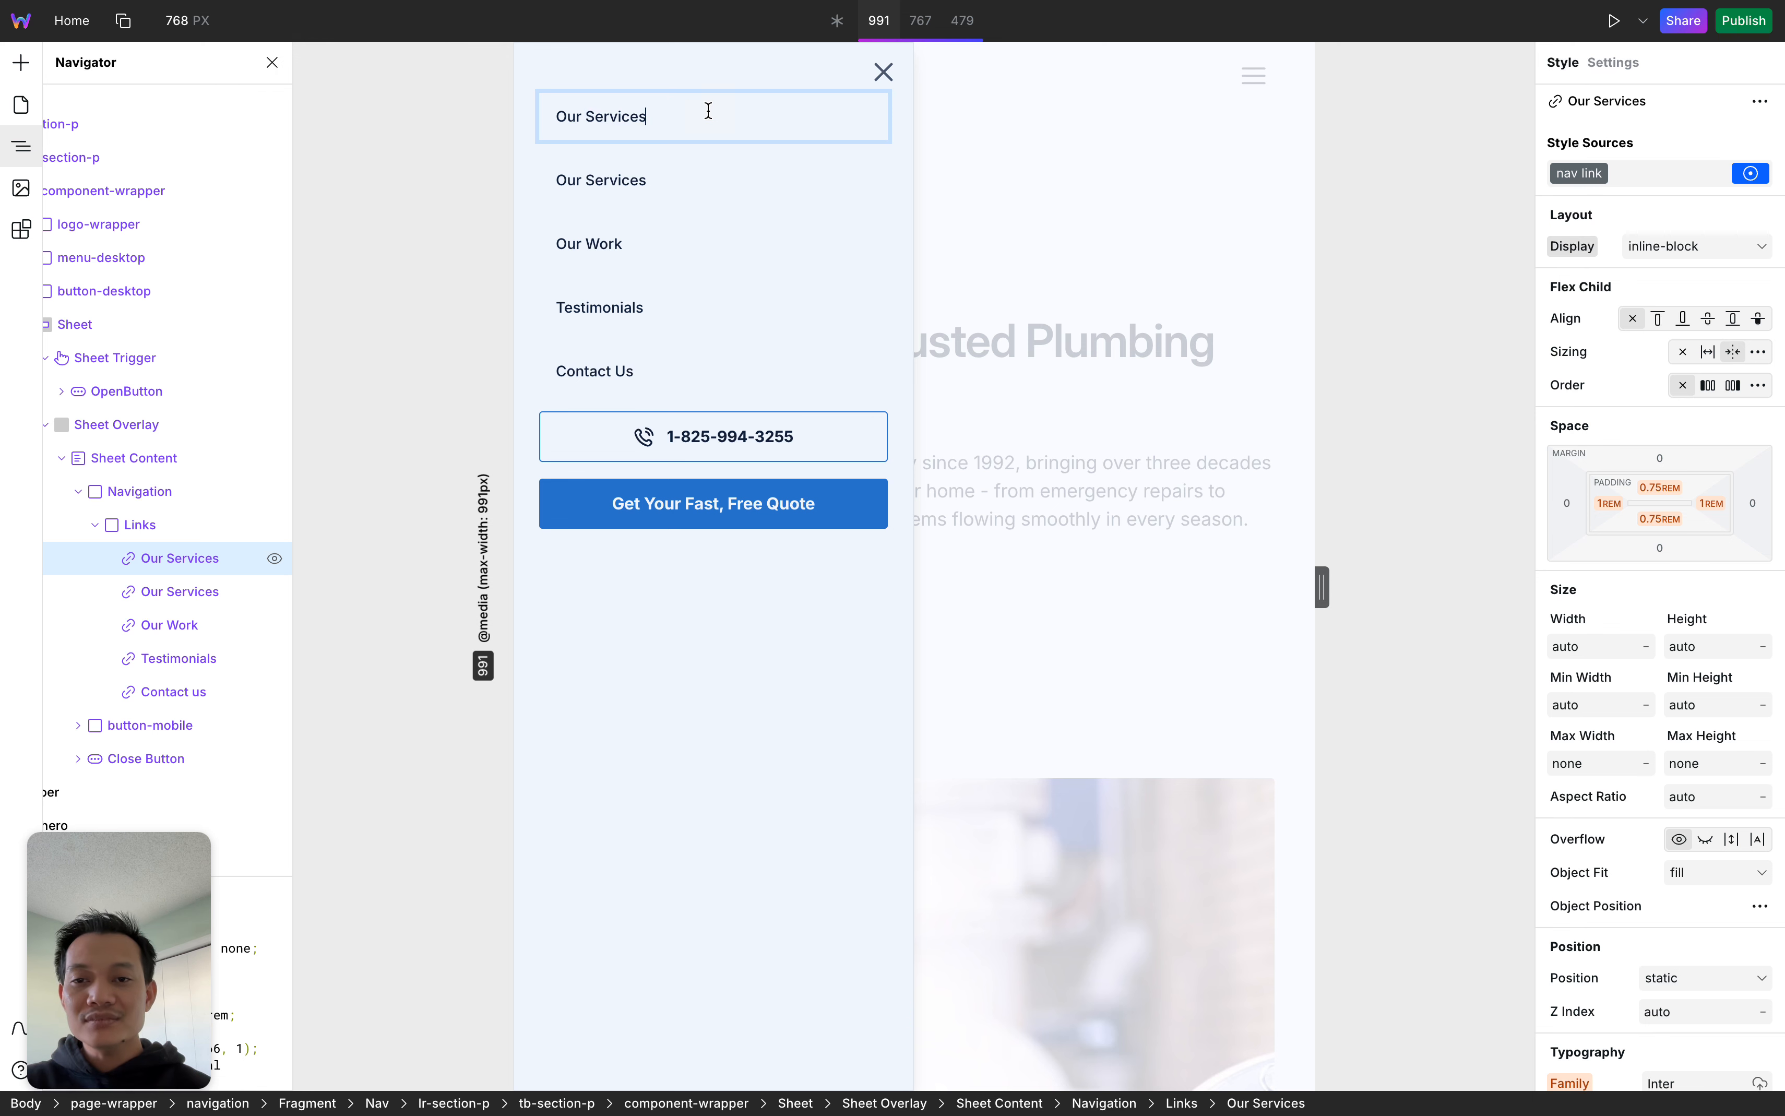
double_click(667, 109)
key("super+a")
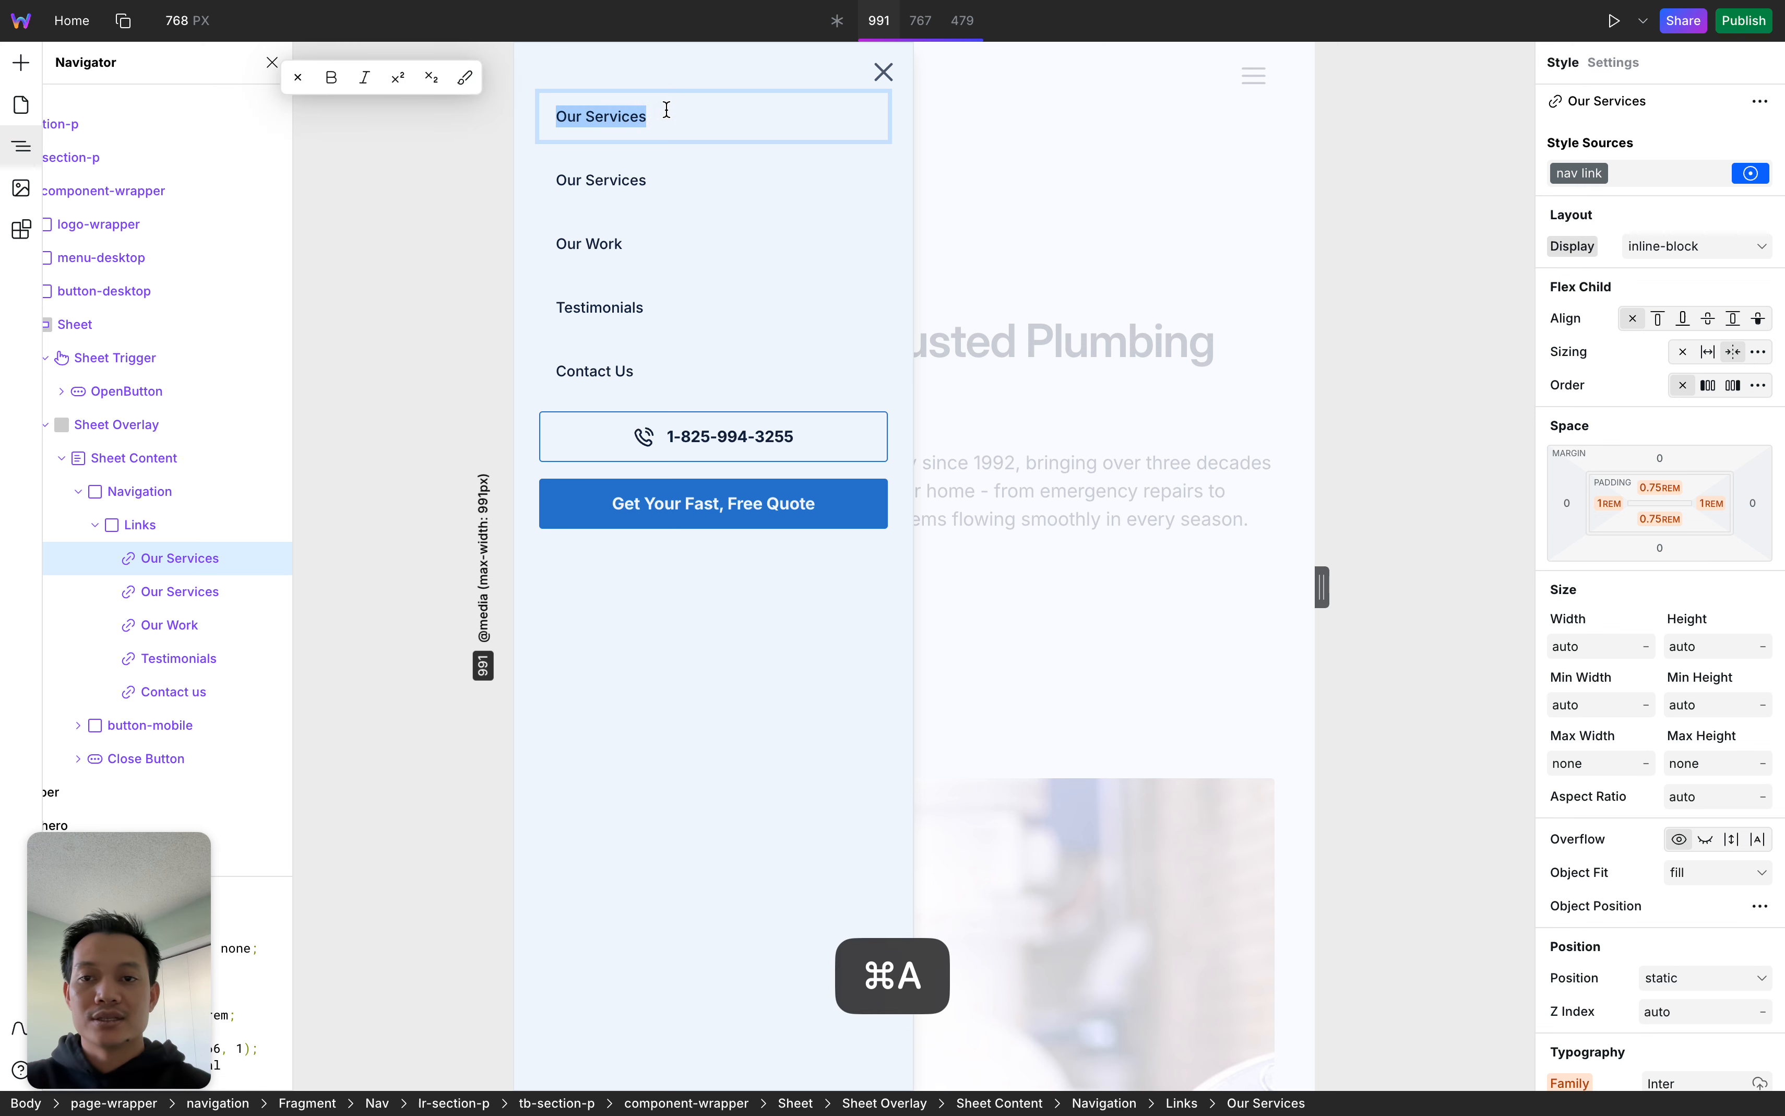
type("Hom")
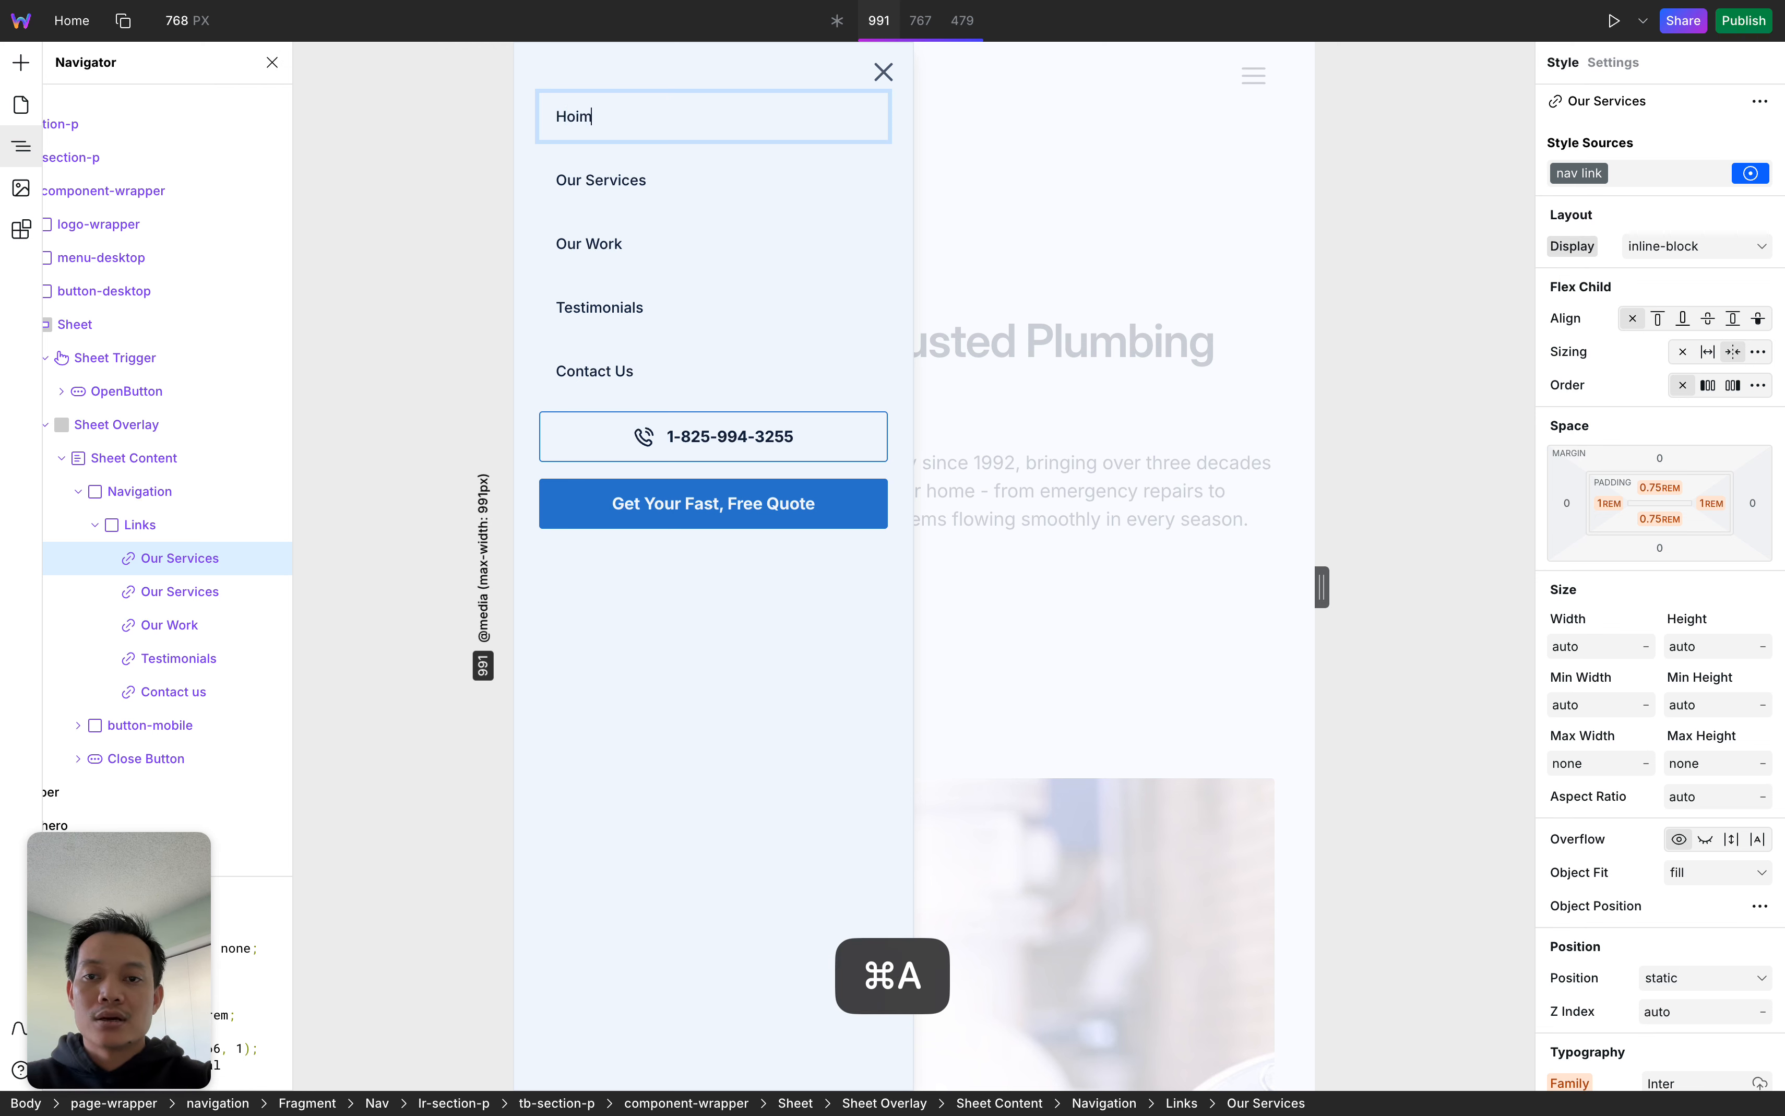
type("e")
key("BackSpace")
key("BackSpace")
type("ne")
key("BackSpace")
key("BackSpace")
type("me")
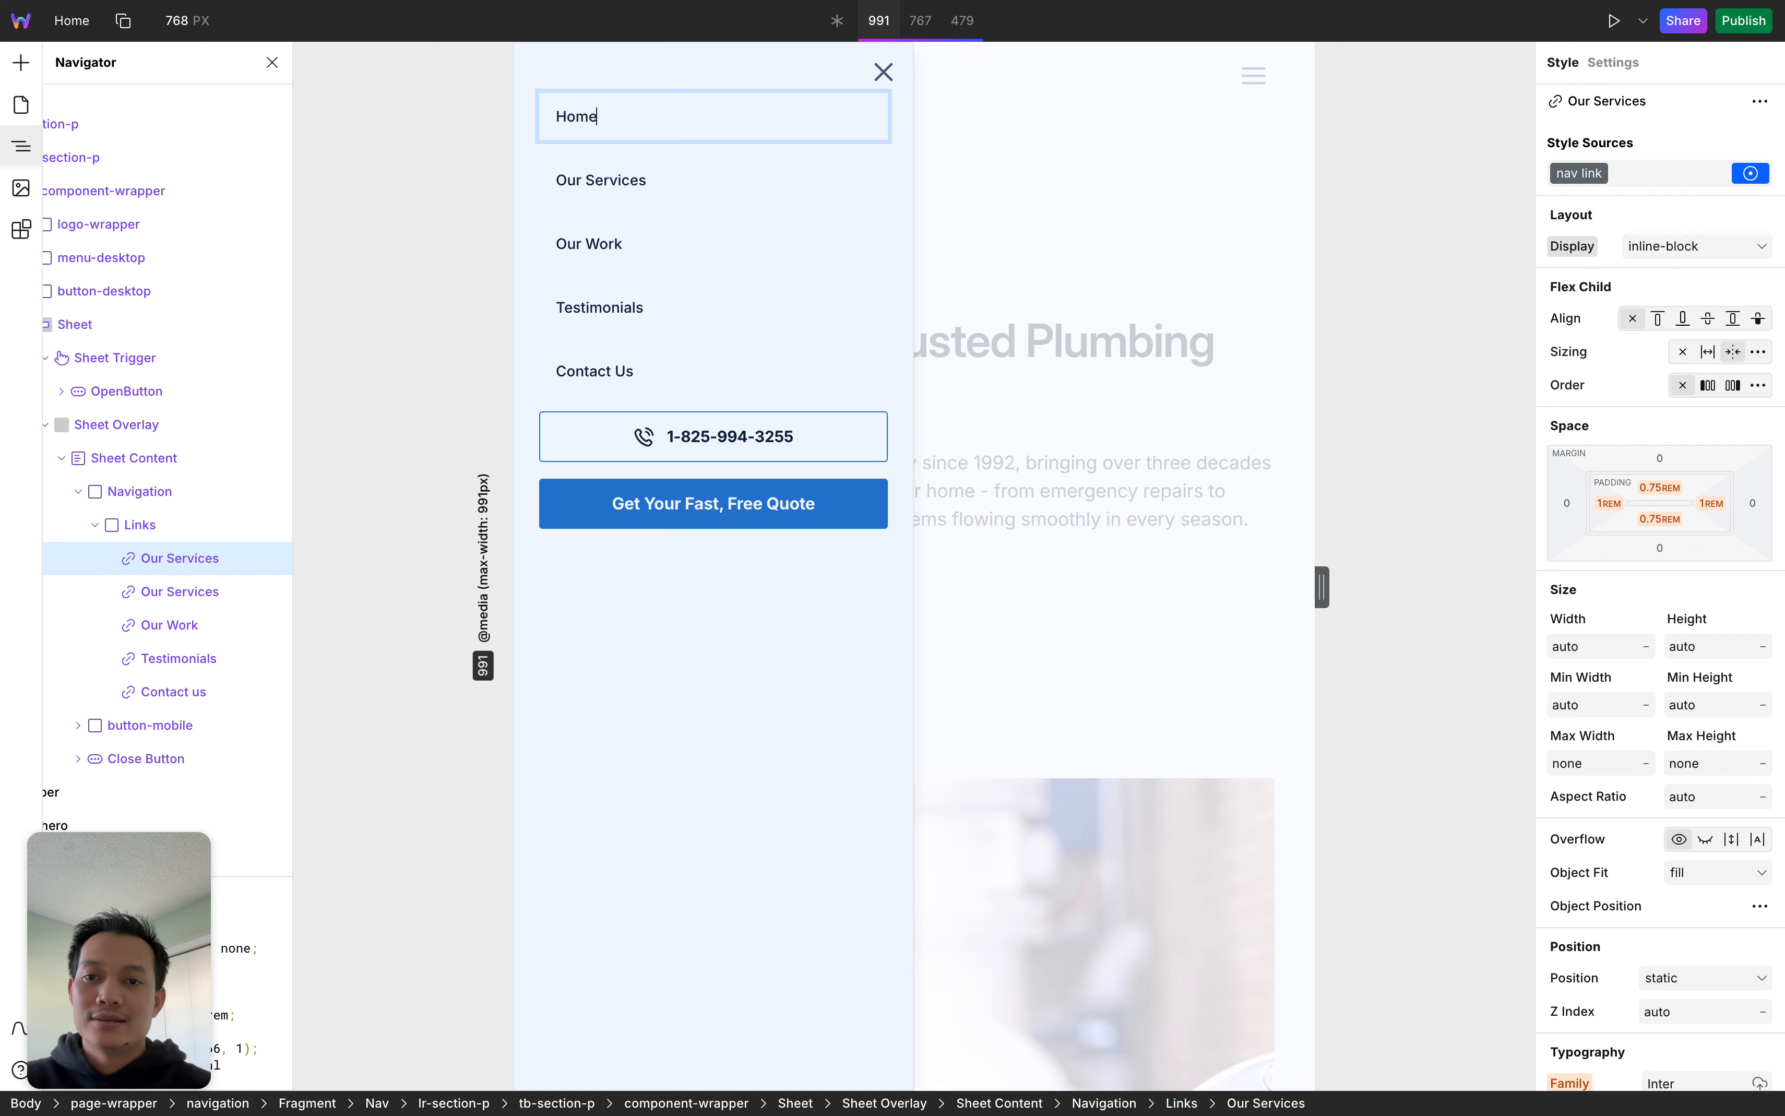
left_click(688, 163)
left_click(710, 119)
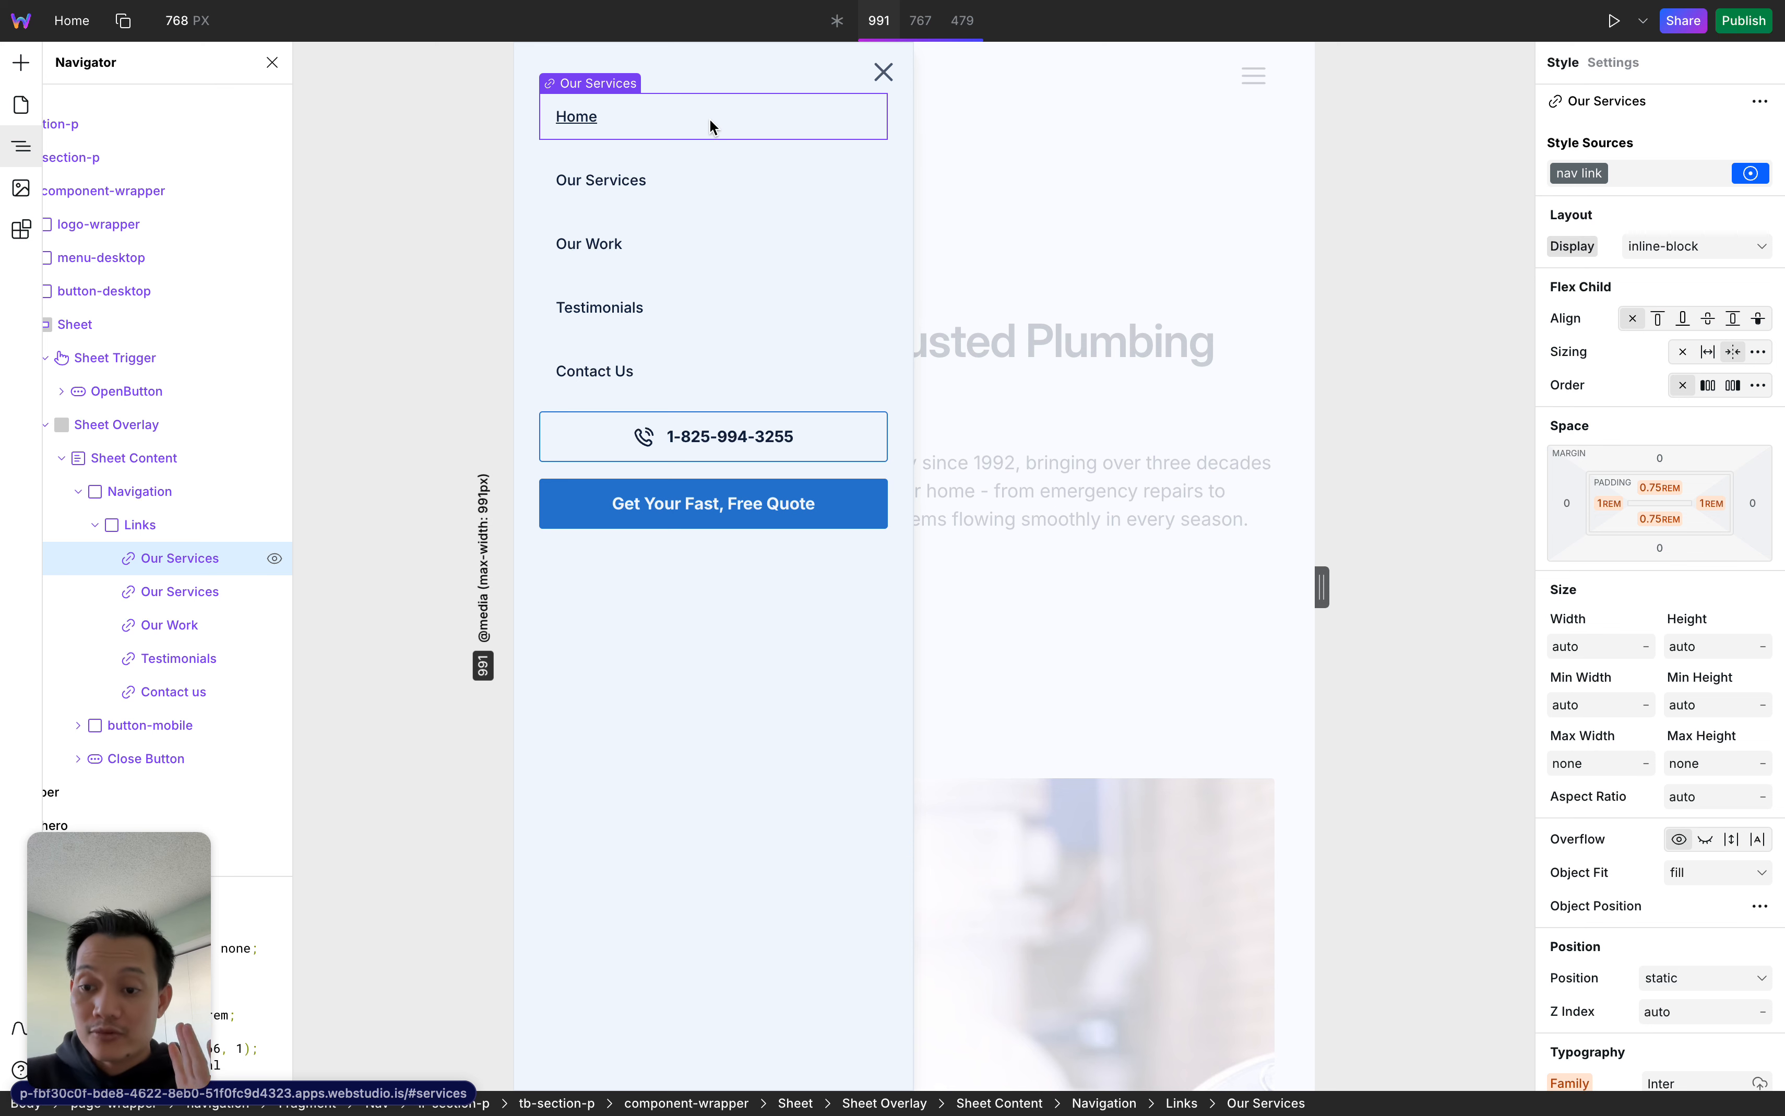
Undo the "Home" text change and the duplication of the "Our Services" link
key("super+z")
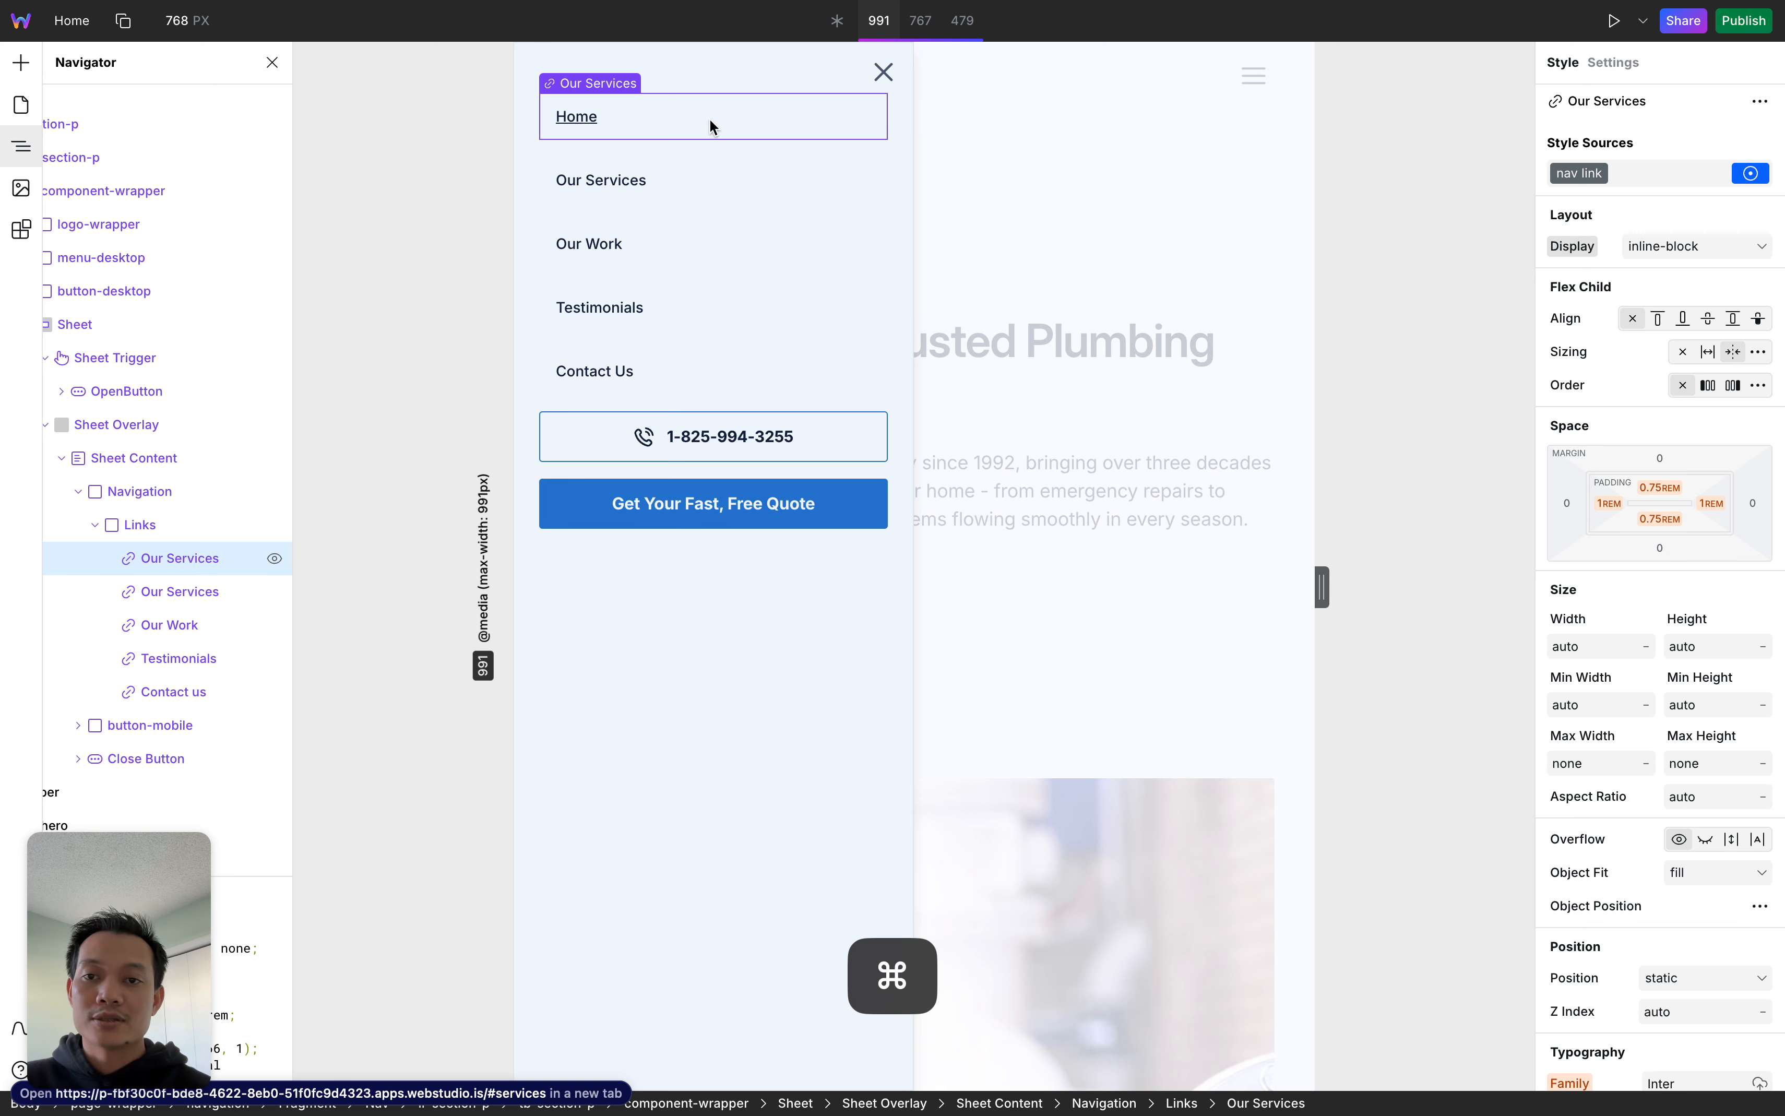
key("super+z")
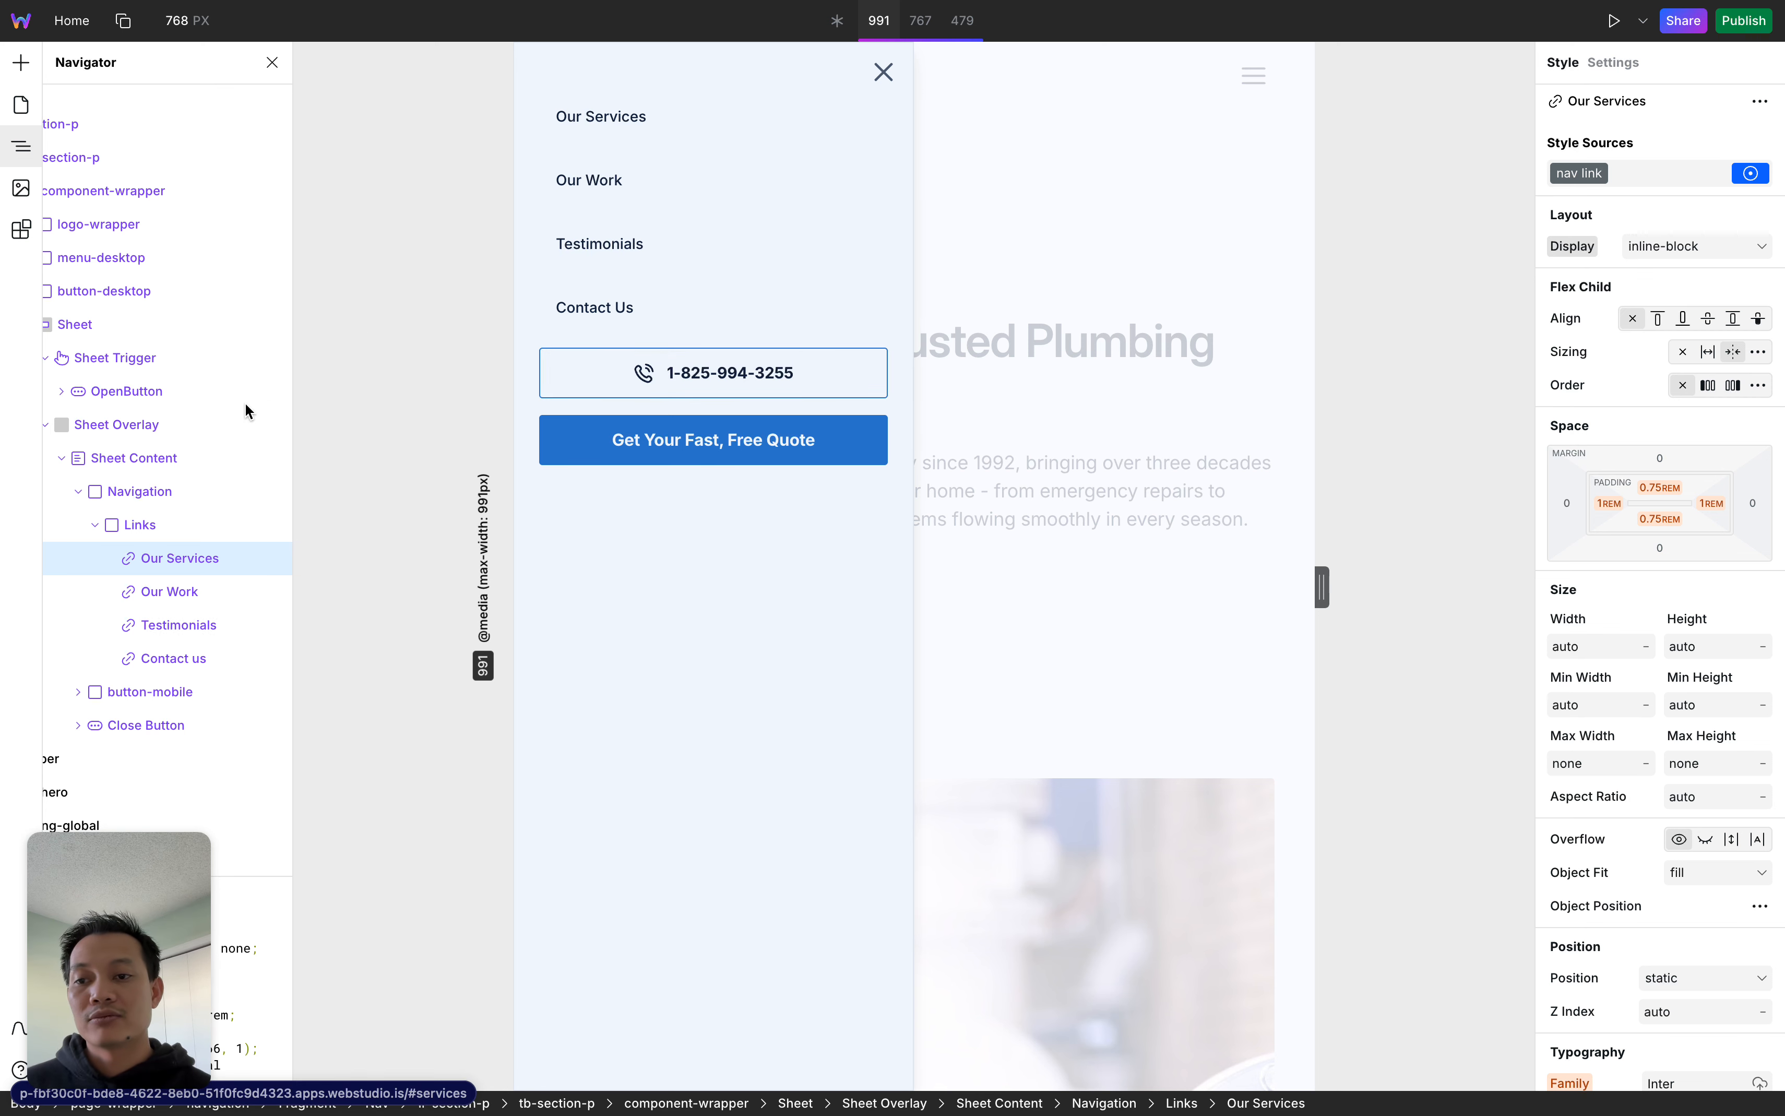
Collapse the Sheet Content, Sheet Overlay and Sheet elements and select Sheet to hide the mobile menu on the canvas
scroll(178, 460, "left", 1)
left_click(91, 459)
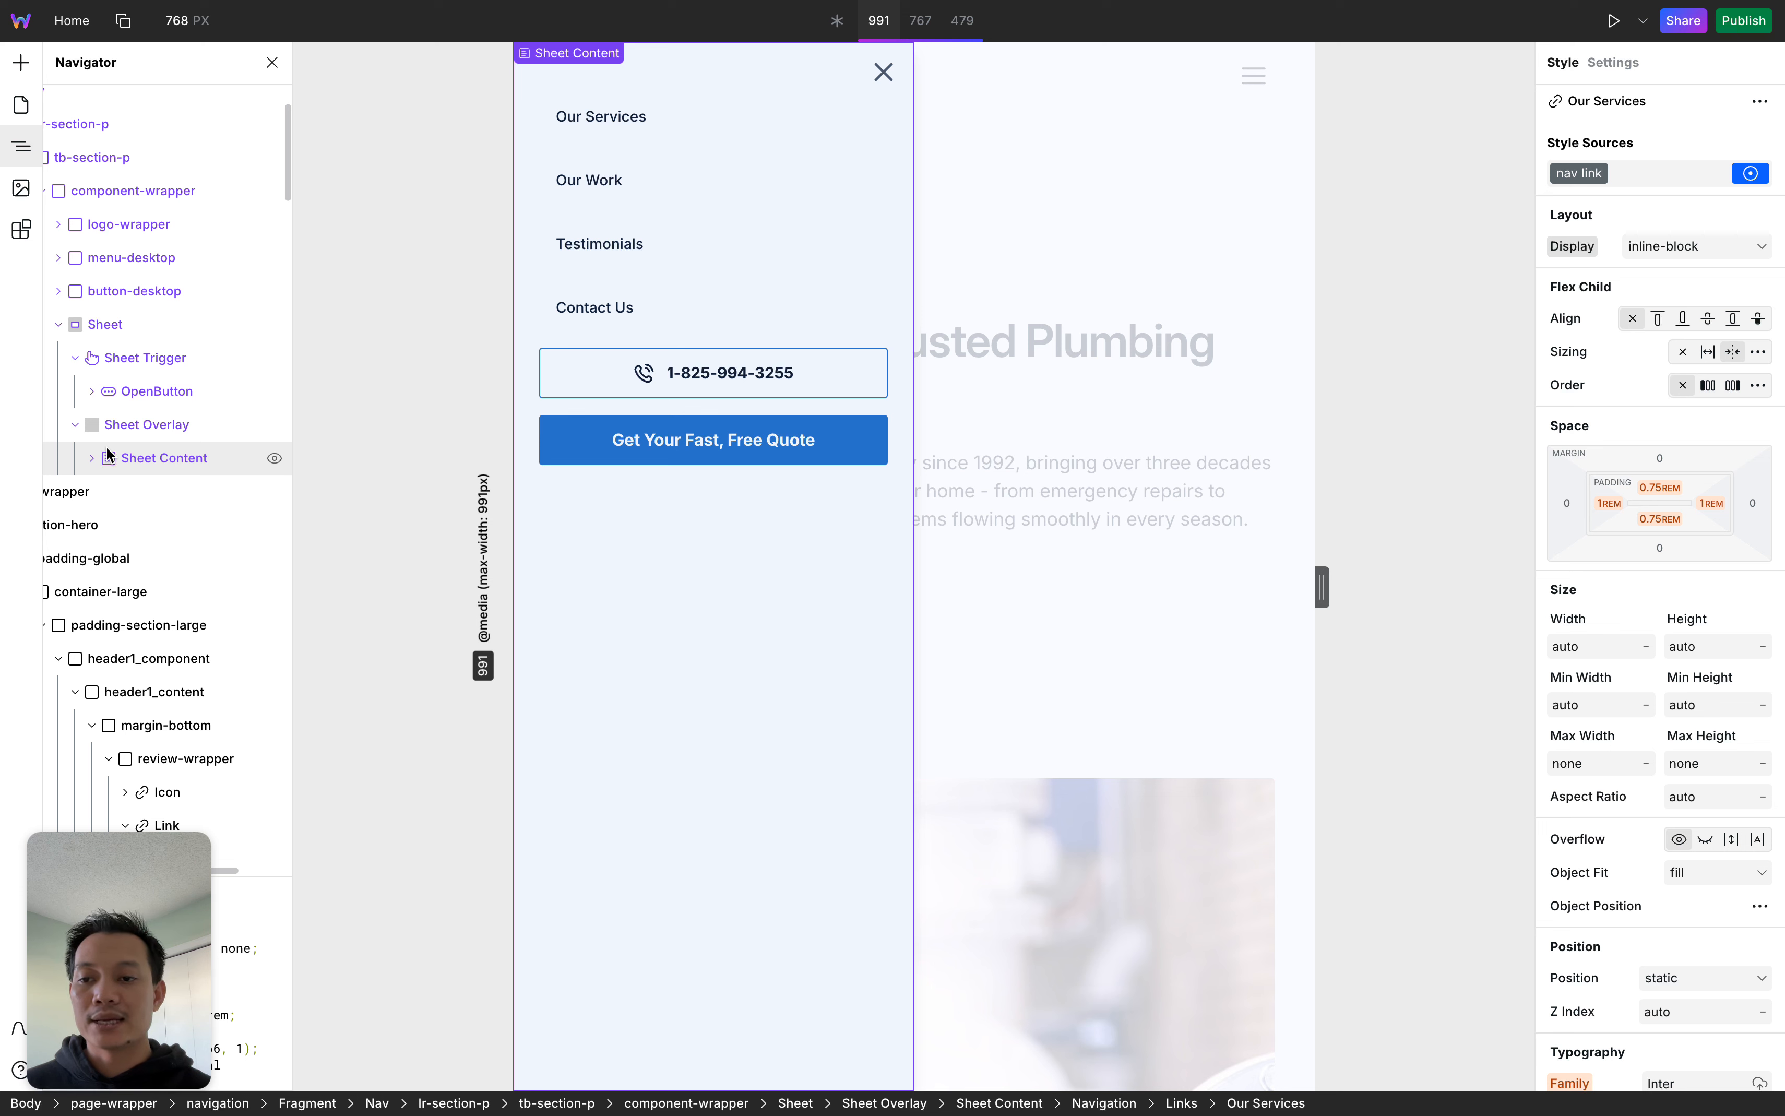
left_click(92, 458)
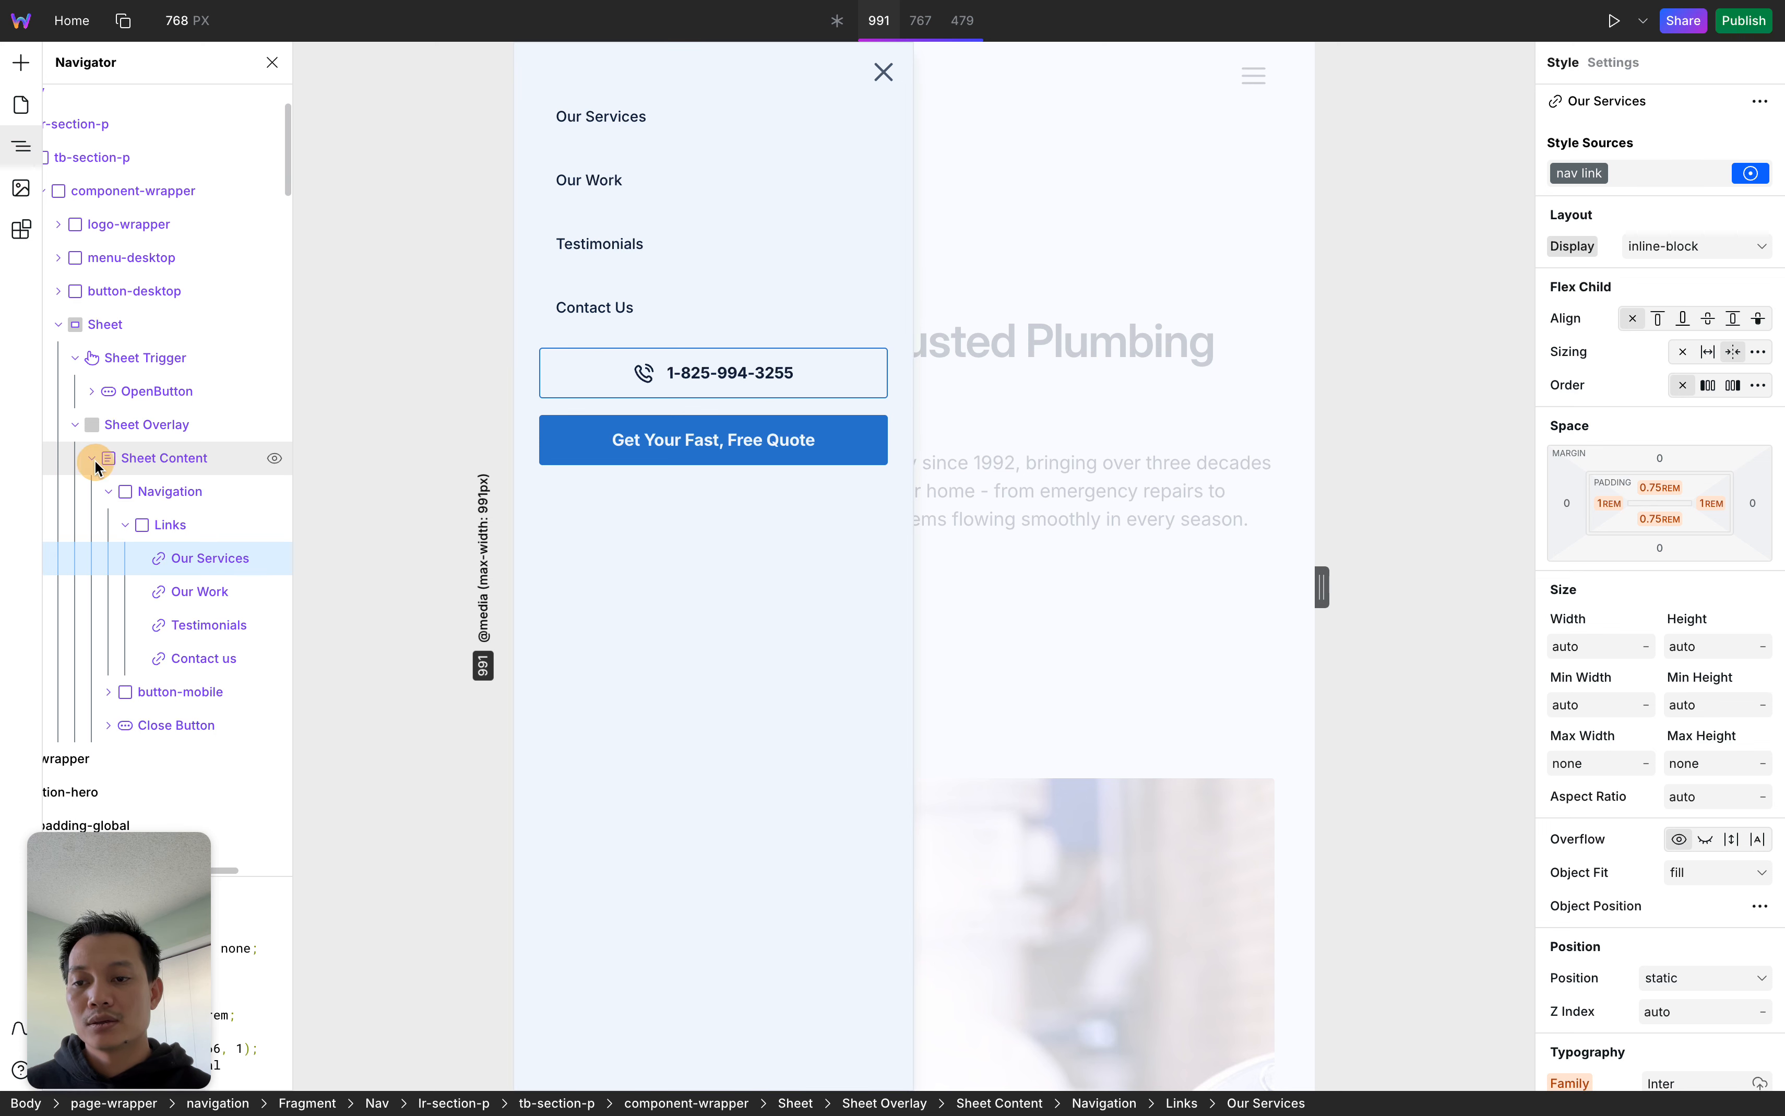
left_click(92, 456)
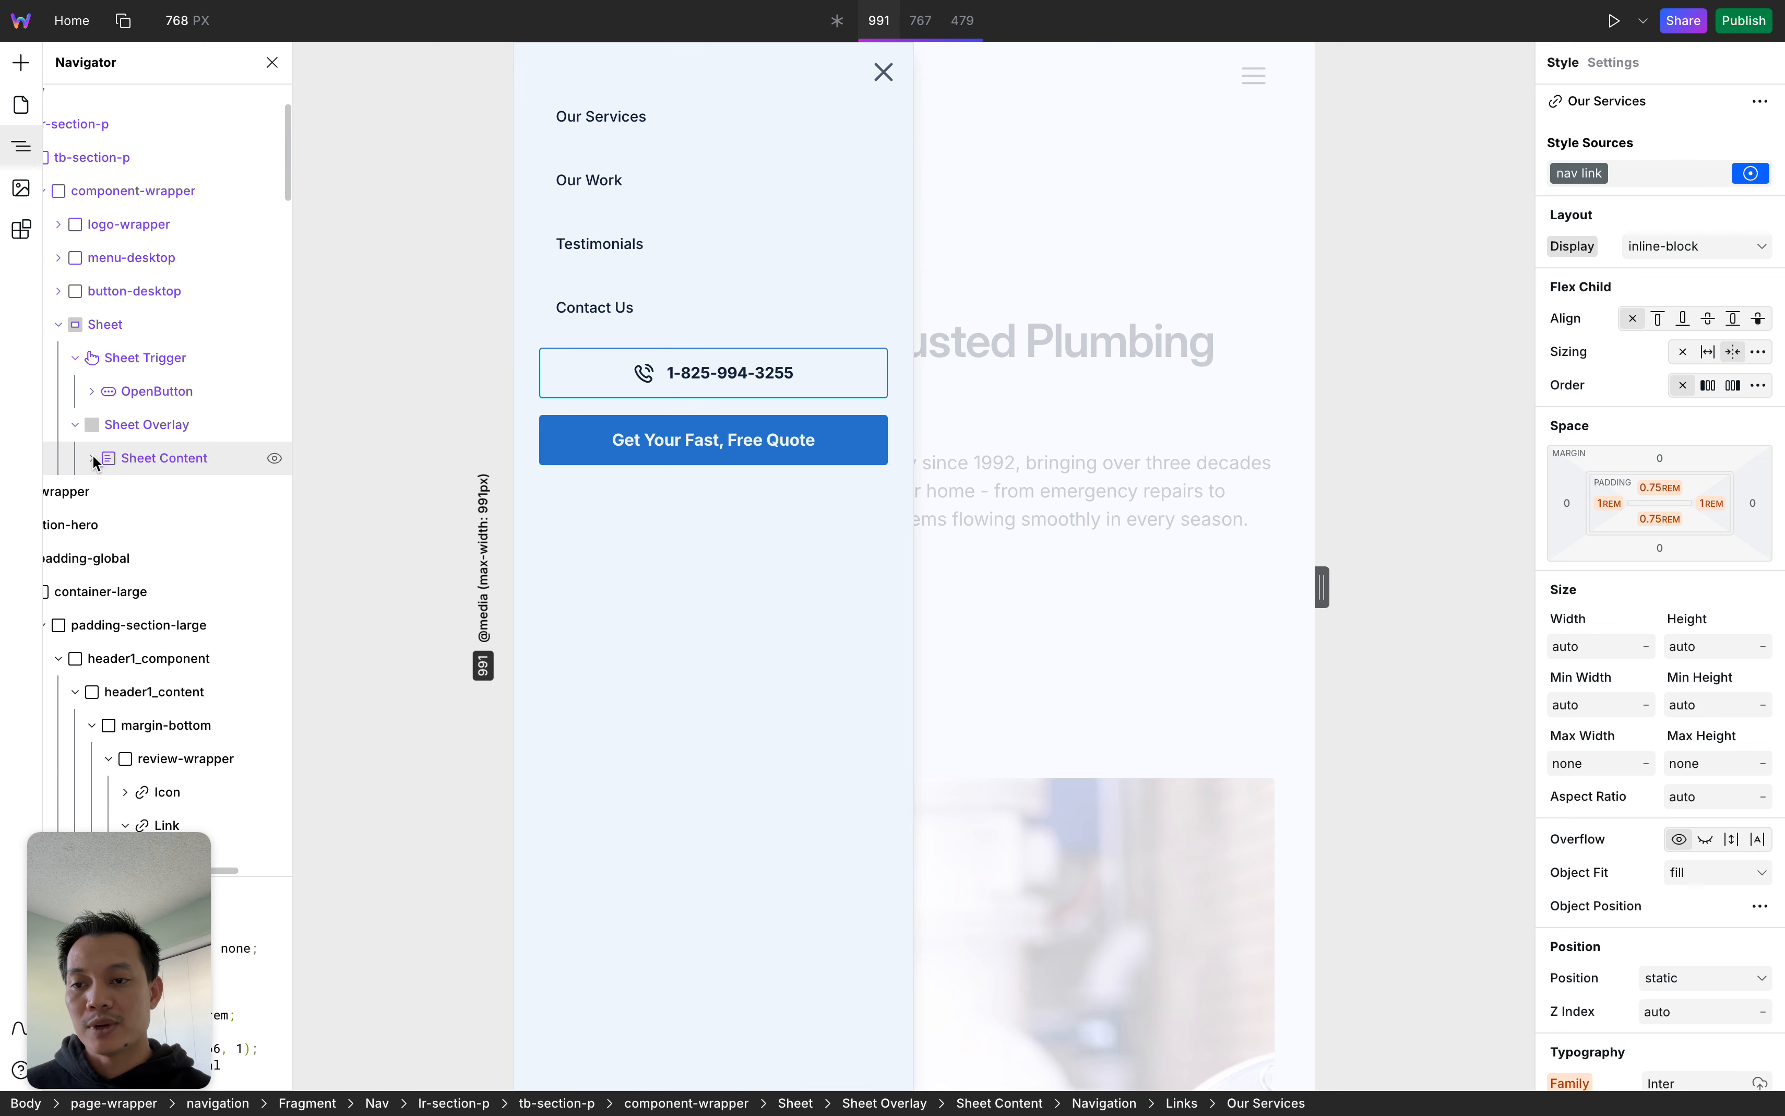
left_click(74, 425)
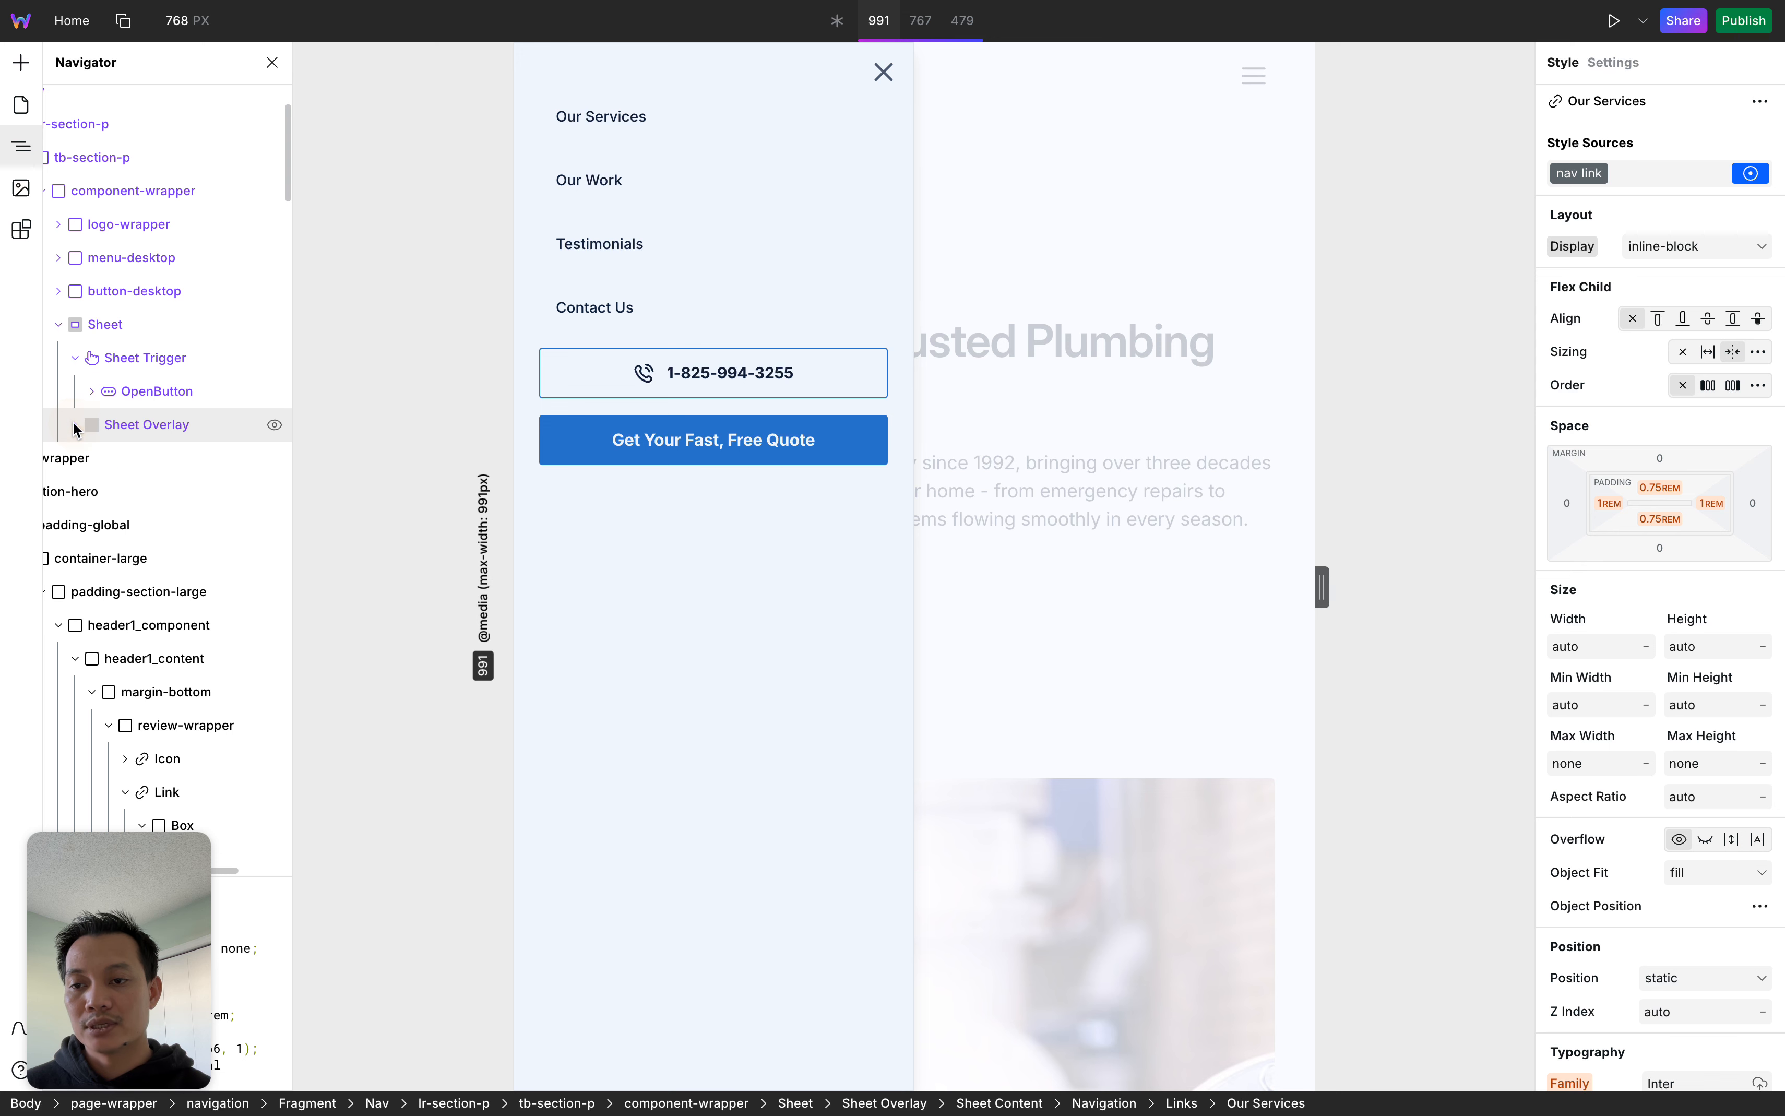
left_click(163, 420)
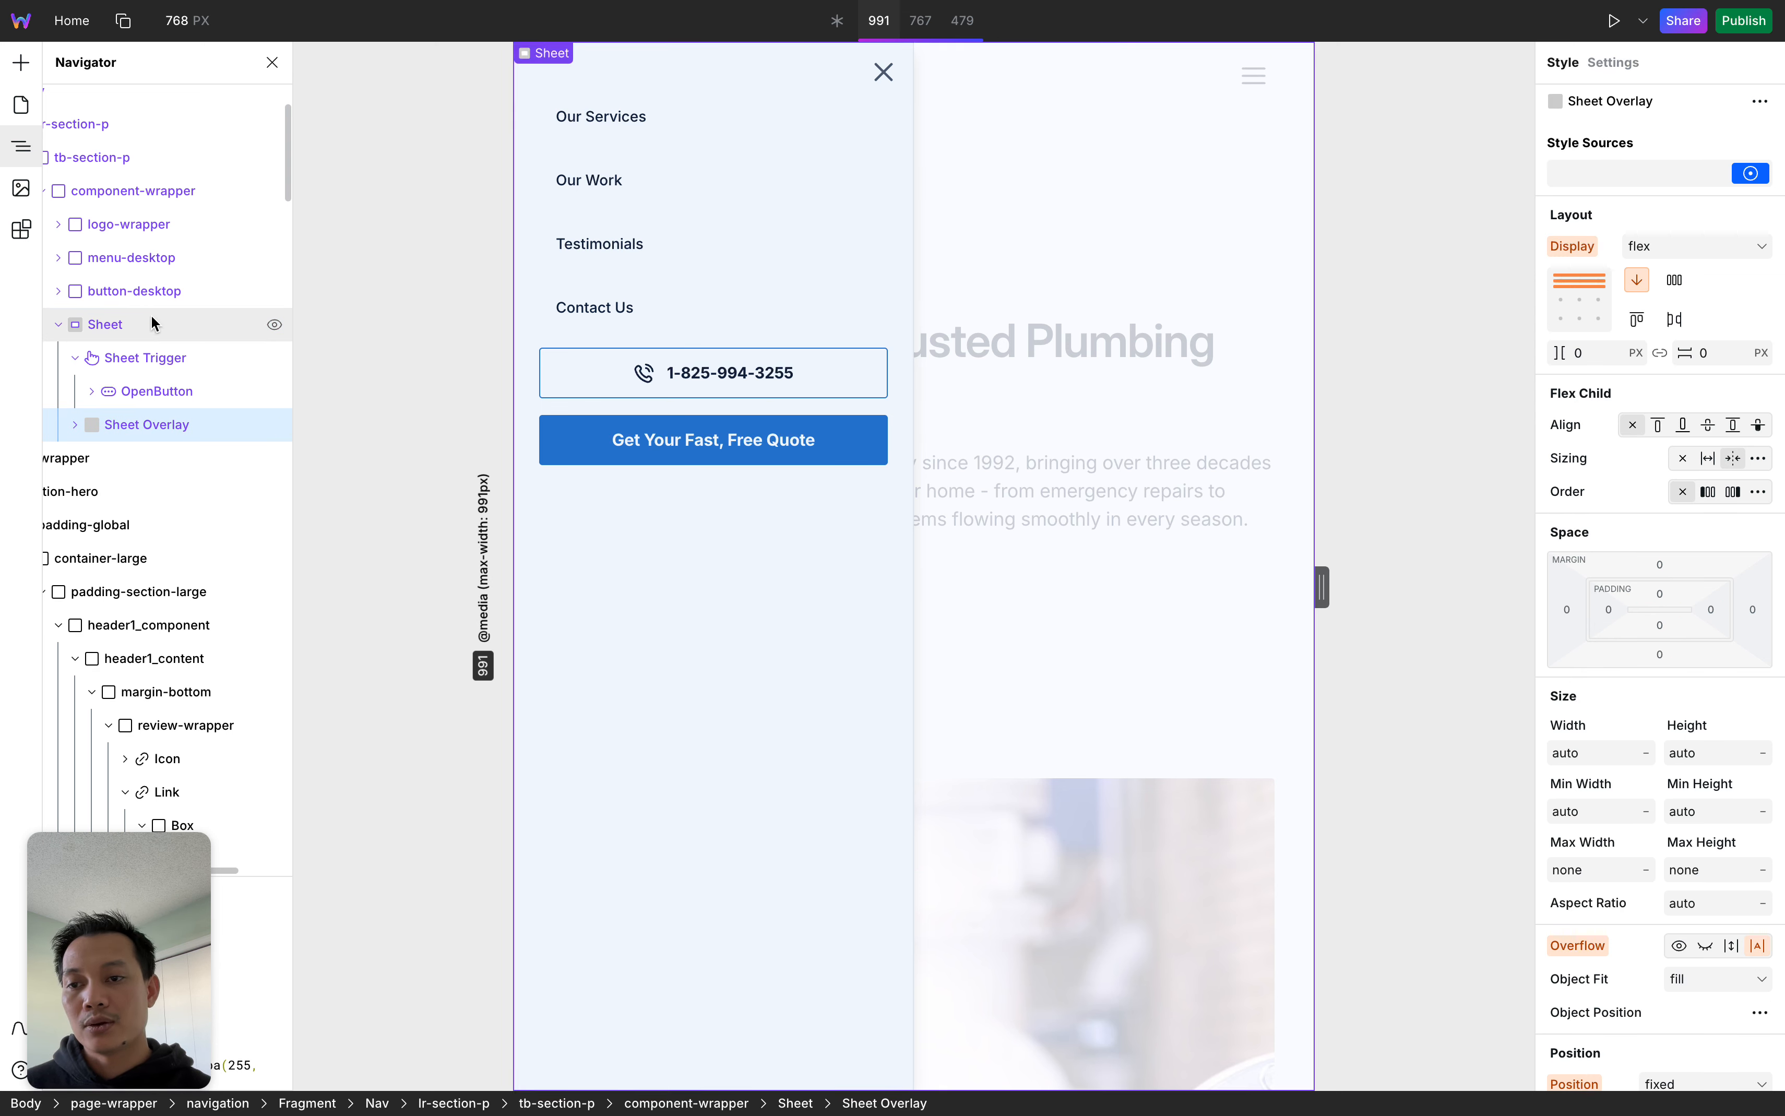
left_click(59, 326)
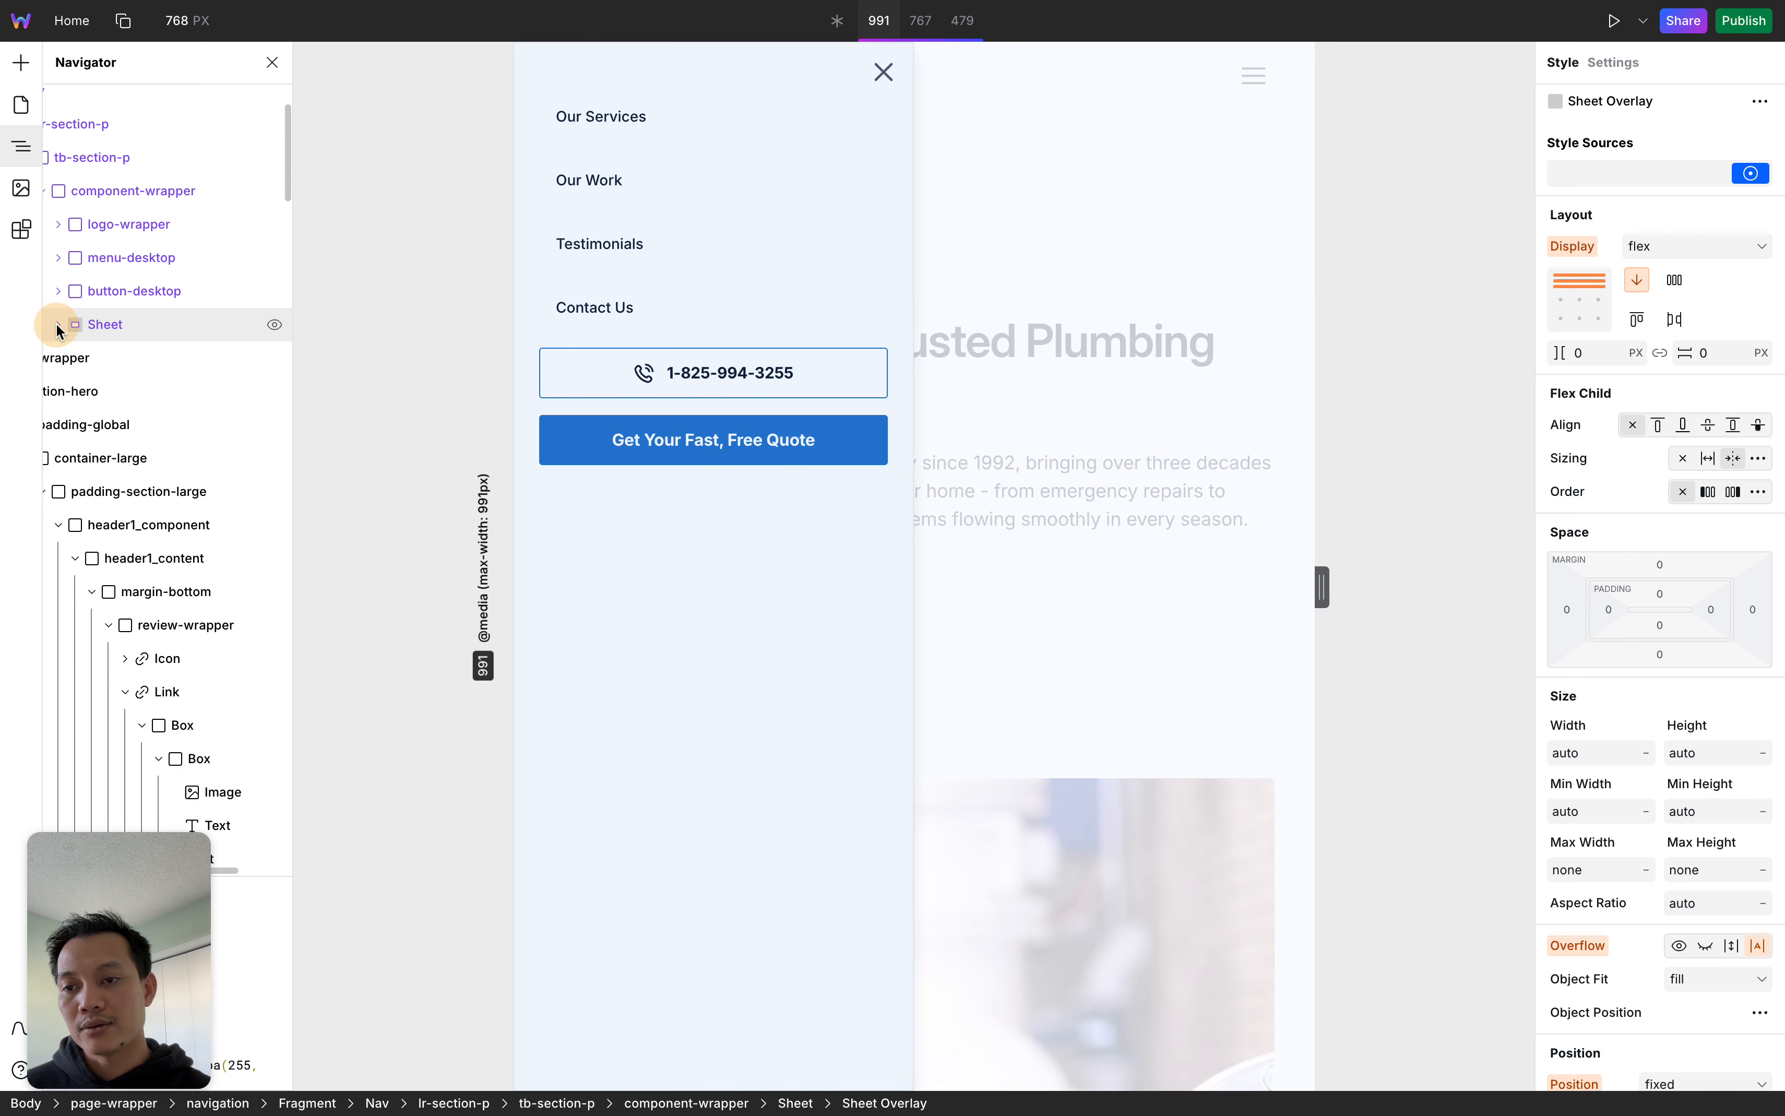
left_click(126, 325)
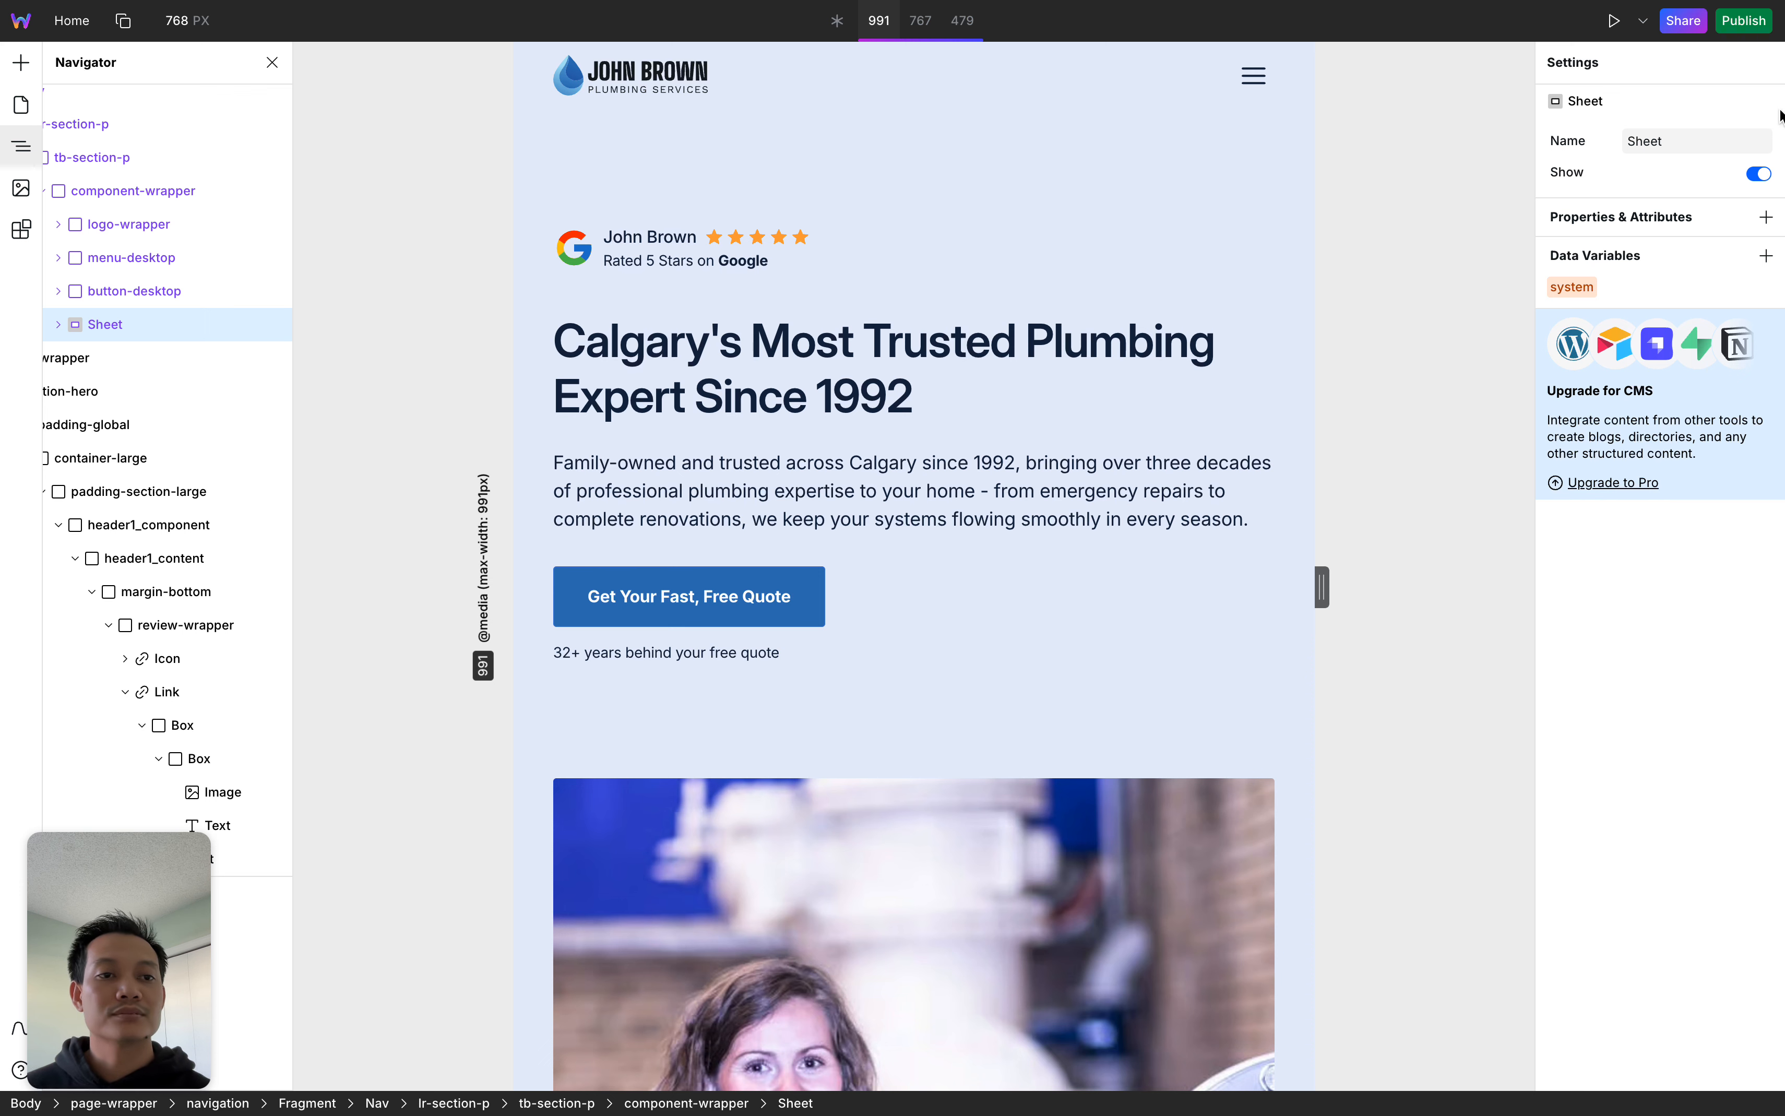
Preview the page at the 991 px breakpoint, open and close the hamburger menu, and exit the preview
left_click(1616, 22)
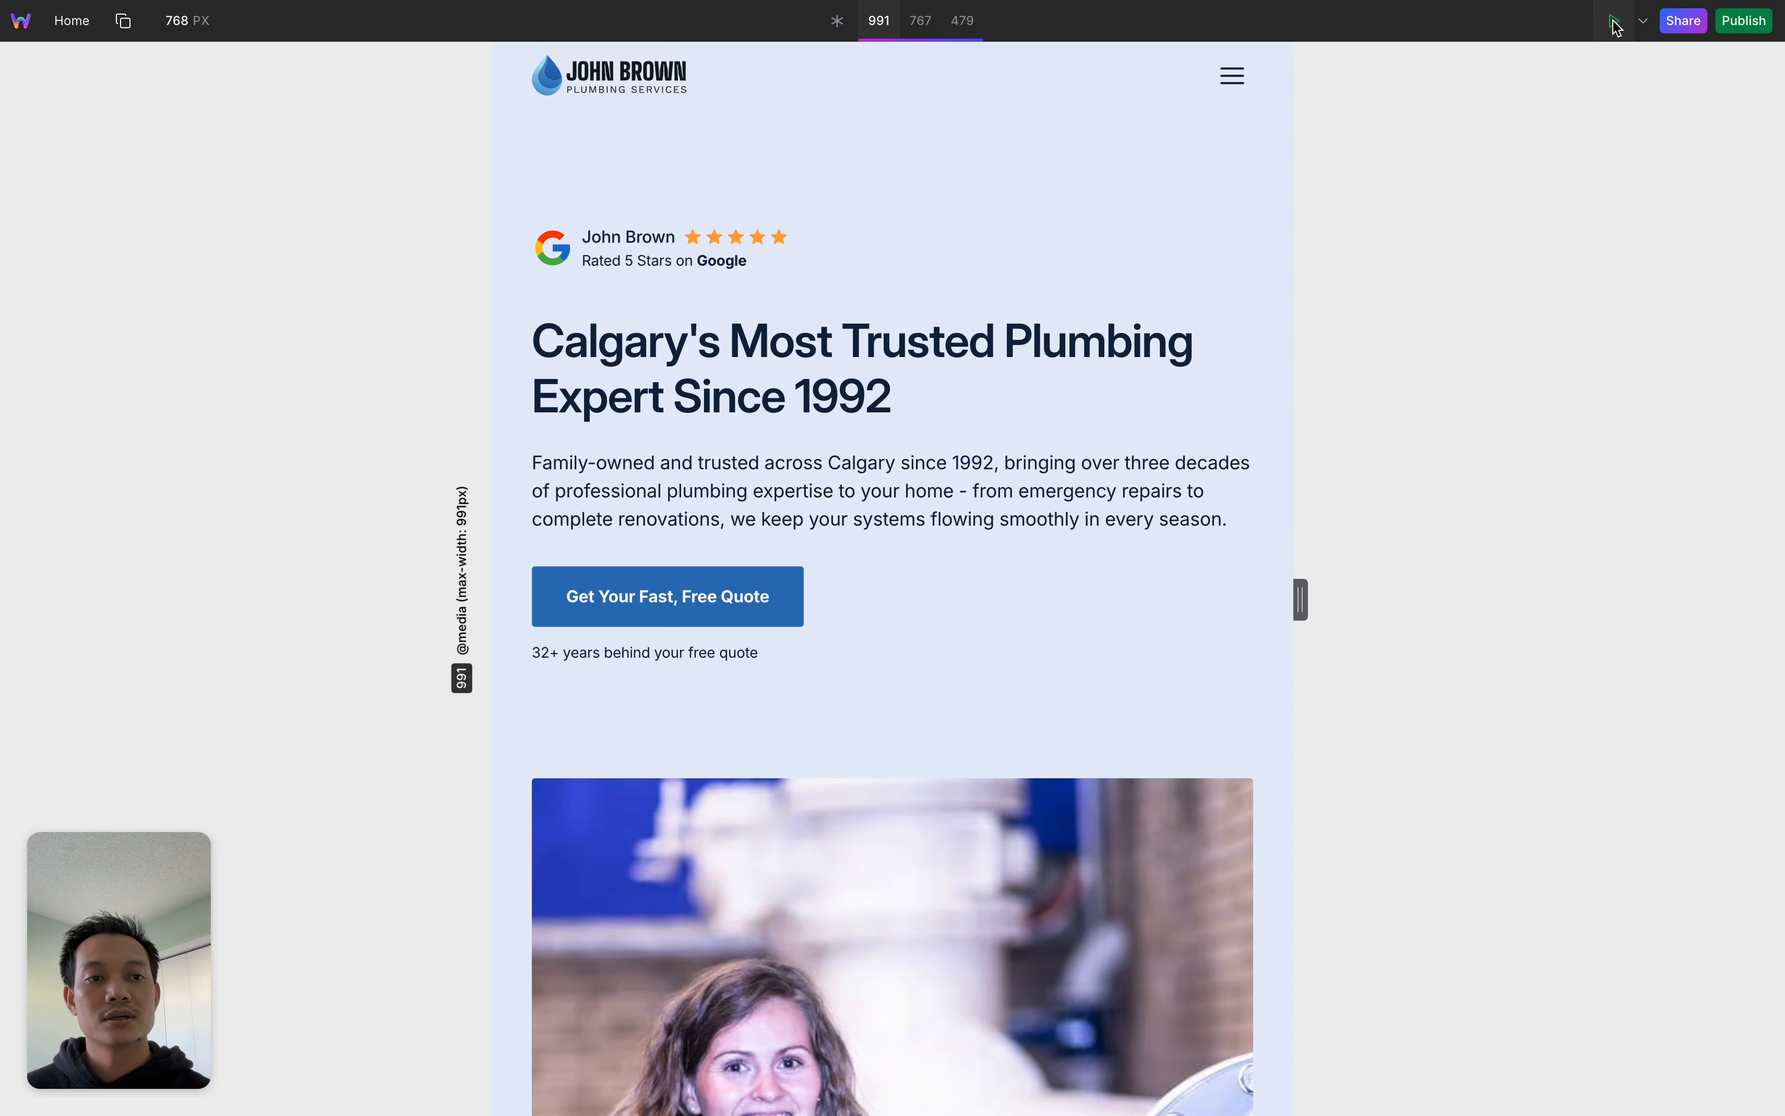
left_click(1231, 76)
left_click(859, 65)
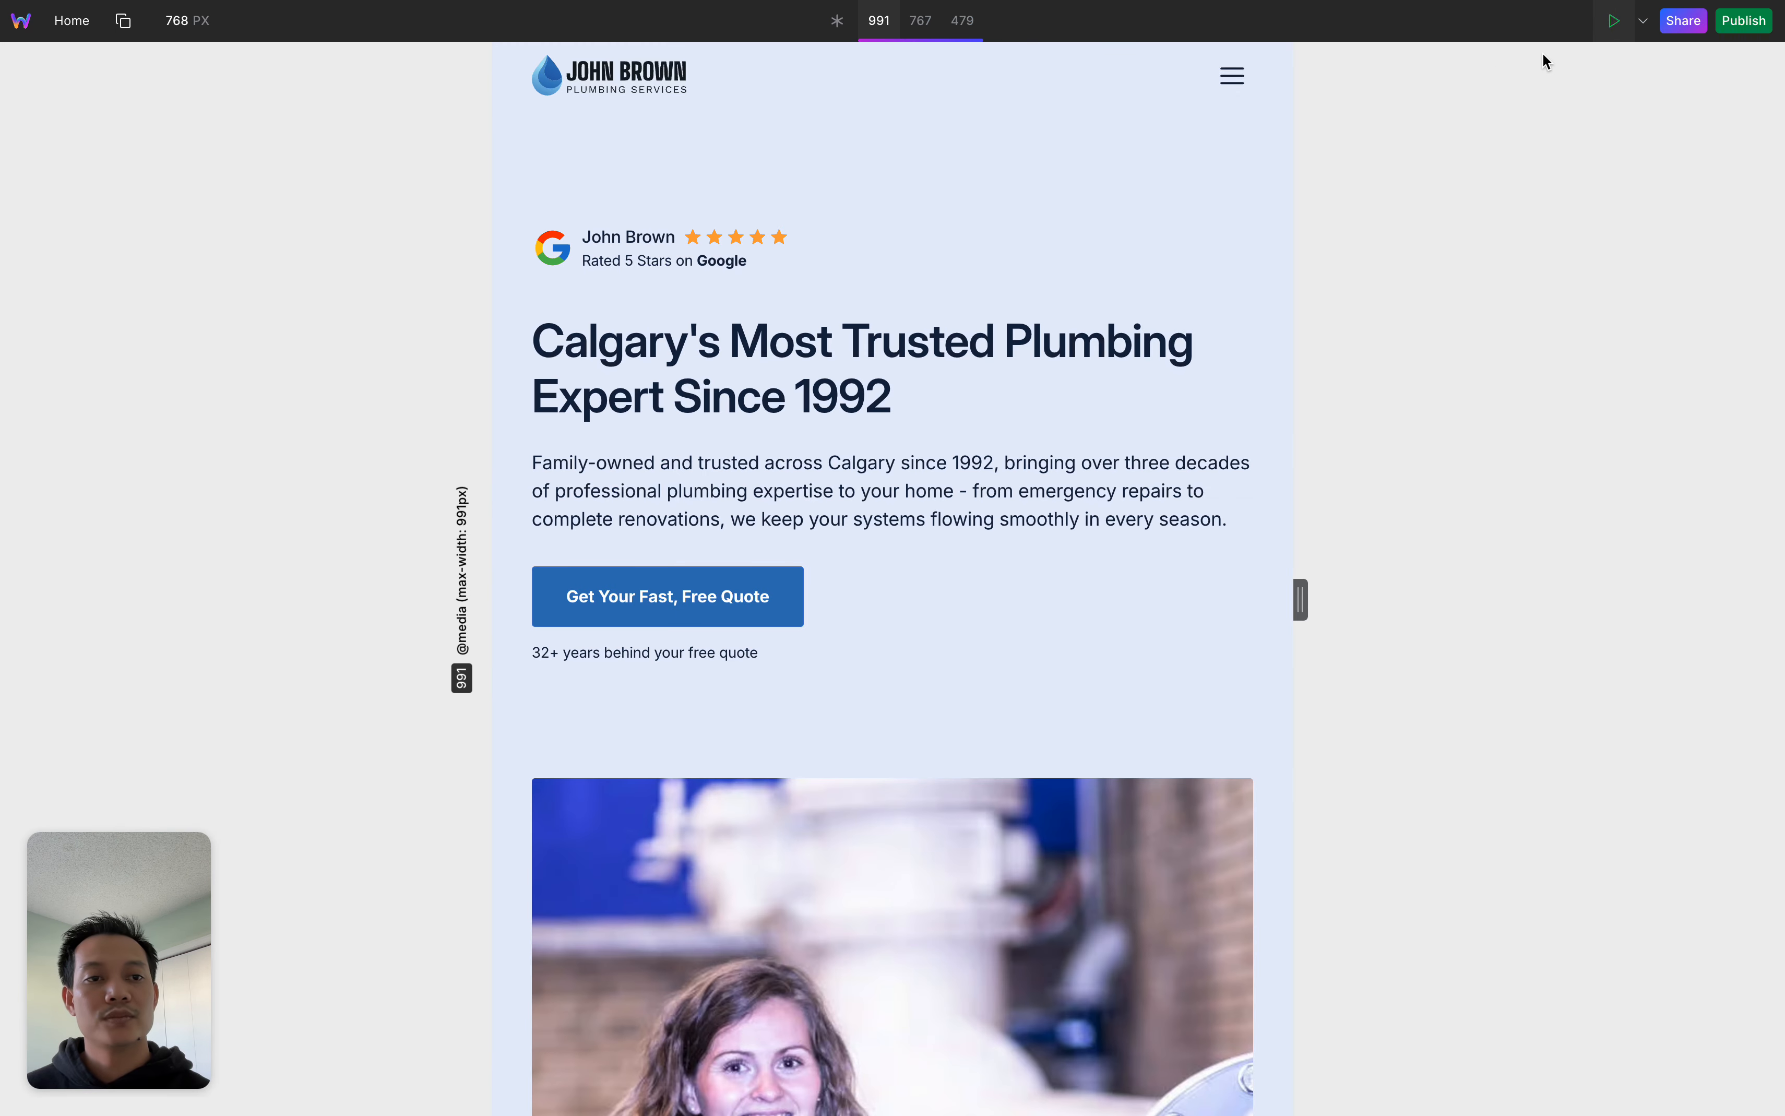
left_click(1614, 21)
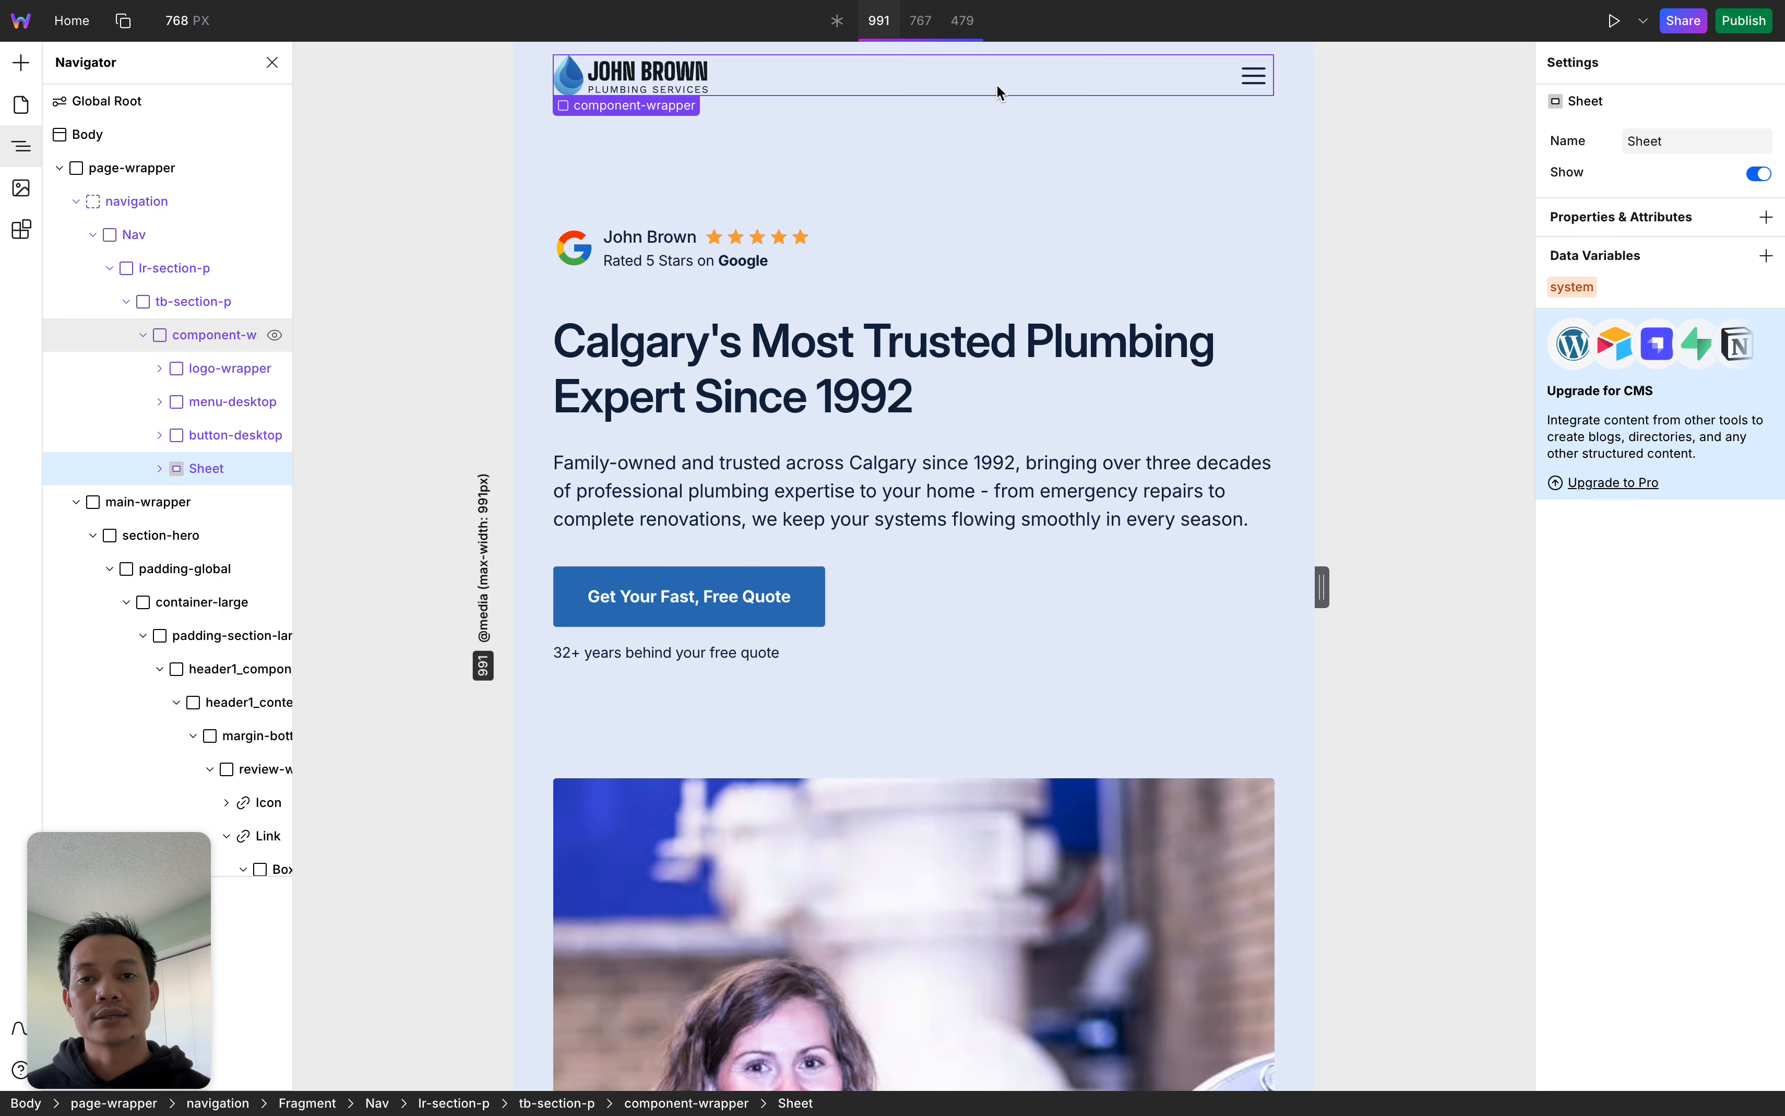
Switch to the base breakpoint, select the desktop "Our Services" link, and view the page's Our Services section
left_click(840, 22)
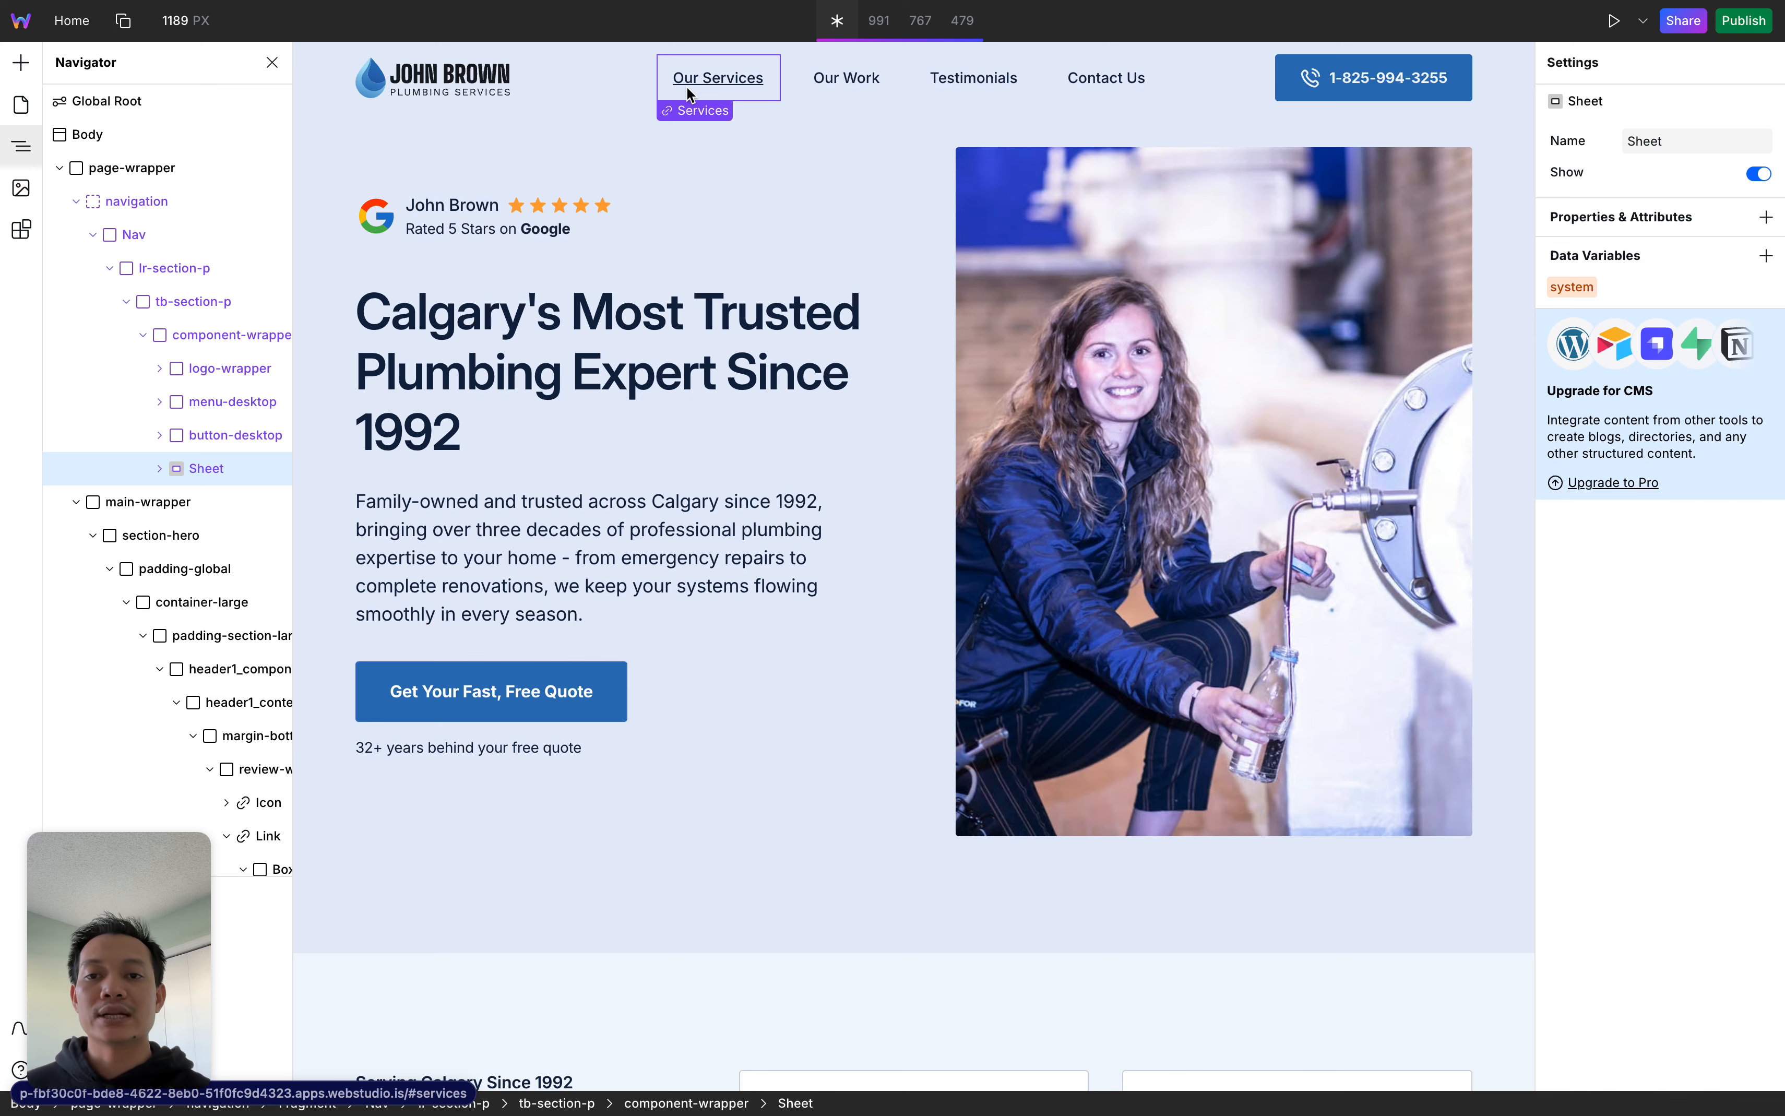
left_click(760, 88)
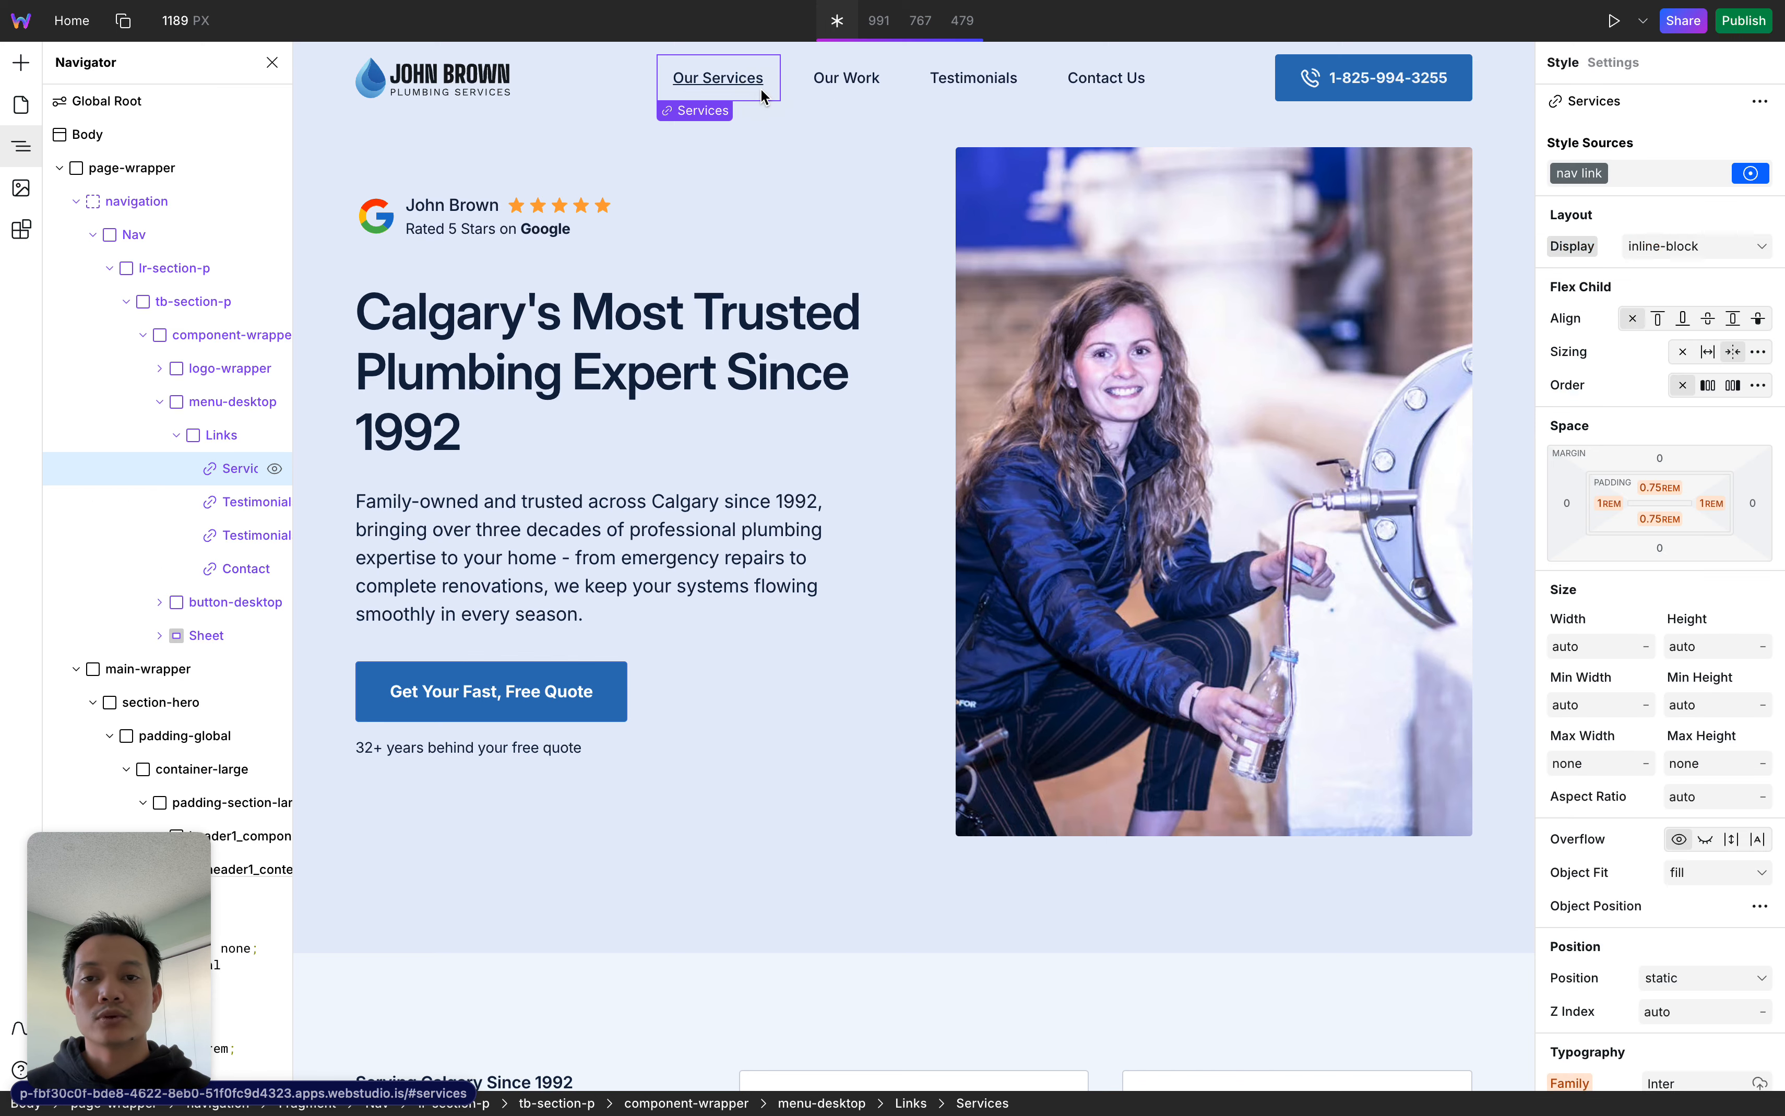
scroll(760, 509, "down", 5)
scroll(762, 509, "down", 3)
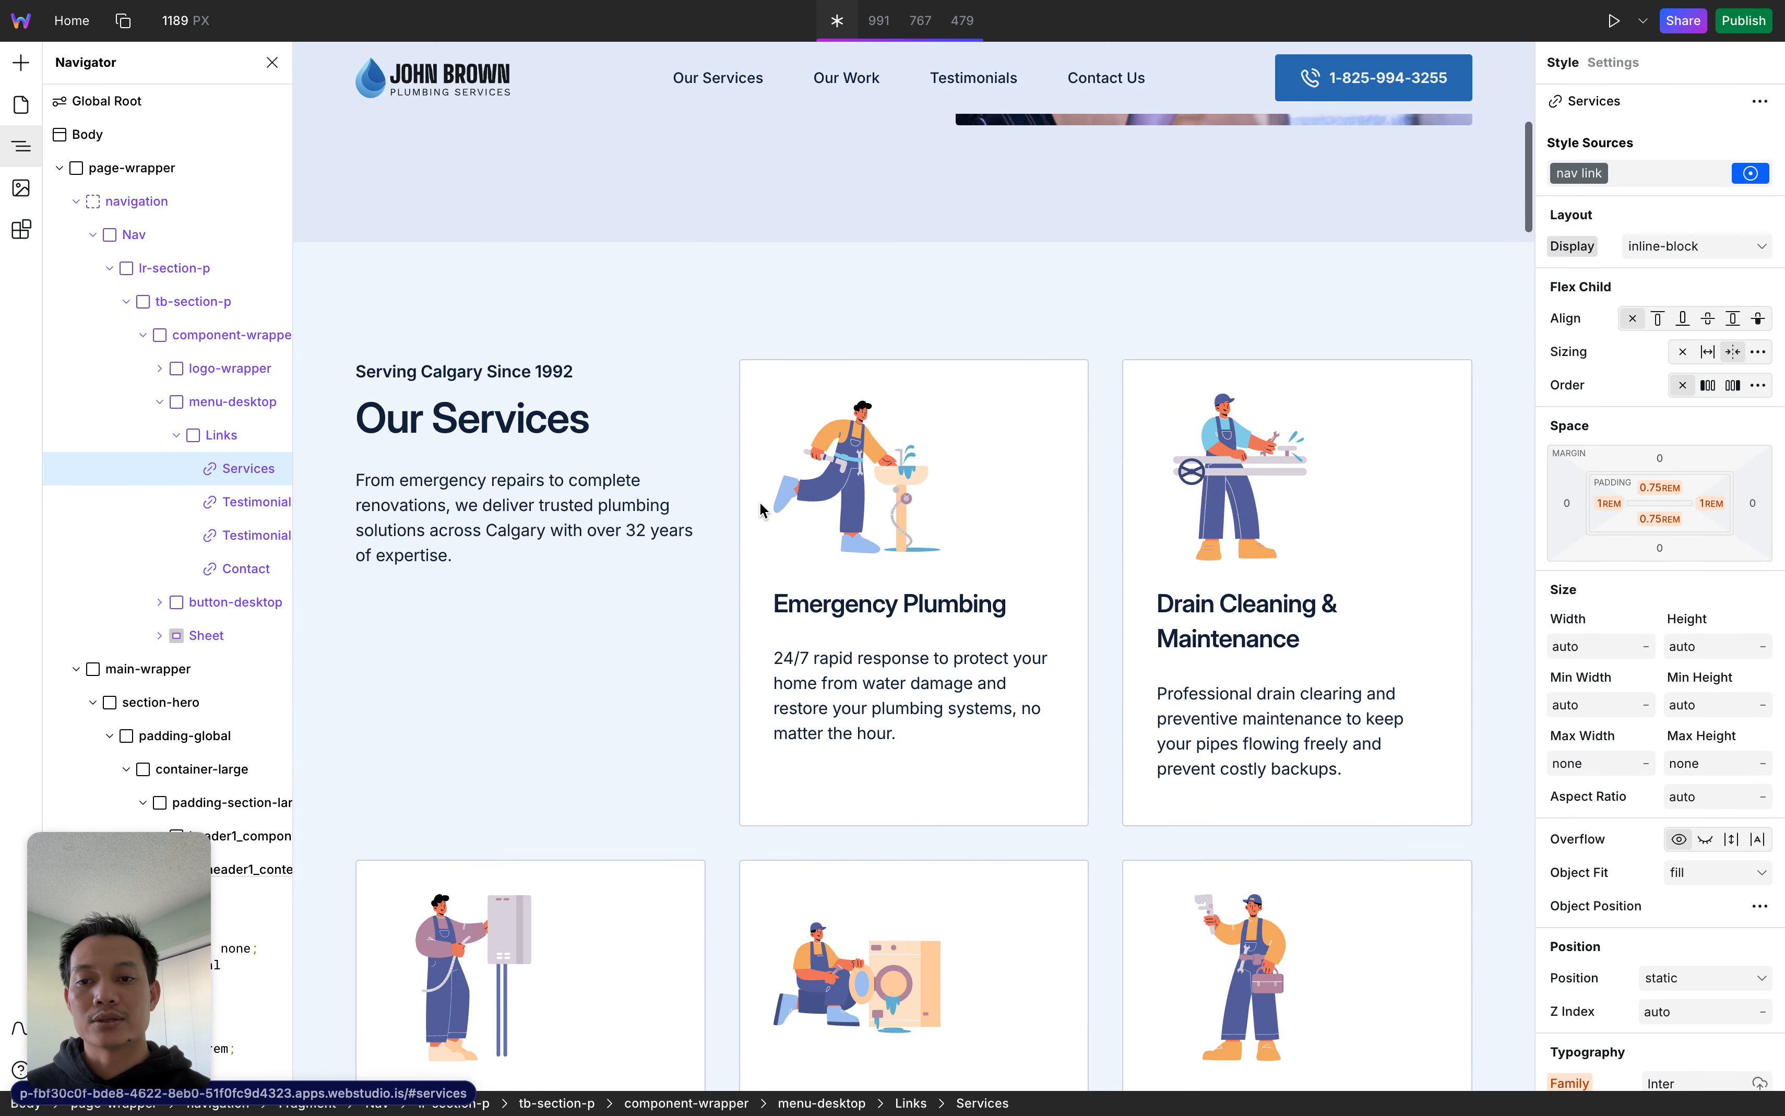
scroll(795, 391, "up", 10)
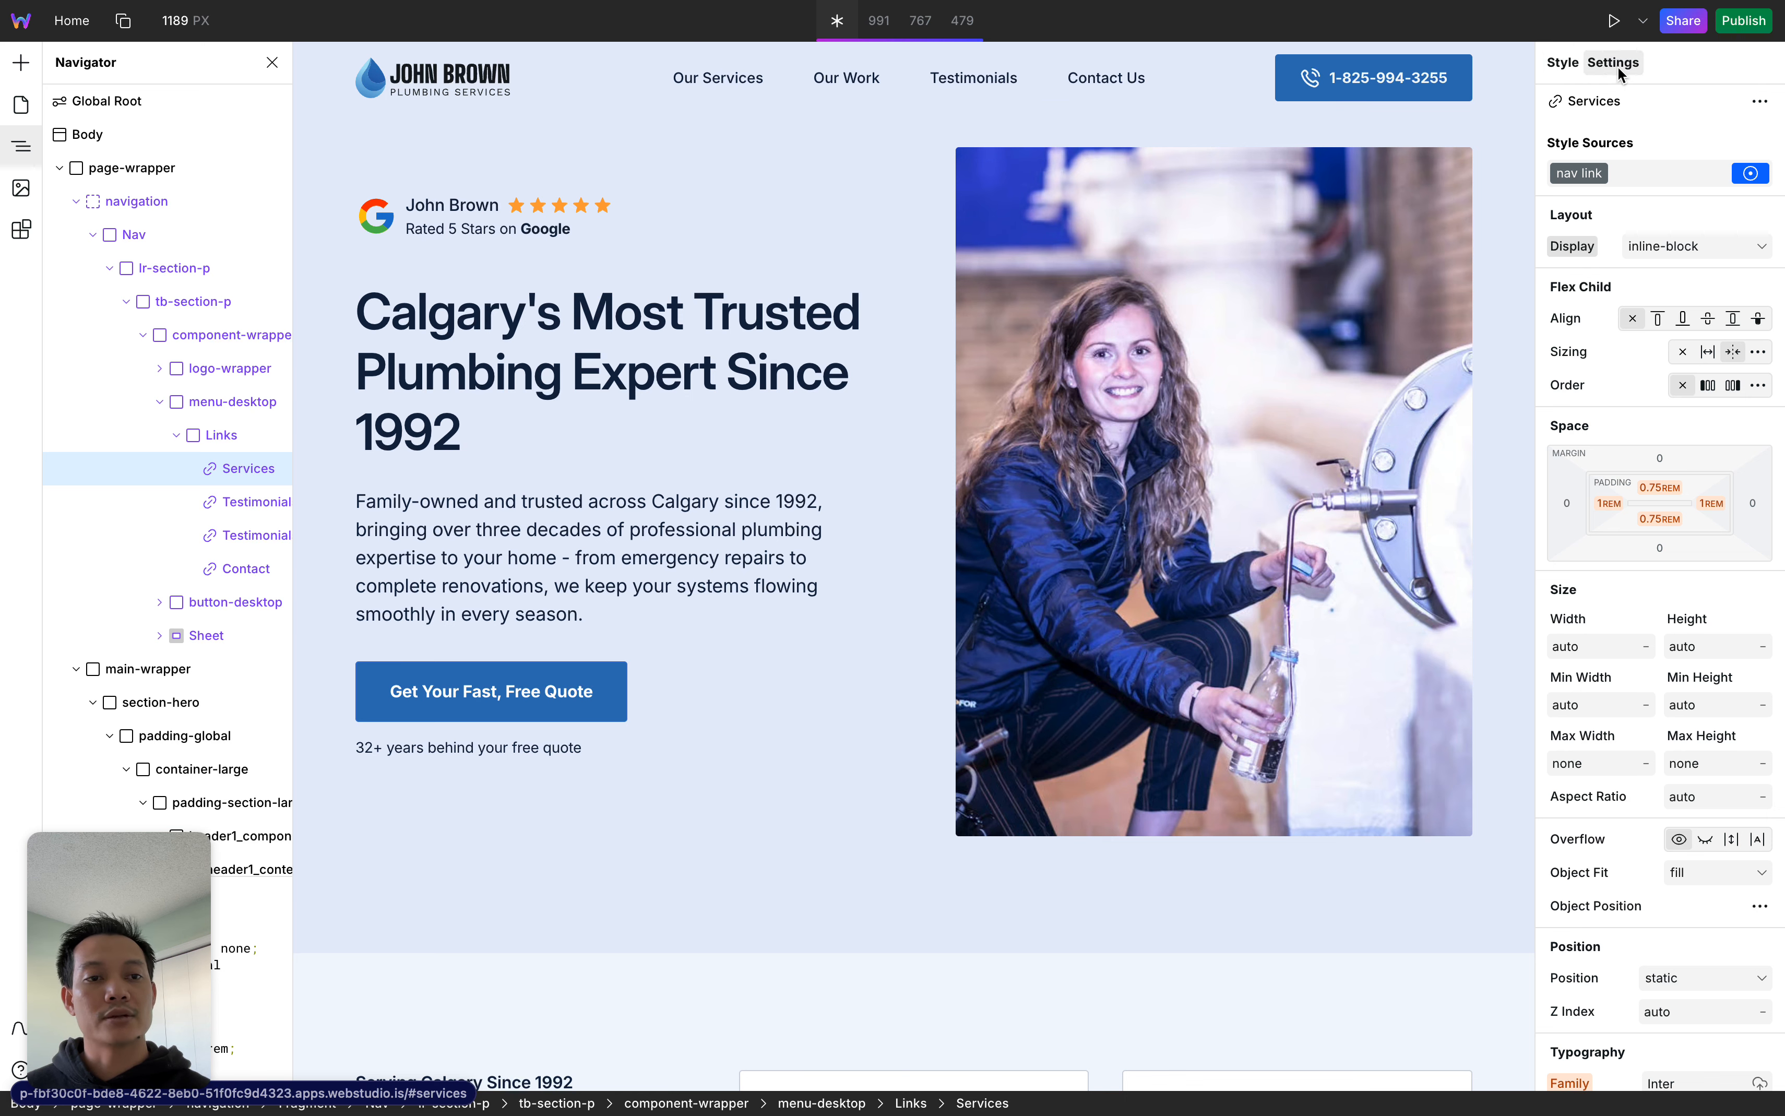
Open the "Our Services" link's settings and examine the page and section choices for its Href
left_click(1634, 63)
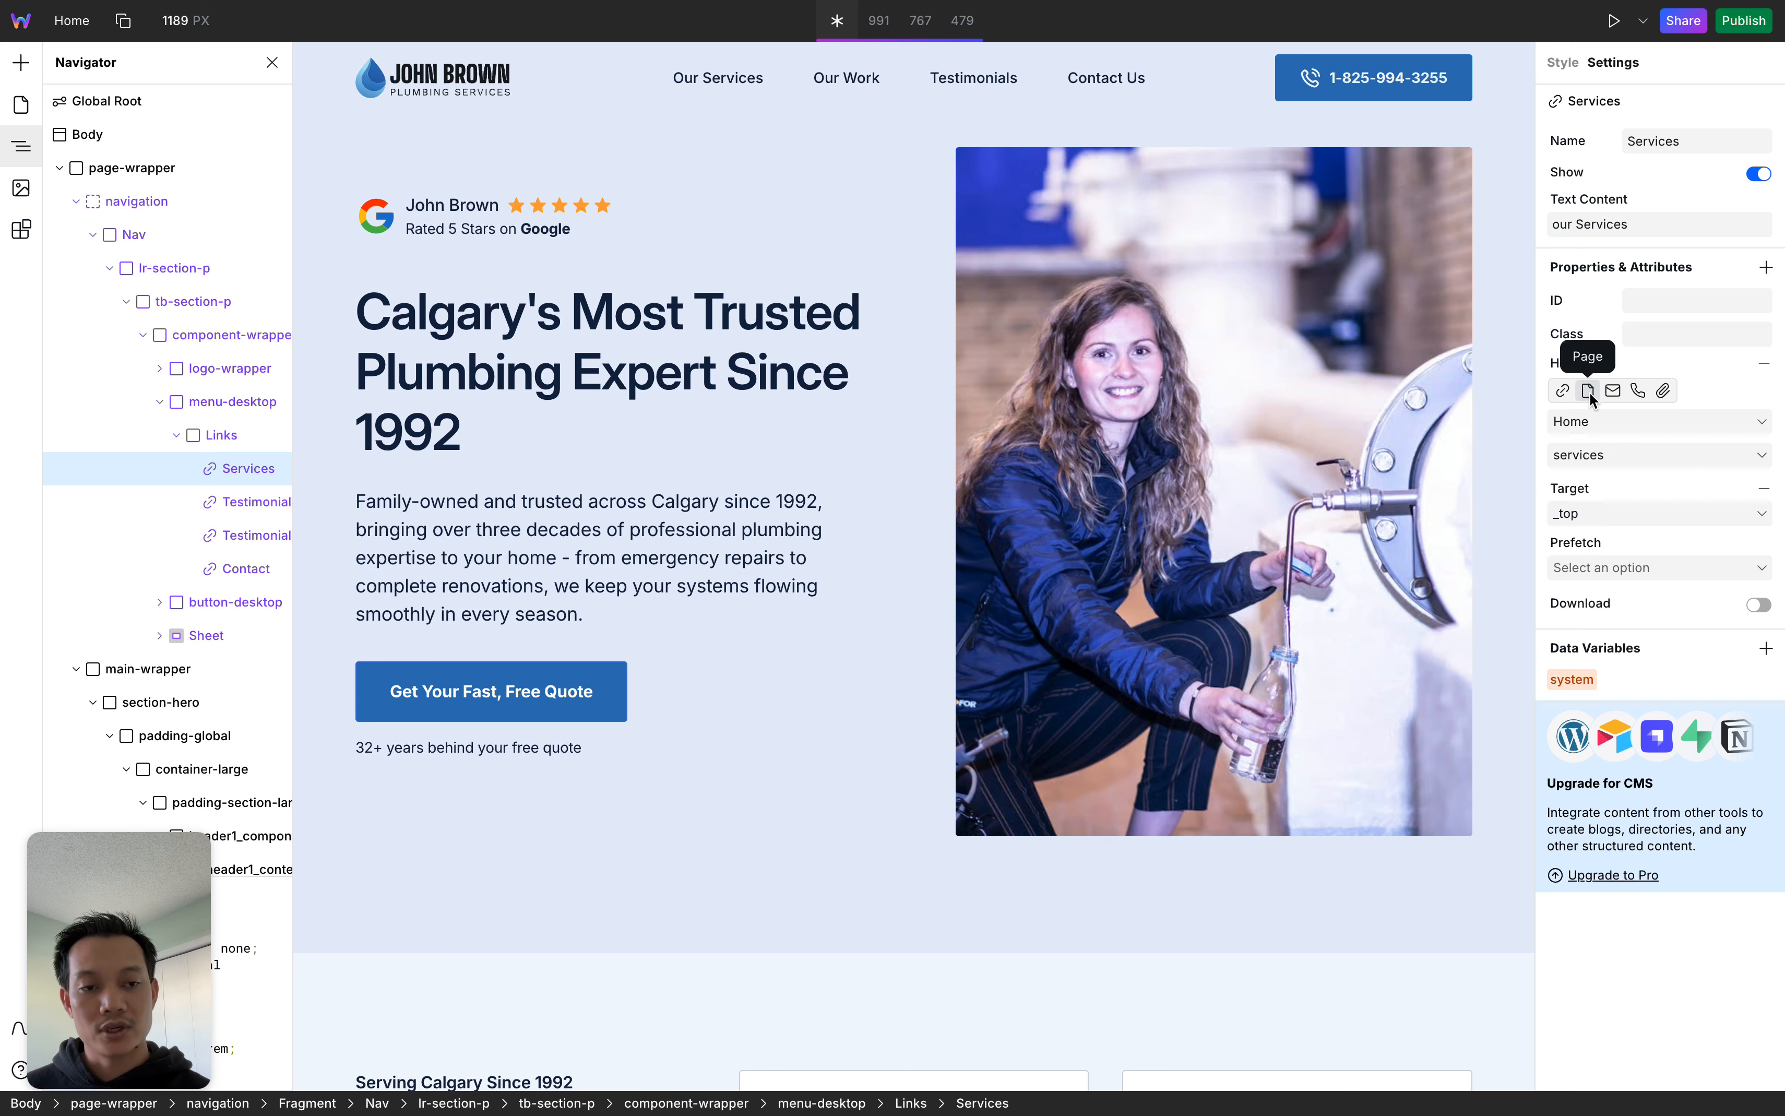
left_click(1598, 419)
left_click(1601, 477)
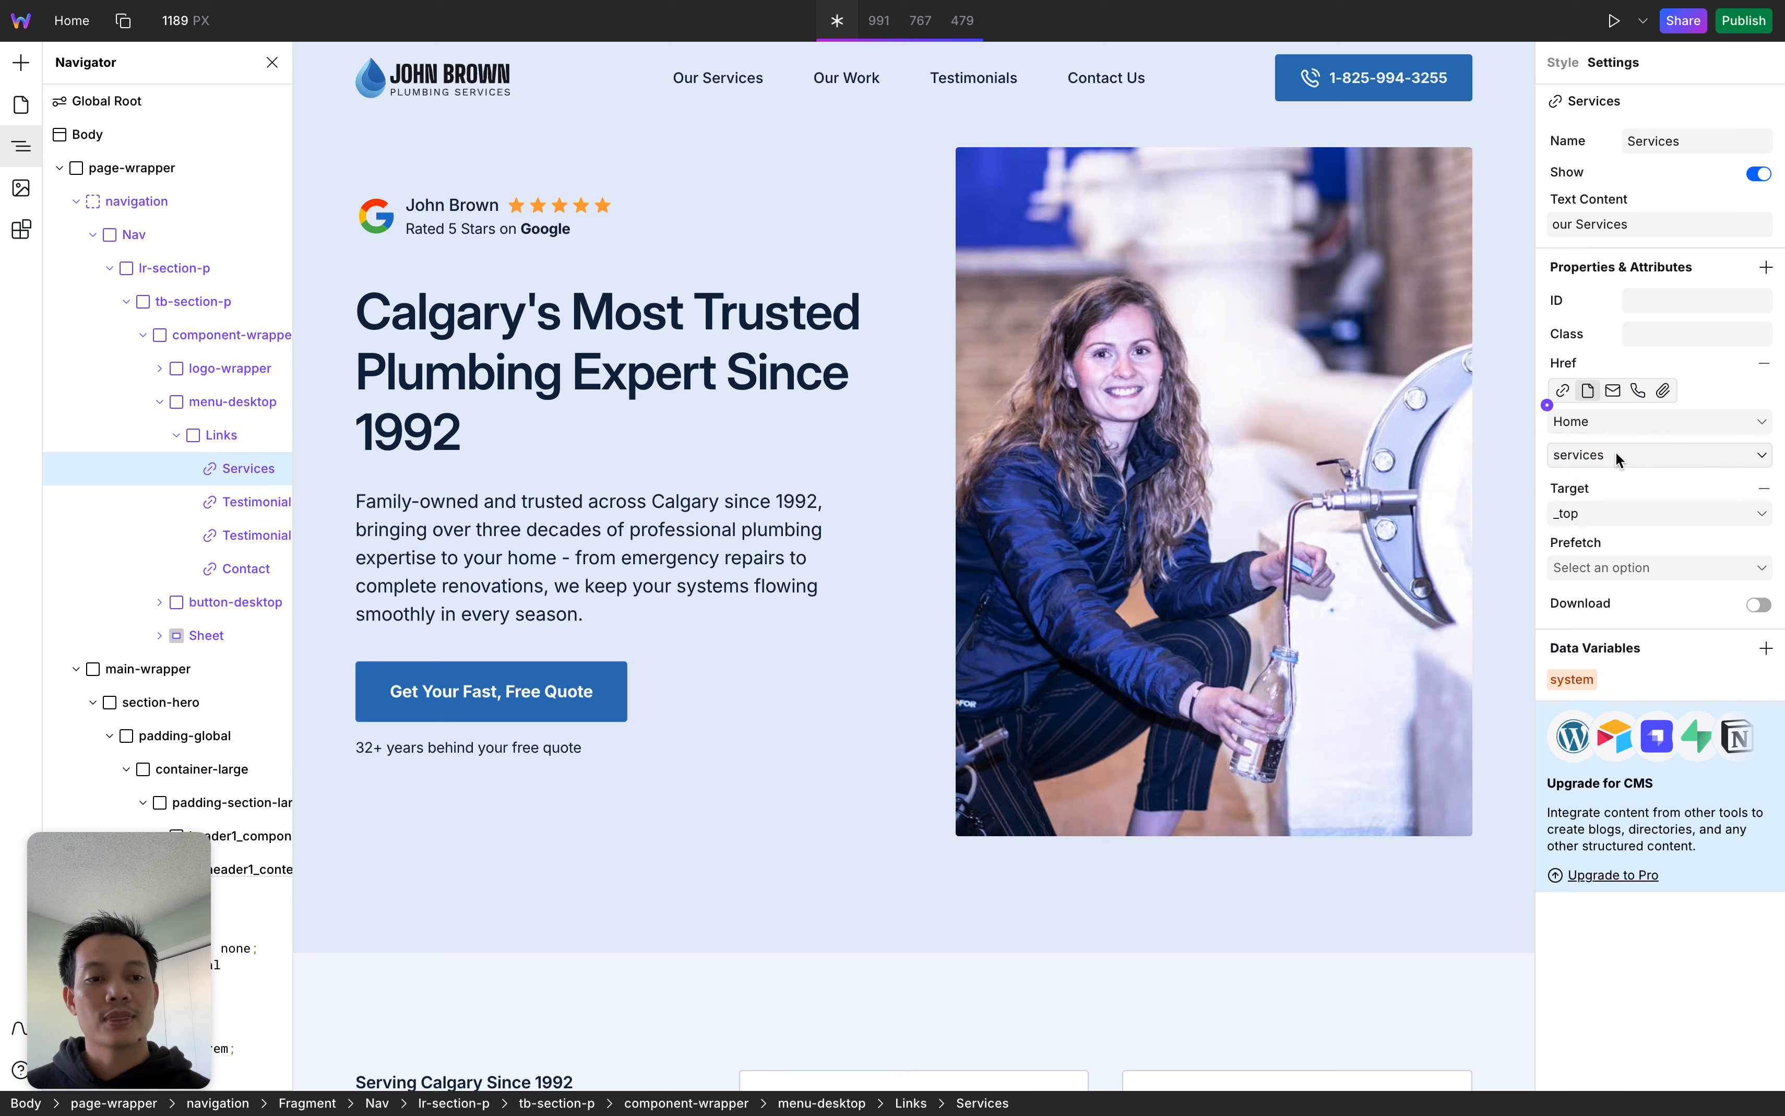
left_click(1615, 451)
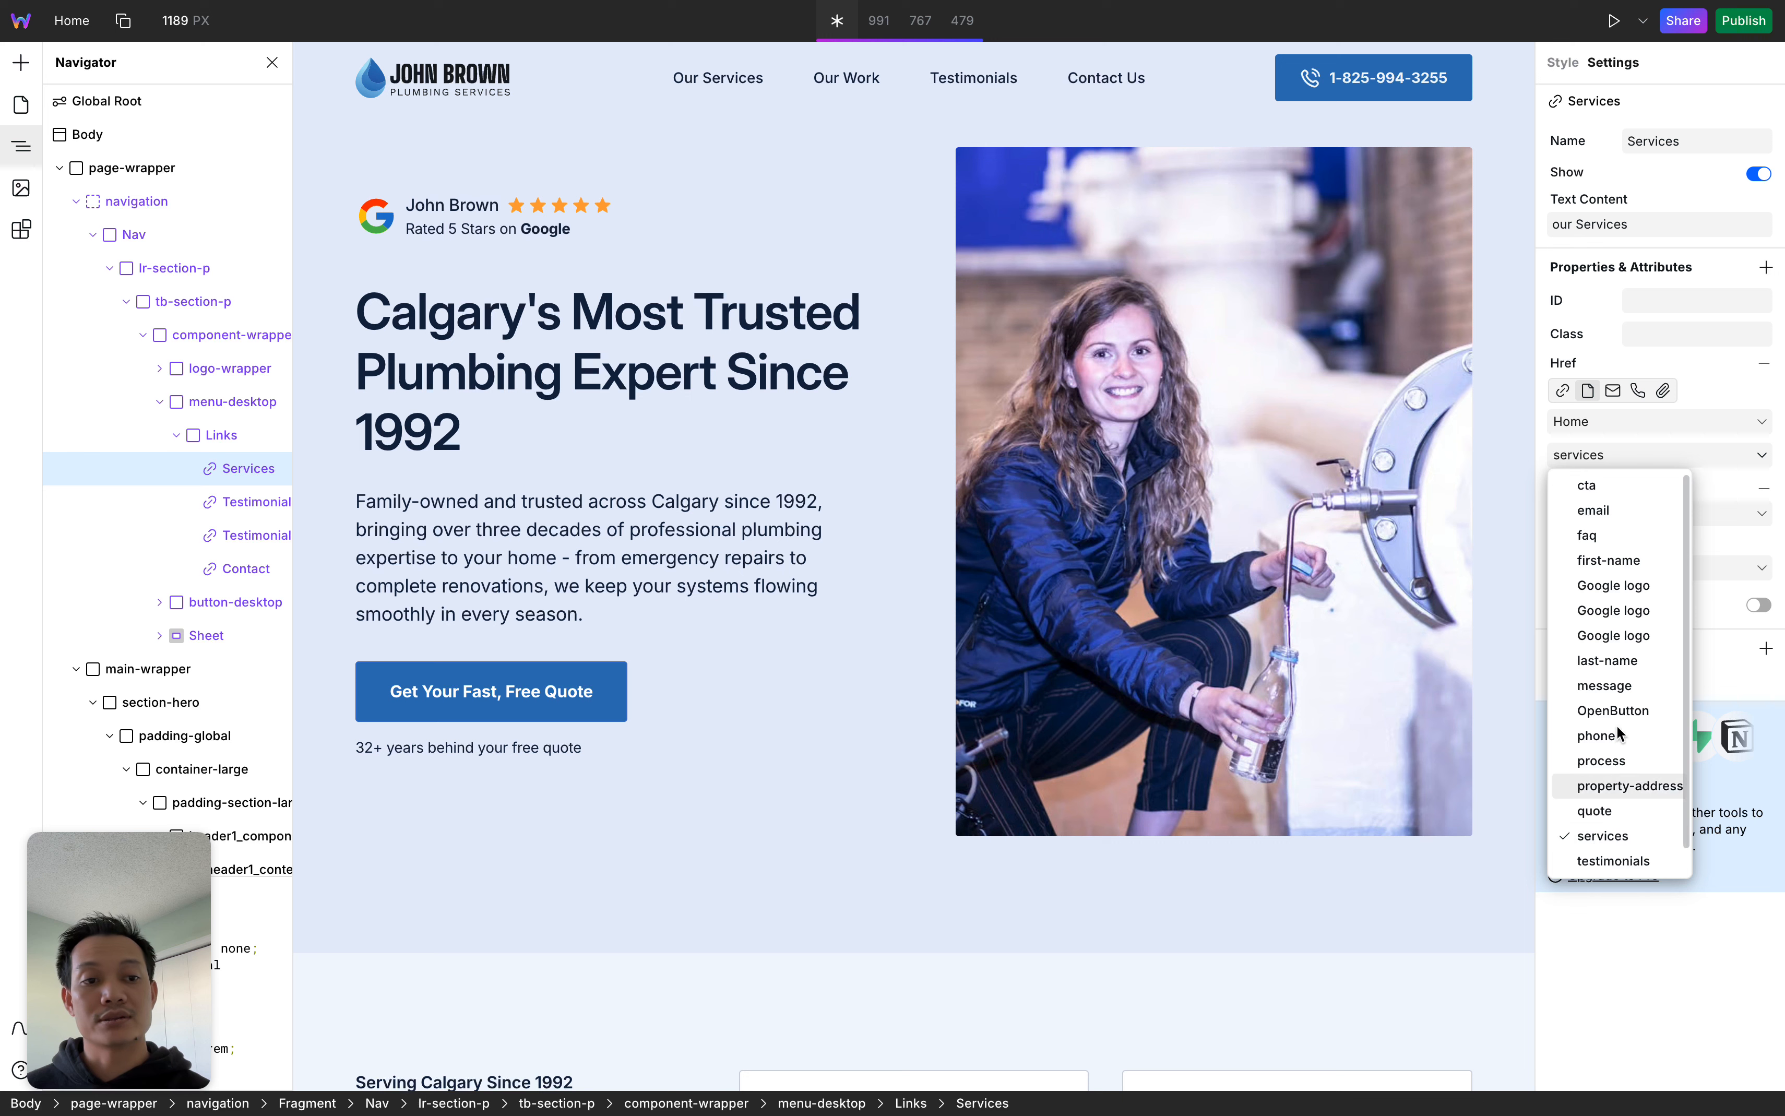
left_click(1598, 349)
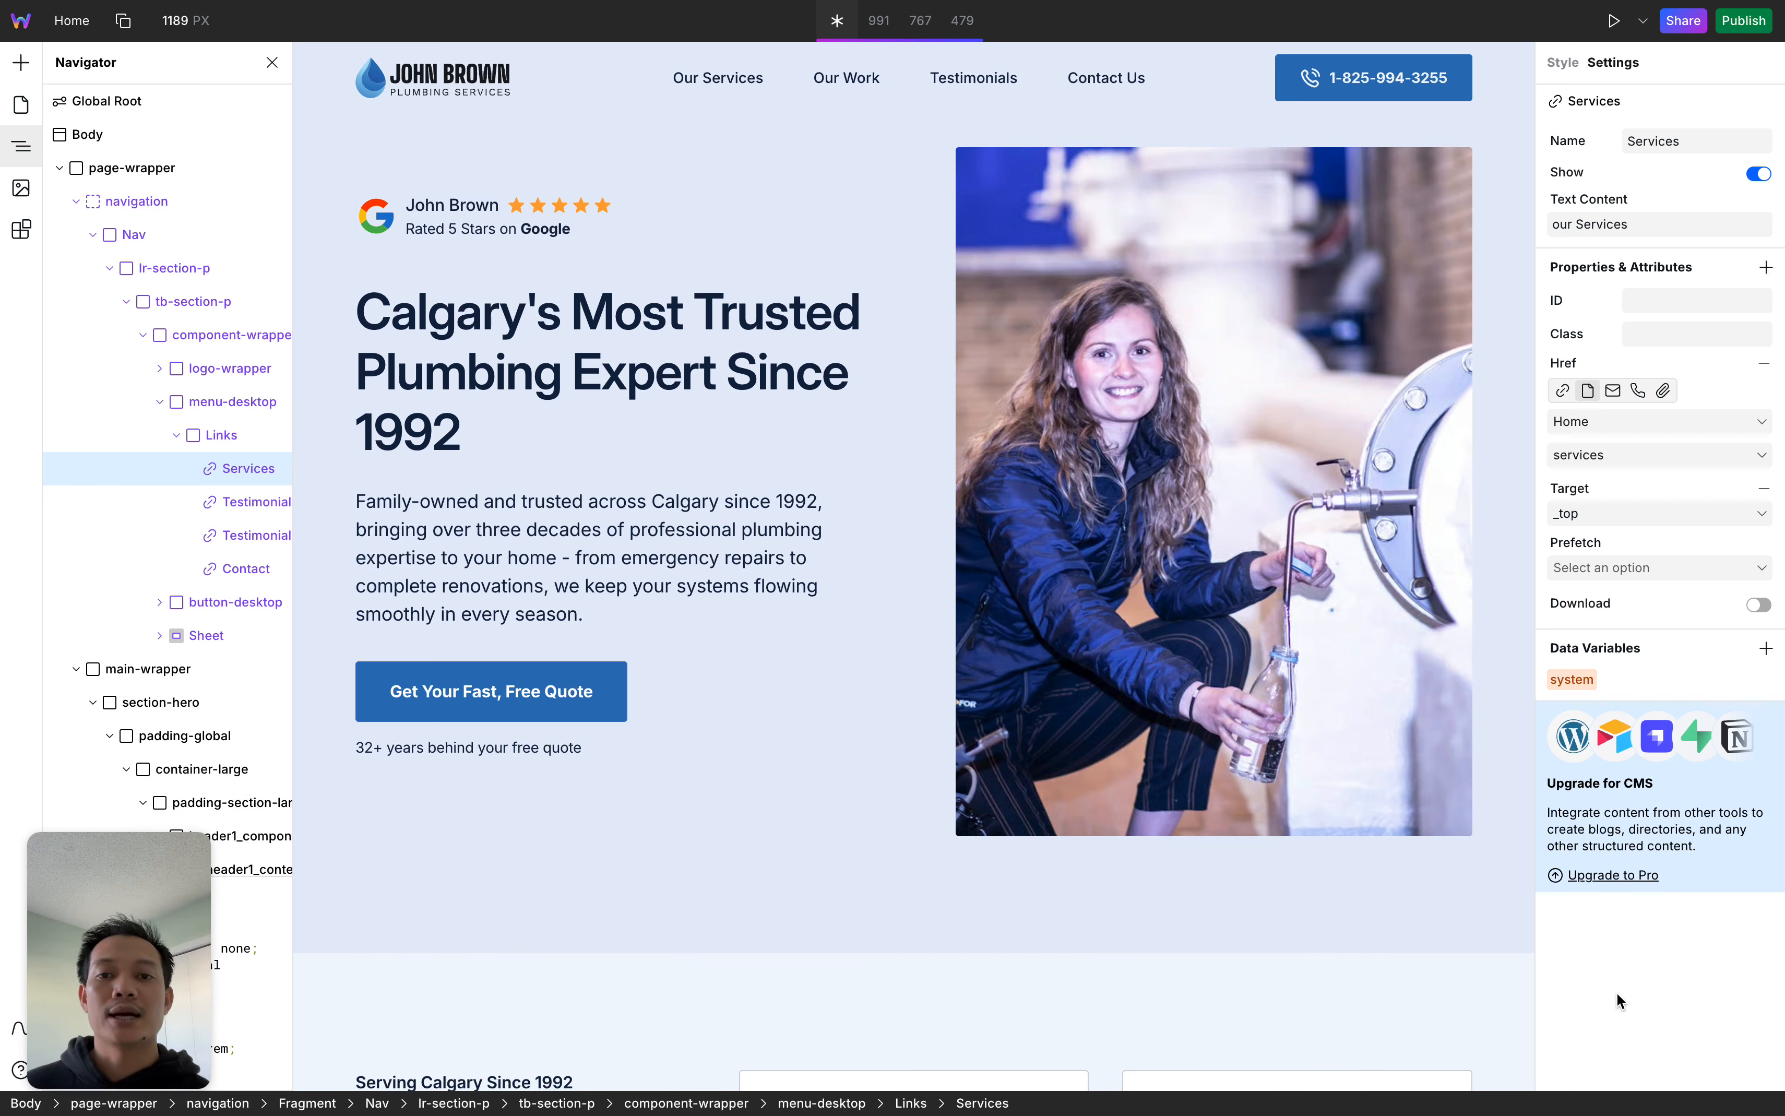
Inspect the Href settings of the "Our Work" and "Contact Us" links and reselect the "Our Services" link
left_click(864, 89)
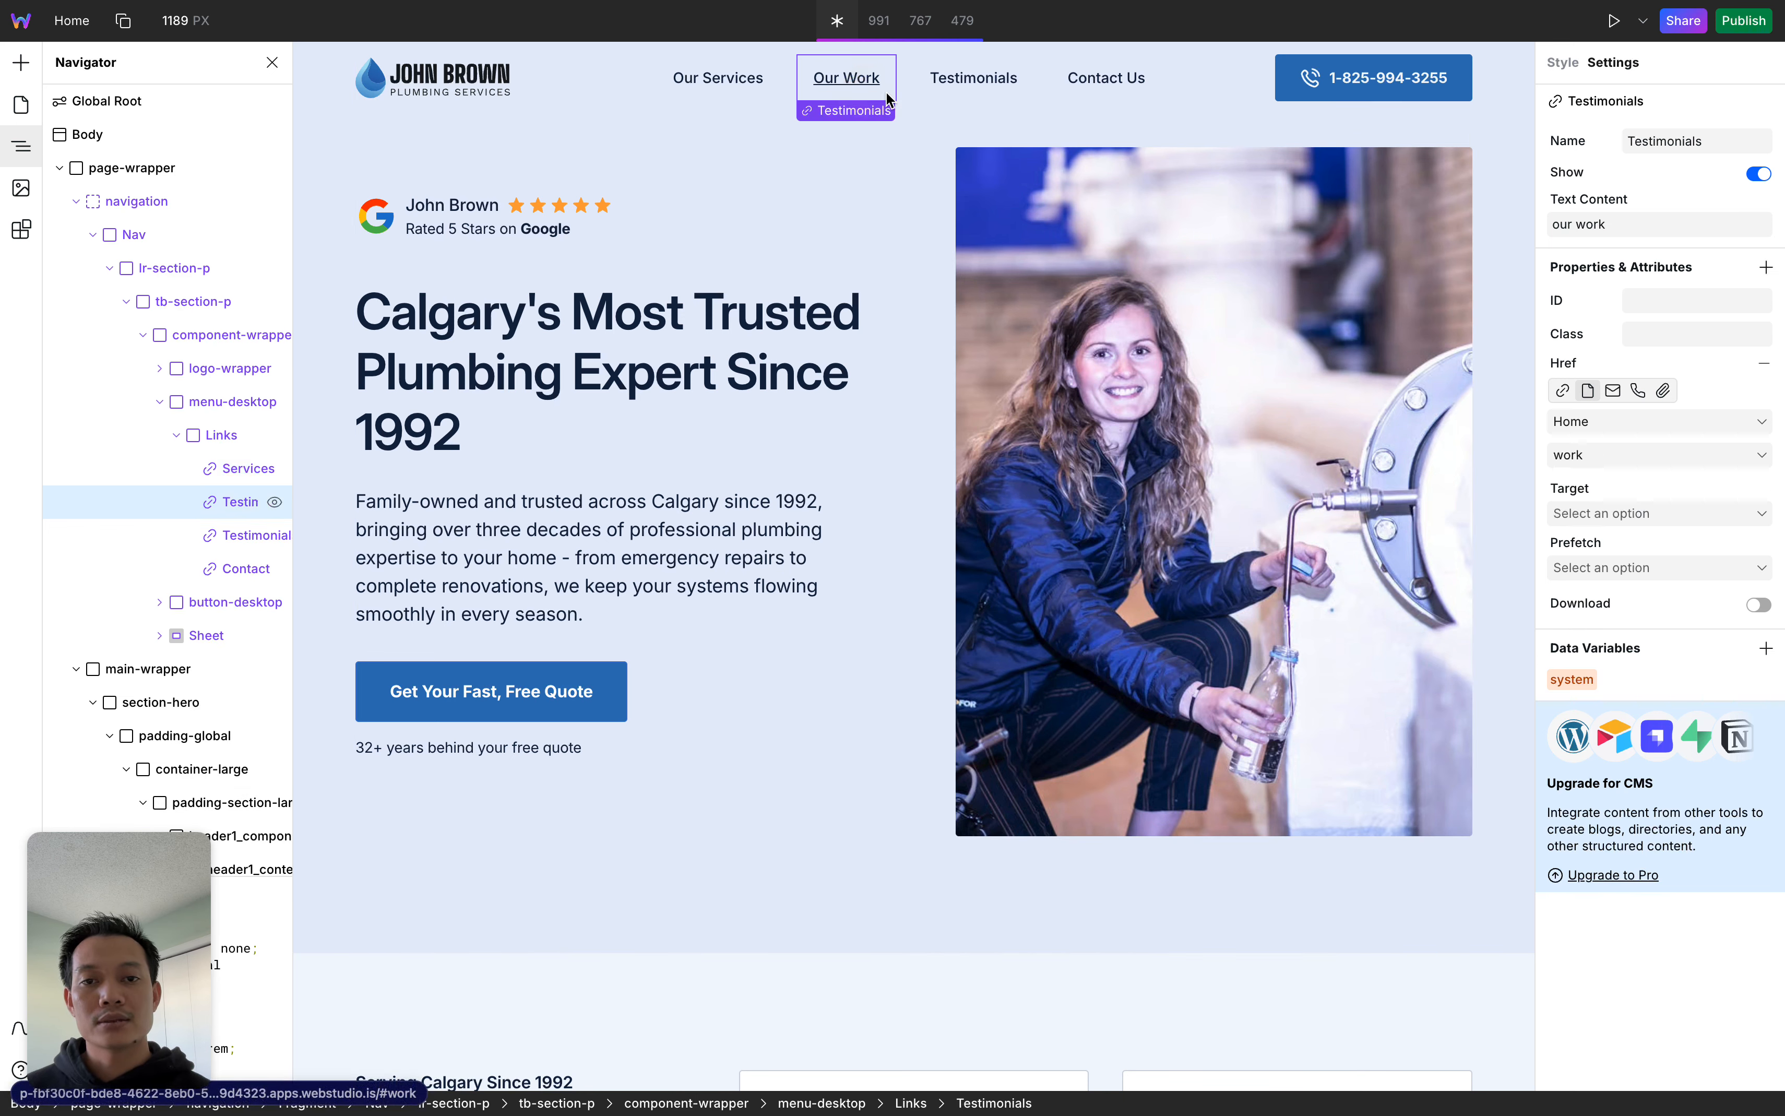
left_click(1073, 90)
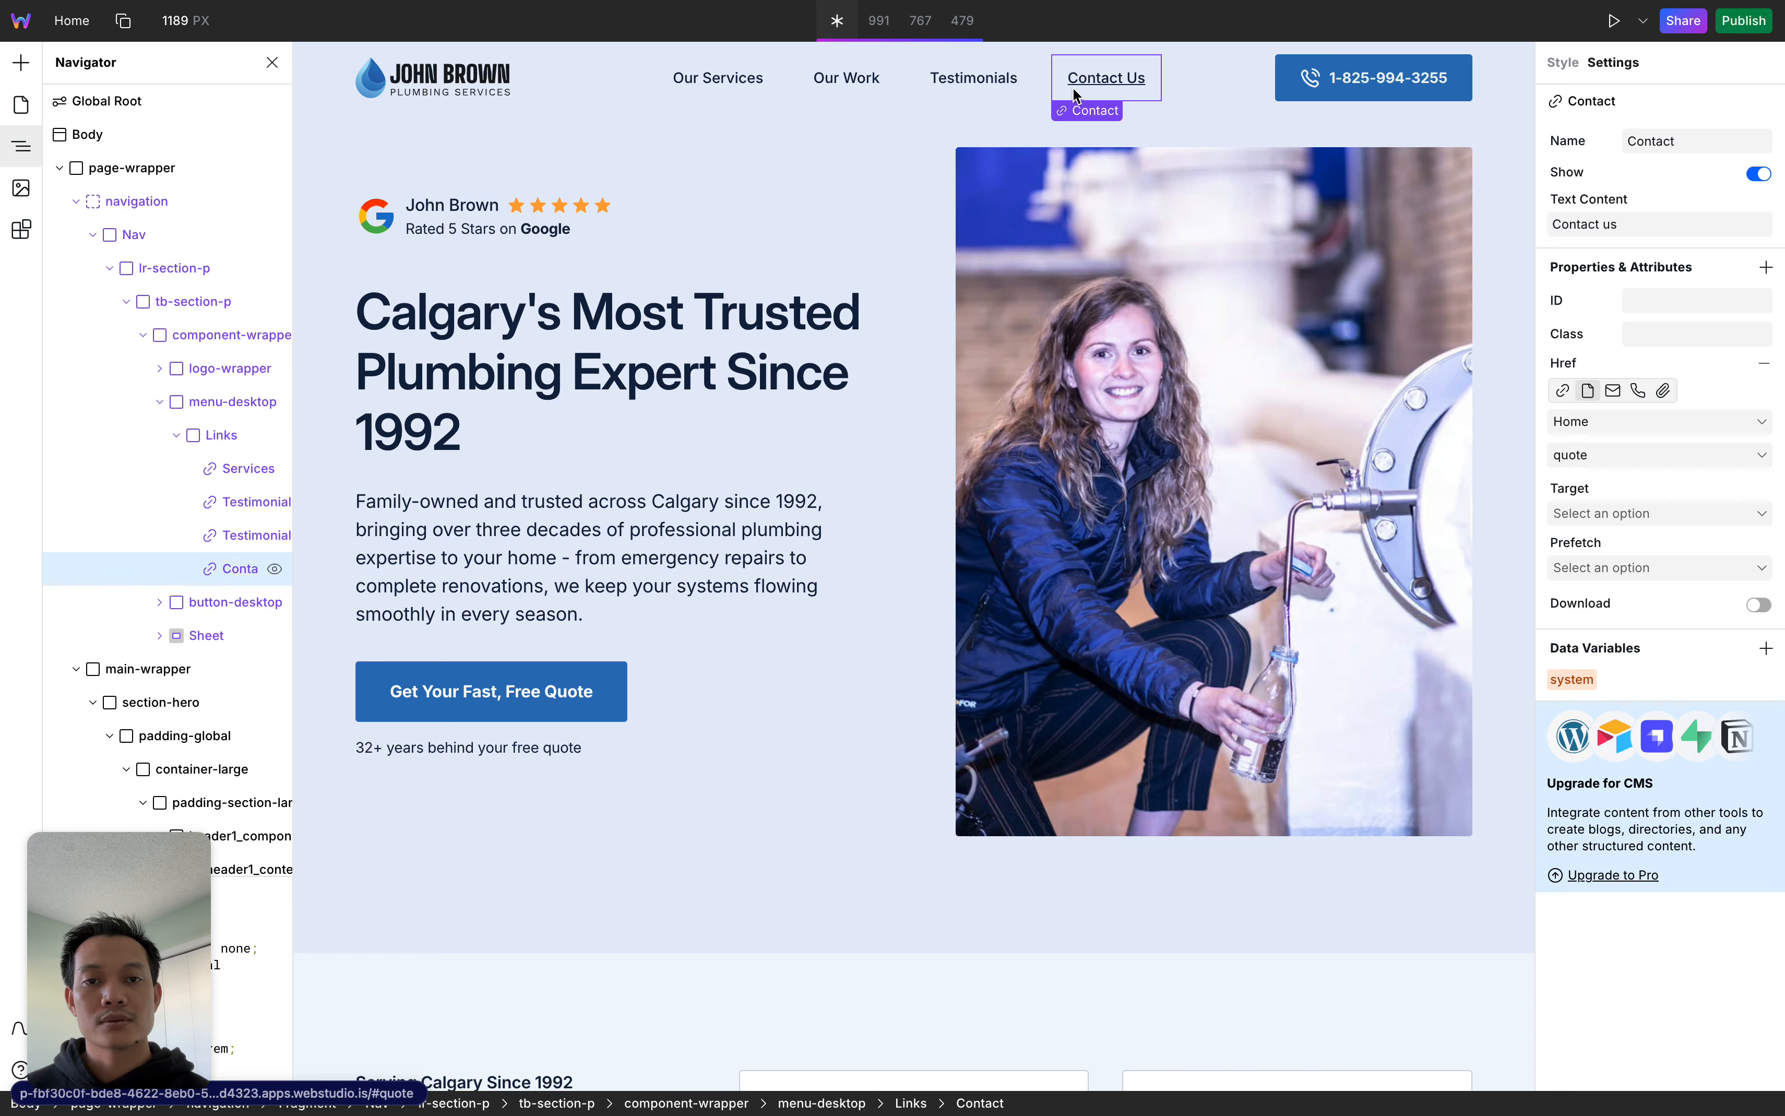
left_click(733, 90)
Preview the desktop page and test the "Our Services", "Our Work", "Testimonials" and "Contact Us" navigation links
left_click(1613, 20)
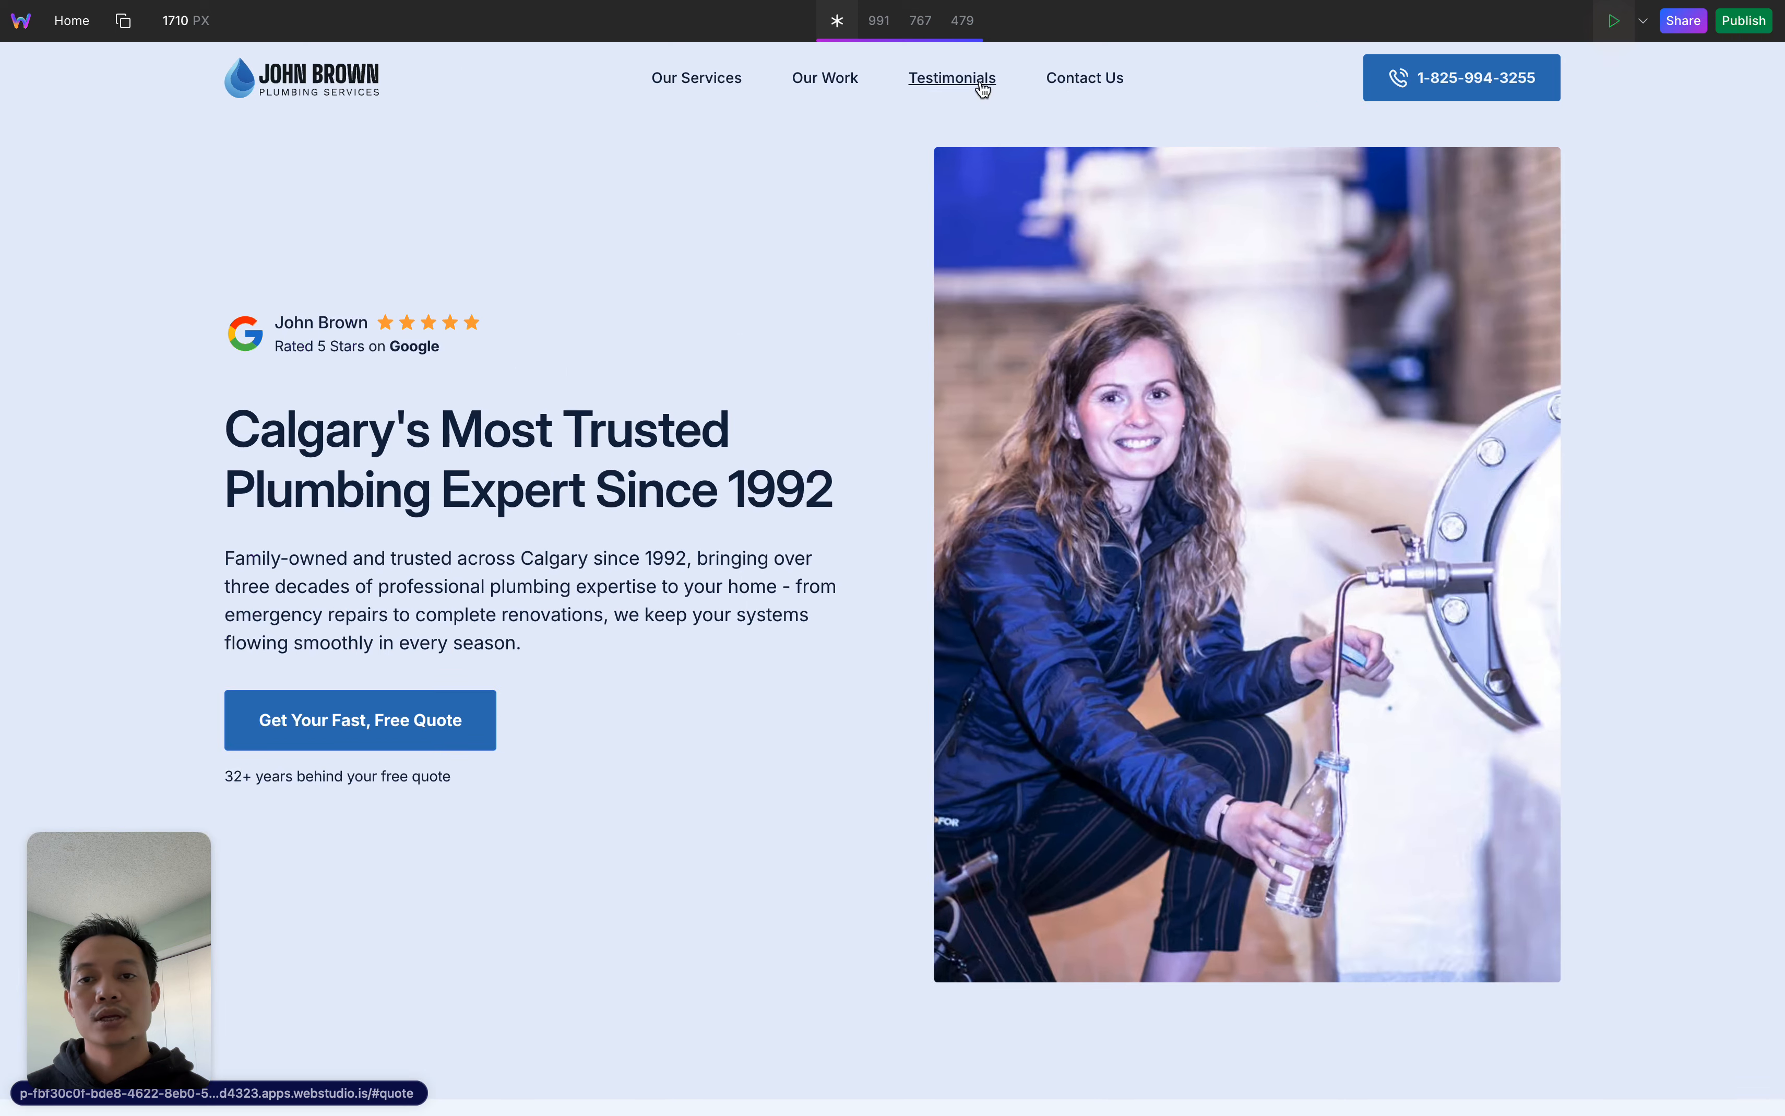
left_click(712, 86)
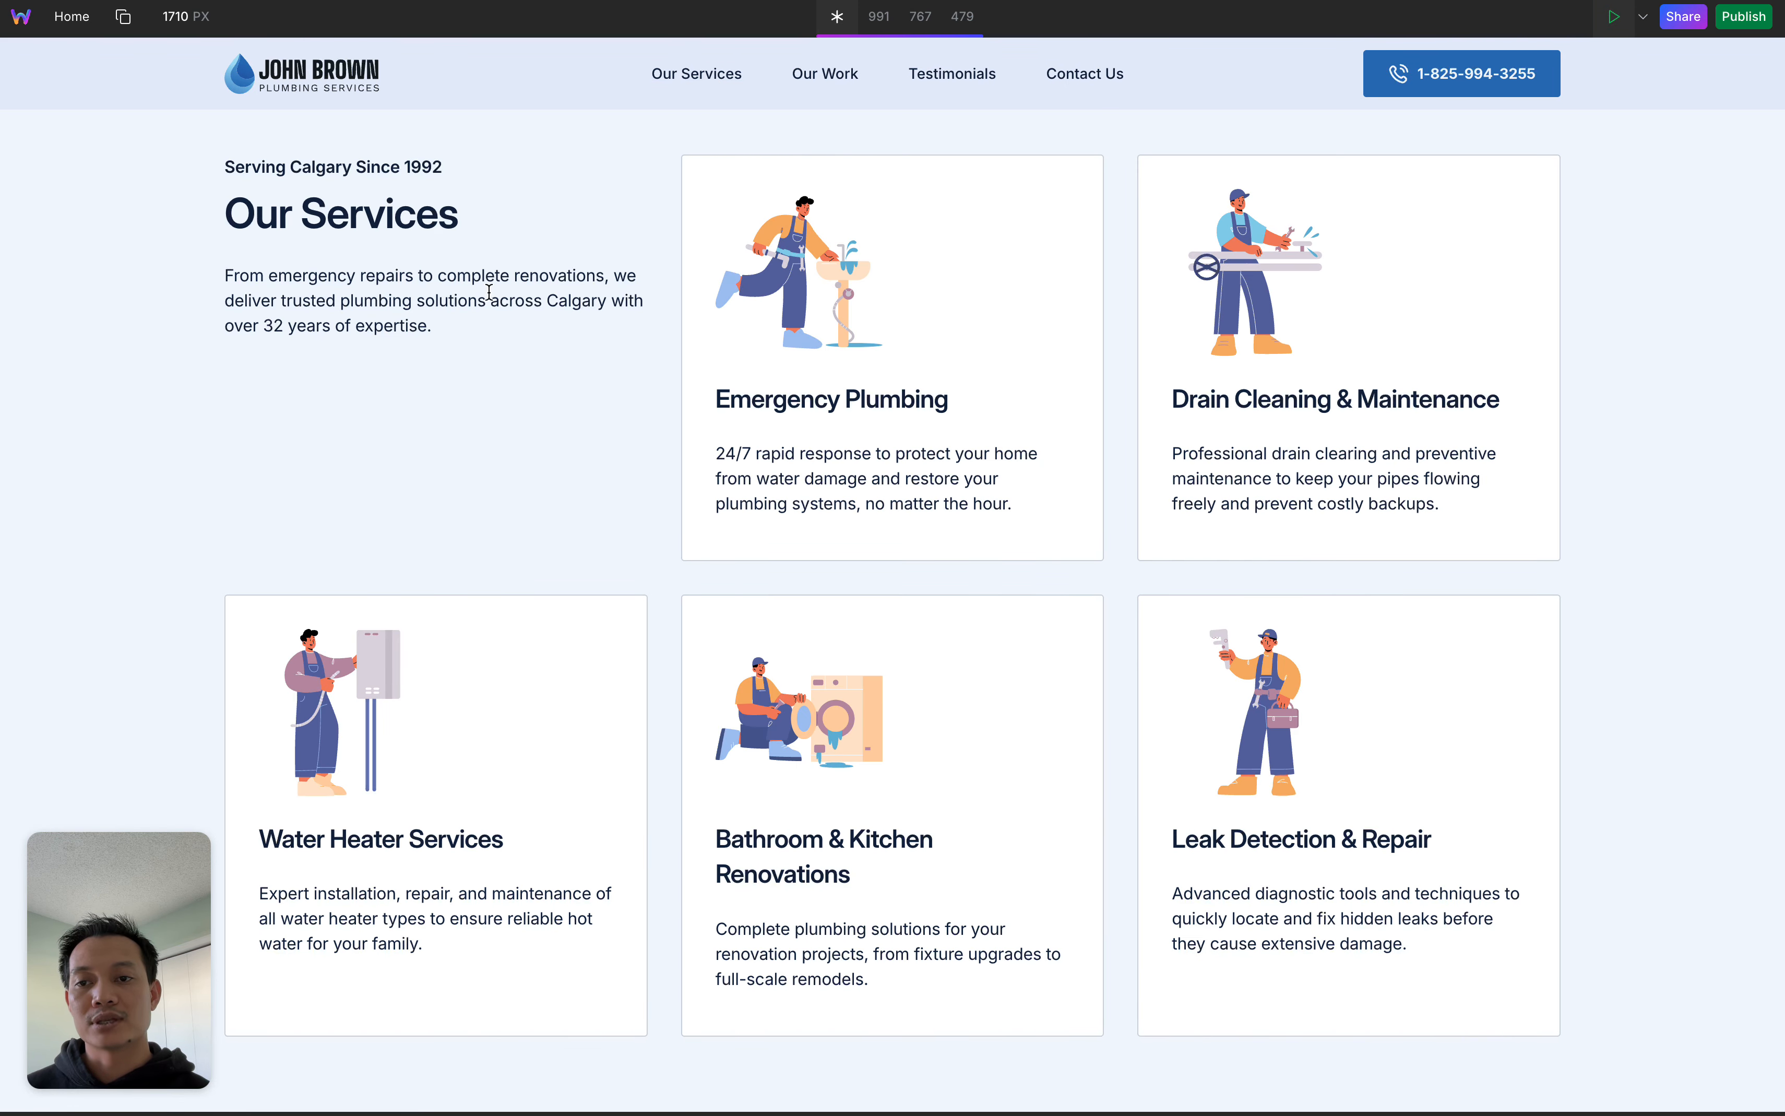
left_click(828, 80)
left_click(980, 83)
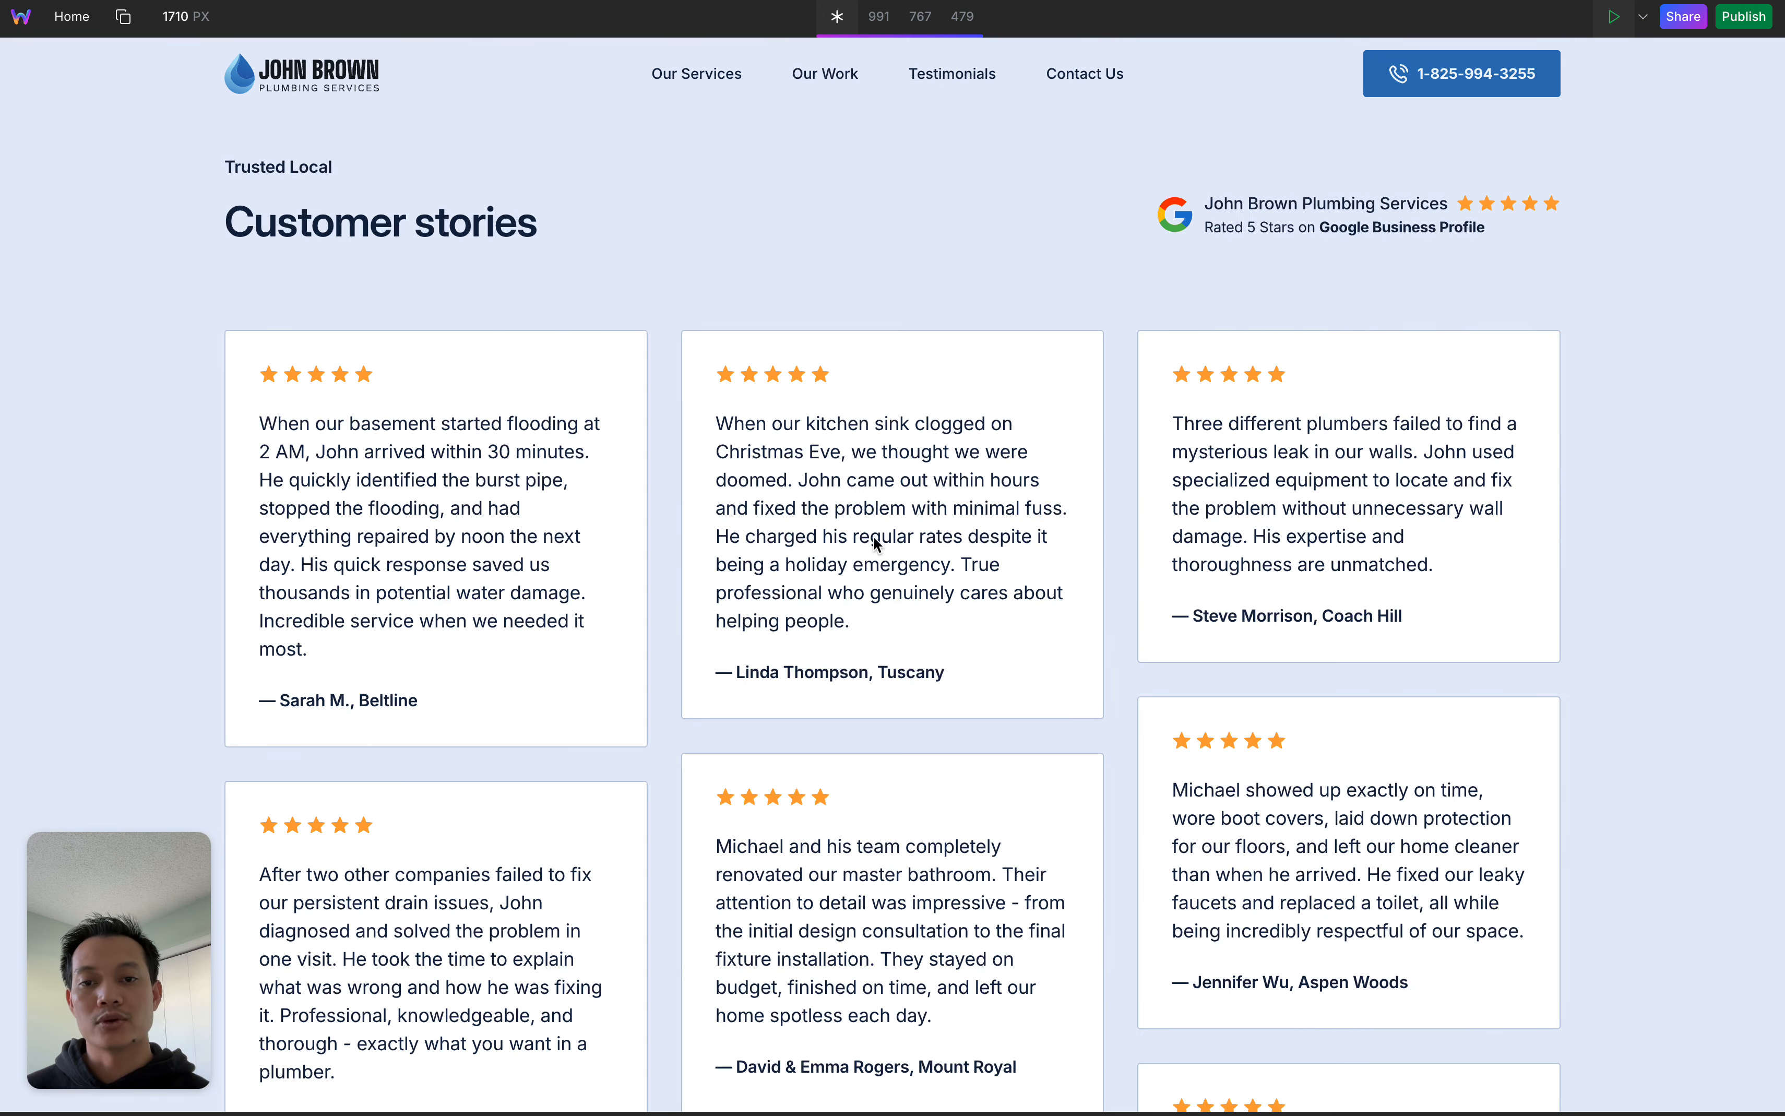
left_click(1097, 86)
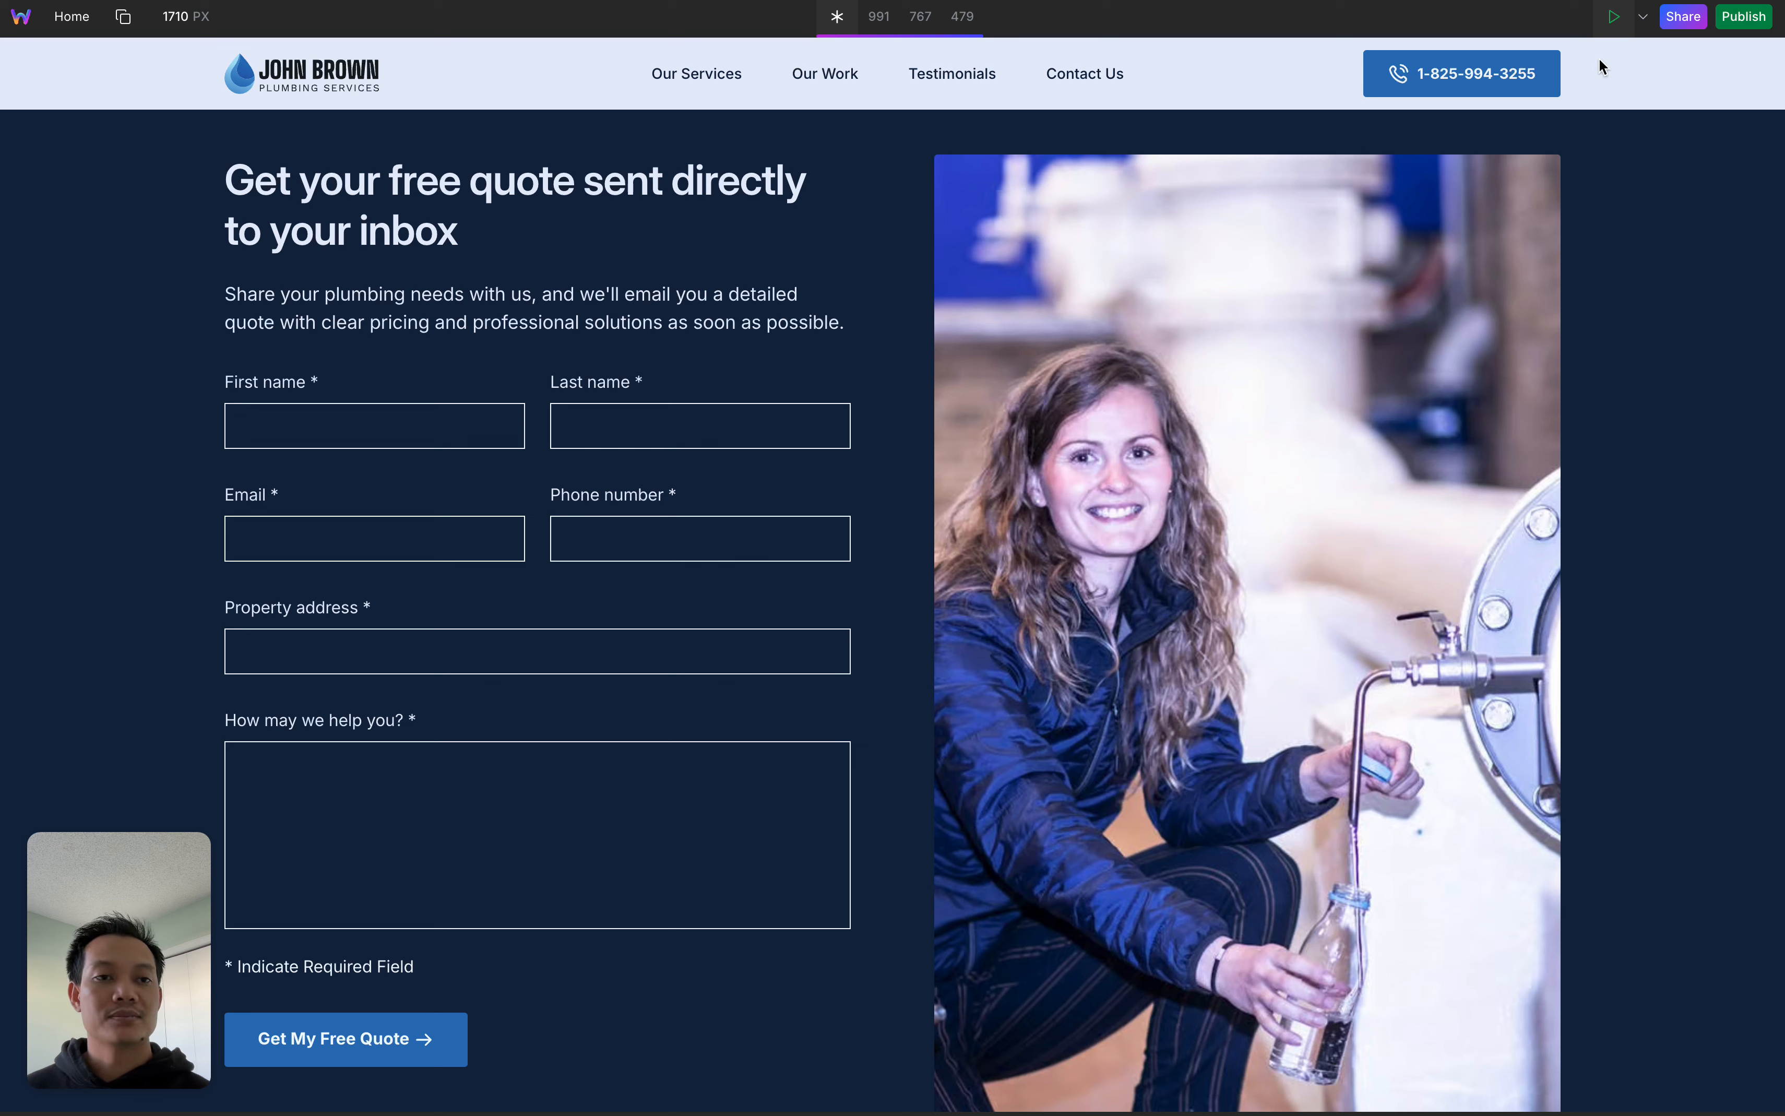
Preview the page at the 991 px breakpoint and test the mobile menu's "Our Services" and "Our Work" links
left_click(878, 16)
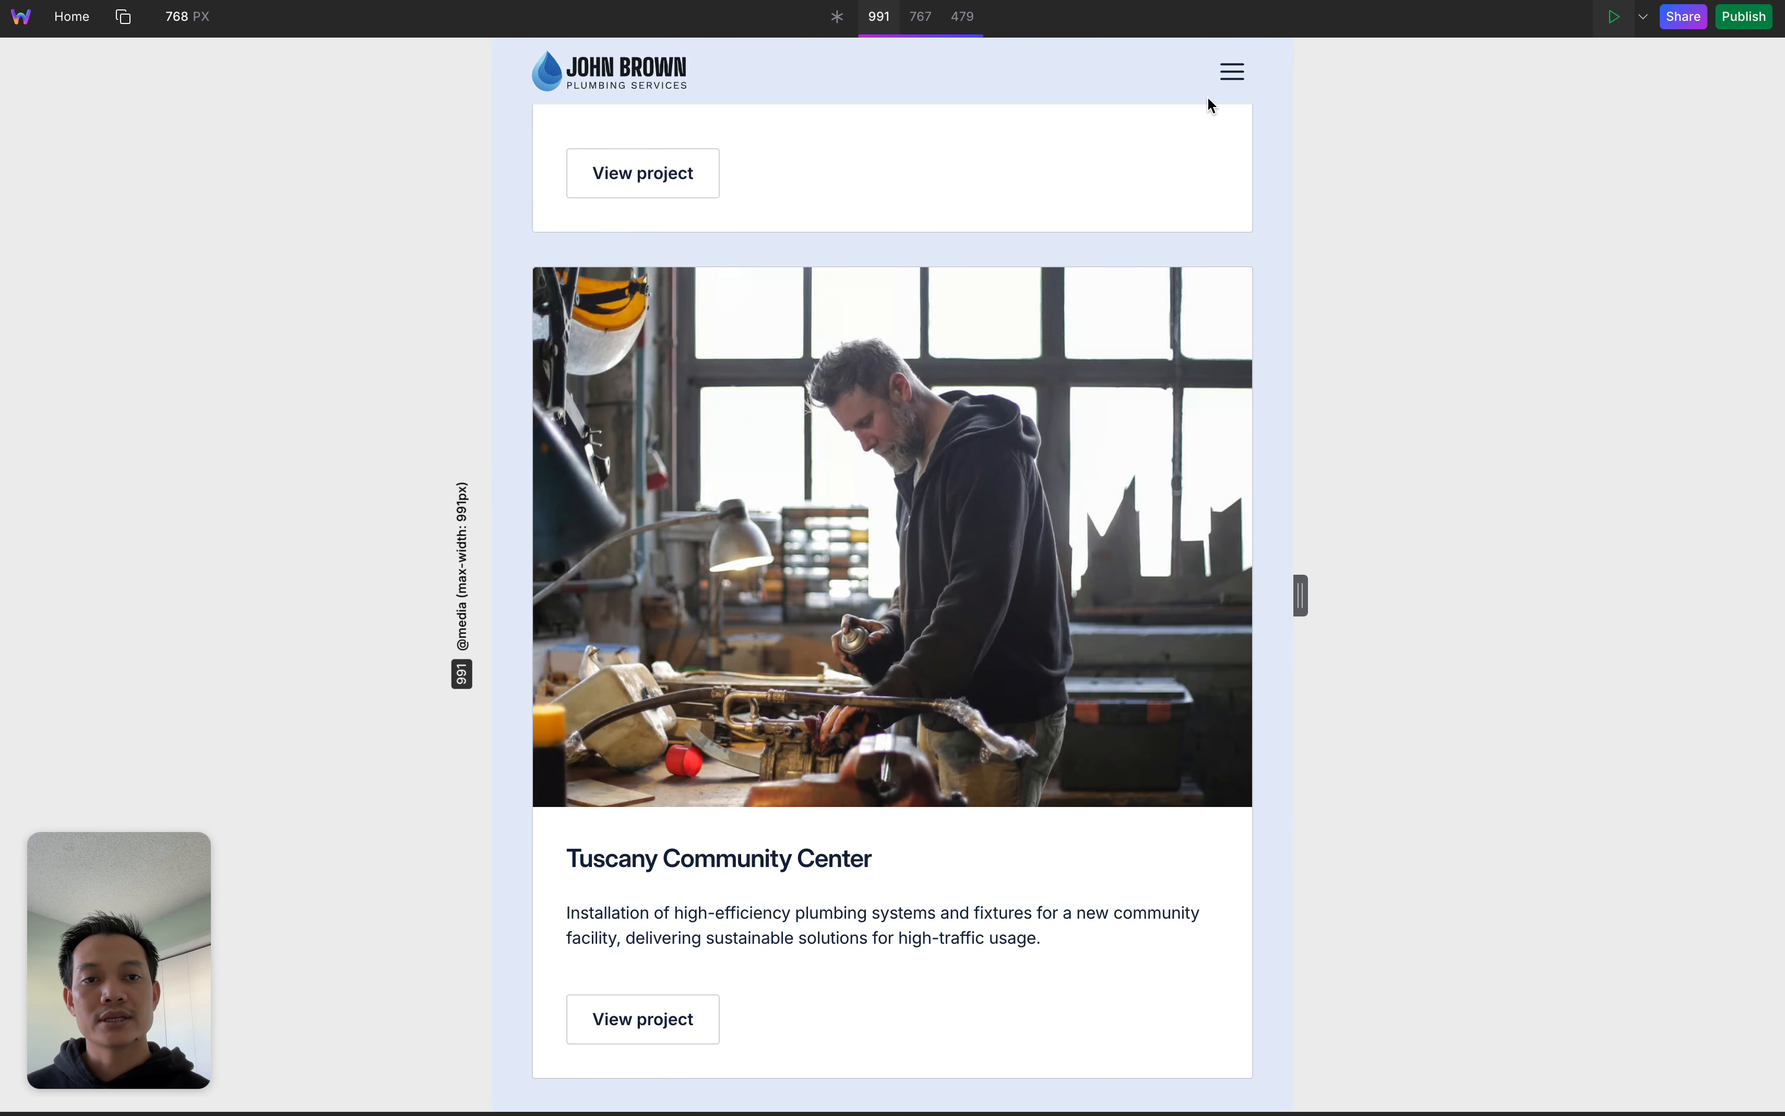
scroll(996, 378, "up", 20)
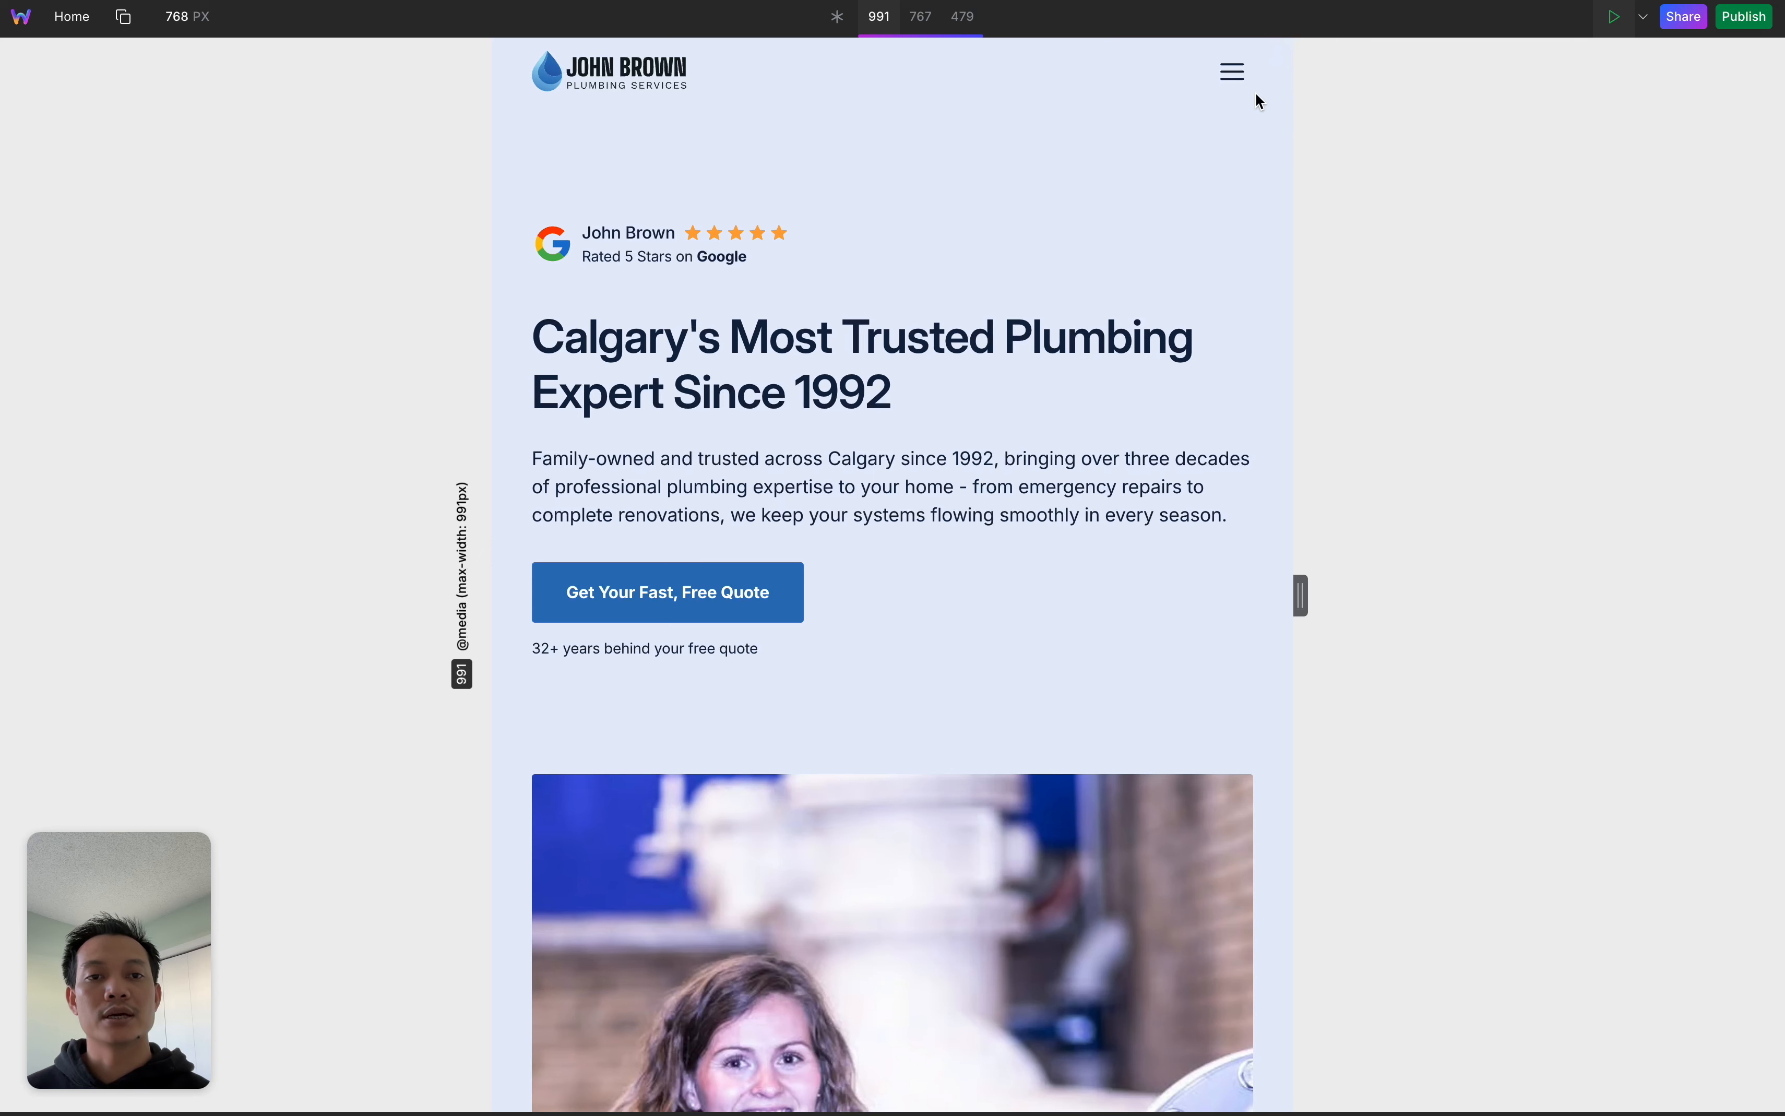
left_click(1232, 75)
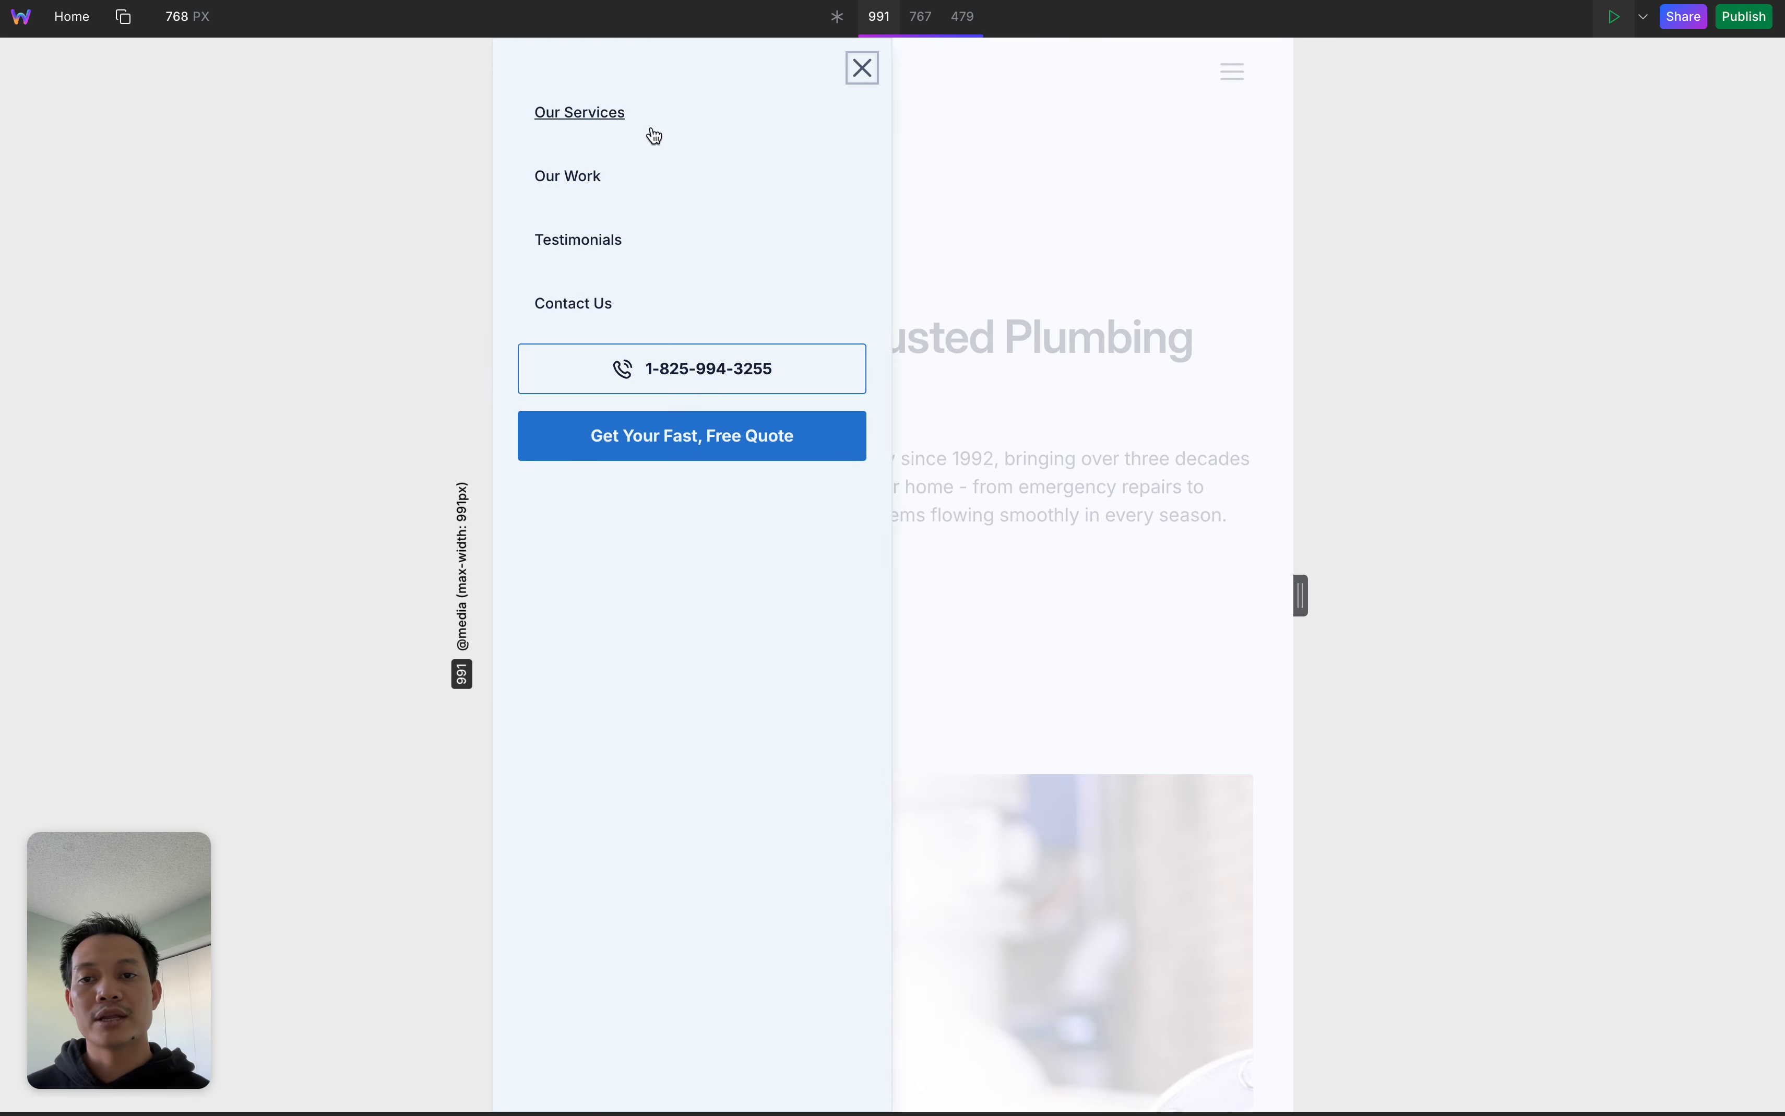
left_click(588, 117)
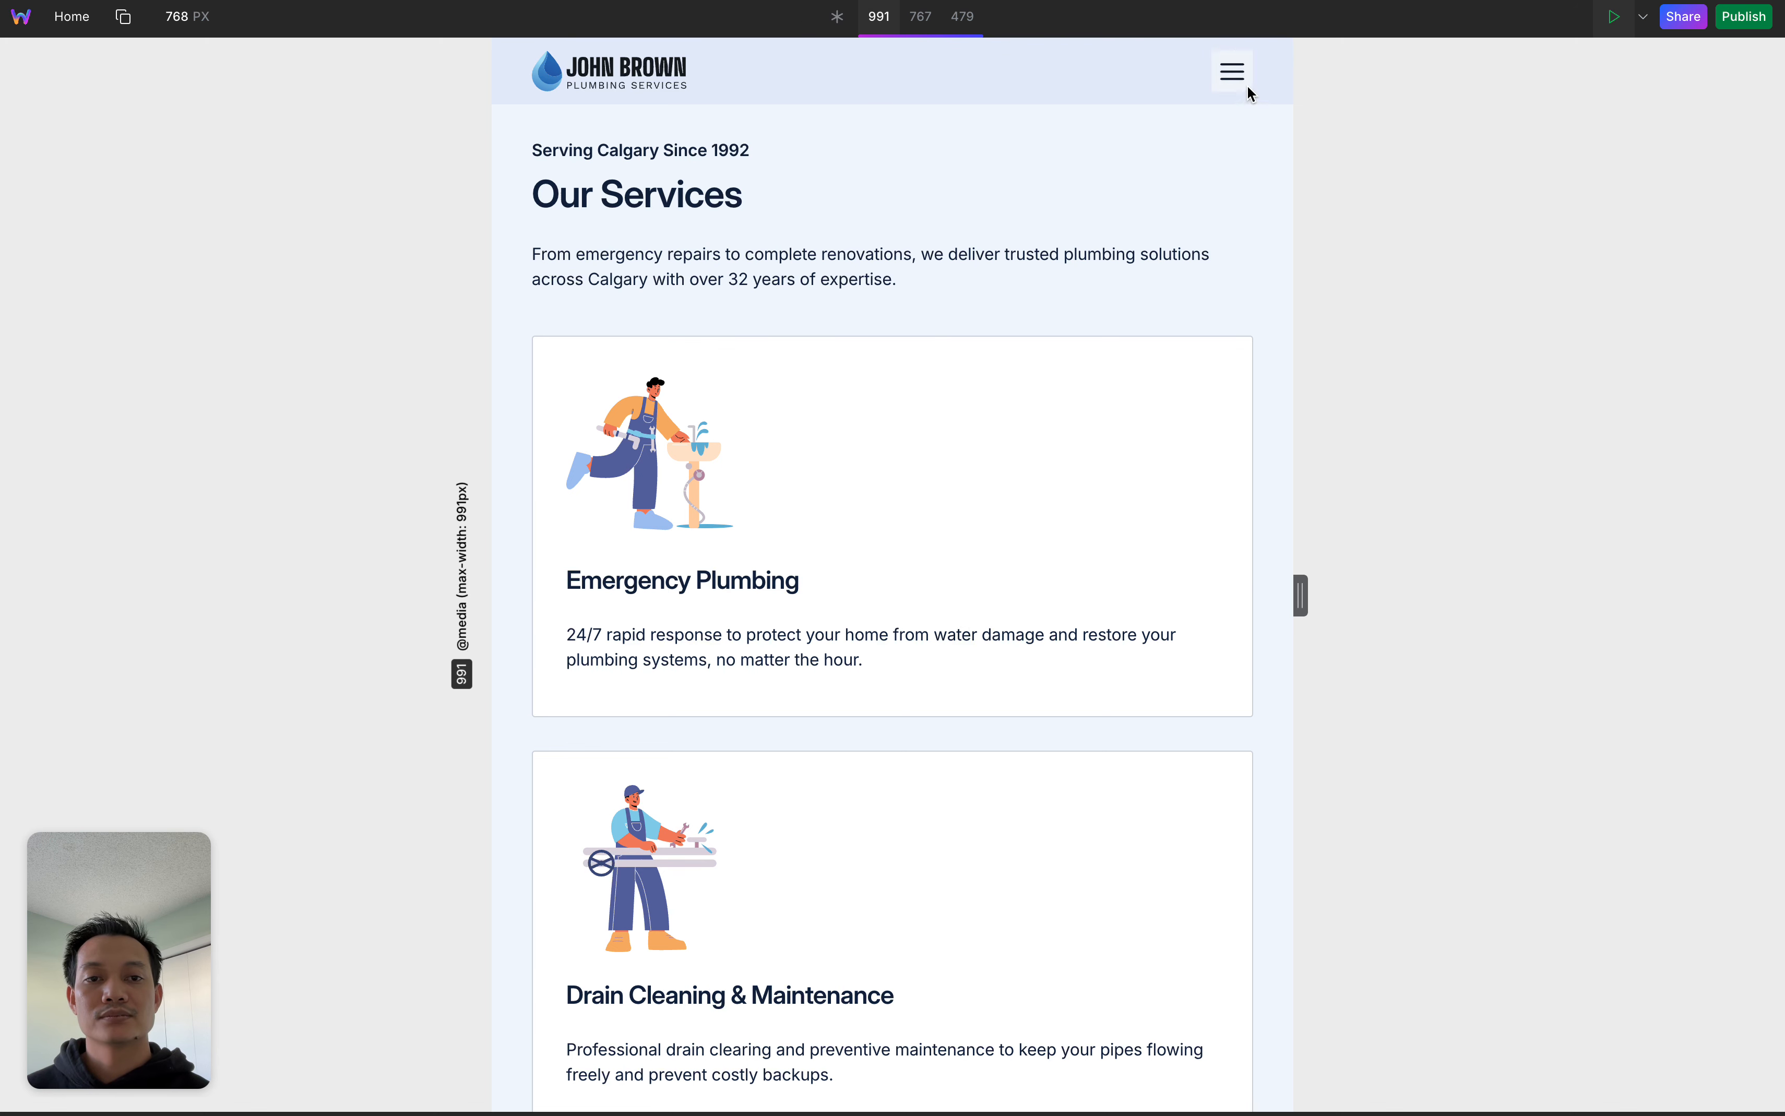
left_click(1232, 71)
left_click(578, 185)
left_click(864, 77)
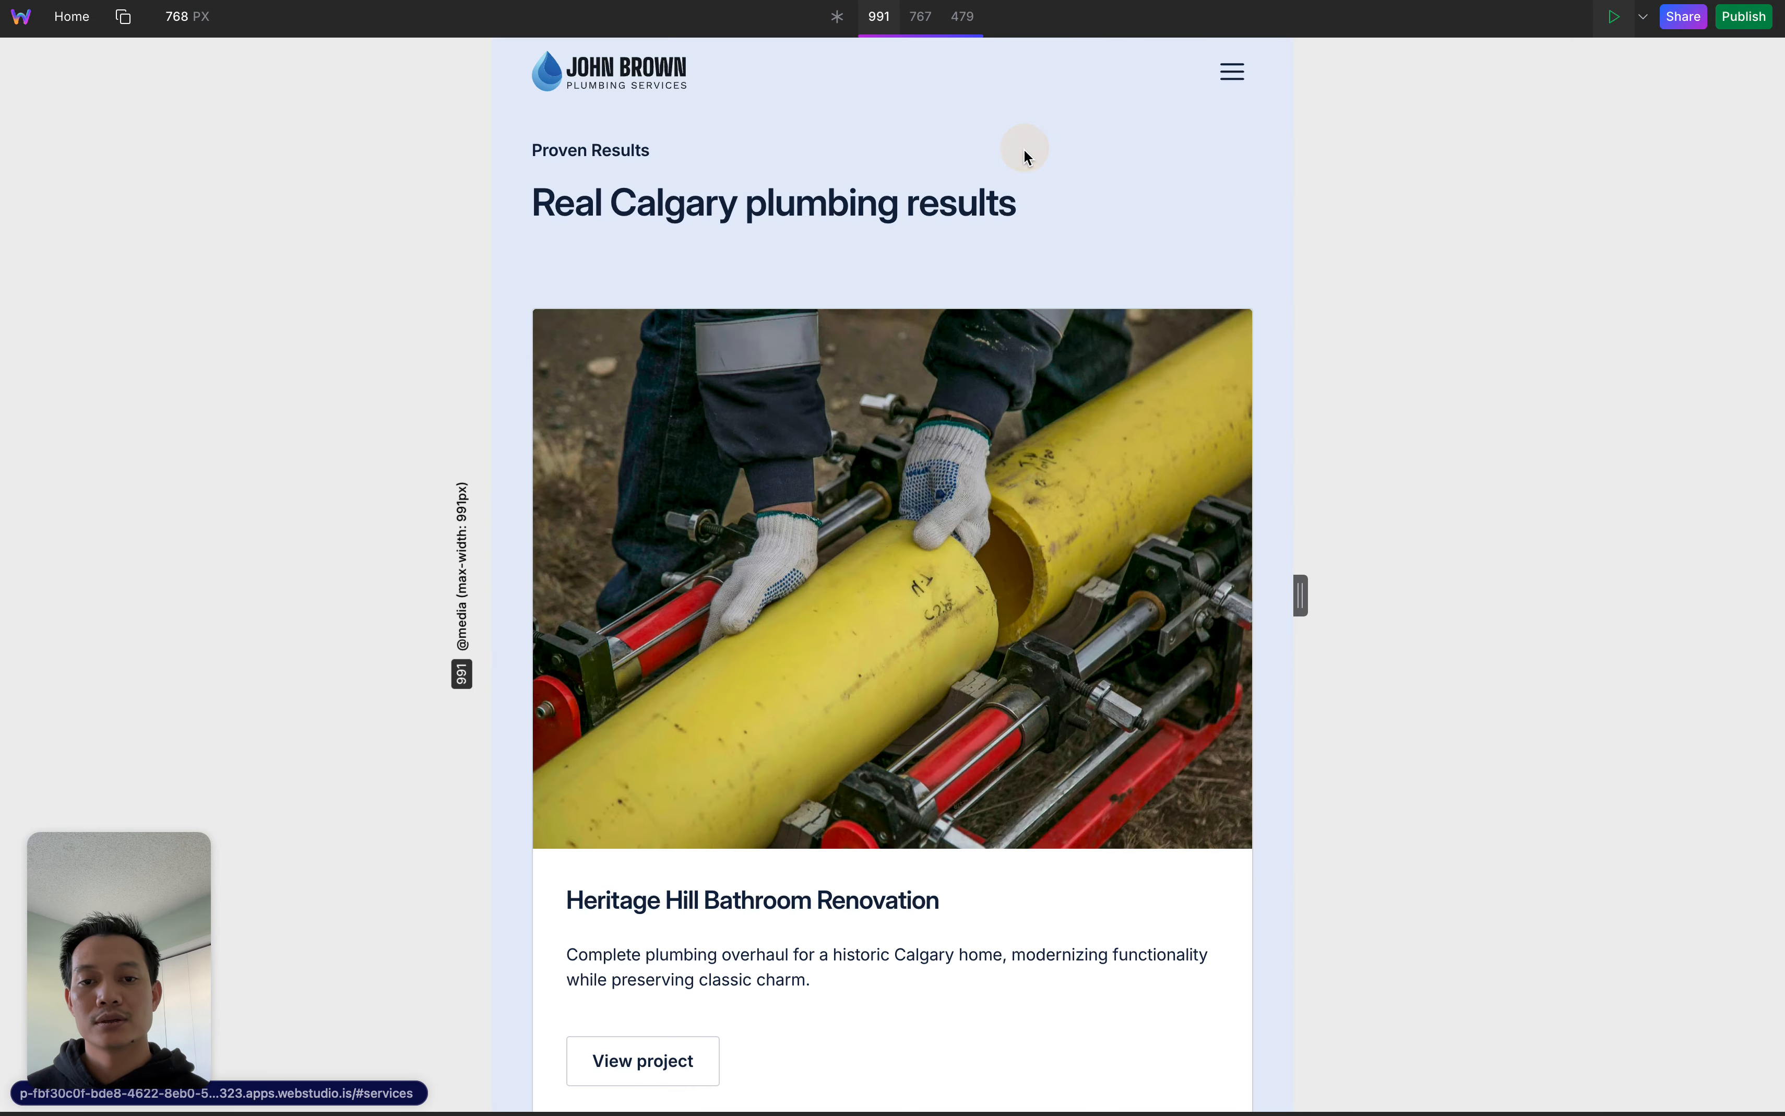
Review the previewed page's sections, check the 767 px and 479 px breakpoints, and return to the base breakpoint's hero section
scroll(864, 688, "down", 2)
scroll(866, 689, "down", 5)
scroll(866, 690, "up", 3)
scroll(866, 689, "down", 15)
scroll(866, 689, "up", 15)
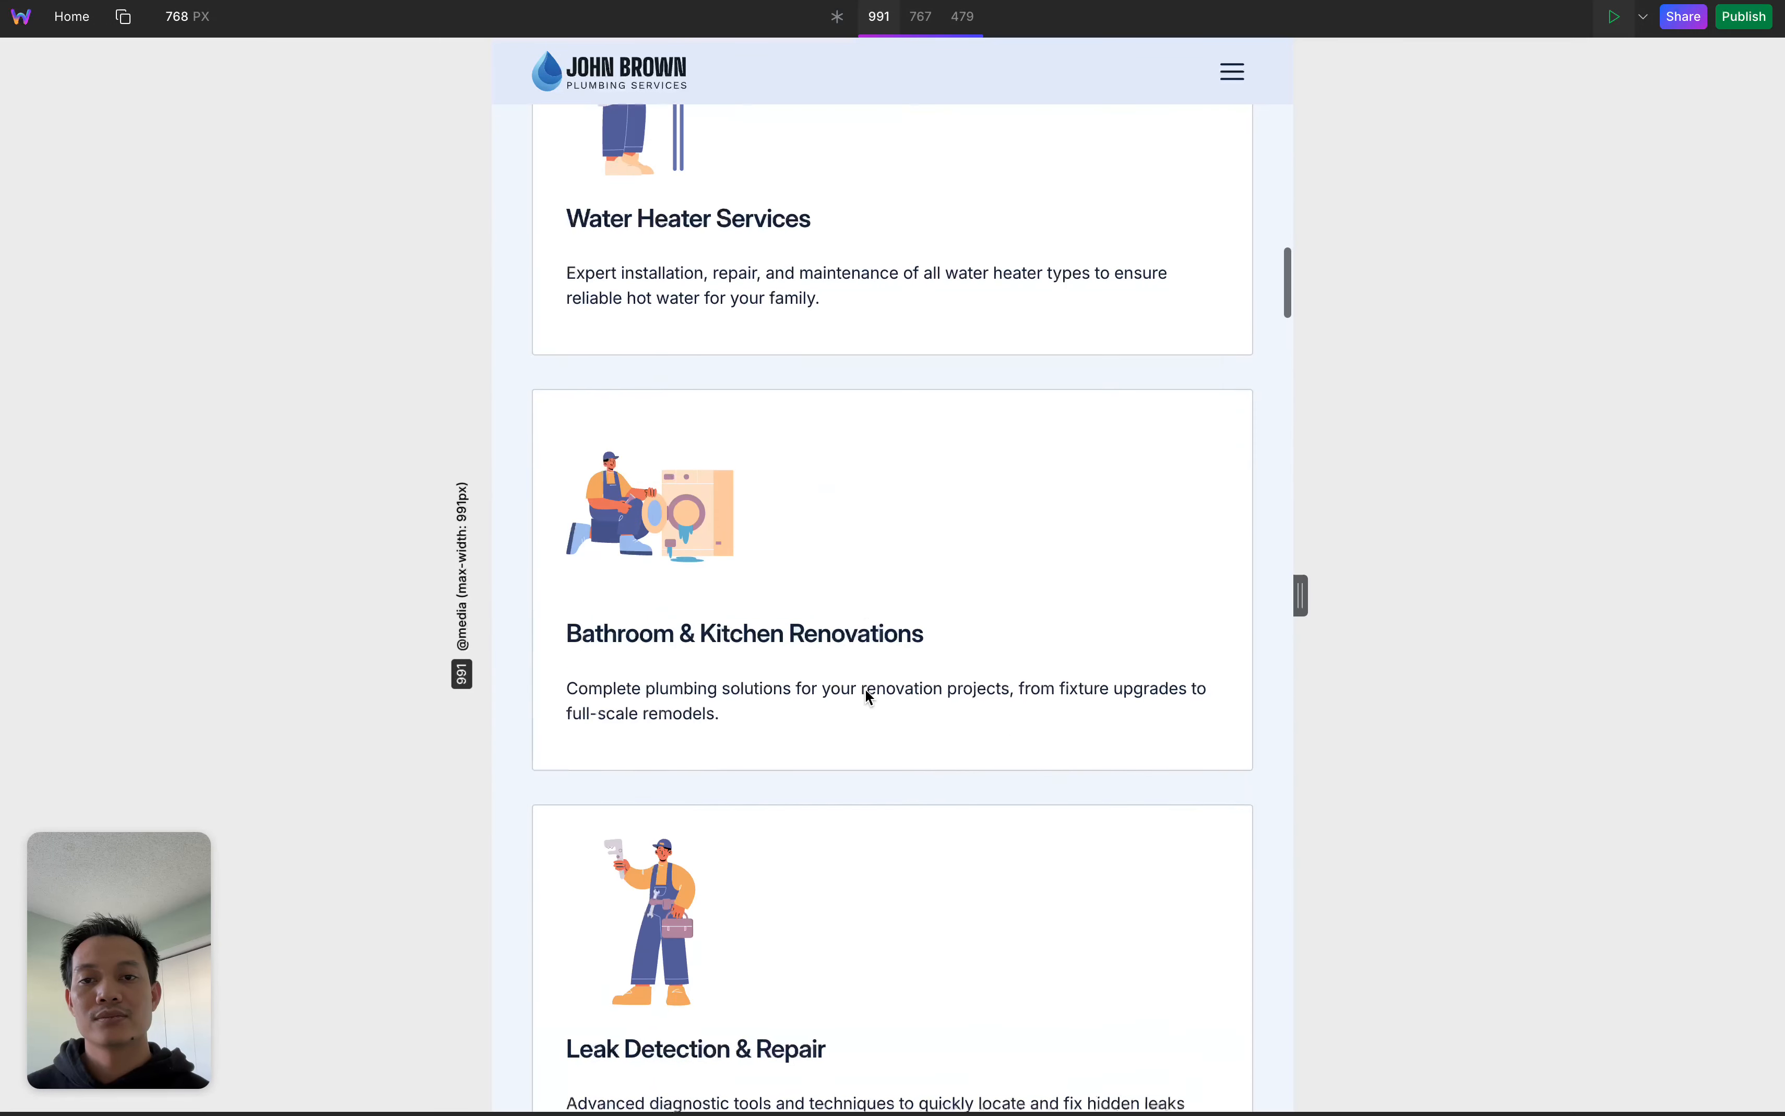
left_click(921, 16)
left_click(962, 16)
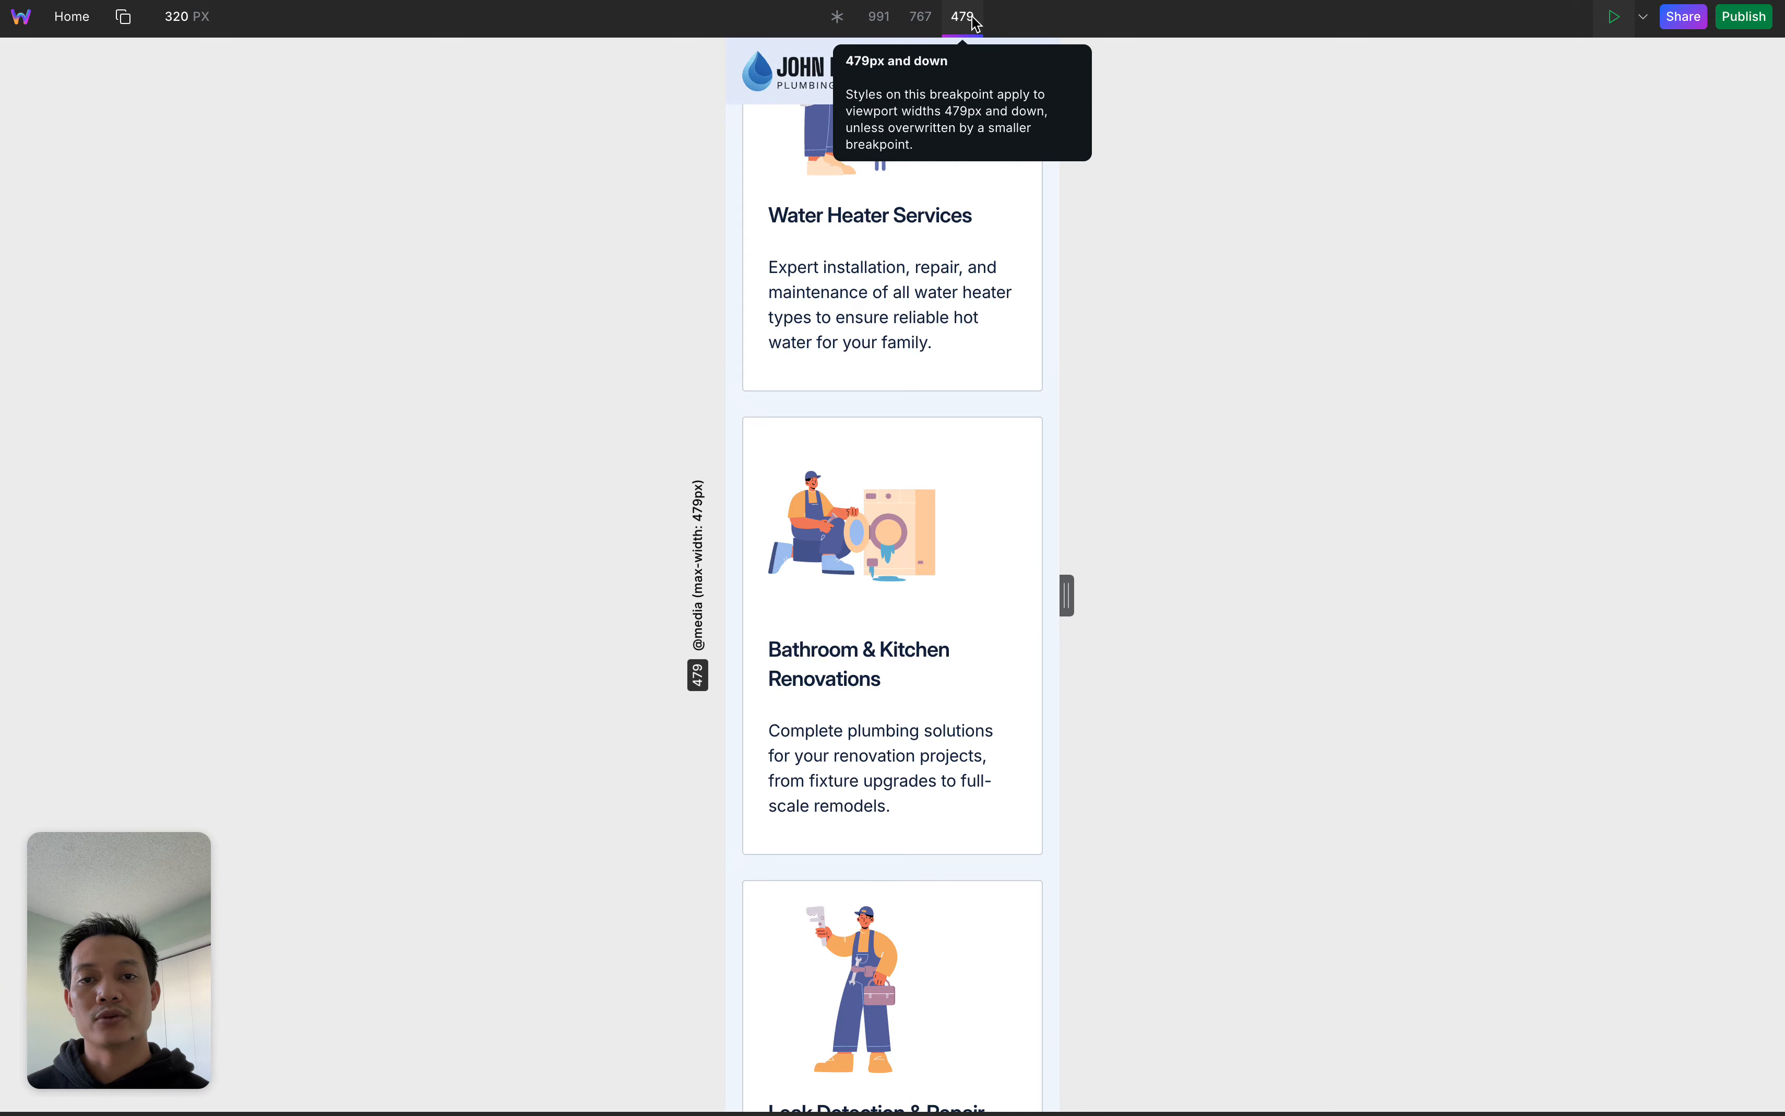
left_click(838, 16)
scroll(1032, 478, "up", 20)
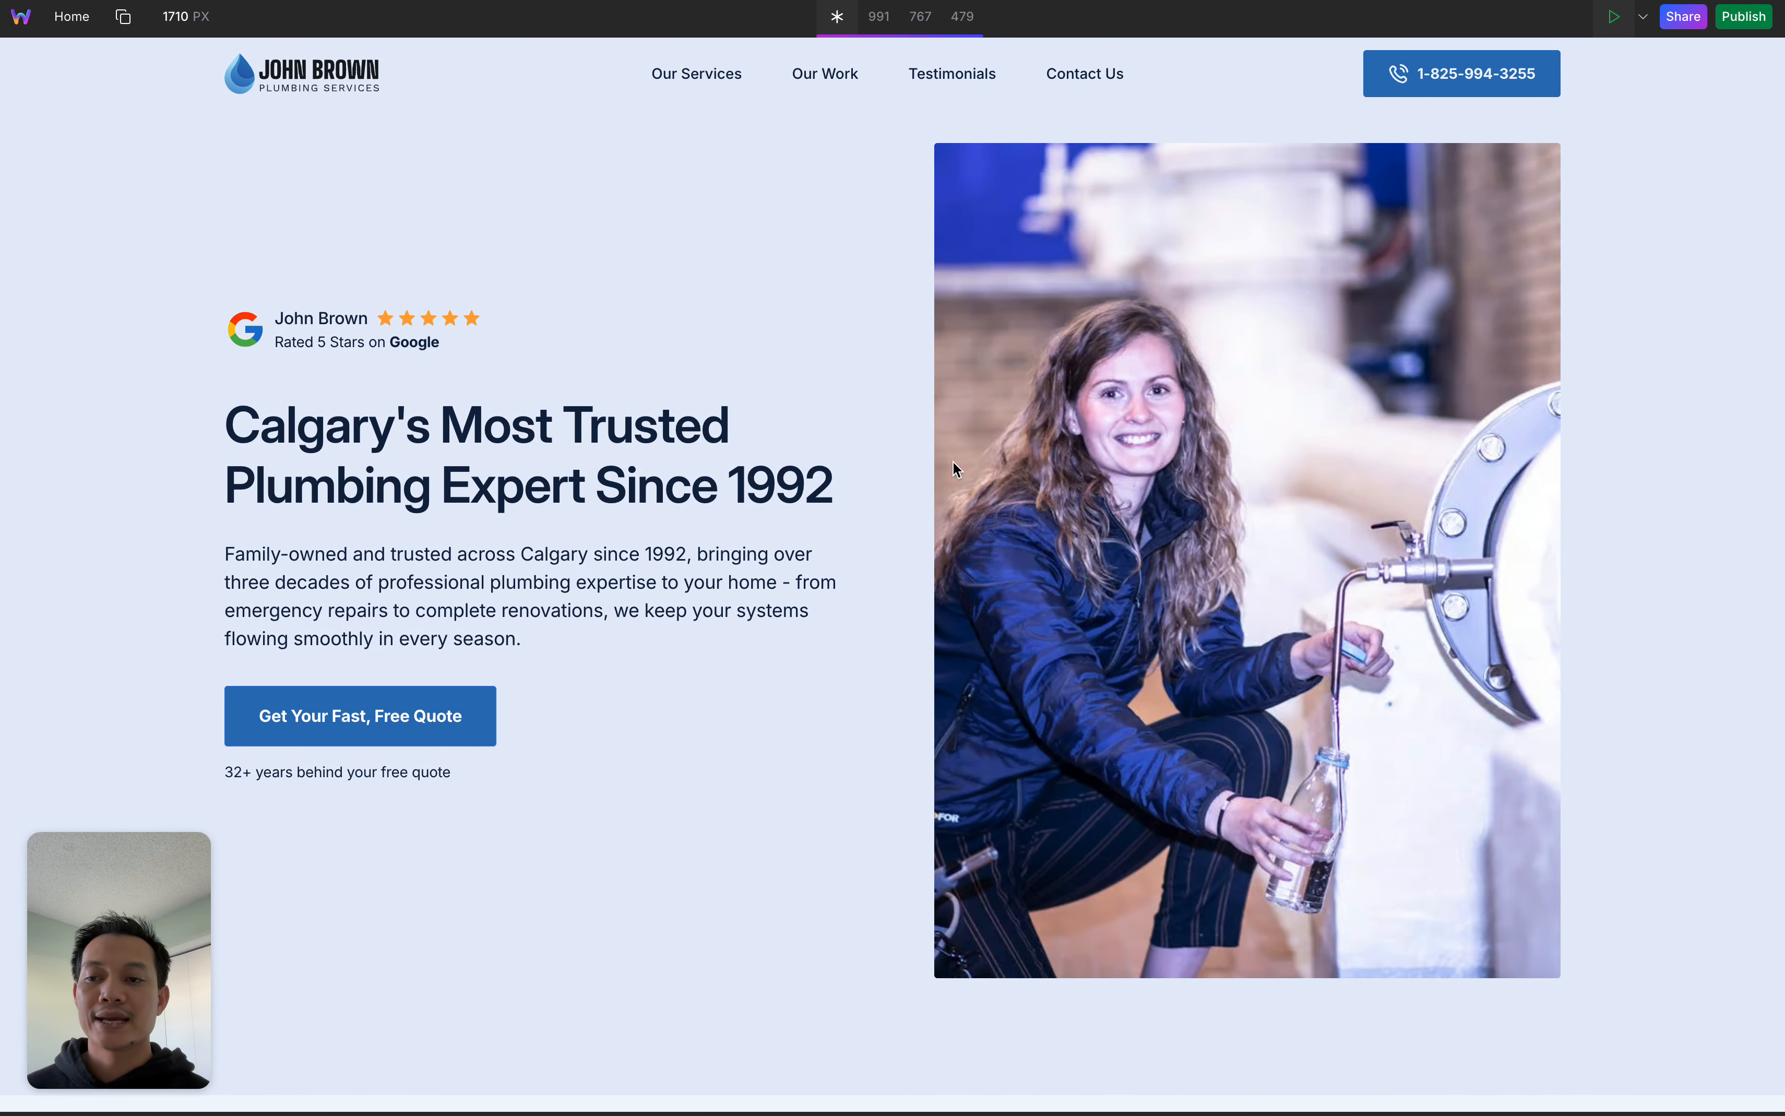
Switch to the Google Docs checklist and check off "Edit main website content" under Website Customization
mouse_move(37, 508)
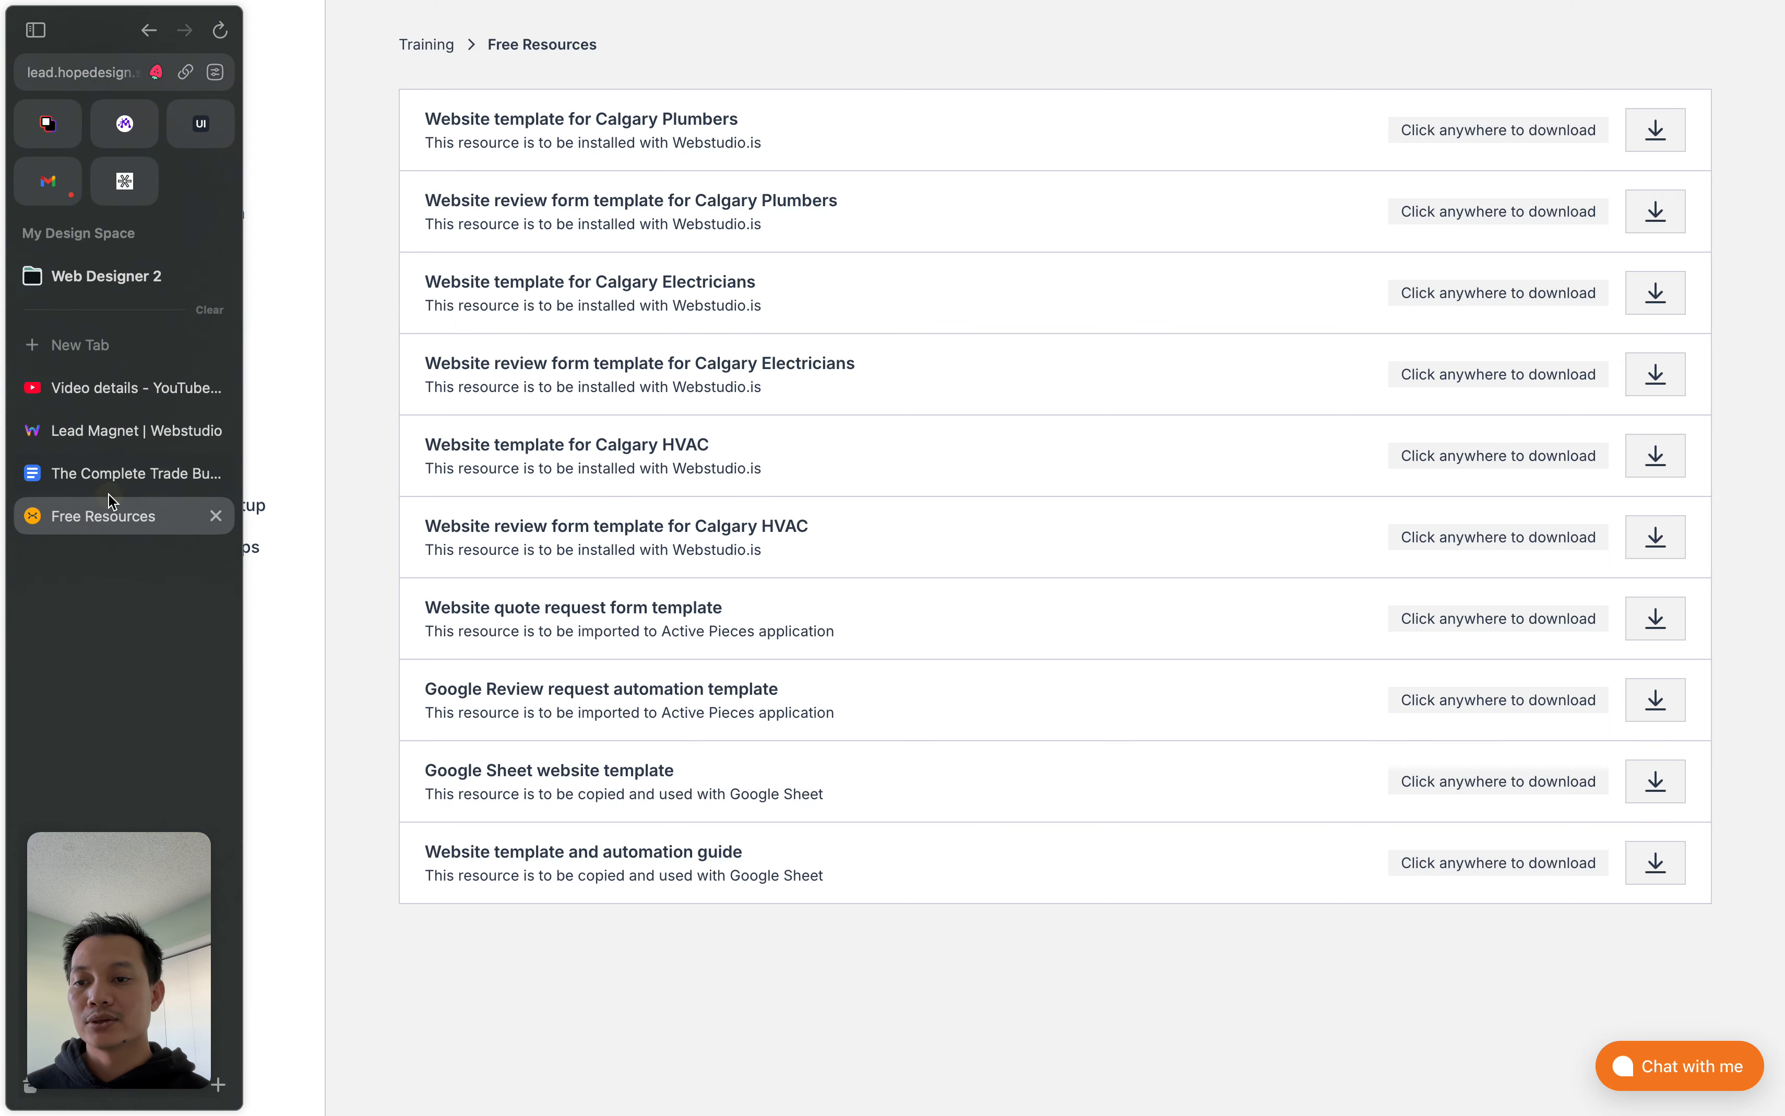
left_click(110, 476)
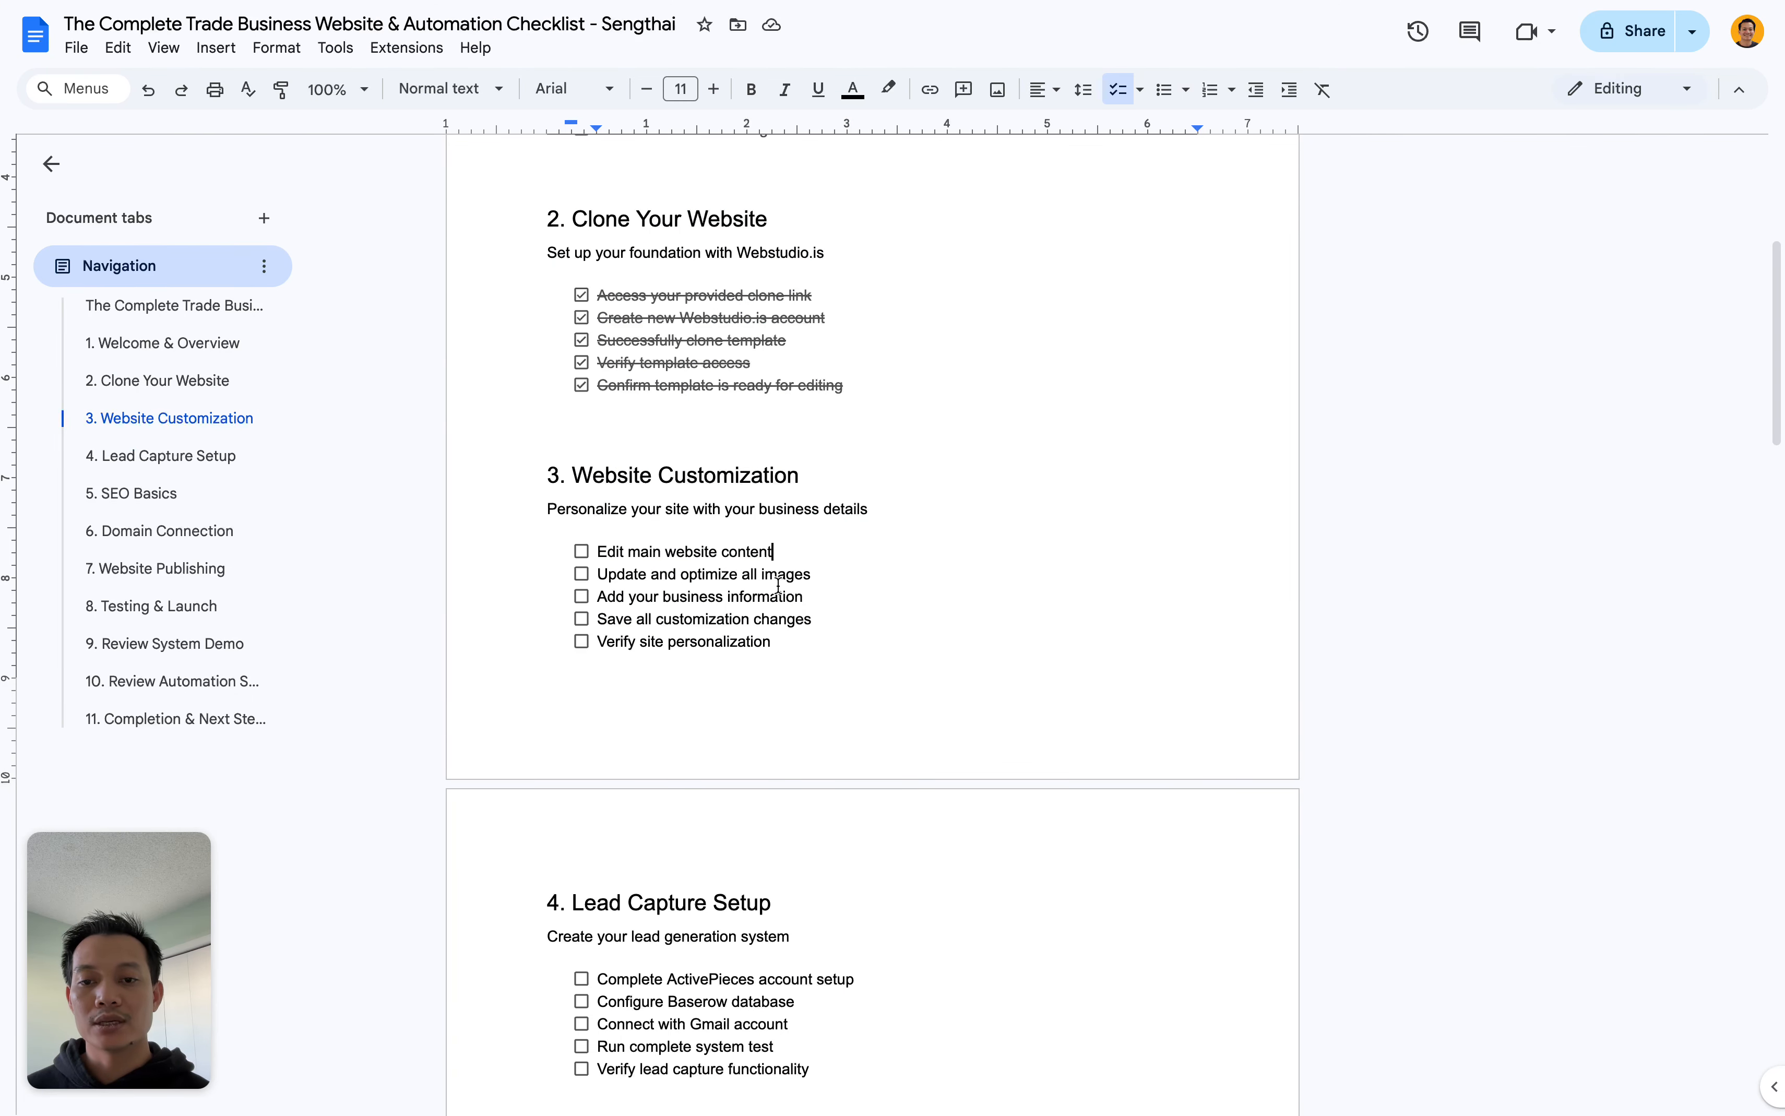
left_click(582, 554)
left_click(824, 573)
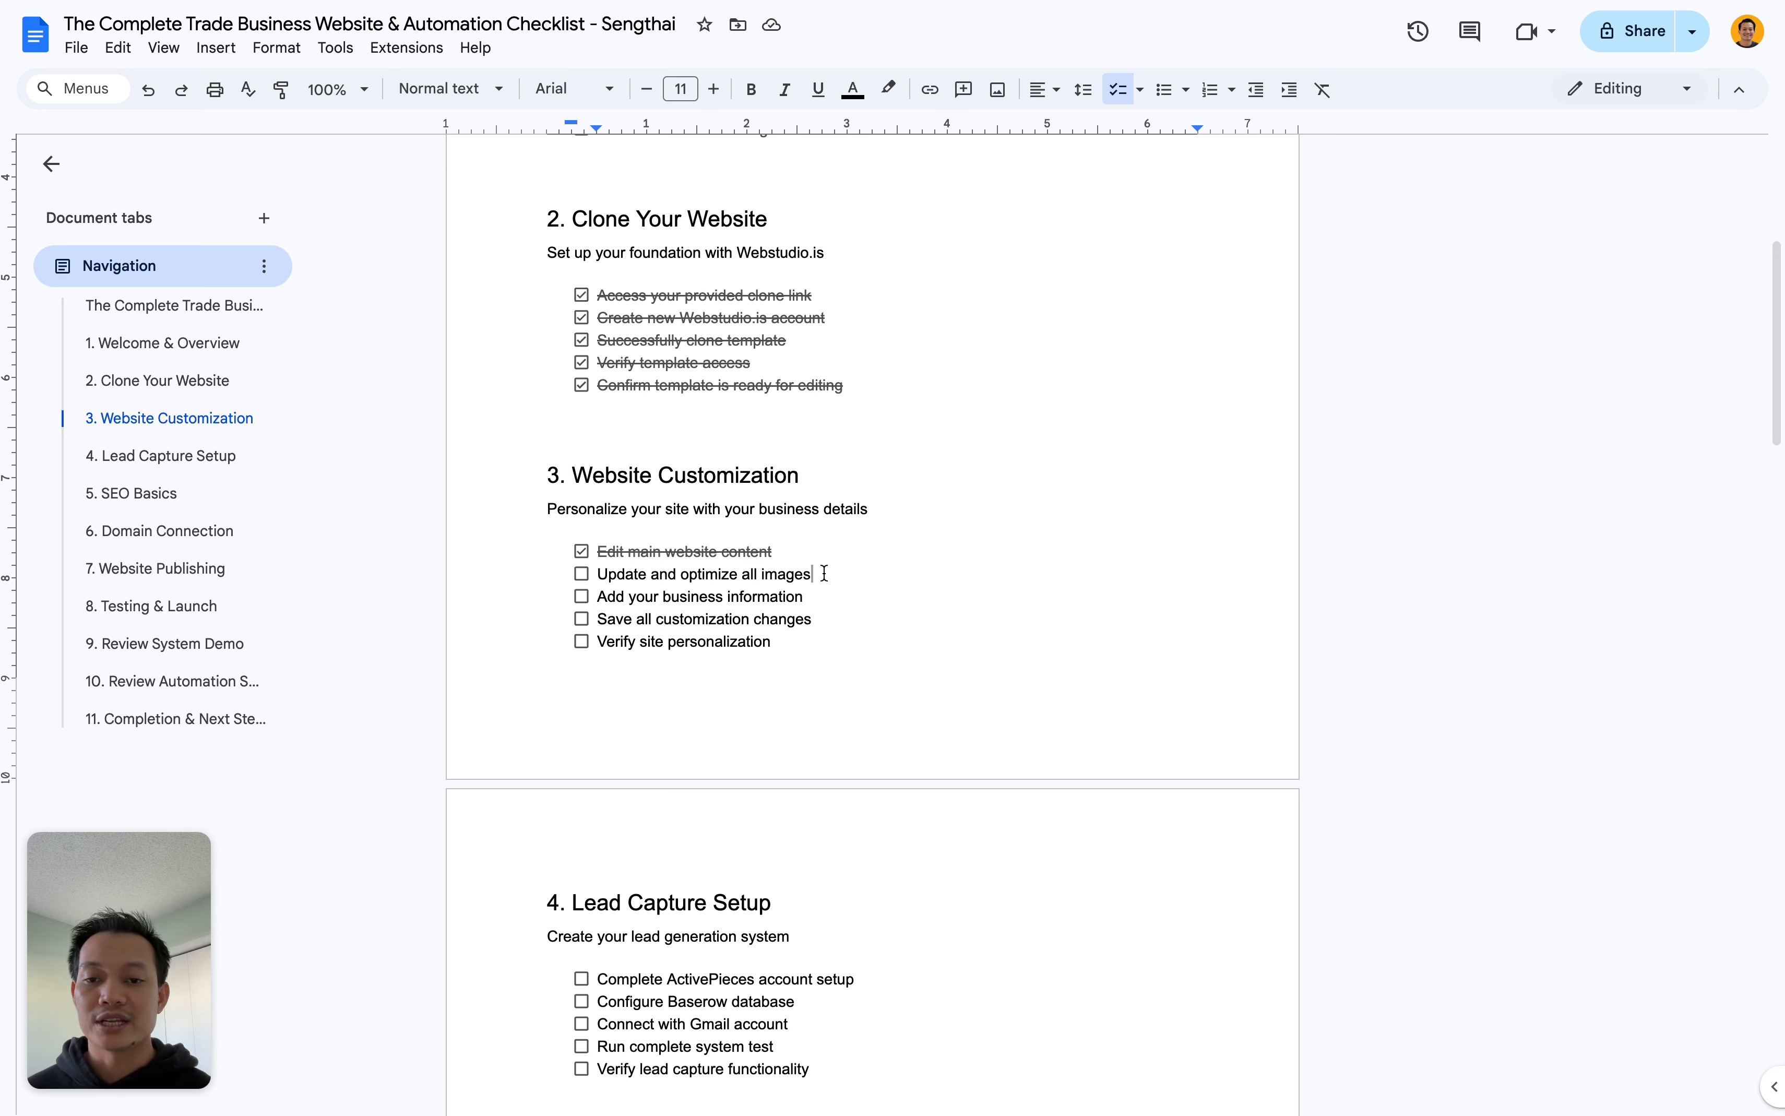
Switch back to the John Brown Plumbing project, exit preview, and inspect the asset library and its upload dialog without uploading a file
left_click(598, 575)
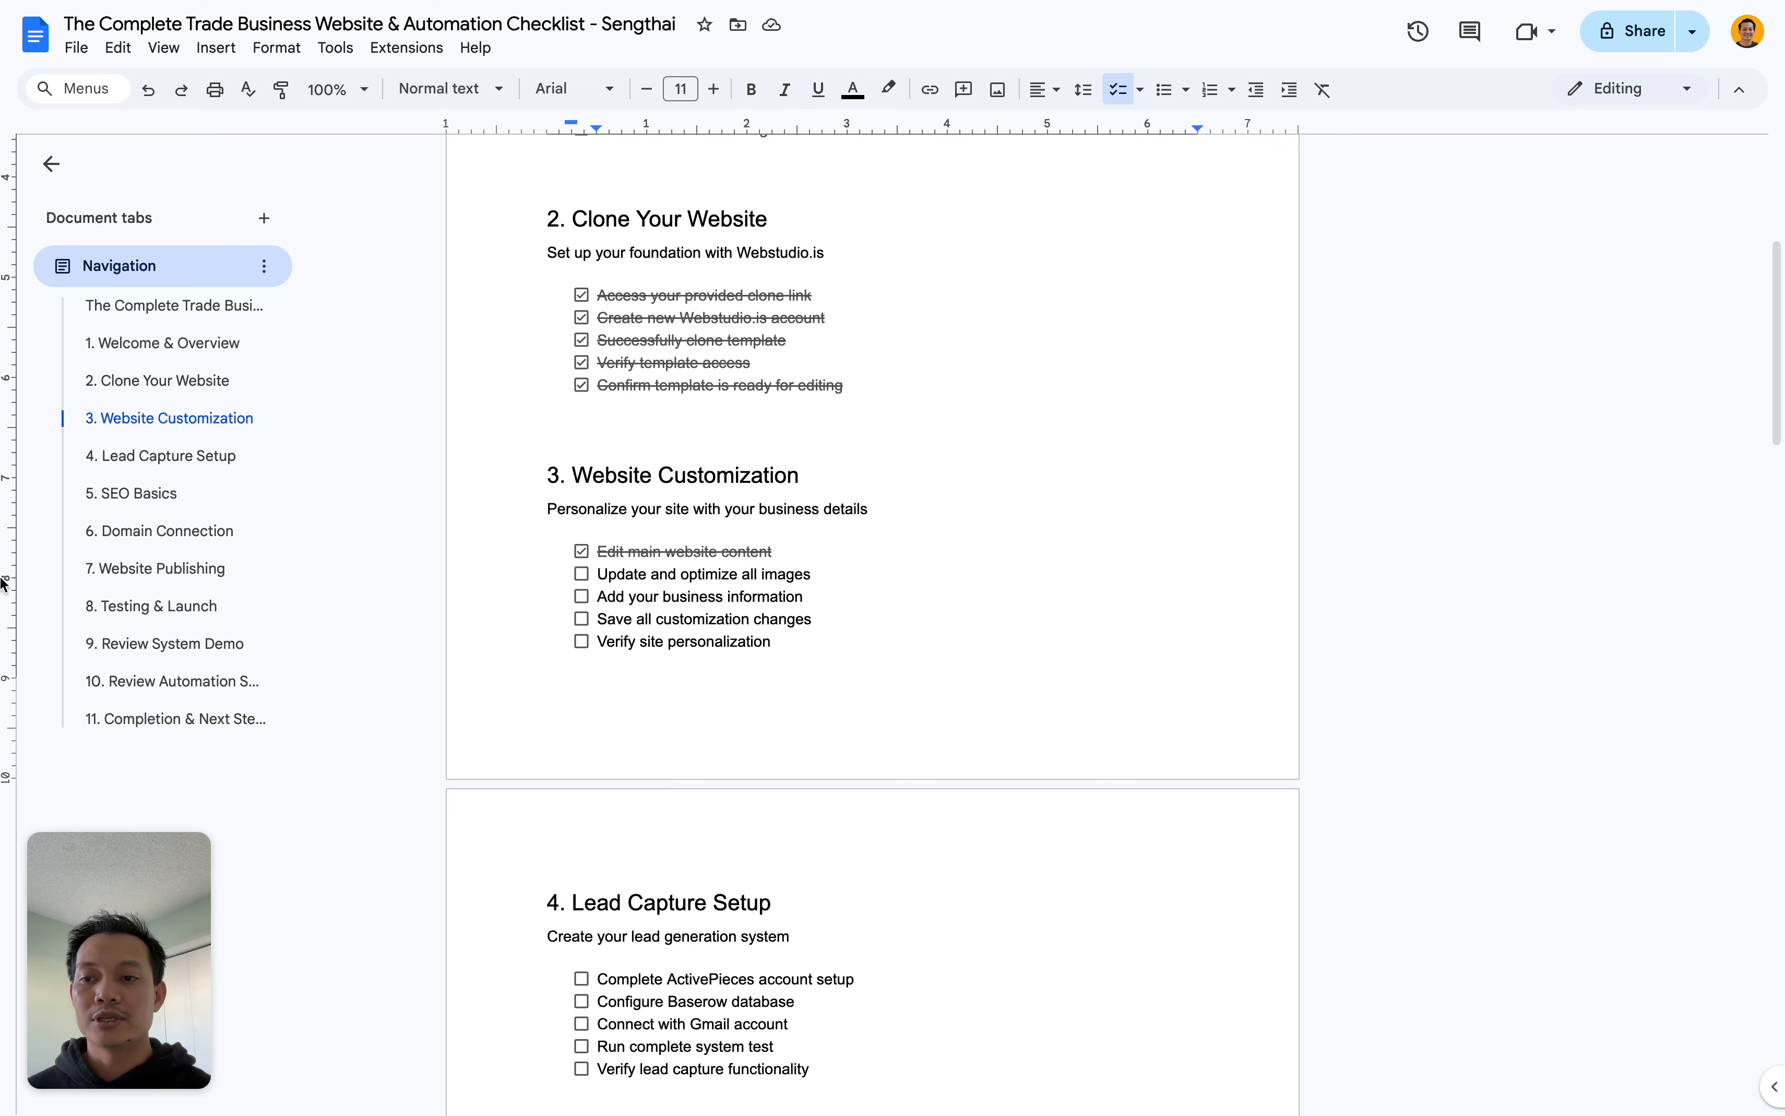
mouse_move(6, 589)
scroll(55, 590, "right", 3)
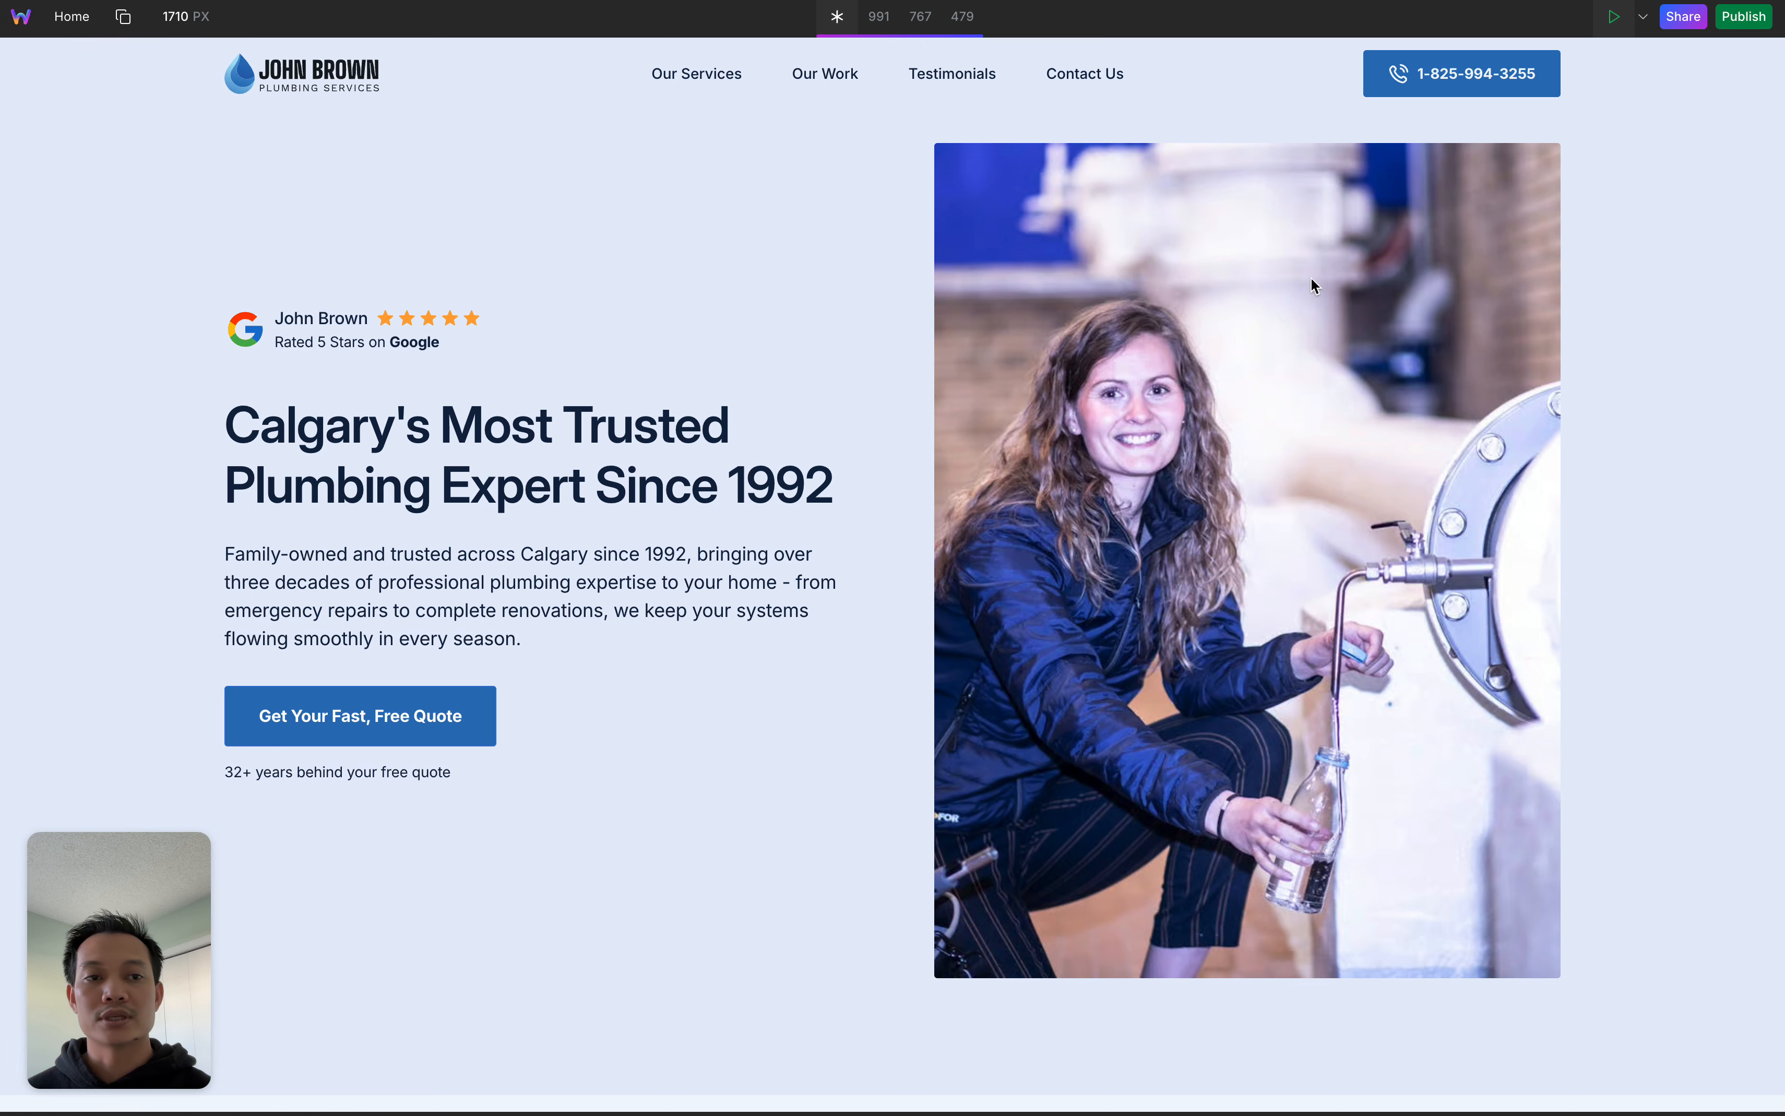
left_click(1629, 19)
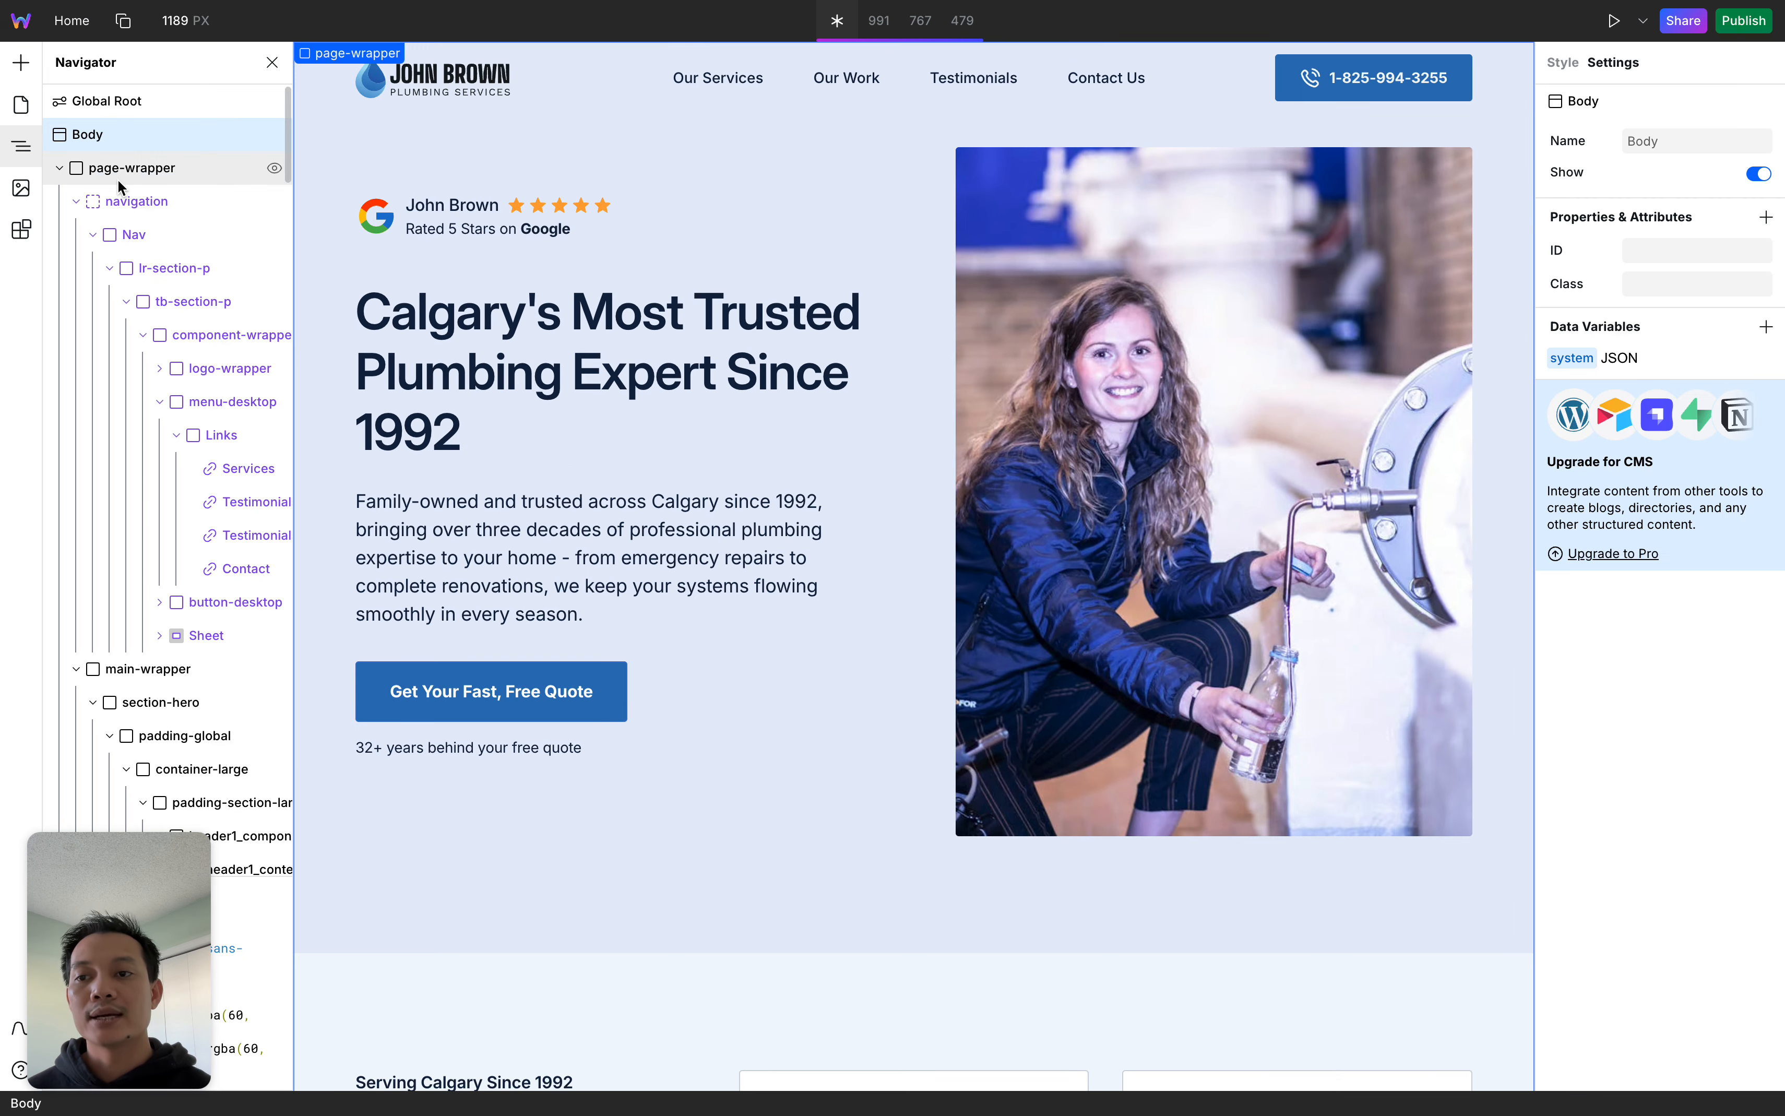
left_click(22, 190)
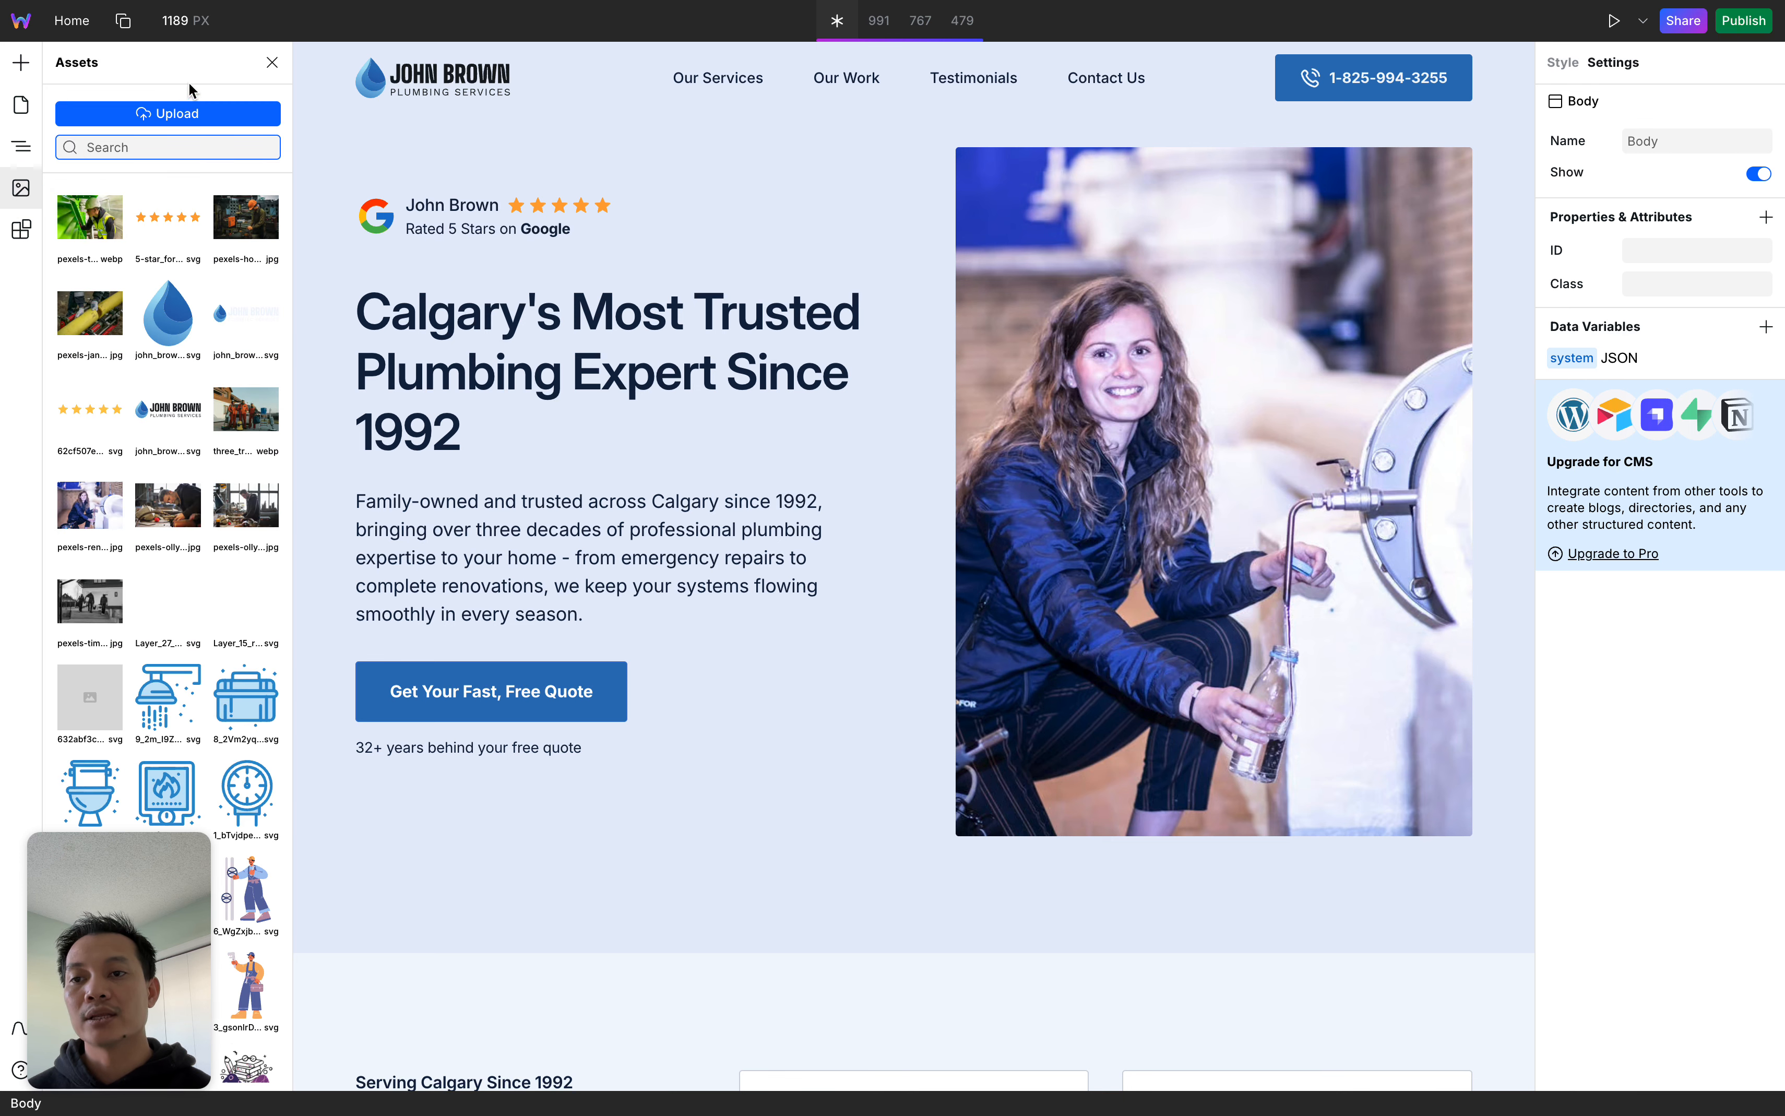
left_click(208, 119)
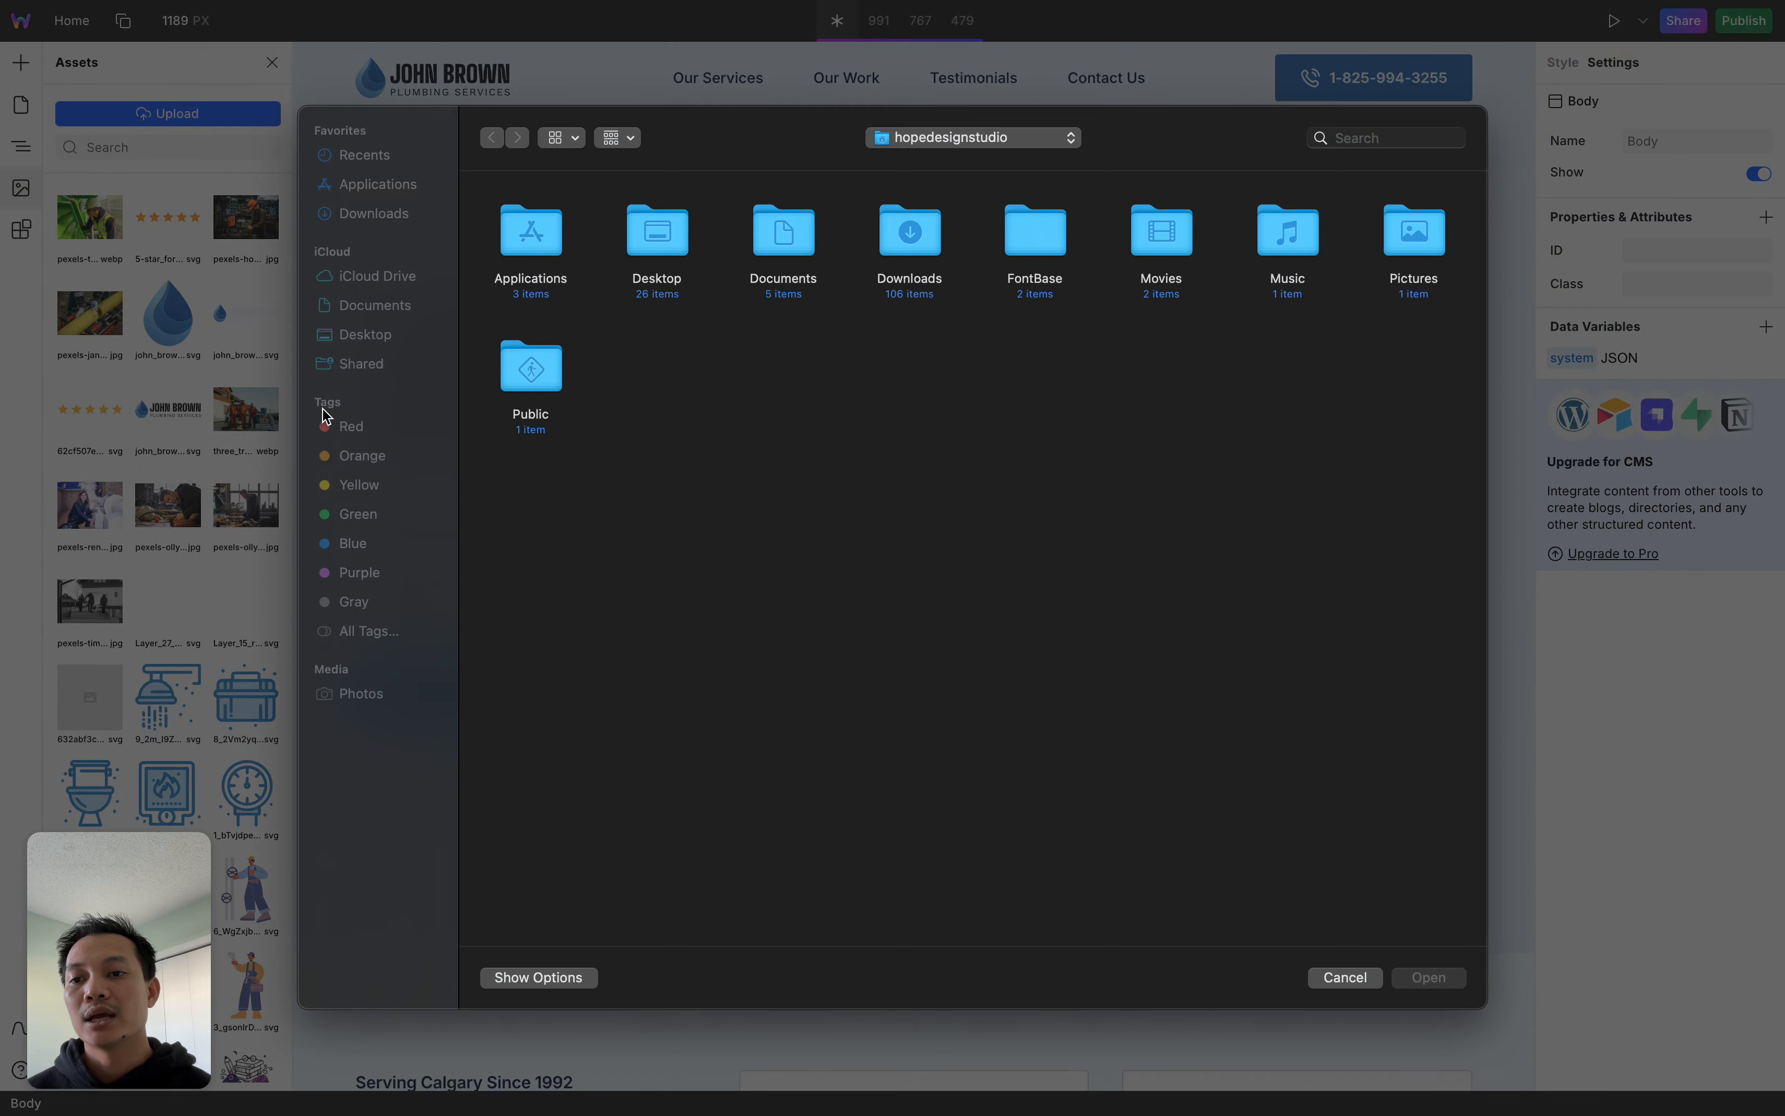
left_click(1333, 978)
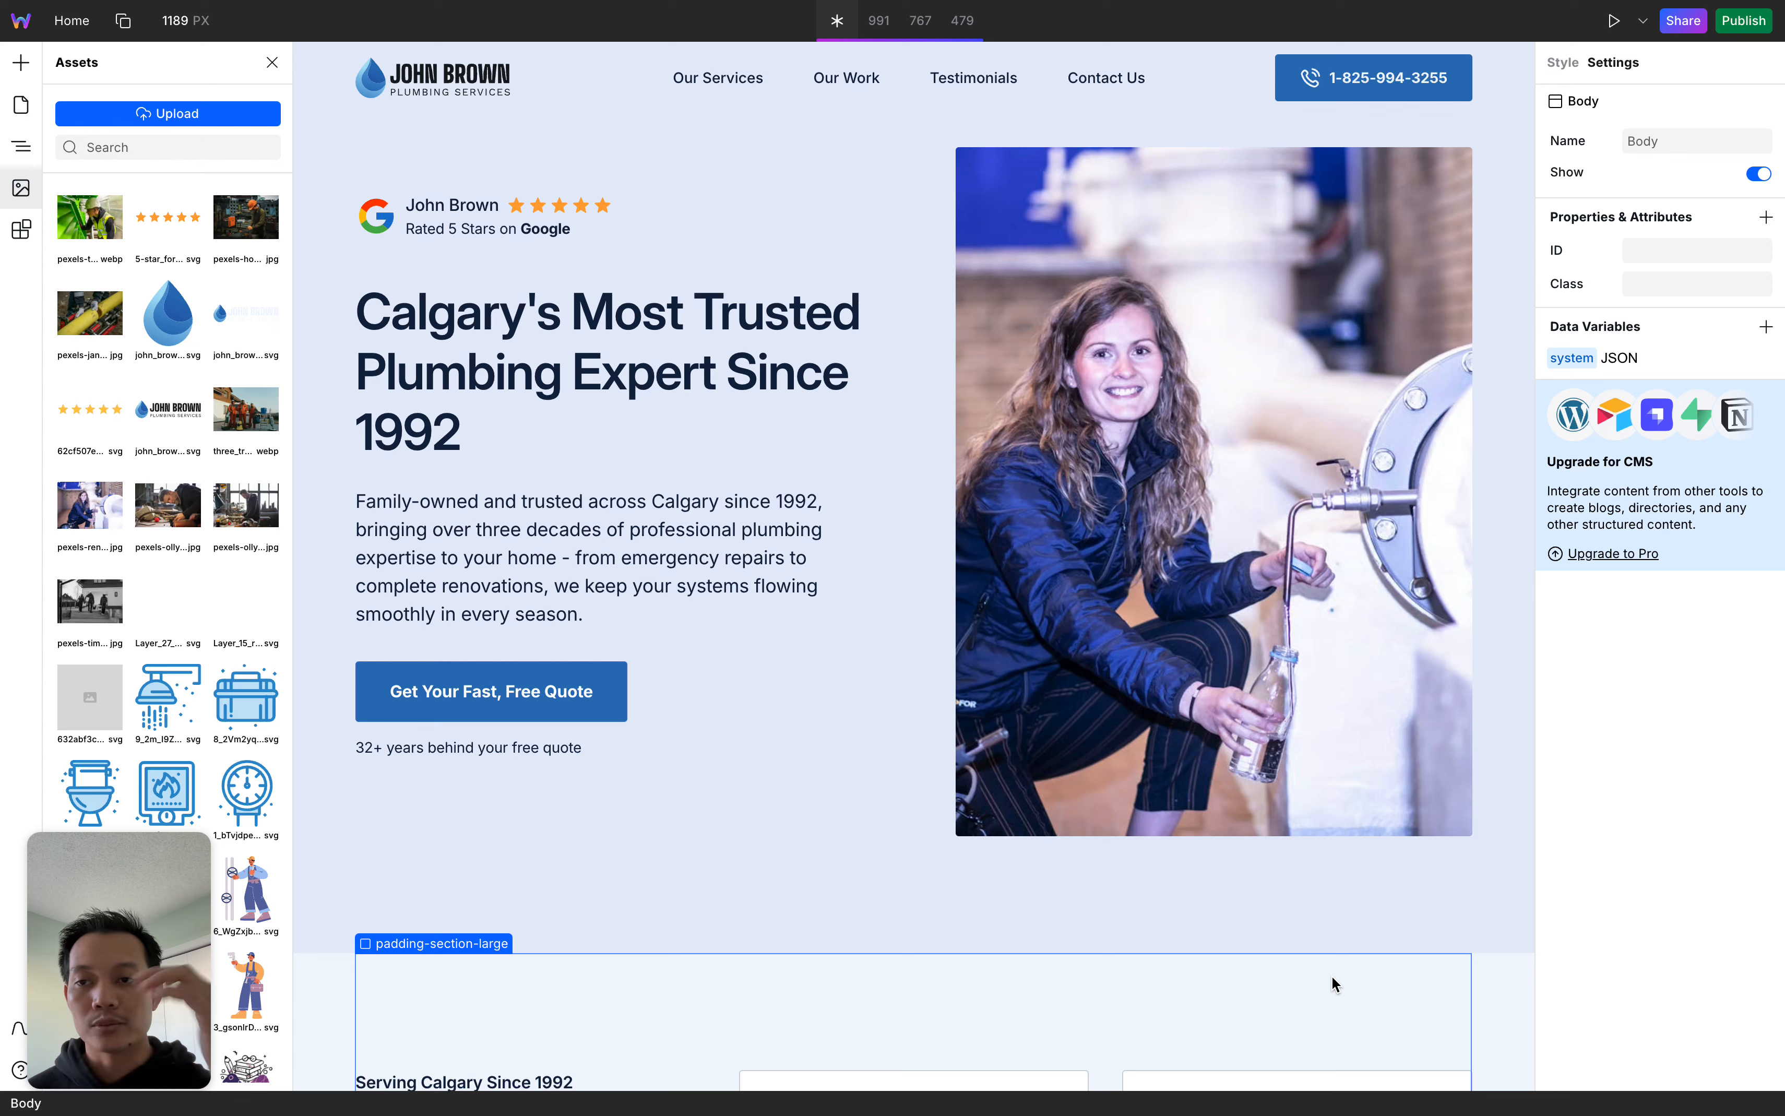
left_click(271, 63)
Select the hero section's header1_image and review its style properties, its settings and the image picker for its source
left_click(1143, 361)
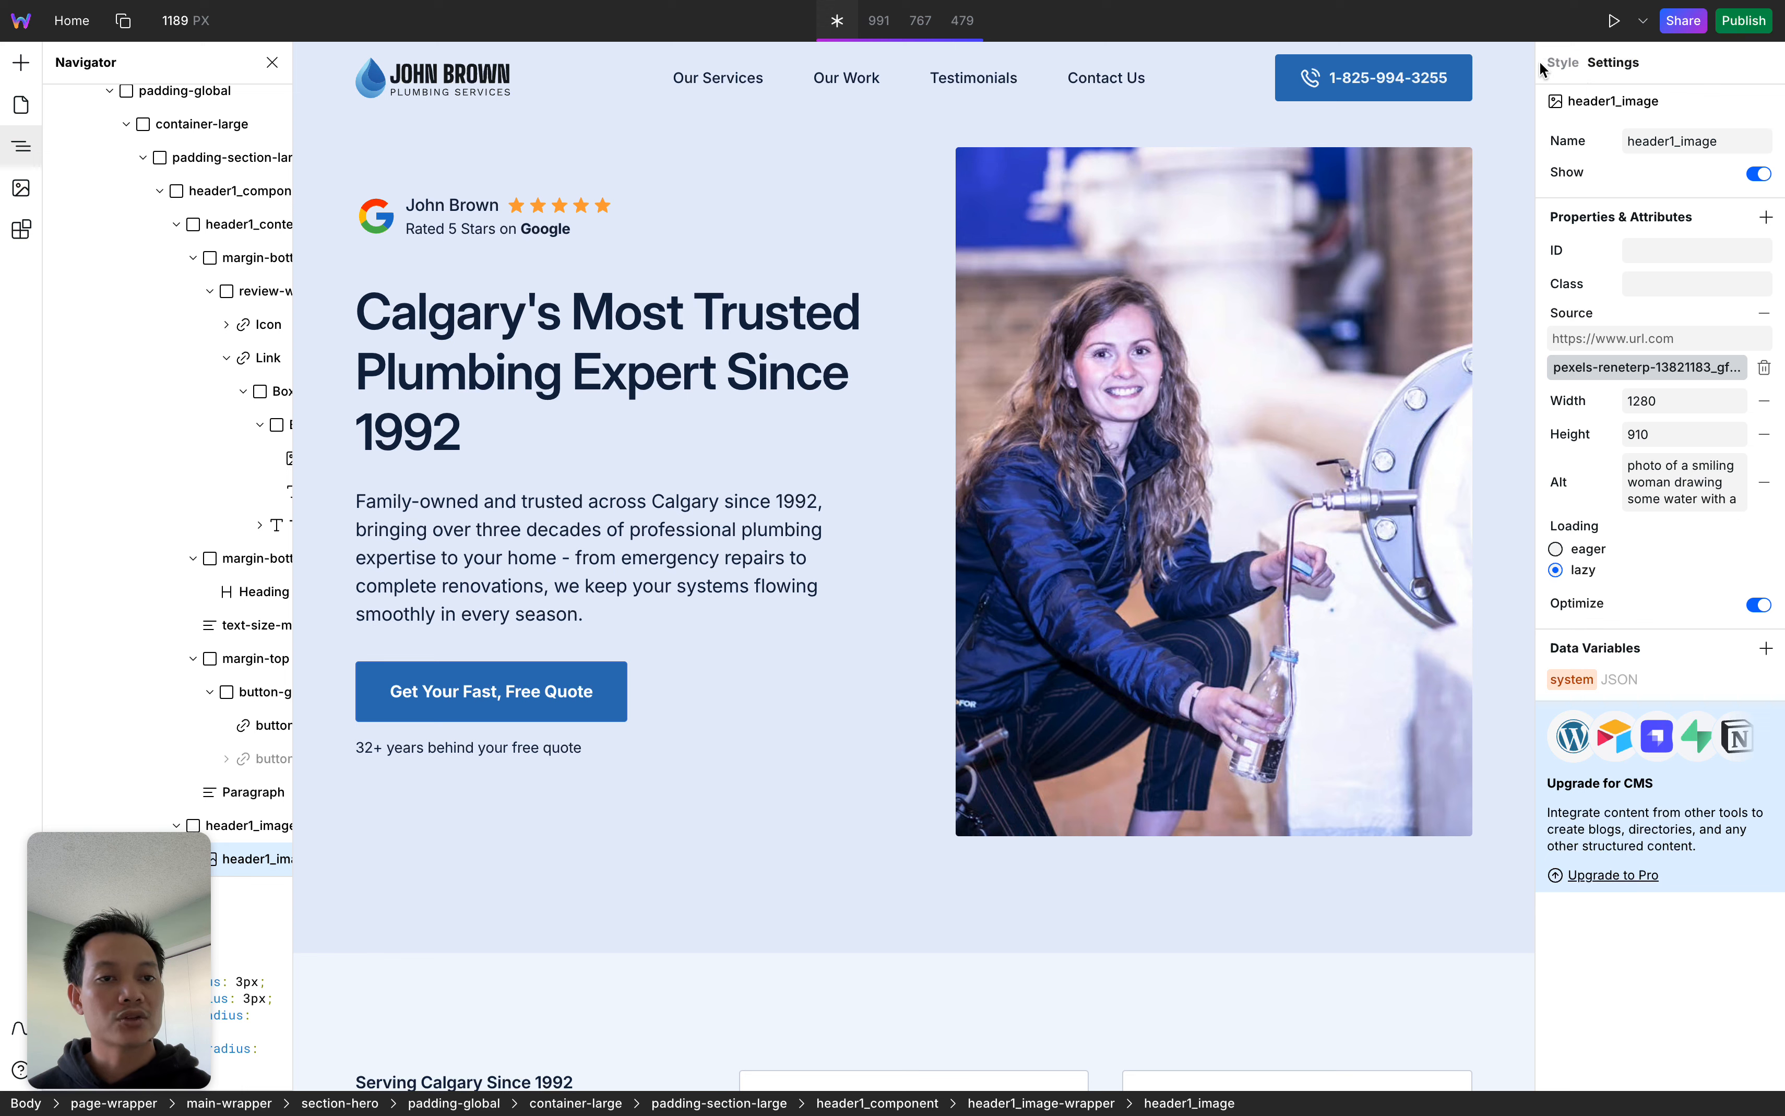
left_click(1560, 64)
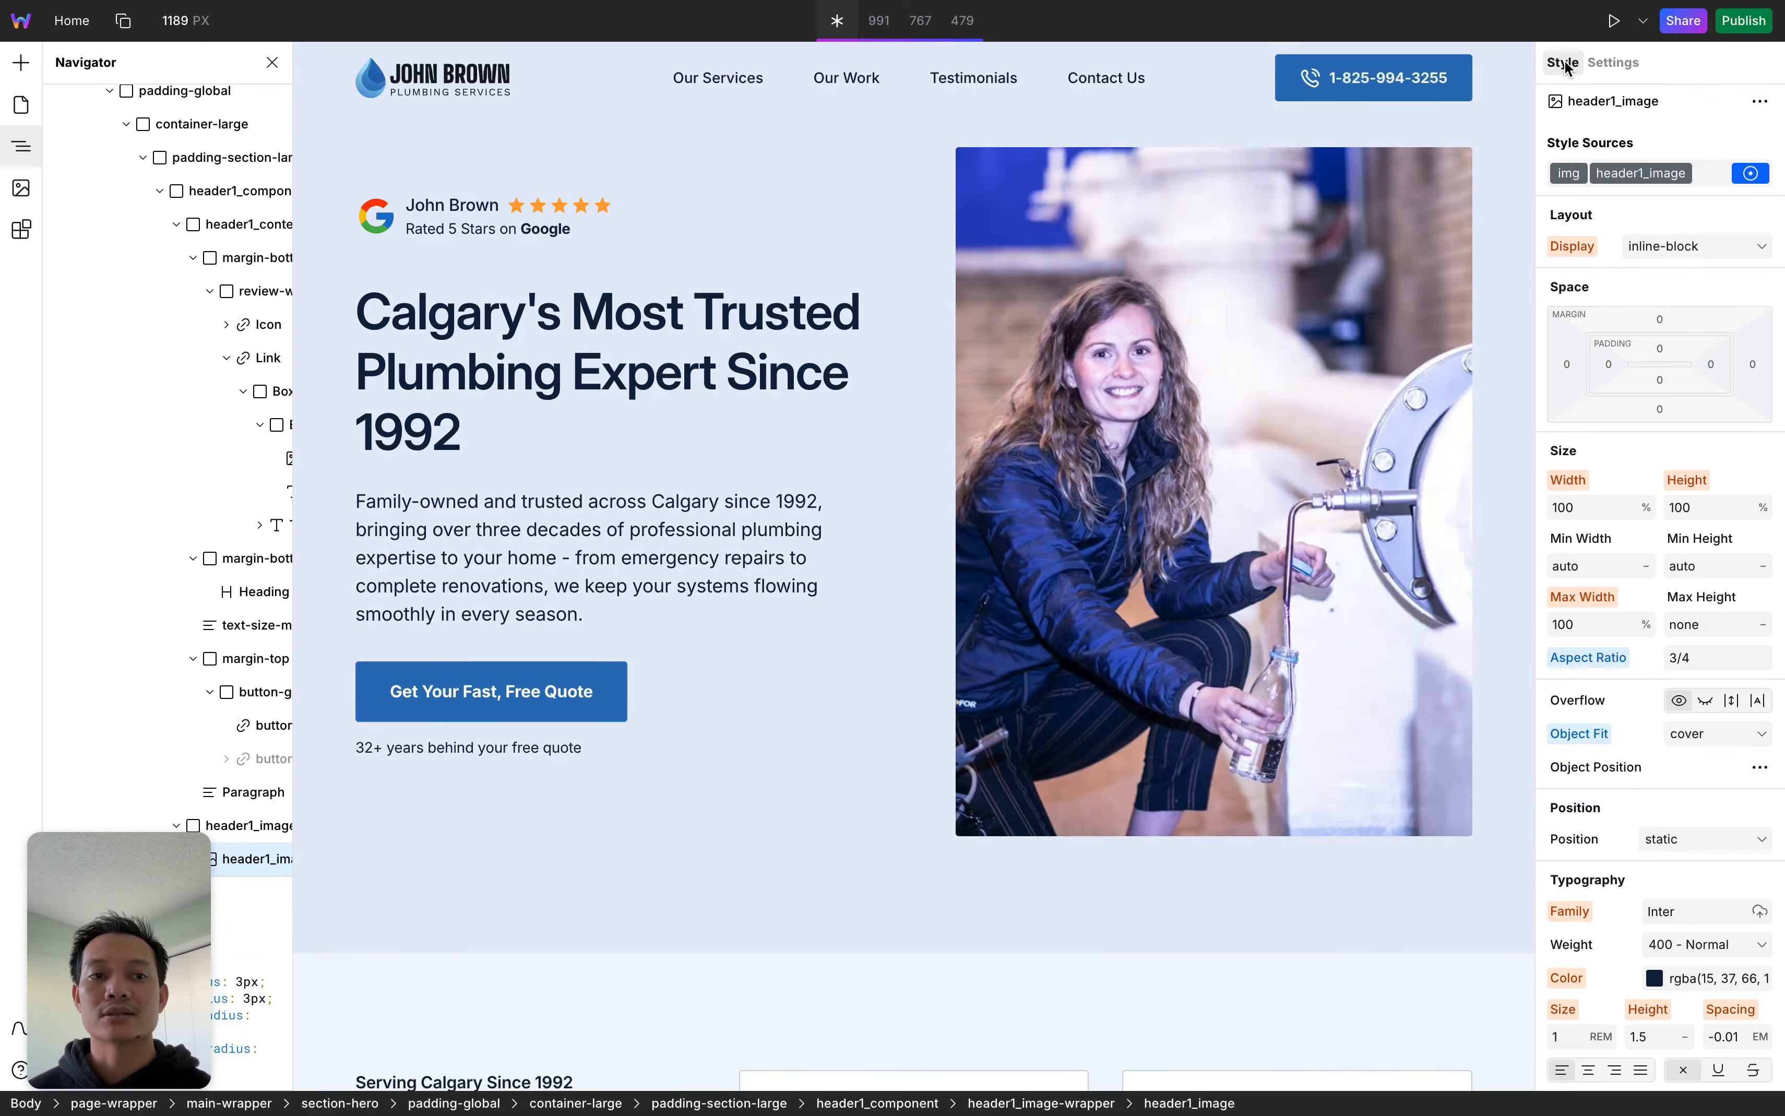
scroll(1704, 605, "down", 10)
scroll(1706, 606, "up", 10)
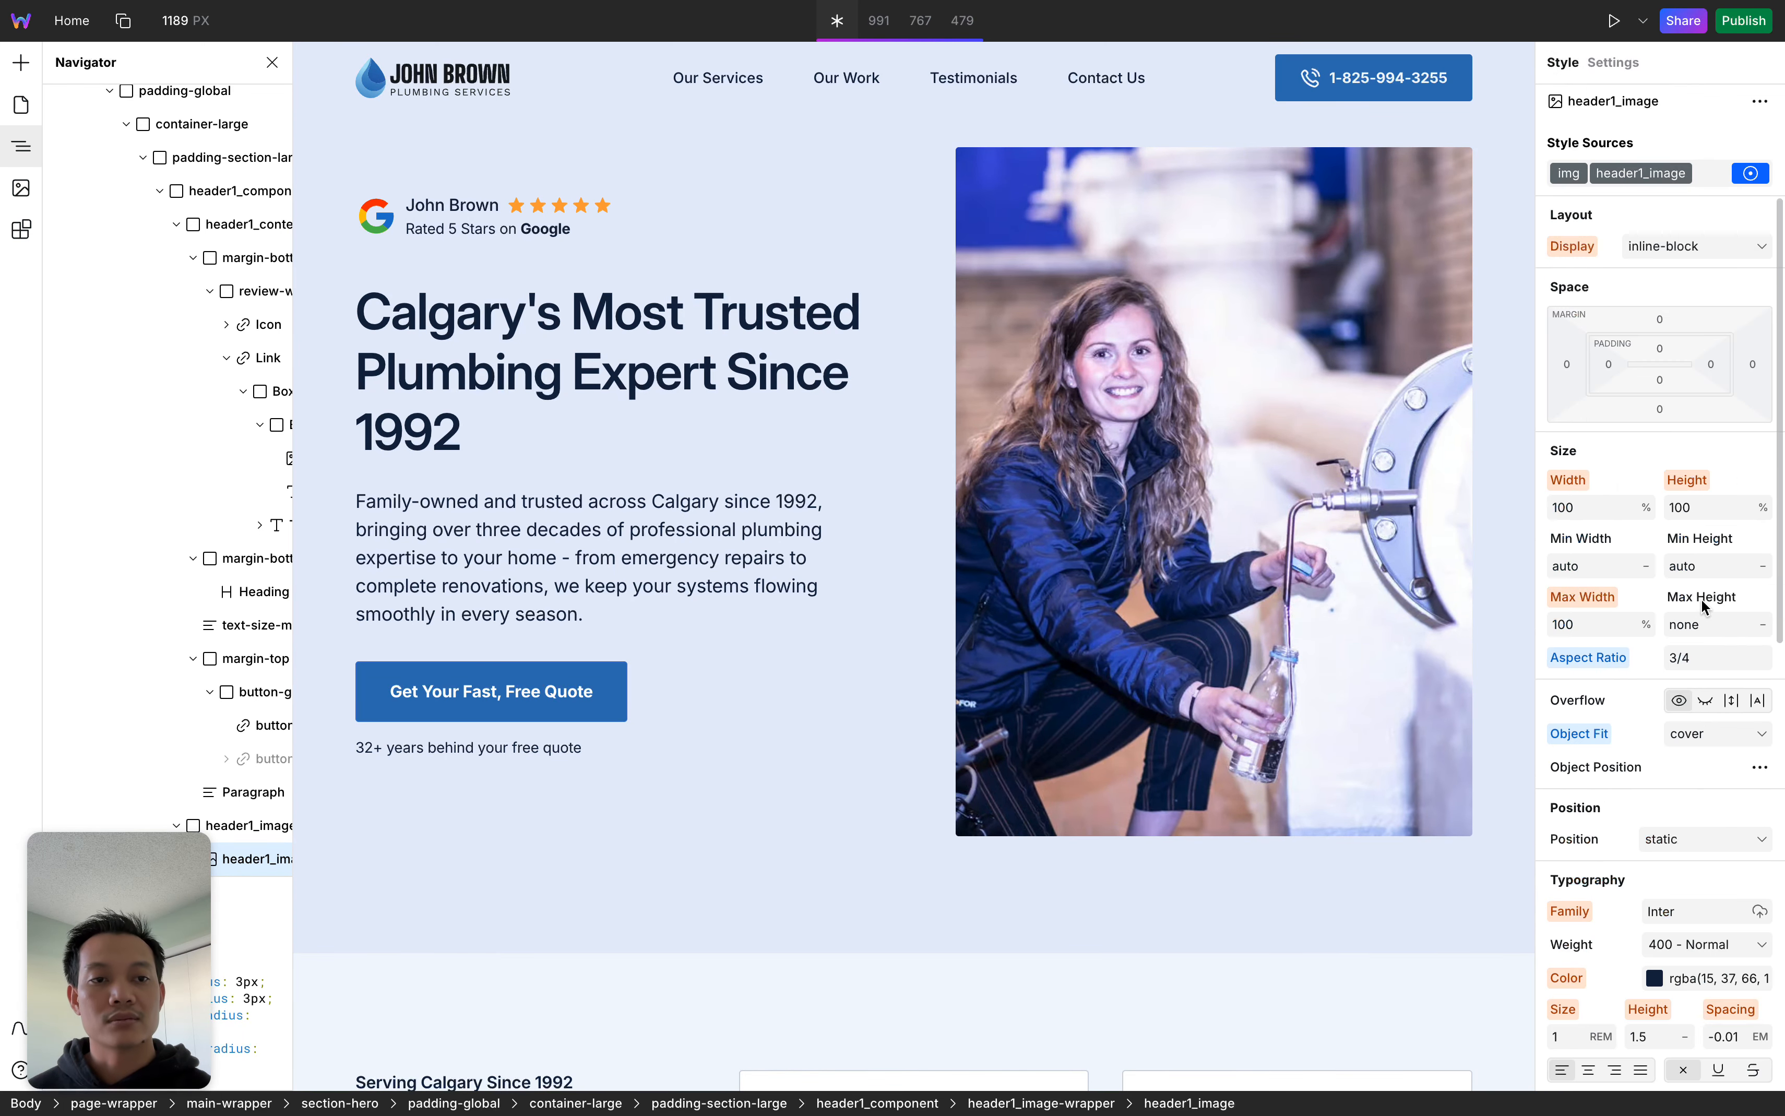
left_click(1624, 68)
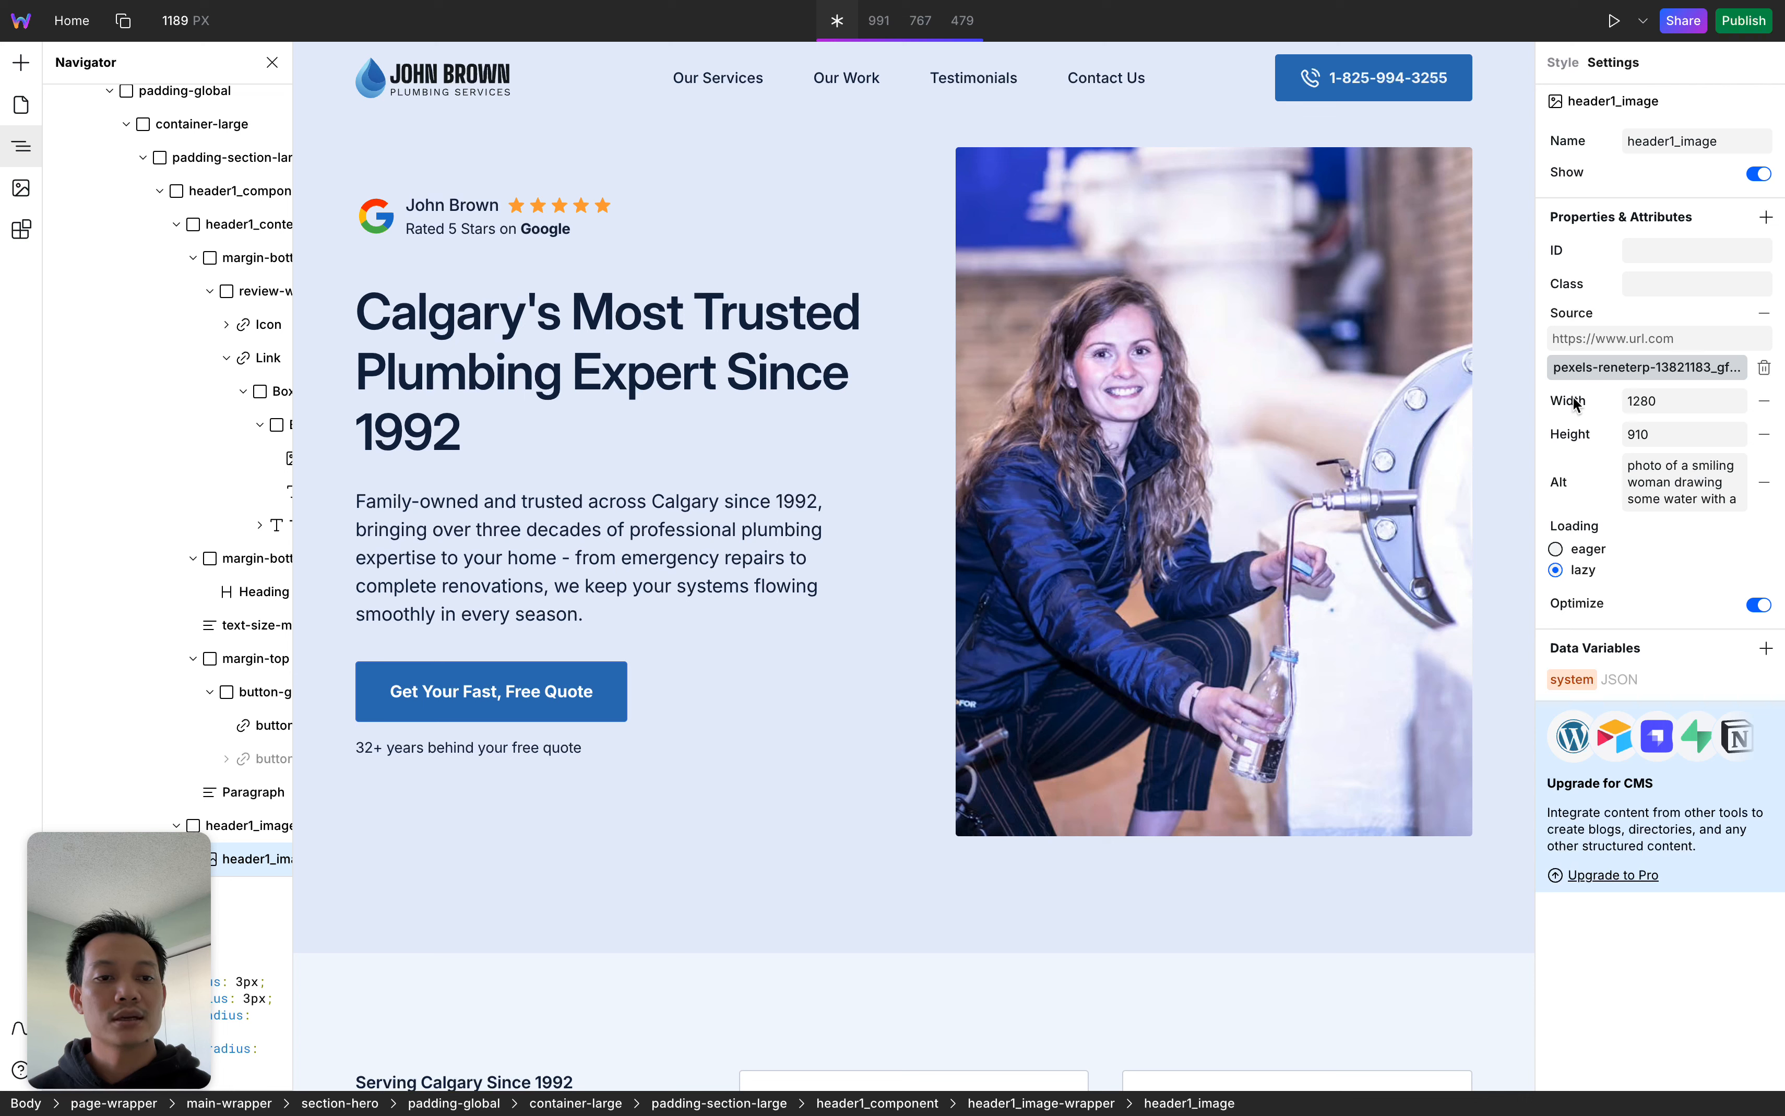
left_click(1602, 337)
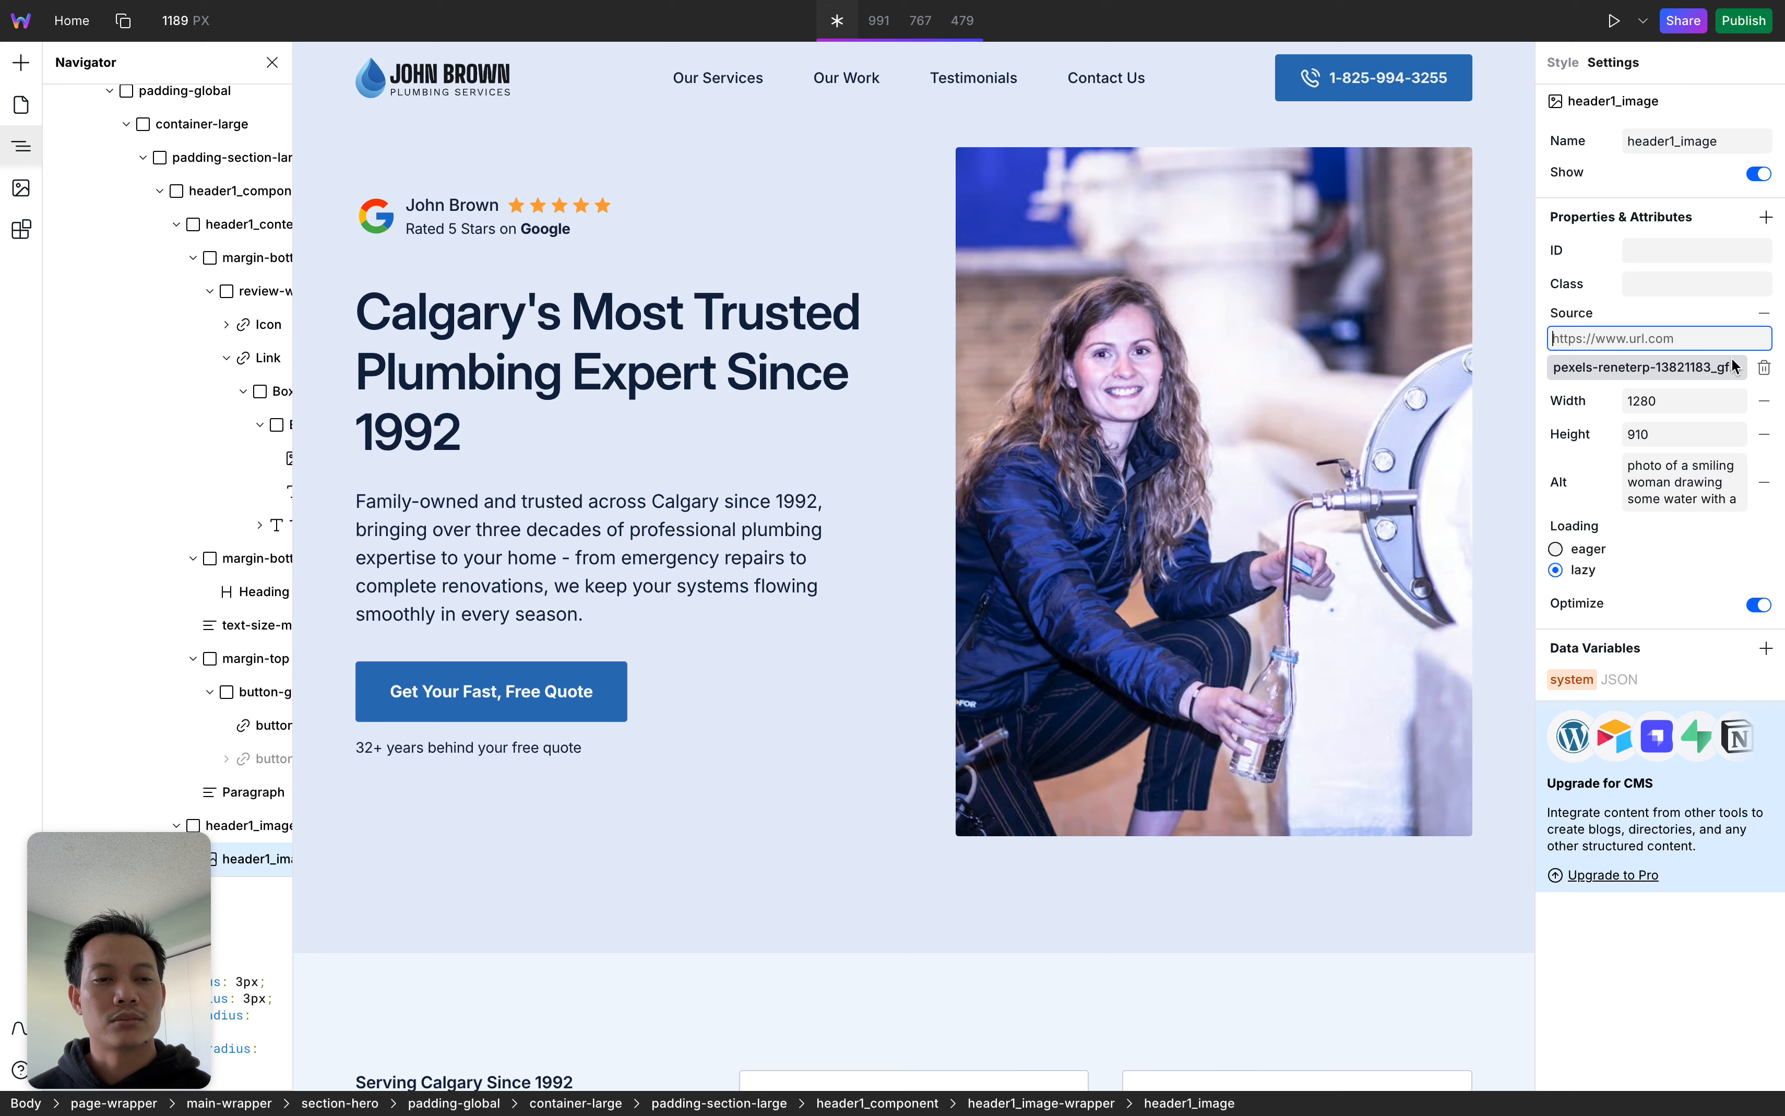
left_click(1598, 369)
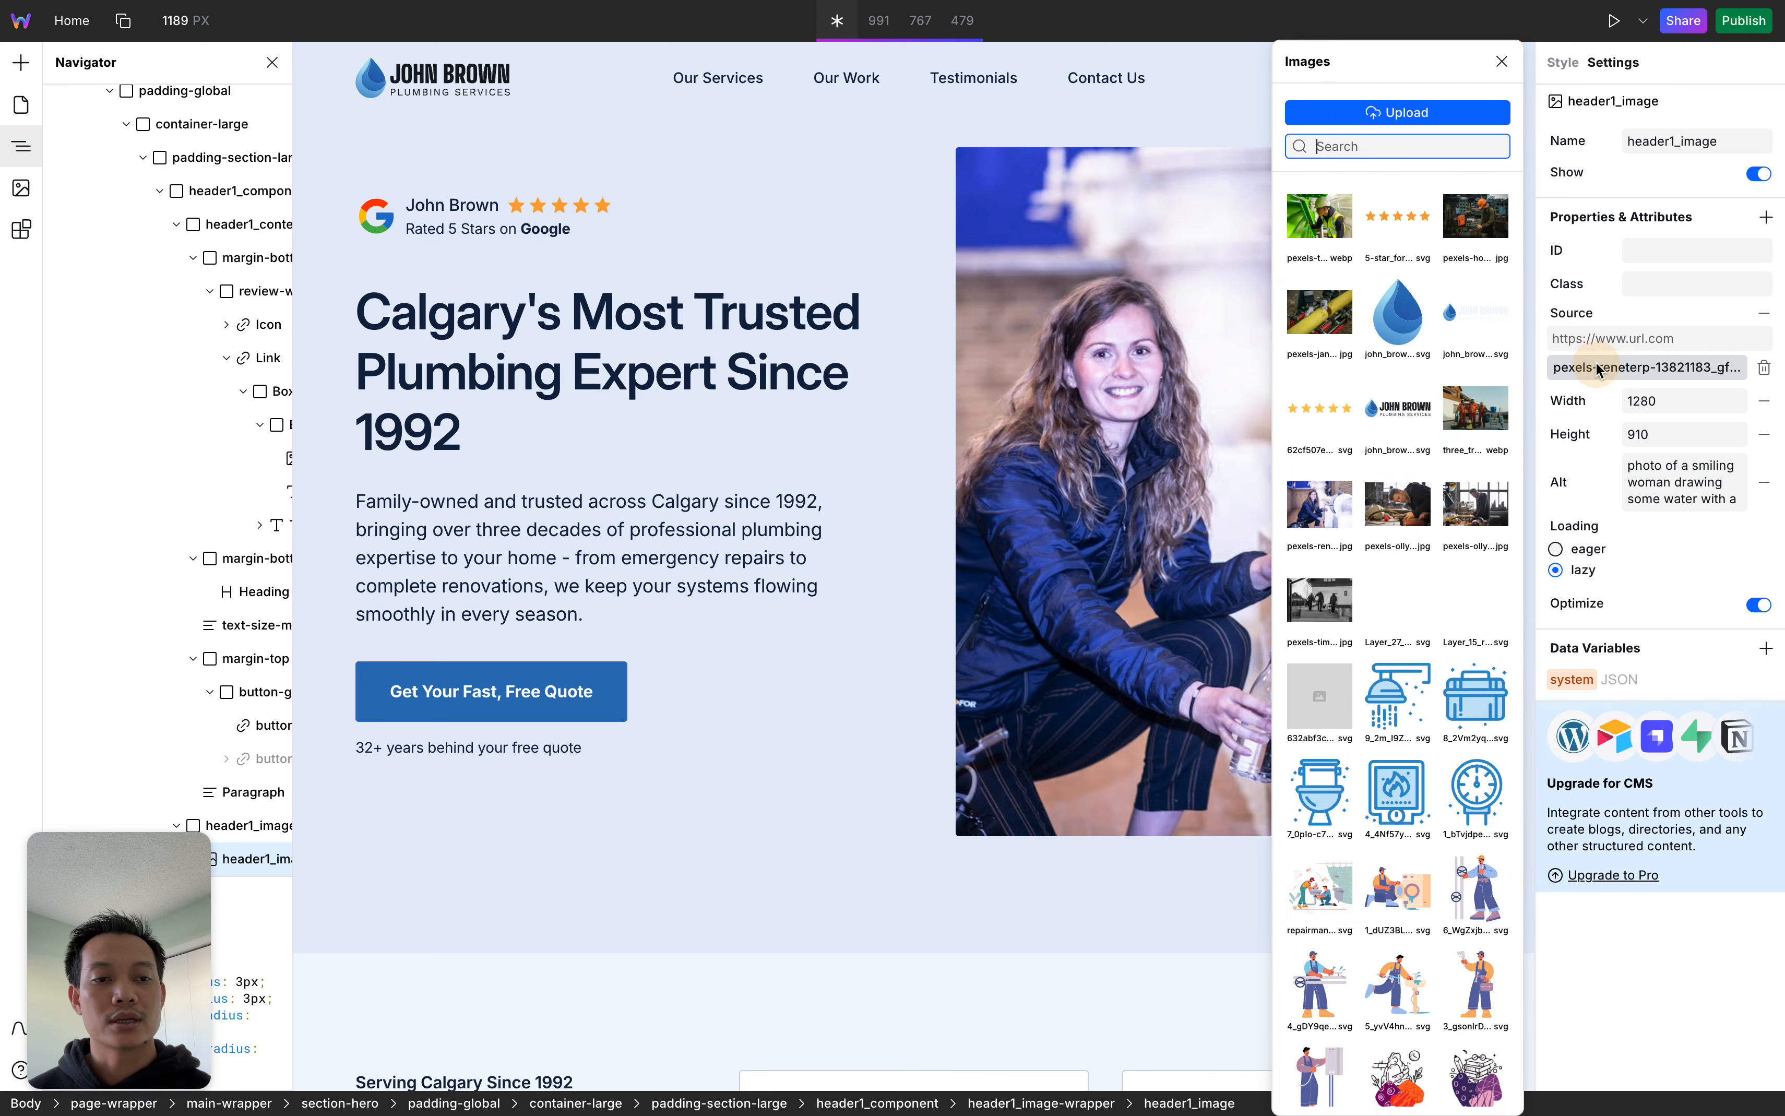
left_click(1502, 61)
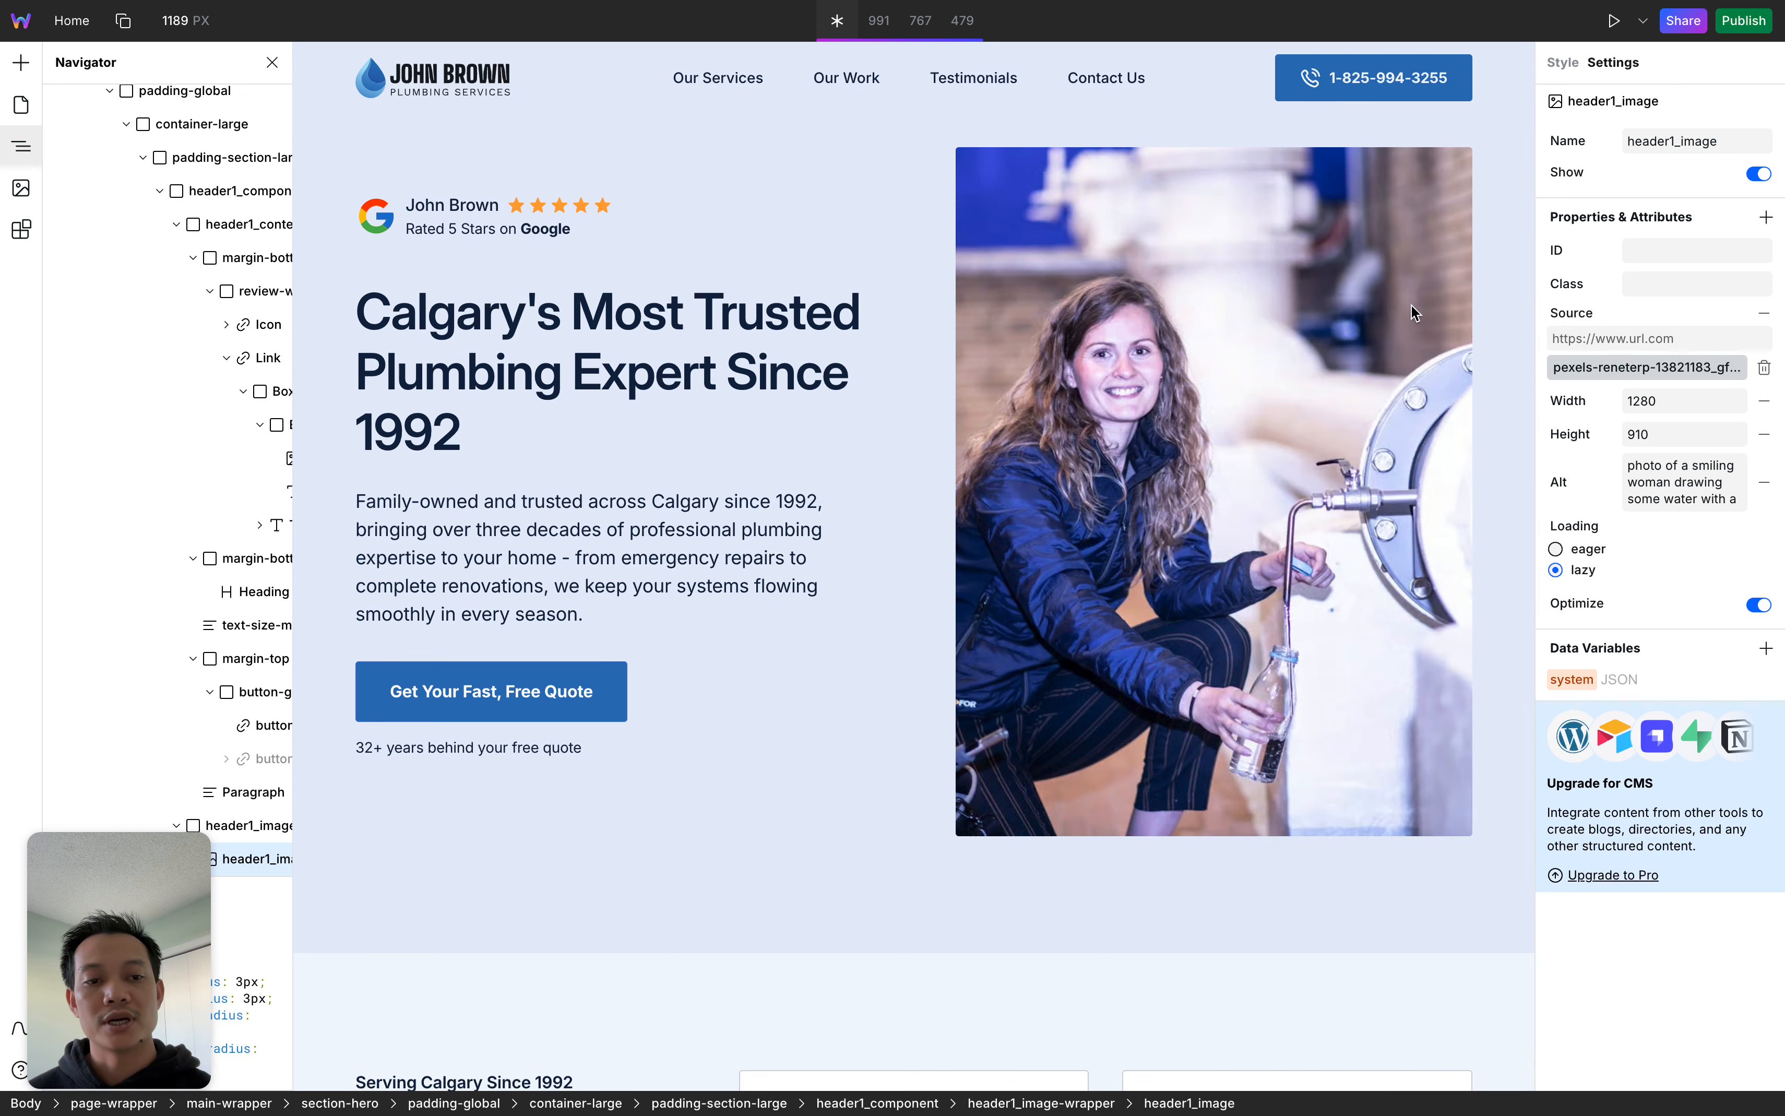
left_click(1562, 62)
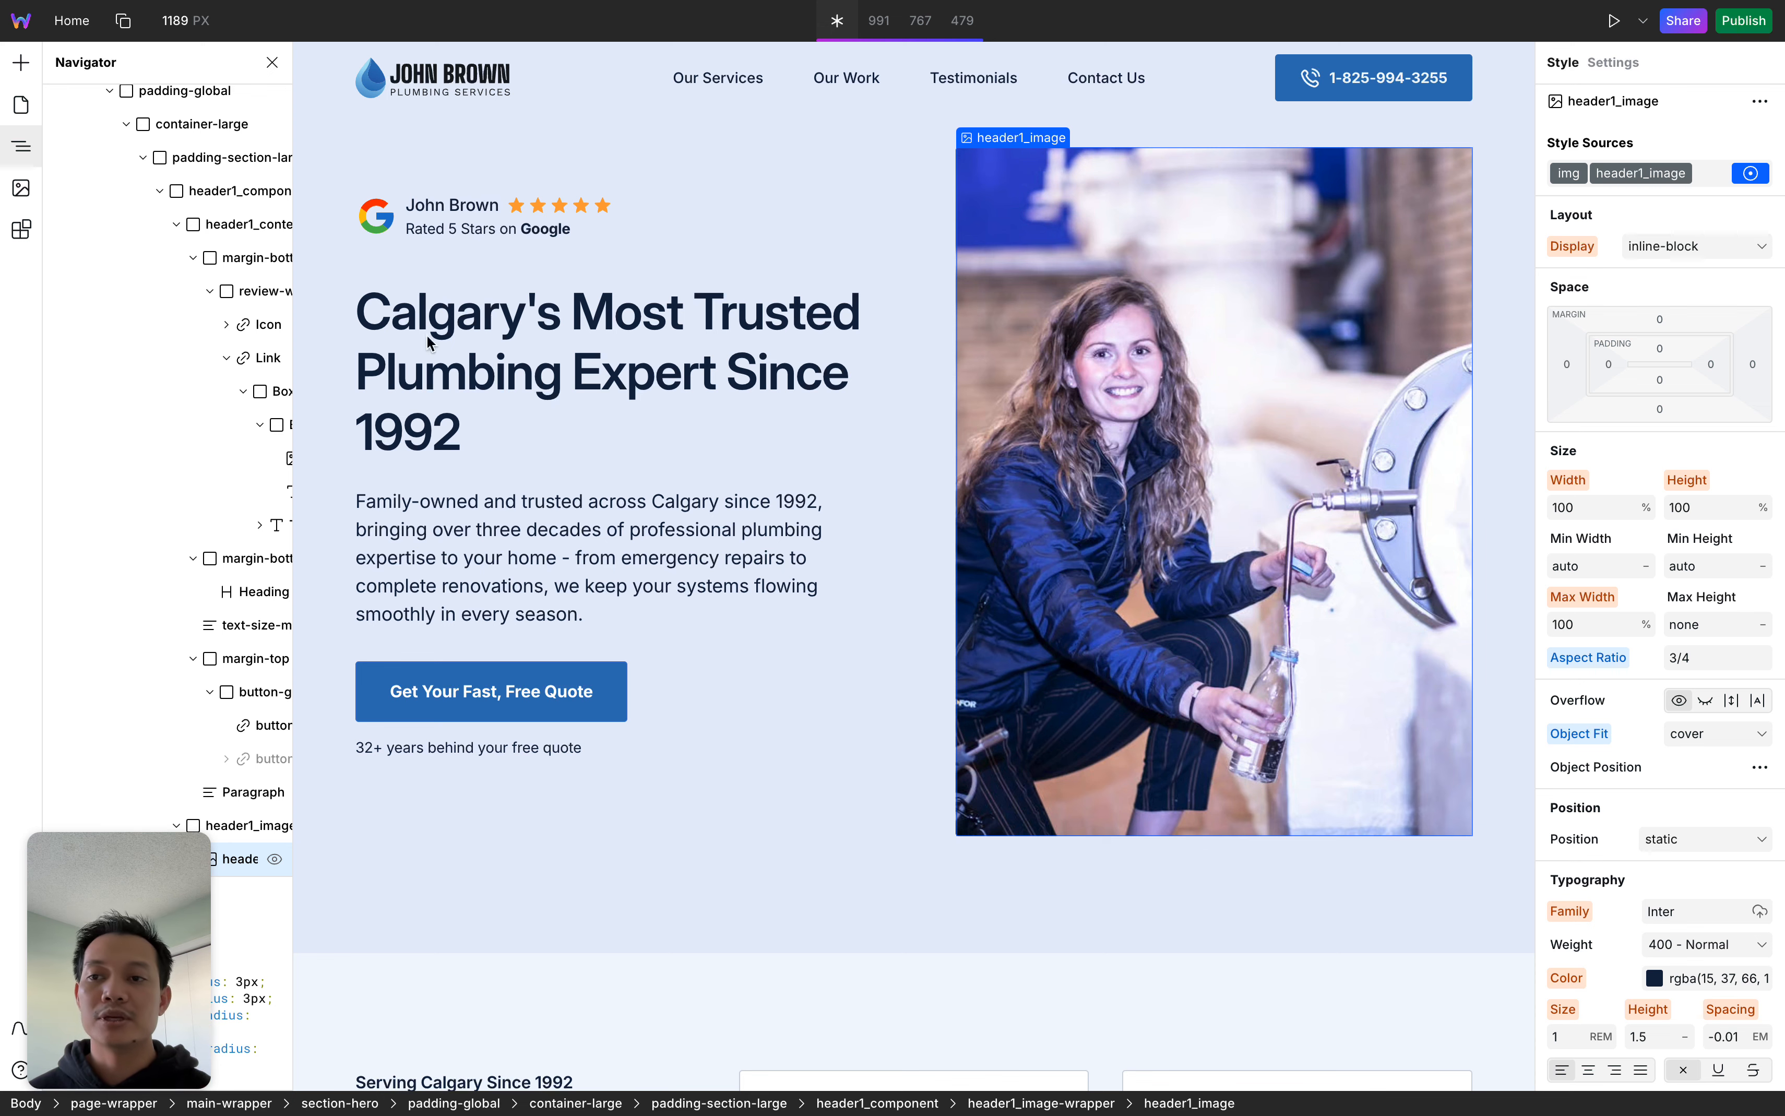
Switch to the Google Docs checklist and review the "Update and optimize all images" item under Website Customization
mouse_move(4, 349)
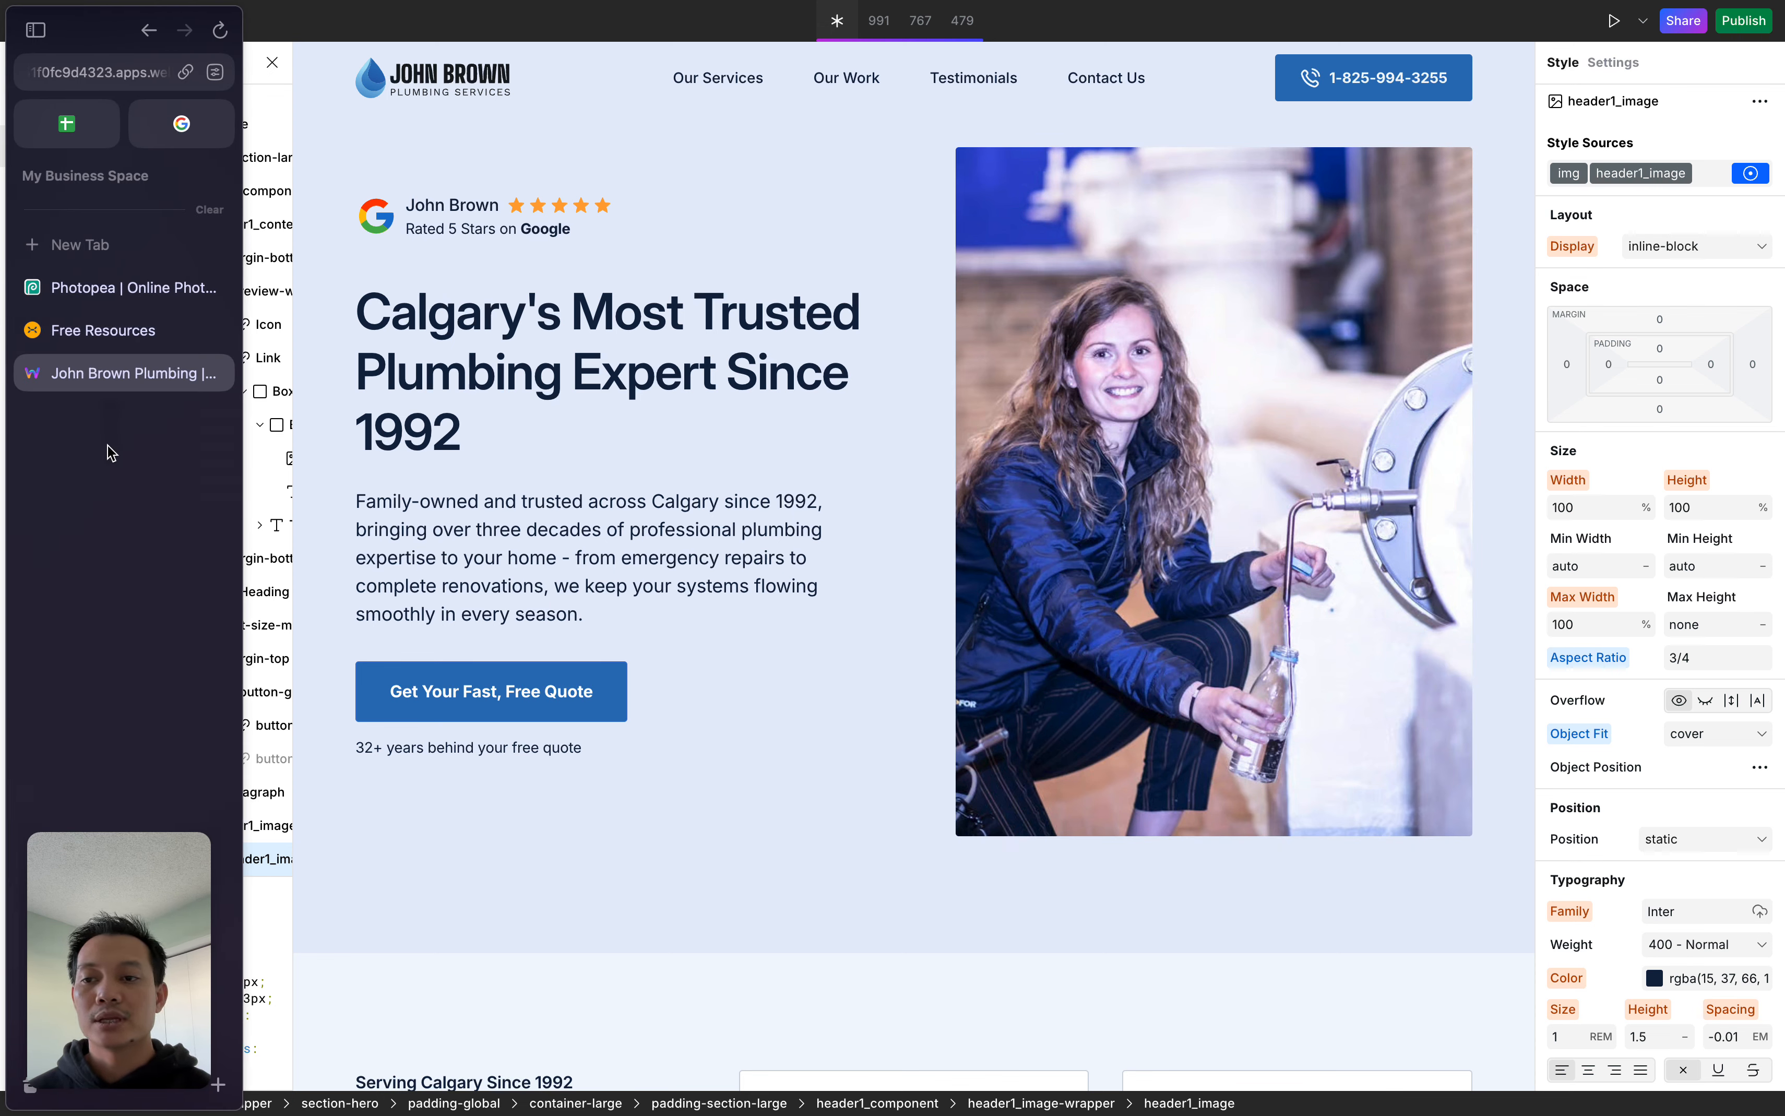
scroll(114, 469, "left", 3)
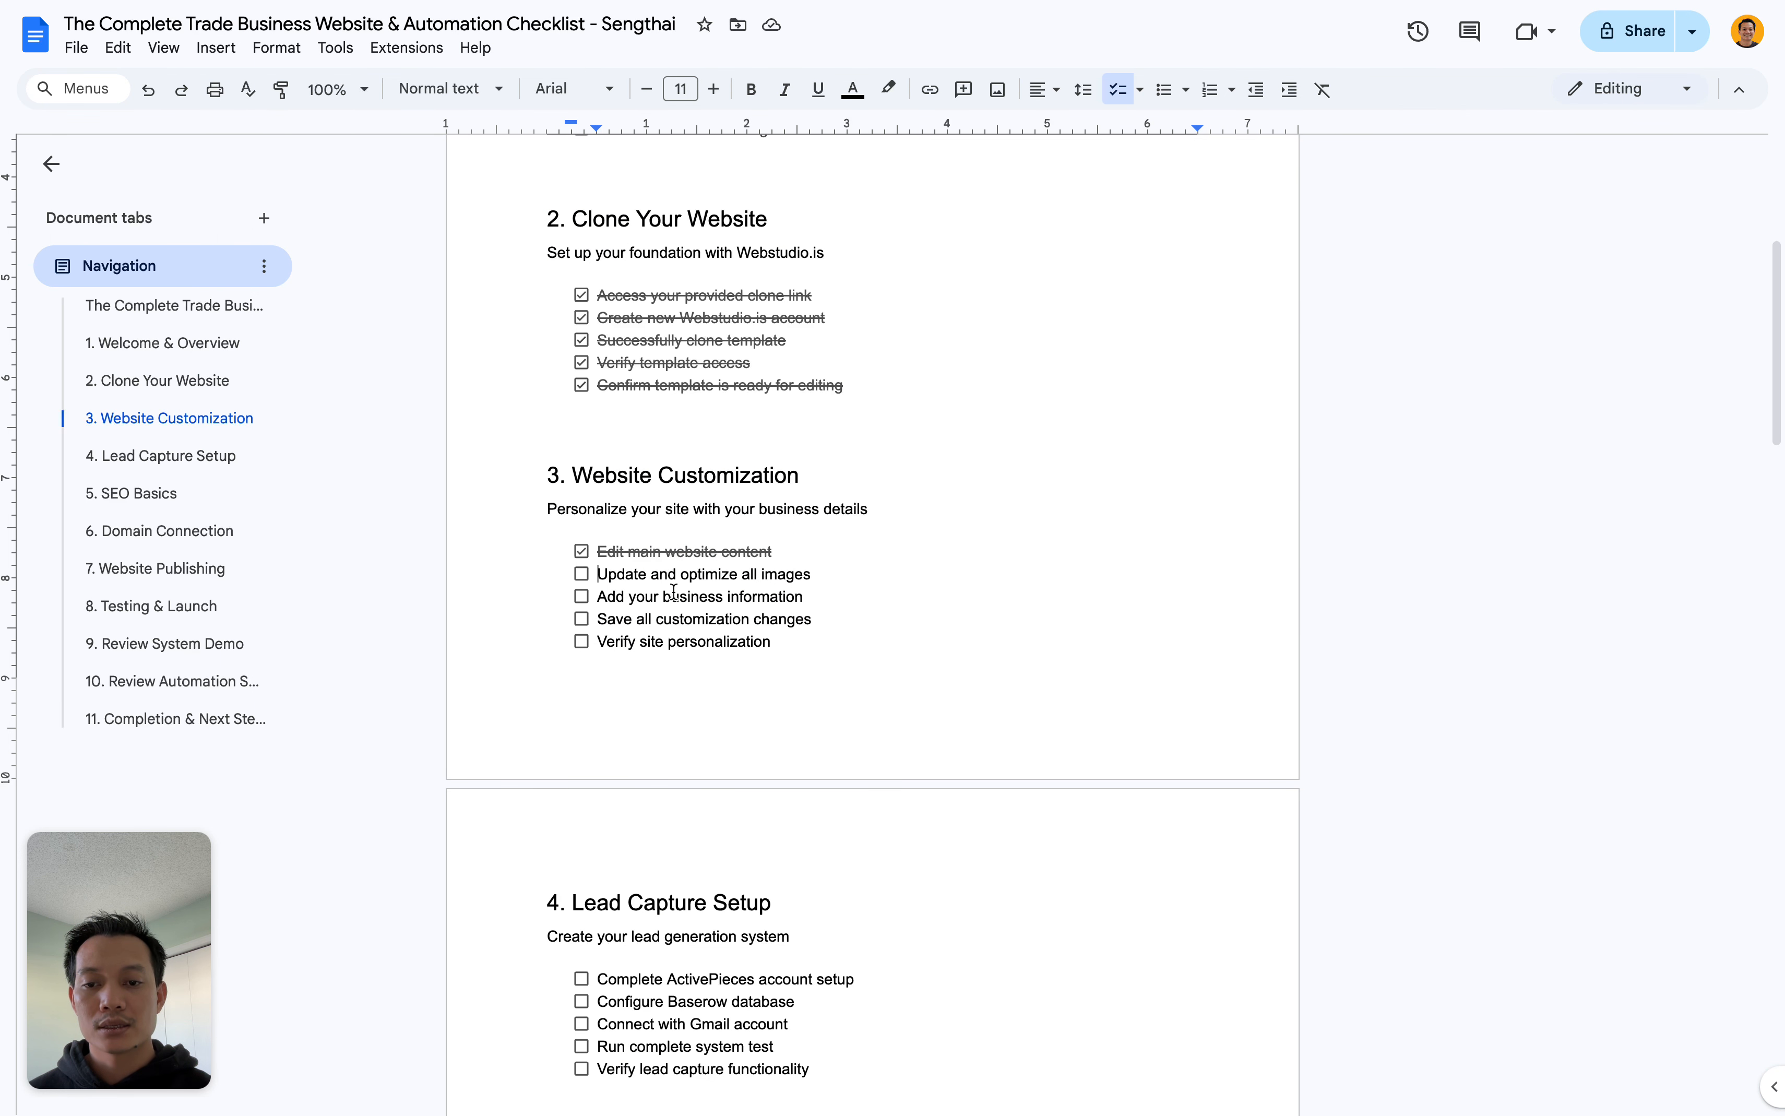
left_click(686, 574)
left_click_drag(686, 575, 816, 570)
left_click(825, 611)
Look at the Lead Magnet project's "Clone Your Website" page and return to the John Brown Plumbing project
mouse_move(4, 451)
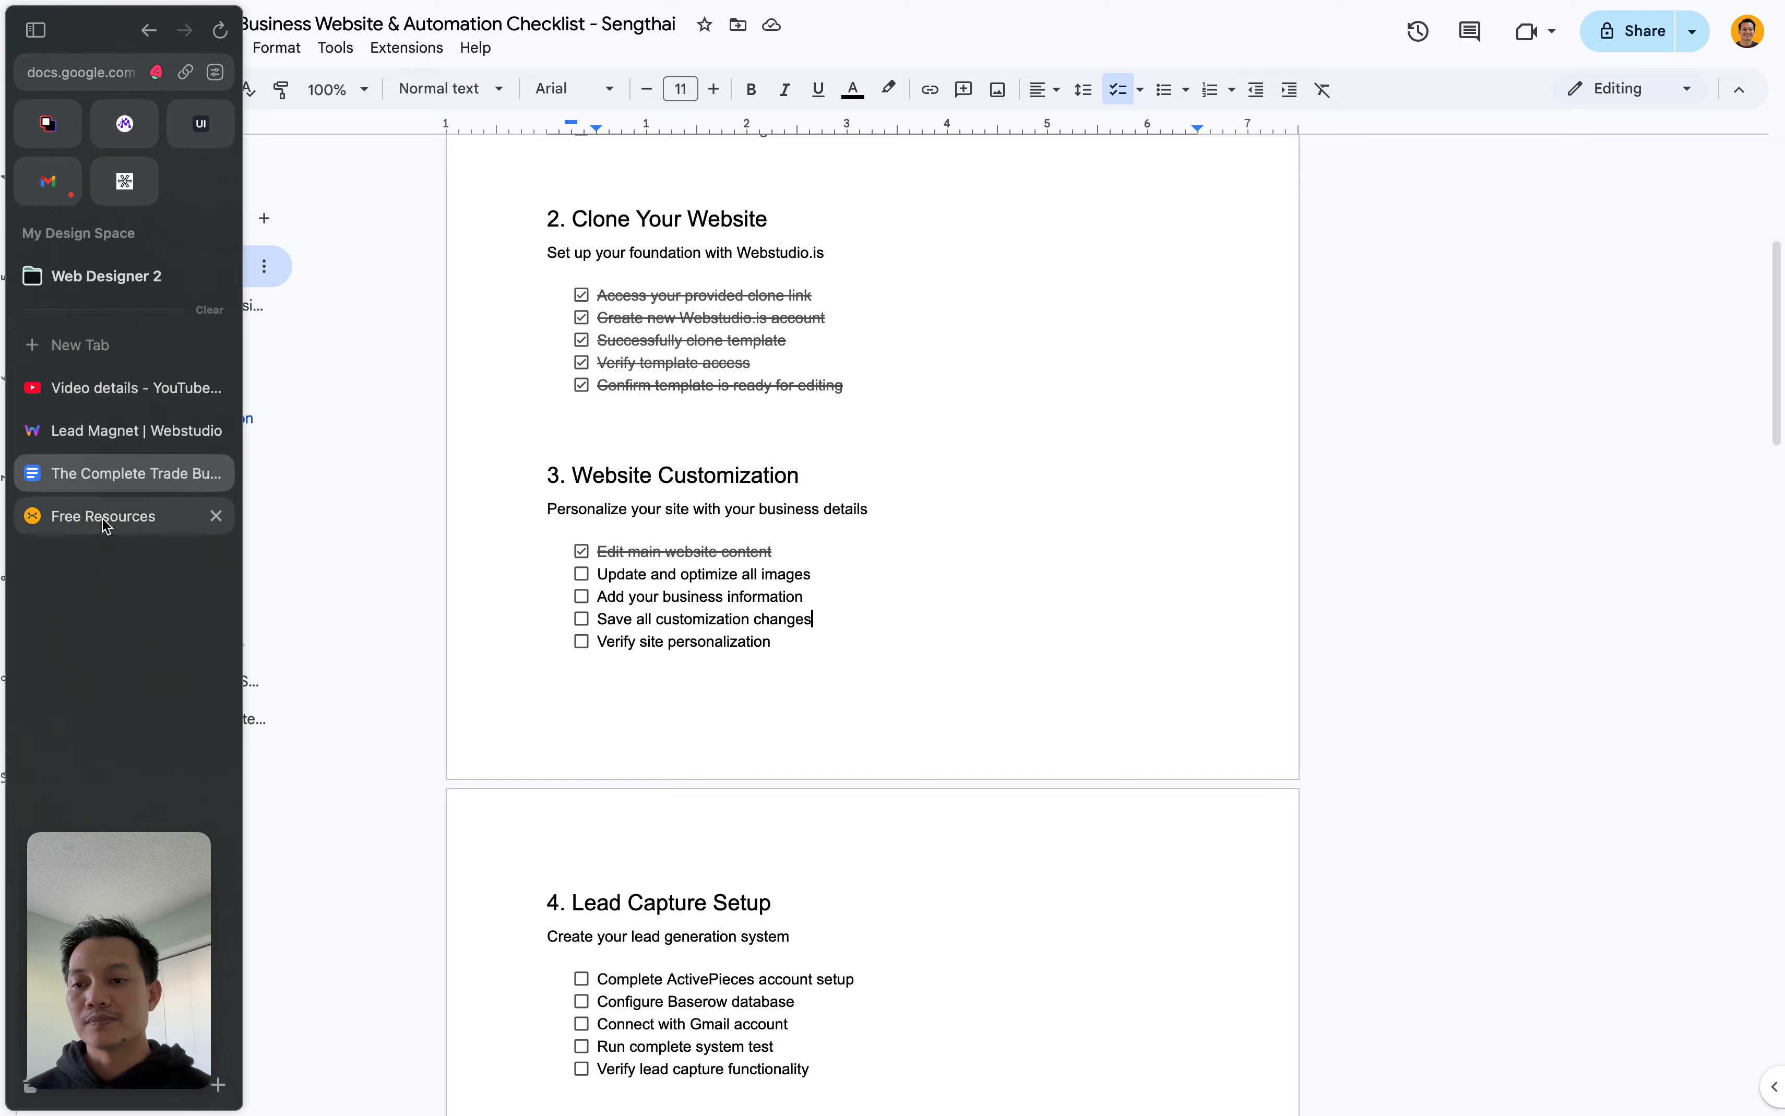
left_click(107, 436)
mouse_move(2, 459)
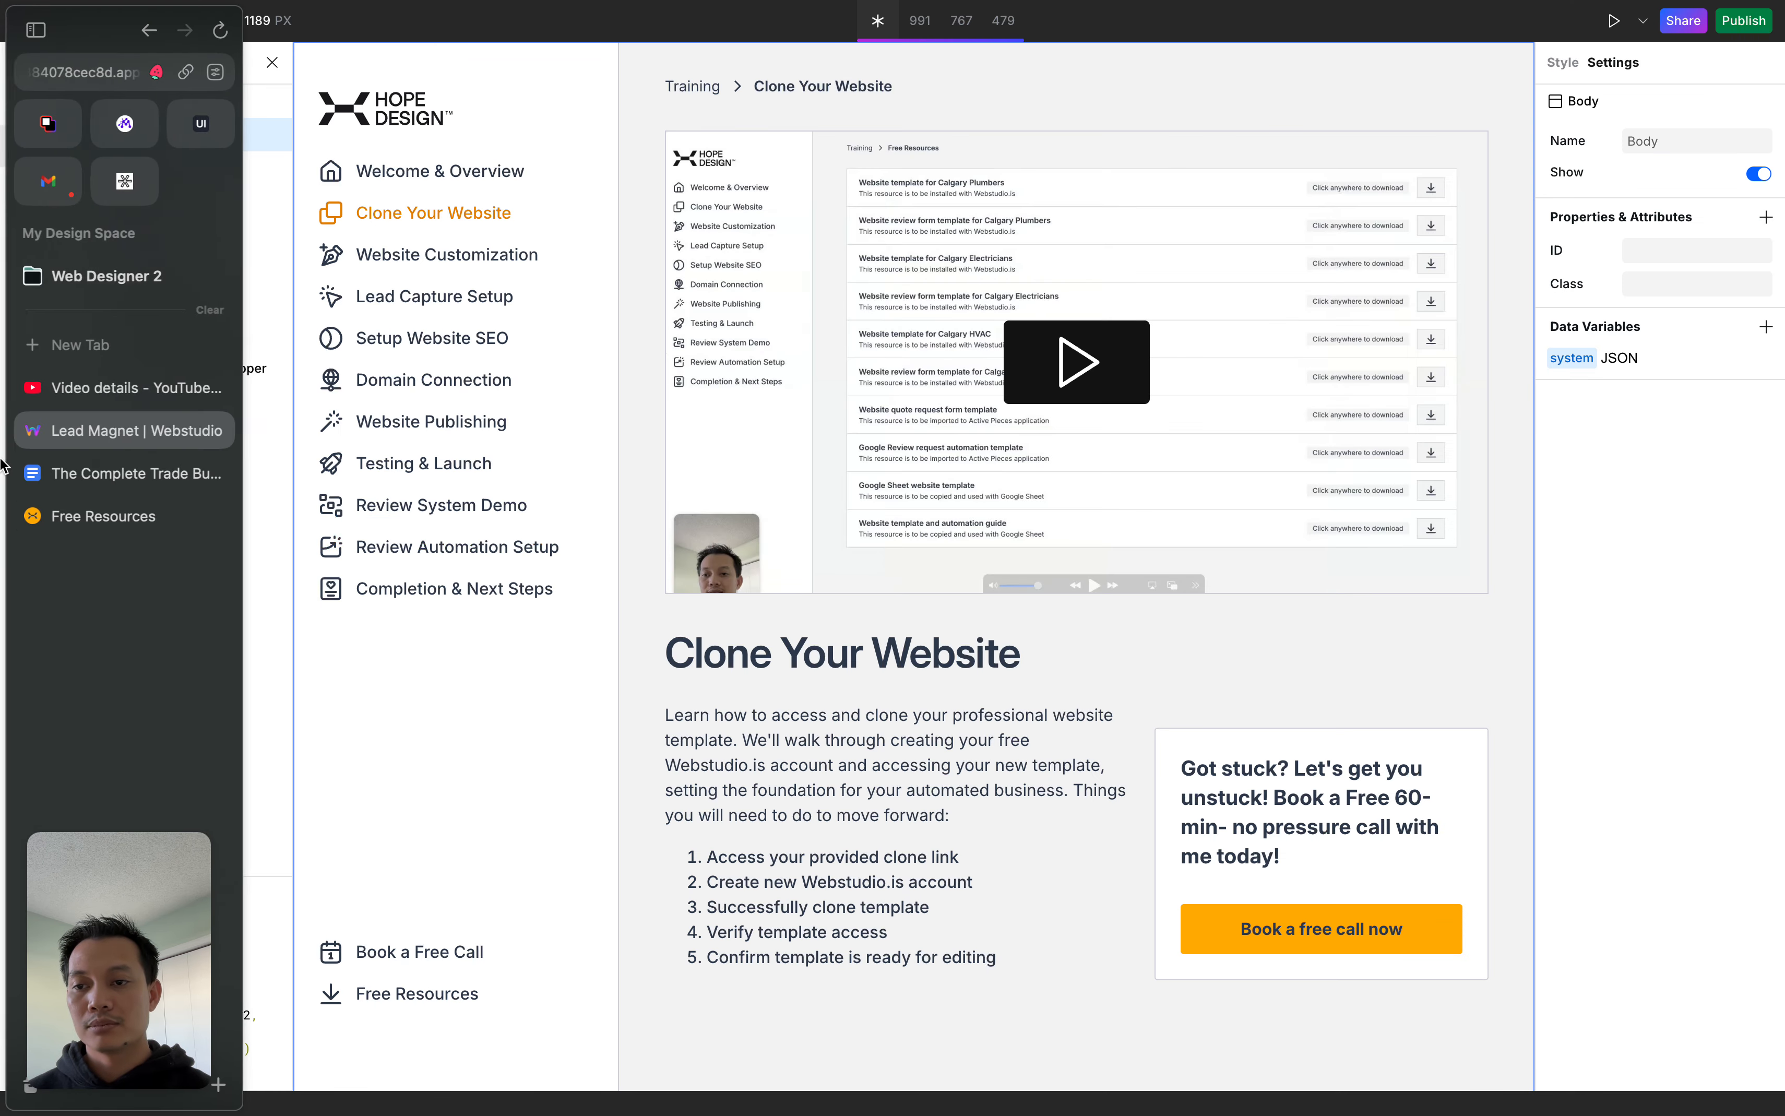
left_click(116, 487)
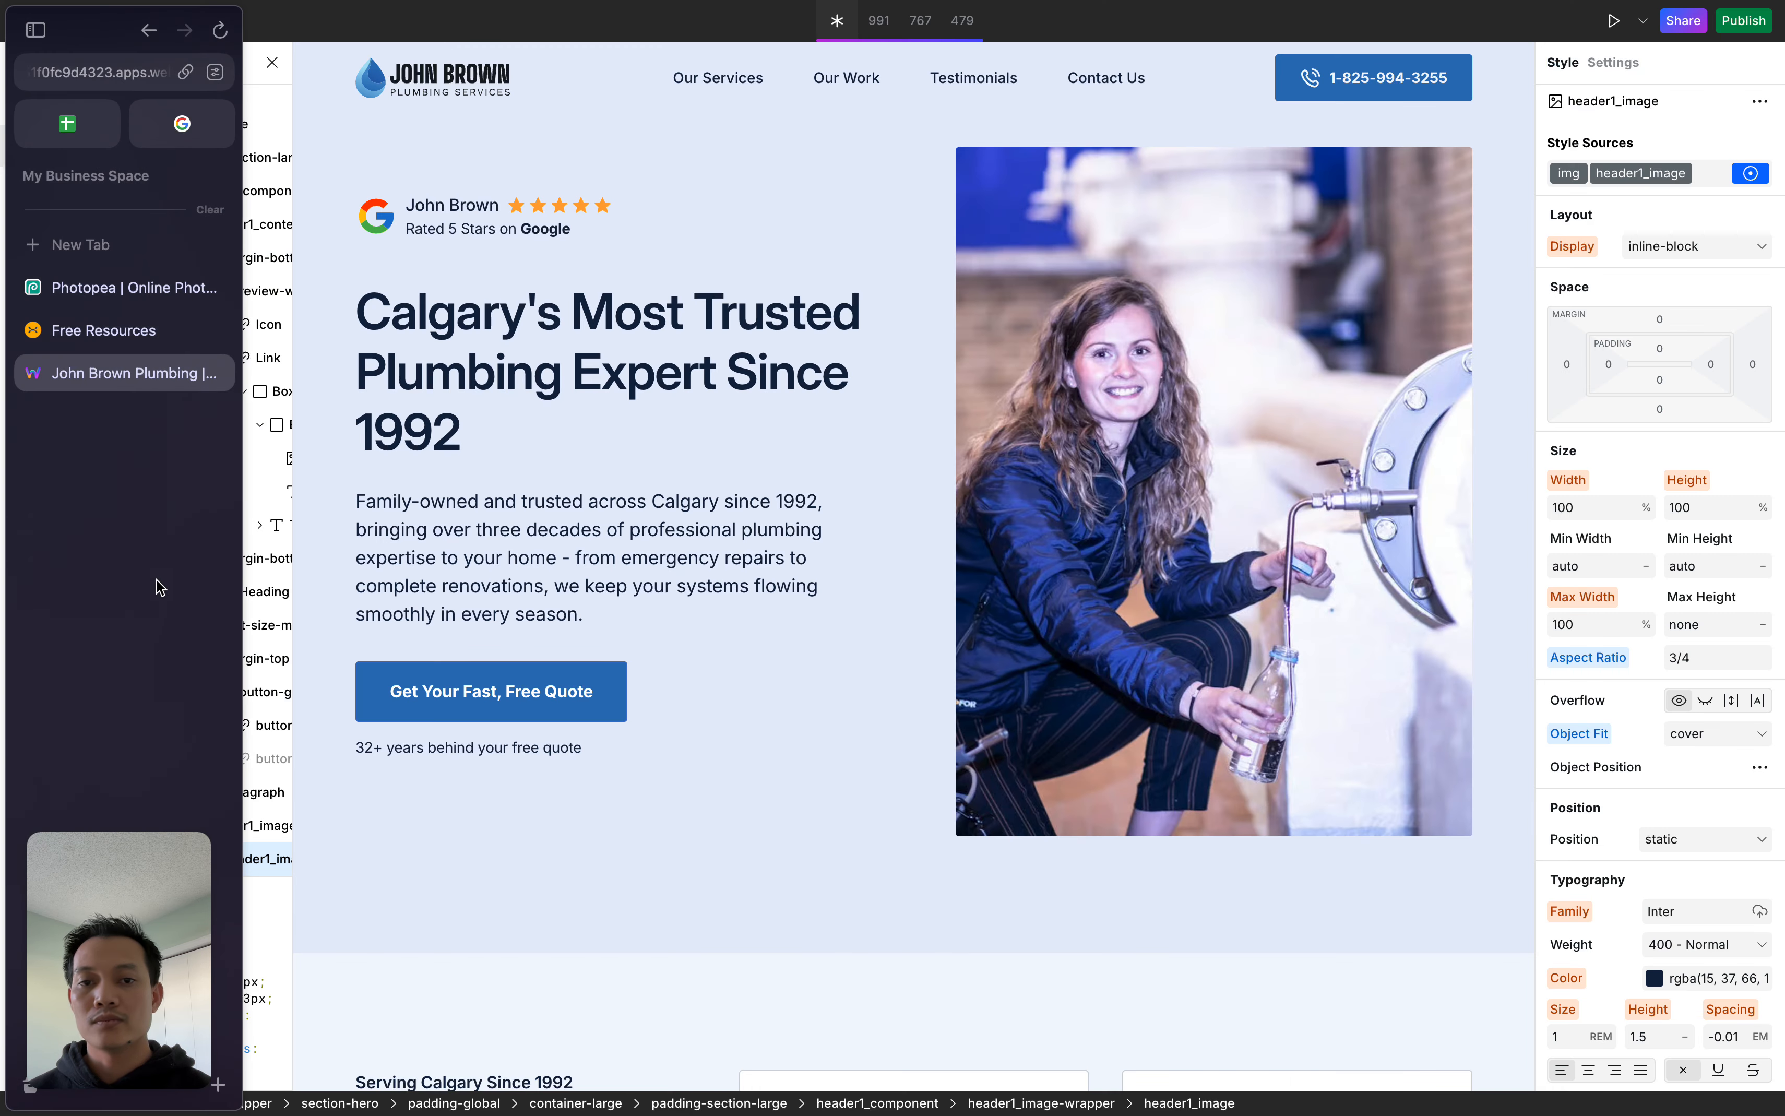
Preview the desktop page and review its images from the hero through the service and project cards
left_click(1614, 20)
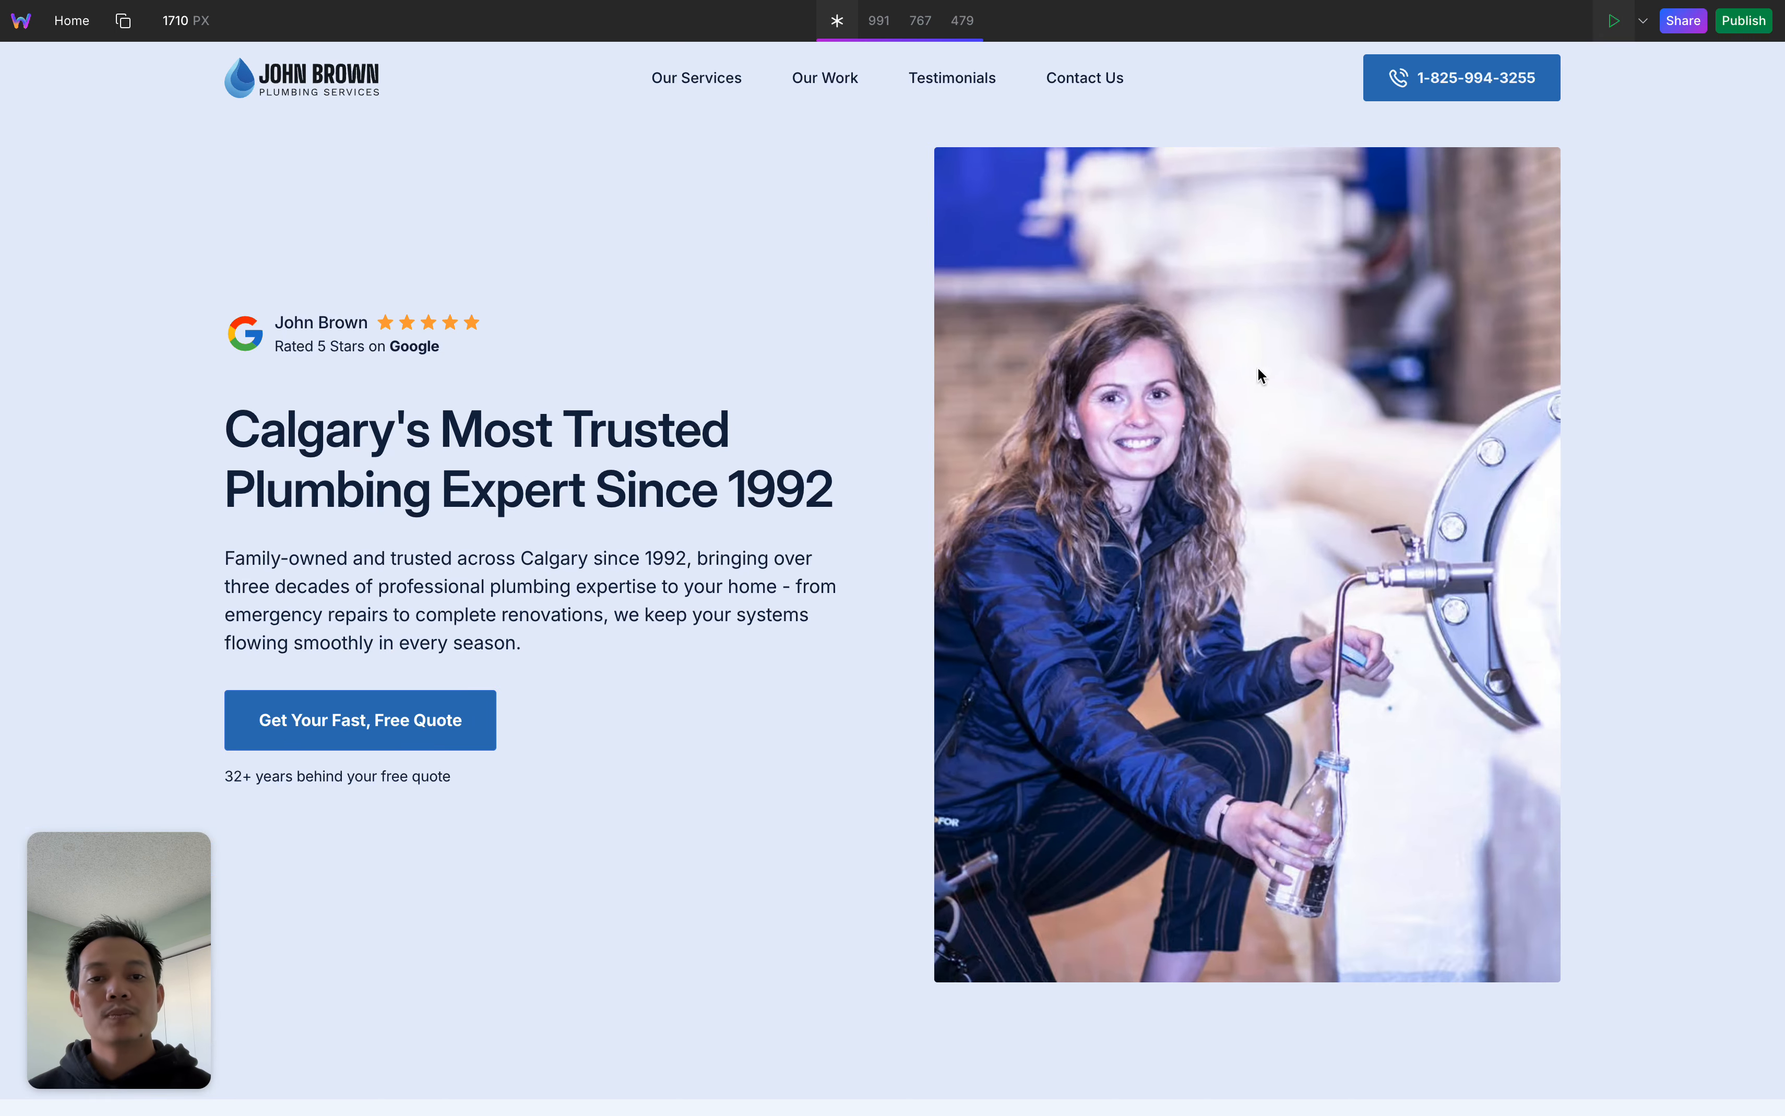
scroll(1156, 548, "down", 10)
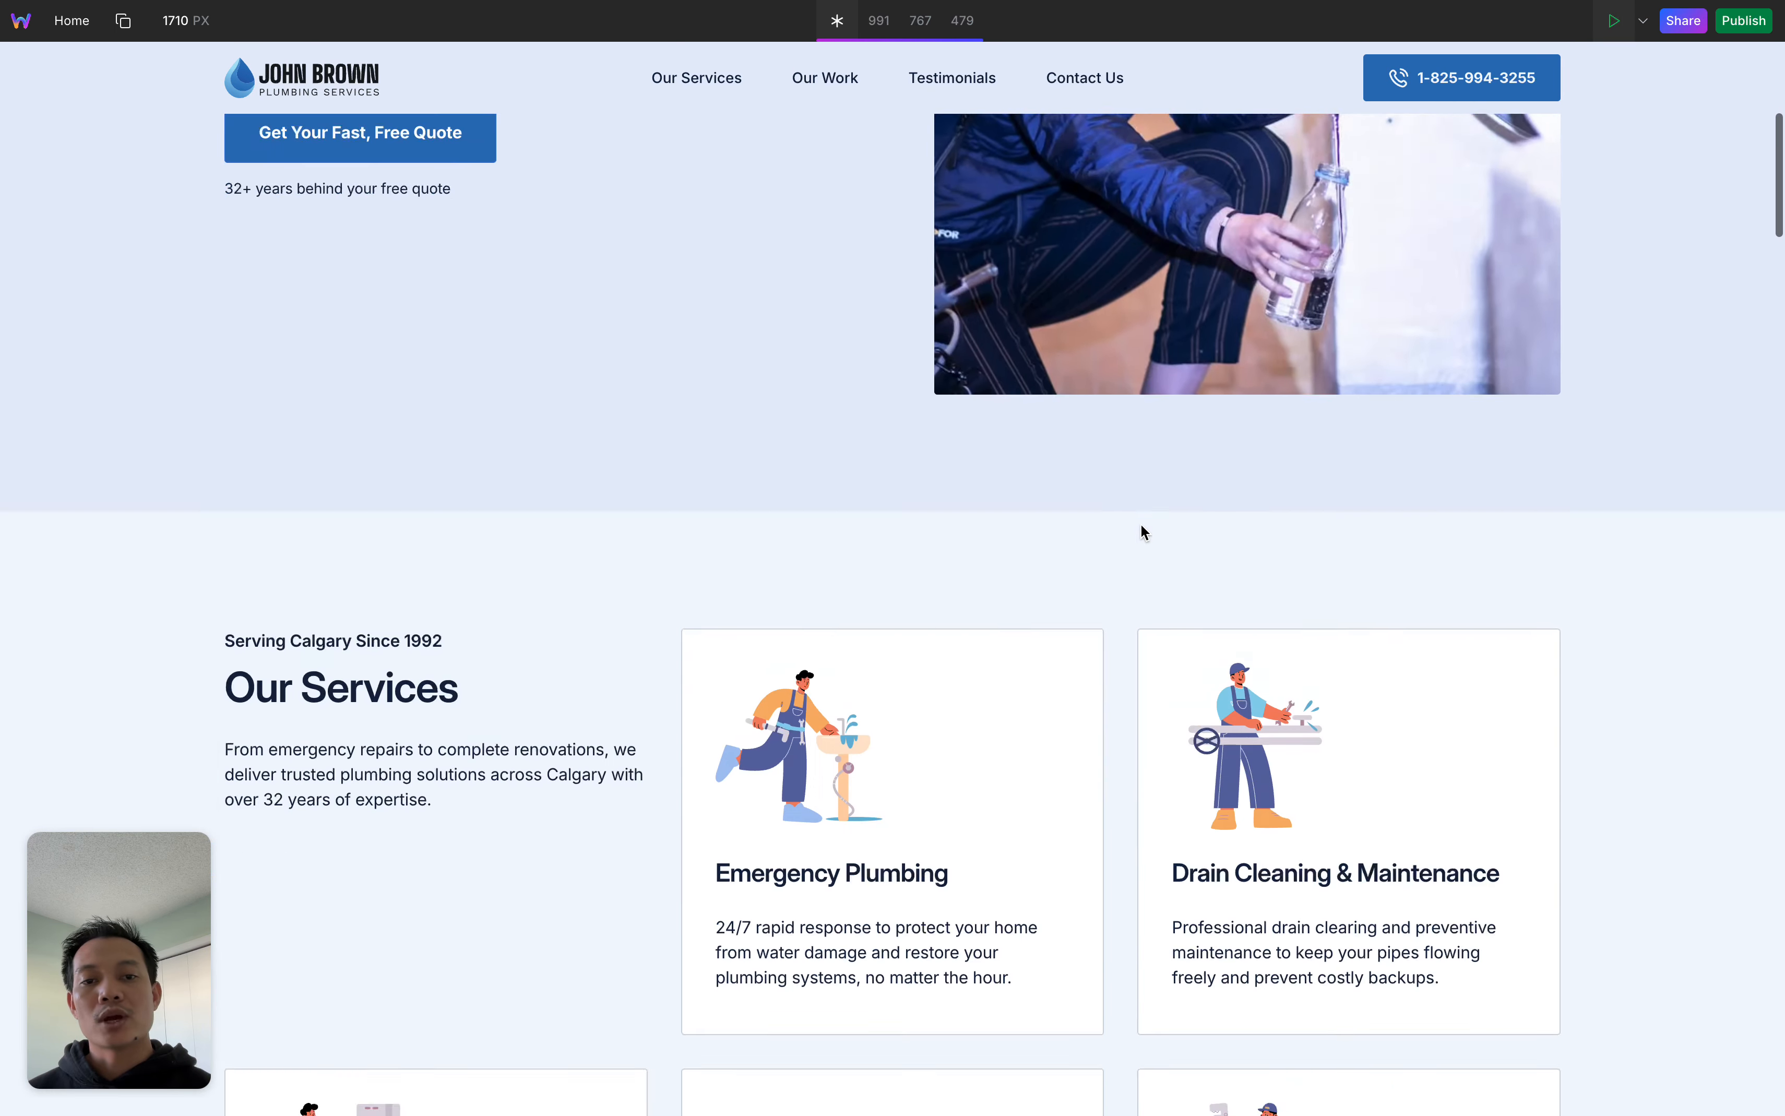
scroll(1141, 526, "down", 12)
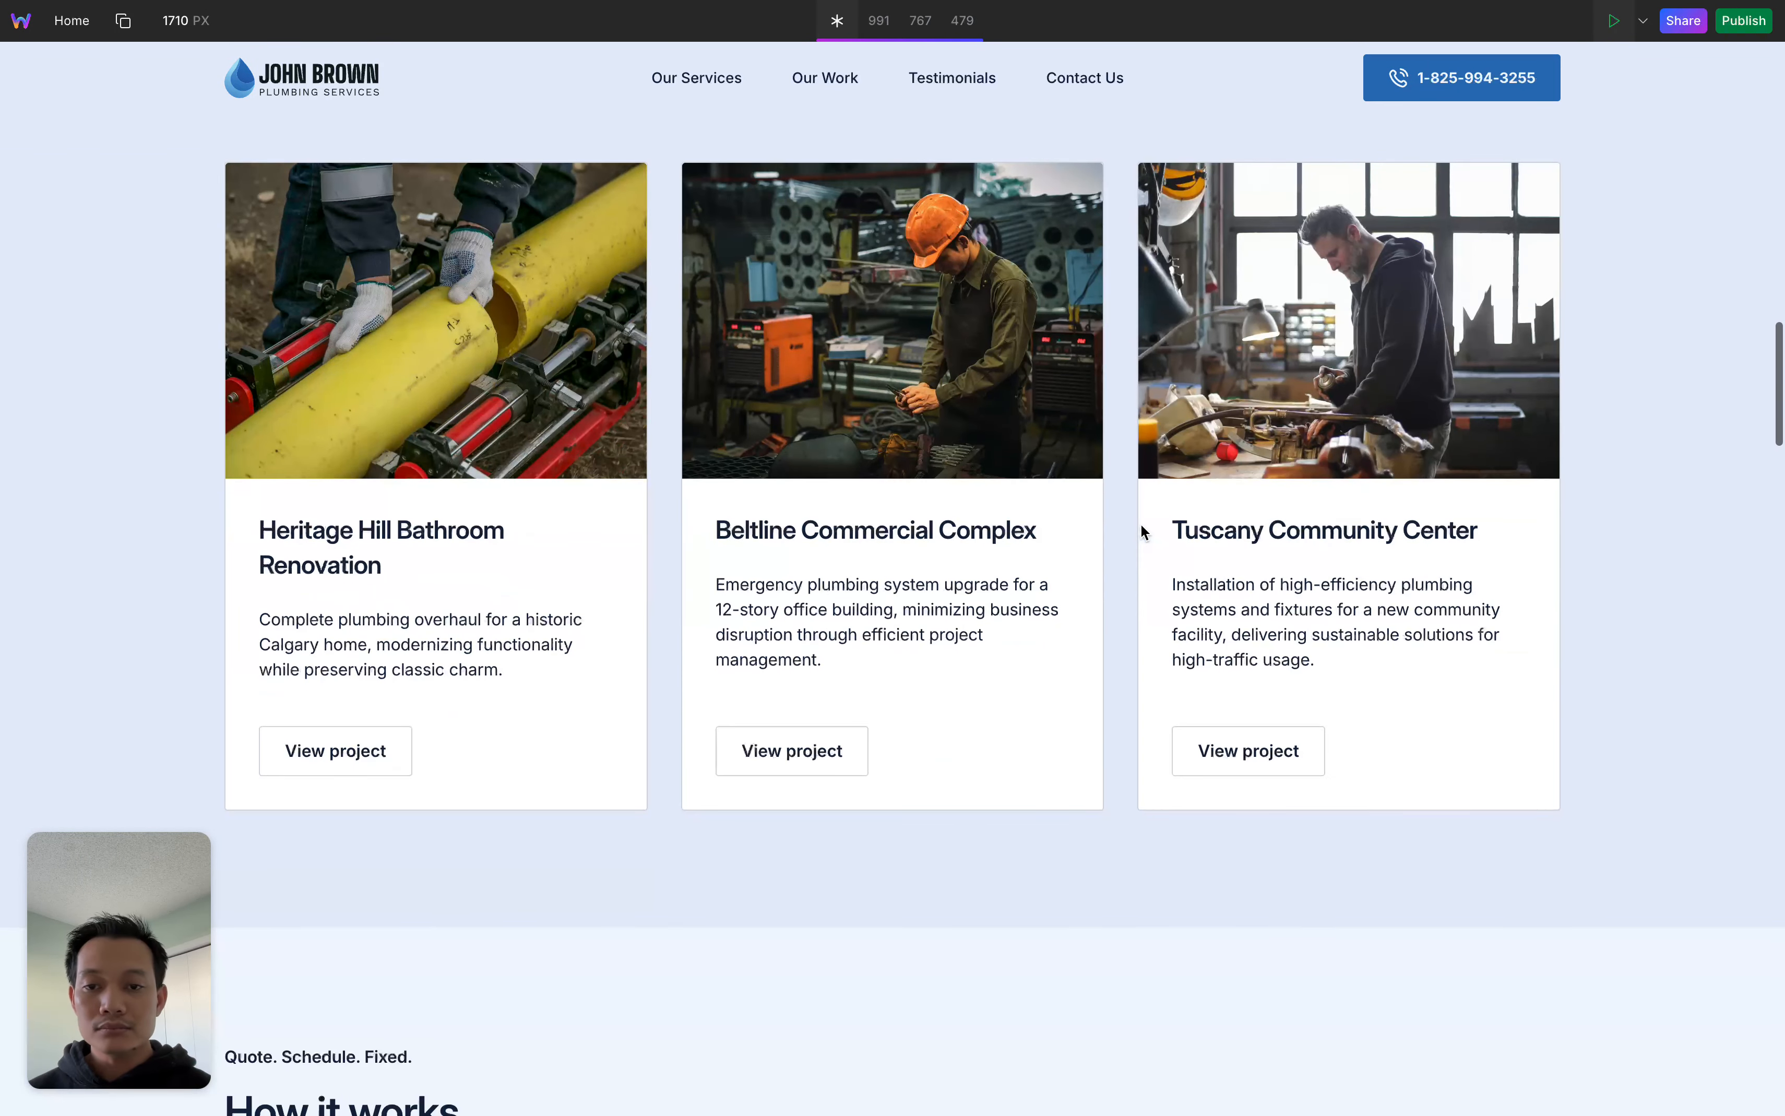
scroll(1141, 526, "up", 3)
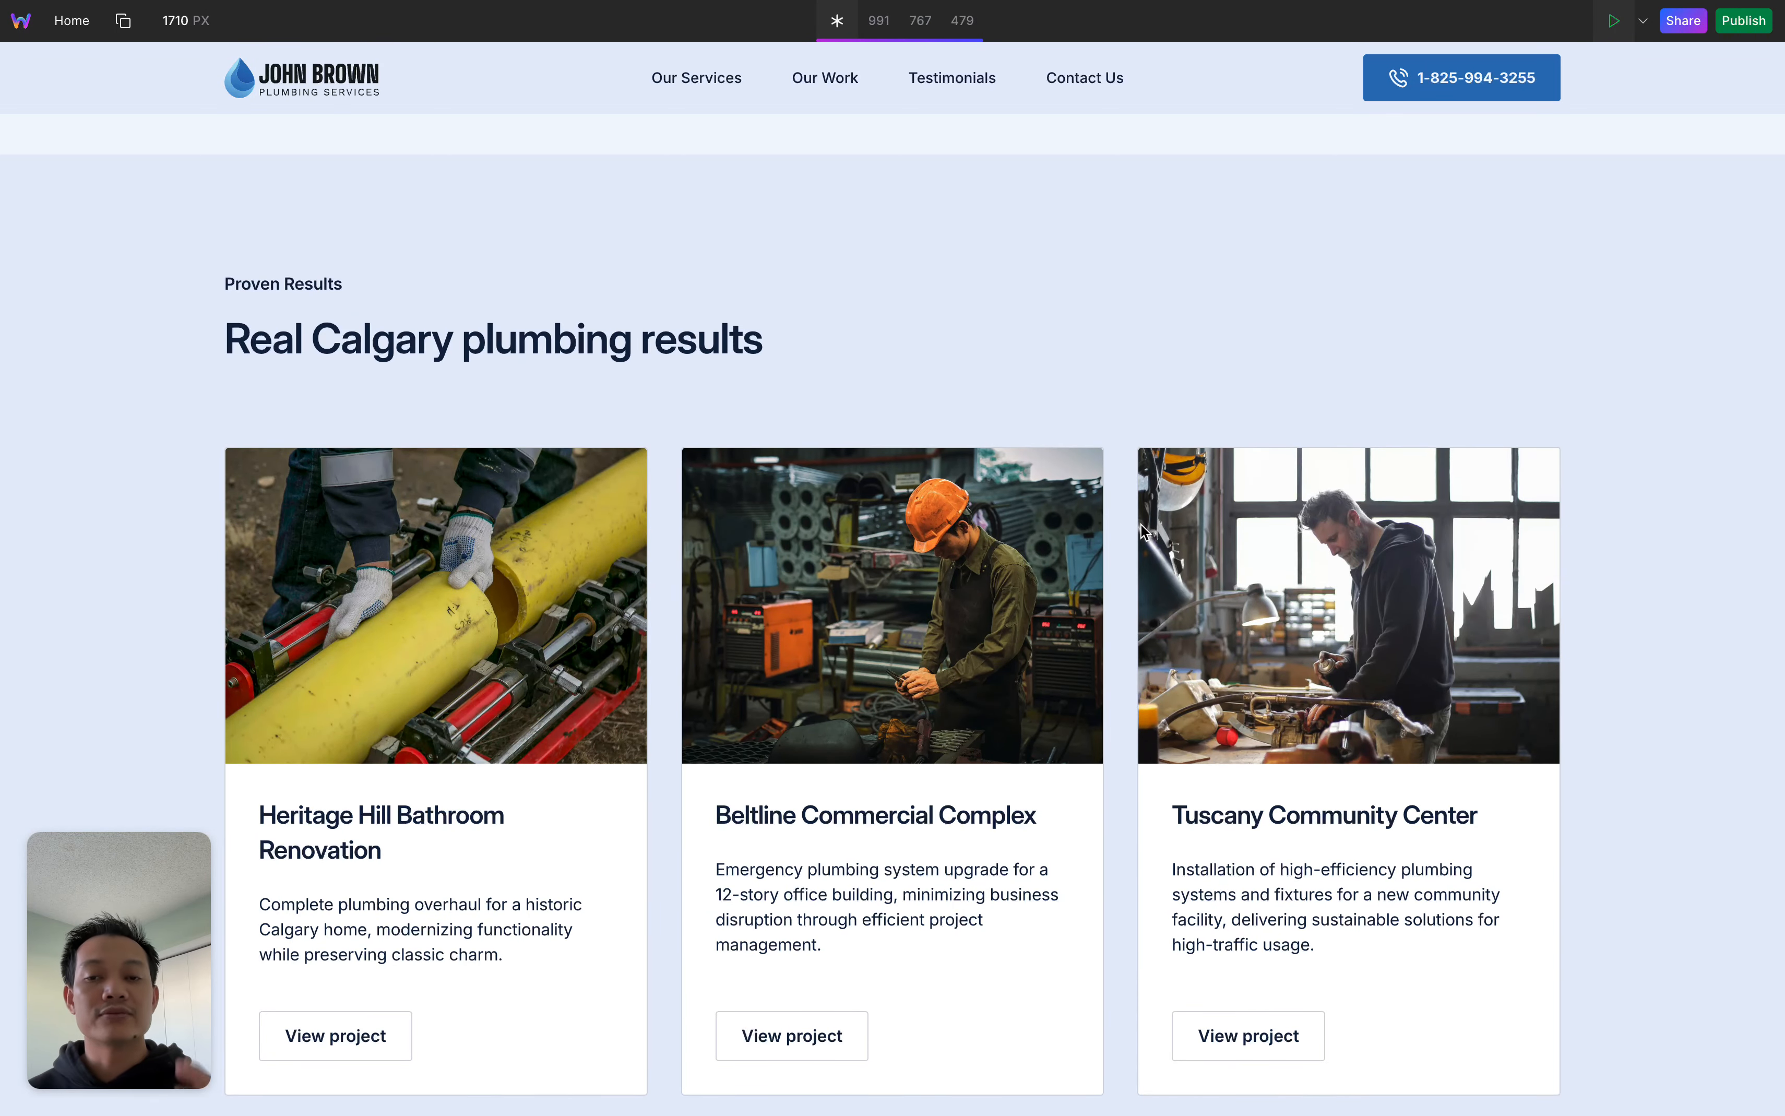
scroll(1143, 530, "up", 20)
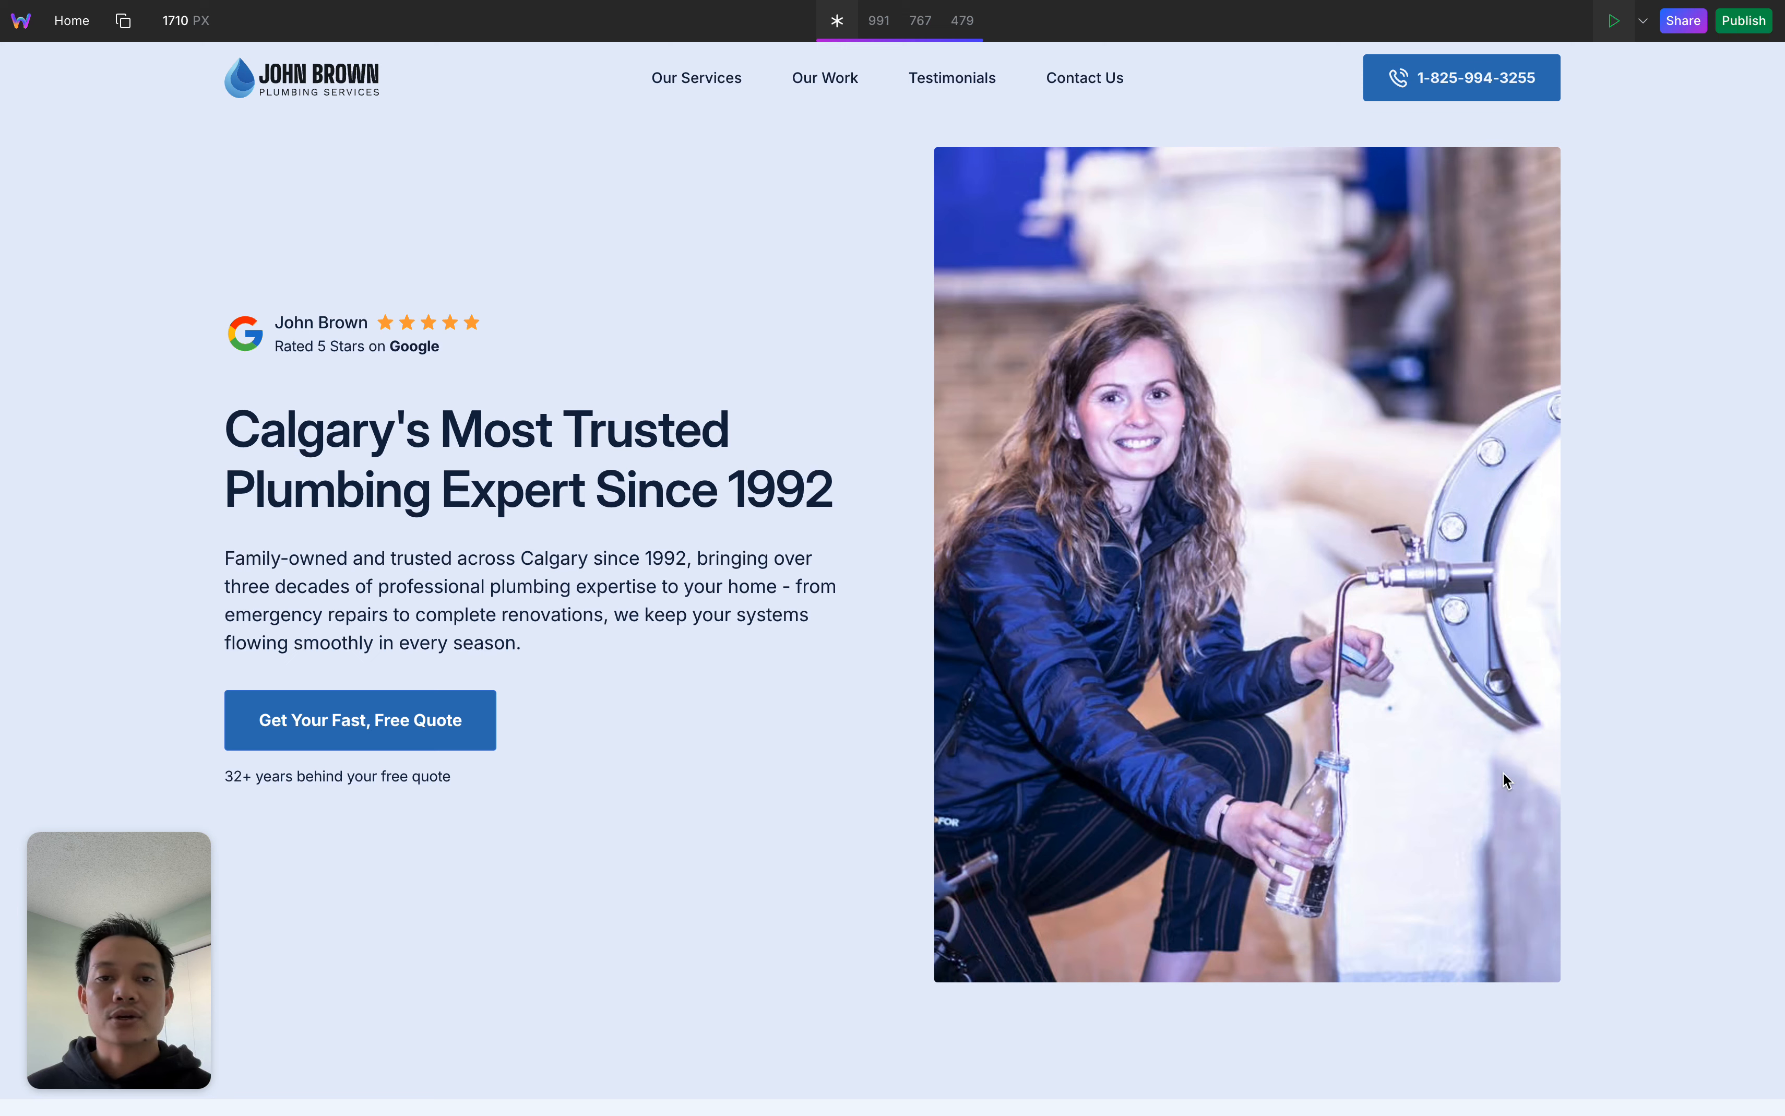
Examine the hero photo and the "Our Services" section's illustrations and intro text in the preview
scroll(1321, 936, "down", 7)
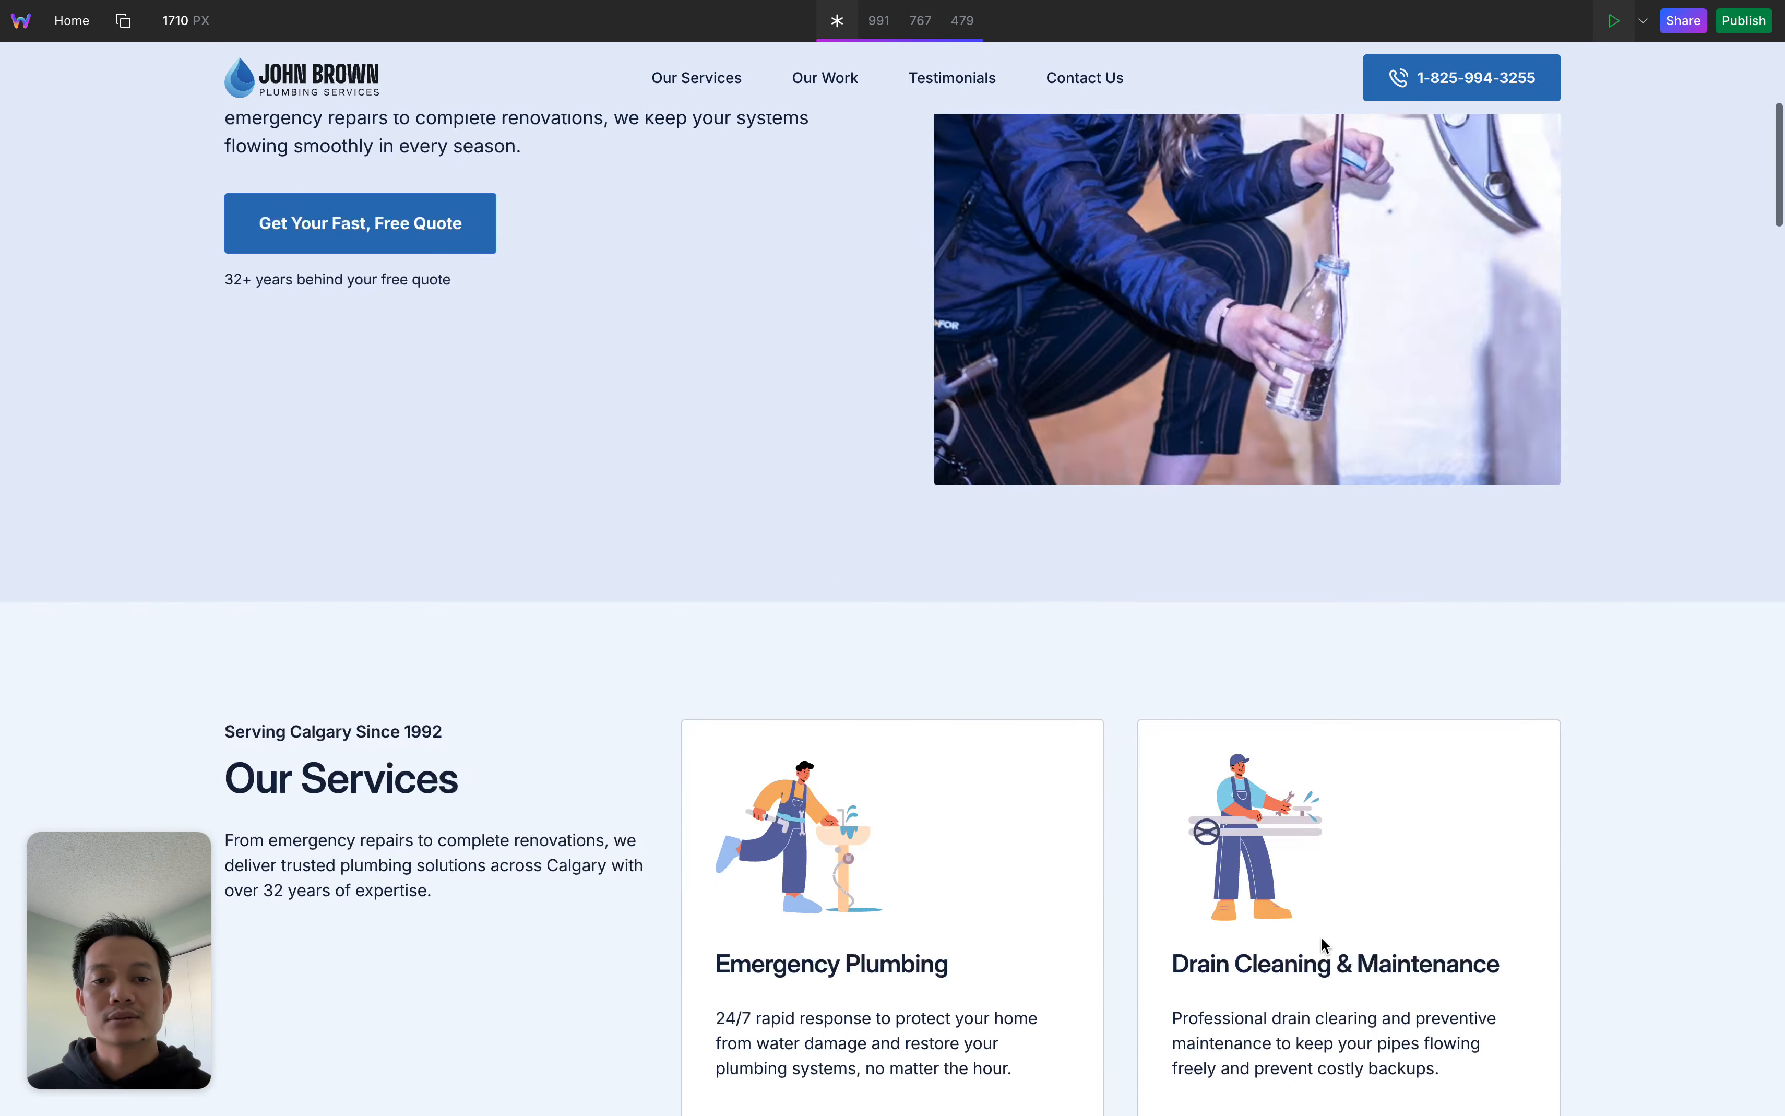
scroll(1287, 564, "up", 7)
scroll(1287, 568, "down", 2)
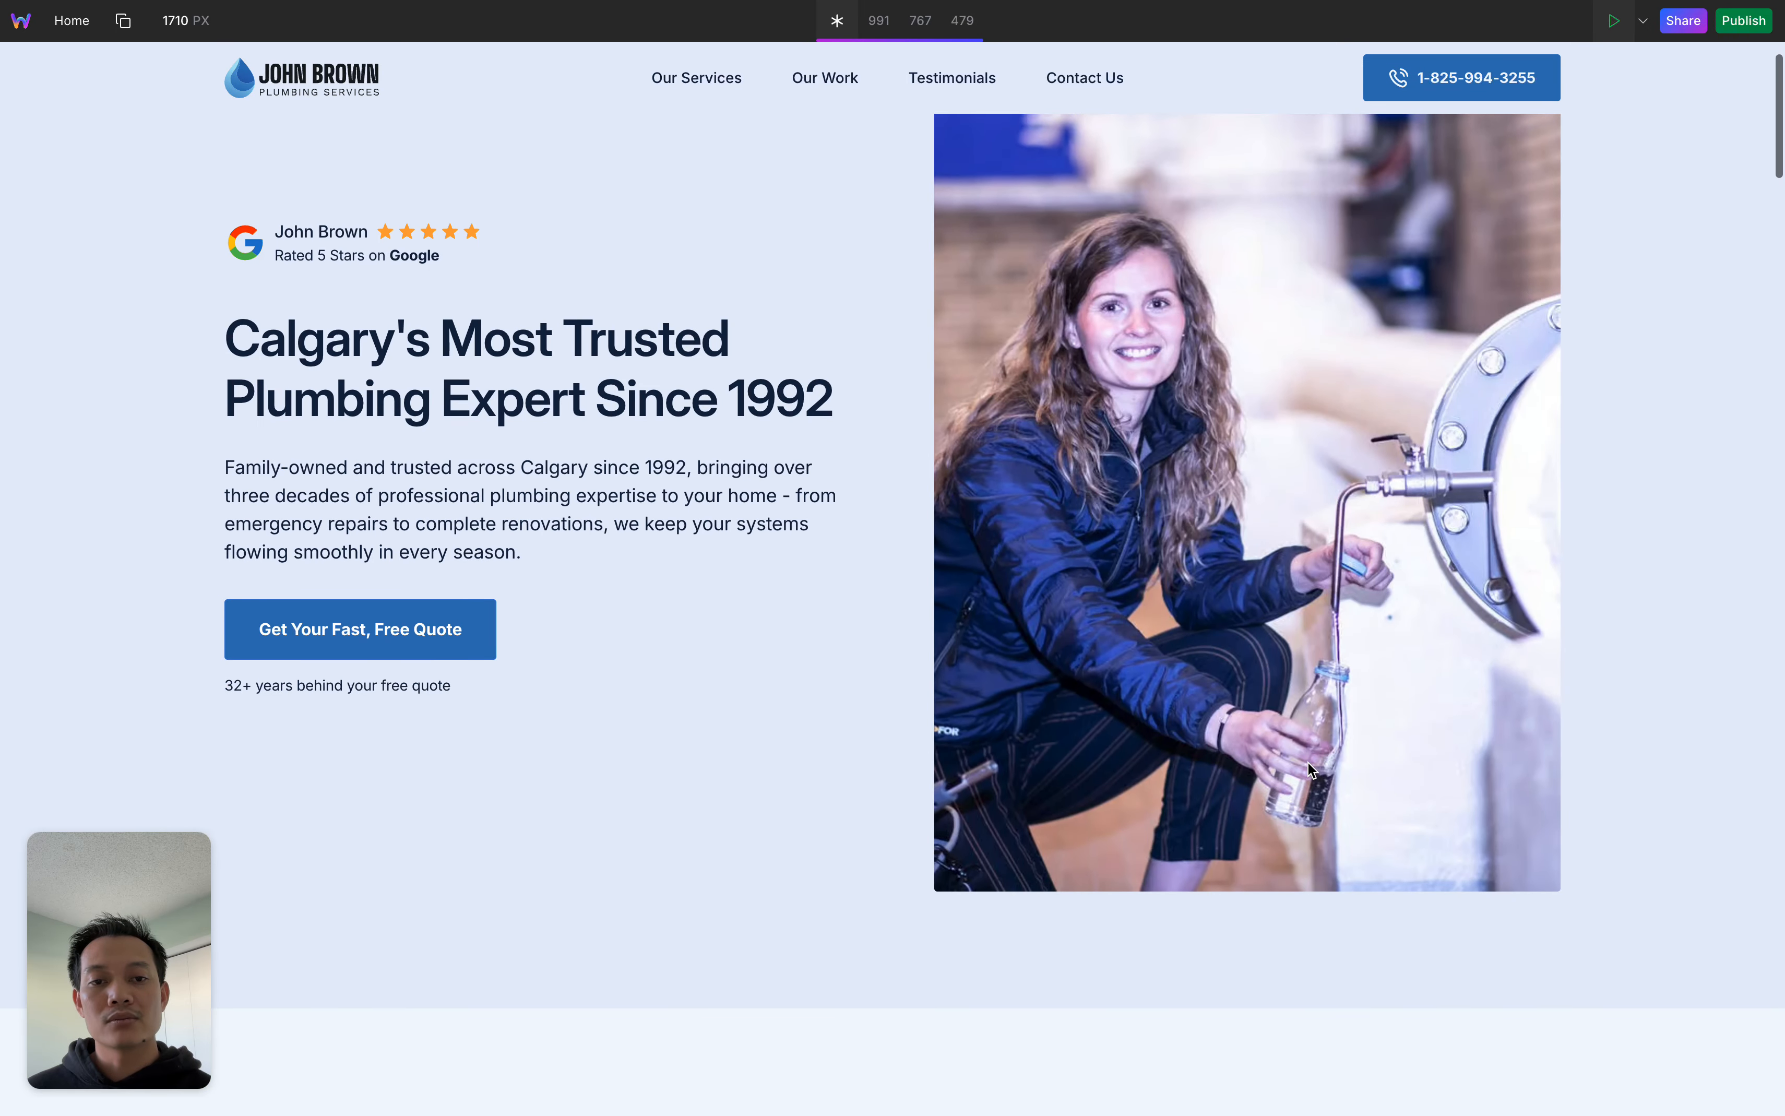
scroll(1165, 589, "down", 10)
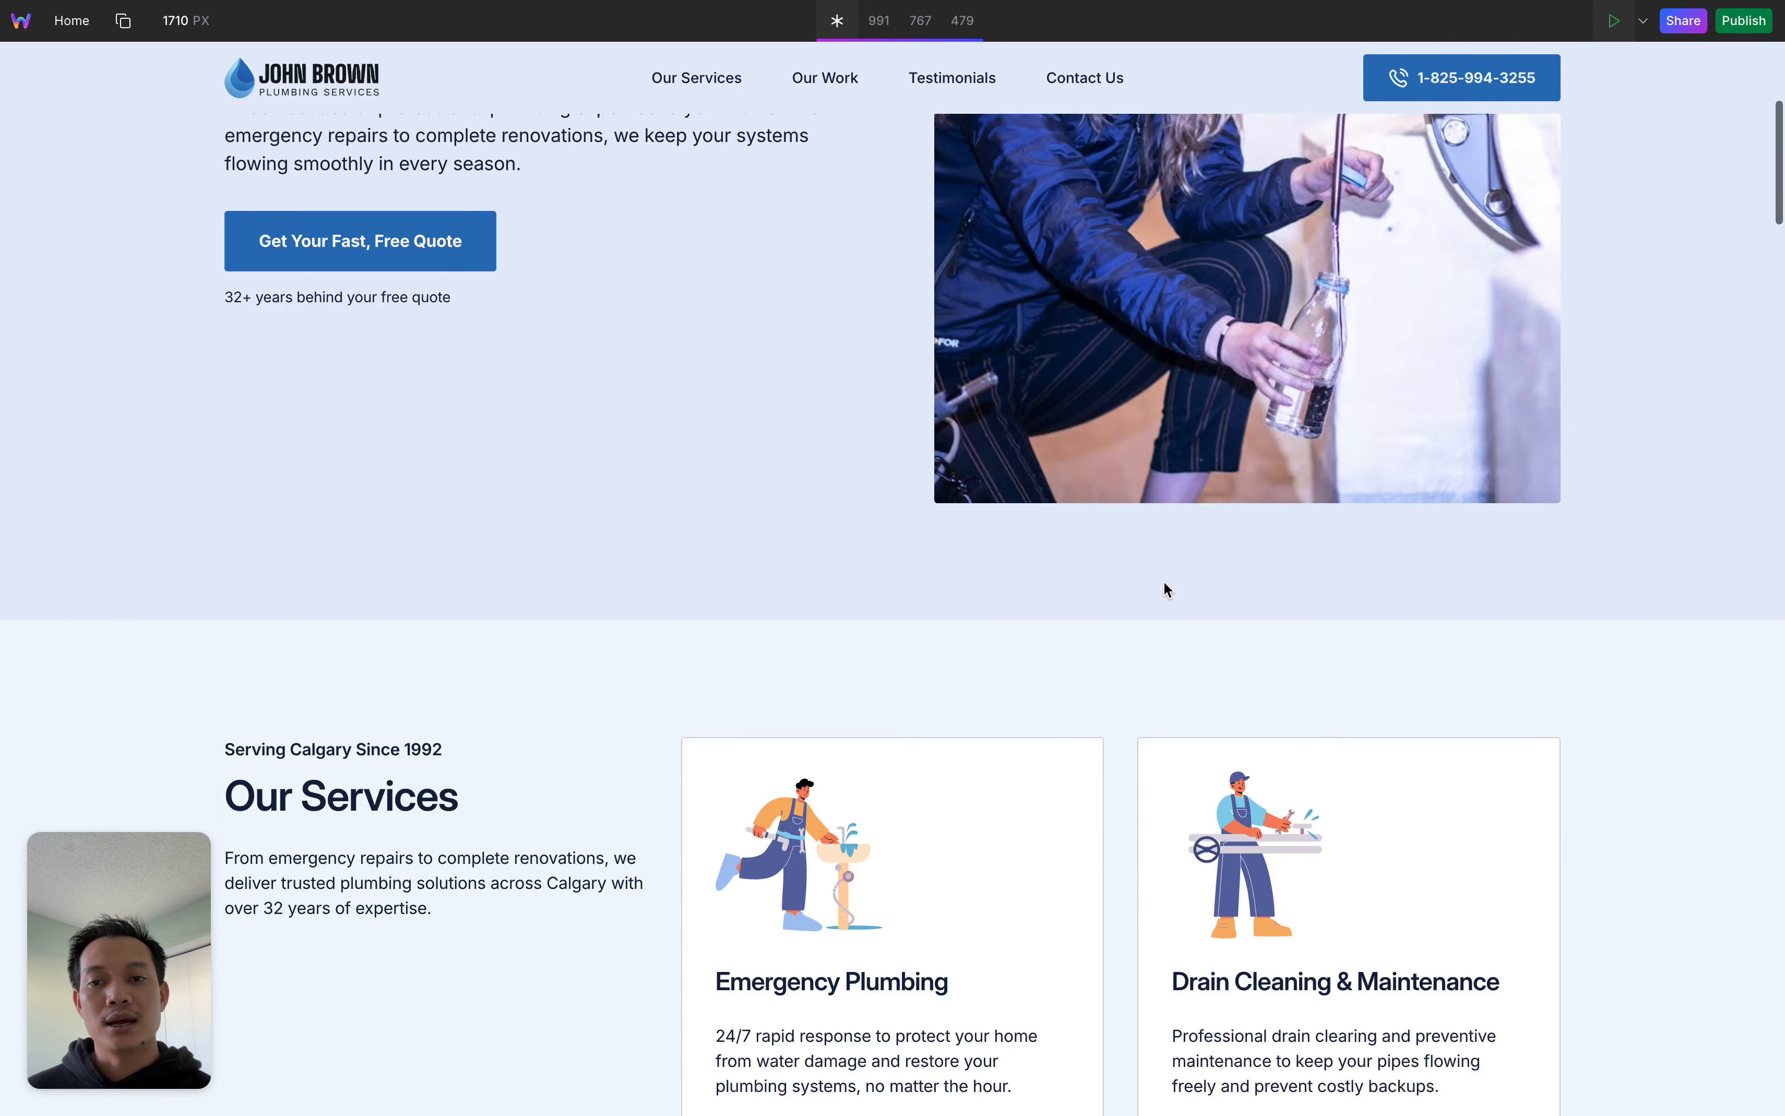
scroll(1166, 589, "up", 9)
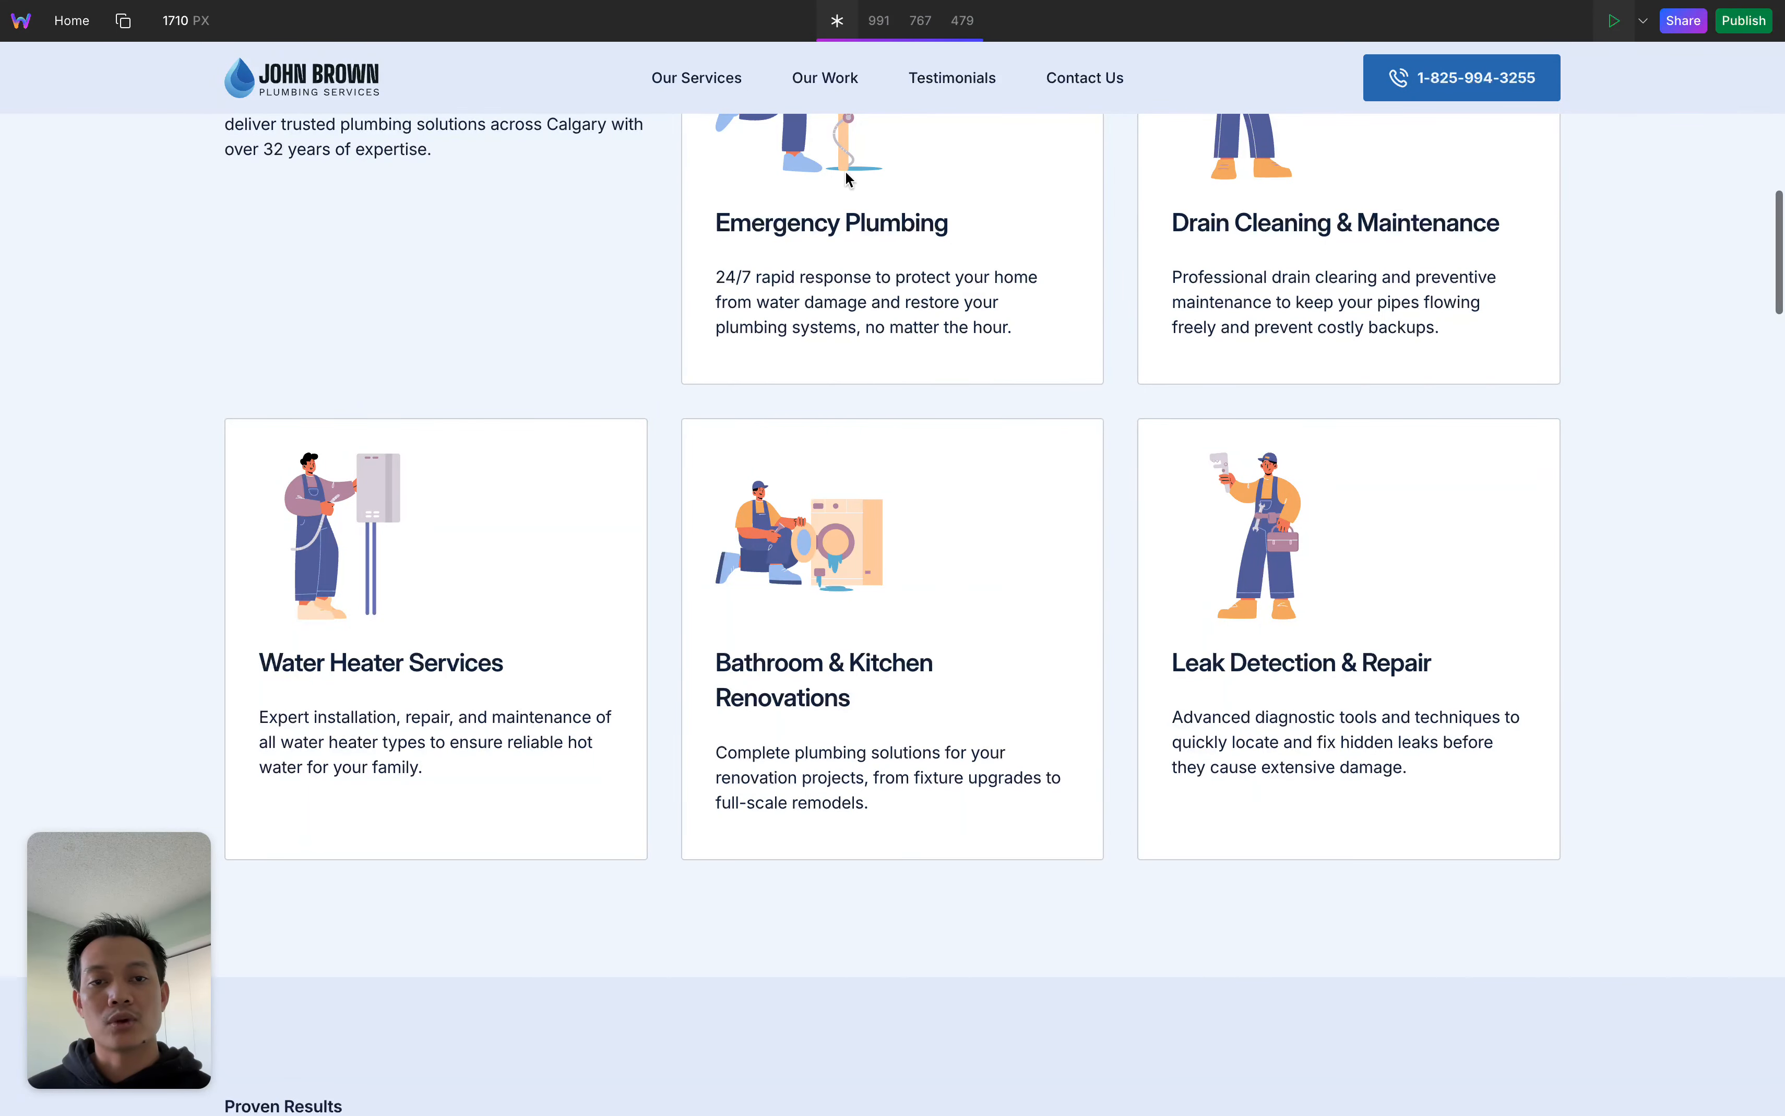
scroll(896, 627, "up", 4)
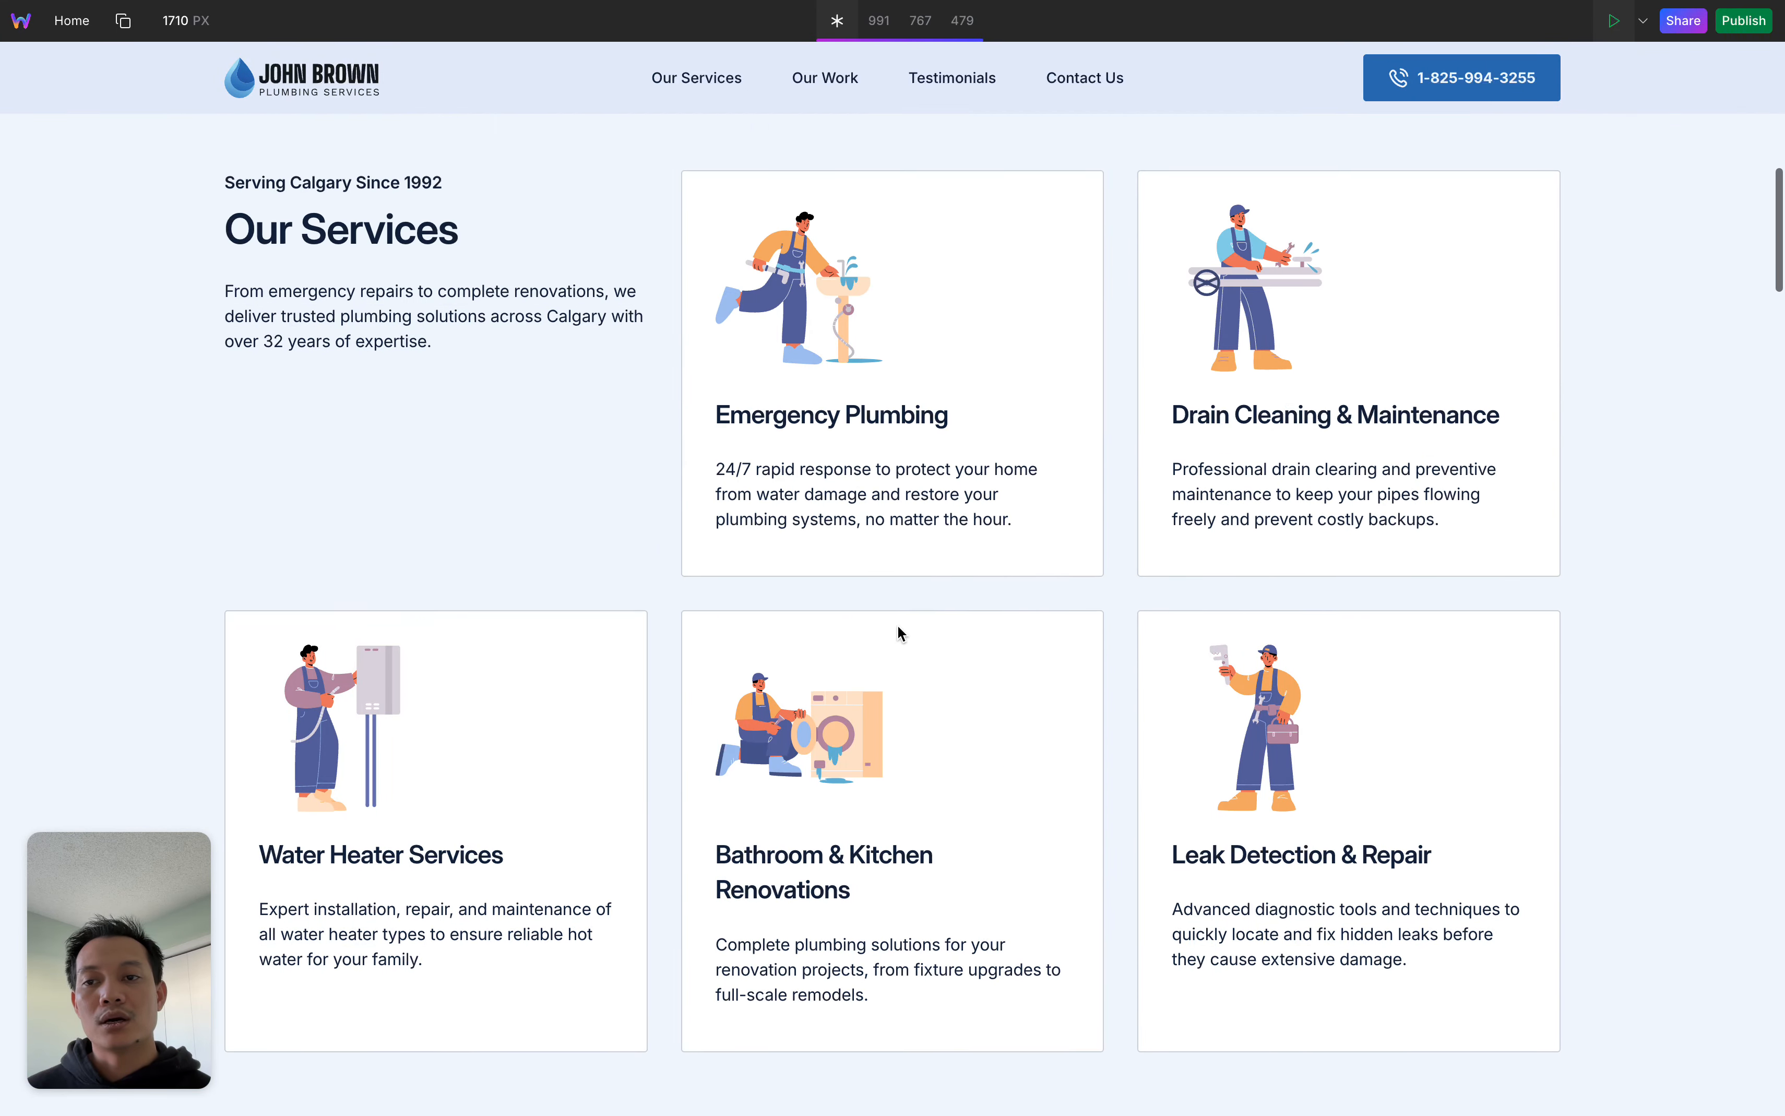
left_click_drag(209, 303, 450, 294)
left_click(547, 428)
Open the Heritage Hill Bathroom Renovation project details, review the photos, close them and continue to the "How it works" section
scroll(547, 428, "down", 15)
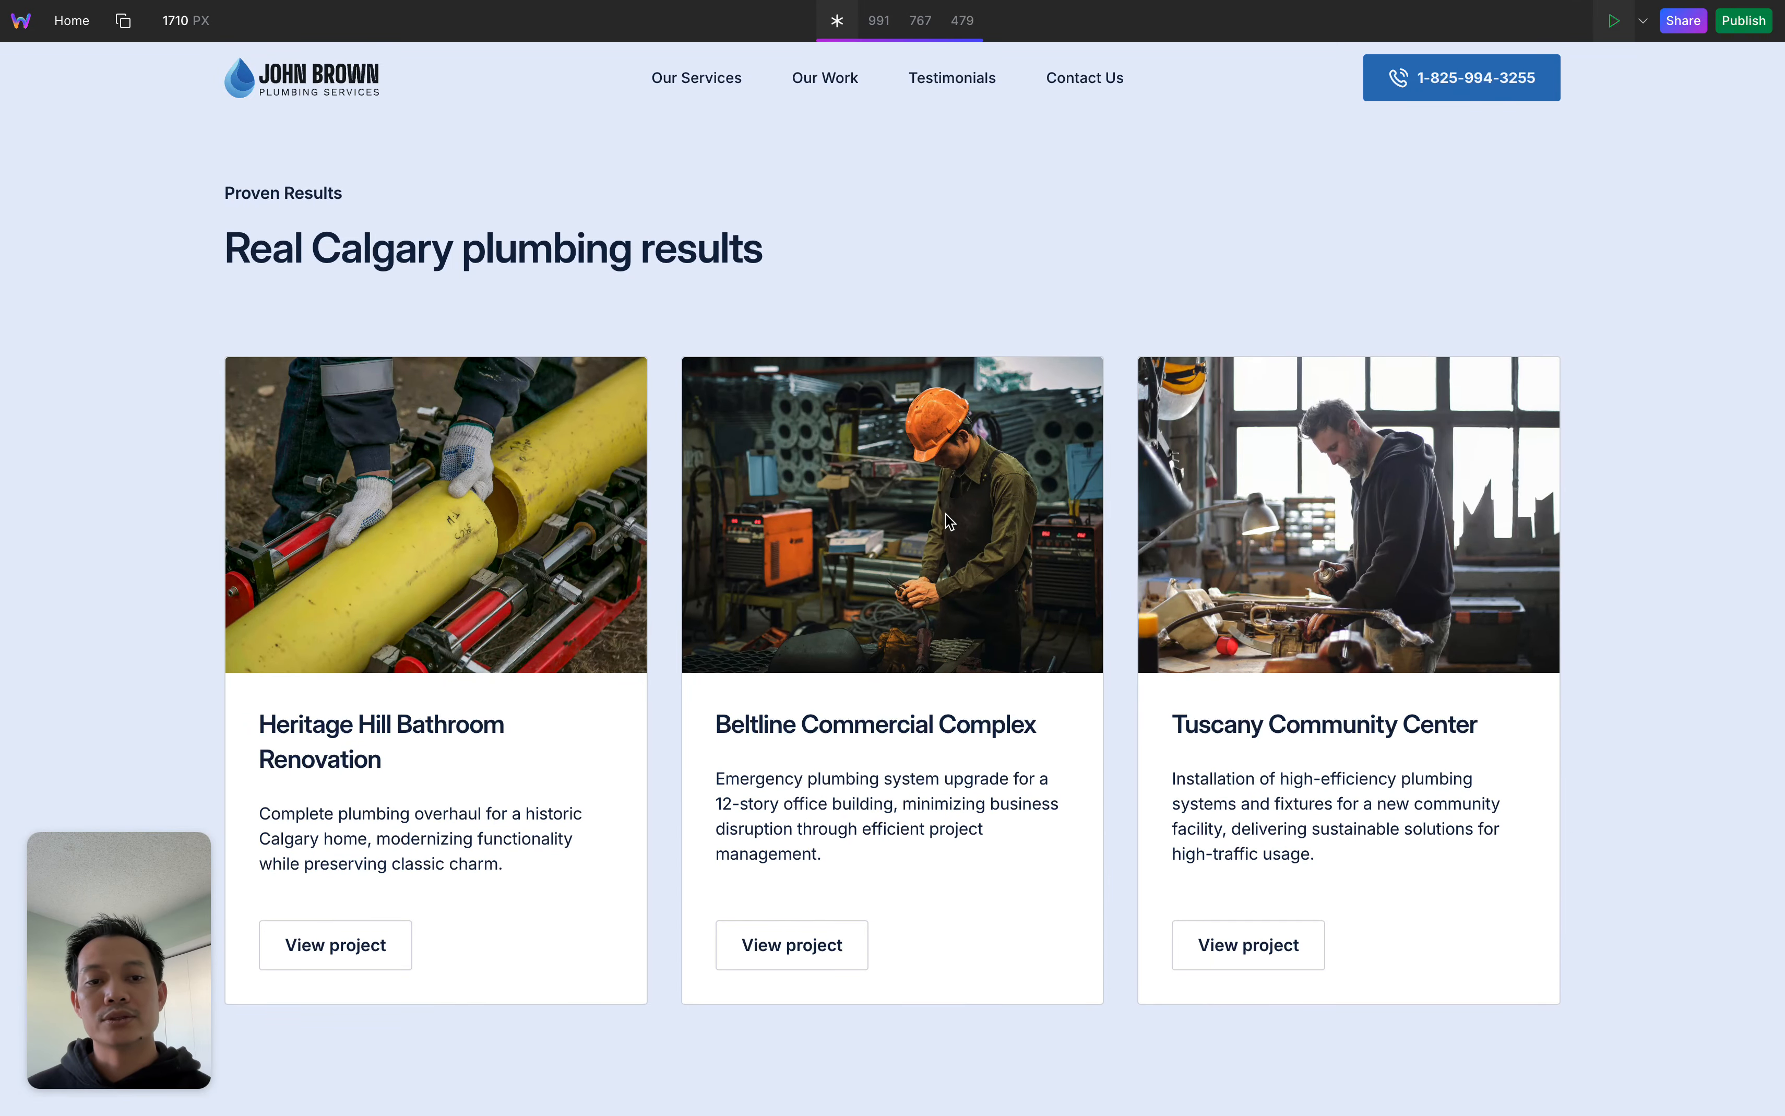
scroll(995, 812, "down", 2)
left_click(336, 798)
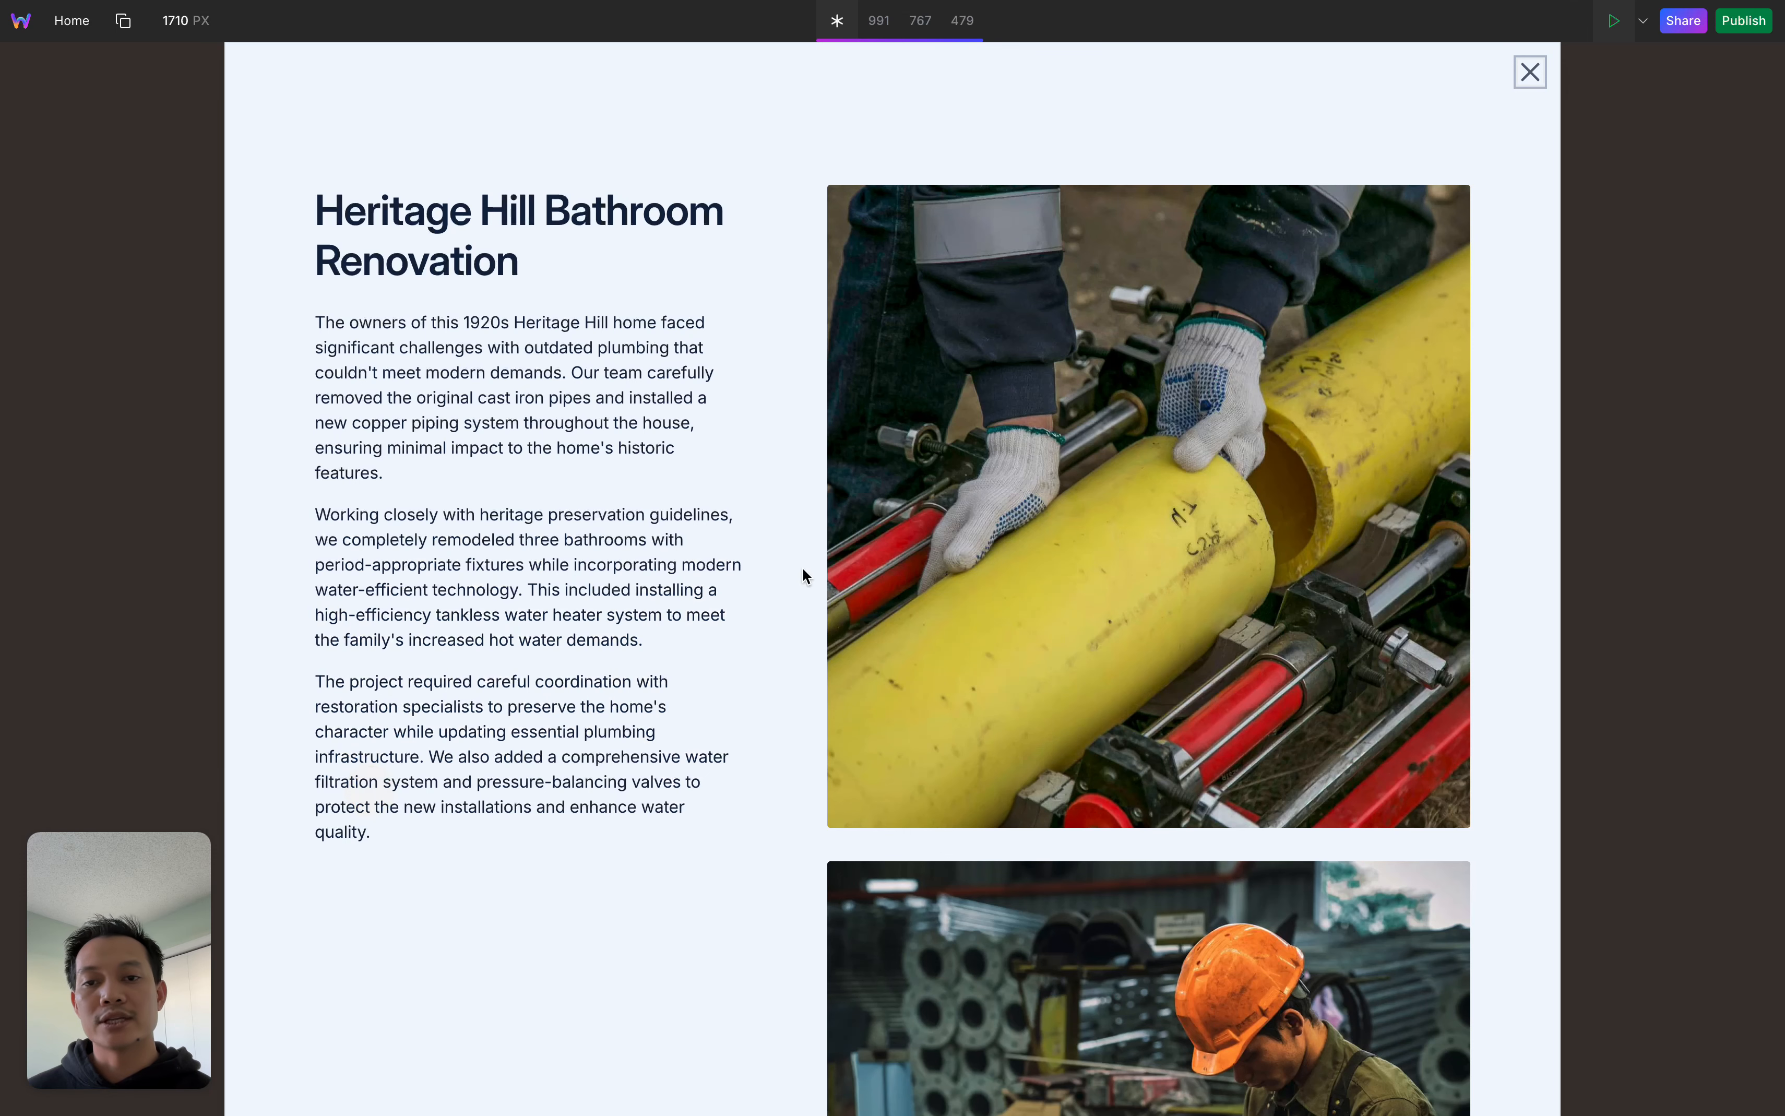
scroll(1257, 499, "down", 7)
scroll(1264, 418, "down", 9)
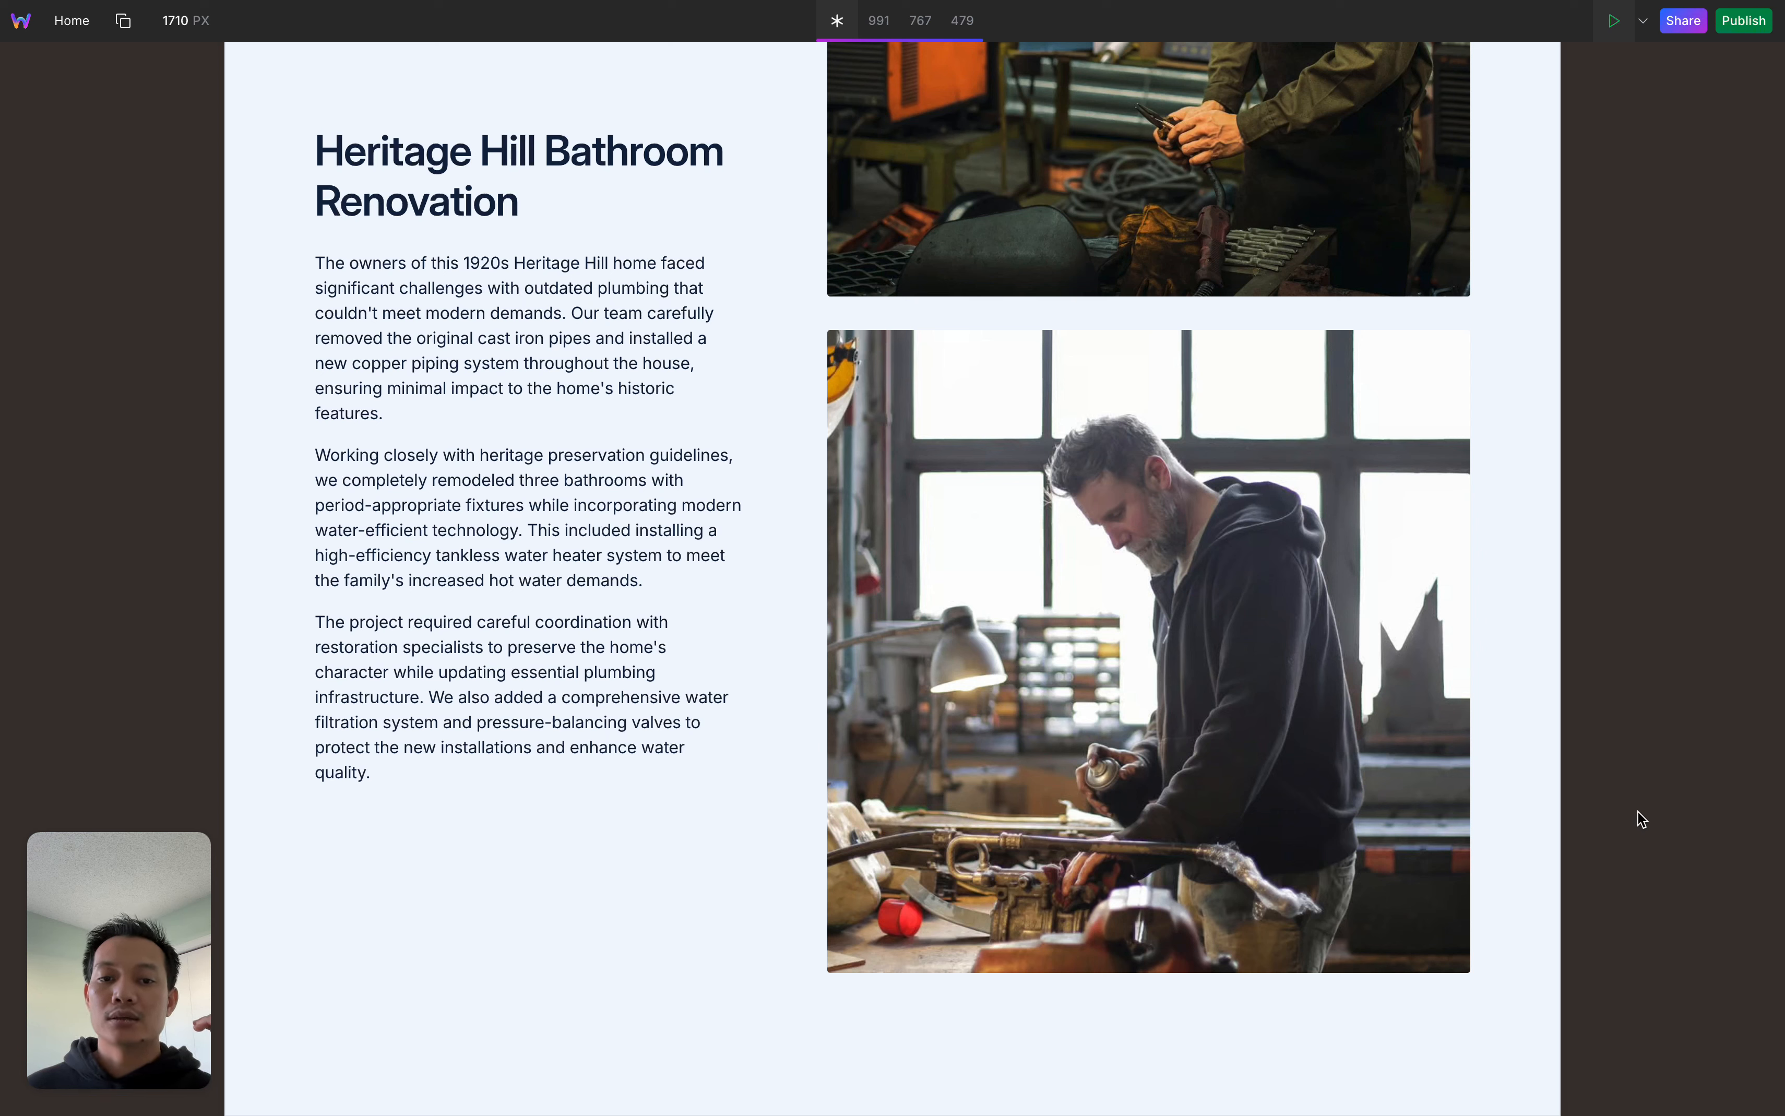
left_click(1637, 812)
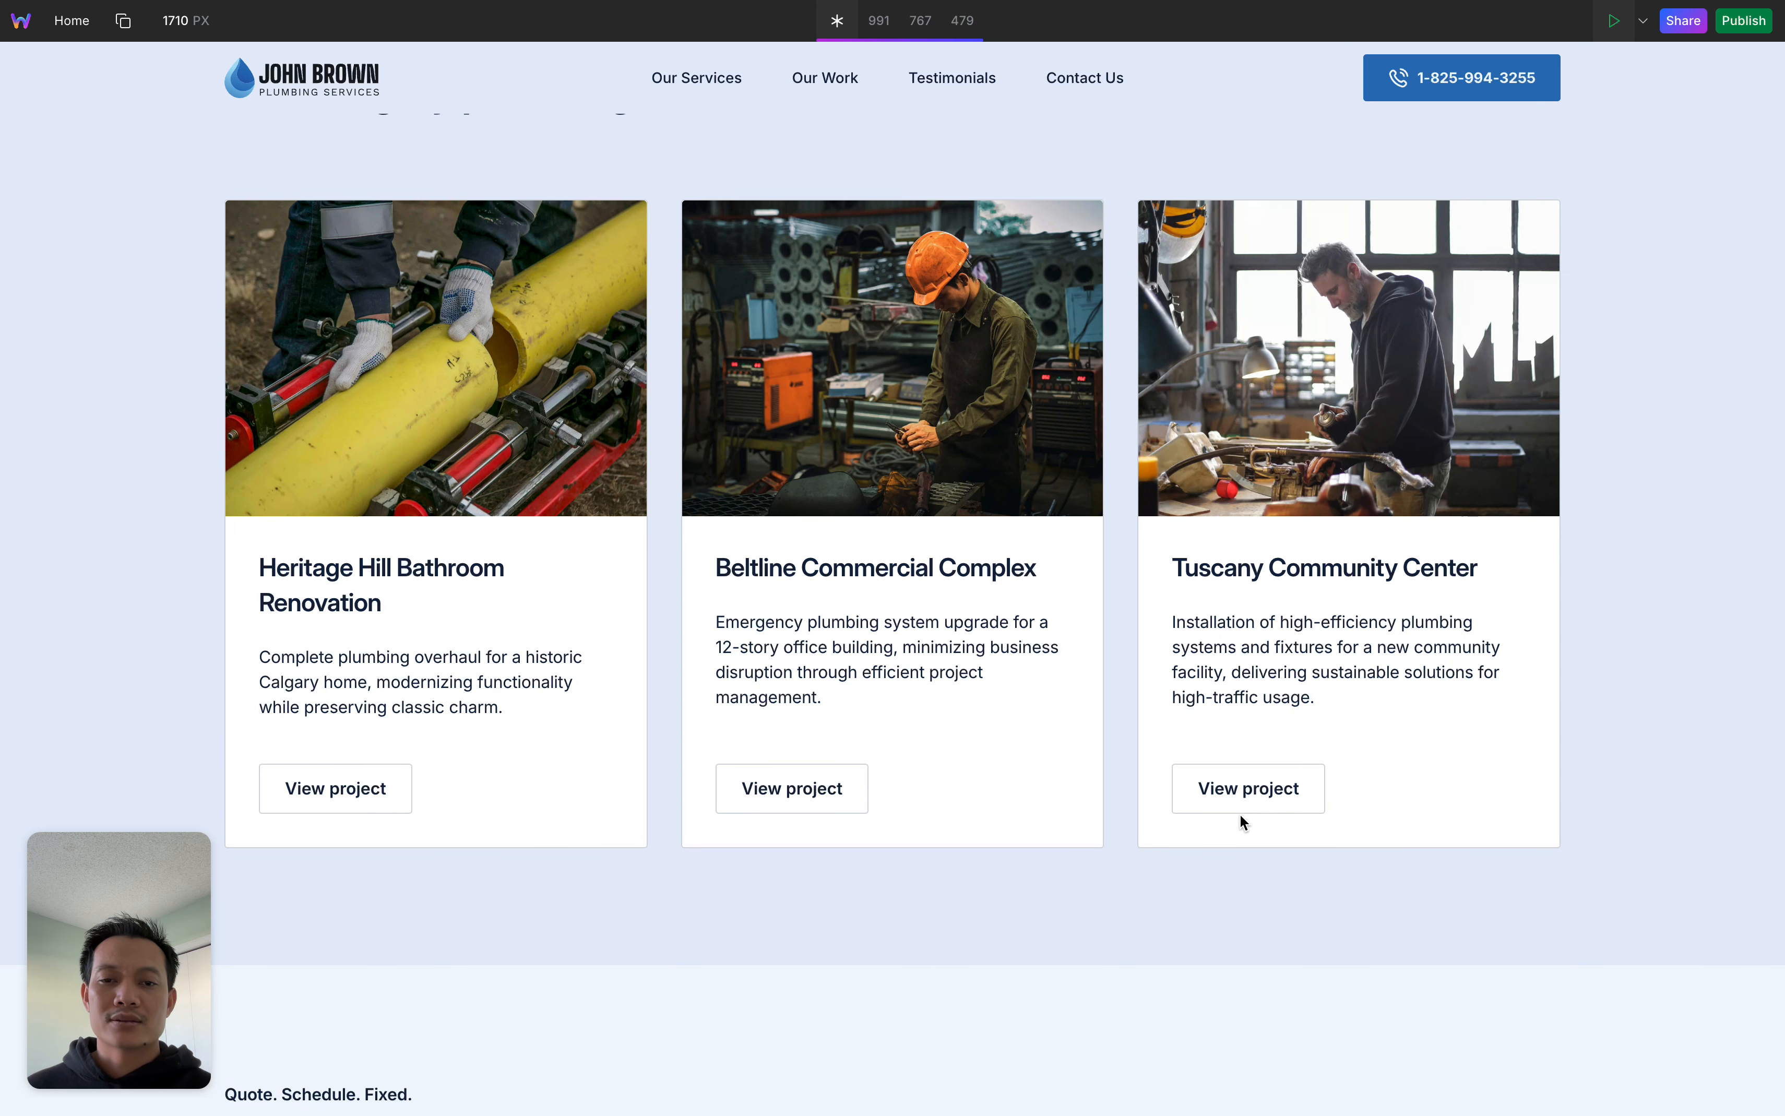
scroll(1240, 813, "up", 1)
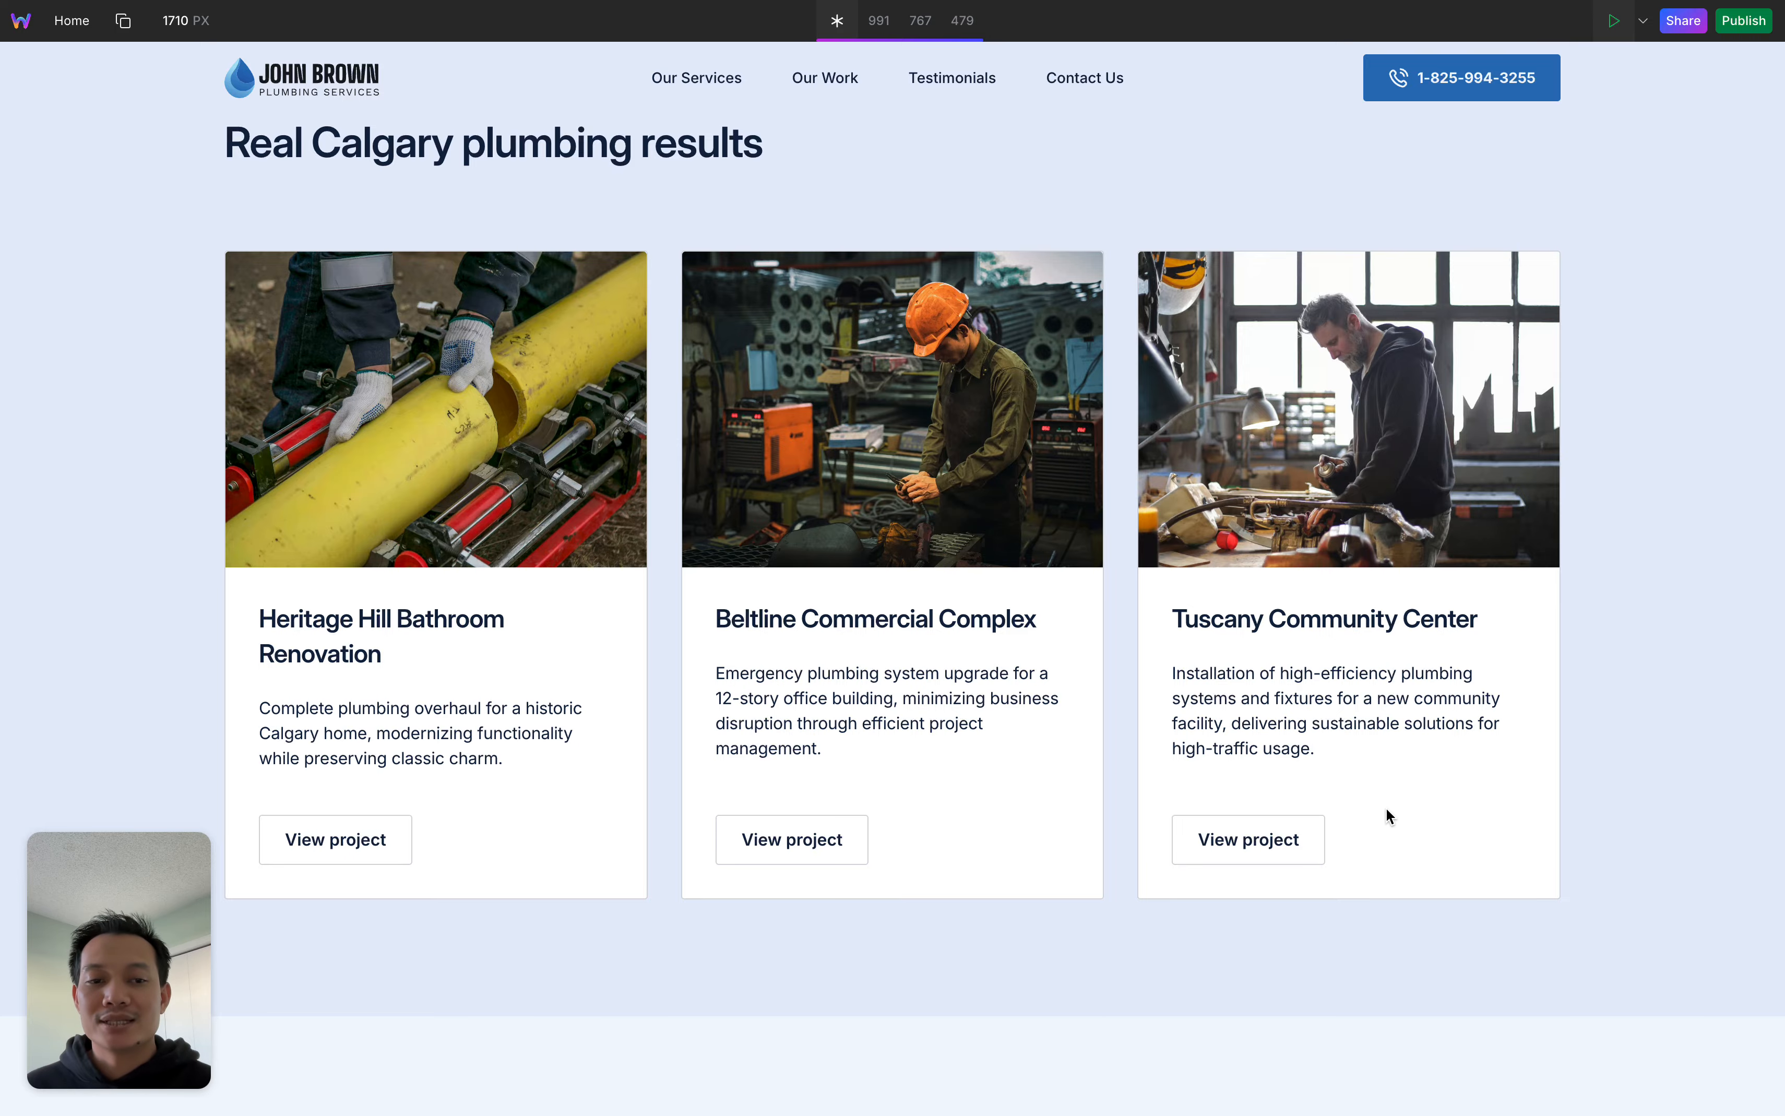
scroll(1371, 829, "down", 15)
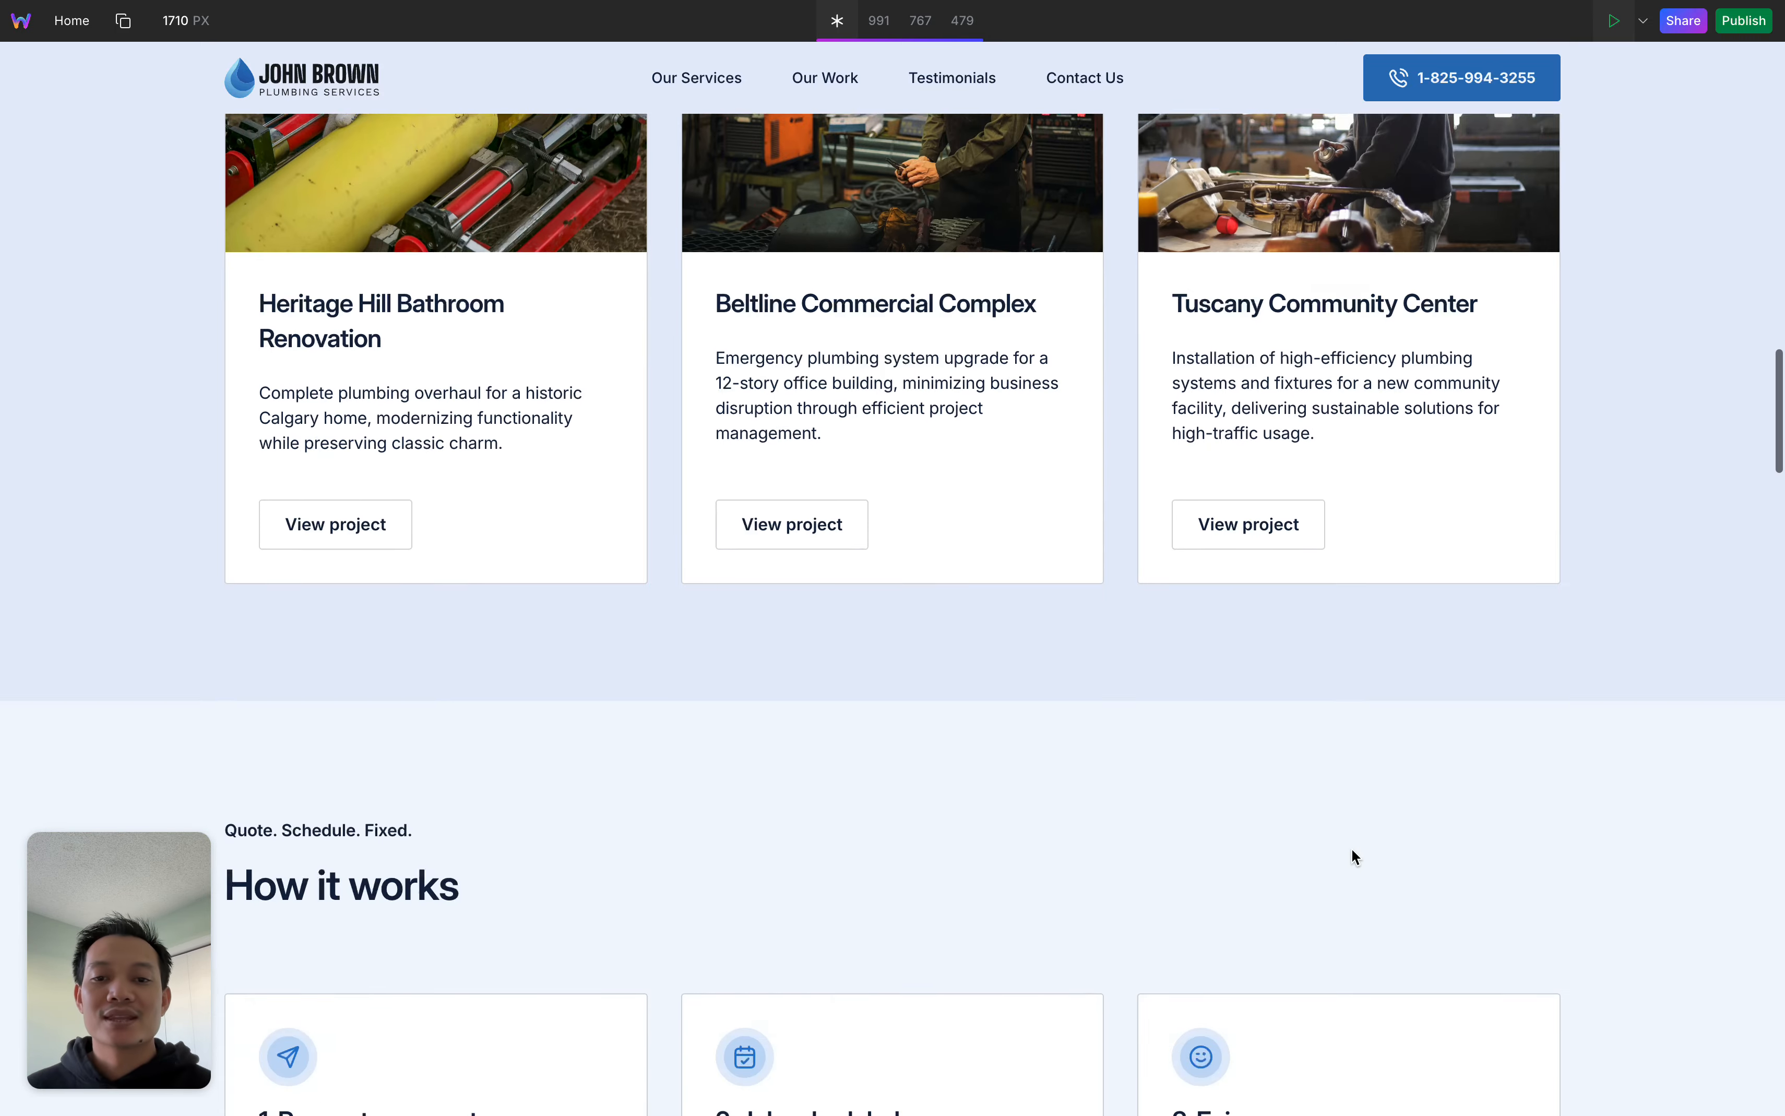
Review the preview from "How it works" through the quote form, FAQ and call-to-action, and return to the hero photo
scroll(1351, 849, "down", 20)
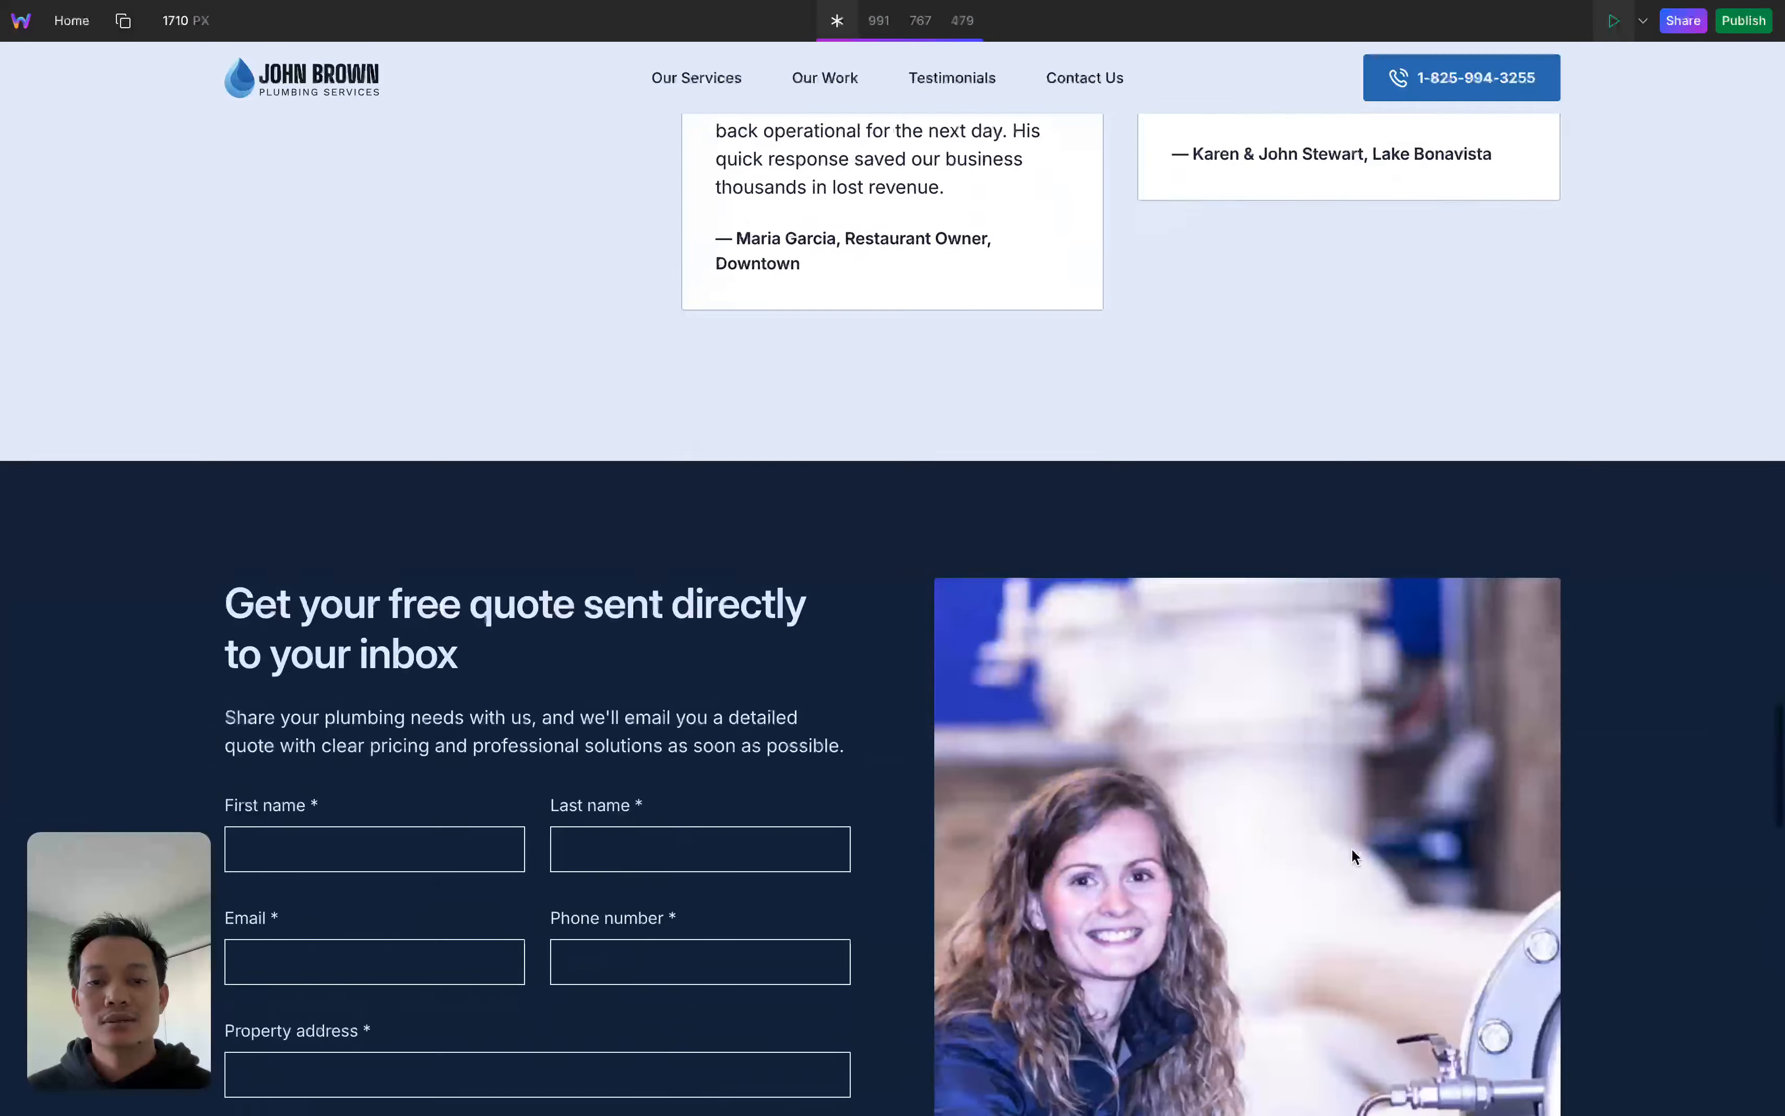
scroll(1269, 551, "down", 20)
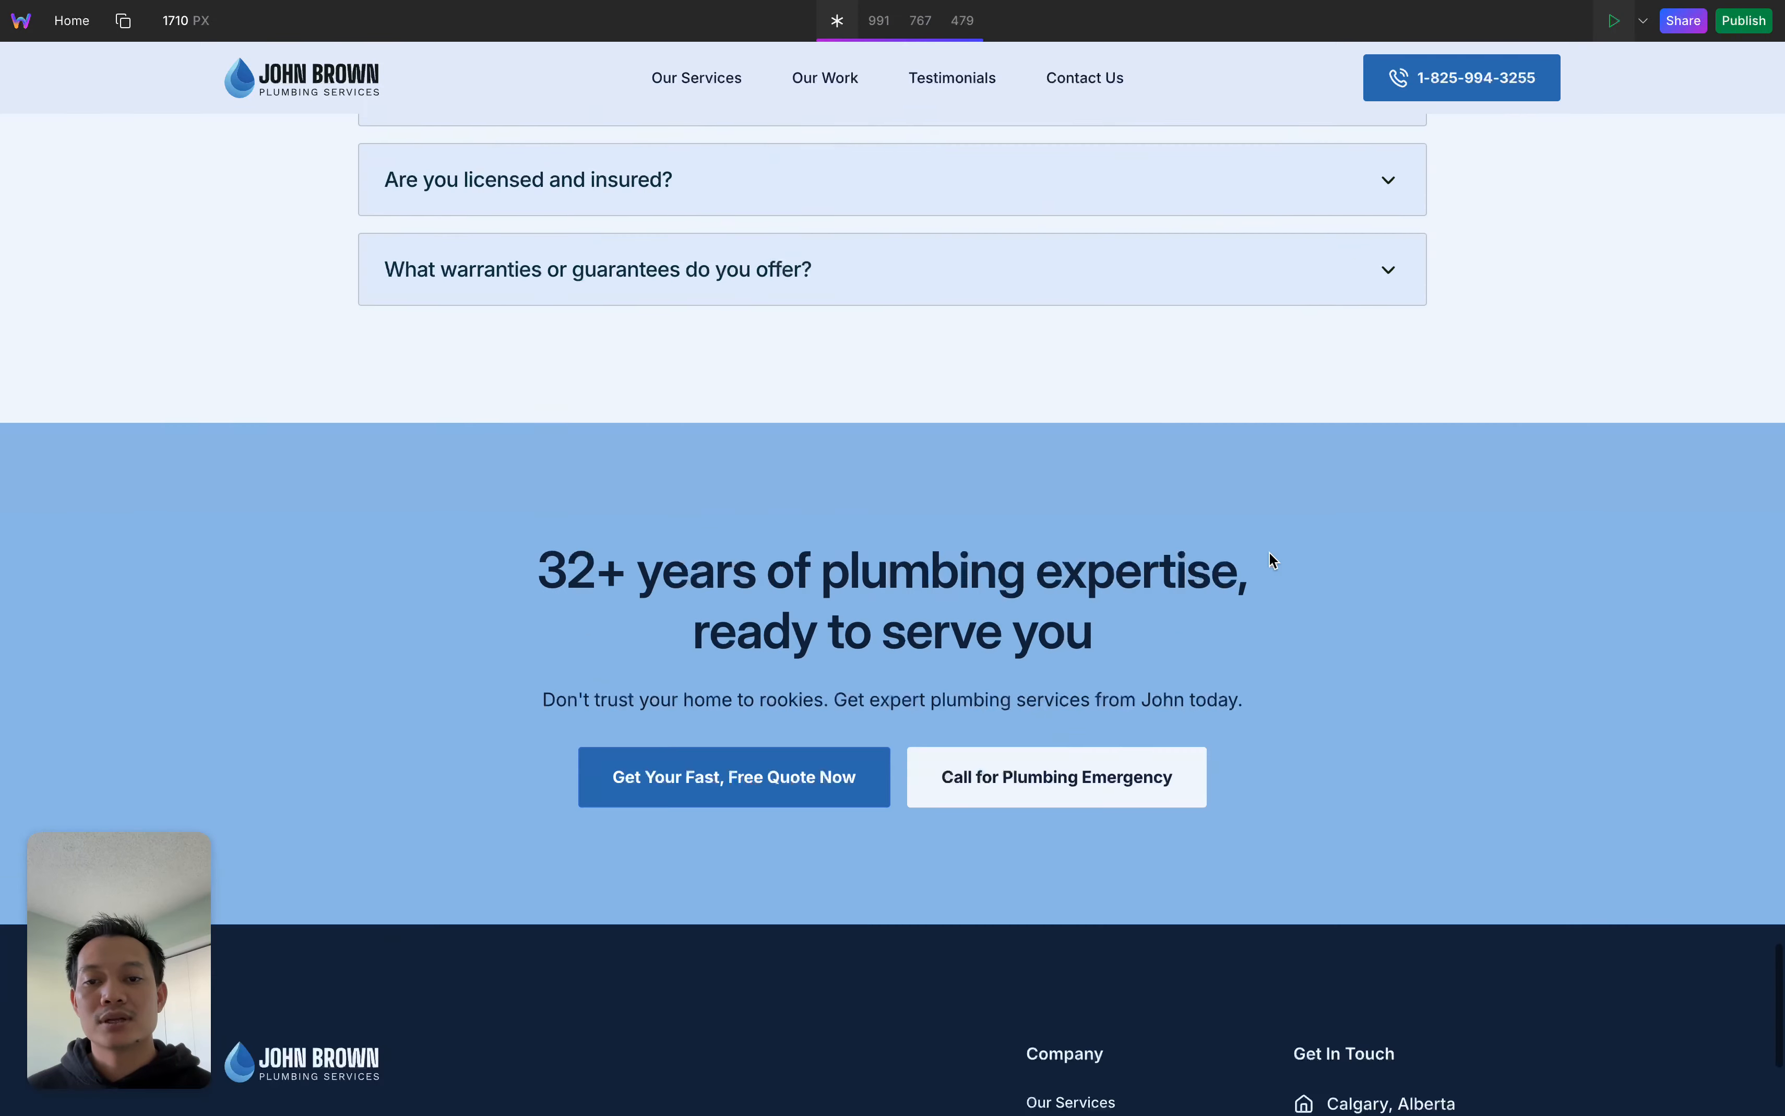
scroll(1274, 561, "up", 20)
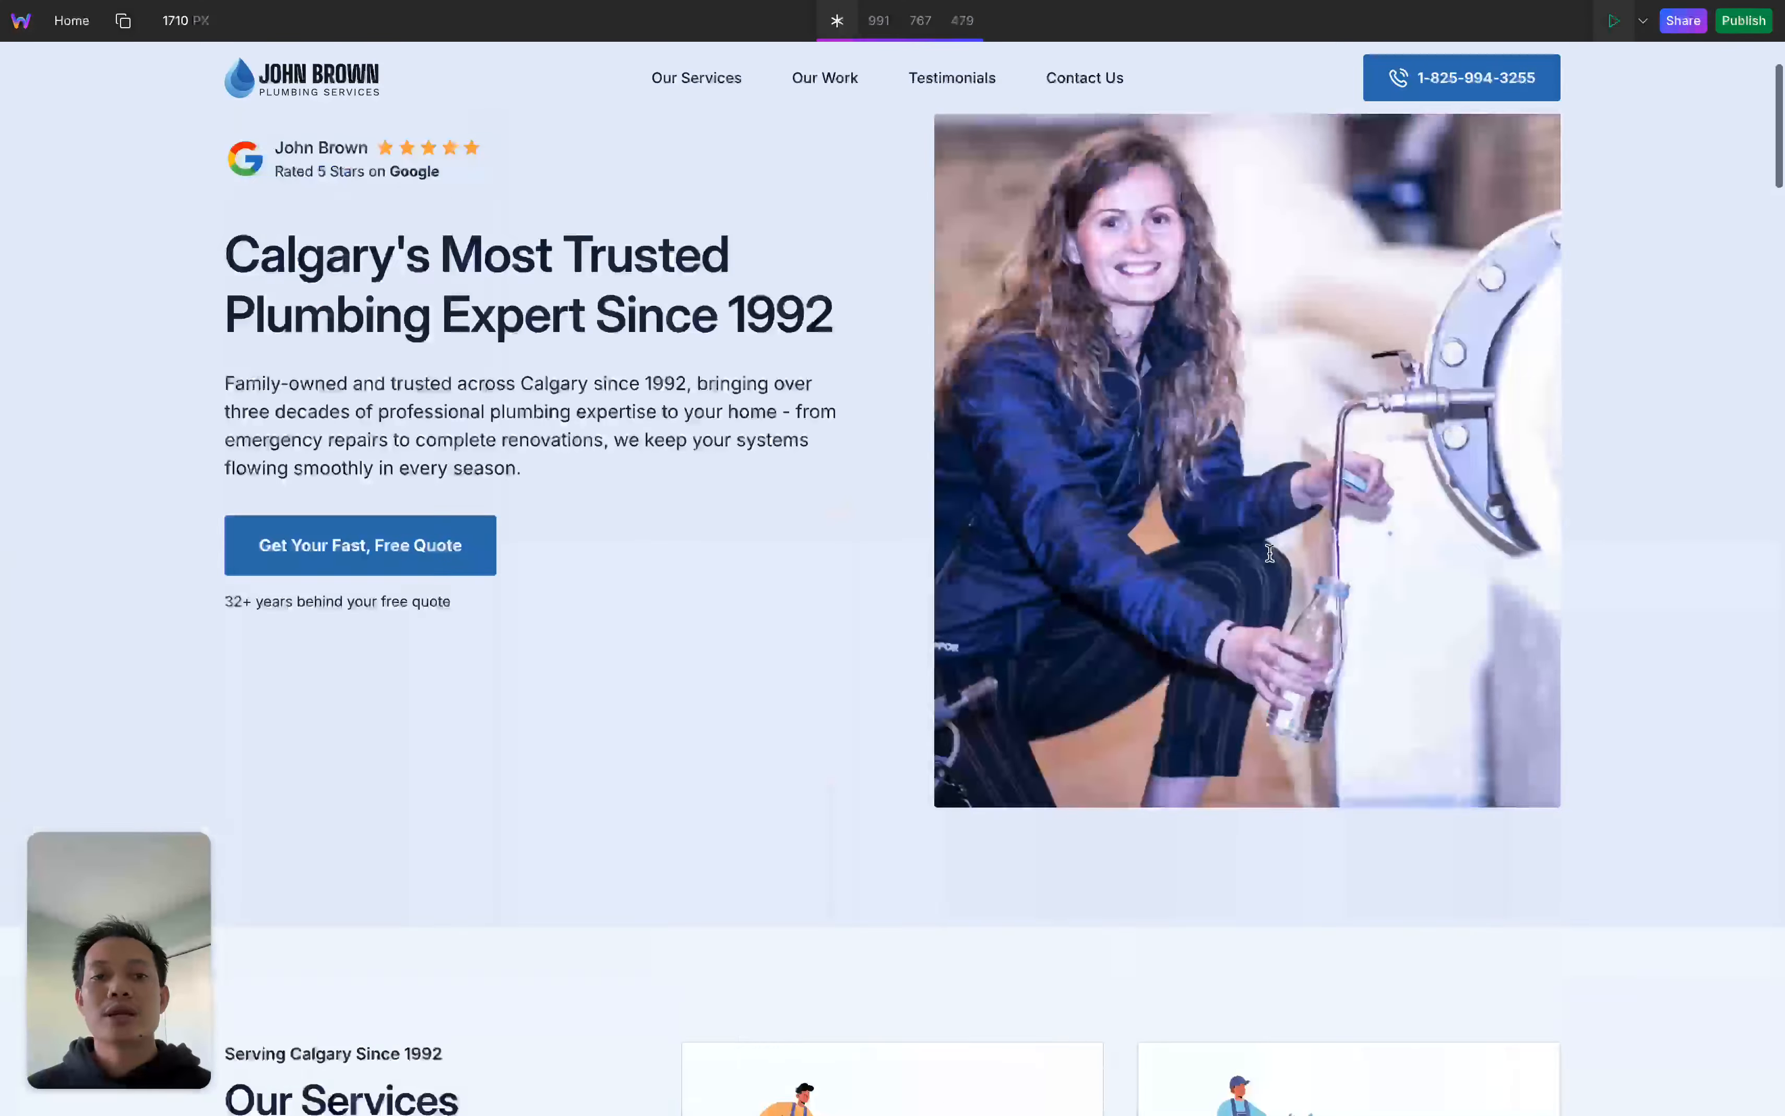
scroll(1218, 617, "down", 2)
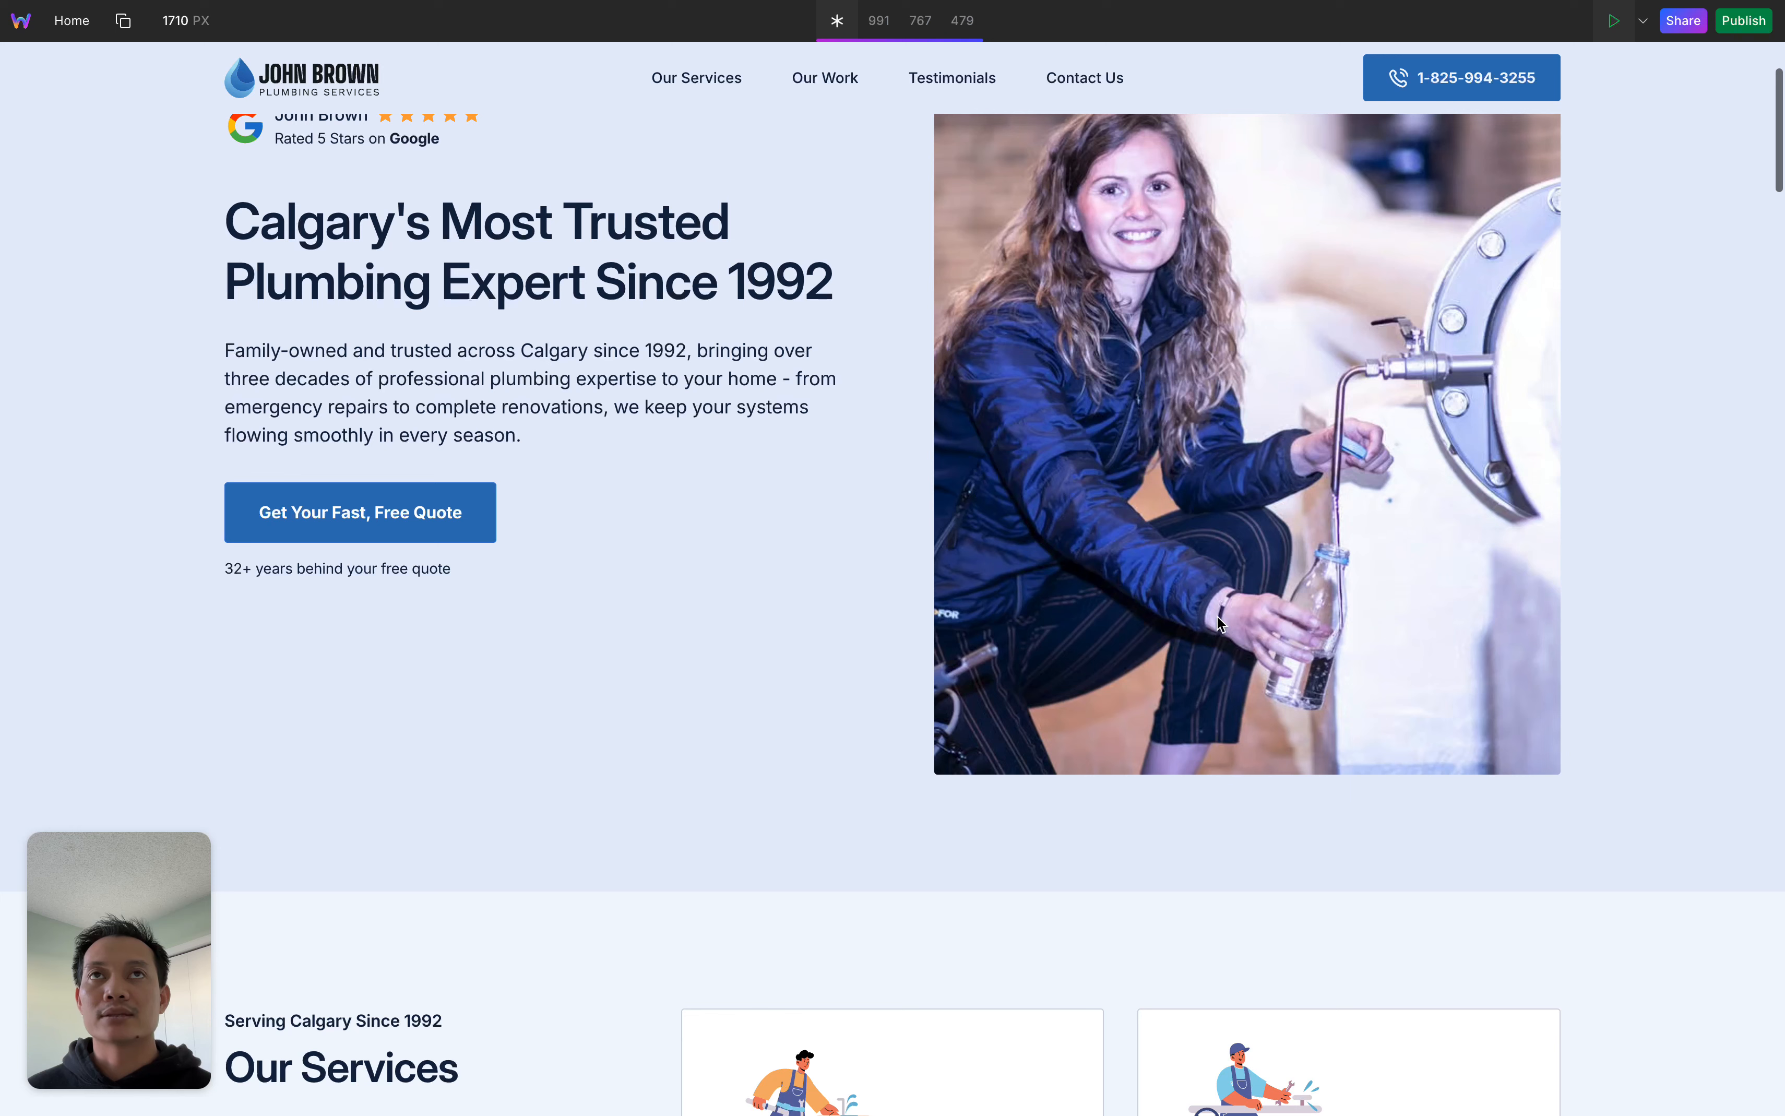
scroll(1217, 617, "up", 4)
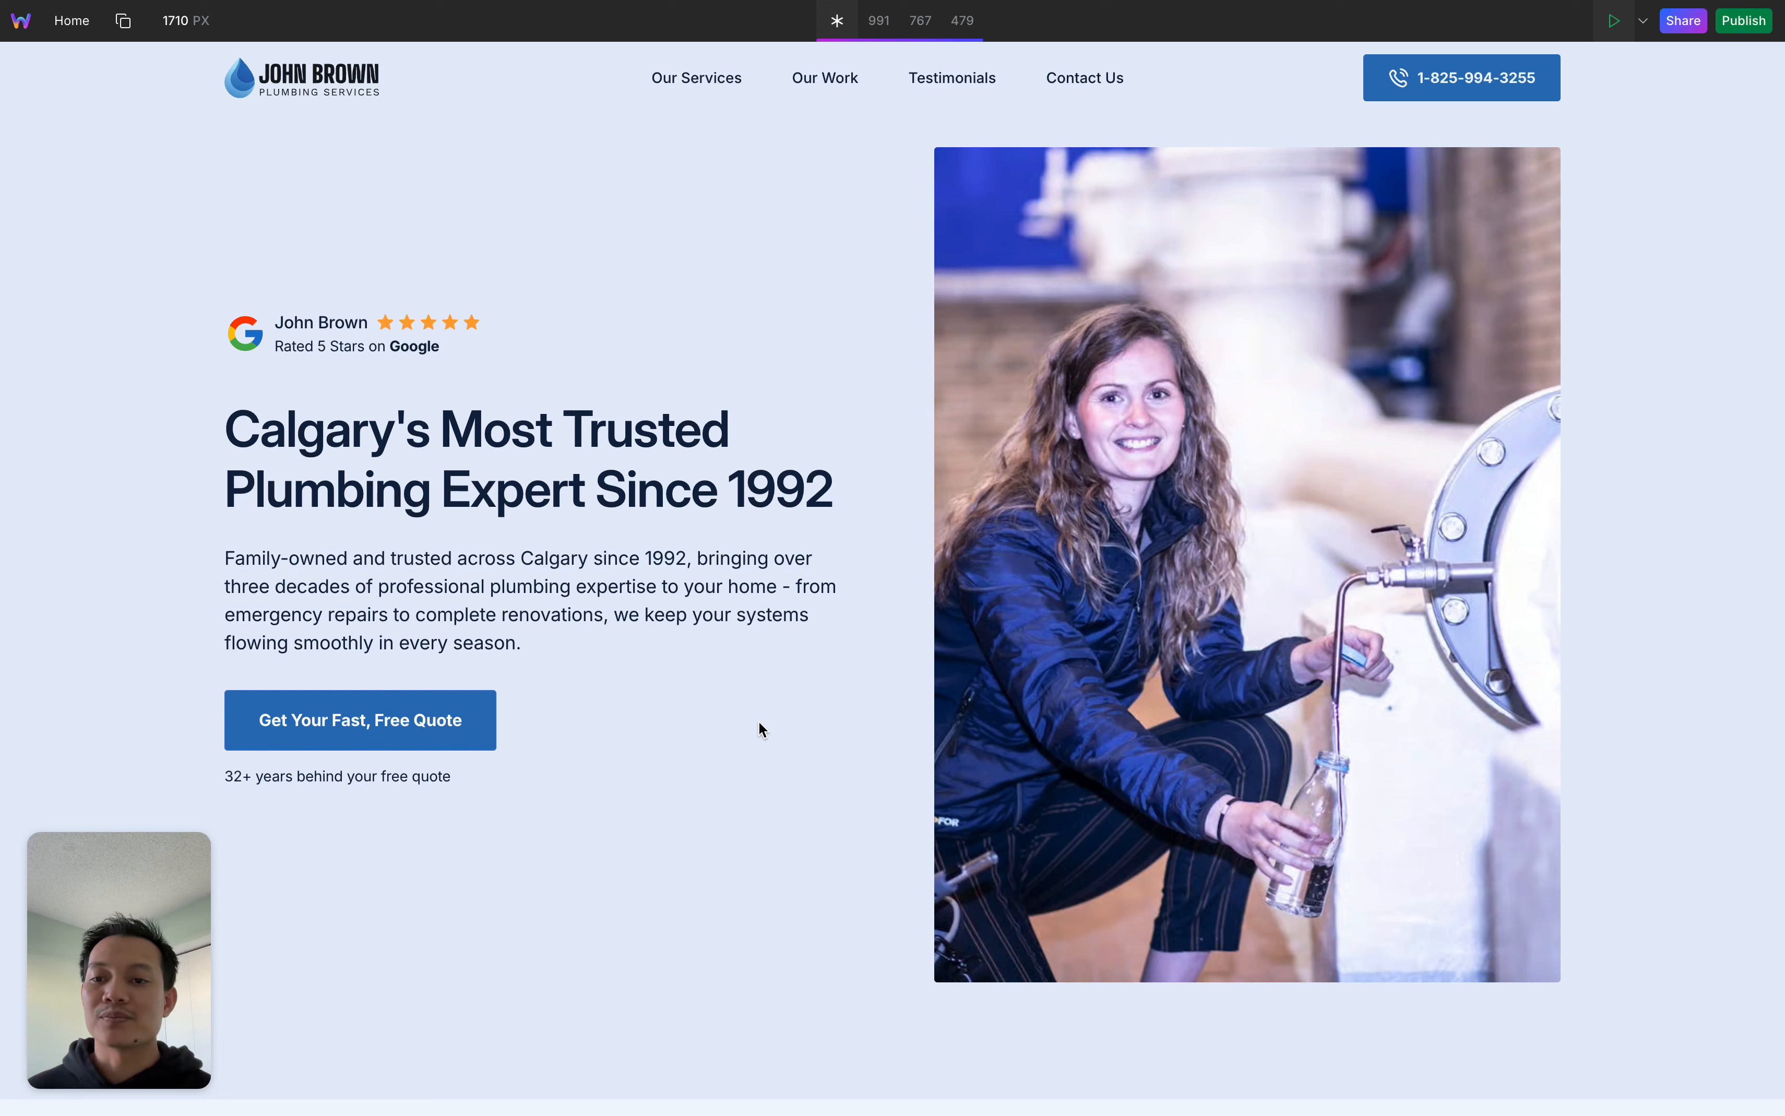
Switch to the Photopea site and examine its name and the "Free Online Photo Editor" heading
mouse_move(2, 520)
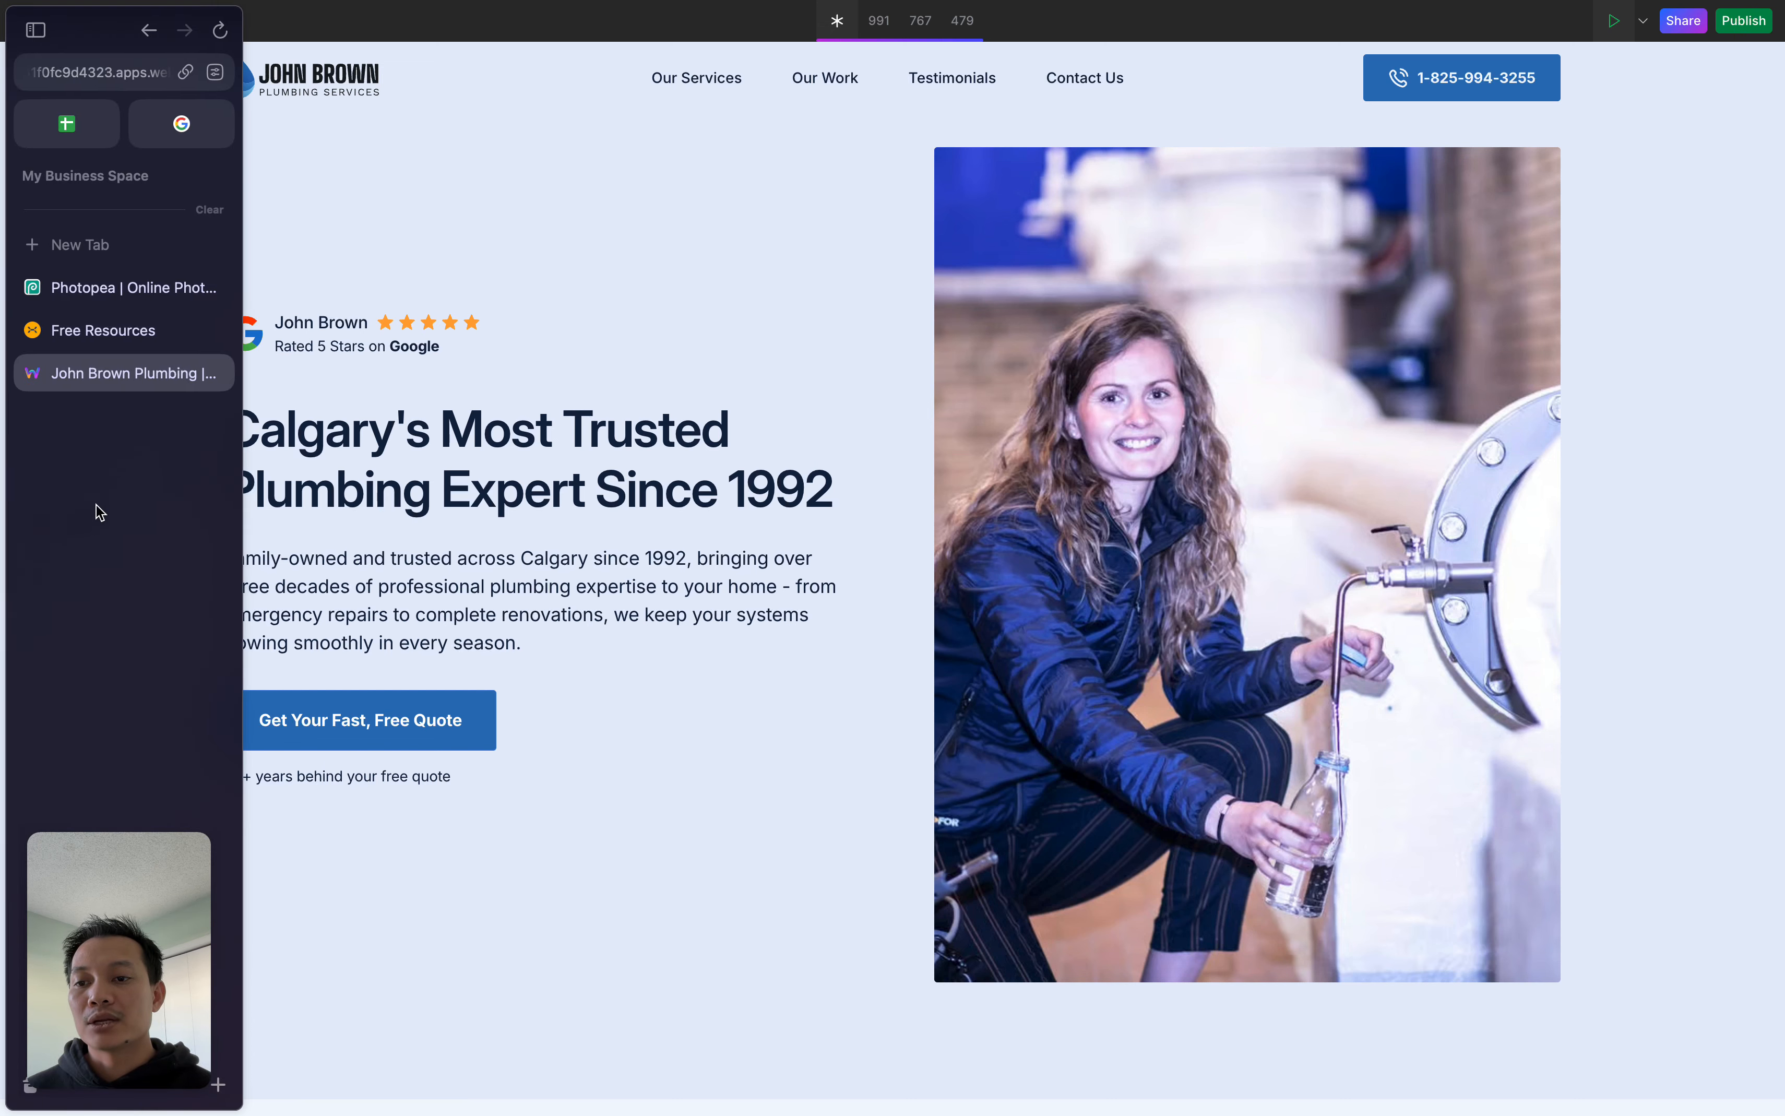
left_click(124, 290)
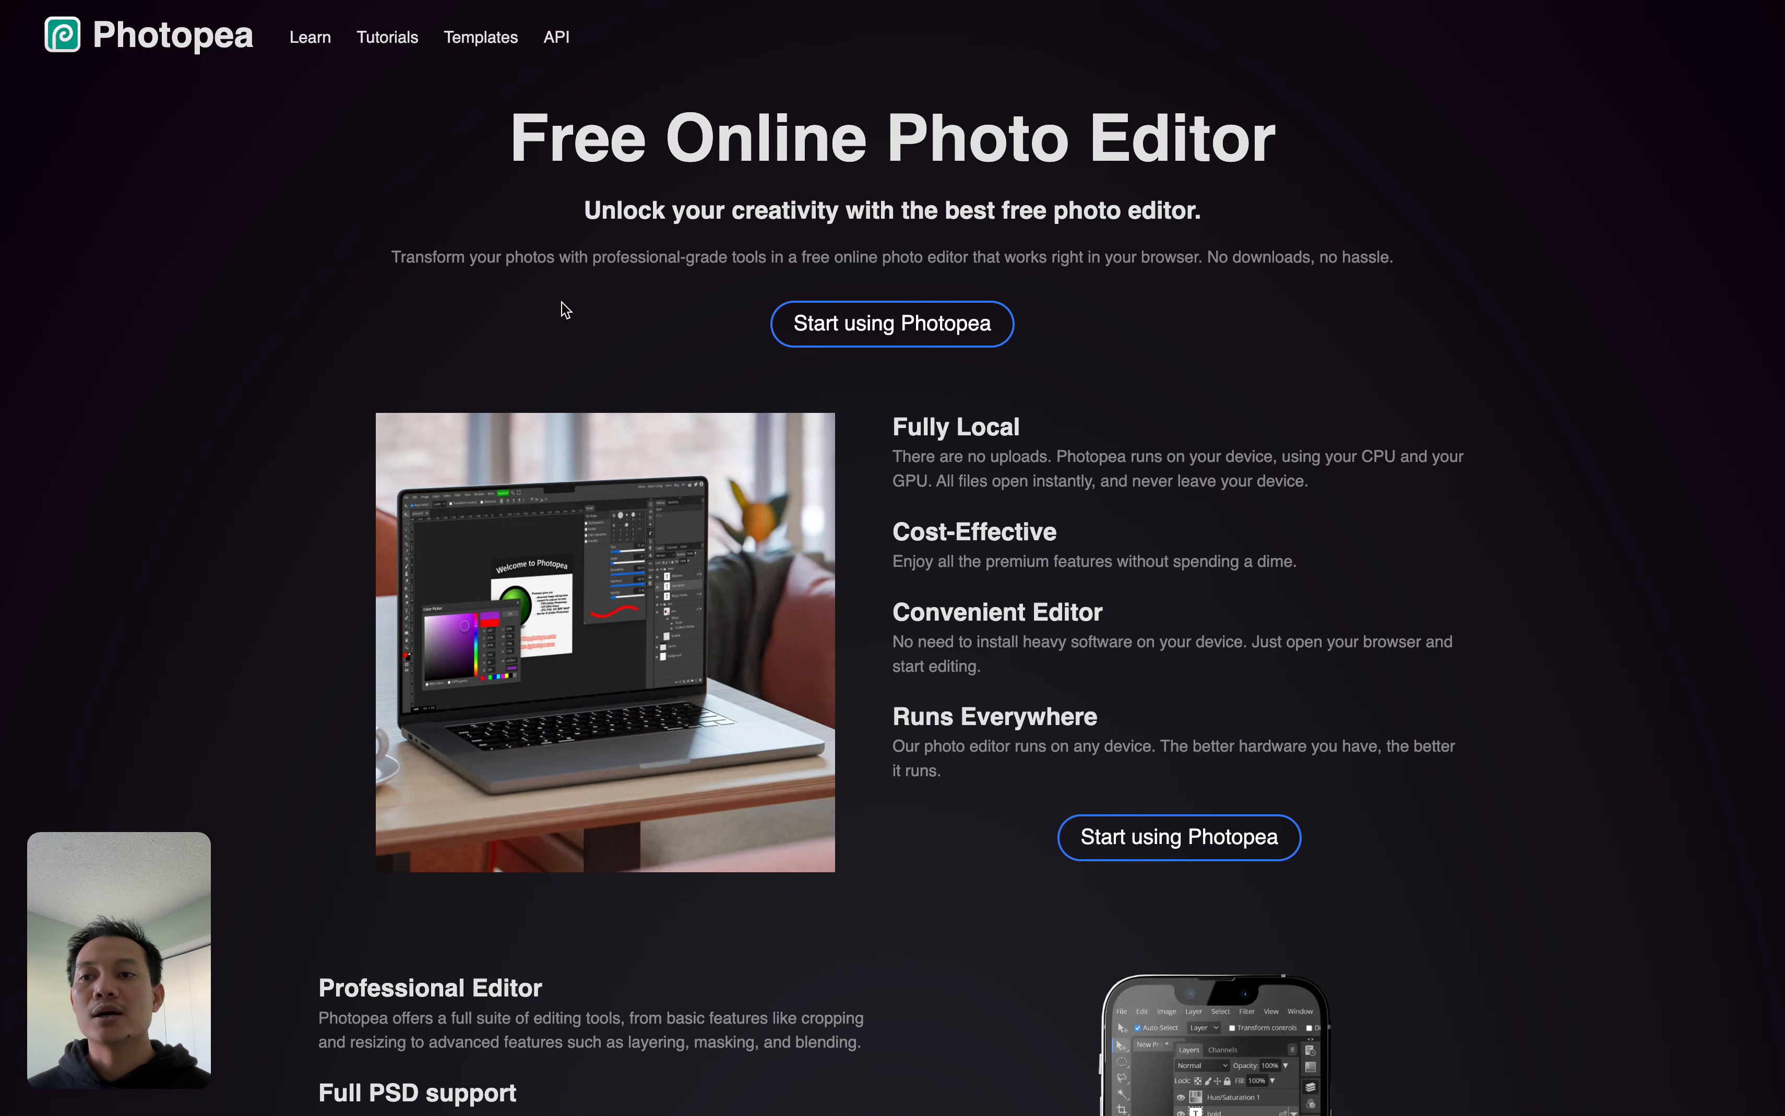
left_click_drag(93, 52, 243, 52)
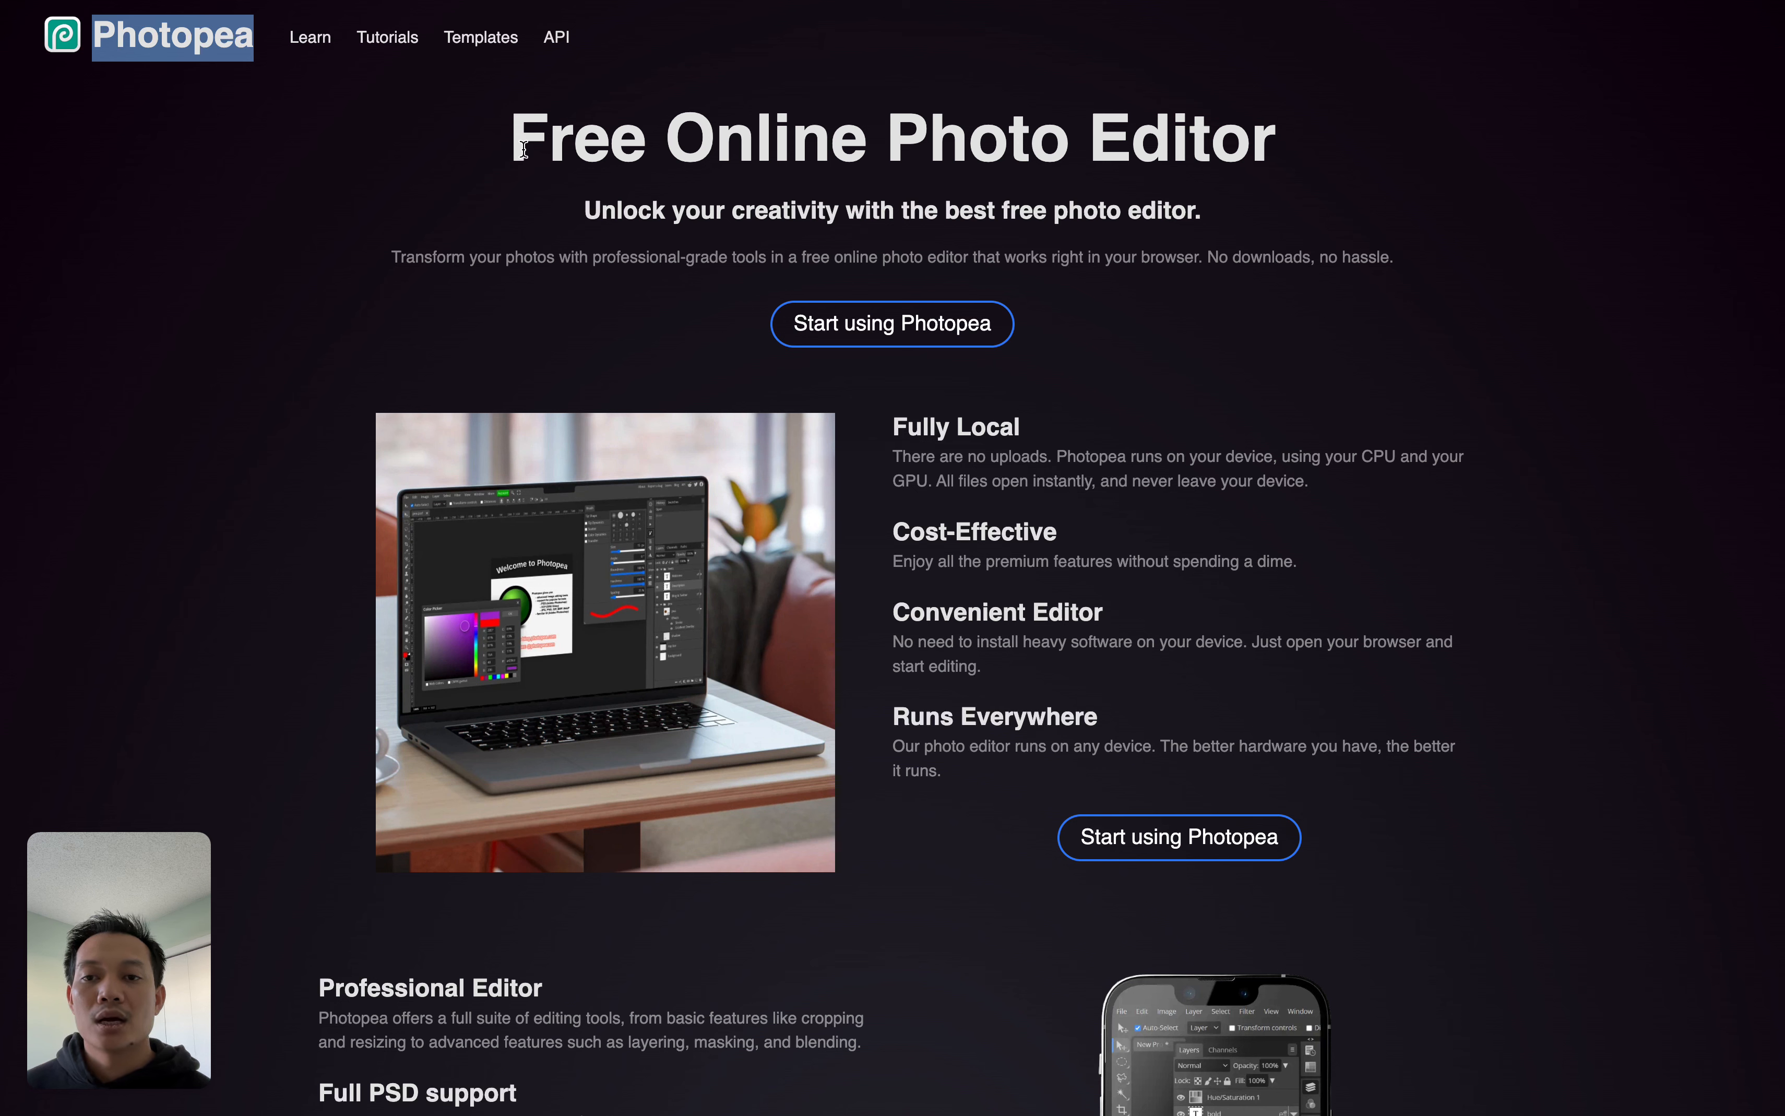
left_click_drag(515, 144, 666, 141)
left_click(1284, 144)
left_click(817, 151)
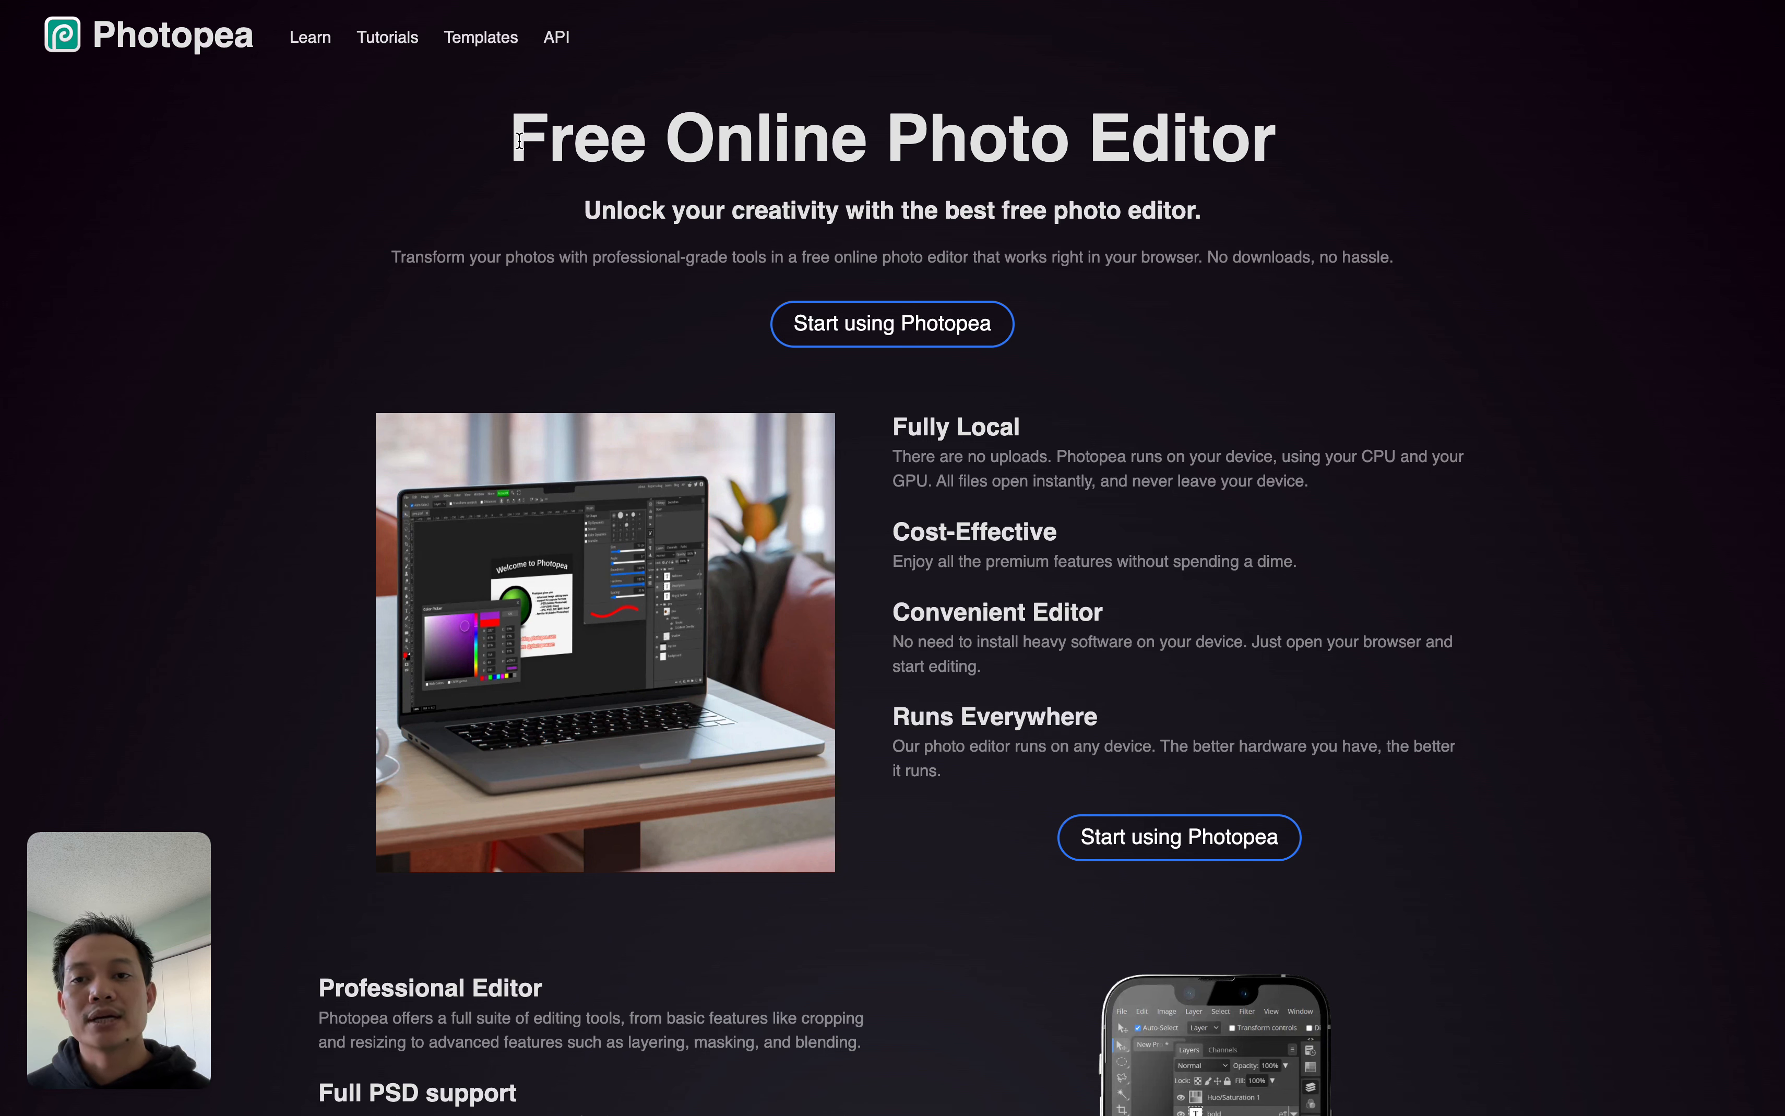
left_click_drag(520, 140, 1386, 143)
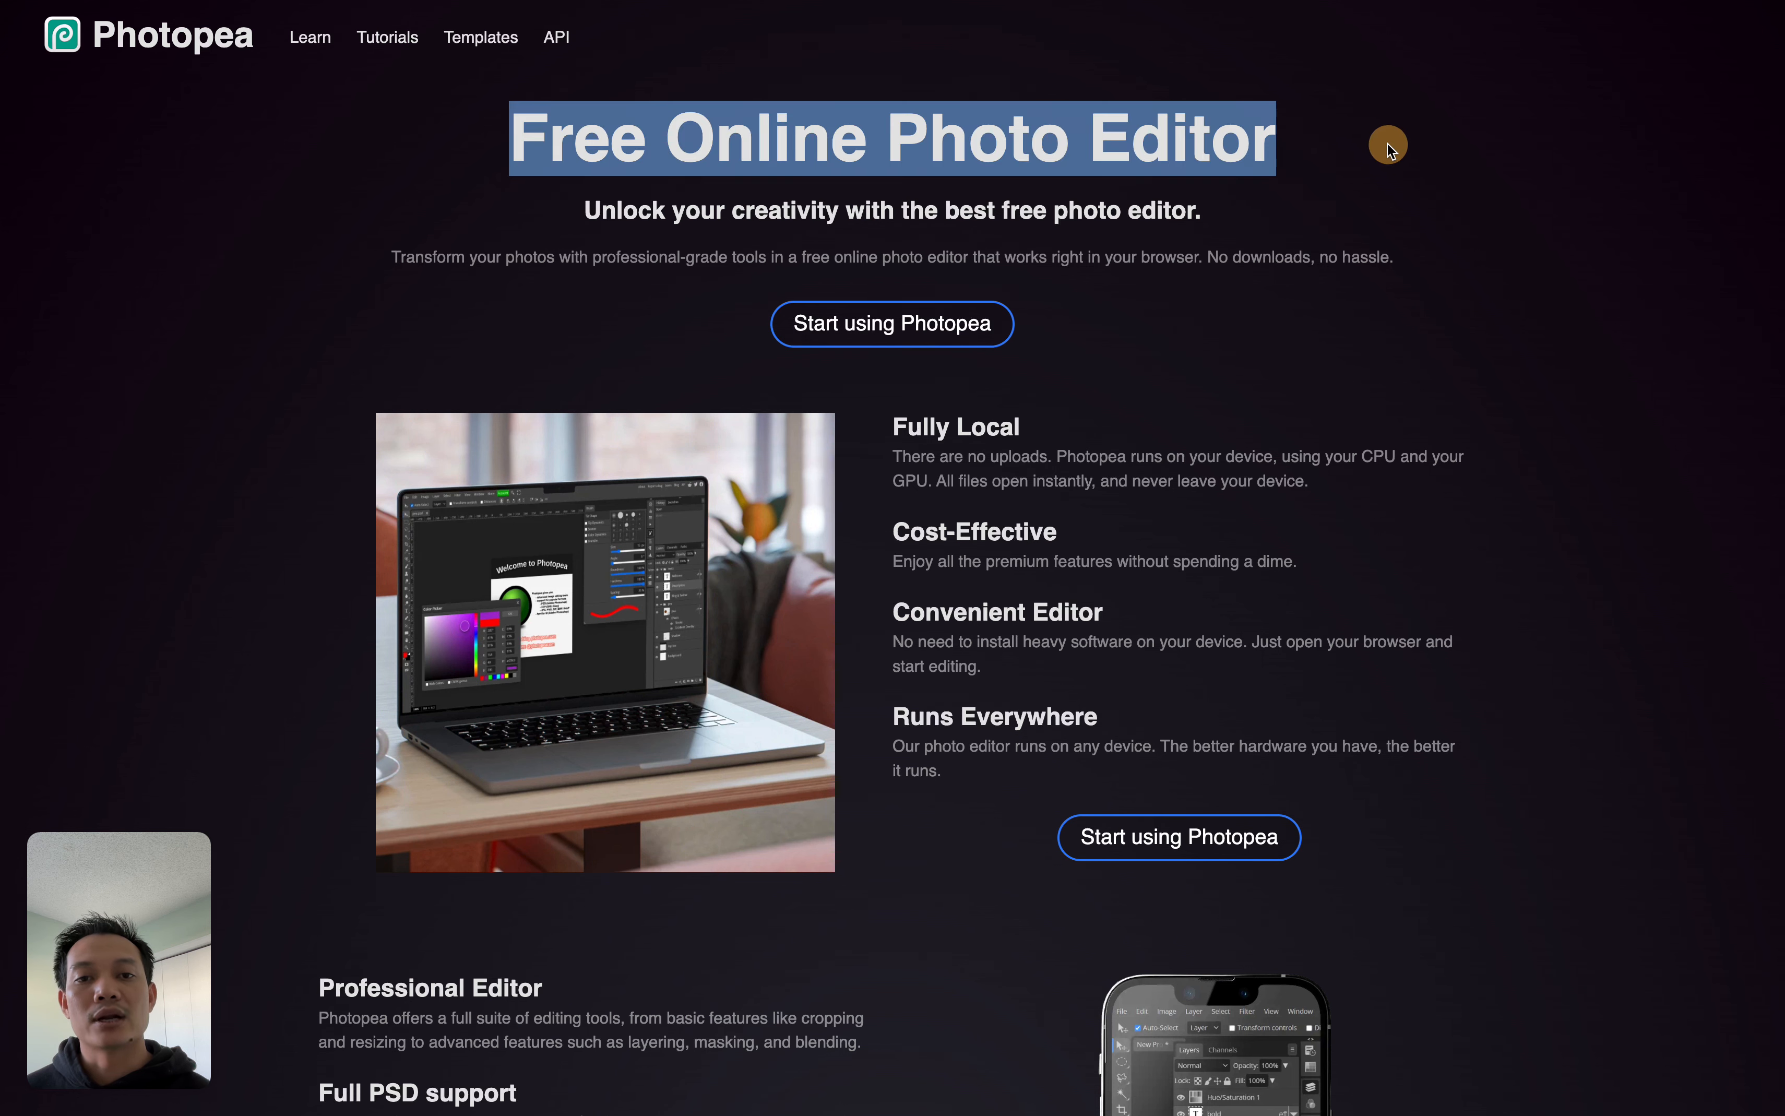
left_click(1357, 159)
Launch the Photopea editor and look at the Free and Premium account types, closing the account details
mouse_move(3, 134)
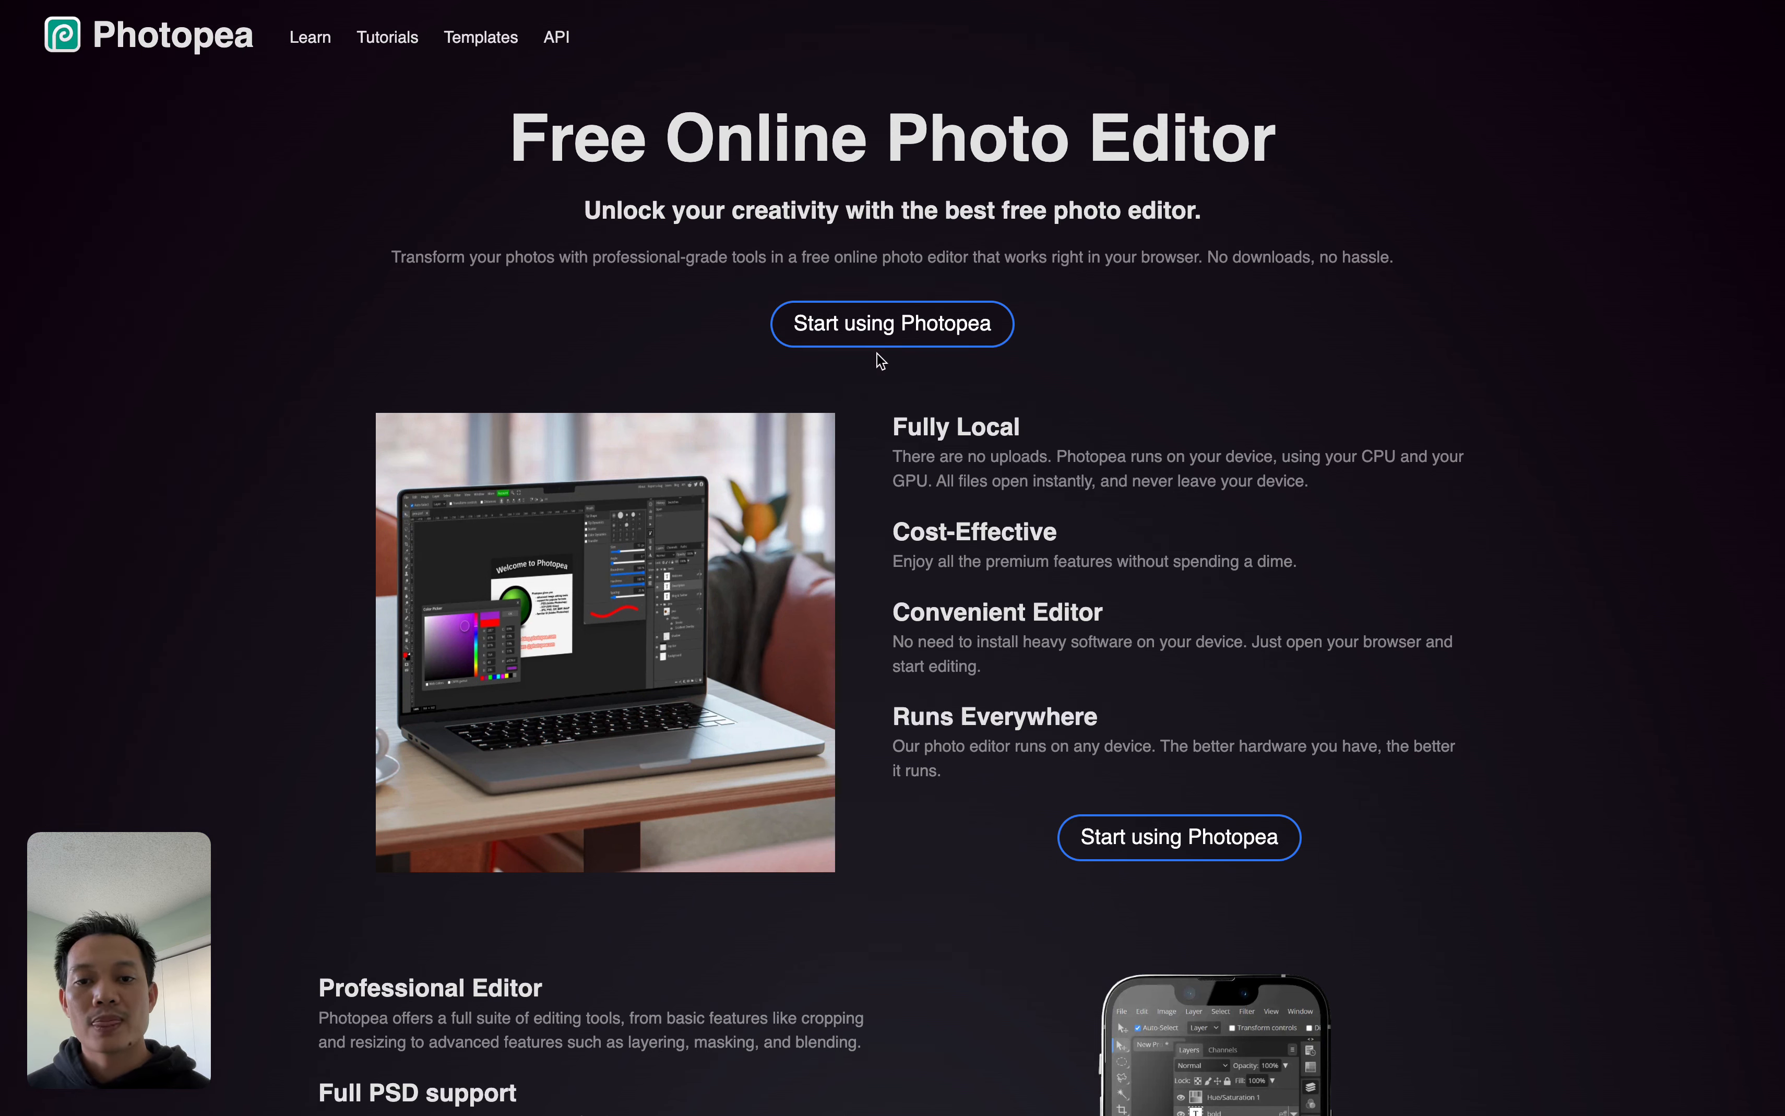
left_click(881, 332)
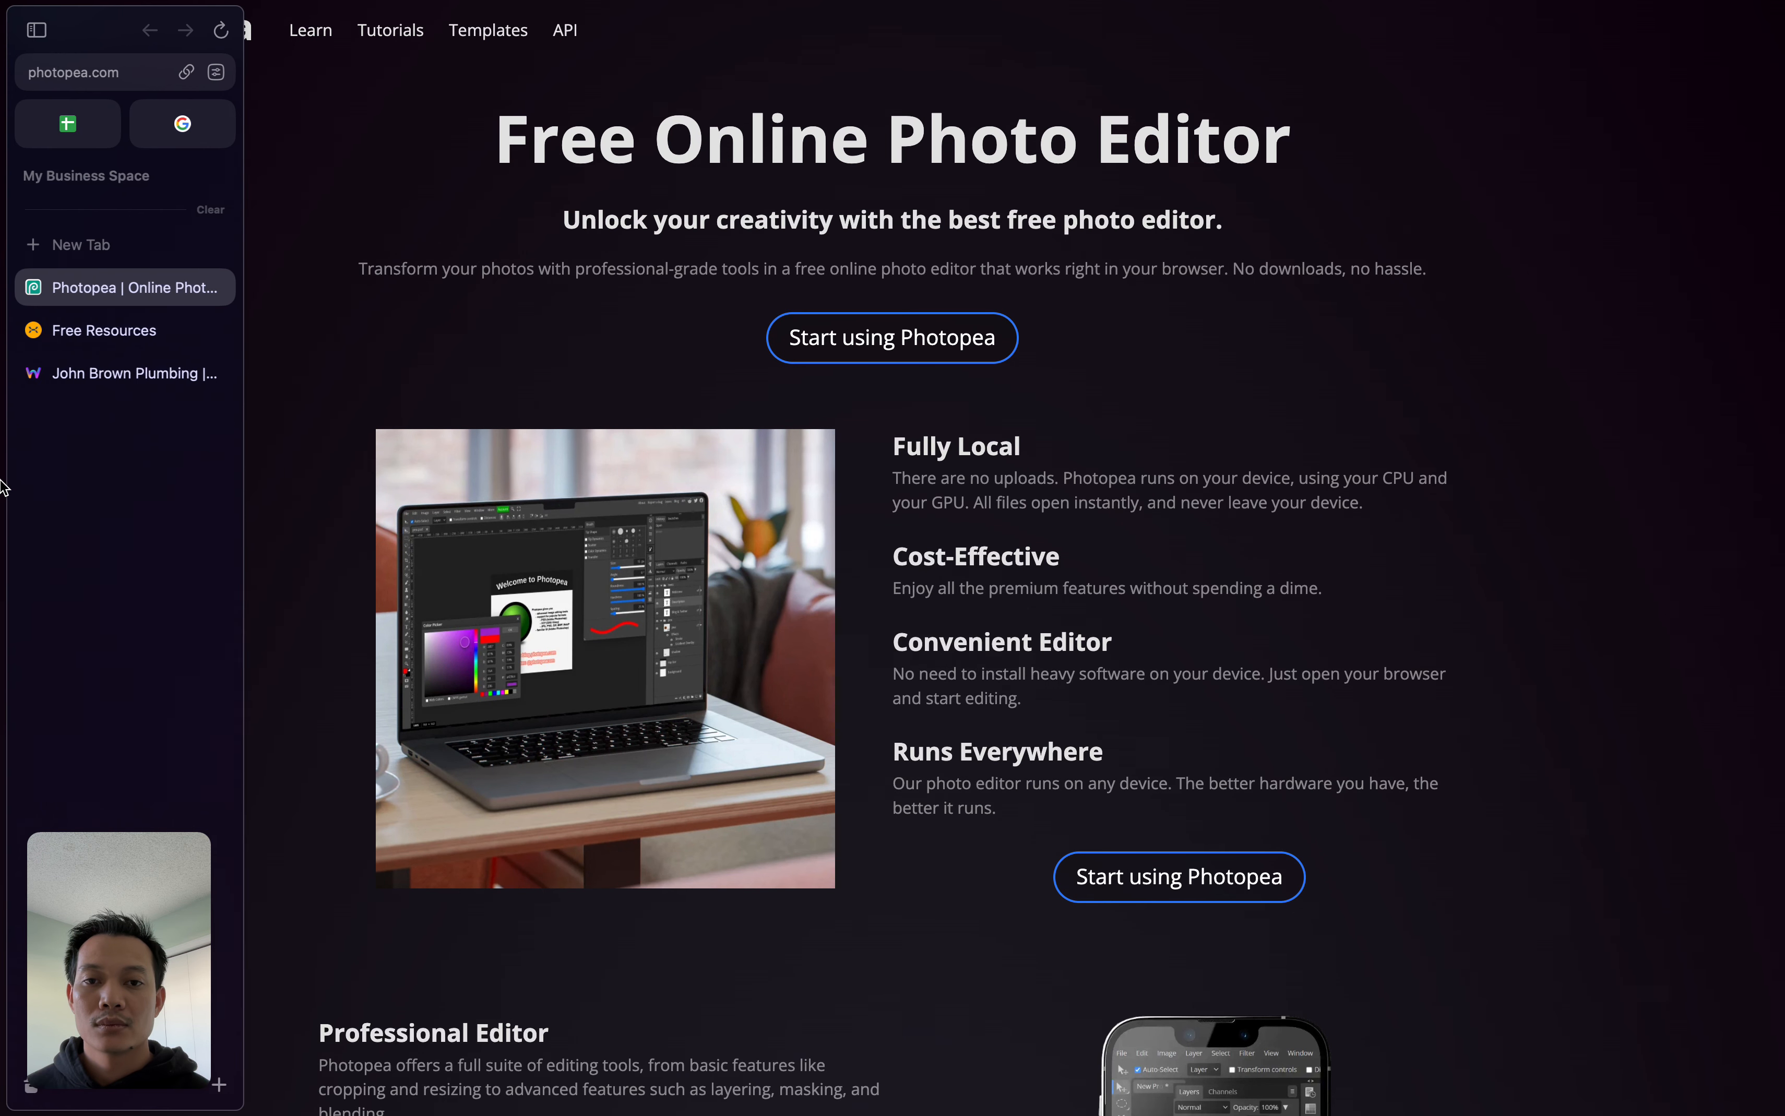
left_click(968, 339)
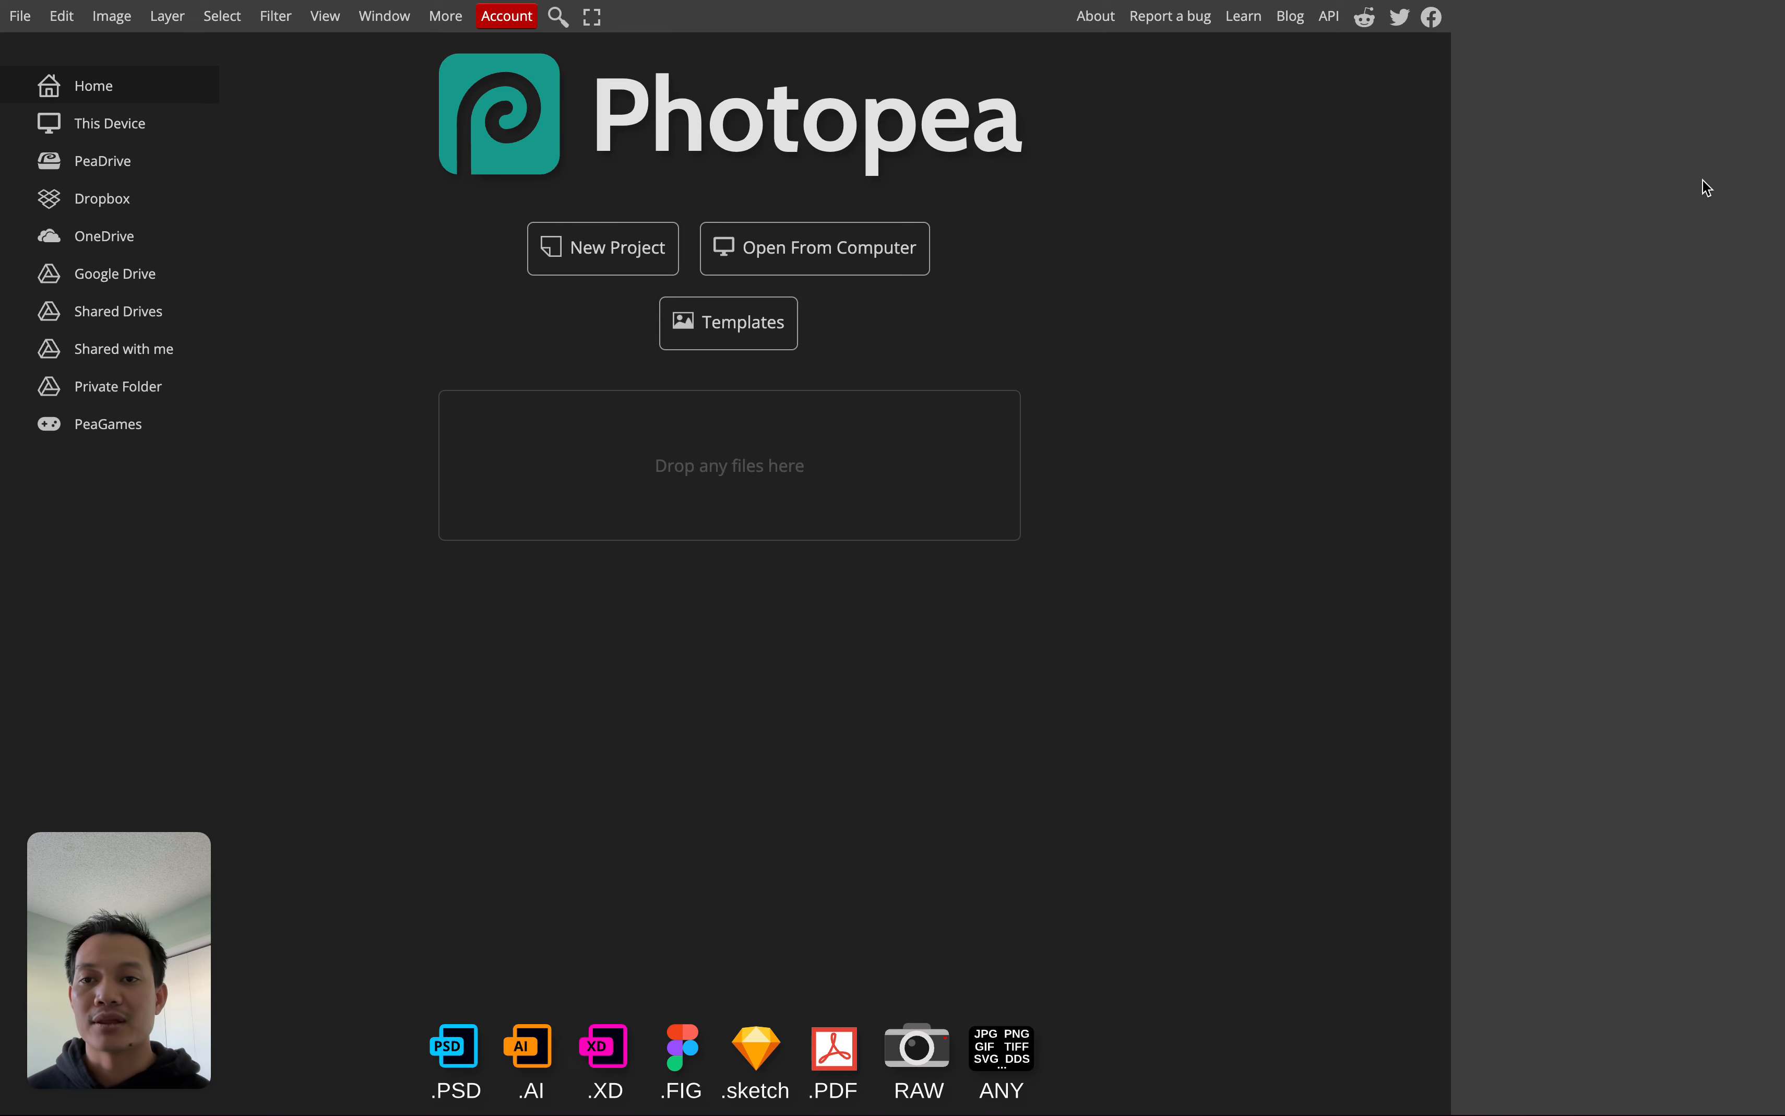
left_click(516, 22)
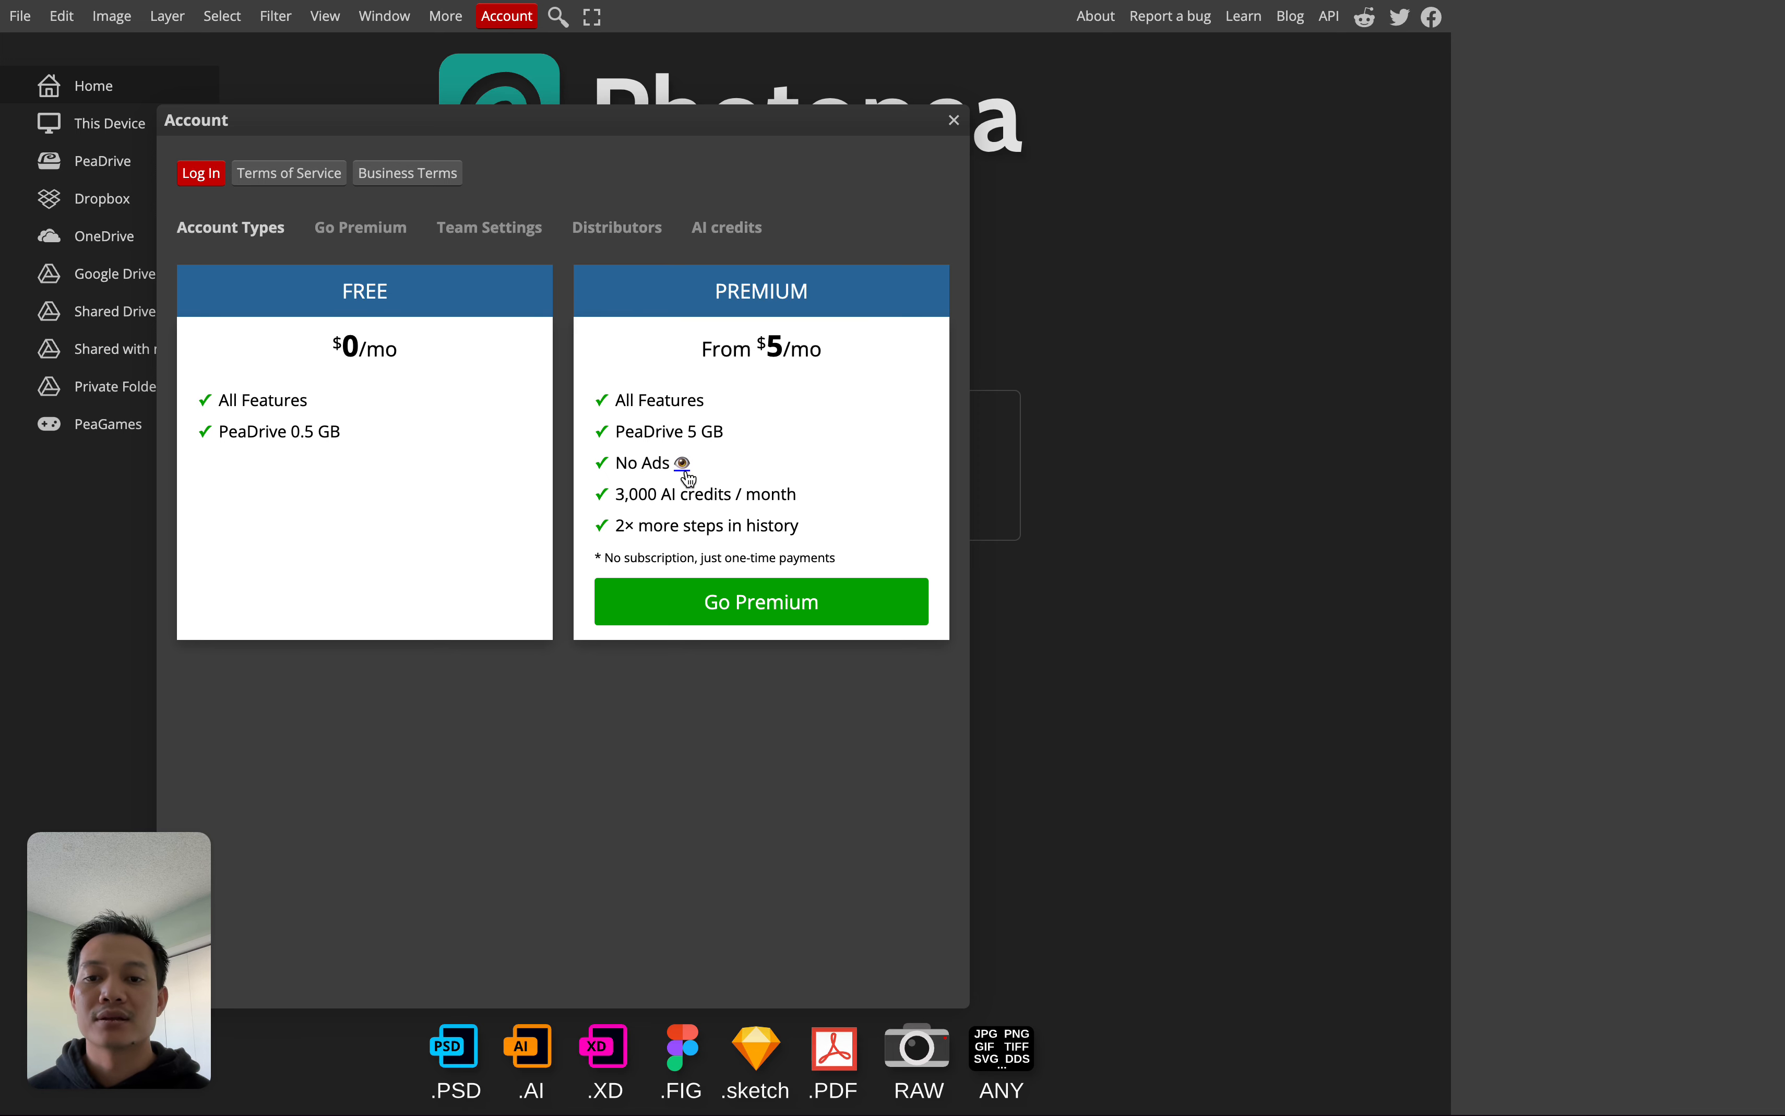
left_click(953, 121)
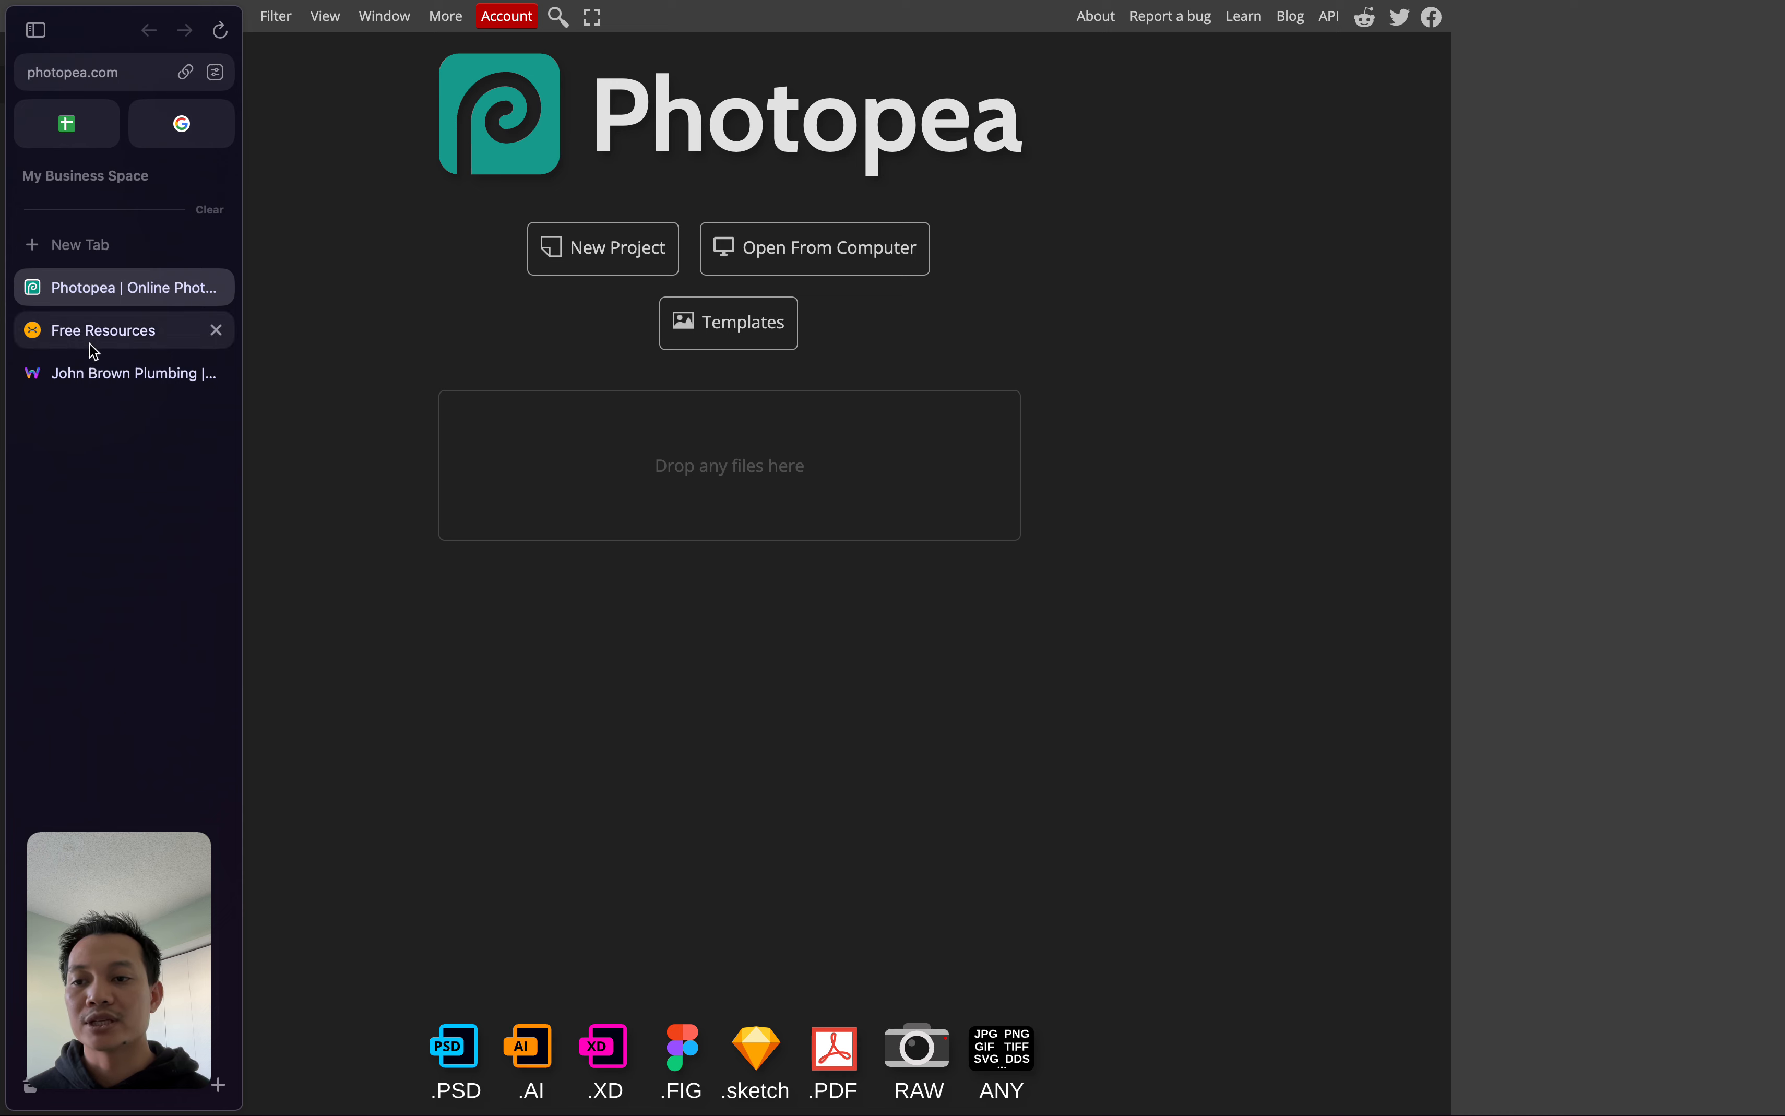
Look back at the John Brown Plumbing preview's hero section and return to the Photopea editor
left_click(125, 372)
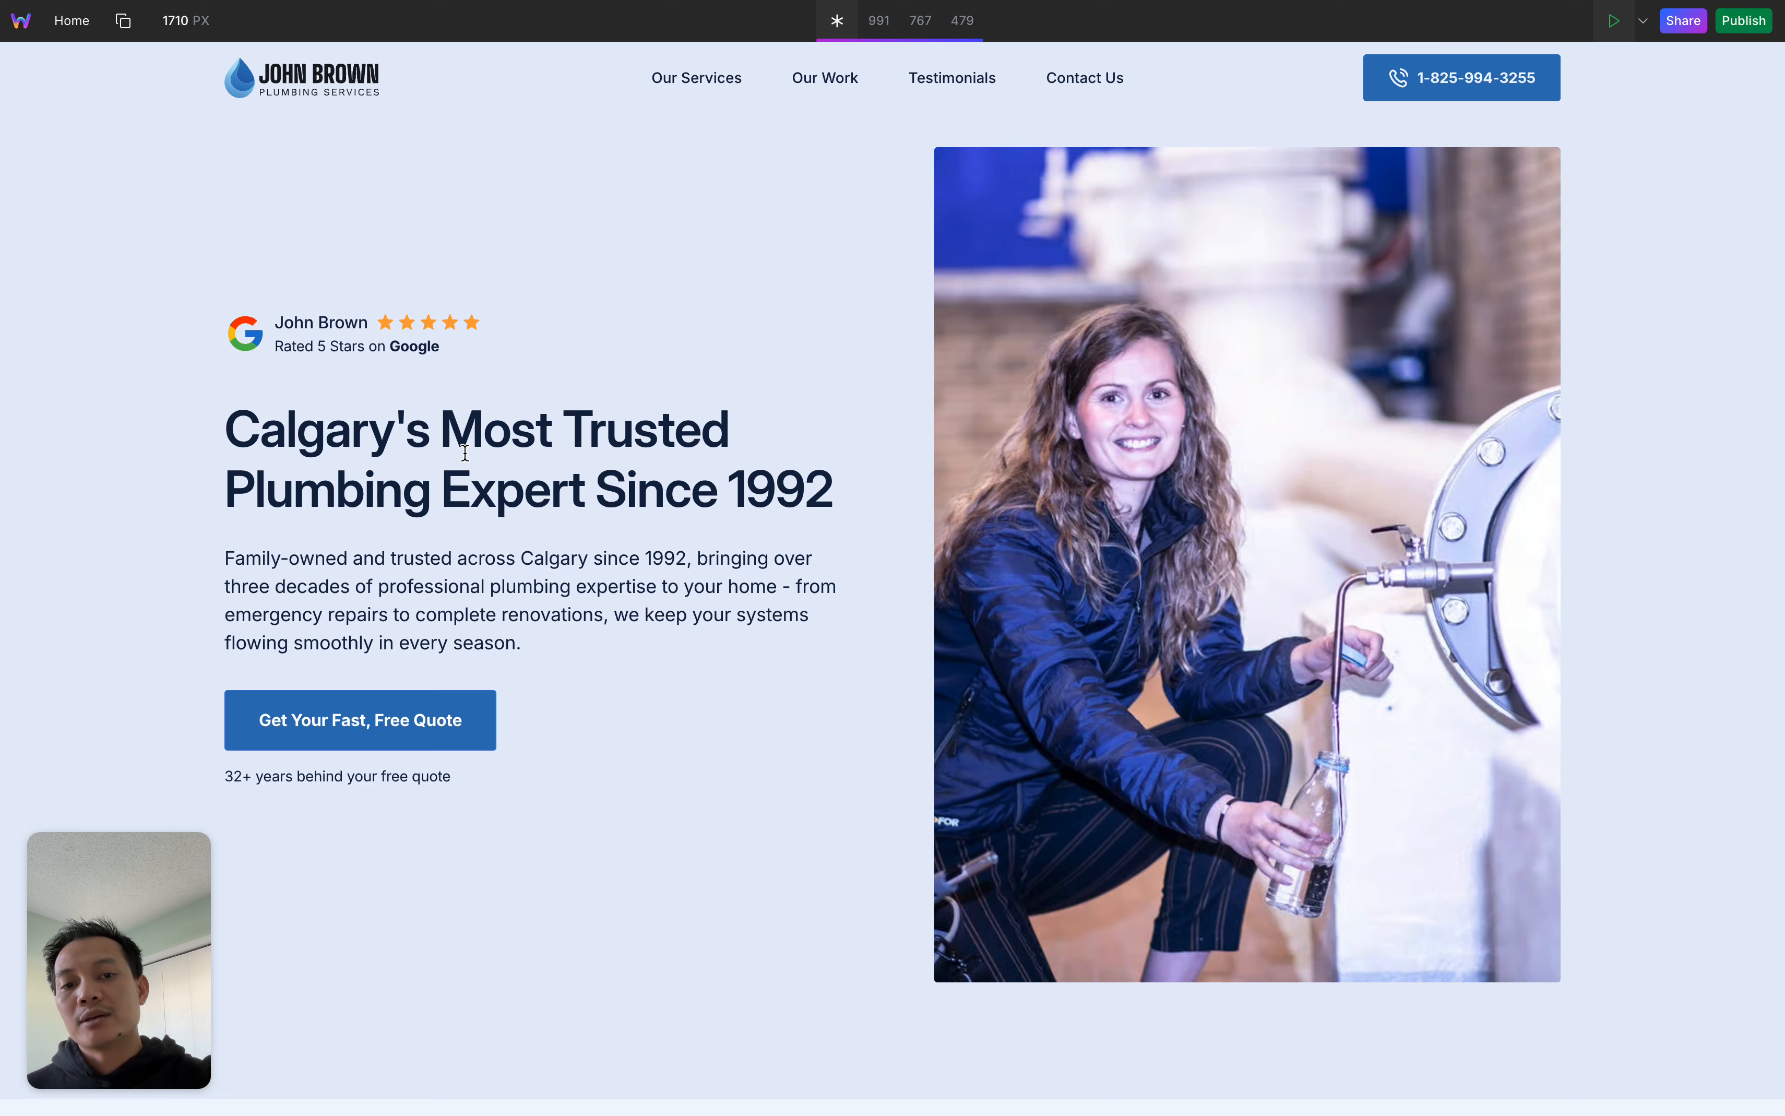
mouse_move(5, 384)
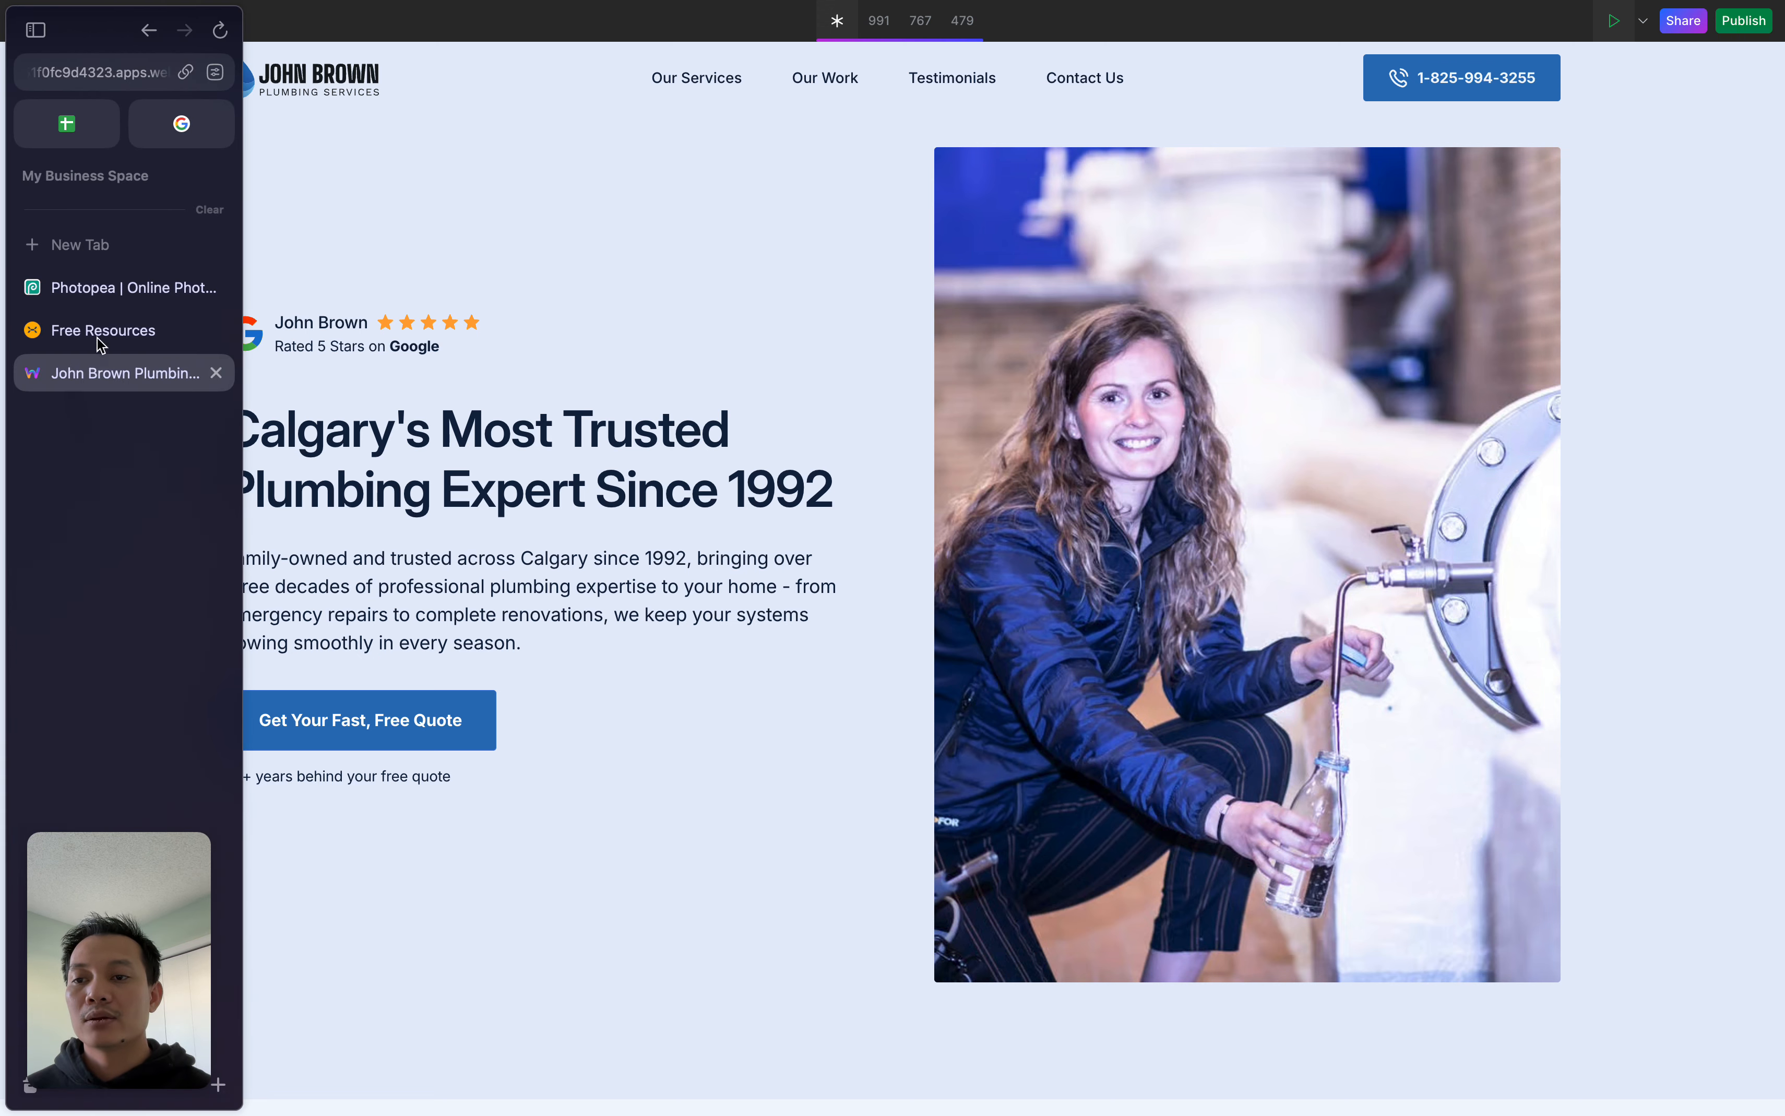
left_click(105, 292)
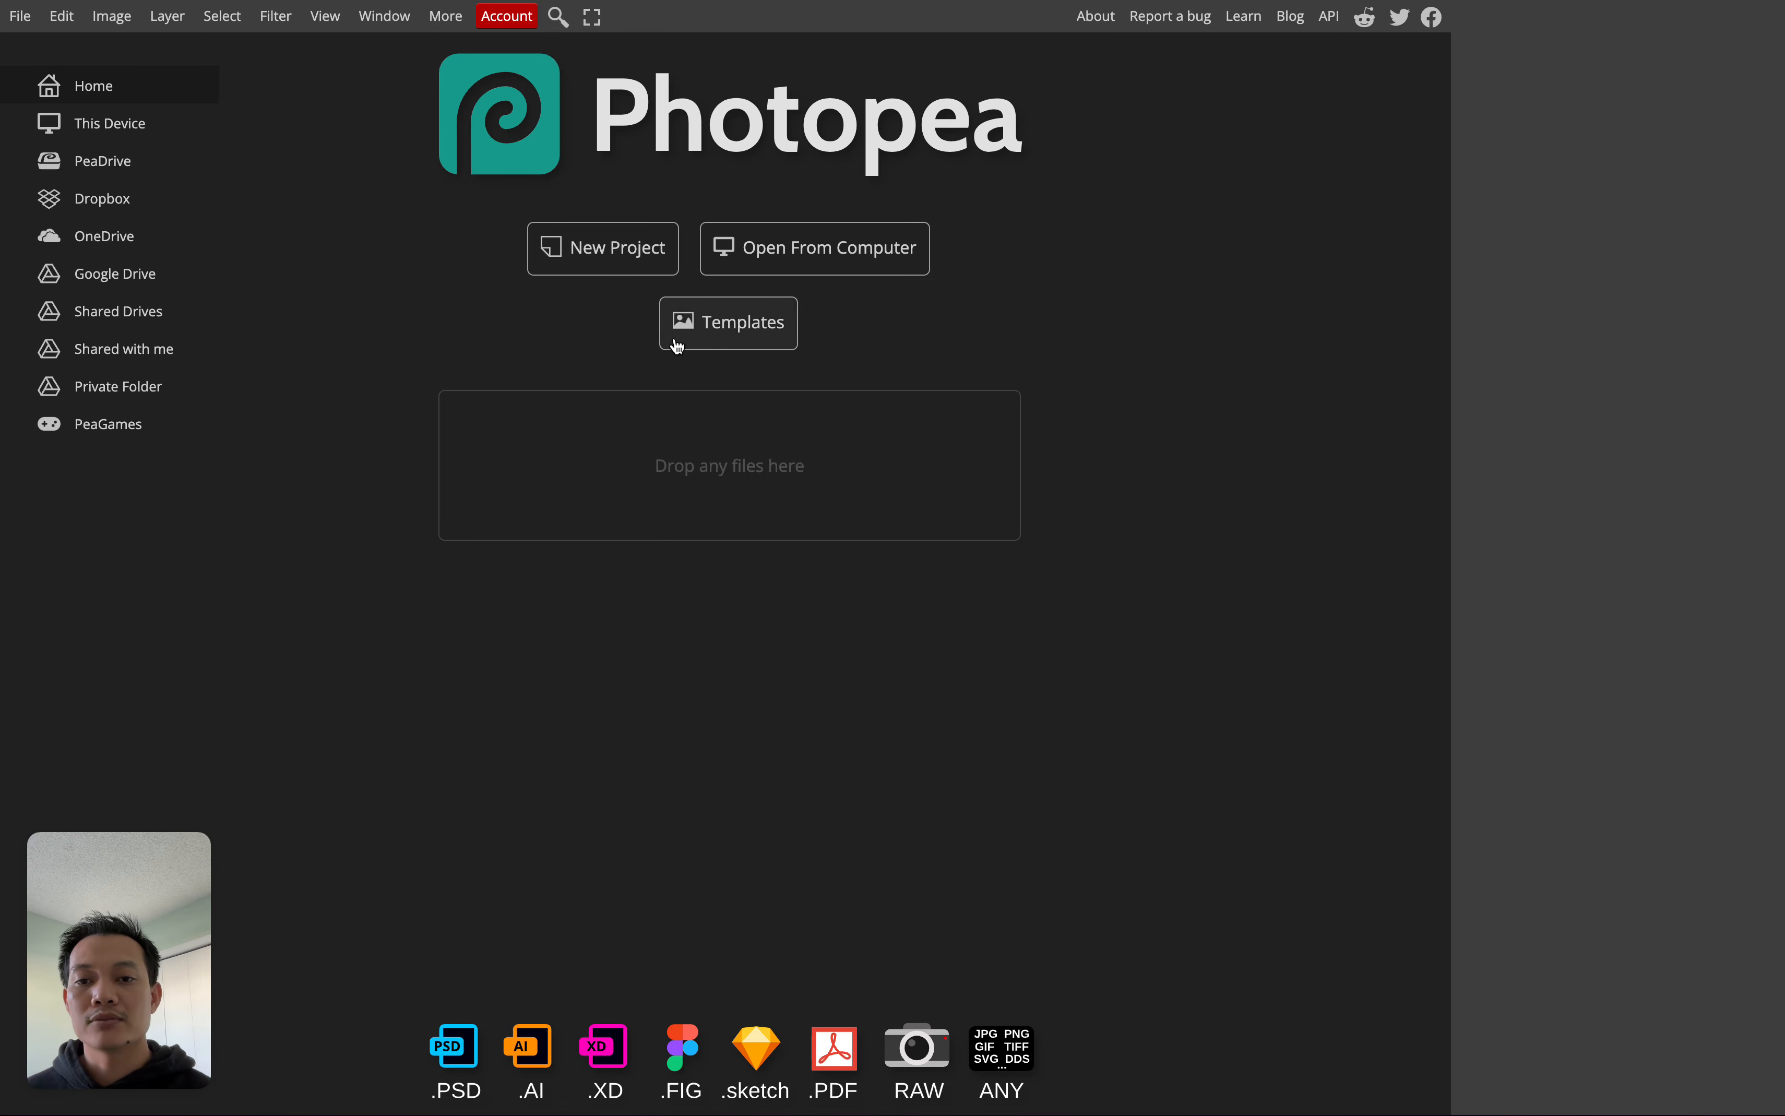
Open the Electronics Technician Wiring Tools.jpg photo from the computer's Downloads folder in Photopea
left_click(826, 253)
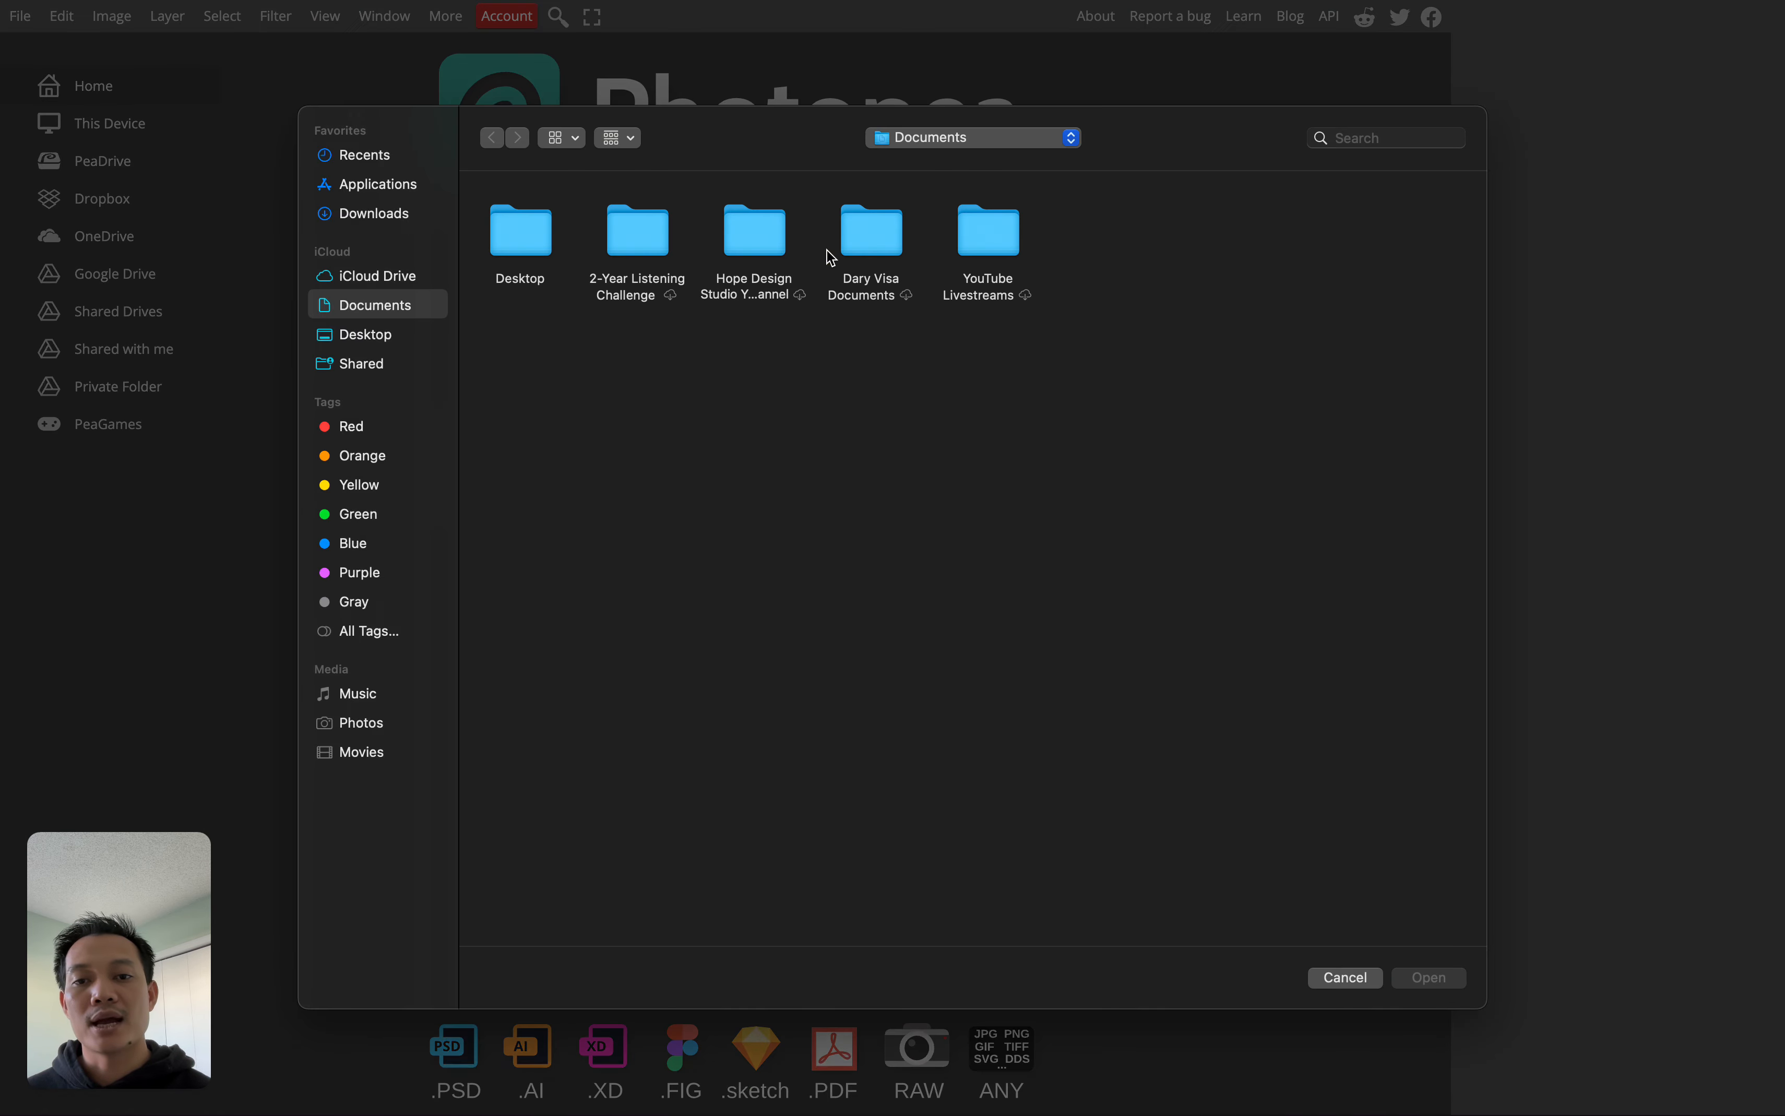
left_click(374, 213)
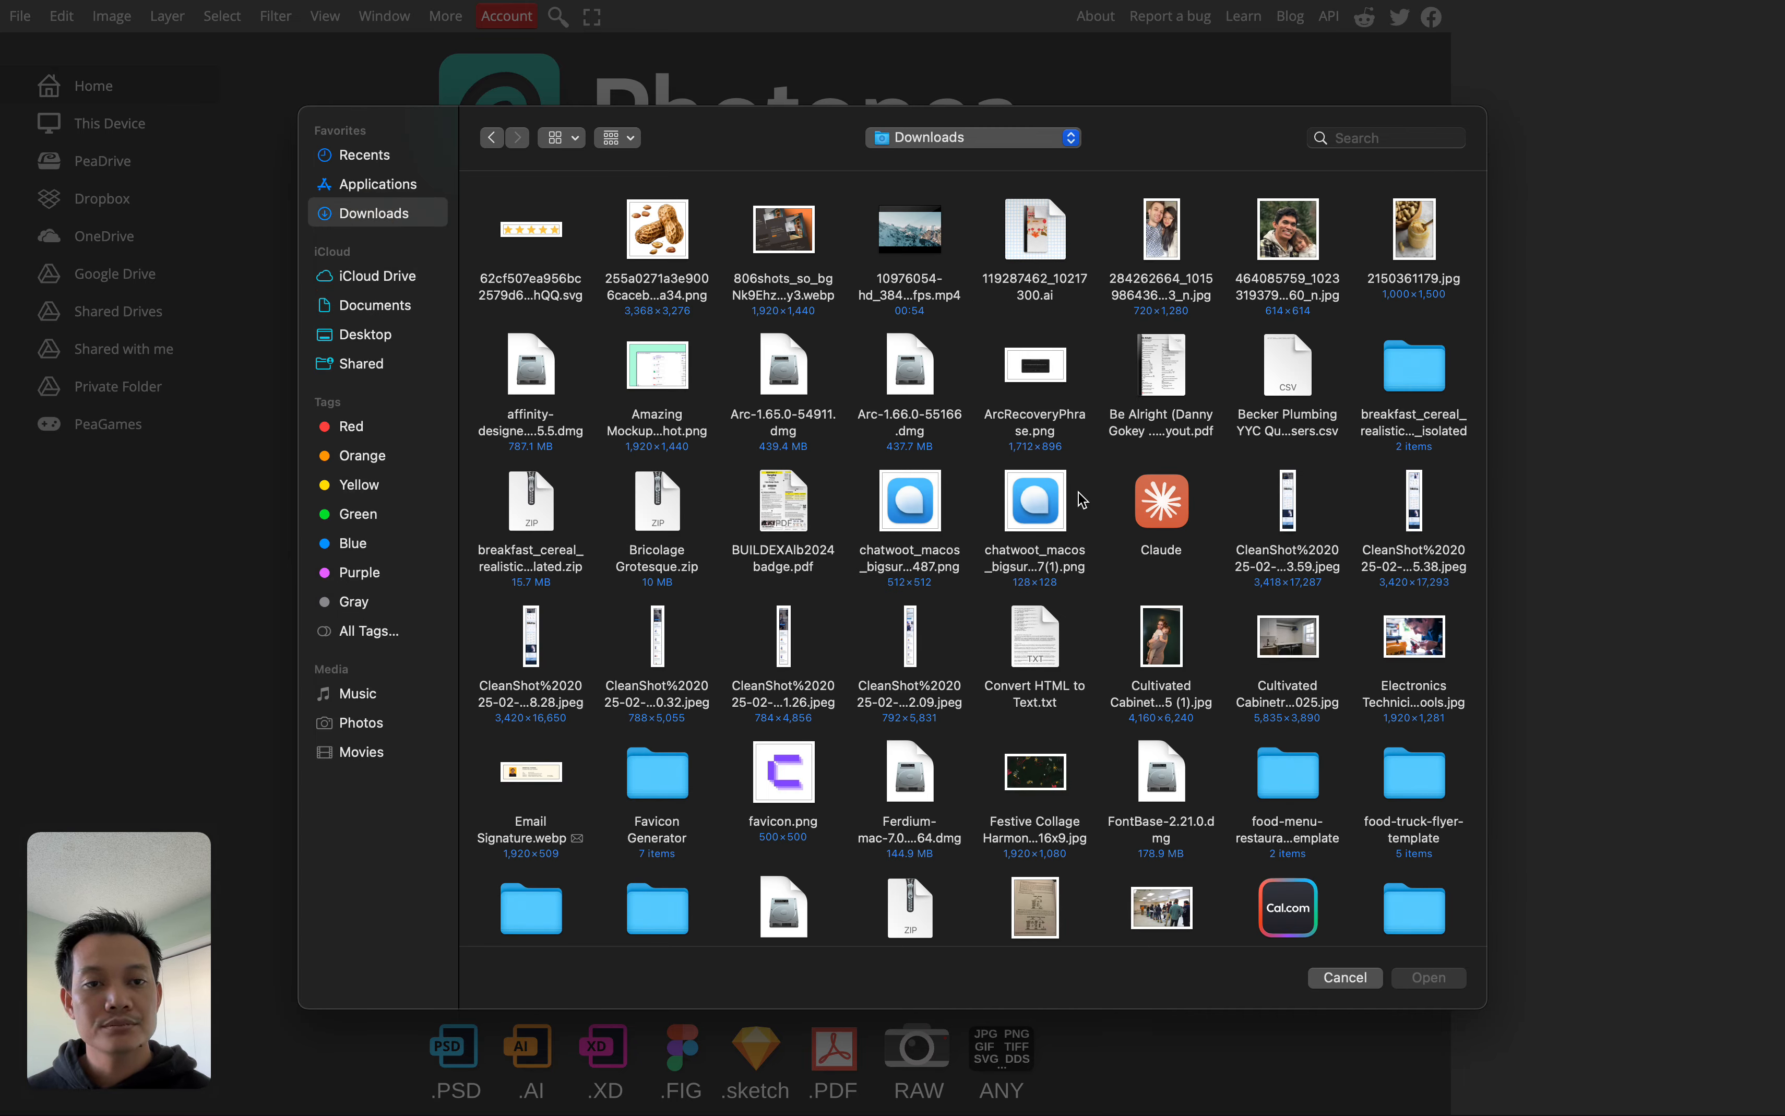
left_click(1267, 616)
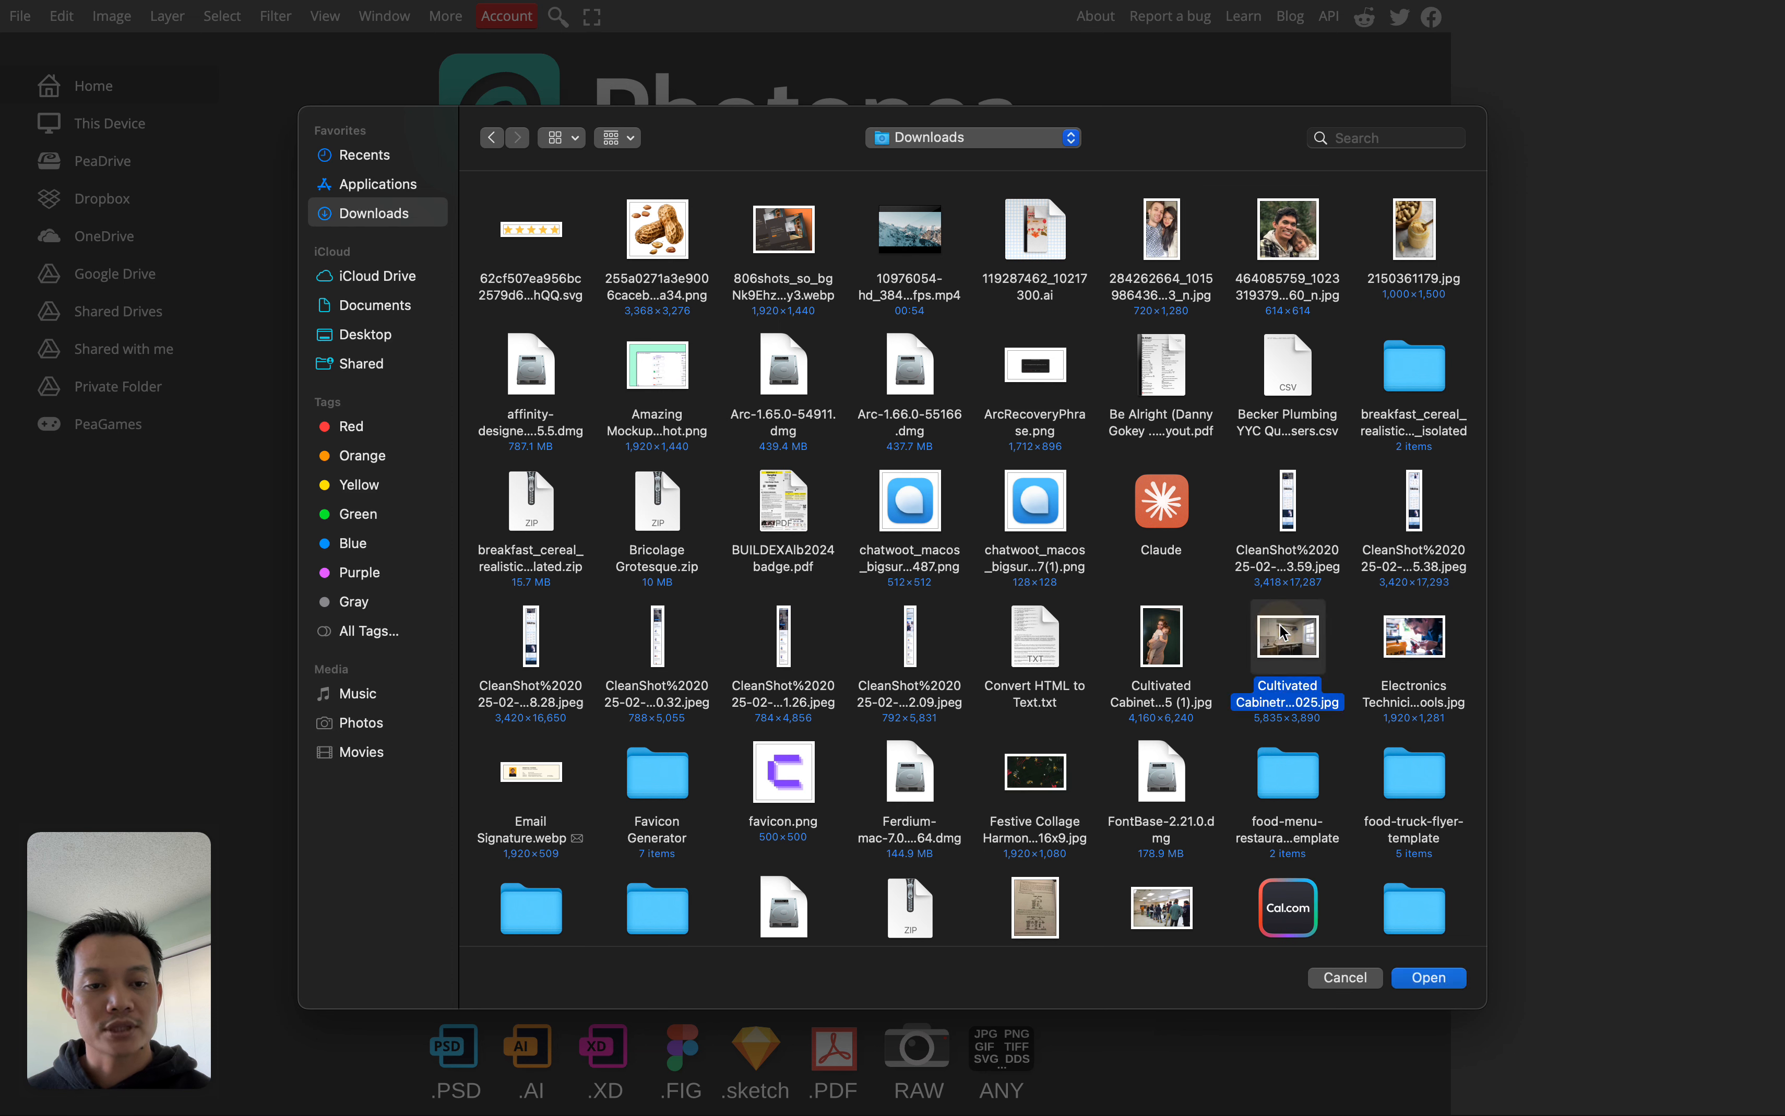
left_click(1429, 647)
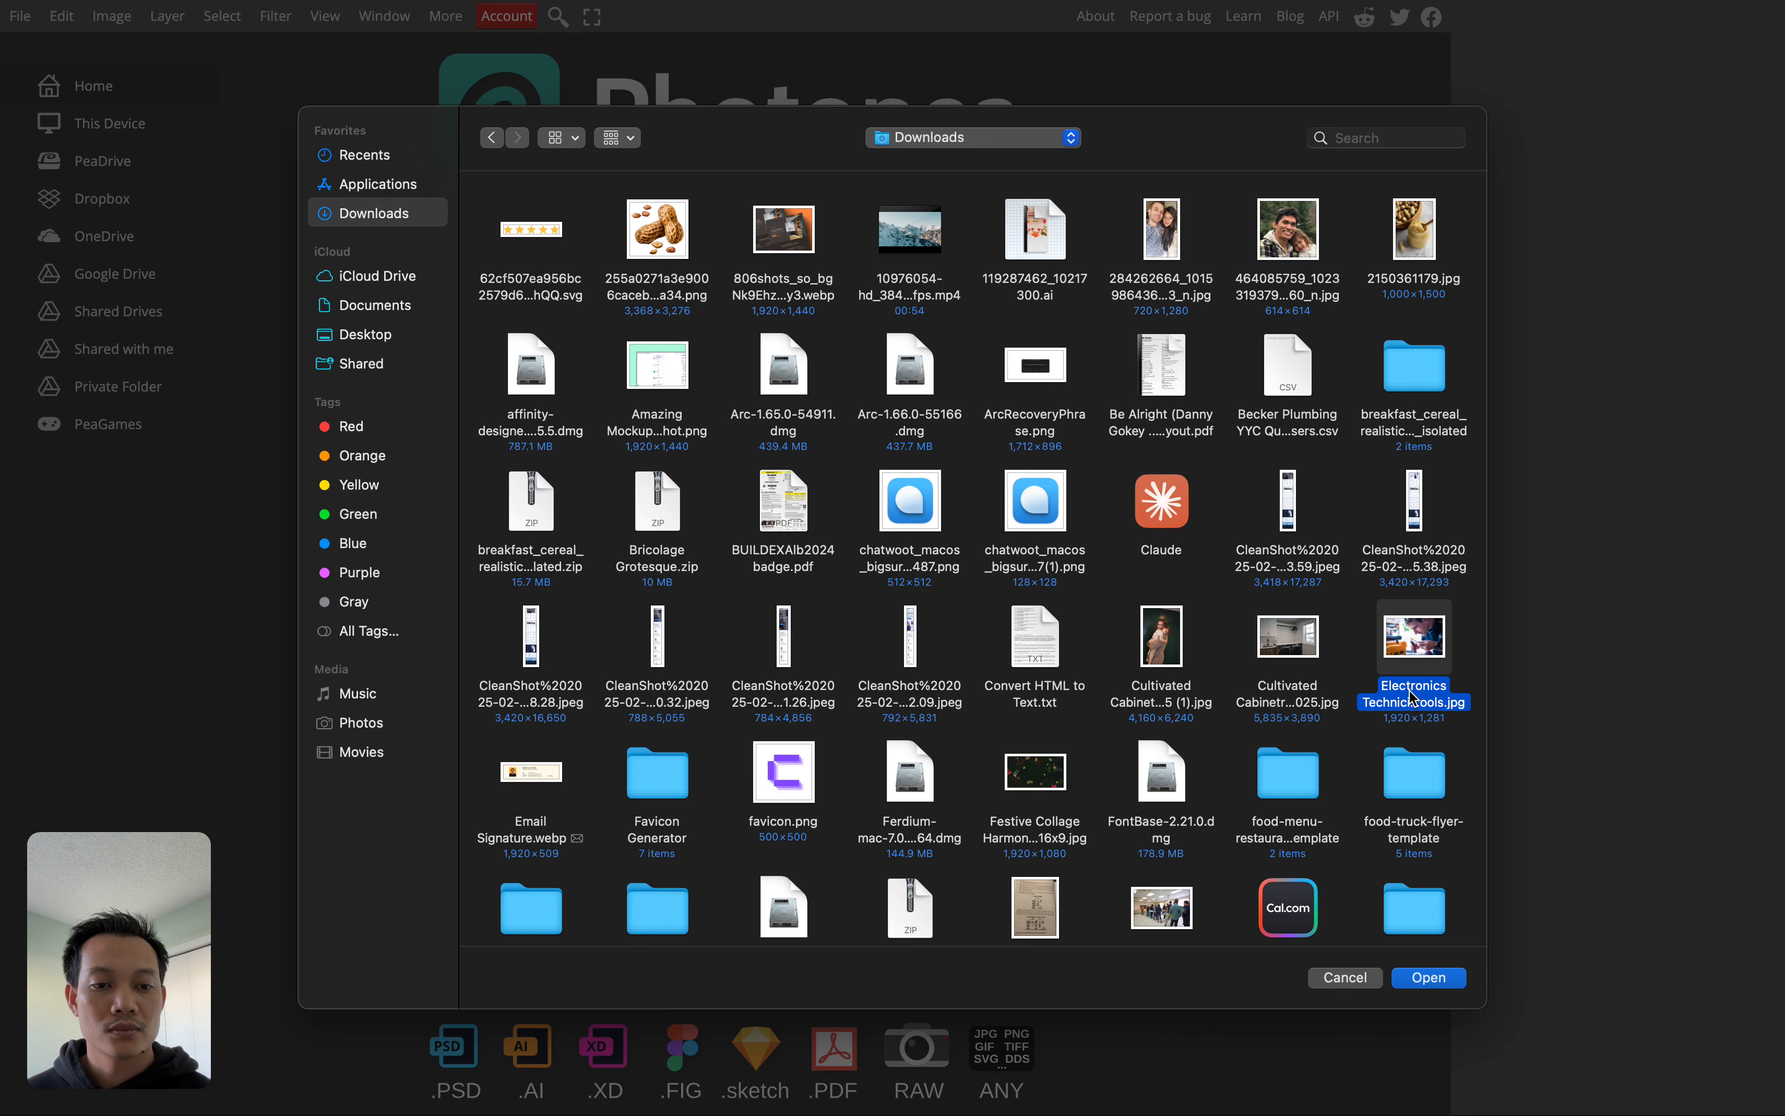
right_click(1405, 631)
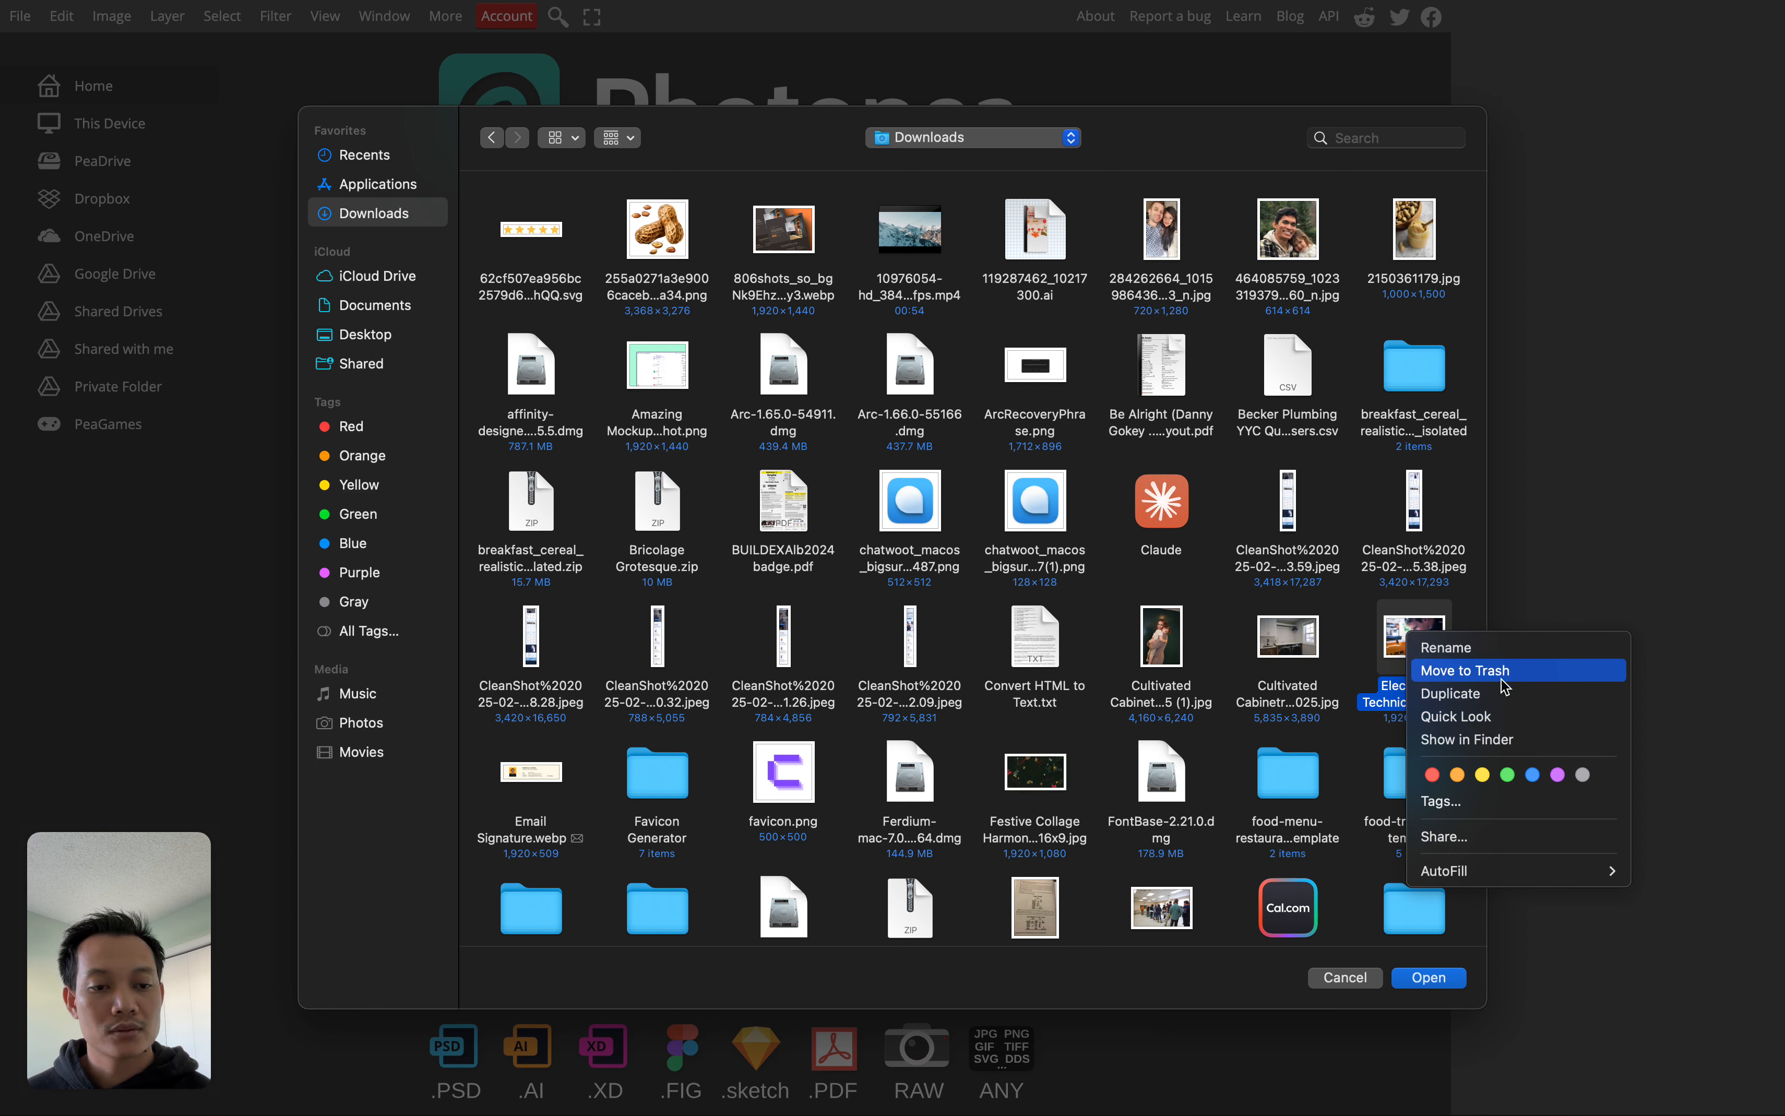
left_click(1409, 639)
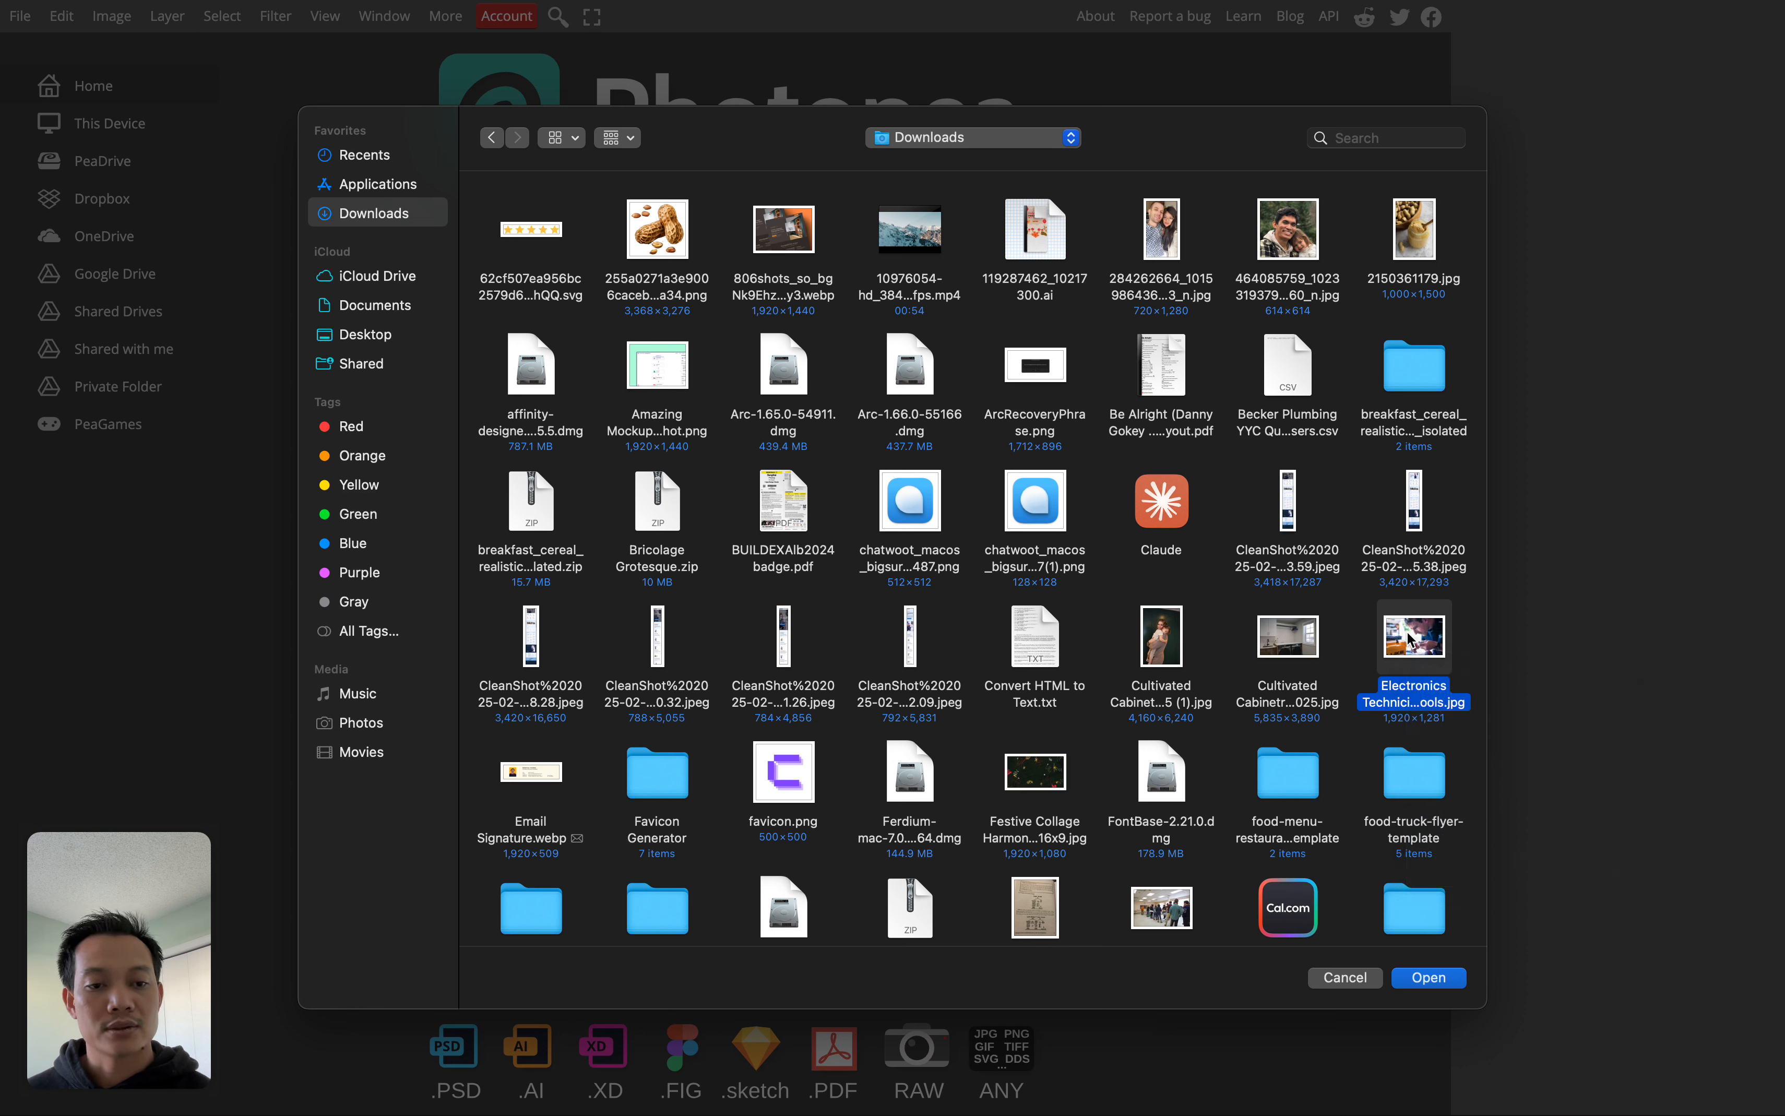
left_click(1420, 973)
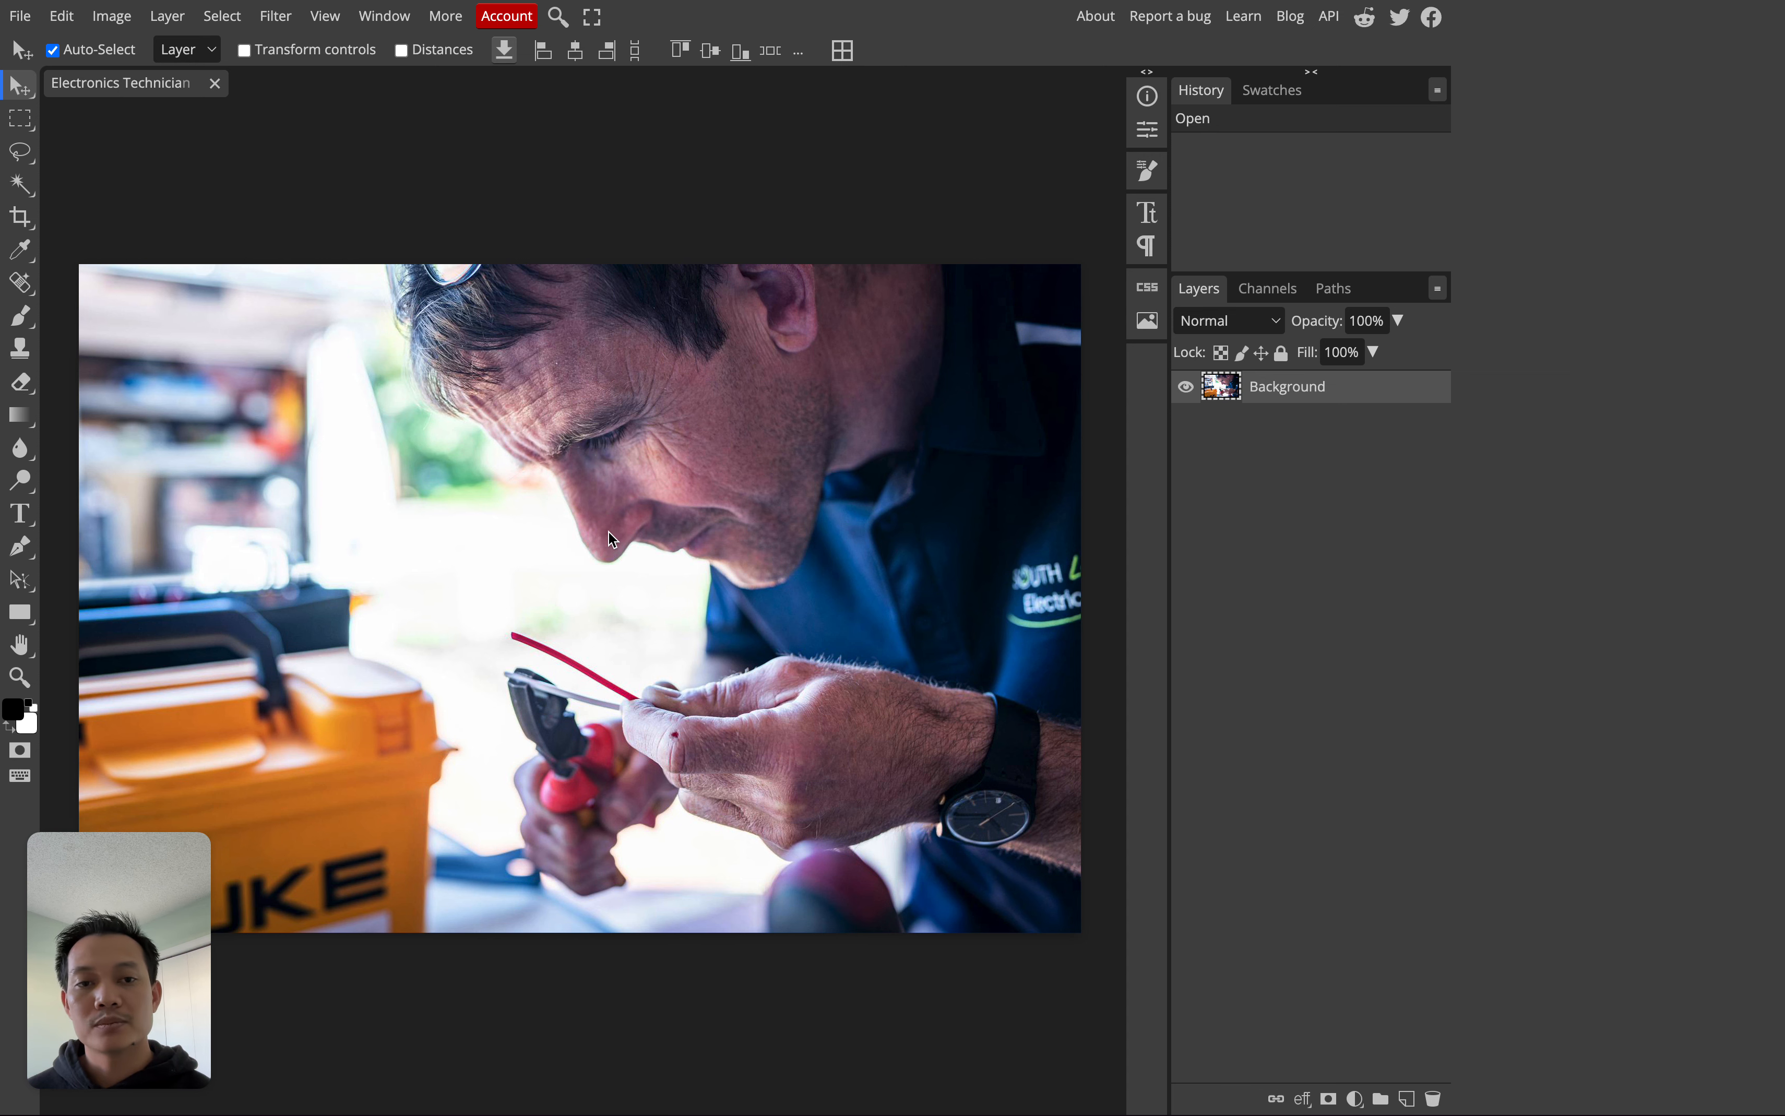
Start exporting the electronics technician photo in WEBP format
scroll(615, 530, "down", 1)
scroll(616, 530, "up", 1)
scroll(615, 530, "down", 1)
scroll(615, 530, "down", 1)
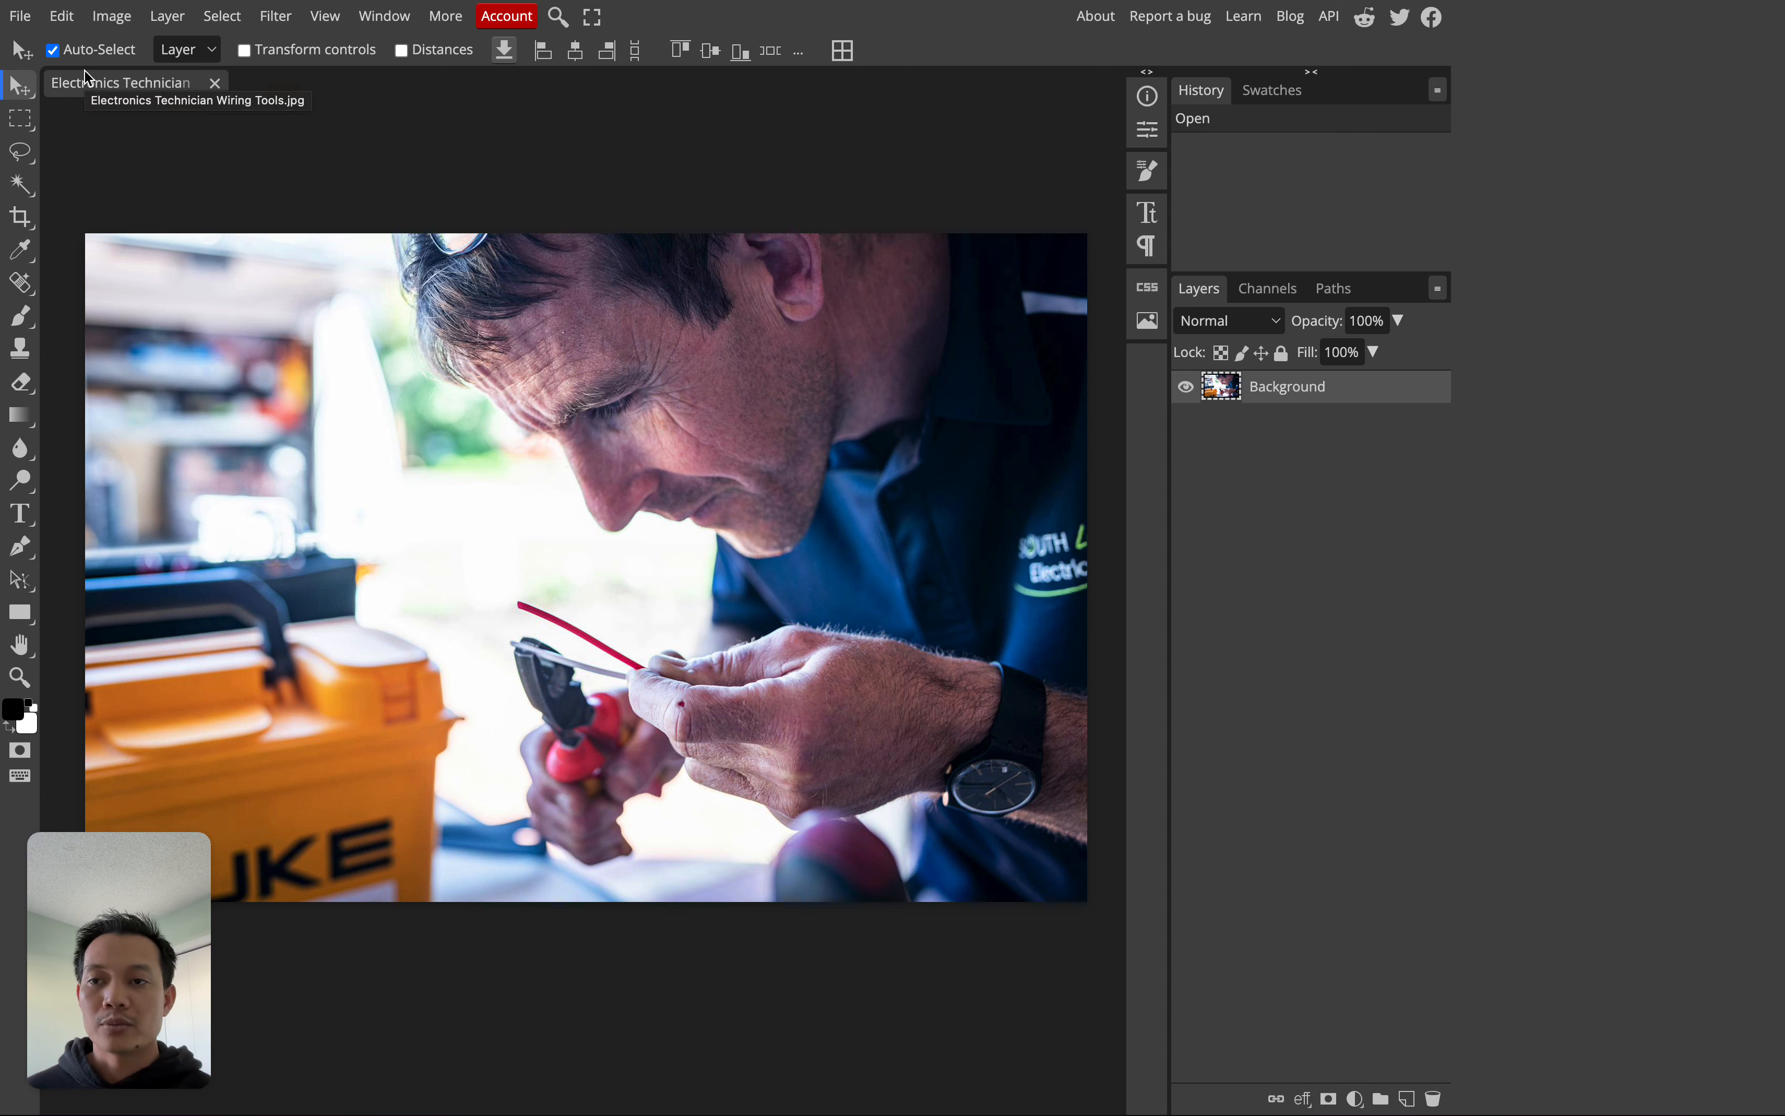
mouse_move(26, 22)
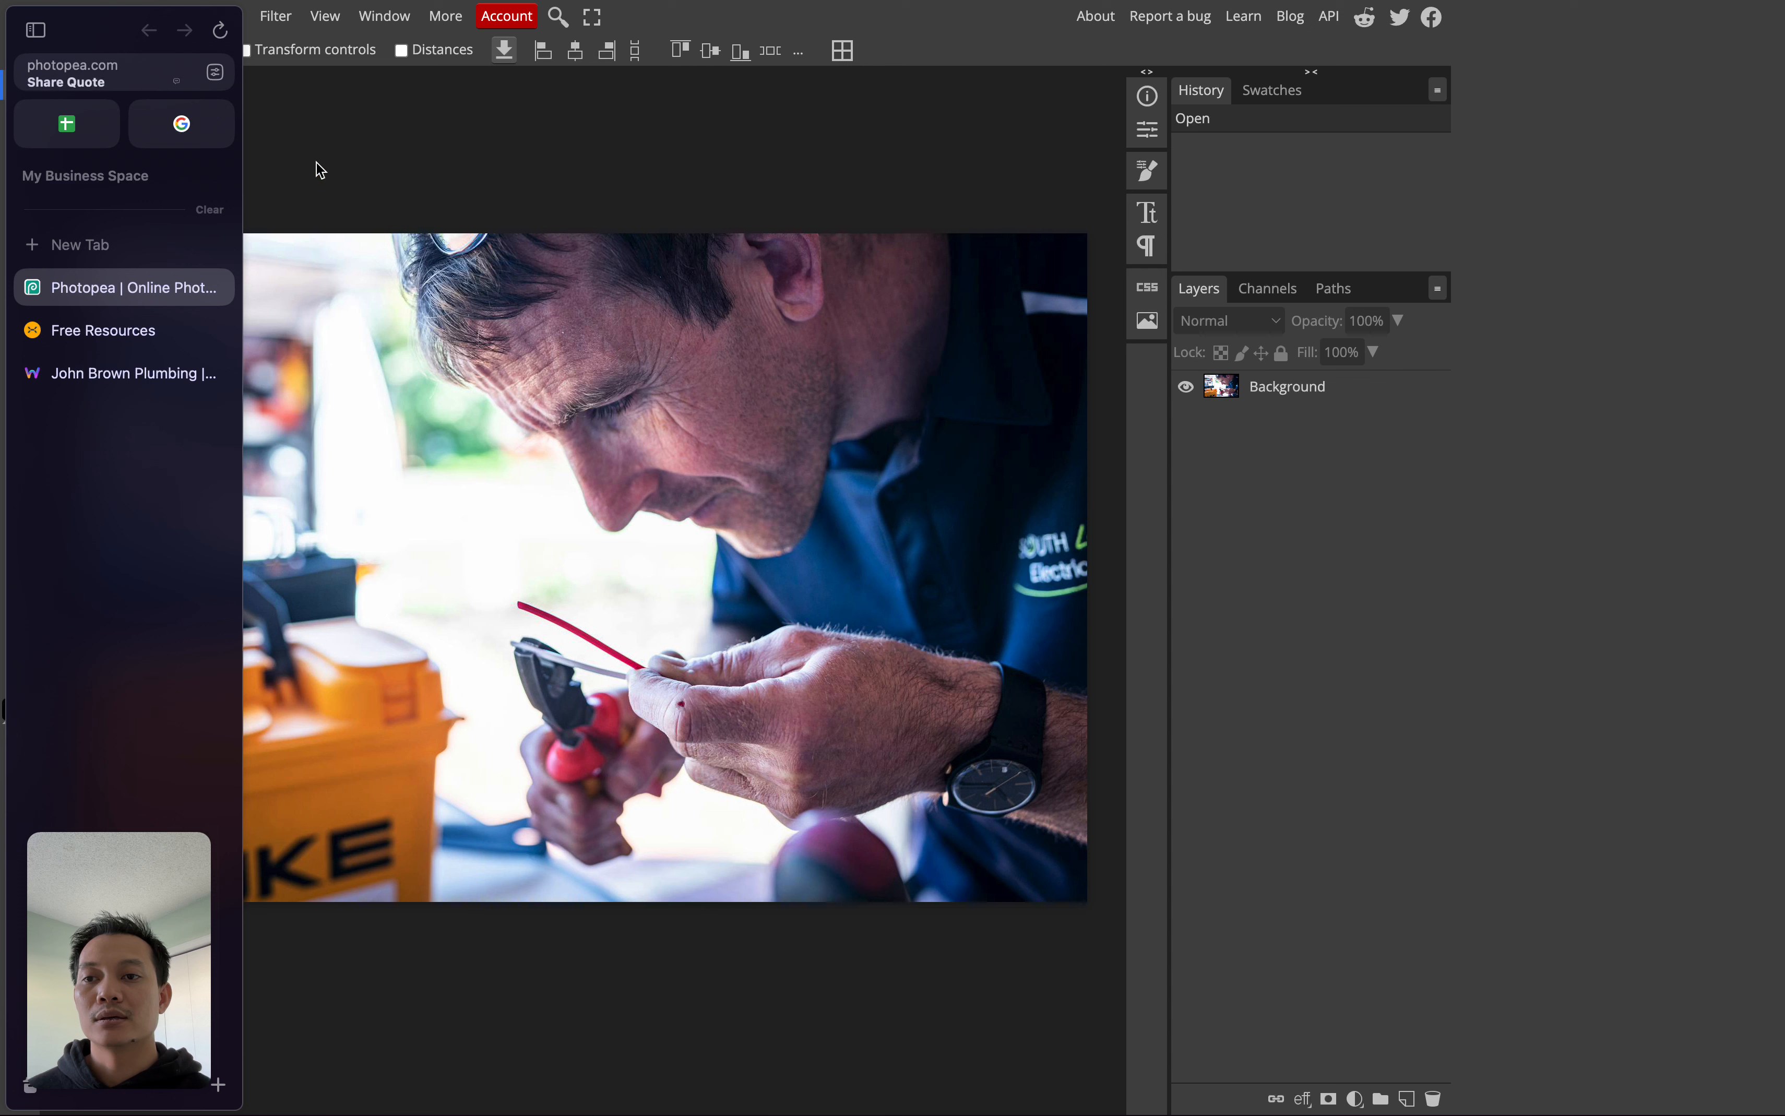
left_click(22, 15)
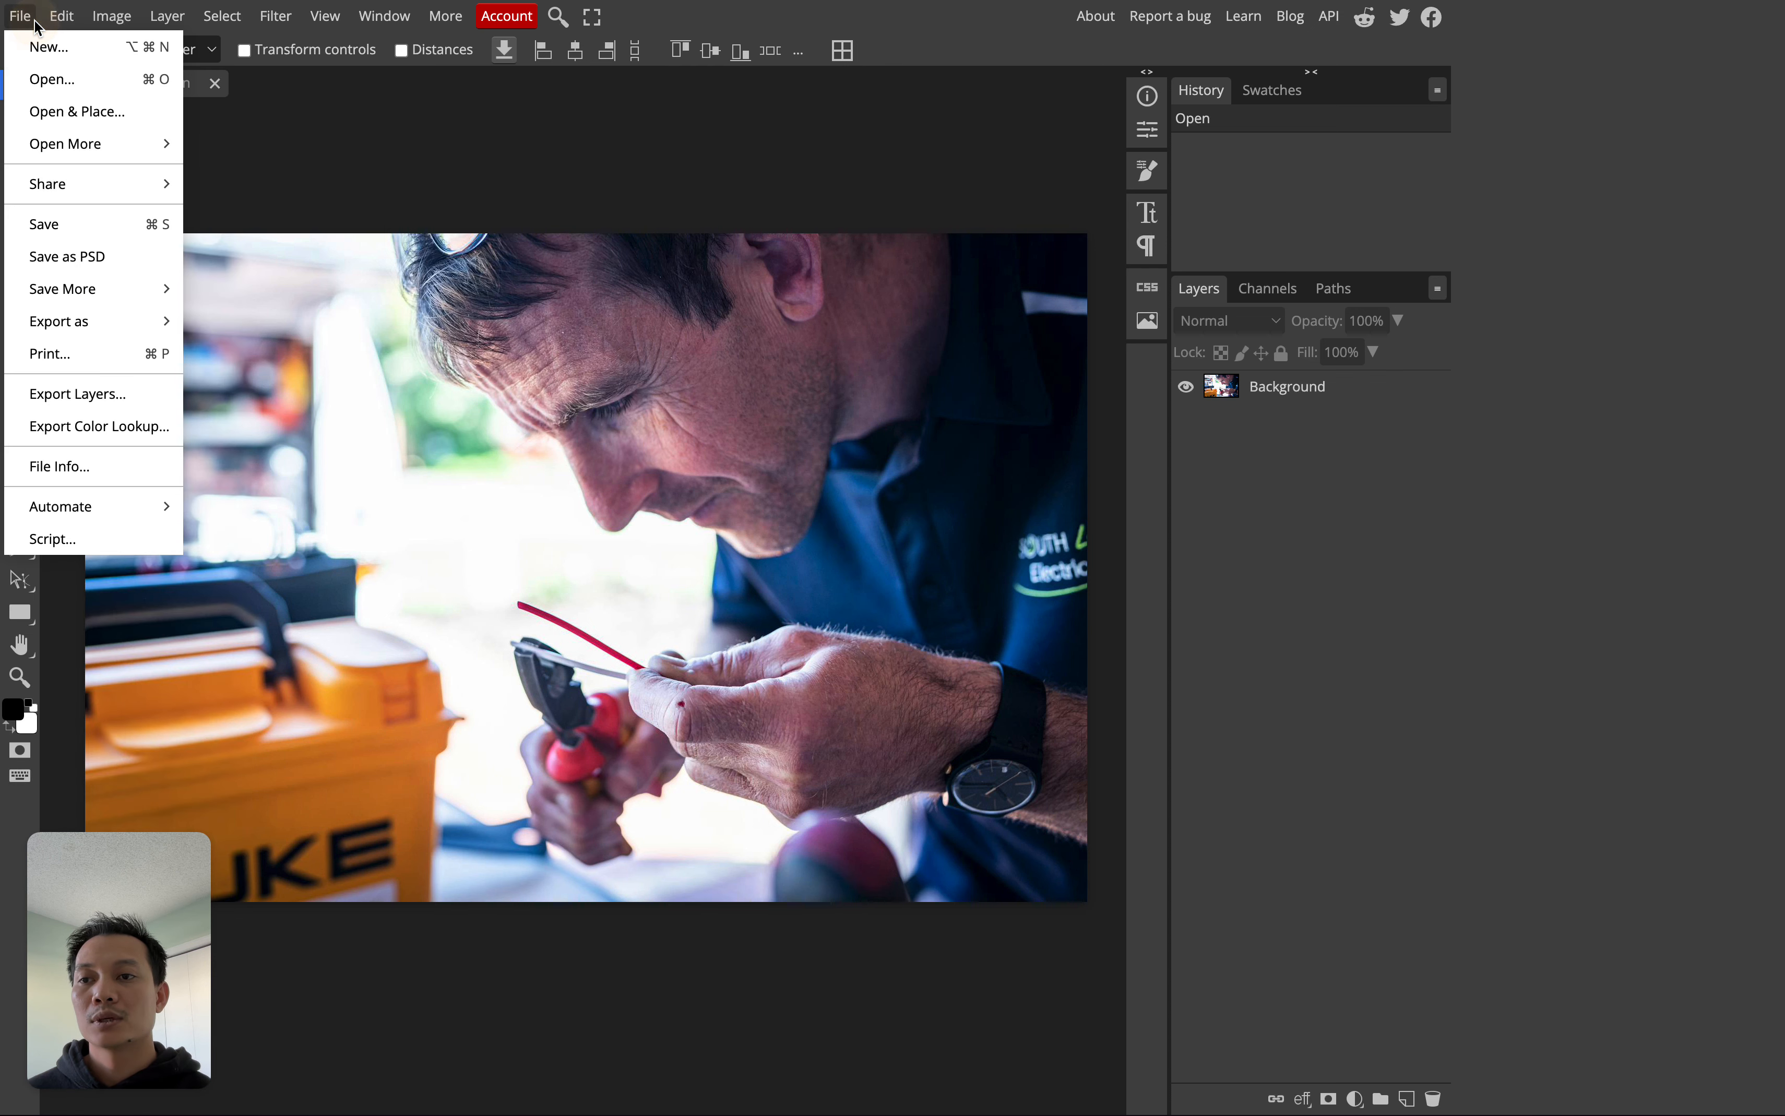
mouse_move(101, 316)
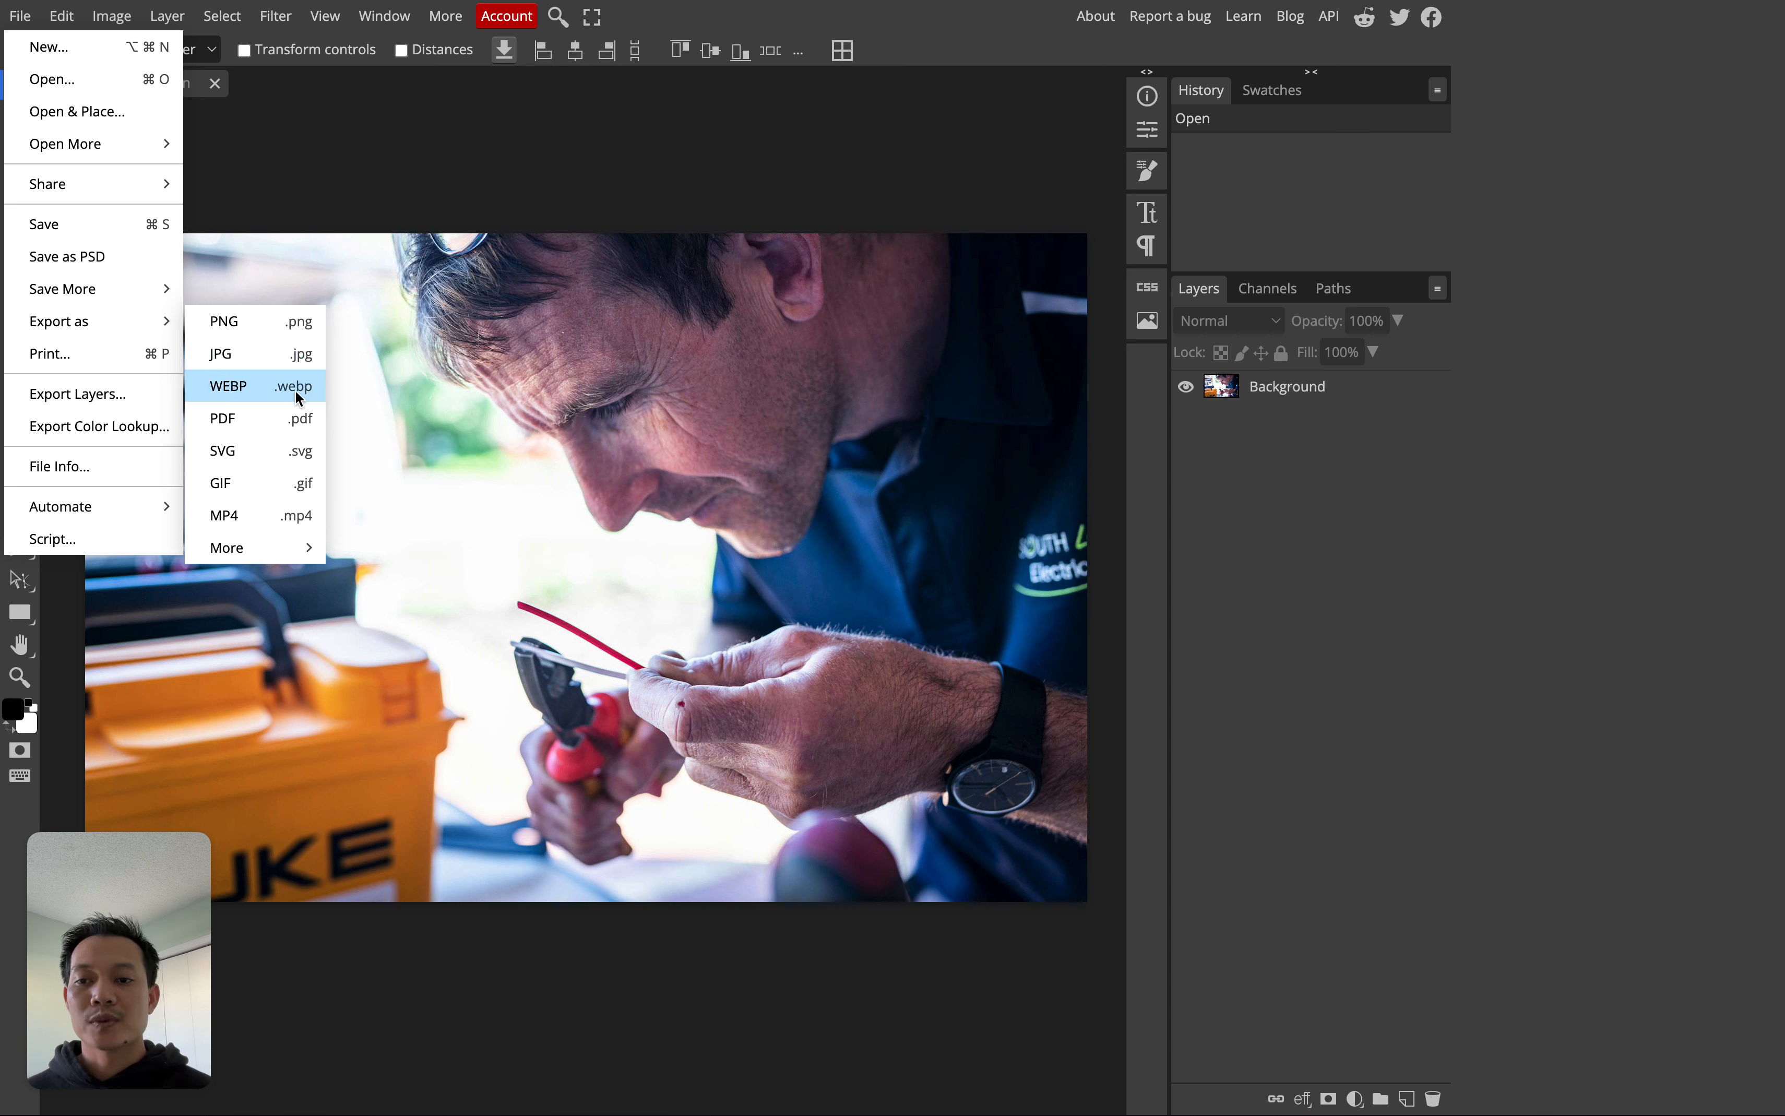
left_click(239, 385)
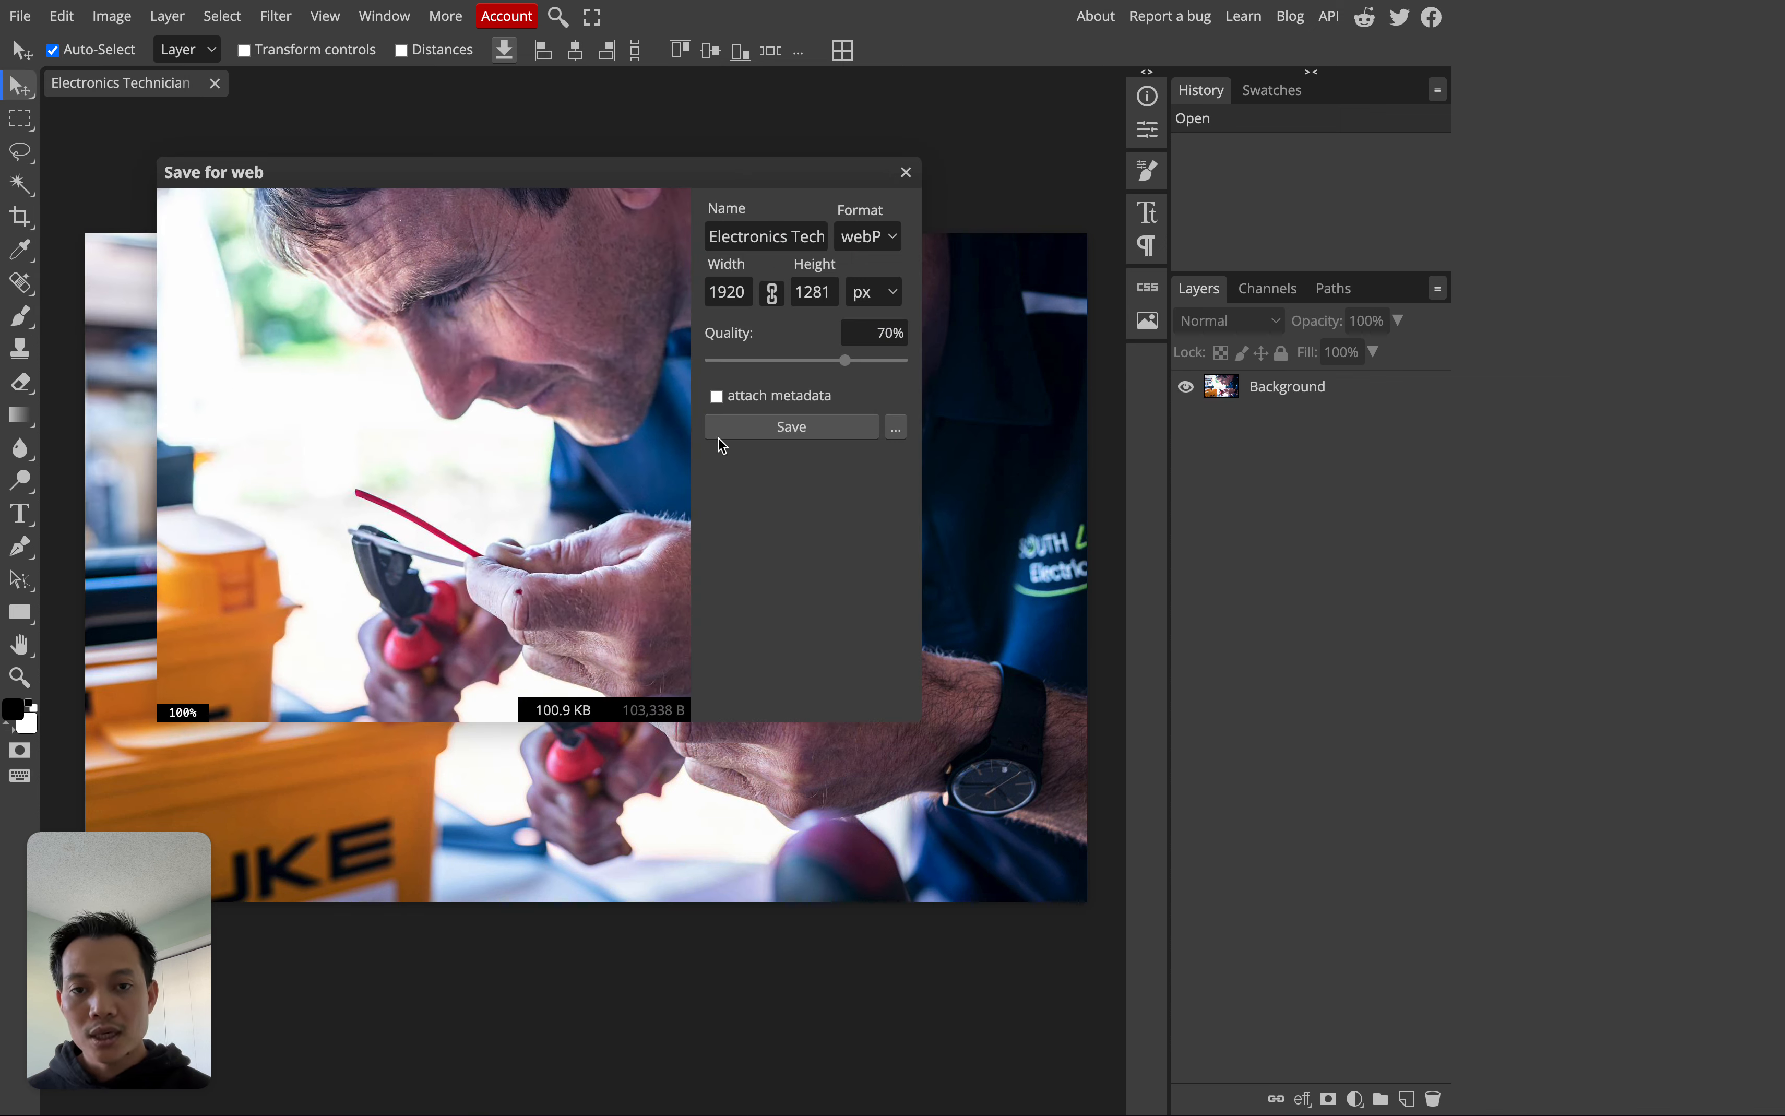
Try the WEBP export at 100% quality, reduce the quality to 86% and check the resulting file size
left_click(846, 364)
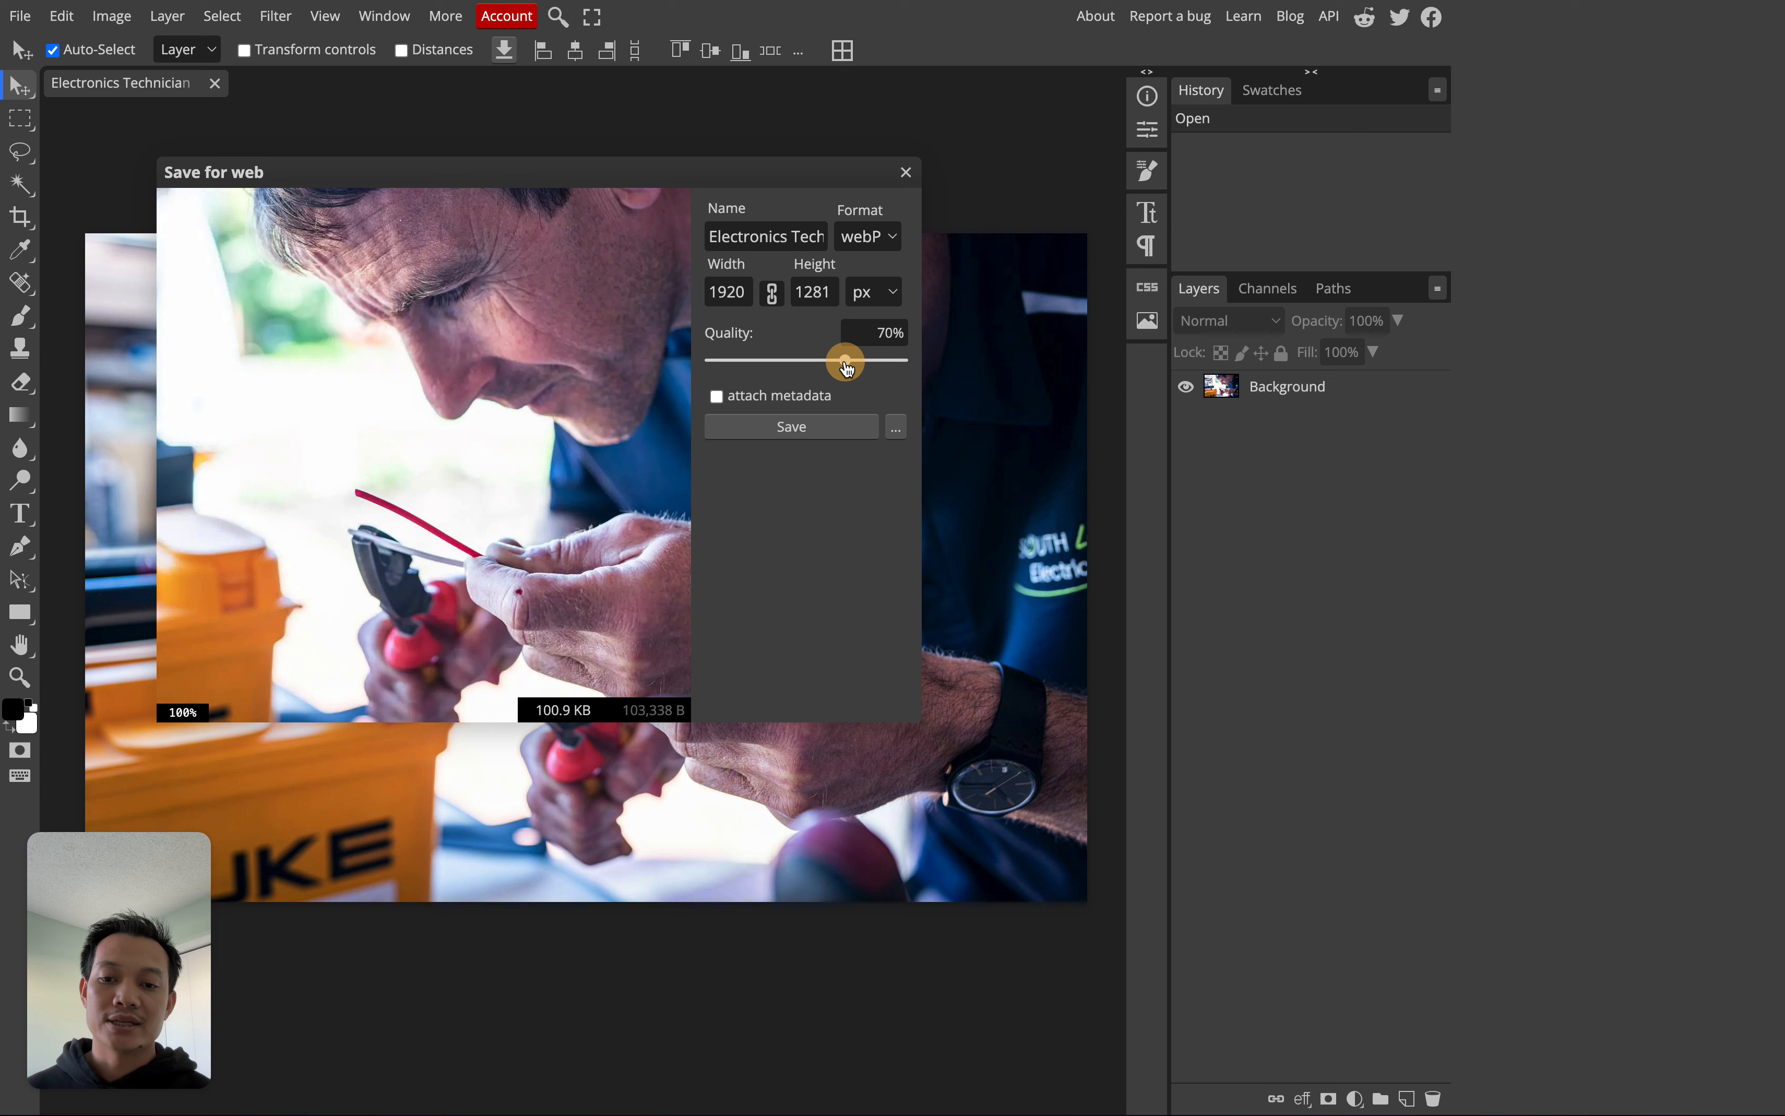
left_click_drag(846, 366, 923, 365)
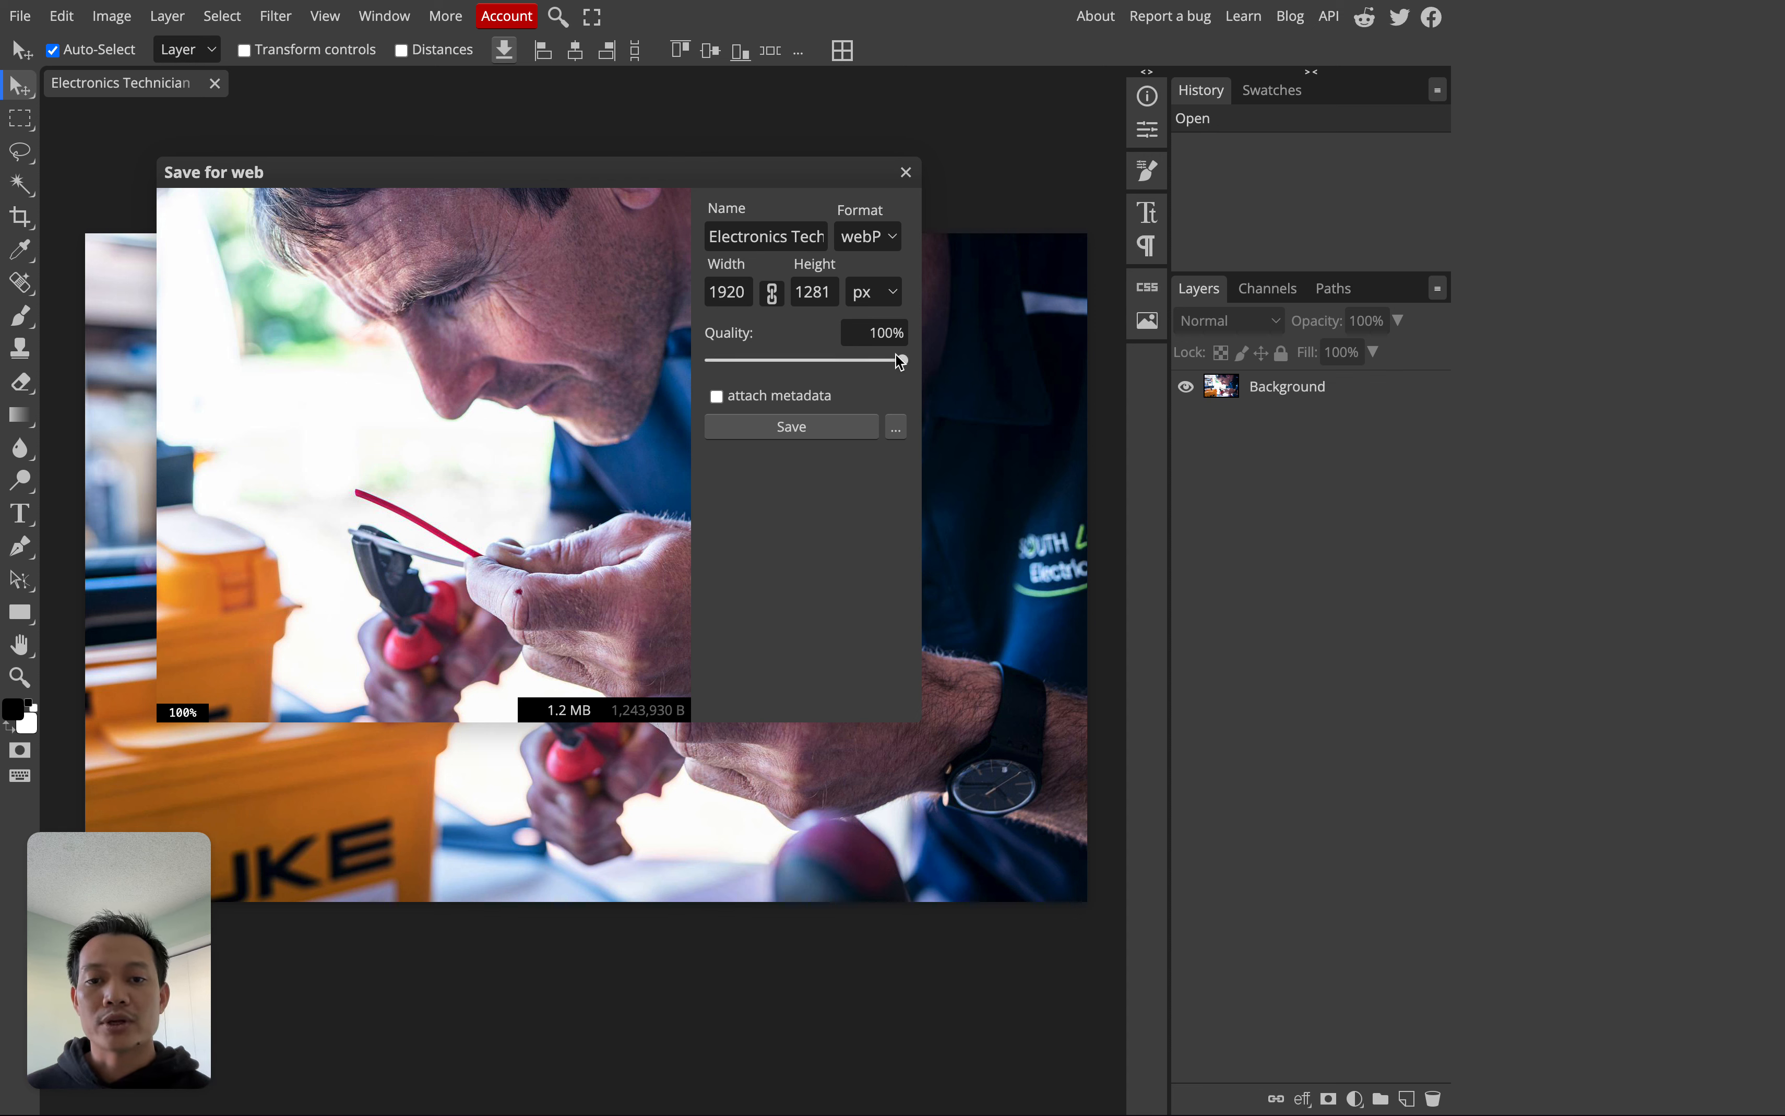
left_click(815, 335)
left_click_drag(901, 363, 873, 365)
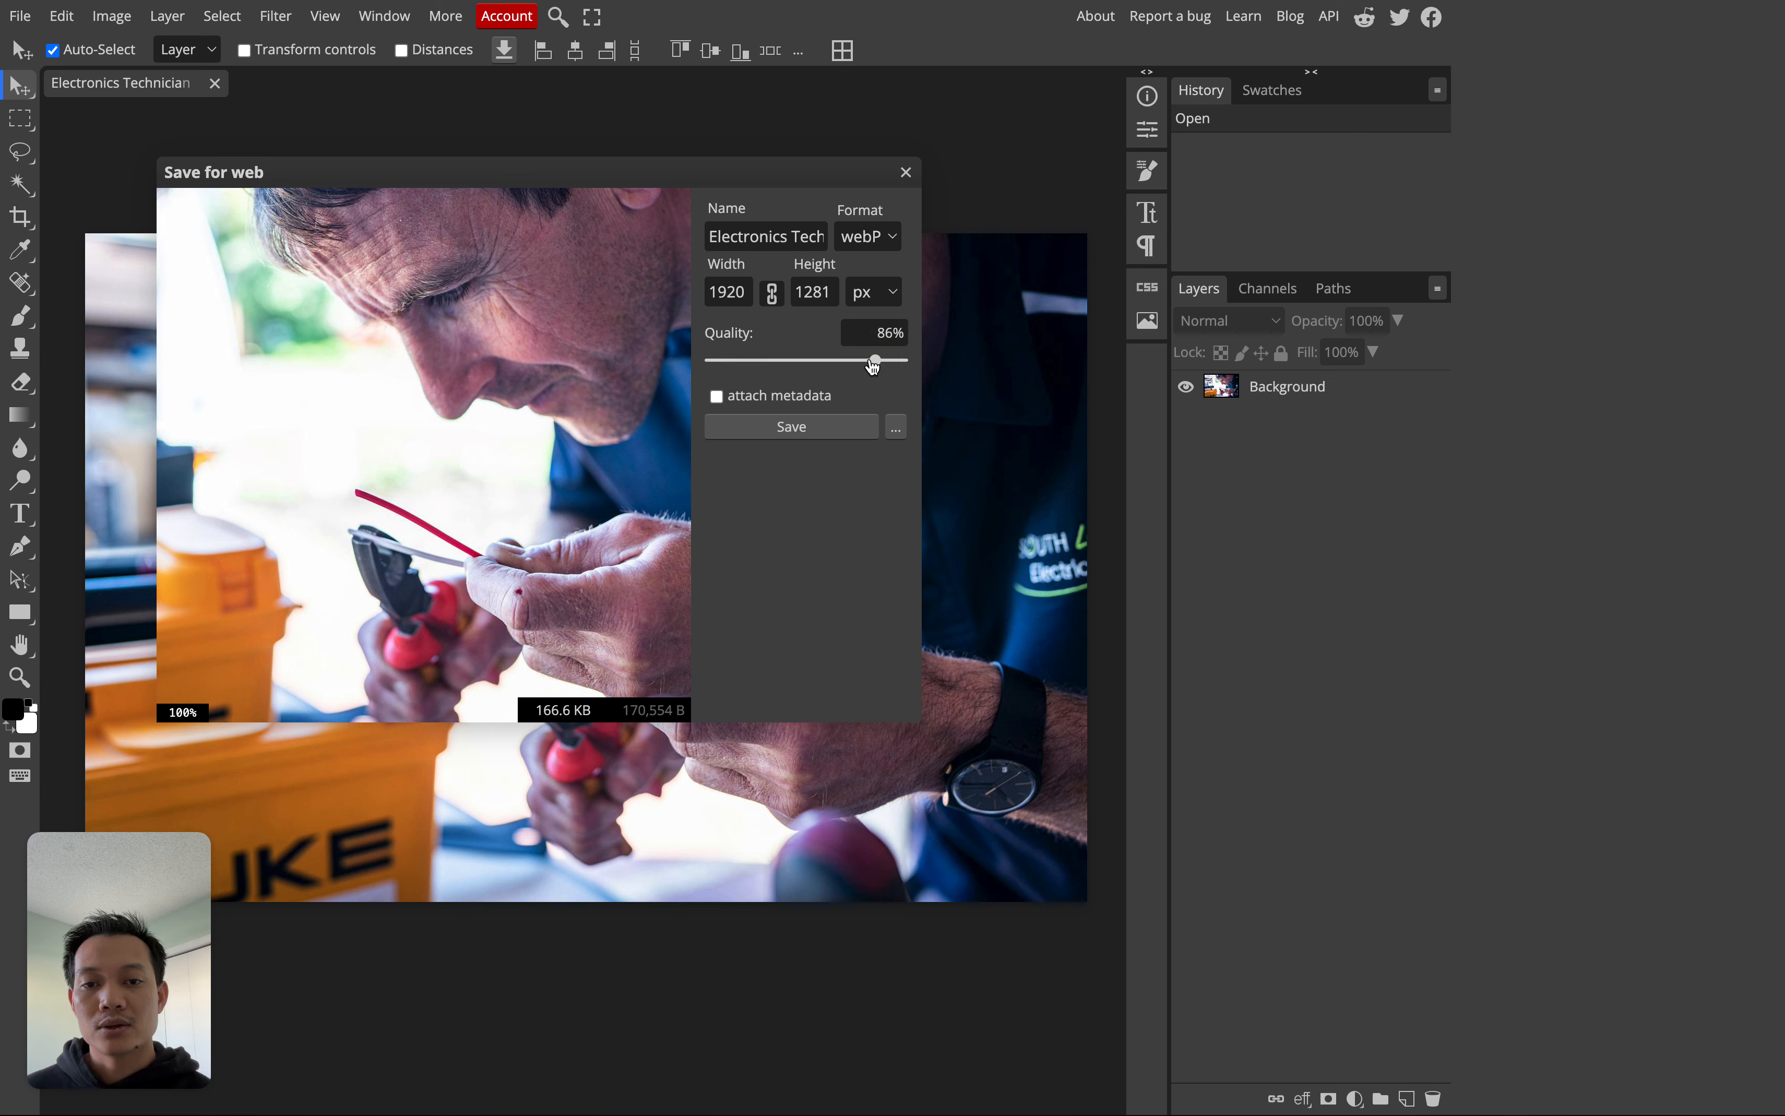
left_click(873, 363)
left_click(880, 336)
double_click(880, 339)
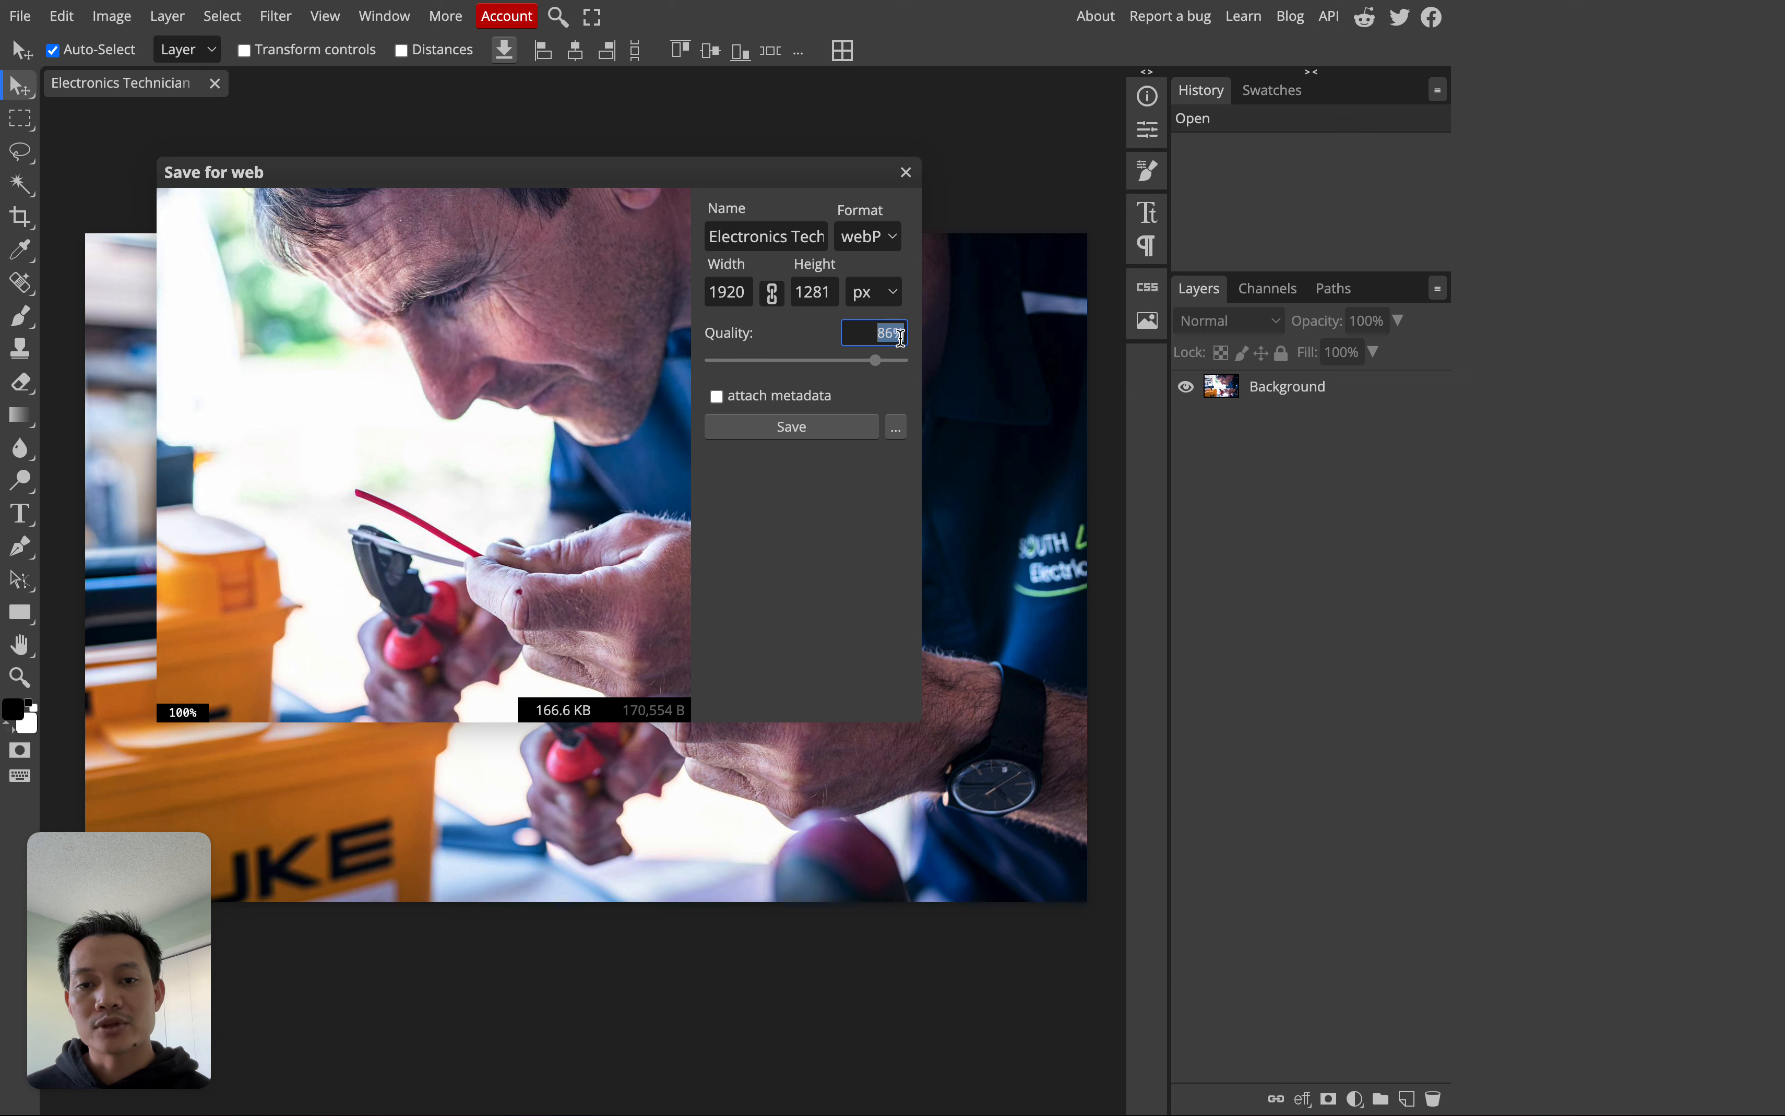
left_click(537, 710)
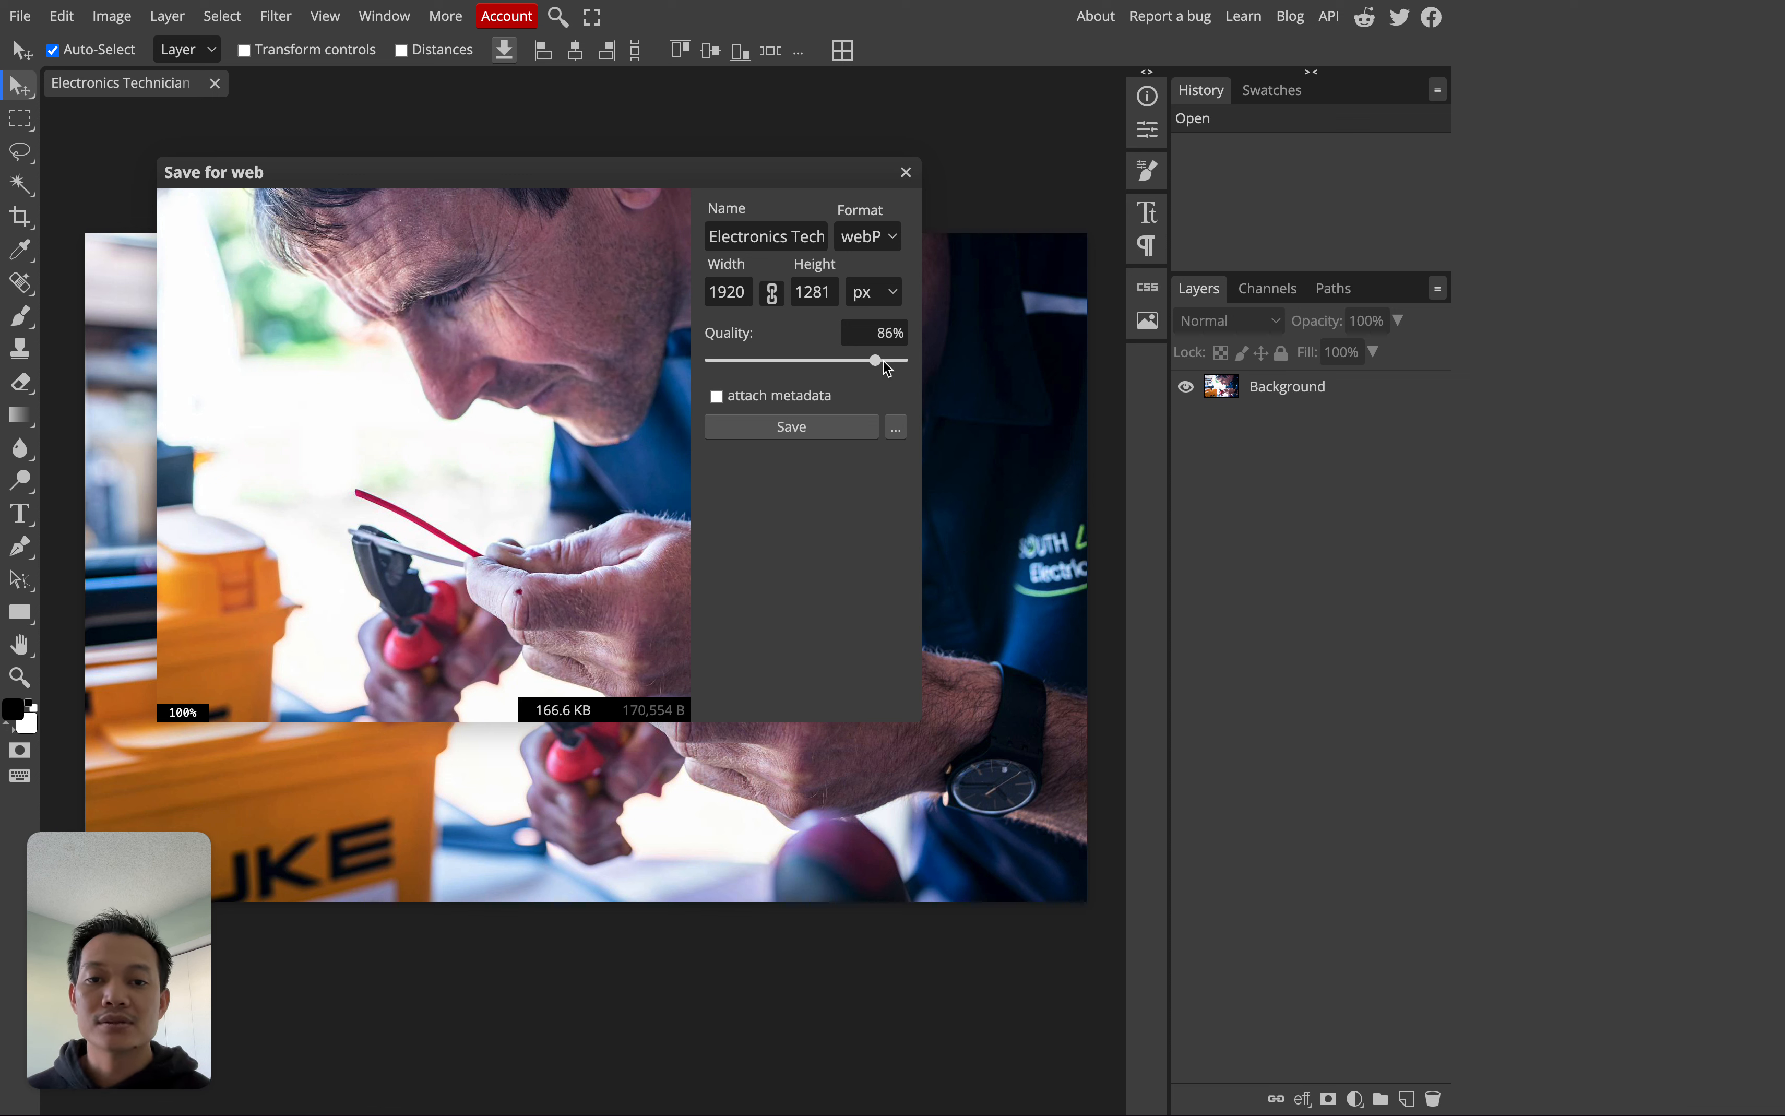
Try the WEBP export at 80% quality and close the export without saving
left_click_drag(876, 369, 865, 363)
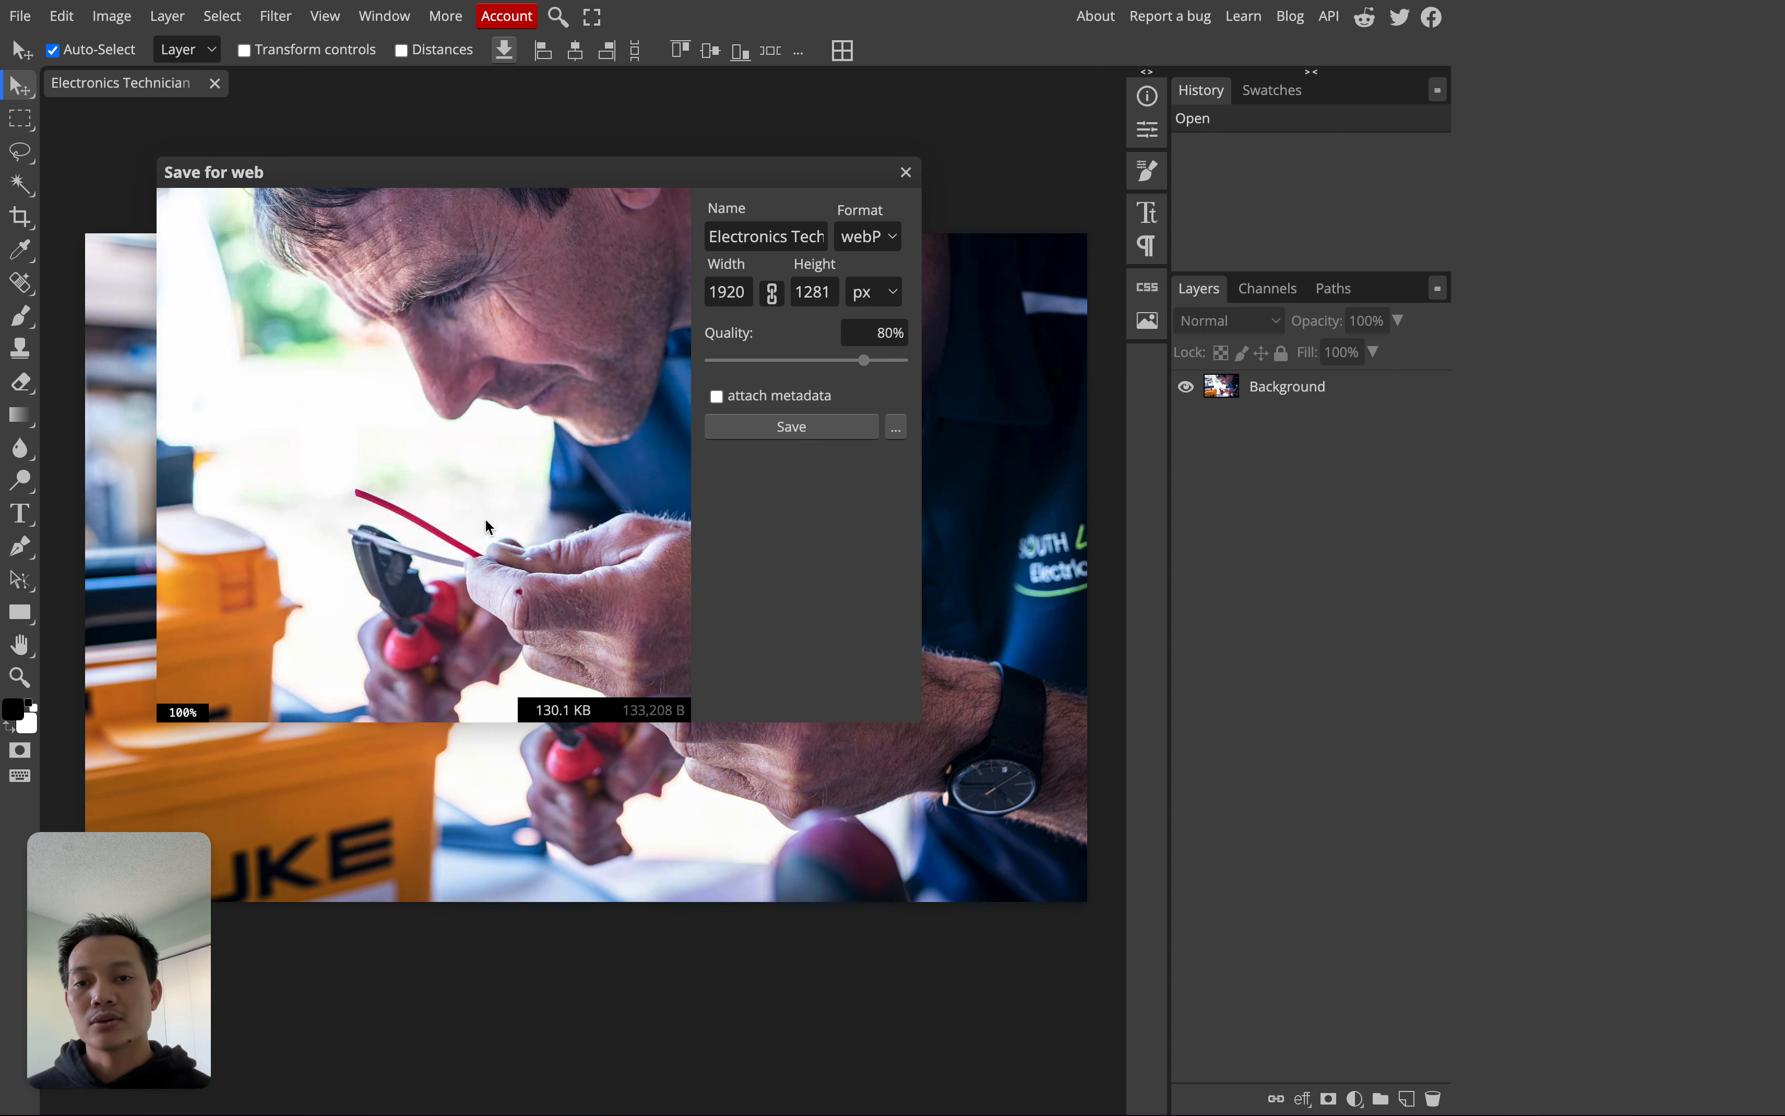
left_click(906, 175)
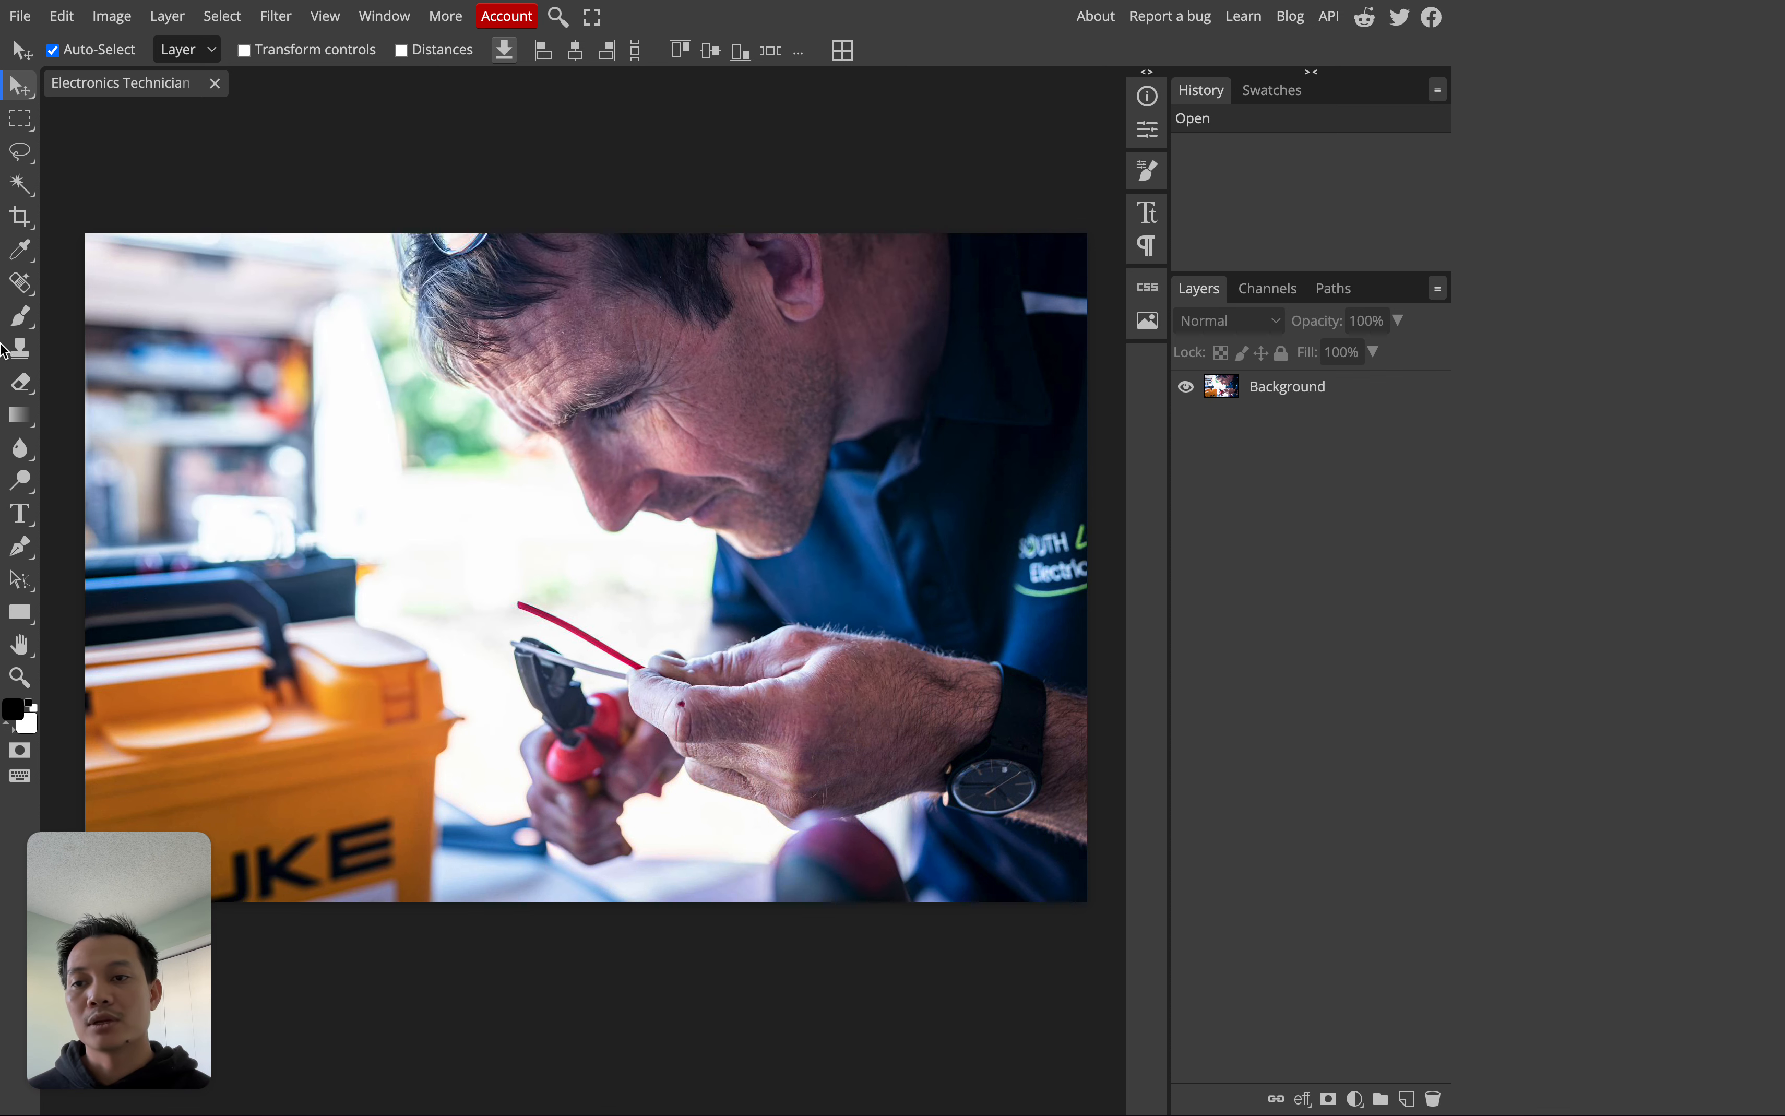
Switch to the John Brown Plumbing site in Webstudio and leave preview mode to return to editing
mouse_move(4, 351)
left_click(116, 367)
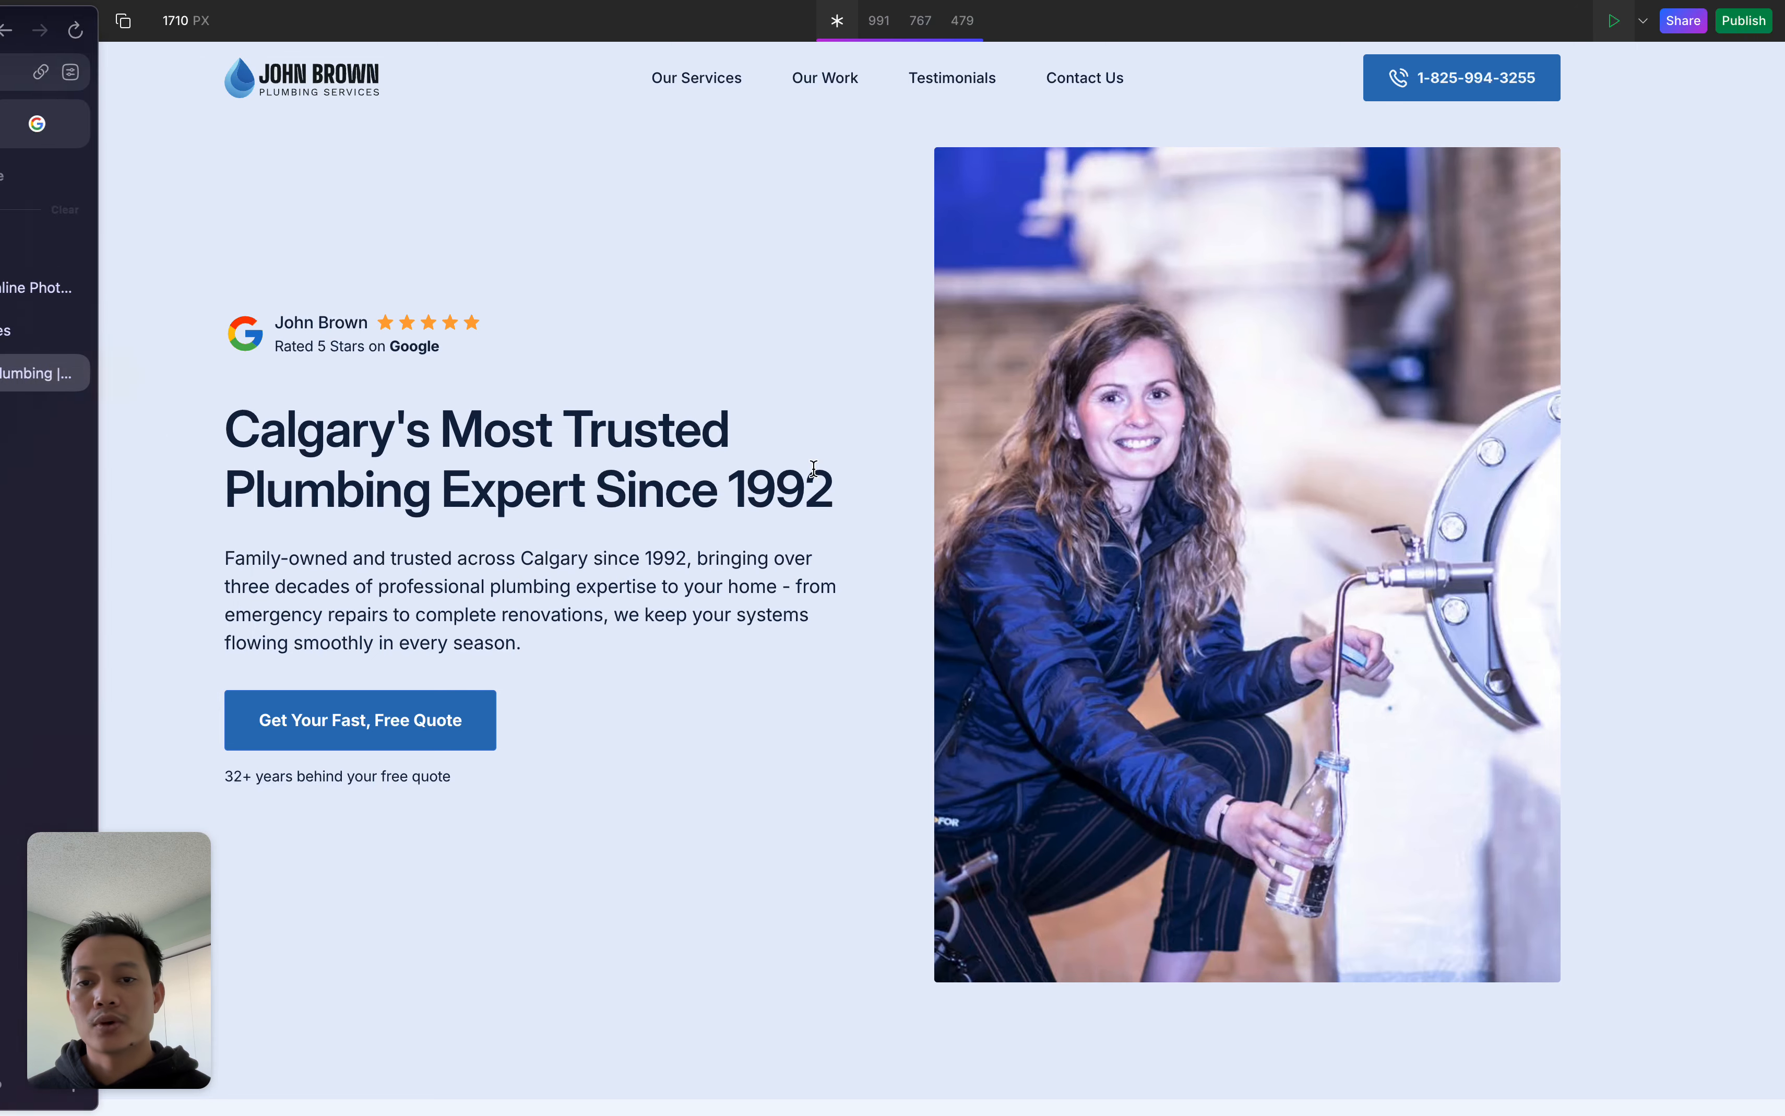
left_click(1613, 21)
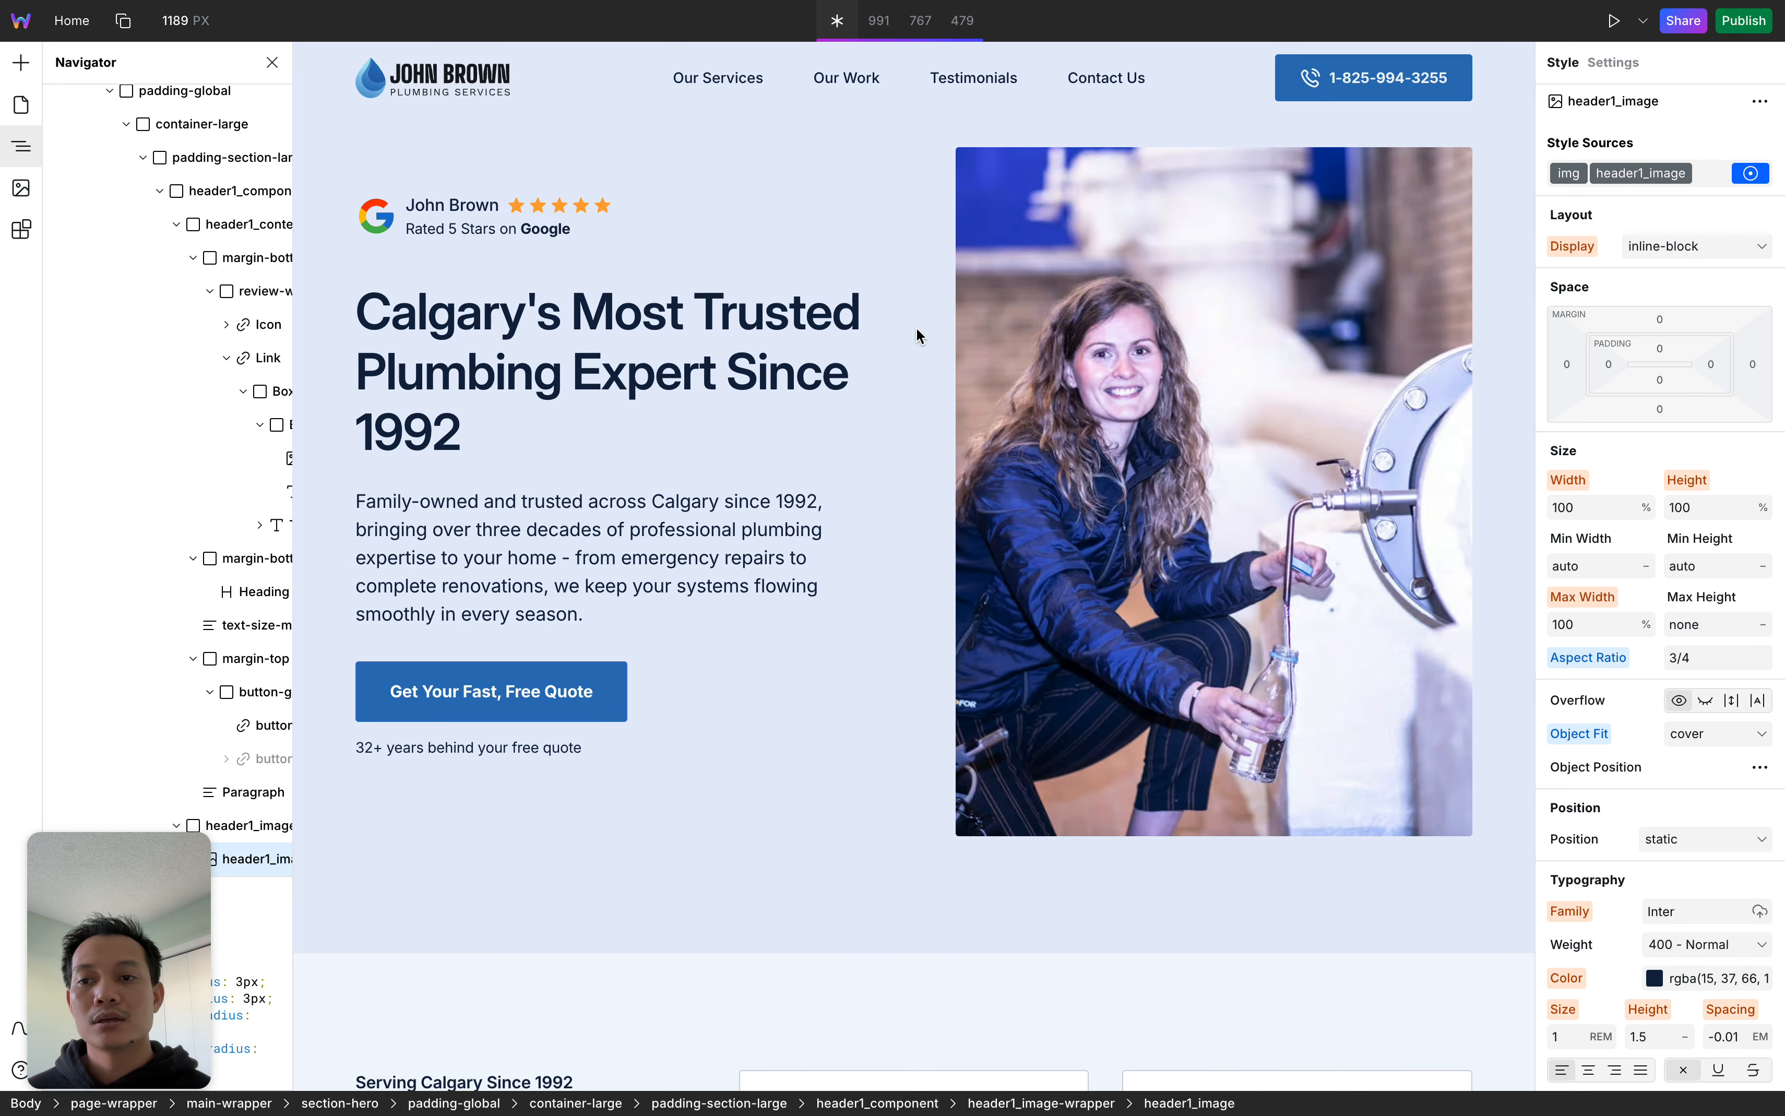
Look at where image files are uploaded in the site's assets and cancel the file selection
left_click(22, 191)
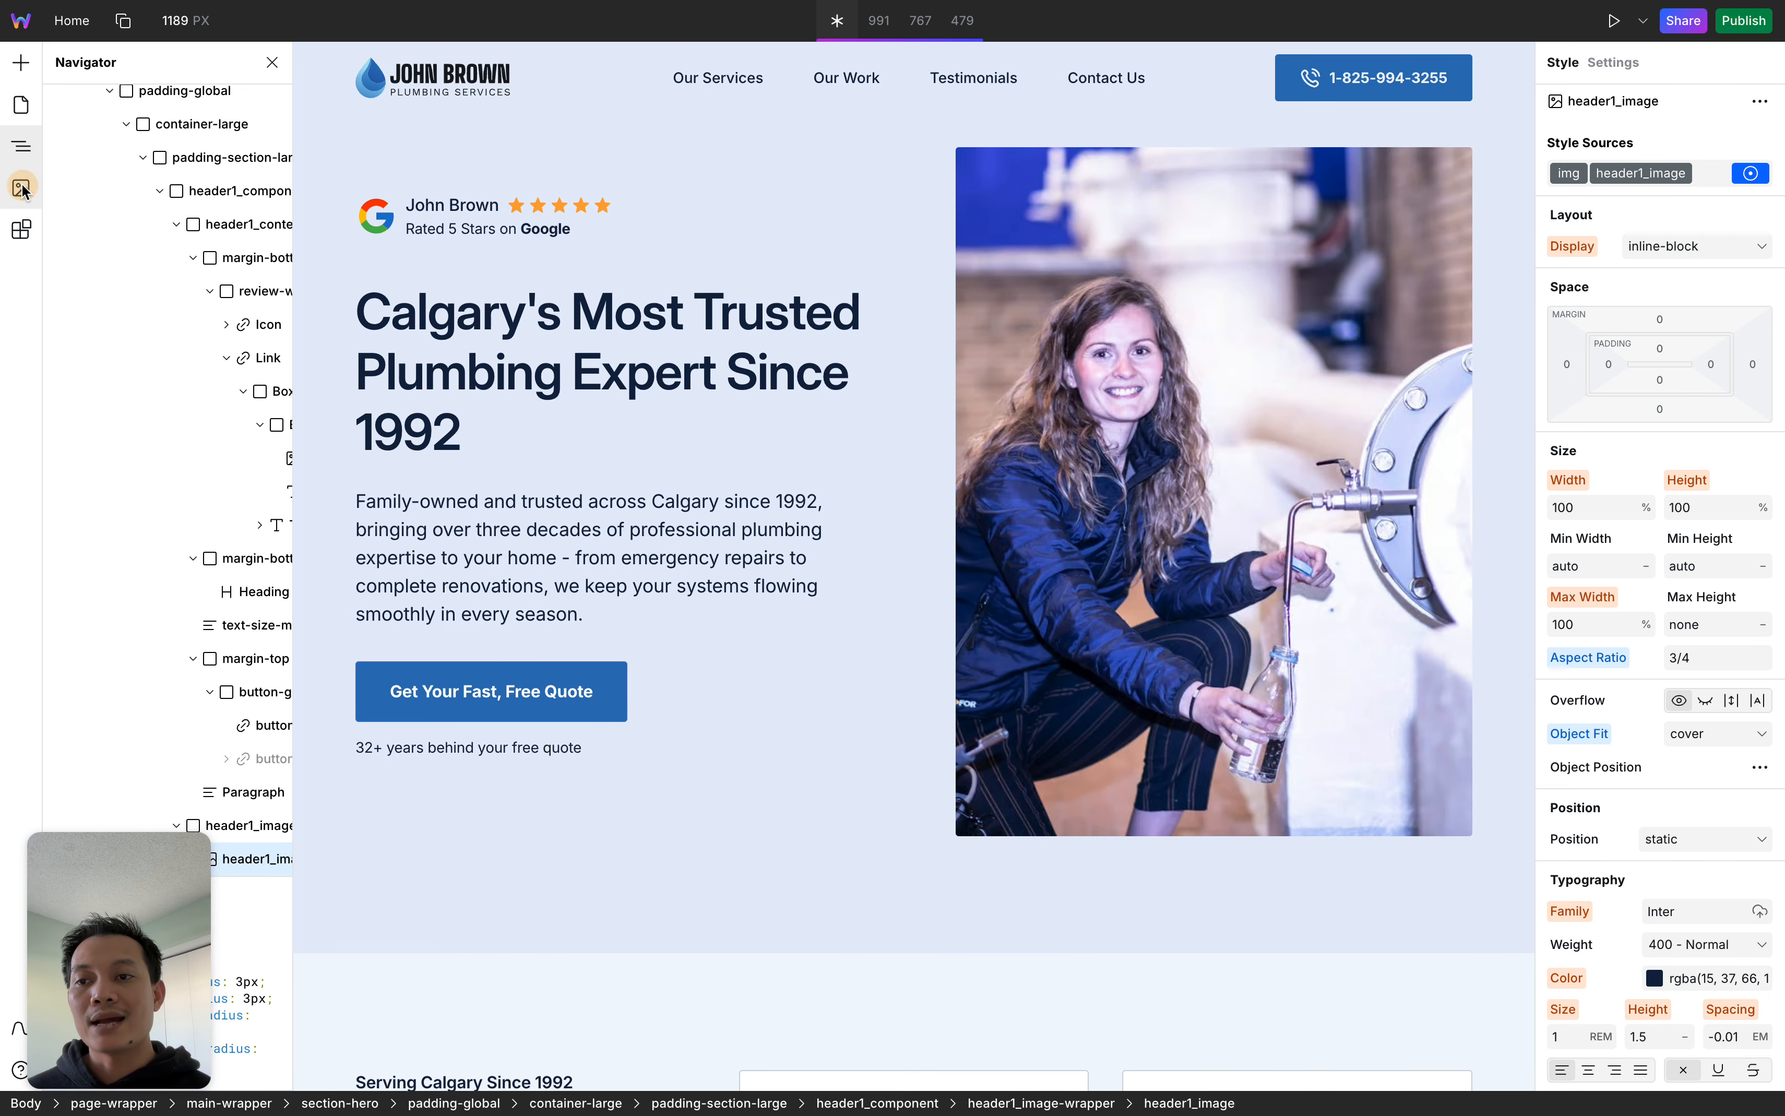
left_click(164, 118)
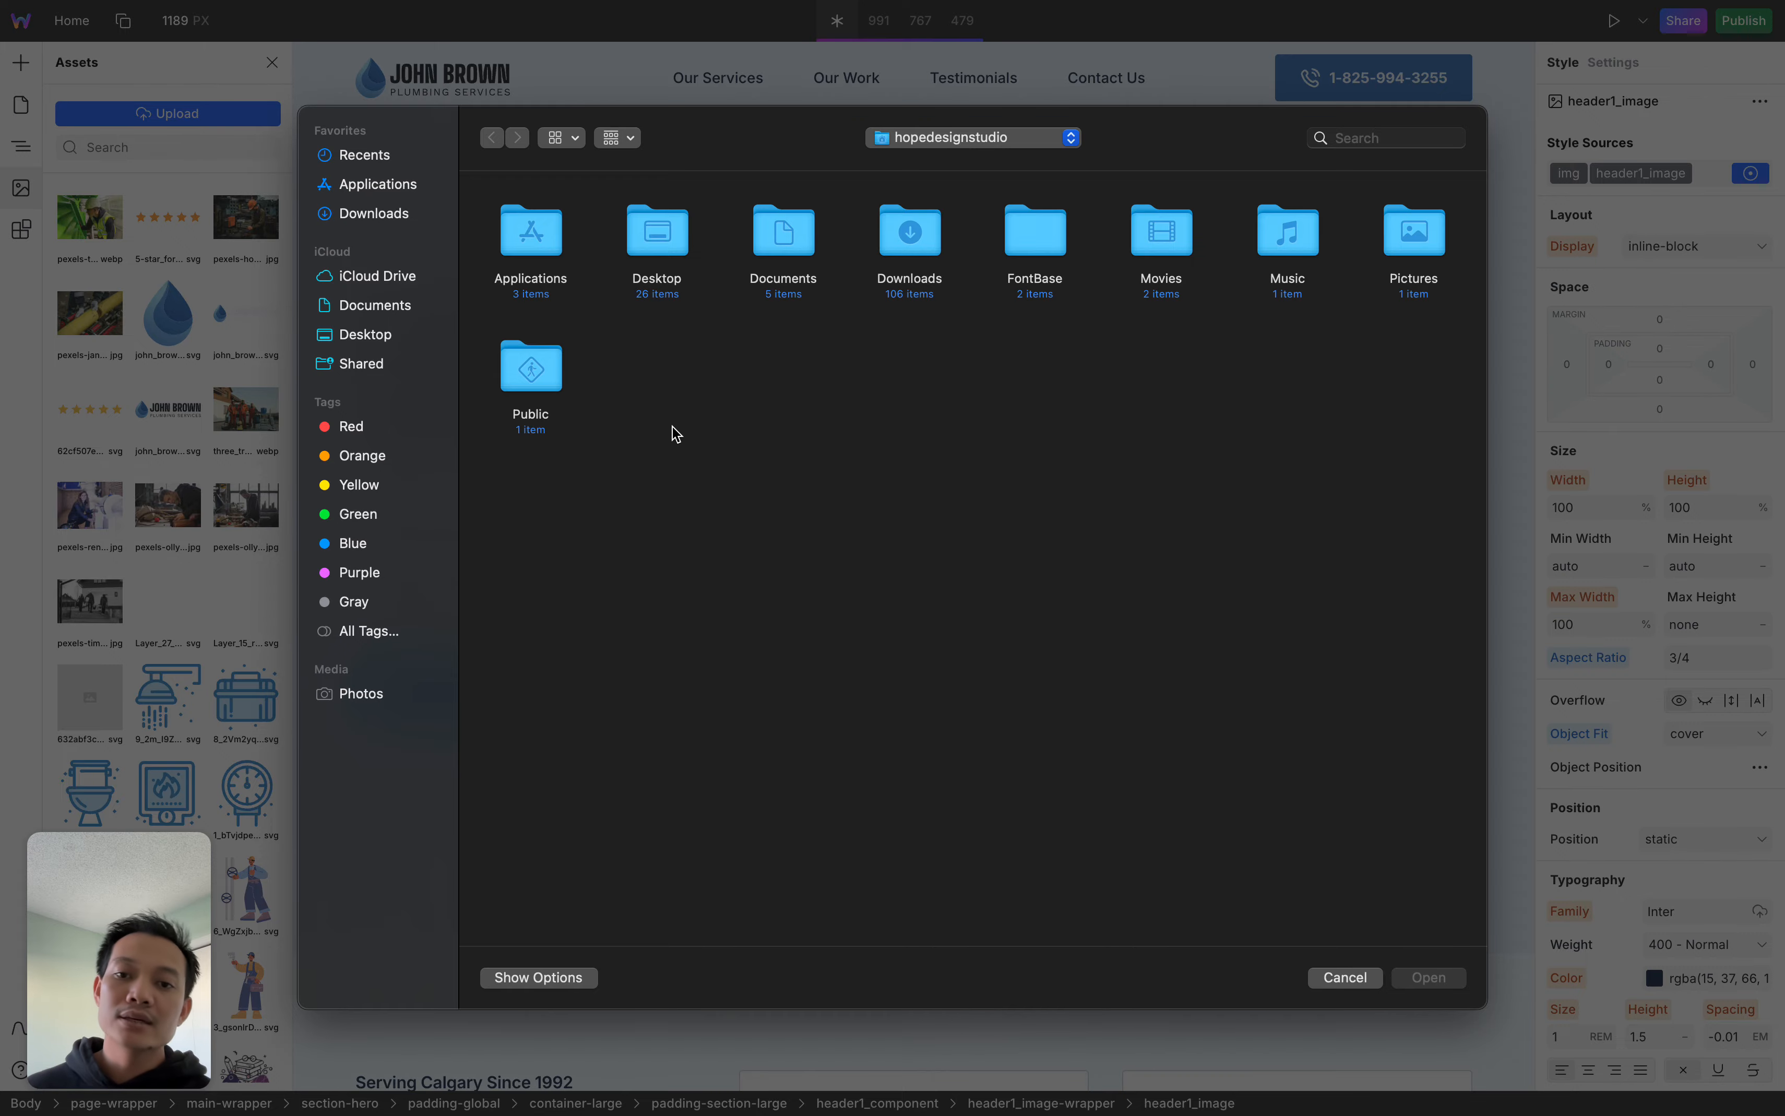
left_click(1360, 977)
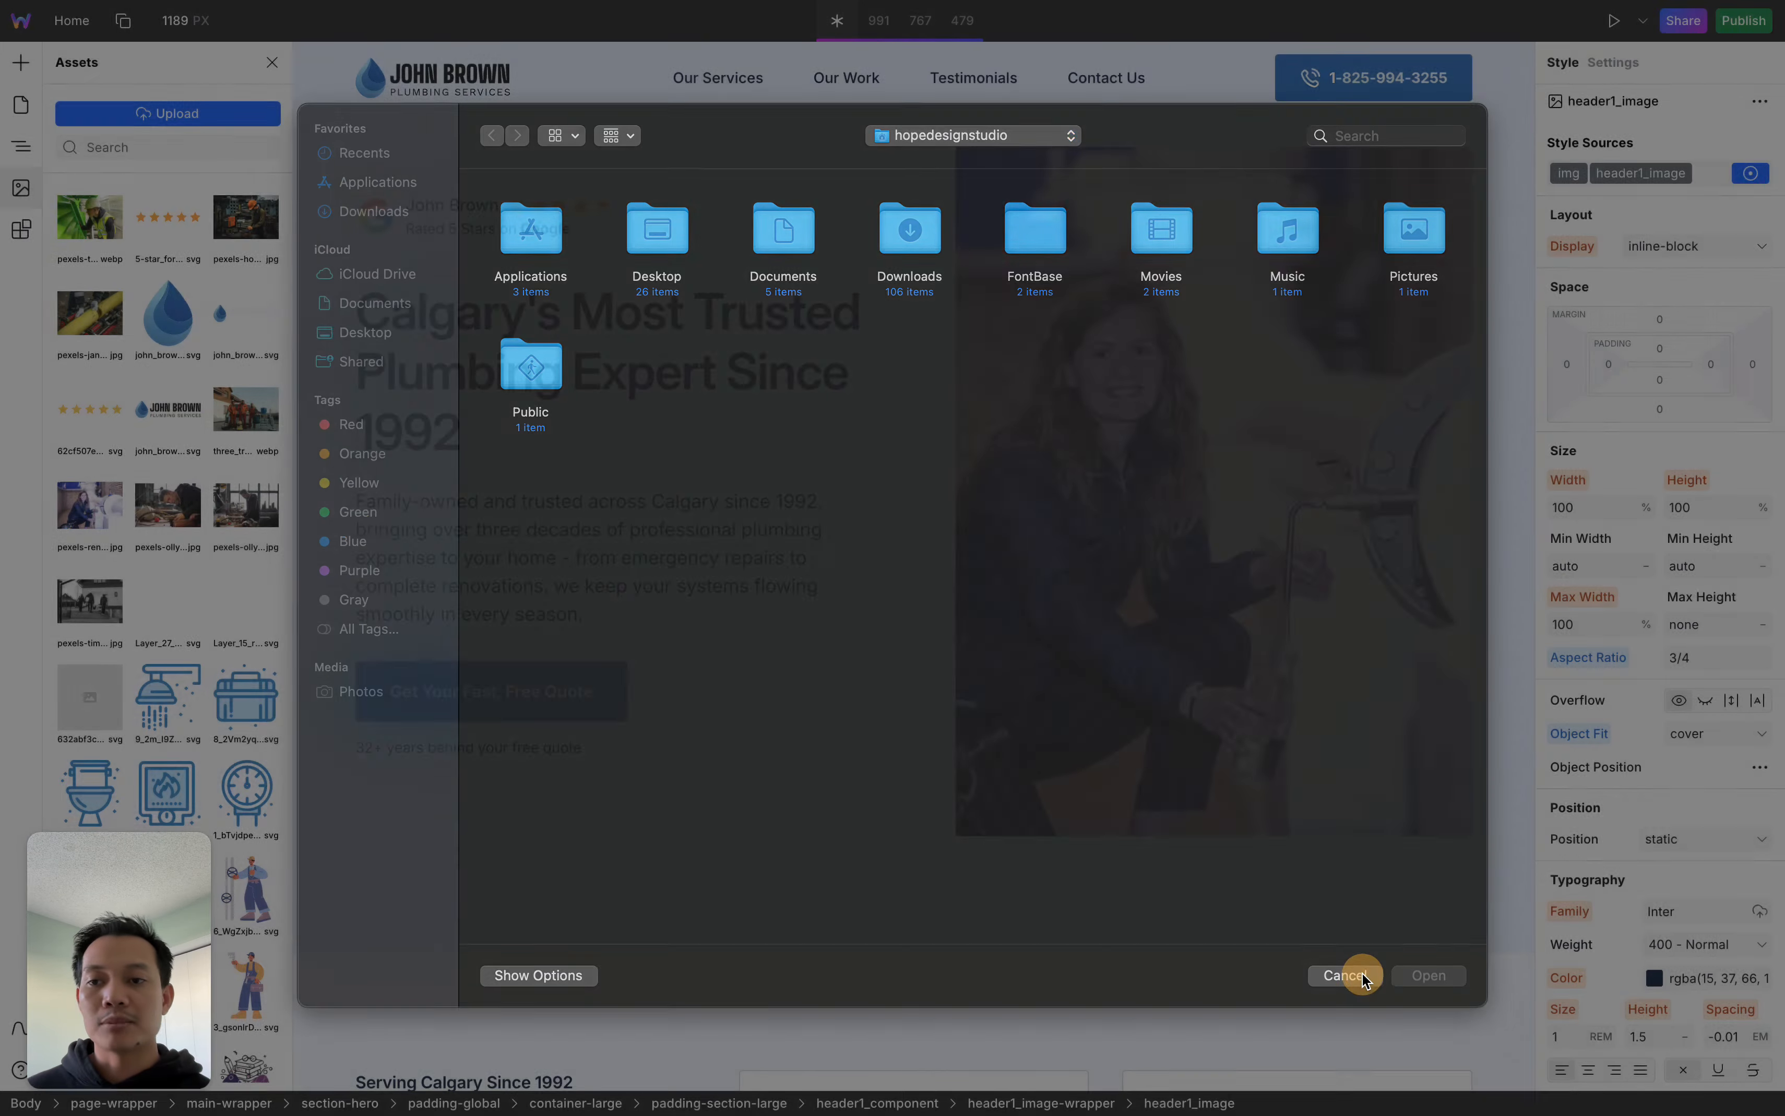
left_click(1392, 455)
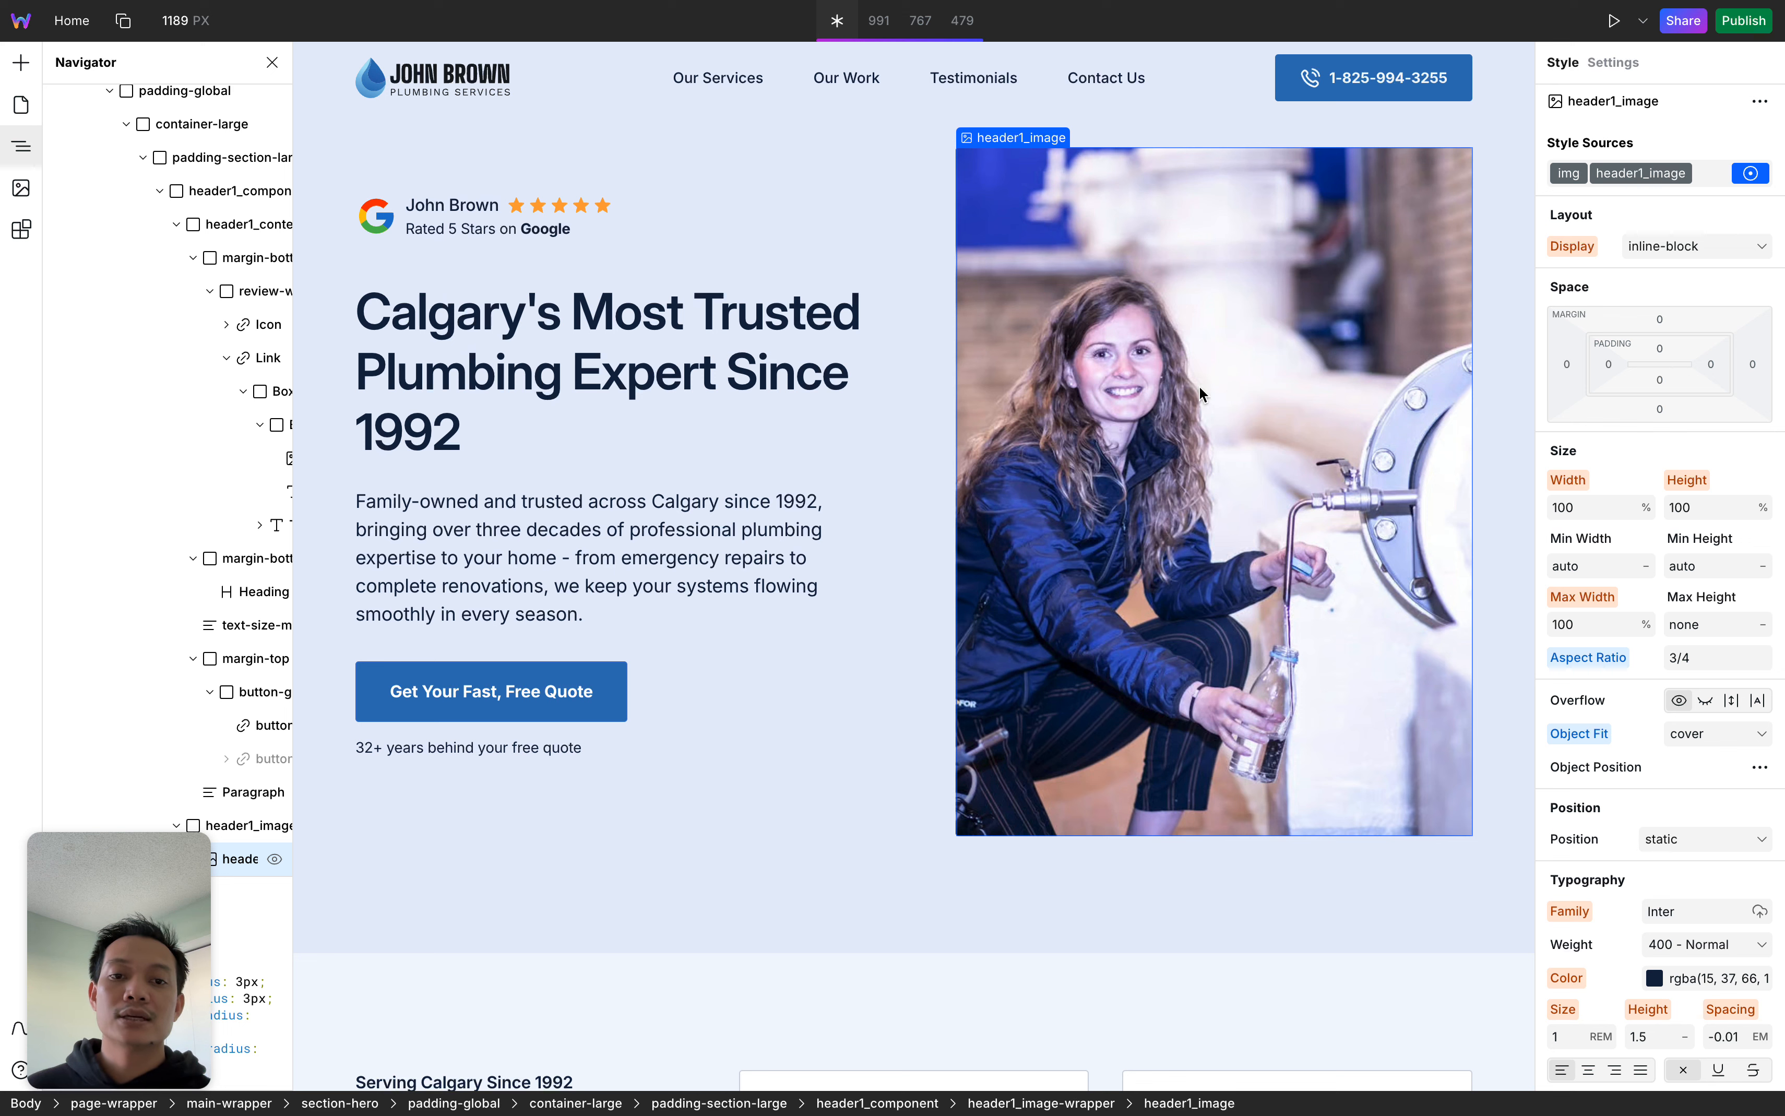
Examine the header1_image settings, including the image source library and the alt text
left_click(1614, 62)
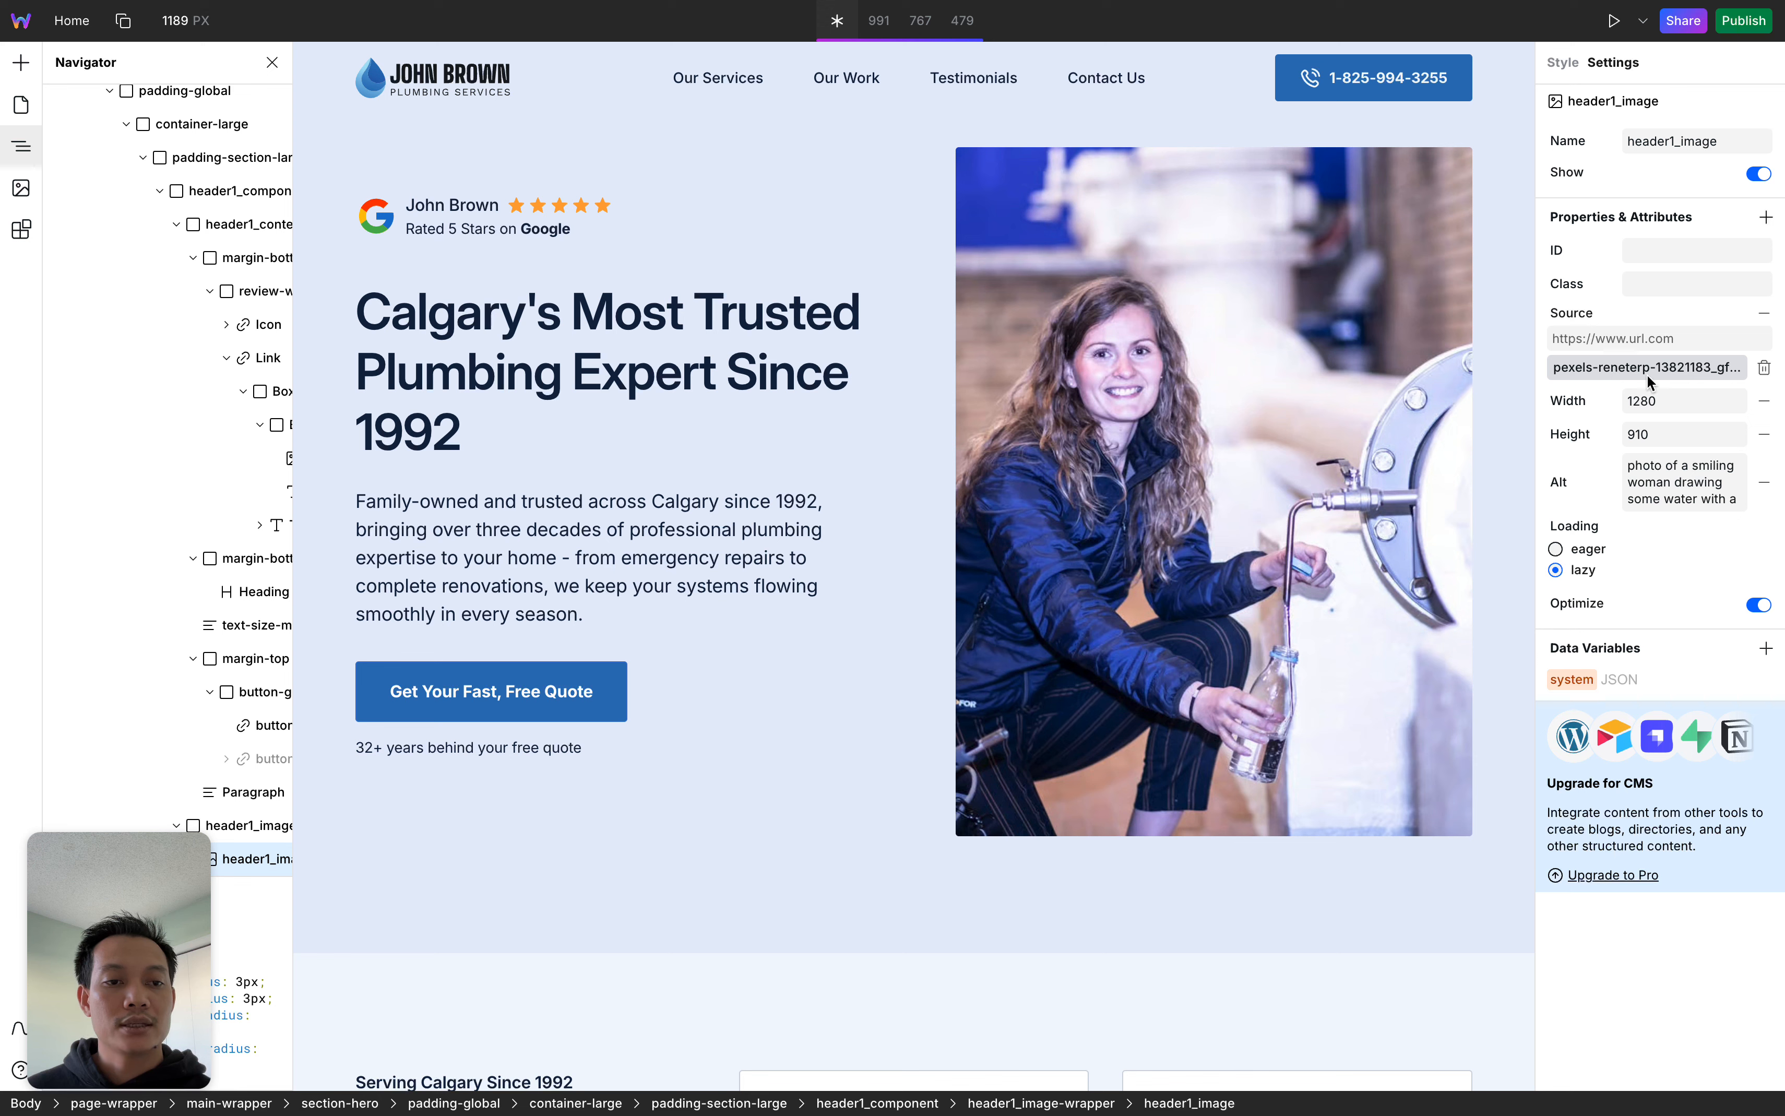
left_click(1615, 370)
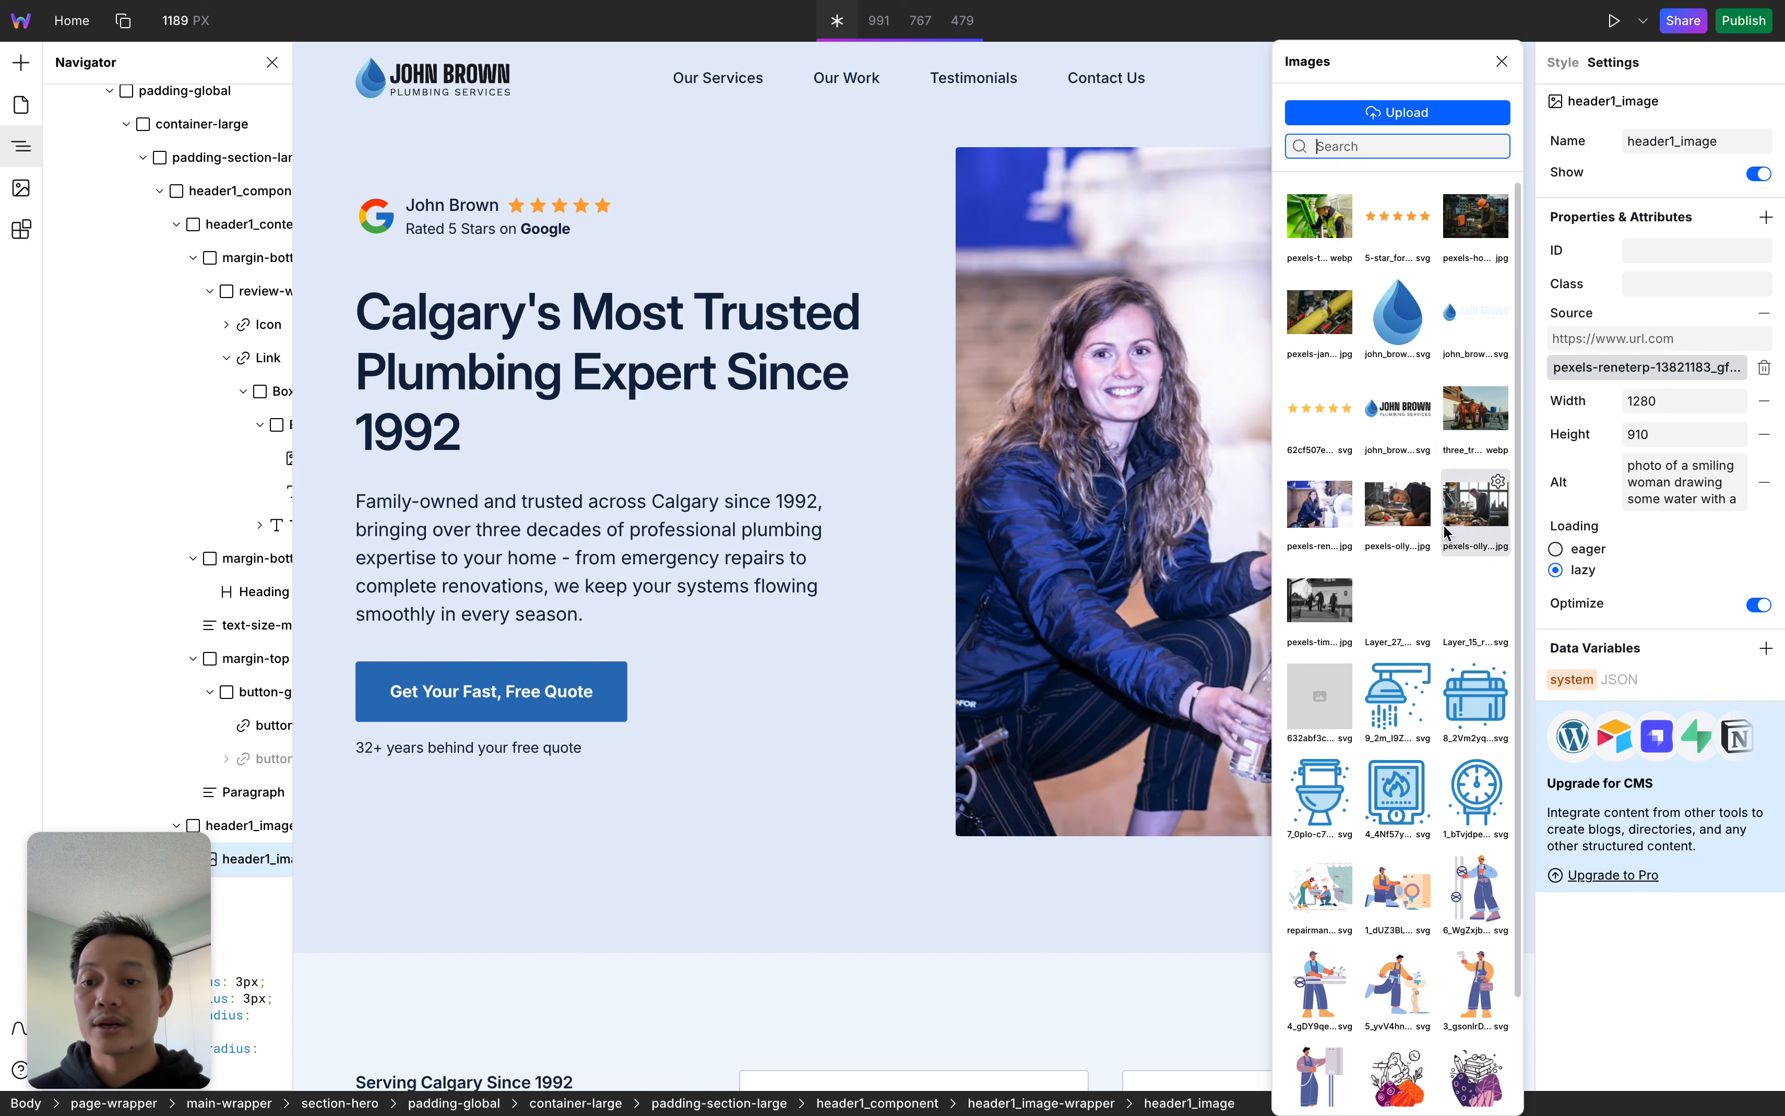
left_click(1501, 62)
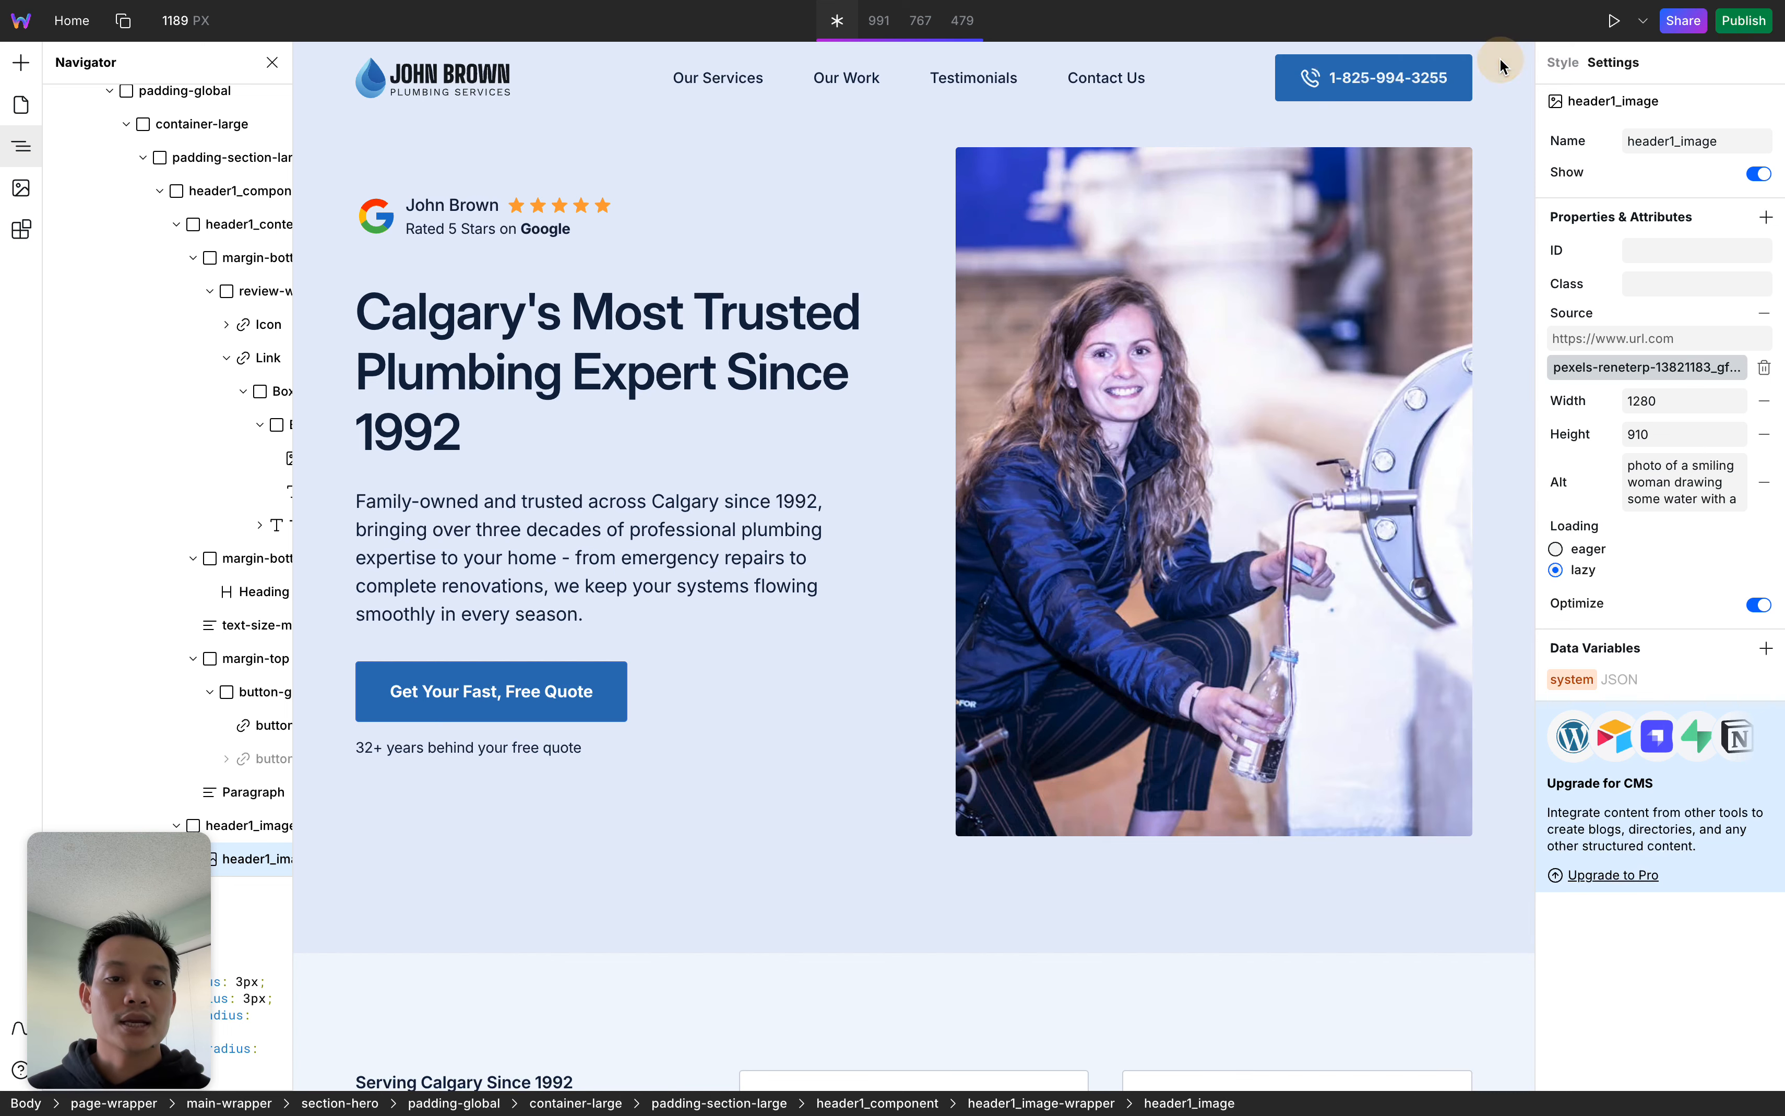
left_click(1594, 476)
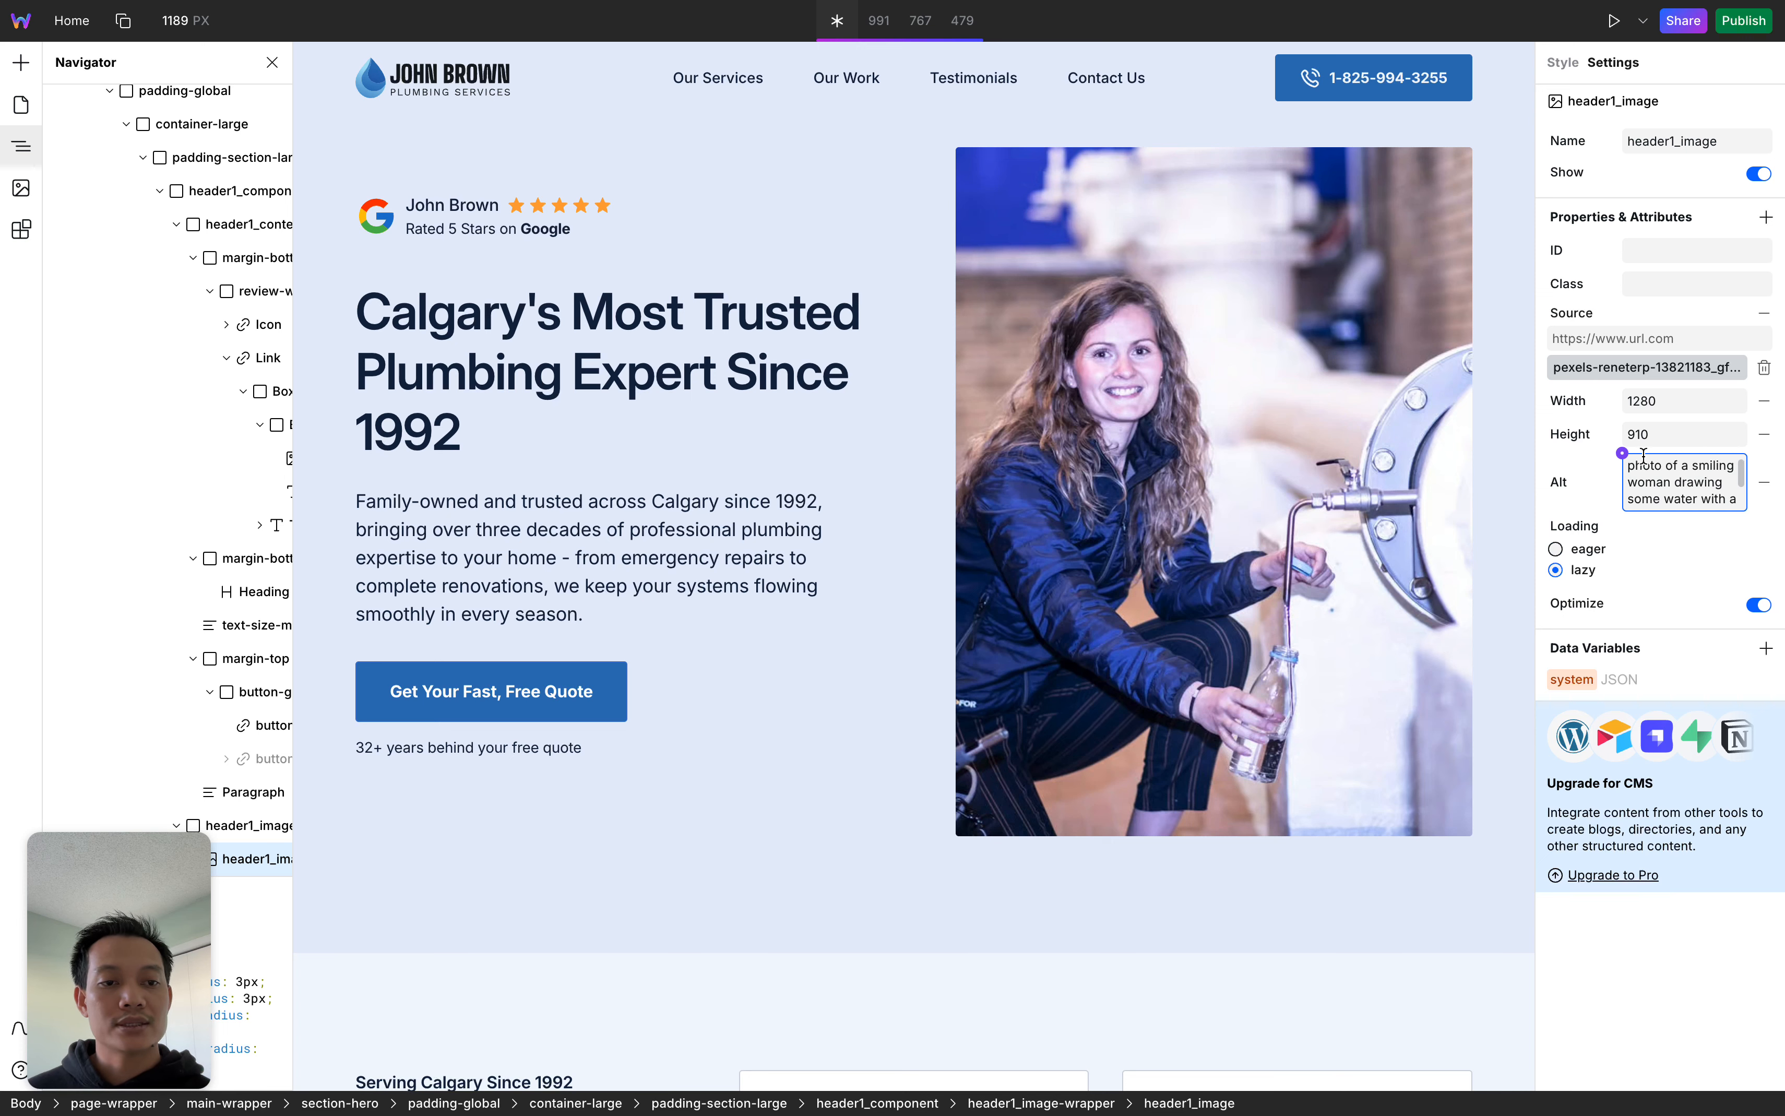
left_click(1606, 474)
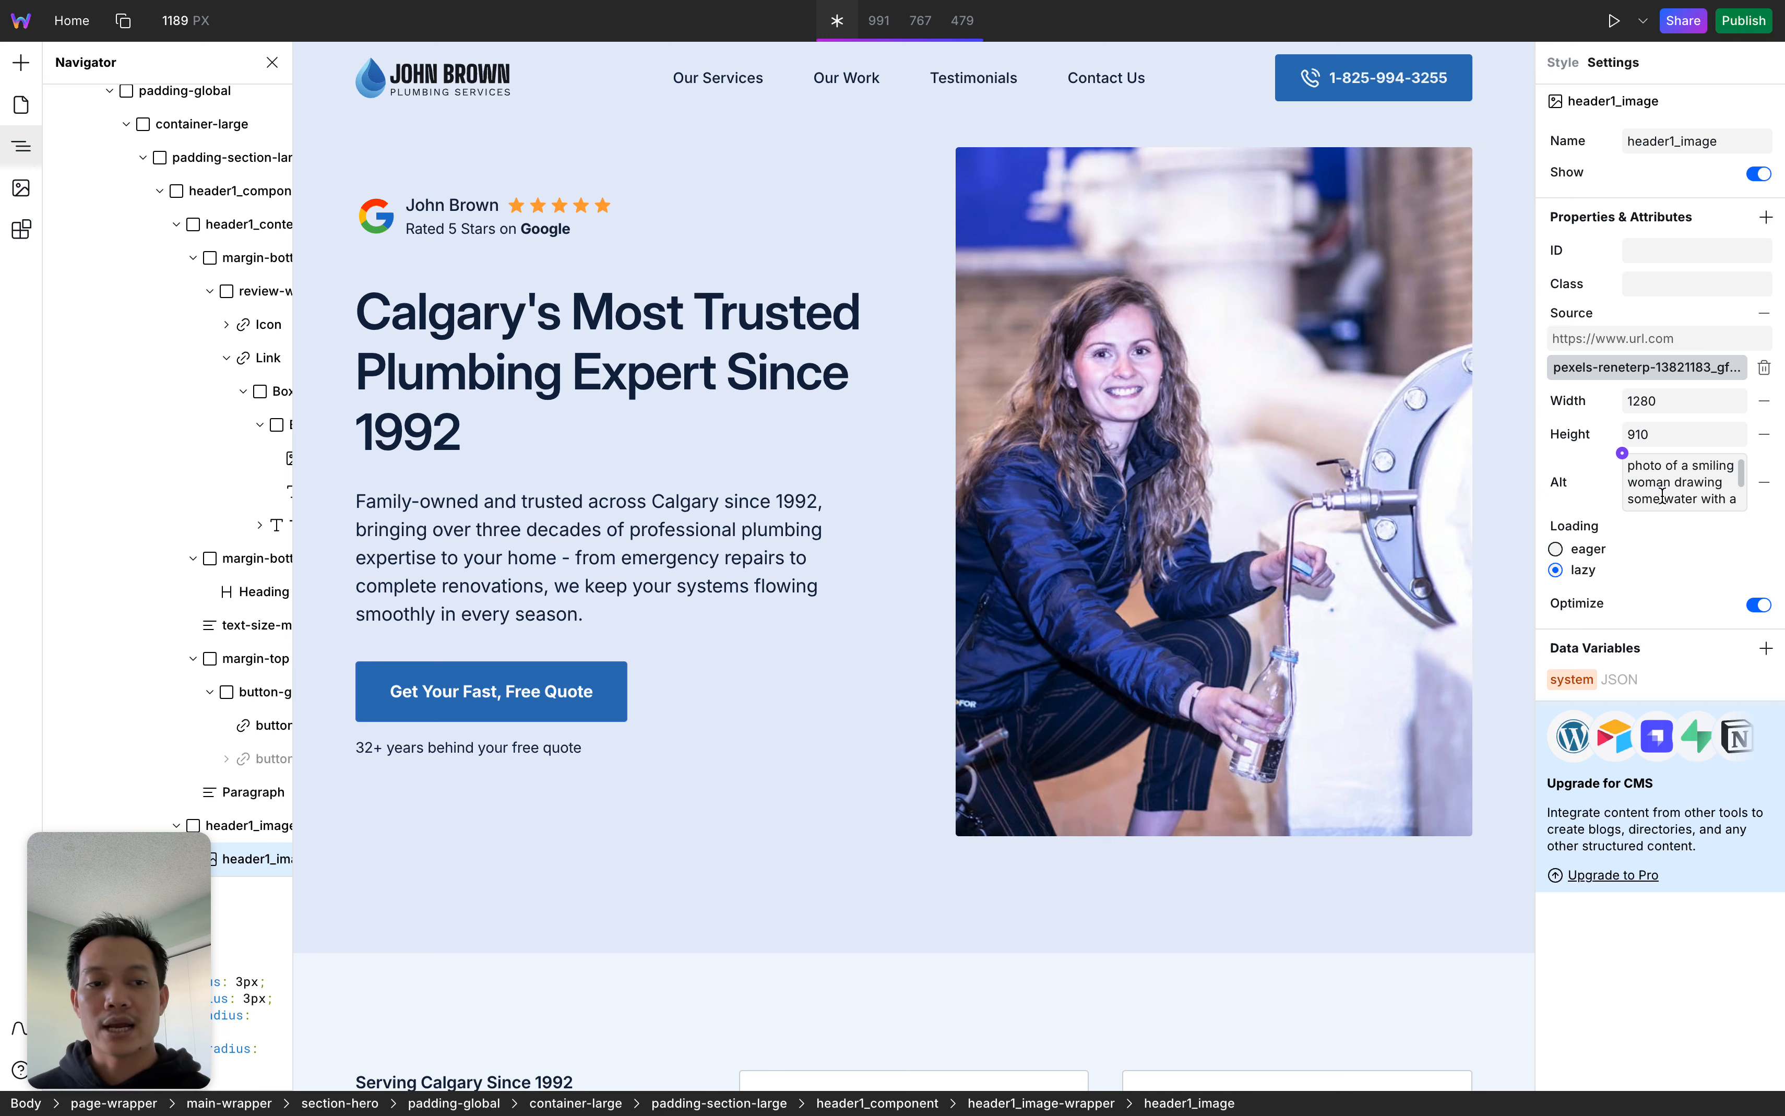
left_click(1590, 476)
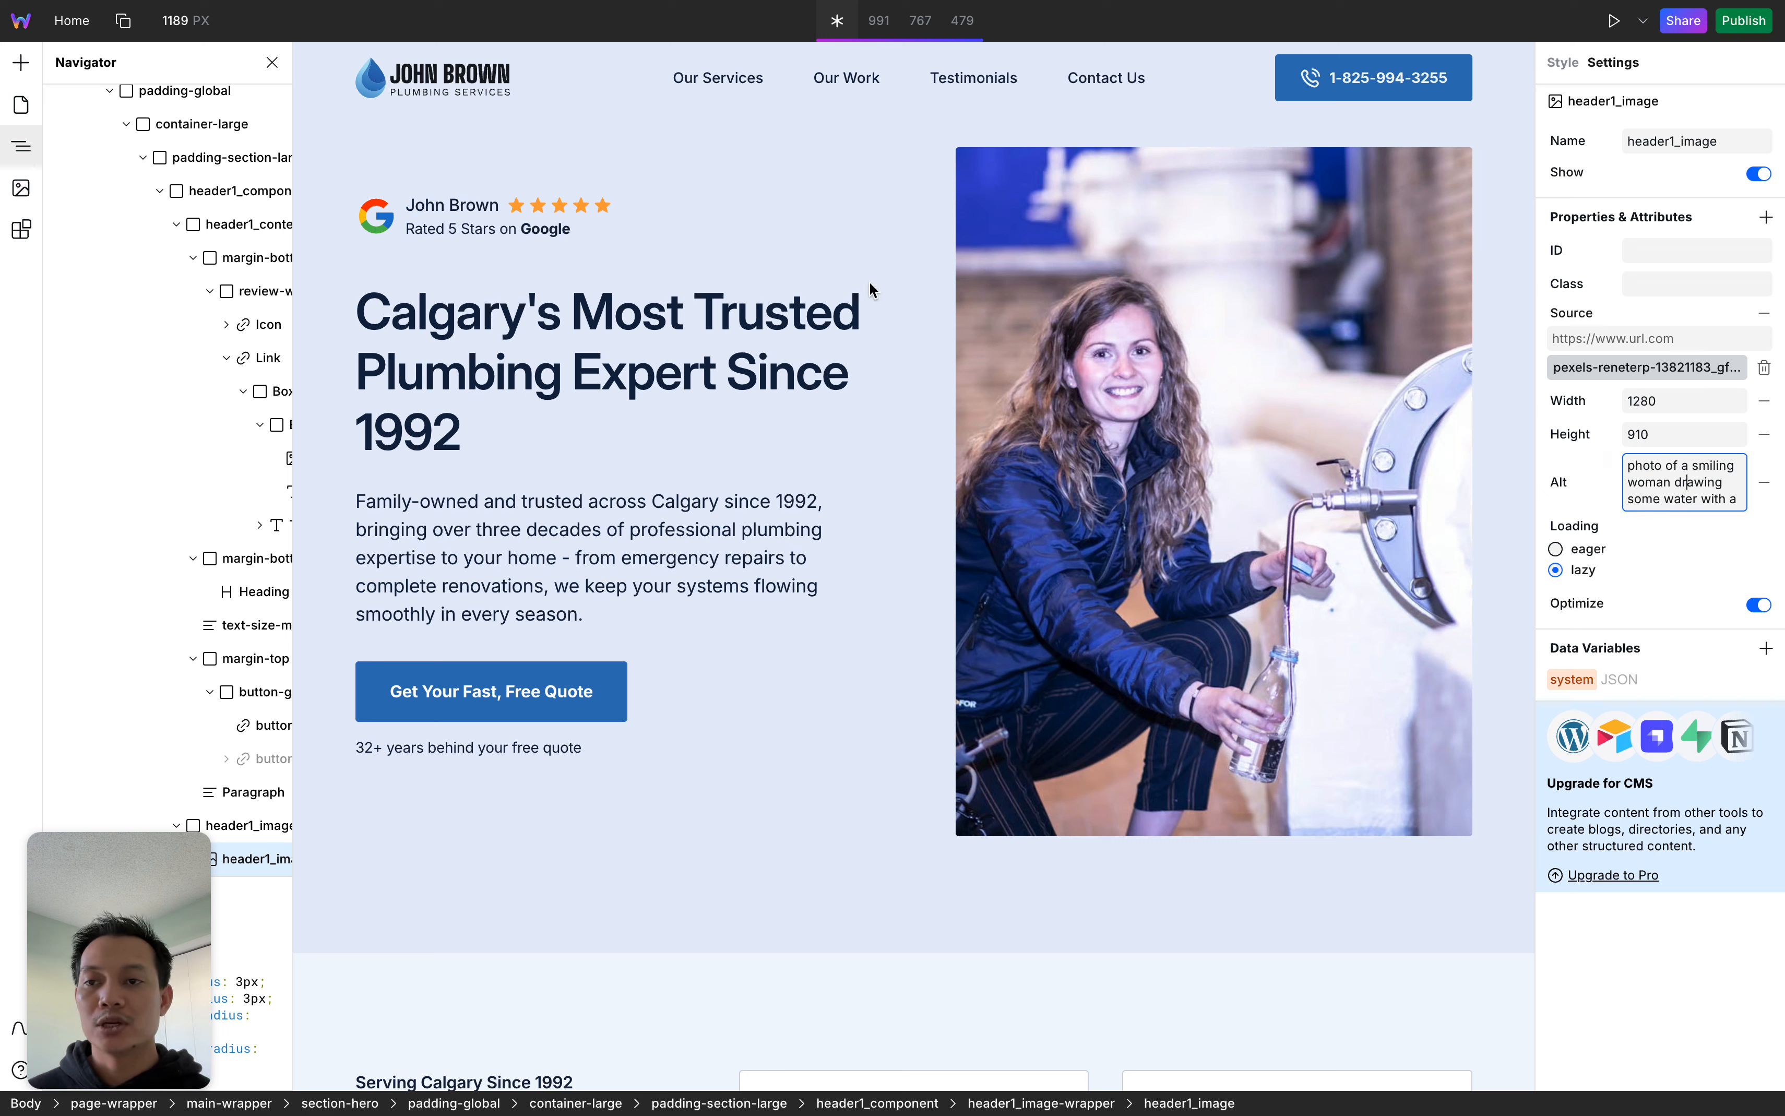
Switch to the Google Docs checklist and mark "Update and optimize all images" as done under Website Customization
mouse_move(8, 457)
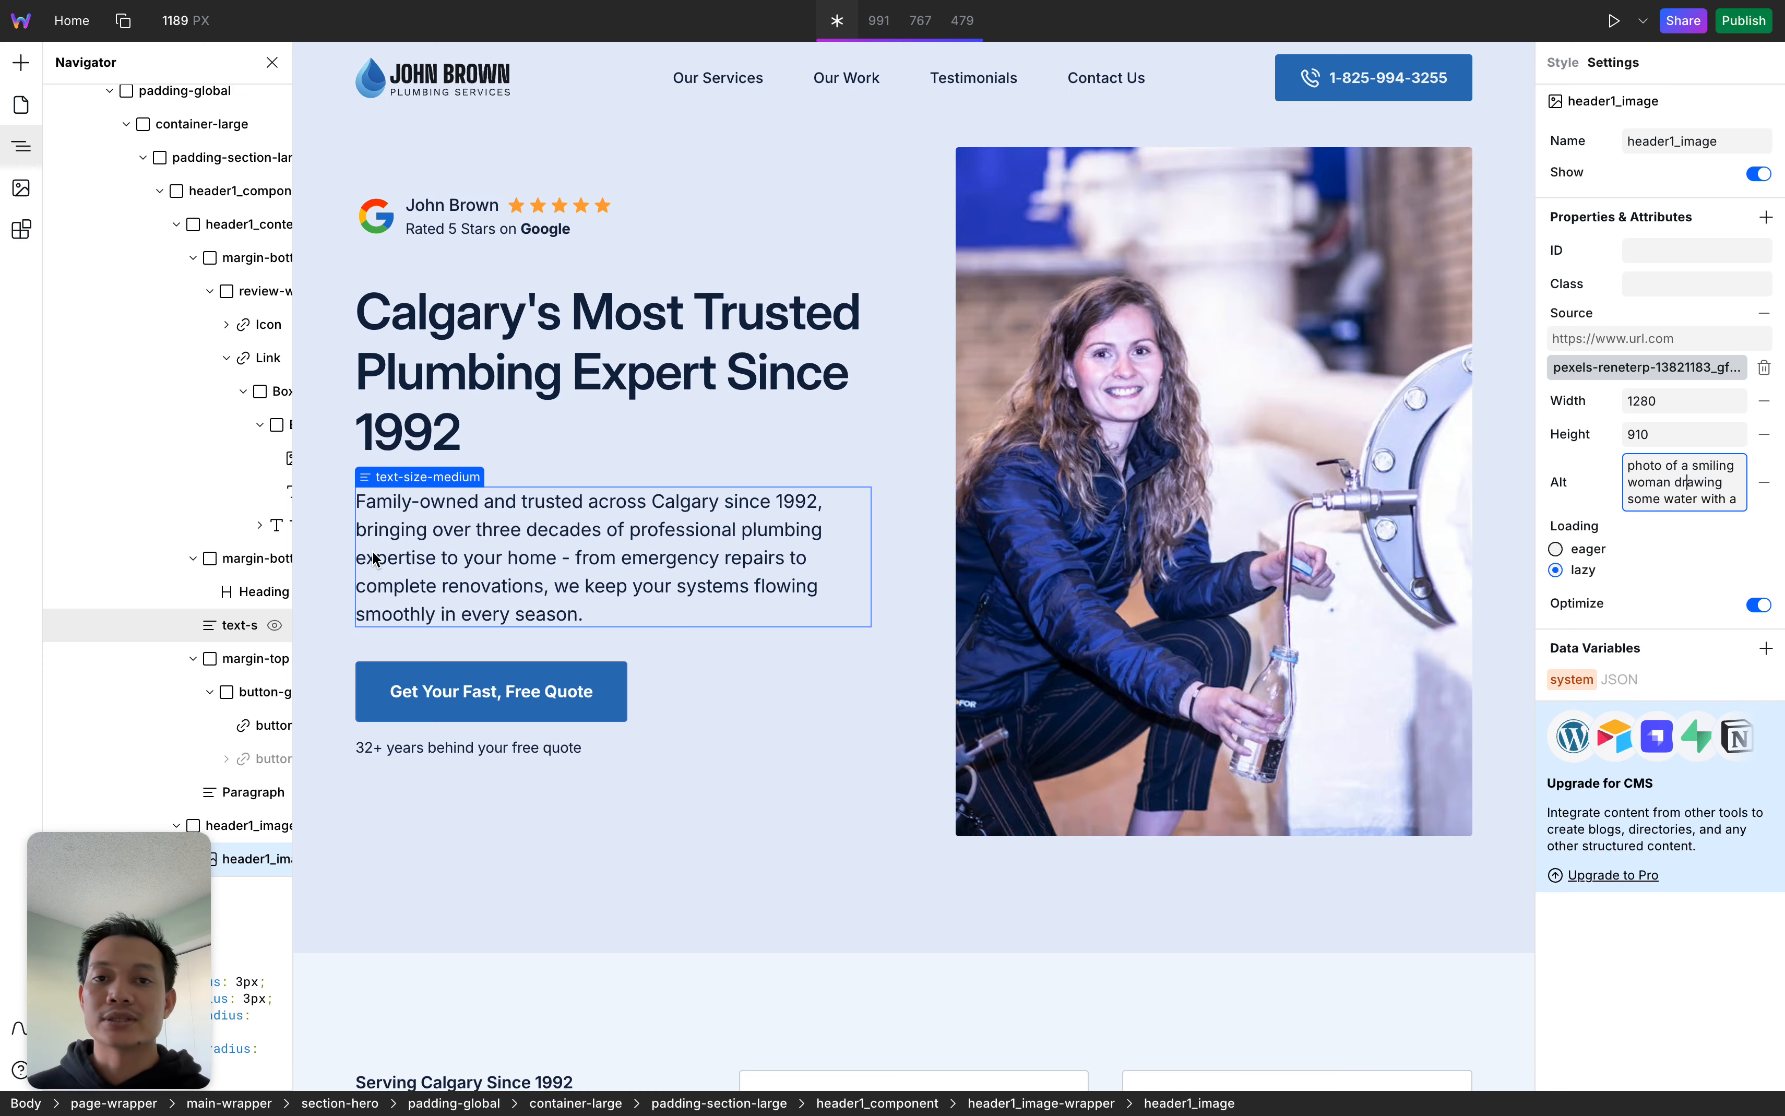
mouse_move(3, 508)
scroll(53, 522, "left", 3)
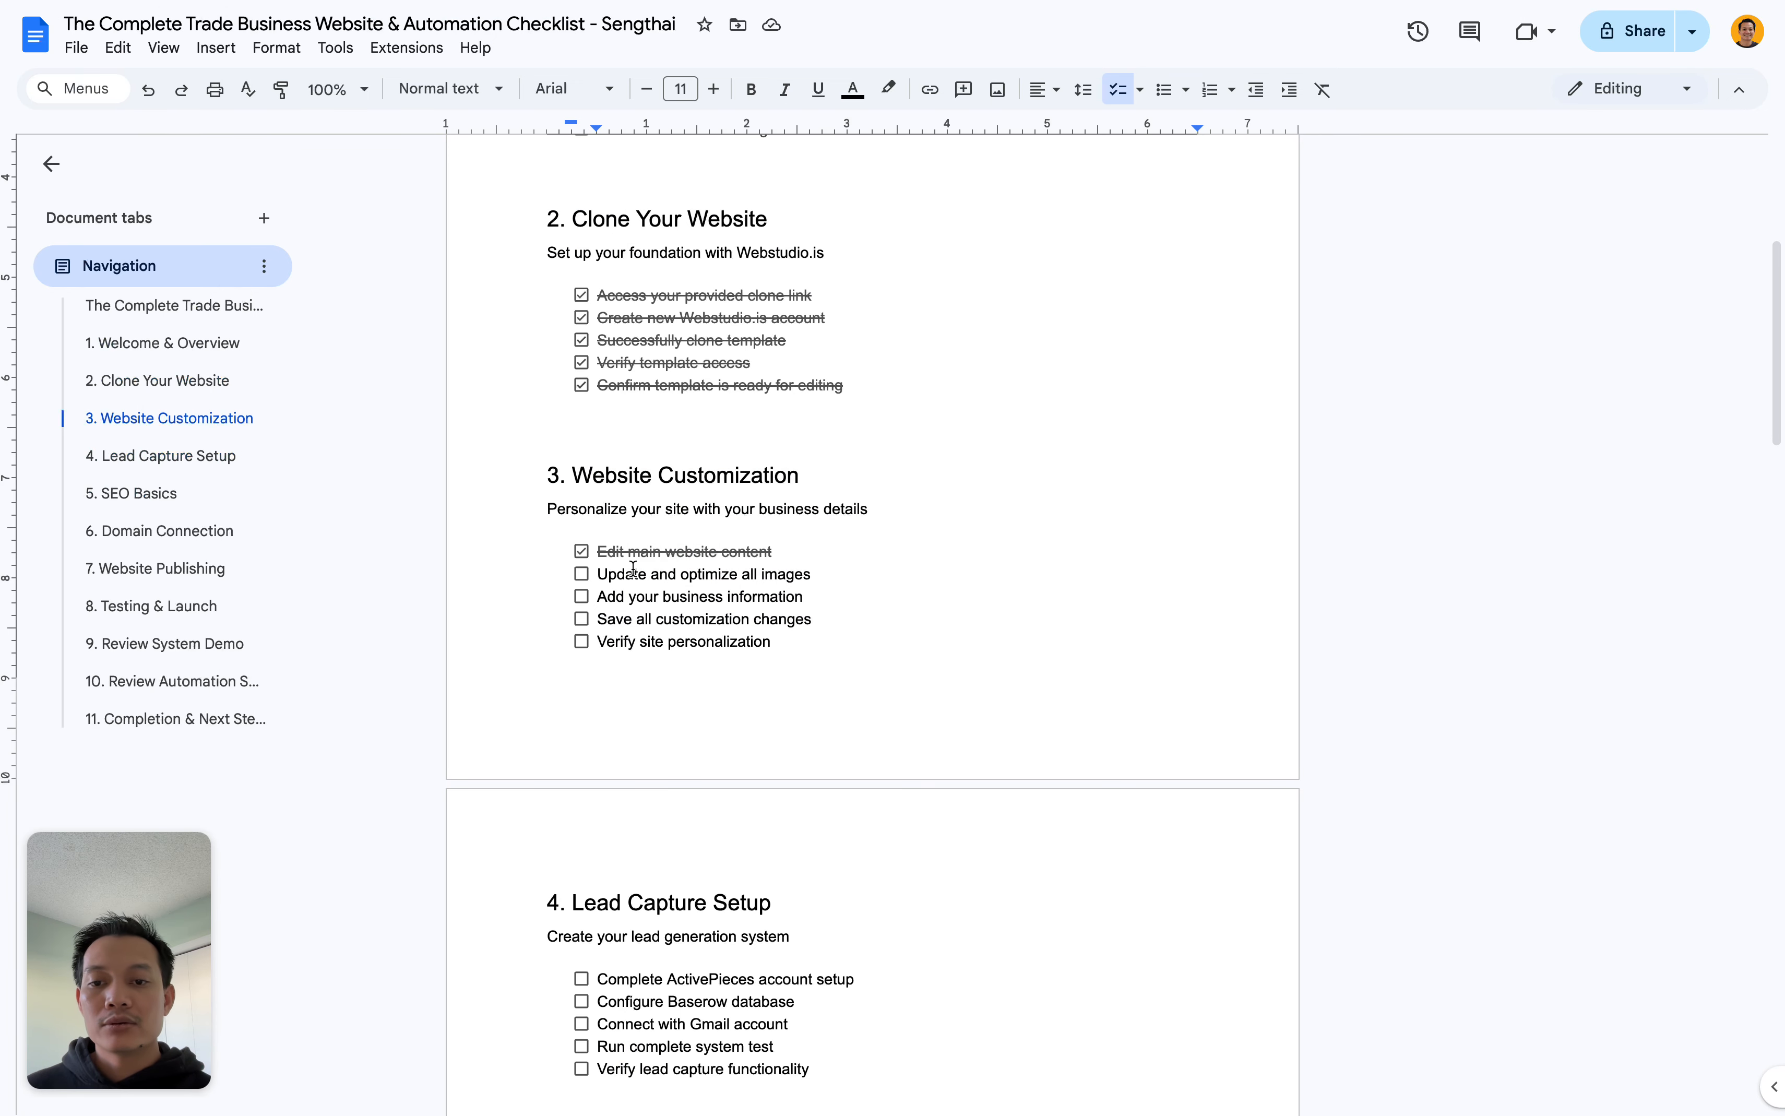
left_click(813, 573)
left_click(582, 575)
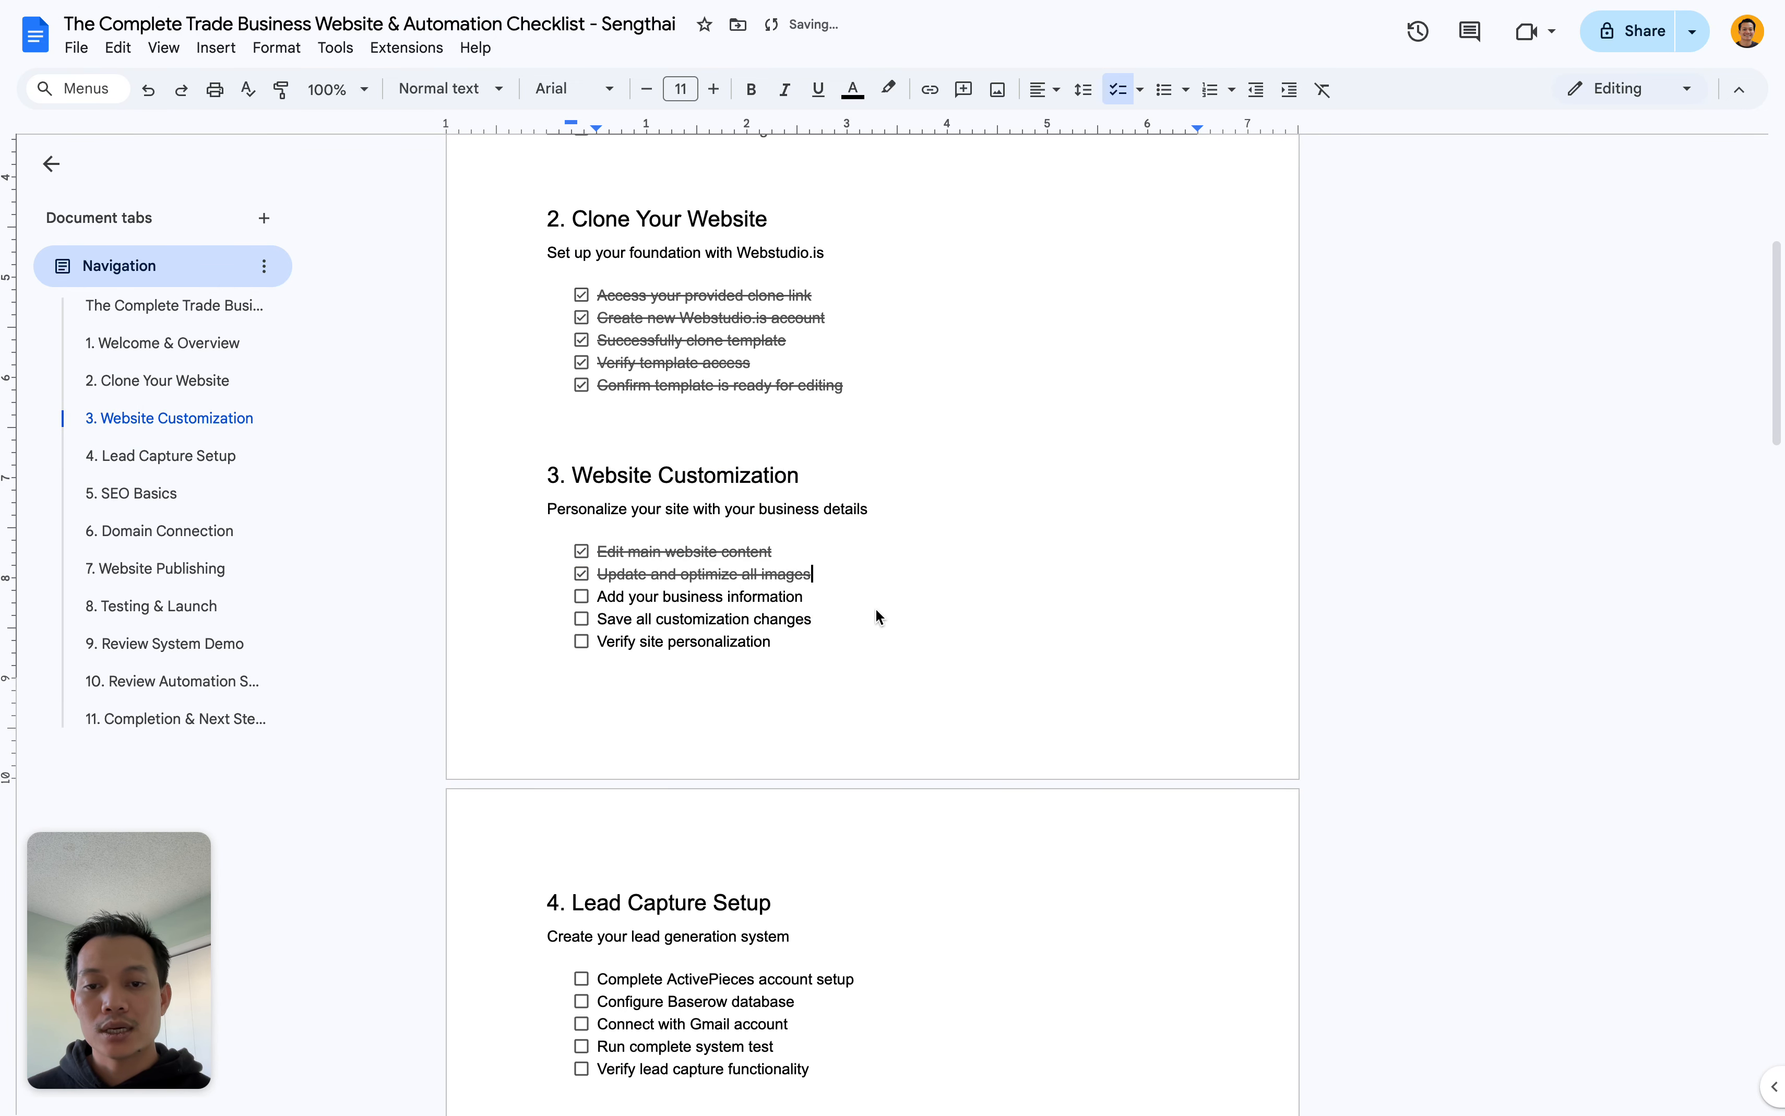
Check the "Add your business information" checklist item and return to the plumbing site in Webstudio
left_click(601, 598)
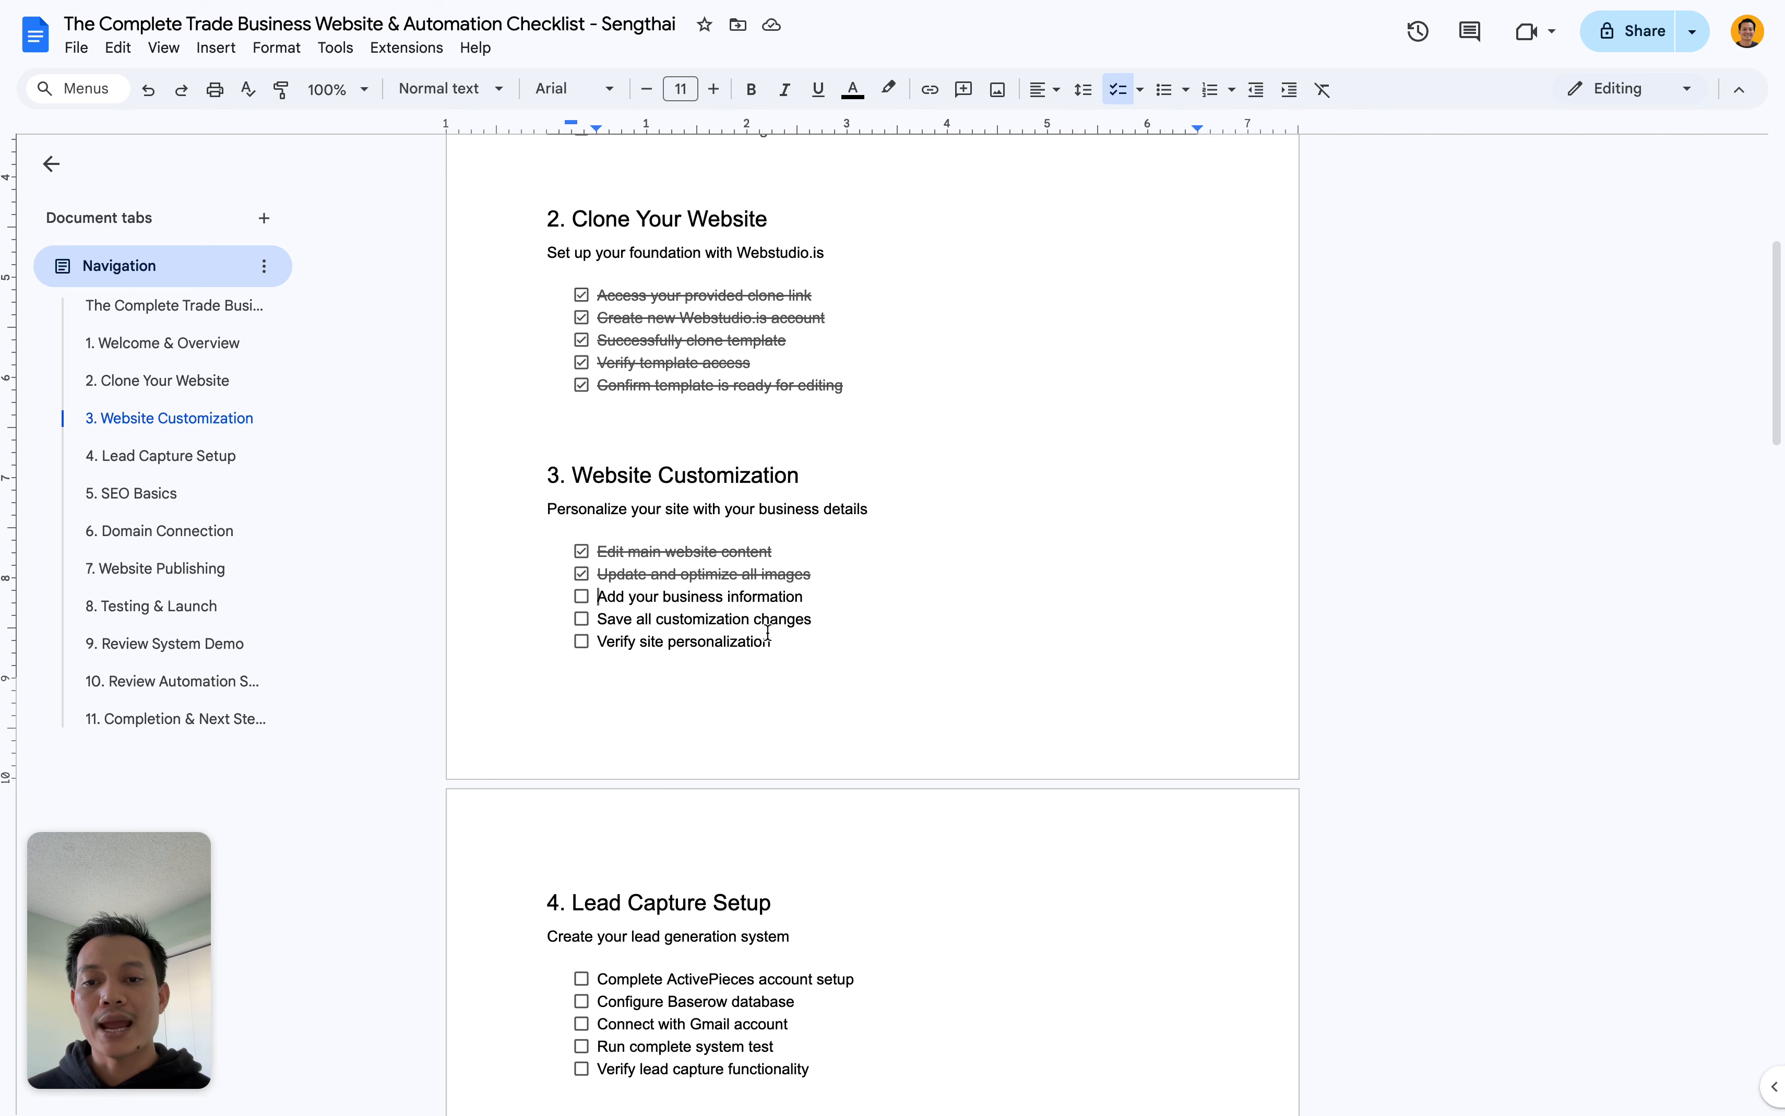
mouse_move(3, 546)
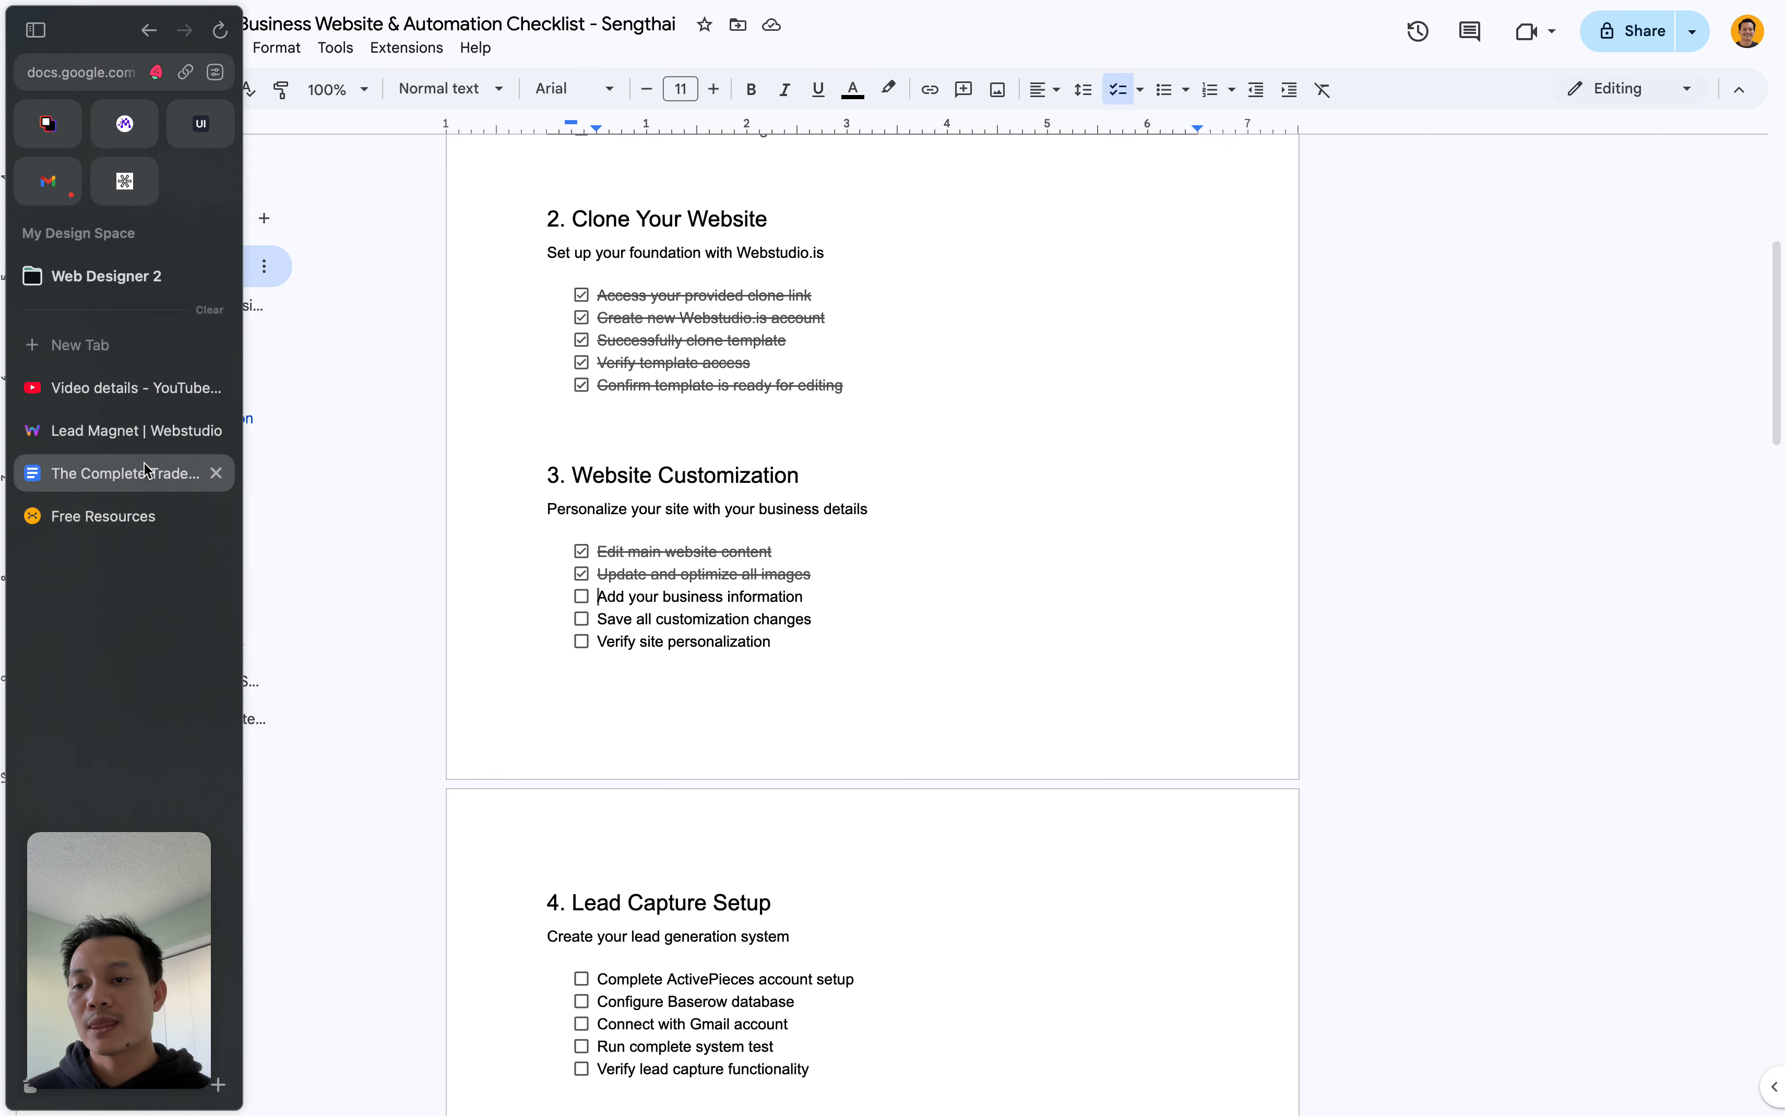
left_click(140, 422)
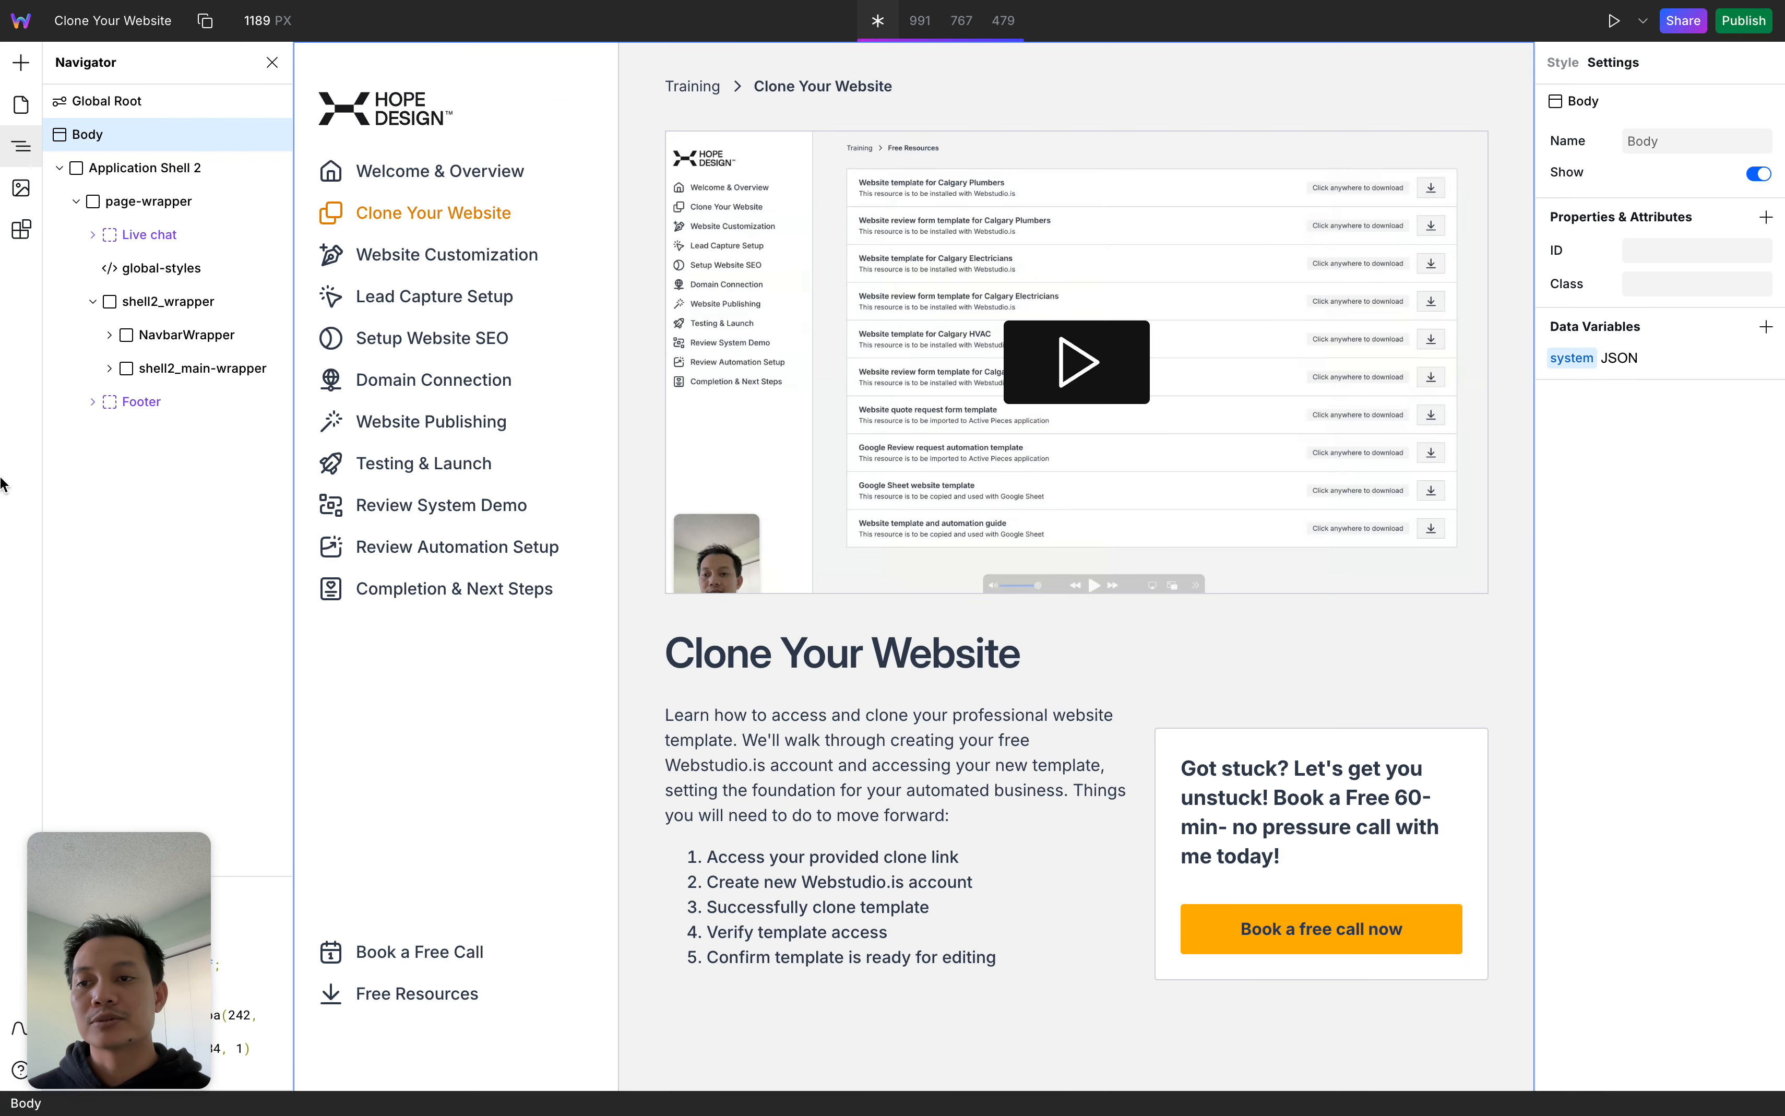
left_click(120, 480)
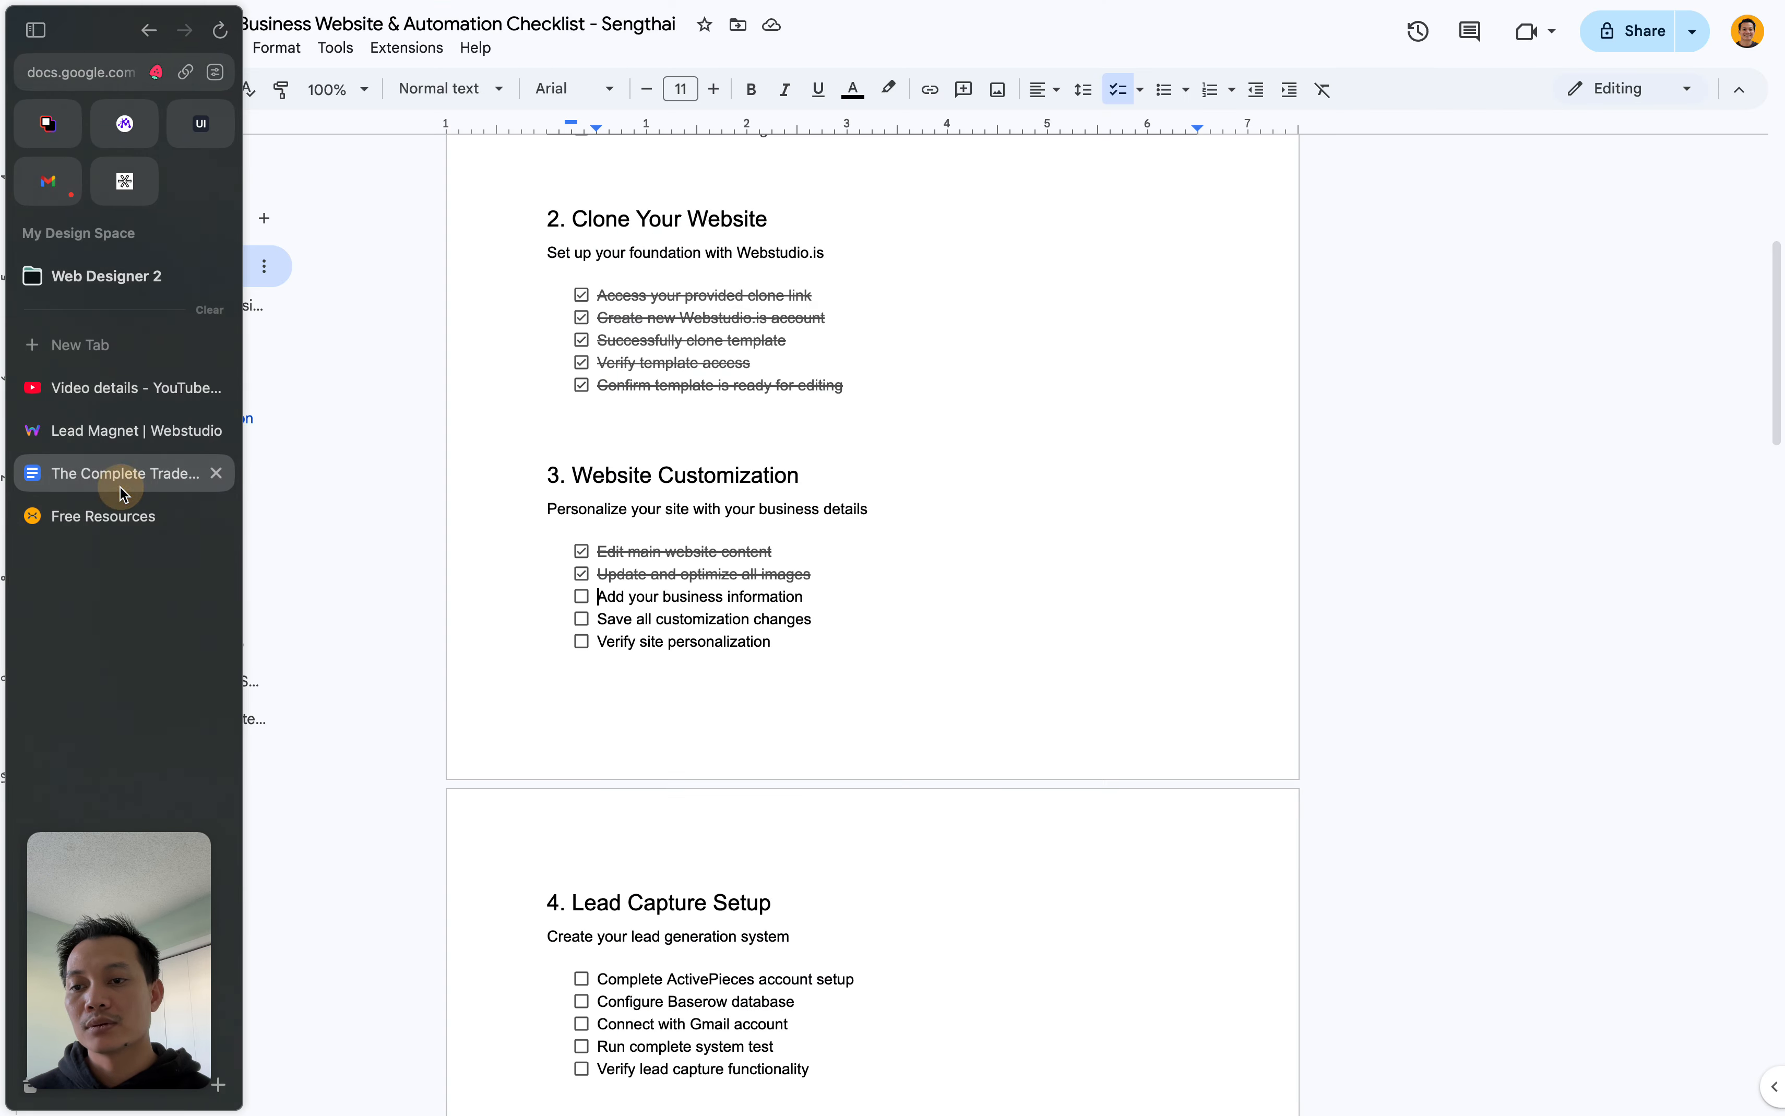
scroll(148, 603, "right", 3)
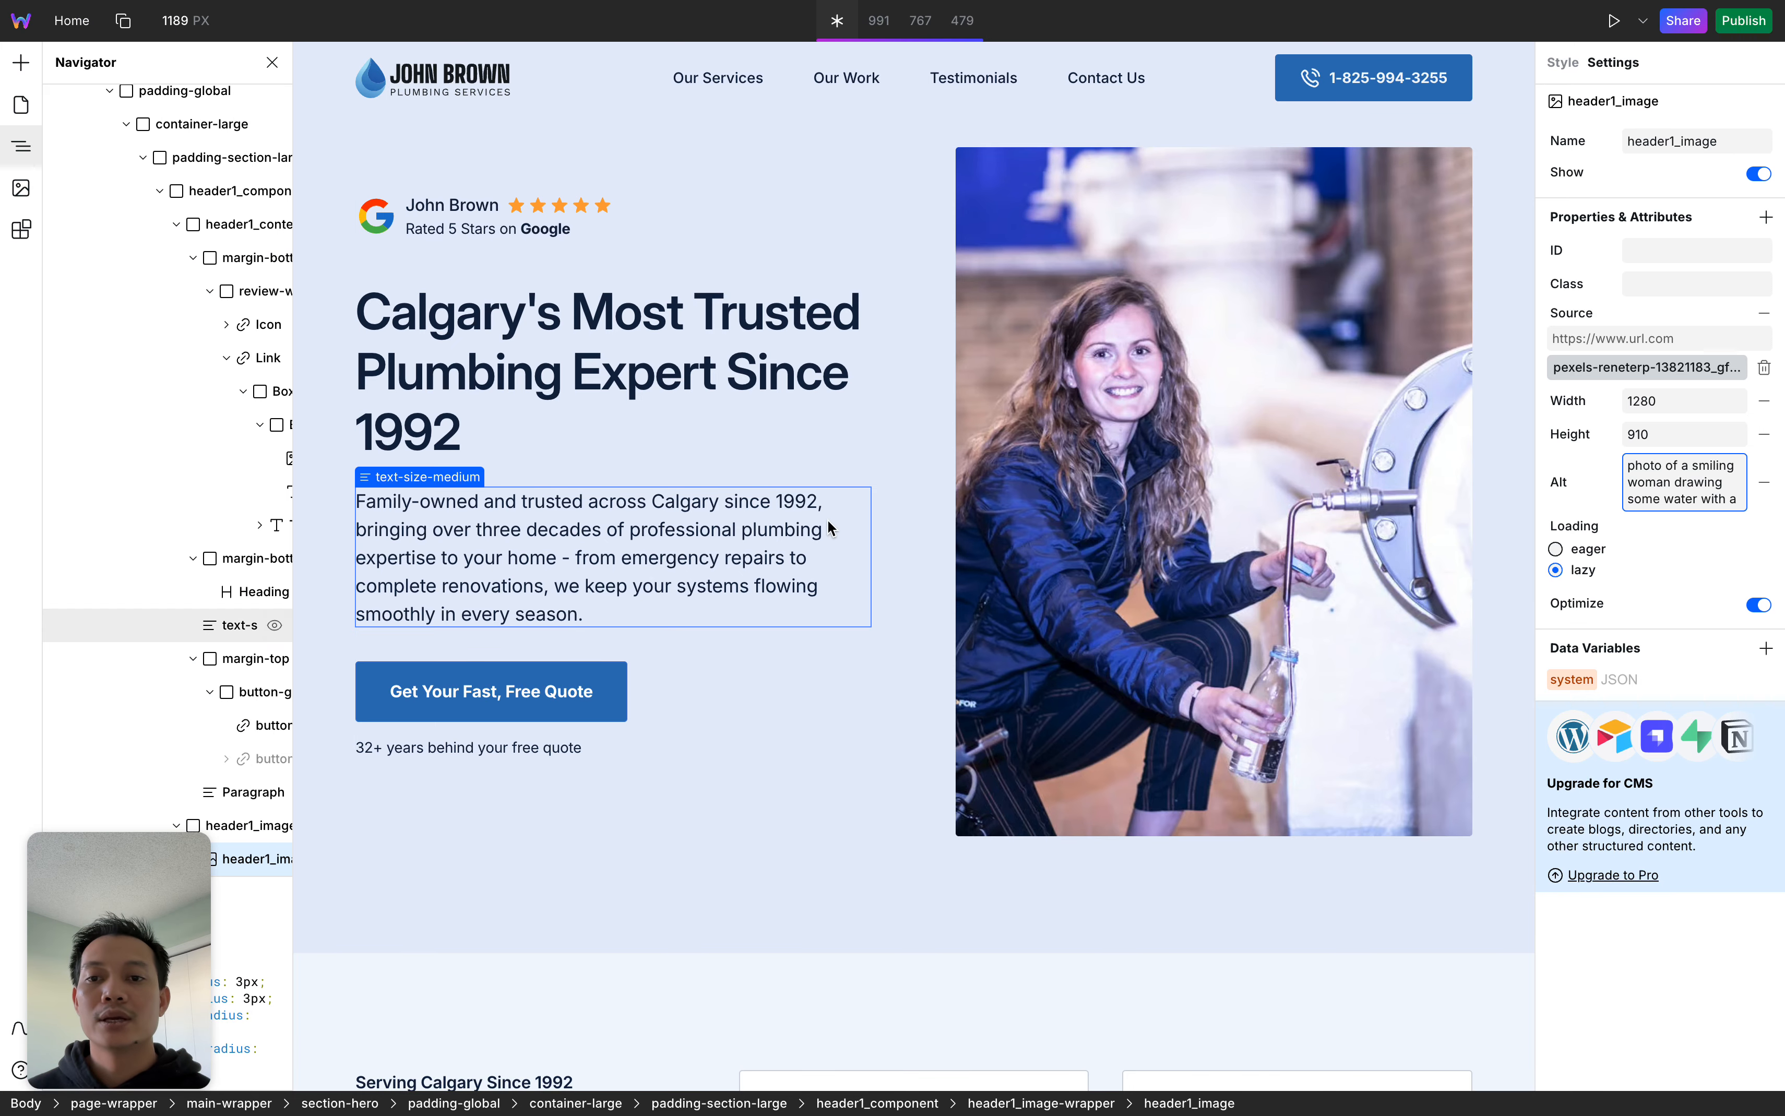
Copy the phone number without its leading country code from the text of the header's call button
scroll(1029, 624, "down", 20)
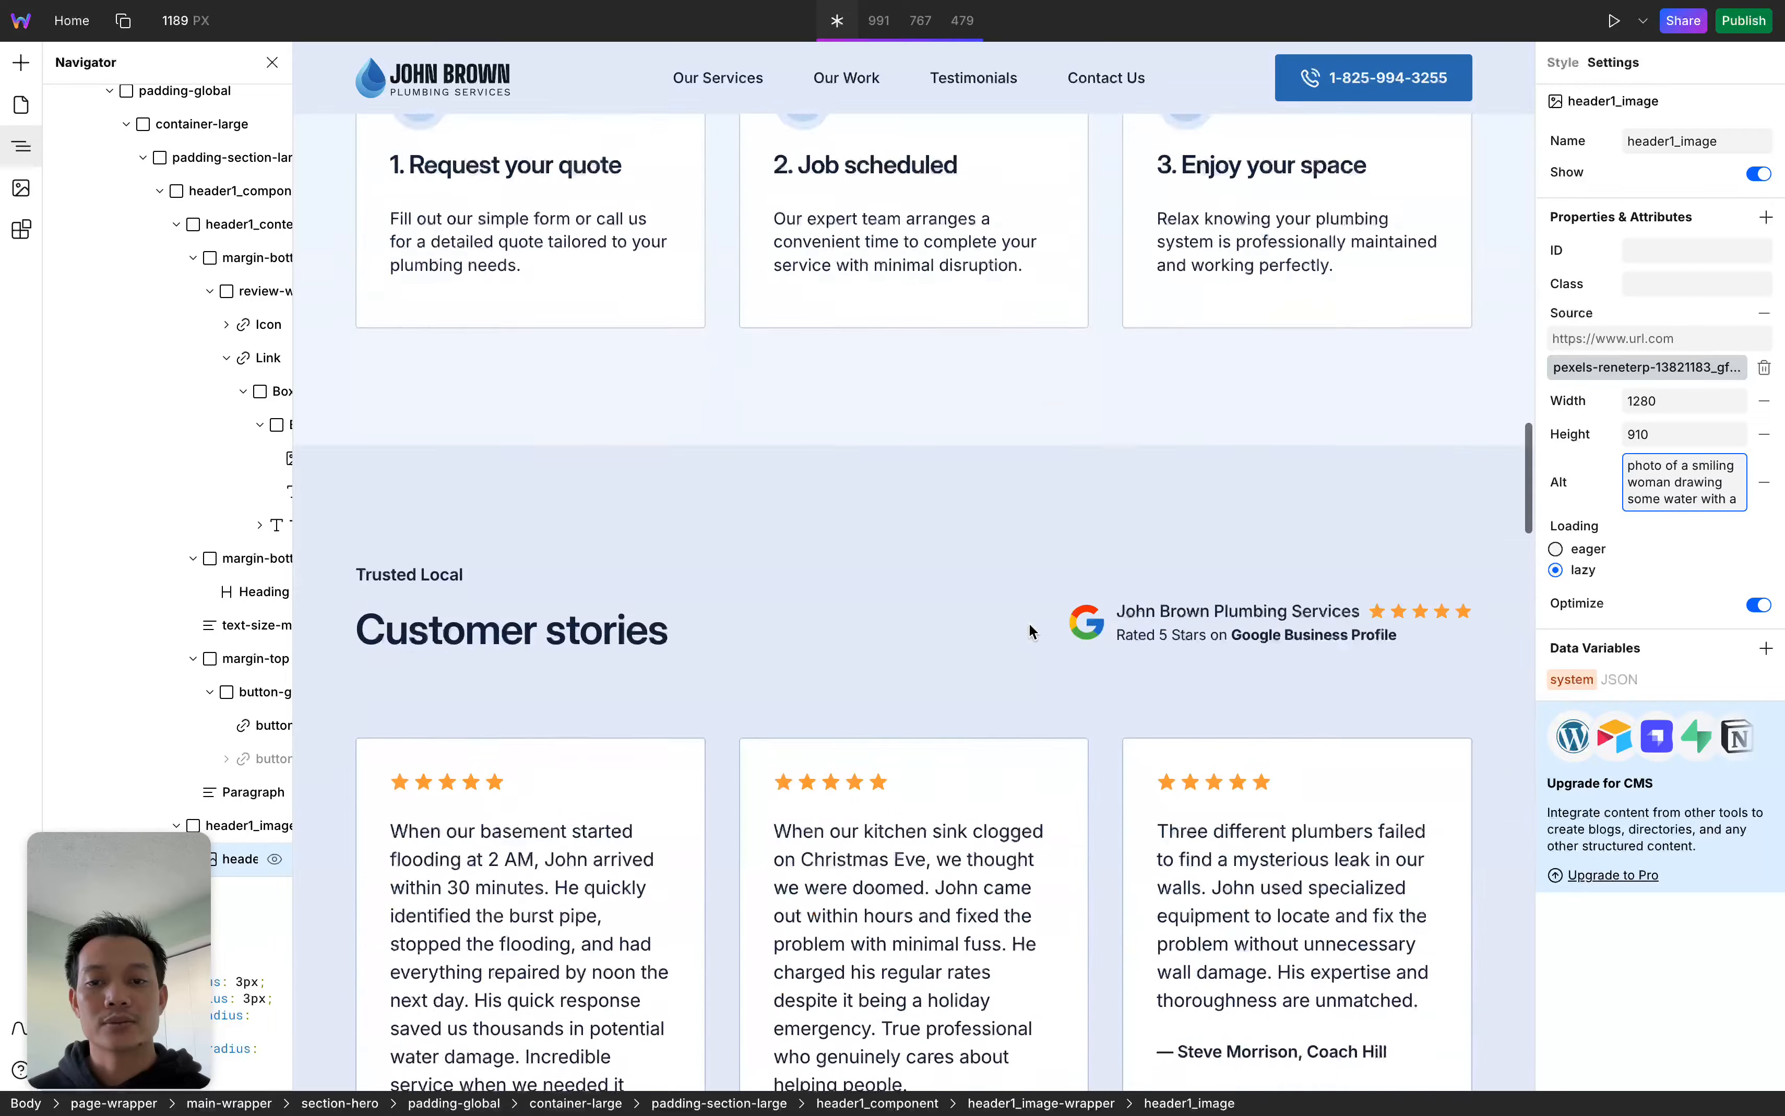
scroll(1031, 629, "down", 20)
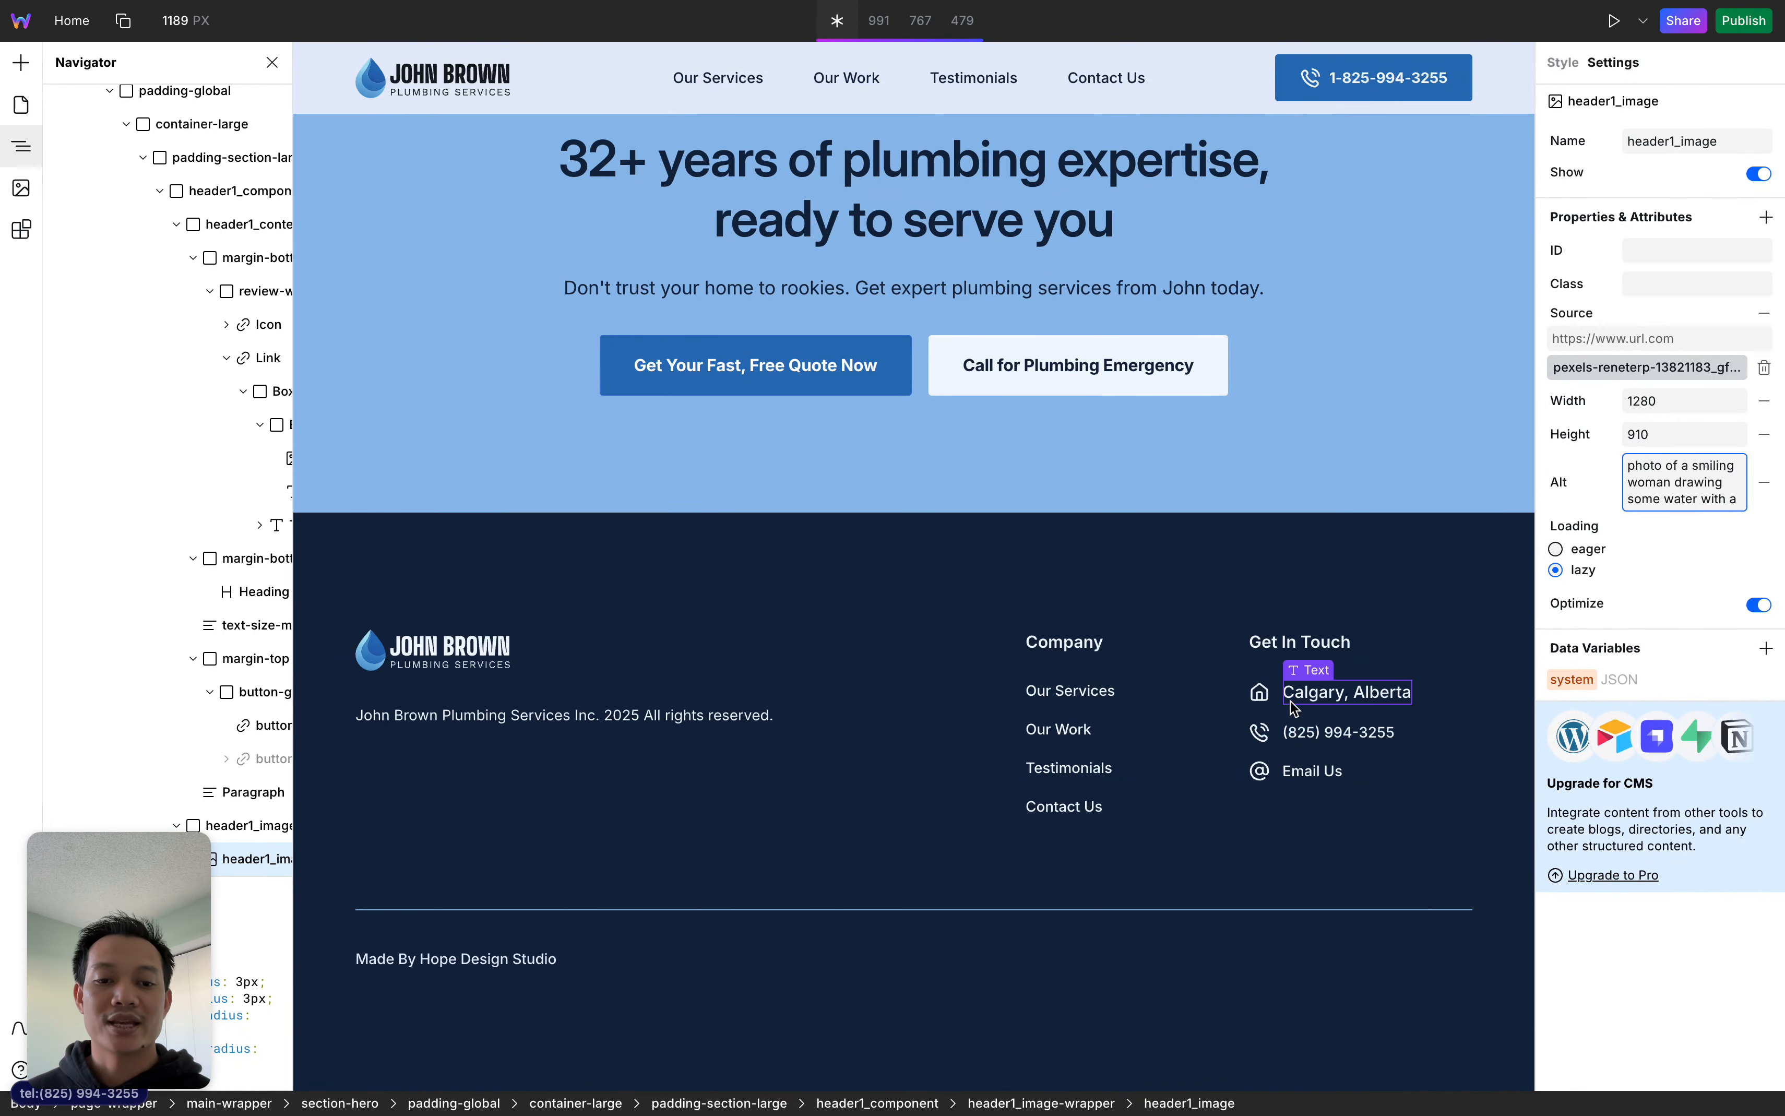
left_click(1387, 73)
double_click(1344, 72)
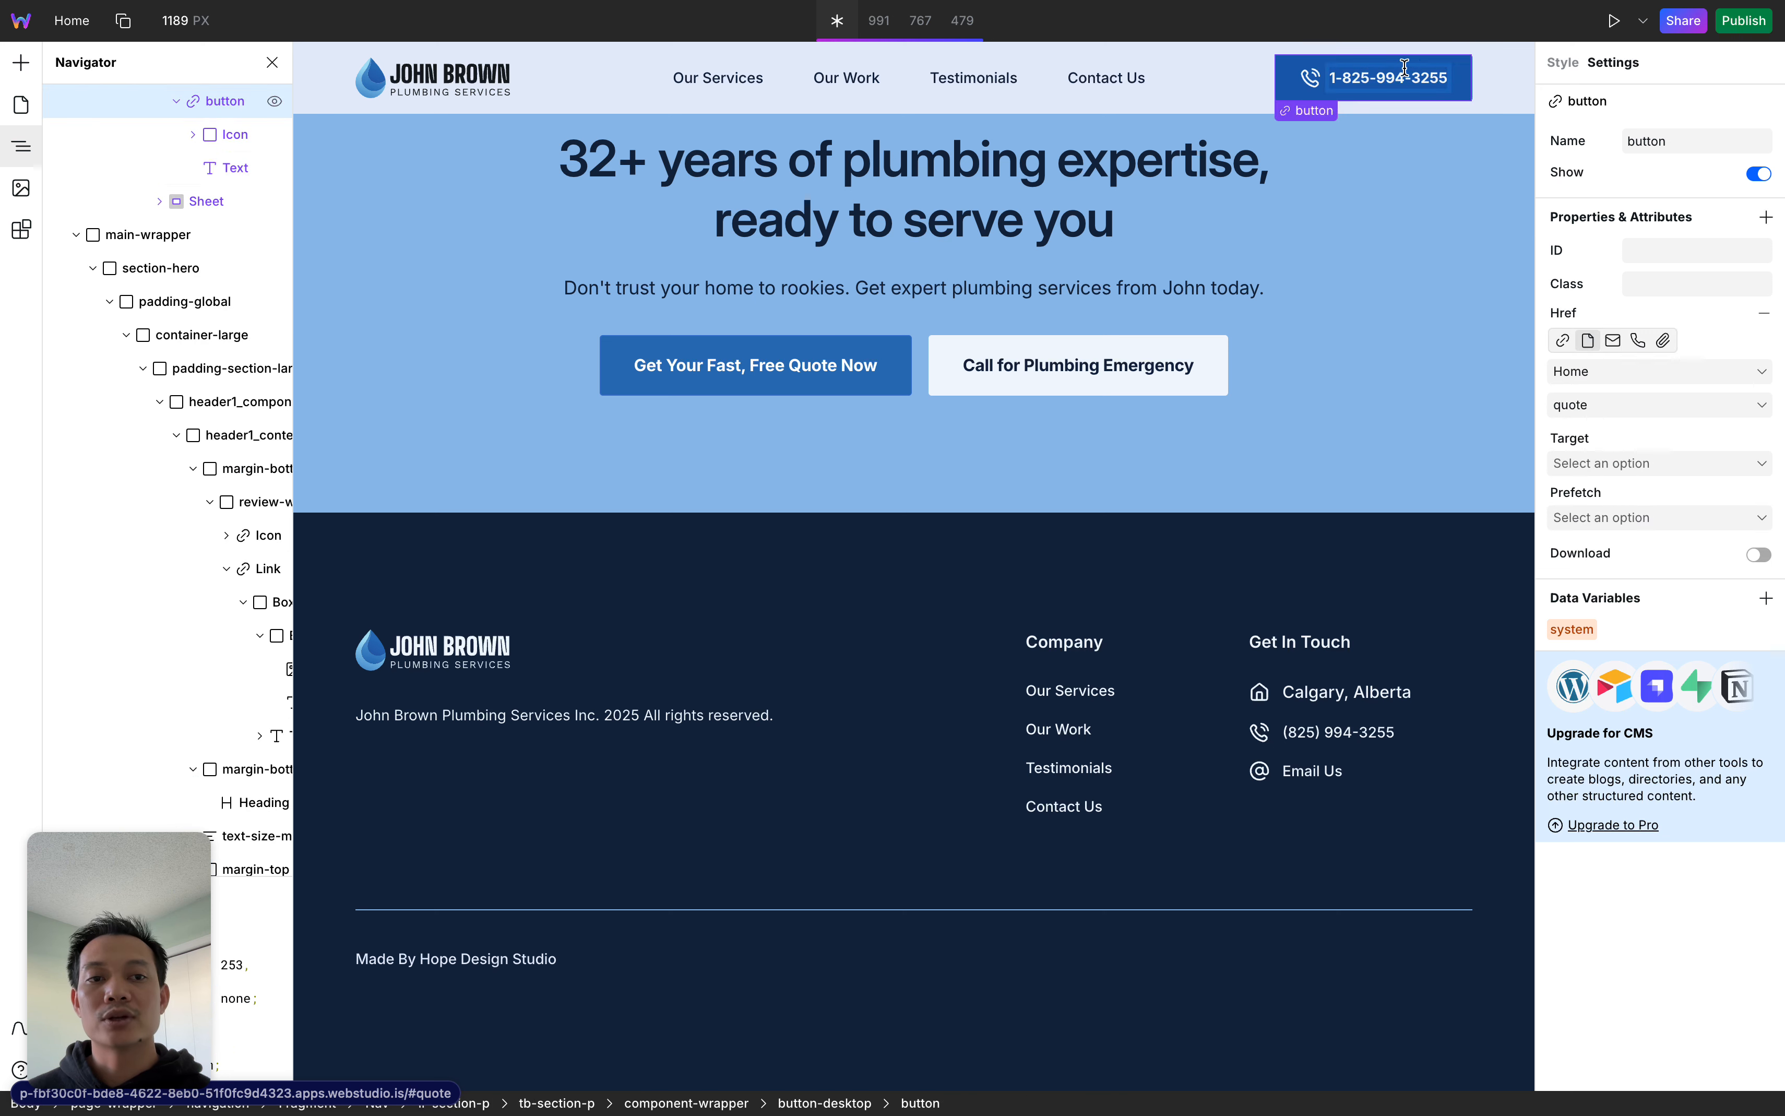
left_click(1361, 73)
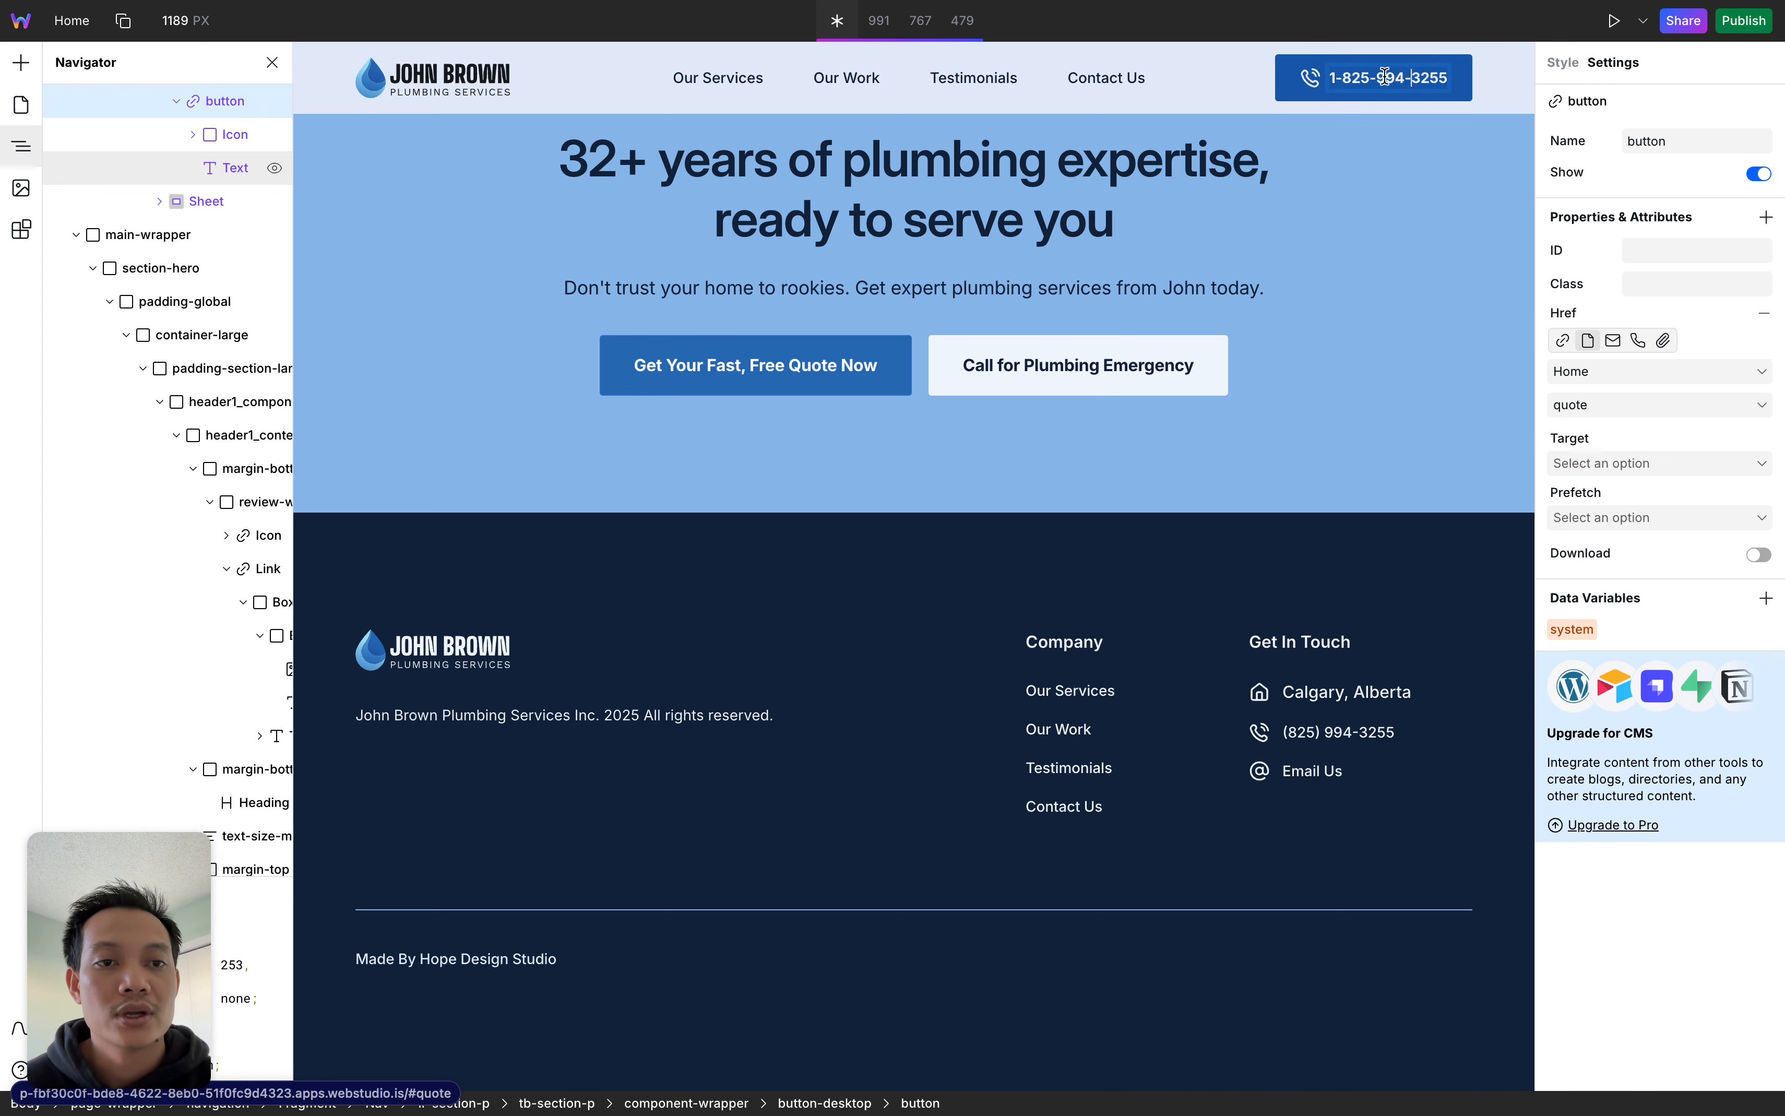
left_click_drag(1341, 73, 1453, 84)
key("super+c")
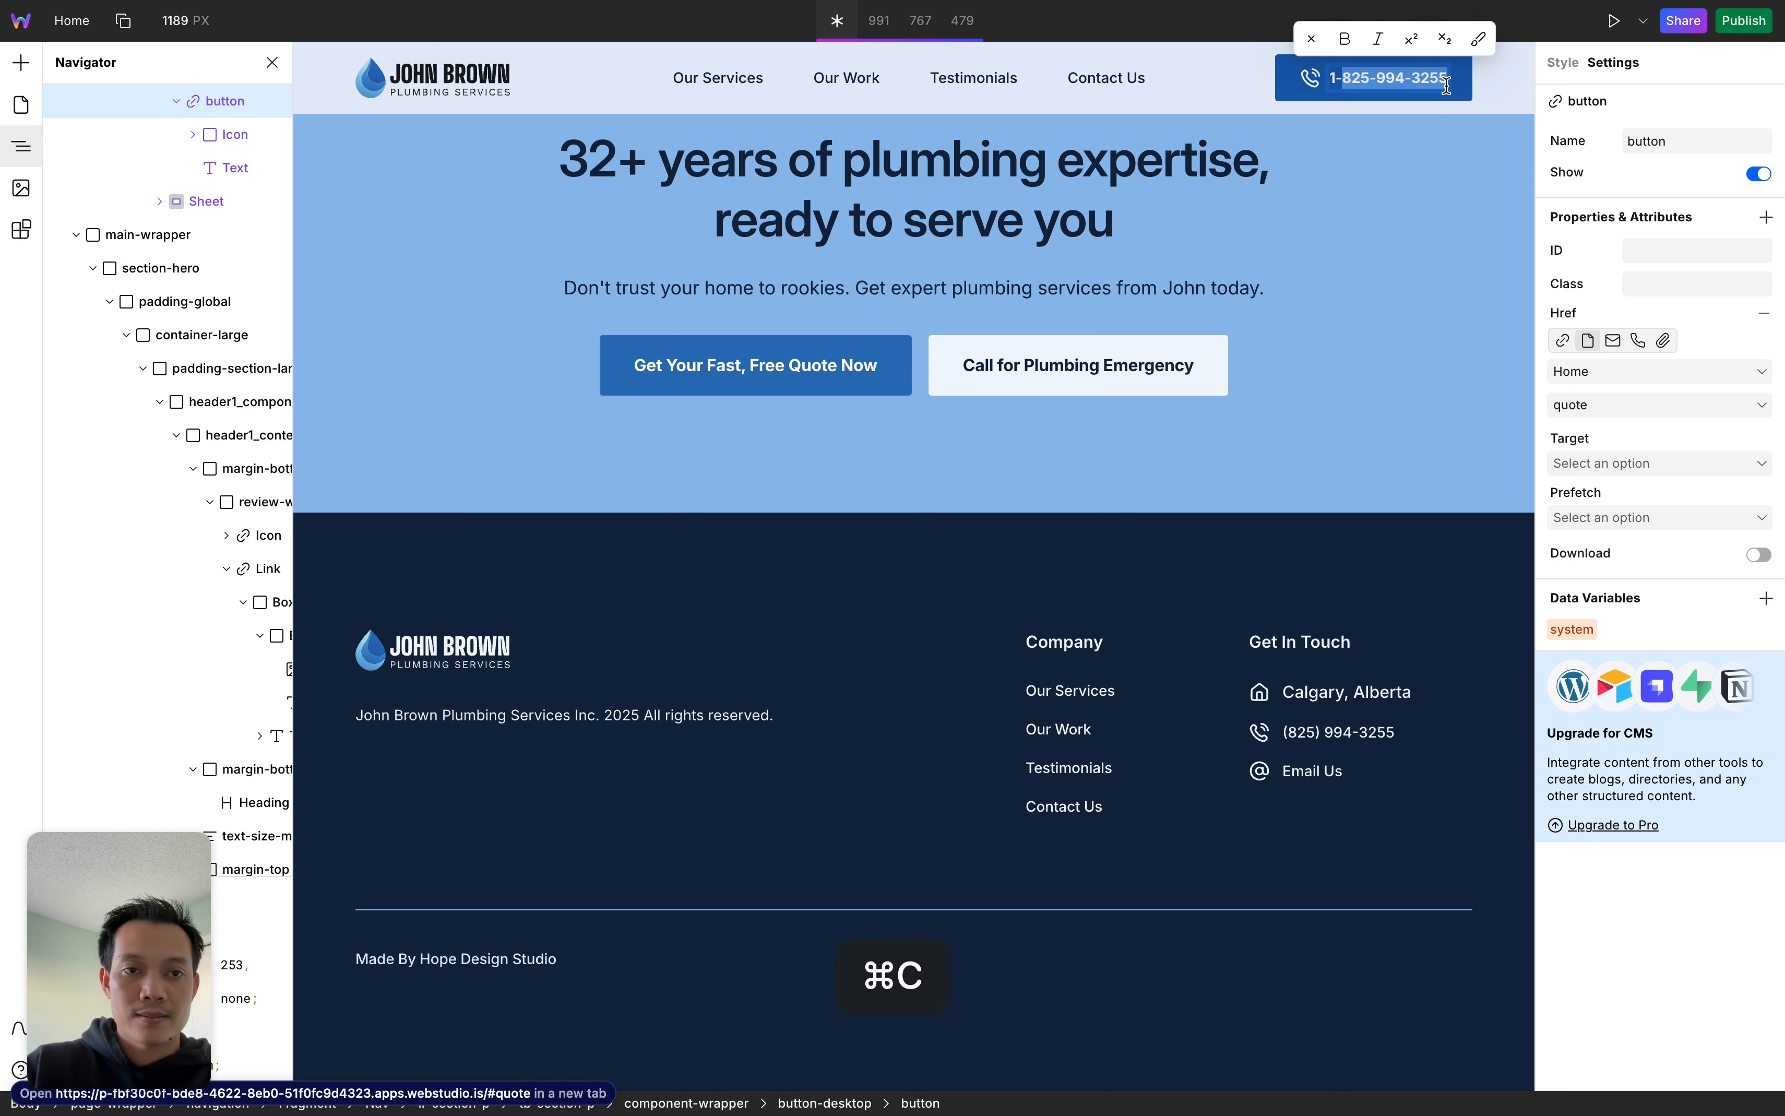
Change the header button's Href to a phone link and paste the copied business phone number
left_click(1458, 96)
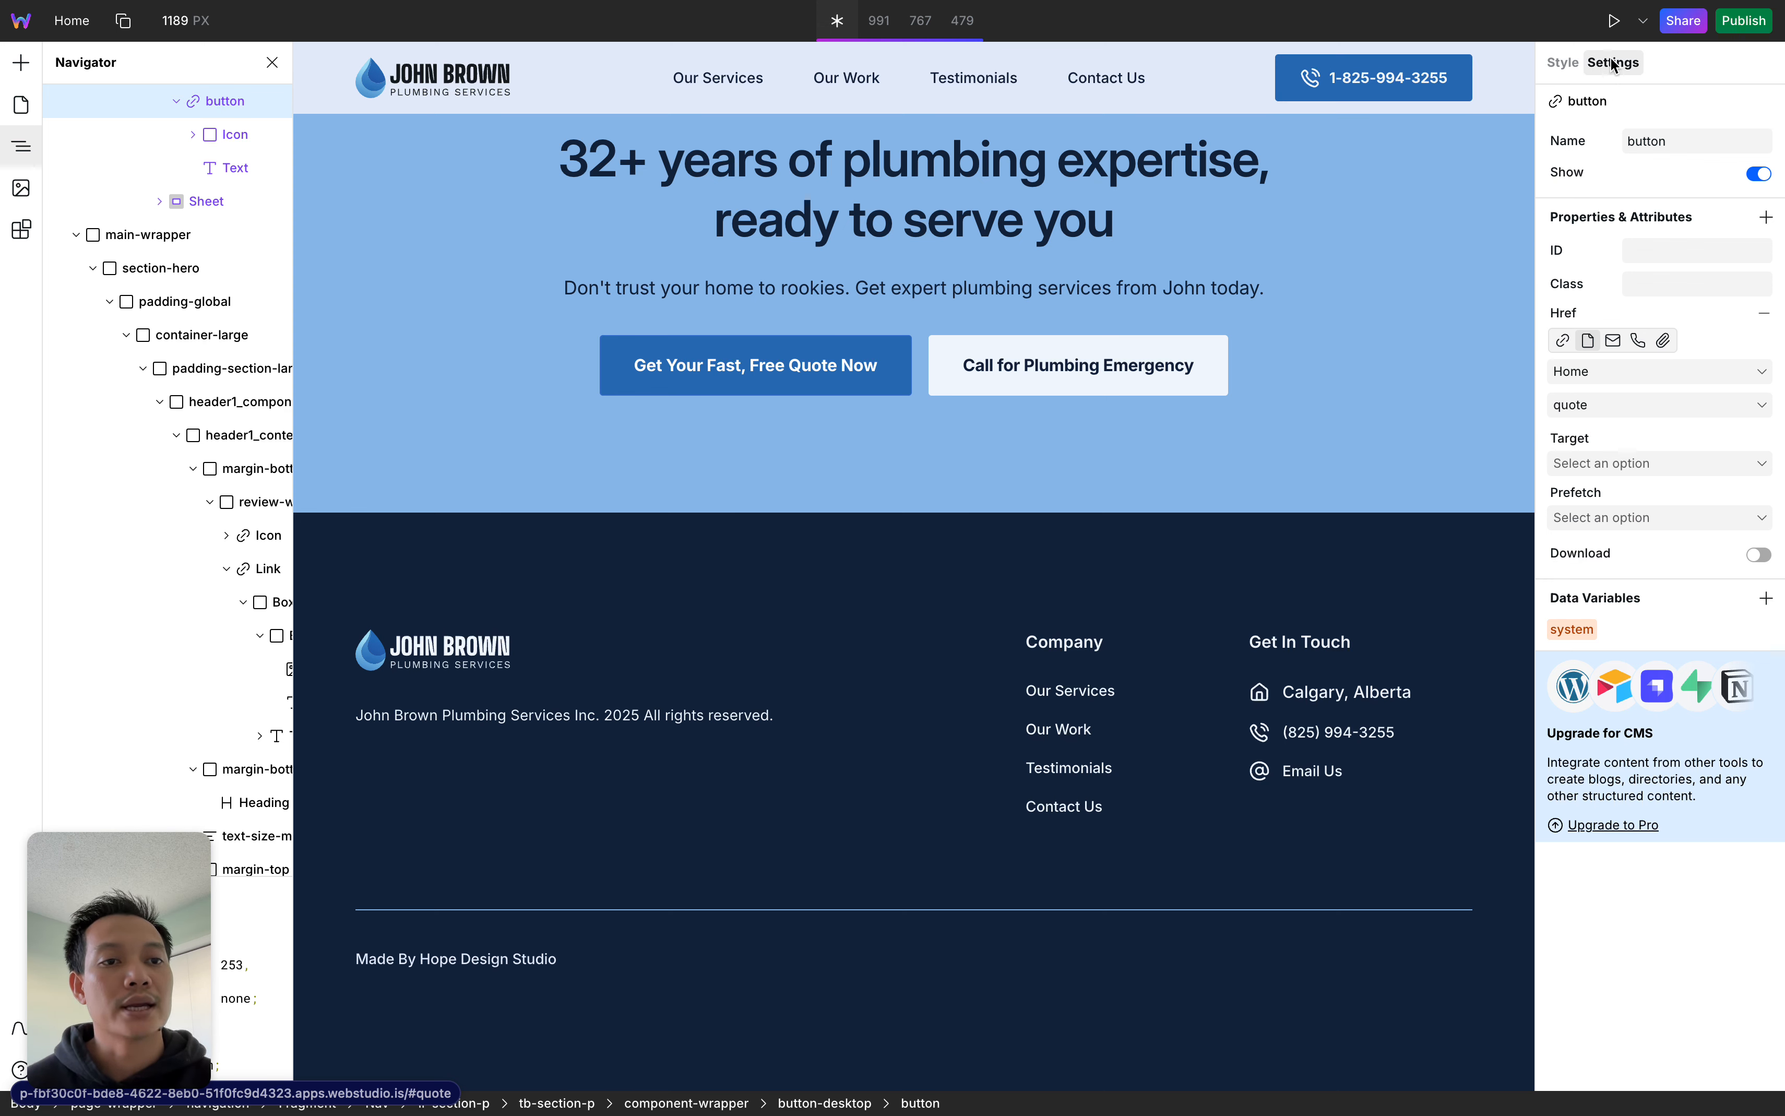
left_click(1570, 65)
left_click(1611, 64)
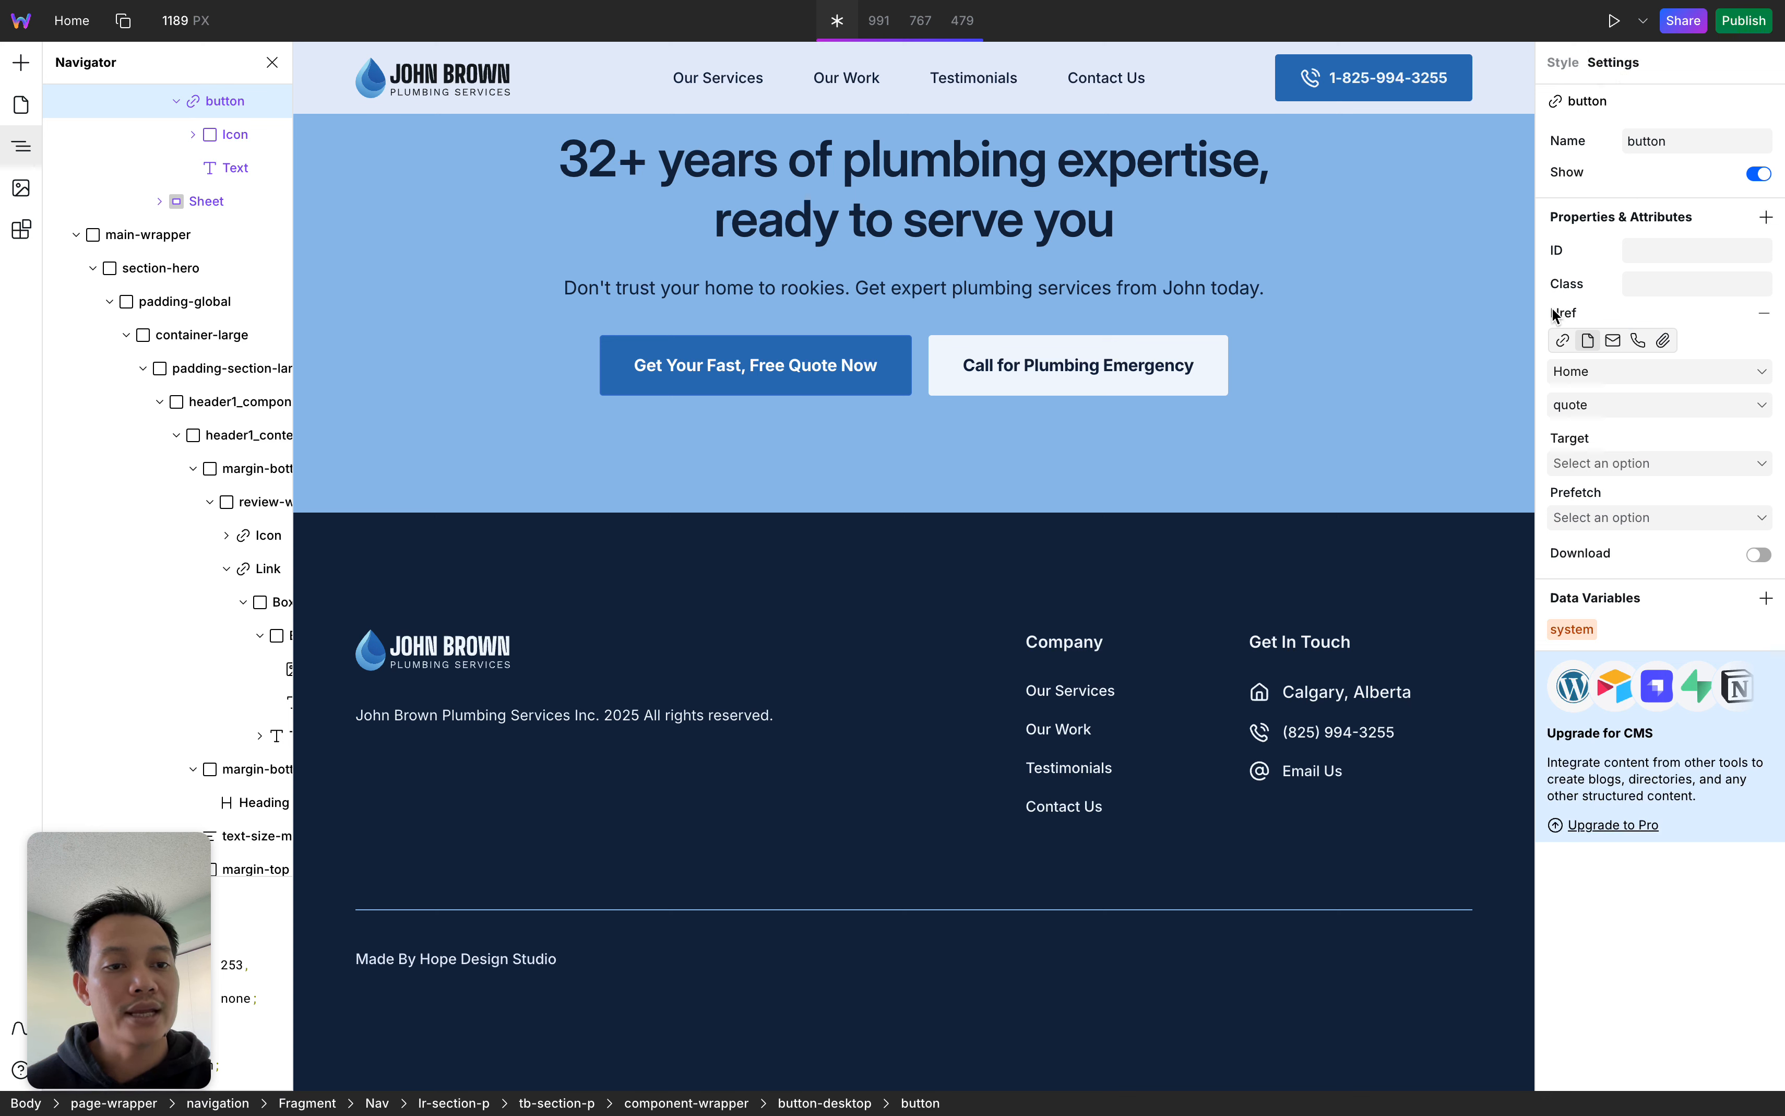
left_click(1641, 341)
left_click(1618, 369)
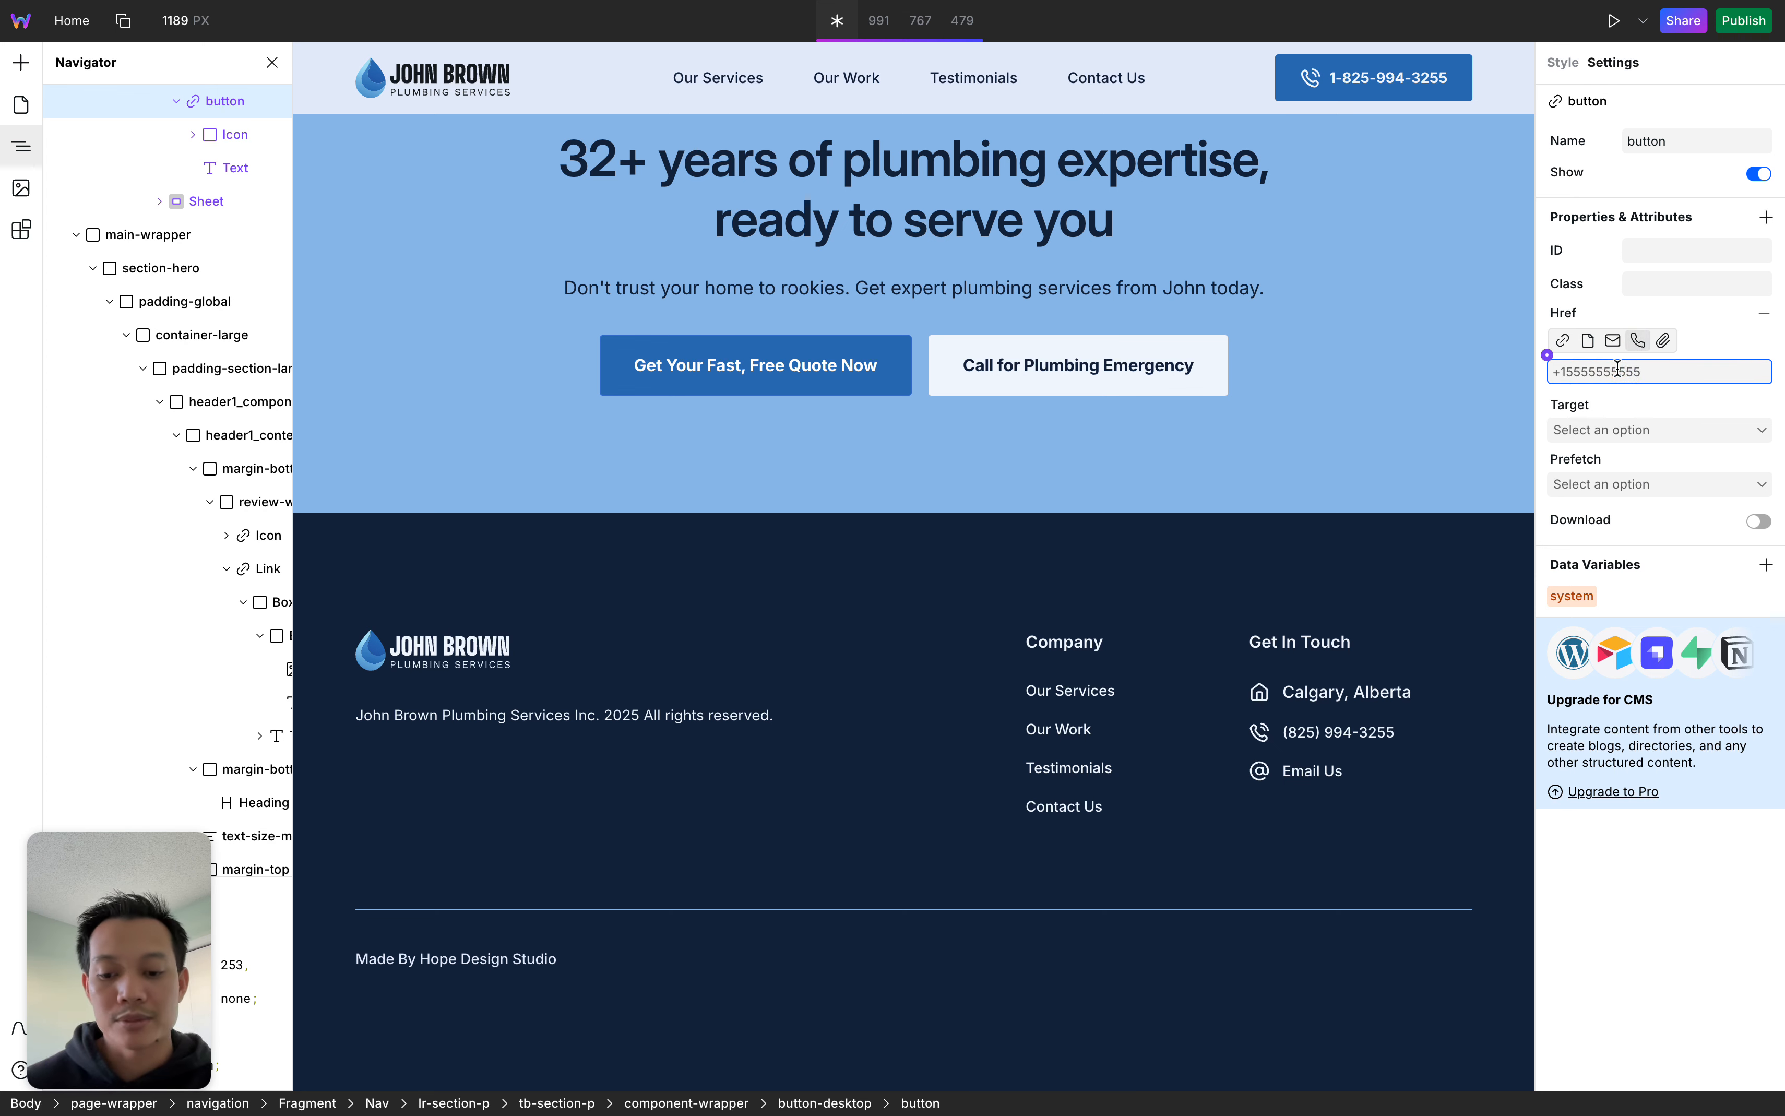
key("super+v")
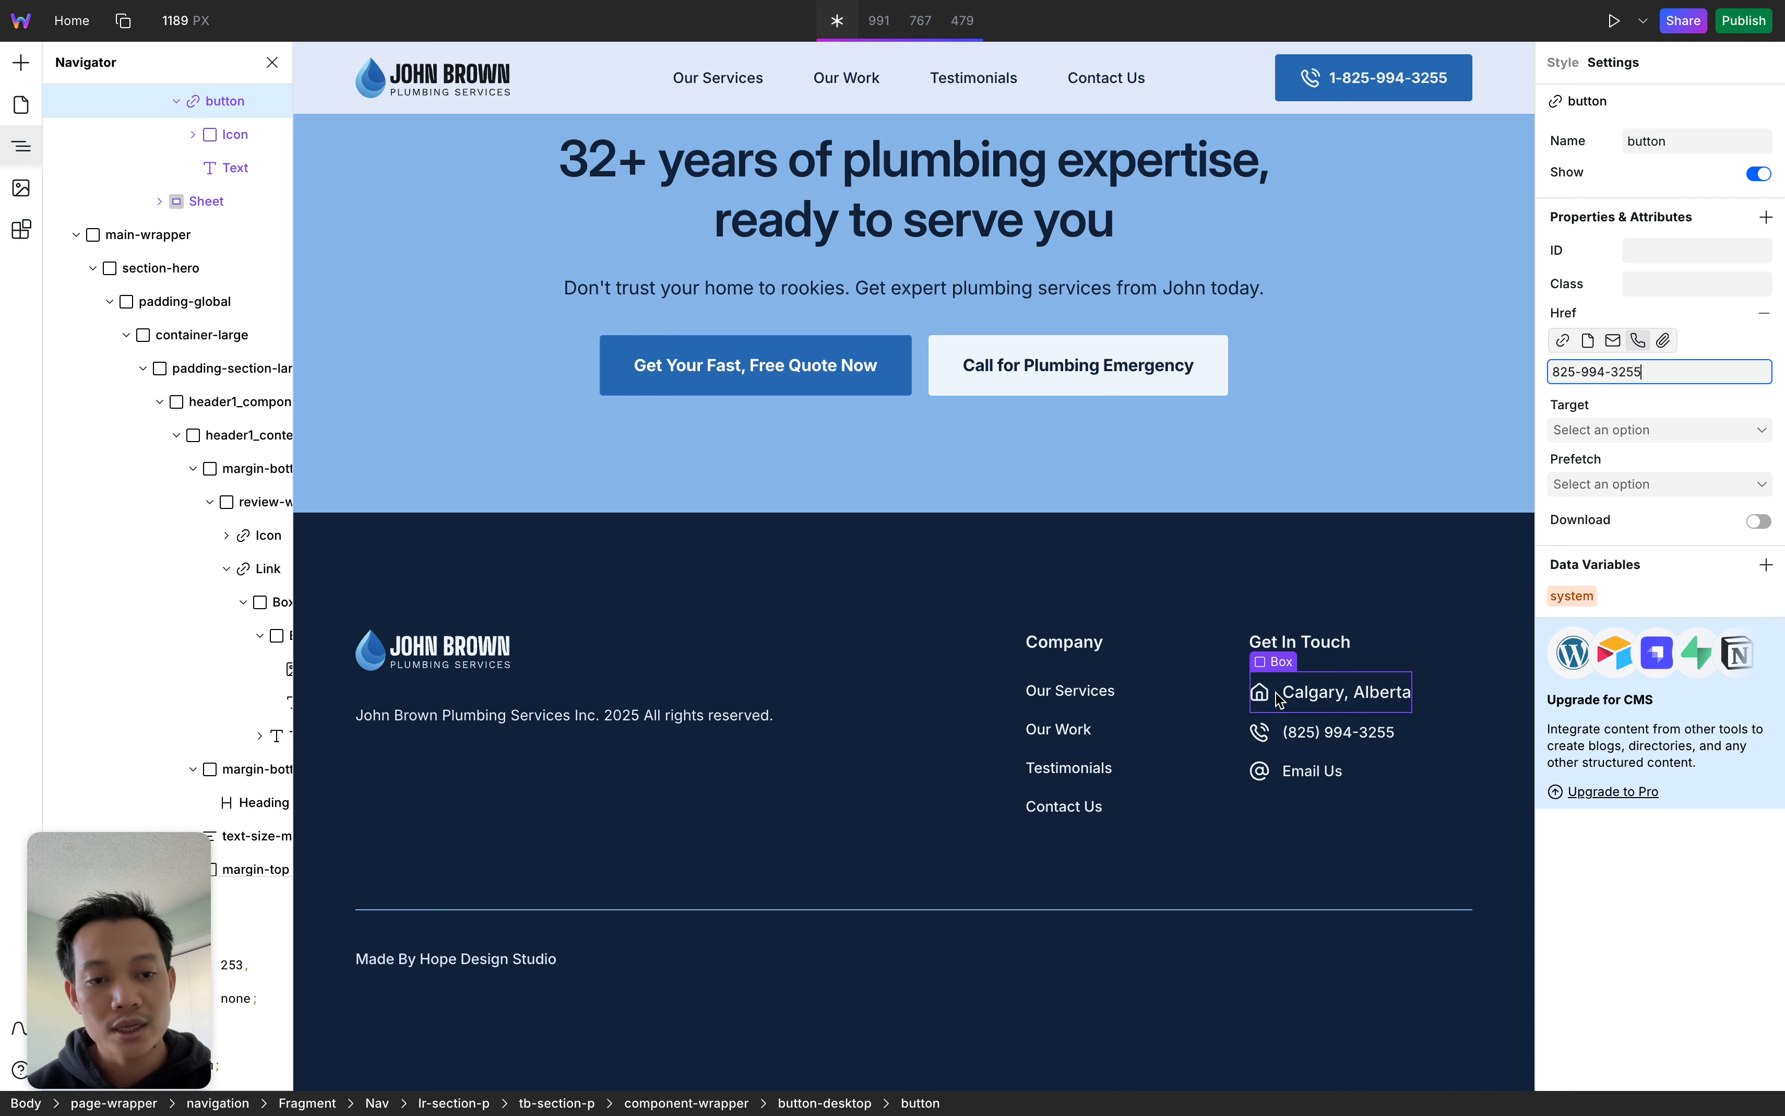
Open the footer's copyright line for text editing and highlight the company name in it
left_click(499, 718)
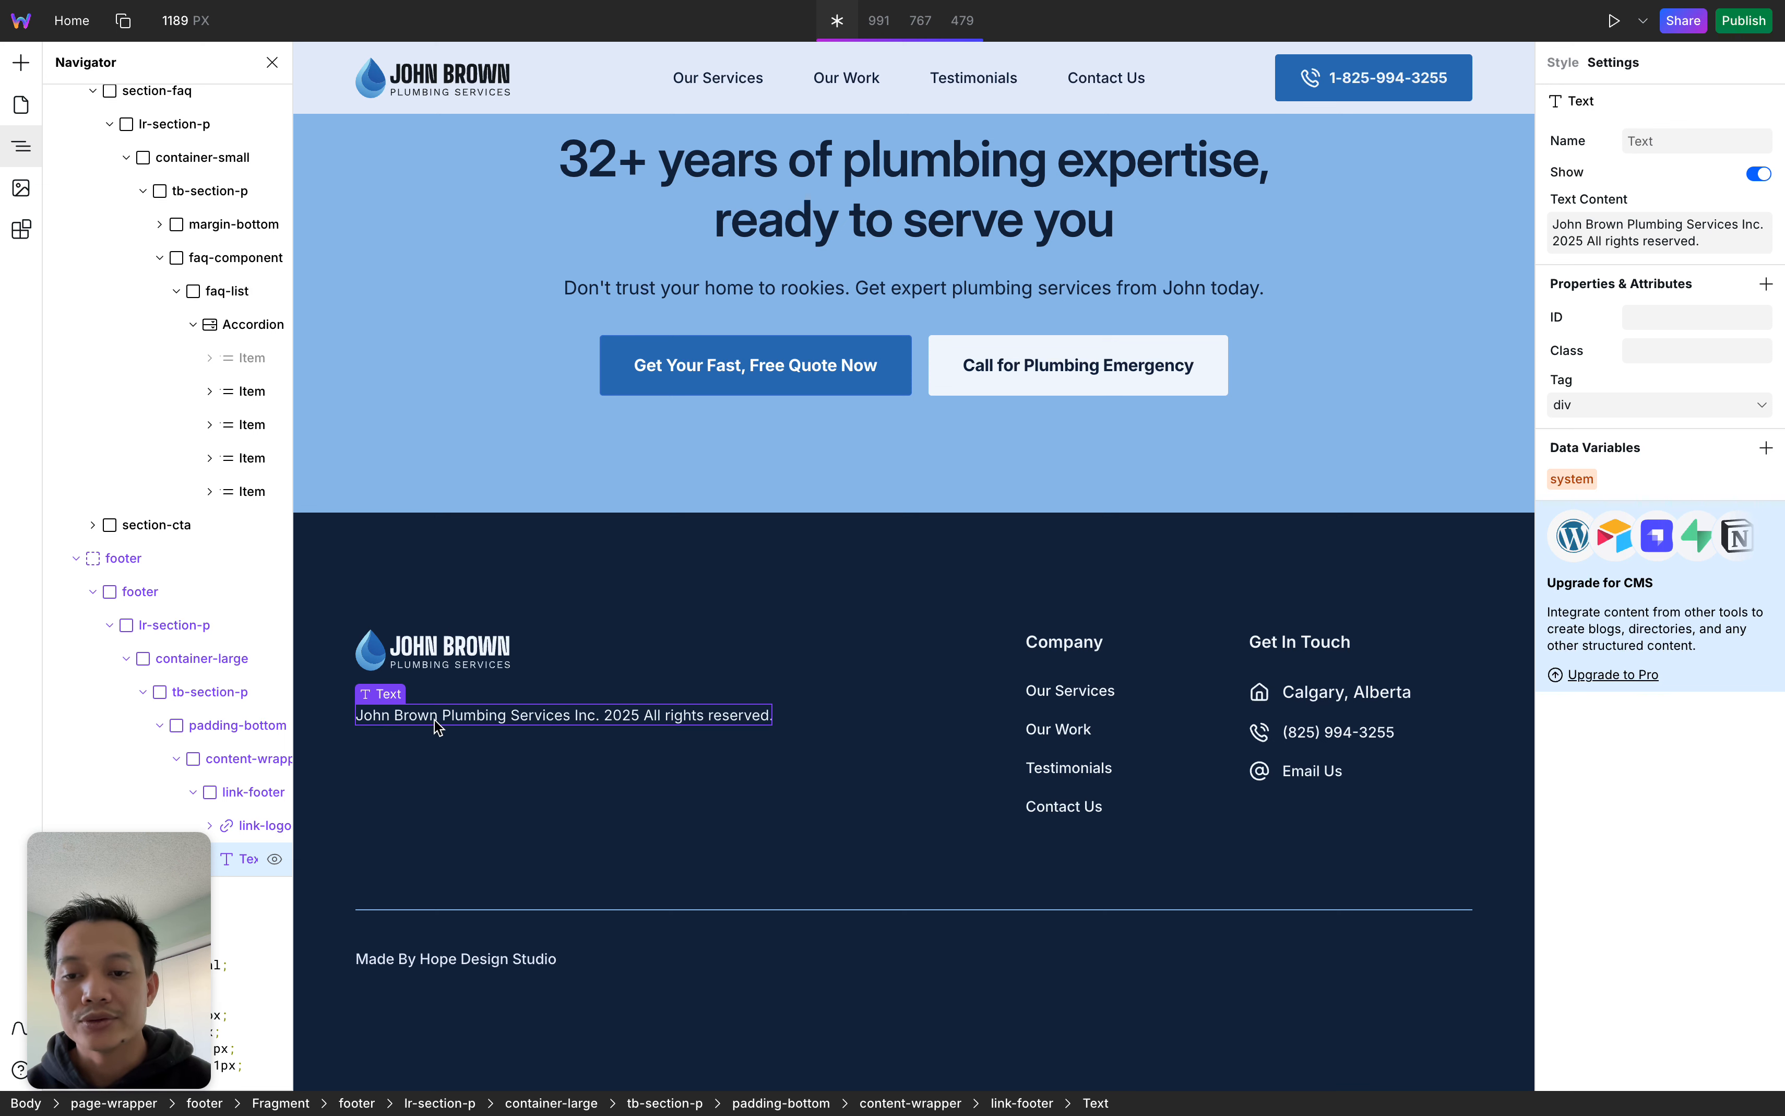
left_click(572, 720)
double_click(572, 720)
left_click_drag(597, 716, 343, 717)
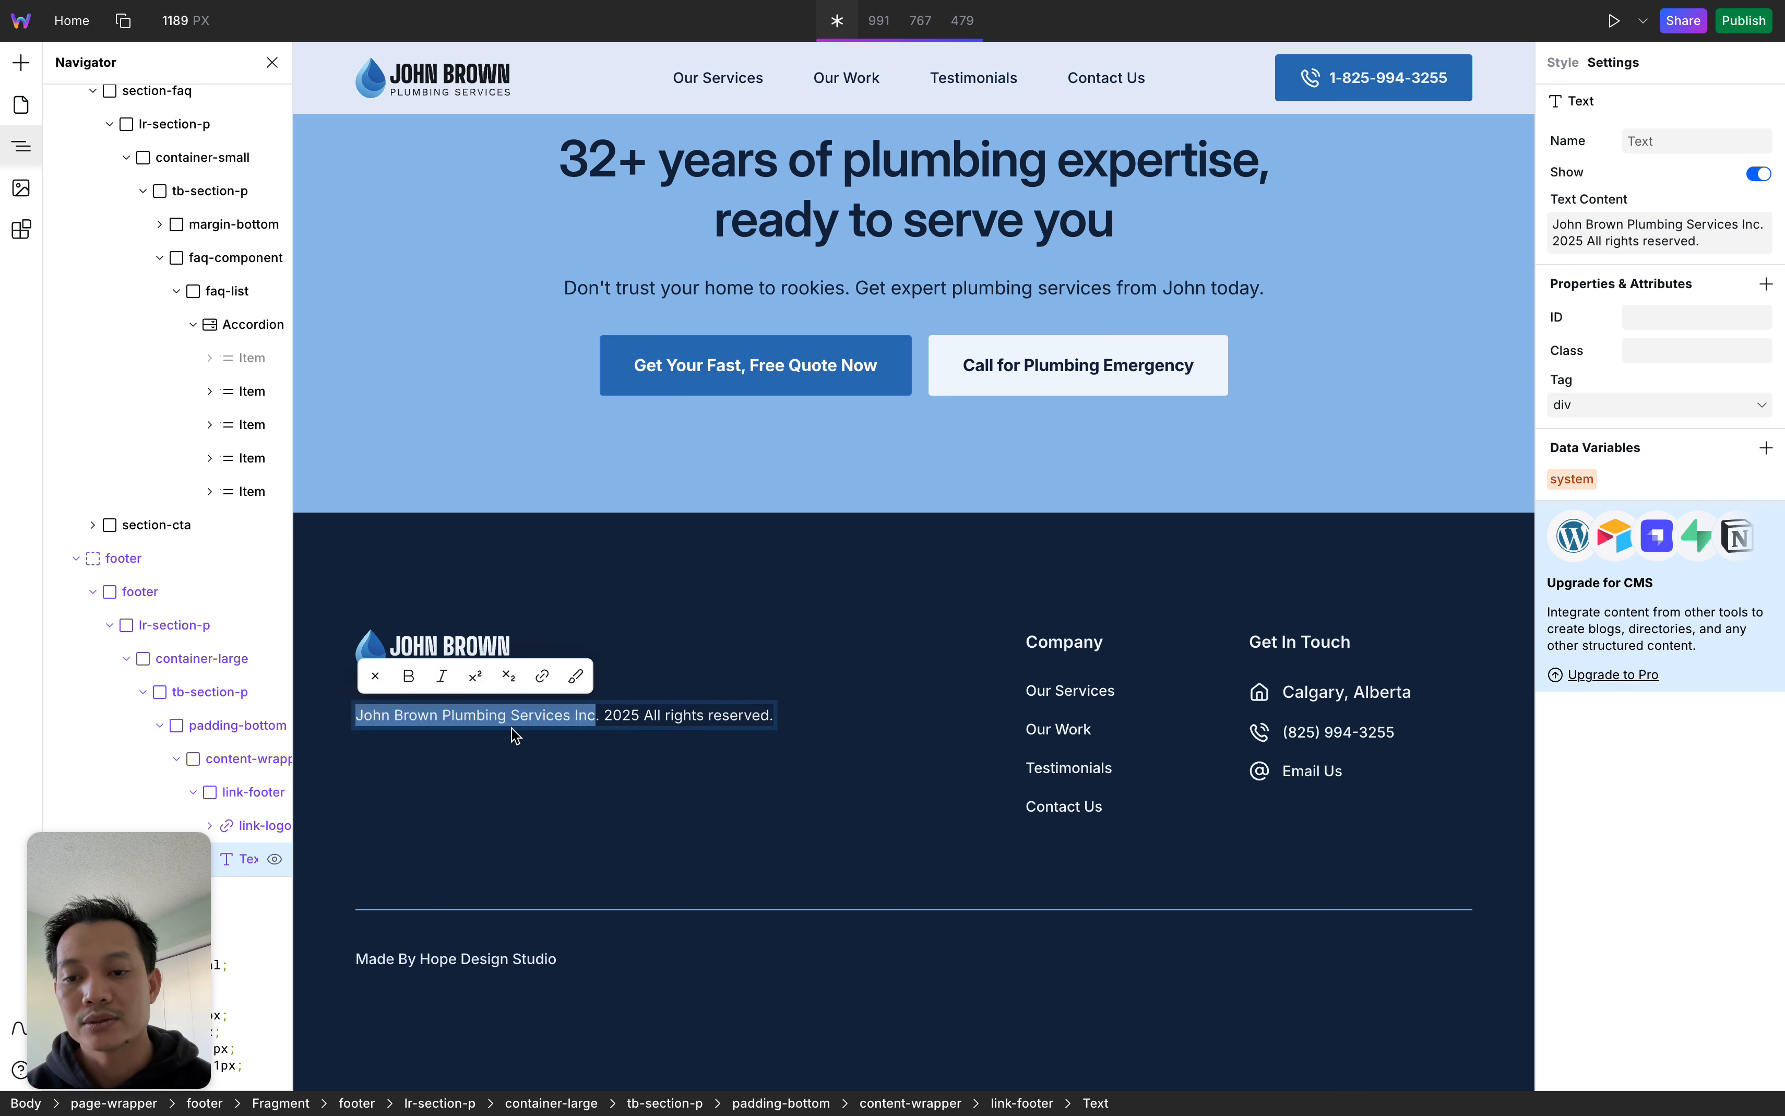
double_click(539, 715)
left_click(596, 716)
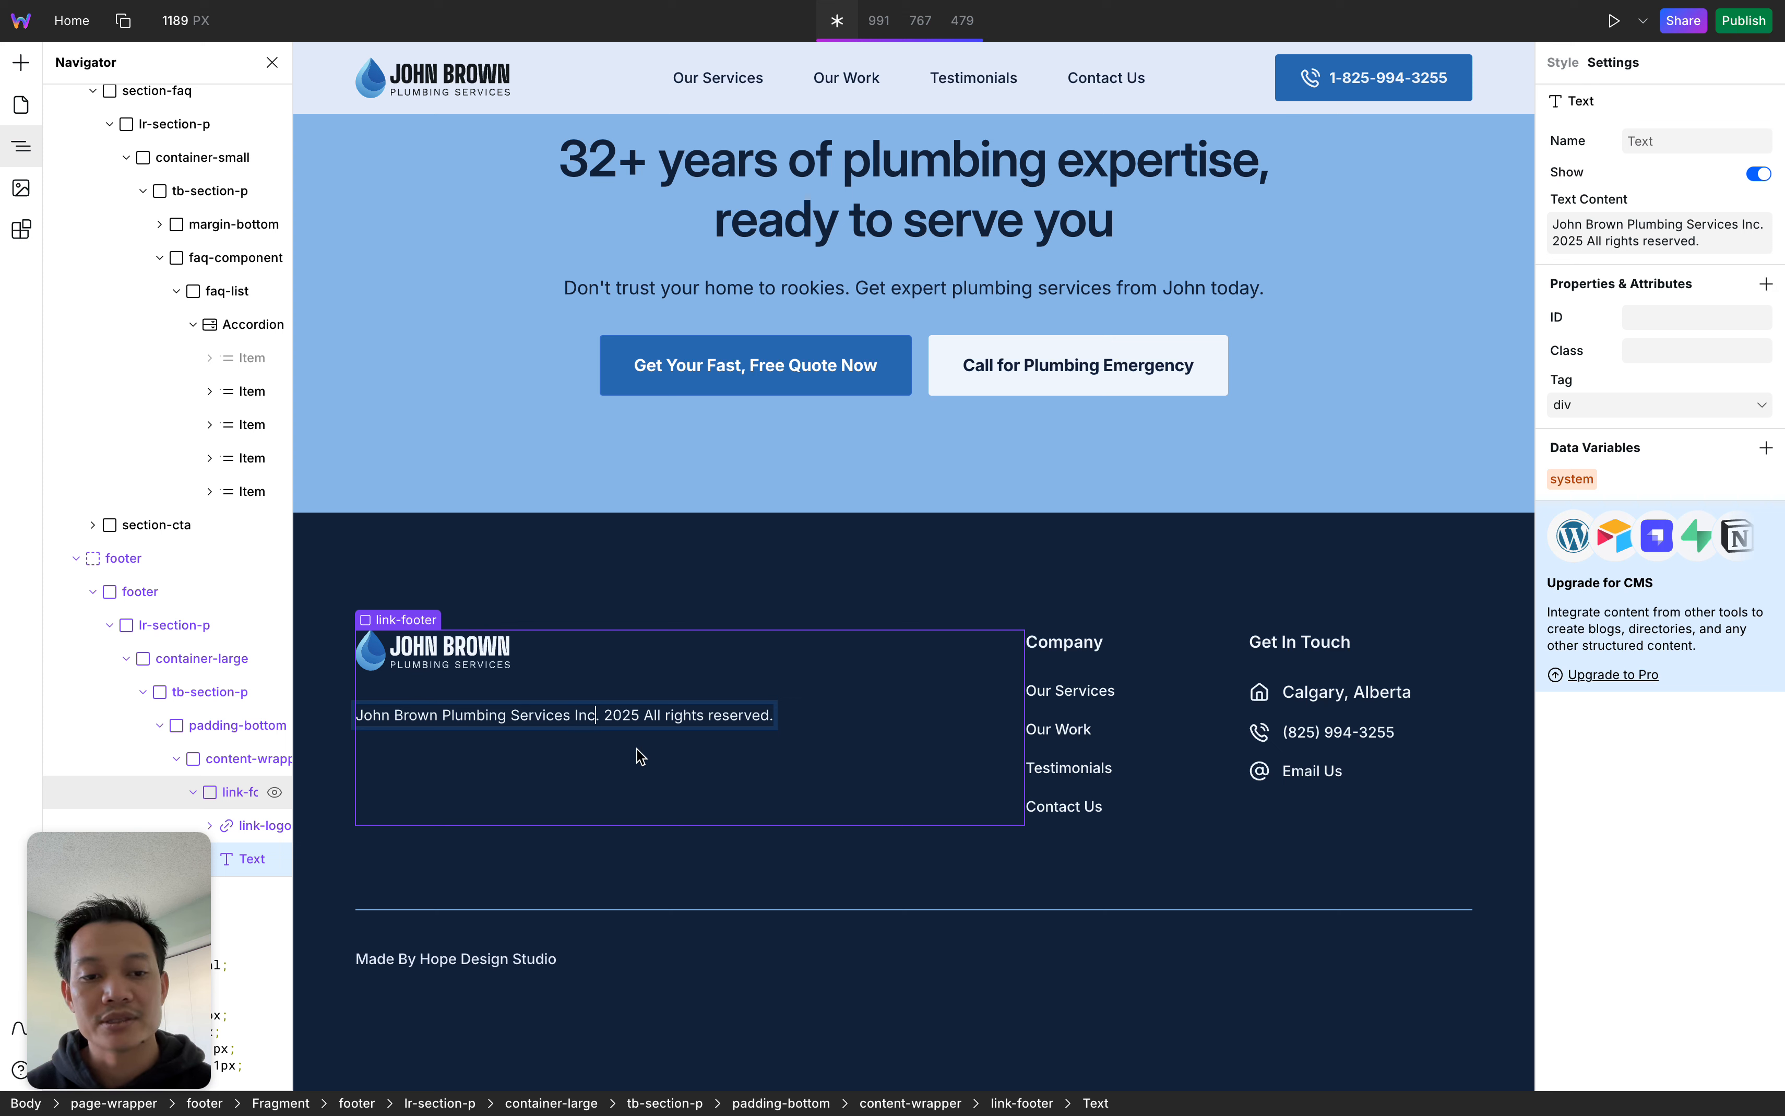
Select the footer's phone number link and review its phone-type Href setting
left_click(1303, 738)
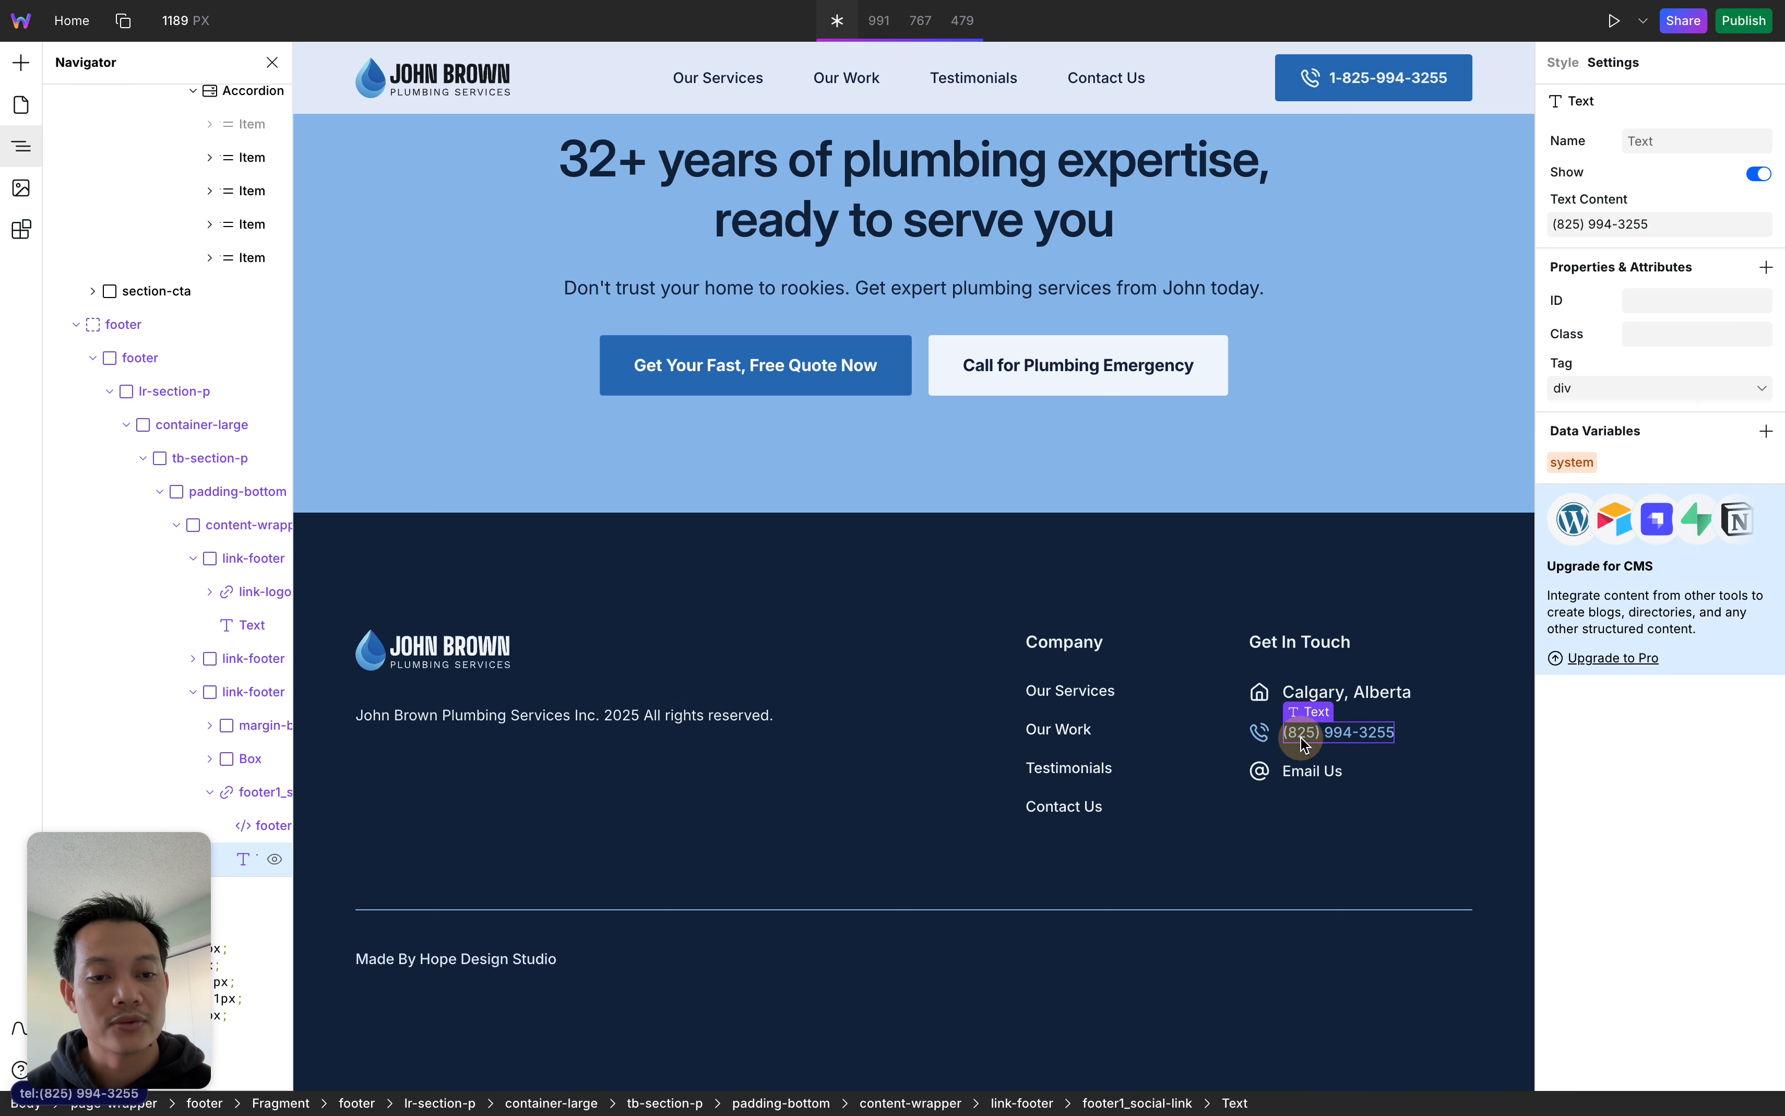
double_click(1335, 733)
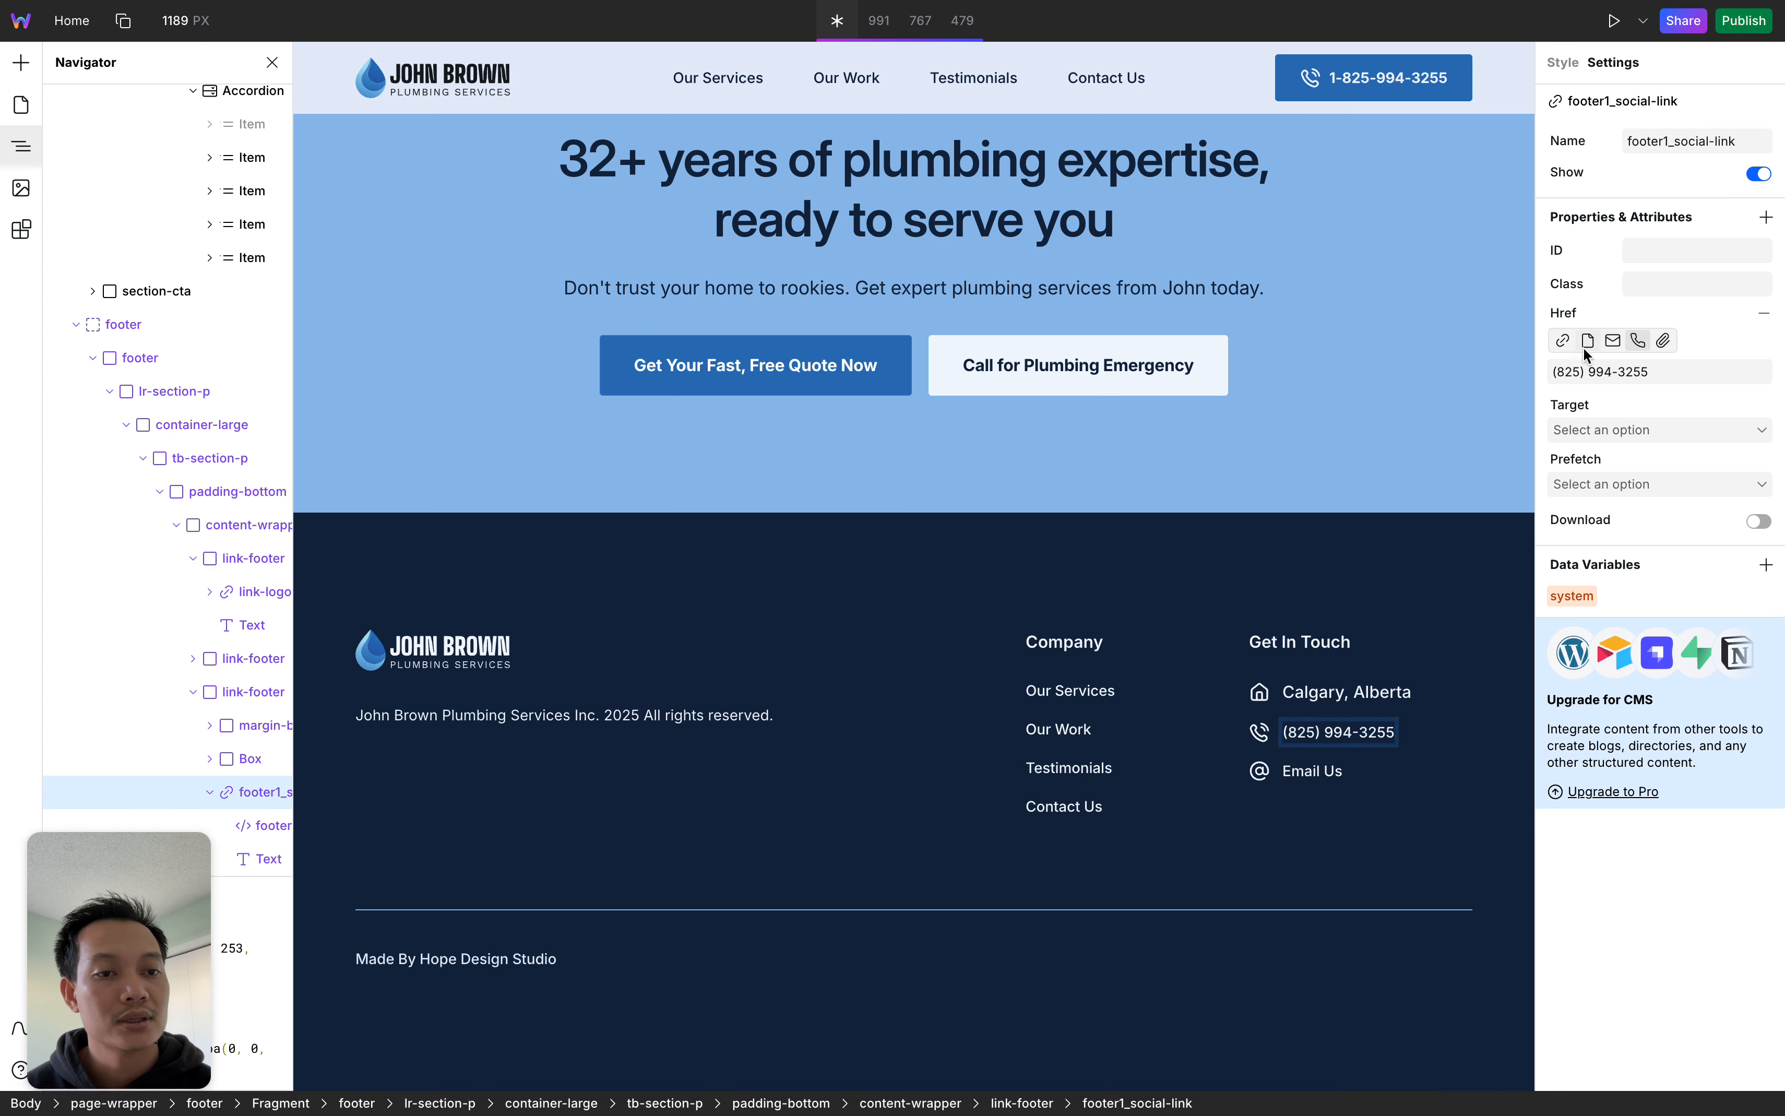
left_click(1584, 370)
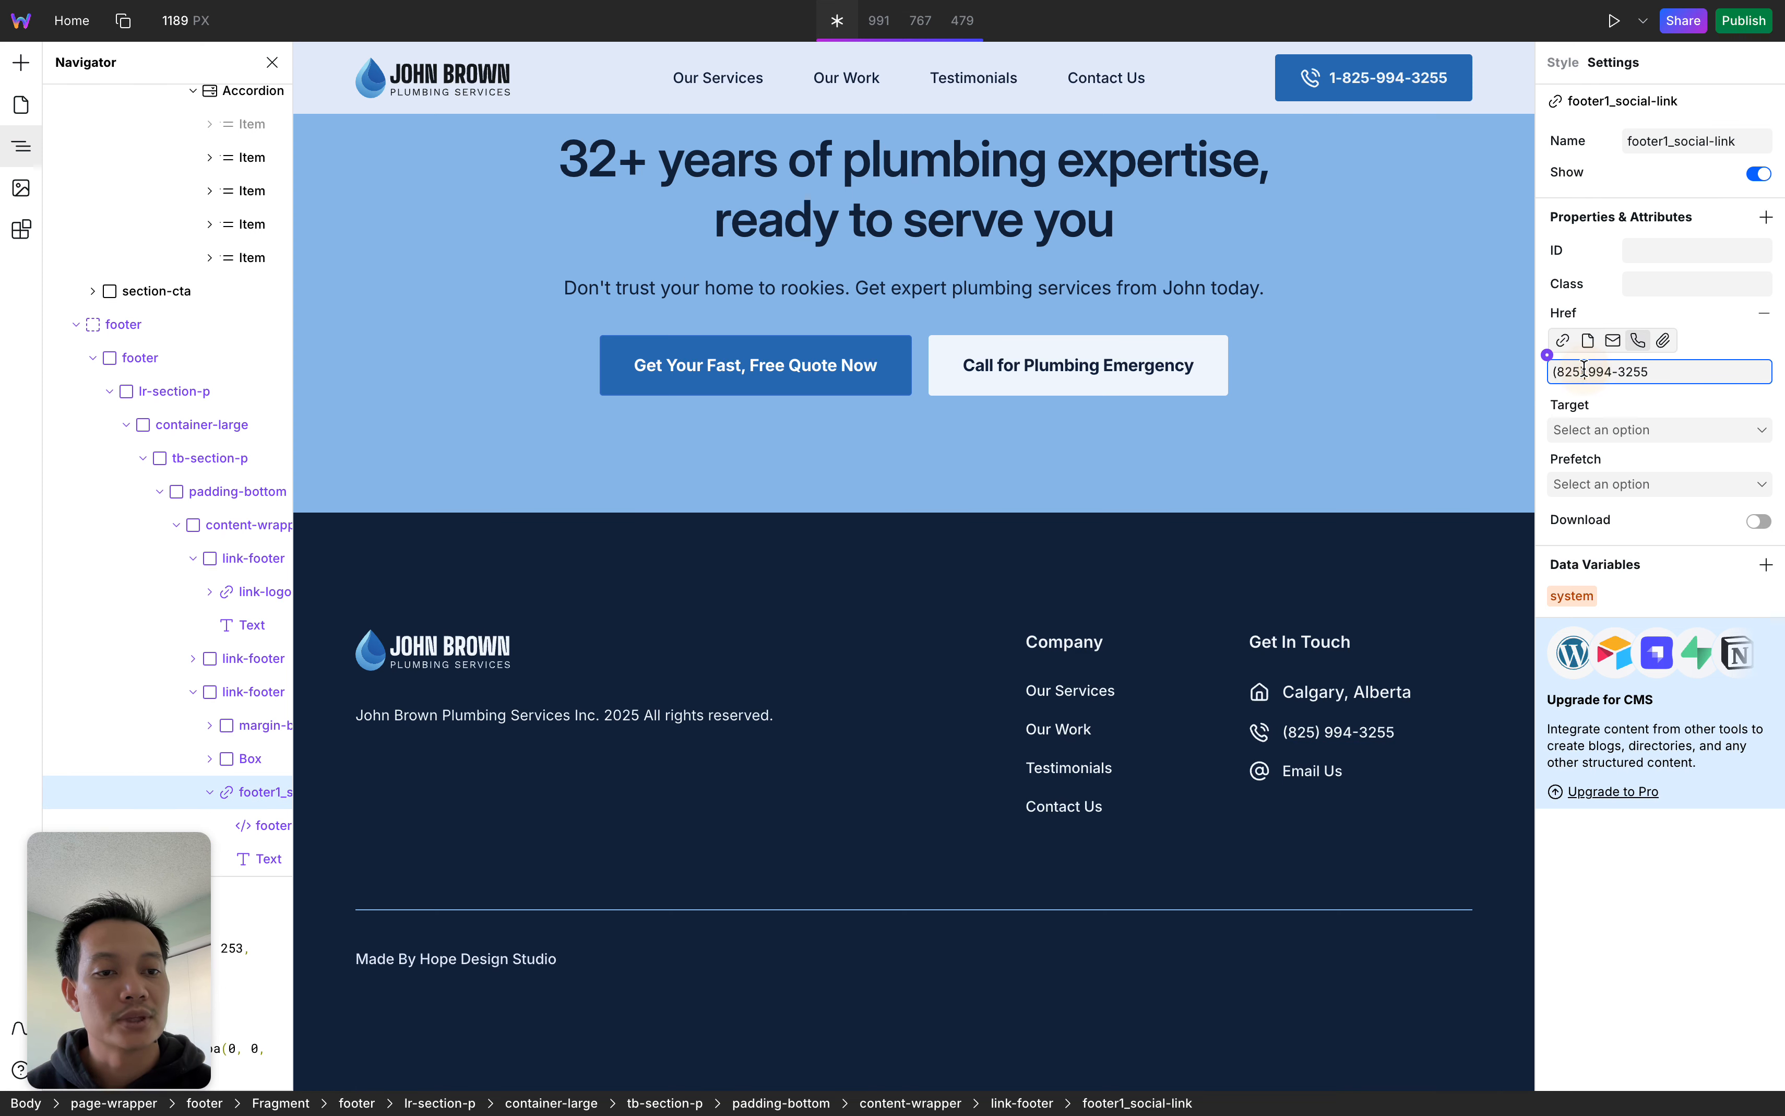
left_click(1639, 342)
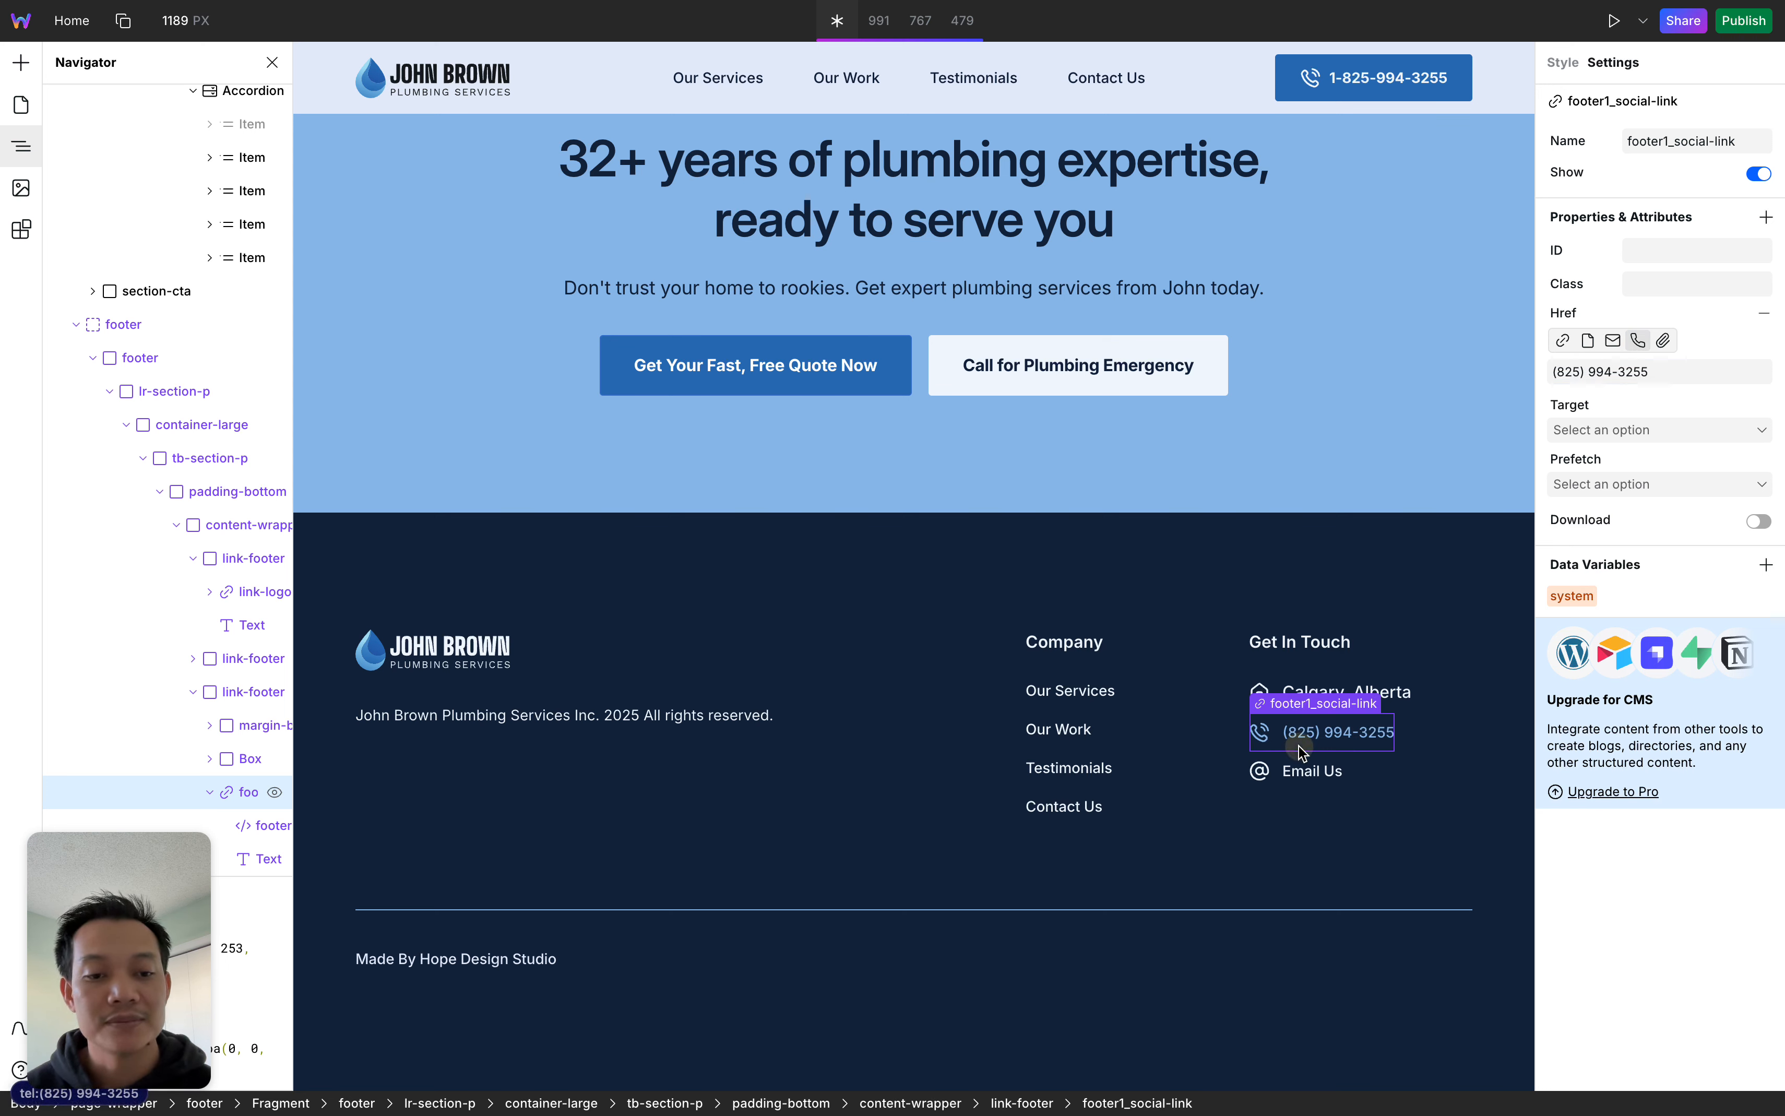
Select the footer's Email Us link and examine its email Href settings and its styles
left_click(1282, 781)
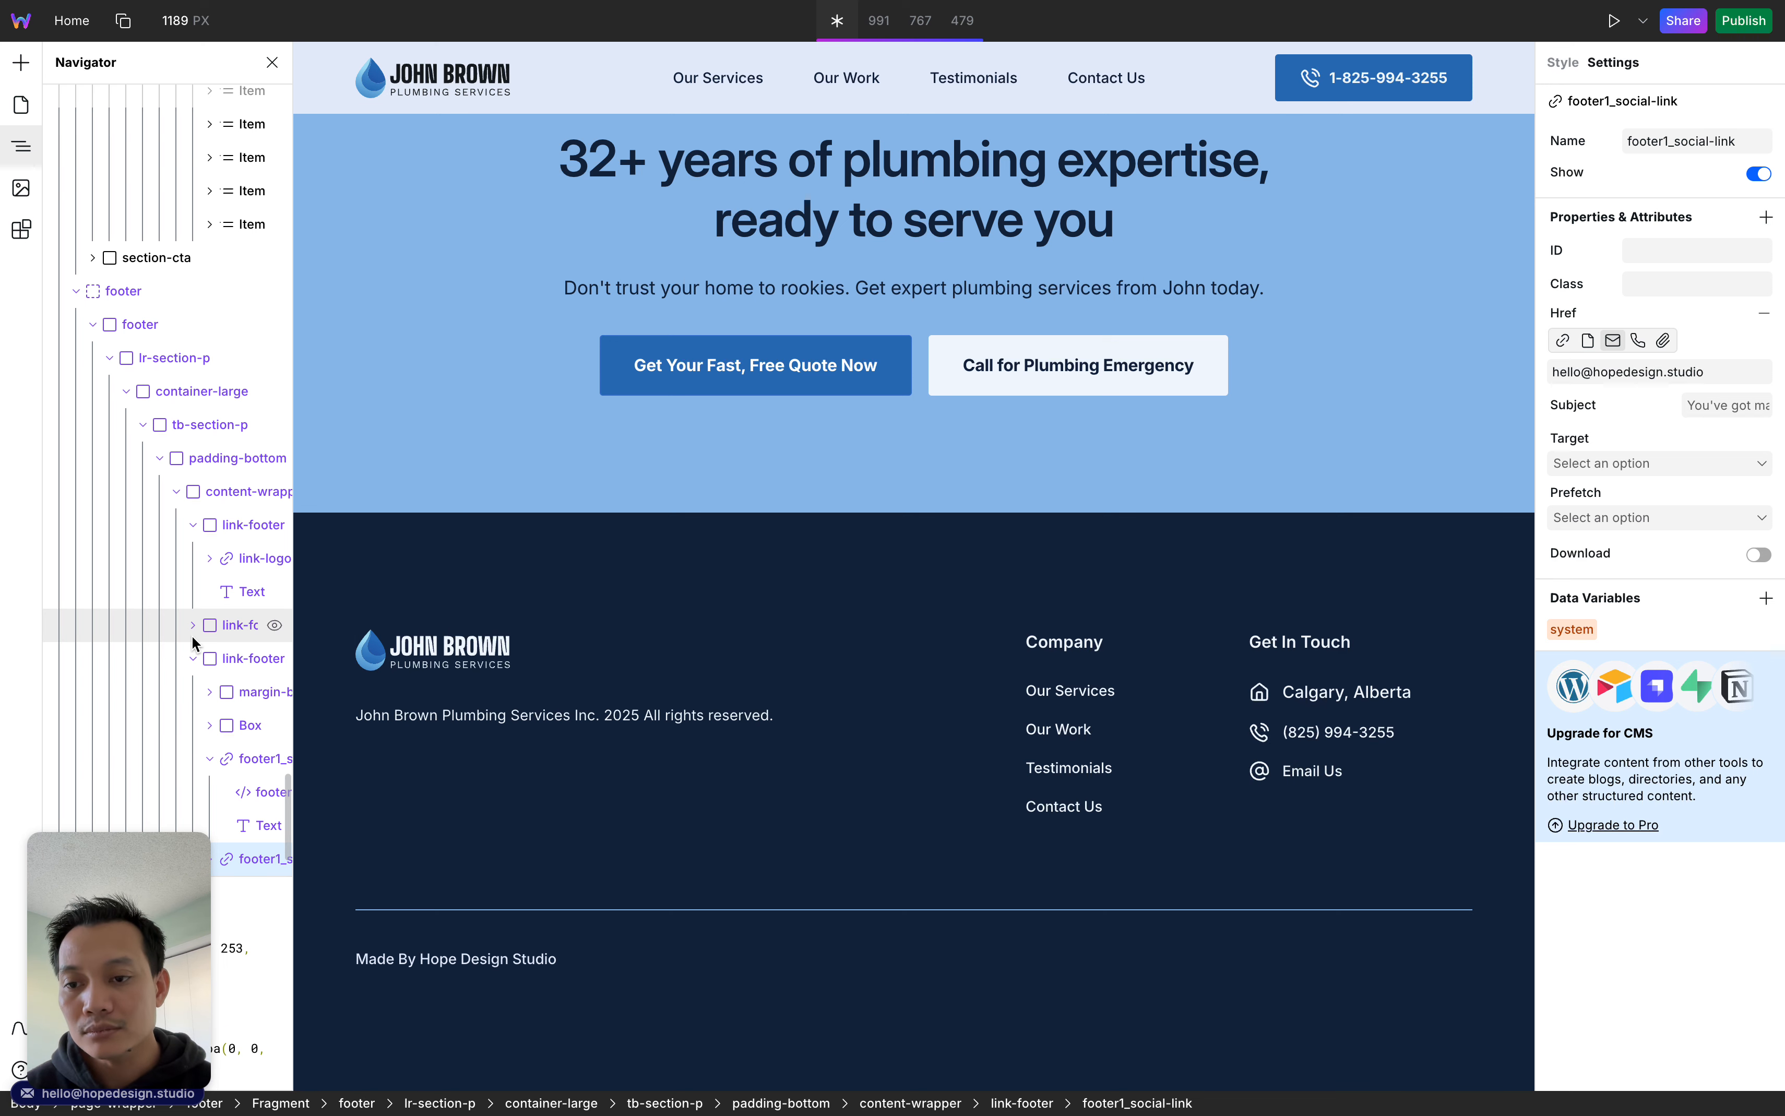
scroll(191, 634, "right", 3)
scroll(191, 635, "down", 1)
scroll(191, 644, "down", 1)
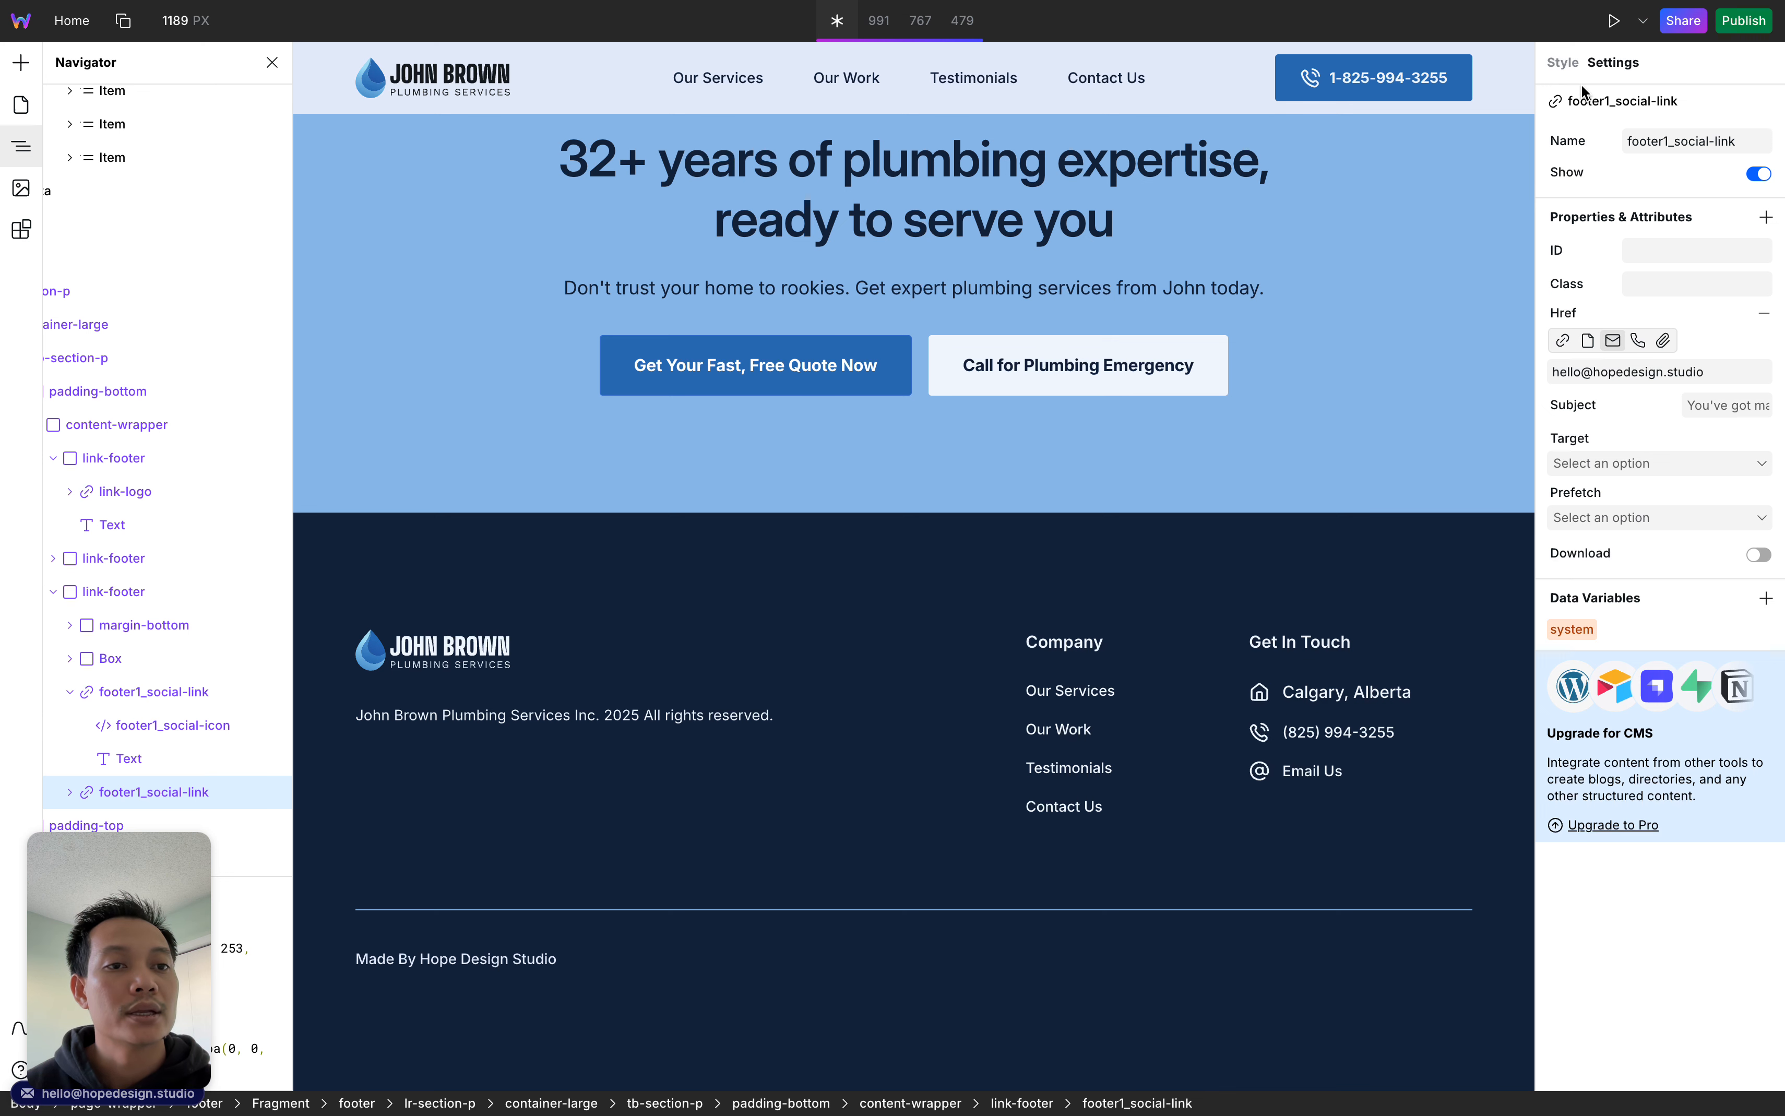
left_click(1563, 65)
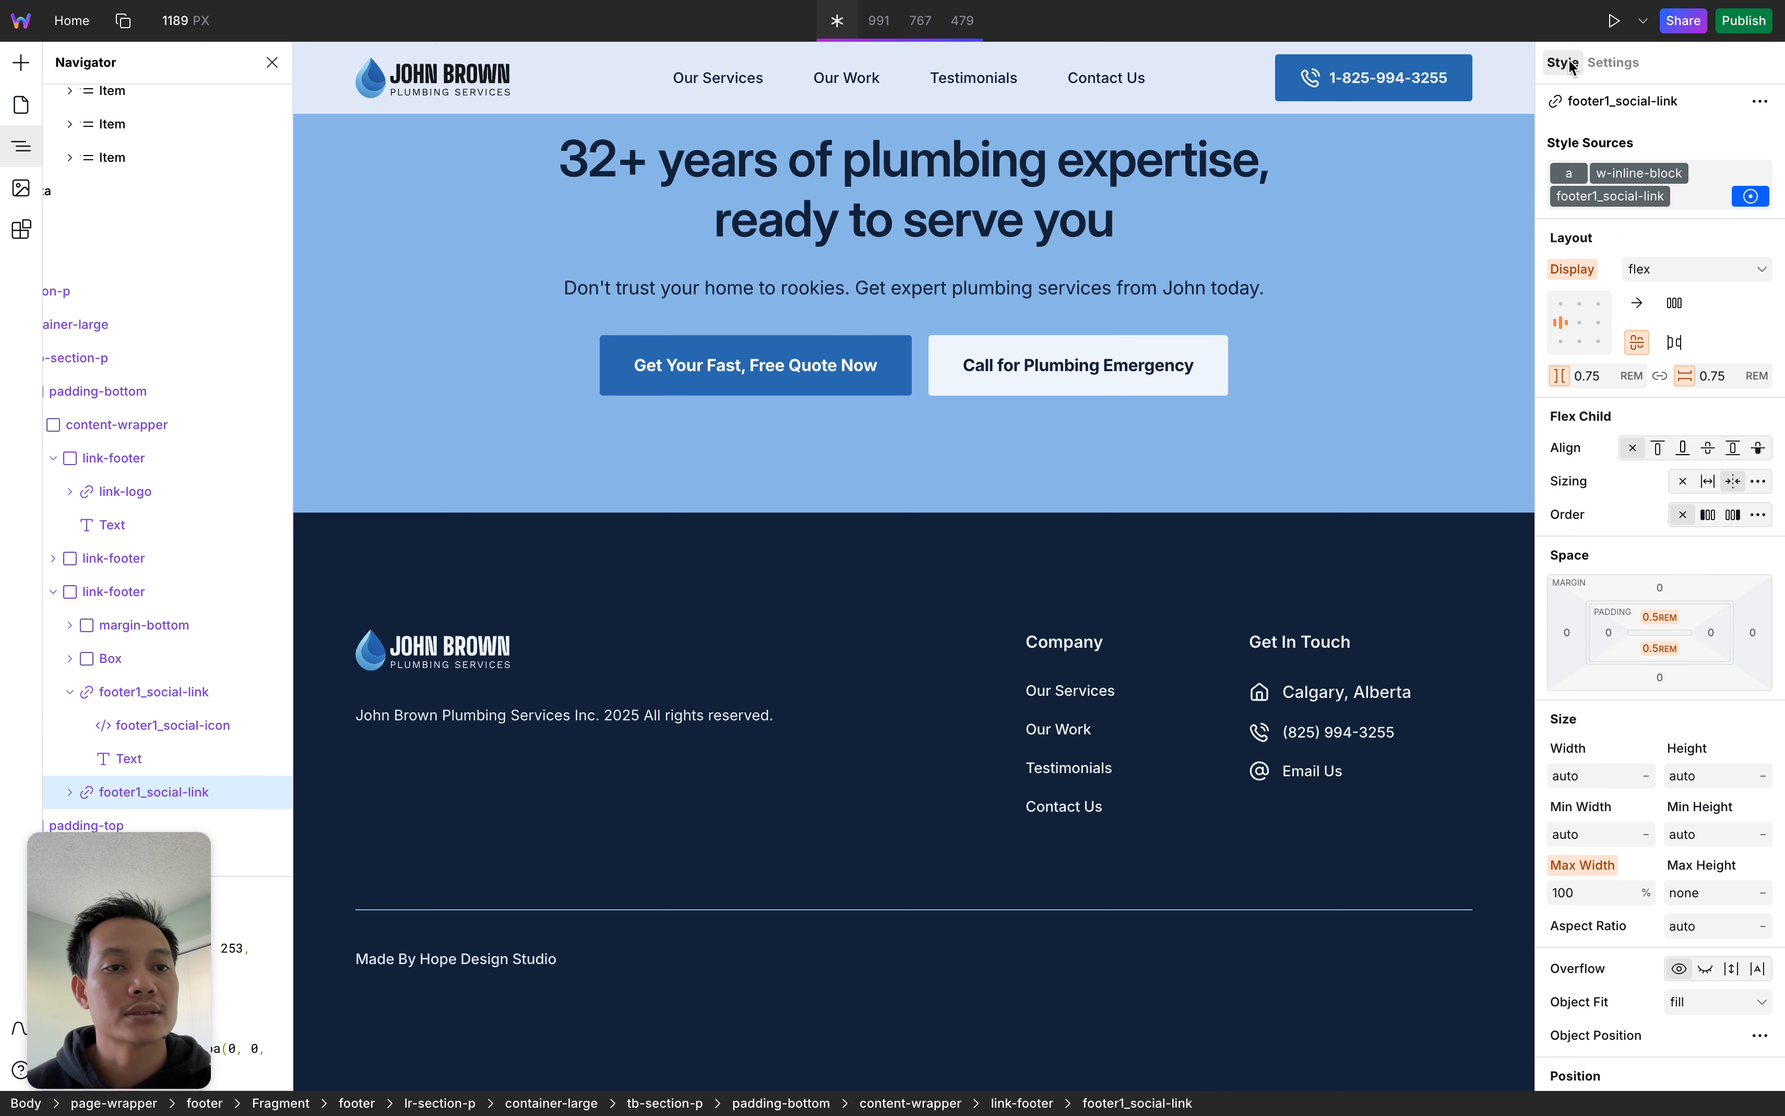
left_click(1613, 65)
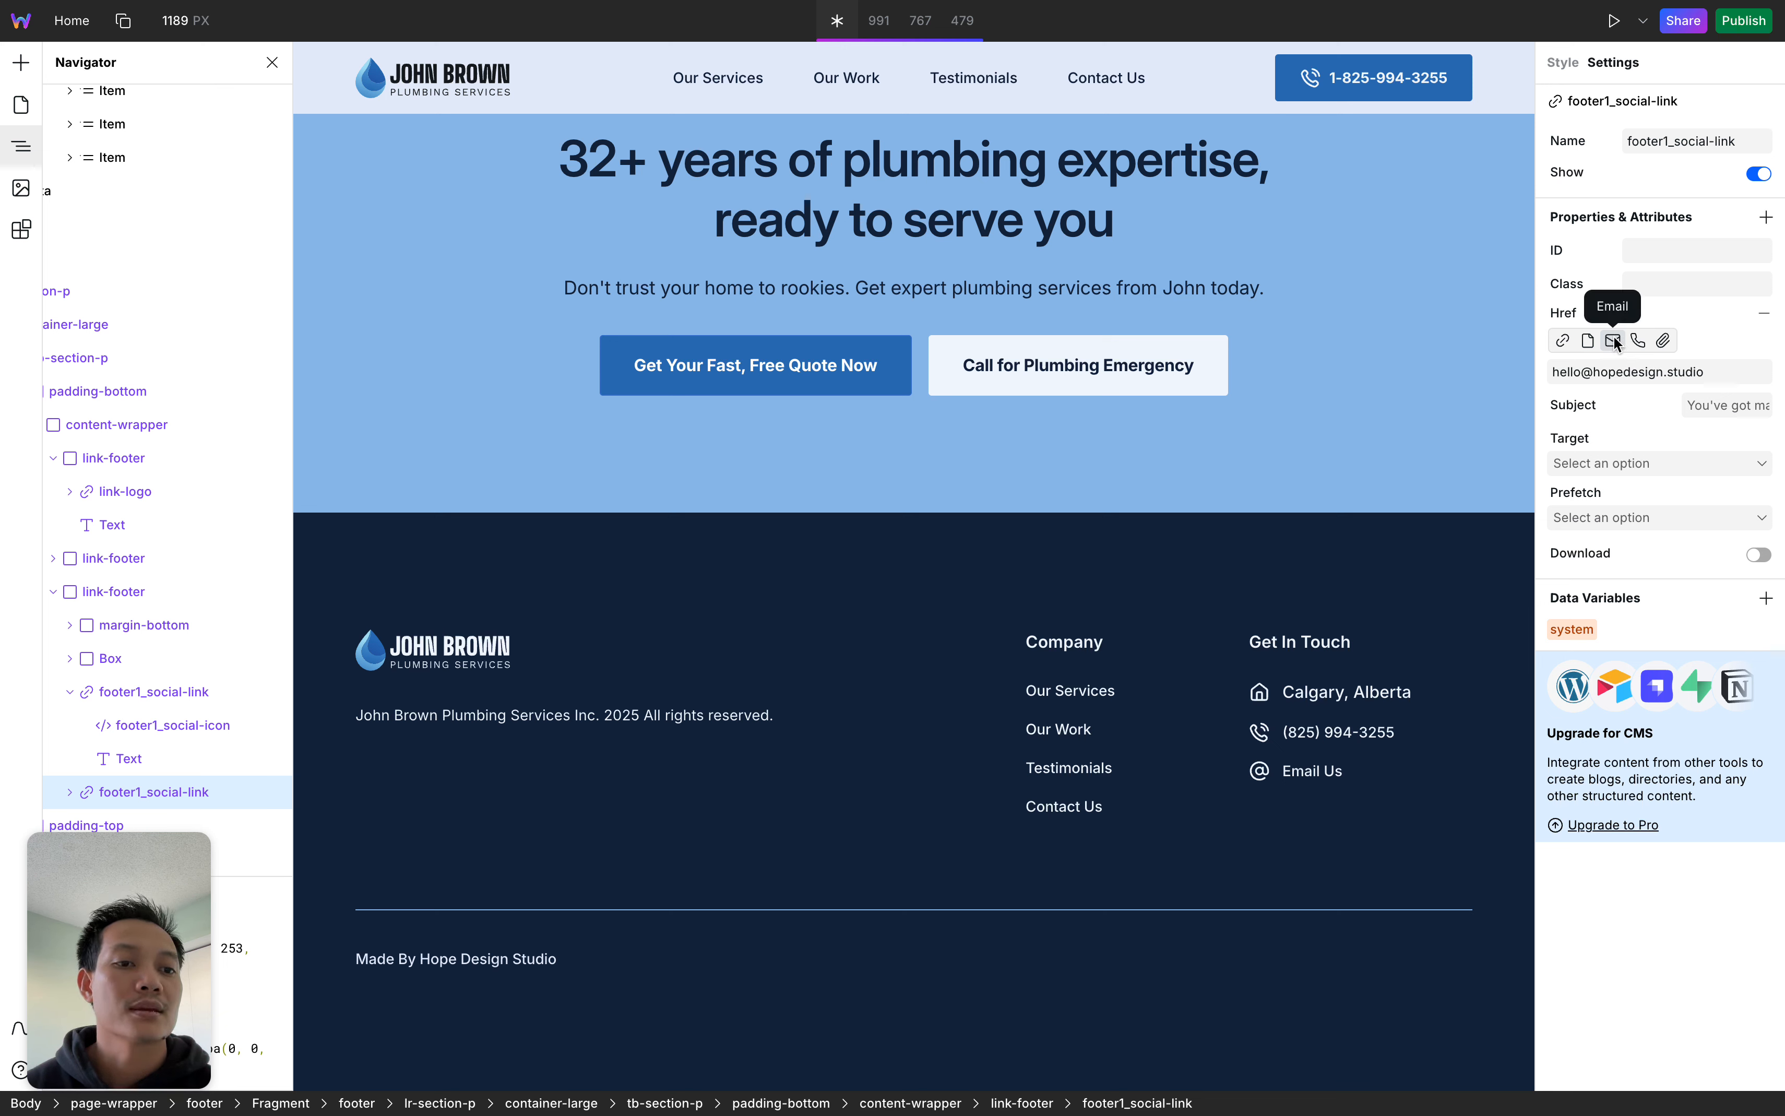
left_click(1562, 373)
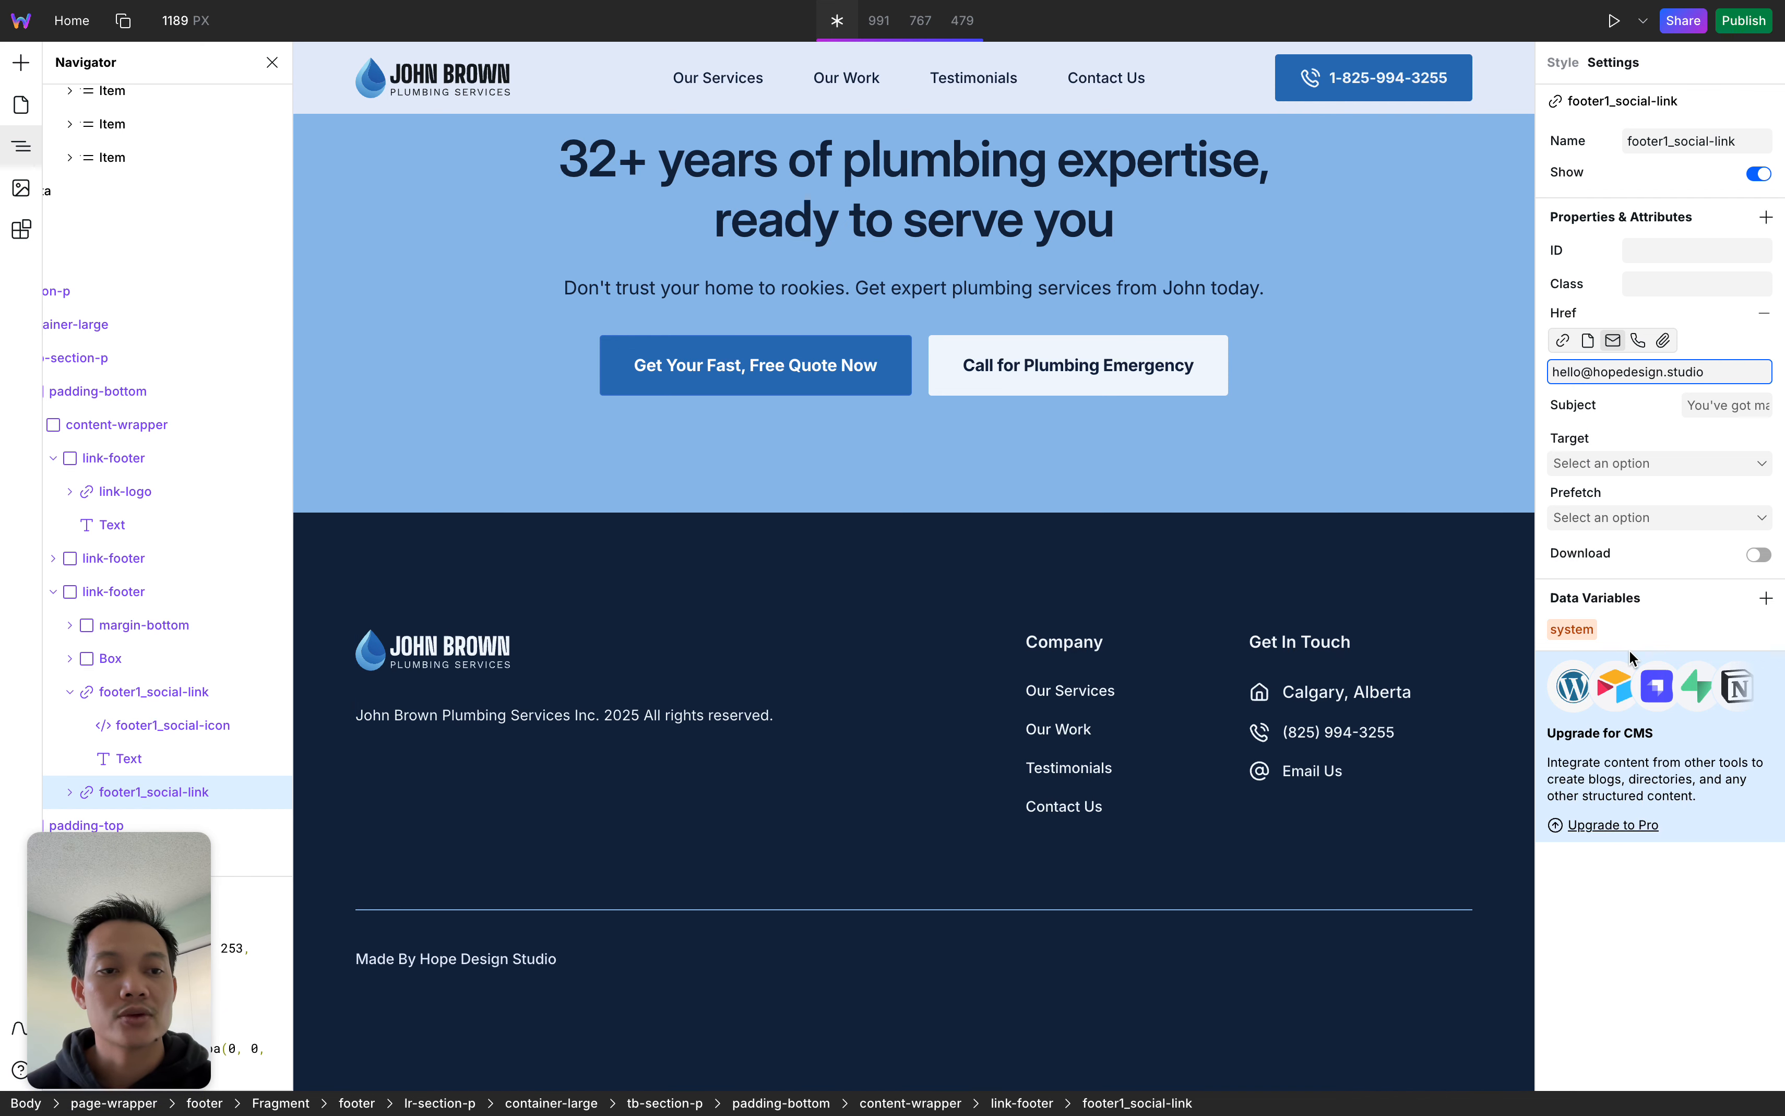
left_click(1563, 65)
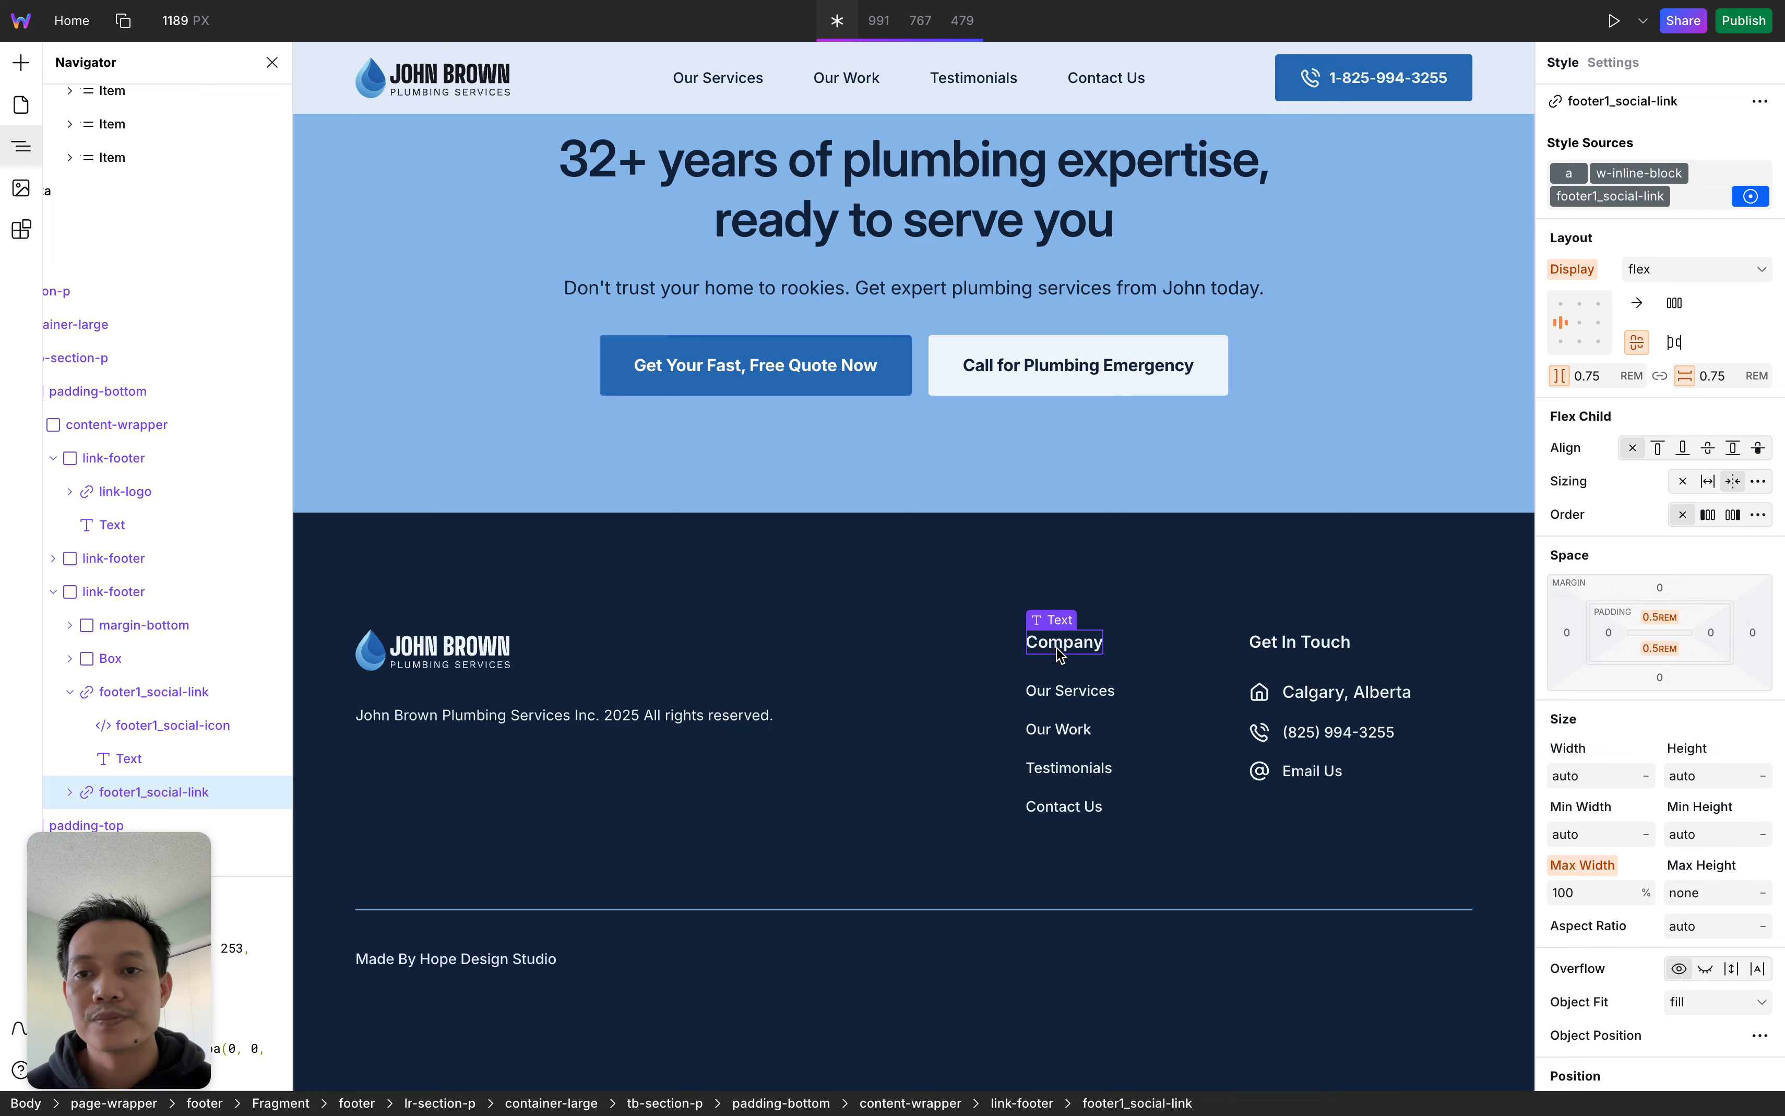
Select the header's logo image, view the image library for its source, and close the library without choosing a replacement
scroll(1185, 638, "up", 15)
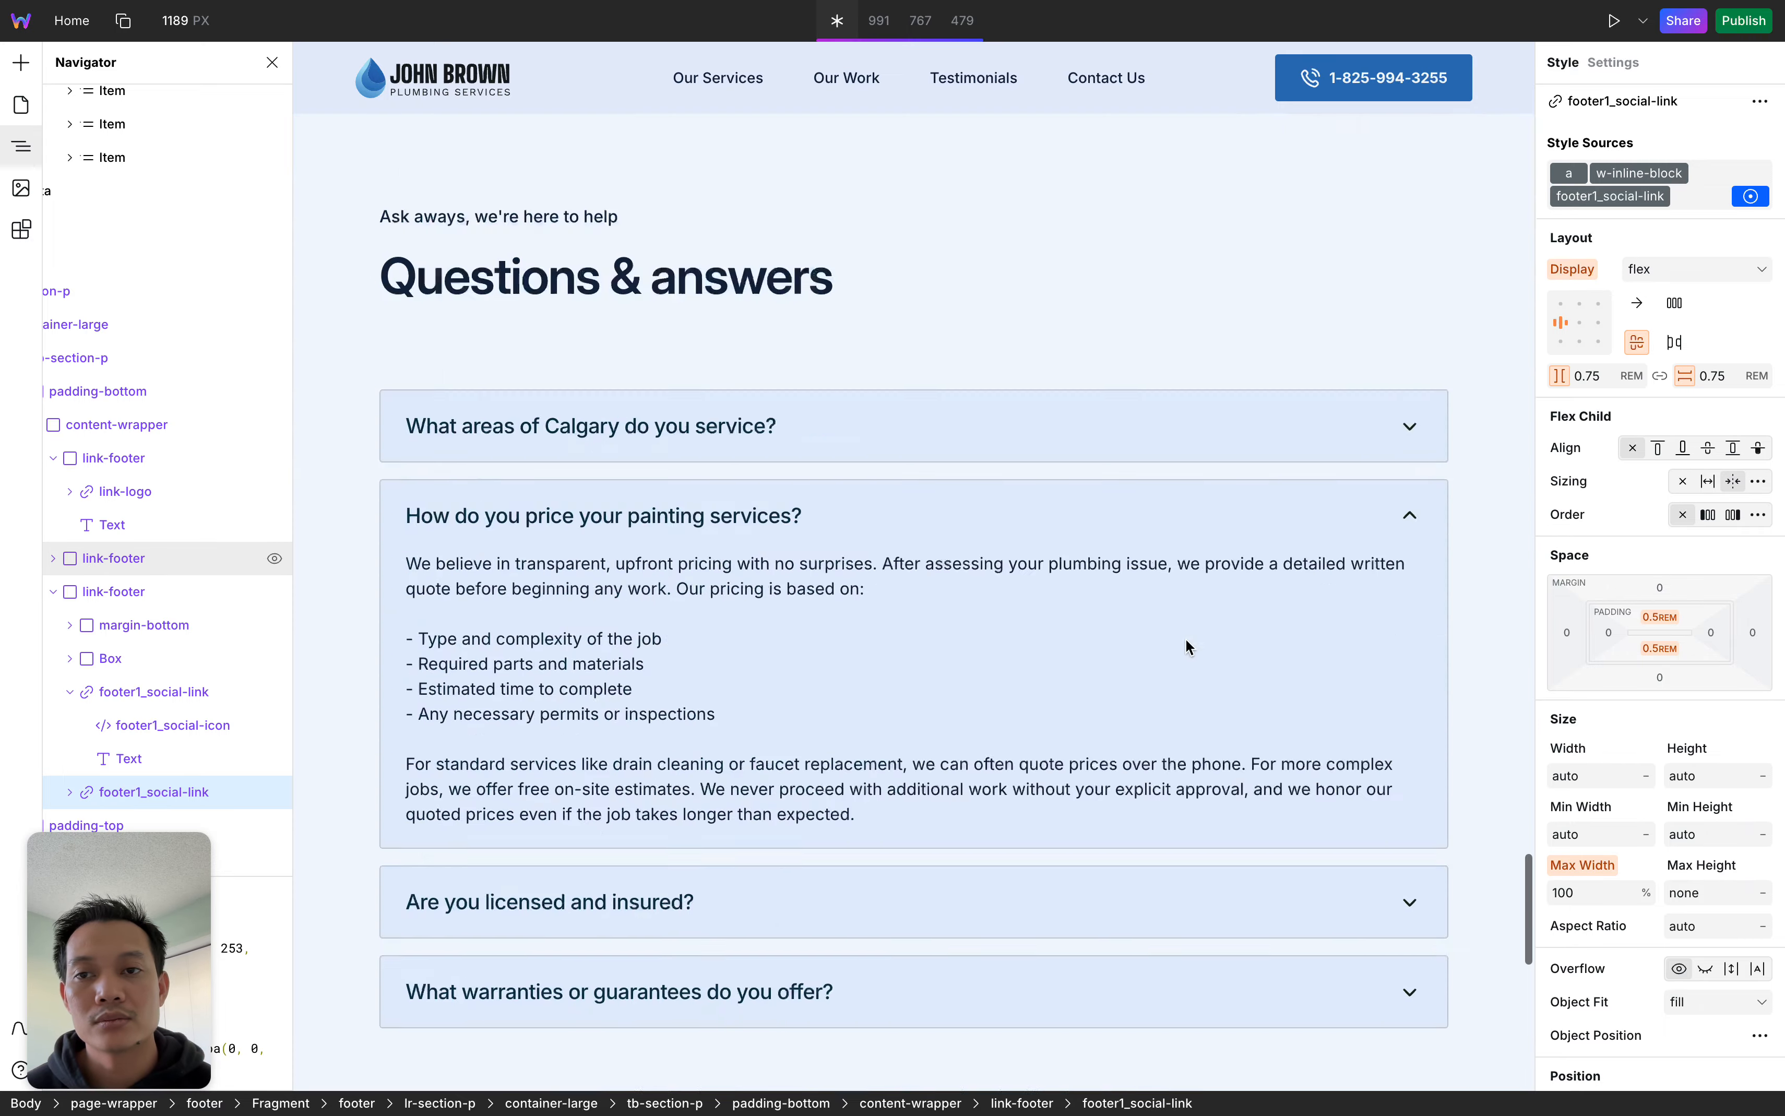
scroll(1185, 638, "up", 15)
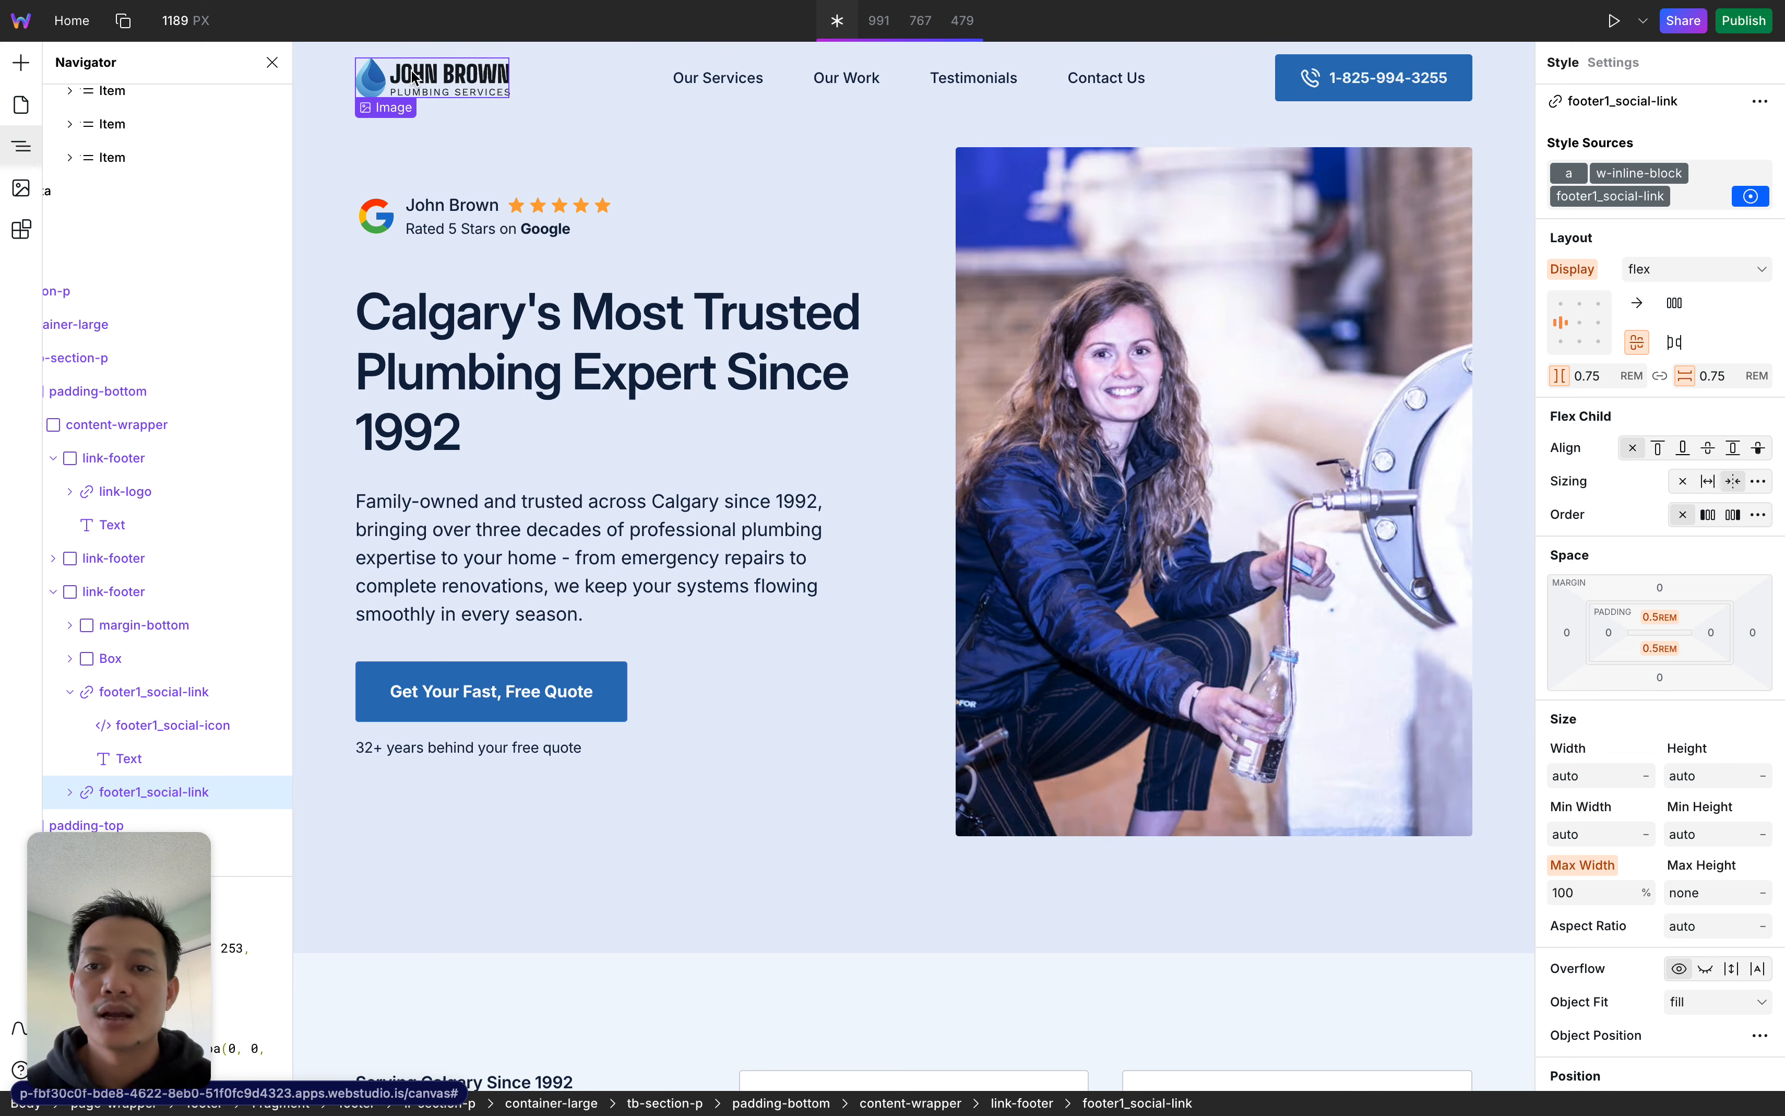
left_click(435, 91)
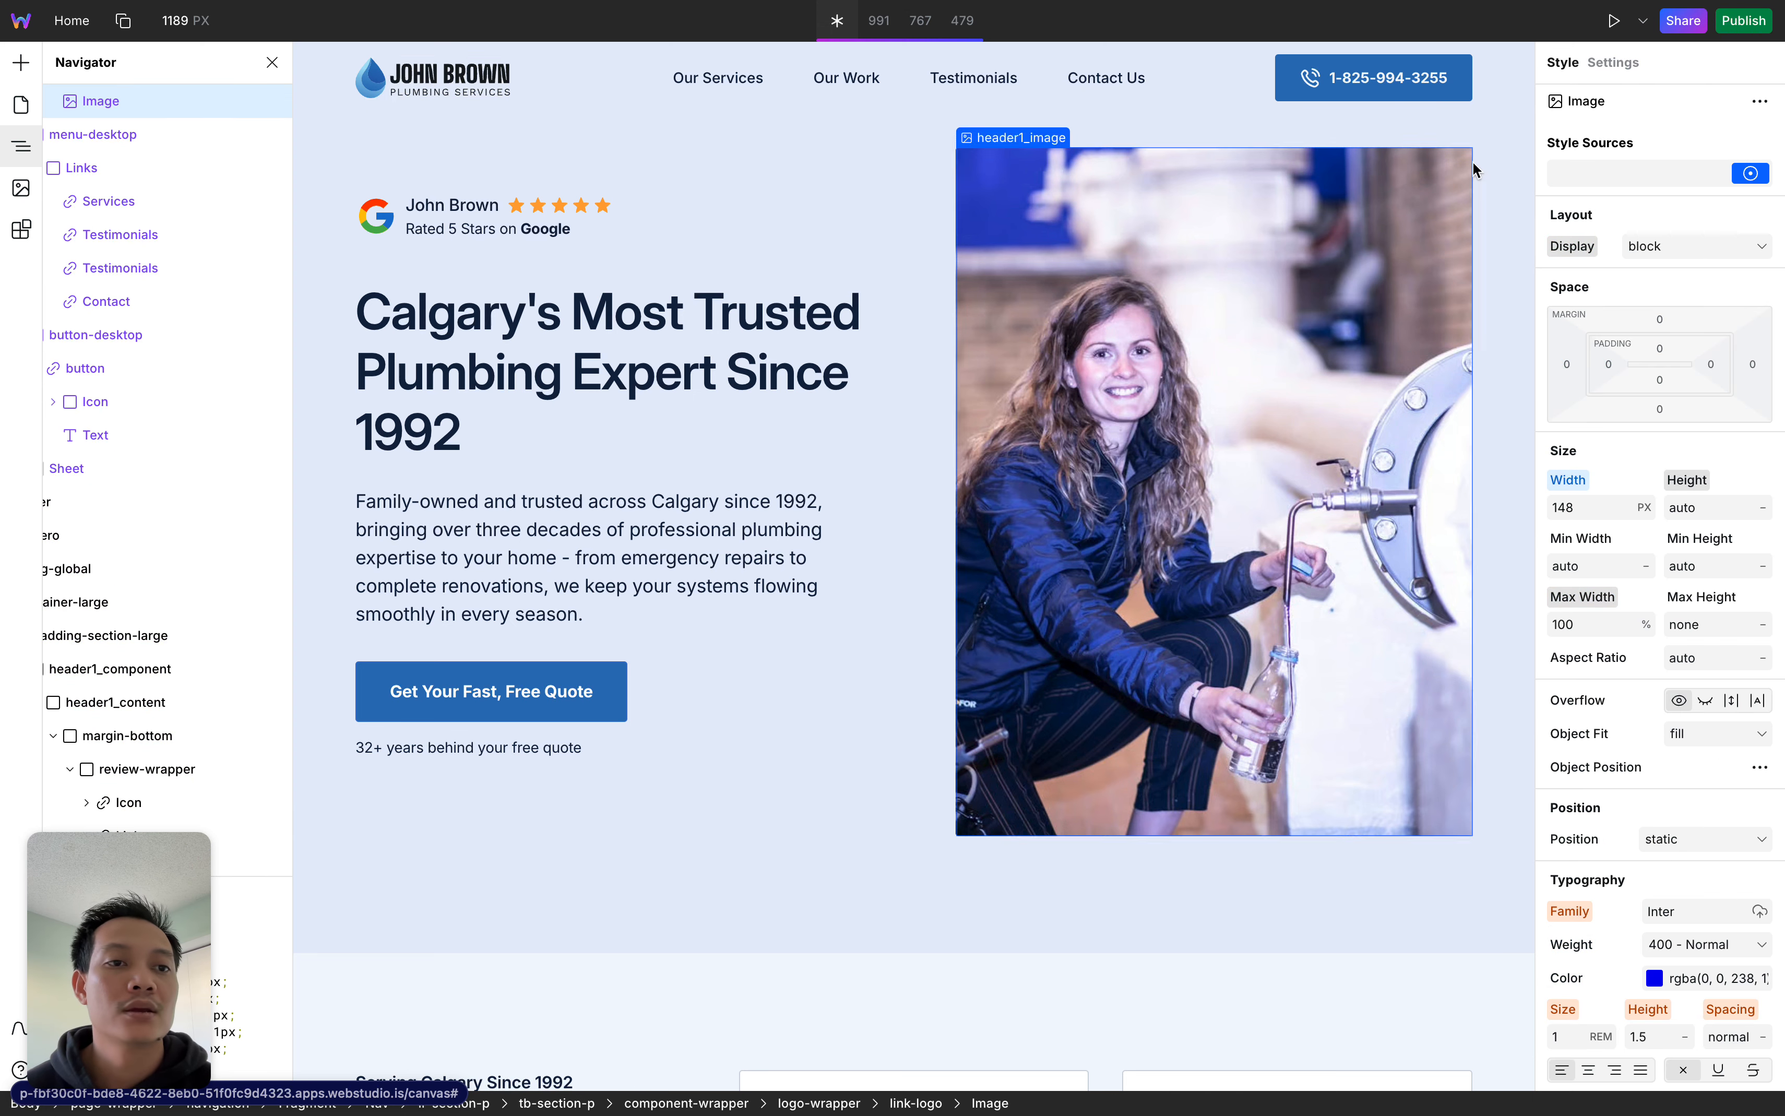
left_click(1621, 68)
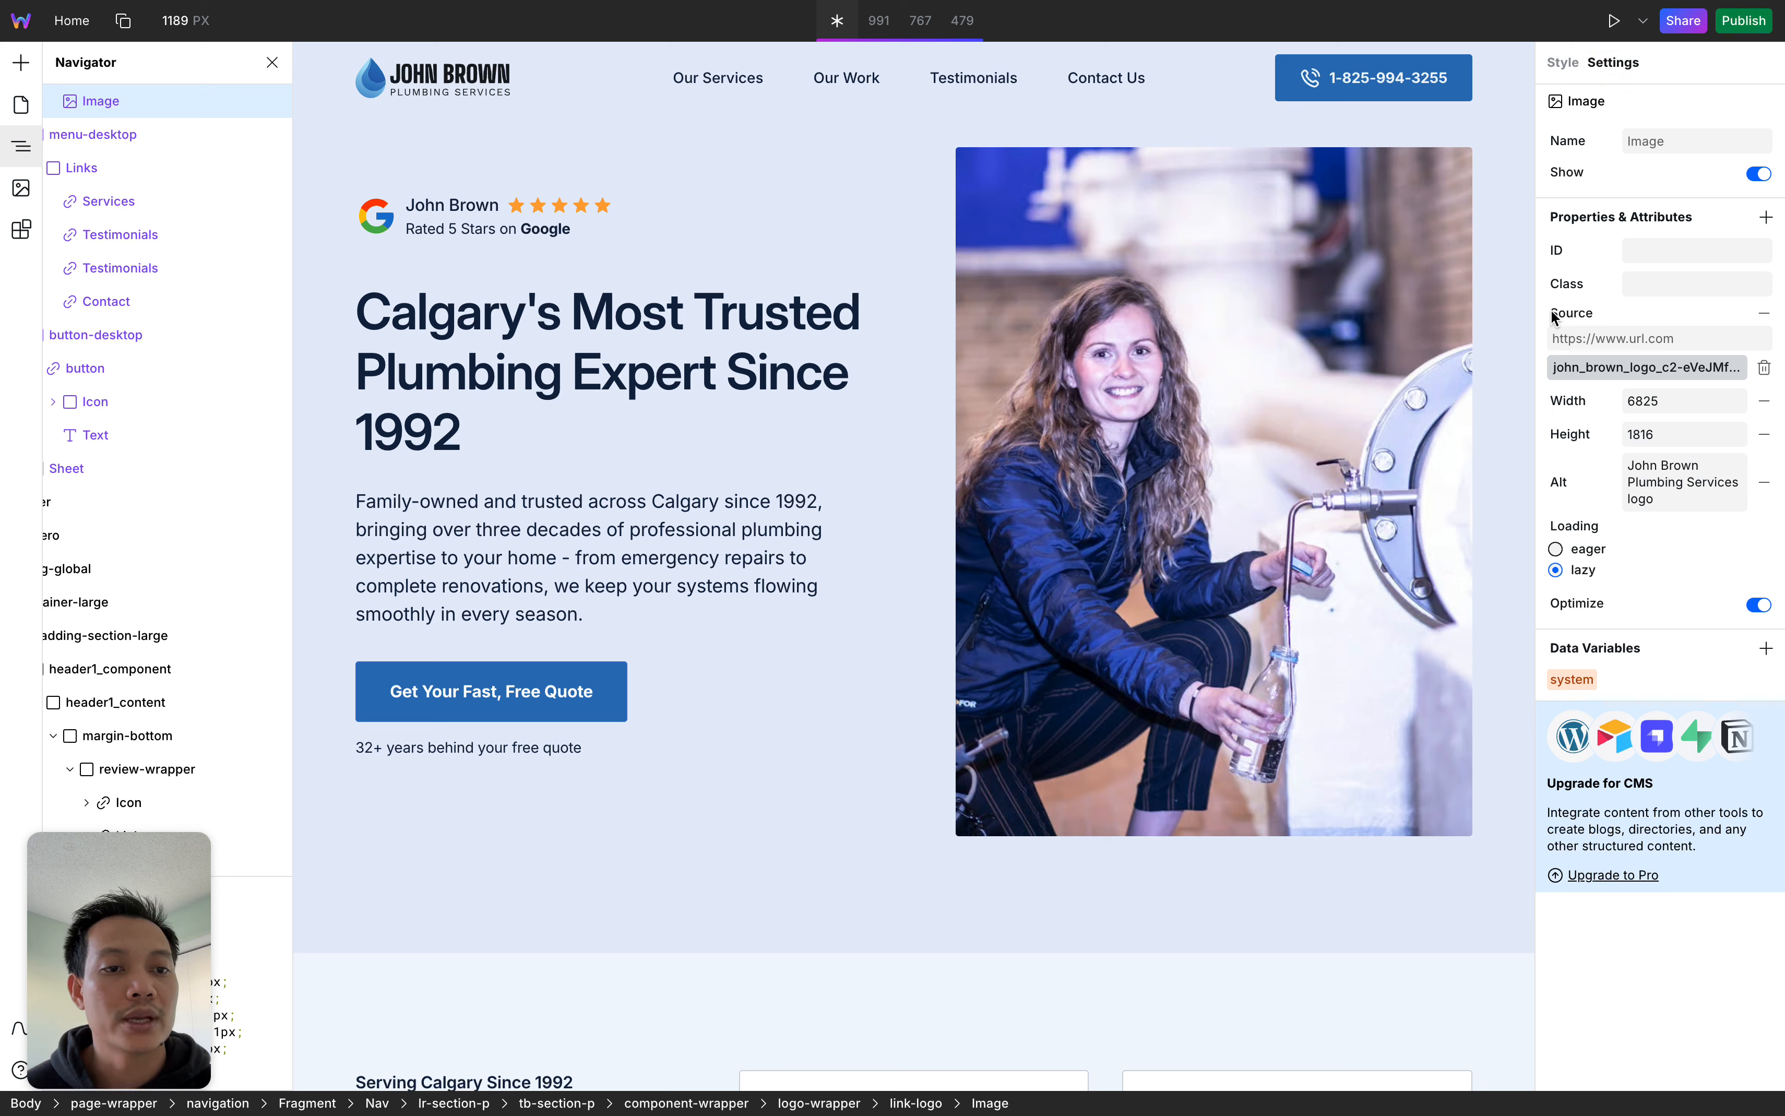
left_click(1610, 369)
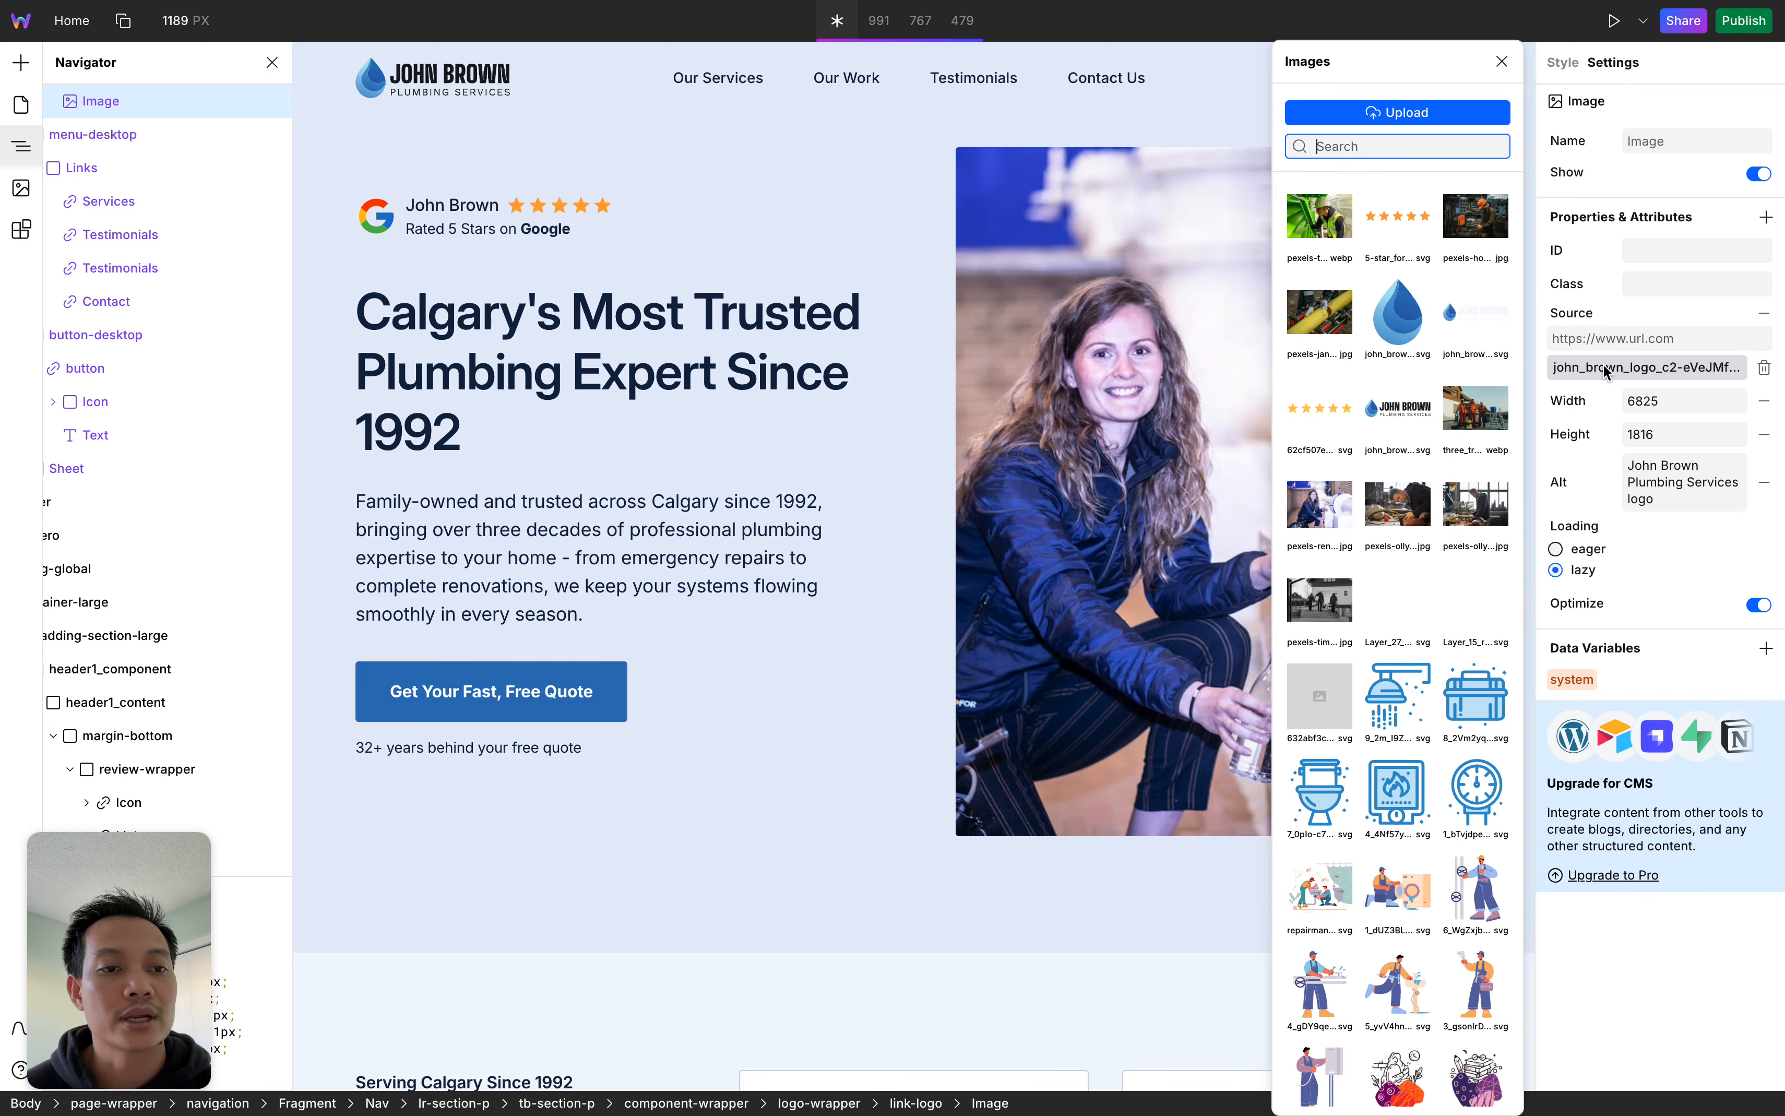
left_click(1603, 364)
left_click(1602, 363)
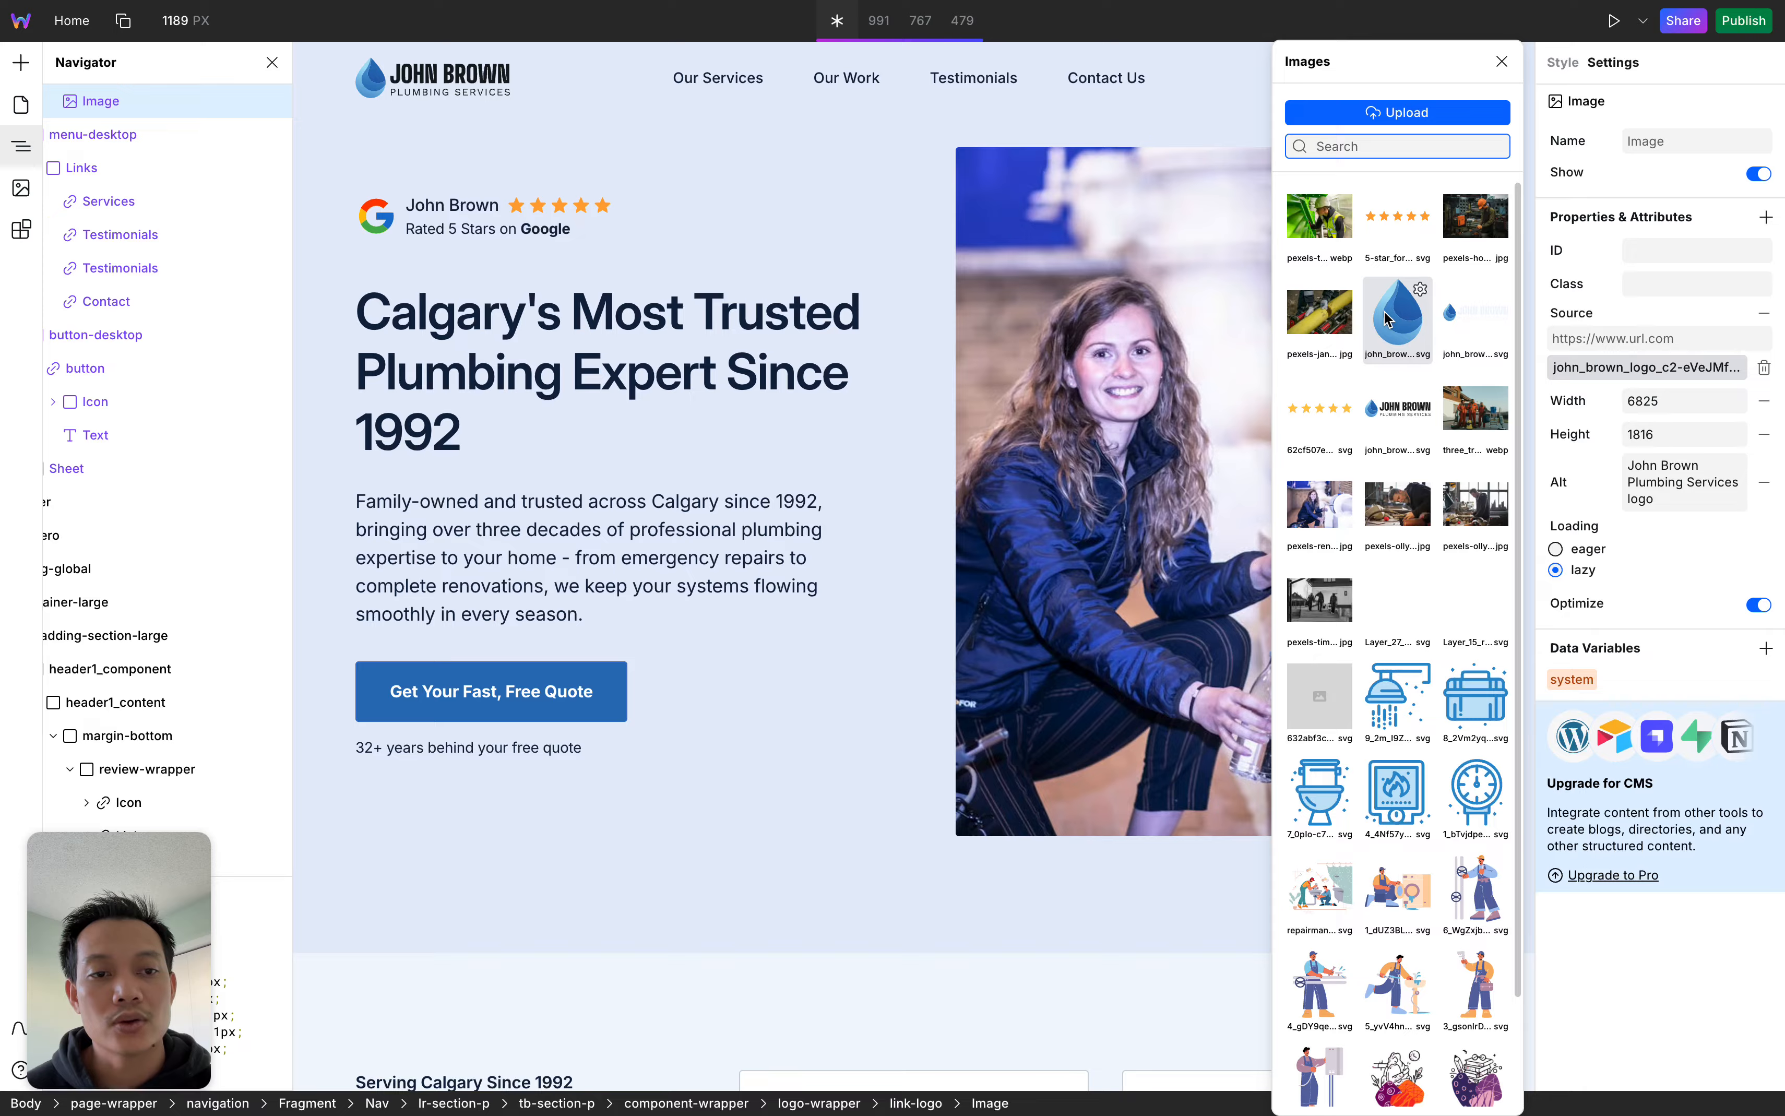
left_click(1502, 61)
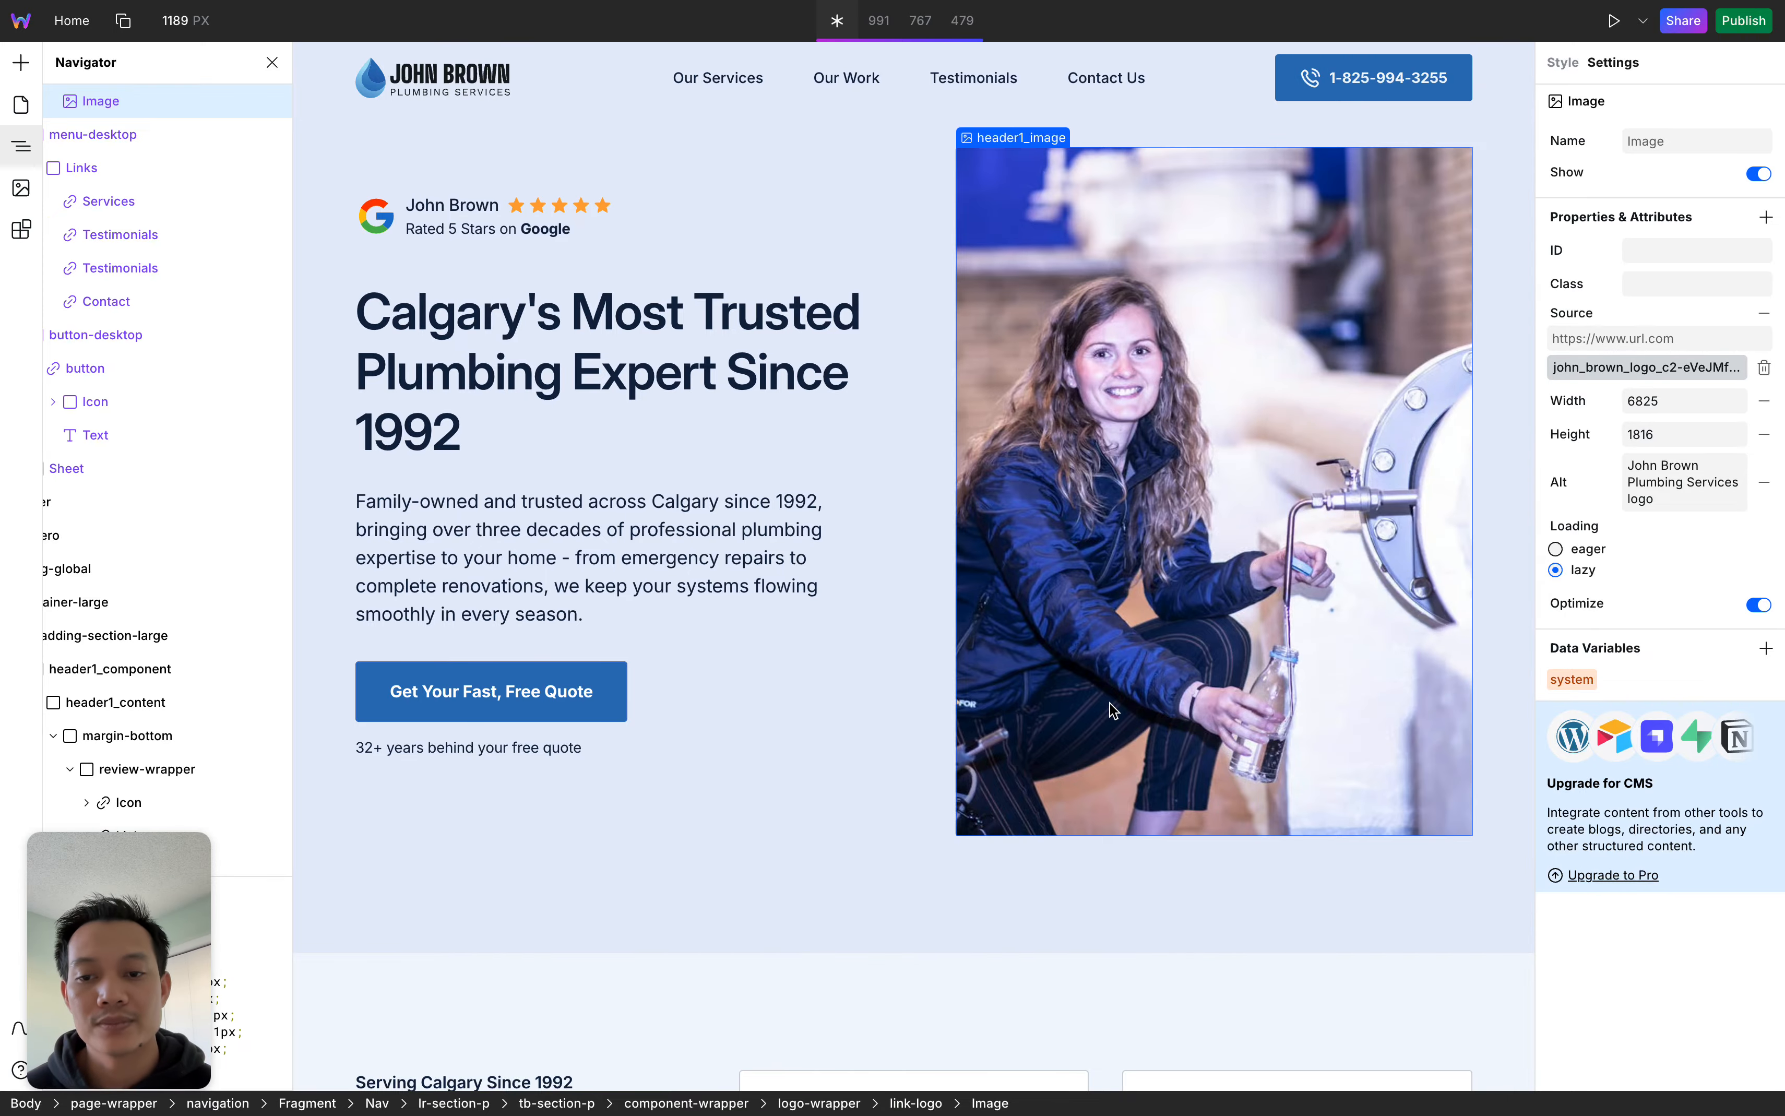
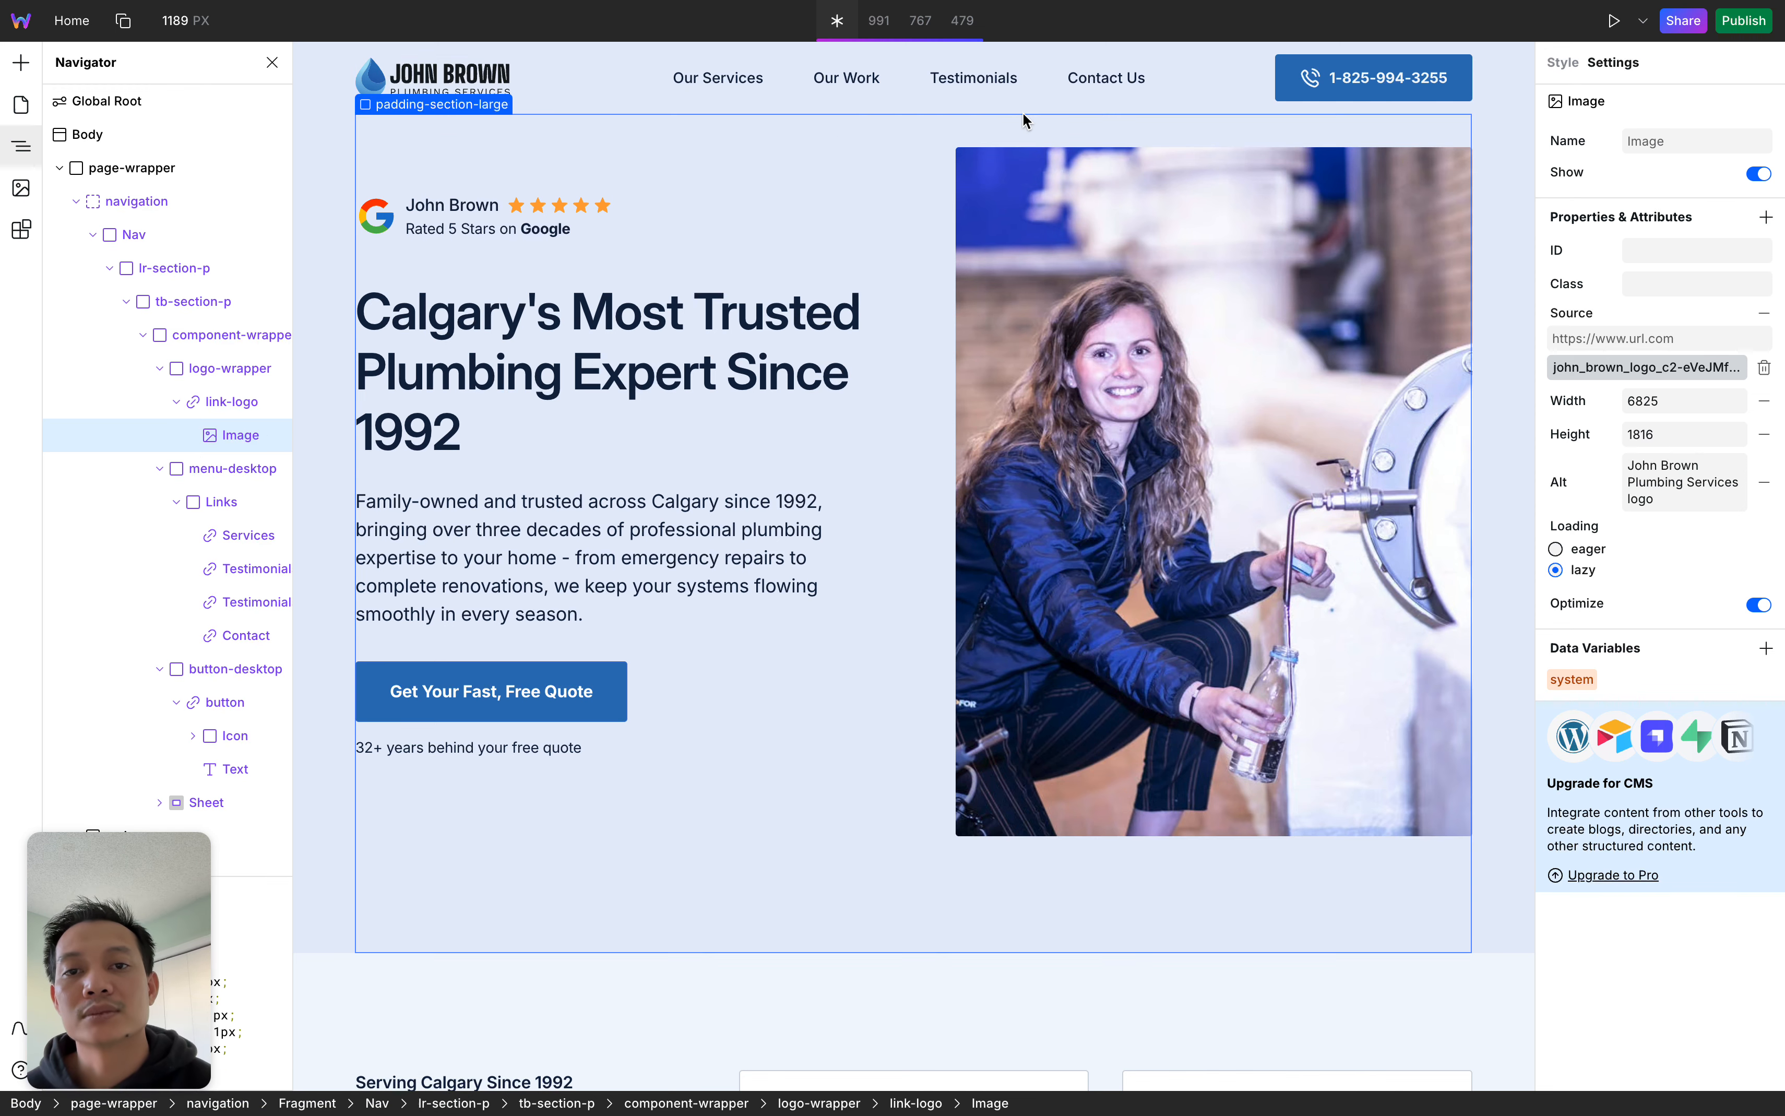
Preview the site at the 991 breakpoint, view the logo's image library there, and return to the base breakpoint
left_click(878, 21)
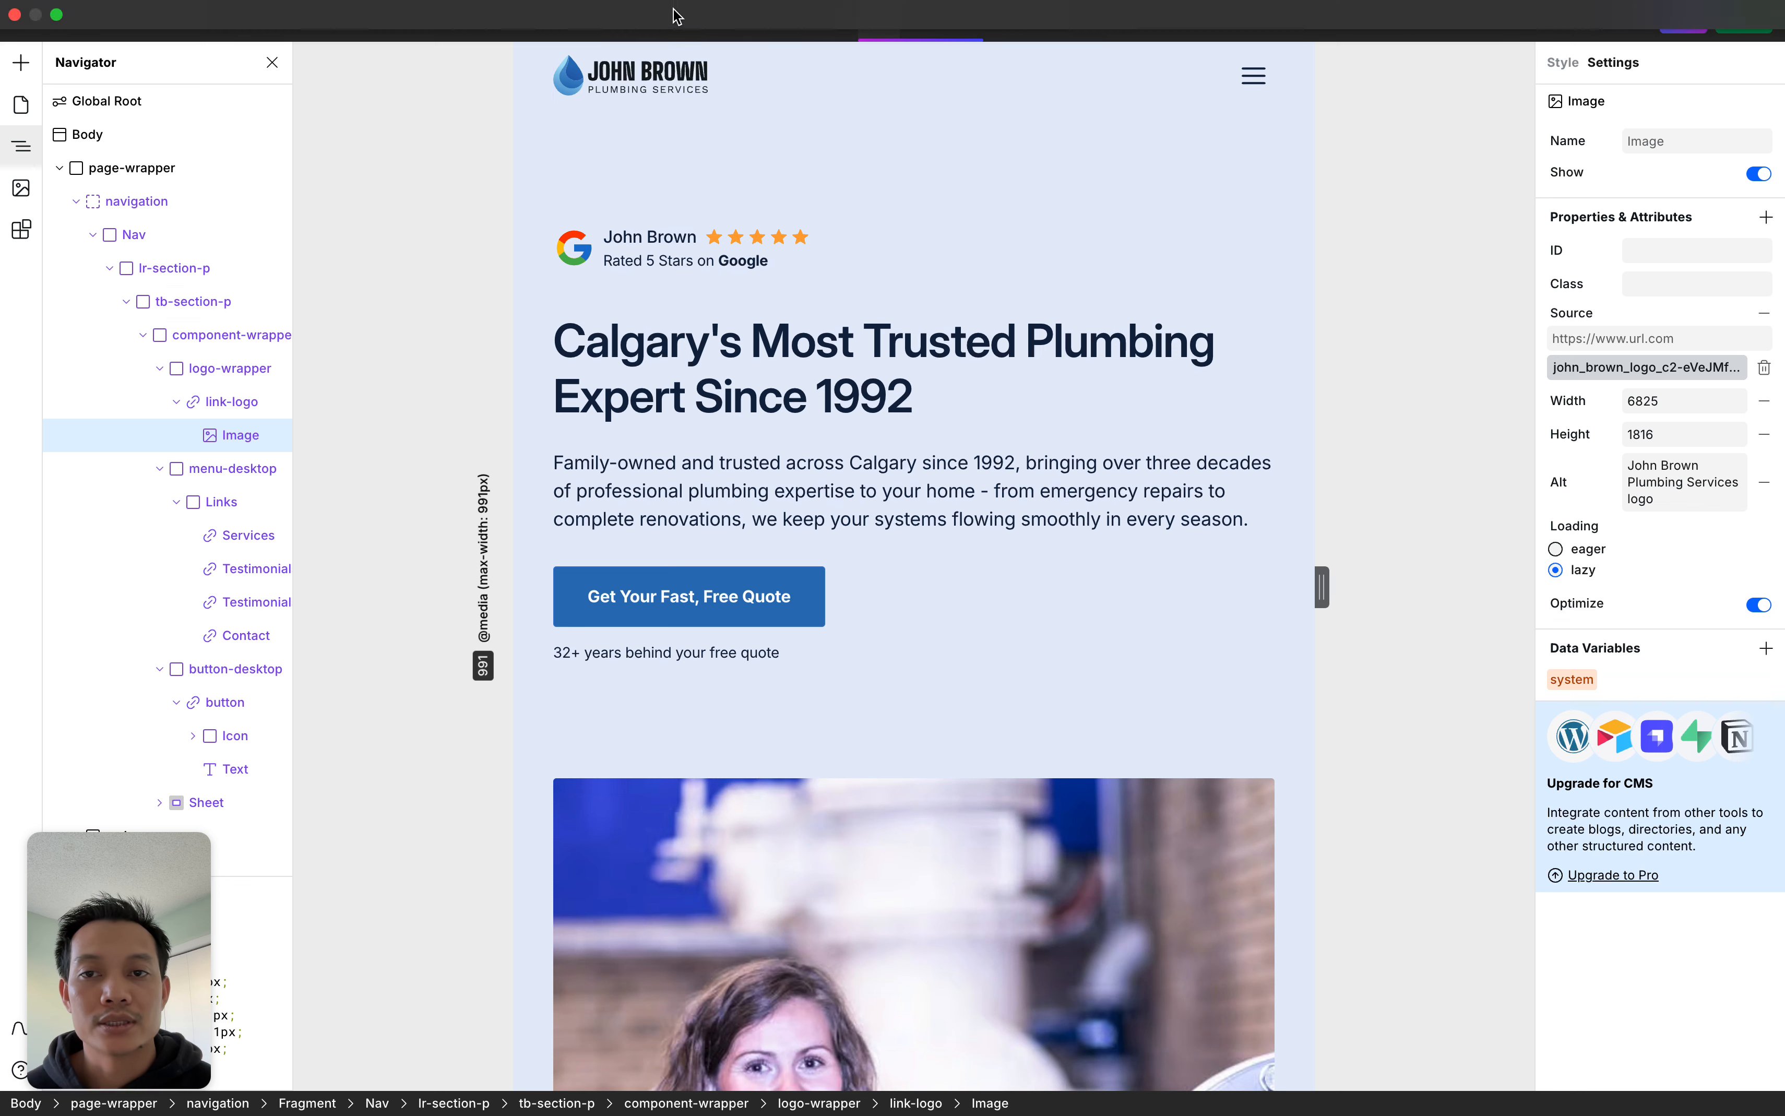
left_click(1653, 375)
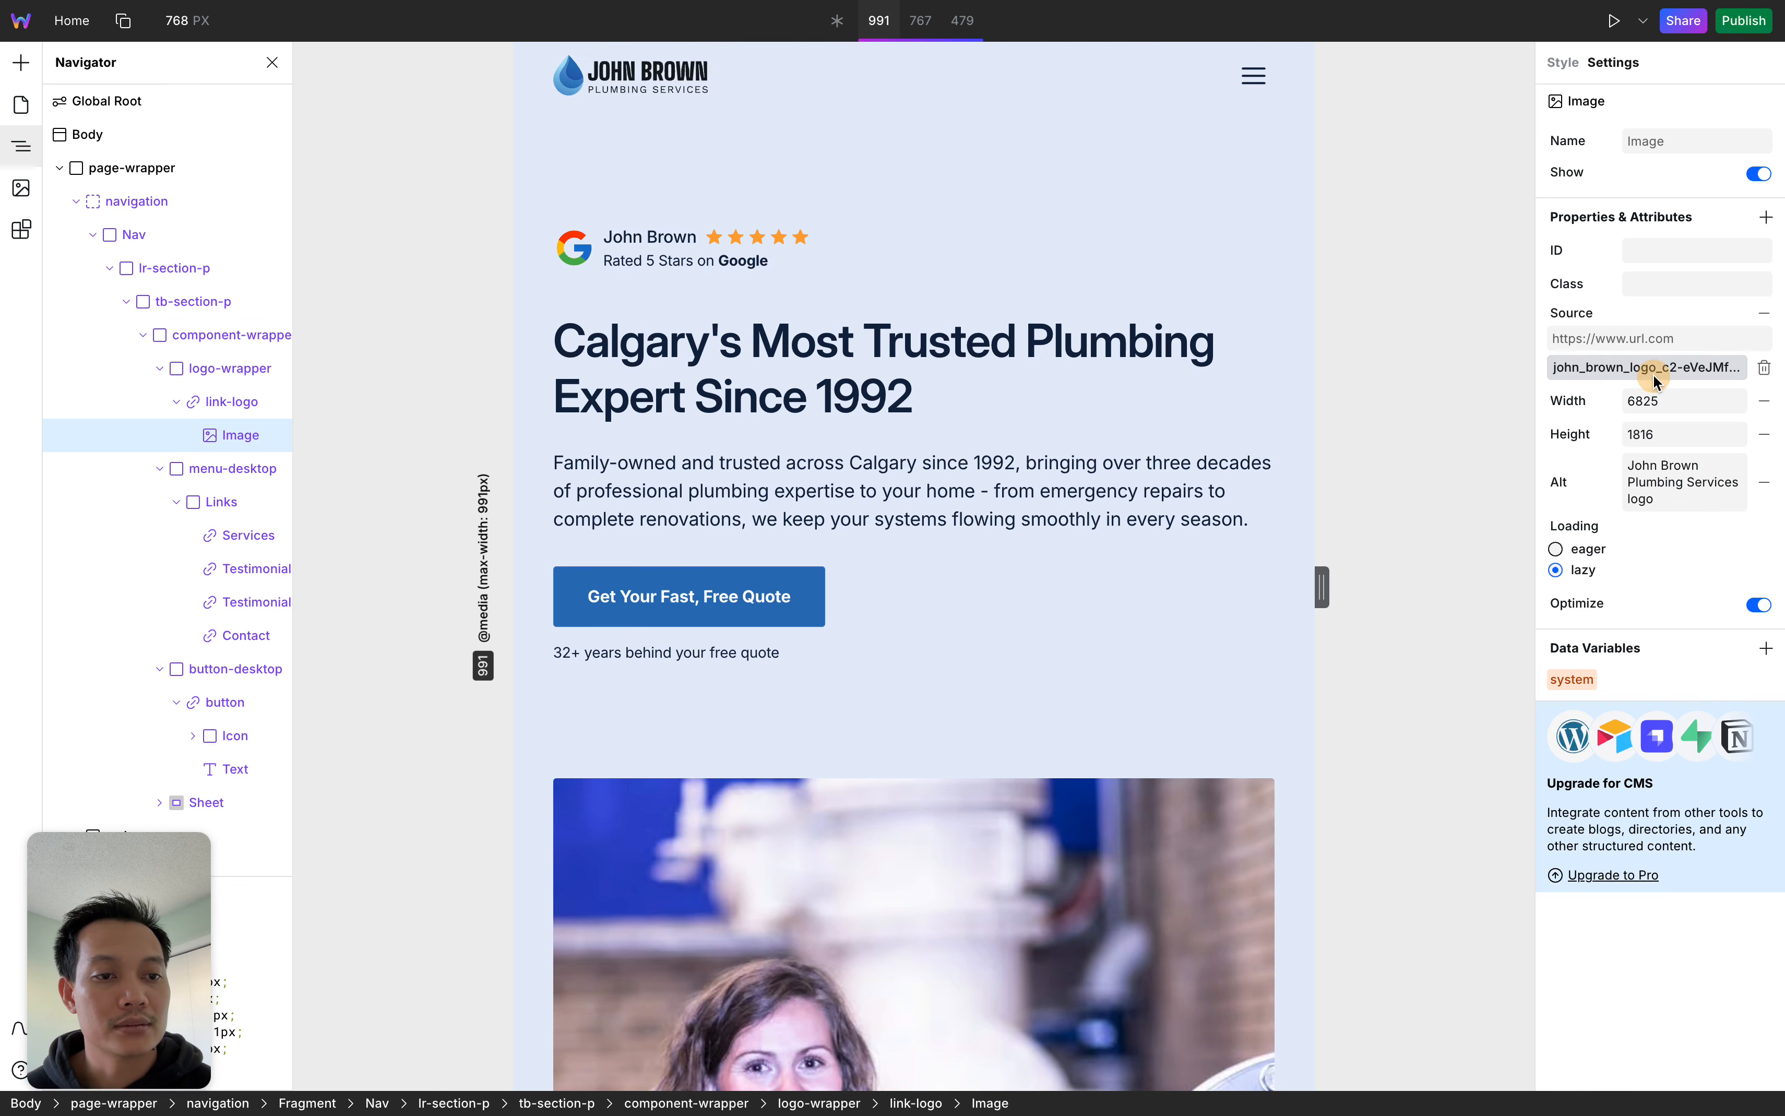
left_click(1616, 64)
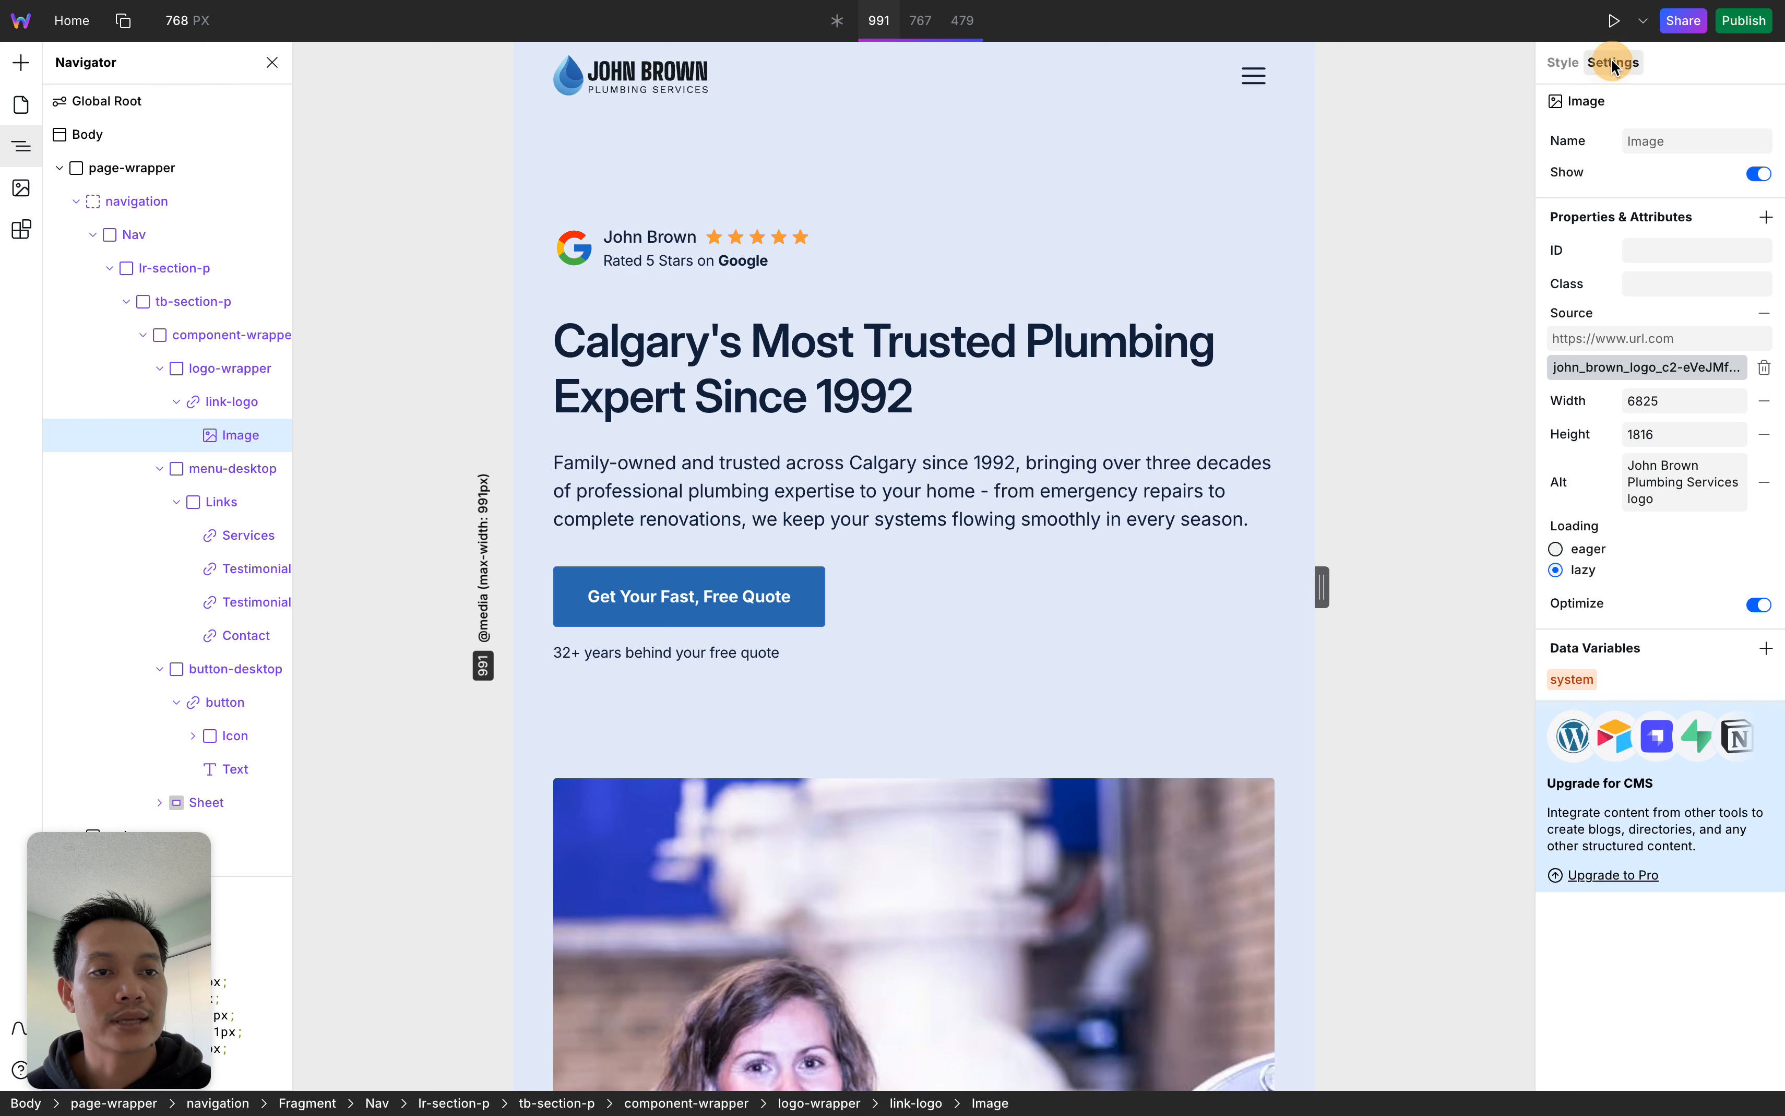
left_click(1652, 374)
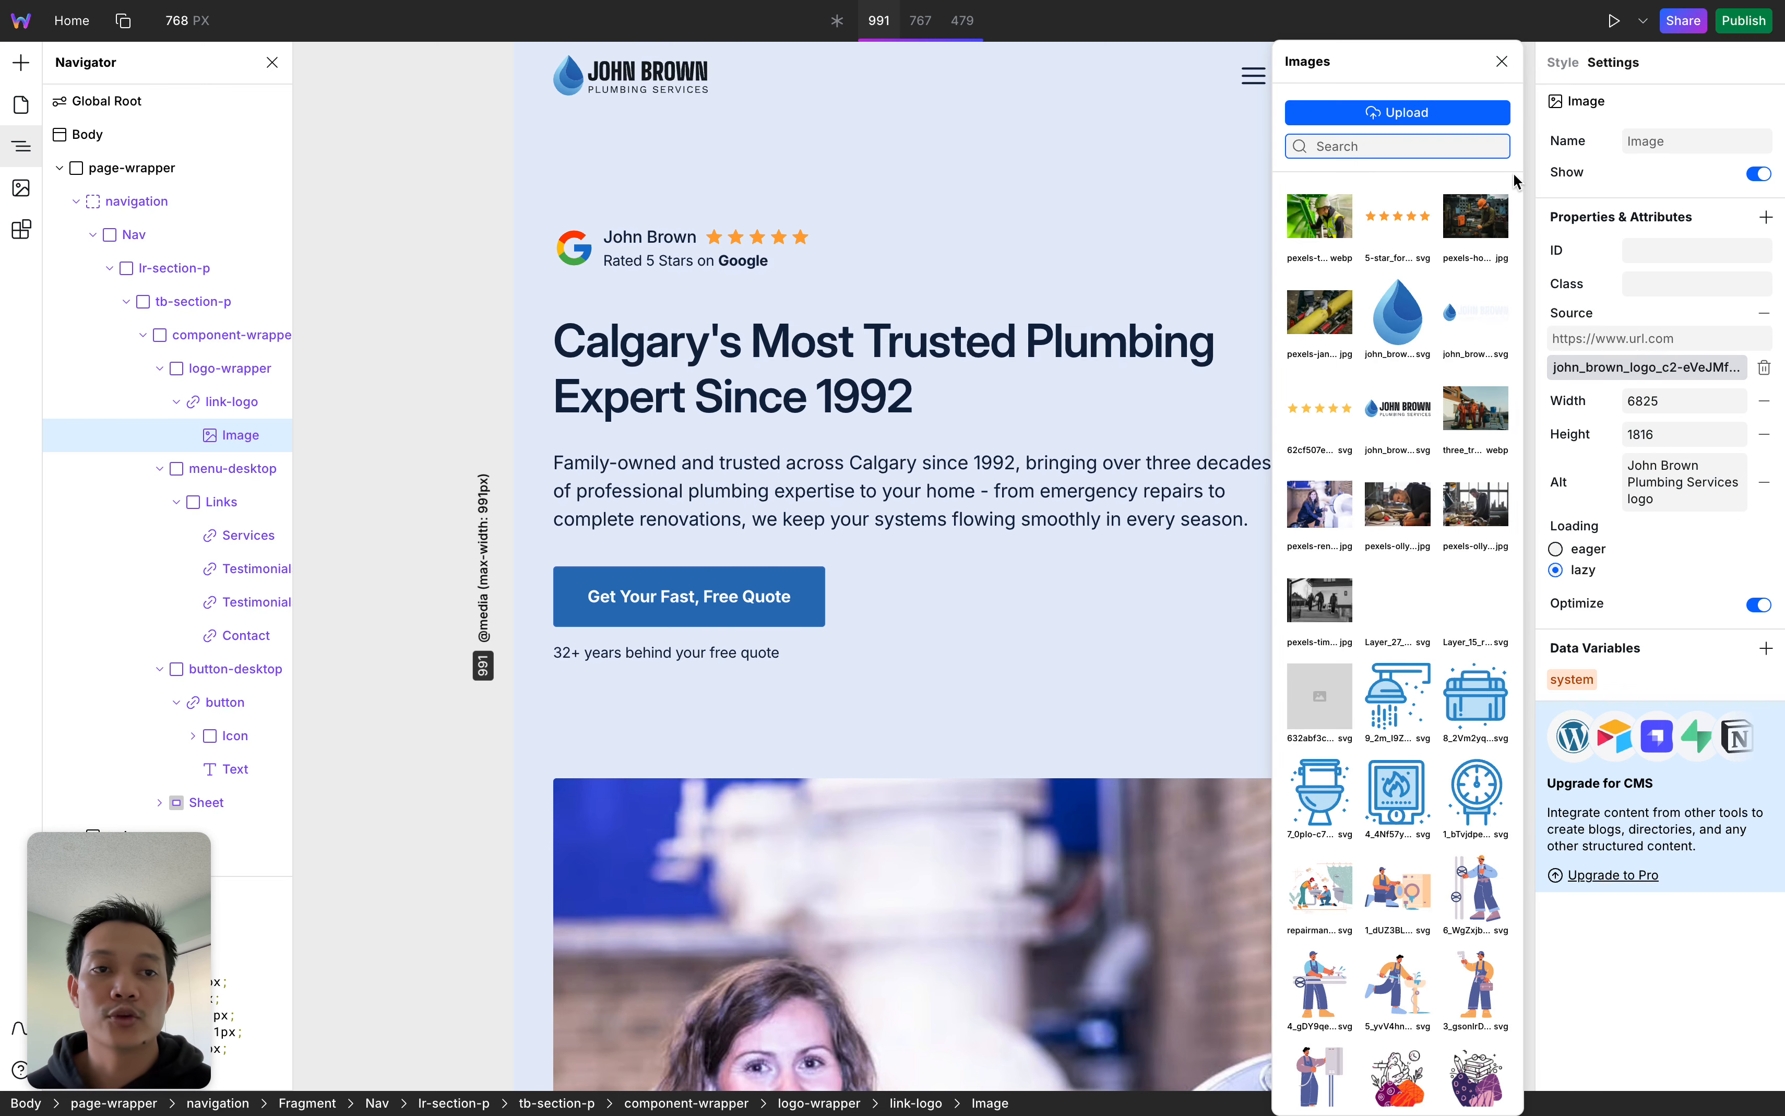
left_click(1501, 61)
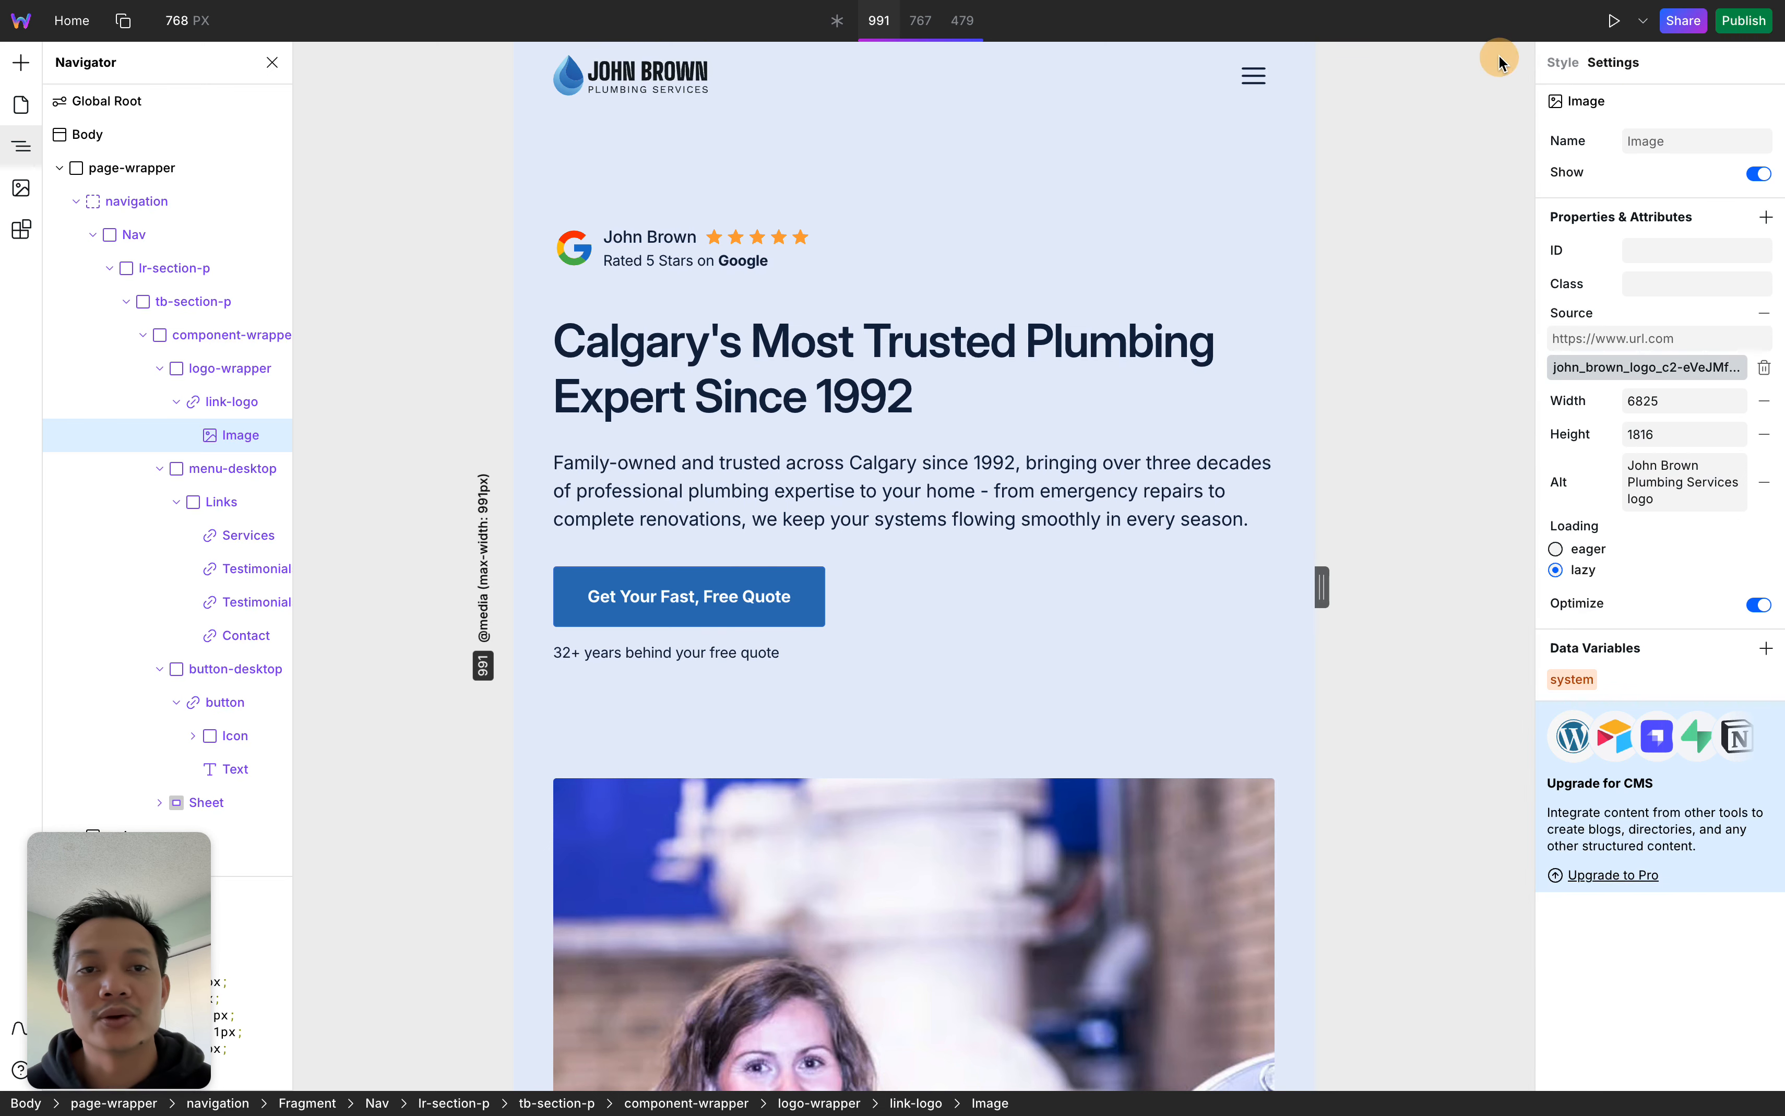
left_click(924, 23)
left_click(837, 21)
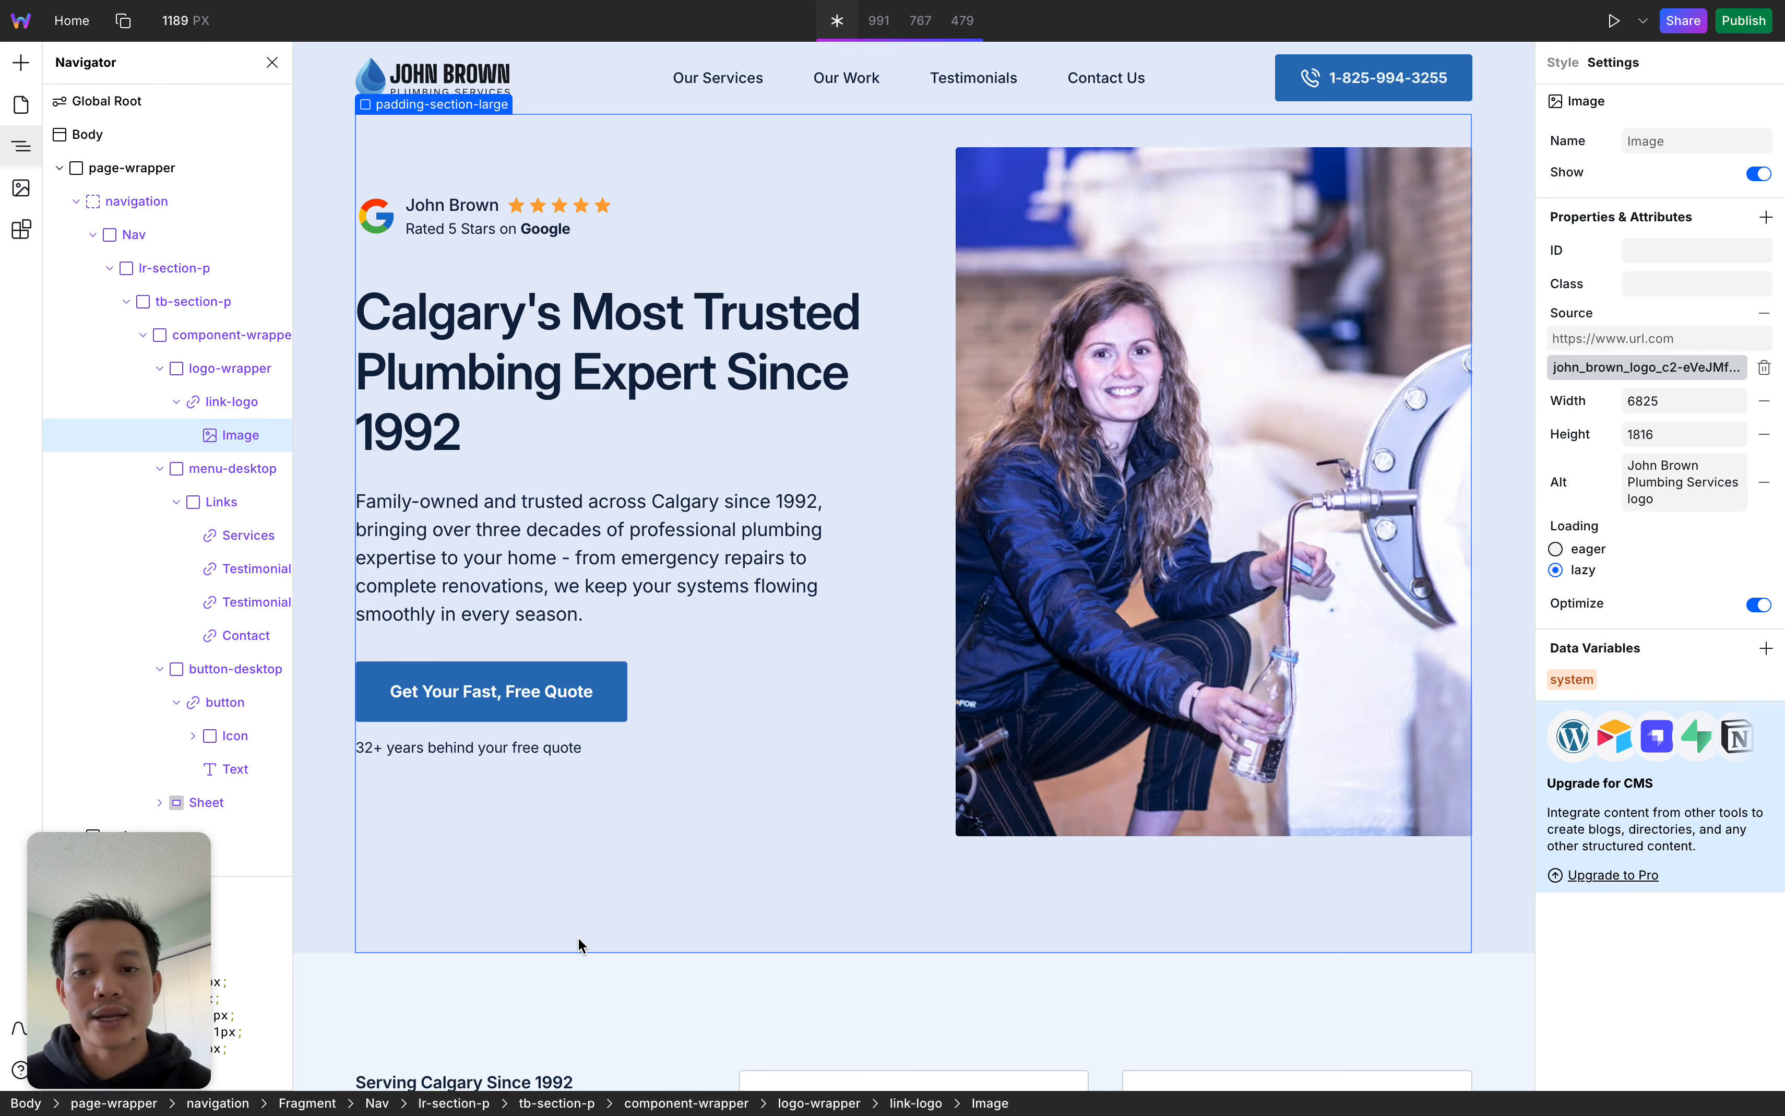
Switch to the Free Resources page and look at its support chat, closing the chat again
mouse_move(2, 490)
scroll(111, 597, "left", 3)
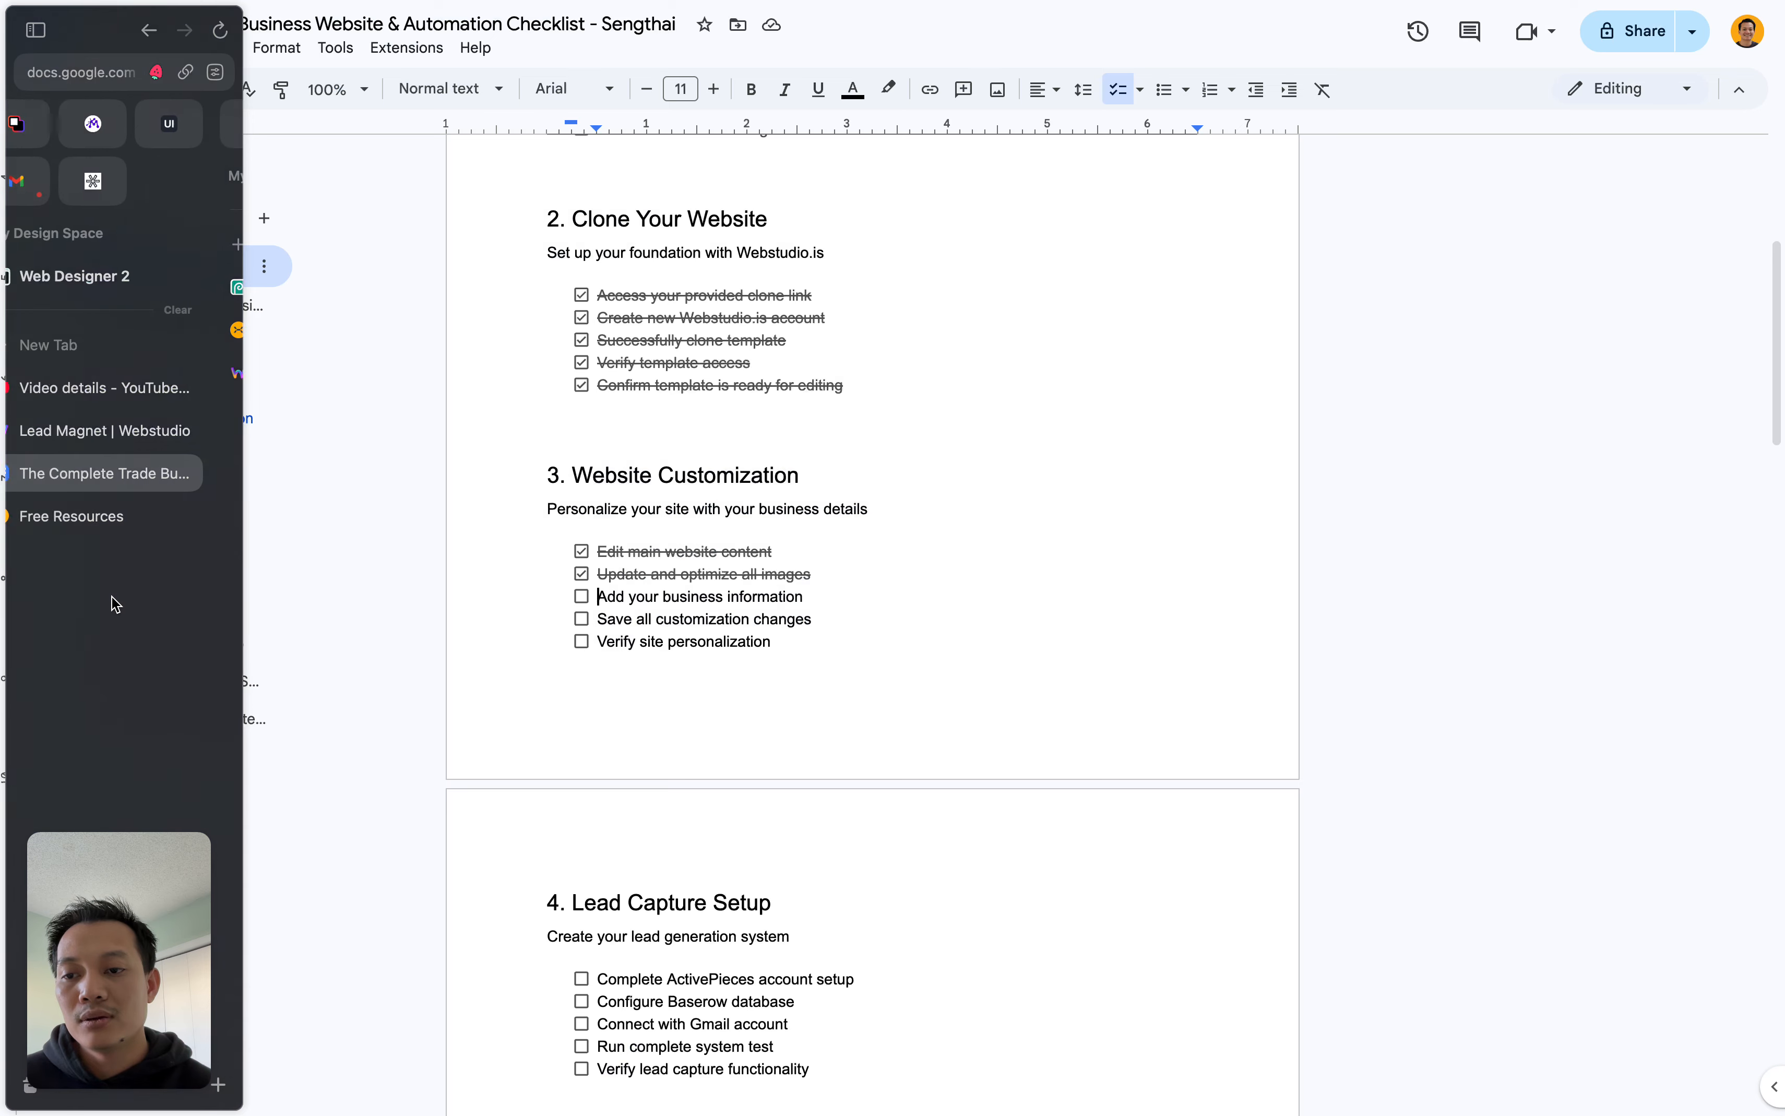
left_click(123, 516)
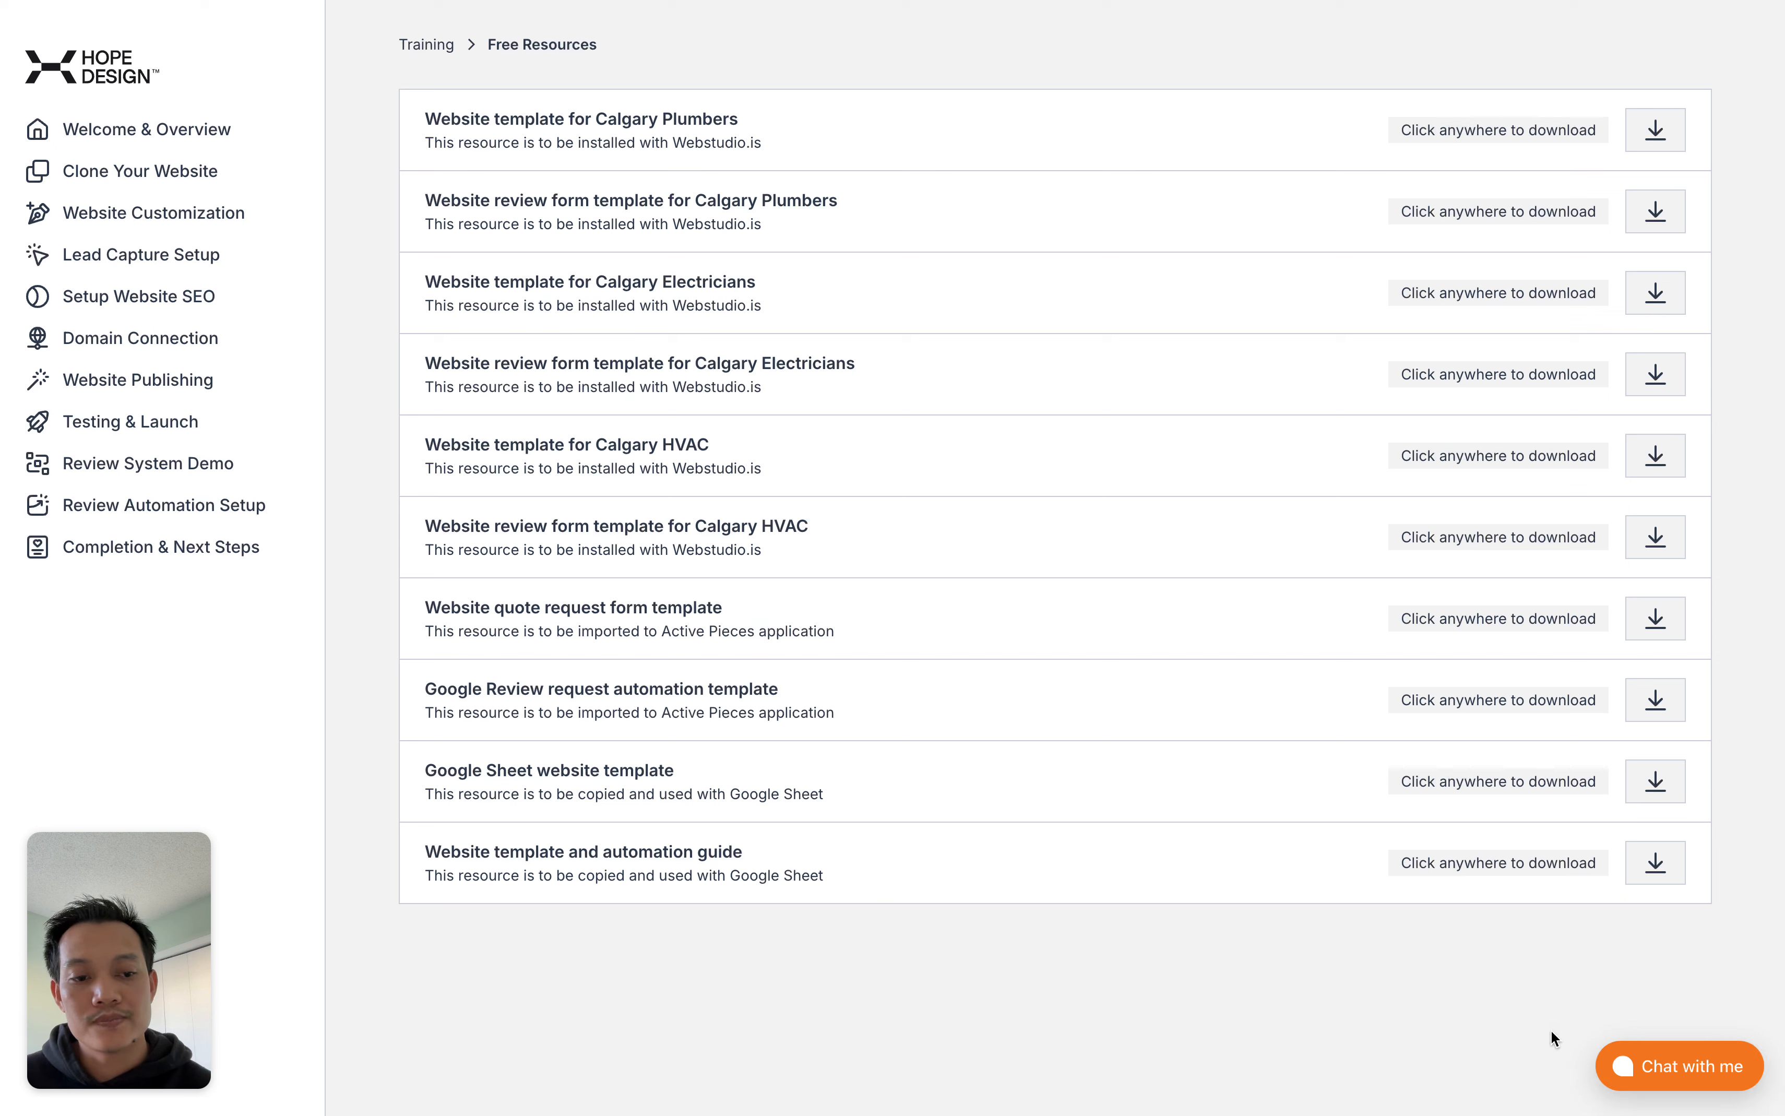
left_click(1666, 1068)
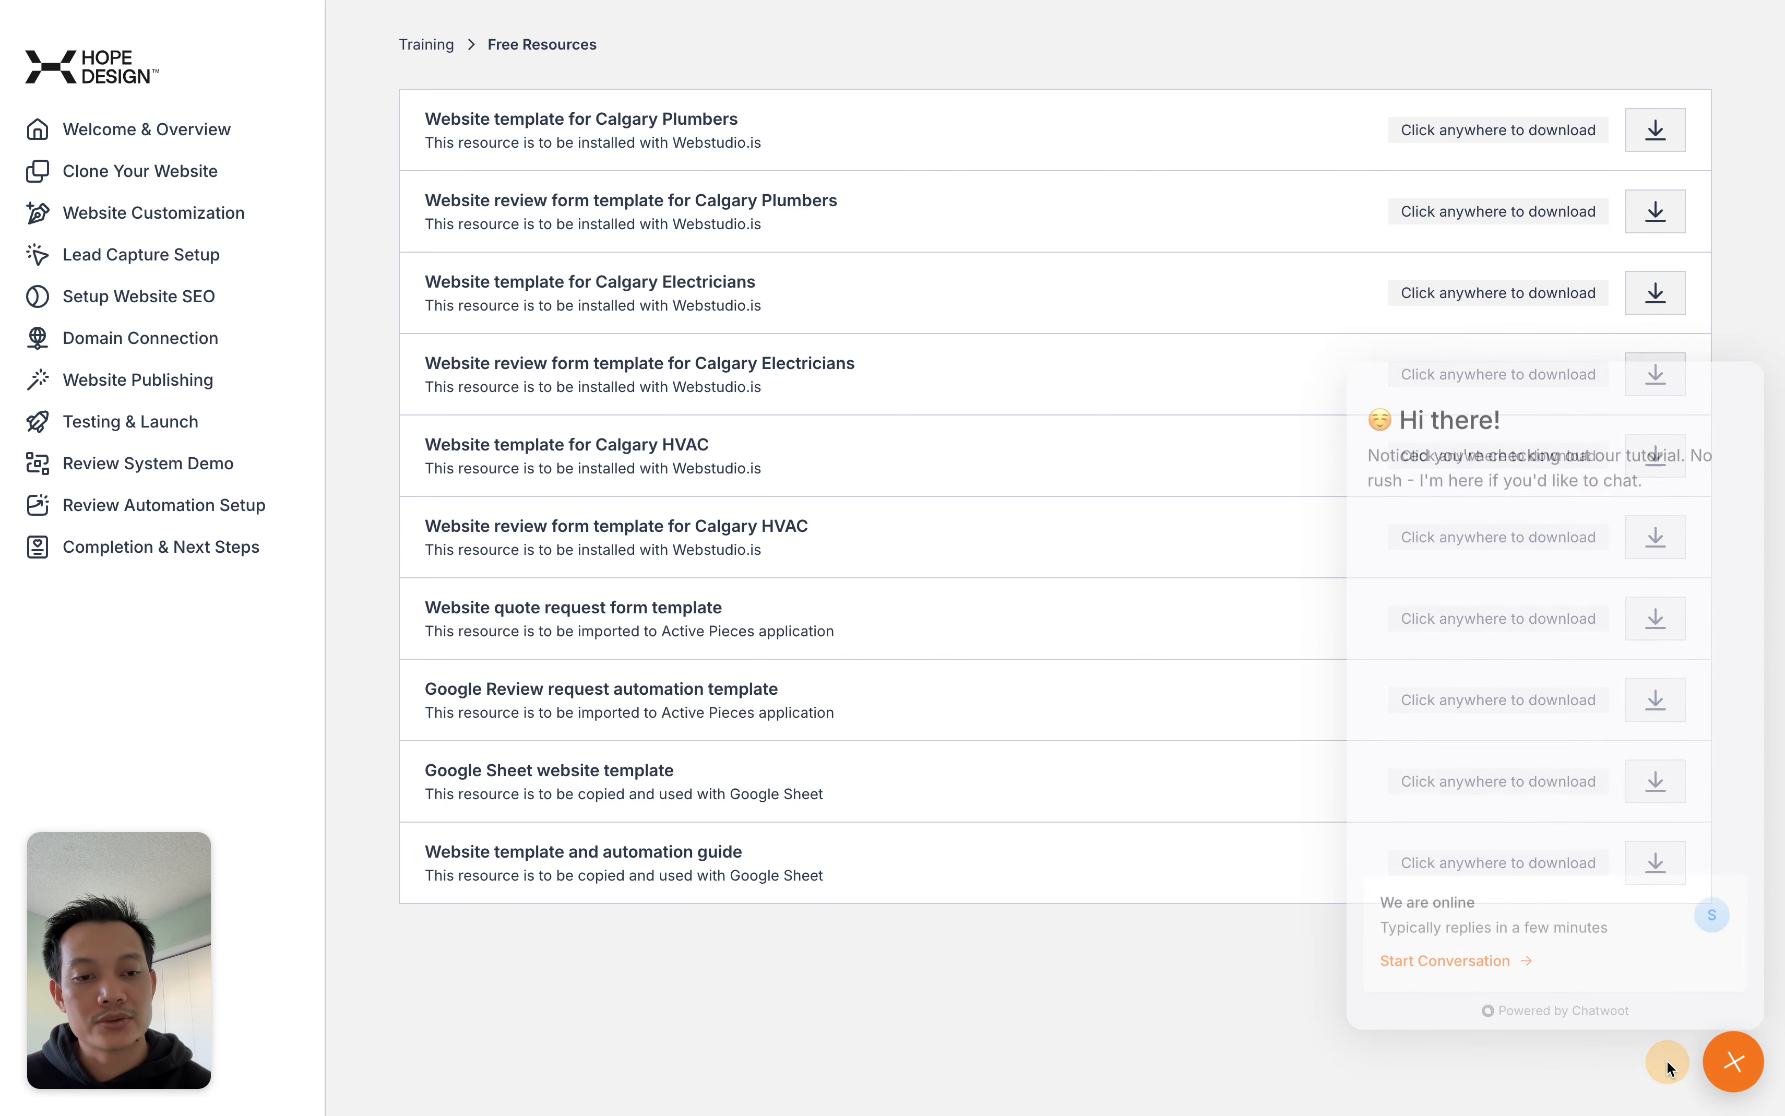
left_click(1729, 1061)
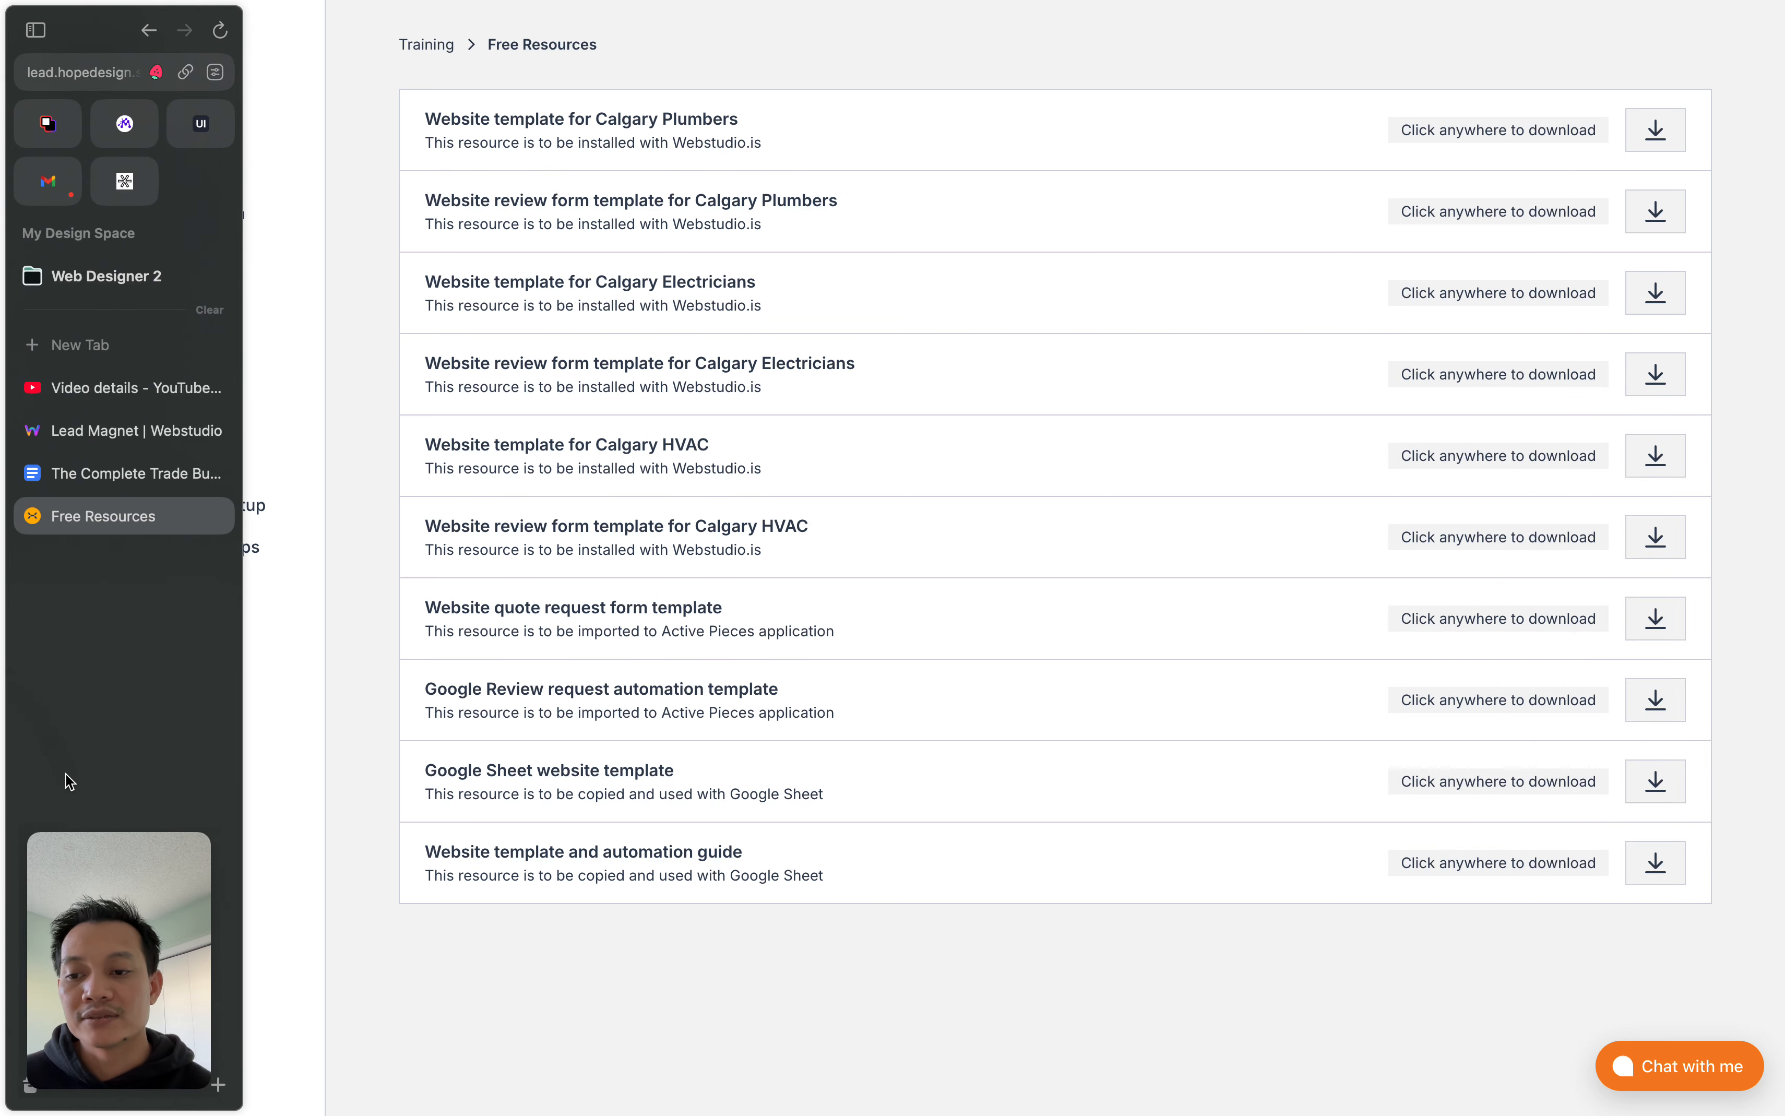
Switch to the Google Docs website checklist and check off "Add your business information" under Website Customization
left_click_drag(132, 902, 119, 975)
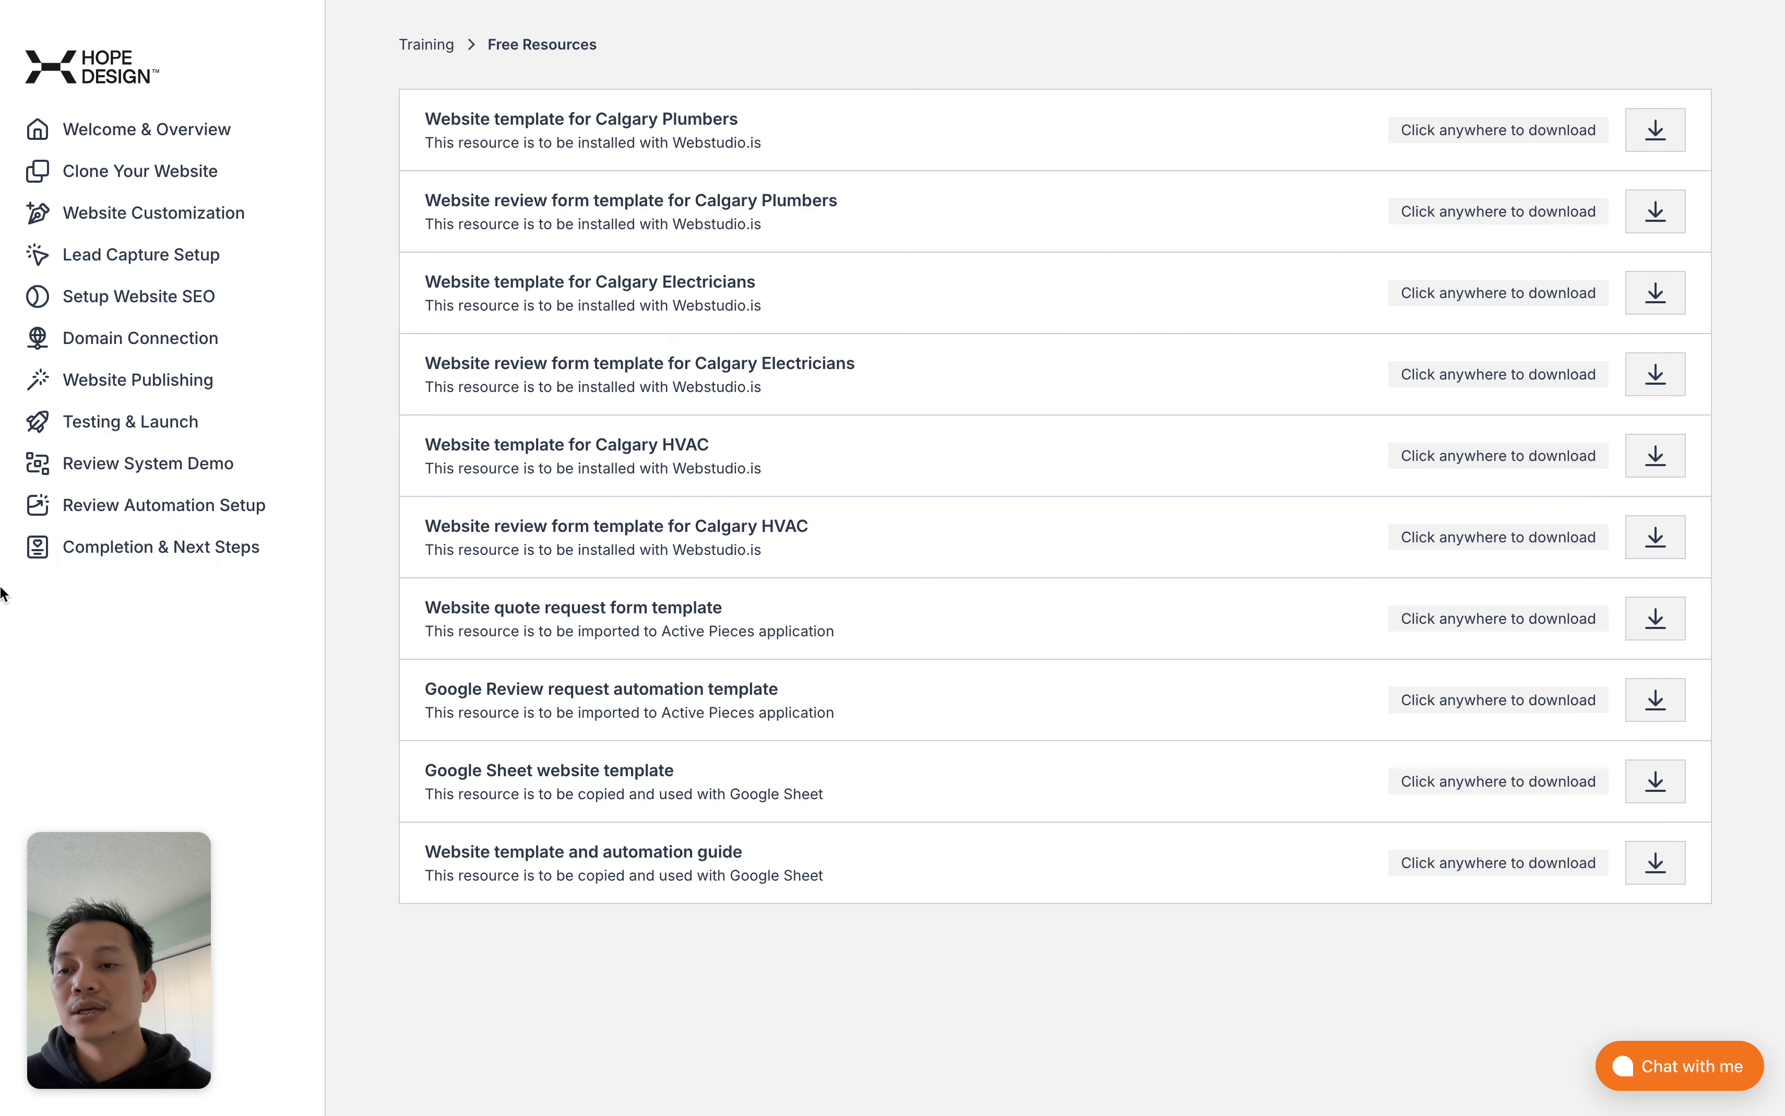
left_click(73, 608)
mouse_move(6, 608)
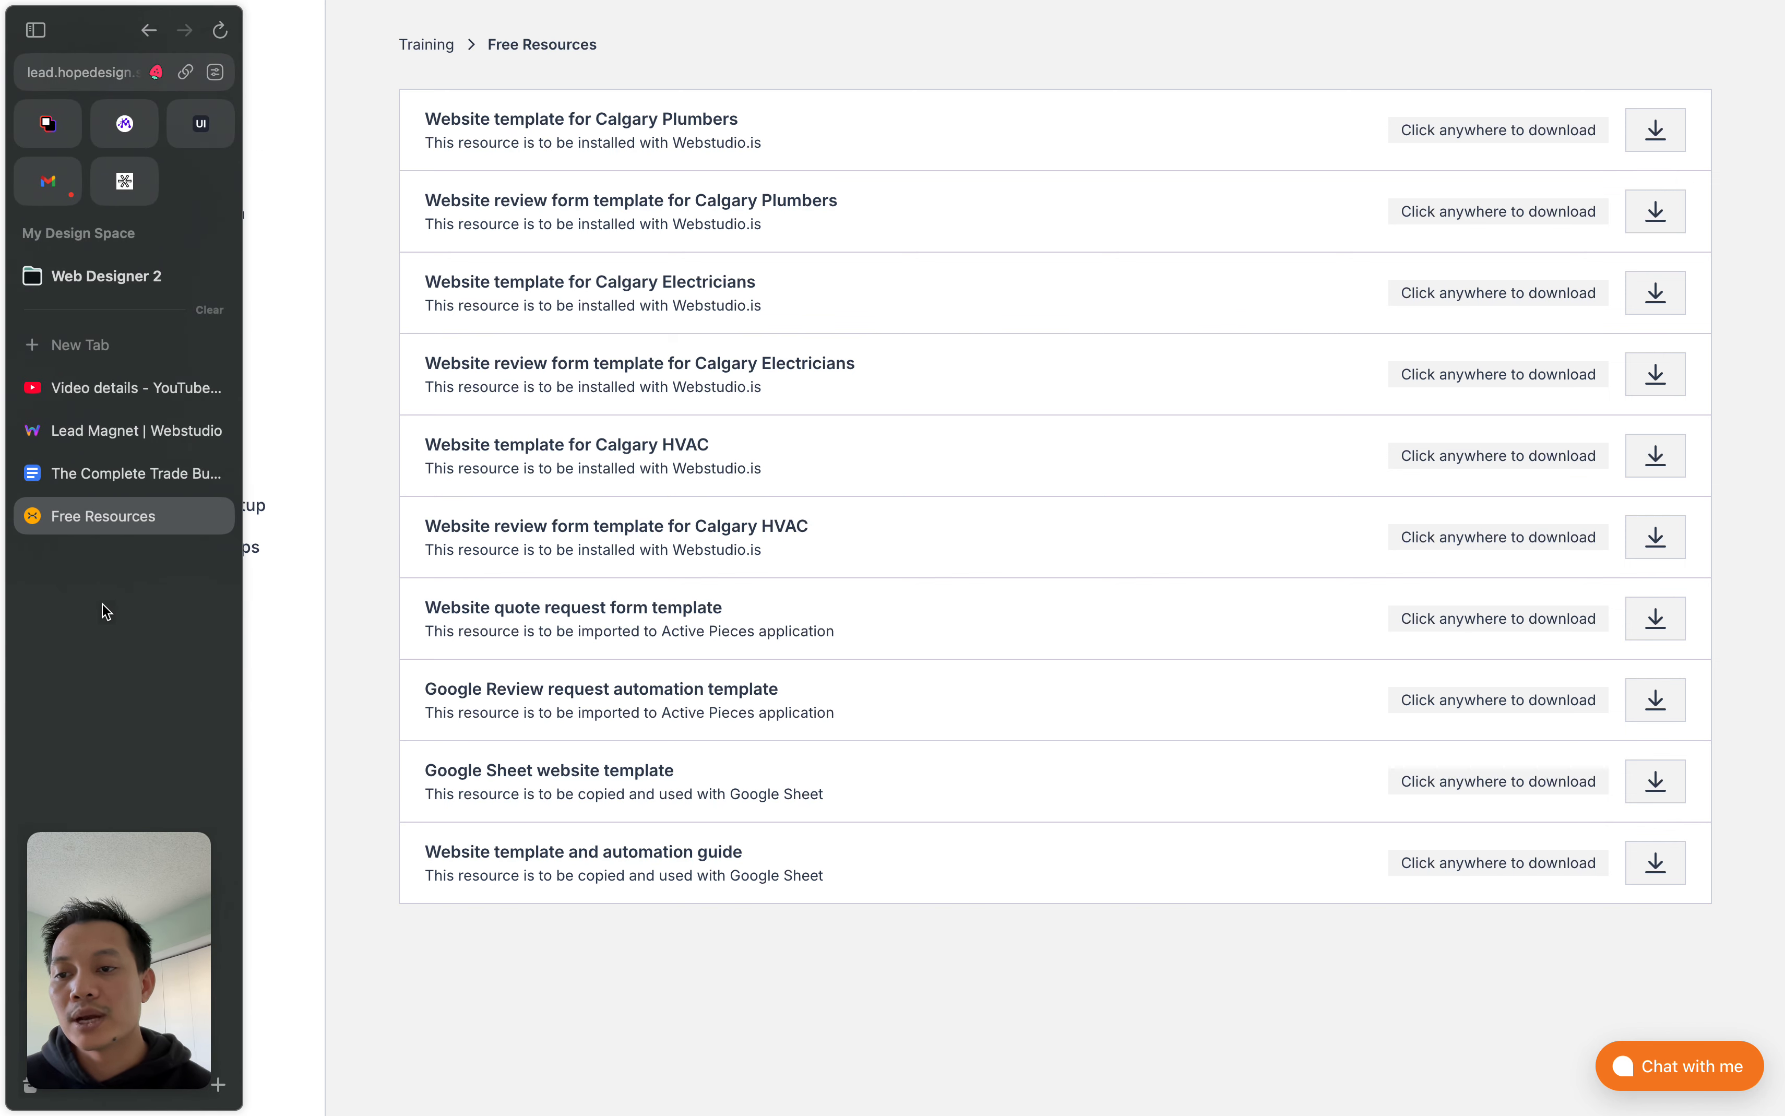
left_click(118, 586)
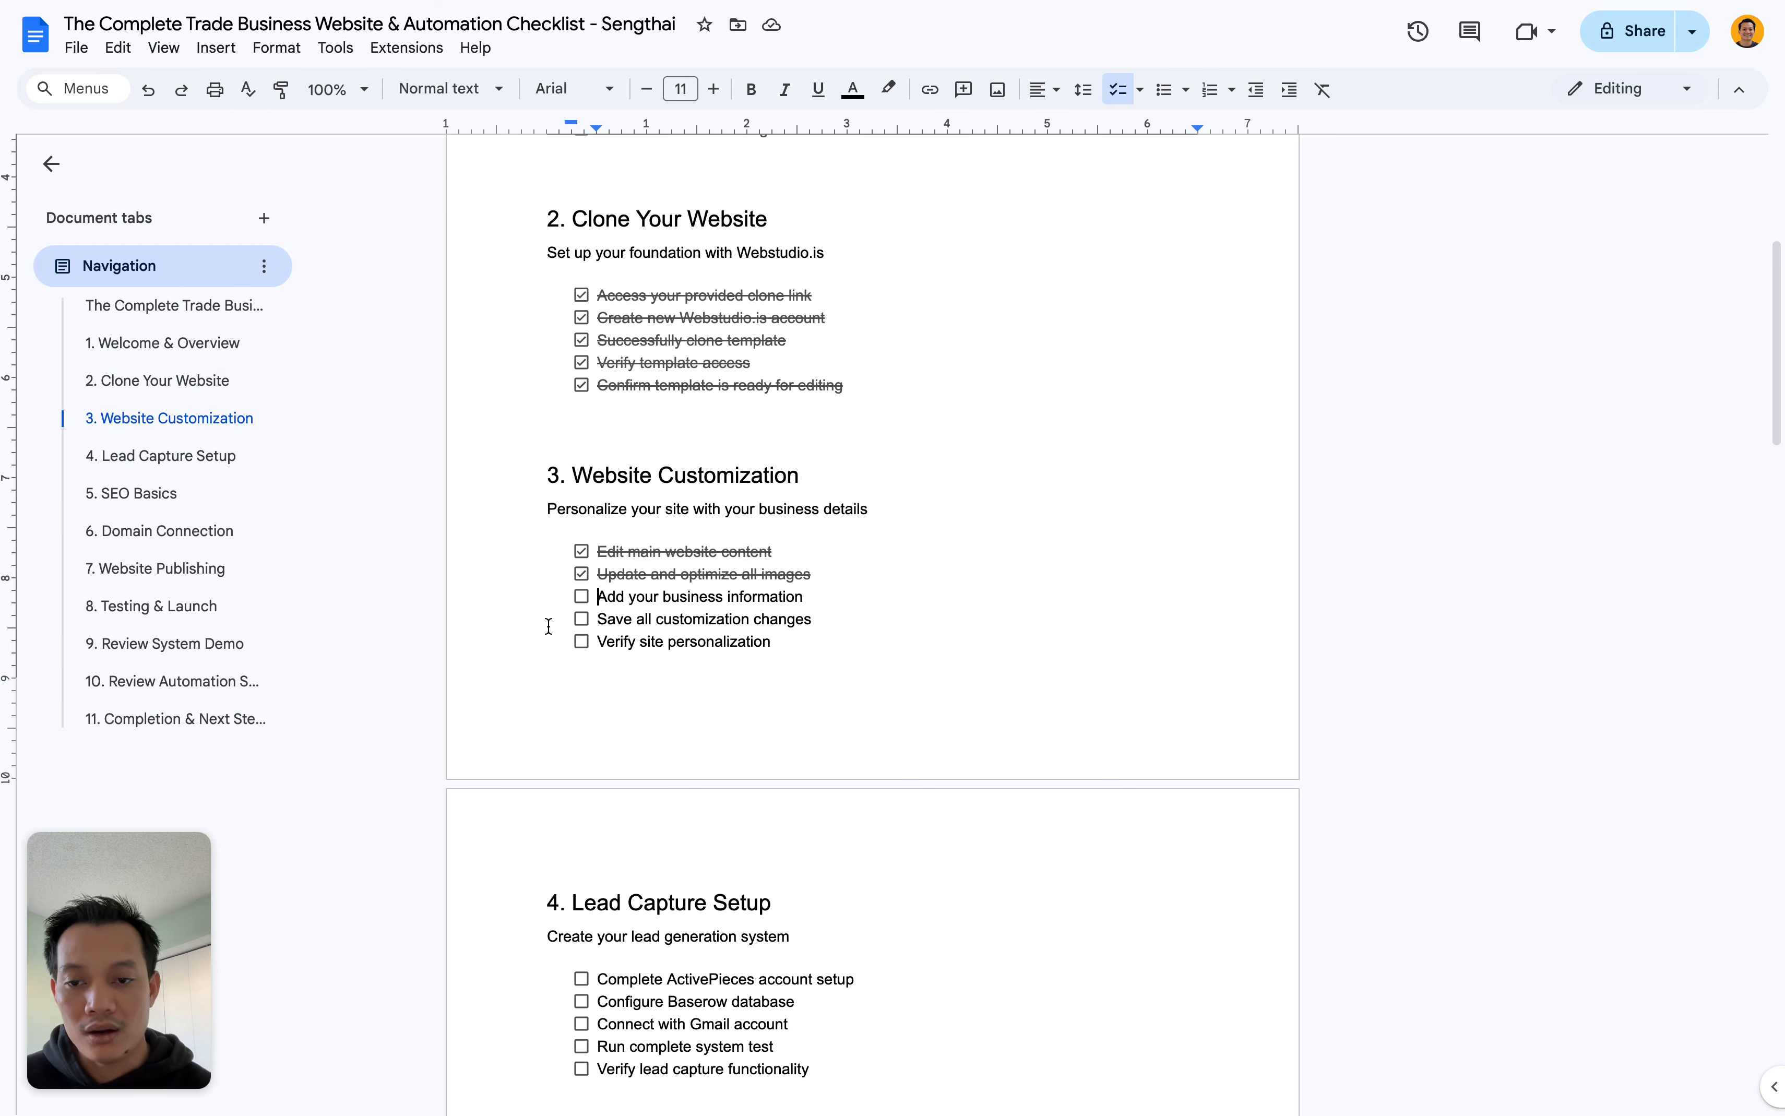
left_click(581, 597)
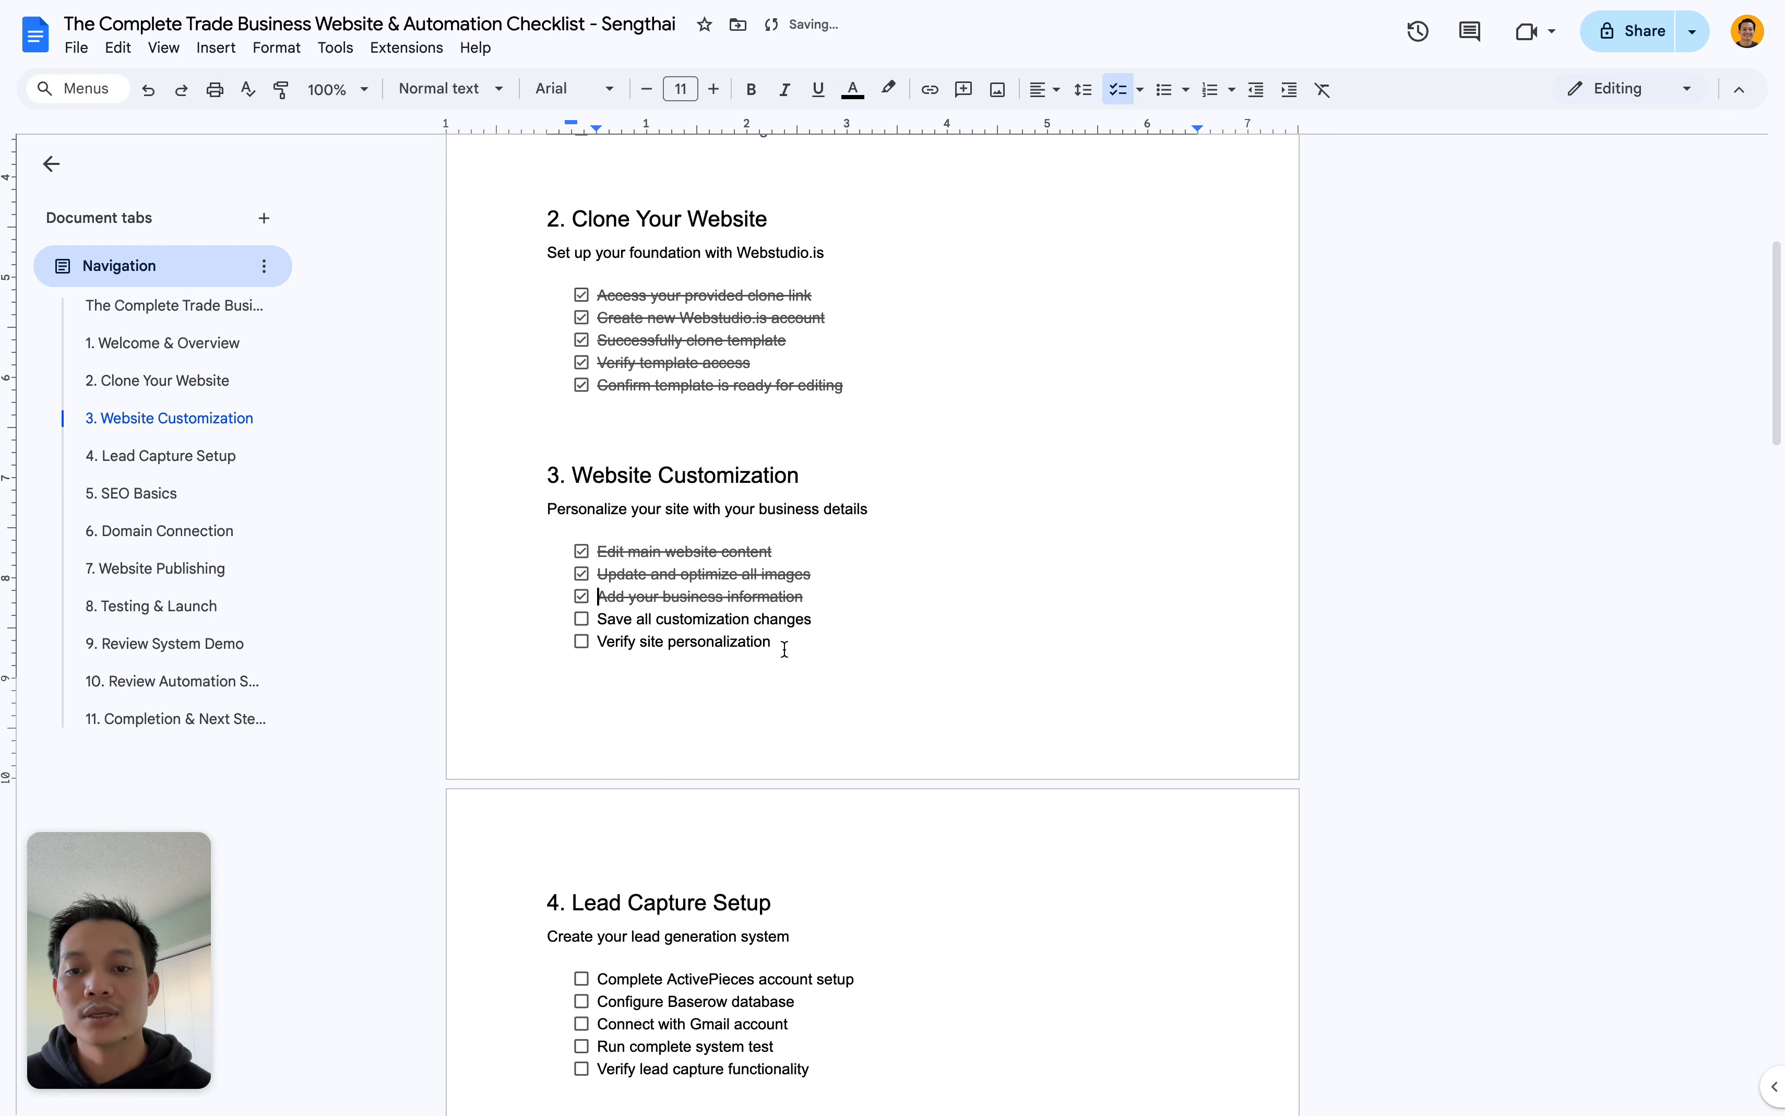
left_click(819, 621)
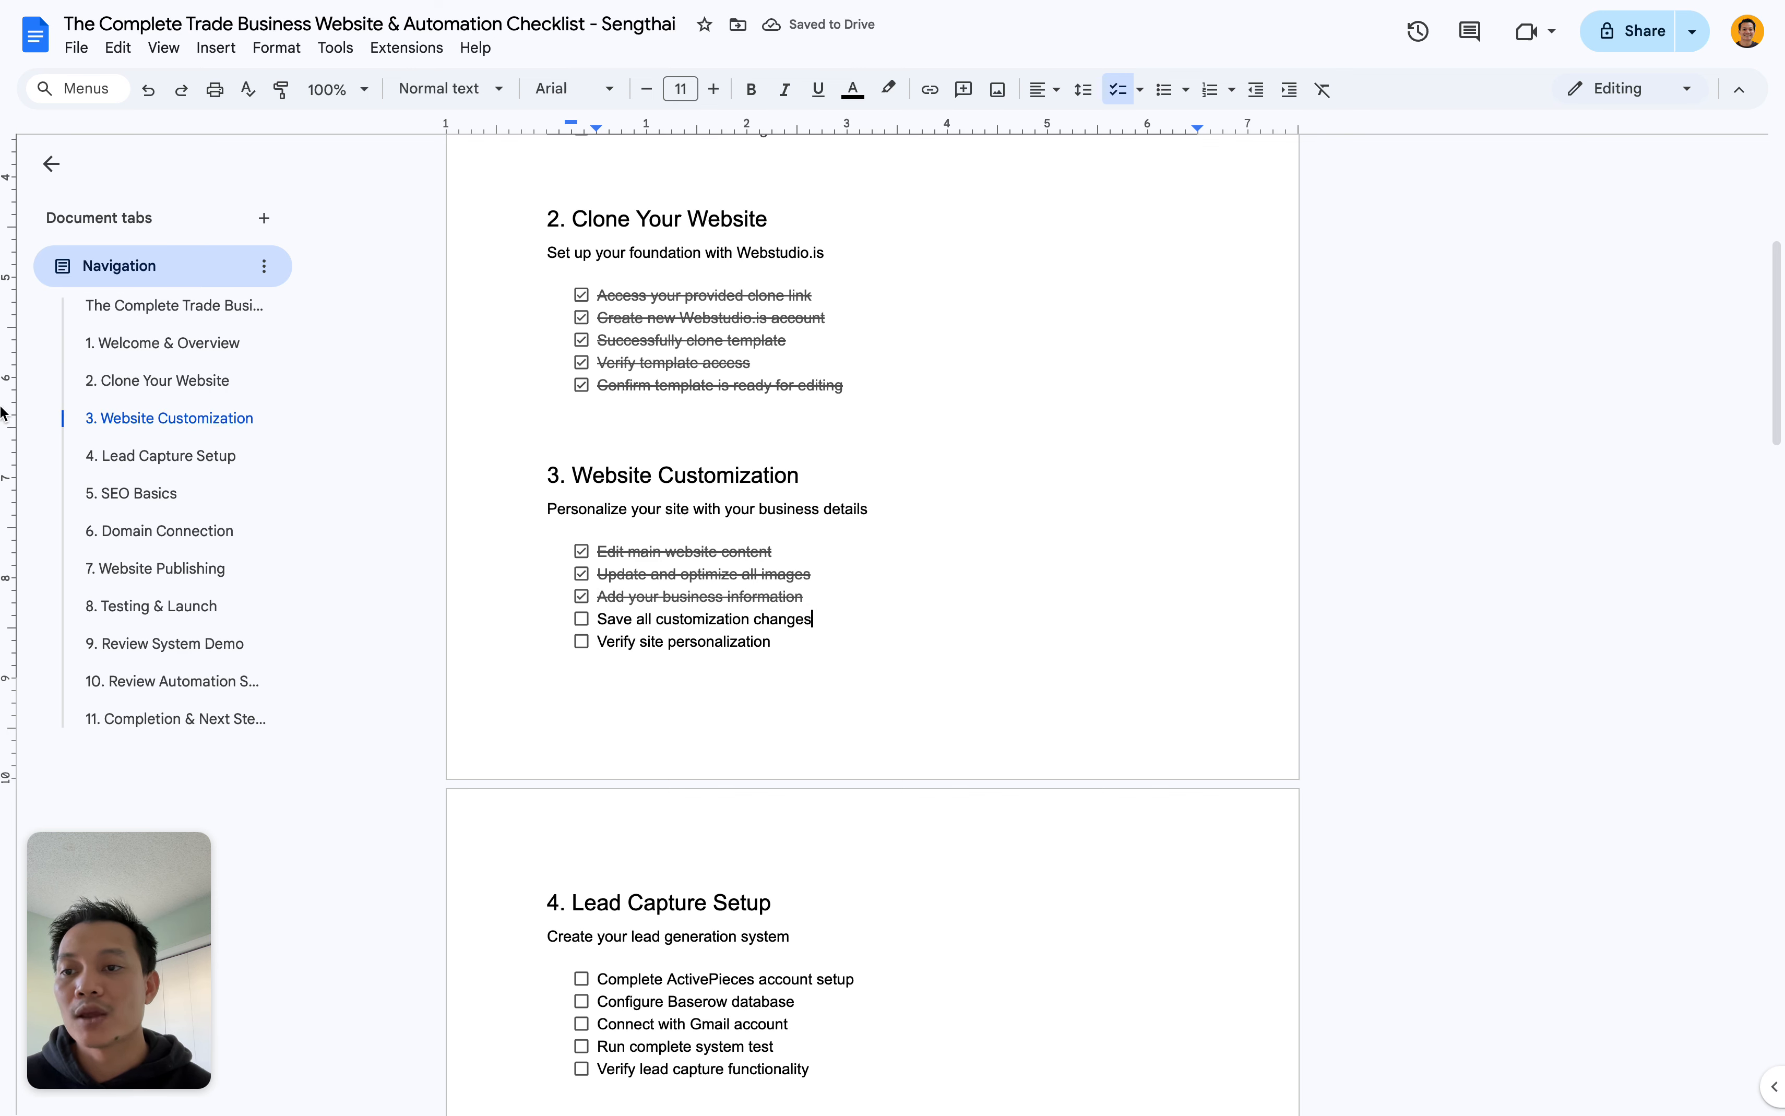
Return to the plumbing site in Webstudio and bring up the browser's list of open pages
mouse_move(3, 412)
left_click(123, 573)
scroll(153, 631, "left", 3)
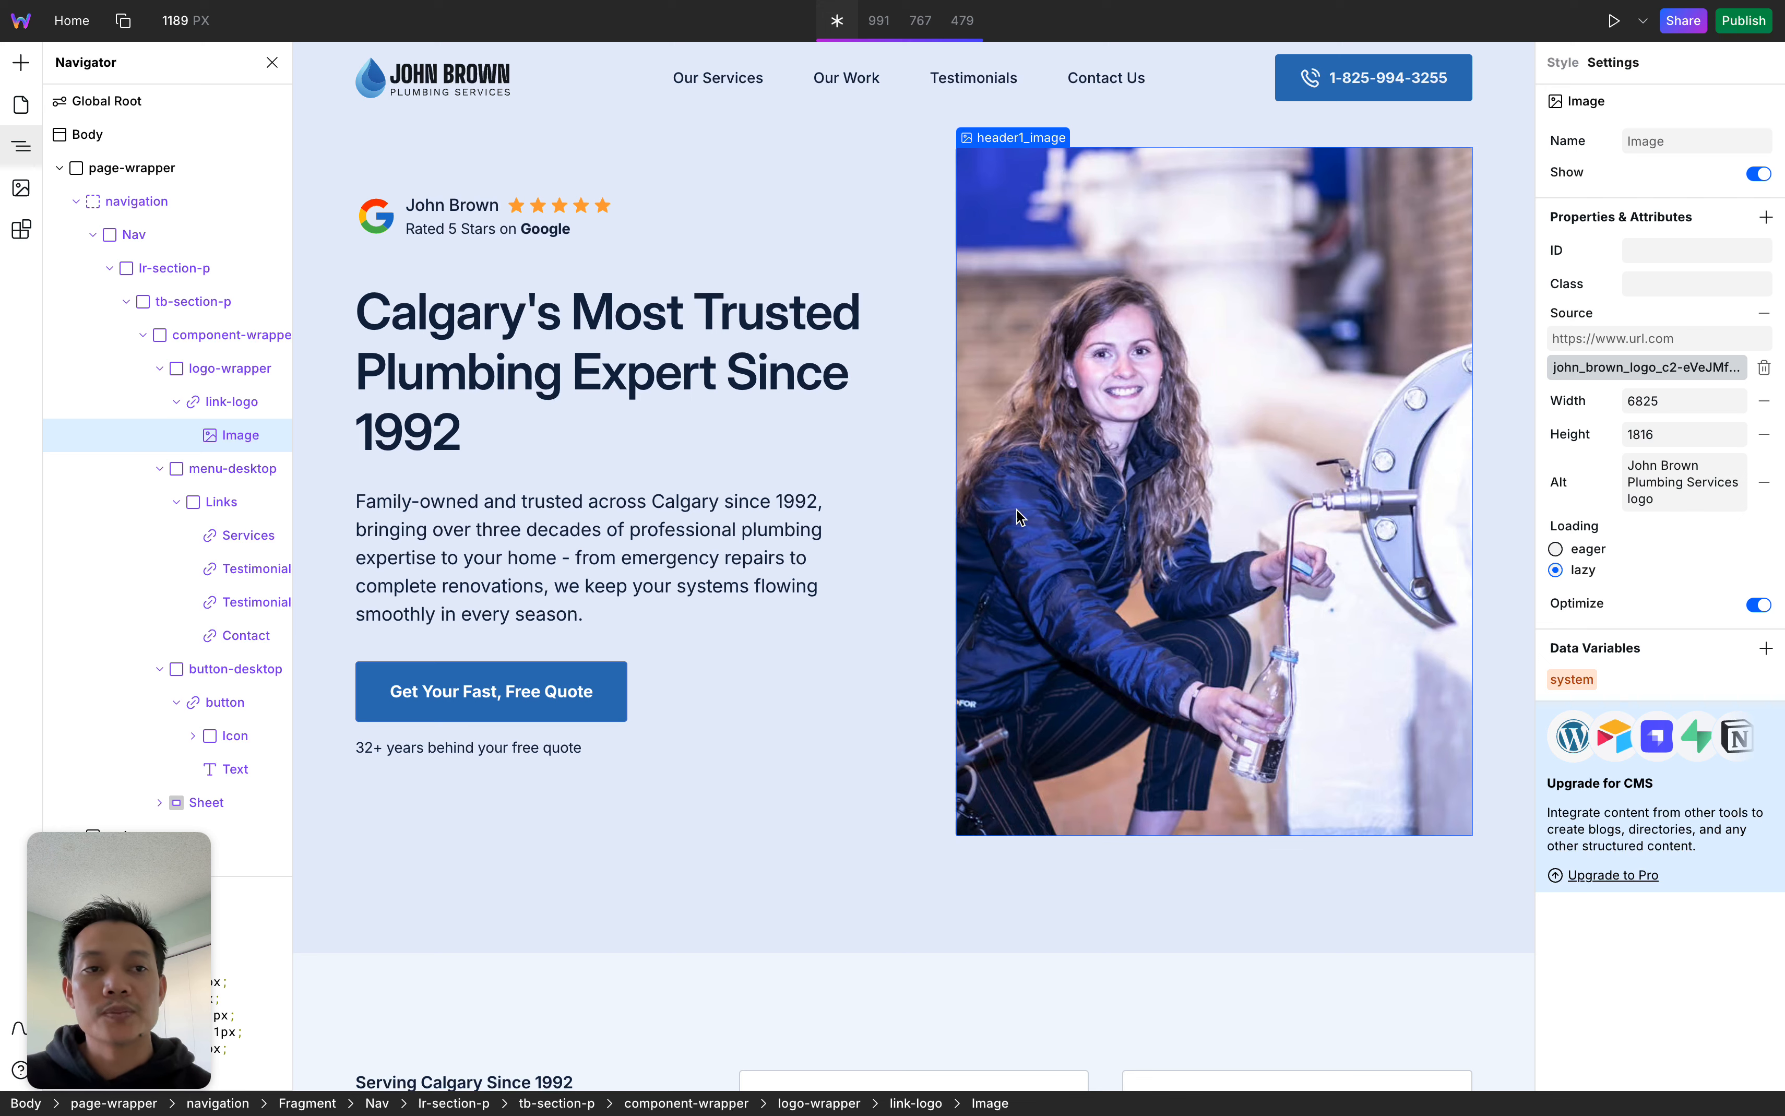
mouse_move(1, 467)
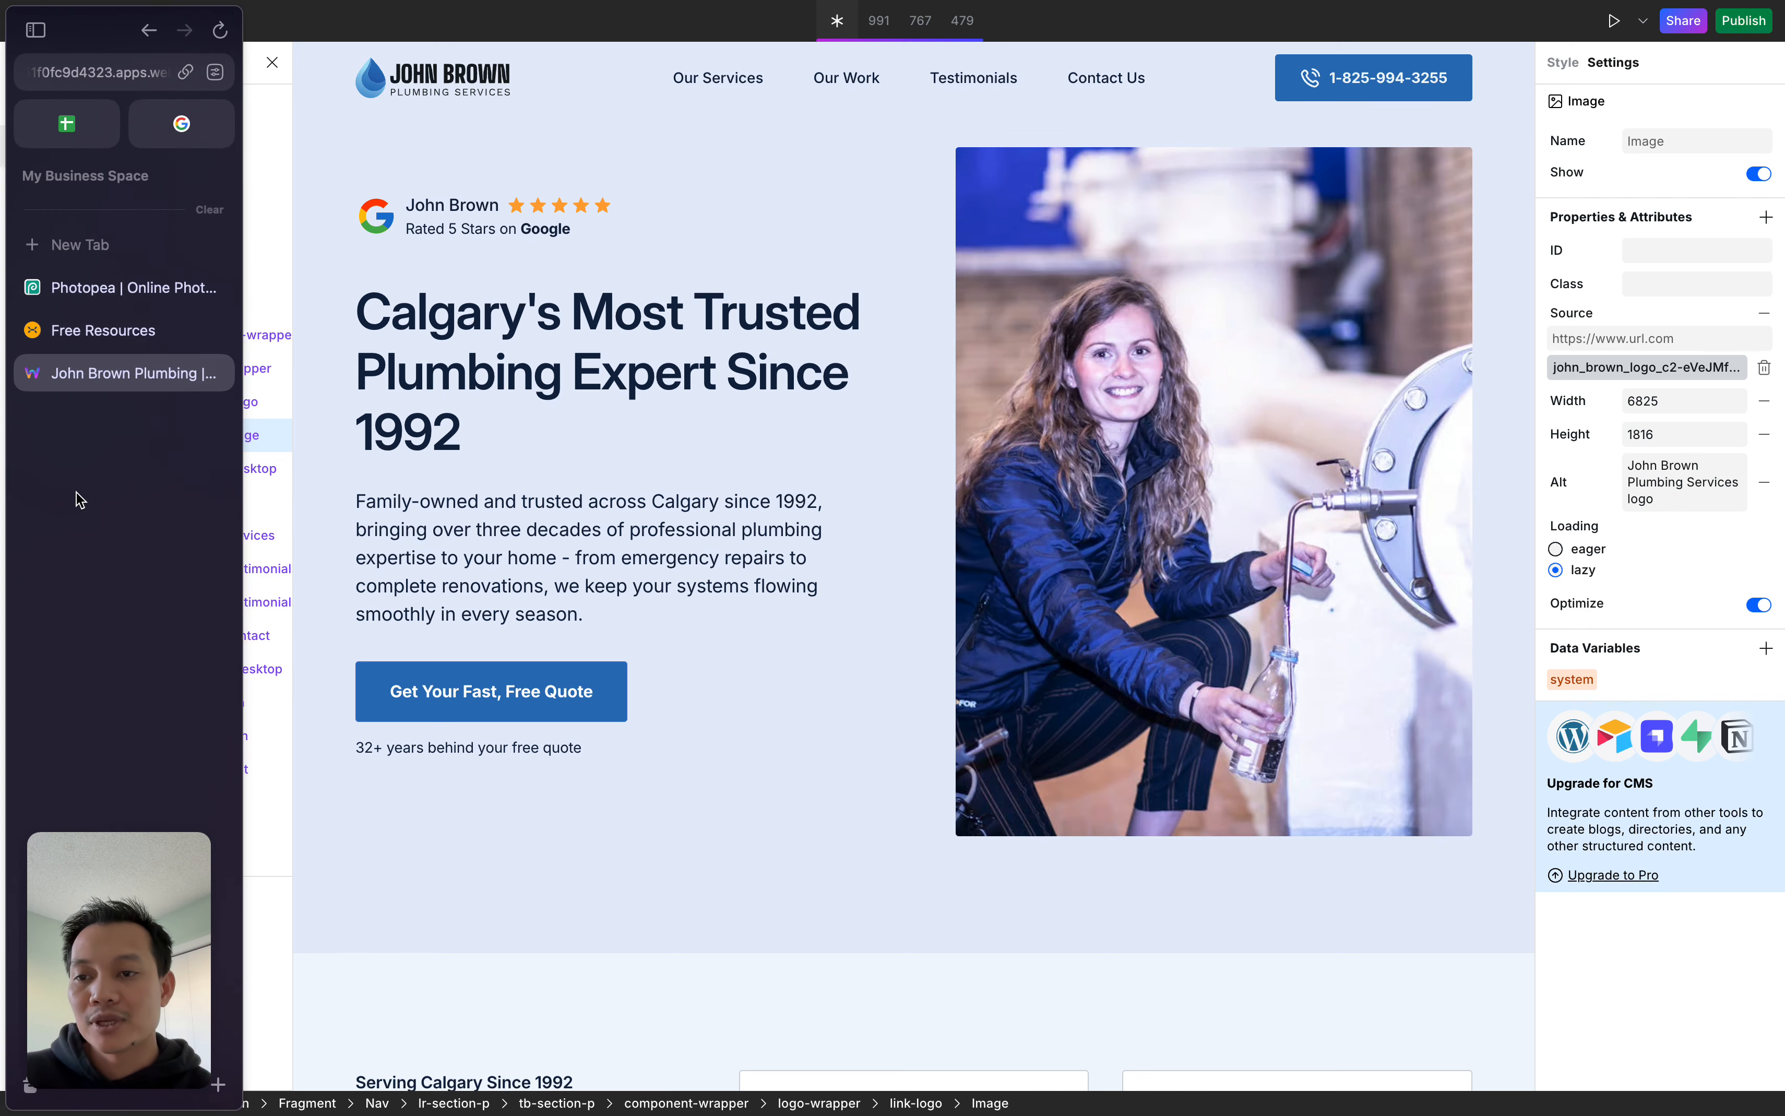
Switch to the Google Docs checklist, check off "Save all customization changes" under Website Customization, and return to the plumbing site in Webstudio
scroll(105, 474, "left", 3)
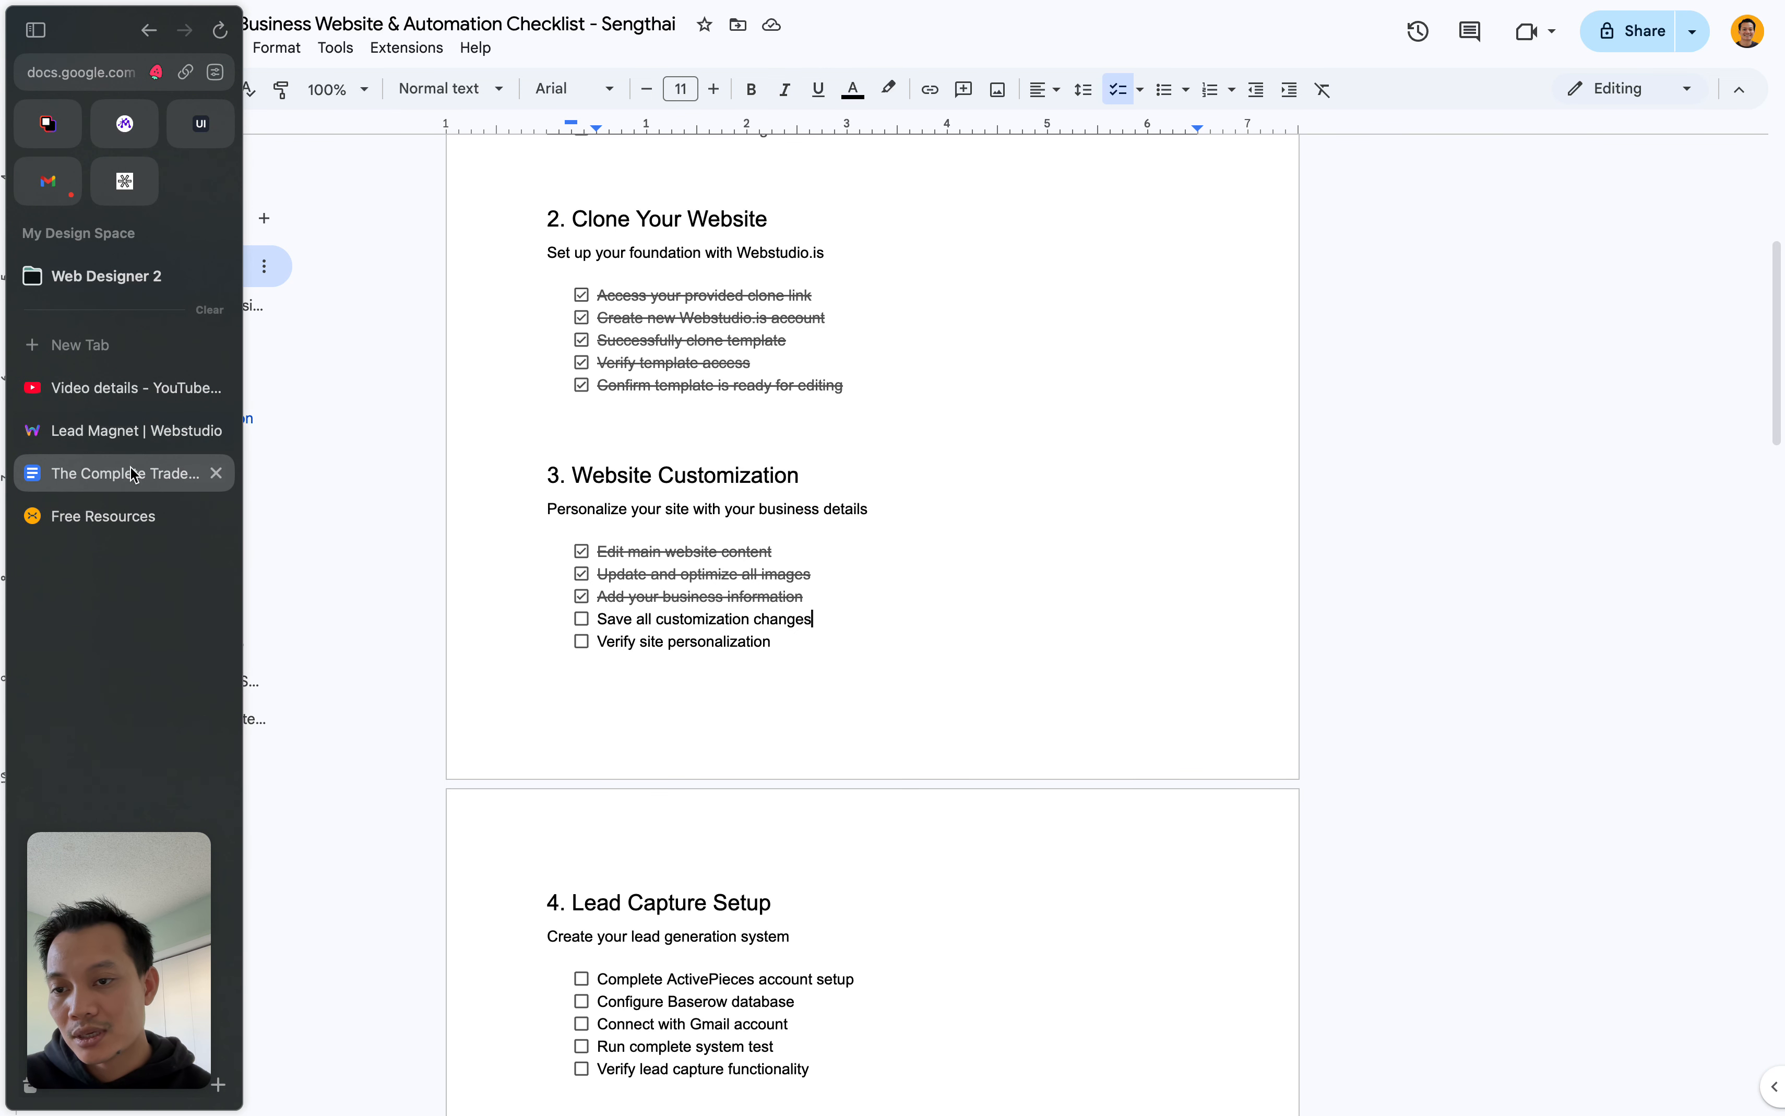
left_click(583, 619)
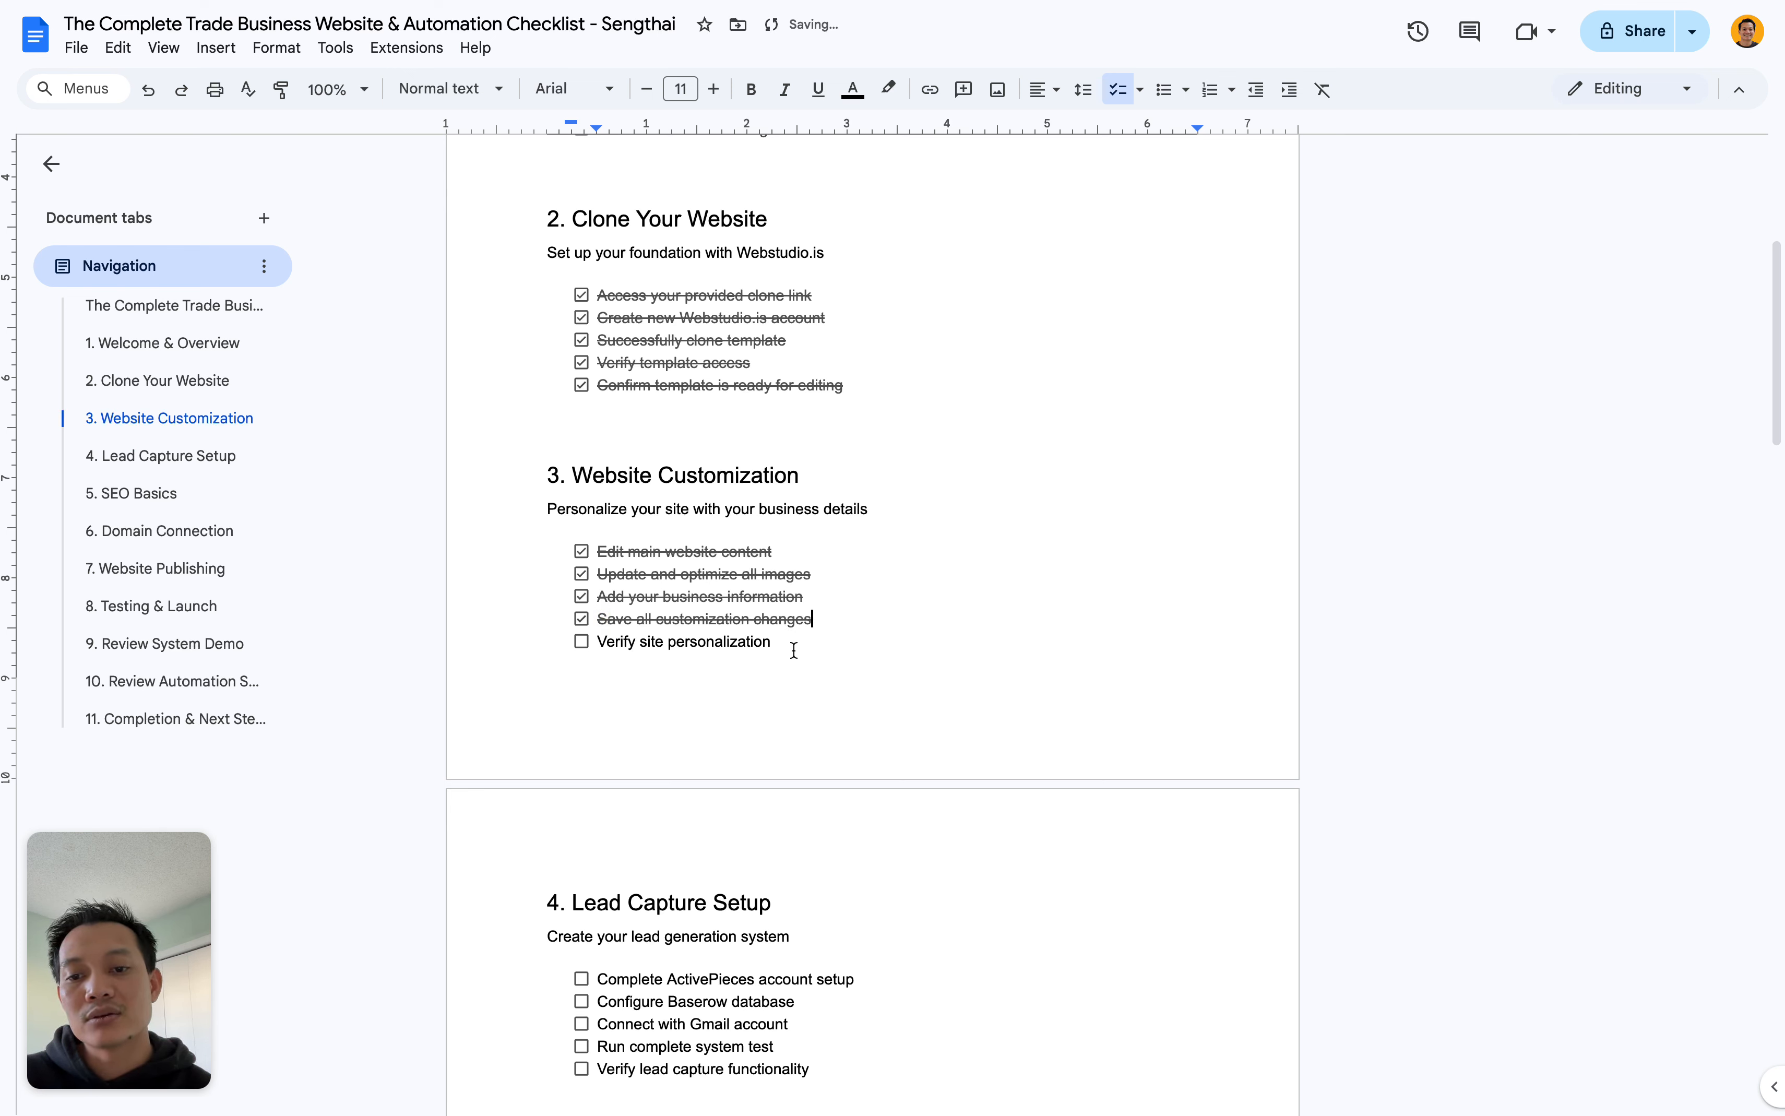
mouse_move(3, 576)
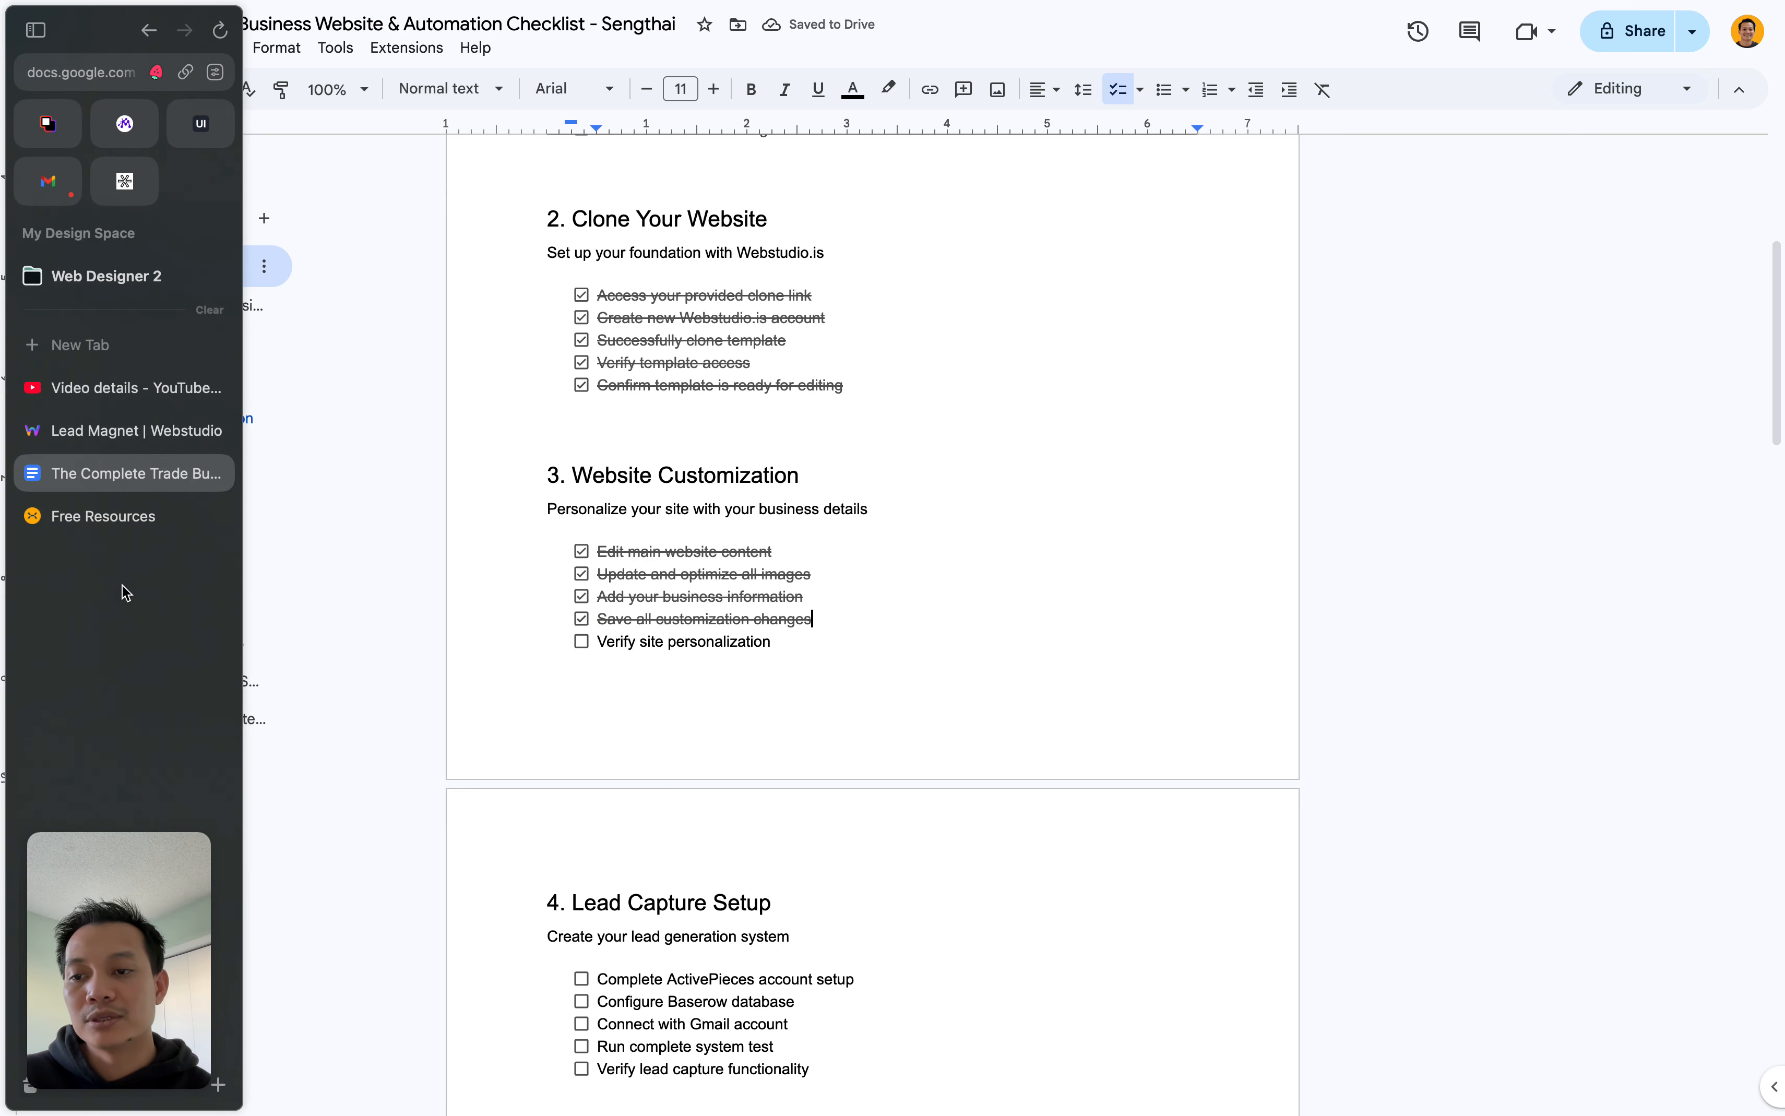
scroll(132, 595, "right", 3)
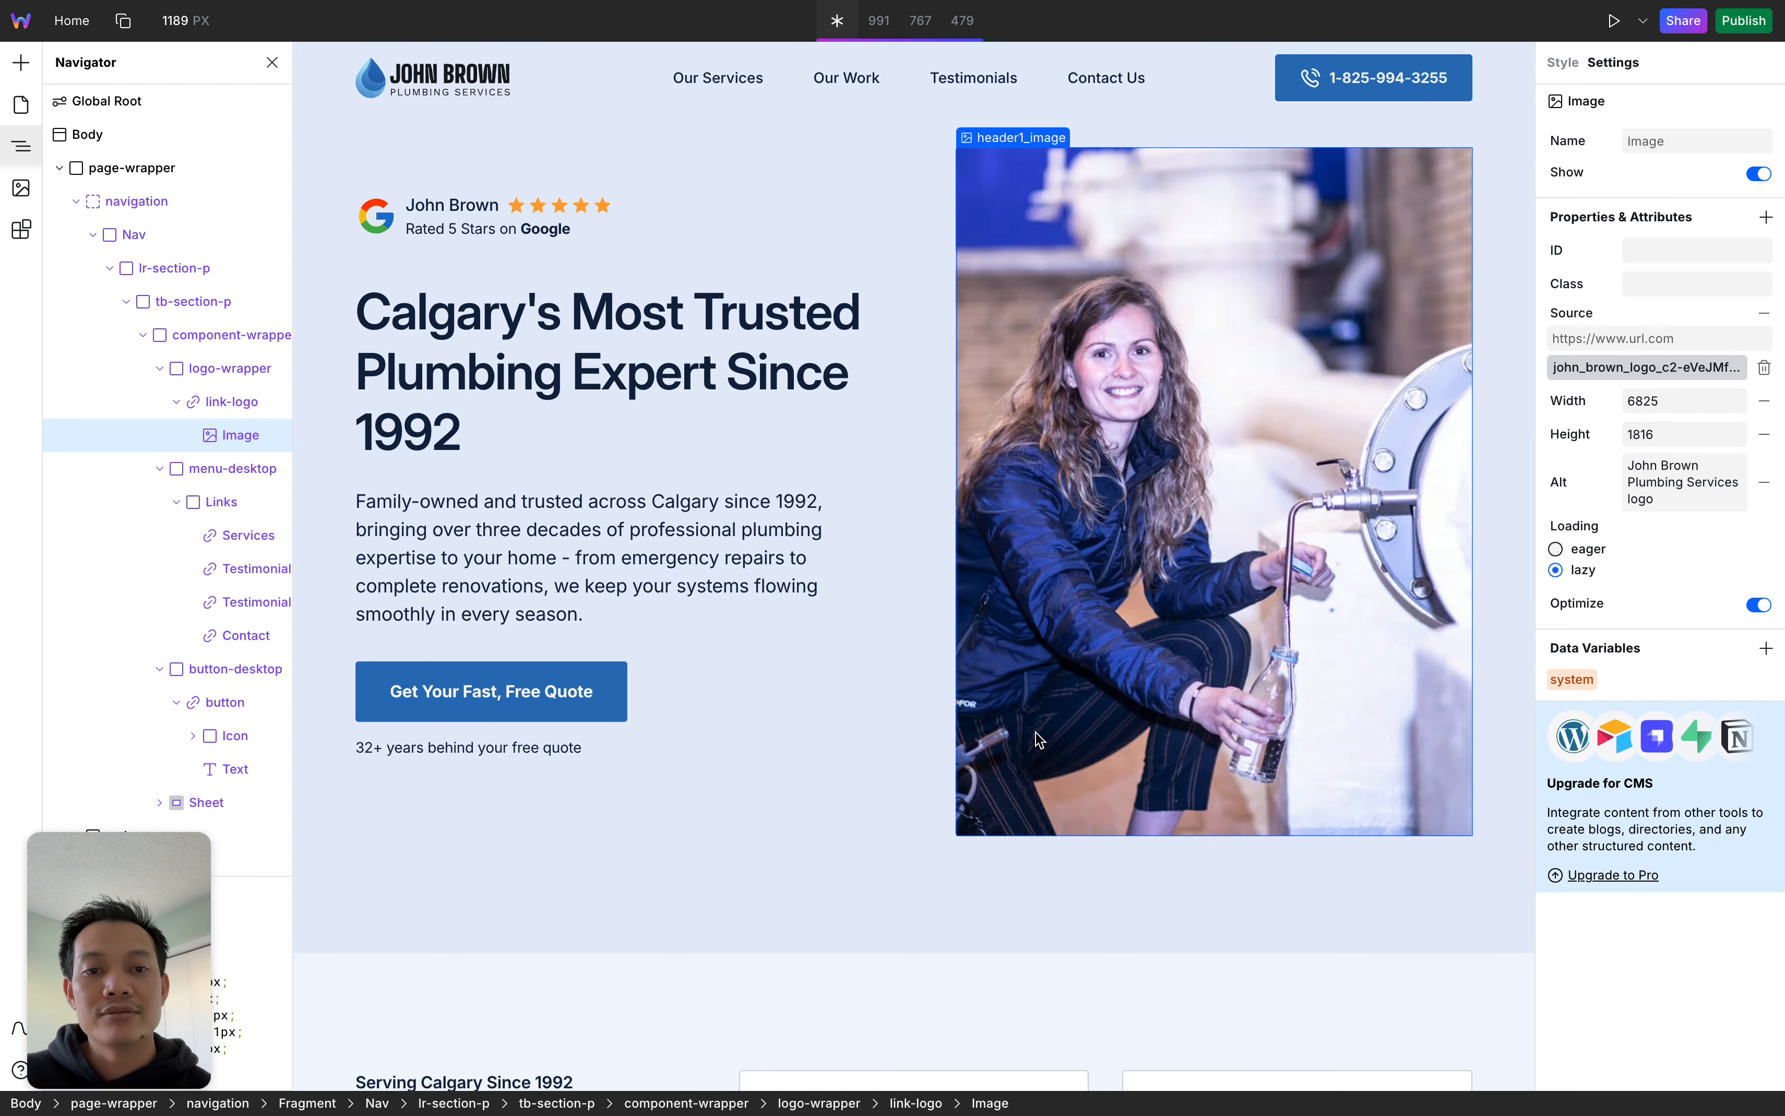
Turn on preview mode for the plumbing home page and look through its sections down to the footer
scroll(1073, 771, "down", 10)
scroll(1089, 820, "down", 10)
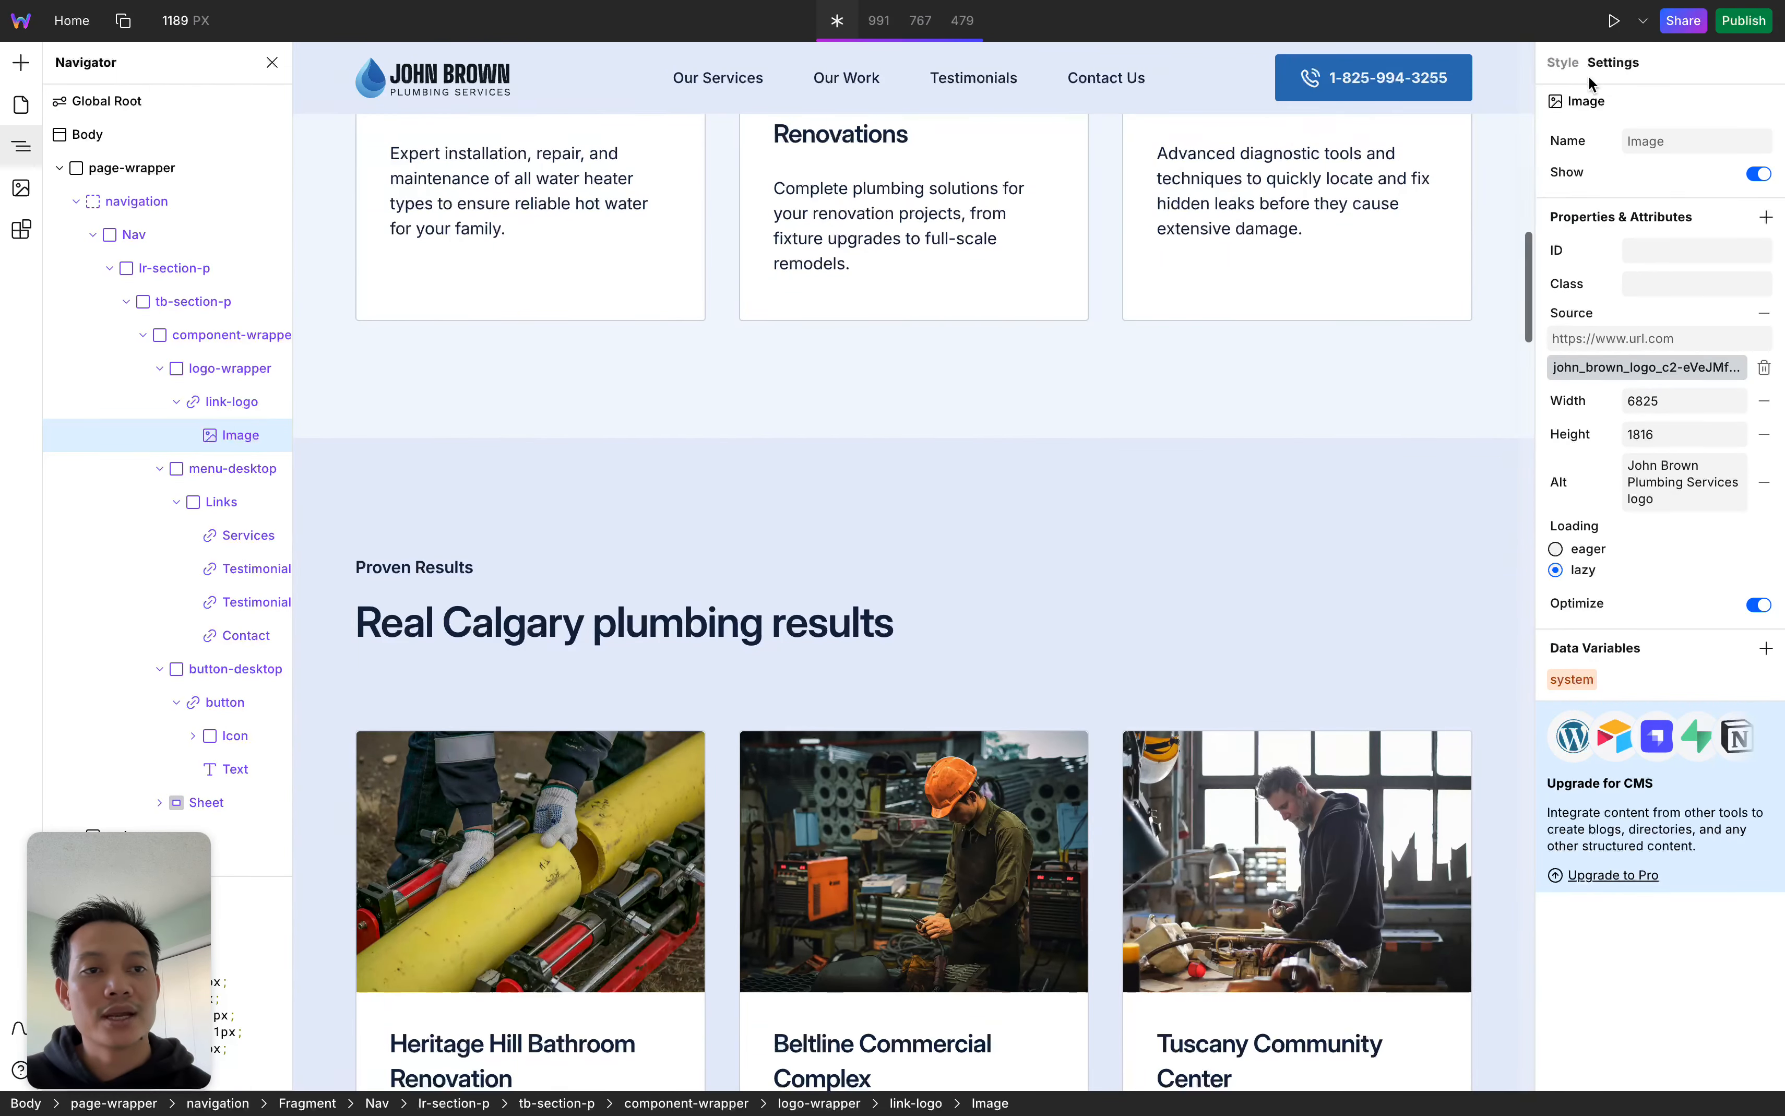
scroll(1486, 171, "up", 15)
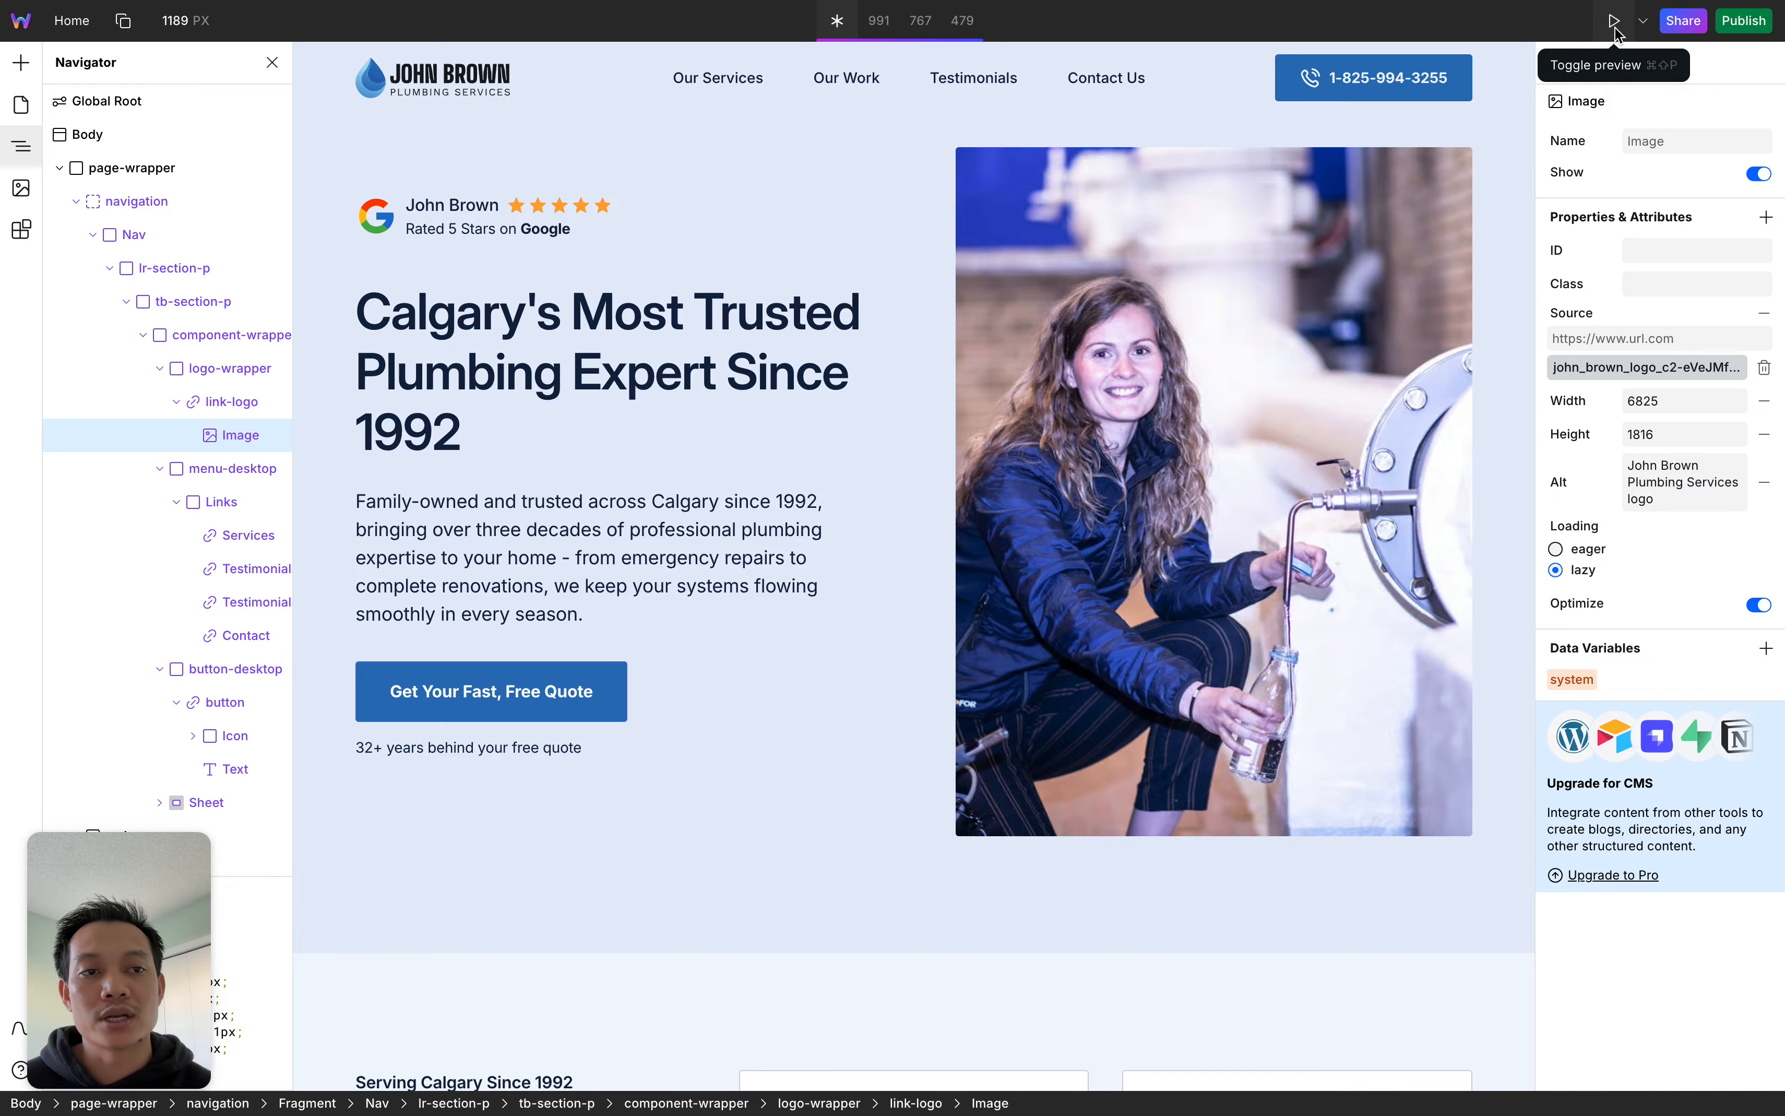
left_click(1615, 29)
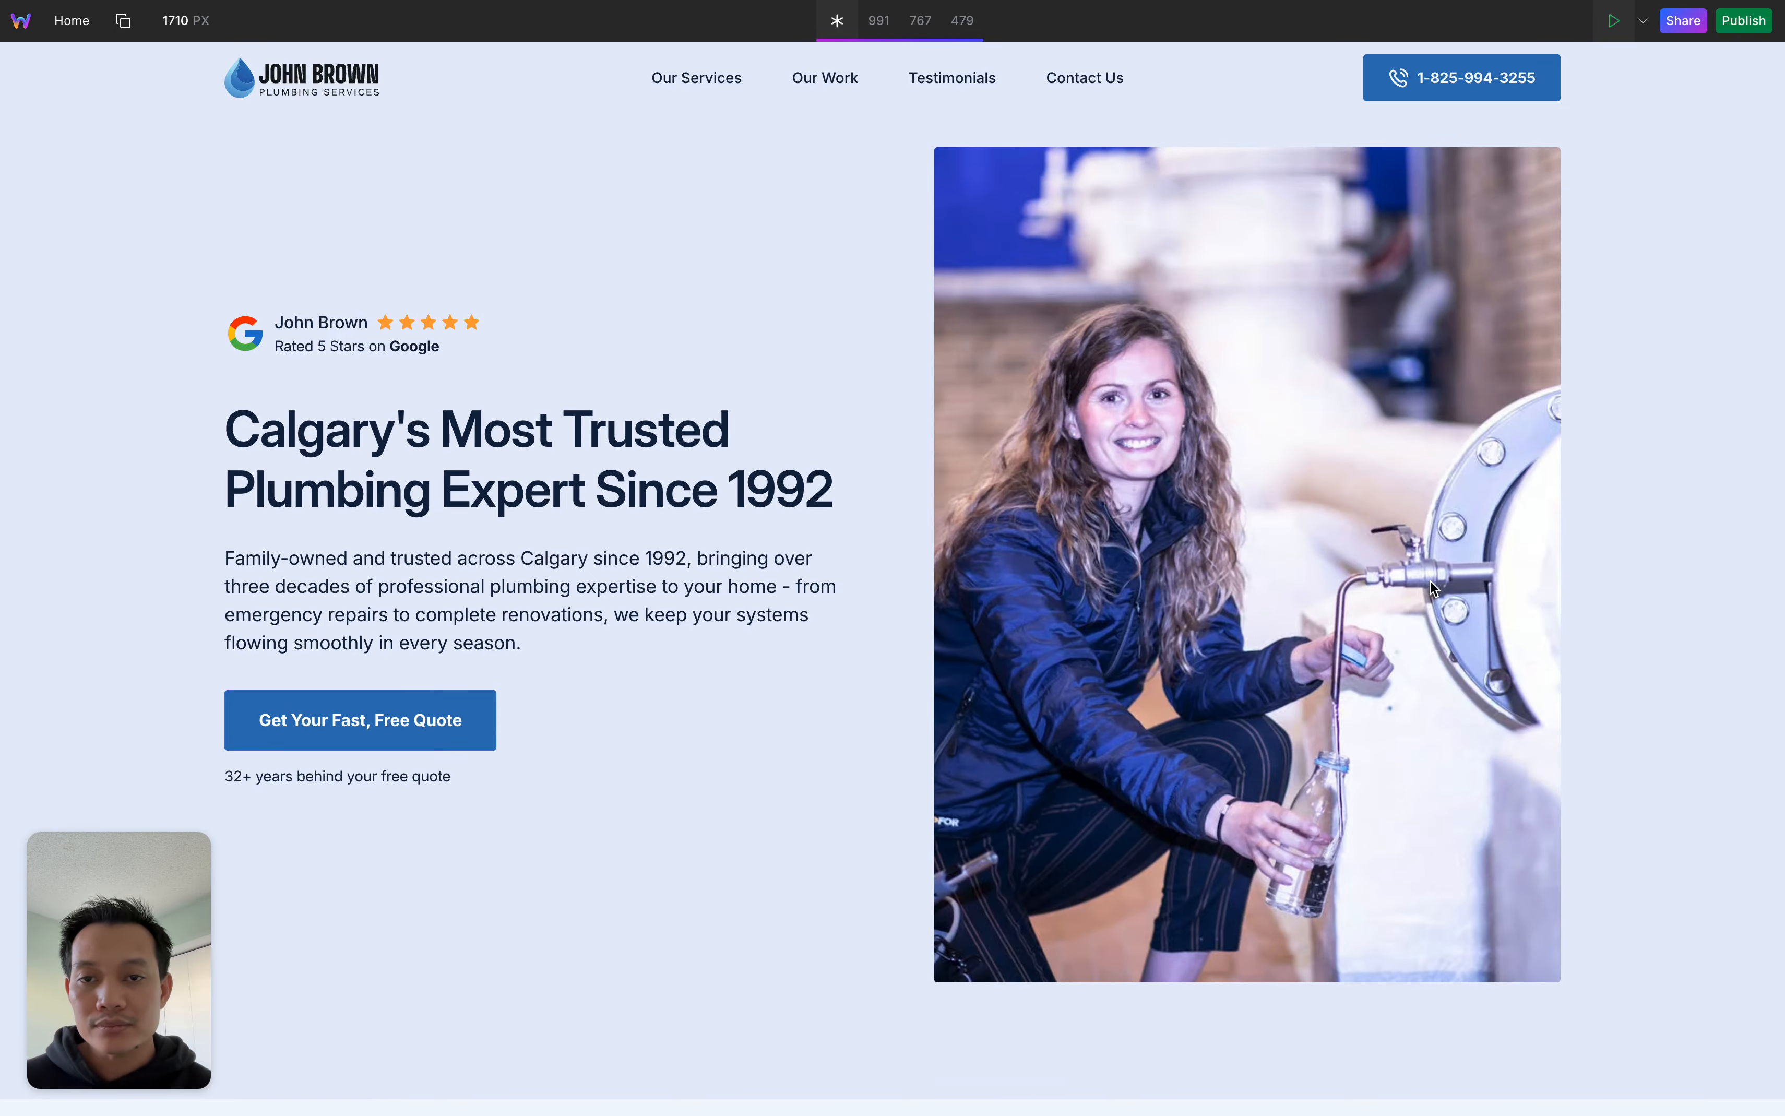
scroll(1432, 583, "down", 10)
scroll(1431, 583, "down", 20)
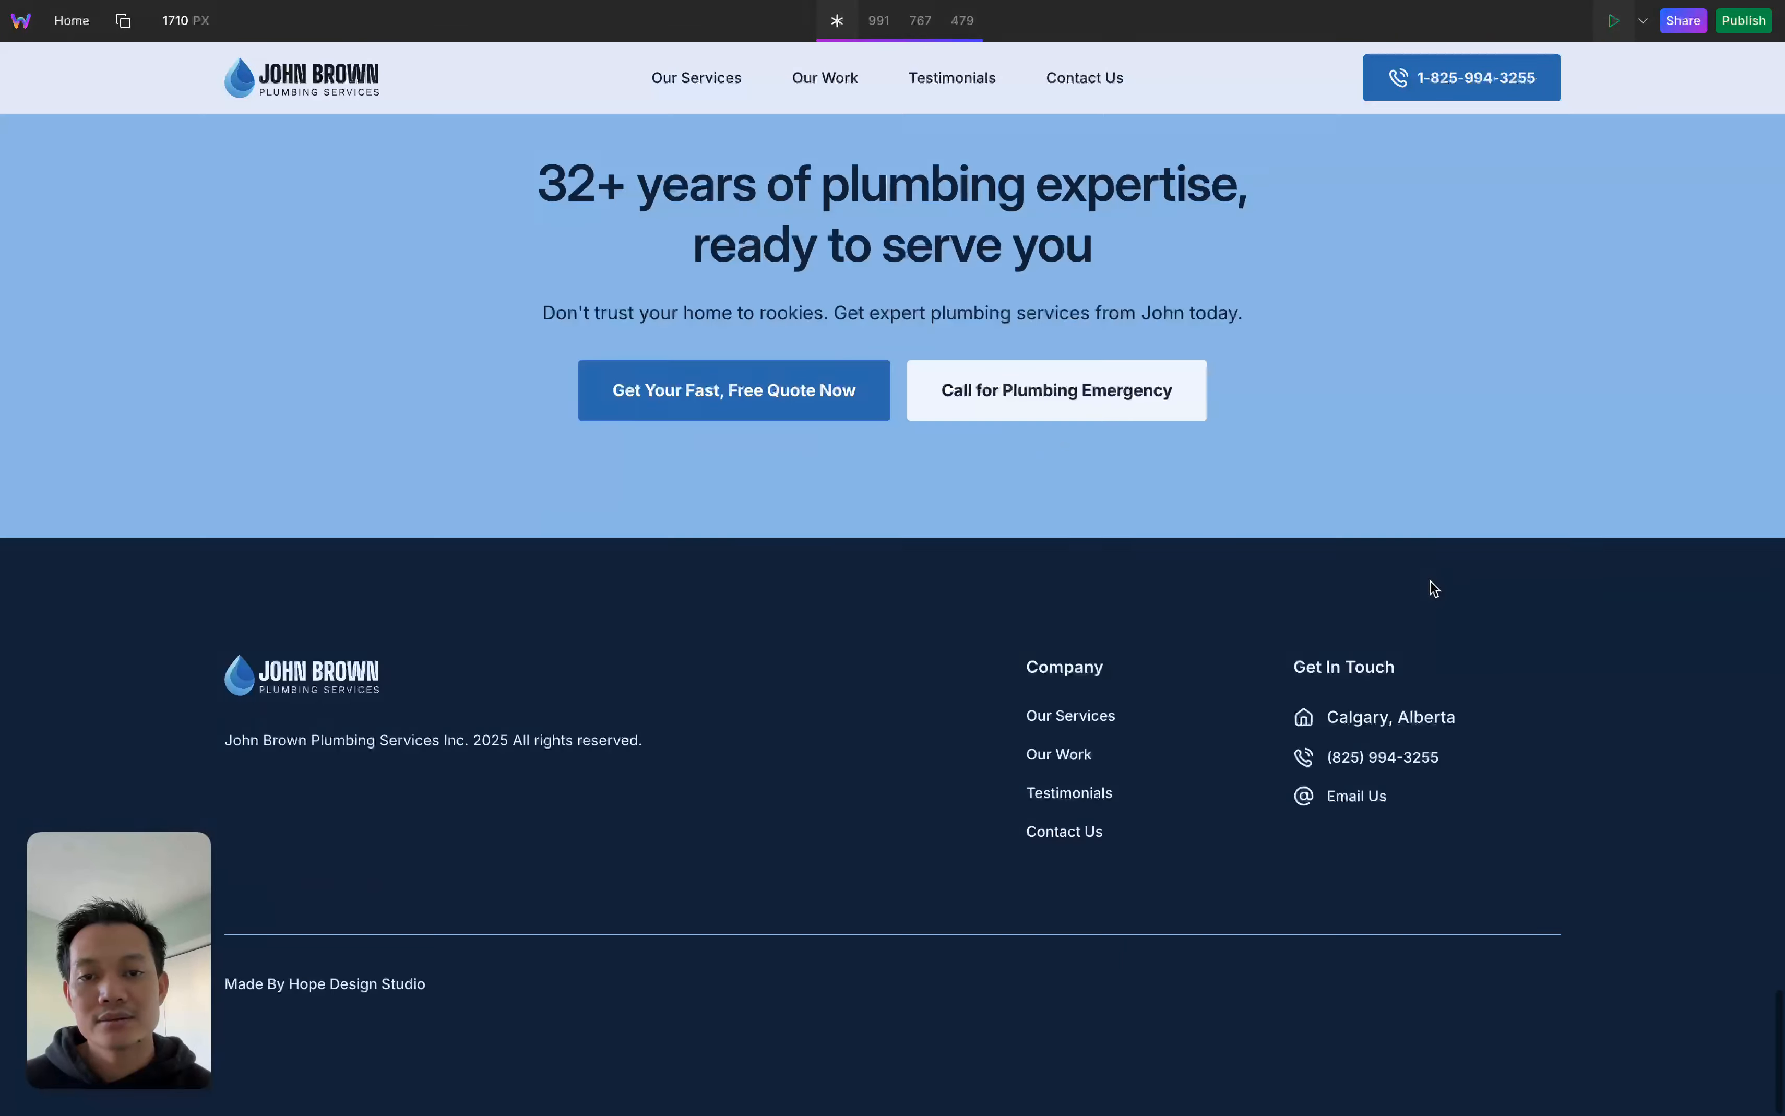
View the project details of Beltline Commercial Complex and Tuscany Community Center in the preview, closing each one again
scroll(1430, 581, "up", 20)
left_click(1041, 525)
scroll(1041, 525, "down", 15)
scroll(1041, 525, "up", 15)
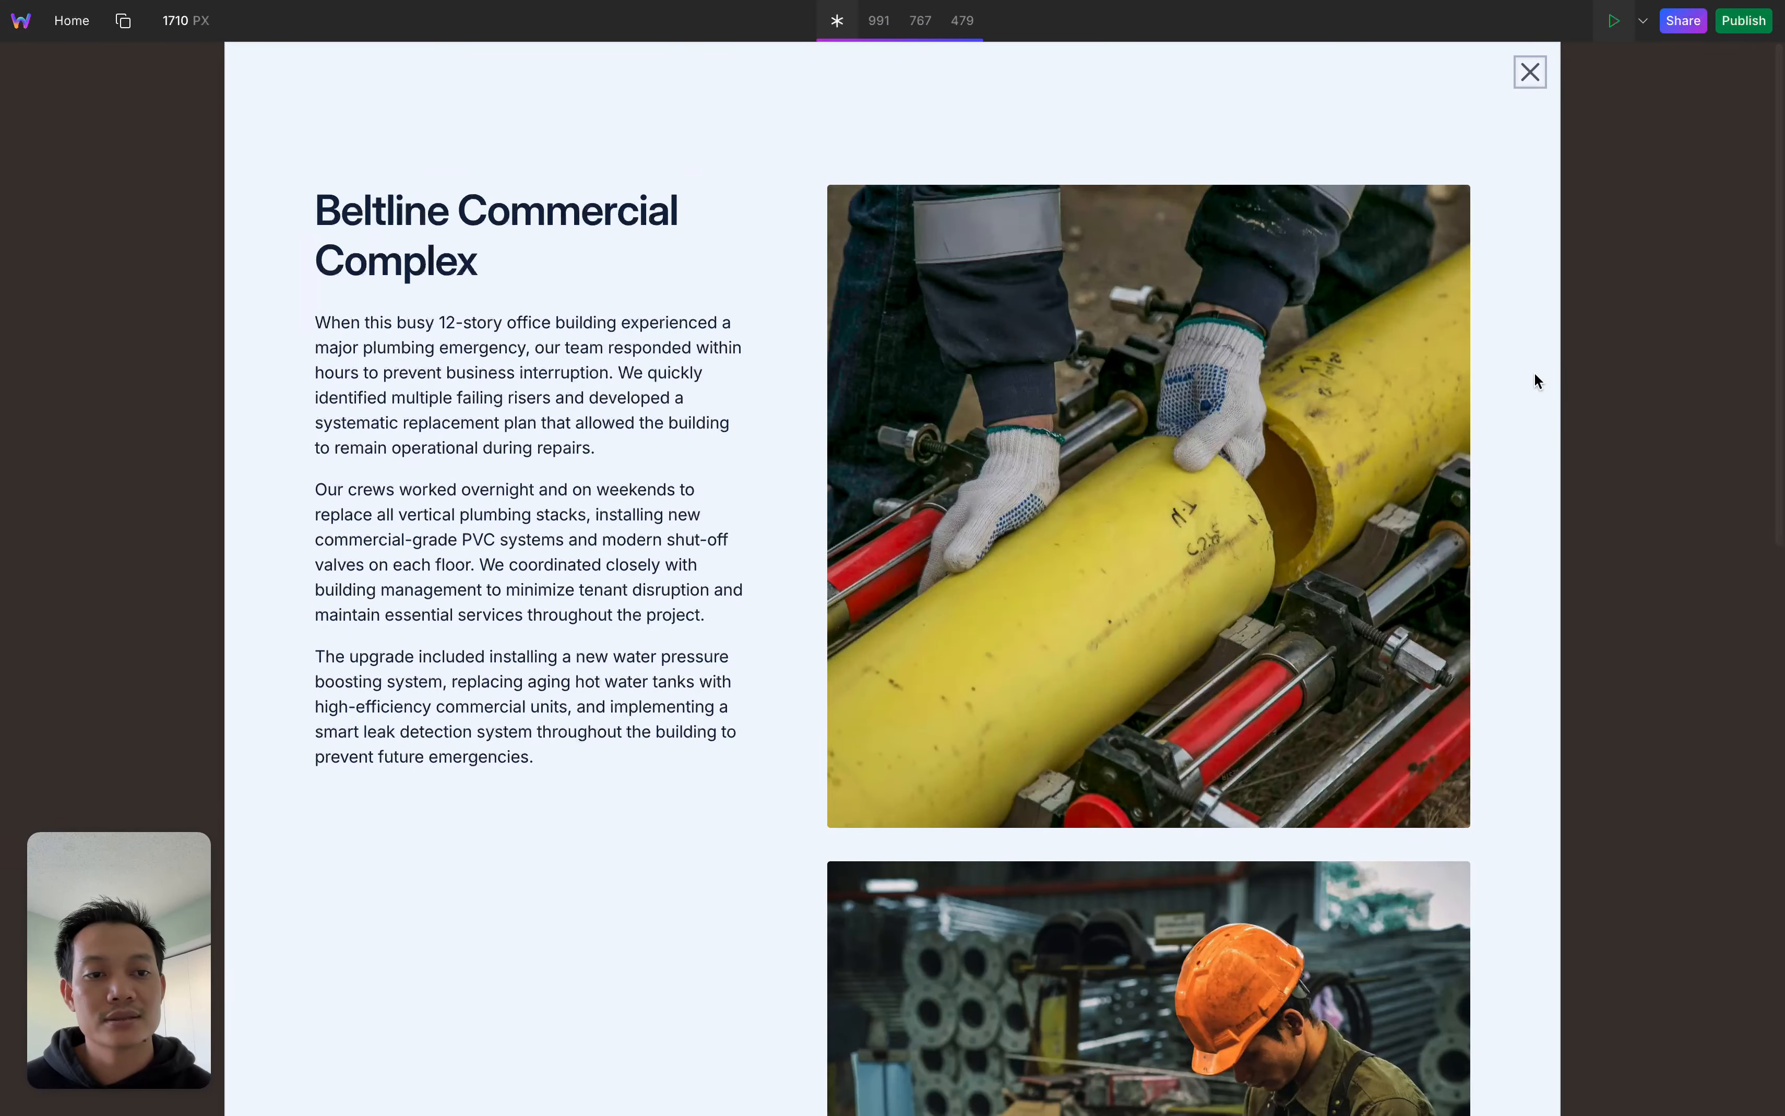
left_click(1562, 406)
left_click(1247, 833)
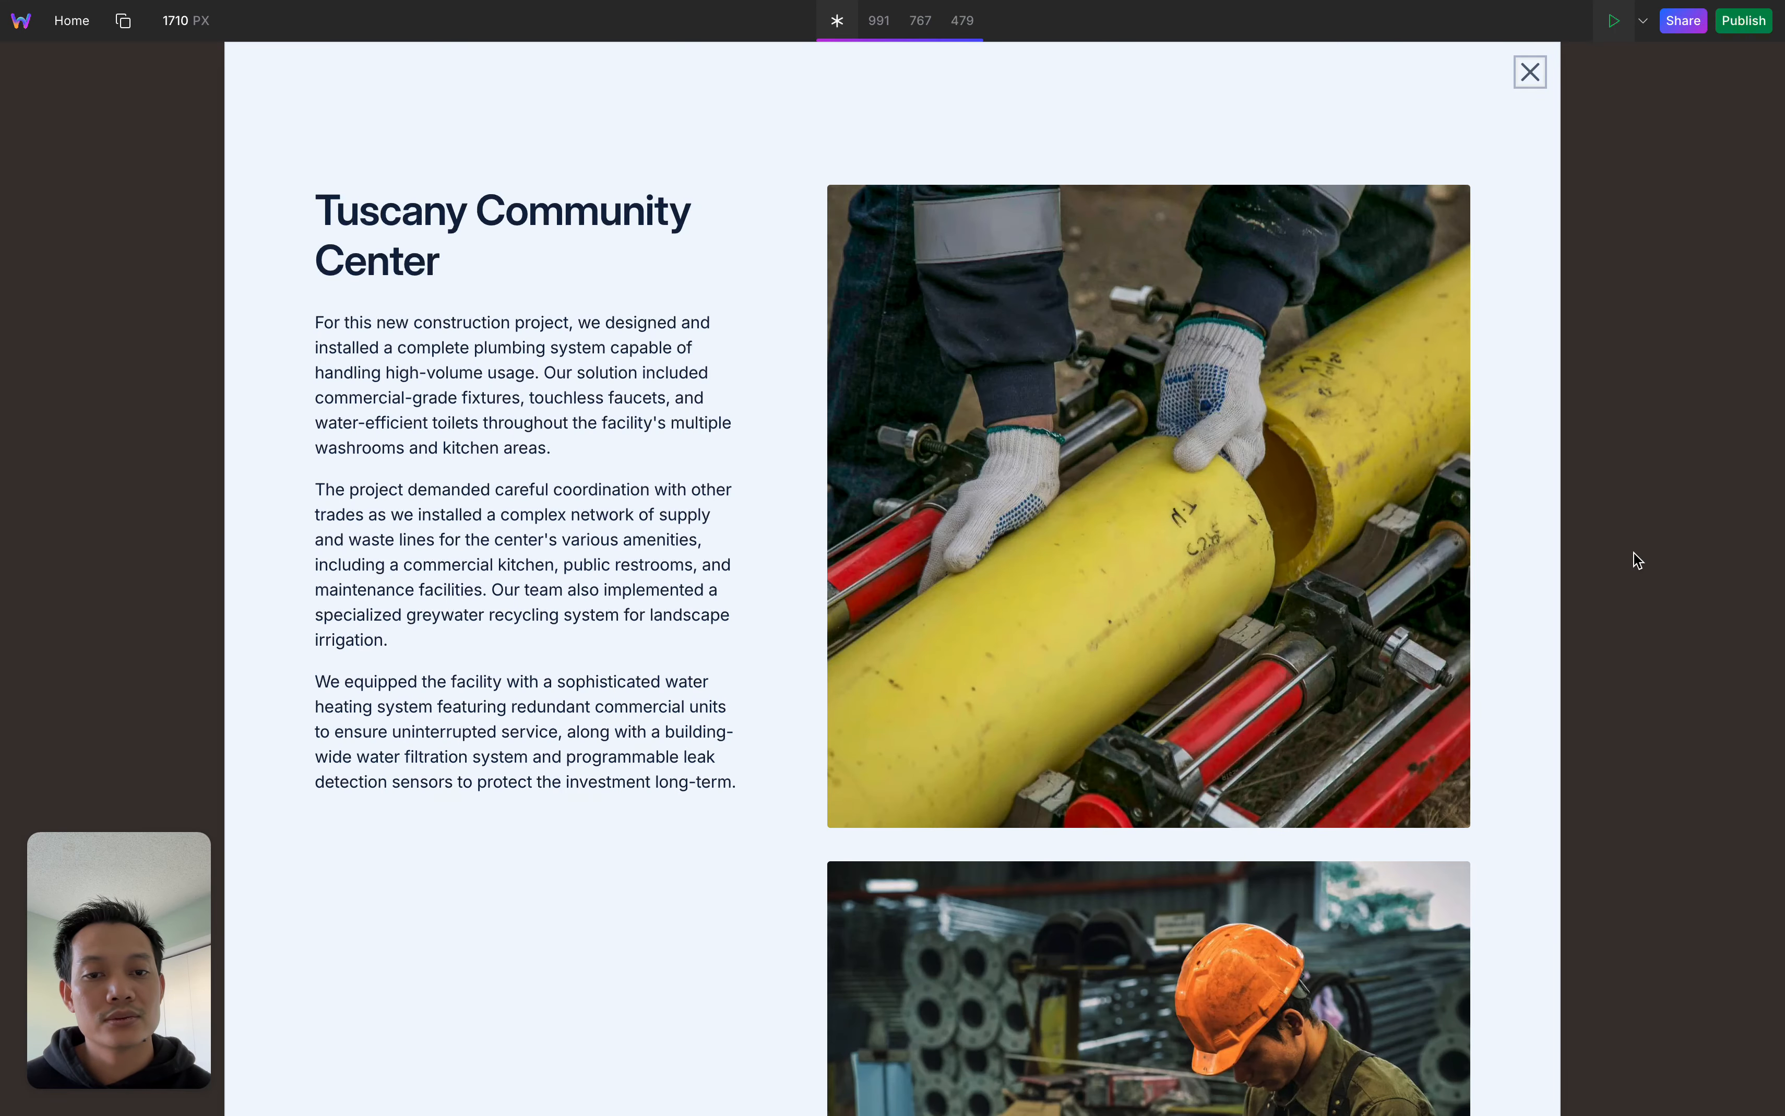
left_click(1637, 561)
scroll(1232, 525, "up", 15)
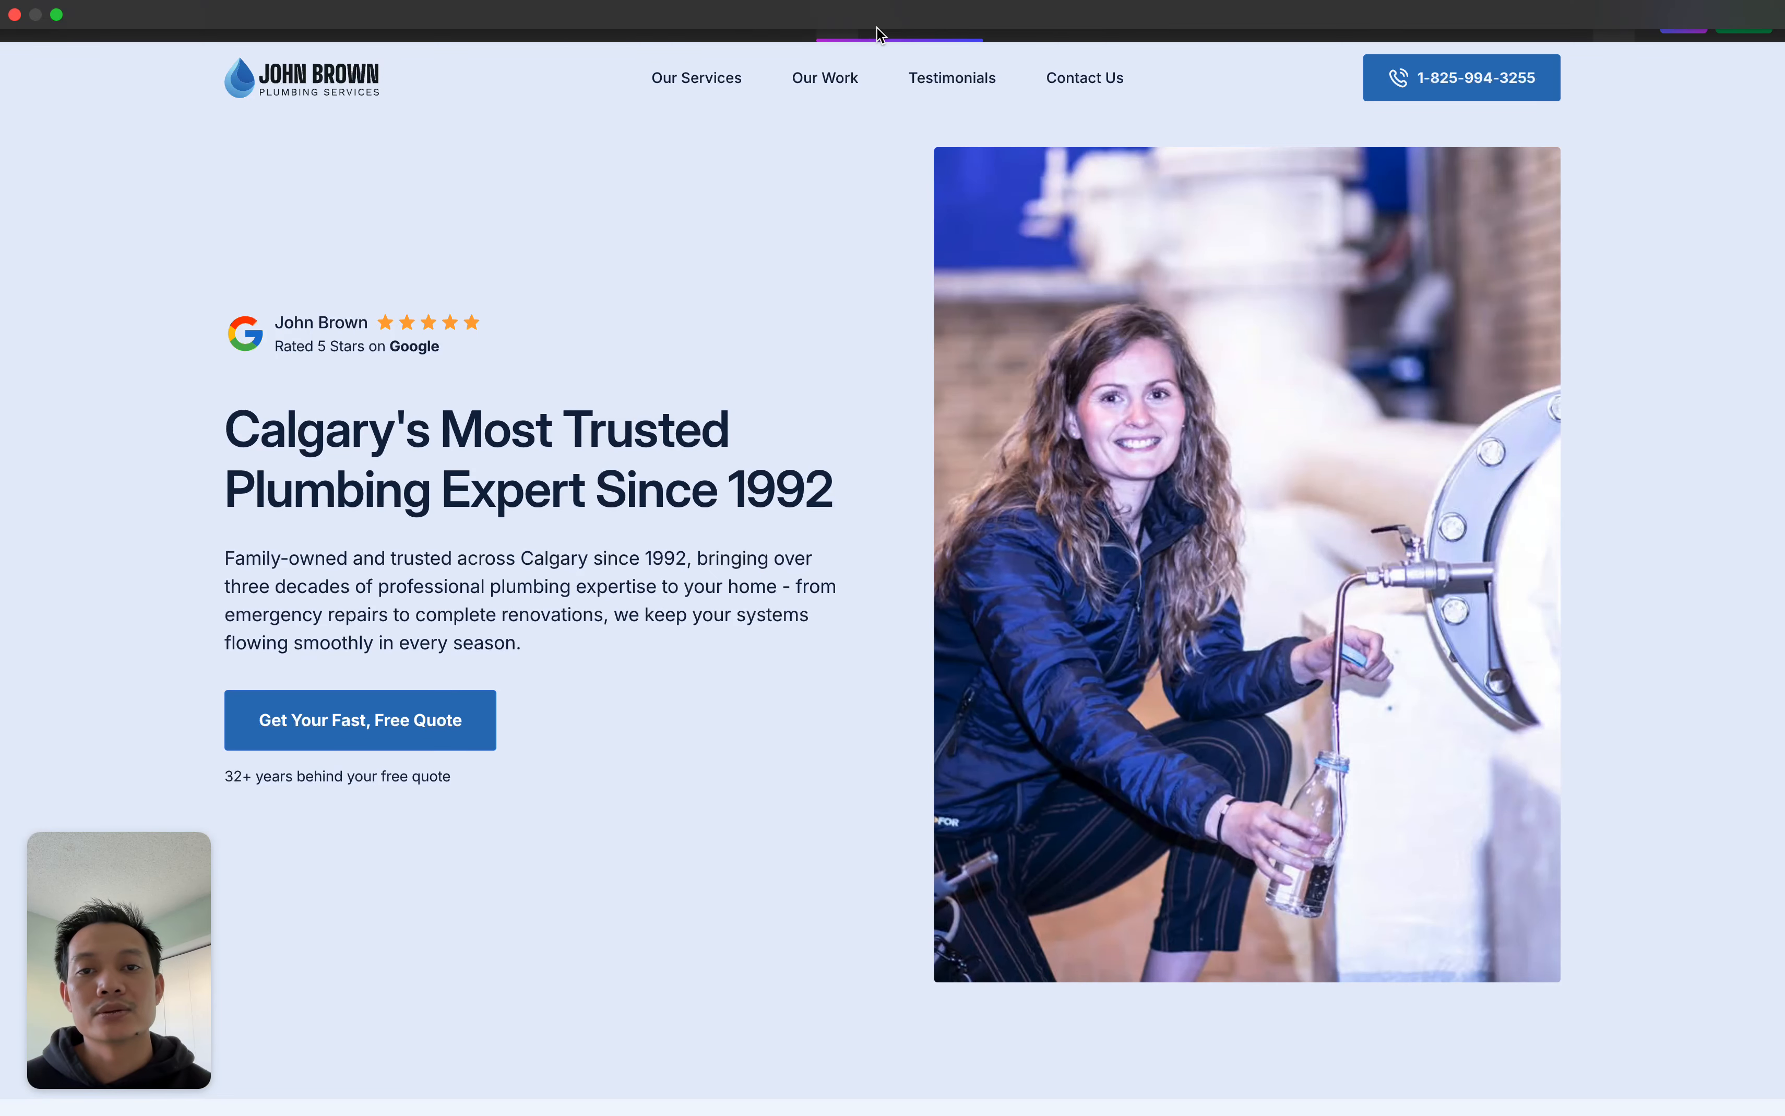
Preview the site at the 991, 767 and 479 breakpoints, opening and closing the mobile navigation menu at each
left_click(885, 34)
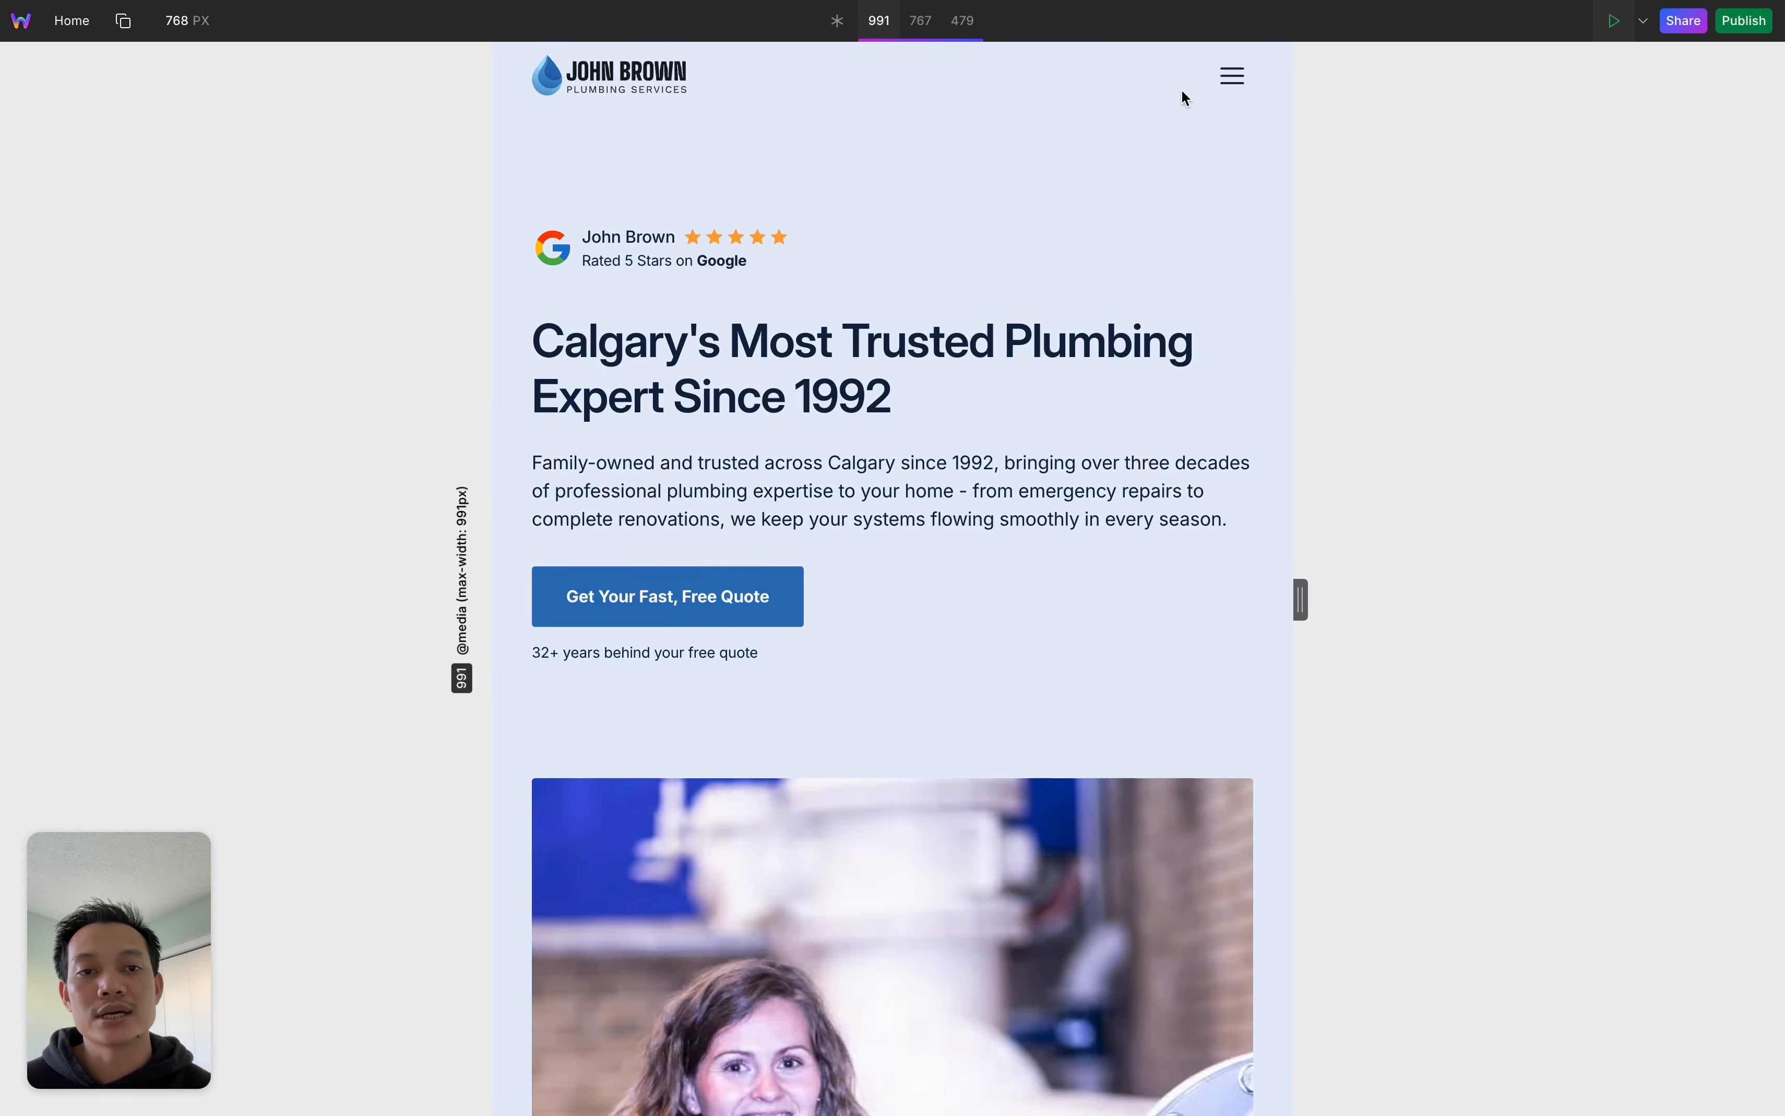
left_click(1230, 90)
left_click(862, 73)
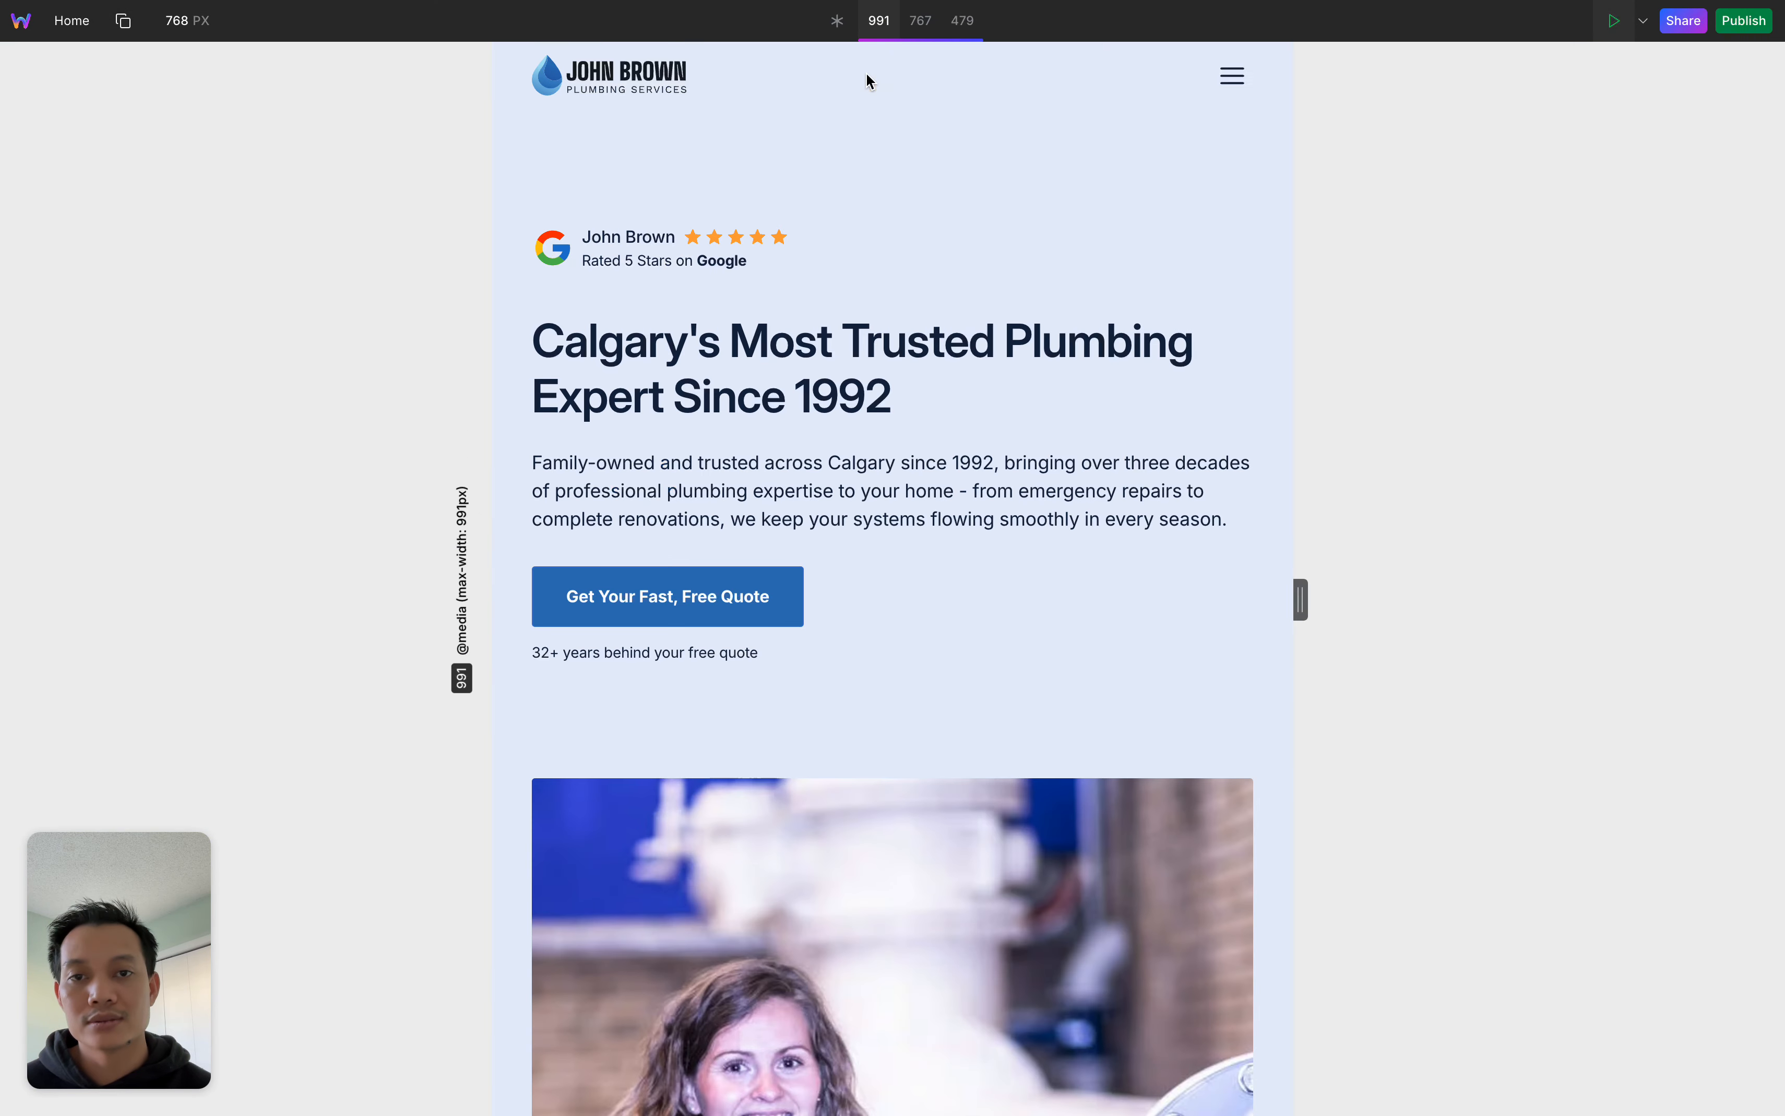
left_click(916, 30)
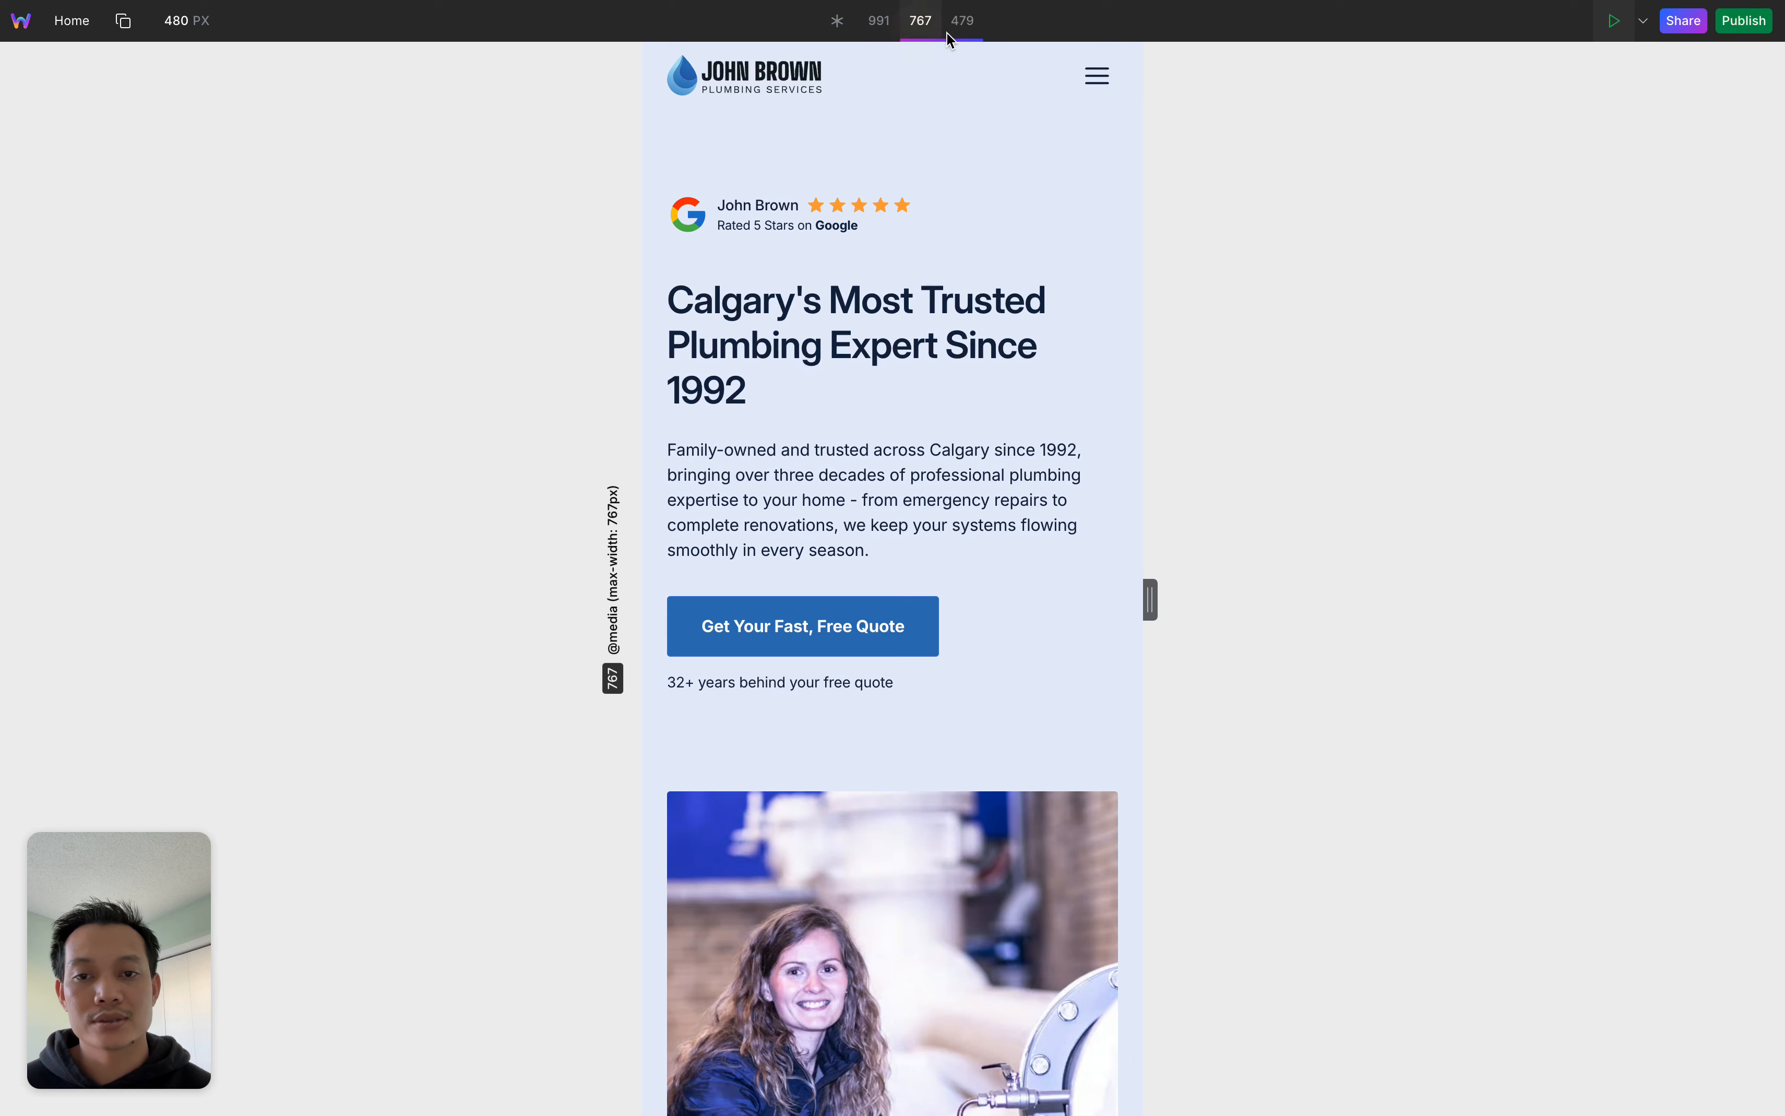
left_click(1097, 75)
left_click(1012, 72)
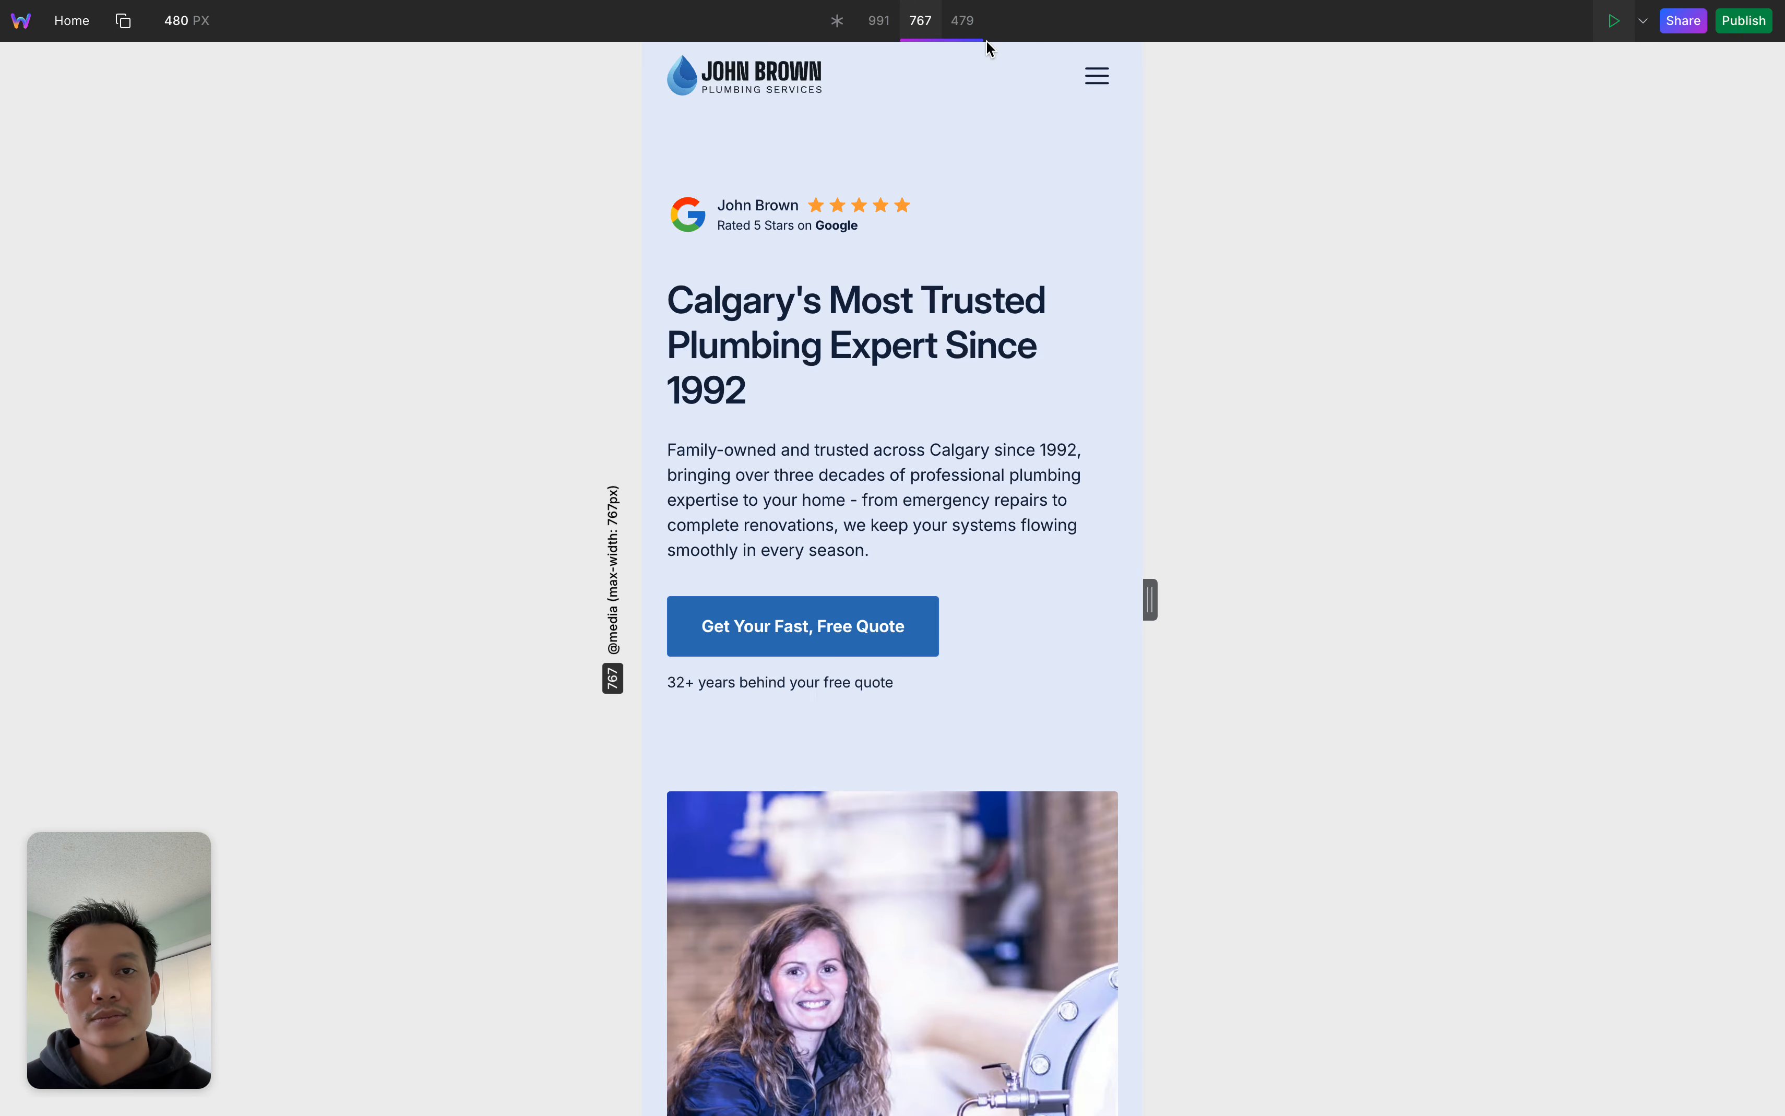
left_click(962, 22)
left_click(1021, 77)
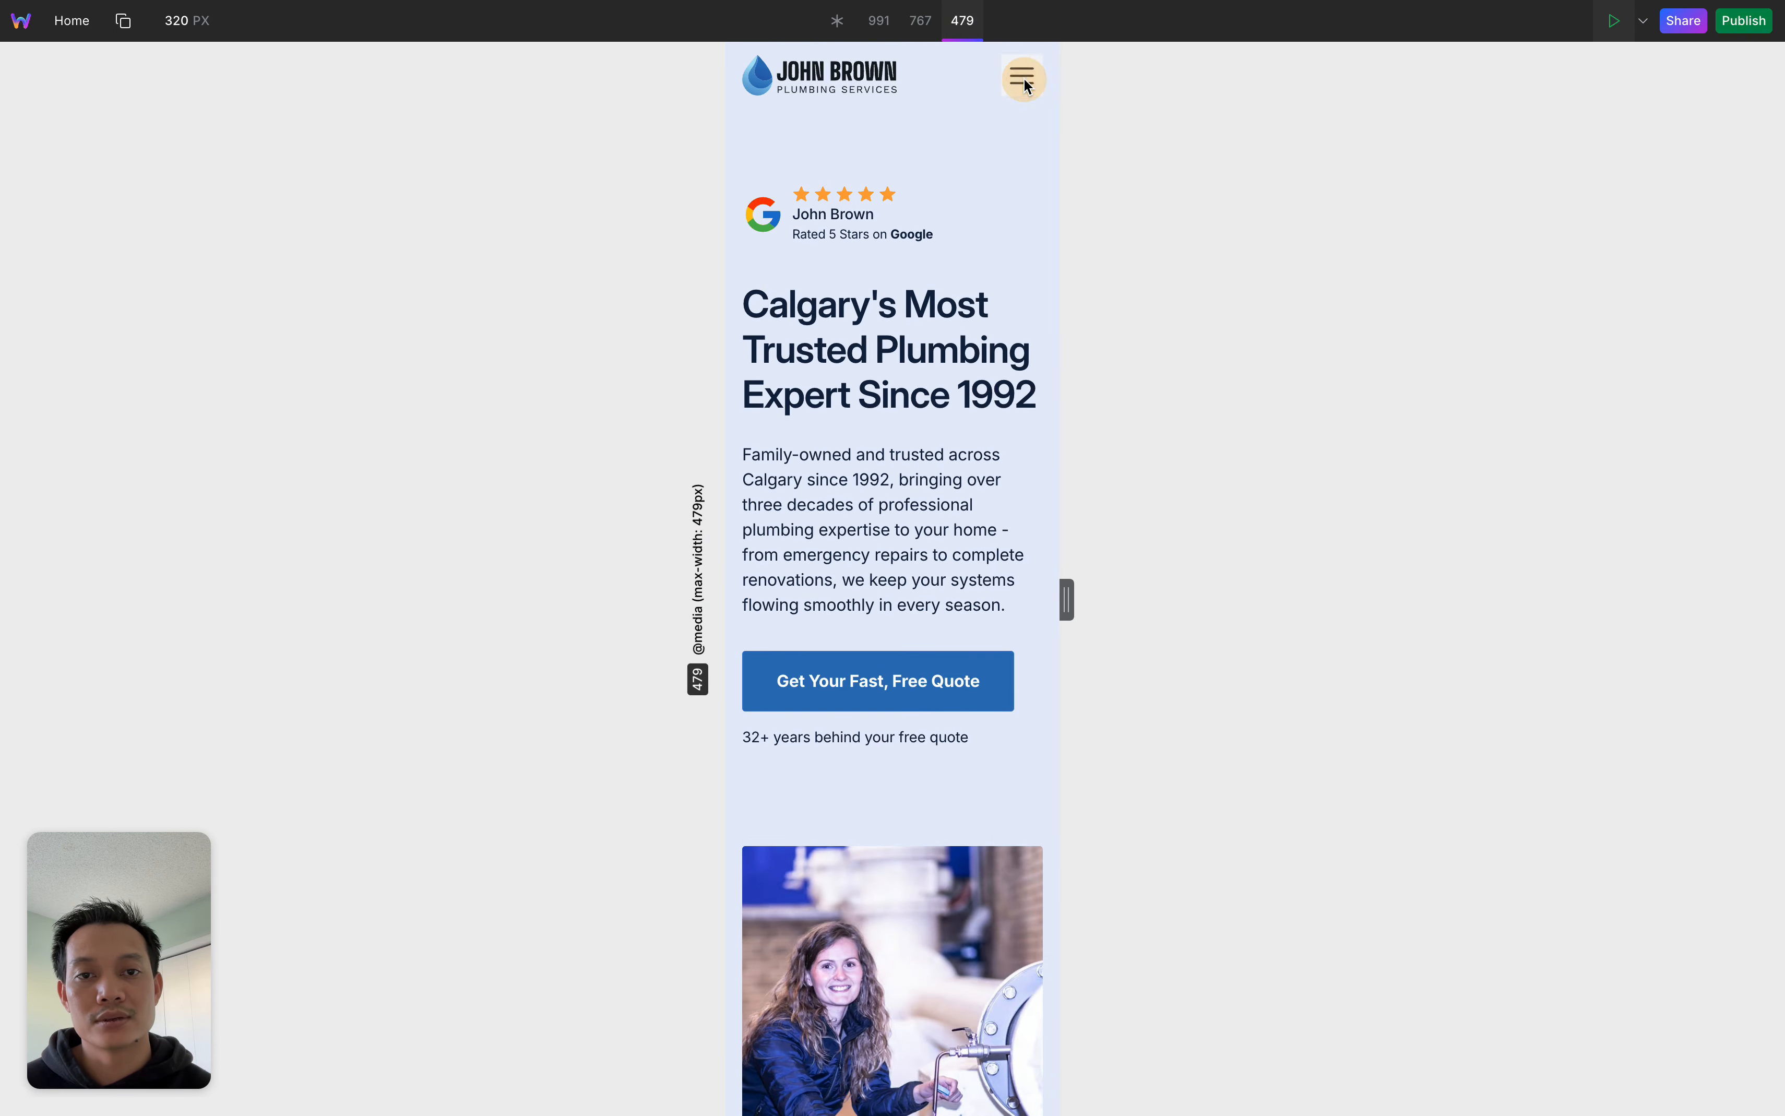
left_click(1030, 72)
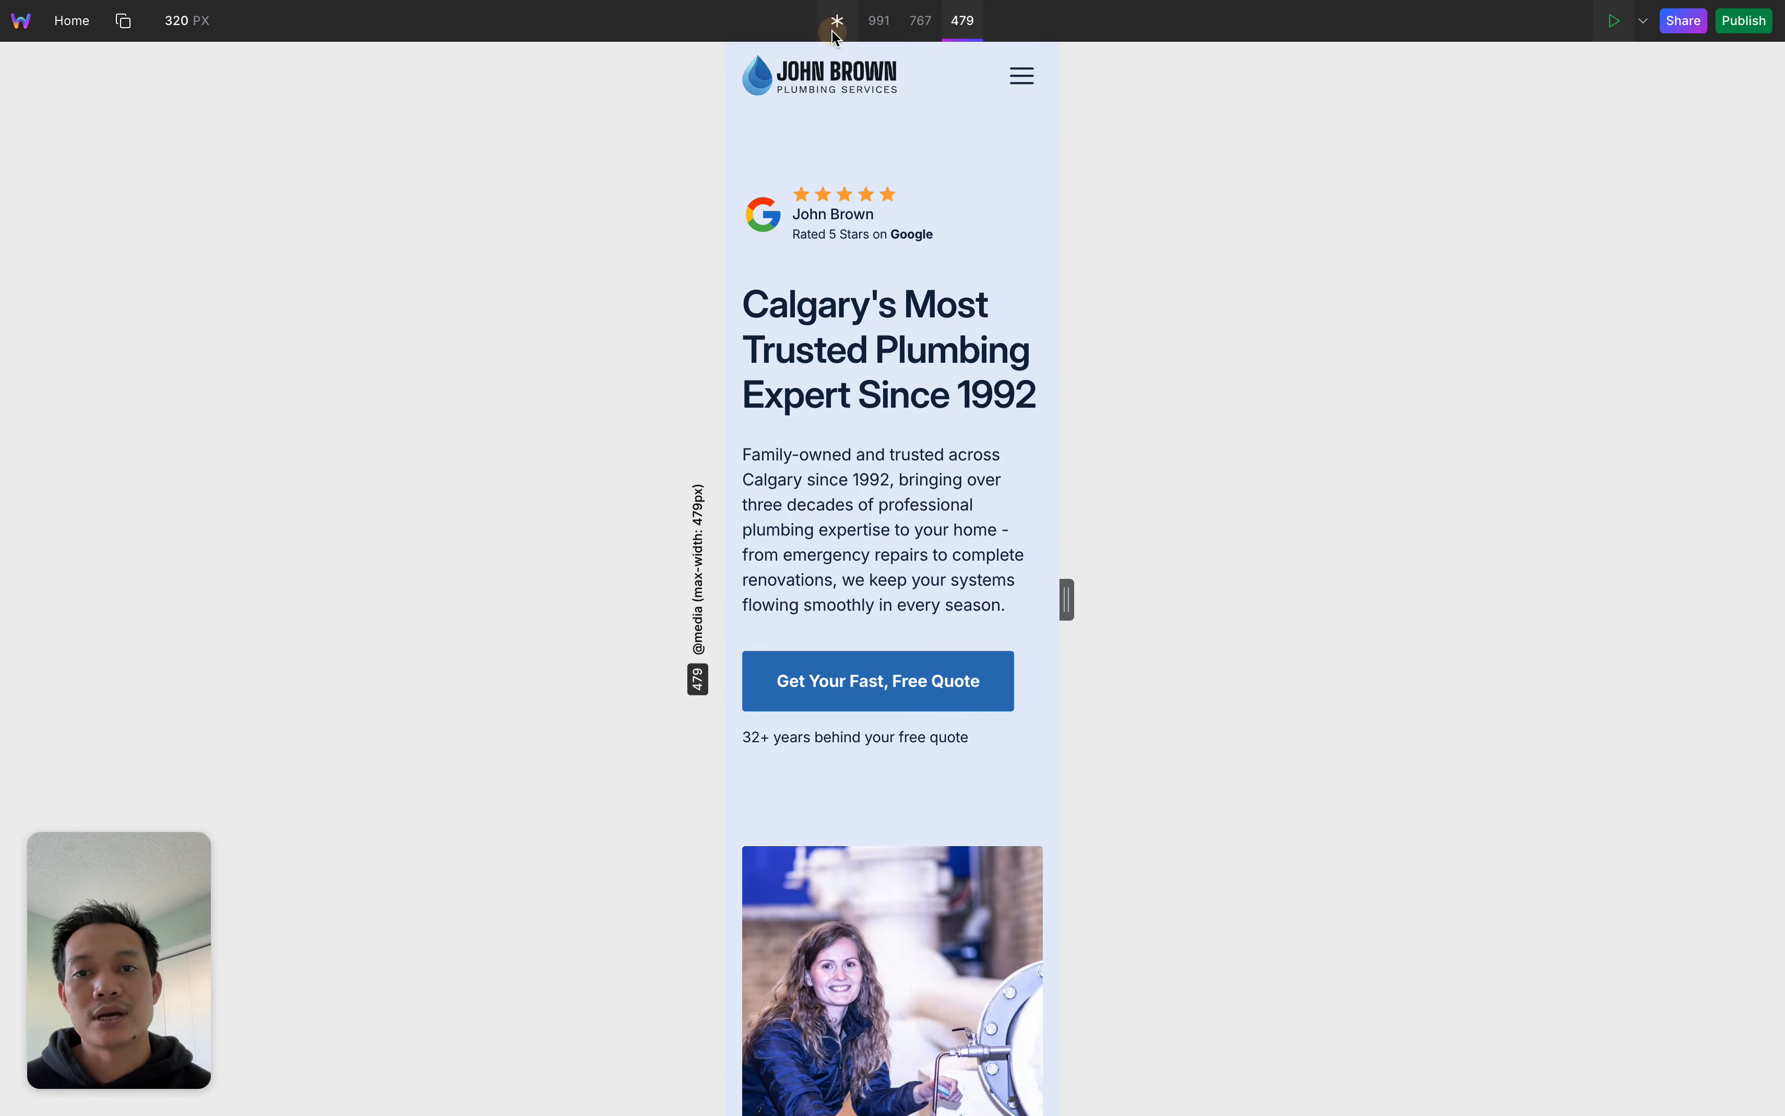
Return the preview to the base breakpoint and look over the full home page again
left_click(837, 22)
scroll(1044, 472, "down", 20)
scroll(1044, 472, "up", 18)
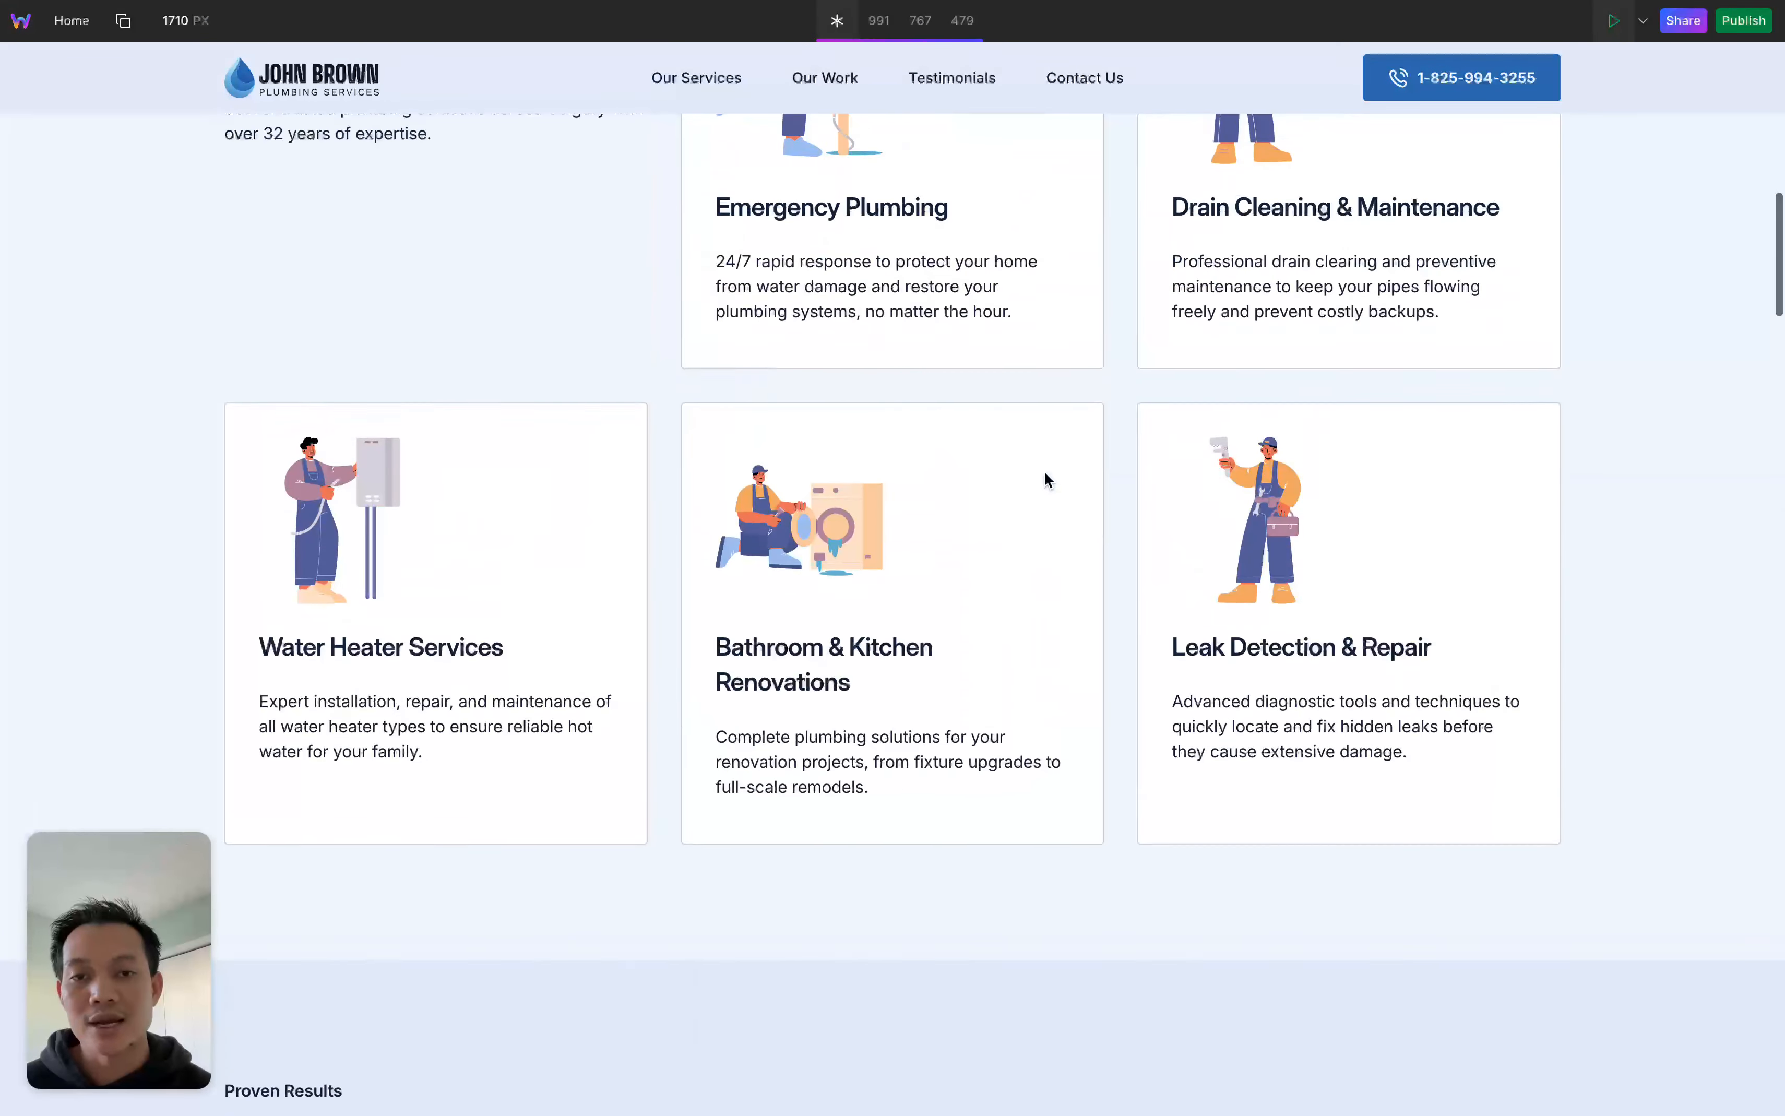
scroll(1045, 472, "up", 10)
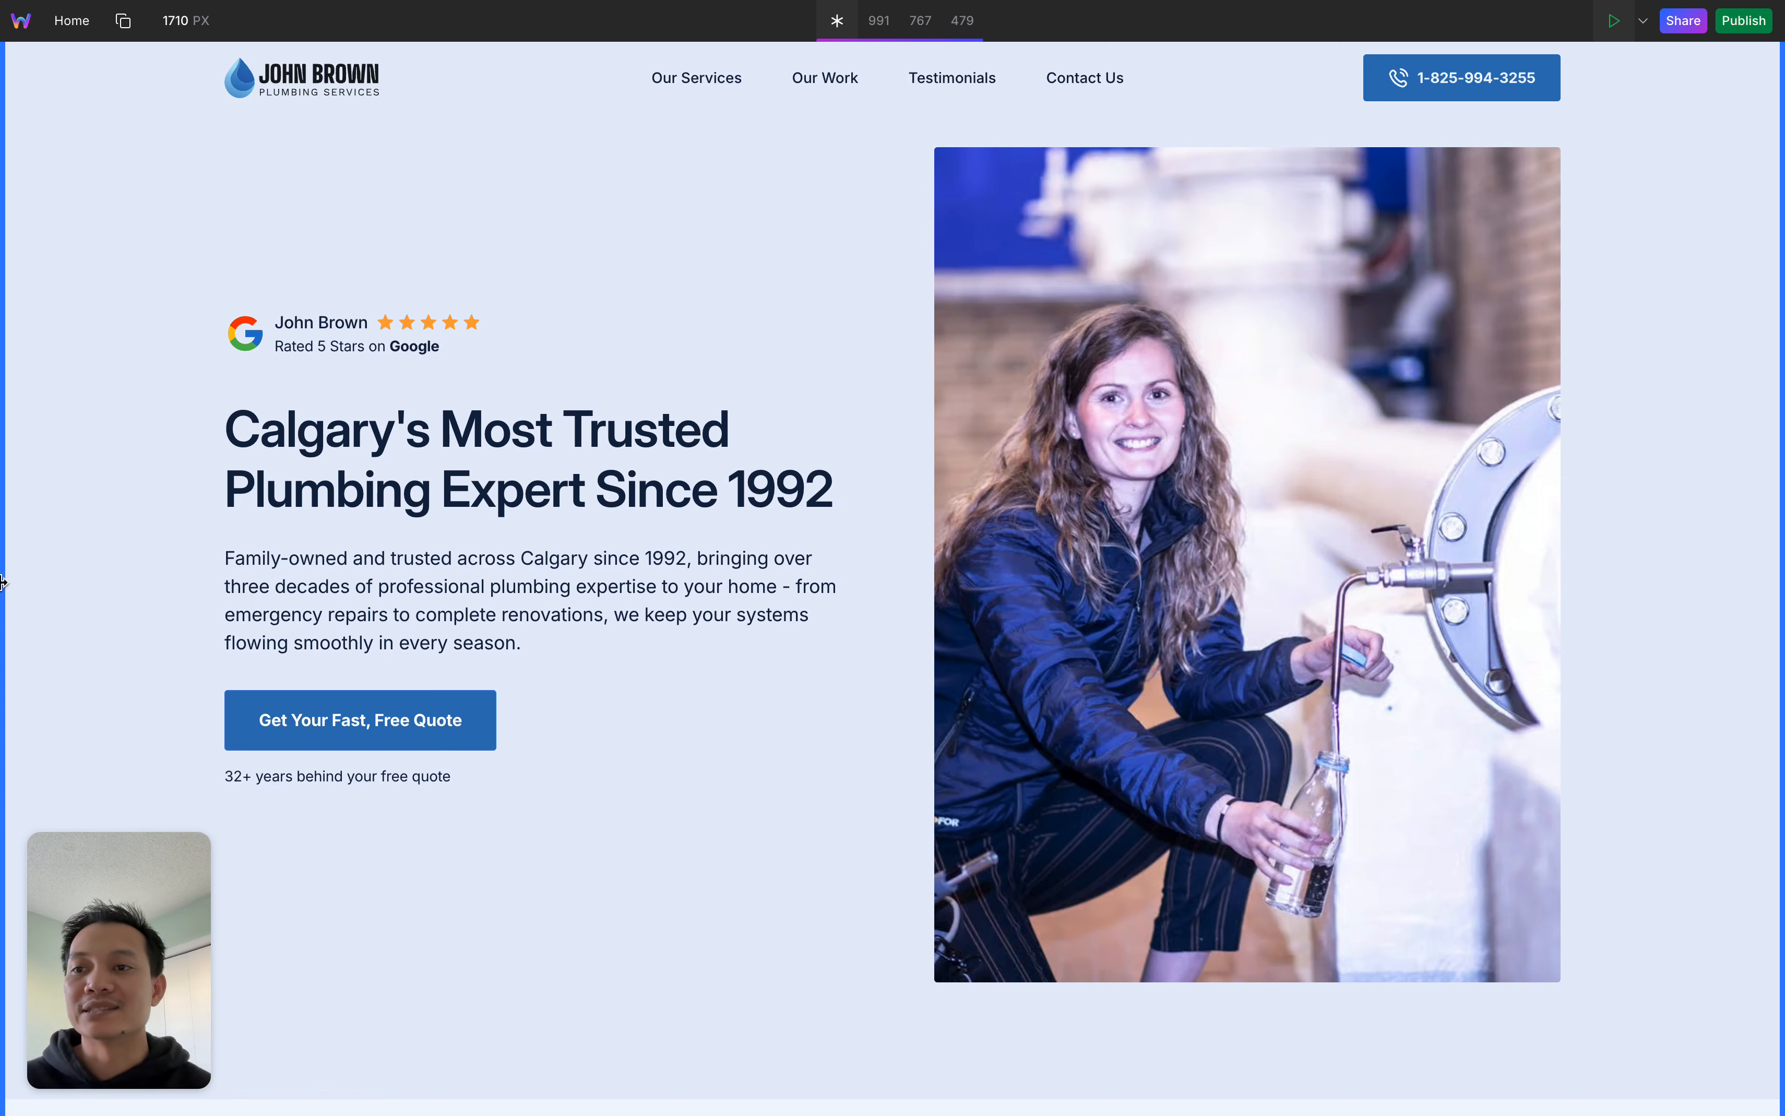
Check off "Verify site personalization" in the Google Docs checklist and return to the site preview in Webstudio
mouse_move(98, 540)
scroll(102, 460, "left", 3)
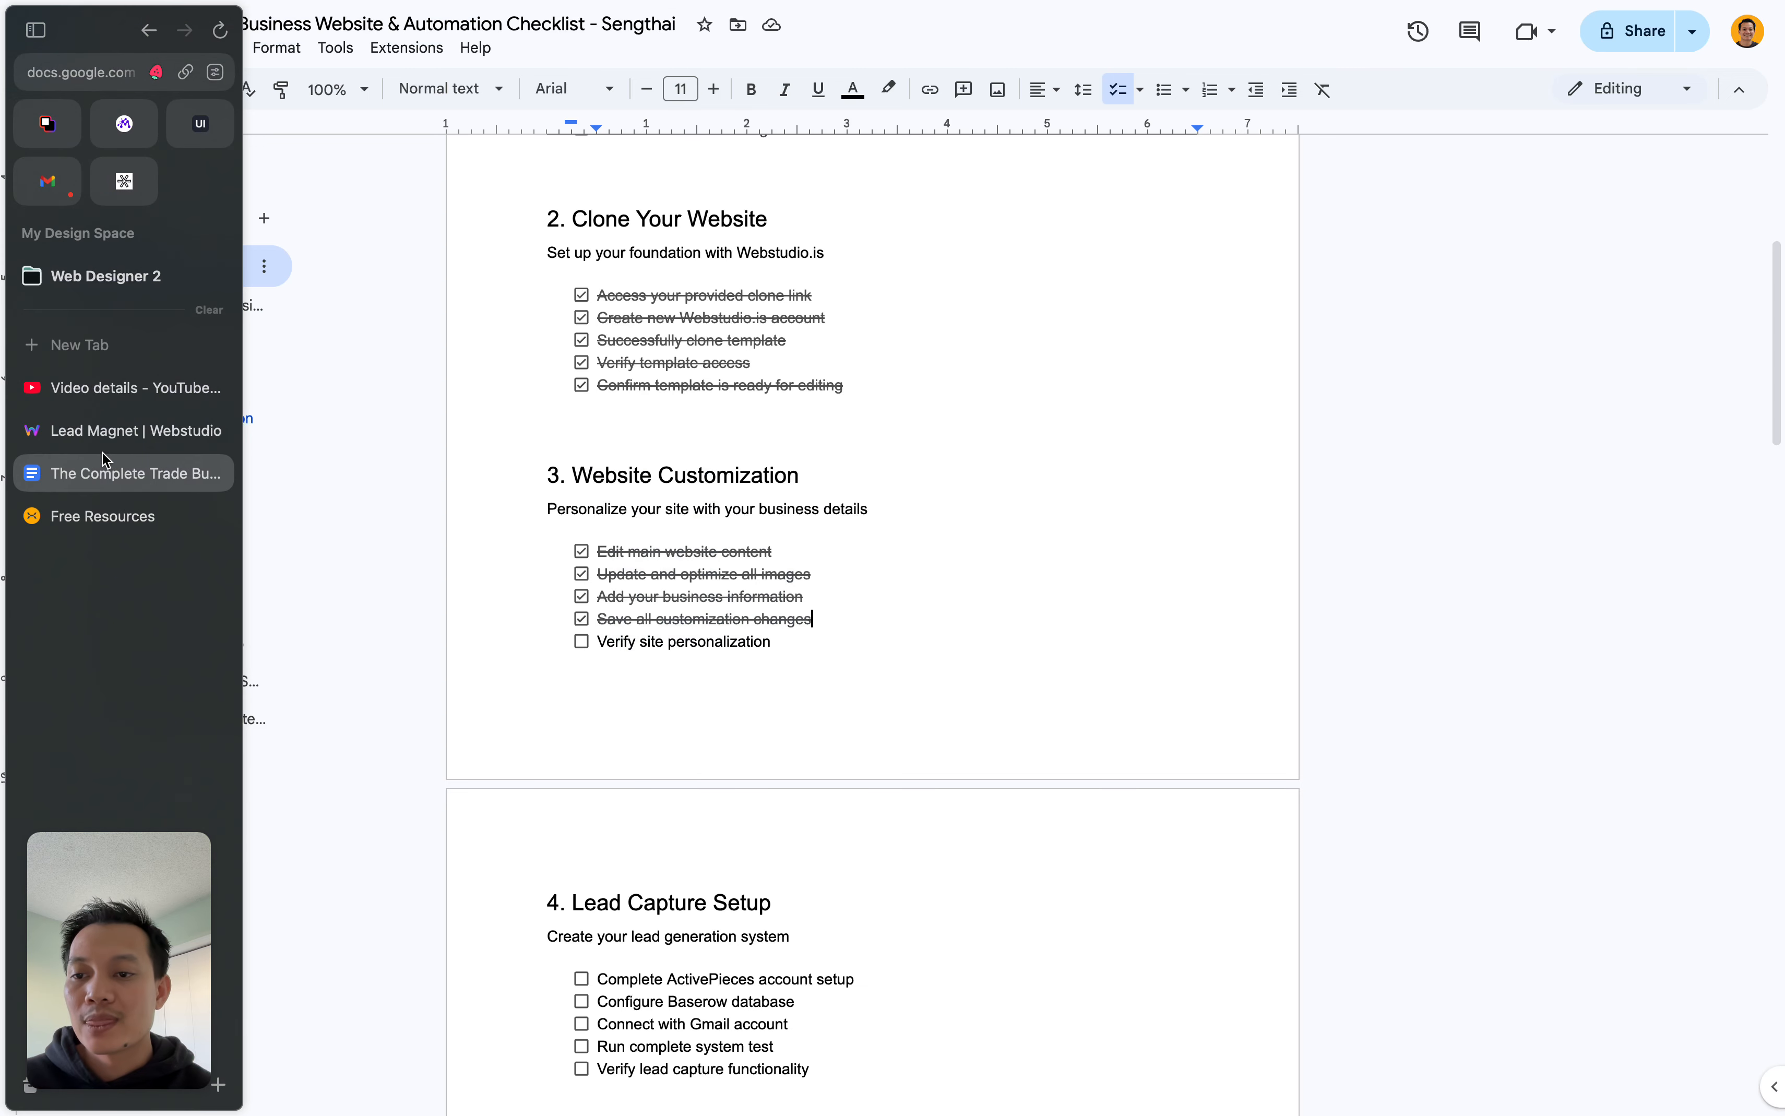
left_click(580, 641)
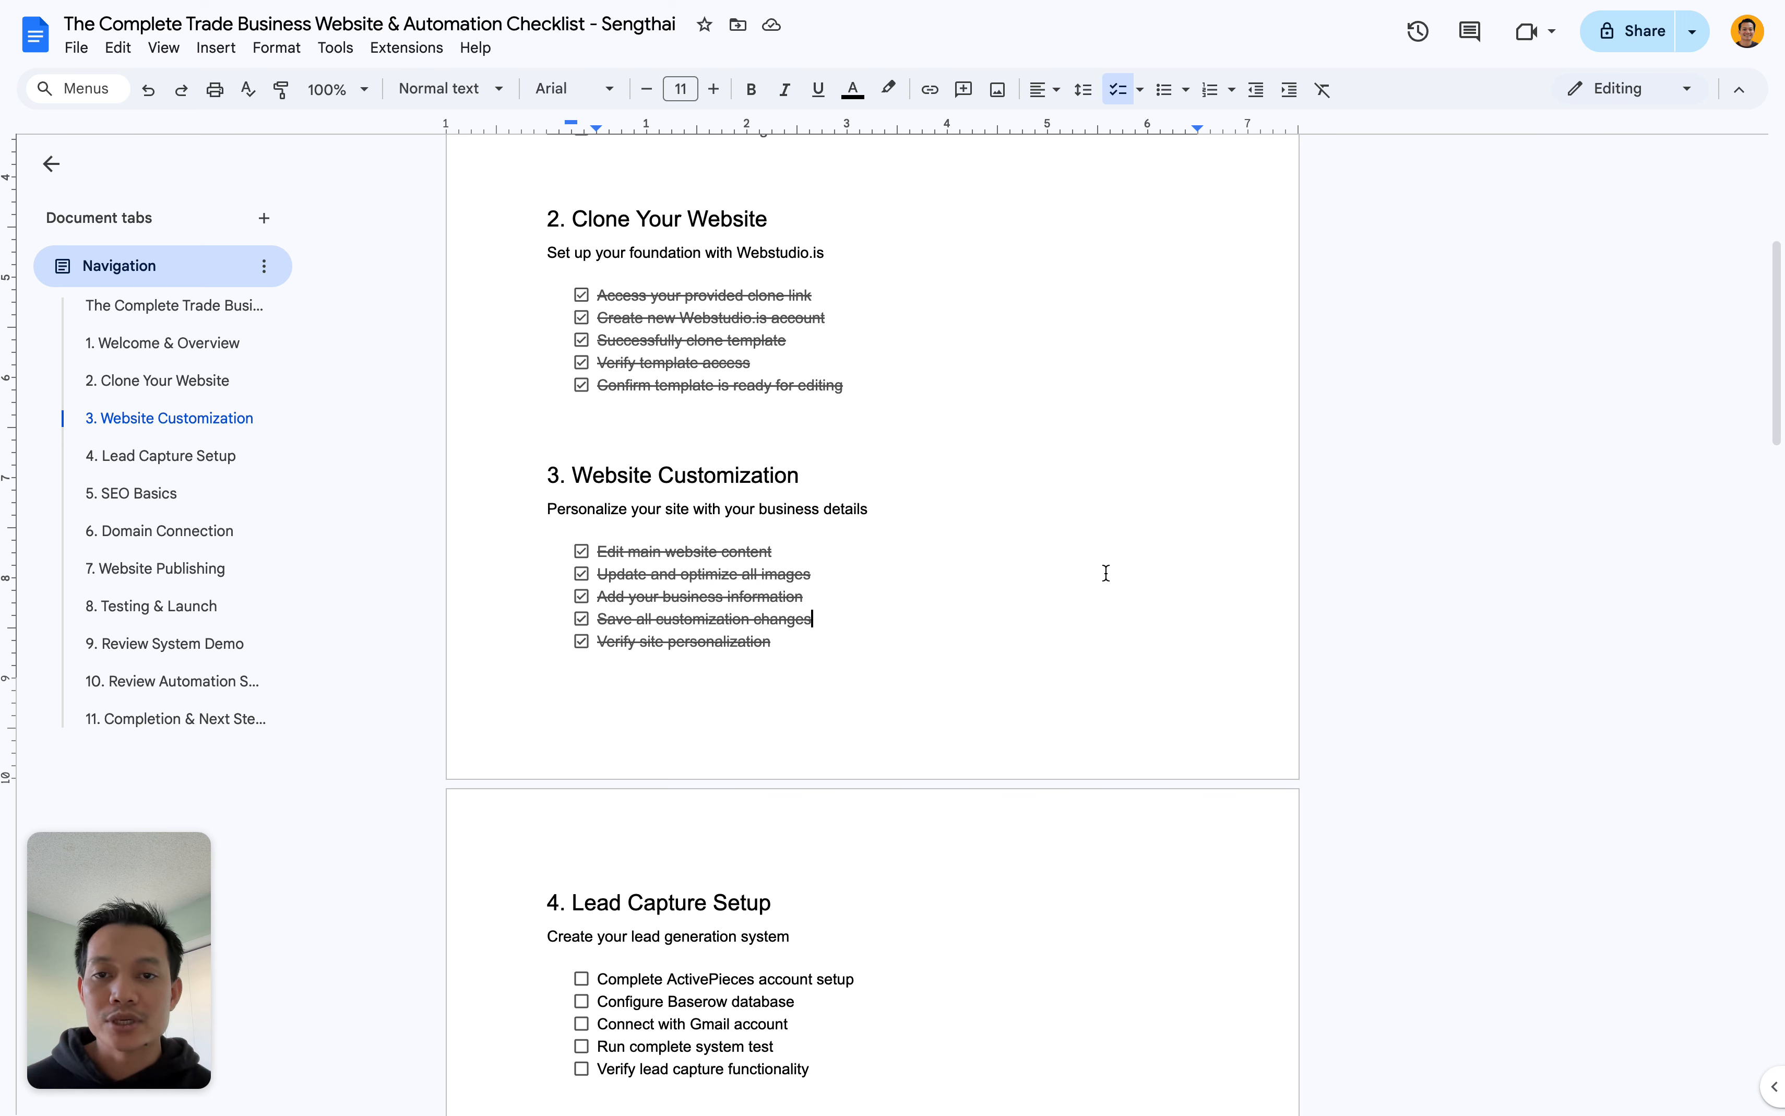
mouse_move(4, 487)
scroll(163, 624, "right", 3)
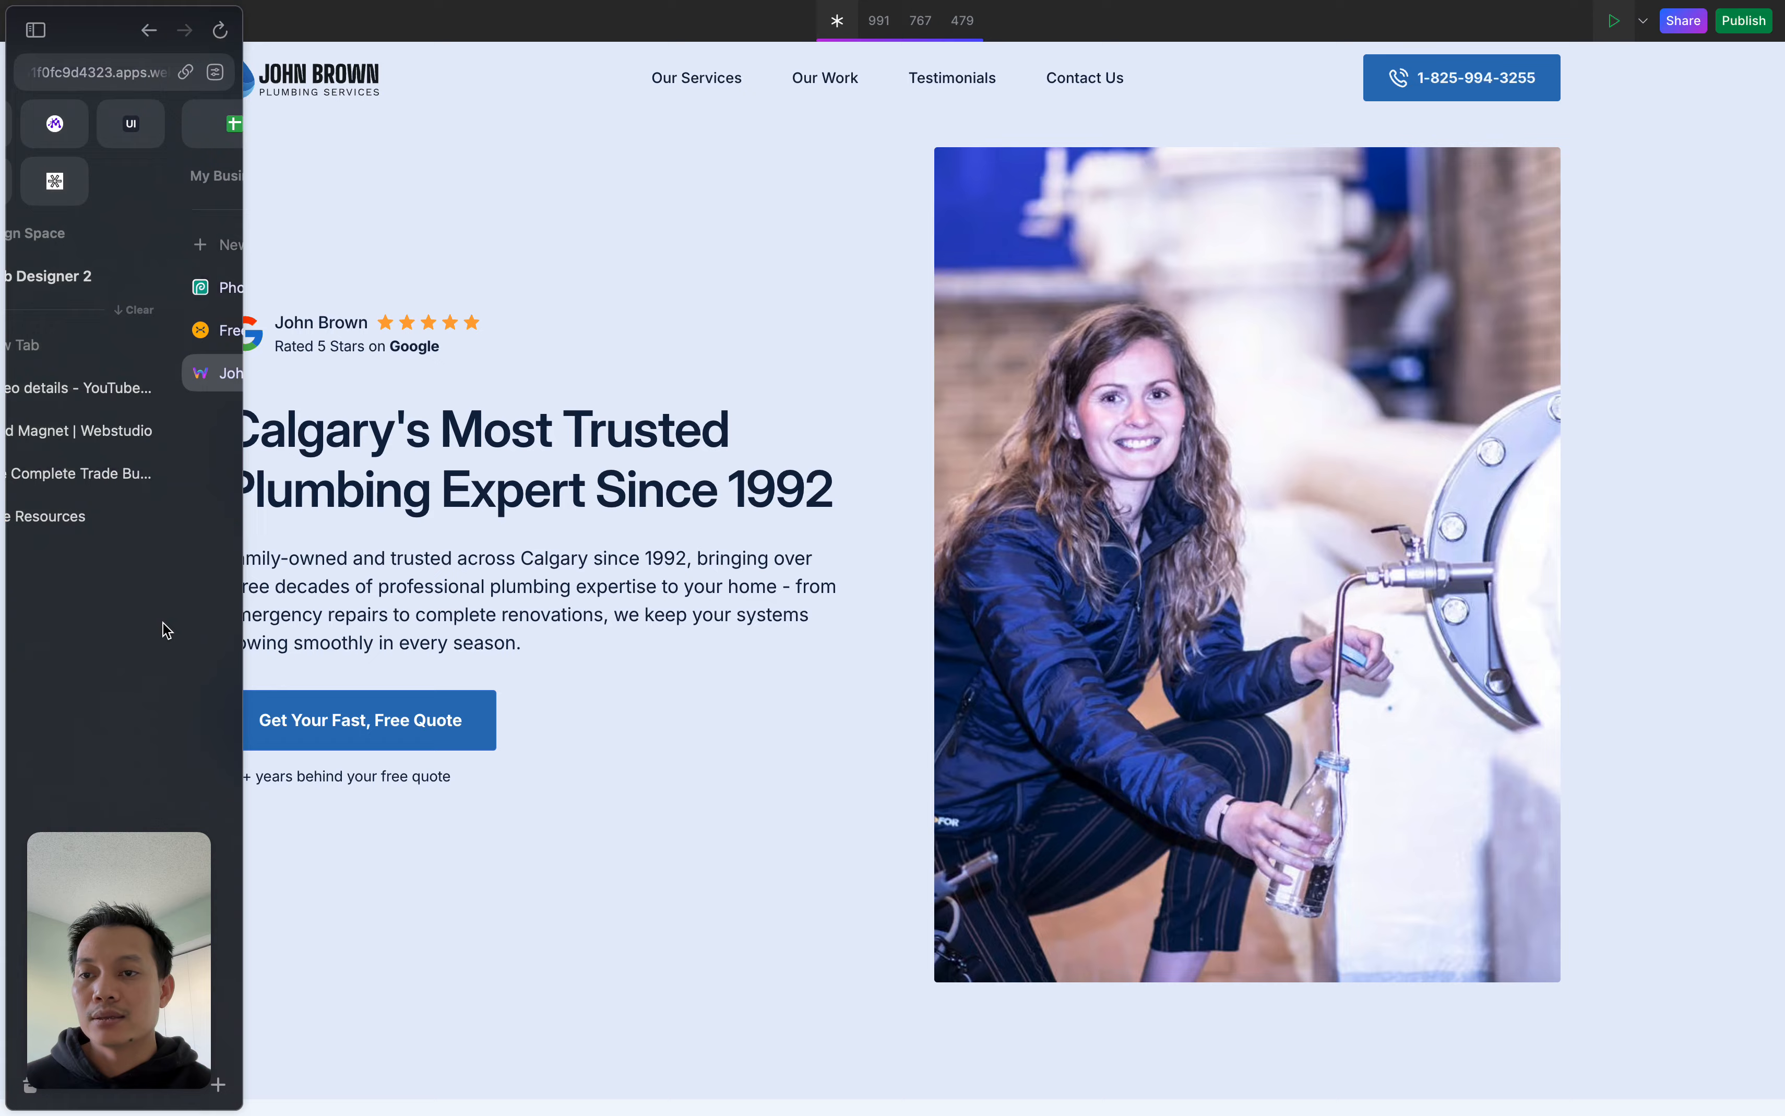
Examine the free quote form on the previewed page, trying the first name and last name fields without filling them in
scroll(649, 633, "down", 20)
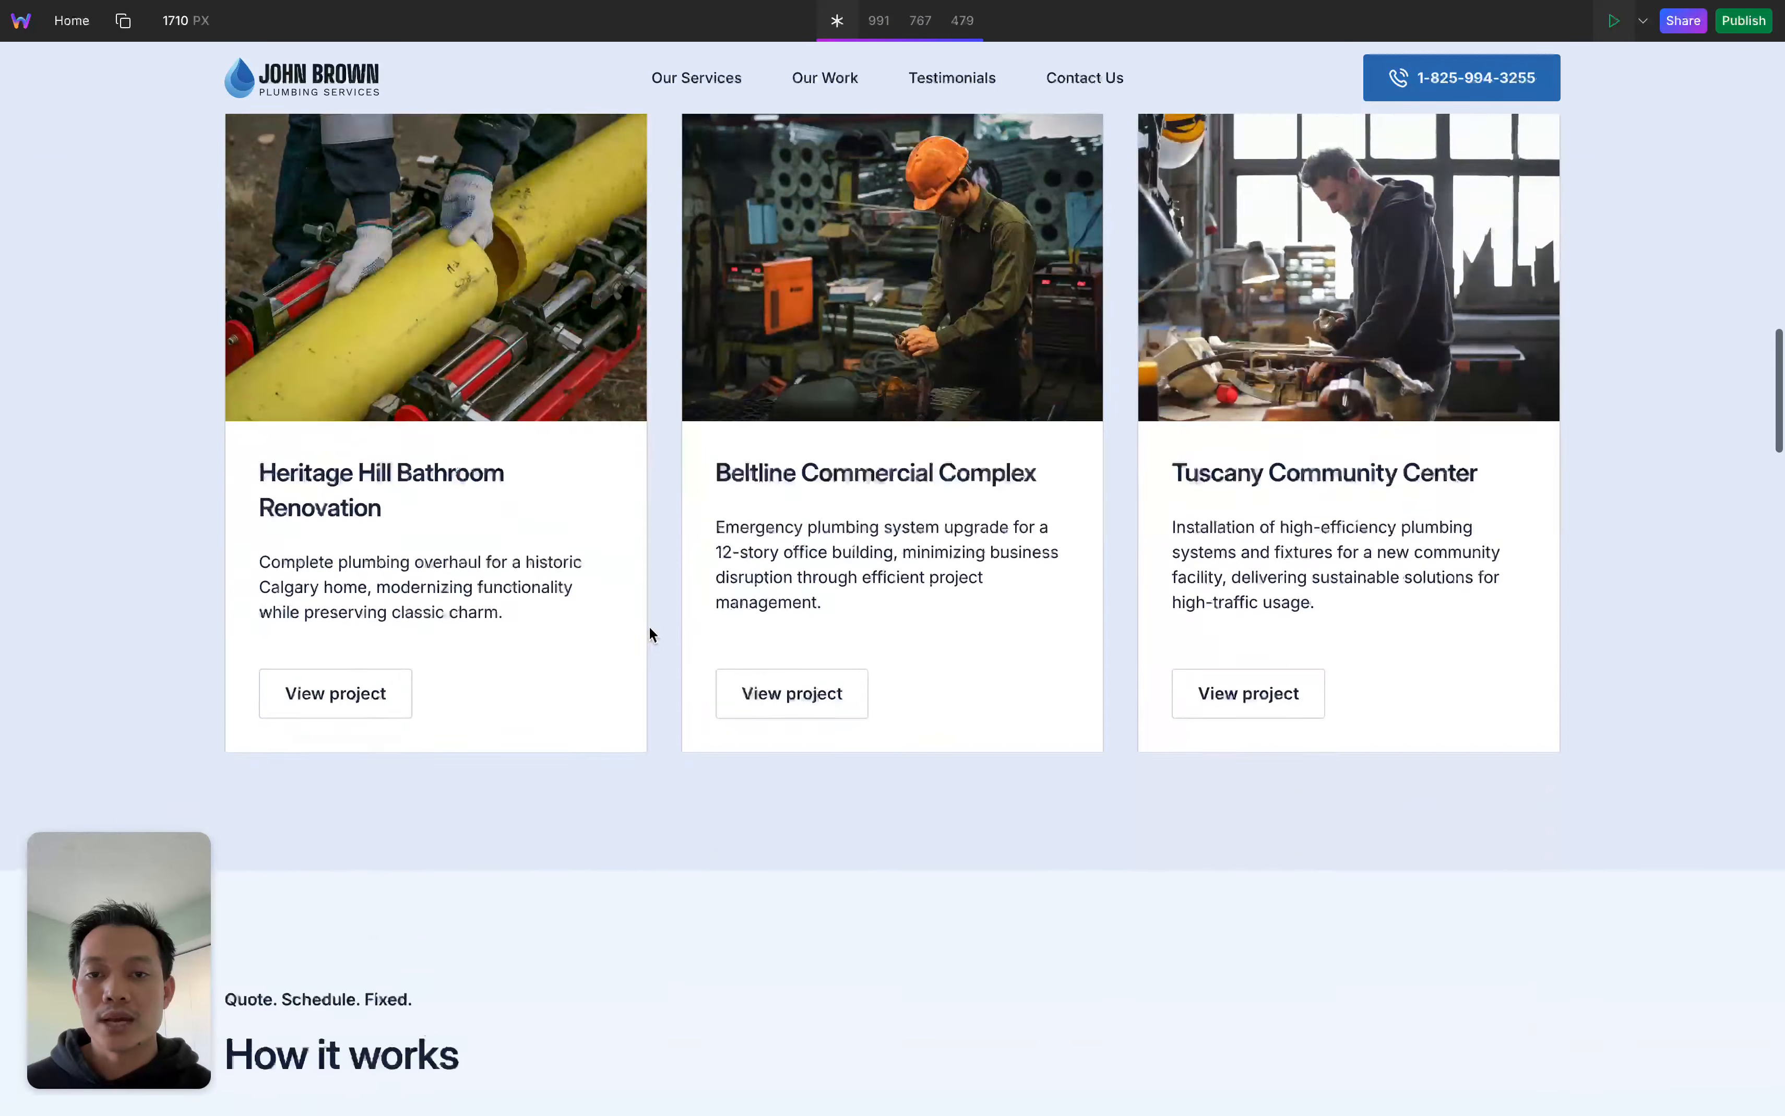
scroll(650, 627, "down", 15)
scroll(650, 627, "up", 4)
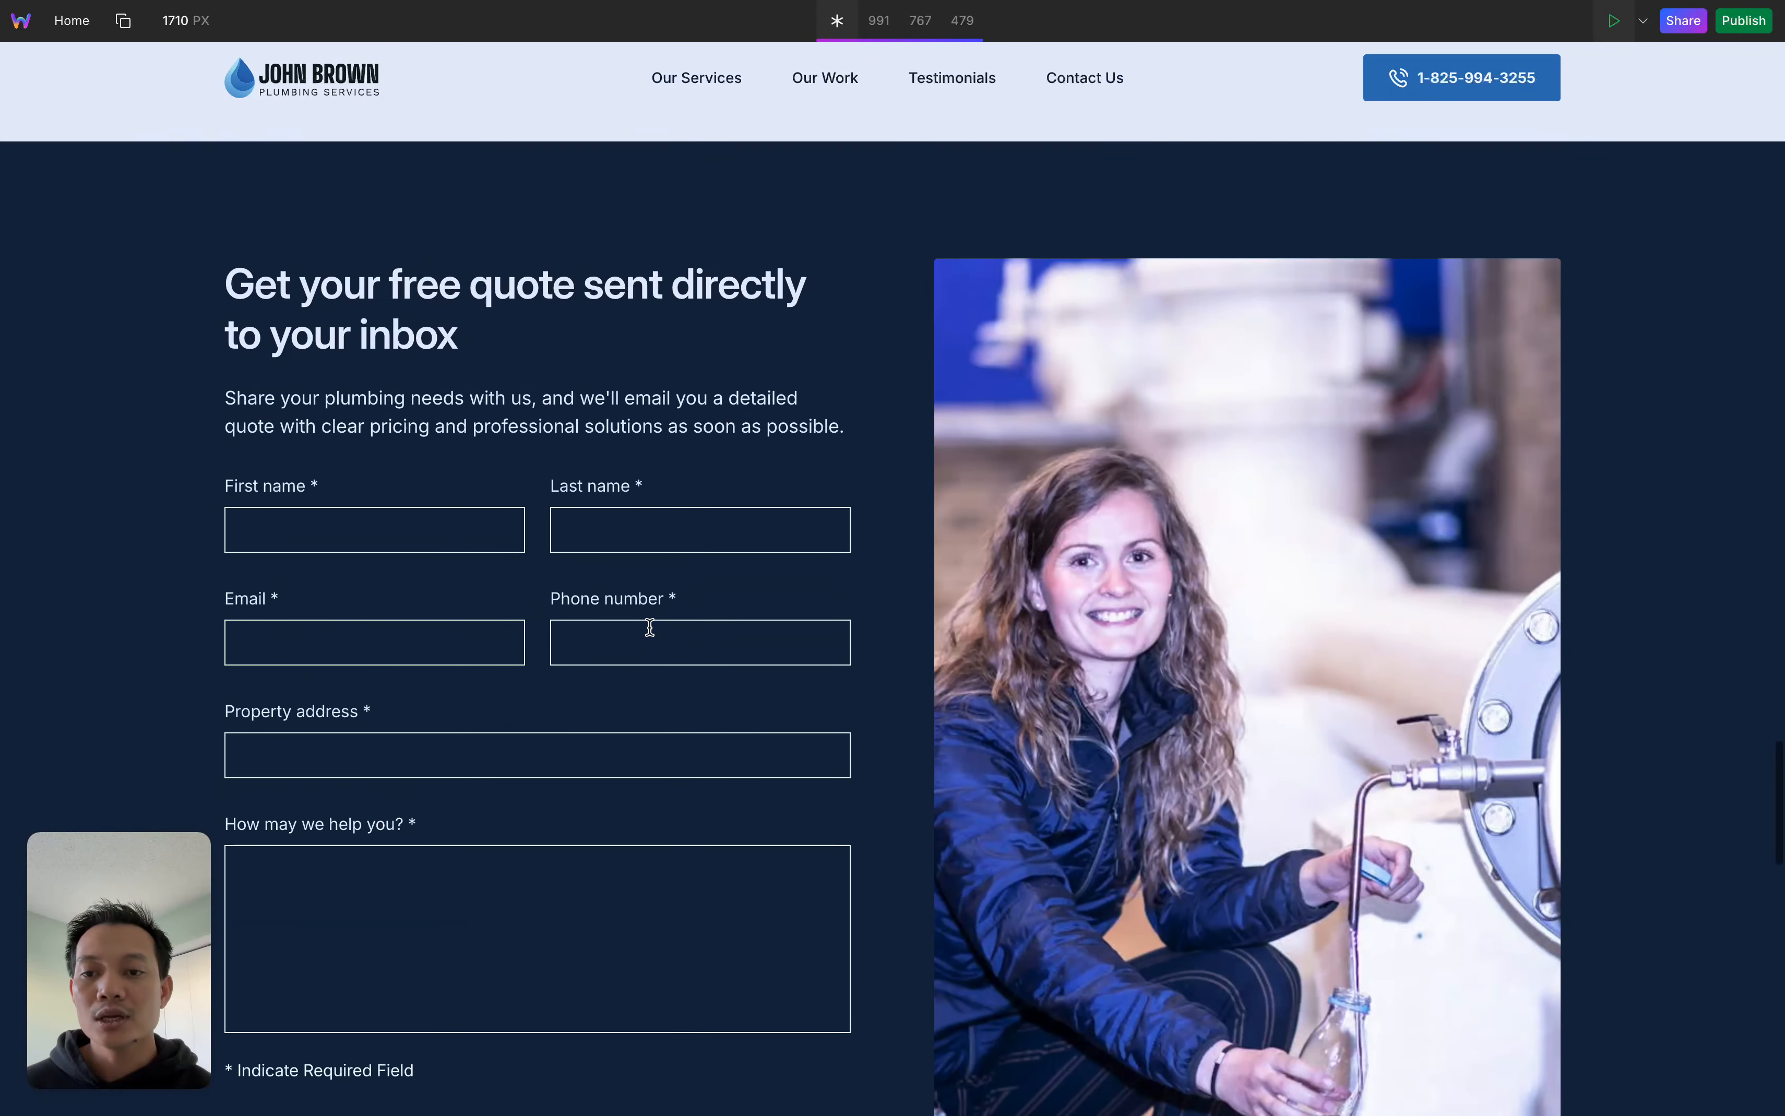
left_click(461, 536)
left_click(684, 530)
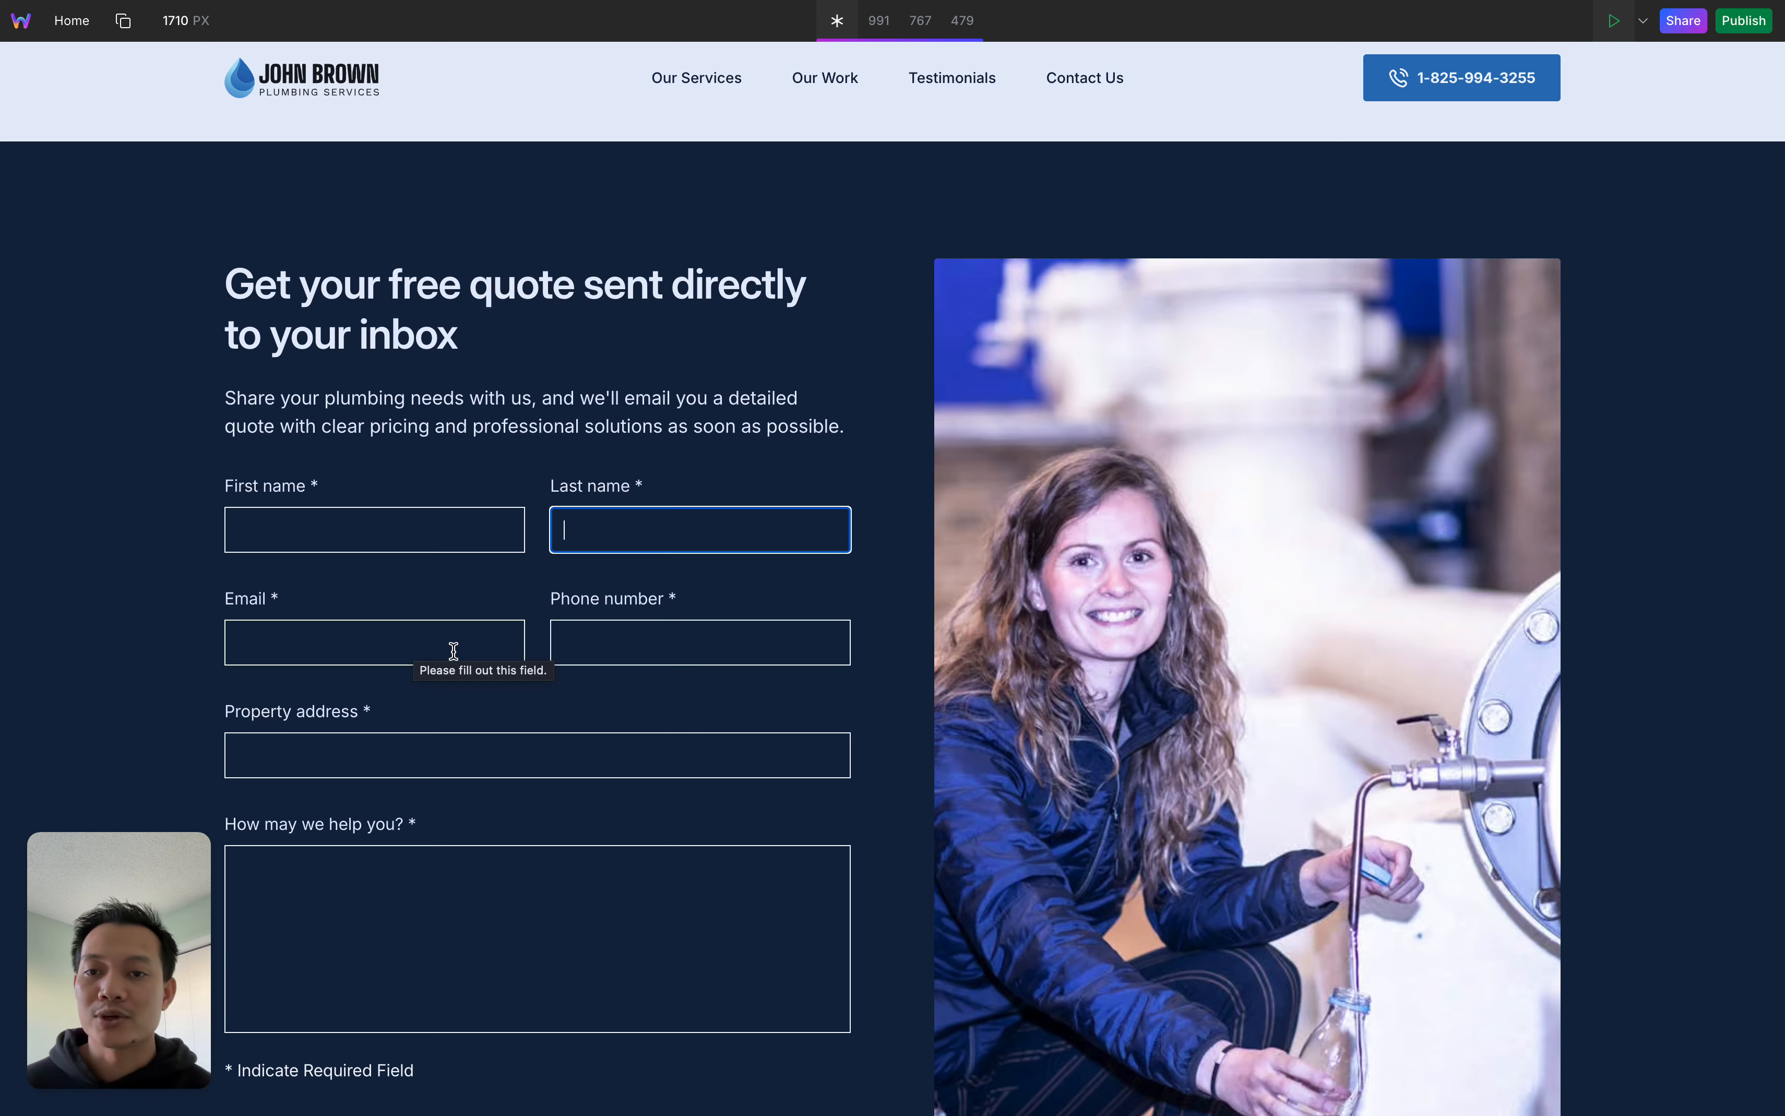
scroll(470, 654, "down", 1)
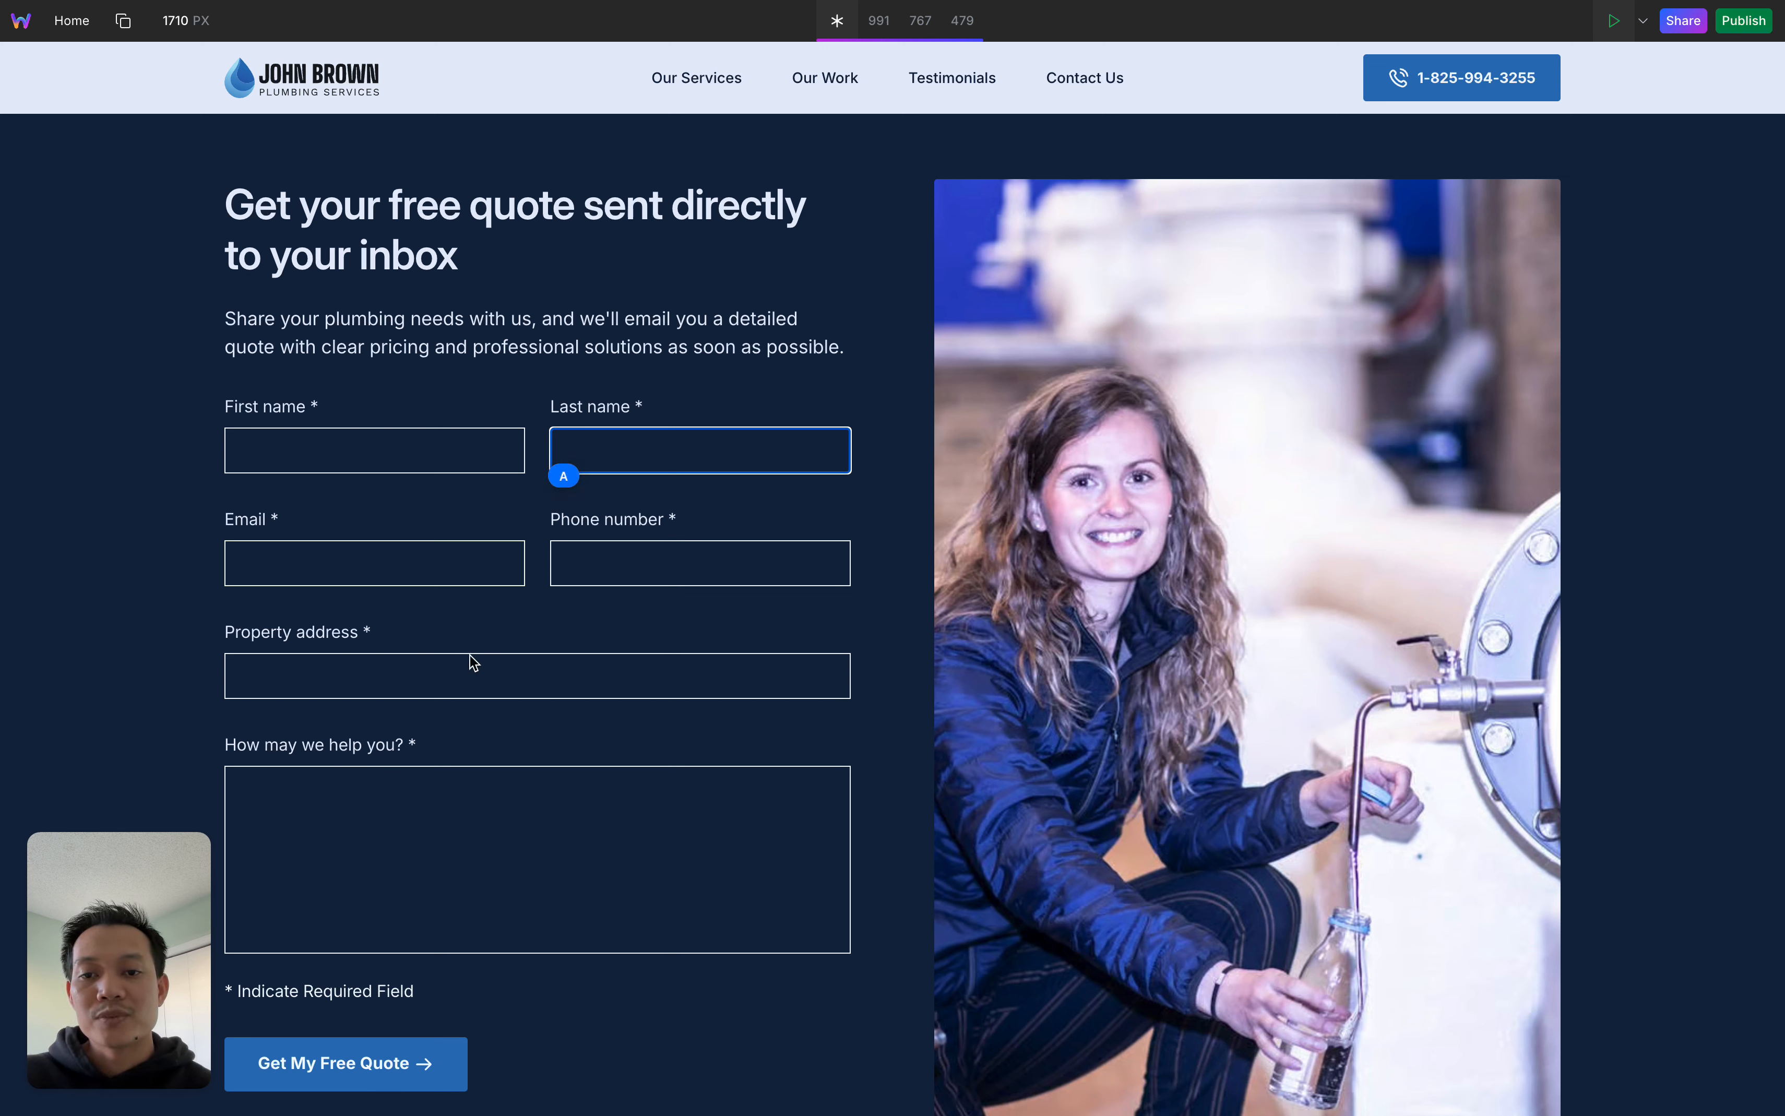
left_click(880, 547)
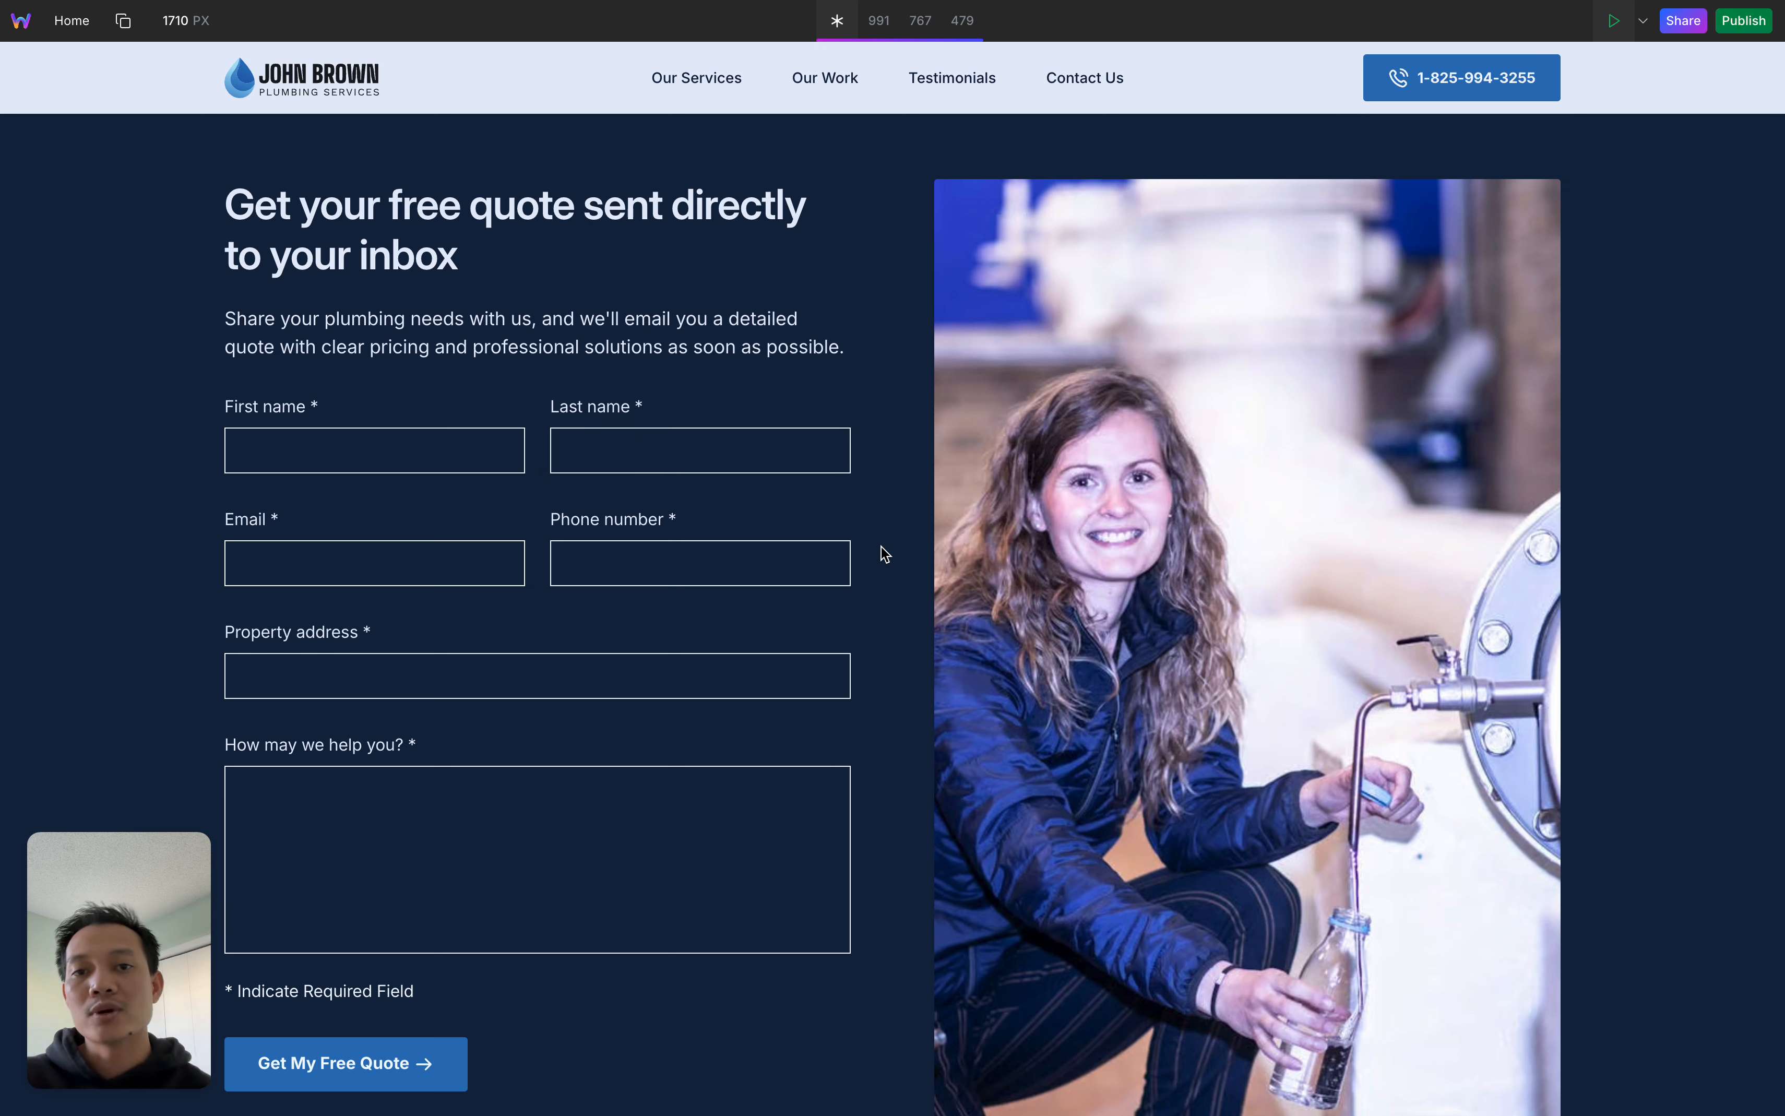